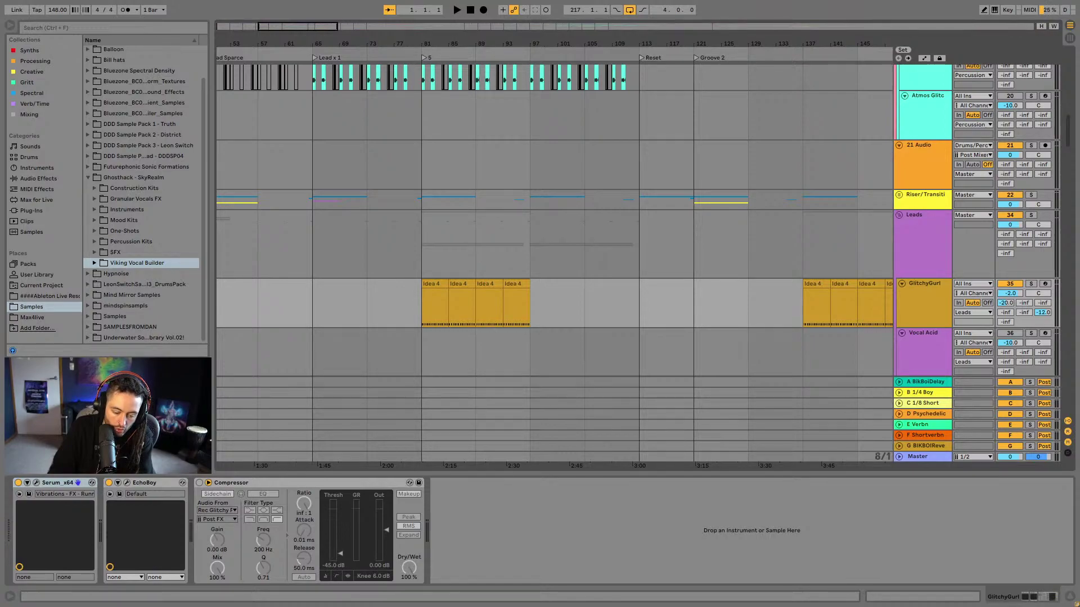
{"action": "key", "text": "alt+Tab"}
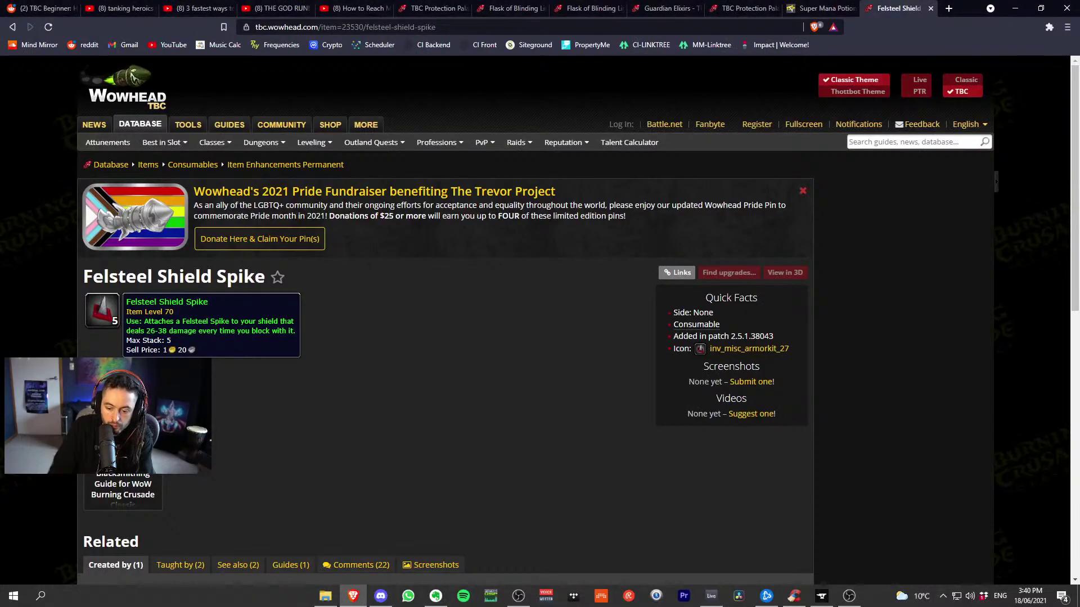
{"action": "left_click", "coordinate": [1015, 8]}
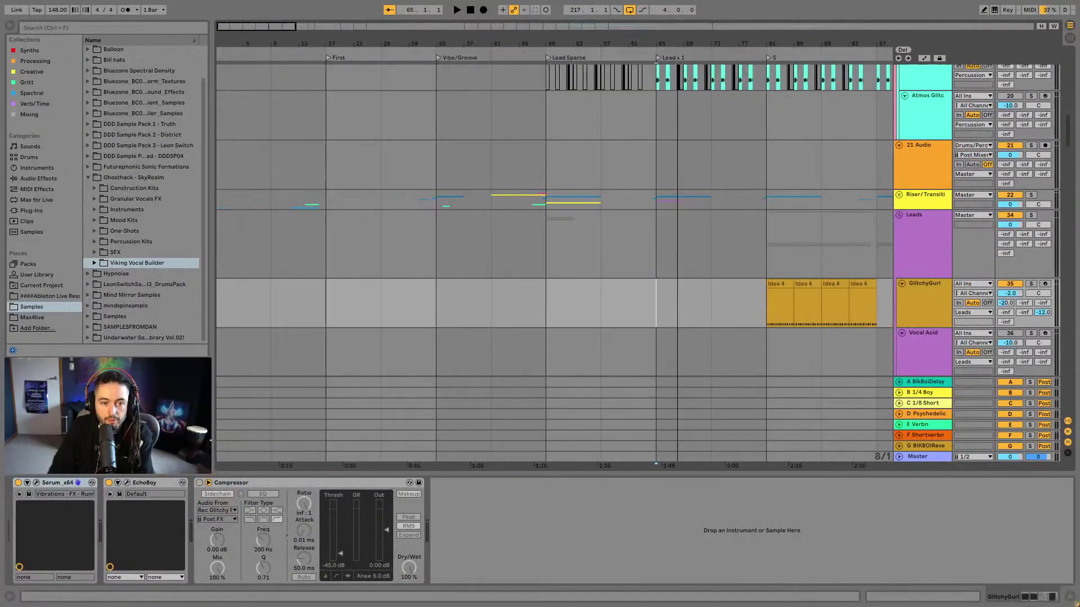
Collapse the Drums/Perc group track in the arrangement
{"action": "scroll", "coordinate": [423, 306], "scroll_direction": "down", "scroll_amount": 3}
{"action": "scroll", "coordinate": [571, 286], "scroll_direction": "up", "scroll_amount": 10}
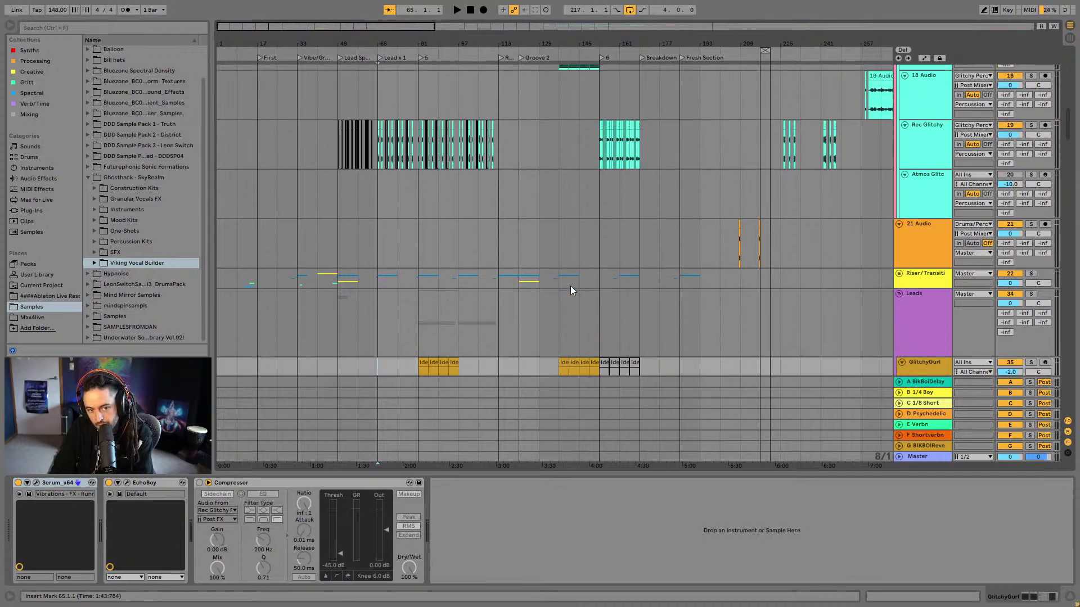
{"action": "scroll", "coordinate": [582, 271], "scroll_direction": "up", "scroll_amount": 5}
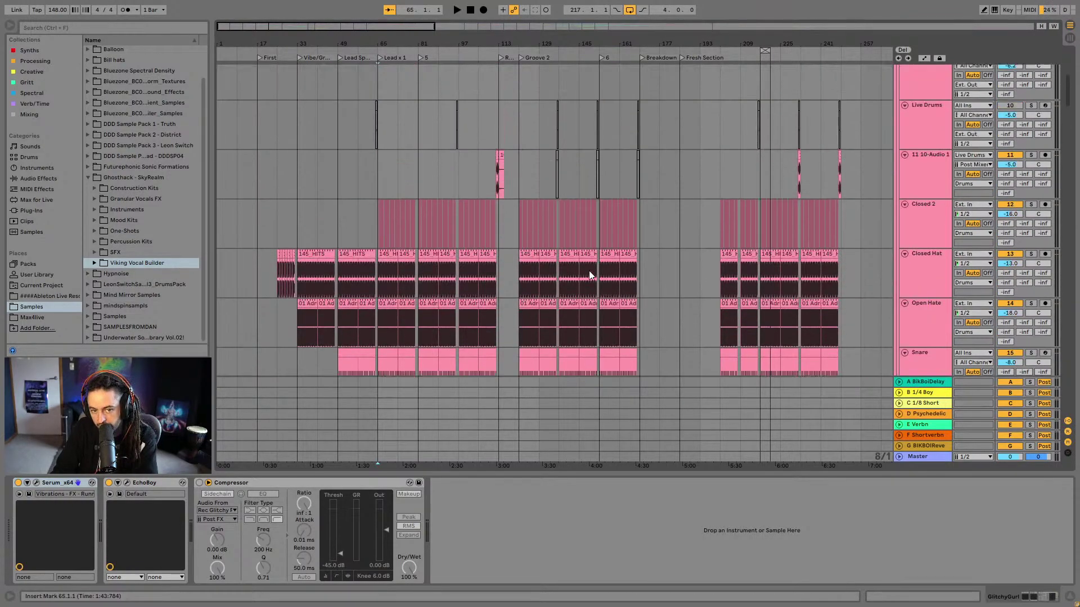
{"action": "left_click", "coordinate": [900, 104]}
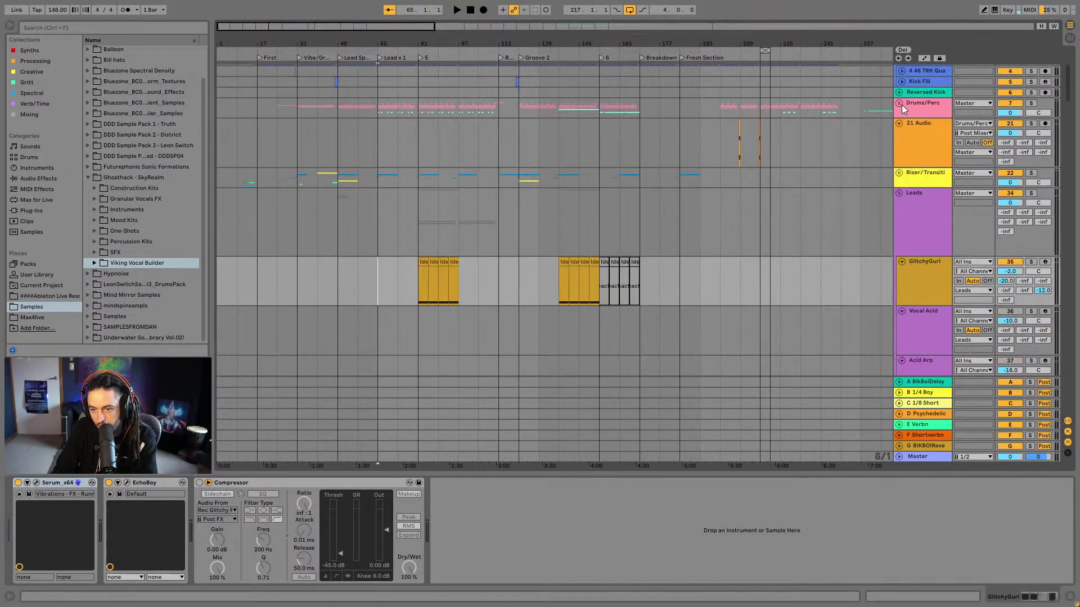
Set Sonarworks Reference 4 on the Master track to headphone calibration and close the plug-in window
{"action": "left_click", "coordinate": [926, 455]}
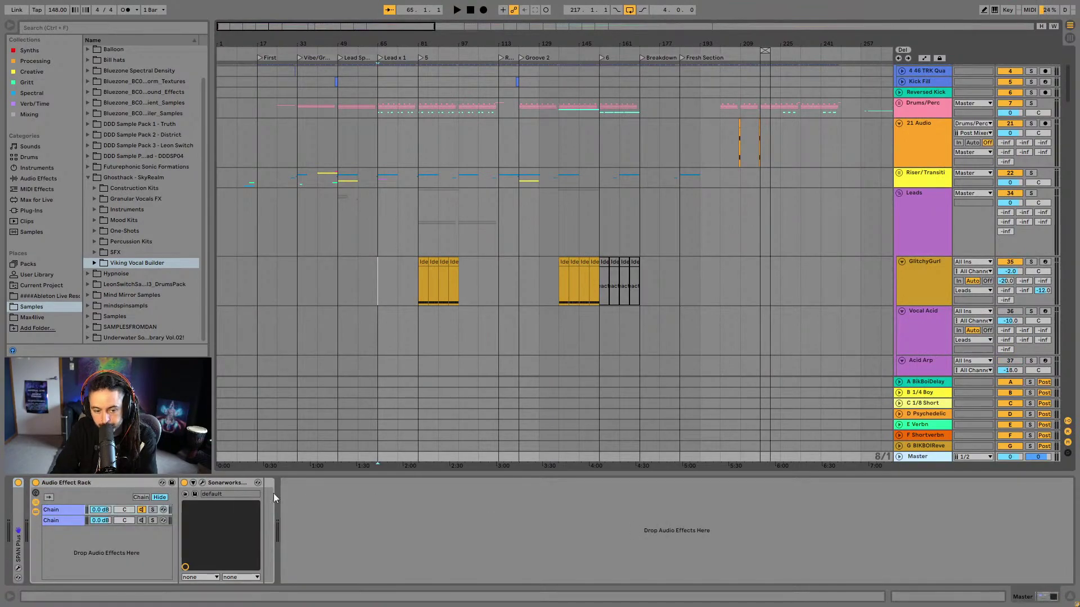
{"action": "left_click", "coordinate": [203, 483]}
{"action": "left_click", "coordinate": [520, 83]}
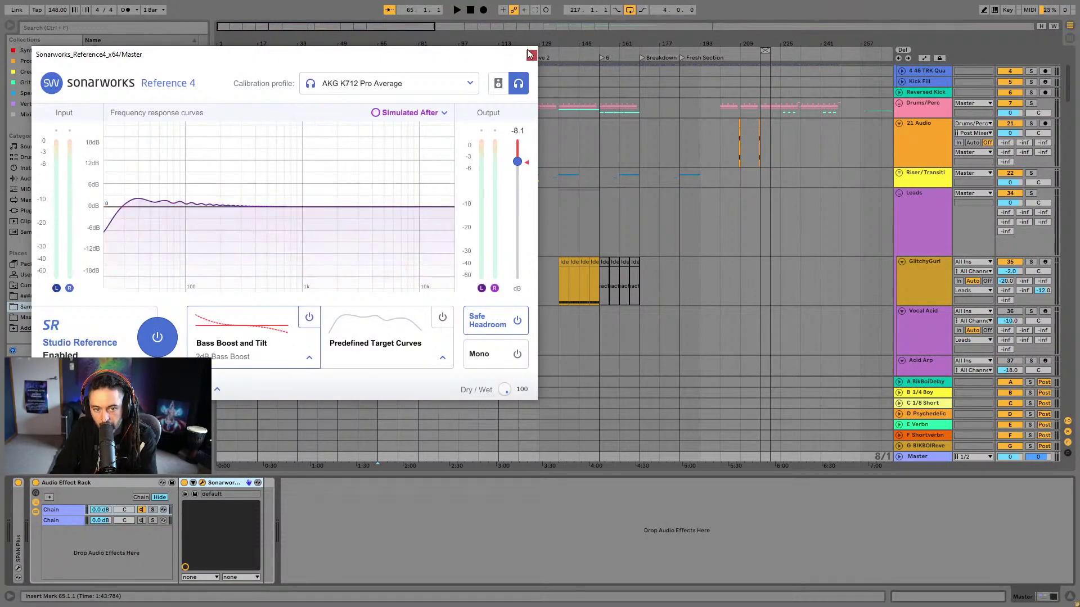
{"action": "left_click", "coordinate": [531, 56]}
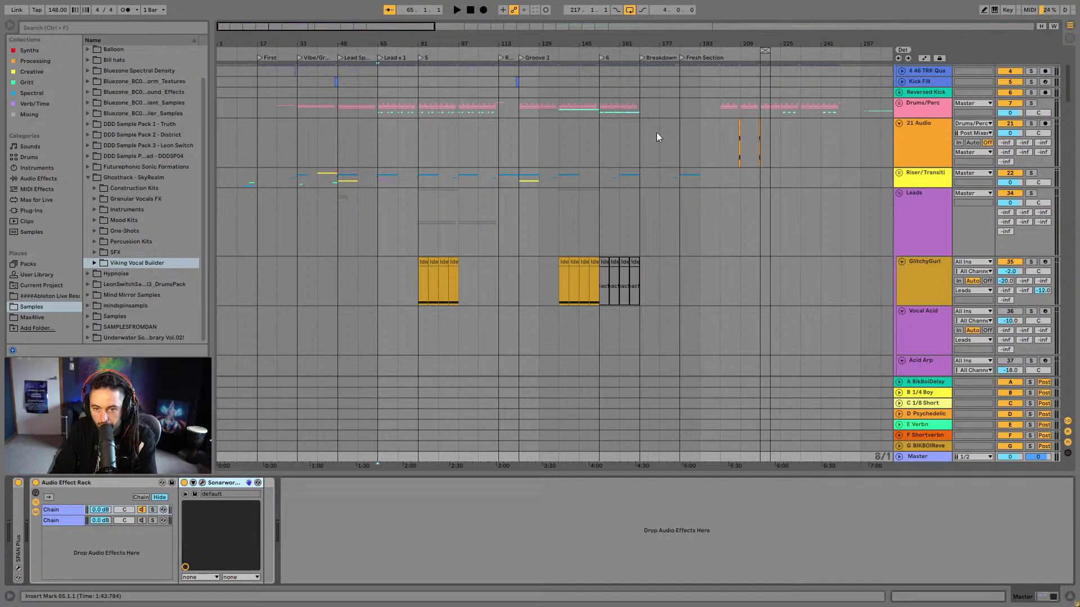
Start playback from the very beginning of the arrangement
{"action": "key", "text": "minus"}
{"action": "left_click", "coordinate": [230, 160]}
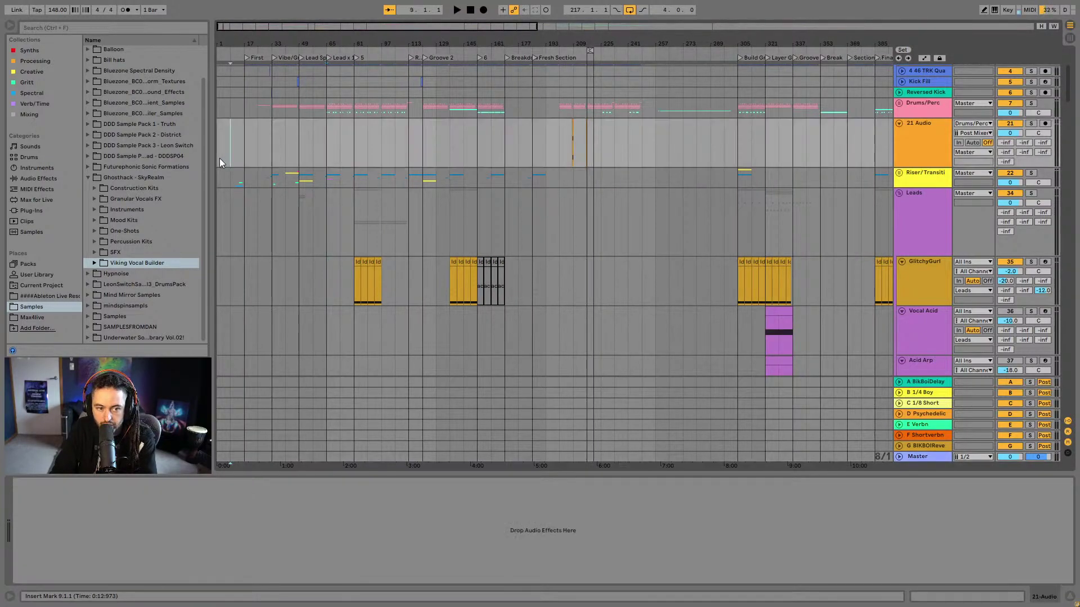
{"action": "key", "text": "Home"}
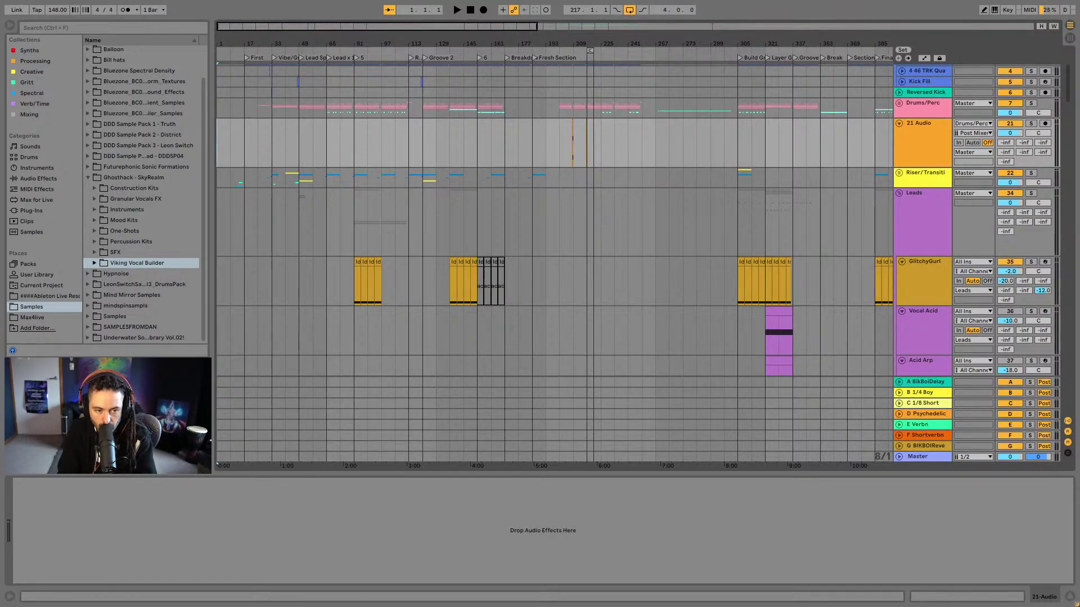
{"action": "left_click", "coordinate": [225, 160]}
{"action": "key", "text": "Home"}
{"action": "key", "text": "space"}
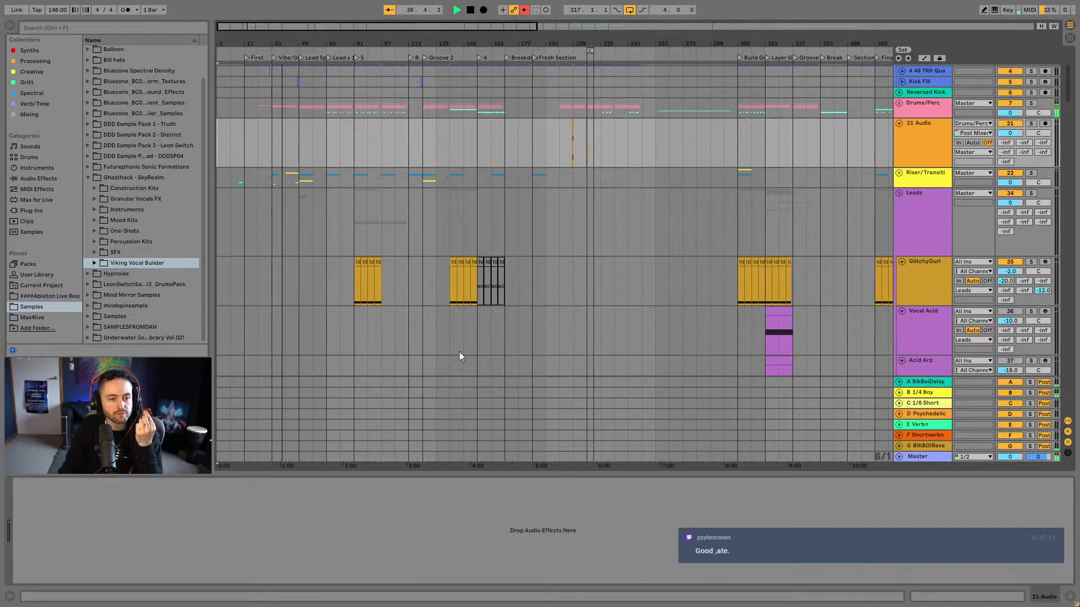
Check the Sonarworks Reference 4 calibration and levels on the Master track during playback, and close its window
{"action": "left_click_drag", "start_coordinate": [283, 46], "coordinate": [777, 345]}
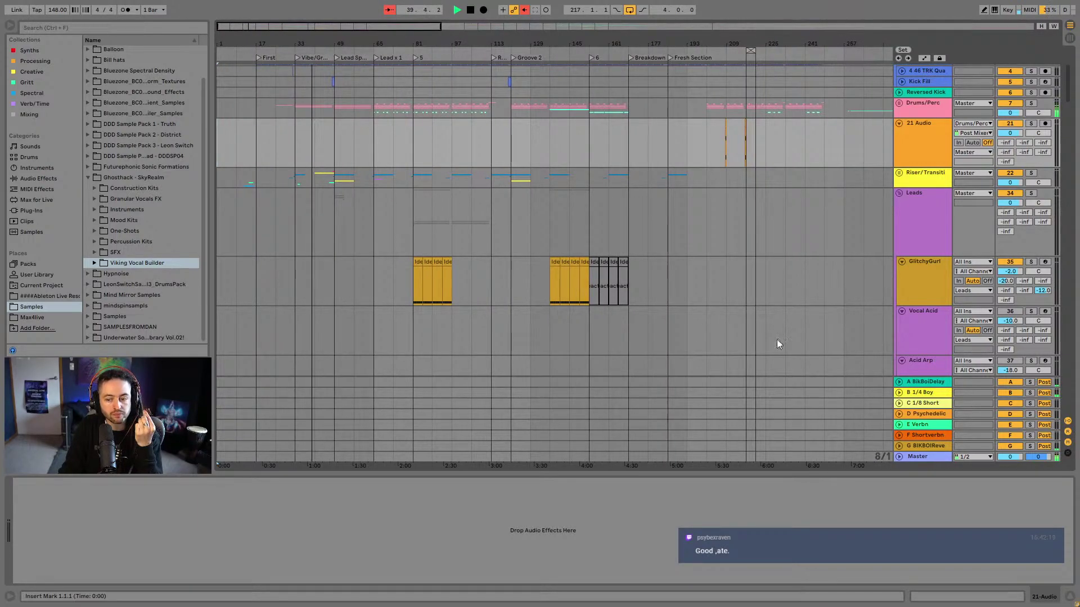
{"action": "left_click", "coordinate": [921, 457]}
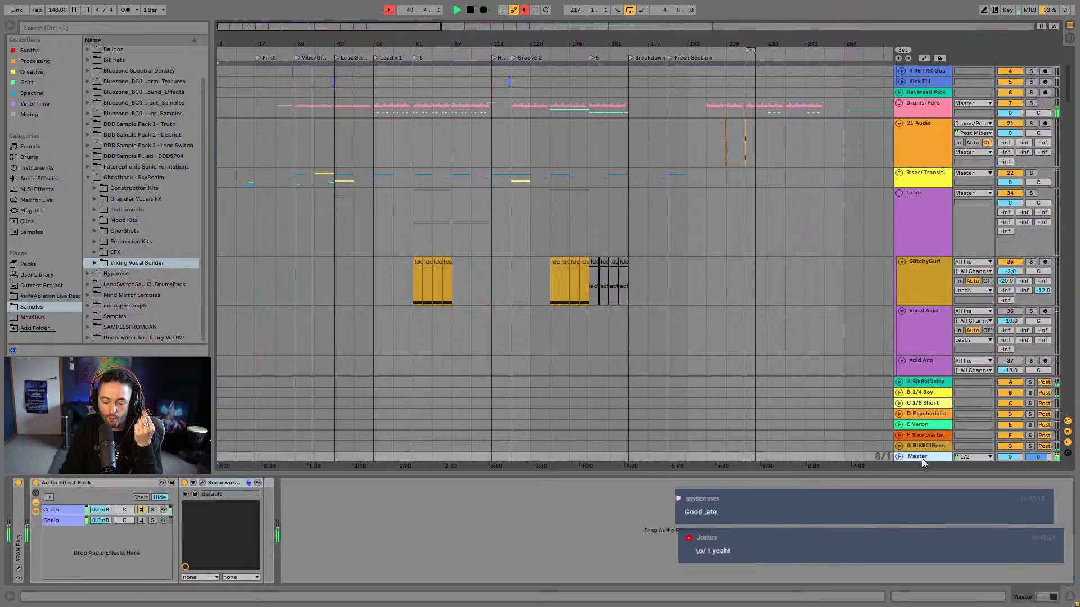
{"action": "left_click", "coordinate": [204, 483]}
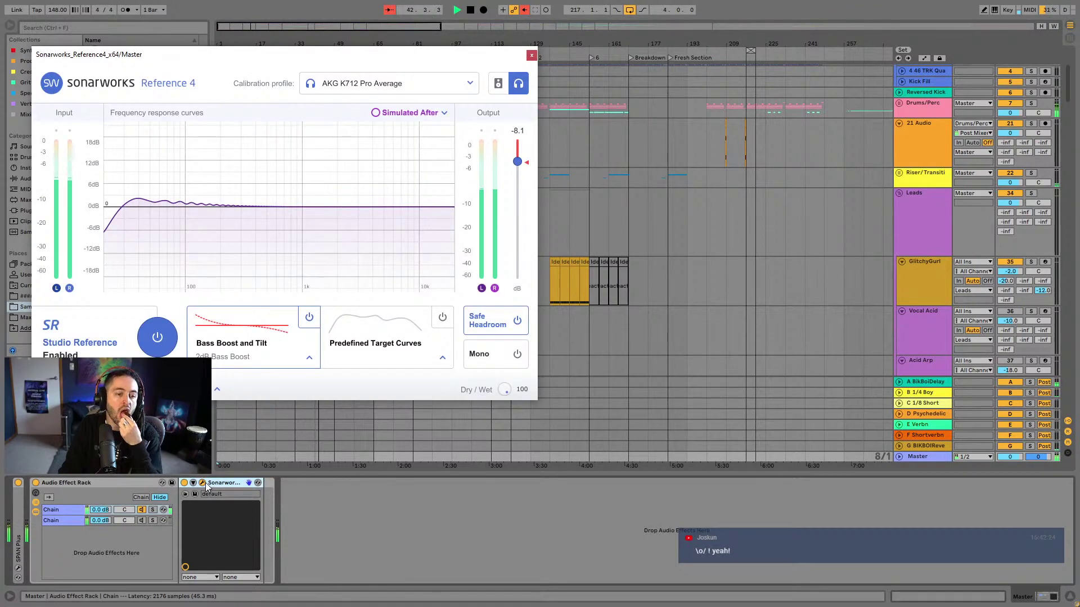
{"action": "left_click", "coordinate": [204, 482]}
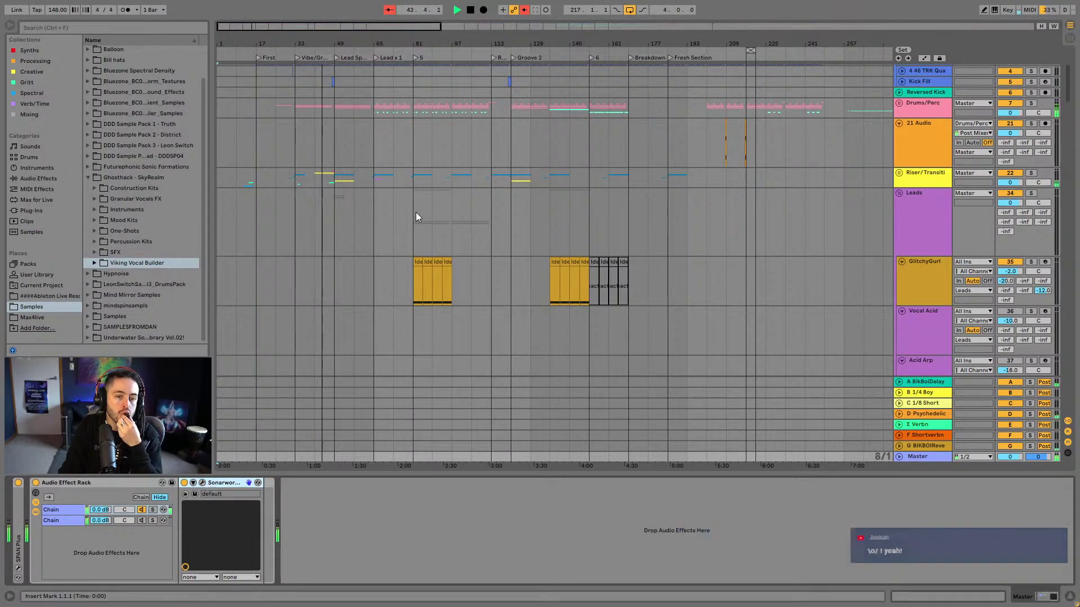
Examine the playing arrangement from the Kick/Bass group through the lead tracks down to the FX Group
{"action": "scroll", "coordinate": [416, 212], "scroll_direction": "up", "scroll_amount": 4}
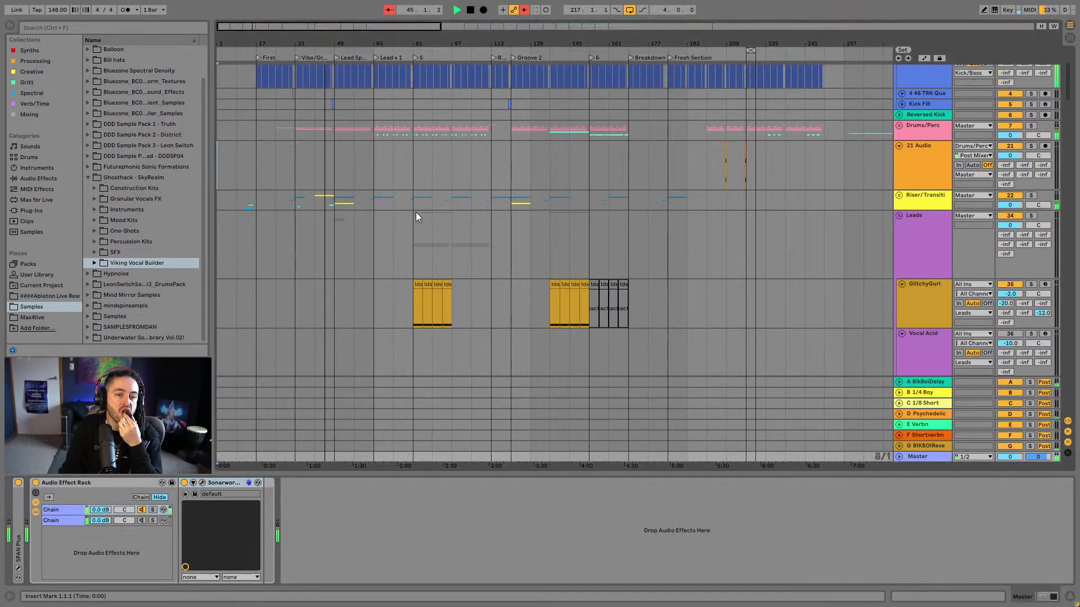
{"action": "scroll", "coordinate": [417, 211], "scroll_direction": "up", "scroll_amount": 1}
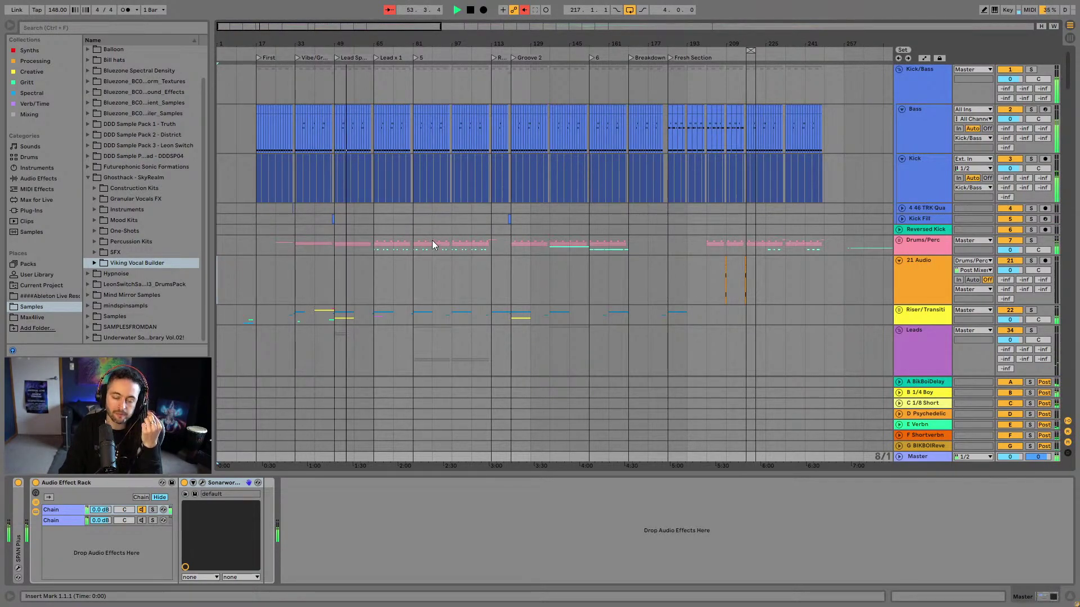
{"action": "scroll", "coordinate": [427, 233], "scroll_direction": "up", "scroll_amount": 3}
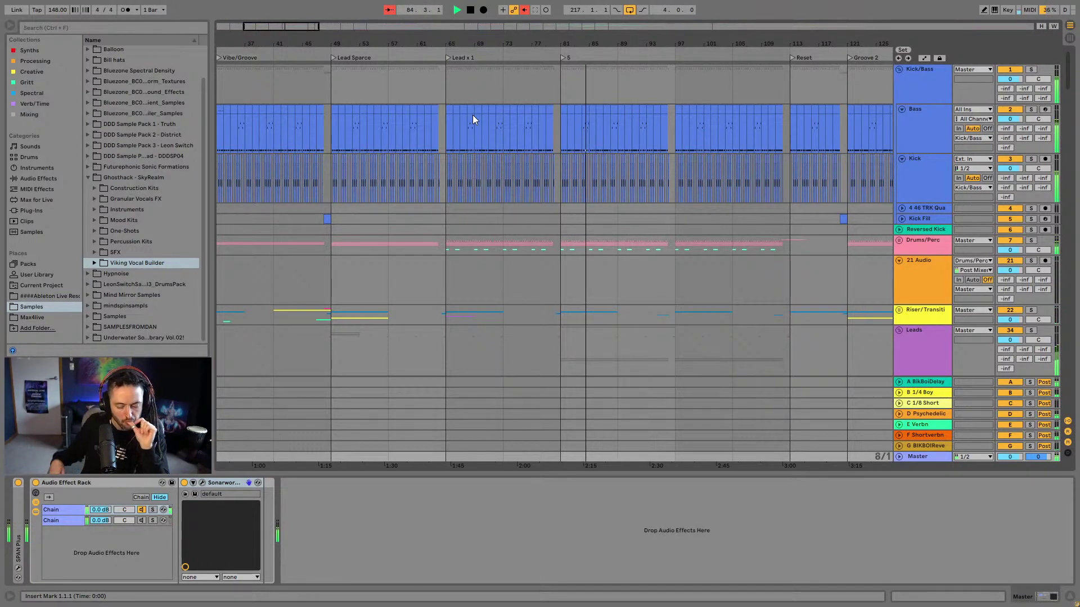
{"action": "scroll", "coordinate": [652, 293], "scroll_direction": "down", "scroll_amount": 5}
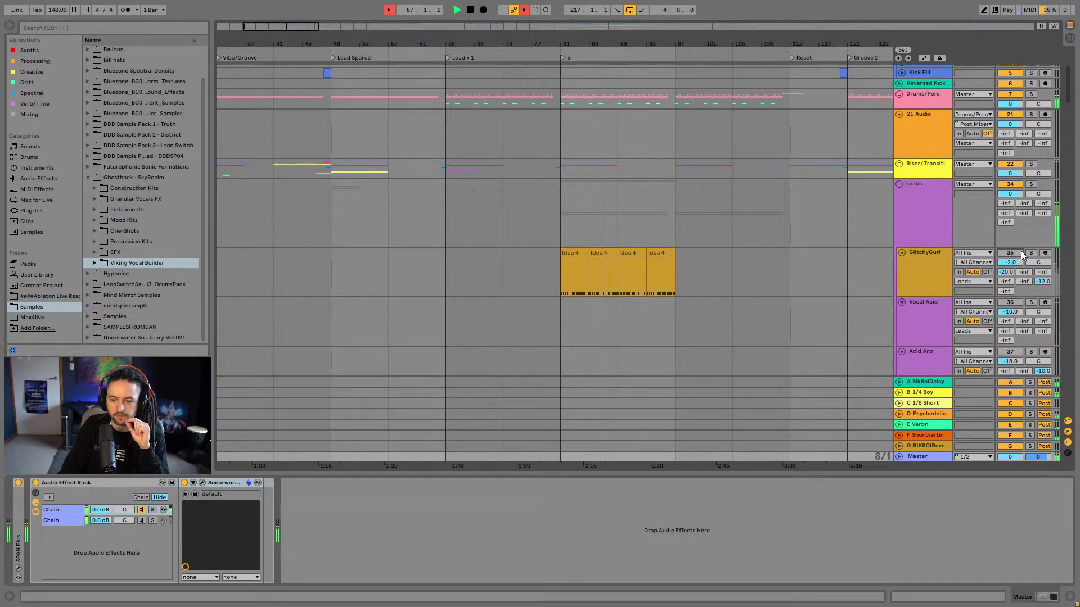
{"action": "scroll", "coordinate": [713, 276], "scroll_direction": "down", "scroll_amount": 3}
{"action": "scroll", "coordinate": [713, 276], "scroll_direction": "down", "scroll_amount": 7}
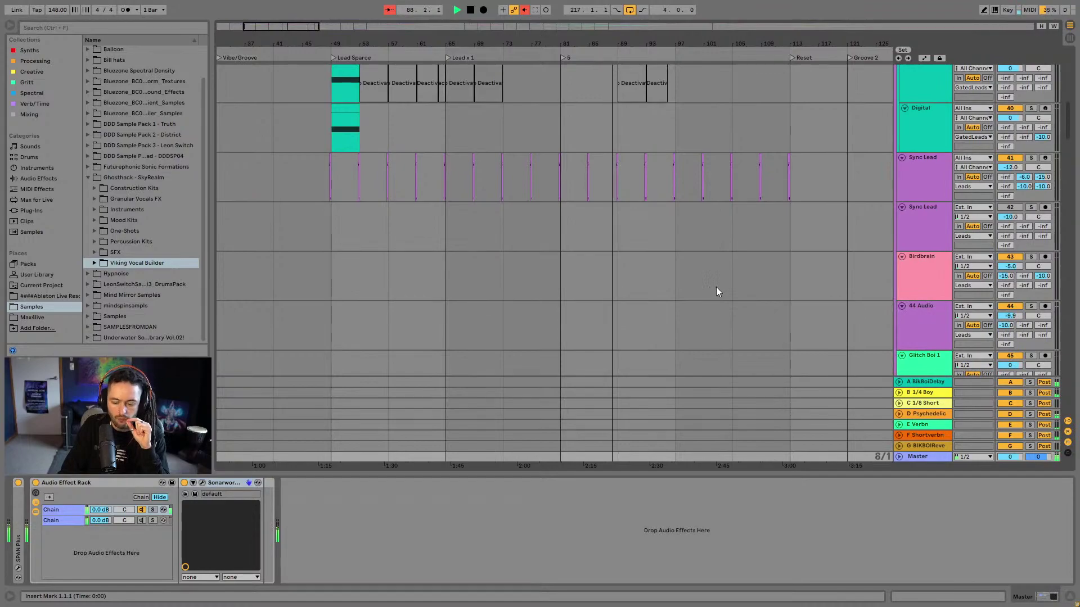
{"action": "scroll", "coordinate": [719, 288], "scroll_direction": "down", "scroll_amount": 12}
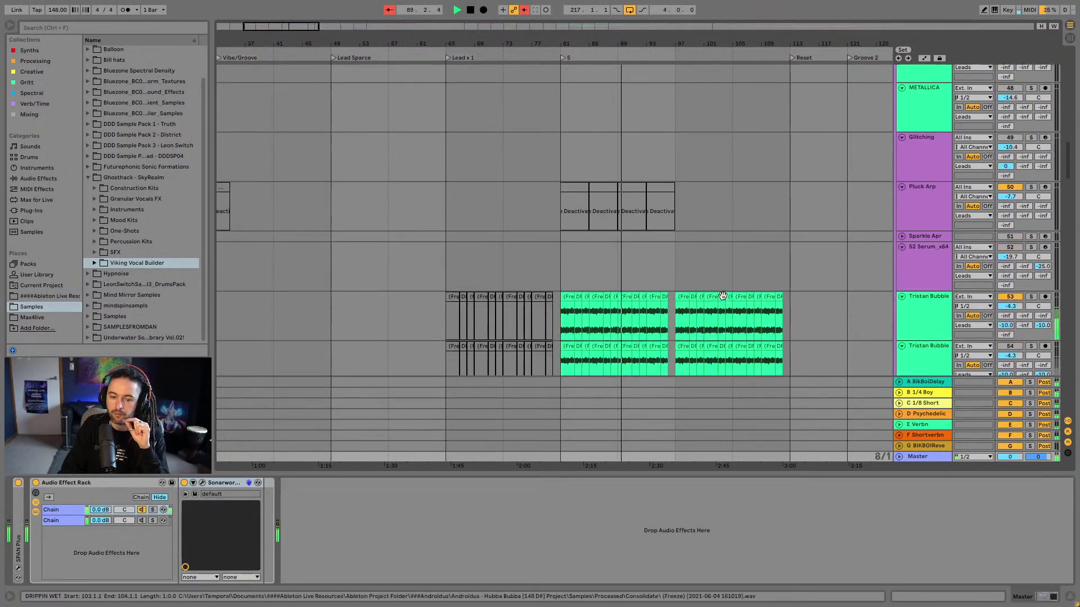
{"action": "scroll", "coordinate": [724, 291], "scroll_direction": "down", "scroll_amount": 1}
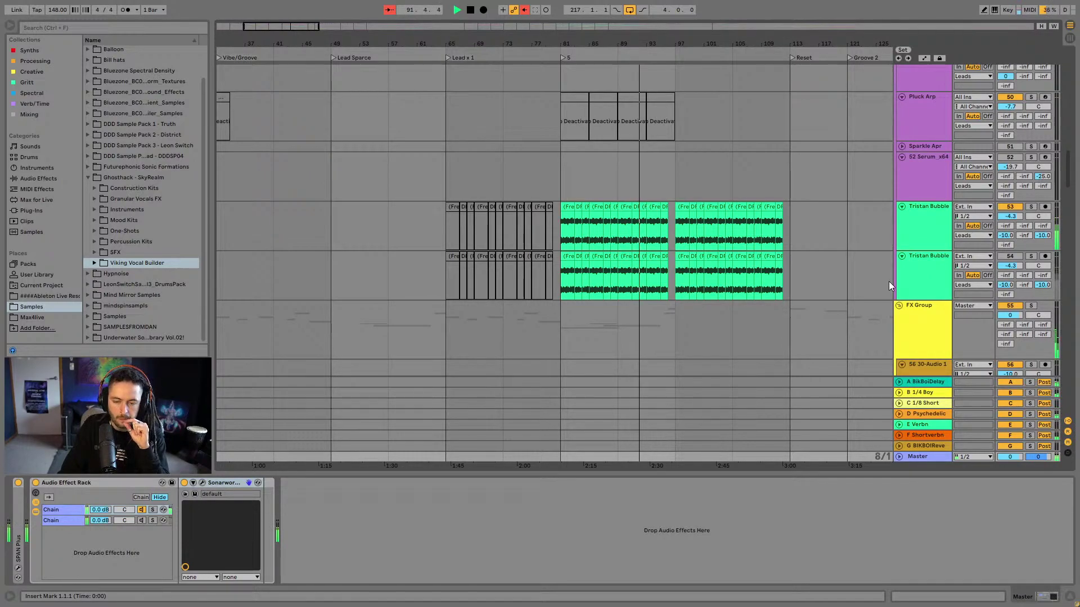
Delete the one-bar clips at bars 100, 104 and 108 on the upper bubble lead track (53)
{"action": "left_click", "coordinate": [926, 235]}
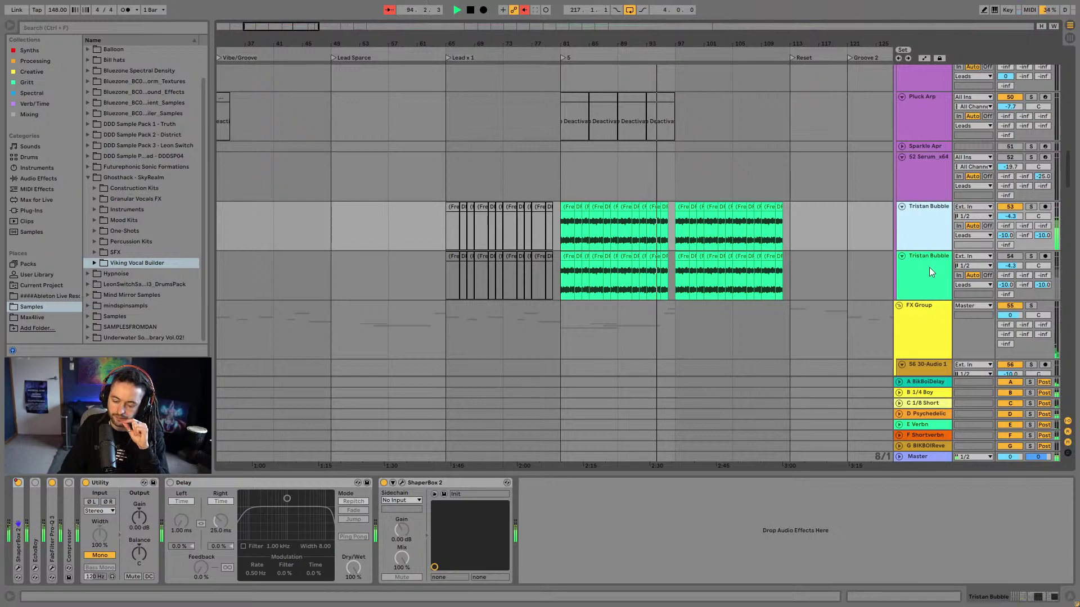
{"action": "left_click_drag", "start_coordinate": [699, 44], "coordinate": [526, 43]}
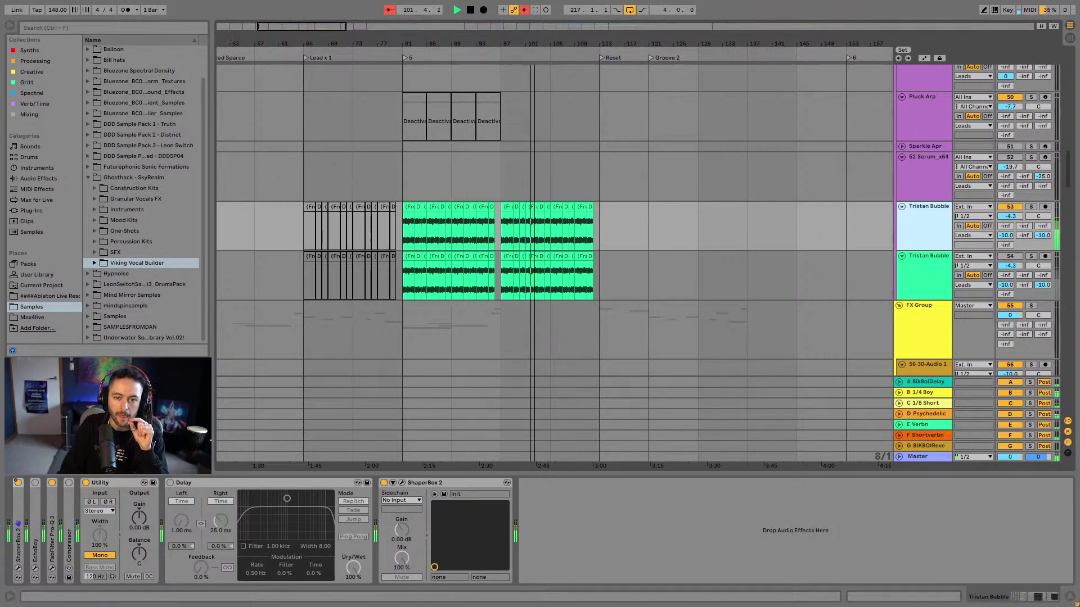
{"action": "left_click_drag", "start_coordinate": [545, 45], "coordinate": [509, 220]}
{"action": "left_click", "coordinate": [495, 207]}
{"action": "key", "text": "Delete"}
{"action": "left_click", "coordinate": [579, 207]}
{"action": "key", "text": "Delete"}
{"action": "left_click", "coordinate": [661, 209]}
{"action": "key", "text": "Delete"}
{"action": "left_click", "coordinate": [725, 206]}
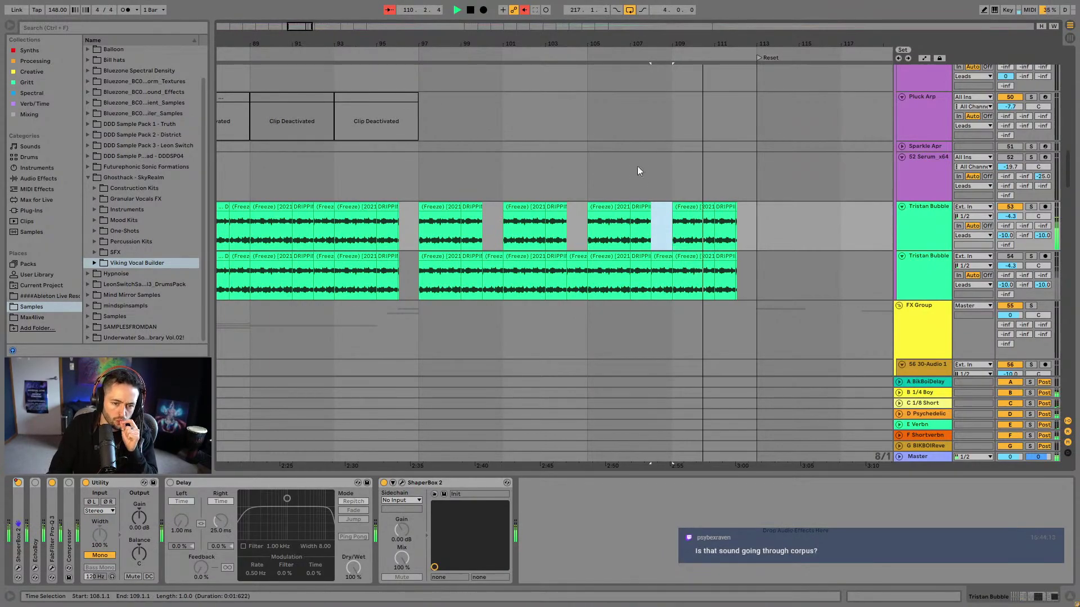
Delete the one-bar clips at bars 84, 88 and 92 on the upper bubble lead track (53)
{"action": "left_click_drag", "start_coordinate": [590, 46], "coordinate": [627, 28]}
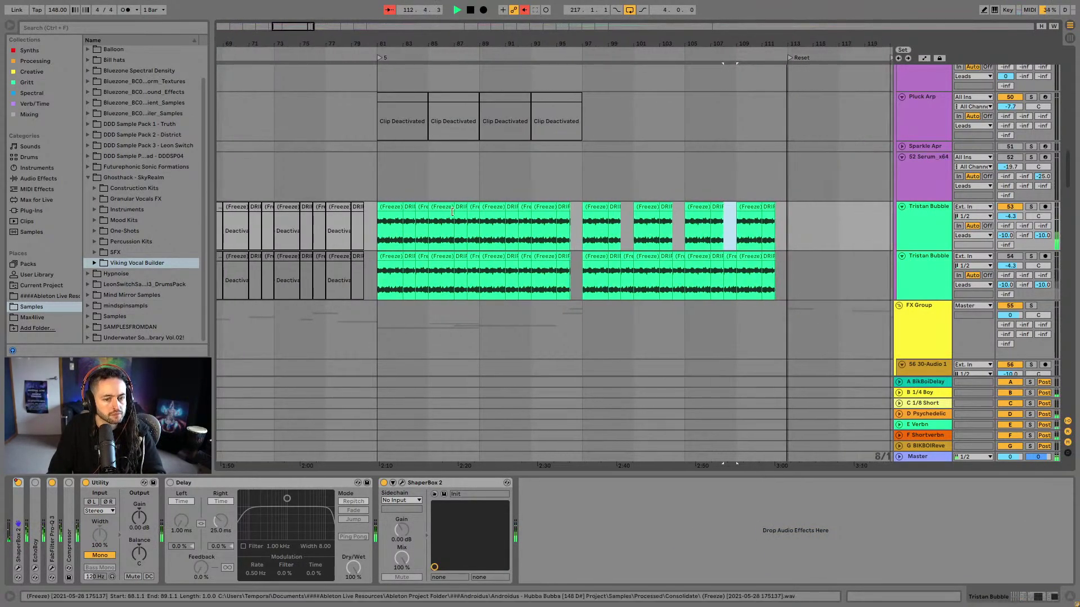
{"action": "left_click", "coordinate": [421, 208]}
{"action": "key", "text": "Delete"}
{"action": "left_click", "coordinate": [473, 210]}
{"action": "key", "text": "Delete"}
{"action": "left_click", "coordinate": [524, 209]}
{"action": "key", "text": "Delete"}
{"action": "left_click", "coordinate": [569, 208]}
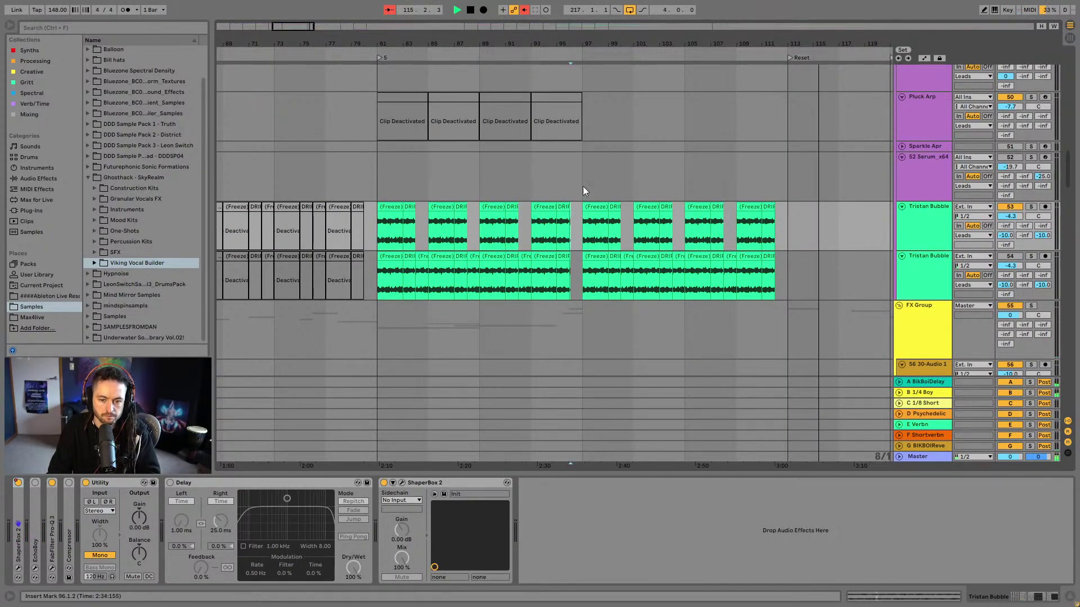
{"action": "left_click_drag", "start_coordinate": [636, 46], "coordinate": [427, 42]}
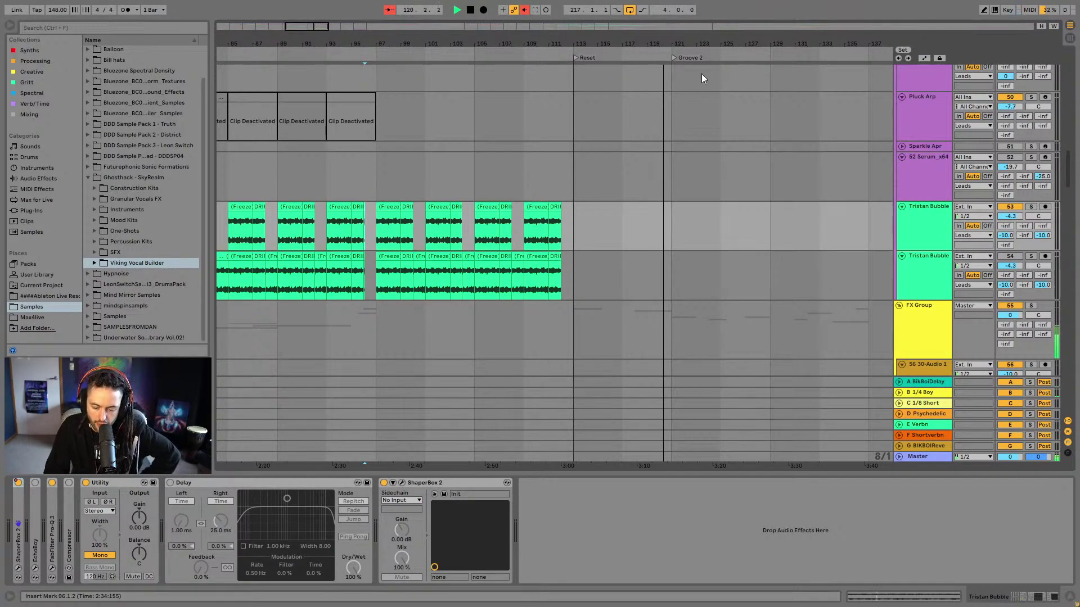
{"action": "left_click_drag", "start_coordinate": [708, 49], "coordinate": [574, 47]}
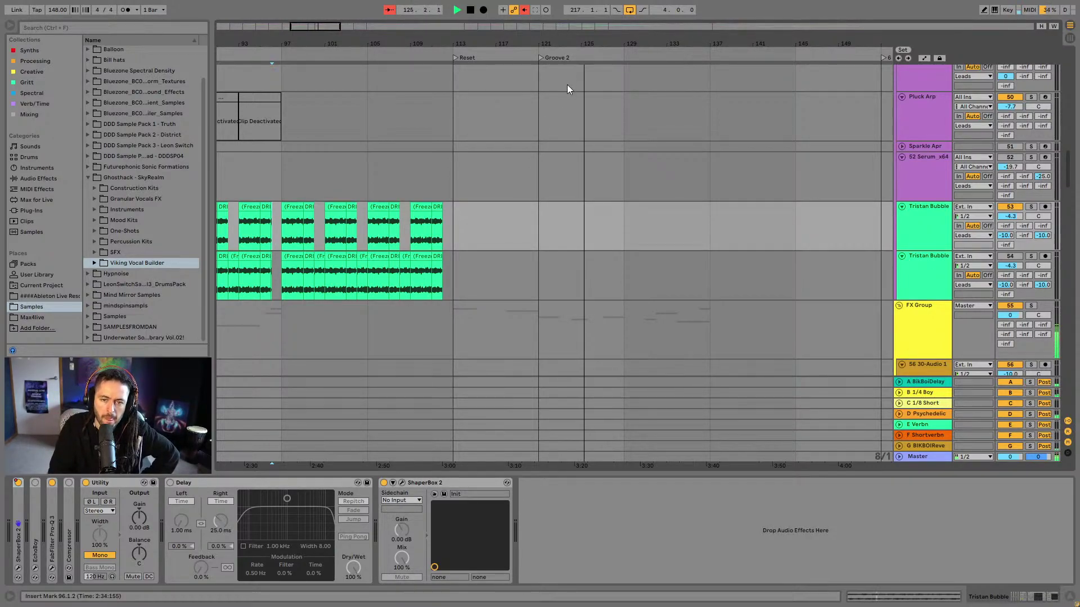
{"action": "left_click_drag", "start_coordinate": [599, 41], "coordinate": [649, 37]}
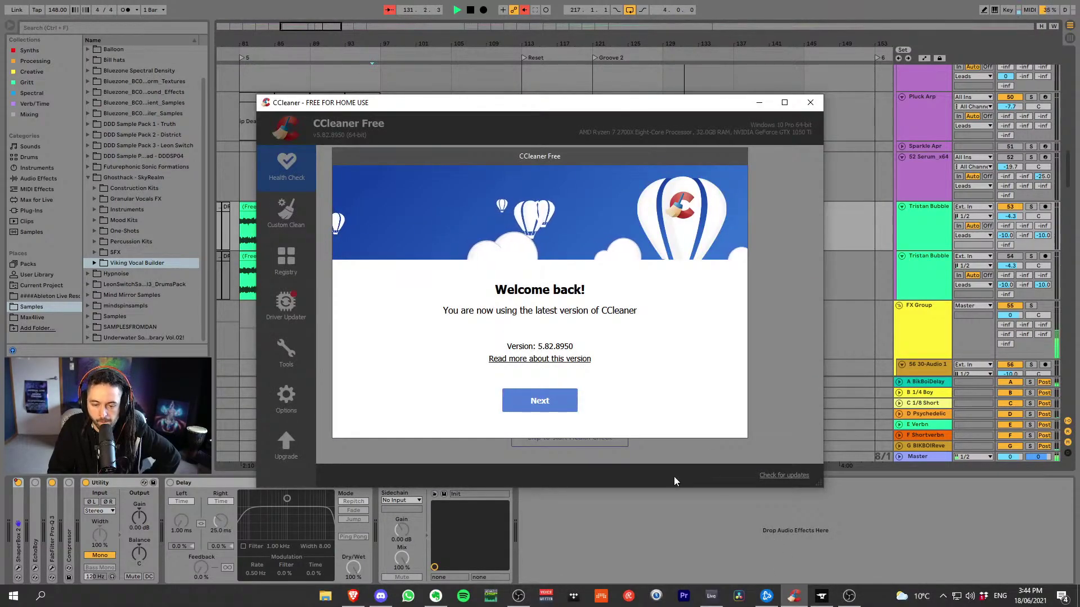
Decline the Avast Free Antivirus offer in CCleaner and close the CCleaner window
{"action": "left_click", "coordinate": [551, 401]}
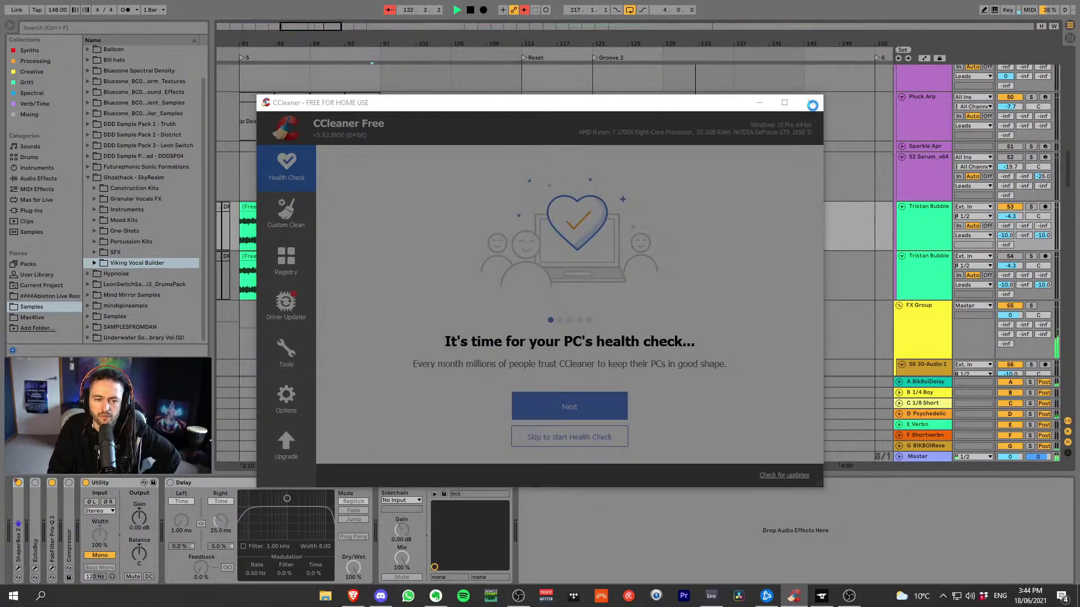
{"action": "left_click", "coordinate": [811, 103]}
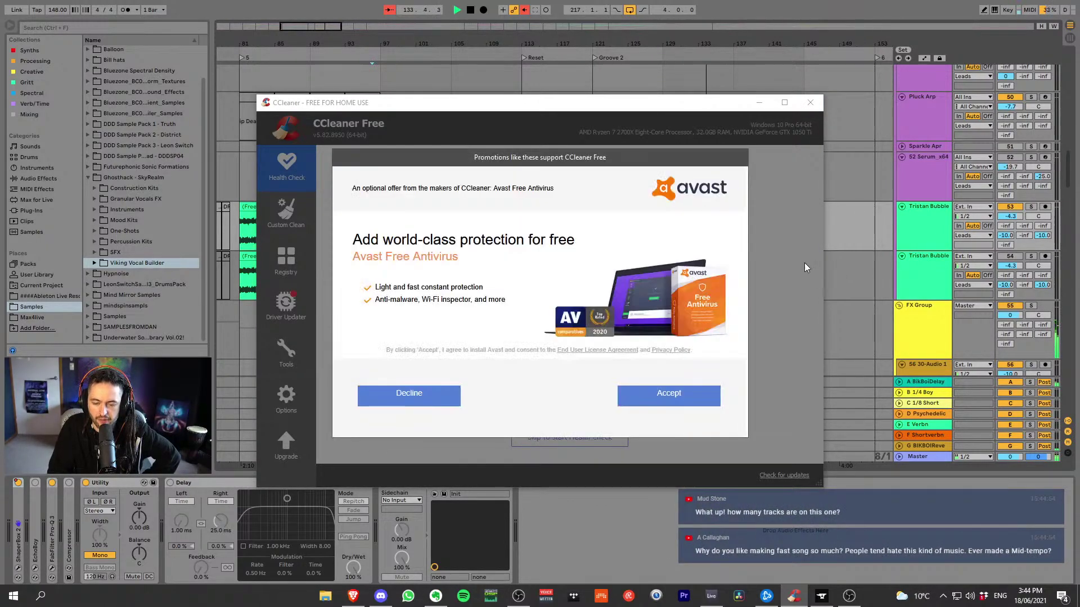
{"action": "left_click", "coordinate": [412, 397]}
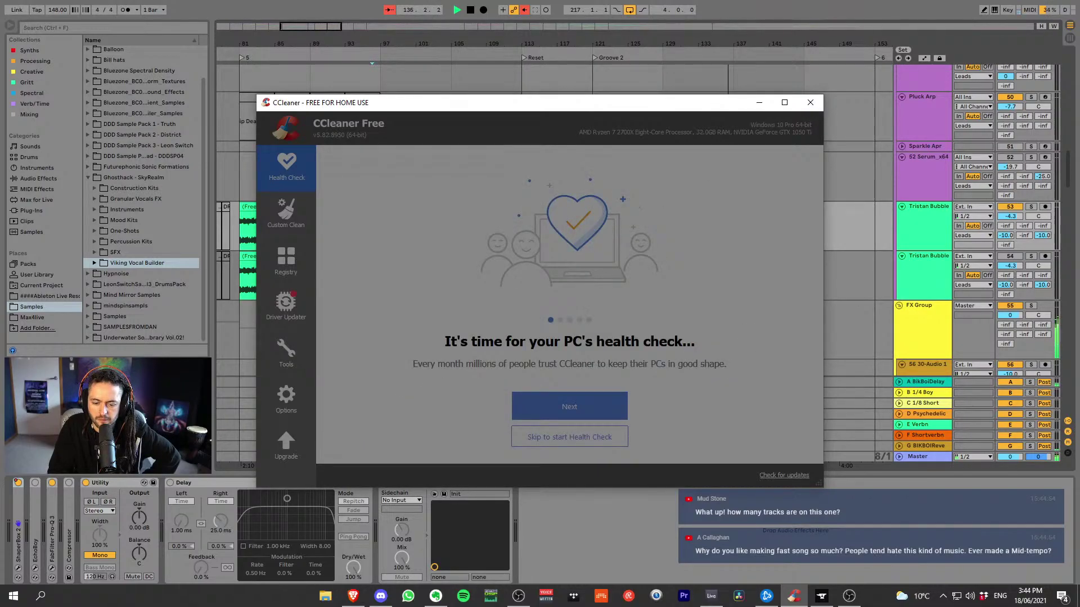
{"action": "right_click", "coordinate": [793, 597]}
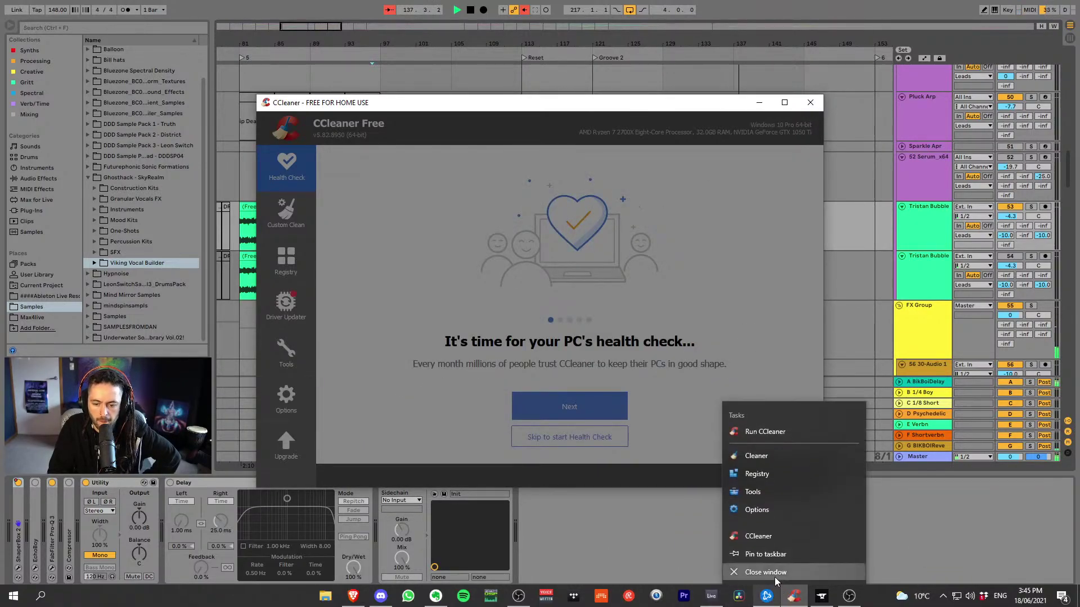
{"action": "left_click", "coordinate": [775, 572]}
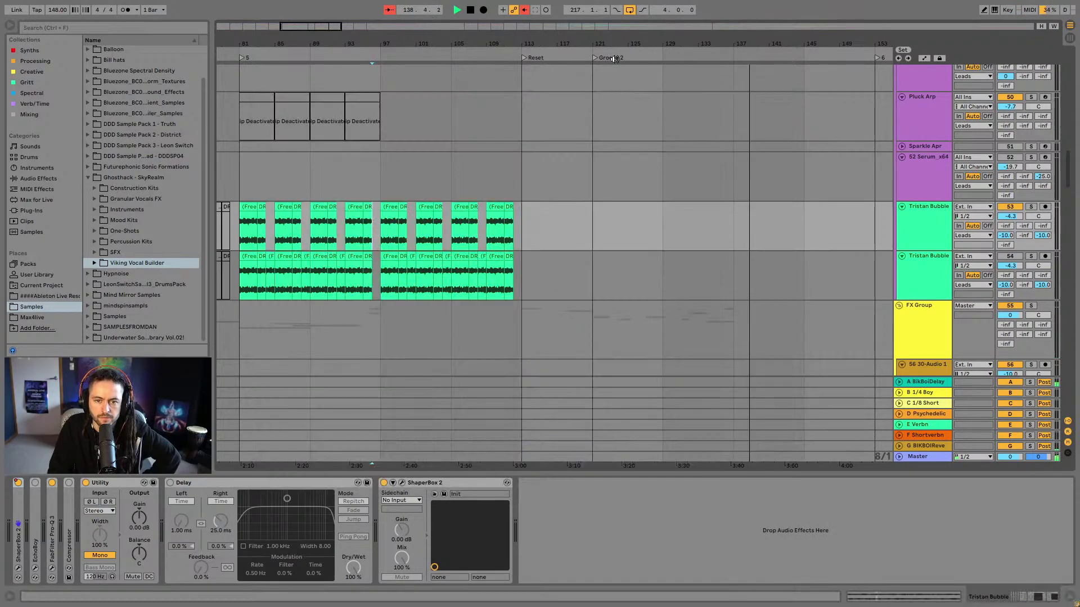
Examine the playing arrangement around Groove 2 and section 6, from the bubble lead tracks up to the Kick track and back
{"action": "left_click_drag", "start_coordinate": [756, 40], "coordinate": [681, 139]}
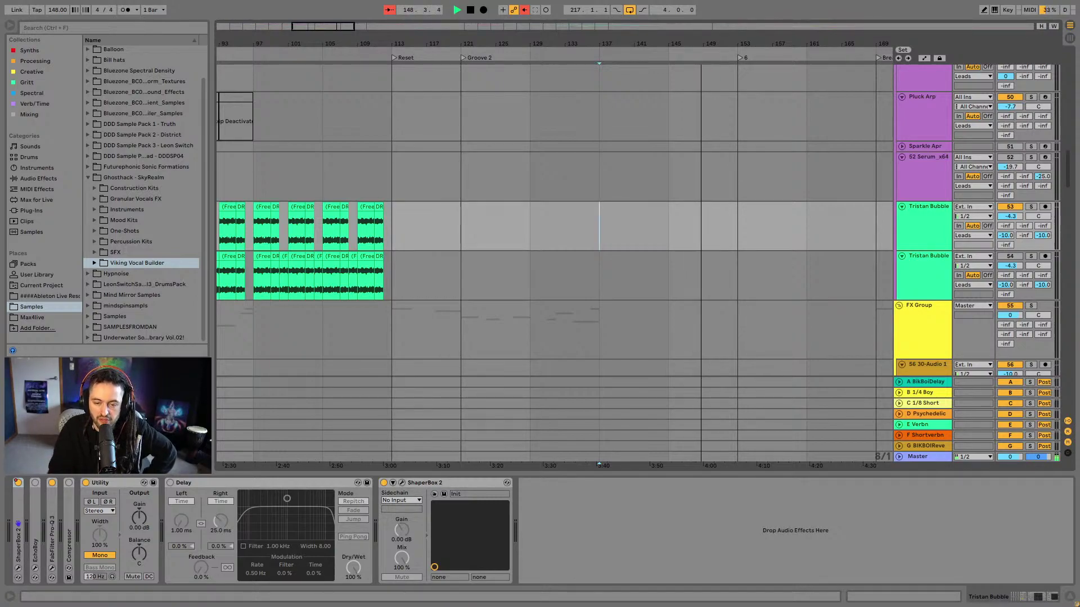
{"action": "scroll", "coordinate": [569, 217], "scroll_direction": "down", "scroll_amount": 2}
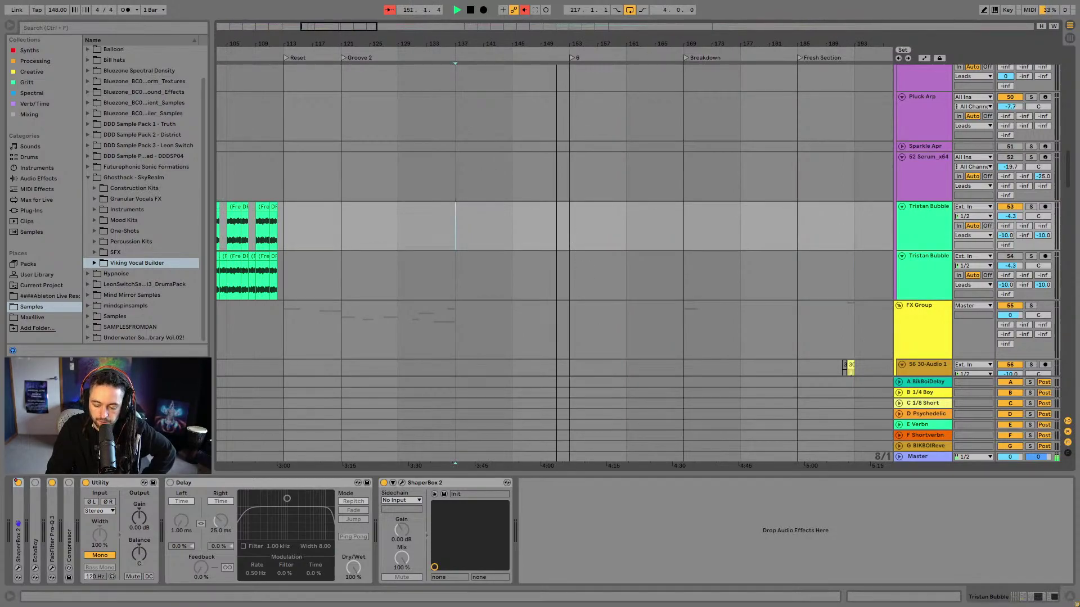
{"action": "left_click", "coordinate": [579, 217]}
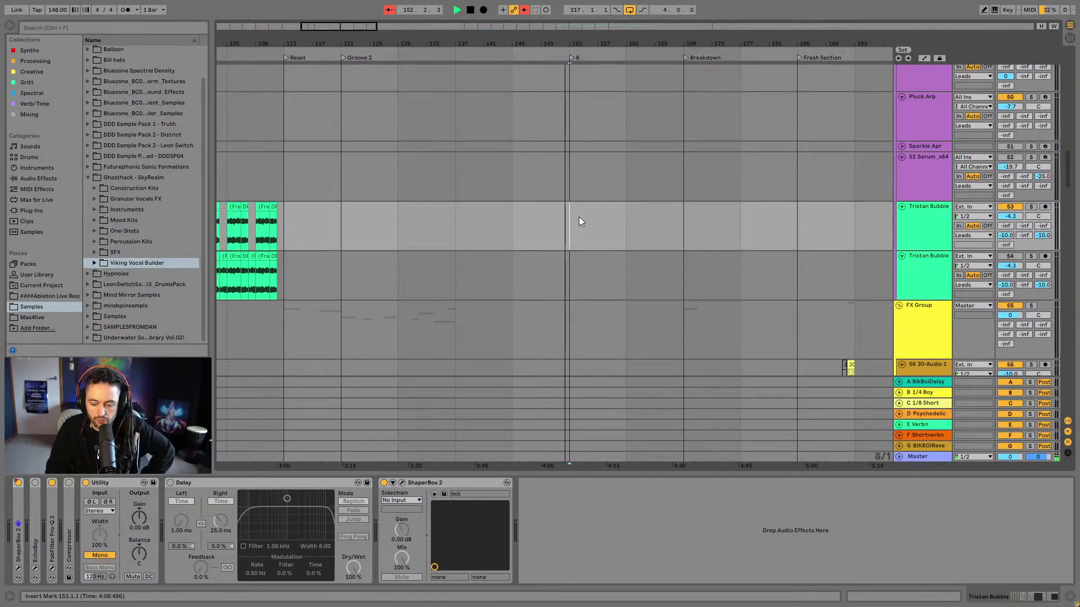
{"action": "left_click", "coordinate": [622, 212]}
{"action": "scroll", "coordinate": [629, 207], "scroll_direction": "up", "scroll_amount": 3}
{"action": "scroll", "coordinate": [638, 210], "scroll_direction": "down", "scroll_amount": 3}
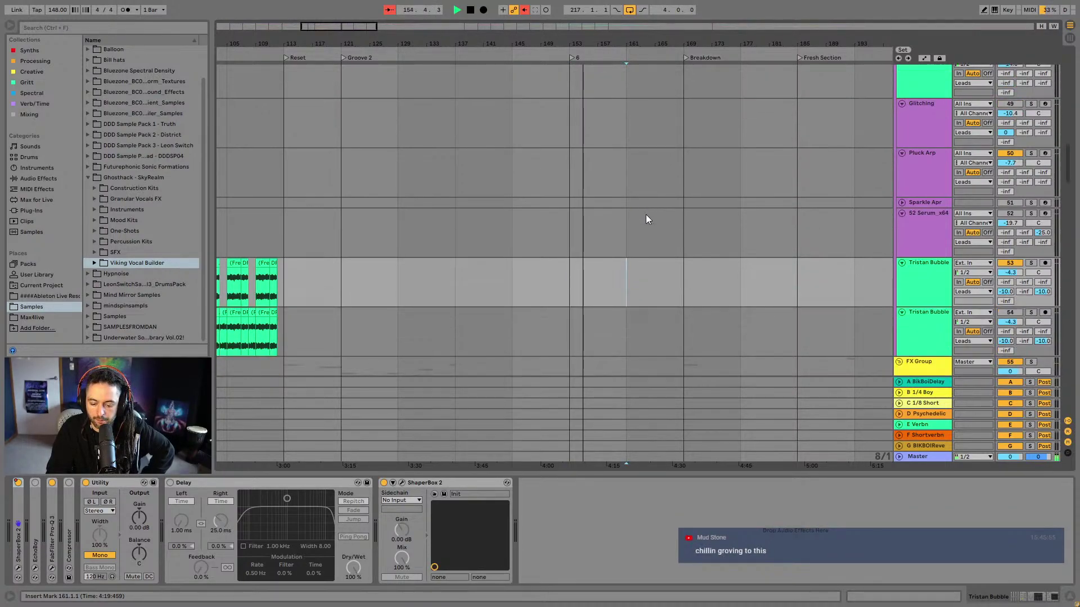
{"action": "scroll", "coordinate": [647, 214], "scroll_direction": "up", "scroll_amount": 8}
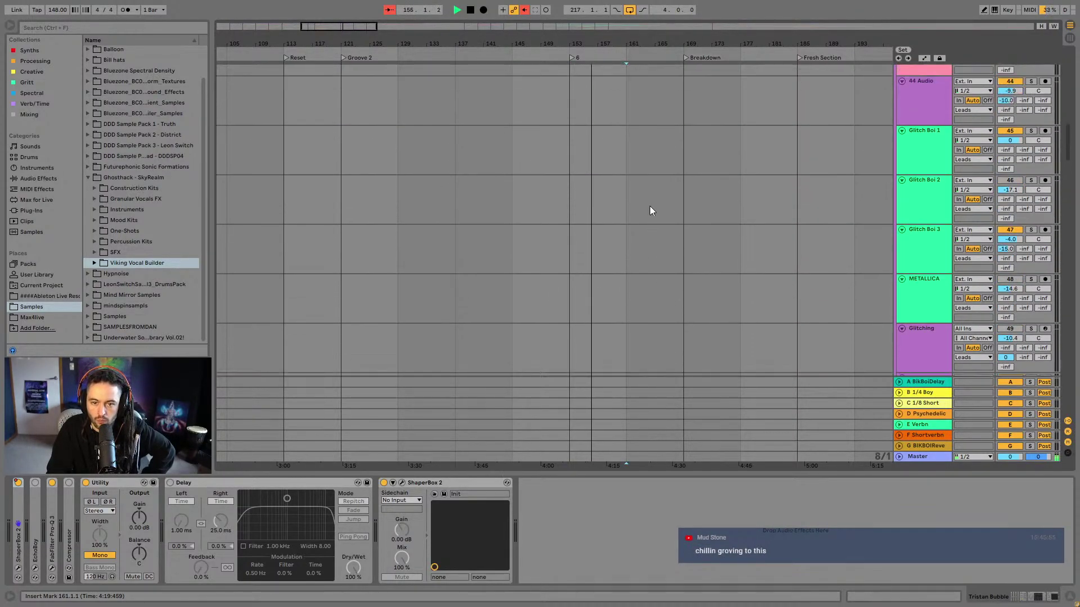
{"action": "scroll", "coordinate": [649, 208], "scroll_direction": "up", "scroll_amount": 15}
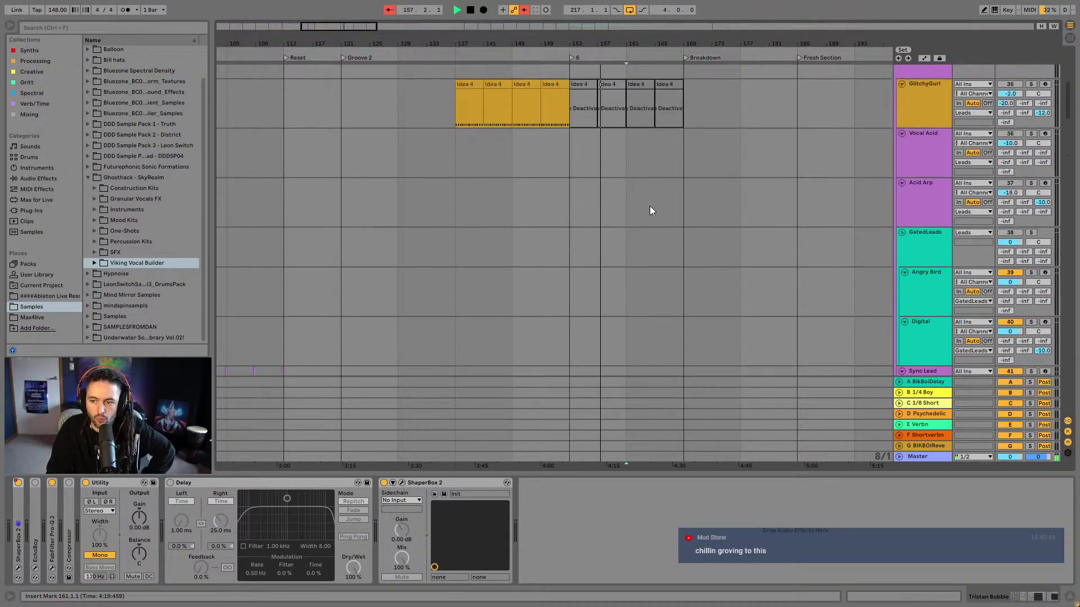
{"action": "scroll", "coordinate": [650, 211], "scroll_direction": "up", "scroll_amount": 5}
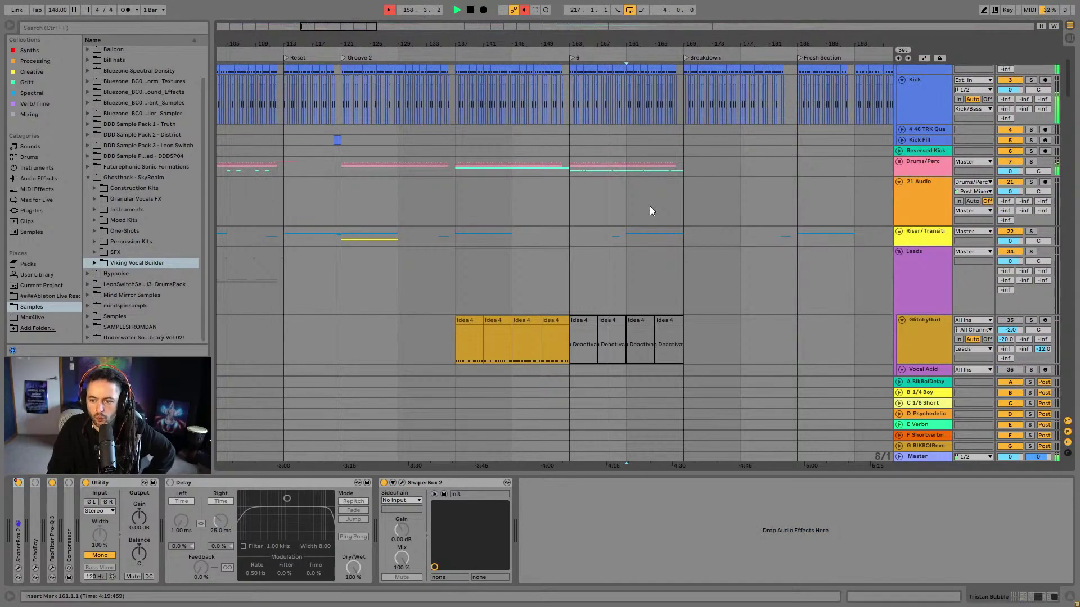
{"action": "scroll", "coordinate": [650, 208], "scroll_direction": "down", "scroll_amount": 5}
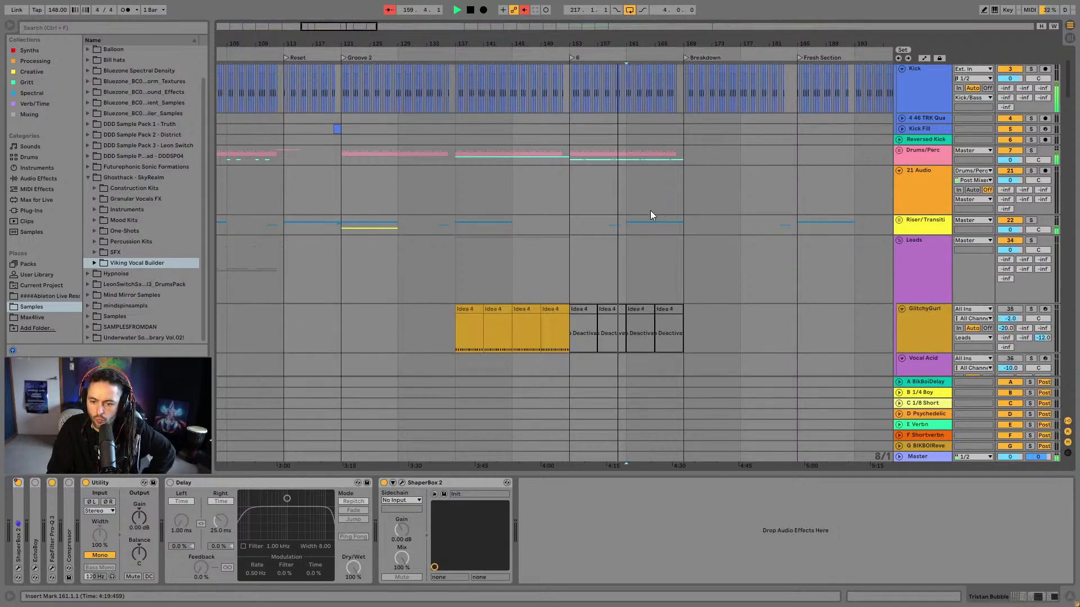
{"action": "scroll", "coordinate": [651, 211], "scroll_direction": "down", "scroll_amount": 12}
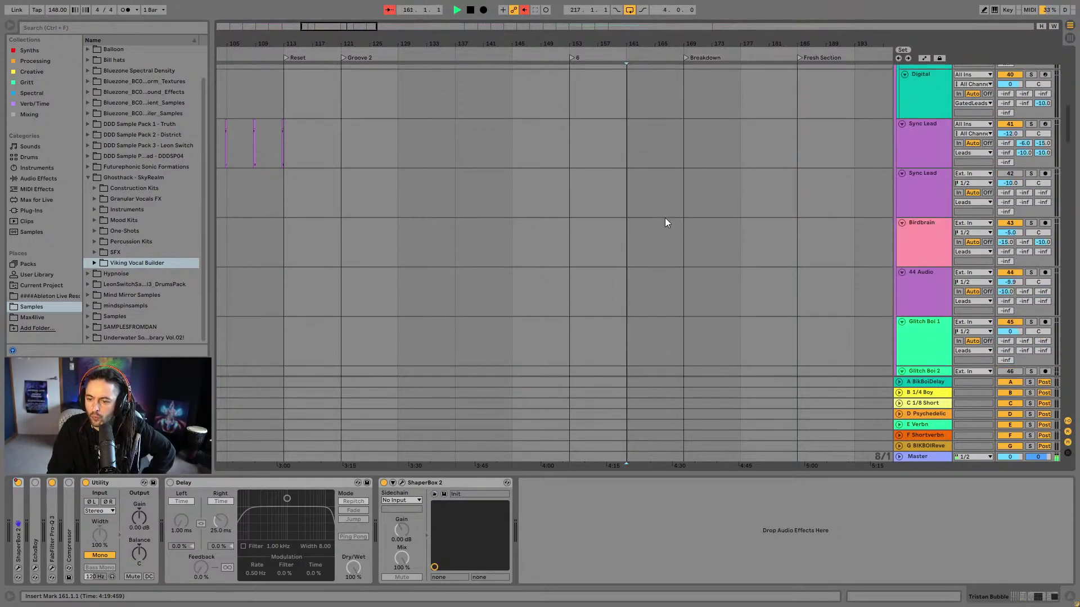
Examine the Breakdown and Fresh Section during playback, from the Kick/Bass group down to the last Vital track (125)
{"action": "left_click_drag", "start_coordinate": [1069, 129], "coordinate": [1059, 77]}
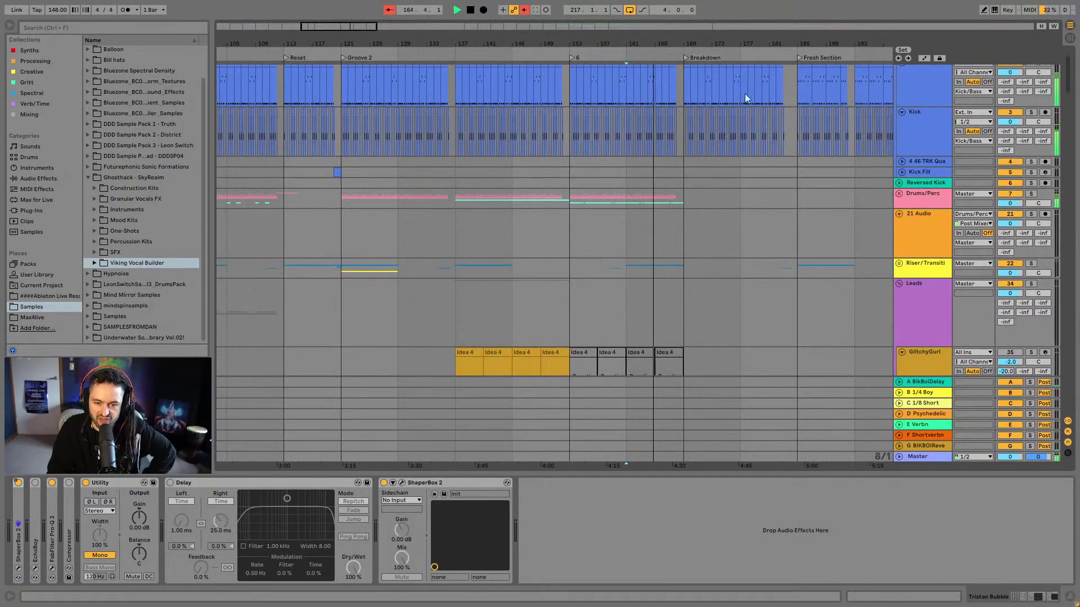
{"action": "scroll", "coordinate": [385, 244], "scroll_direction": "down", "scroll_amount": 2}
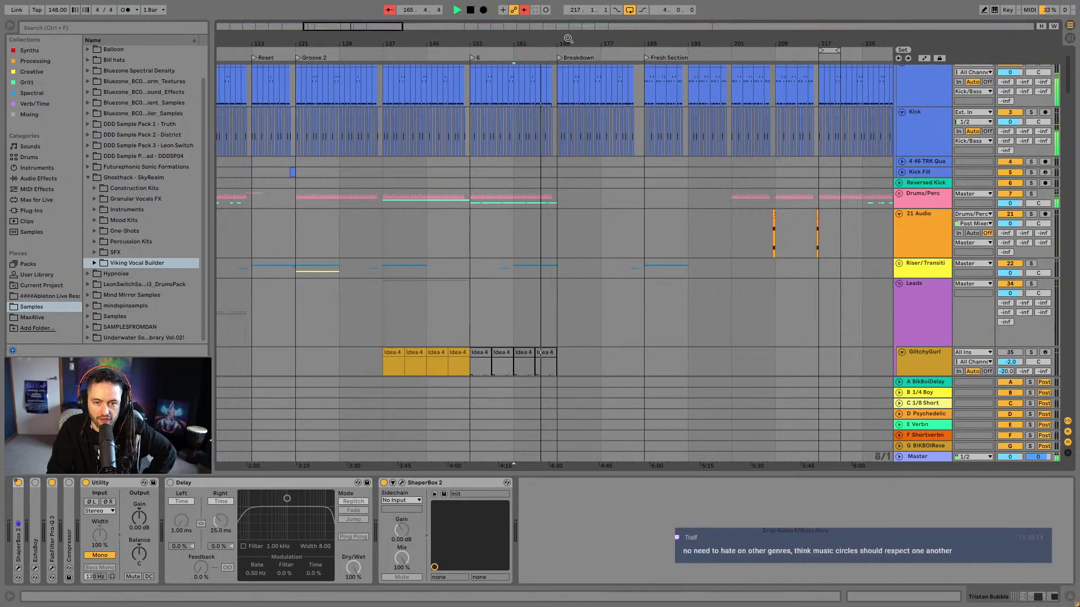
{"action": "scroll", "coordinate": [549, 164], "scroll_direction": "down", "scroll_amount": 2}
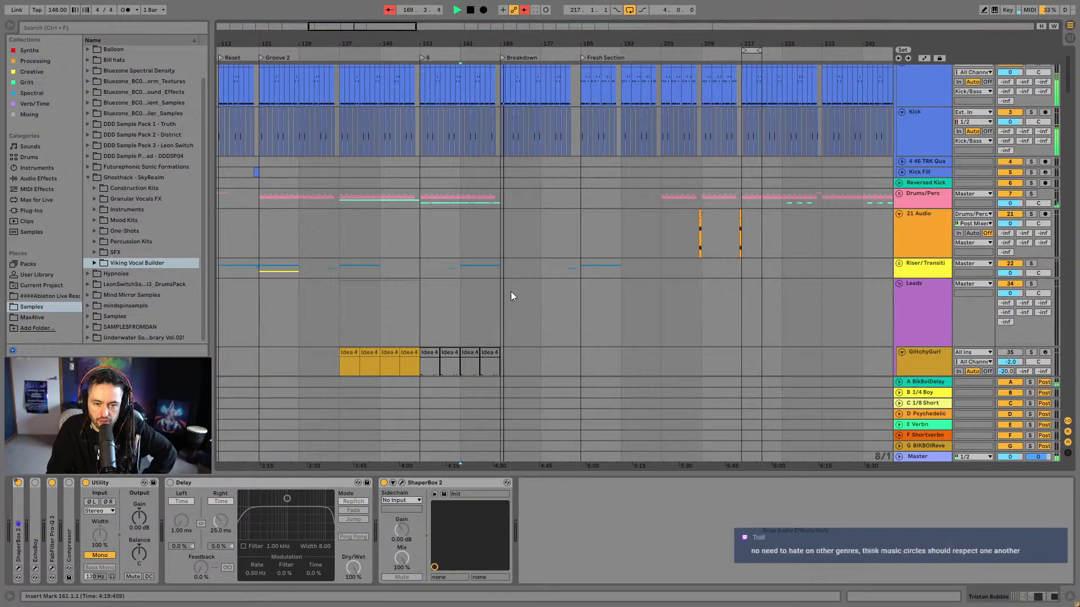
{"action": "scroll", "coordinate": [522, 278], "scroll_direction": "down", "scroll_amount": 5}
{"action": "scroll", "coordinate": [532, 286], "scroll_direction": "down", "scroll_amount": 3}
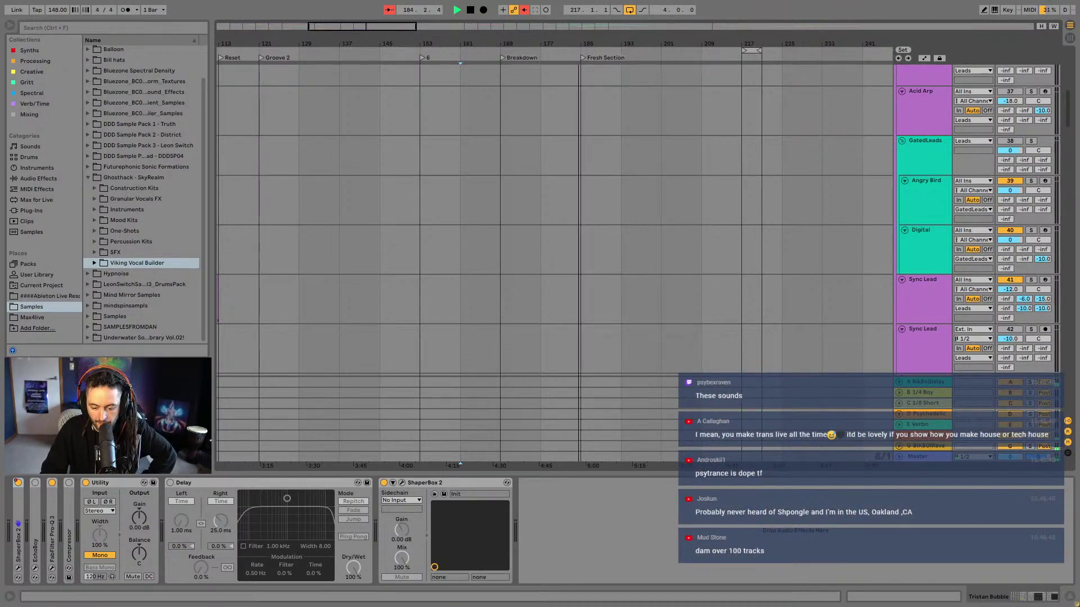
{"action": "scroll", "coordinate": [565, 315], "scroll_direction": "down", "scroll_amount": 2}
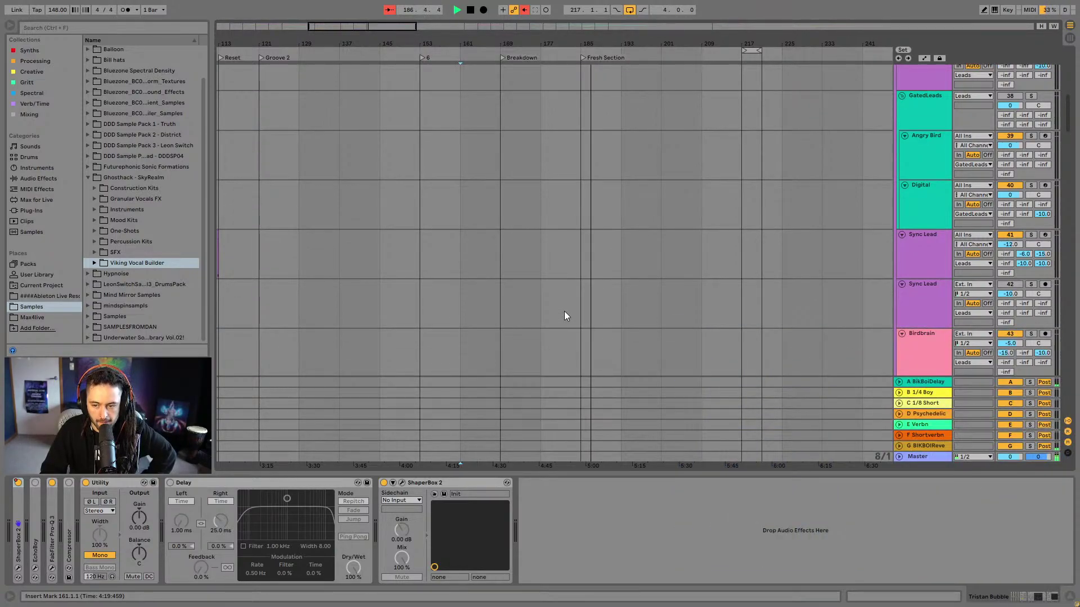
{"action": "scroll", "coordinate": [590, 302], "scroll_direction": "down", "scroll_amount": 3}
{"action": "scroll", "coordinate": [589, 302], "scroll_direction": "down", "scroll_amount": 9}
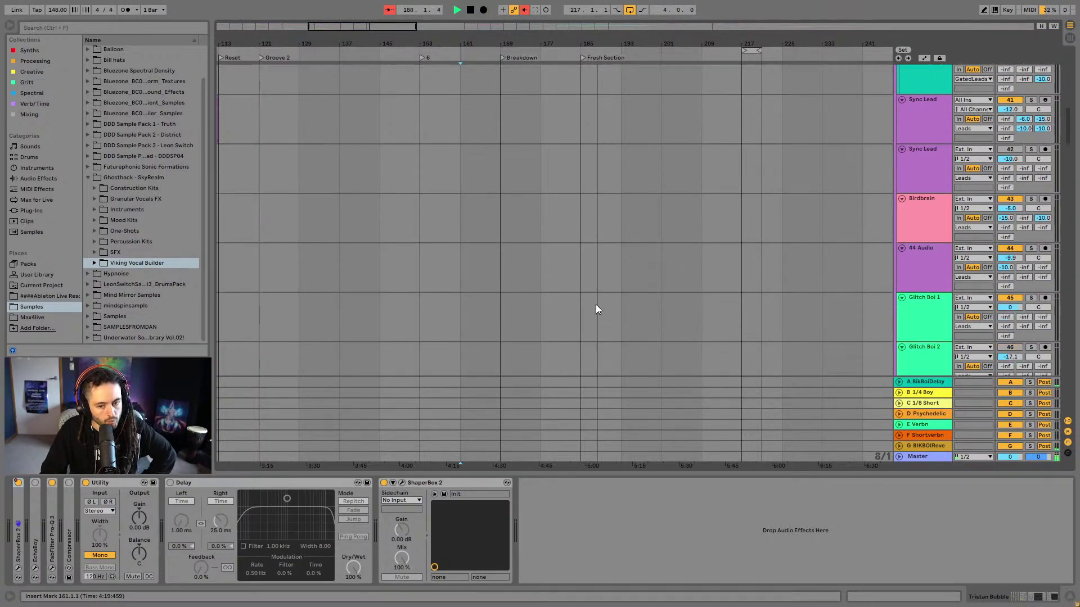
{"action": "left_click_drag", "start_coordinate": [1069, 179], "coordinate": [1068, 60]}
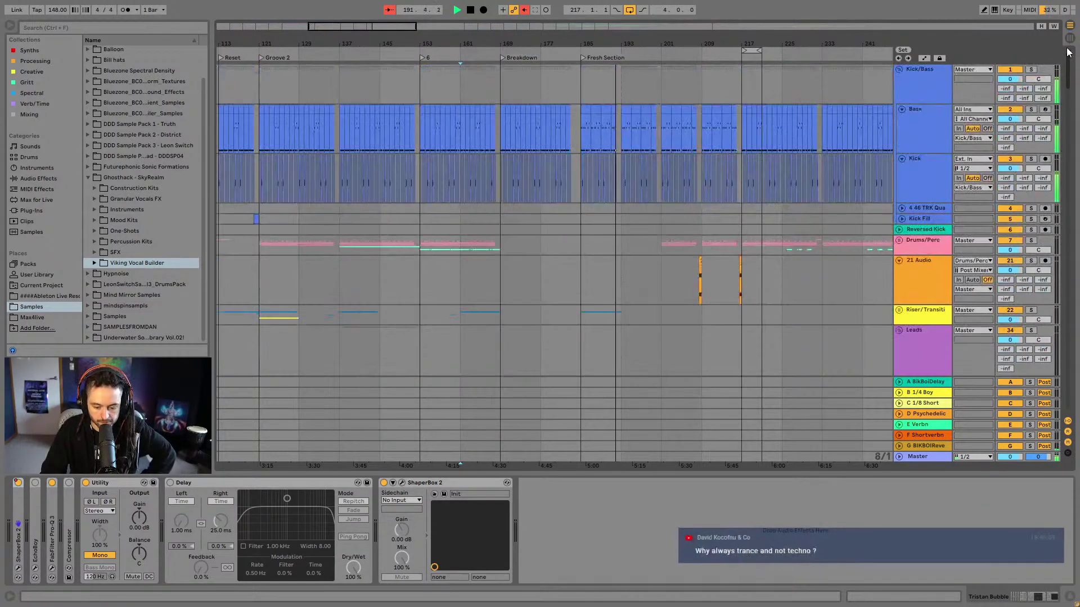
{"action": "left_click_drag", "start_coordinate": [1069, 52], "coordinate": [1078, 471]}
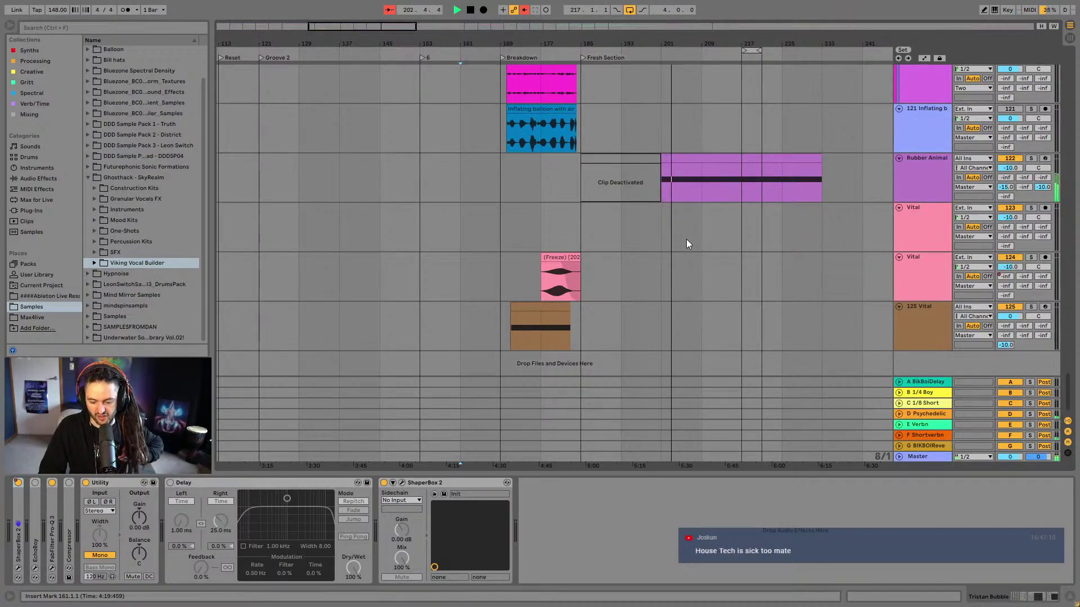
Stop playback and set the arrangement loop to span bars 185 to 217 of the Fresh Section
{"action": "left_click", "coordinate": [660, 259]}
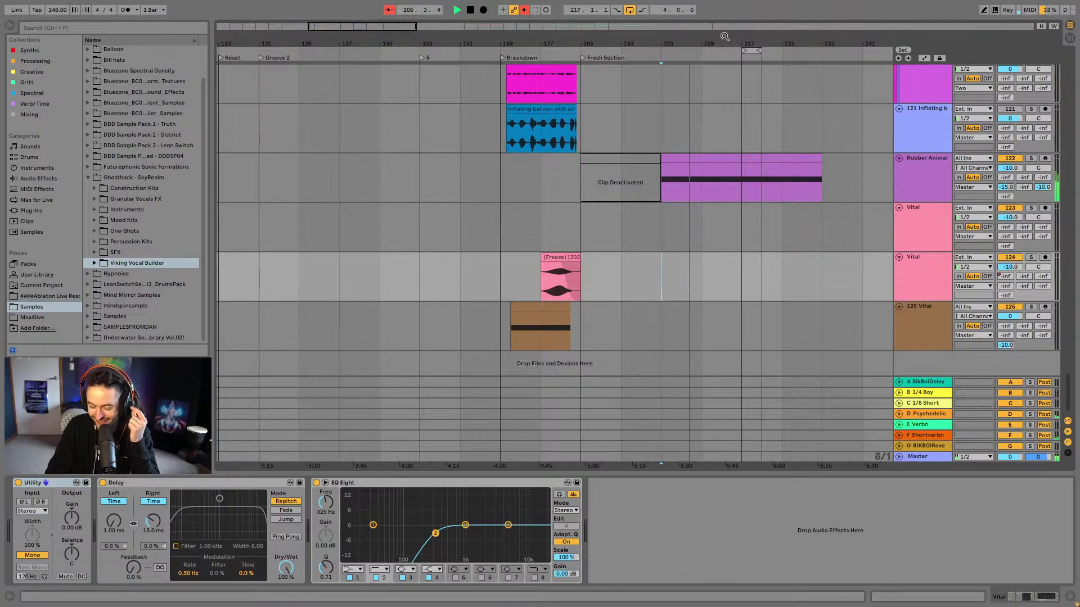
{"action": "left_click_drag", "start_coordinate": [745, 49], "coordinate": [628, 54]}
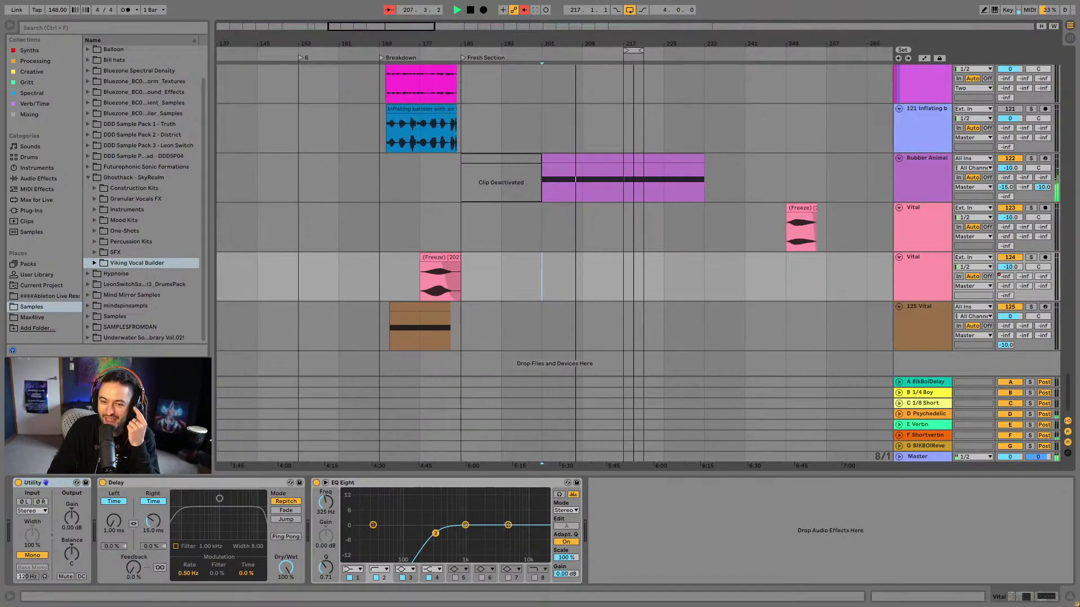
{"action": "left_click", "coordinate": [629, 54]}
{"action": "left_click_drag", "start_coordinate": [642, 50], "coordinate": [825, 75]}
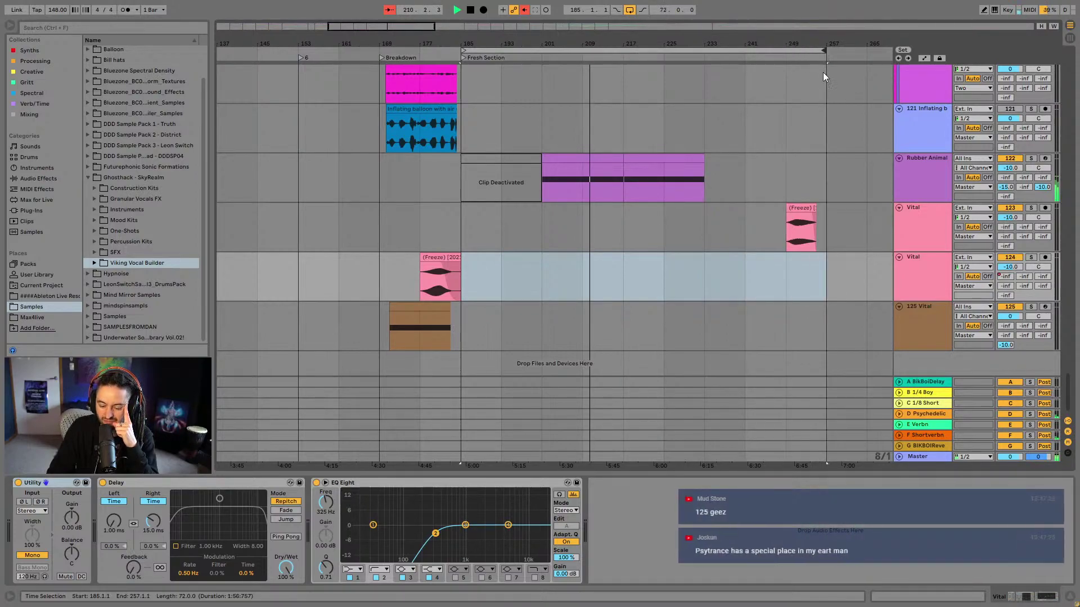
{"action": "left_click", "coordinate": [589, 256]}
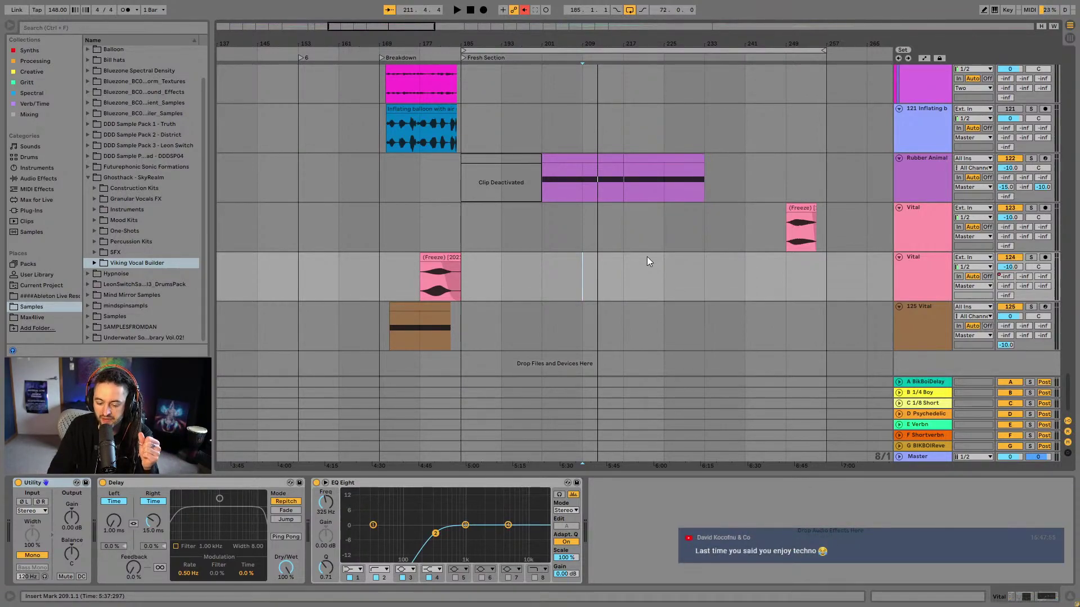
{"action": "key", "text": "space"}
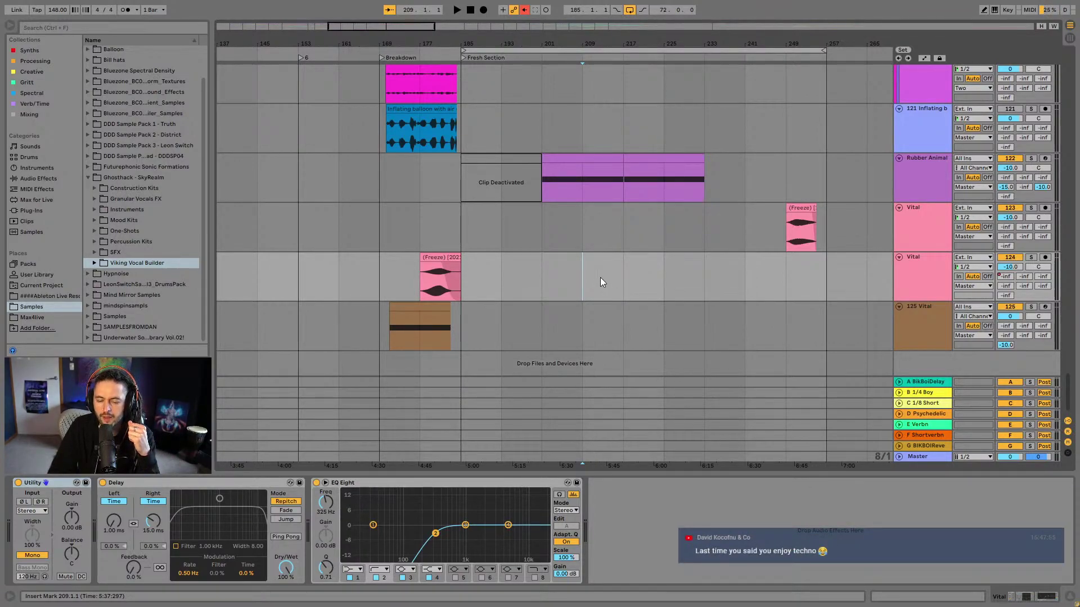
{"action": "left_click_drag", "start_coordinate": [823, 50], "coordinate": [622, 107]}
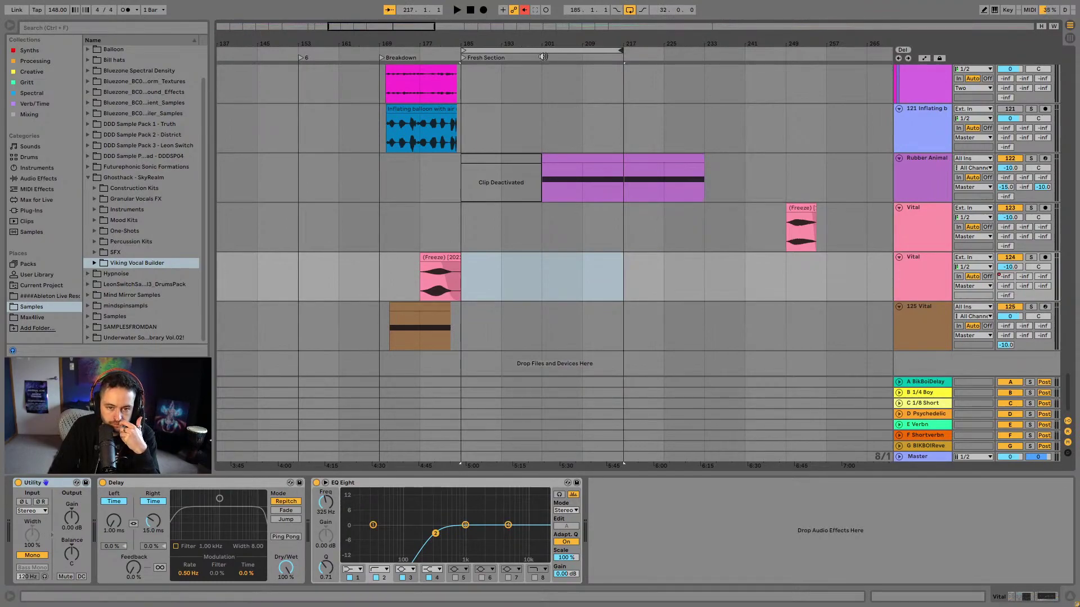
Select bars 185 to 217 on the lower Vital track (124) in a wider view of the arrangement
{"action": "key", "text": "minus"}
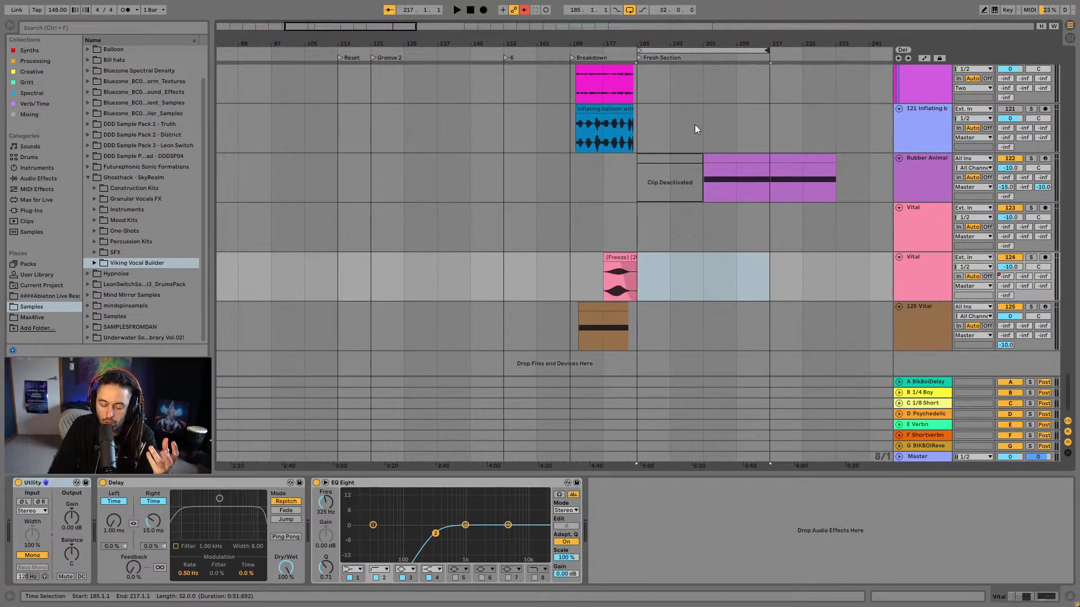
{"action": "left_click_drag", "start_coordinate": [675, 37], "coordinate": [714, 37]}
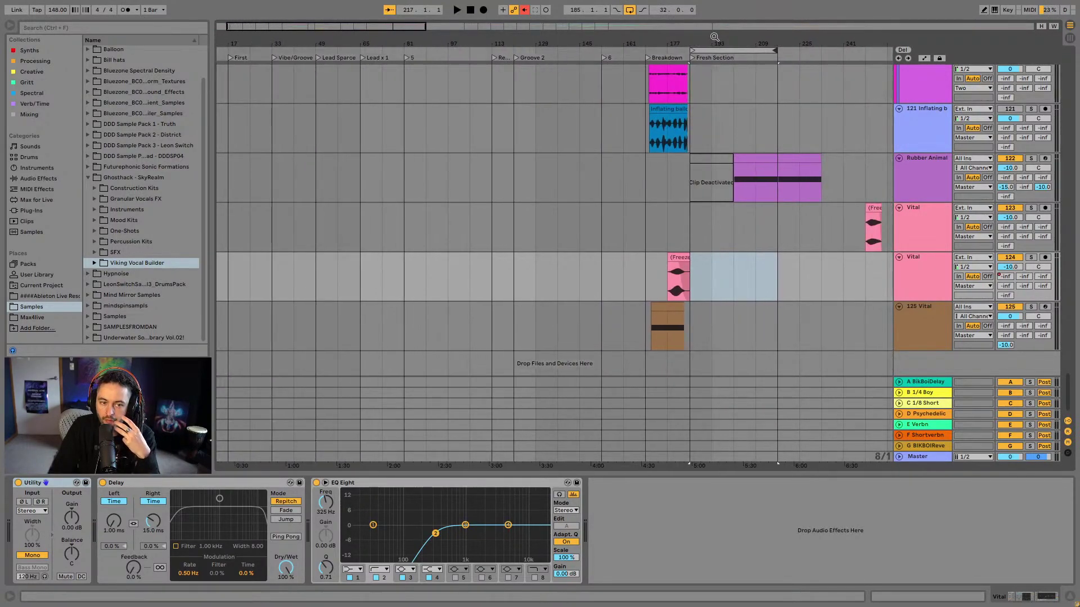
{"action": "left_click_drag", "start_coordinate": [647, 43], "coordinate": [595, 39]}
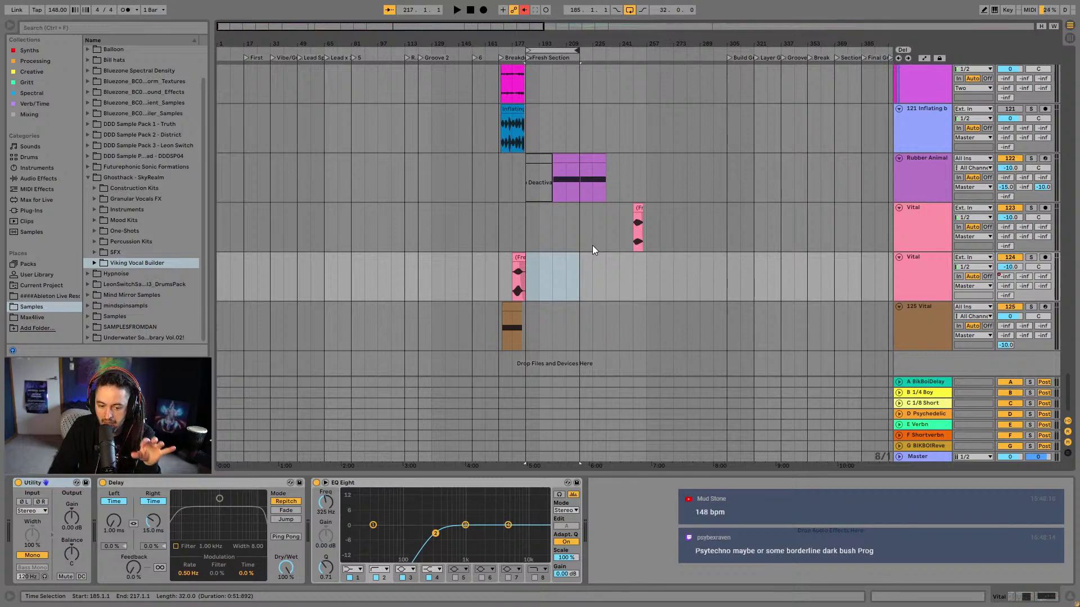
{"action": "left_click_drag", "start_coordinate": [582, 269], "coordinate": [525, 285]}
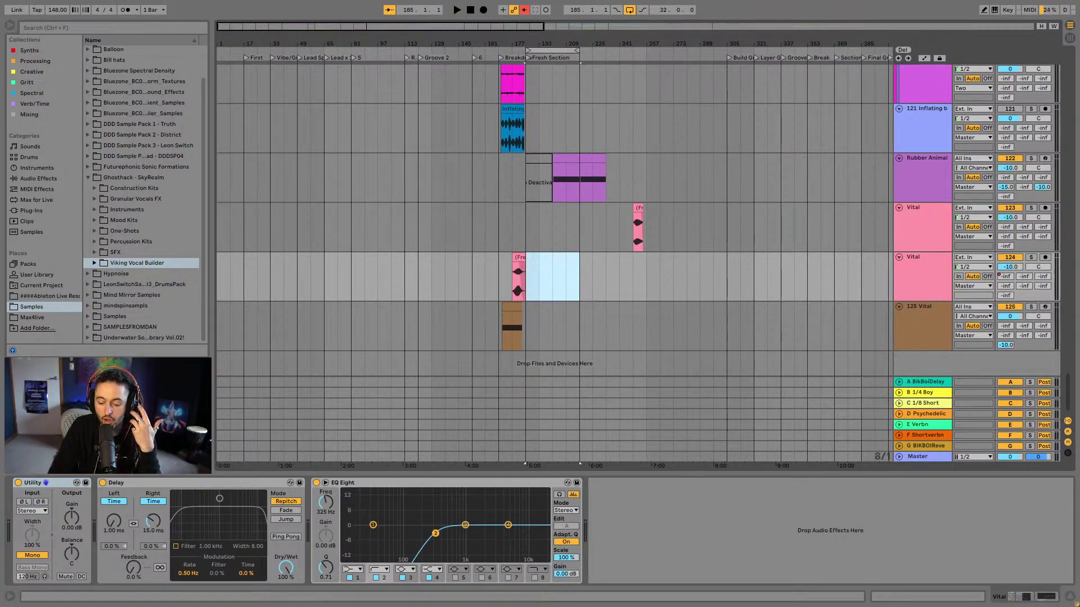
{"action": "left_click_drag", "start_coordinate": [525, 288], "coordinate": [579, 282]}
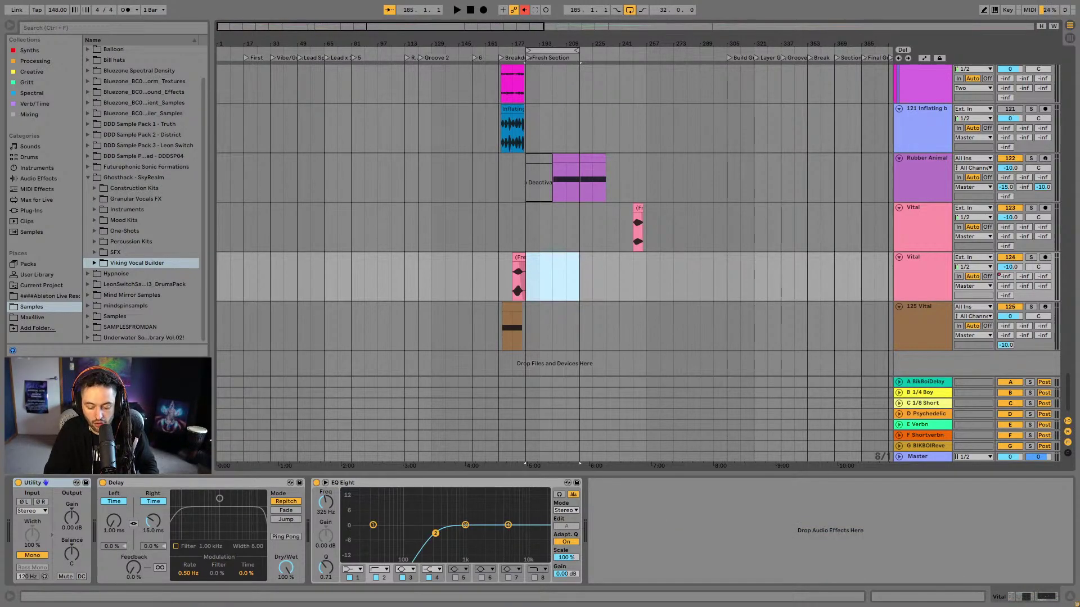
{"action": "key", "text": "alt+Tab"}
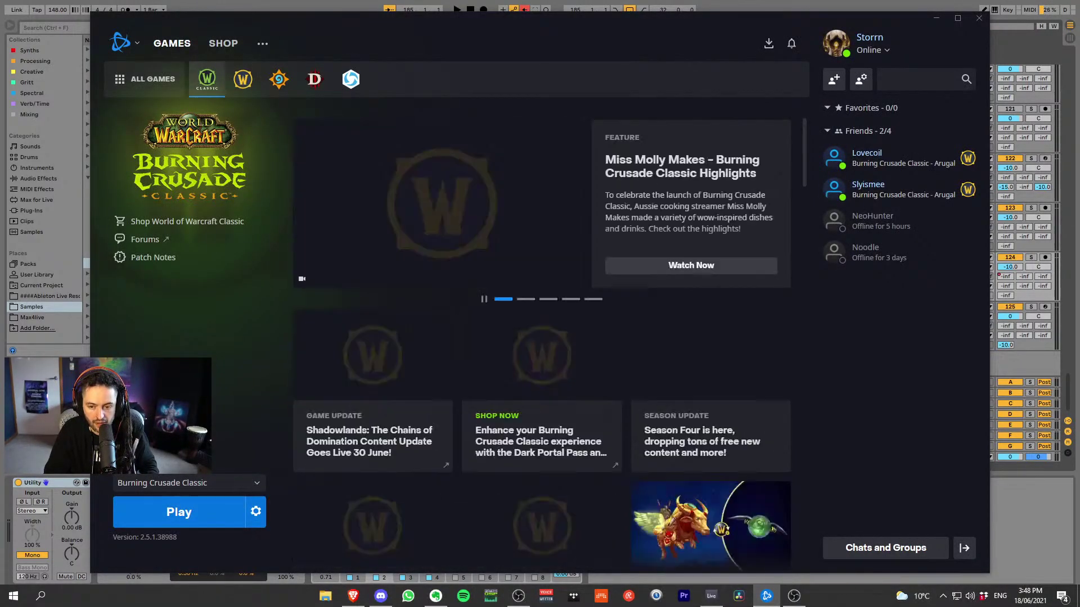
{"action": "key", "text": "alt+Tab"}
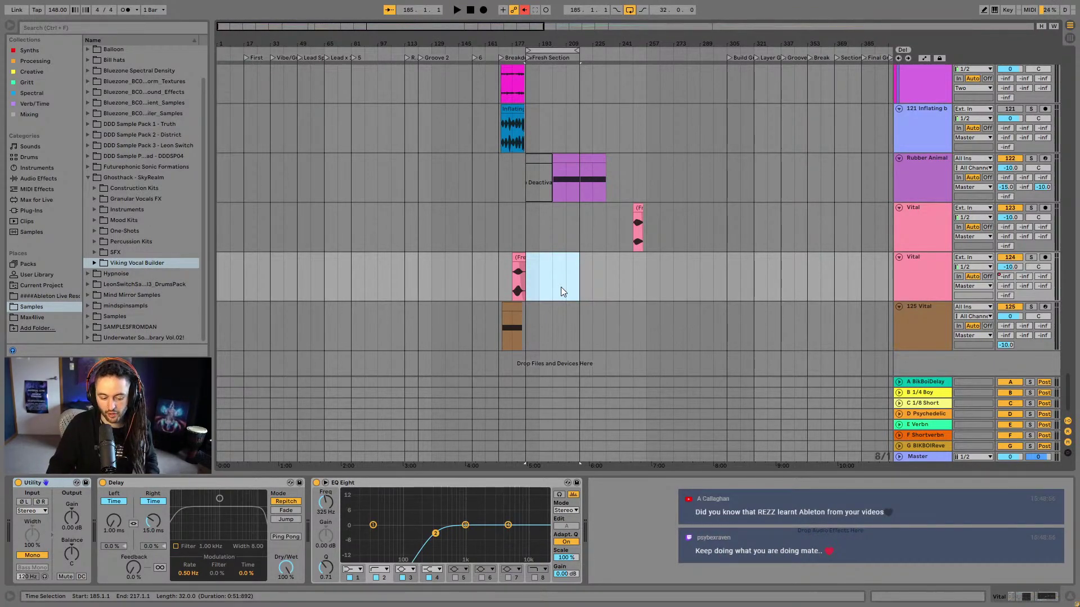
Collapse the Kick/Bass group and fold the 21 Audio track
{"action": "scroll", "coordinate": [245, 282], "scroll_direction": "down", "scroll_amount": 3}
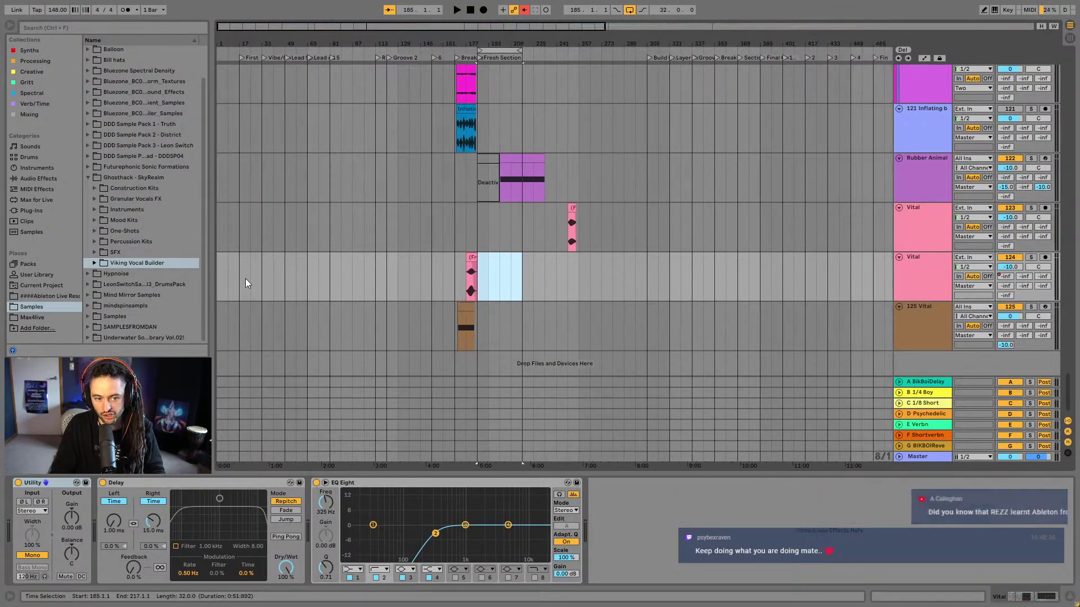
{"action": "scroll", "coordinate": [279, 59], "scroll_direction": "up", "scroll_amount": 3}
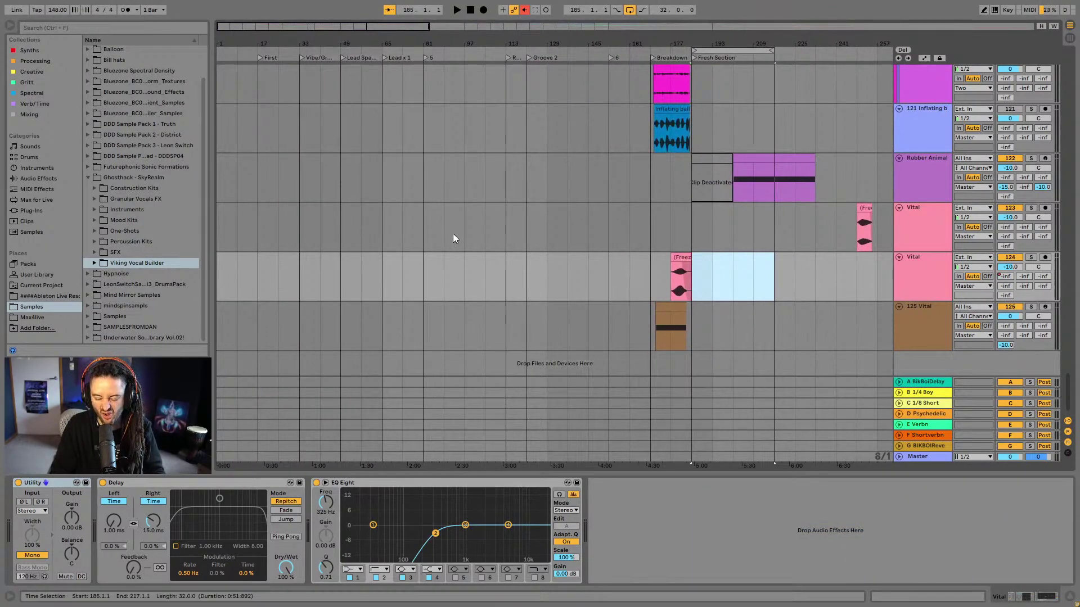
{"action": "scroll", "coordinate": [451, 235], "scroll_direction": "up", "scroll_amount": 2}
{"action": "left_click_drag", "start_coordinate": [1074, 379], "coordinate": [1044, 59]}
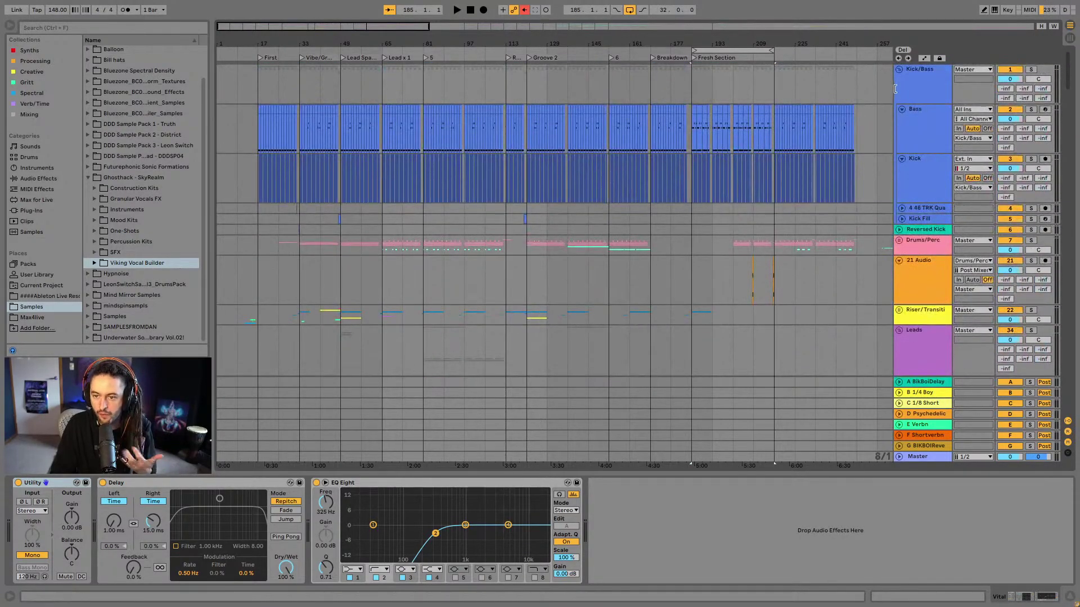
{"action": "left_click", "coordinate": [898, 70]}
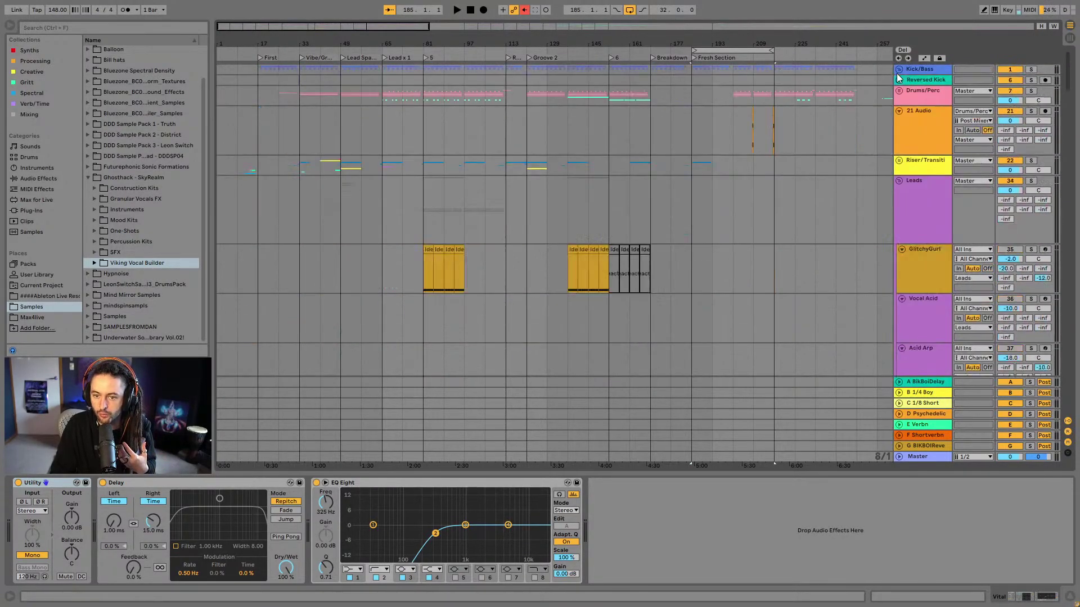
{"action": "left_click", "coordinate": [900, 110]}
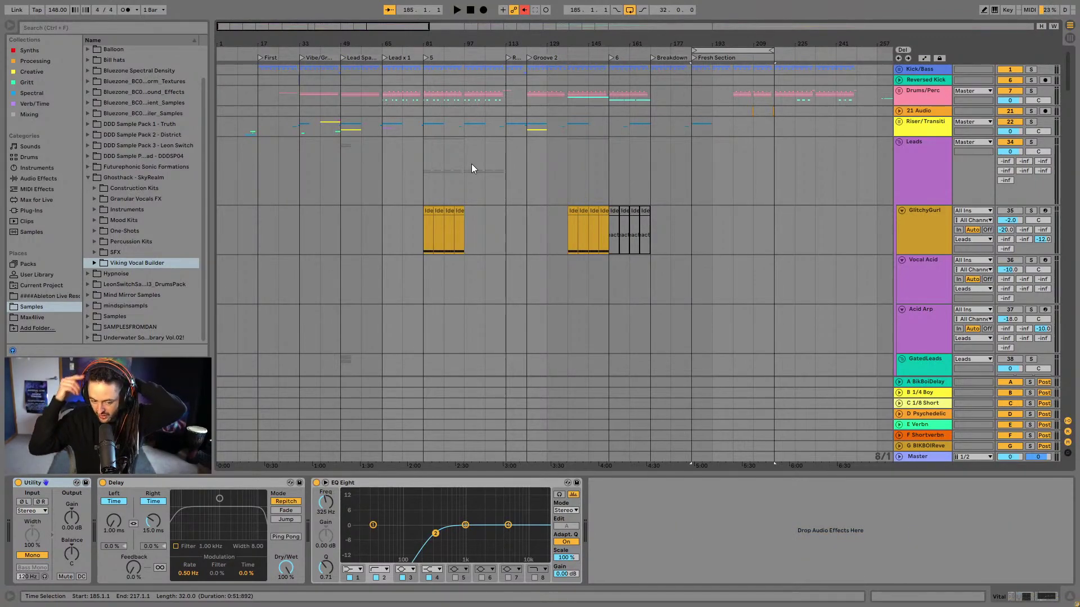
{"action": "left_click", "coordinate": [400, 180]}
{"action": "scroll", "coordinate": [401, 180], "scroll_direction": "up", "scroll_amount": 4}
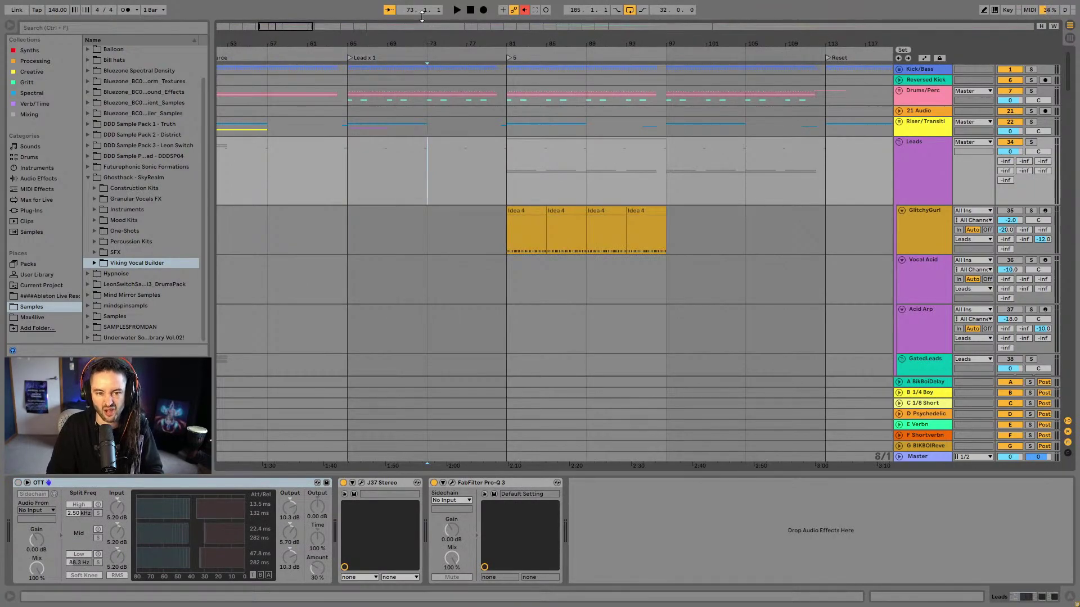
{"action": "scroll", "coordinate": [527, 163], "scroll_direction": "down", "scroll_amount": 4}
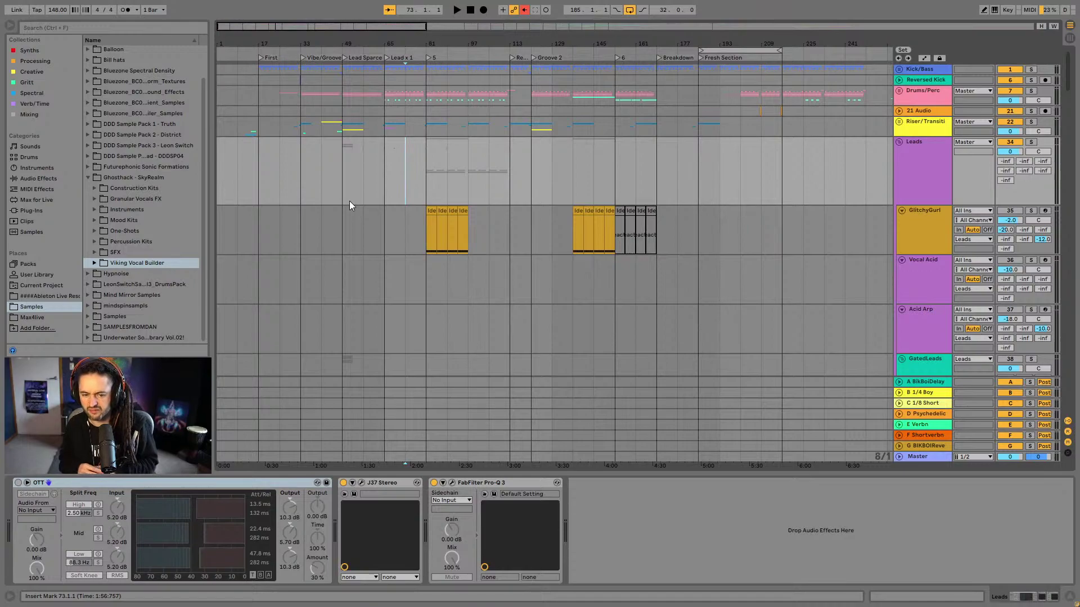
Delete the four deactivated clips on the GlitchyGurl track between bars 153 and 169
{"action": "left_click", "coordinate": [636, 217]}
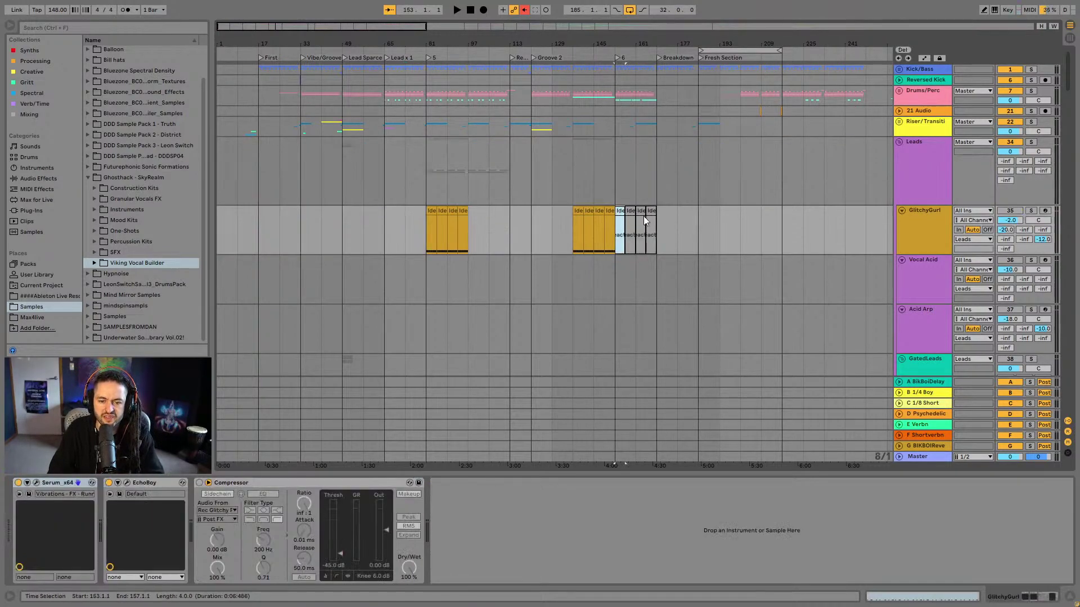
{"action": "left_click", "coordinate": [650, 215]}
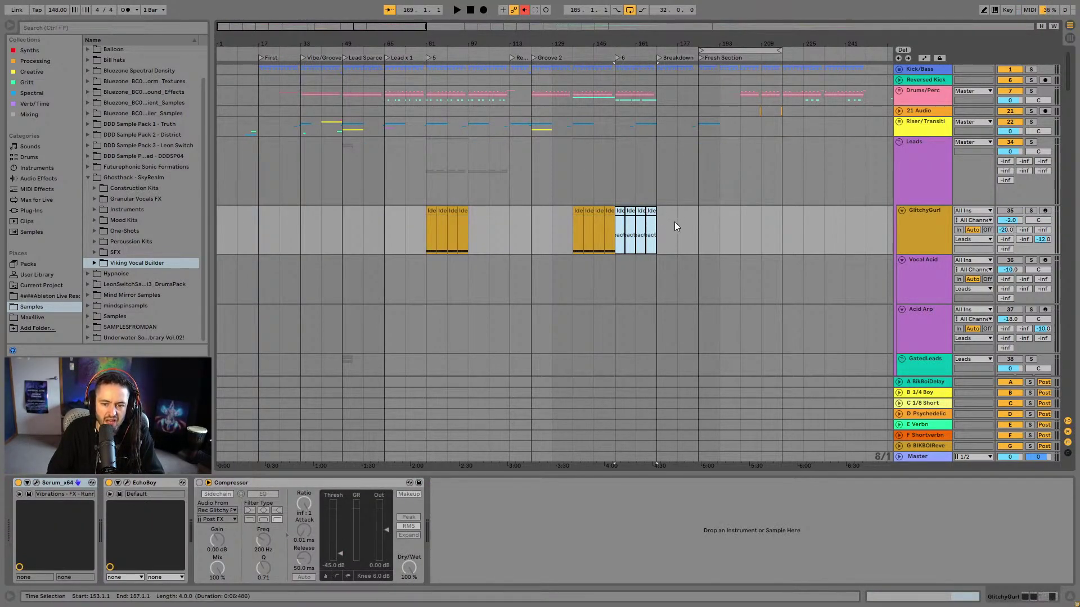
{"action": "key", "text": "Delete"}
{"action": "left_click", "coordinate": [674, 222]}
{"action": "left_click_drag", "start_coordinate": [658, 231], "coordinate": [387, 221]}
{"action": "key", "text": "ctrl+shift+m"}
{"action": "key", "text": "ctrl+z"}
{"action": "left_click", "coordinate": [664, 221]}
Consolidate the four Idea 4 clips at bars 81 to 97 and the four at bars 137 to 153 into one clip each
{"action": "left_click", "coordinate": [431, 218]}
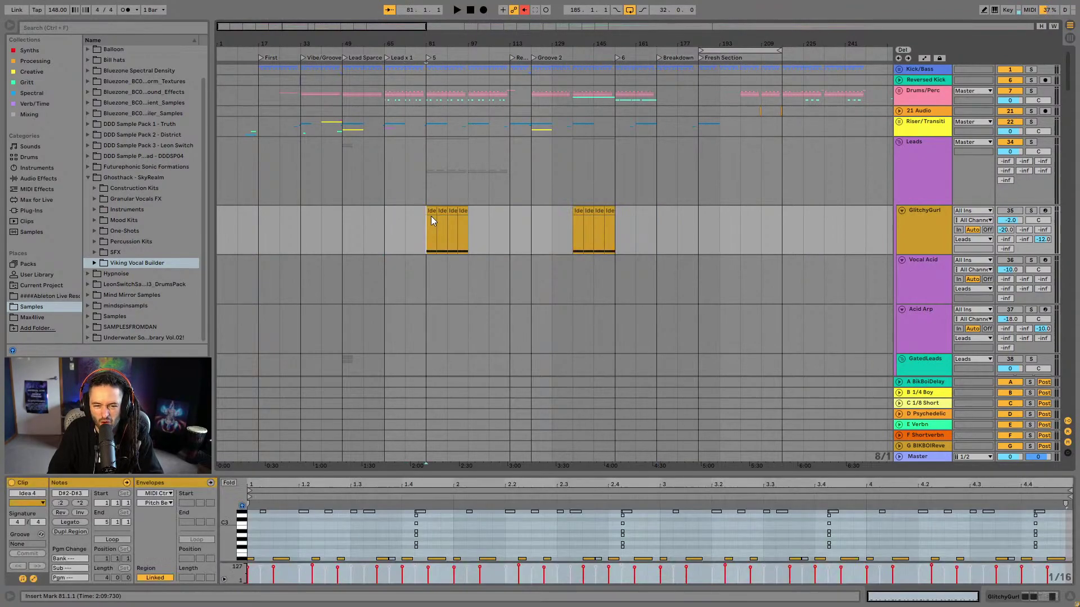
{"action": "left_click", "coordinate": [459, 214], "text": "shift"}
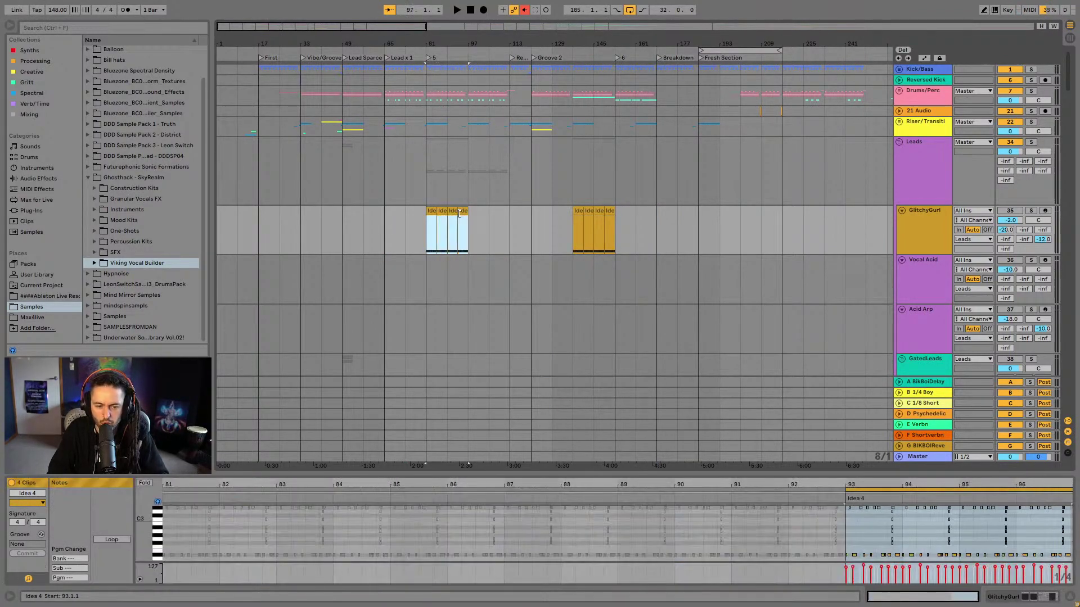
{"action": "key", "text": "ctrl+j"}
{"action": "left_click", "coordinate": [580, 222]}
{"action": "left_click", "coordinate": [607, 213], "text": "shift"}
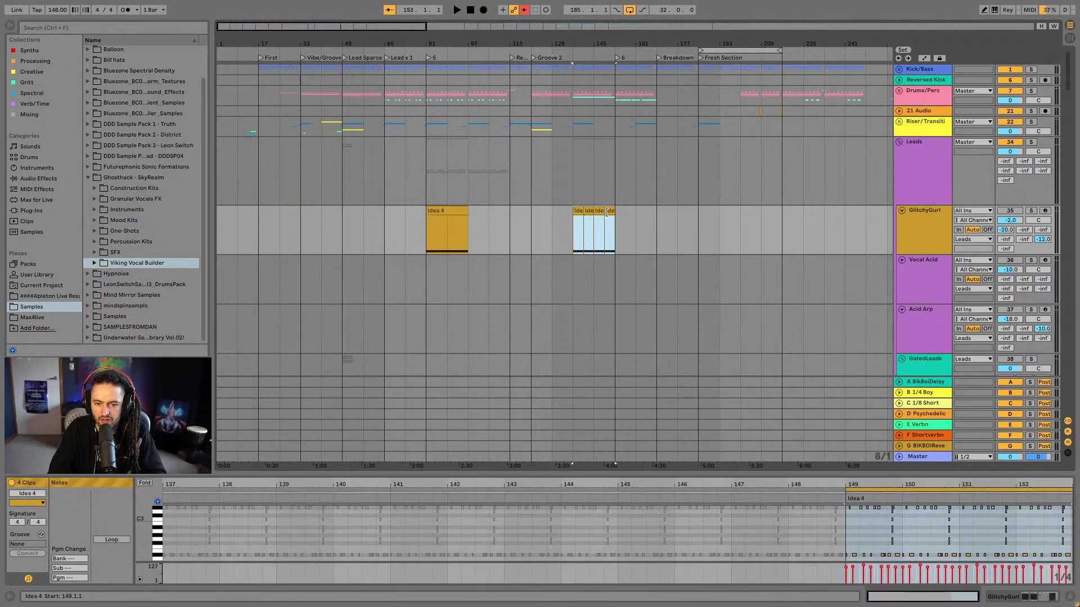
{"action": "key", "text": "ctrl+j"}
{"action": "left_click", "coordinate": [552, 224]}
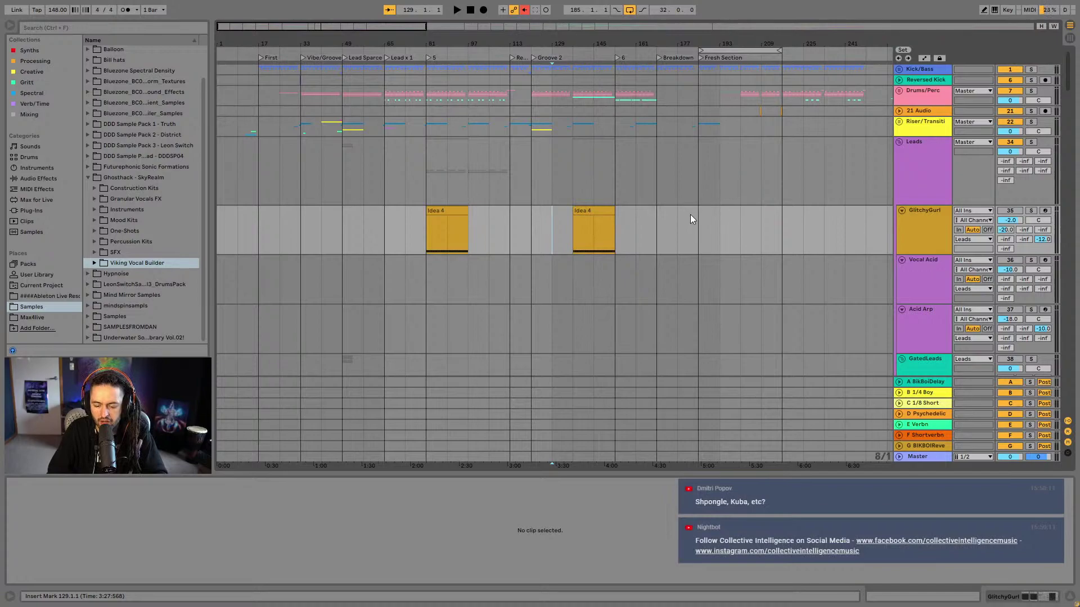
{"action": "left_click", "coordinate": [482, 220]}
{"action": "left_click", "coordinate": [386, 220]}
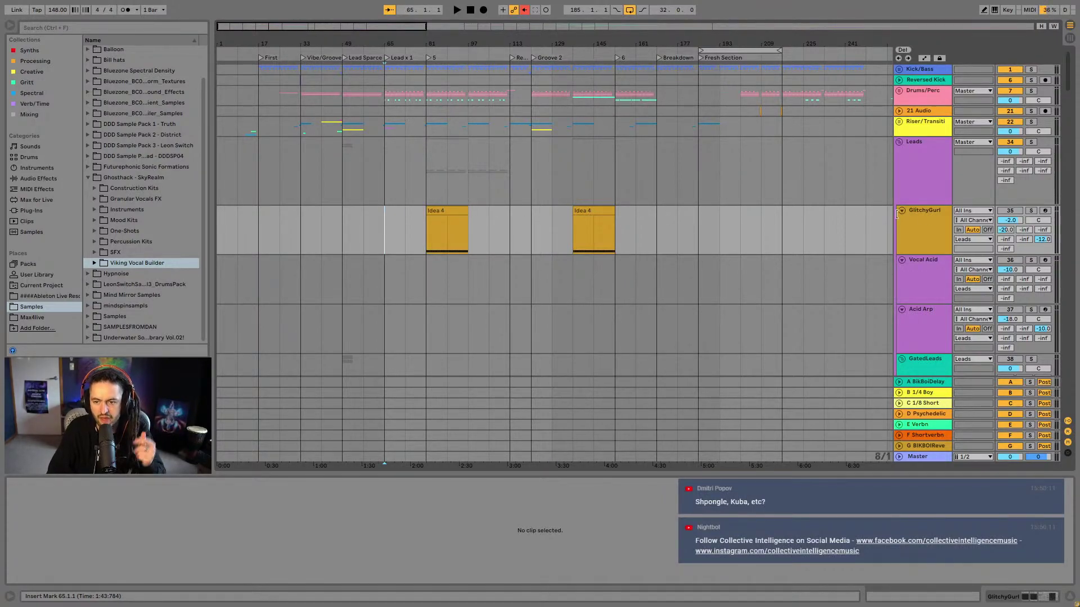
{"action": "left_click", "coordinate": [898, 146]}
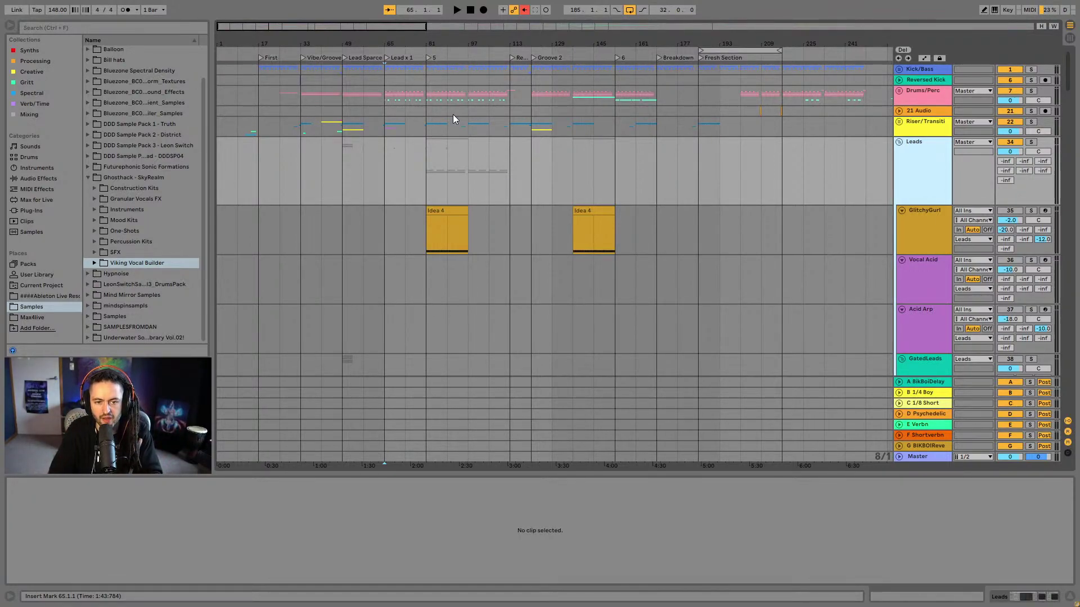
{"action": "left_click", "coordinate": [488, 154]}
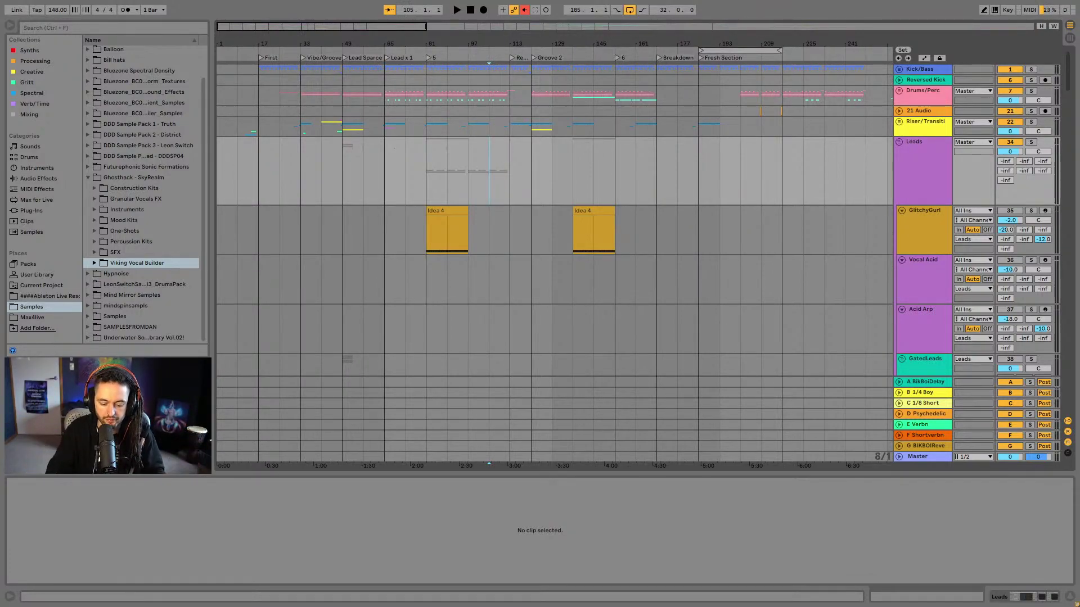
{"action": "key", "text": "alt+Tab"}
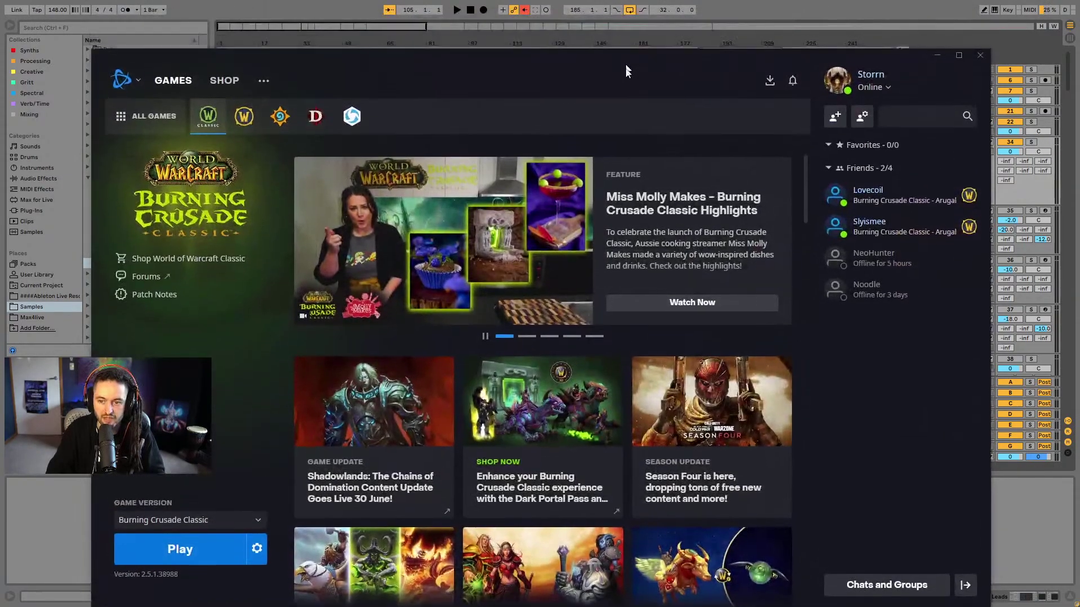
{"action": "key", "text": "alt+Tab"}
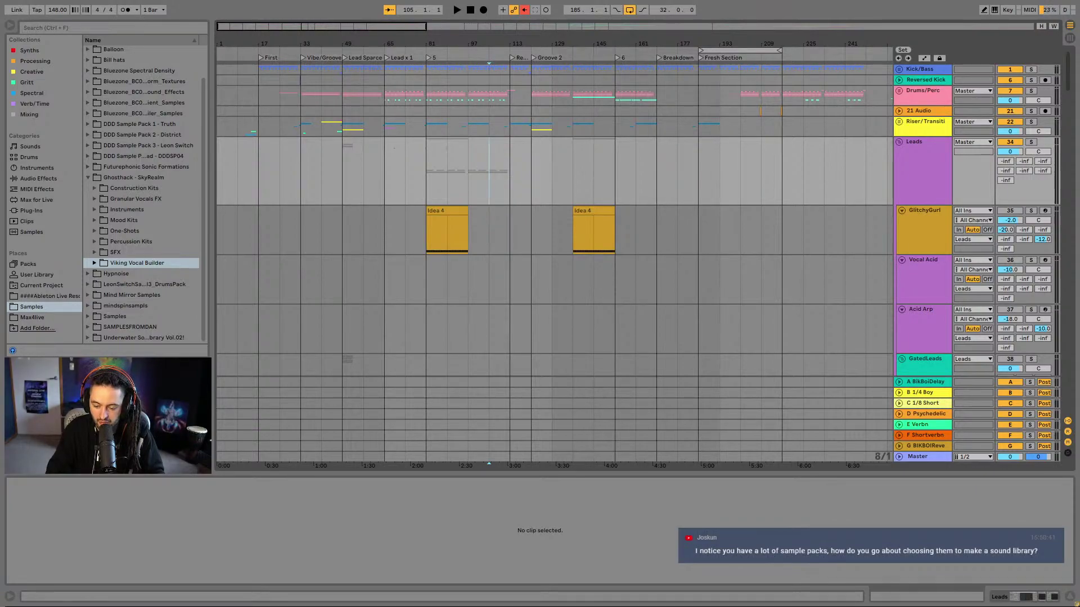
{"action": "key", "text": "alt+Tab"}
{"action": "left_click_drag", "start_coordinate": [579, 134], "coordinate": [583, 198]}
{"action": "key", "text": "alt+Tab"}
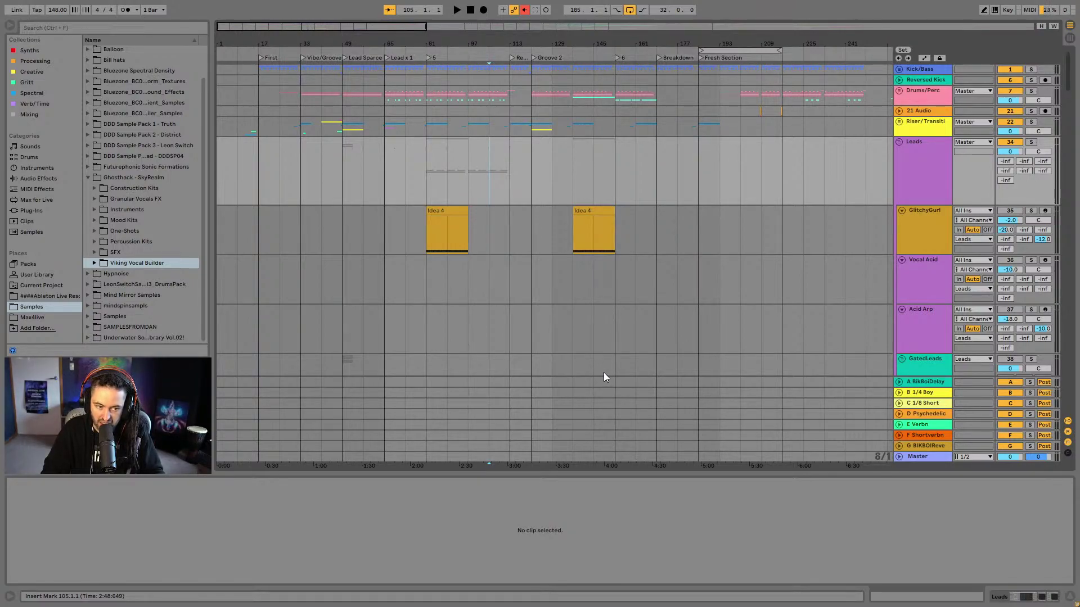
Collapse the Ghosthack - SkyRealm sample folder, the Leads group and the FX Group
{"action": "left_click", "coordinate": [89, 177]}
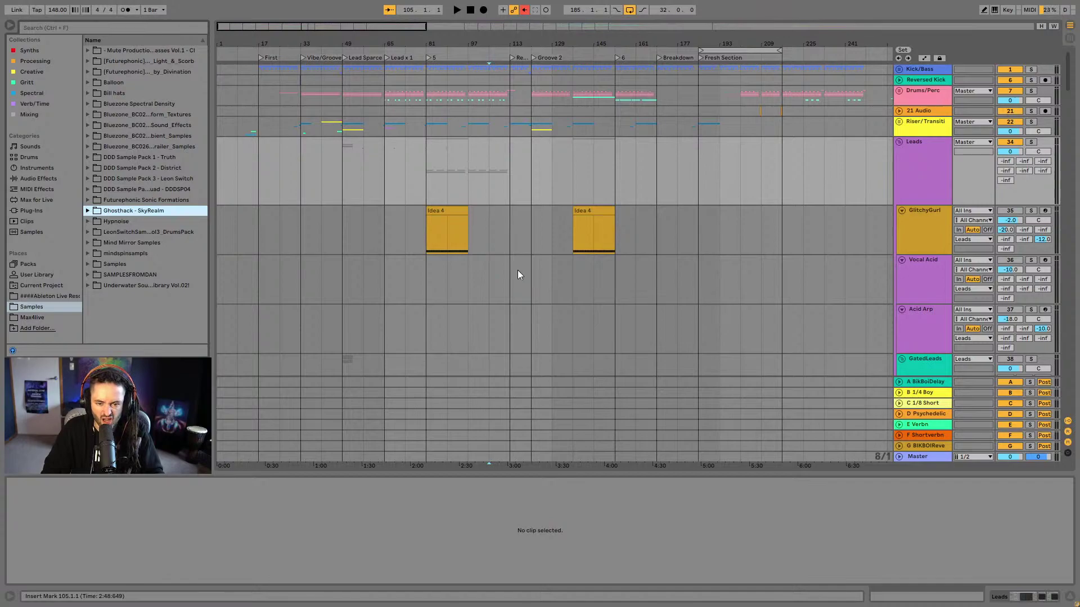
{"action": "left_click", "coordinate": [898, 142]}
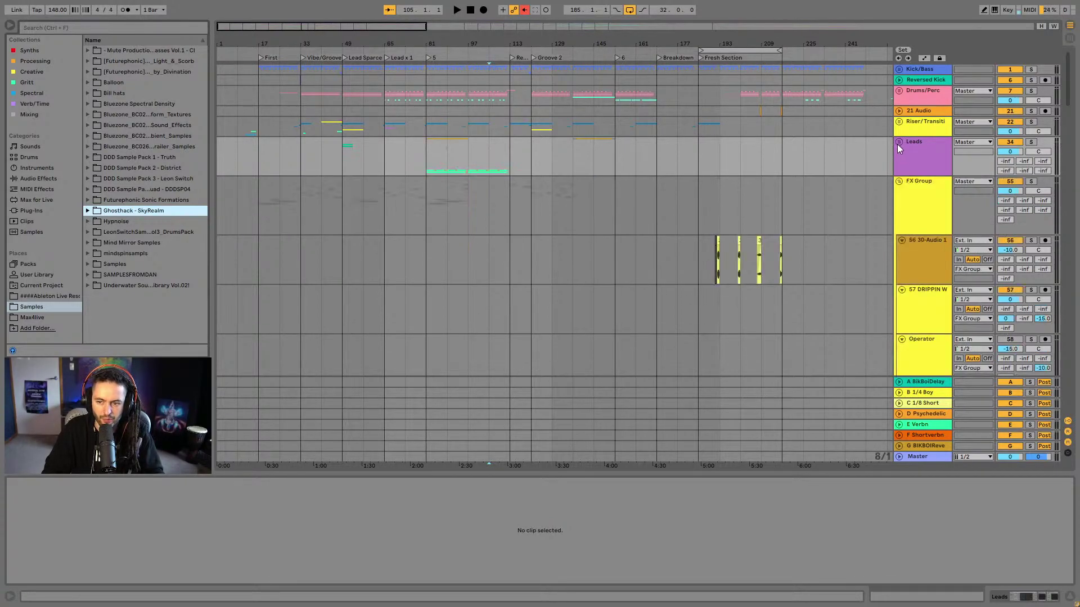
{"action": "left_click", "coordinate": [899, 181]}
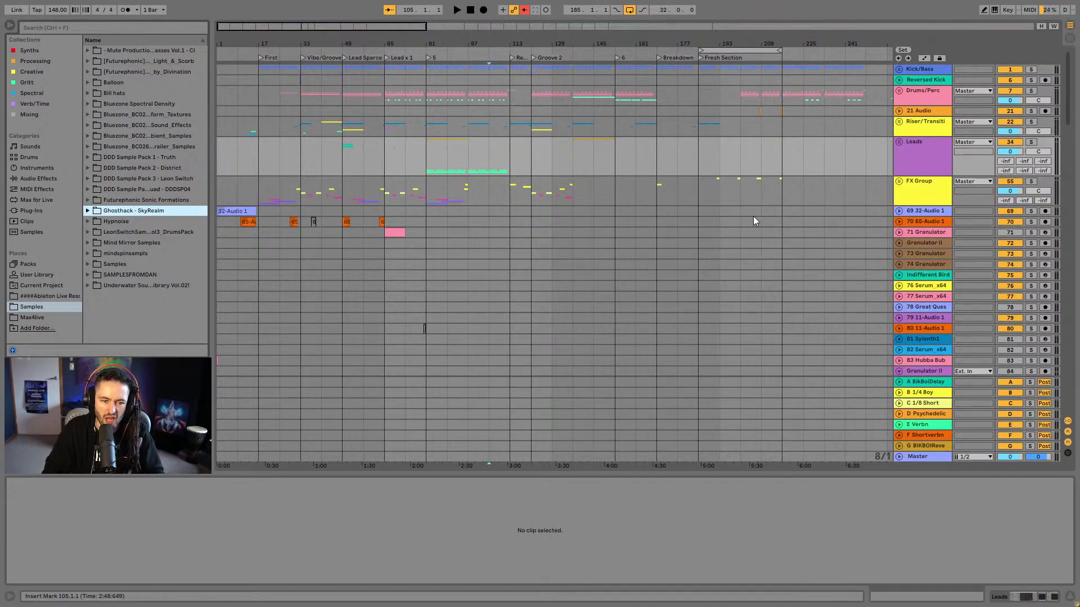
{"action": "scroll", "coordinate": [906, 231], "scroll_direction": "down", "scroll_amount": 5}
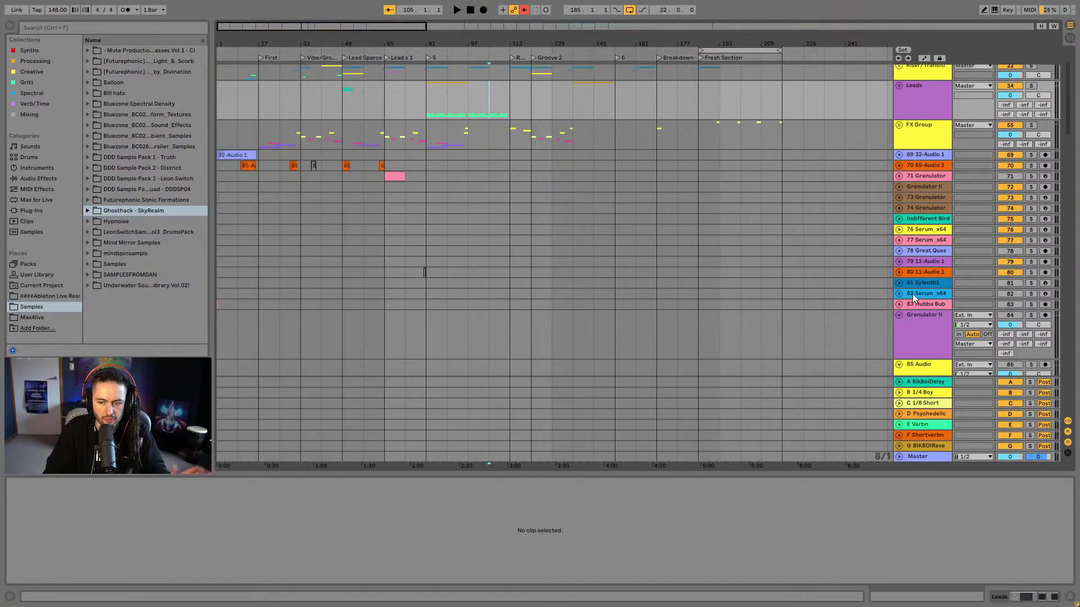
{"action": "scroll", "coordinate": [905, 281], "scroll_direction": "down", "scroll_amount": 15}
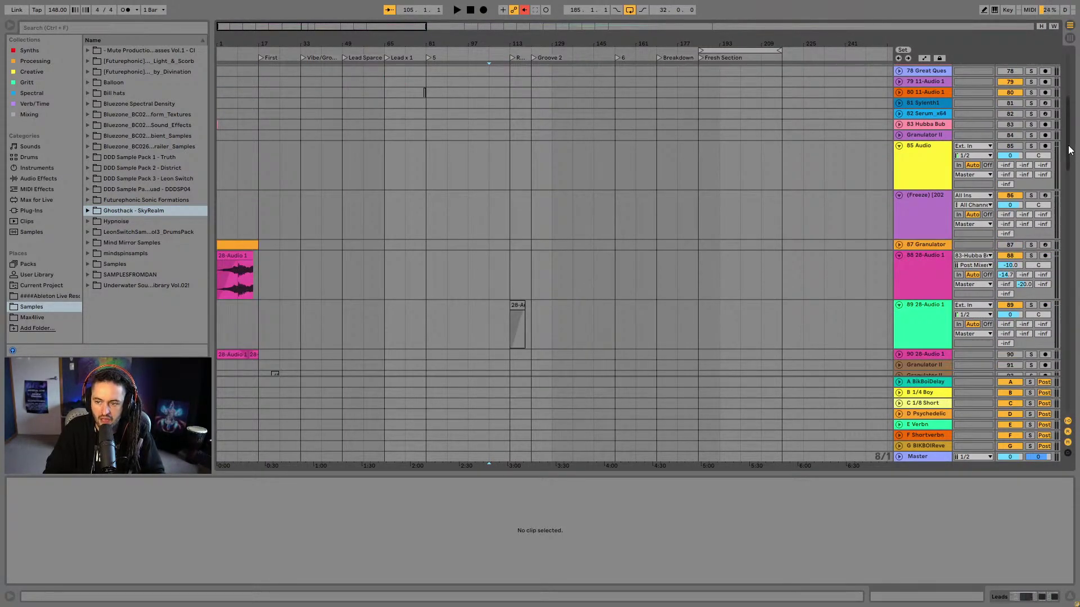
{"action": "left_click_drag", "start_coordinate": [1071, 399], "coordinate": [1072, 44]}
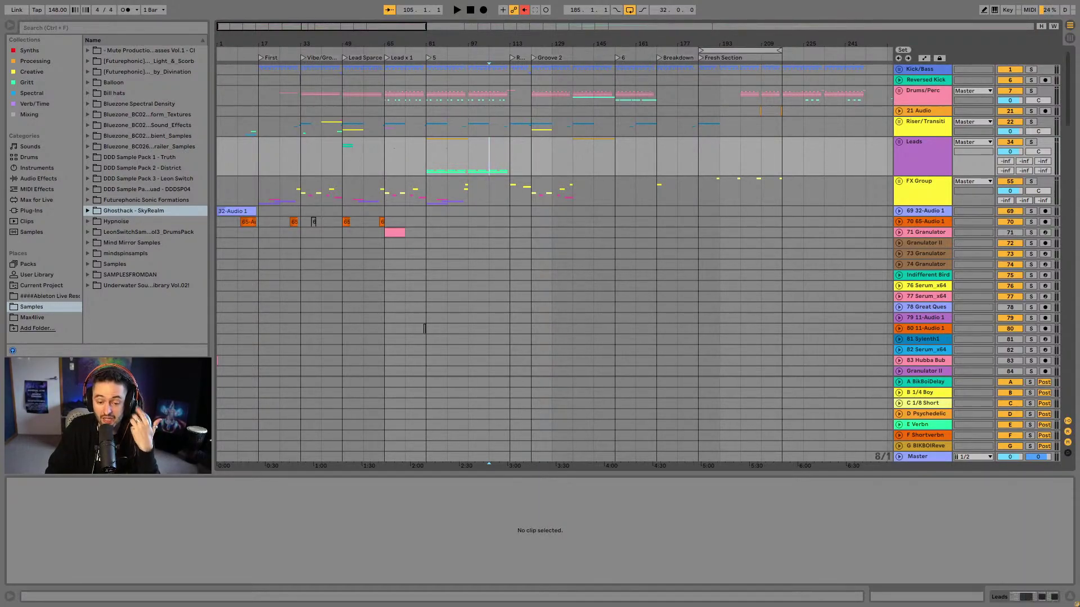
Play the arrangement from bar 65 at the Lead x 1 marker in a closer view
{"action": "left_click", "coordinate": [524, 168]}
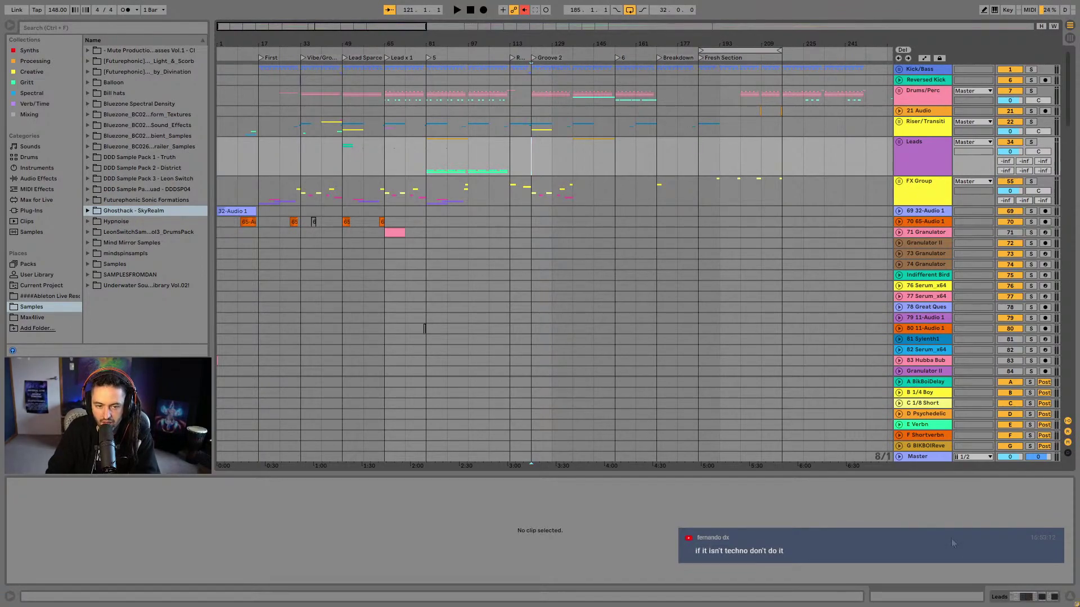
{"action": "left_click", "coordinate": [390, 168]}
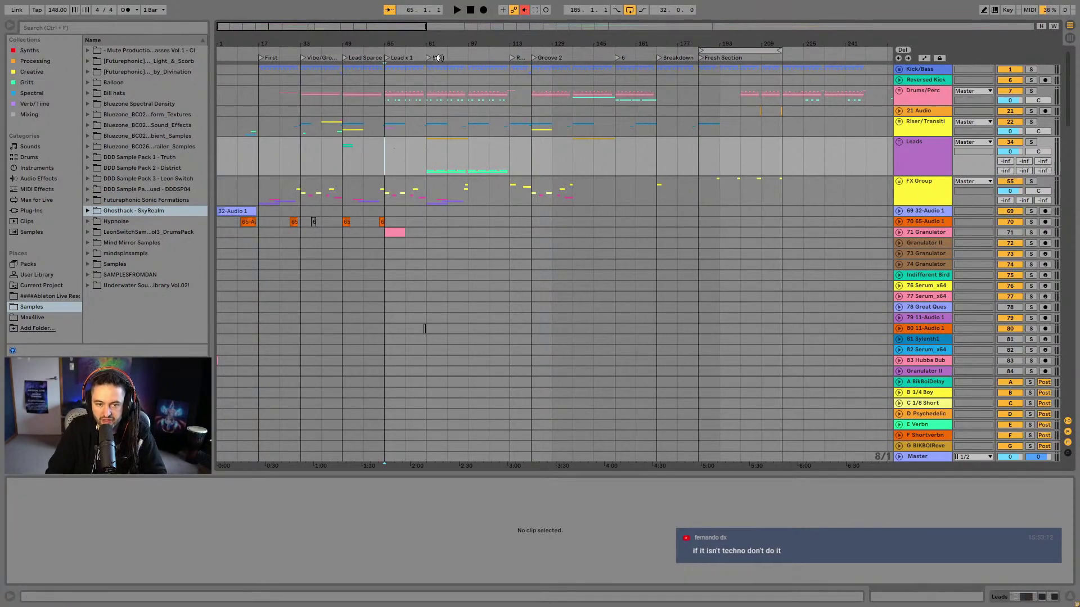
{"action": "key", "text": "plus"}
{"action": "key", "text": "space"}
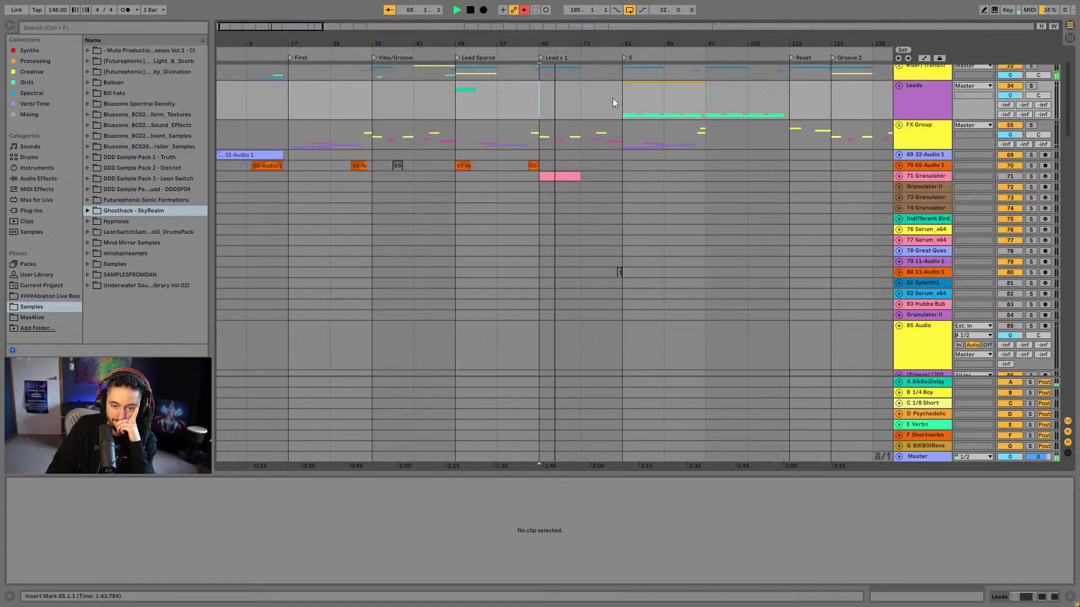
{"action": "scroll", "coordinate": [599, 116], "scroll_direction": "up", "scroll_amount": 3}
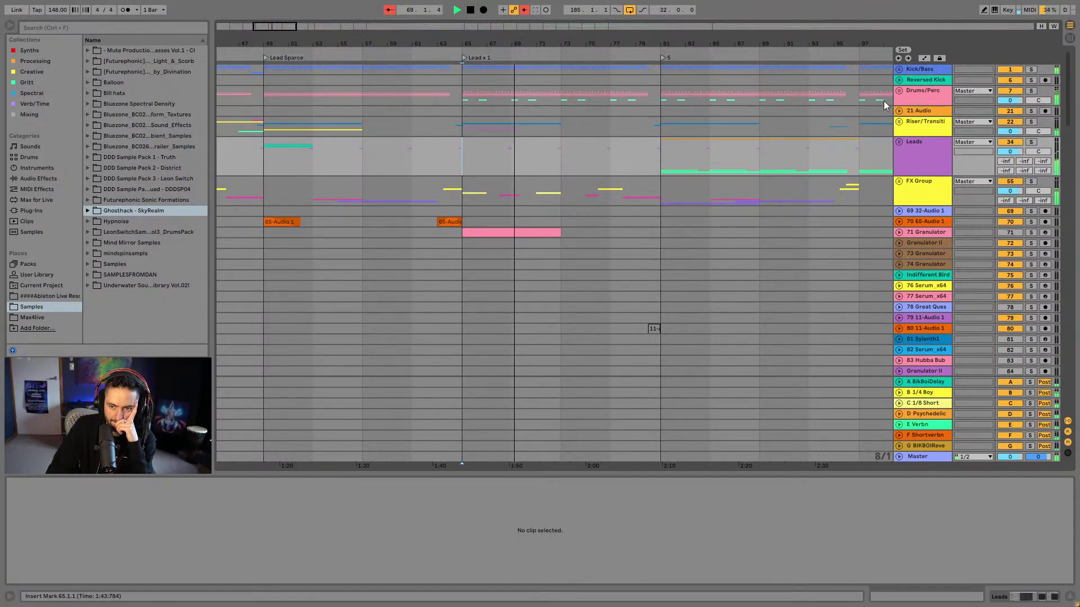
{"action": "left_click_drag", "start_coordinate": [555, 47], "coordinate": [518, 45]}
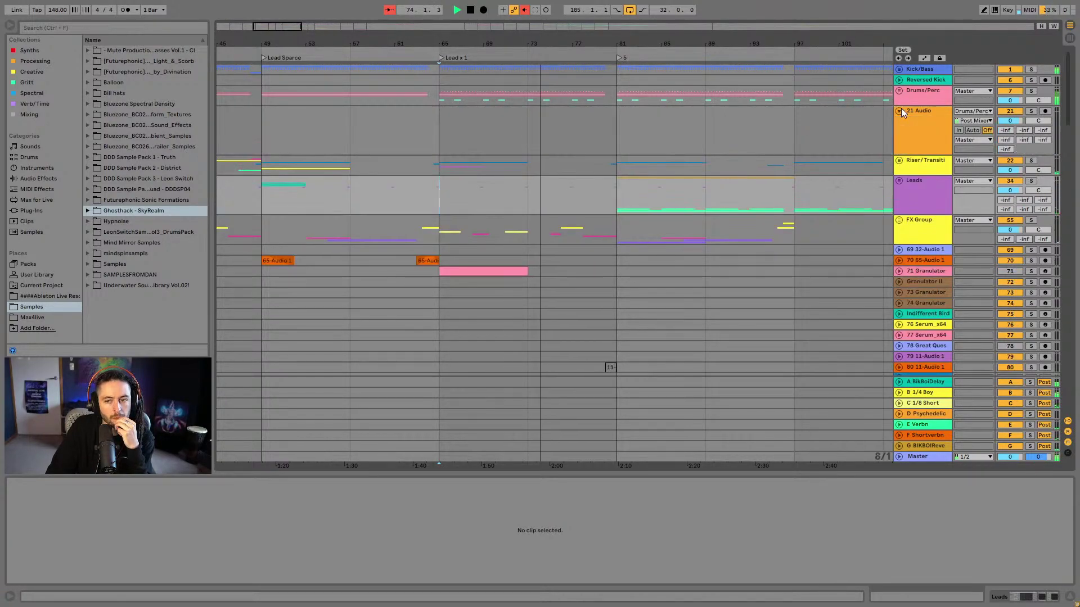
Expand the Drums/Perc group, fold the 21 Audio track and show the Rec Glitchy track's devices
{"action": "left_click", "coordinate": [901, 110]}
{"action": "scroll", "coordinate": [721, 211], "scroll_direction": "down", "scroll_amount": 4}
{"action": "scroll", "coordinate": [694, 224], "scroll_direction": "down", "scroll_amount": 8}
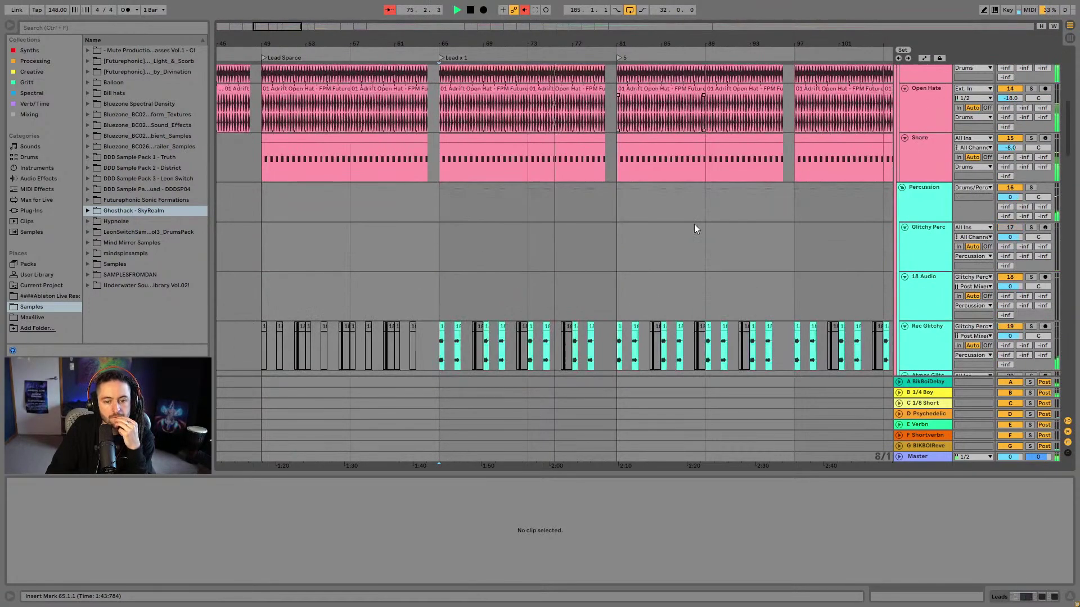
{"action": "left_click", "coordinate": [942, 238]}
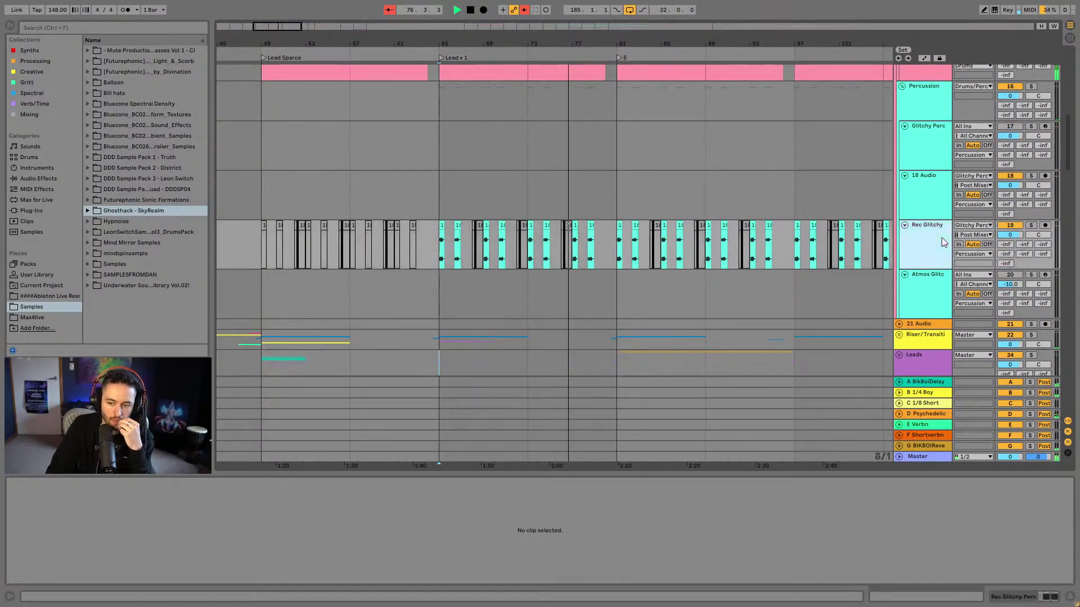
{"action": "left_click", "coordinate": [1047, 598]}
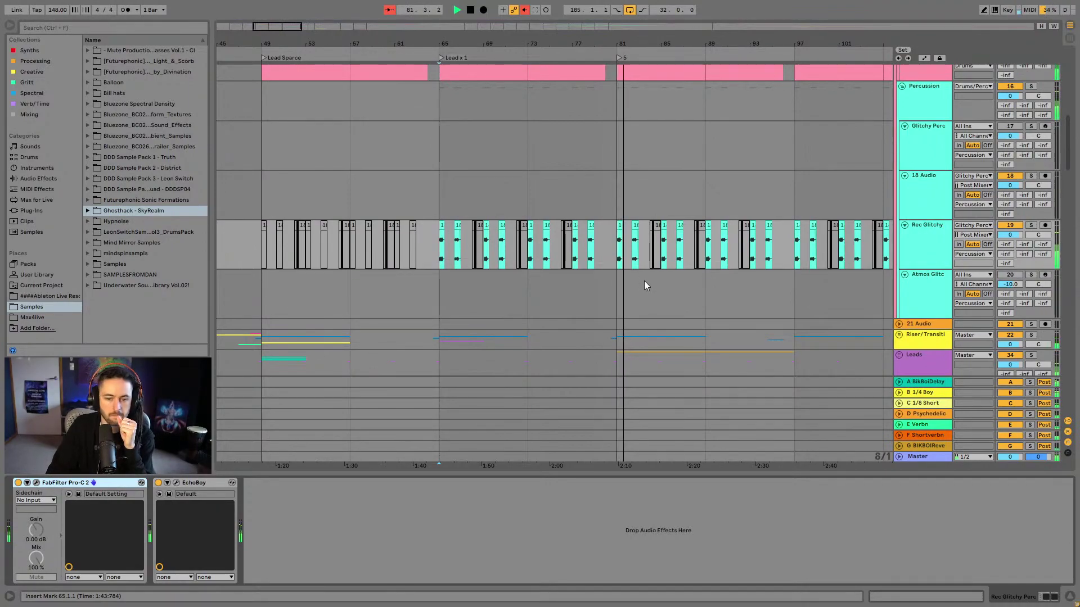
Expand the Leads group and solo the upper Tristan Bubble track (53) around bar 83
{"action": "scroll", "coordinate": [669, 298], "scroll_direction": "down", "scroll_amount": 5}
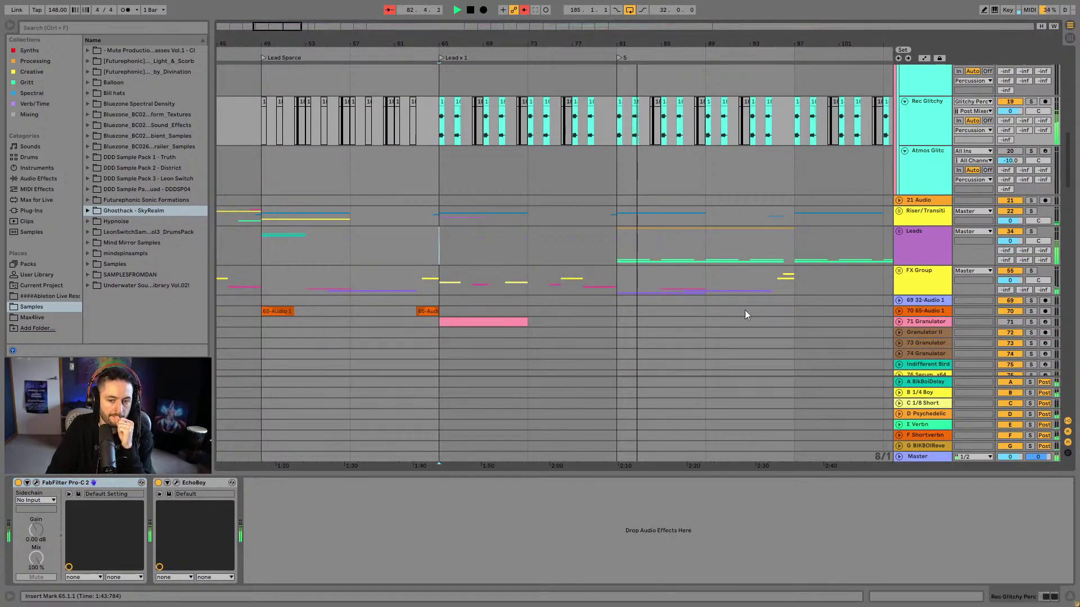
{"action": "scroll", "coordinate": [729, 306], "scroll_direction": "down", "scroll_amount": 10}
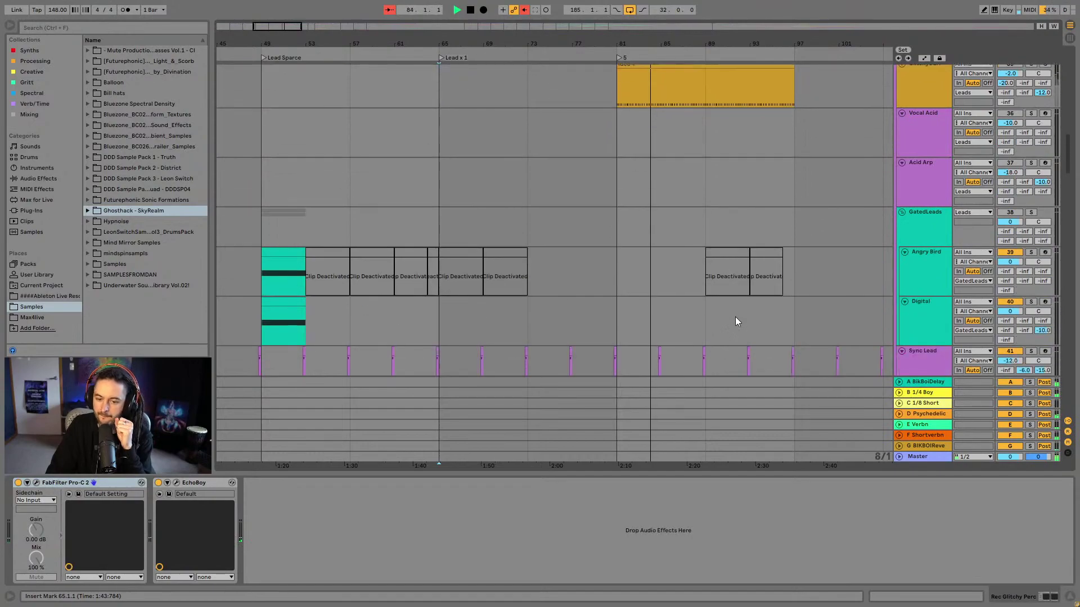
{"action": "scroll", "coordinate": [735, 329], "scroll_direction": "down", "scroll_amount": 10}
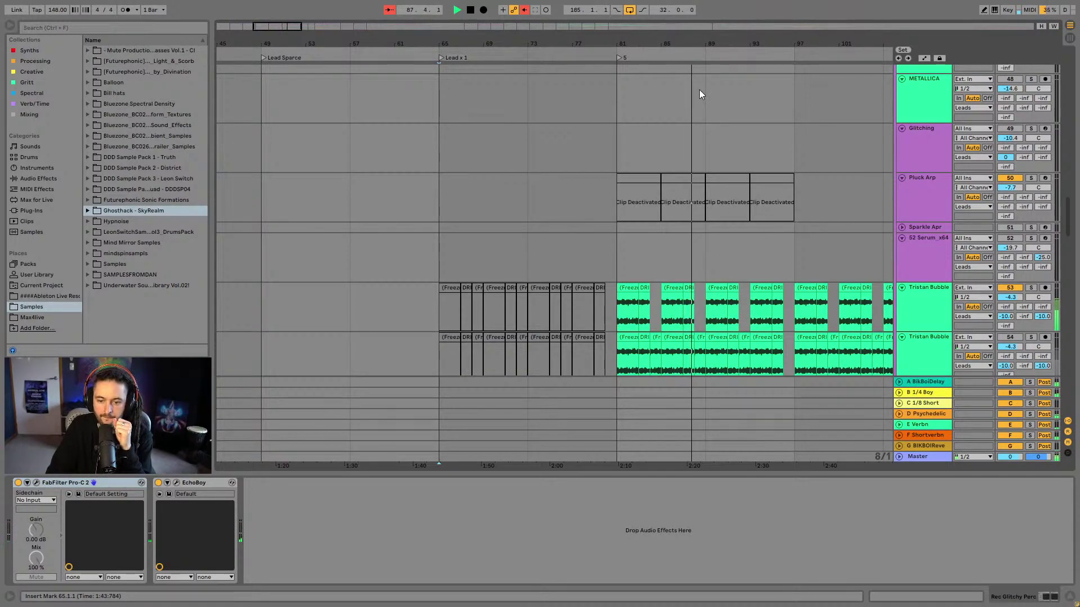
{"action": "left_click_drag", "start_coordinate": [698, 45], "coordinate": [697, 96]}
{"action": "left_click", "coordinate": [408, 295]}
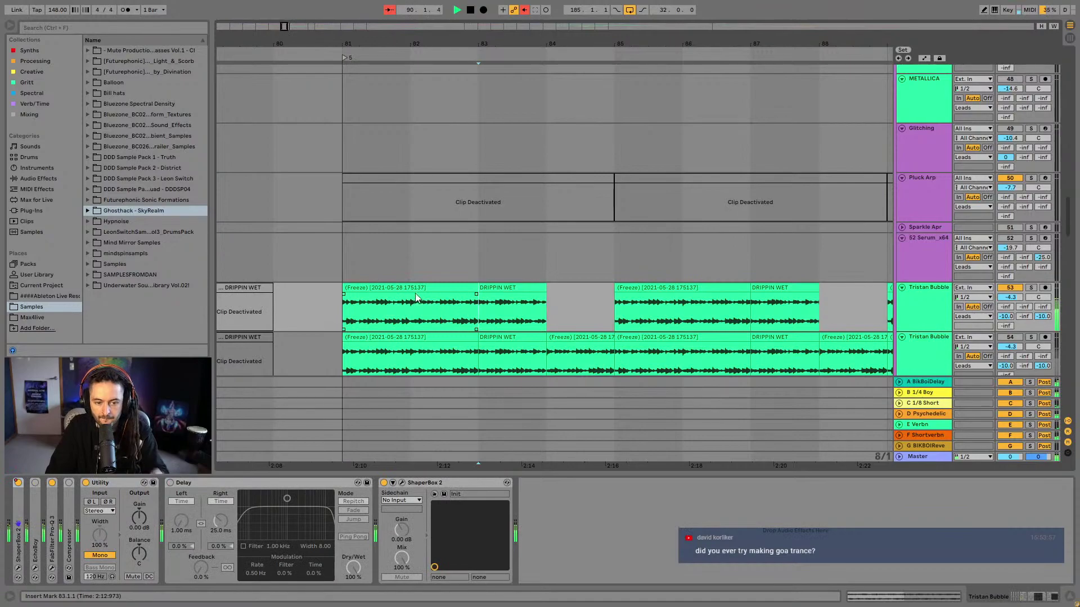
{"action": "left_click", "coordinate": [1030, 287]}
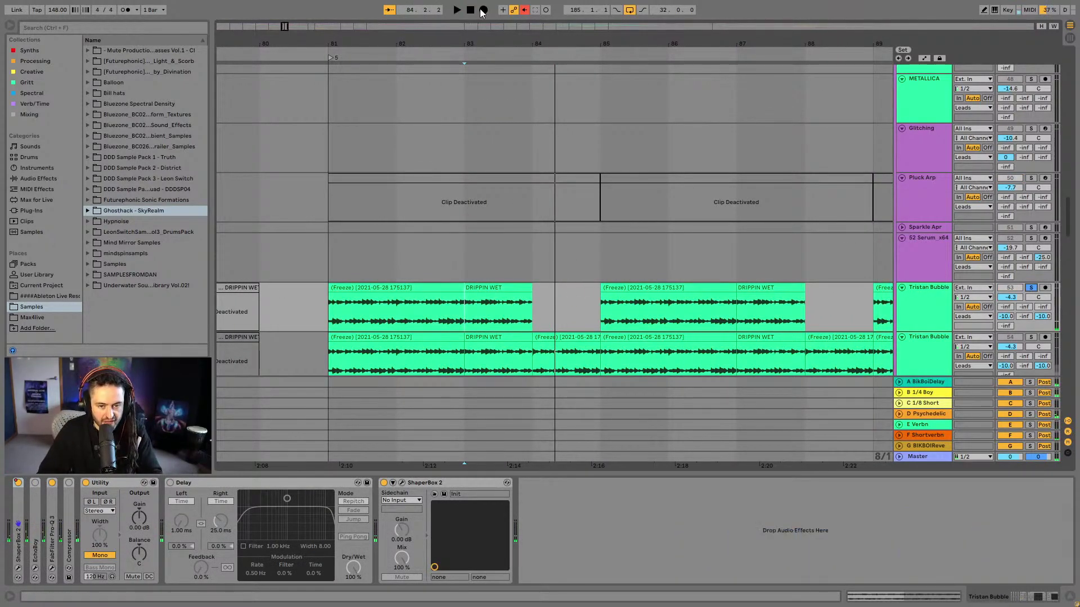
Set the arrangement's fixed grid to 1/16 for a closer view of the gap after bar 84
{"action": "key", "text": "plus"}
{"action": "left_click", "coordinate": [585, 259]}
{"action": "right_click", "coordinate": [599, 284]}
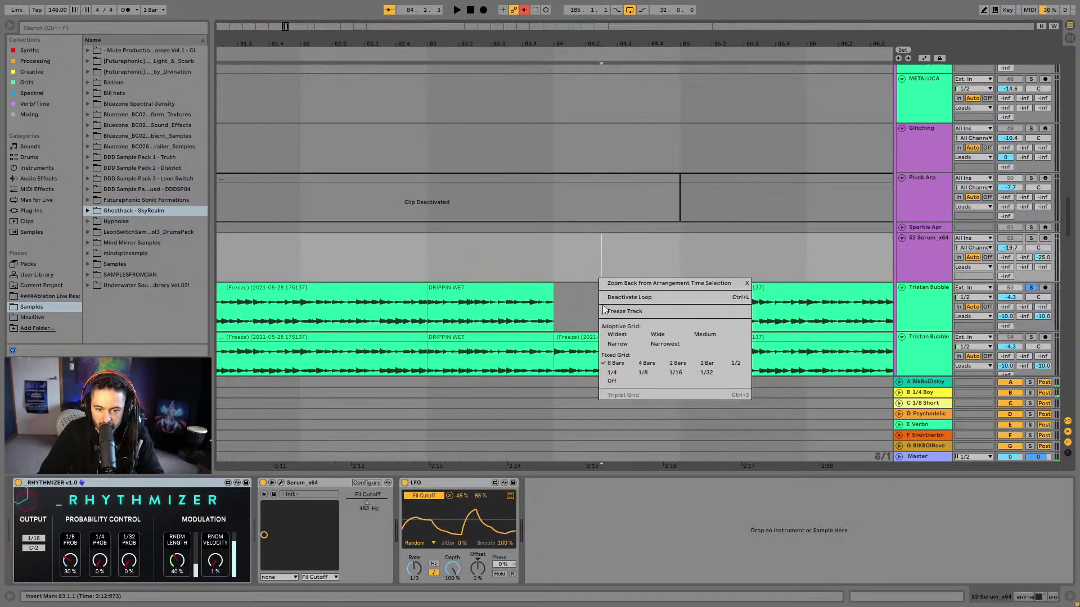
{"action": "left_click", "coordinate": [619, 380]}
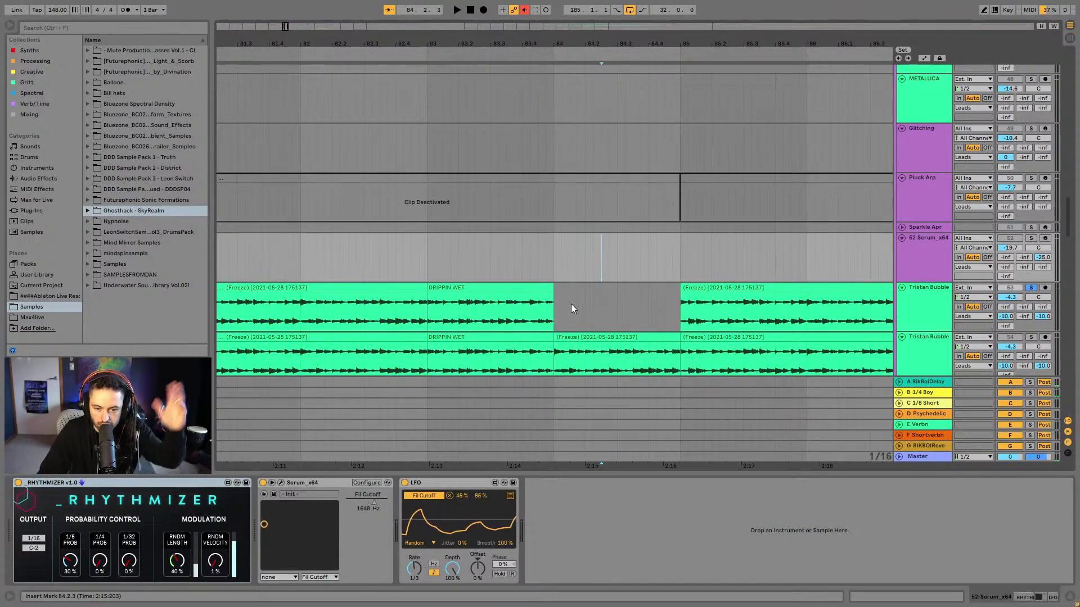
On the upper Tristan Bubble track (53), extend the DRIPPIN WET clip a sixteenth past bar 84 and trim the preceding freeze clip's start to bar 82
{"action": "mouse_move", "coordinate": [550, 289]}
{"action": "left_mouse_down"}
{"action": "mouse_move", "coordinate": [586, 292]}
{"action": "mouse_move", "coordinate": [561, 295]}
{"action": "left_mouse_up"}
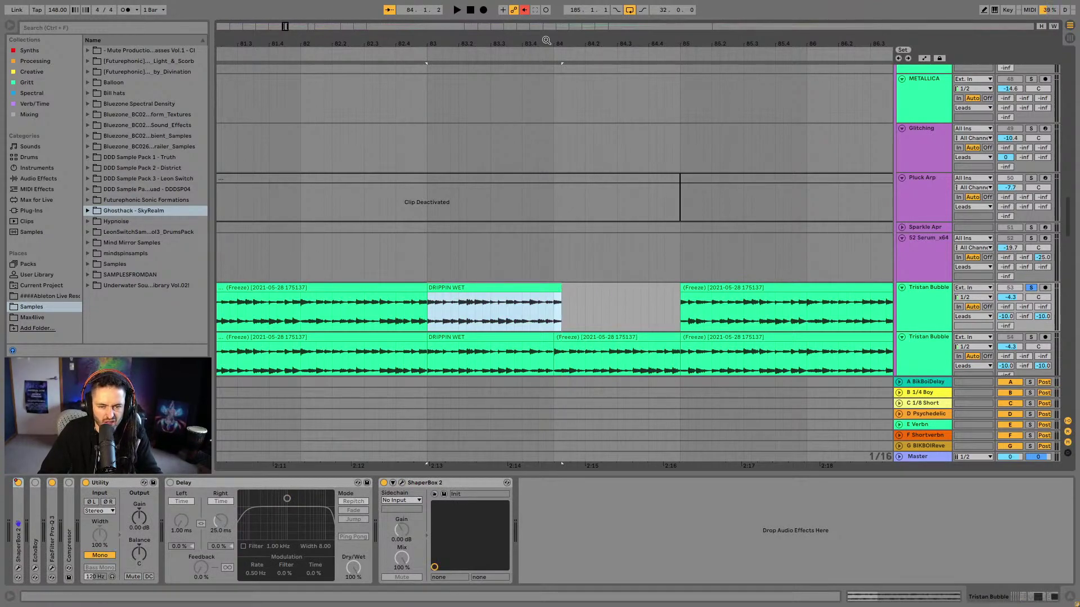
{"action": "scroll", "coordinate": [618, 237], "scroll_direction": "left", "scroll_amount": 4}
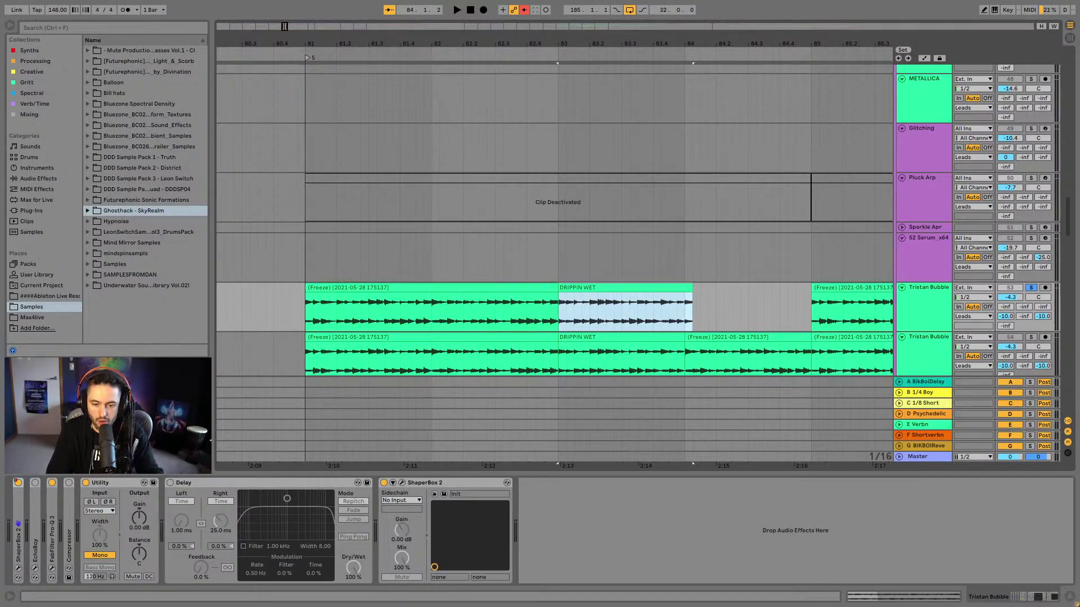
{"action": "left_click_drag", "start_coordinate": [316, 49], "coordinate": [318, 73]}
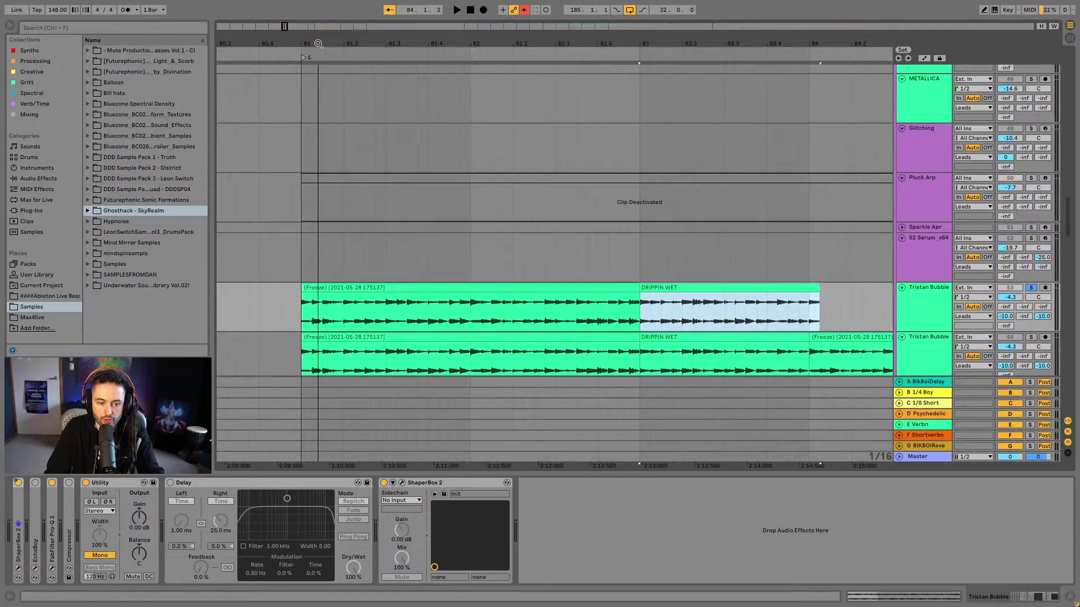
{"action": "left_click", "coordinate": [344, 318]}
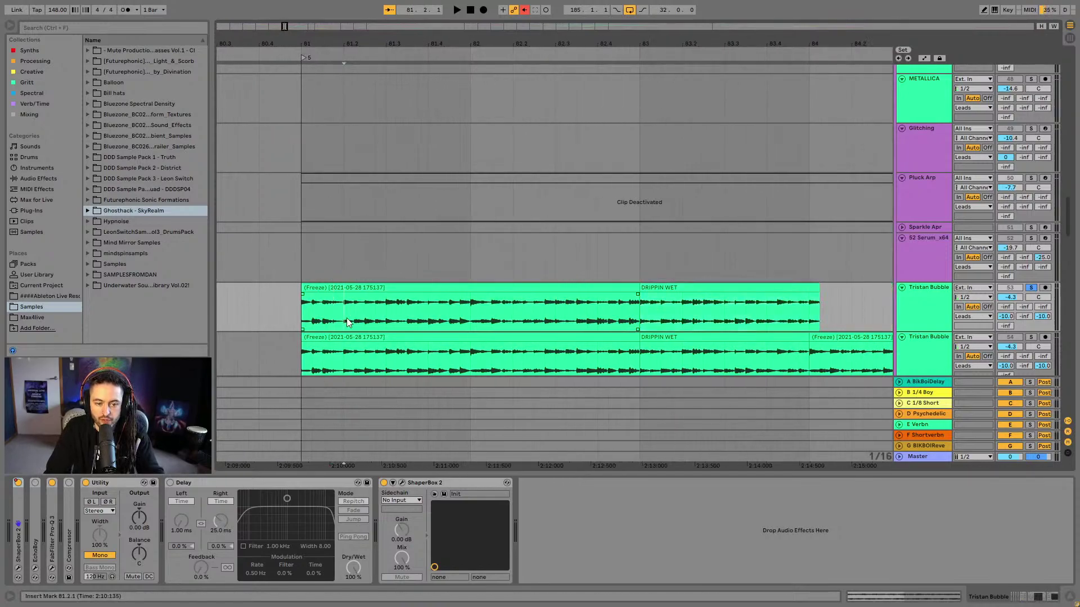
{"action": "left_click", "coordinate": [387, 289]}
{"action": "key", "text": "space"}
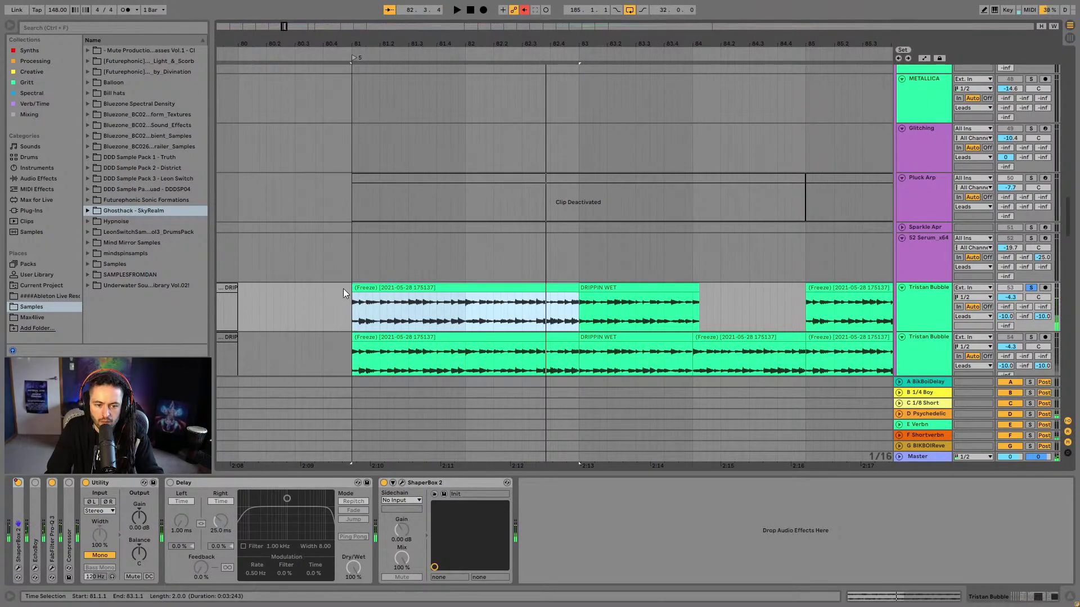
{"action": "left_click_drag", "start_coordinate": [349, 285], "coordinate": [462, 295]}
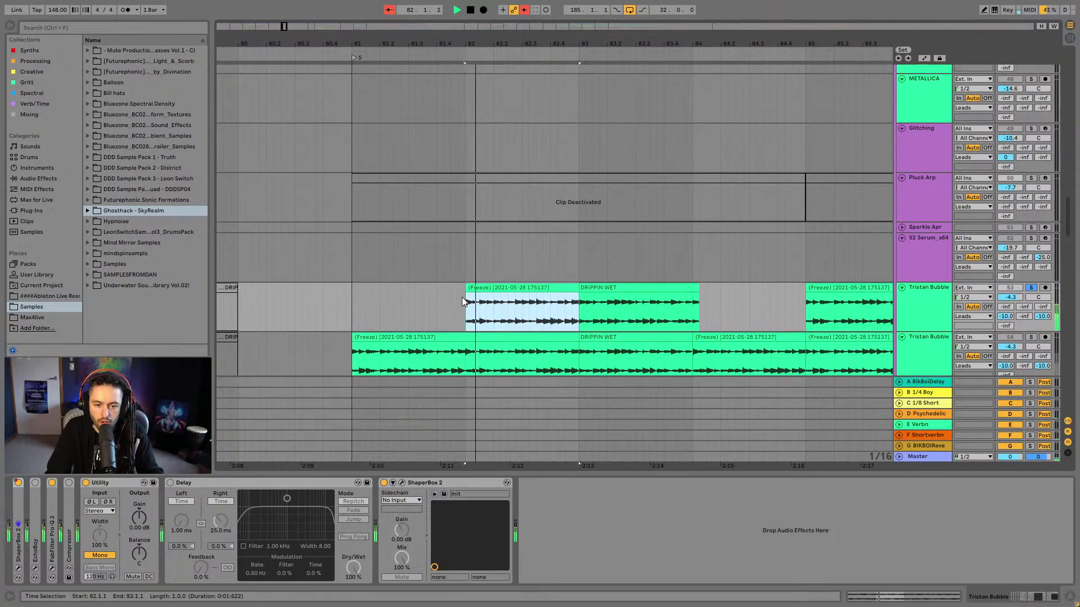
Play the soloed upper Tristan Bubble track from around bar 81 through the next lead phrase
{"action": "left_click", "coordinate": [329, 293]}
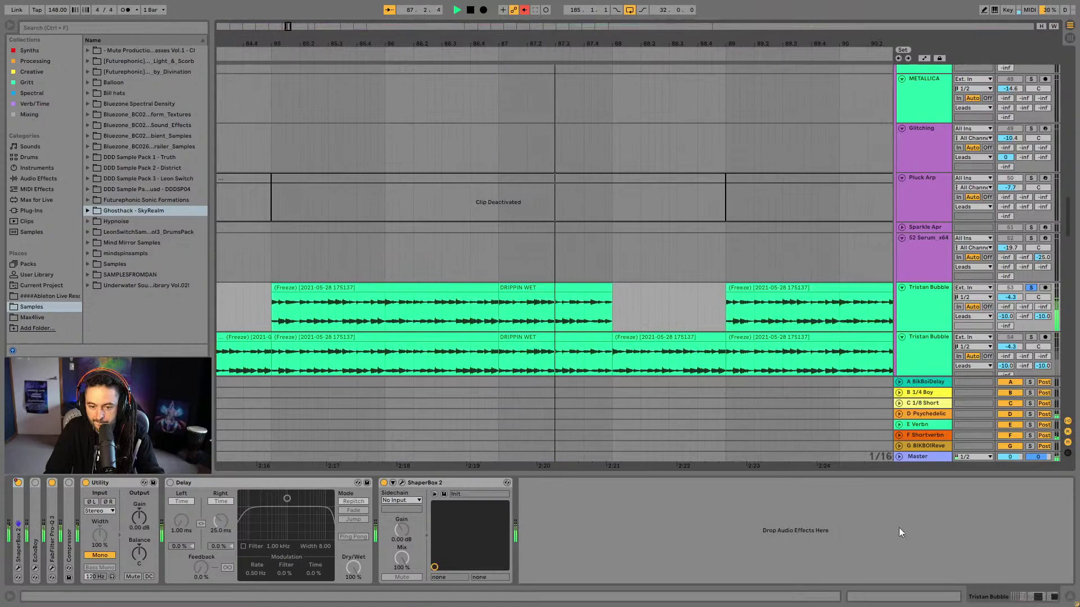
{"action": "left_click_drag", "start_coordinate": [597, 62], "coordinate": [597, 41]}
{"action": "key", "text": "space"}
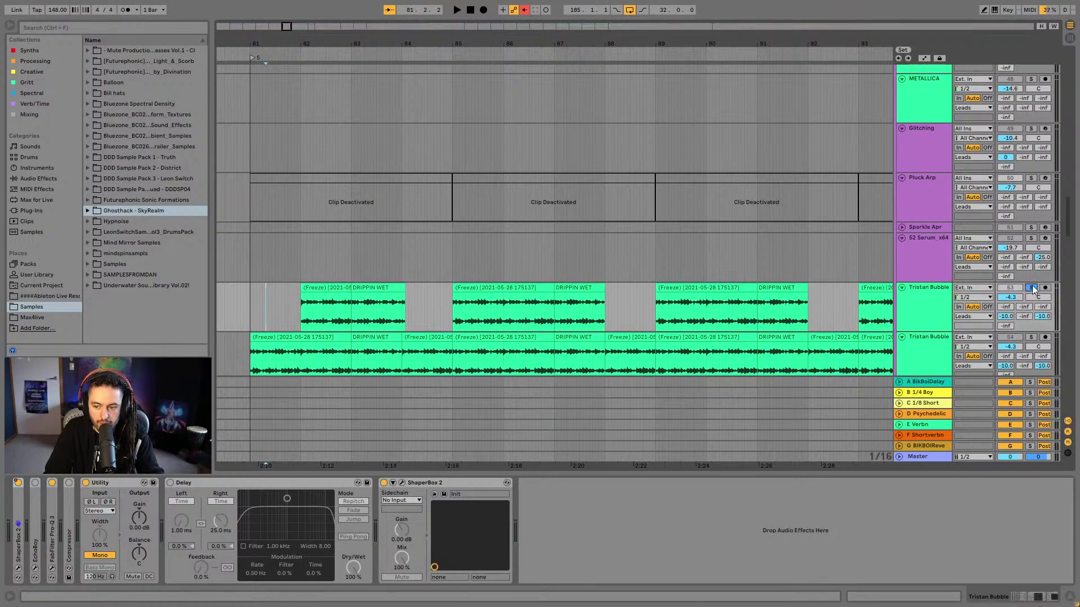
Turn off the upper Tristan Bubble track's solo and play the edited lead in the full mix from just before bar 81
{"action": "left_click", "coordinate": [239, 308]}
{"action": "key", "text": "space"}
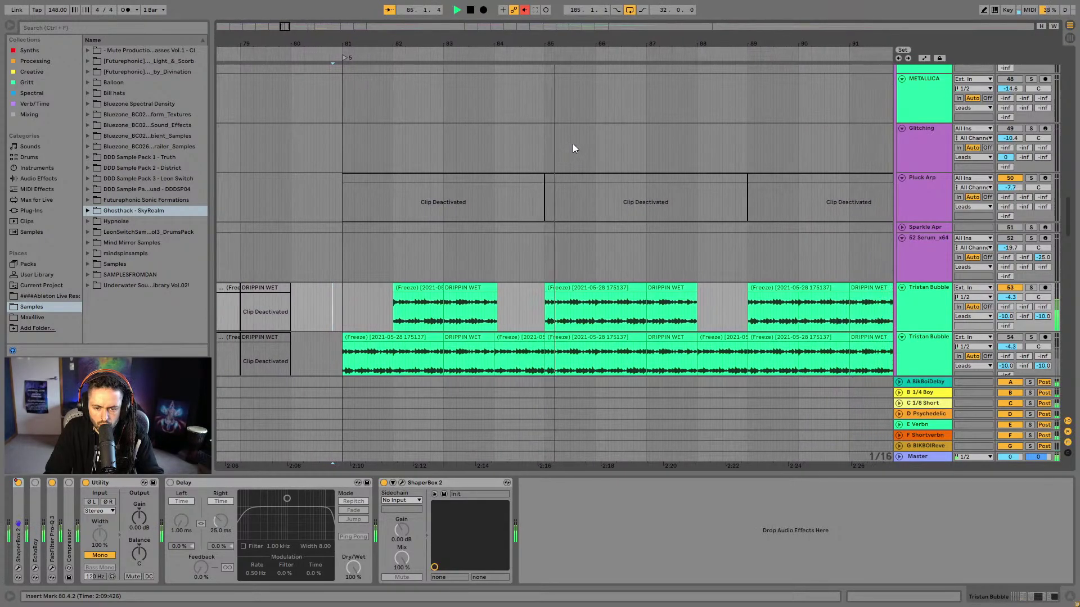
{"action": "left_click", "coordinate": [562, 287]}
{"action": "key", "text": "space"}
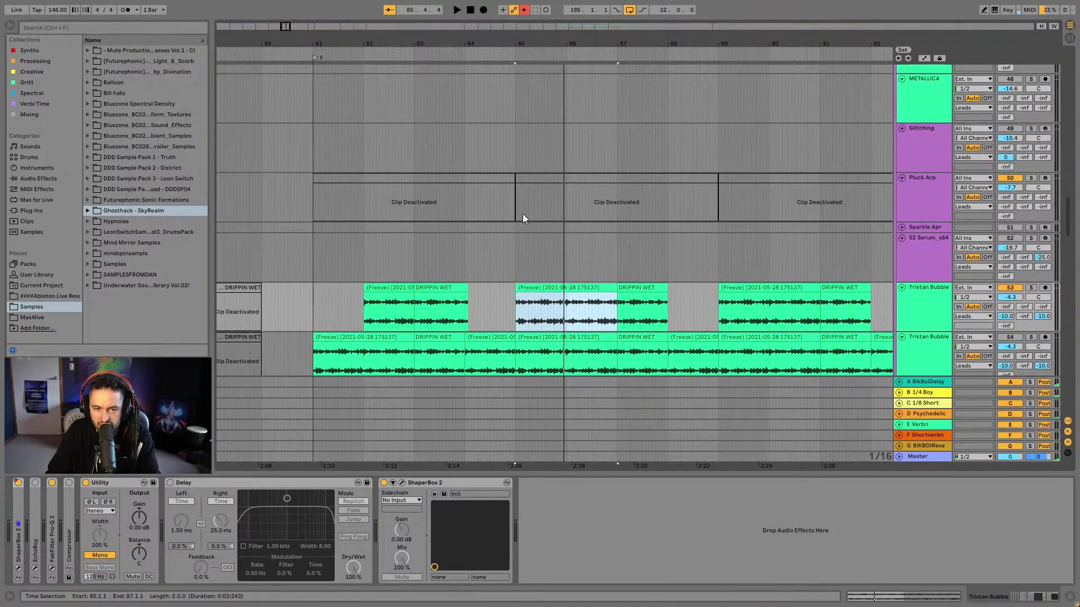
Set the arrangement's fixed grid to 4 bars and place the insert marker at bar 85 on the 52 Serum_x64 track
{"action": "right_click", "coordinate": [507, 280]}
{"action": "left_click", "coordinate": [525, 367]}
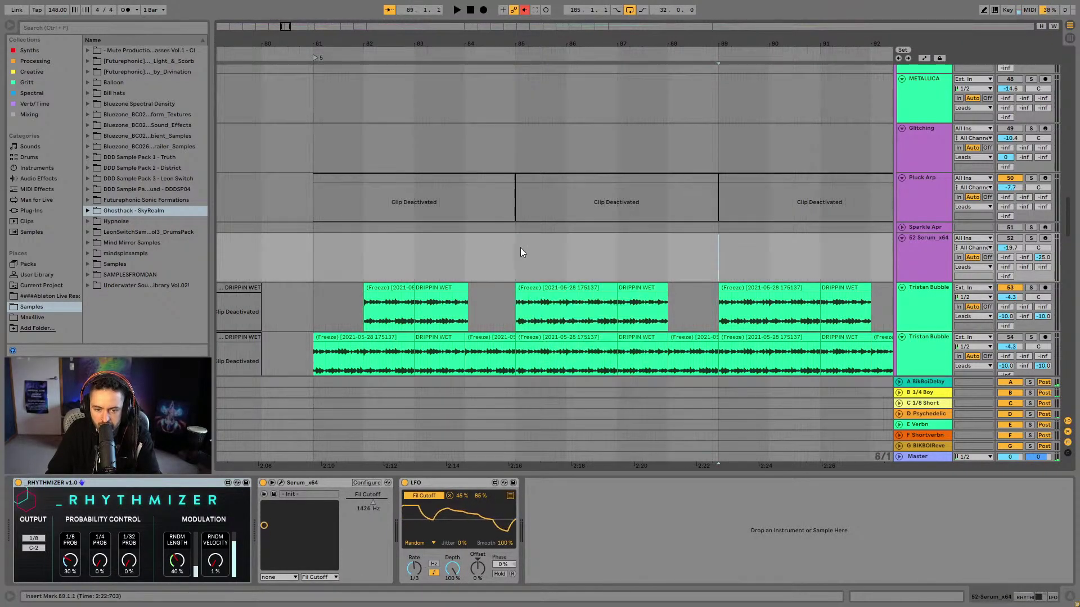
{"action": "right_click", "coordinate": [511, 261]}
{"action": "left_click", "coordinate": [559, 346]}
{"action": "left_click", "coordinate": [511, 222]}
{"action": "left_click", "coordinate": [507, 247]}
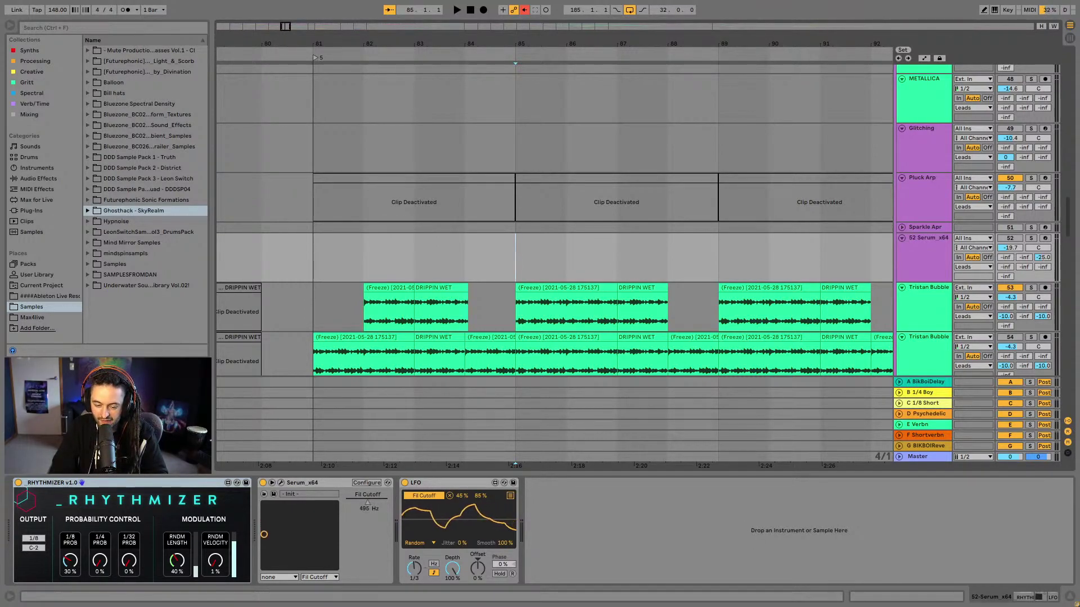
Play the full arrangement from bar 65 at the Lead x 1 marker in a wider view
{"action": "left_click", "coordinate": [313, 313]}
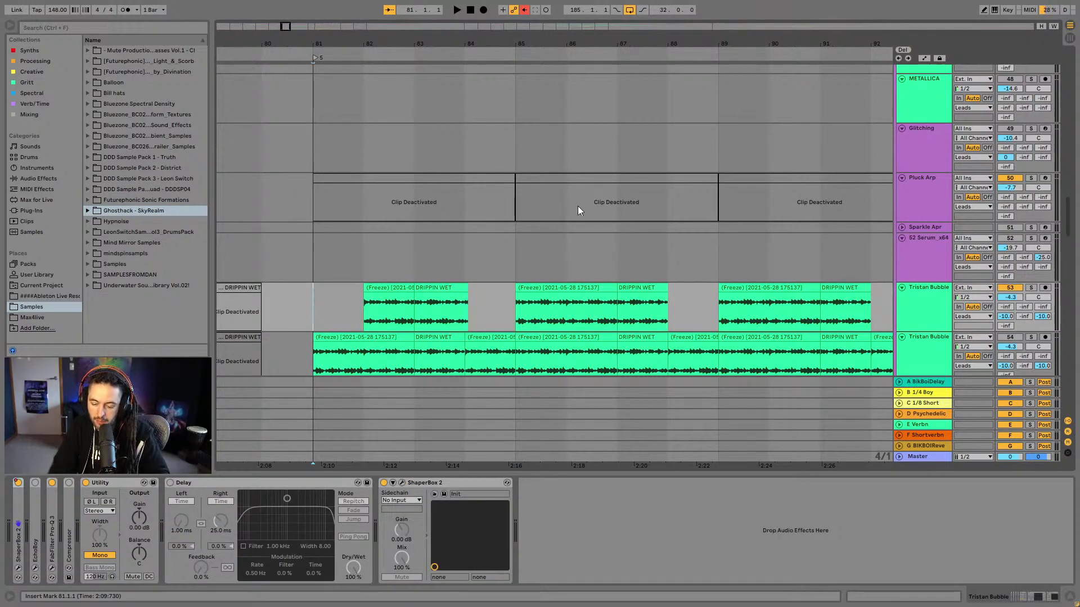
{"action": "left_click_drag", "start_coordinate": [591, 56], "coordinate": [529, 130]}
{"action": "left_click", "coordinate": [331, 270]}
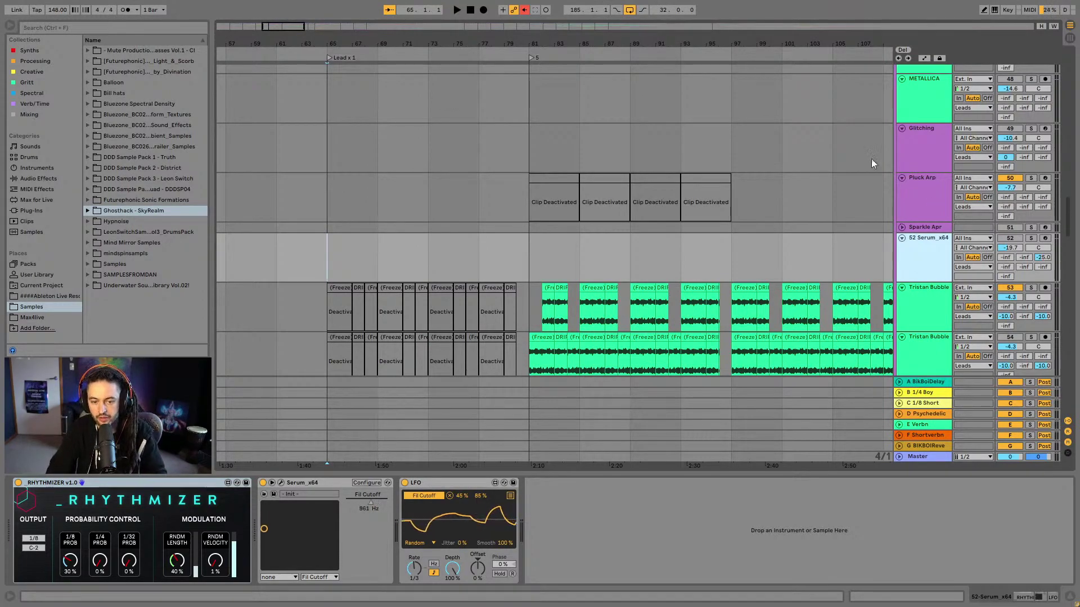
{"action": "scroll", "coordinate": [733, 254], "scroll_direction": "left", "scroll_amount": 5}
{"action": "key", "text": "space"}
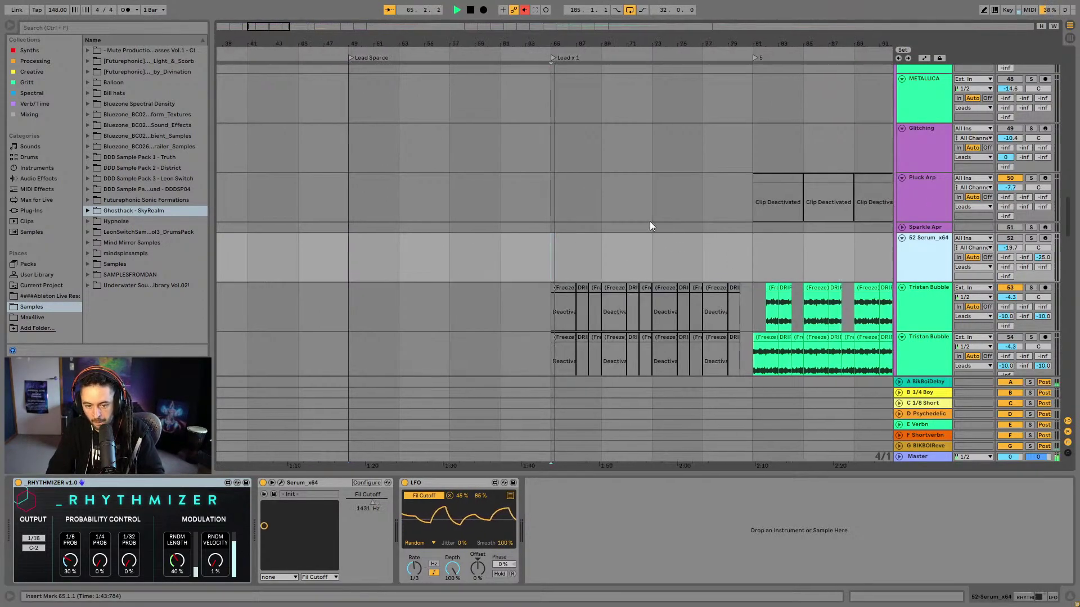
Look over the lead tracks from Sync Lead down to the FX Group during playback
{"action": "scroll", "coordinate": [512, 173], "scroll_direction": "up", "scroll_amount": 10}
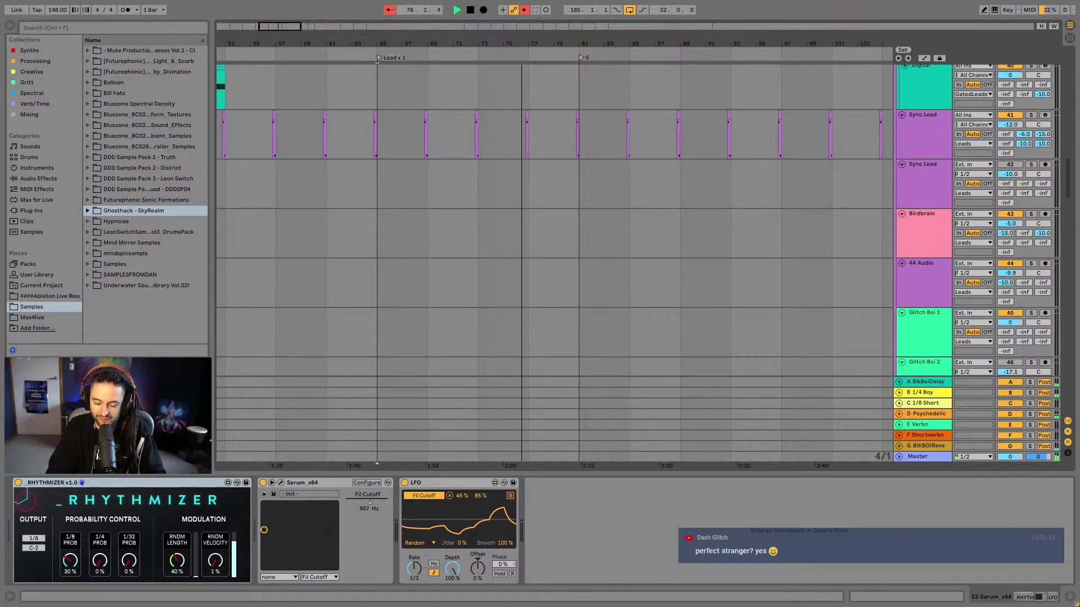
{"action": "left_click_drag", "start_coordinate": [563, 28], "coordinate": [529, 29]}
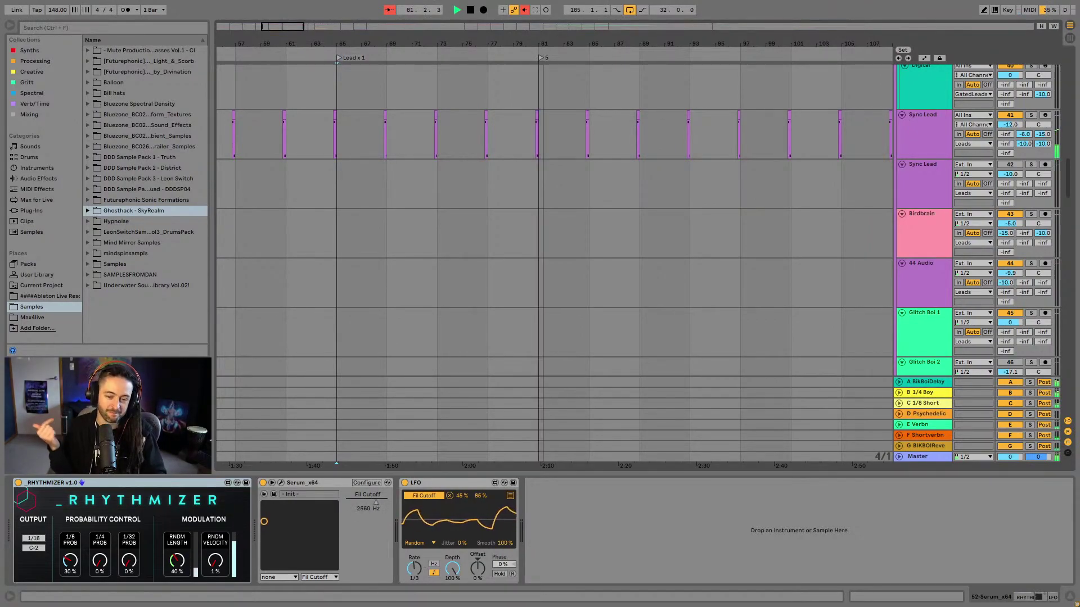
{"action": "scroll", "coordinate": [610, 183], "scroll_direction": "down", "scroll_amount": 10}
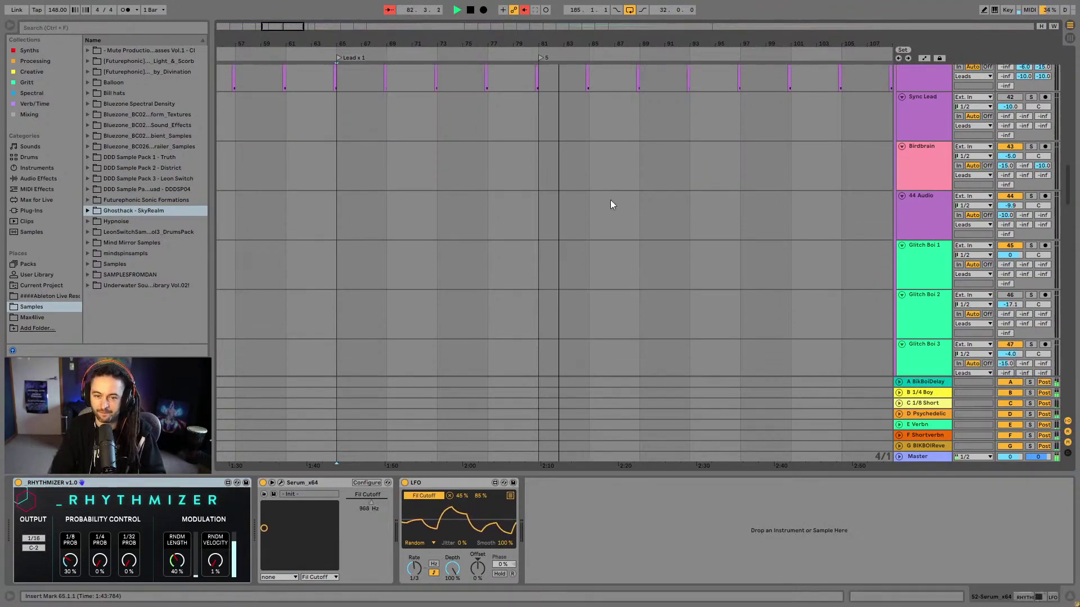
{"action": "scroll", "coordinate": [626, 227], "scroll_direction": "down", "scroll_amount": 10}
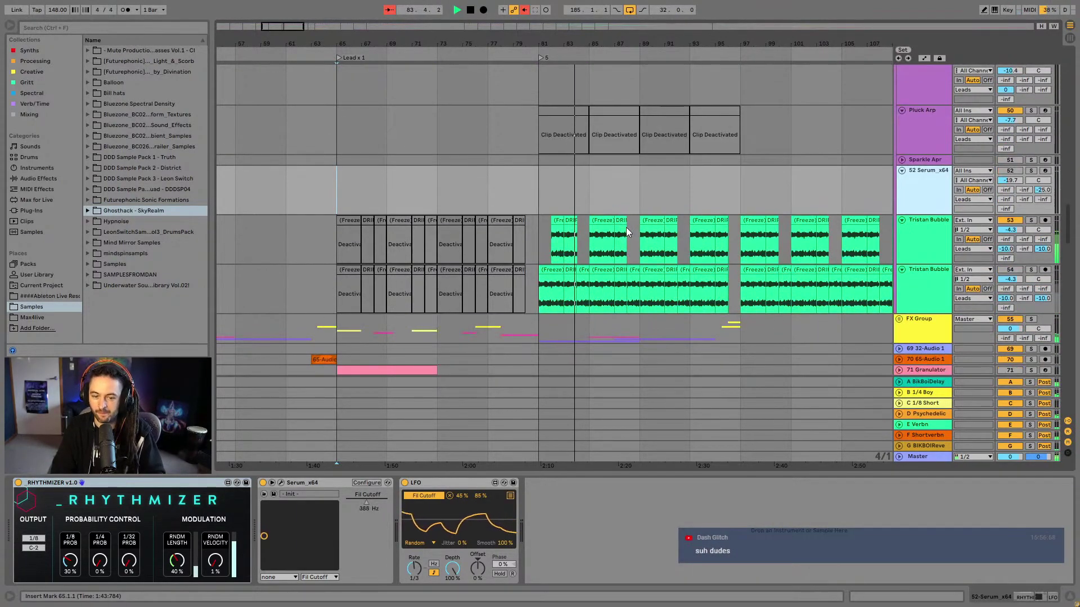
{"action": "scroll", "coordinate": [626, 235], "scroll_direction": "down", "scroll_amount": 1}
{"action": "scroll", "coordinate": [626, 235], "scroll_direction": "down", "scroll_amount": 1}
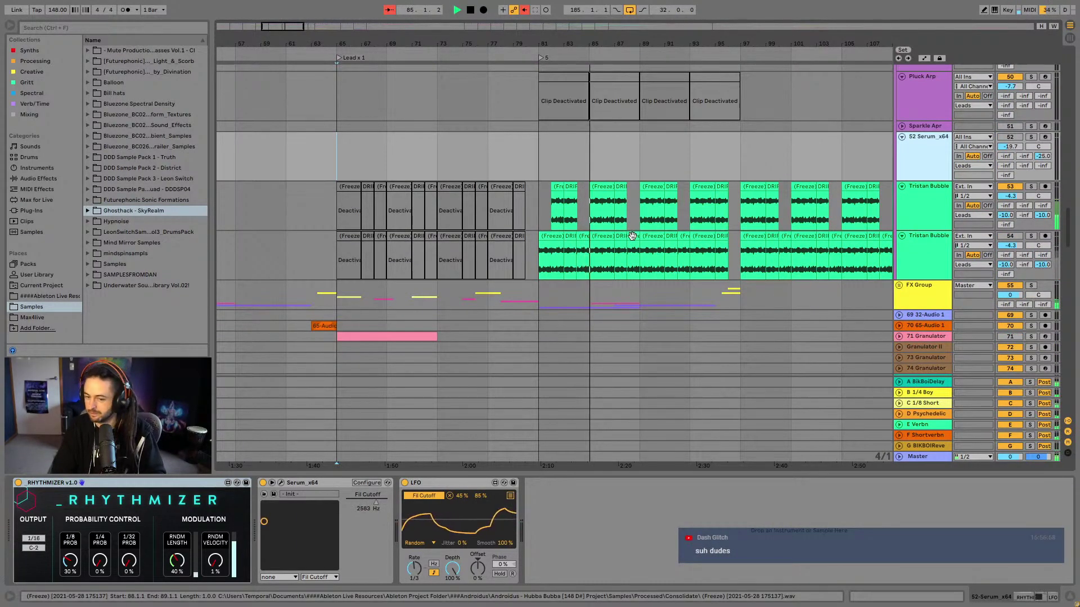
{"action": "scroll", "coordinate": [631, 222], "scroll_direction": "down", "scroll_amount": 1}
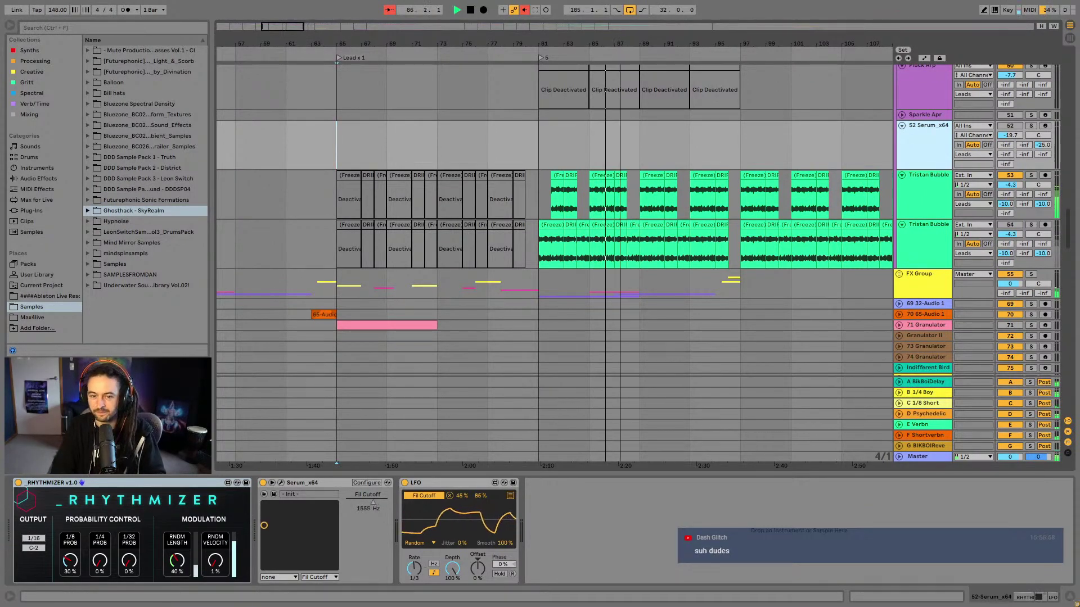
Set the fixed grid to 1/16 and extend the upper Tristan Bubble track's DRIPPIN WET clip a sixteenth past bar 88
{"action": "scroll", "coordinate": [632, 217], "scroll_direction": "up", "scroll_amount": 5}
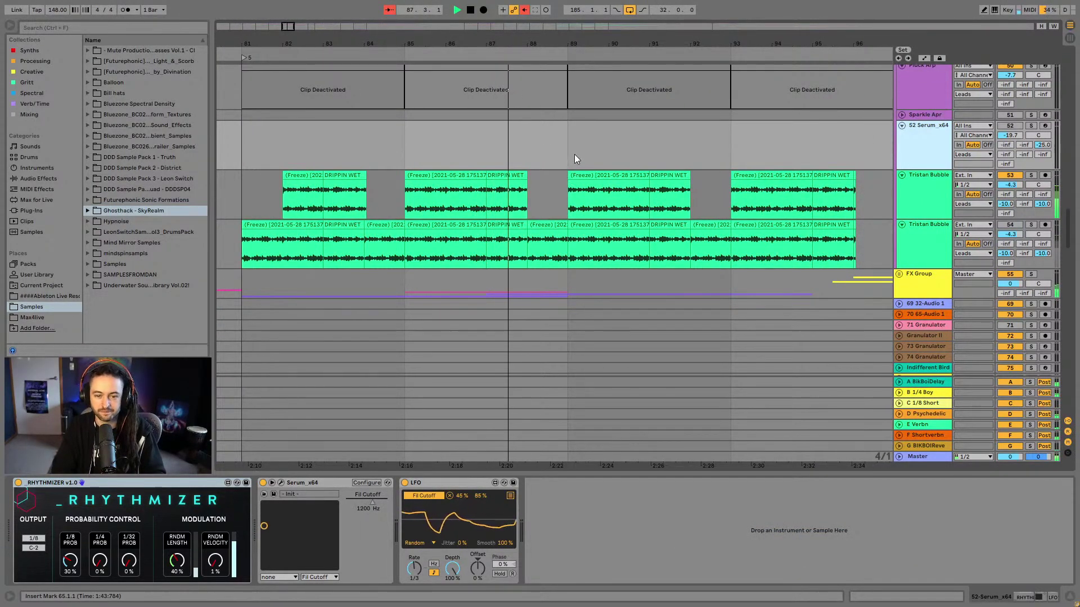
{"action": "scroll", "coordinate": [548, 68], "scroll_direction": "up", "scroll_amount": 6}
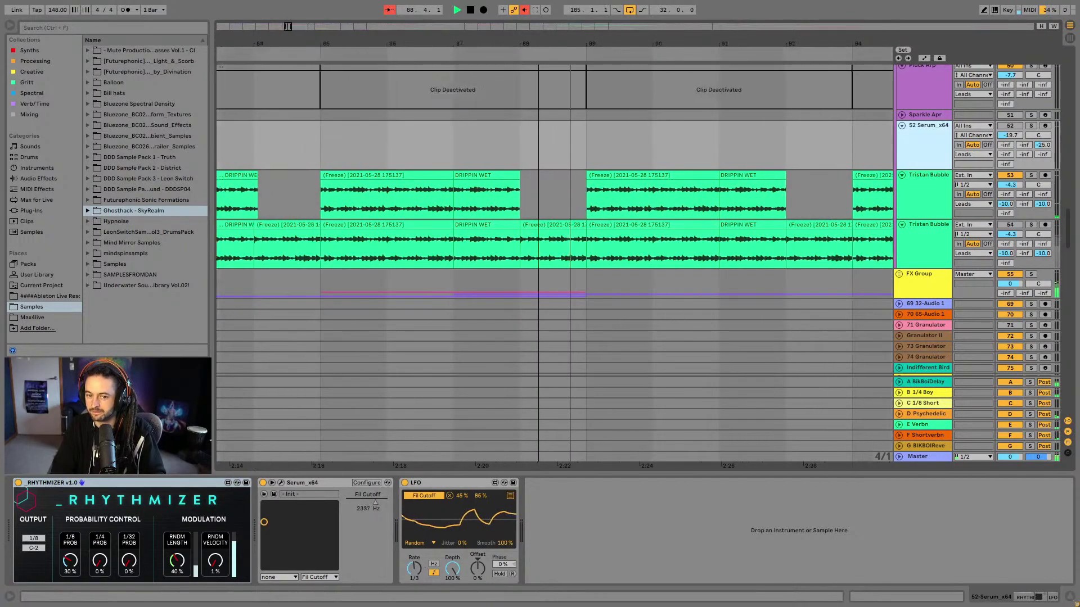
{"action": "right_click", "coordinate": [519, 203]}
{"action": "left_click", "coordinate": [597, 319]}
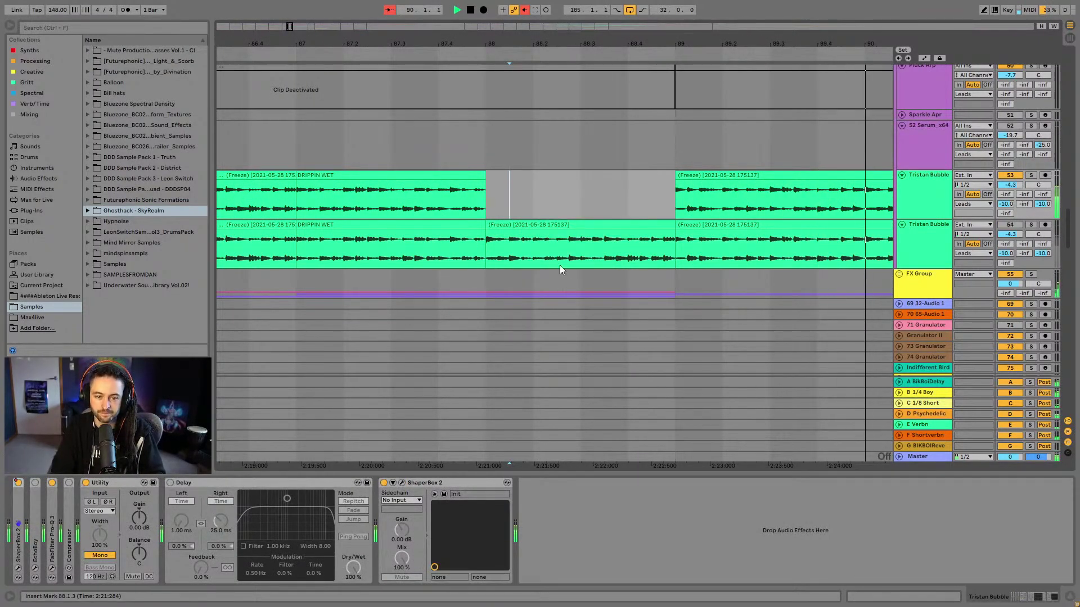
{"action": "right_click", "coordinate": [563, 199]}
{"action": "left_click", "coordinate": [638, 309]}
{"action": "left_click_drag", "start_coordinate": [486, 177], "coordinate": [495, 181]}
Extend the upper Tristan Bubble track's DRIPPIN WET clips ending at bars 100 and 104 by a sixteenth each
{"action": "left_click_drag", "start_coordinate": [583, 44], "coordinate": [379, 42]}
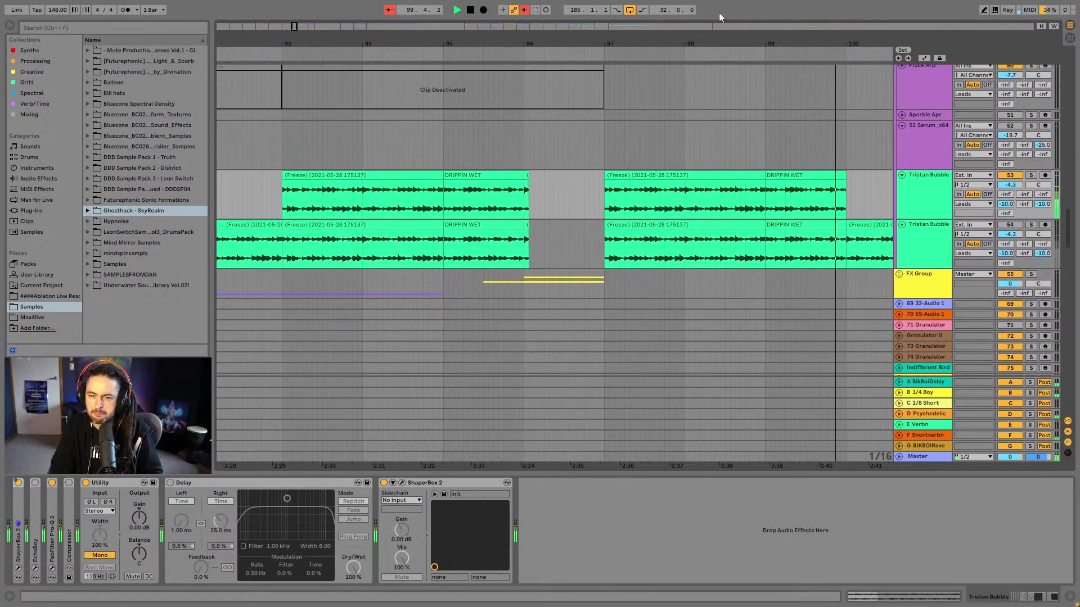
{"action": "left_click", "coordinate": [318, 182]}
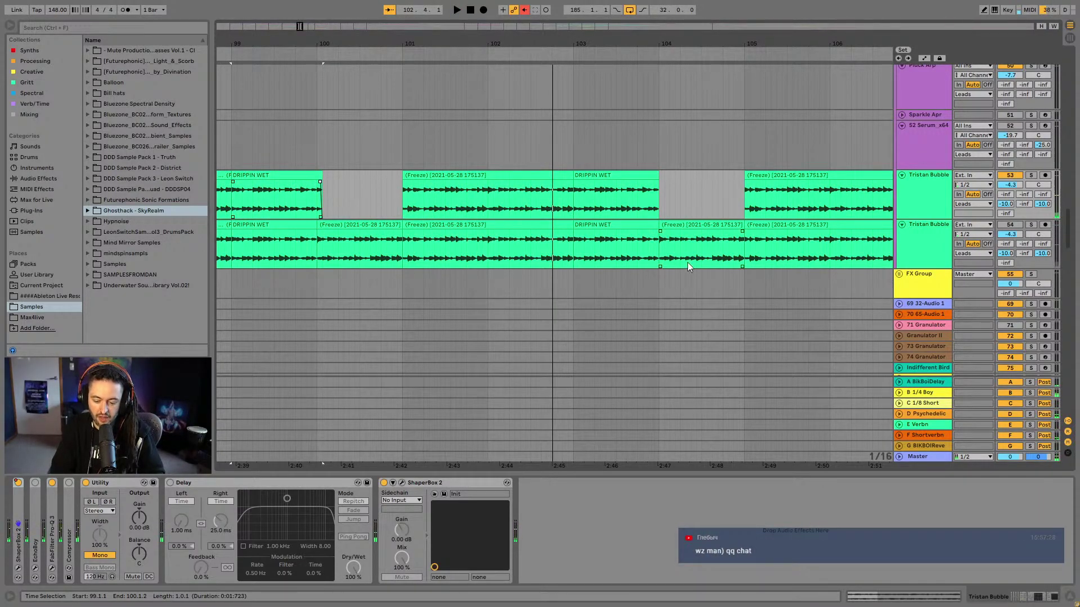
{"action": "scroll", "coordinate": [672, 79], "scroll_direction": "up", "scroll_amount": 4}
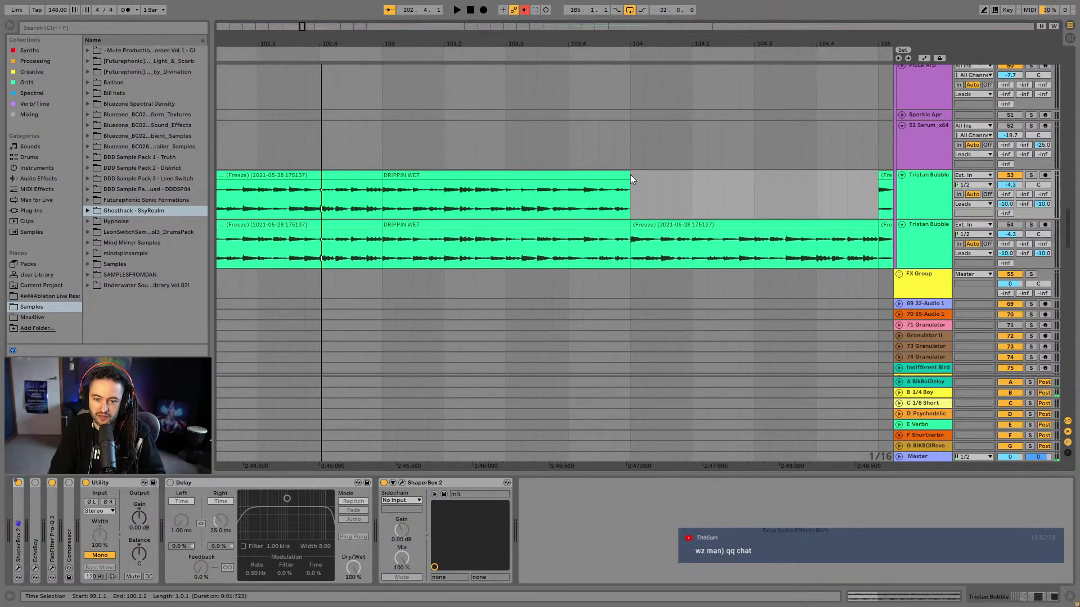
{"action": "left_click", "coordinate": [630, 175]}
{"action": "left_click", "coordinate": [640, 184]}
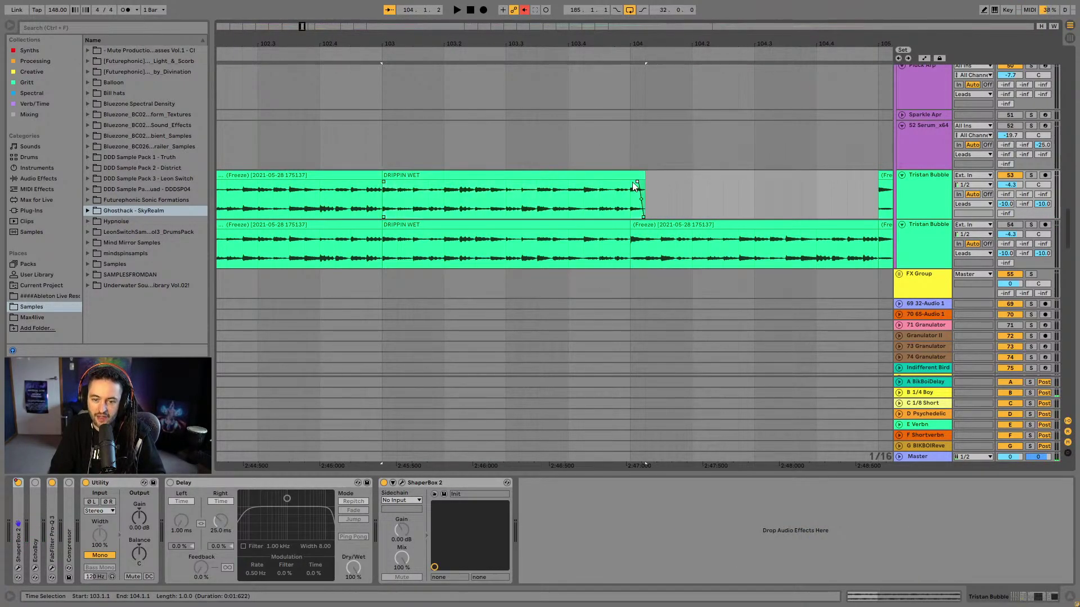
{"action": "key", "text": "space"}
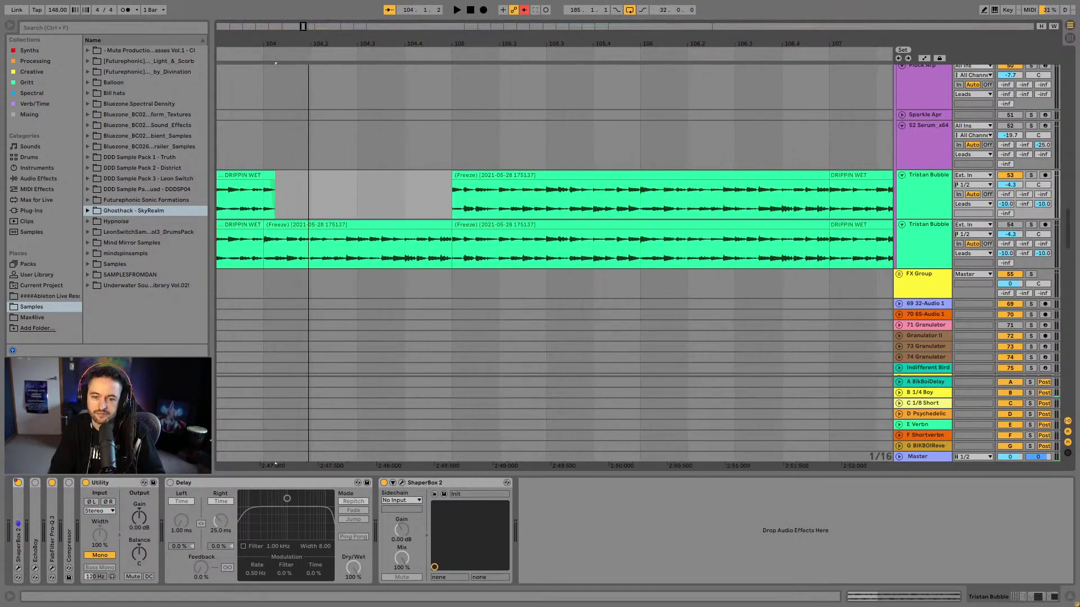
Extend the upper Tristan Bubble track's DRIPPIN WET clips at bars 107 and 111 a sixteenth past bars 108 and 112
{"action": "left_click", "coordinate": [467, 182]}
{"action": "left_click_drag", "start_coordinate": [622, 40], "coordinate": [444, 25]}
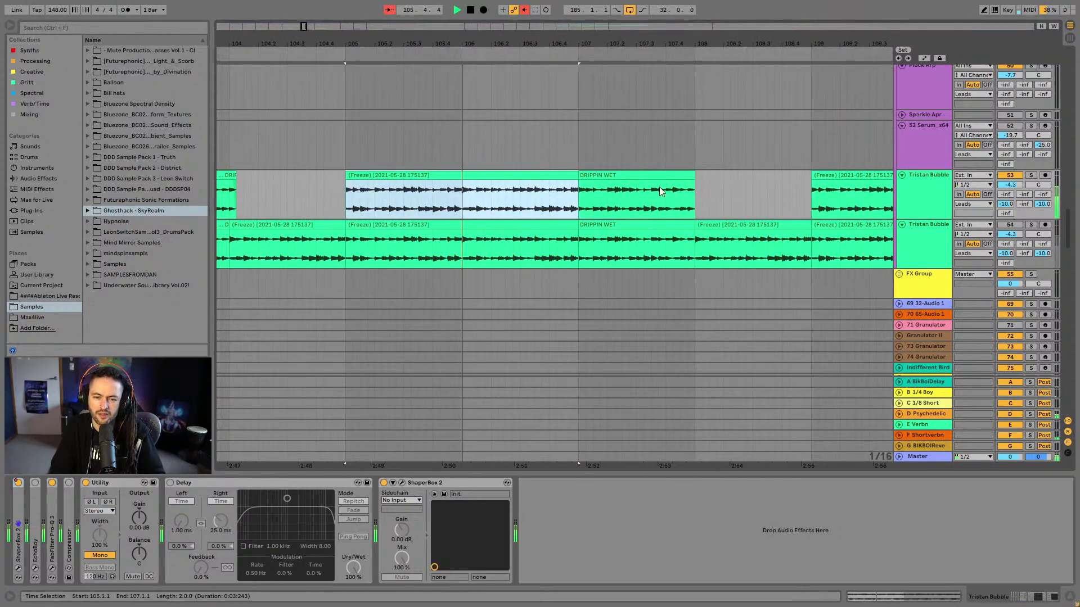
{"action": "left_click_drag", "start_coordinate": [694, 177], "coordinate": [702, 178]}
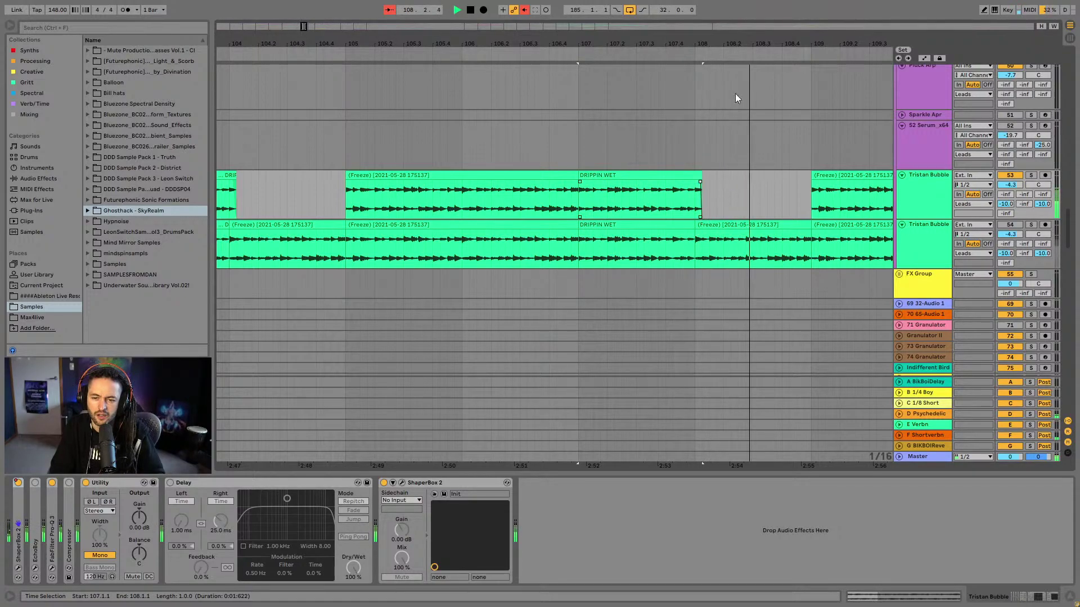
{"action": "left_click_drag", "start_coordinate": [760, 43], "coordinate": [402, 44]}
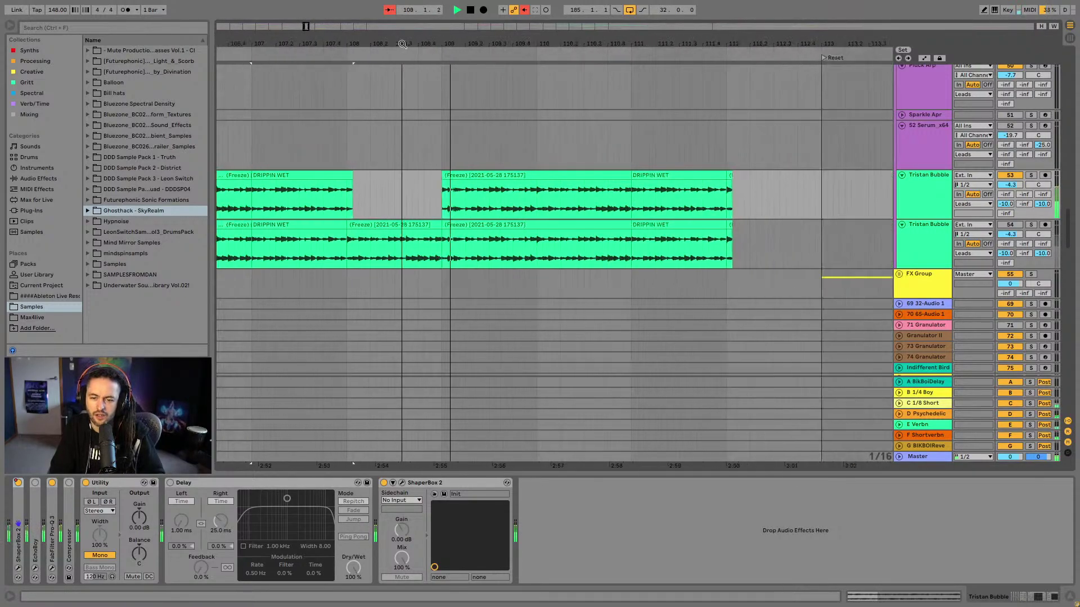
{"action": "left_click", "coordinate": [730, 182]}
{"action": "left_click_drag", "start_coordinate": [731, 181], "coordinate": [727, 181]}
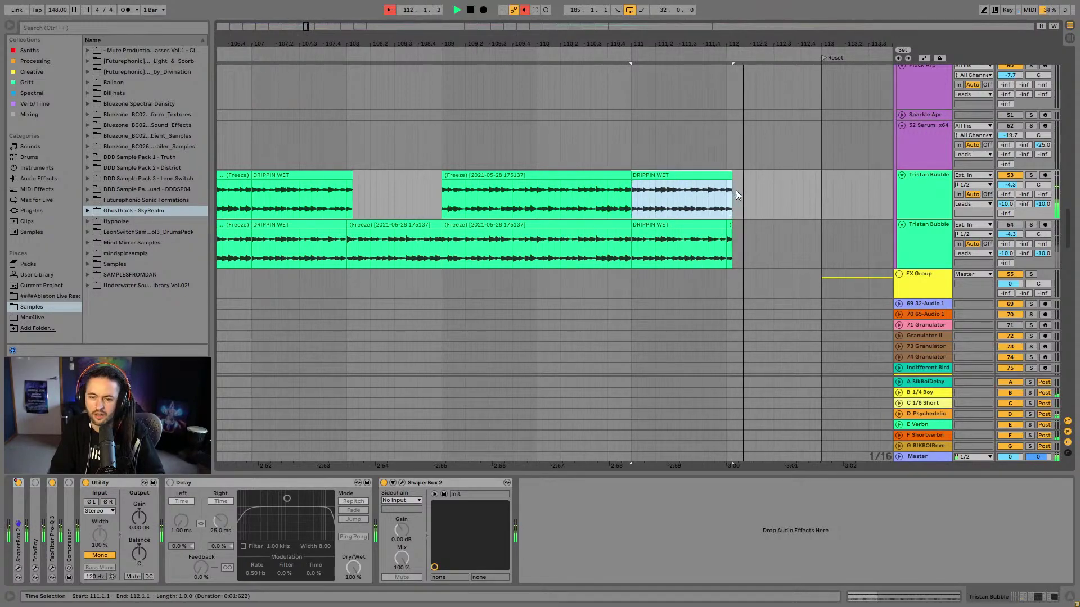
Look over the tracks below the leads around the Reset and Groove 2 markers in a wider view
{"action": "scroll", "coordinate": [734, 66], "scroll_direction": "up", "scroll_amount": 3}
{"action": "scroll", "coordinate": [729, 172], "scroll_direction": "up", "scroll_amount": 3}
{"action": "left_click_drag", "start_coordinate": [515, 44], "coordinate": [515, 8]}
{"action": "left_click_drag", "start_coordinate": [770, 28], "coordinate": [769, 5]}
{"action": "scroll", "coordinate": [602, 149], "scroll_direction": "down", "scroll_amount": 5}
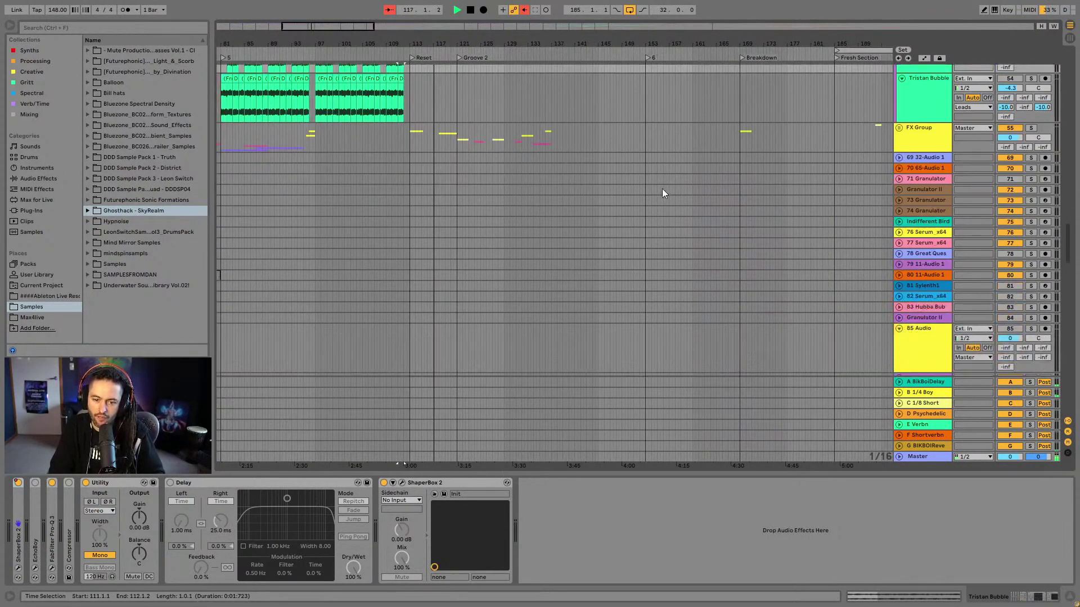
{"action": "left_click_drag", "start_coordinate": [1068, 236], "coordinate": [1055, 358]}
{"action": "scroll", "coordinate": [694, 126], "scroll_direction": "up", "scroll_amount": 10}
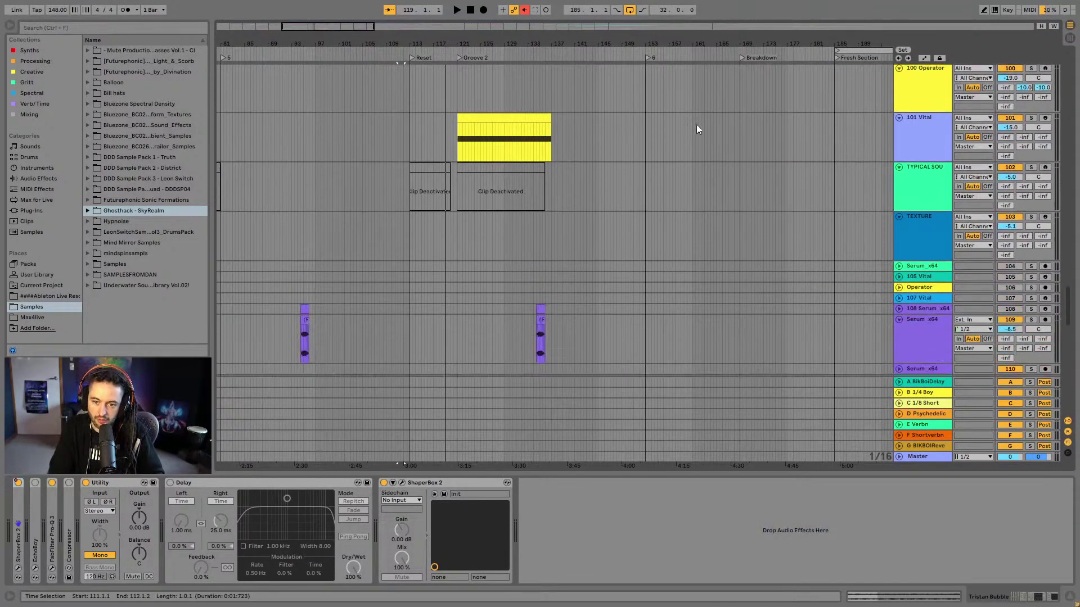
Look over the lowest tracks of the arrangement around the Breakdown and Fresh Section markers
{"action": "scroll", "coordinate": [486, 128], "scroll_direction": "right", "scroll_amount": 5}
{"action": "scroll", "coordinate": [486, 128], "scroll_direction": "up", "scroll_amount": 6}
{"action": "scroll", "coordinate": [490, 126], "scroll_direction": "down", "scroll_amount": 10}
{"action": "scroll", "coordinate": [552, 158], "scroll_direction": "down", "scroll_amount": 5}
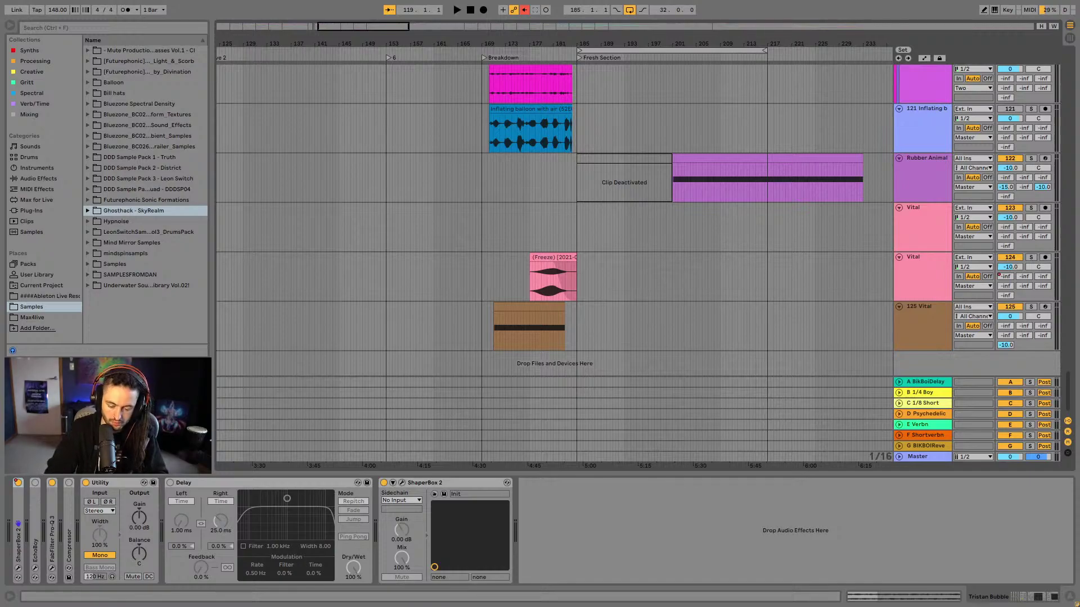
{"action": "key", "text": "alt+Tab"}
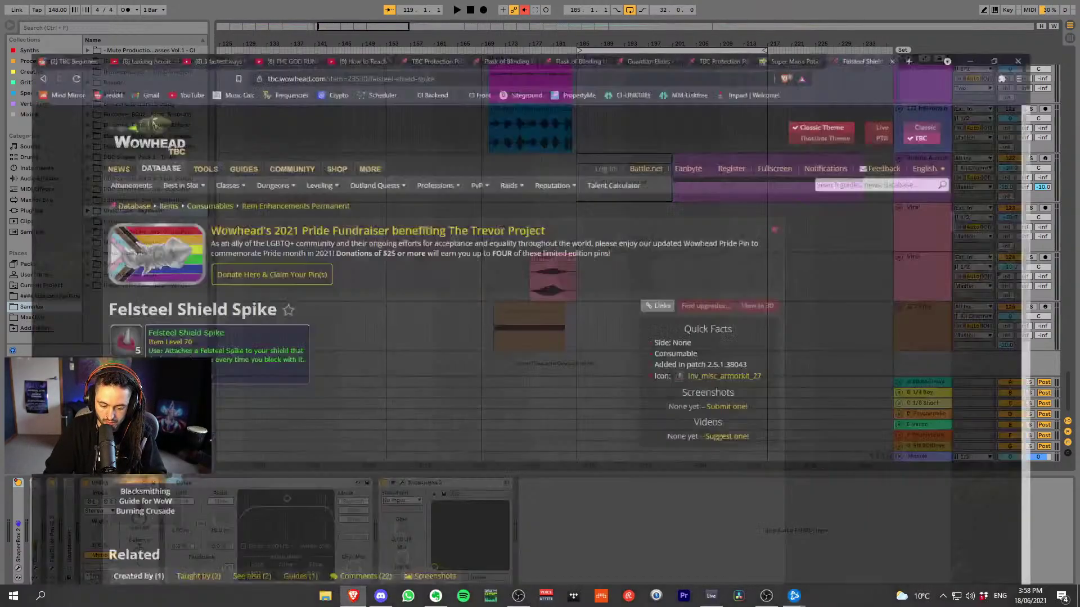
{"action": "left_click_drag", "start_coordinate": [963, 5], "coordinate": [958, 124]}
{"action": "key", "text": "alt+Tab"}
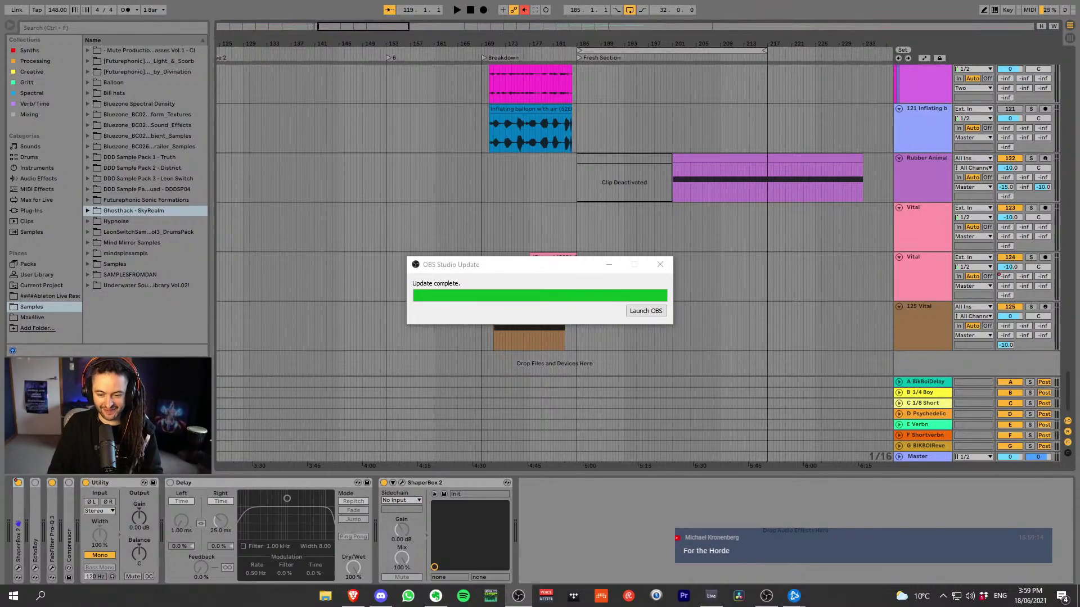
{"action": "left_click", "coordinate": [849, 514]}
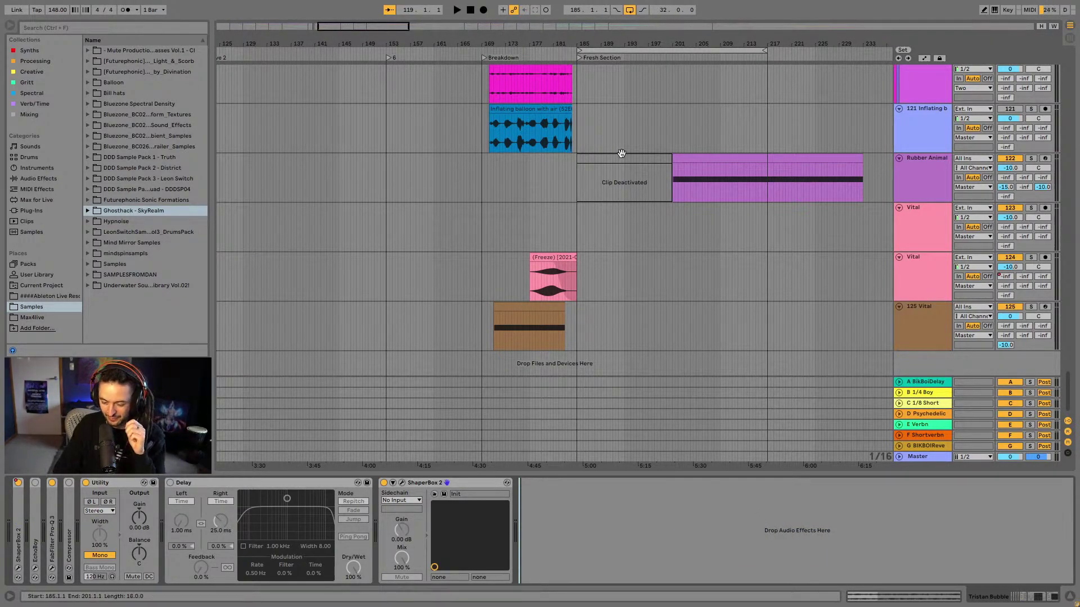
Set the fixed grid to 4 bars and place the insert marker at the Breakdown start, bar 169
{"action": "left_click", "coordinate": [478, 281]}
{"action": "left_click", "coordinate": [492, 185]}
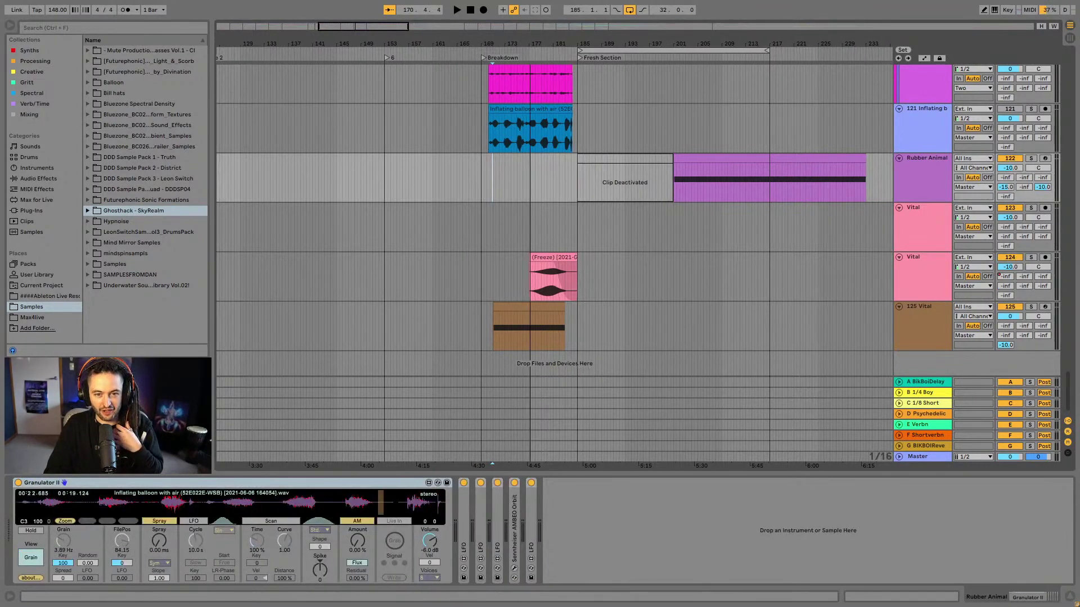
{"action": "key", "text": "plus"}
{"action": "key", "text": "plus"}
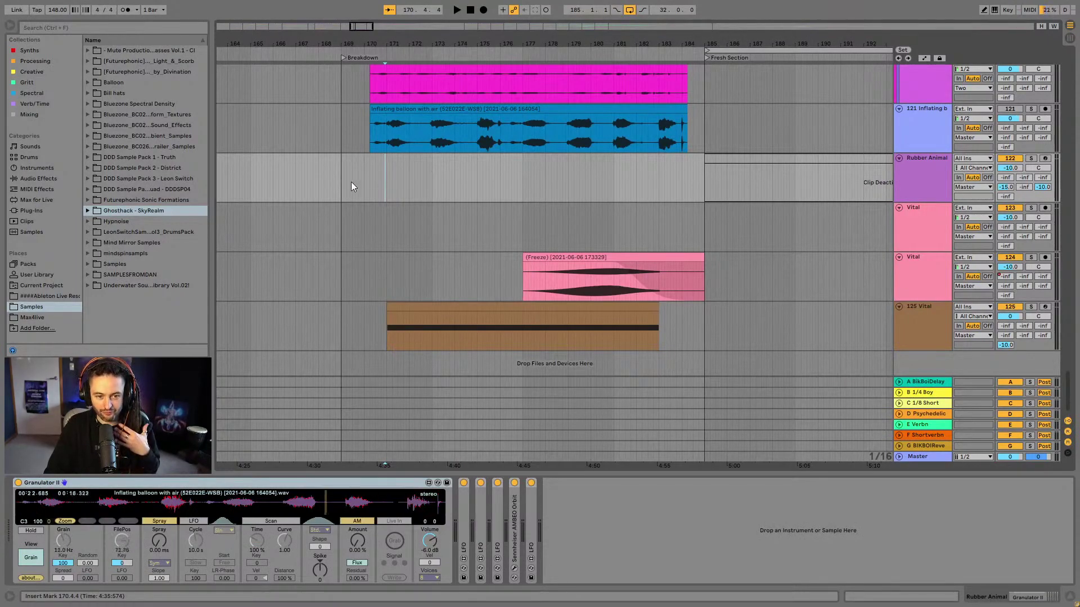
{"action": "right_click", "coordinate": [376, 163]}
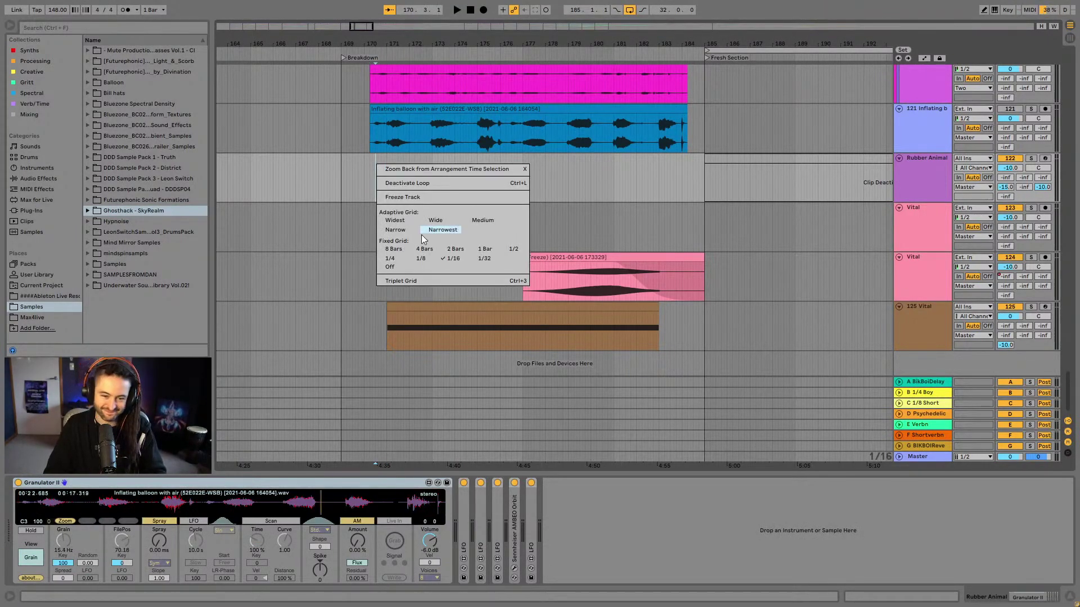
{"action": "left_click", "coordinate": [430, 250]}
{"action": "left_click", "coordinate": [359, 223]}
Play the arrangement from bar 165 and select the Rec Glitchy clips between bars 153 and 169
{"action": "scroll", "coordinate": [385, 99], "scroll_direction": "up", "scroll_amount": 4}
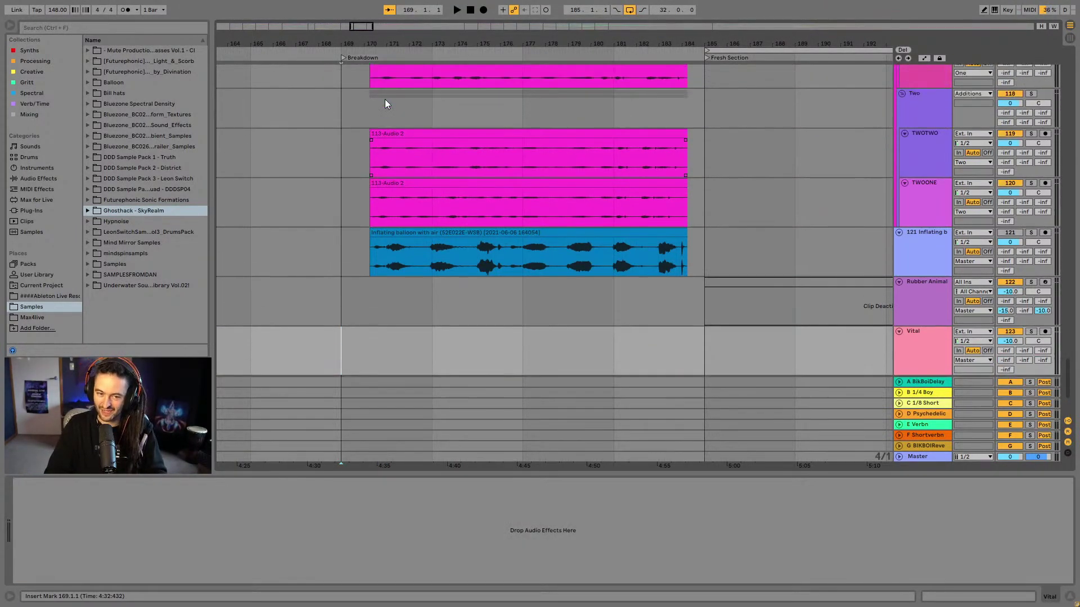
{"action": "key", "text": "minus"}
{"action": "scroll", "coordinate": [1025, 269], "scroll_direction": "up", "scroll_amount": 5}
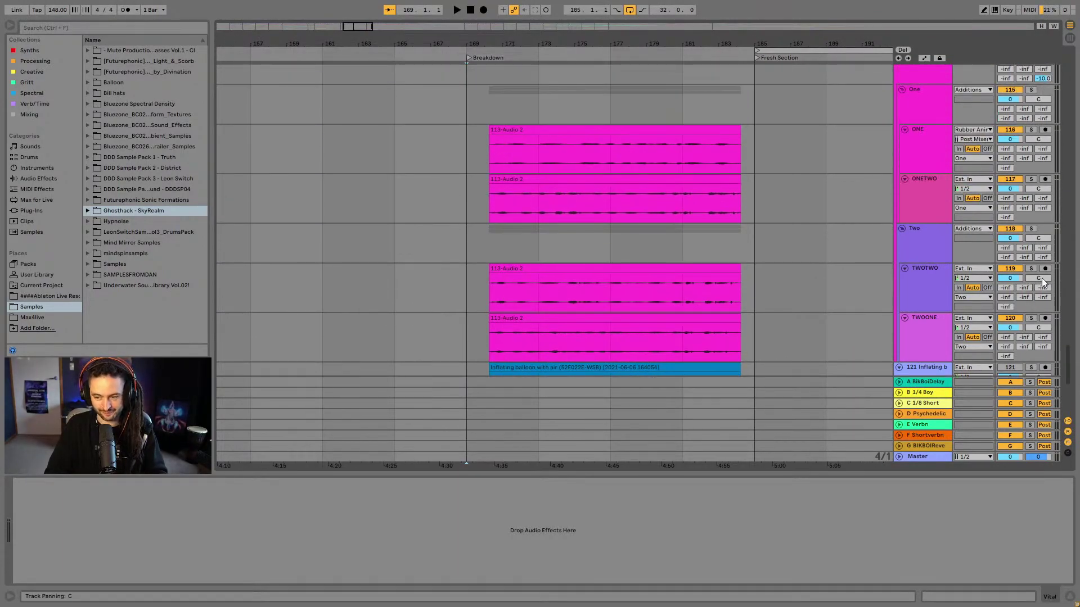
{"action": "left_click_drag", "start_coordinate": [1070, 361], "coordinate": [1068, 10]}
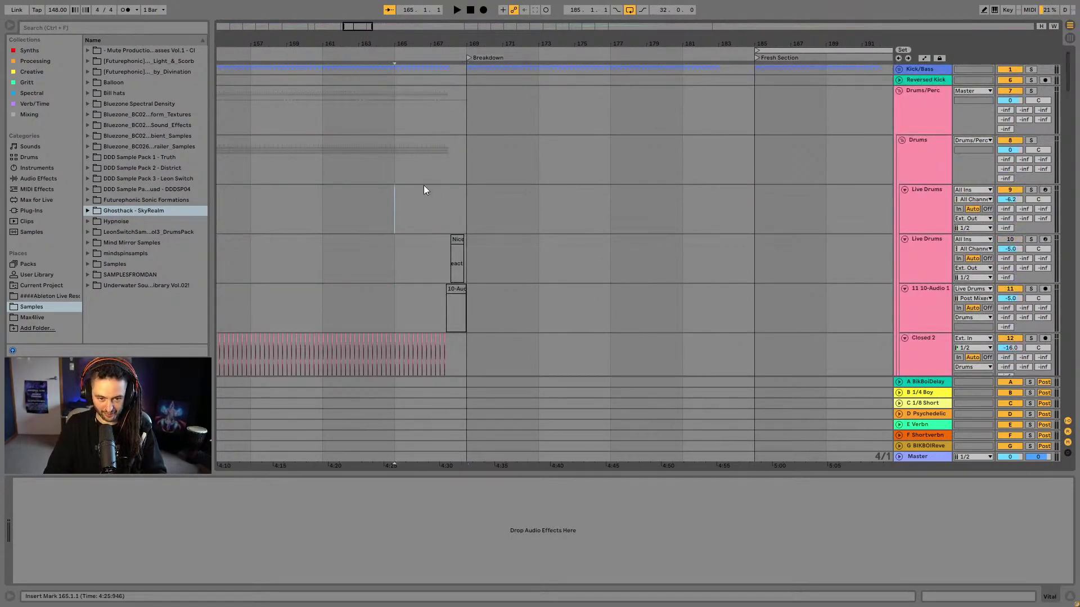
{"action": "left_click", "coordinate": [423, 190]}
{"action": "key", "text": "space"}
{"action": "scroll", "coordinate": [517, 225], "scroll_direction": "down", "scroll_amount": 2}
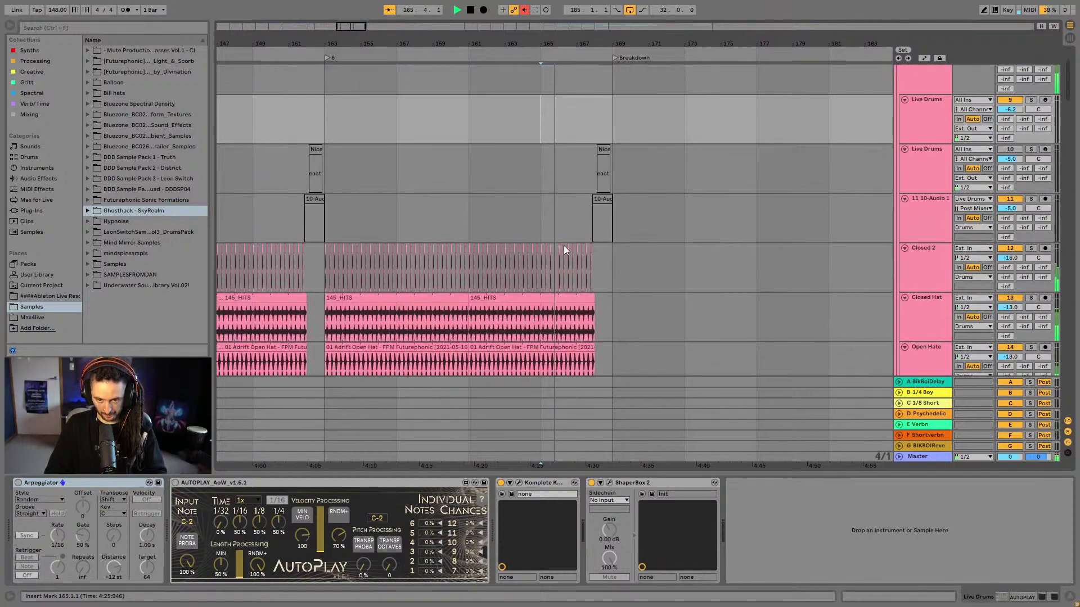
{"action": "scroll", "coordinate": [568, 243], "scroll_direction": "down", "scroll_amount": 10}
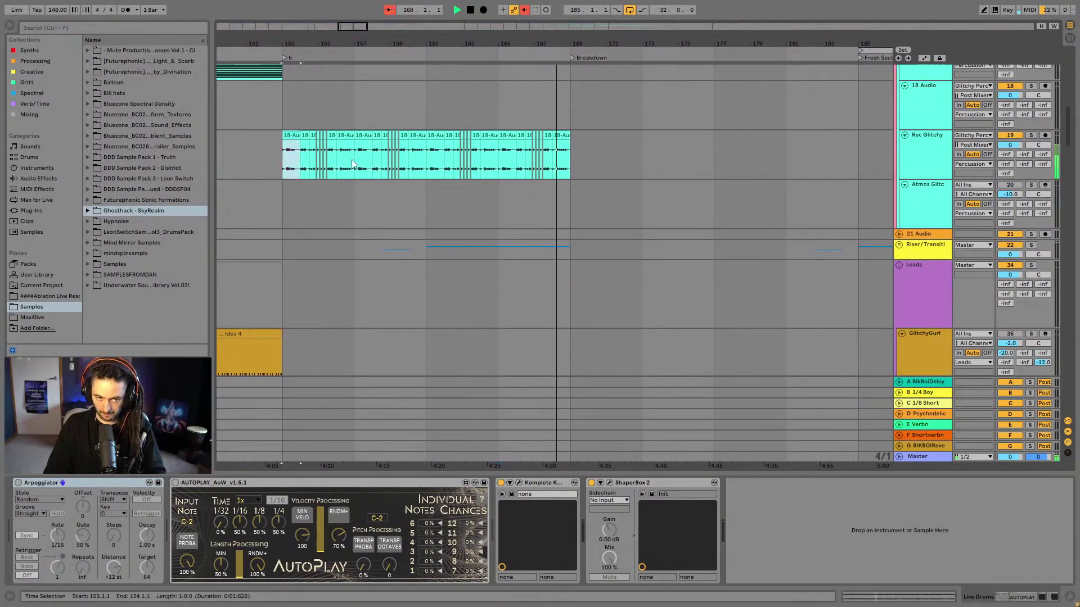
{"action": "left_click", "coordinate": [659, 148]}
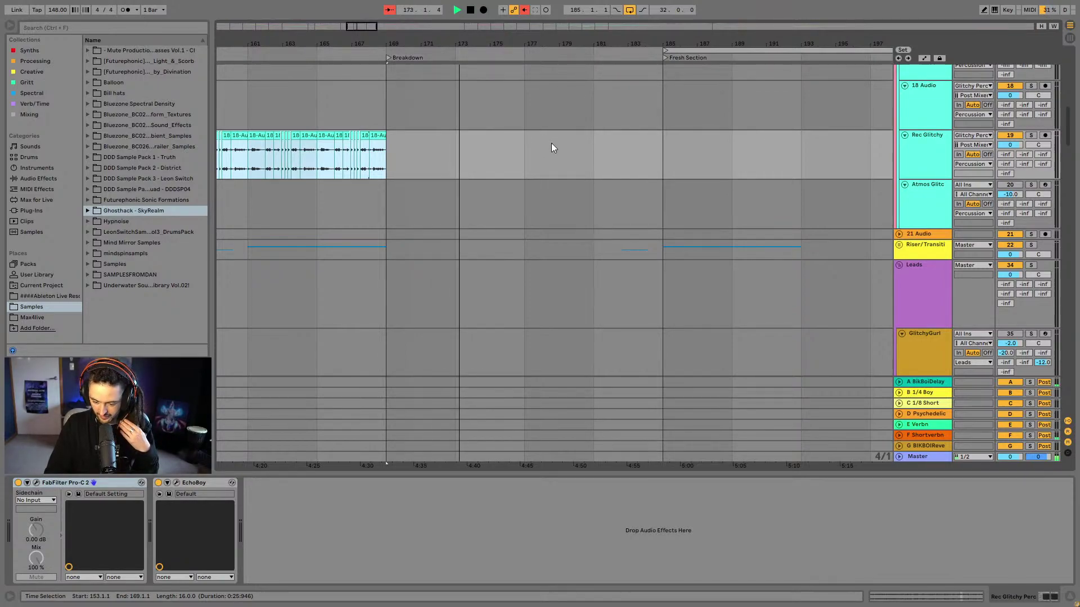
Listen through the Breakdown into the Fresh Section while checking the lead, percussion and drum tracks for clips
{"action": "scroll", "coordinate": [552, 151], "scroll_direction": "down", "scroll_amount": 6}
{"action": "scroll", "coordinate": [568, 199], "scroll_direction": "down", "scroll_amount": 8}
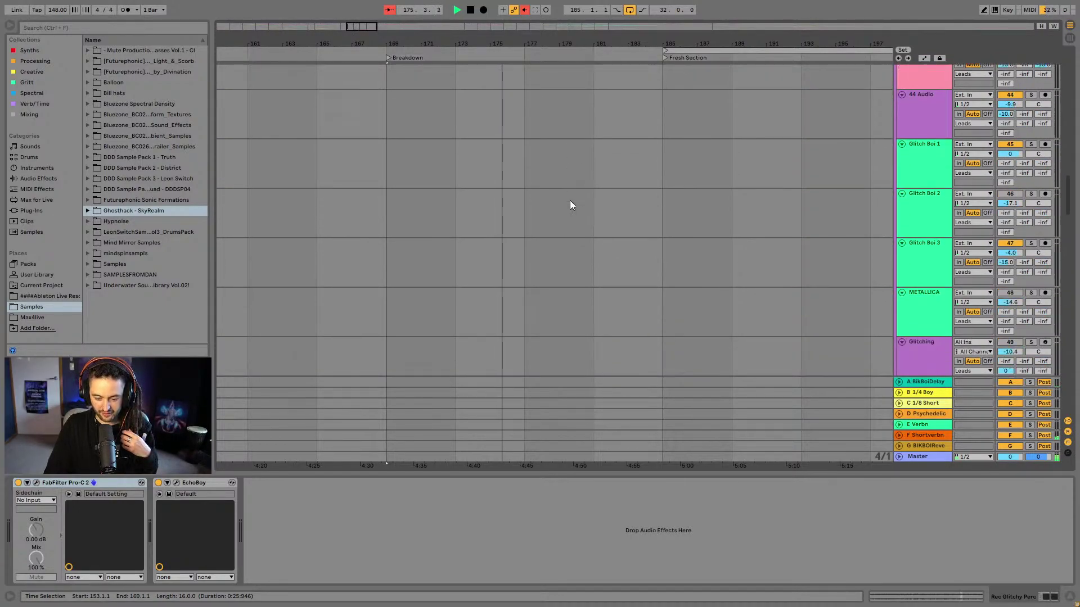
{"action": "scroll", "coordinate": [568, 208], "scroll_direction": "down", "scroll_amount": 5}
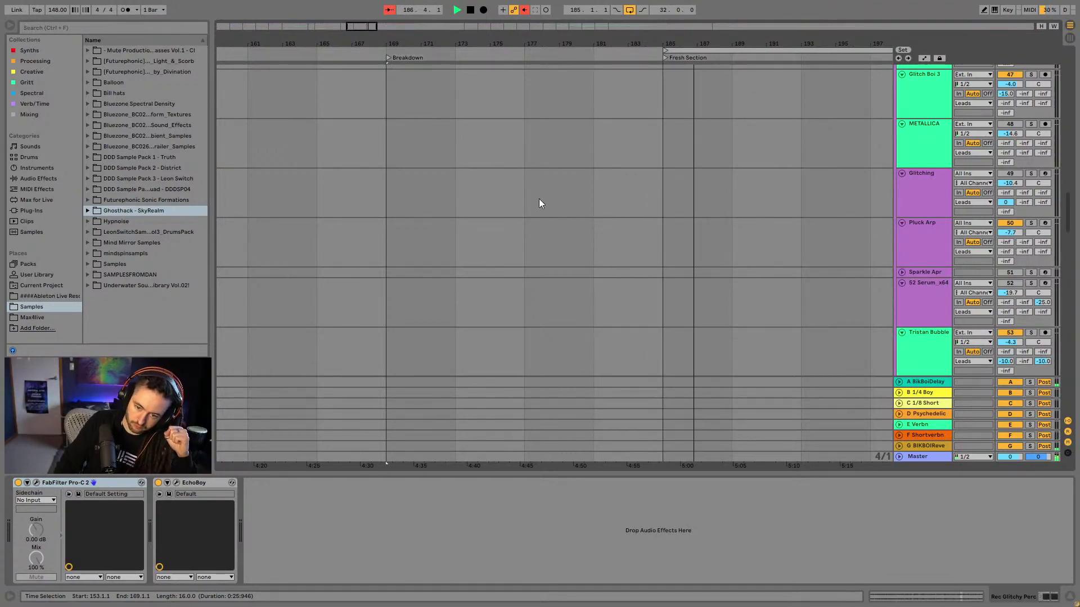
{"action": "key", "text": "minus"}
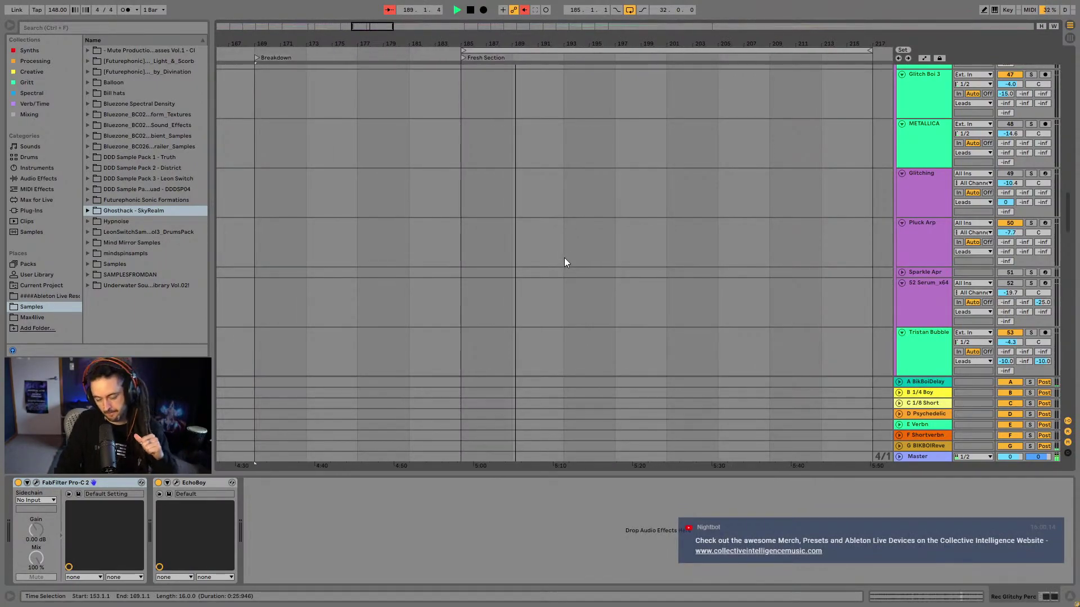
{"action": "scroll", "coordinate": [568, 267], "scroll_direction": "up", "scroll_amount": 4}
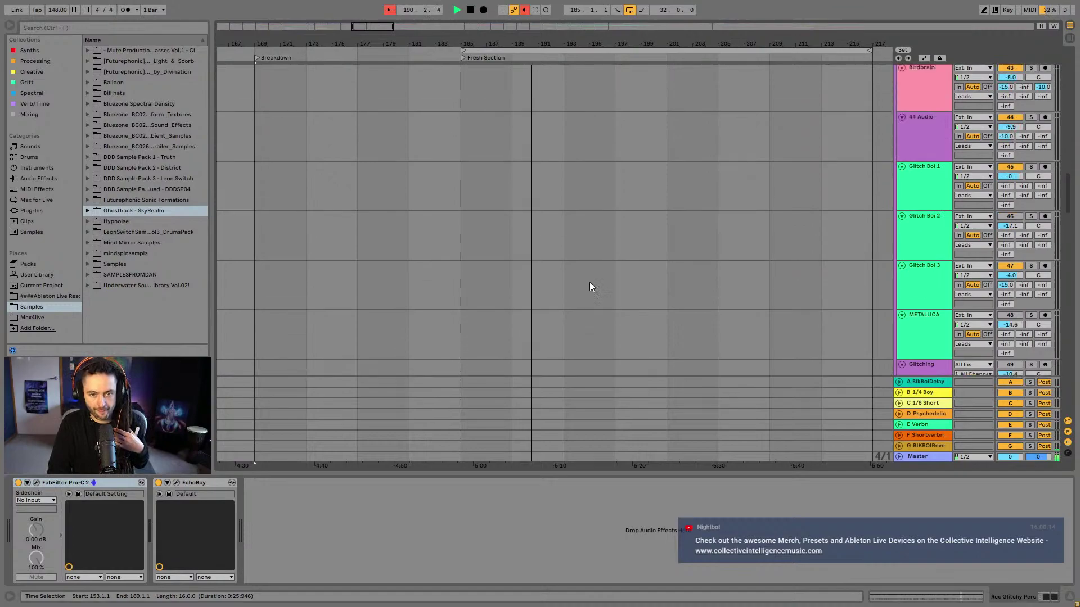
{"action": "scroll", "coordinate": [590, 282], "scroll_direction": "up", "scroll_amount": 8}
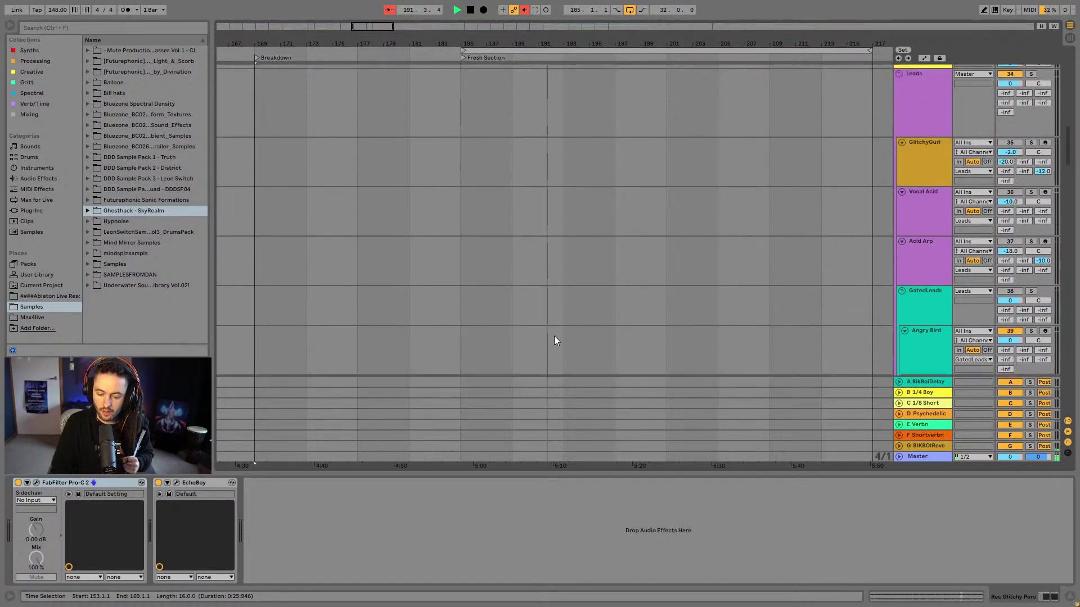
{"action": "scroll", "coordinate": [565, 331], "scroll_direction": "up", "scroll_amount": 18}
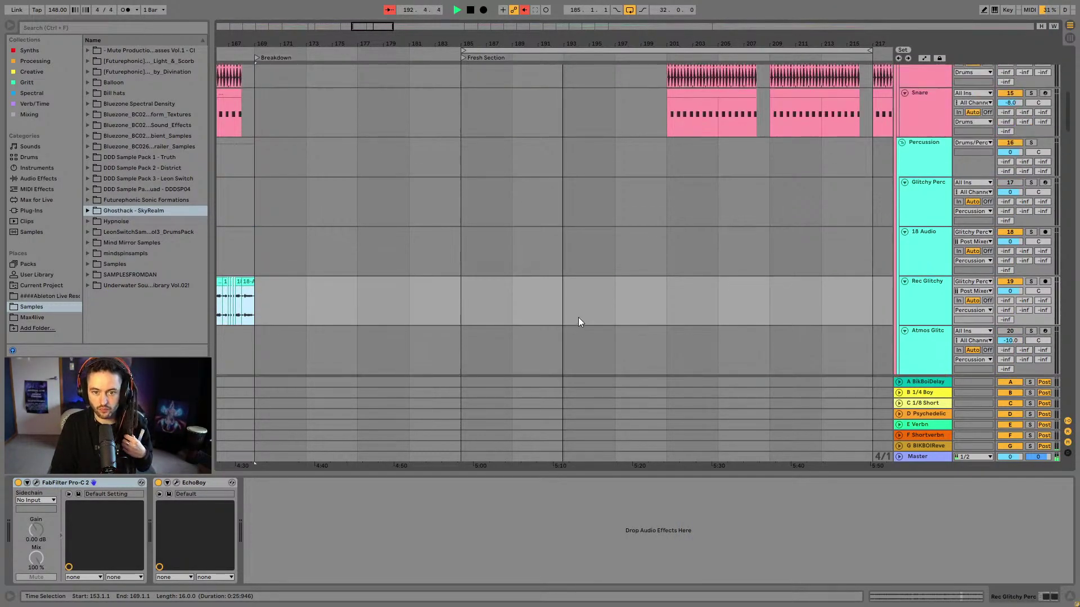
{"action": "scroll", "coordinate": [584, 318], "scroll_direction": "up", "scroll_amount": 7}
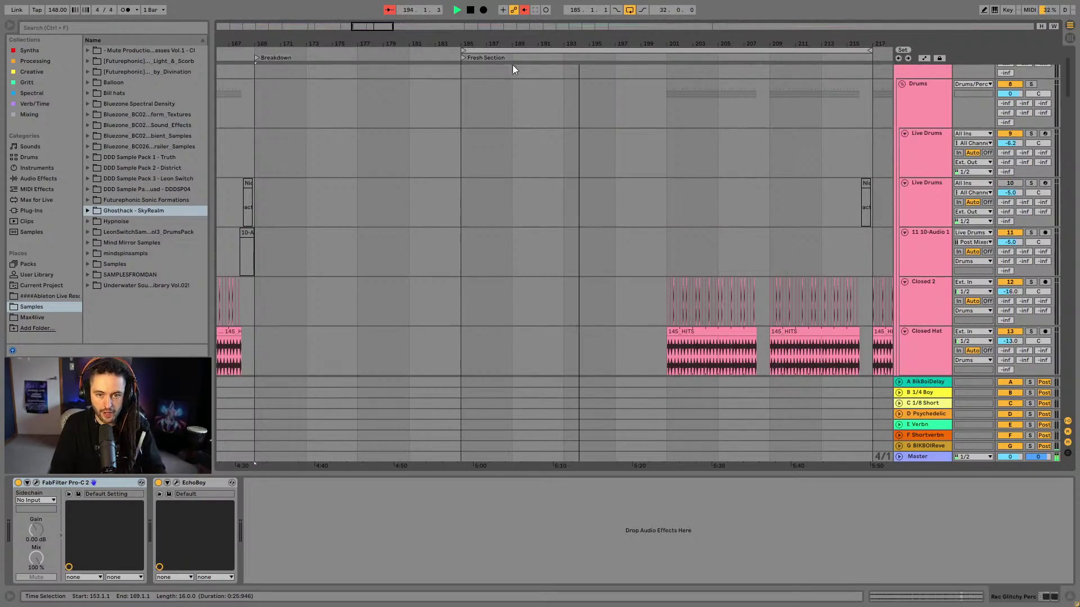
Stop playback, check the tracks around the Breakdown, and play the whole arrangement from bar 17
{"action": "scroll", "coordinate": [509, 73], "scroll_direction": "left", "scroll_amount": 10}
{"action": "scroll", "coordinate": [598, 255], "scroll_direction": "down", "scroll_amount": 2}
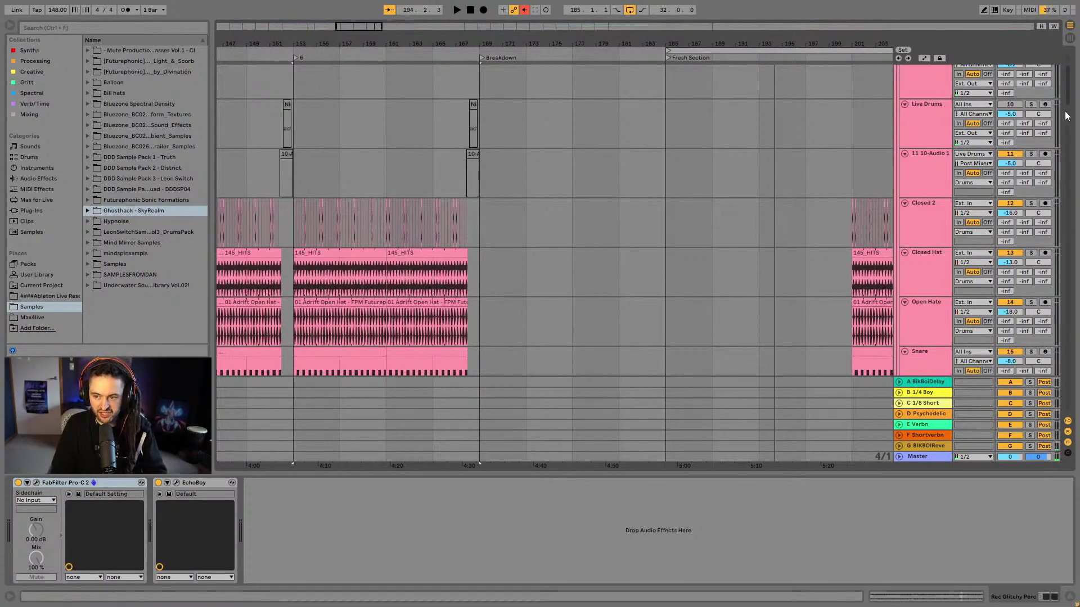
{"action": "left_click_drag", "start_coordinate": [1070, 96], "coordinate": [1041, 23]}
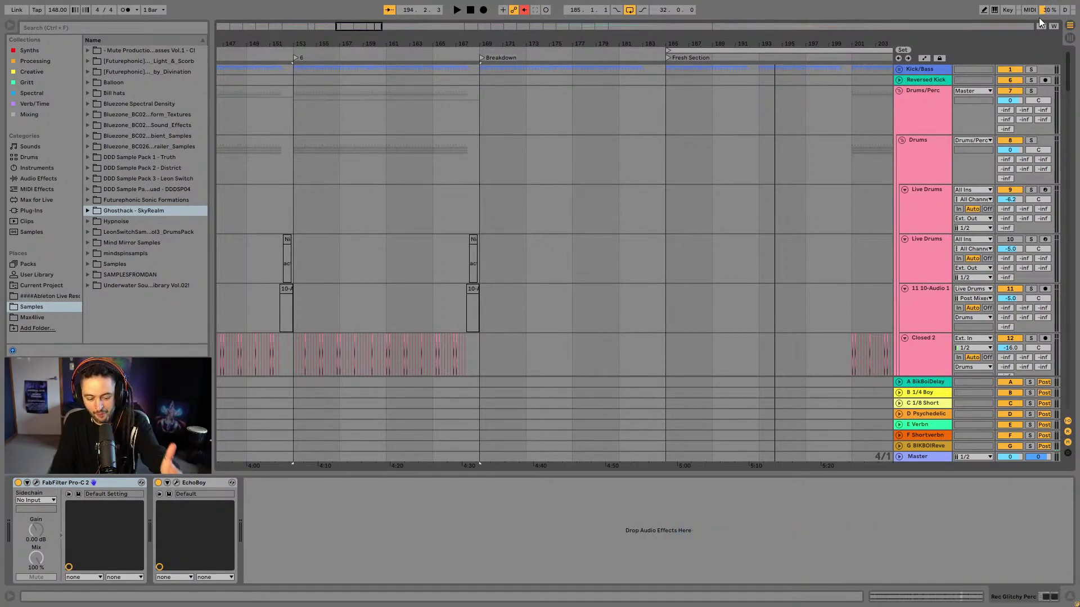
{"action": "left_click_drag", "start_coordinate": [1040, 22], "coordinate": [1055, 388]}
{"action": "scroll", "coordinate": [1055, 388], "scroll_direction": "down", "scroll_amount": 2}
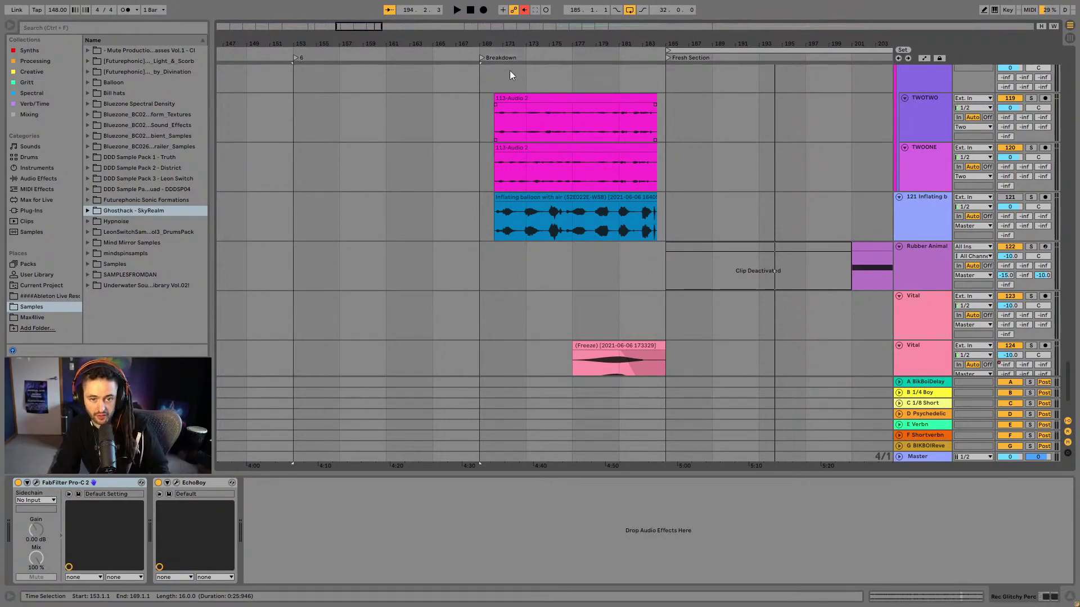
{"action": "key", "text": "w"}
{"action": "left_click", "coordinate": [226, 114]}
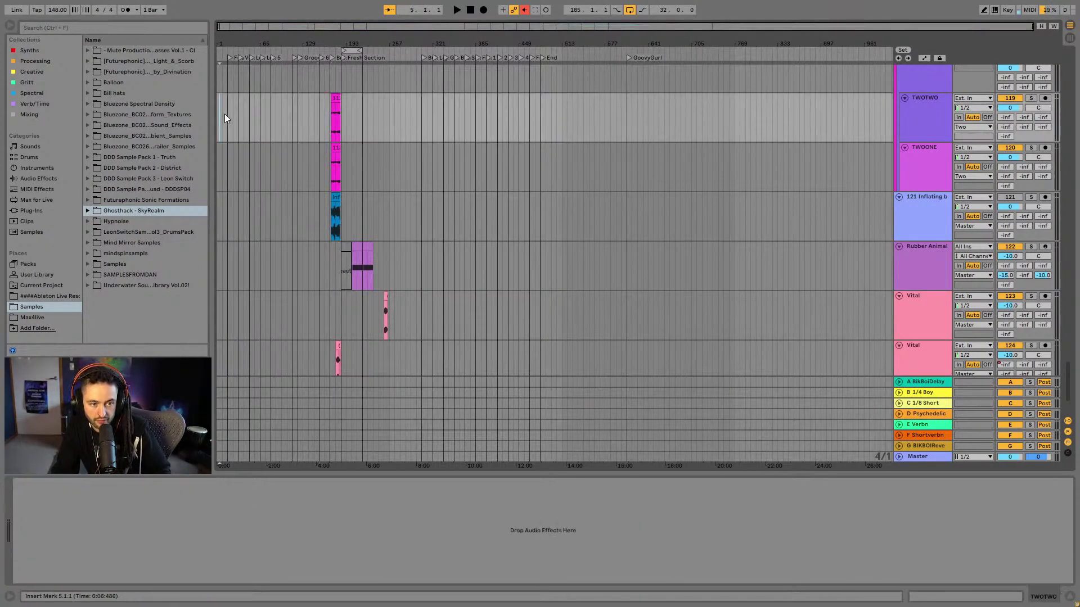
{"action": "key", "text": "space"}
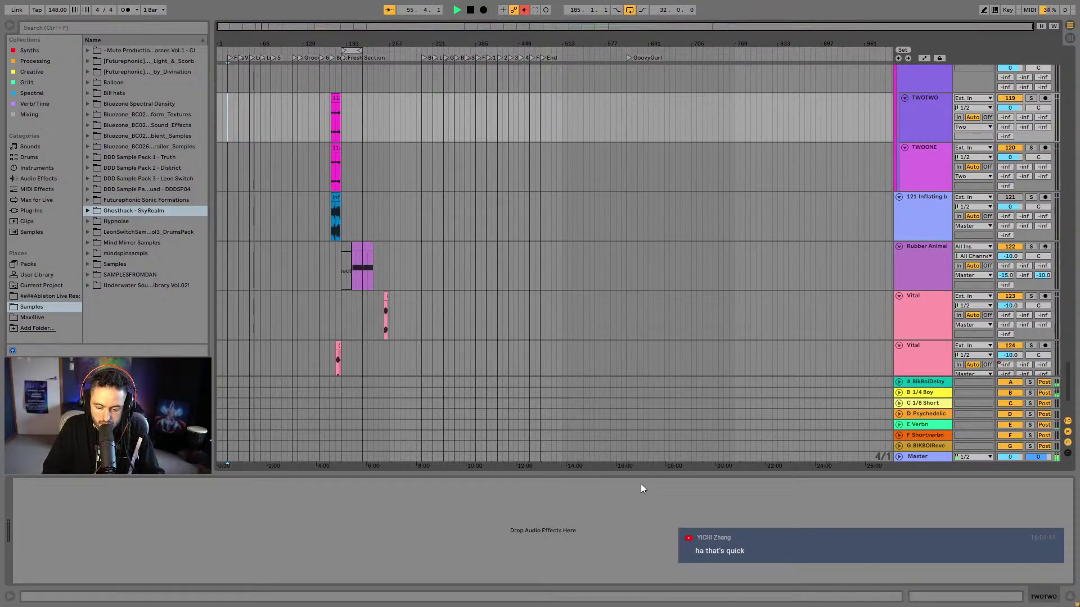
Reactivate the upper Tristan Bubble track's DRIPPIN WET clip at bar 71 in the Lead x 1 section
{"action": "left_click_drag", "start_coordinate": [231, 49], "coordinate": [336, 43]}
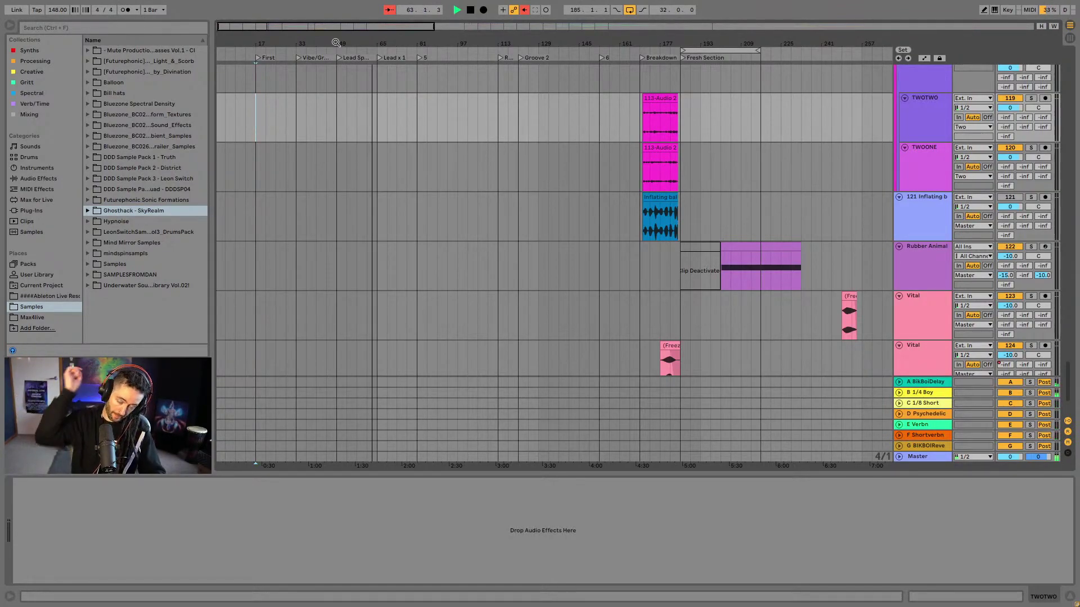
{"action": "left_click_drag", "start_coordinate": [363, 52], "coordinate": [520, 100]}
{"action": "scroll", "coordinate": [565, 109], "scroll_direction": "up", "scroll_amount": 5}
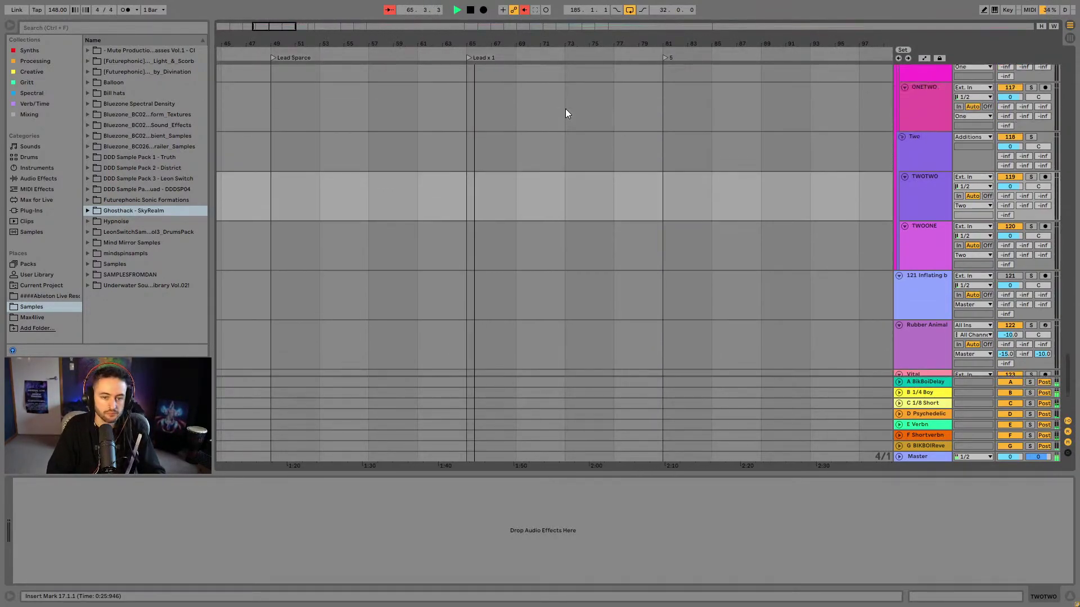
{"action": "scroll", "coordinate": [1061, 286], "scroll_direction": "up", "scroll_amount": 3}
{"action": "scroll", "coordinate": [1061, 286], "scroll_direction": "down", "scroll_amount": 8}
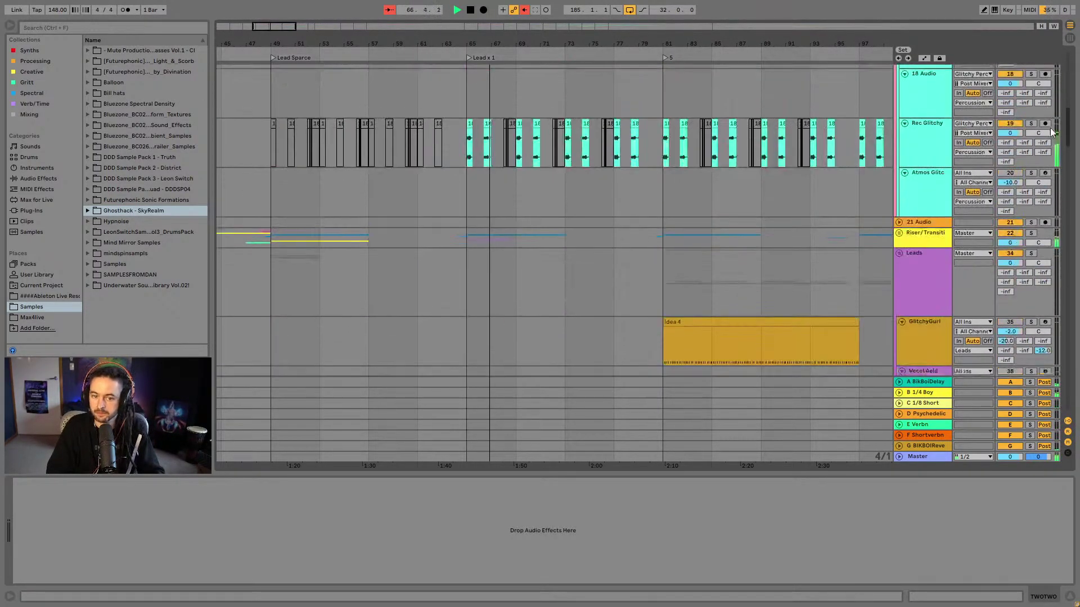
{"action": "scroll", "coordinate": [1067, 328], "scroll_direction": "up", "scroll_amount": 15}
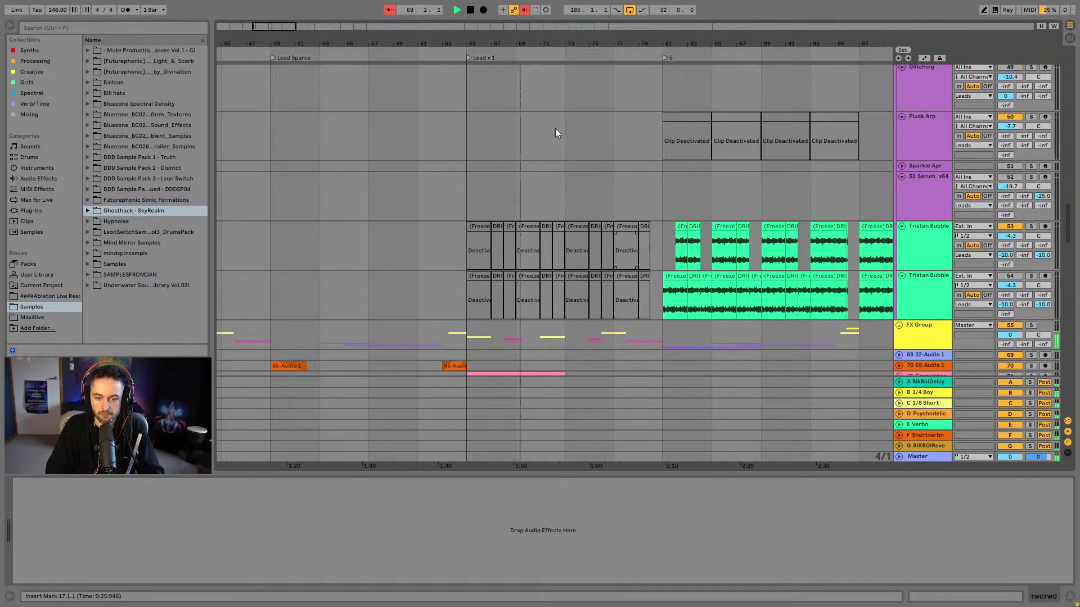
{"action": "key", "text": "plus"}
{"action": "key", "text": "plus"}
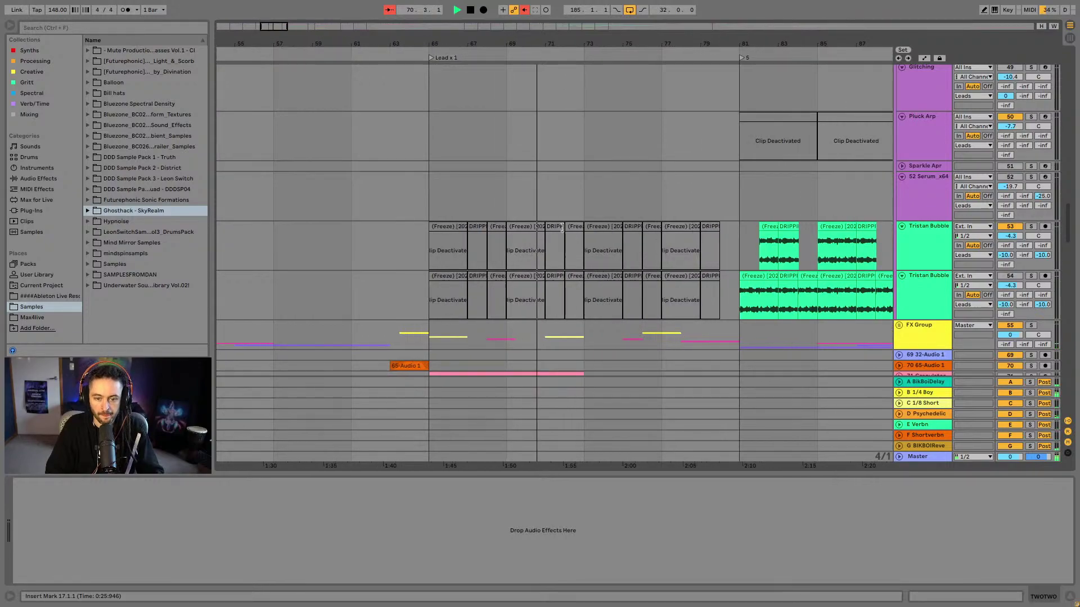
{"action": "left_click", "coordinate": [549, 248]}
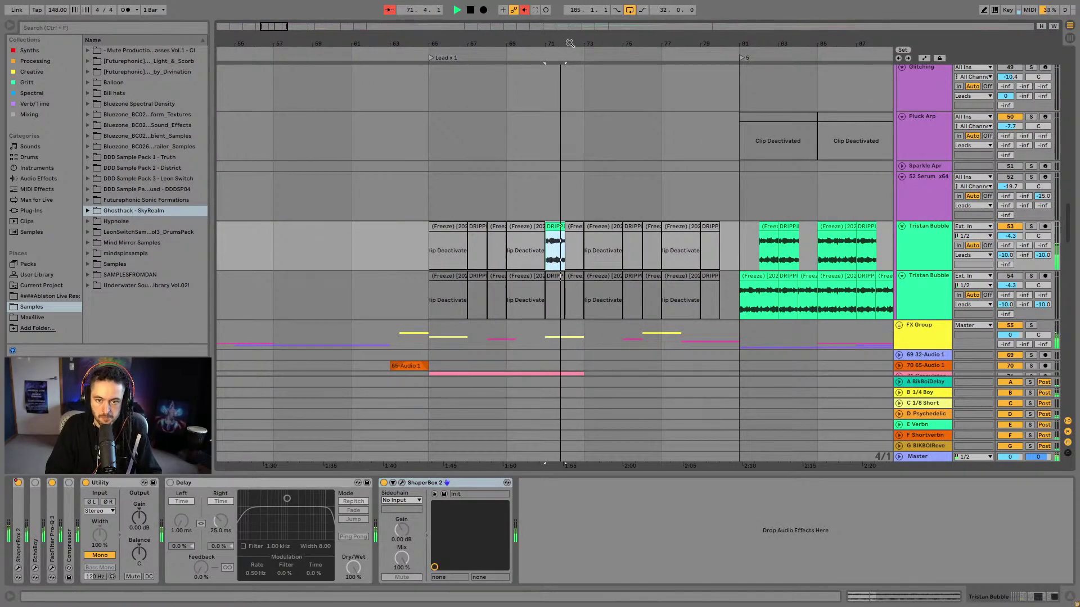
Reactivate the upper Tristan Bubble track's DRIPPIN WET clips at bars 75 and 79
{"action": "key", "text": "plus"}
{"action": "key", "text": "plus"}
{"action": "key", "text": "plus"}
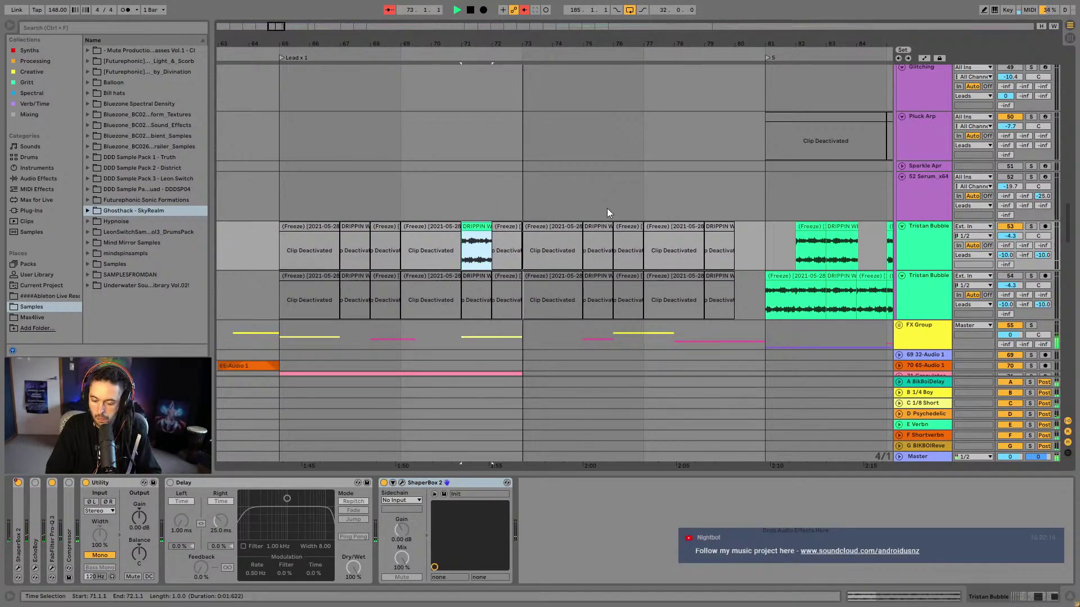
{"action": "left_click", "coordinate": [600, 242]}
{"action": "key", "text": "0"}
{"action": "left_click", "coordinate": [719, 247]}
{"action": "key", "text": "0"}
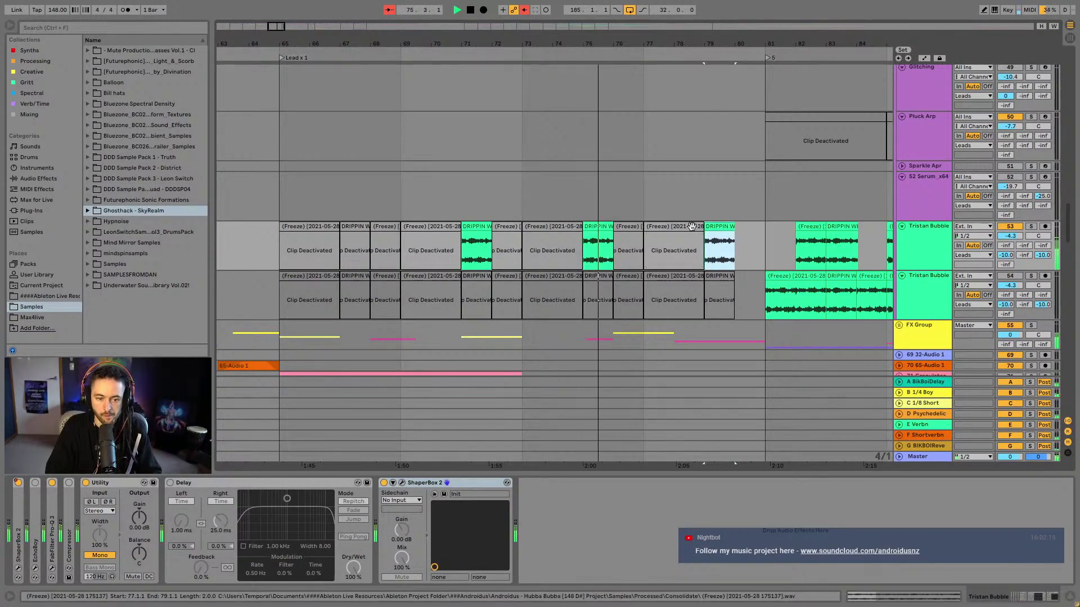
Reactivate the upper Tristan Bubble track's DRIPPIN WET clip at bar 67 and listen on into bar 81
{"action": "left_click", "coordinate": [384, 242]}
{"action": "left_click", "coordinate": [363, 226]}
{"action": "key", "text": "0"}
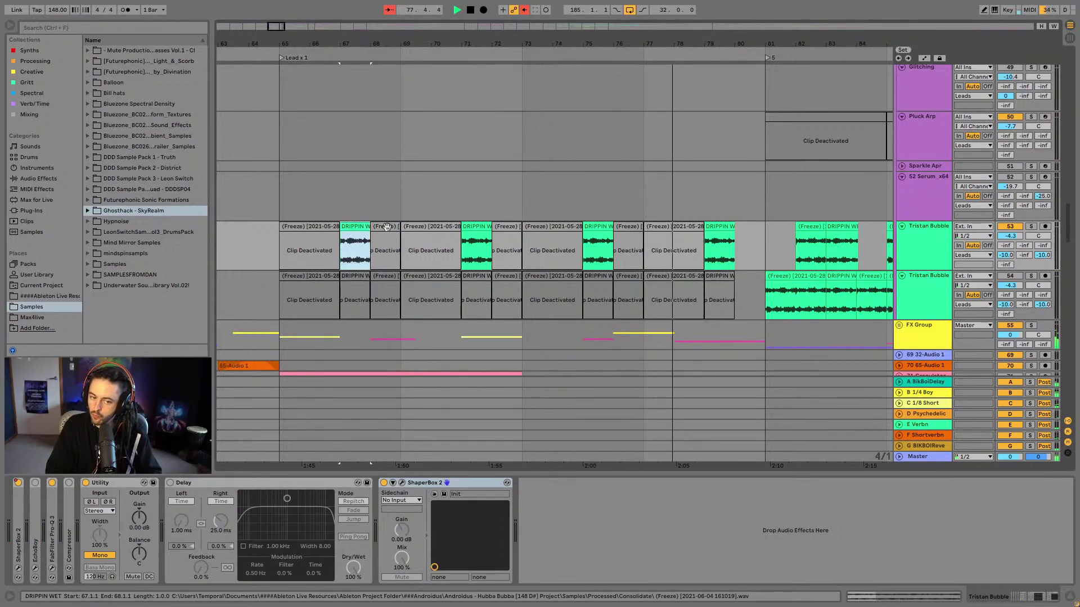
{"action": "left_click_drag", "start_coordinate": [698, 43], "coordinate": [556, 62]}
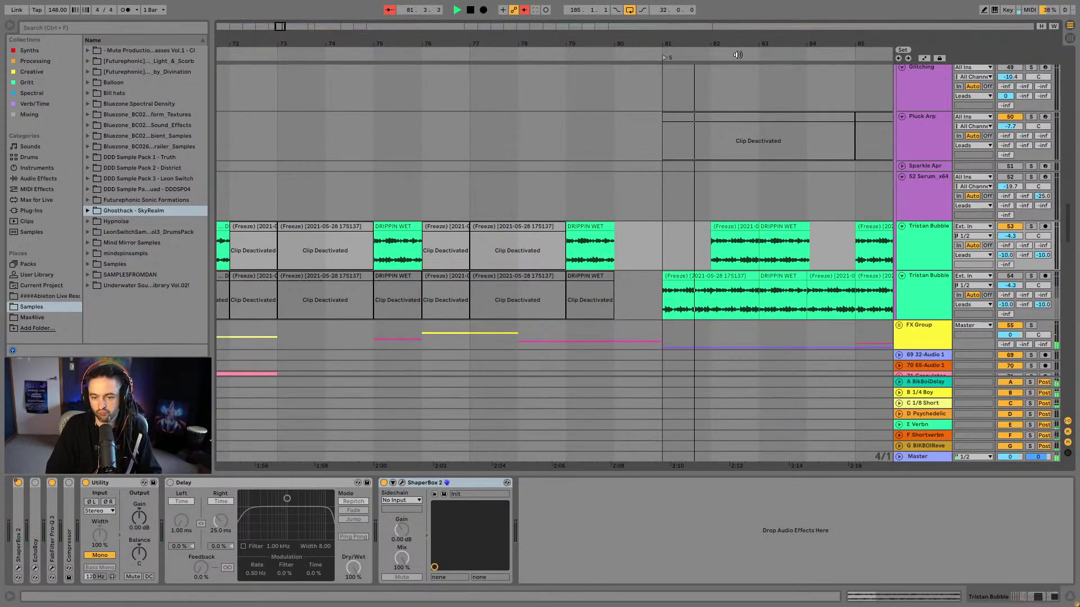
Listen on through section 5 up to bar 88 and stop playback with the whole section in view
{"action": "left_click_drag", "start_coordinate": [741, 50], "coordinate": [541, 45]}
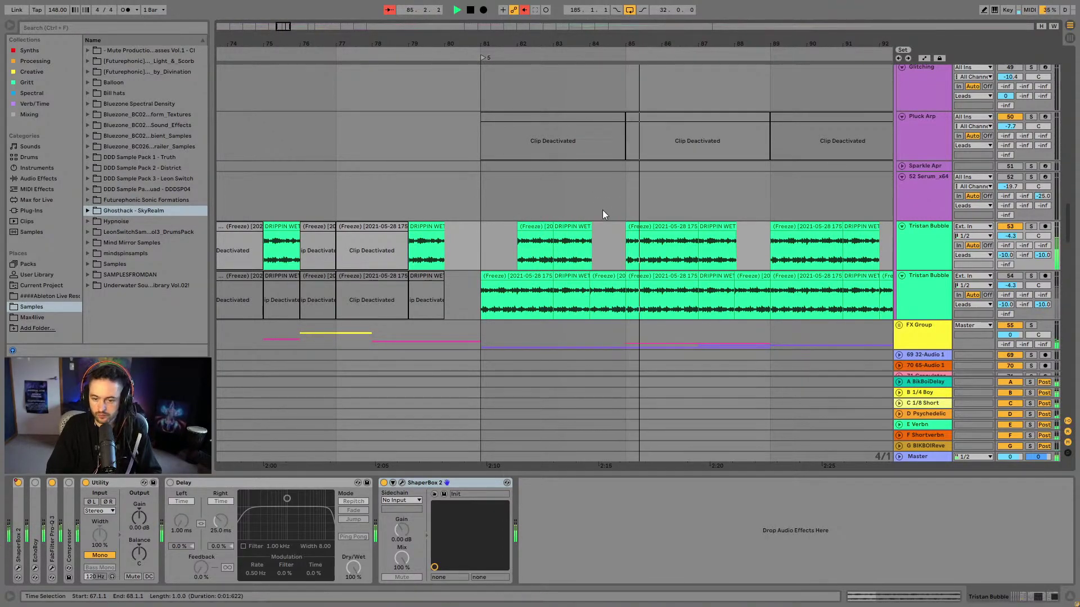
{"action": "left_click", "coordinate": [546, 225]}
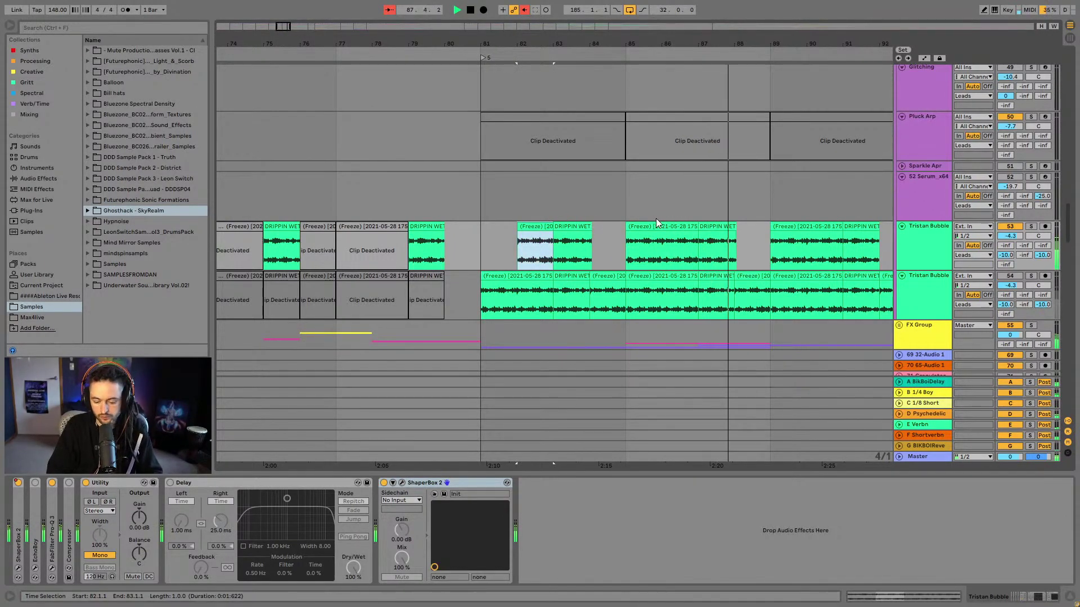
{"action": "key", "text": "minus"}
{"action": "key", "text": "minus"}
{"action": "key", "text": "plus"}
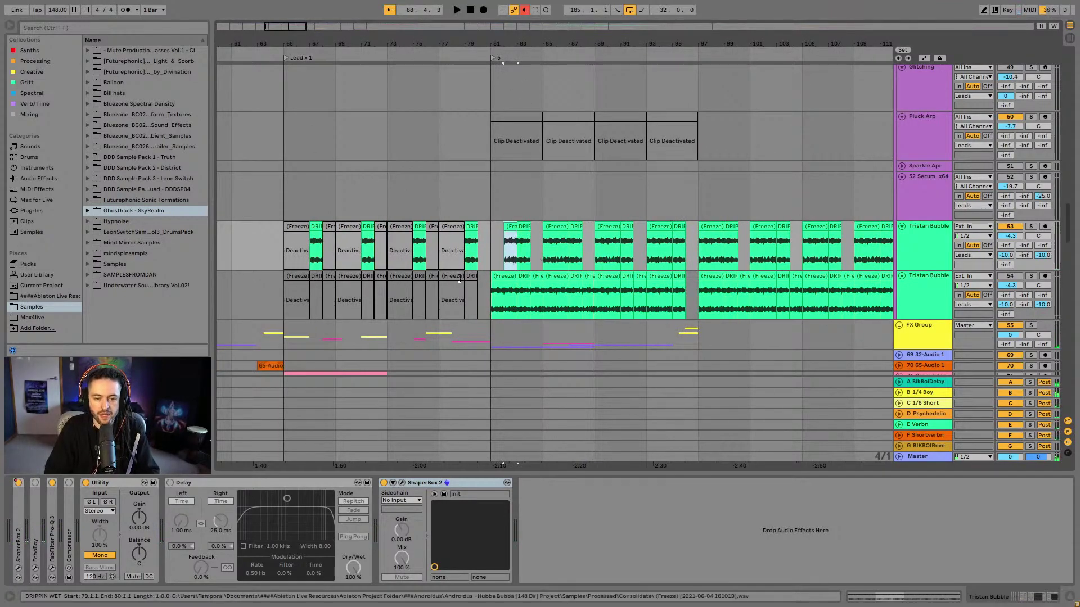
Deactivate the upper Tristan Bubble track's (Freeze) clips at bars 85, 89 and 93
{"action": "left_click", "coordinate": [511, 228]}
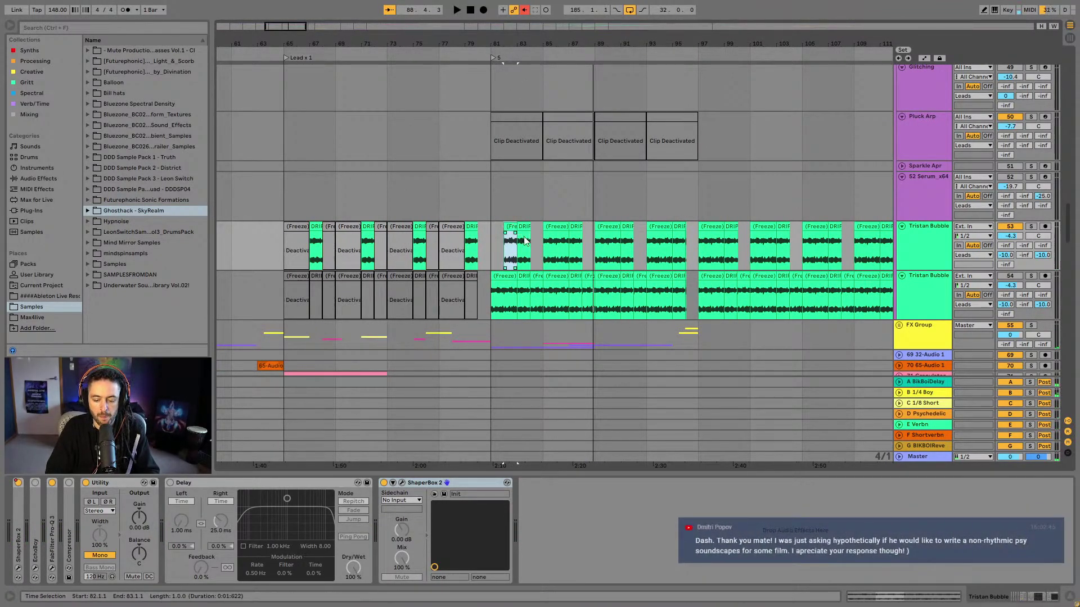
{"action": "left_click", "coordinate": [558, 228]}
{"action": "key", "text": "0"}
{"action": "left_click", "coordinate": [607, 228]}
{"action": "key", "text": "0"}
{"action": "left_click", "coordinate": [659, 228]}
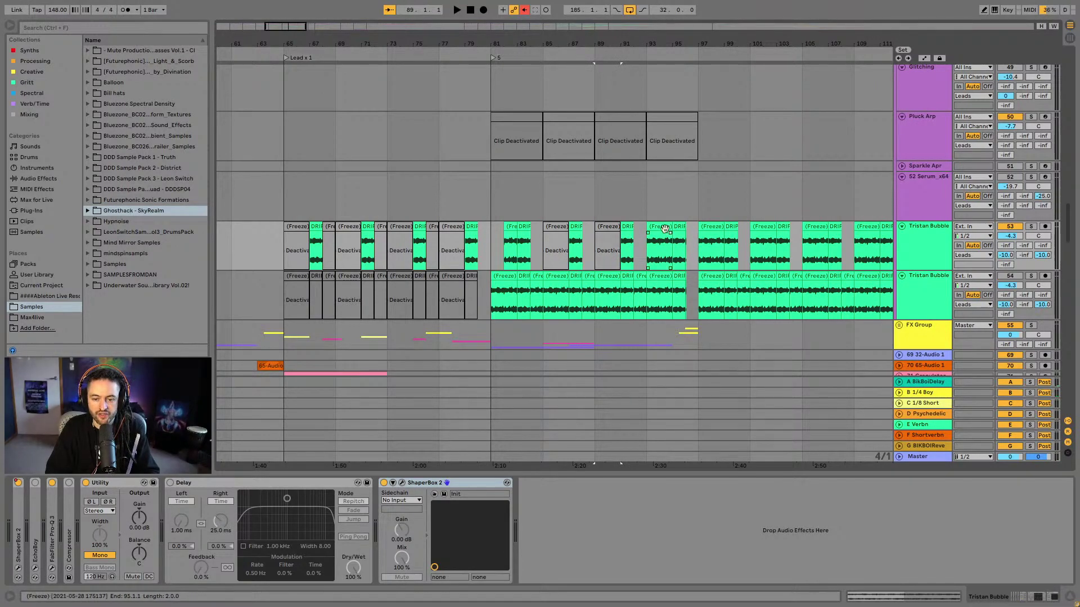
{"action": "key", "text": "0"}
Deactivate the upper Tristan Bubble track's (Freeze) clips at bars 97, 101, 105 and 109
{"action": "left_click", "coordinate": [711, 228]}
{"action": "key", "text": "0"}
{"action": "left_click", "coordinate": [762, 229]}
{"action": "key", "text": "0"}
{"action": "left_click", "coordinate": [814, 228]}
{"action": "key", "text": "0"}
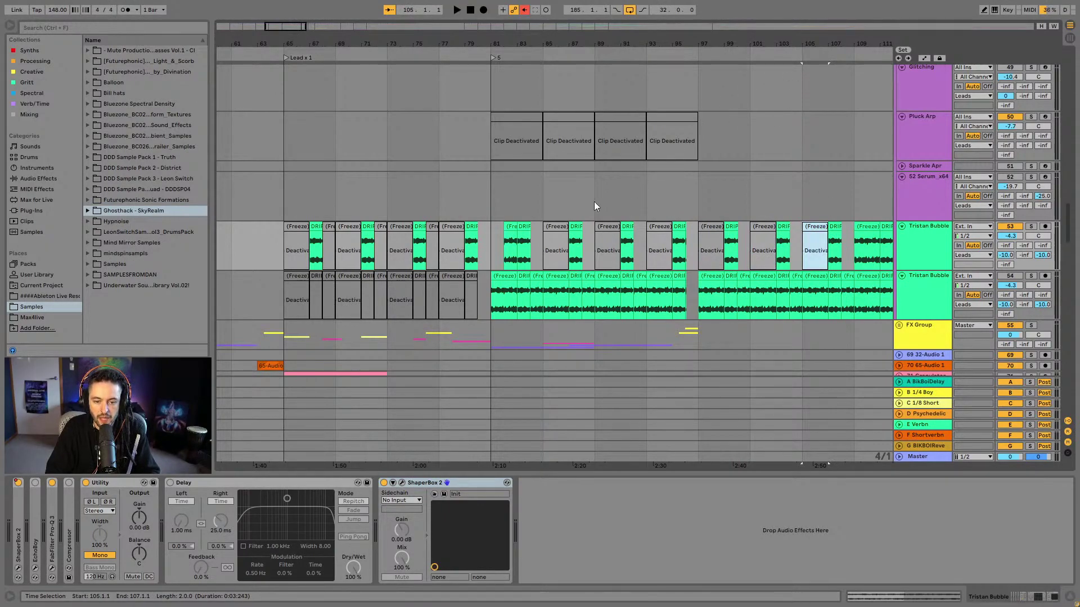
{"action": "left_click_drag", "start_coordinate": [673, 46], "coordinate": [544, 47]}
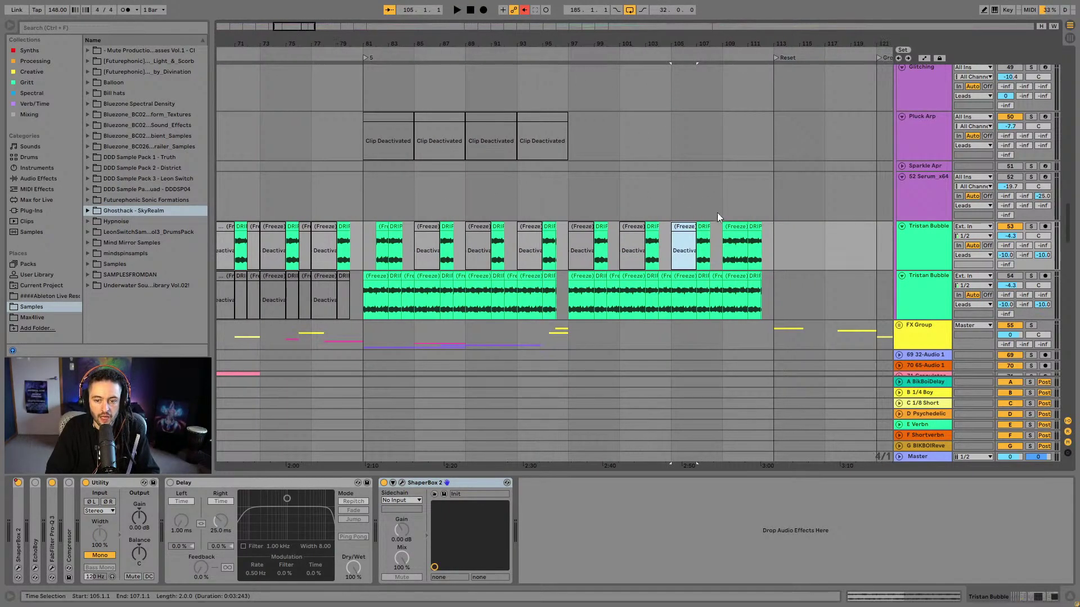
{"action": "left_click", "coordinate": [735, 227]}
{"action": "key", "text": "0"}
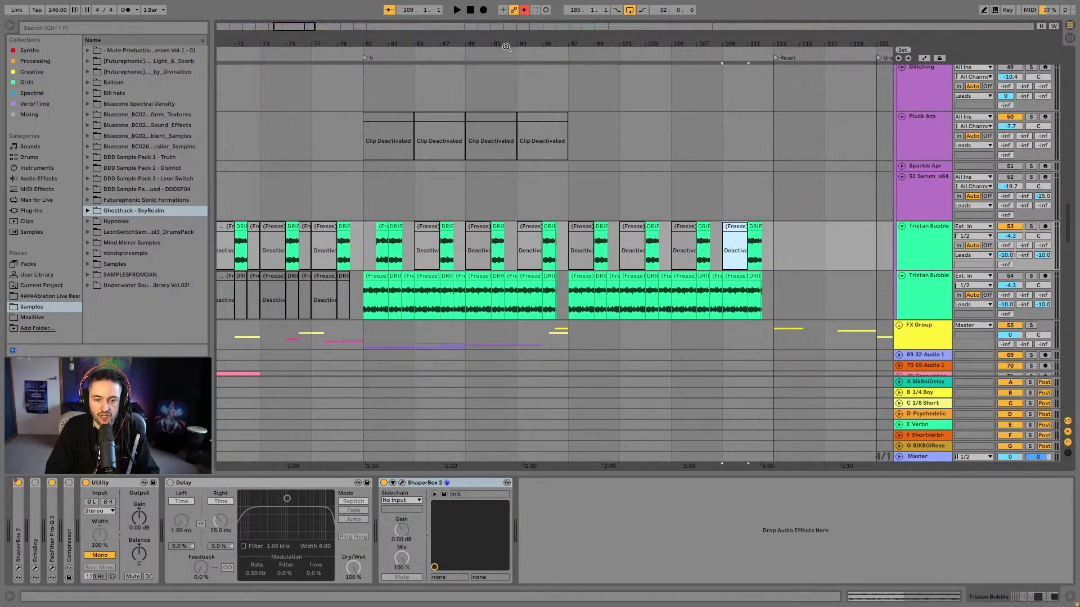
Delete the upper Tristan Bubble track's (Freeze) clips from bar 65 to 111 and the lower track's deactivated clips in Lead x 1
{"action": "left_click_drag", "start_coordinate": [461, 45], "coordinate": [573, 43]}
{"action": "left_click", "coordinate": [493, 225]}
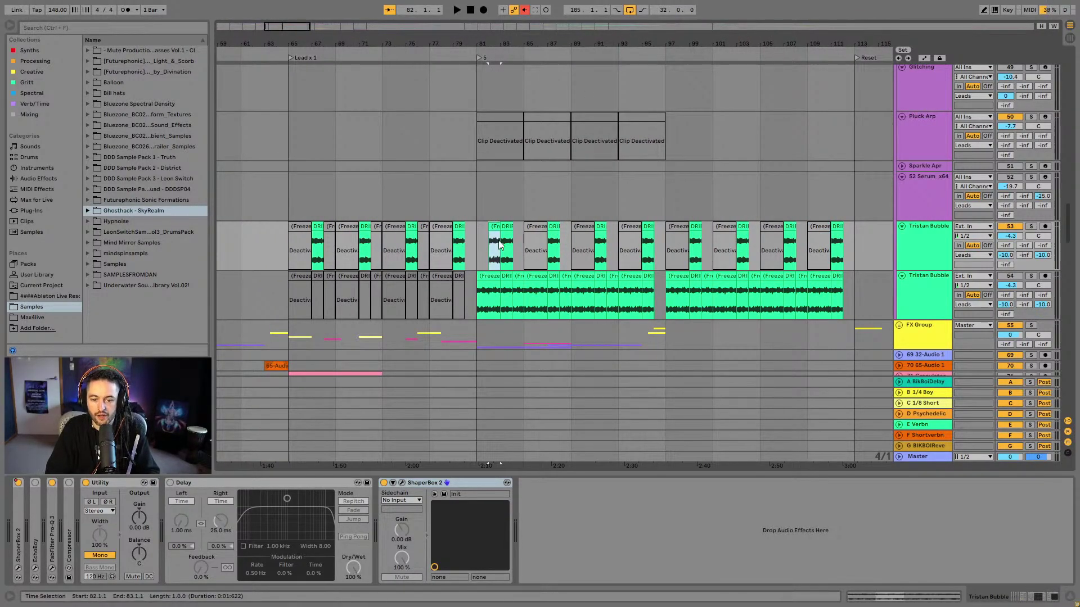
{"action": "left_click", "coordinate": [295, 248]}
{"action": "left_click_drag", "start_coordinate": [295, 248], "coordinate": [812, 265]}
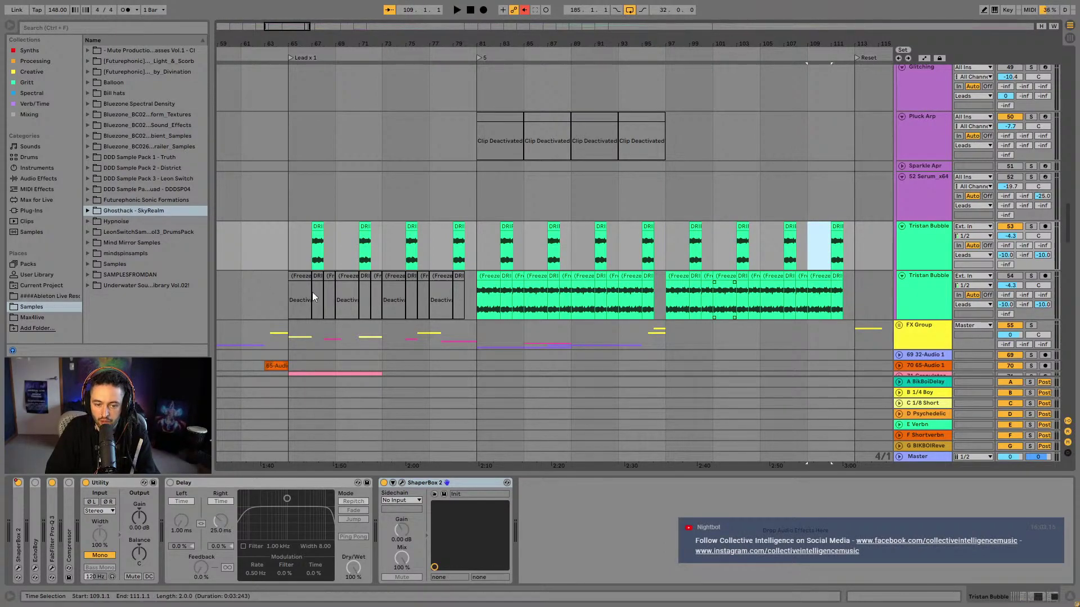
{"action": "left_click_drag", "start_coordinate": [311, 301], "coordinate": [817, 291]}
{"action": "key", "text": "Delete"}
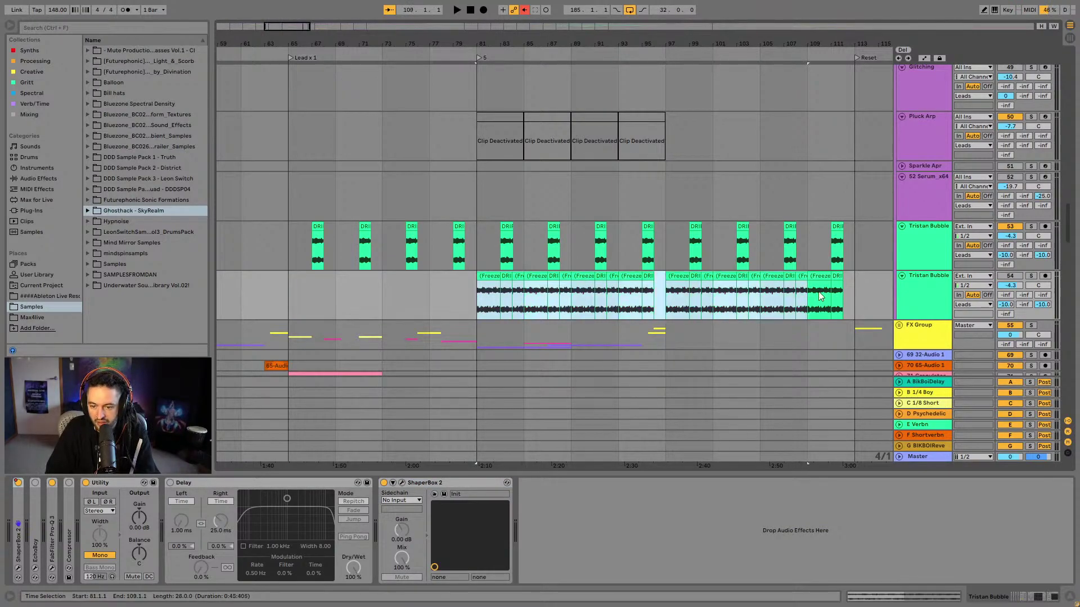
Play the arrangement from bar 65 to hear the remaining DRIPPIN WET clips through Lead x 1
{"action": "left_click_drag", "start_coordinate": [655, 44], "coordinate": [317, 85]}
{"action": "left_click", "coordinate": [281, 239]}
{"action": "key", "text": "space"}
{"action": "left_click_drag", "start_coordinate": [275, 57], "coordinate": [355, 112]}
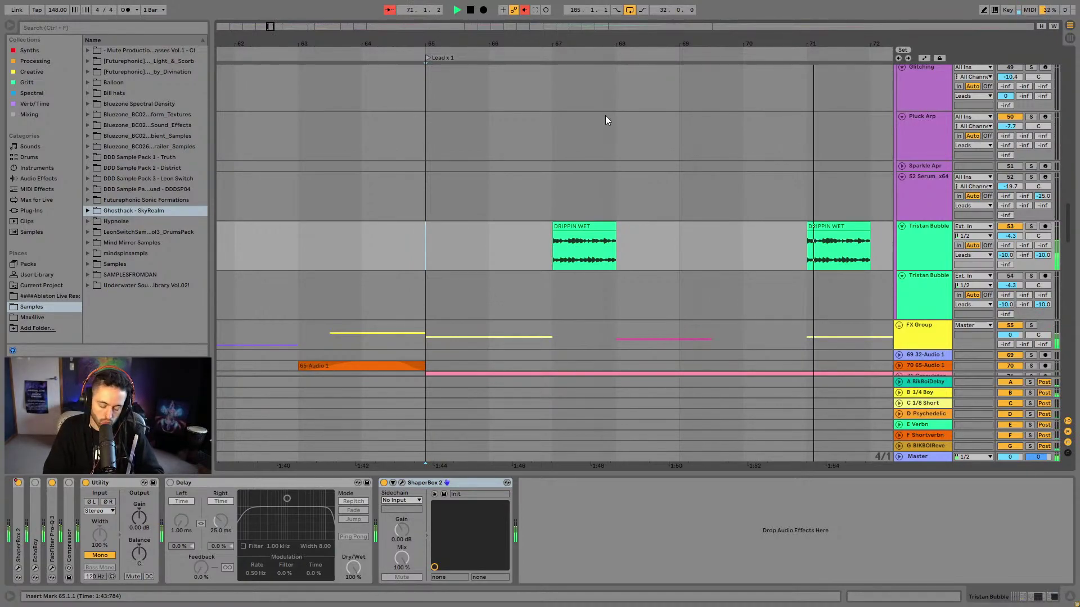
{"action": "scroll", "coordinate": [319, 244], "scroll_direction": "right", "scroll_amount": 3}
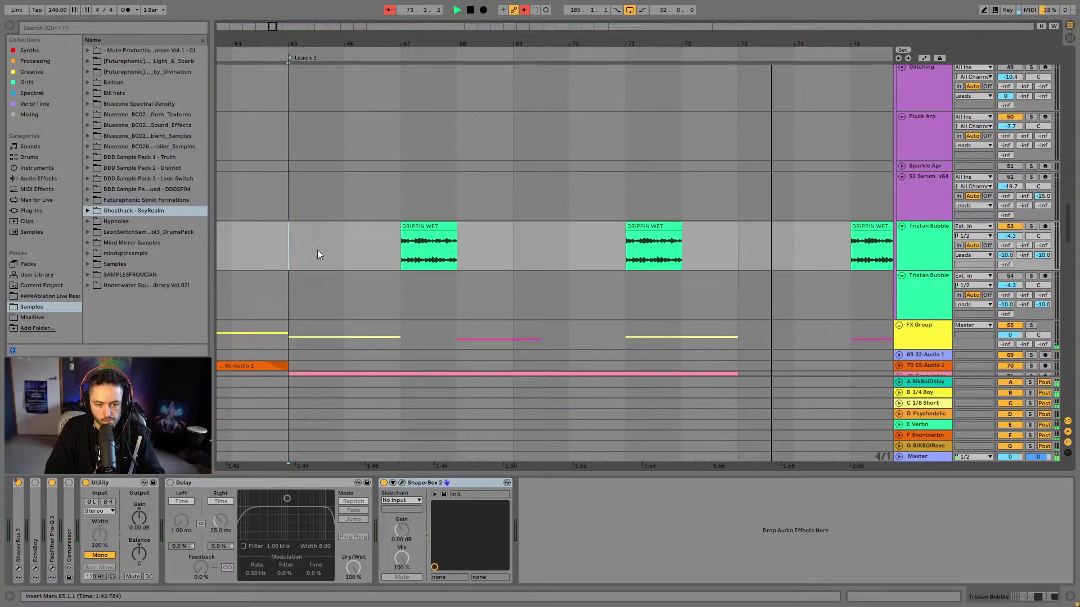
{"action": "left_click", "coordinate": [408, 226]}
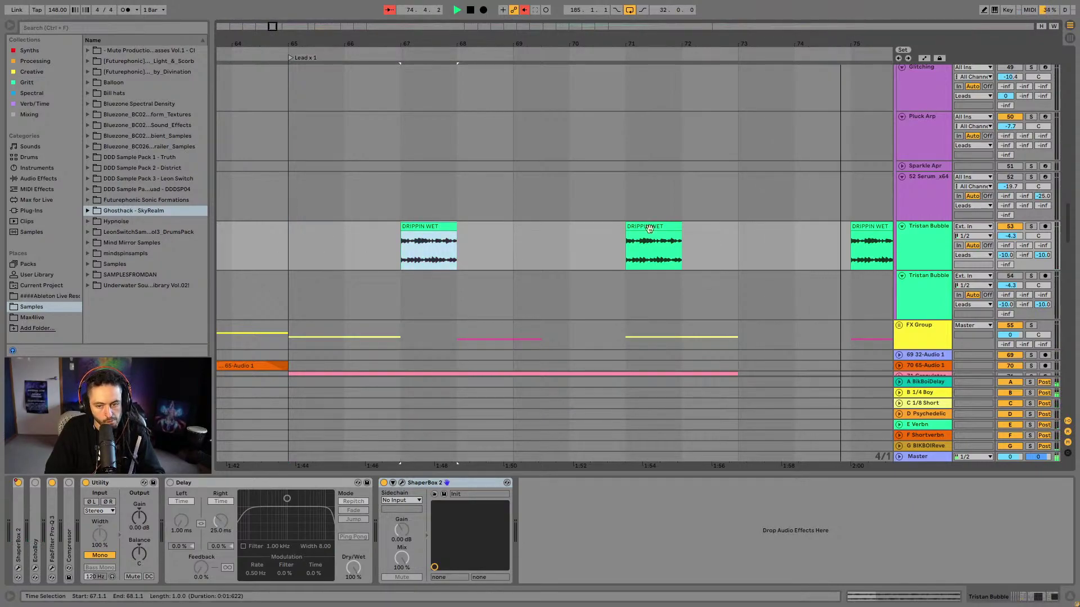
{"action": "left_click_drag", "start_coordinate": [868, 33], "coordinate": [451, 5]}
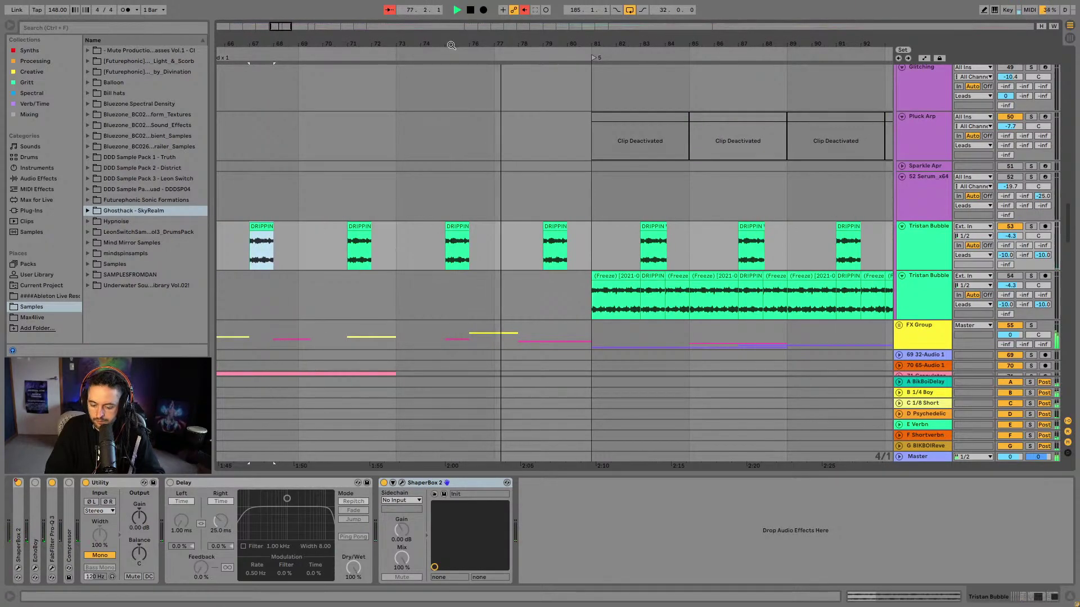
Solo the lower Tristan Bubble track, listen to its clips in section 5, and release the solo
{"action": "left_click", "coordinate": [605, 280]}
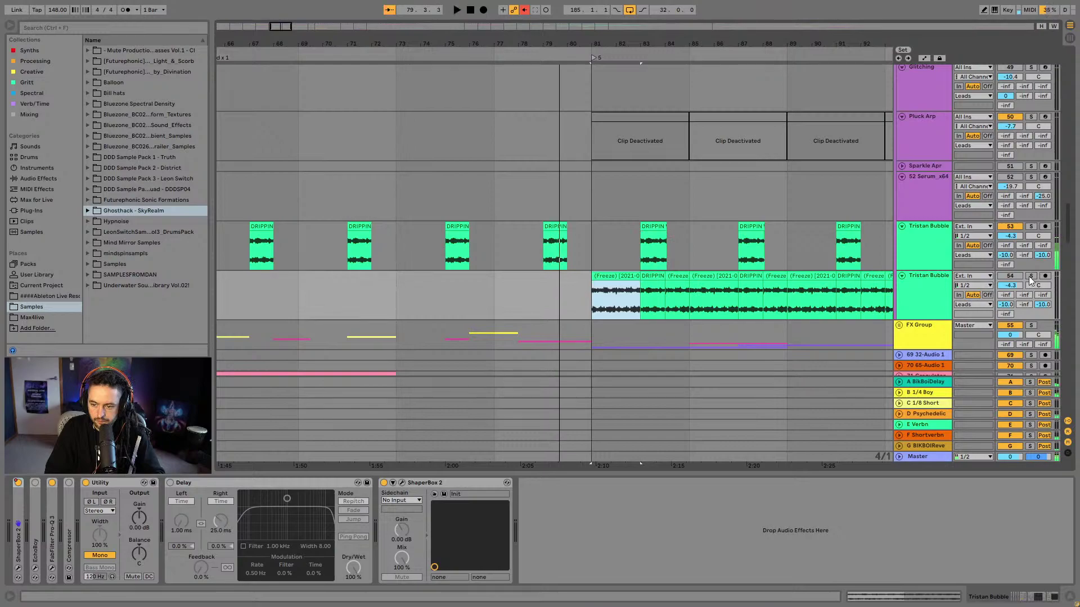
{"action": "key", "text": "space"}
{"action": "key", "text": "Right"}
{"action": "key", "text": "space"}
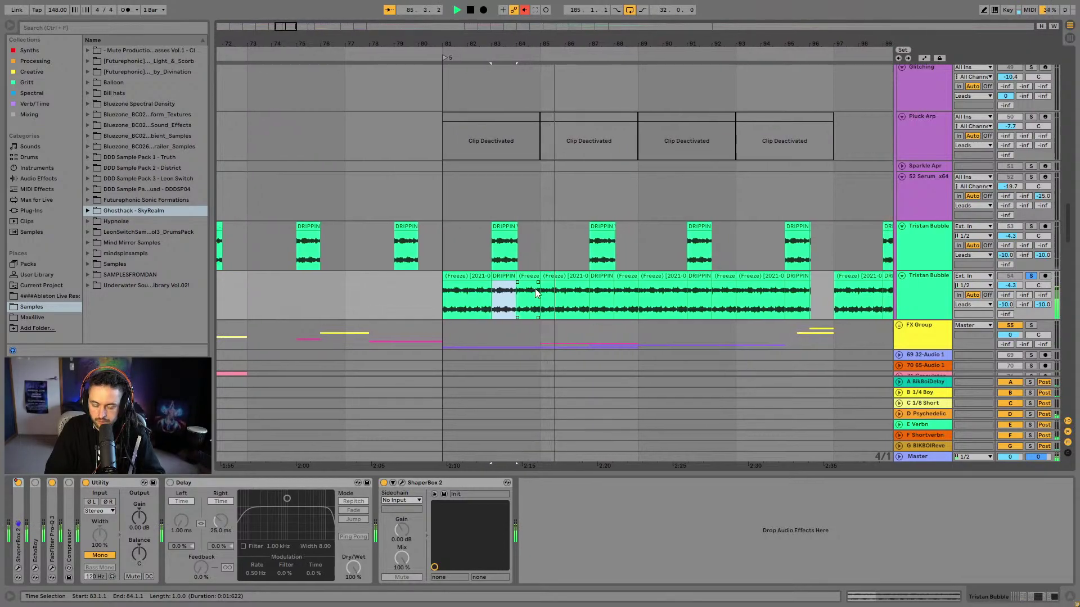
{"action": "key", "text": "space"}
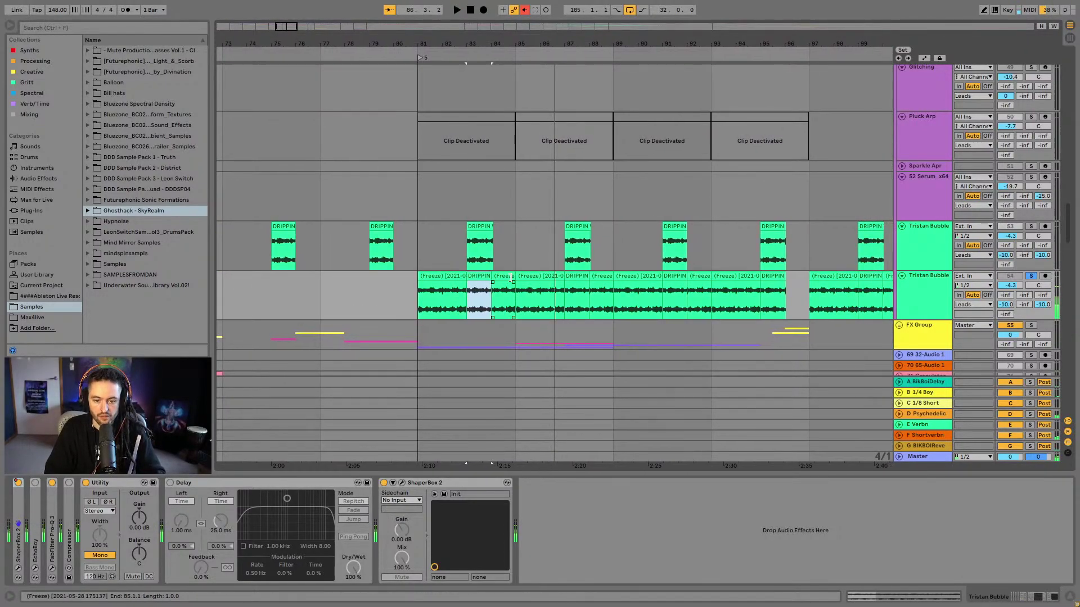
{"action": "key", "text": "Right"}
{"action": "left_click", "coordinate": [1031, 275]}
Solo the Rec Glitchy percussion track and play it from bar 81
{"action": "key", "text": "minus"}
{"action": "key", "text": "minus"}
{"action": "key", "text": "minus"}
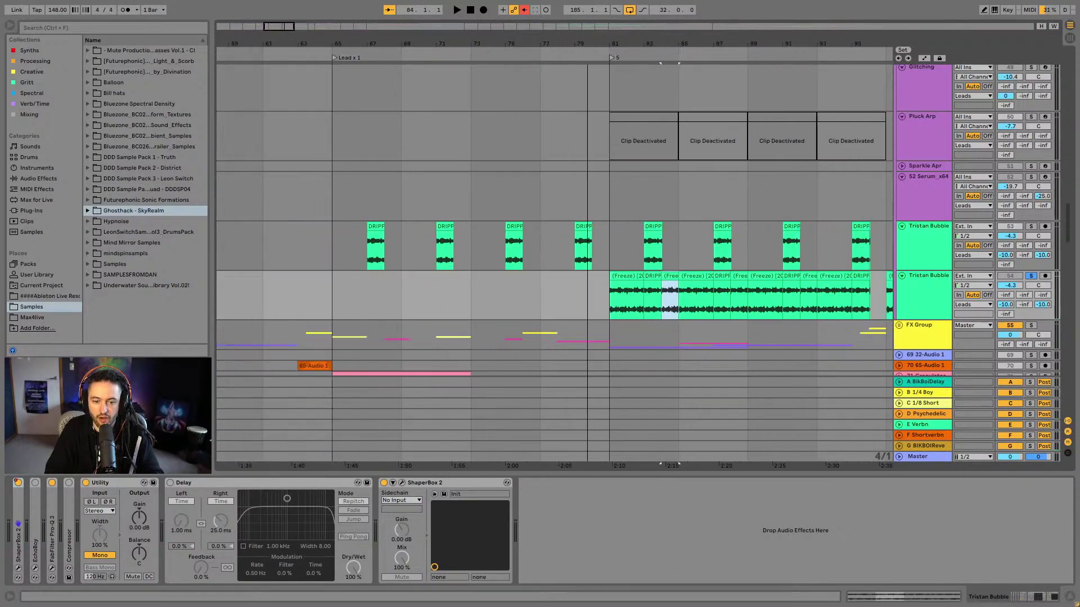
{"action": "scroll", "coordinate": [675, 263], "scroll_direction": "down", "scroll_amount": 3}
{"action": "scroll", "coordinate": [677, 262], "scroll_direction": "up", "scroll_amount": 3}
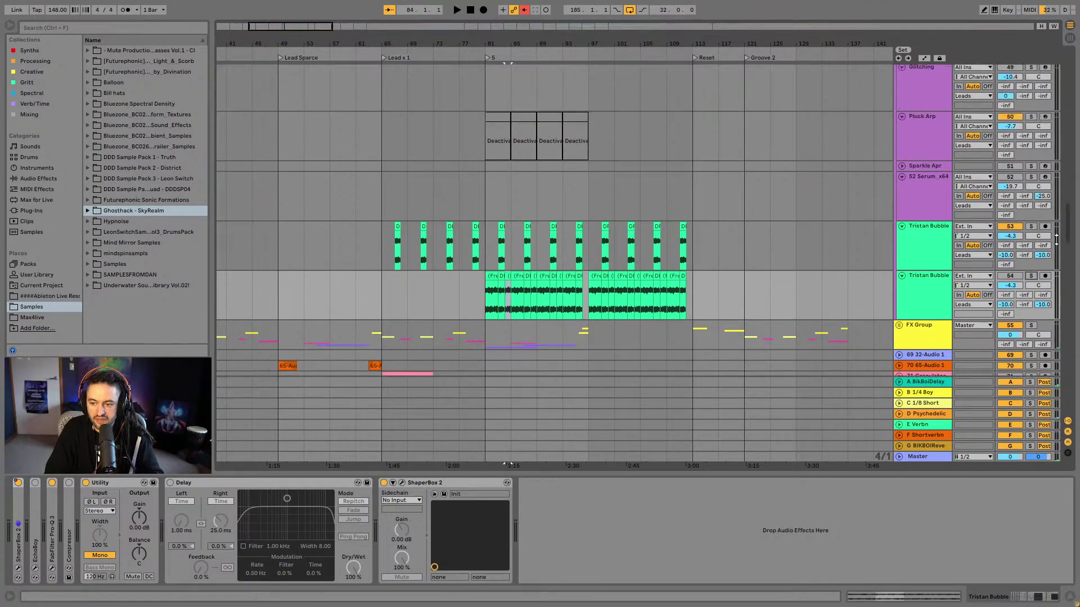
{"action": "left_click_drag", "start_coordinate": [1072, 210], "coordinate": [1076, 100]}
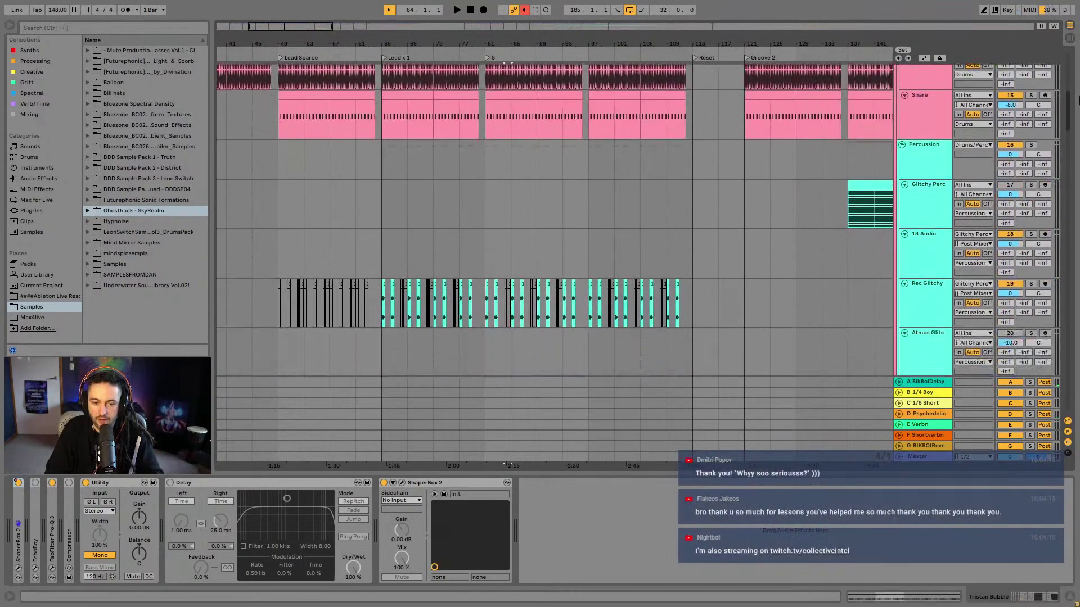
{"action": "left_click", "coordinate": [485, 245]}
{"action": "scroll", "coordinate": [501, 256], "scroll_direction": "up", "scroll_amount": 2}
{"action": "scroll", "coordinate": [541, 253], "scroll_direction": "down", "scroll_amount": 4}
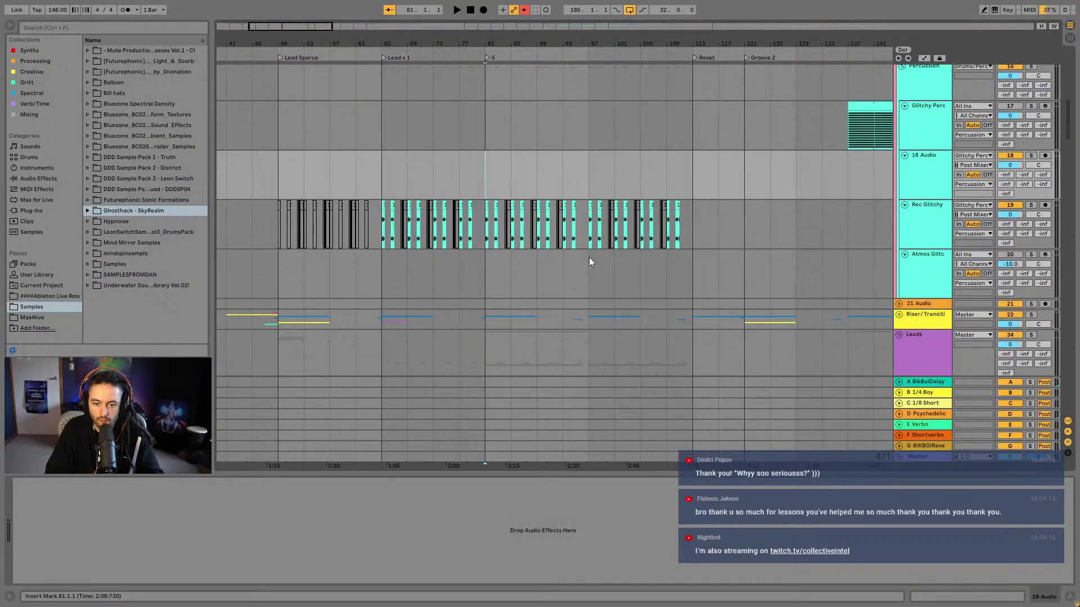
{"action": "left_click", "coordinate": [1031, 205]}
{"action": "key", "text": "space"}
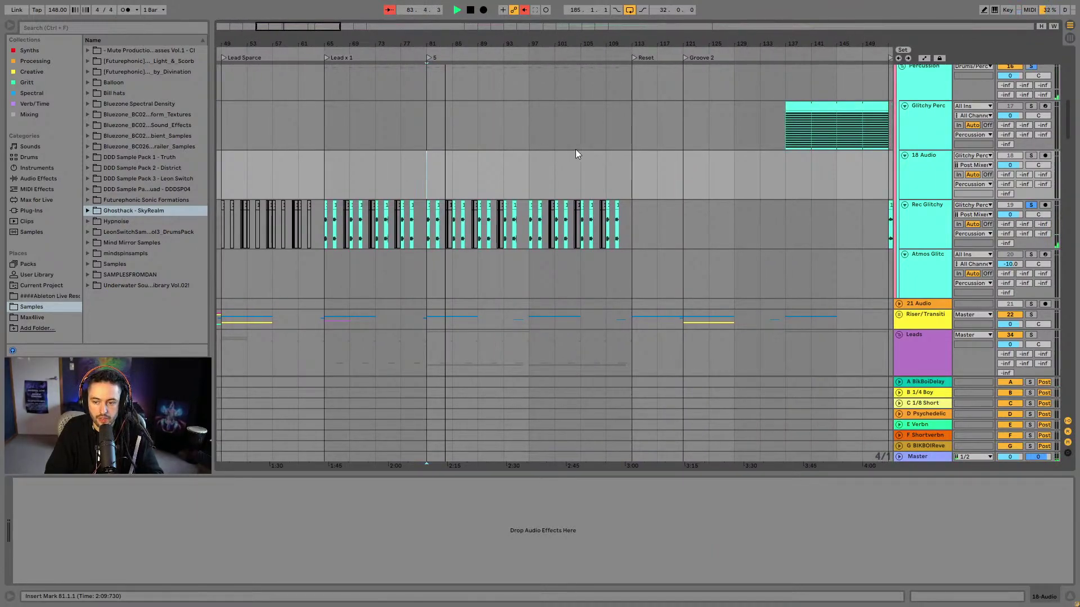
Listen to the soloed Rec Glitchy clips from bar 153 in section 6
{"action": "scroll", "coordinate": [604, 157], "scroll_direction": "up", "scroll_amount": 2}
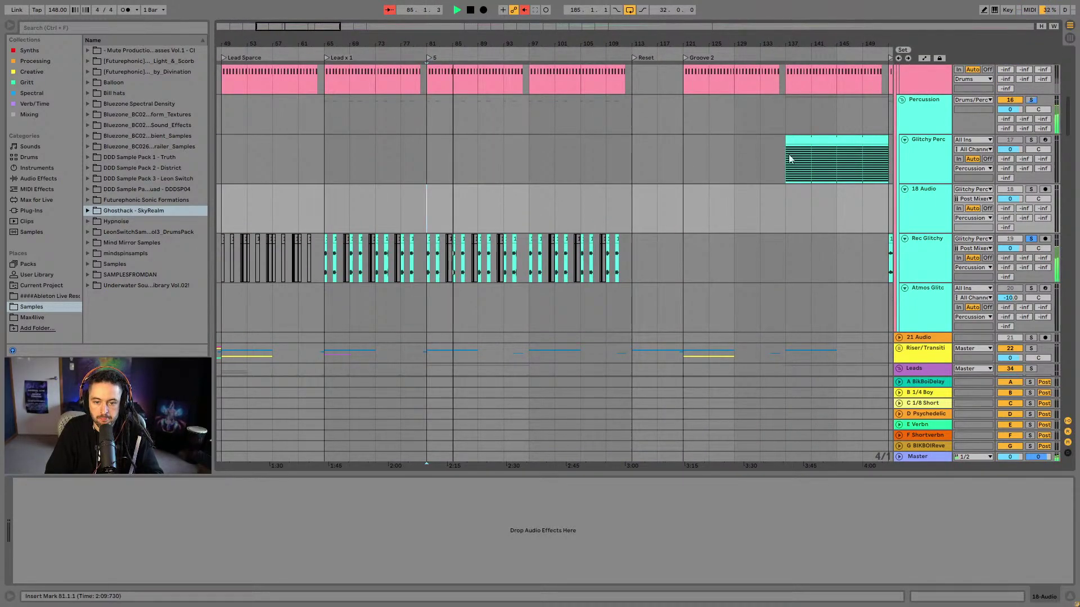
{"action": "scroll", "coordinate": [800, 152], "scroll_direction": "down", "scroll_amount": 4}
{"action": "scroll", "coordinate": [614, 169], "scroll_direction": "right", "scroll_amount": 5}
{"action": "left_click", "coordinate": [650, 189]}
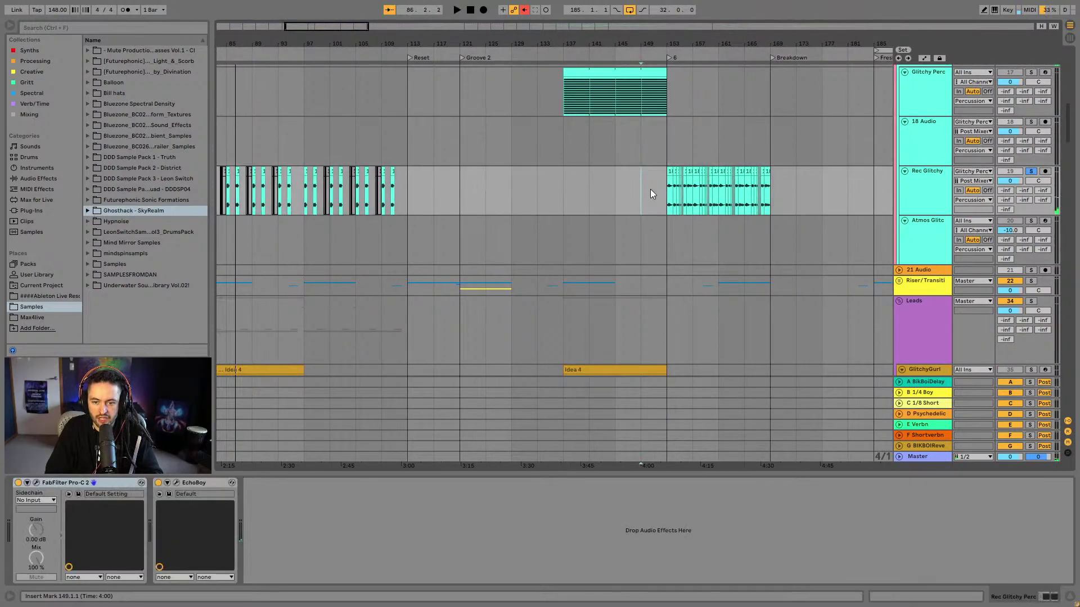
{"action": "scroll", "coordinate": [570, 90], "scroll_direction": "up", "scroll_amount": 5}
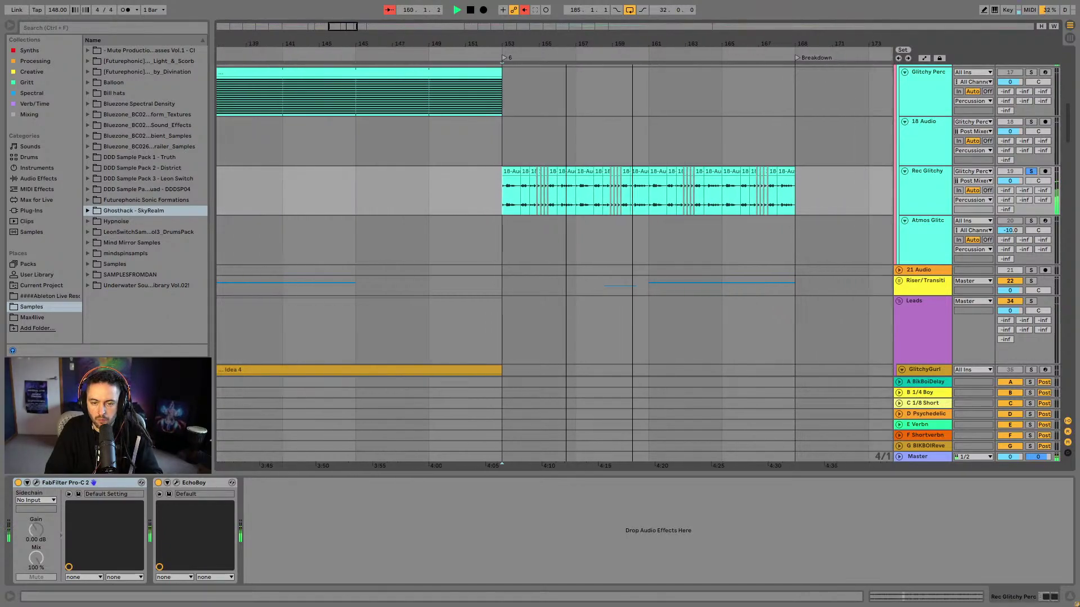
Add the Kick/Bass and Drums/Perc groups to the solo and play section 6 from bar 153
{"action": "scroll", "coordinate": [484, 133], "scroll_direction": "up", "scroll_amount": 10}
{"action": "scroll", "coordinate": [977, 92], "scroll_direction": "up", "scroll_amount": 8}
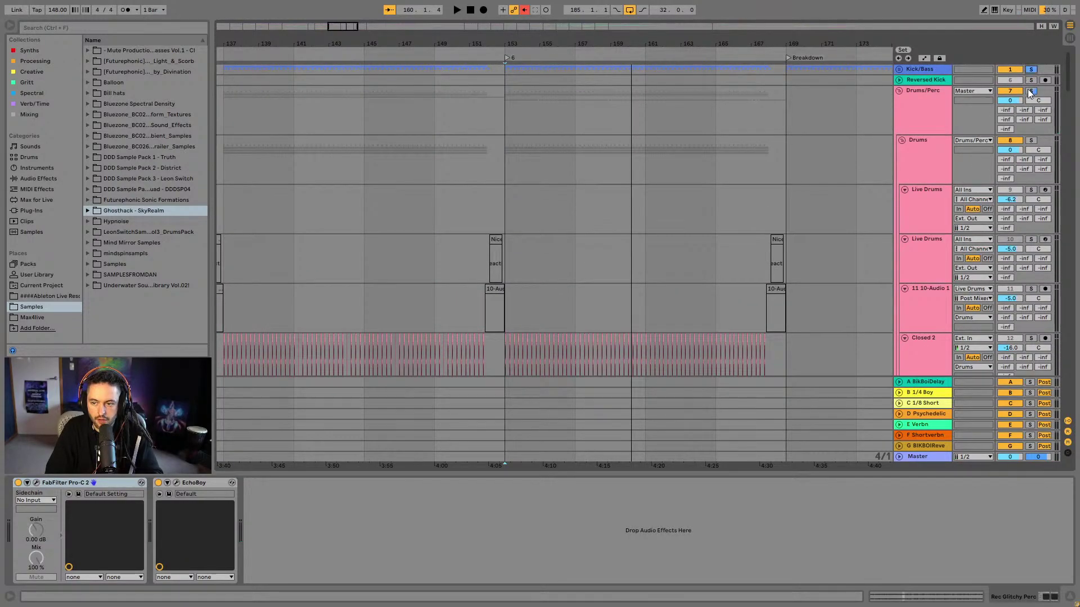
{"action": "left_click", "coordinate": [518, 191]}
{"action": "key", "text": "space"}
{"action": "scroll", "coordinate": [521, 181], "scroll_direction": "down", "scroll_amount": 8}
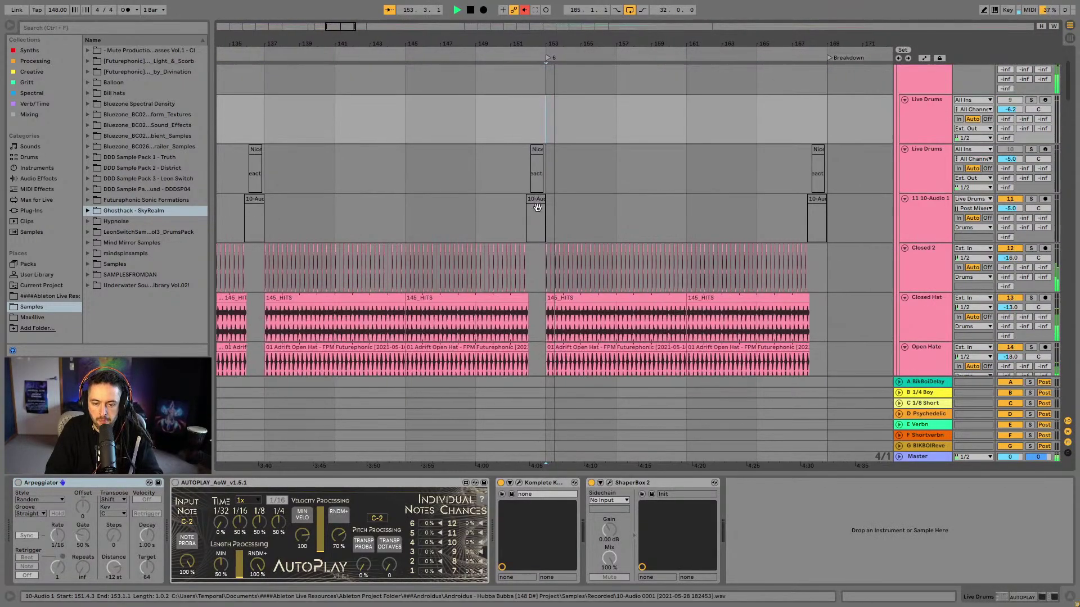
{"action": "scroll", "coordinate": [541, 210], "scroll_direction": "down", "scroll_amount": 6}
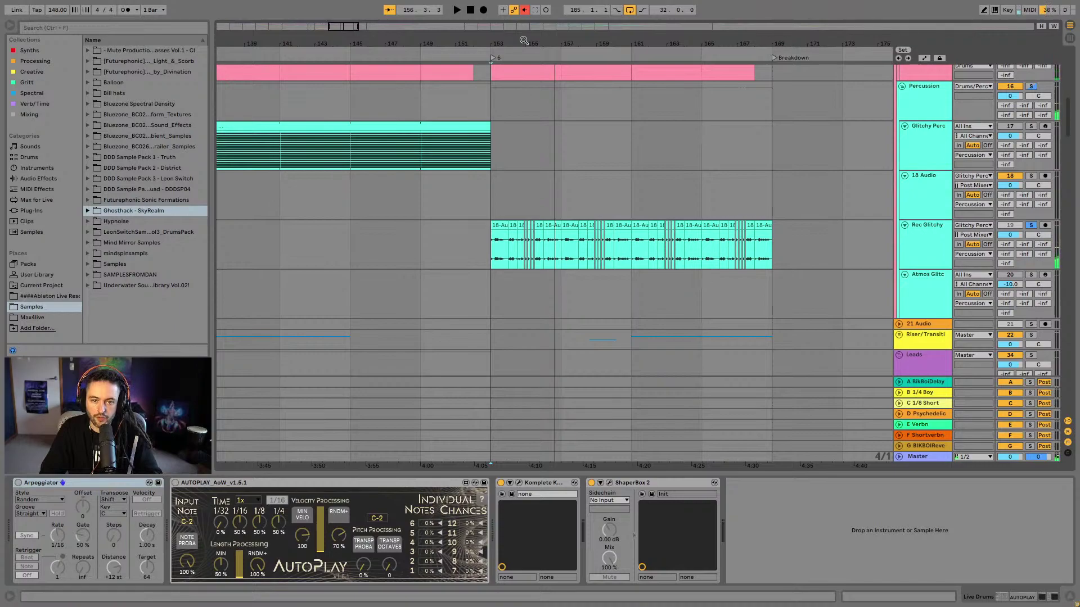
Audition the individual Rec Glitchy slices around bars 154 and 155 at close zoom
{"action": "left_click_drag", "start_coordinate": [523, 40], "coordinate": [571, 227]}
{"action": "left_click", "coordinate": [531, 226]}
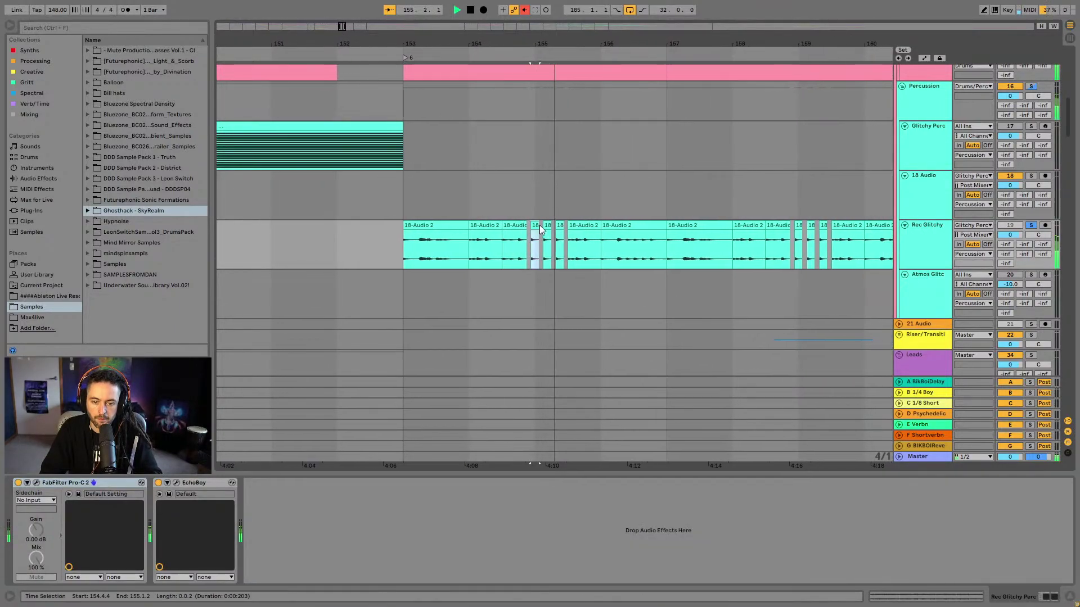
{"action": "left_click", "coordinate": [506, 225]}
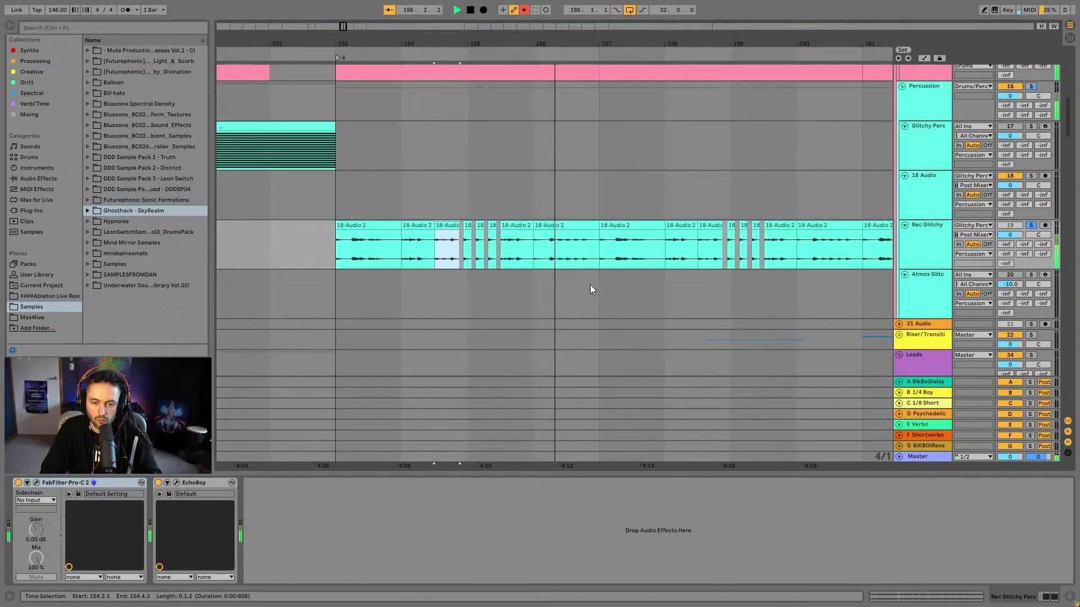
{"action": "left_click", "coordinate": [380, 247]}
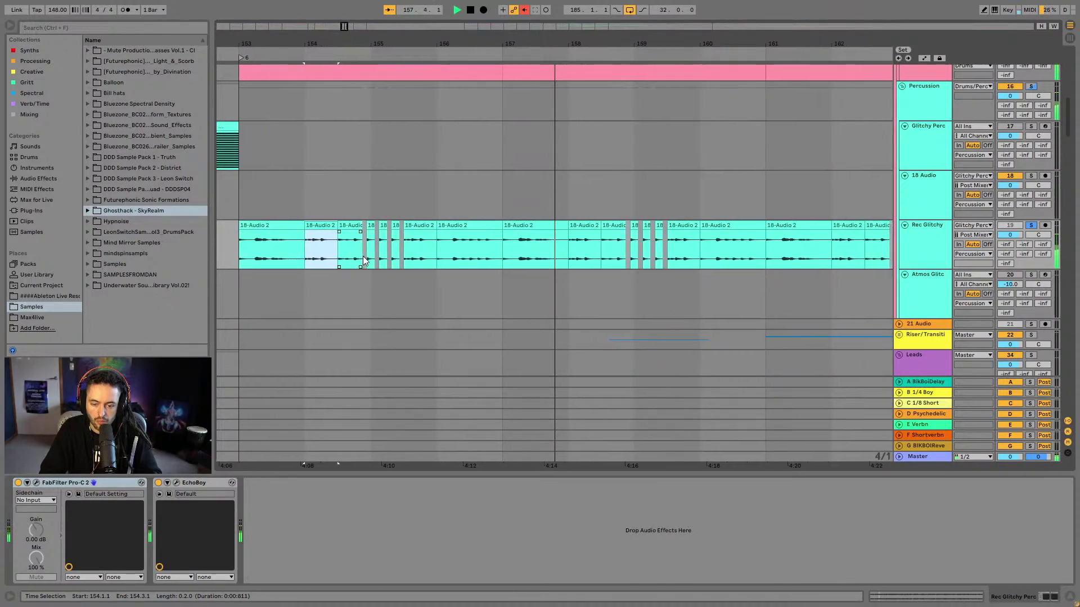
{"action": "key", "text": "space"}
{"action": "key", "text": "space"}
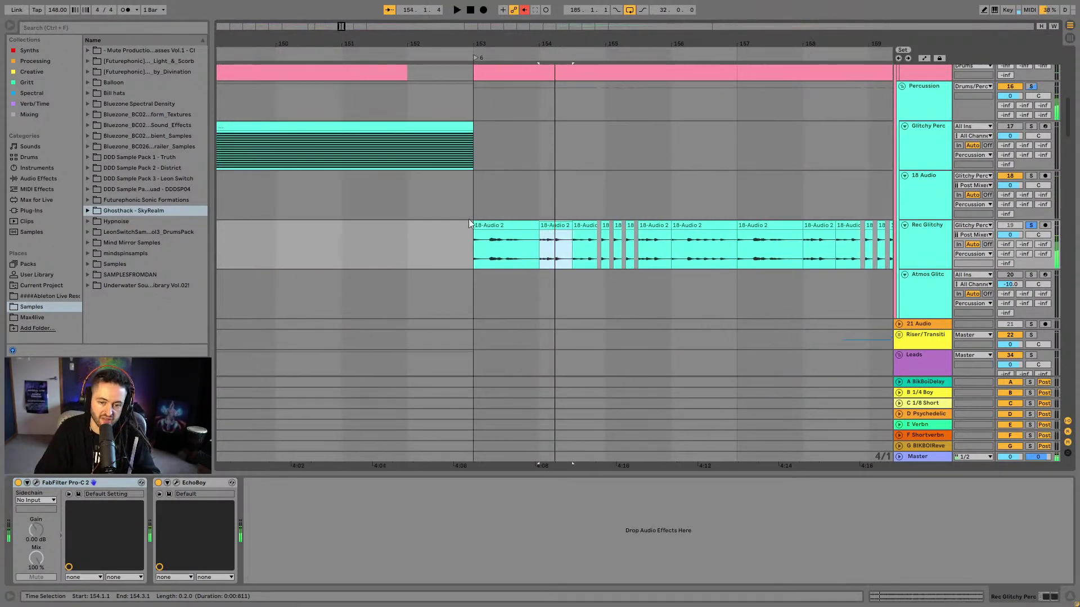
Move all of section 6's Rec Glitchy clips to the start of the Breakdown at bar 169
{"action": "left_click_drag", "start_coordinate": [559, 35], "coordinate": [399, 44]}
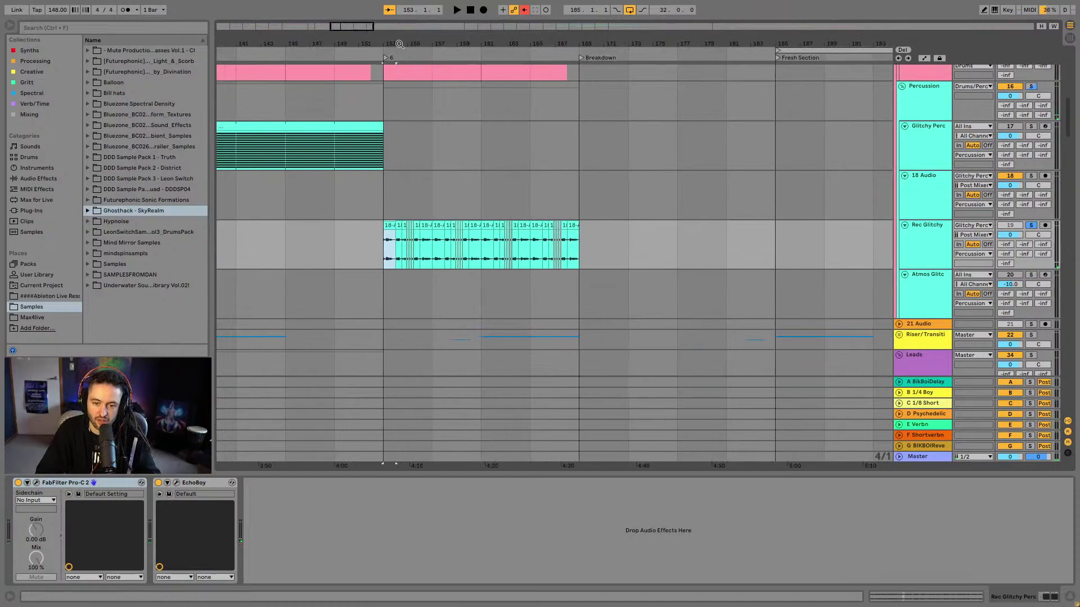
{"action": "left_click", "coordinate": [578, 239], "text": "shift"}
{"action": "left_click_drag", "start_coordinate": [388, 226], "coordinate": [578, 269]}
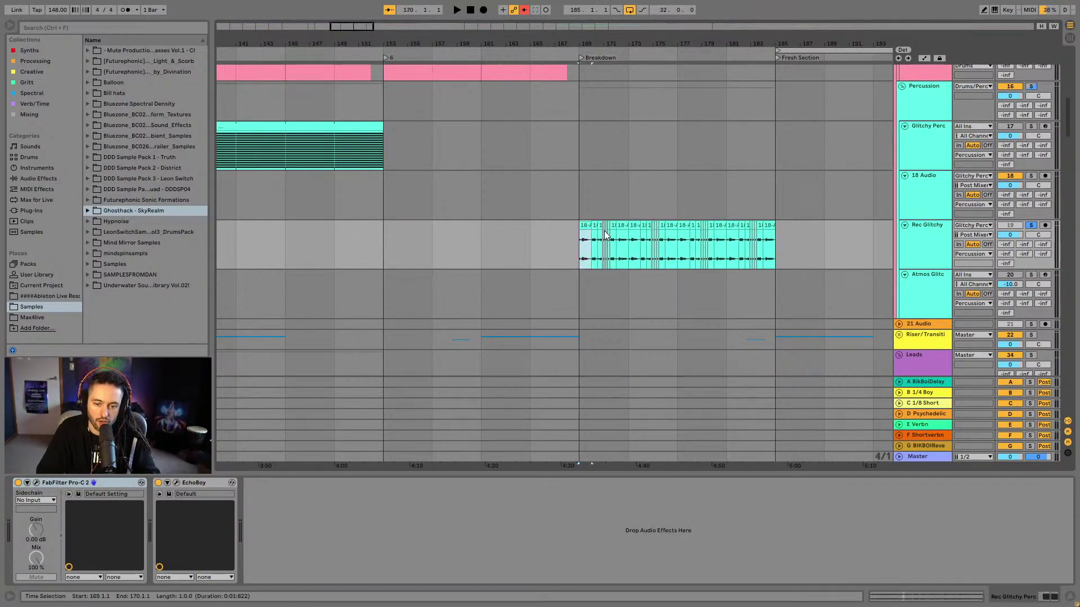
Audition the individual Rec Glitchy slices between bars 170 and 171 in the Breakdown
{"action": "scroll", "coordinate": [584, 253], "scroll_direction": "up", "scroll_amount": 5}
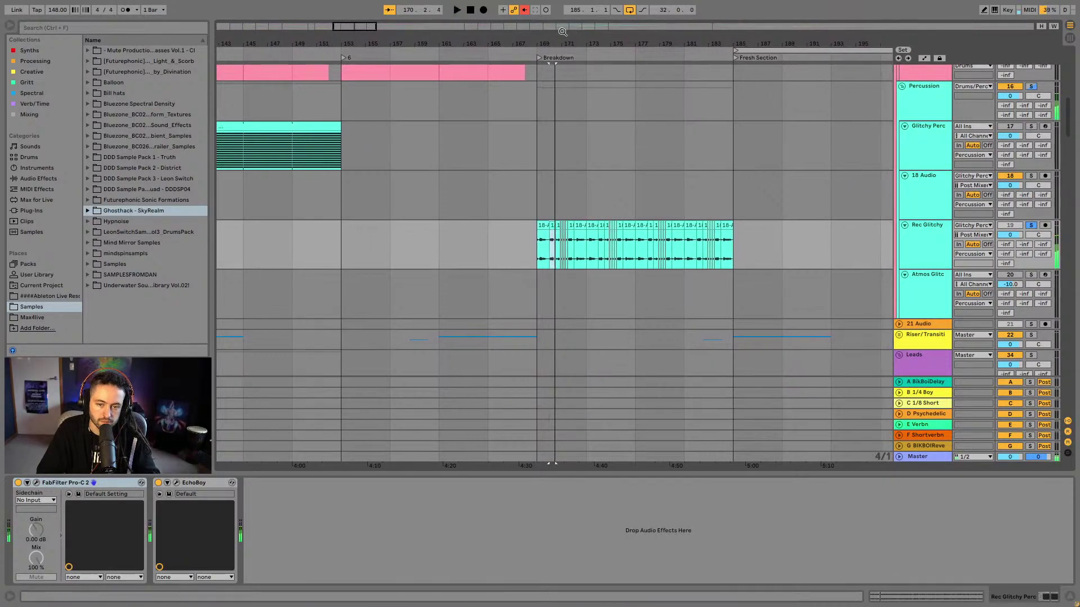
{"action": "key", "text": "space"}
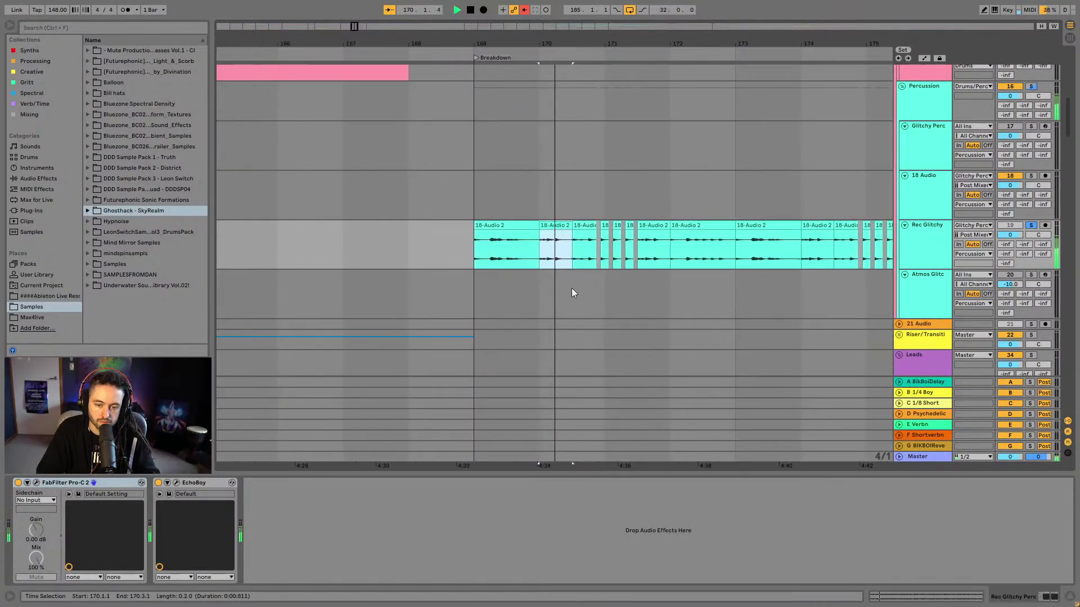
{"action": "left_click", "coordinate": [561, 226]}
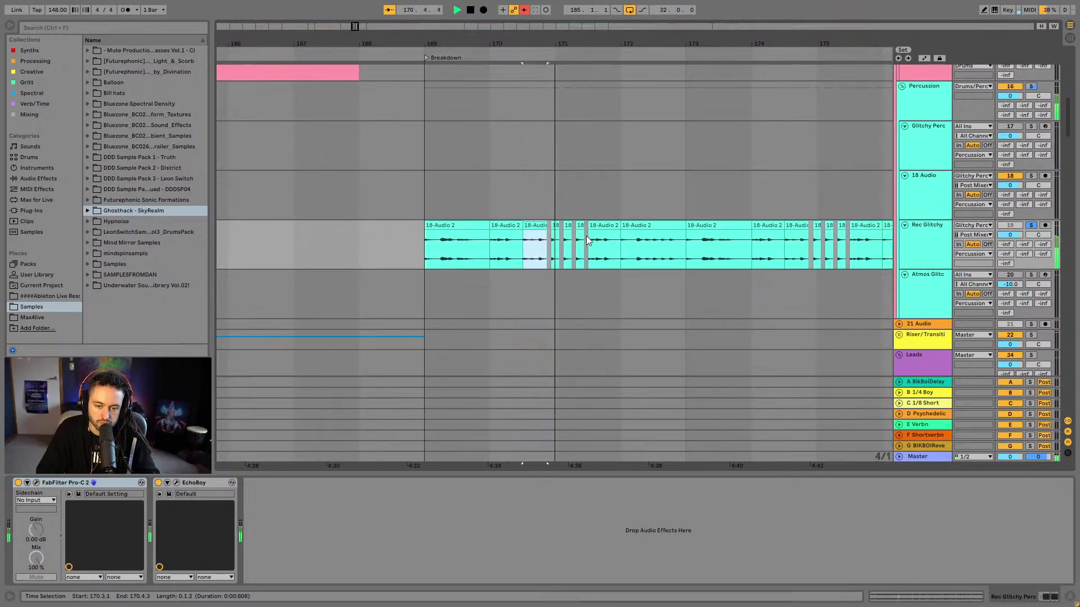
{"action": "left_click_drag", "start_coordinate": [497, 38], "coordinate": [497, 28]}
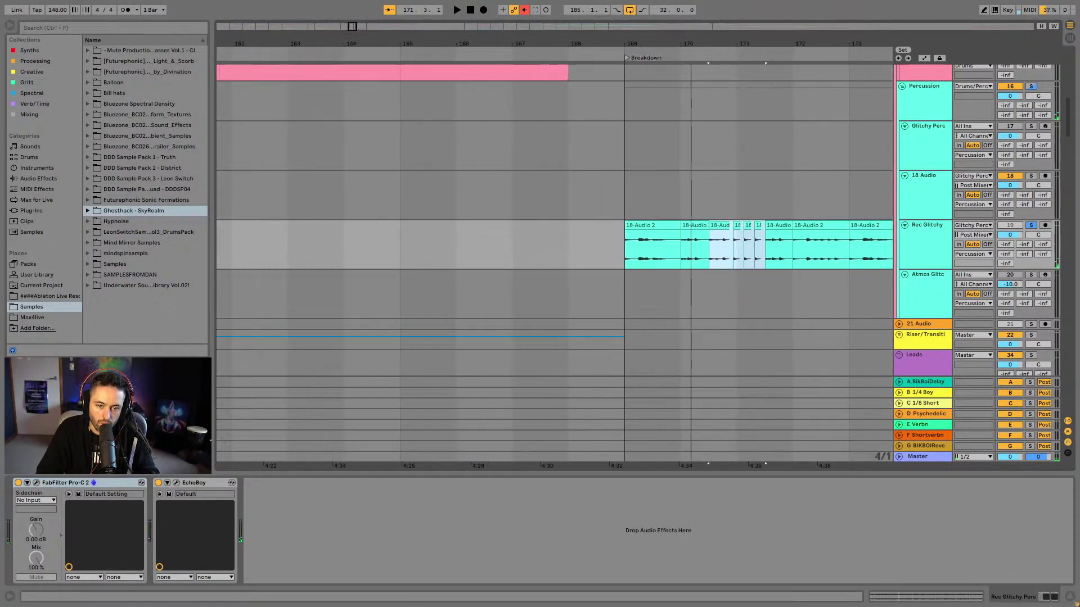
Copy the one-bar Rec Glitchy slice group from 170.3 to the start of section 6 at bar 153 and play it
{"action": "left_click", "coordinate": [427, 54]}
{"action": "left_click_drag", "start_coordinate": [321, 40], "coordinate": [332, 27]}
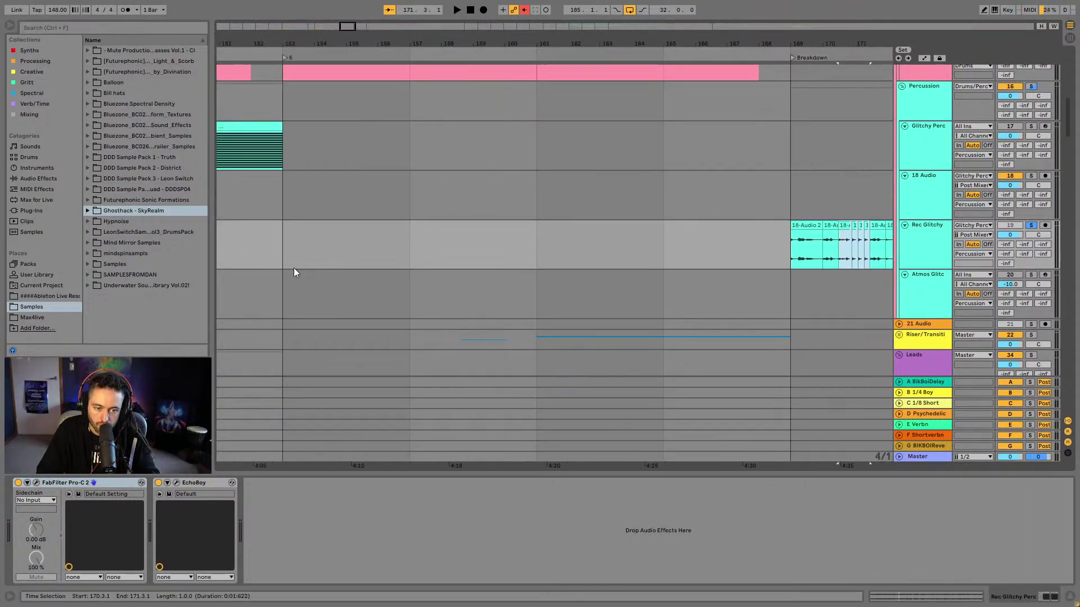
{"action": "key", "text": "space"}
{"action": "left_click_drag", "start_coordinate": [590, 45], "coordinate": [591, 38]}
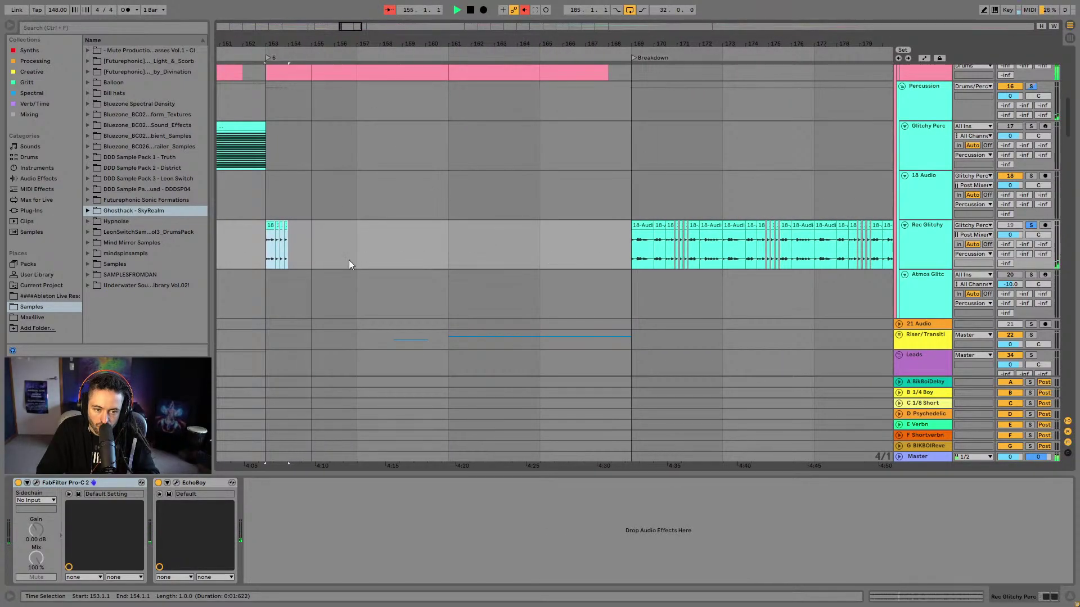
{"action": "key", "text": "space"}
Repeat the Rec Glitchy slice group at bar 153 every two bars through section 6, up to bar 169
{"action": "right_click", "coordinate": [318, 249]}
{"action": "key", "text": "Escape"}
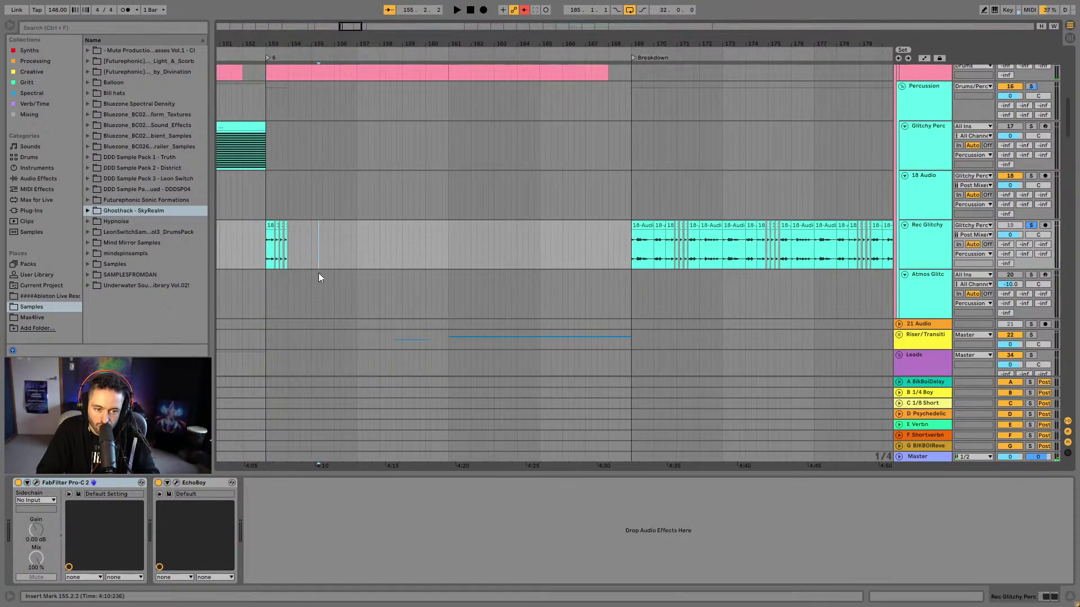
{"action": "key", "text": "ctrl+d"}
{"action": "key", "text": "ctrl+d"}
{"action": "key", "text": "ctrl+d"}
{"action": "key", "text": "ctrl+d"}
{"action": "key", "text": "ctrl+d"}
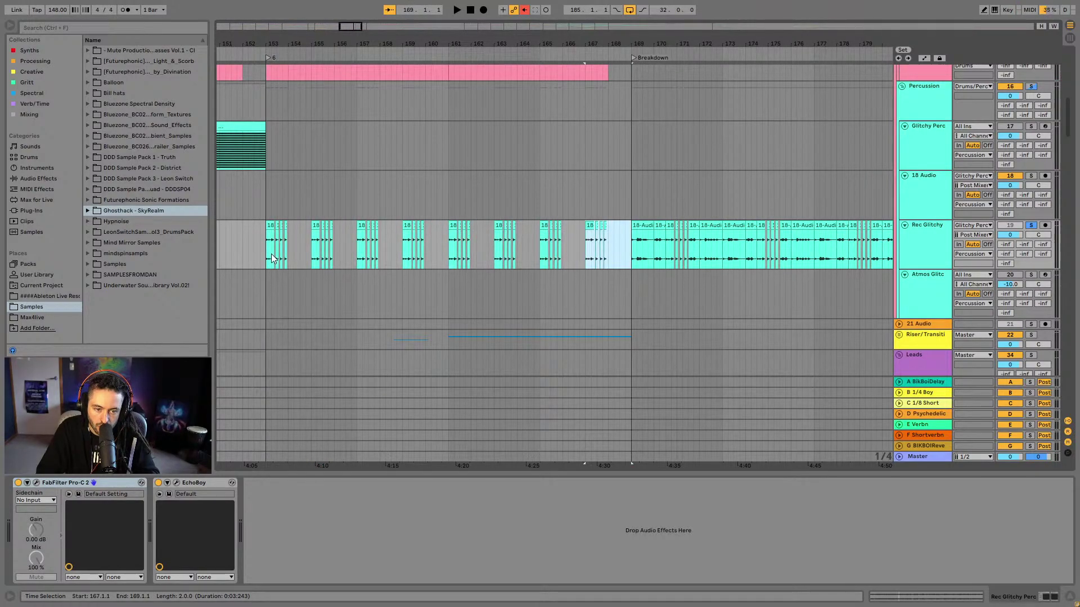
Copy the Breakdown's first one-bar Rec Glitchy clip to bar 154 and audition the phrase from bar 153
{"action": "left_click", "coordinate": [271, 226]}
{"action": "key", "text": "space"}
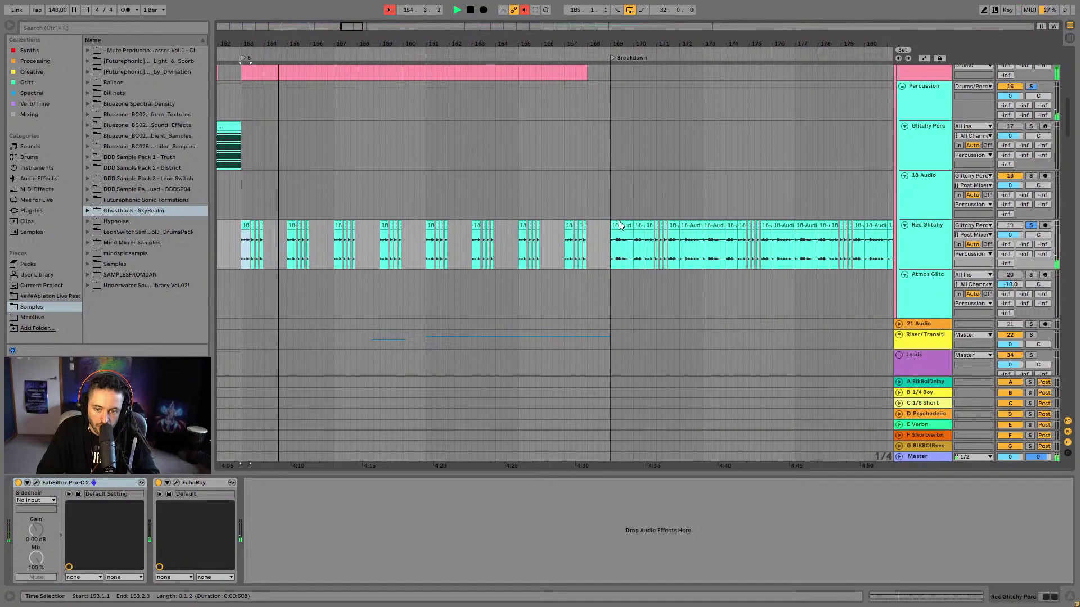
{"action": "left_click_drag", "start_coordinate": [263, 45], "coordinate": [297, 254]}
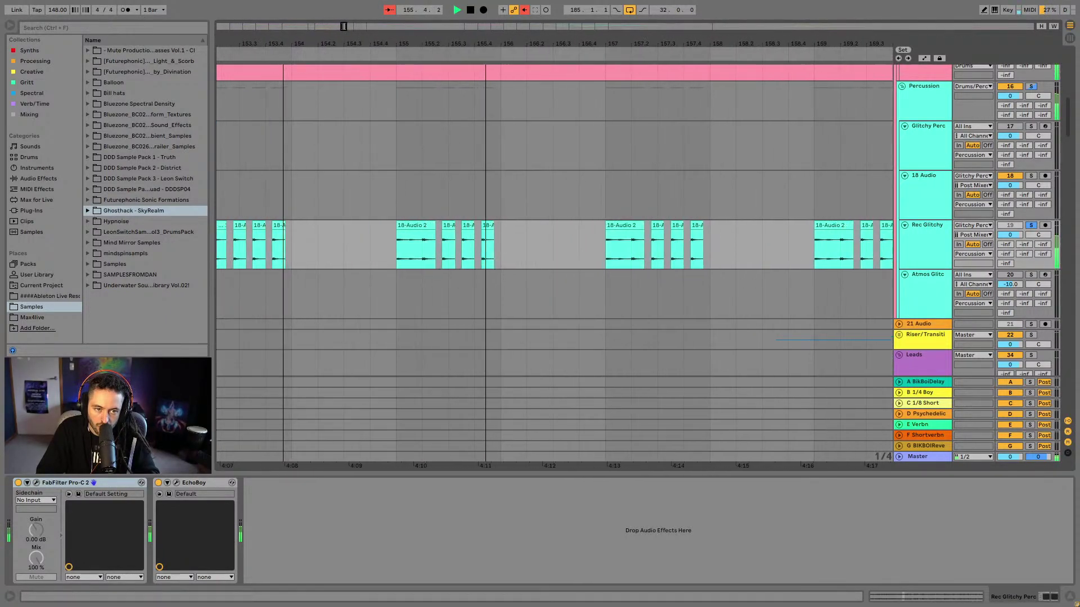
{"action": "key", "text": "space"}
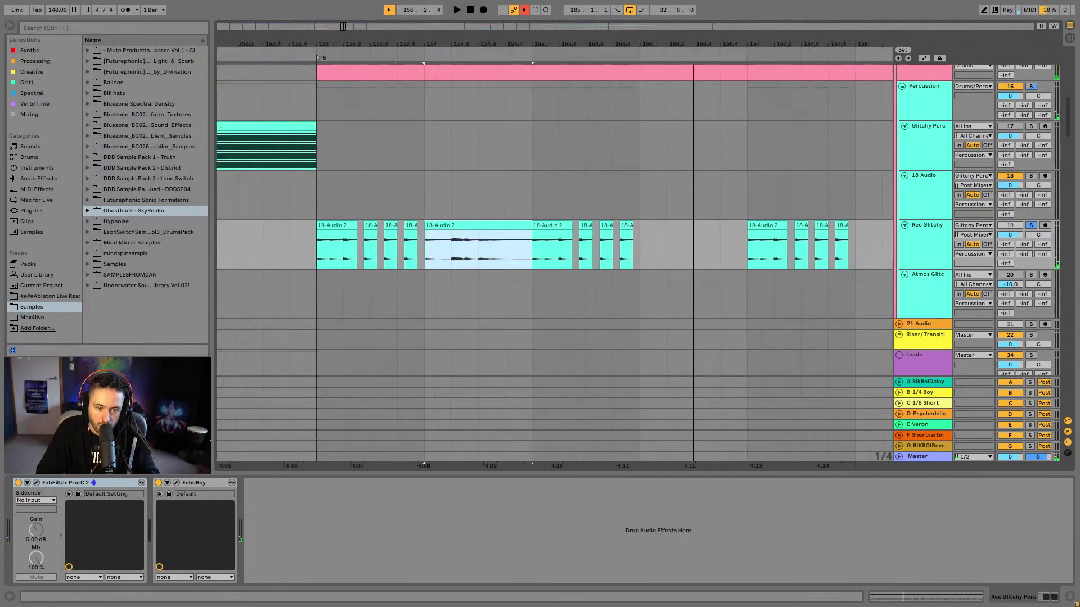
{"action": "key", "text": "space"}
{"action": "left_click", "coordinate": [522, 224]}
{"action": "key", "text": "space"}
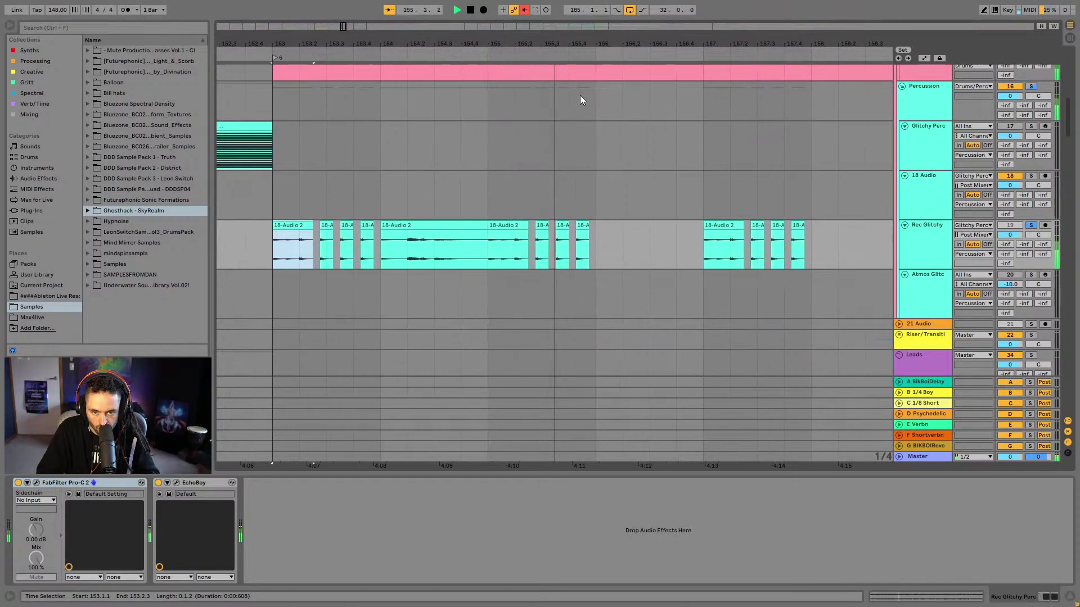
Trim the beginning of the bar 154 Rec Glitchy clip, move it back to the bar's start and replay from bar 153
{"action": "scroll", "coordinate": [585, 56], "scroll_direction": "down", "scroll_amount": 2}
{"action": "key", "text": "space"}
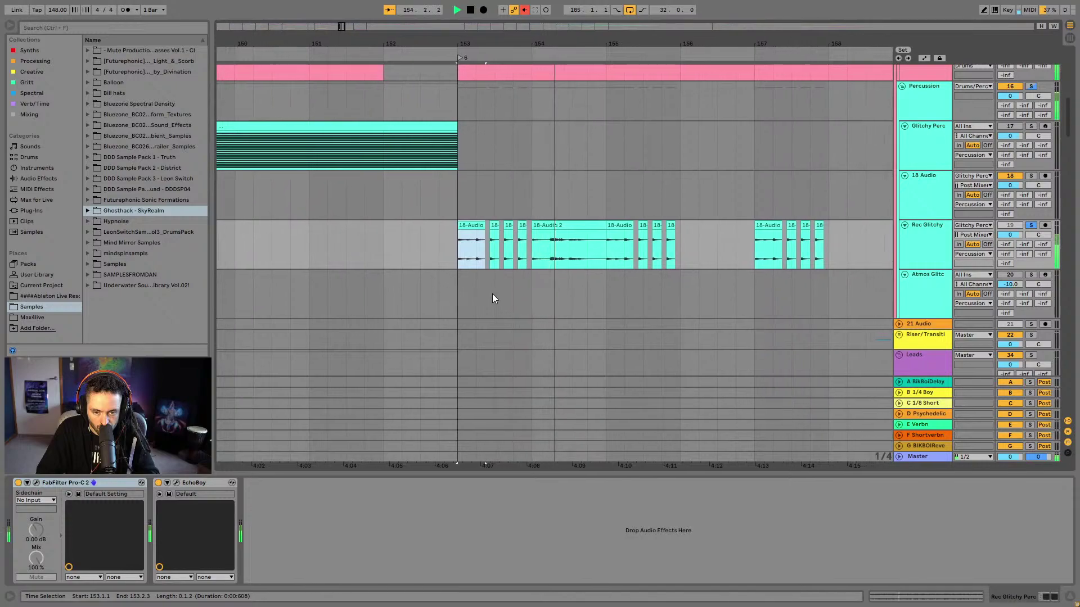
{"action": "scroll", "coordinate": [541, 42], "scroll_direction": "down", "scroll_amount": 2}
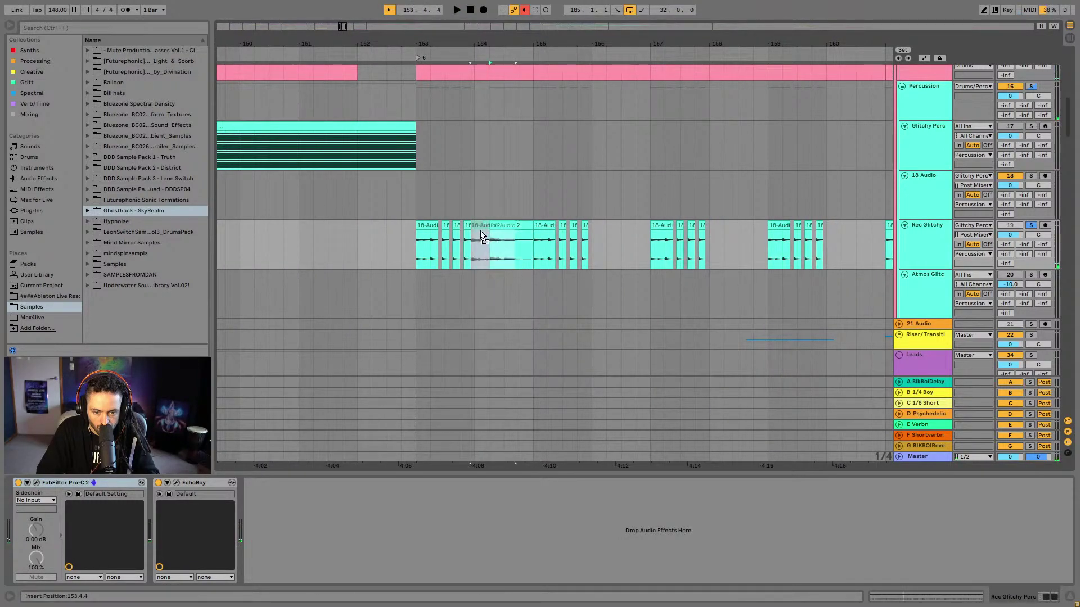
{"action": "left_click", "coordinate": [418, 225]}
{"action": "key", "text": "space"}
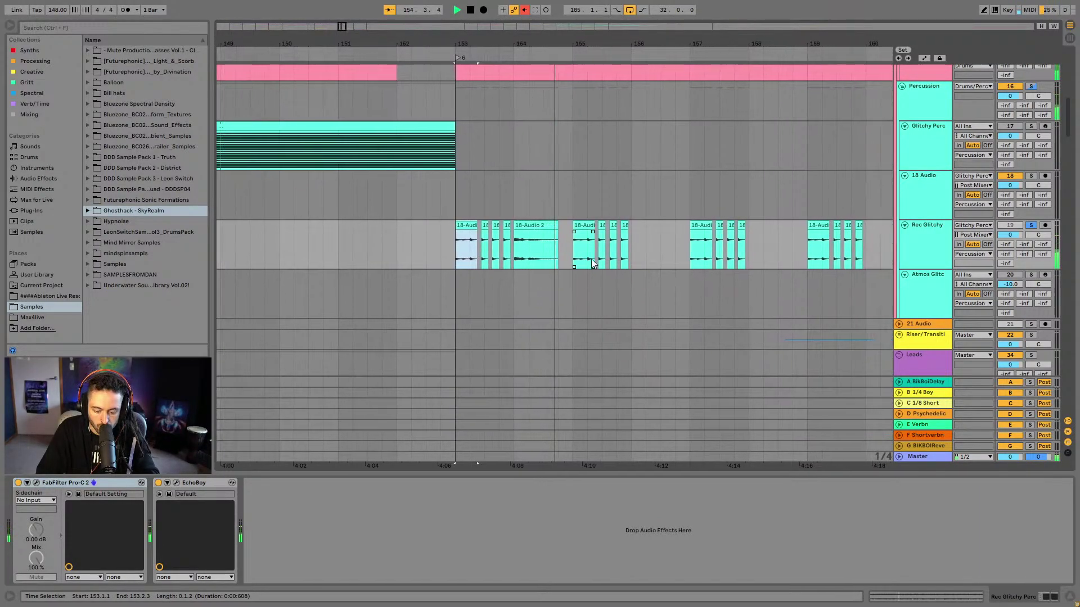
Copy the trimmed Rec Glitchy clip from bar 154 to bars 156, 158 and 160
{"action": "left_click_drag", "start_coordinate": [478, 243], "coordinate": [679, 235]}
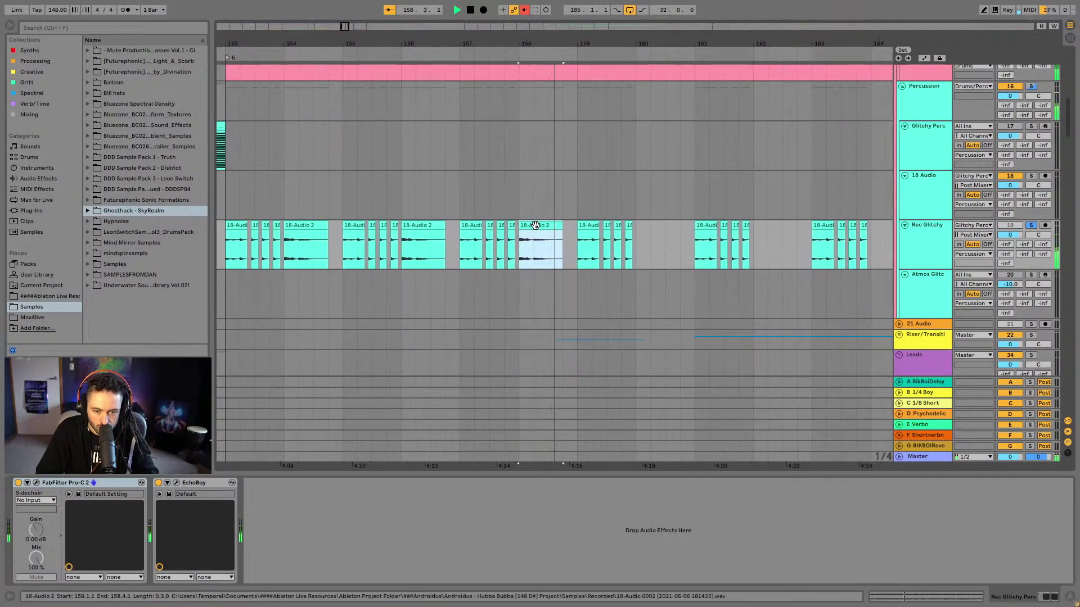
{"action": "left_click_drag", "start_coordinate": [537, 239], "coordinate": [645, 237]}
{"action": "left_click_drag", "start_coordinate": [659, 46], "coordinate": [652, 34]}
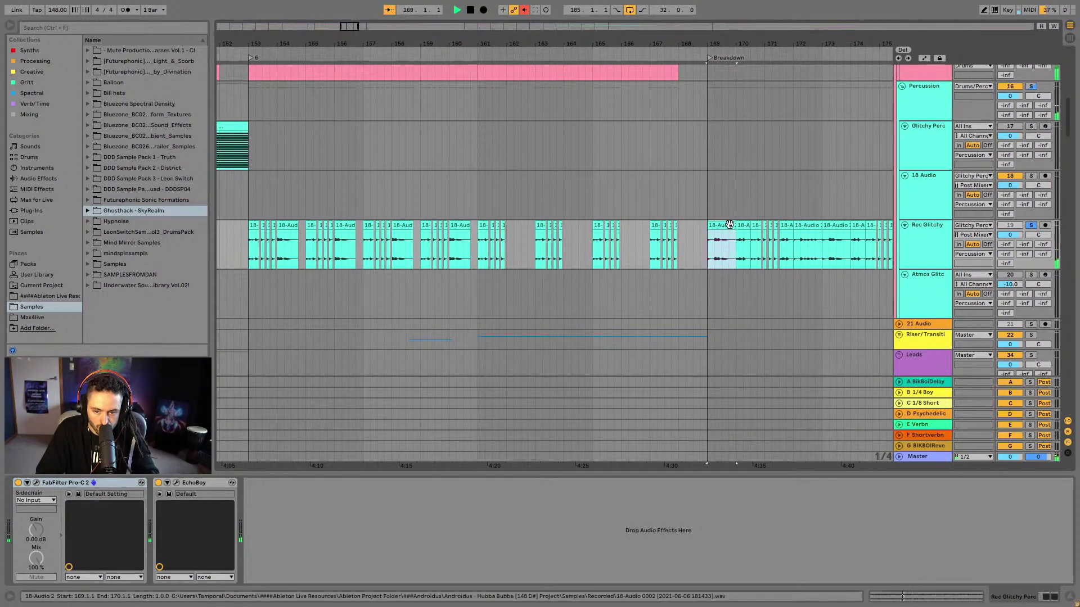
Replace the bar 156 Rec Glitchy clip with a copy of the one-bar clip at bar 172, and loop bars 153 to 157
{"action": "left_click", "coordinate": [622, 253]}
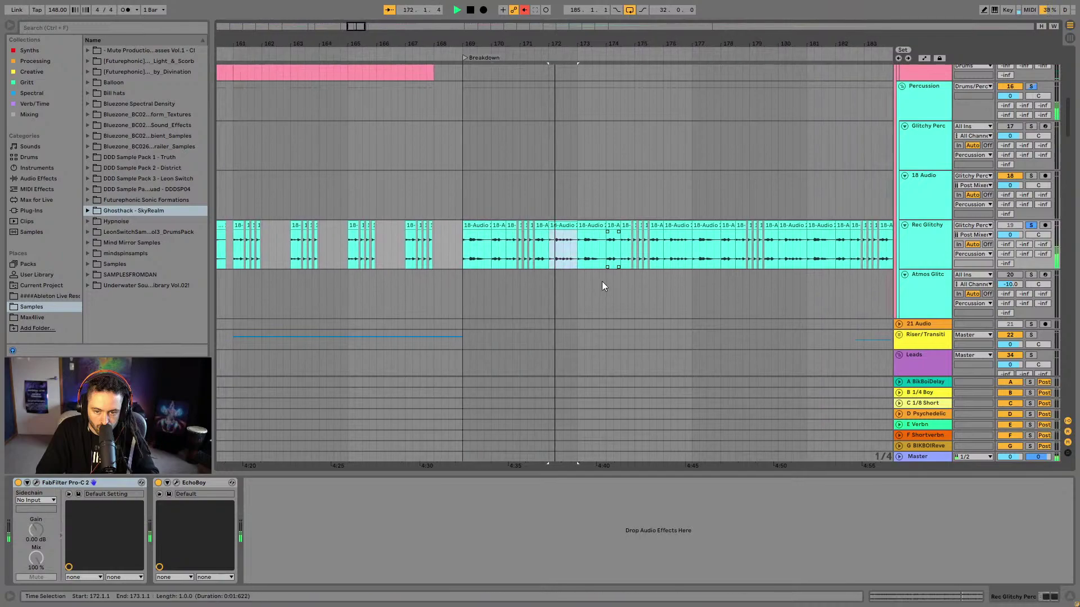
{"action": "left_click", "coordinate": [539, 226]}
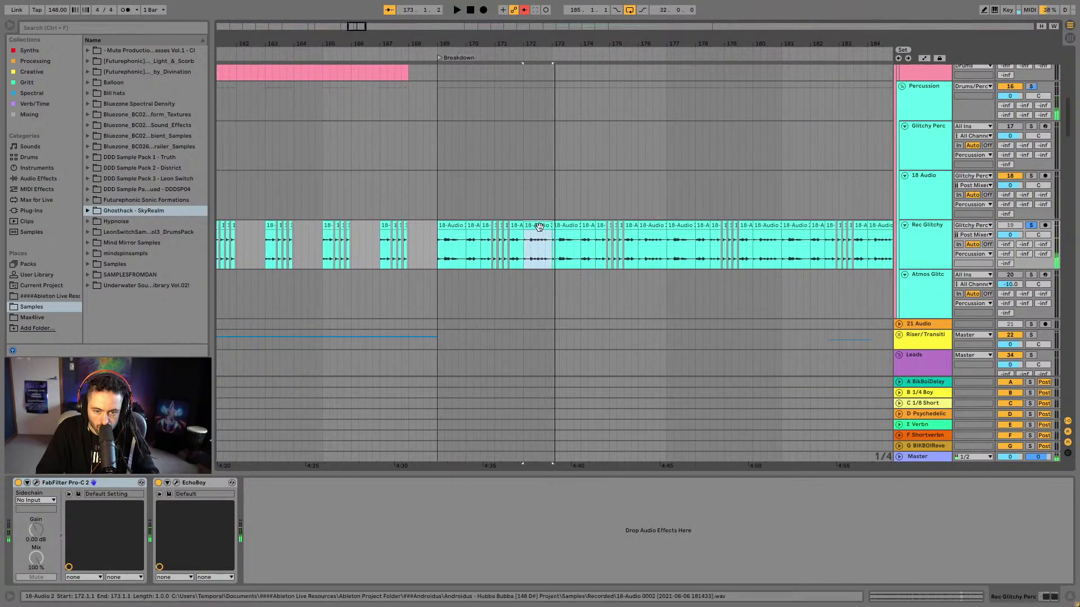
{"action": "left_click_drag", "start_coordinate": [325, 58], "coordinate": [575, 198]}
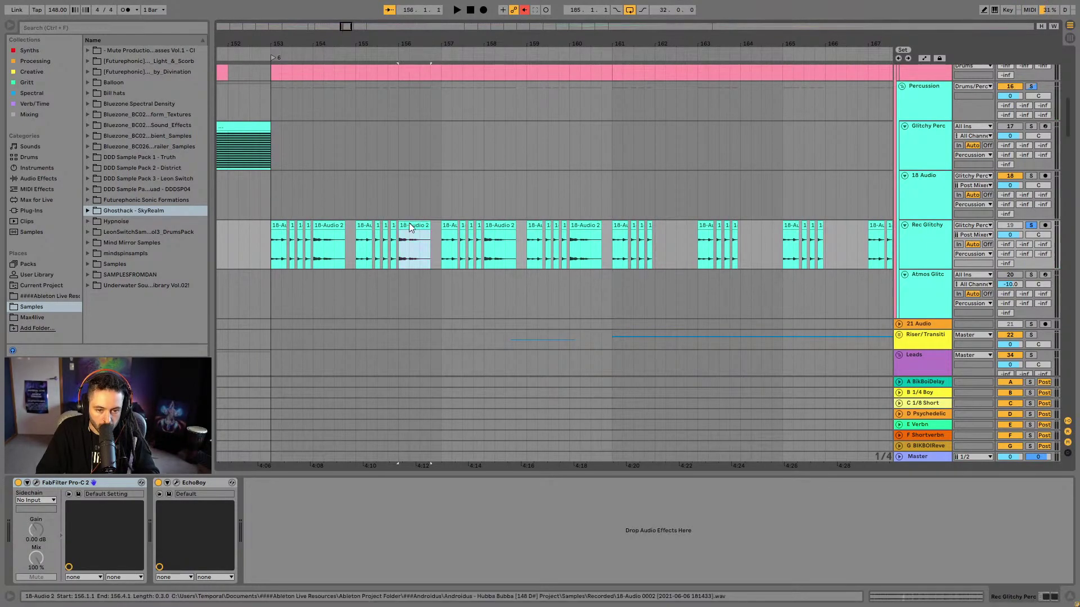
{"action": "key", "text": "space"}
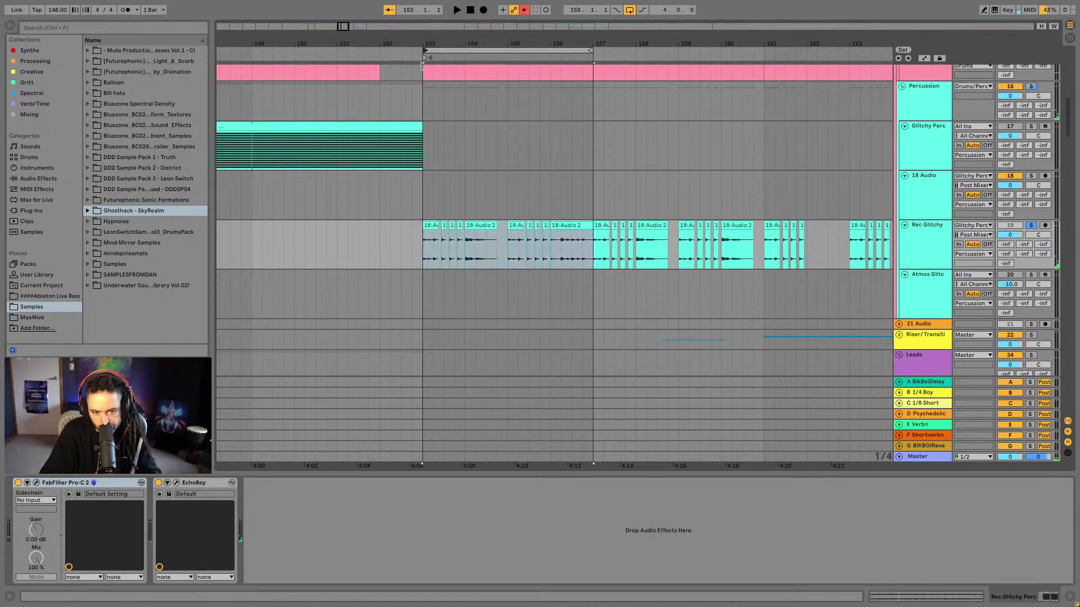
Listen to the looped Rec Glitchy phrase from bar 153, then take the percussion out of solo
{"action": "key", "text": "space"}
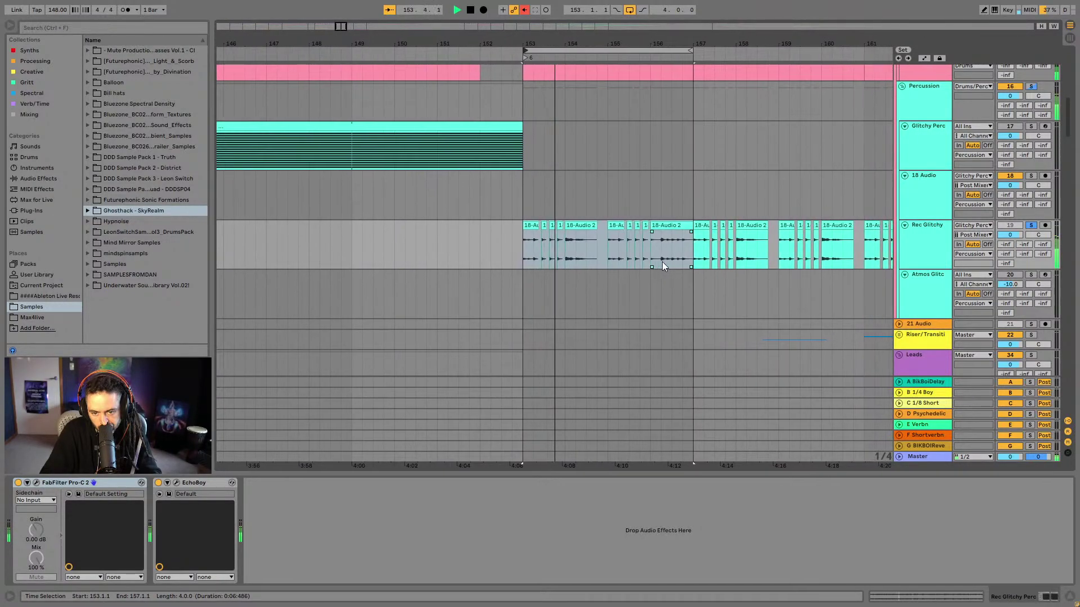
{"action": "scroll", "coordinate": [657, 88], "scroll_direction": "down", "scroll_amount": 5}
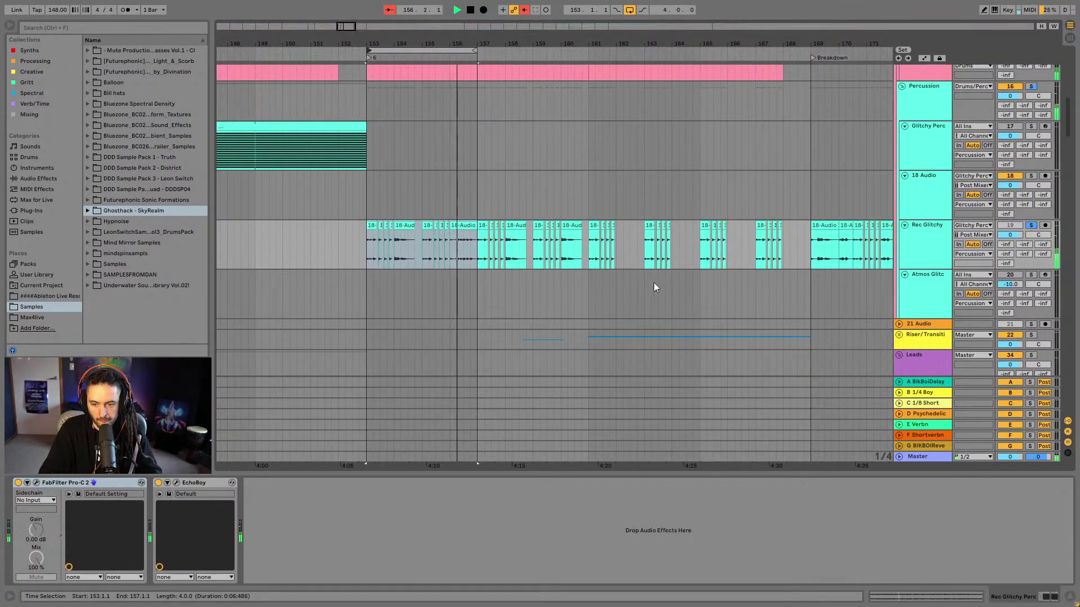
{"action": "scroll", "coordinate": [763, 330], "scroll_direction": "down", "scroll_amount": 3}
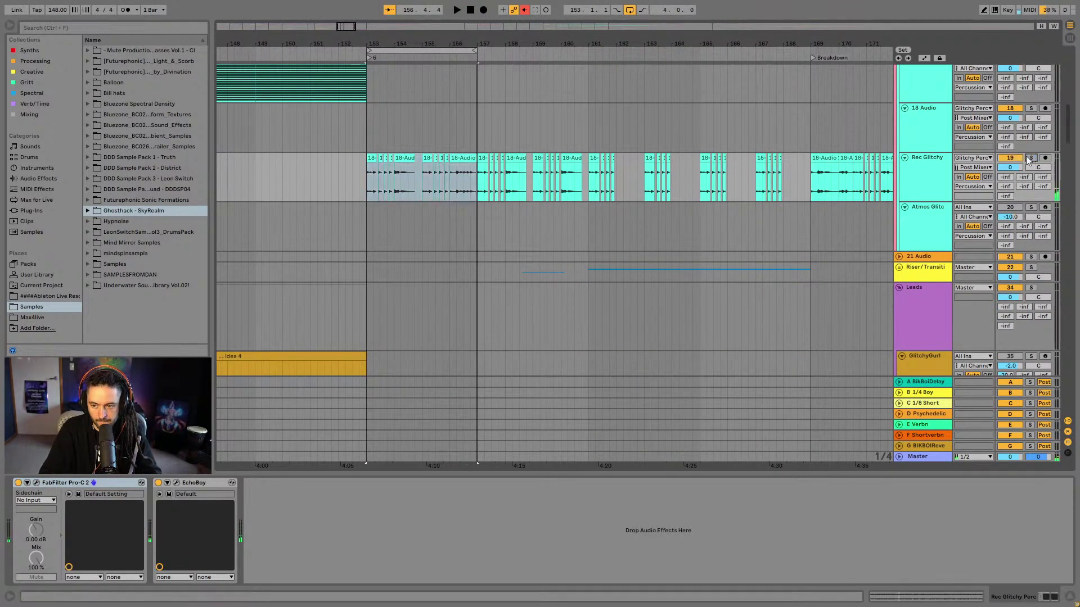
Play the full mix from about bar 184 and from the Rec Glitchy clips around bar 225
{"action": "scroll", "coordinate": [820, 39], "scroll_direction": "down", "scroll_amount": 5}
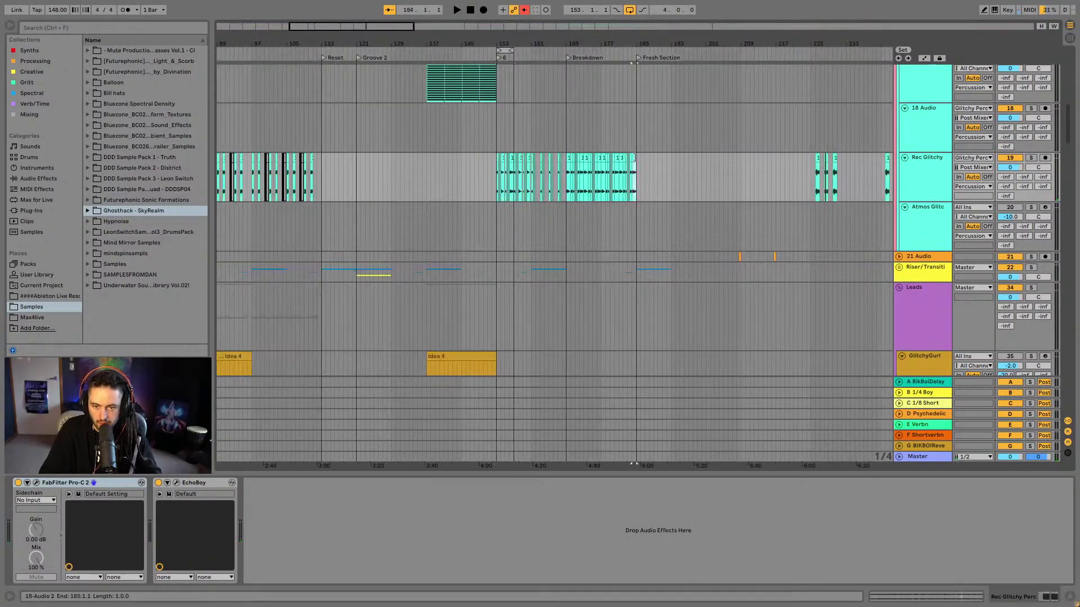
{"action": "left_click", "coordinate": [633, 134]}
{"action": "key", "text": "space"}
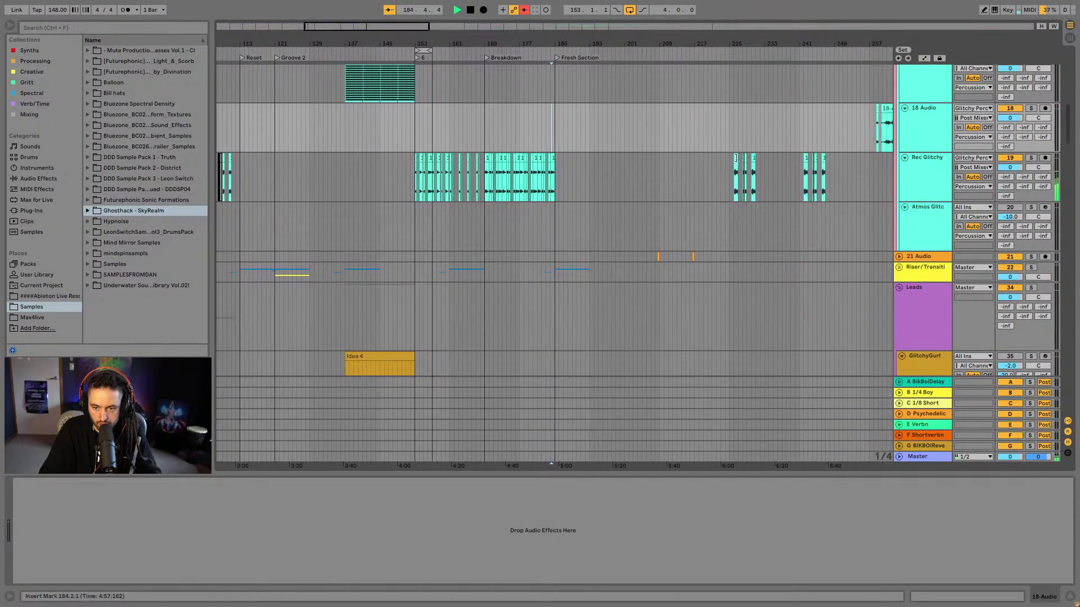
{"action": "left_click", "coordinate": [717, 161]}
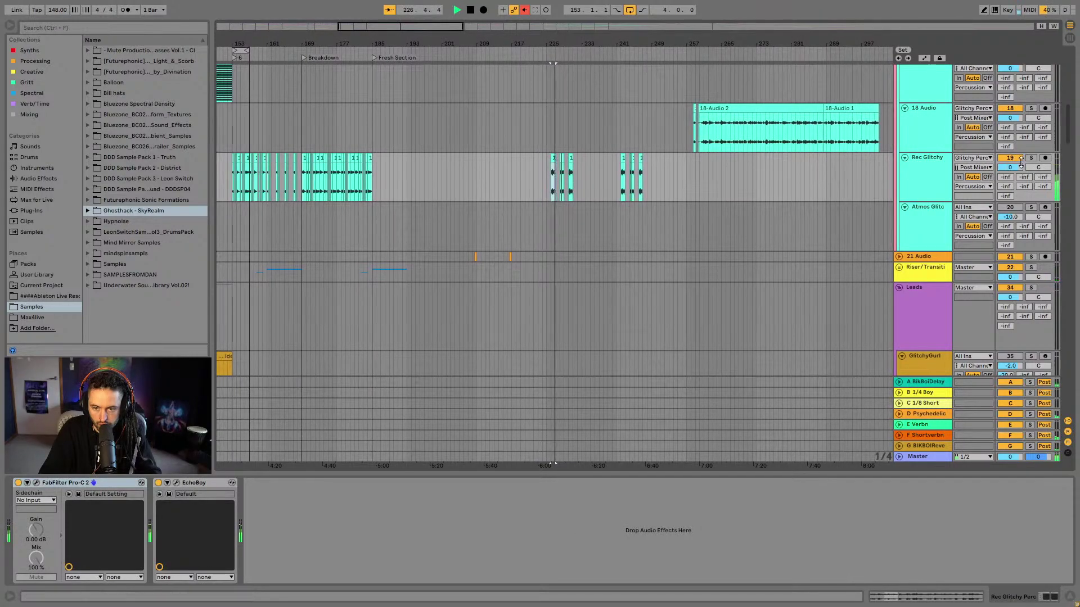
Listen to the Fresh Section from about bar 206 and go down to the Rubber Animal track
{"action": "scroll", "coordinate": [541, 215], "scroll_direction": "up", "scroll_amount": 4}
{"action": "scroll", "coordinate": [748, 99], "scroll_direction": "down", "scroll_amount": 2}
{"action": "scroll", "coordinate": [559, 251], "scroll_direction": "down", "scroll_amount": 2}
{"action": "left_click", "coordinate": [550, 251]}
{"action": "left_click_drag", "start_coordinate": [1070, 140], "coordinate": [1070, 395]}
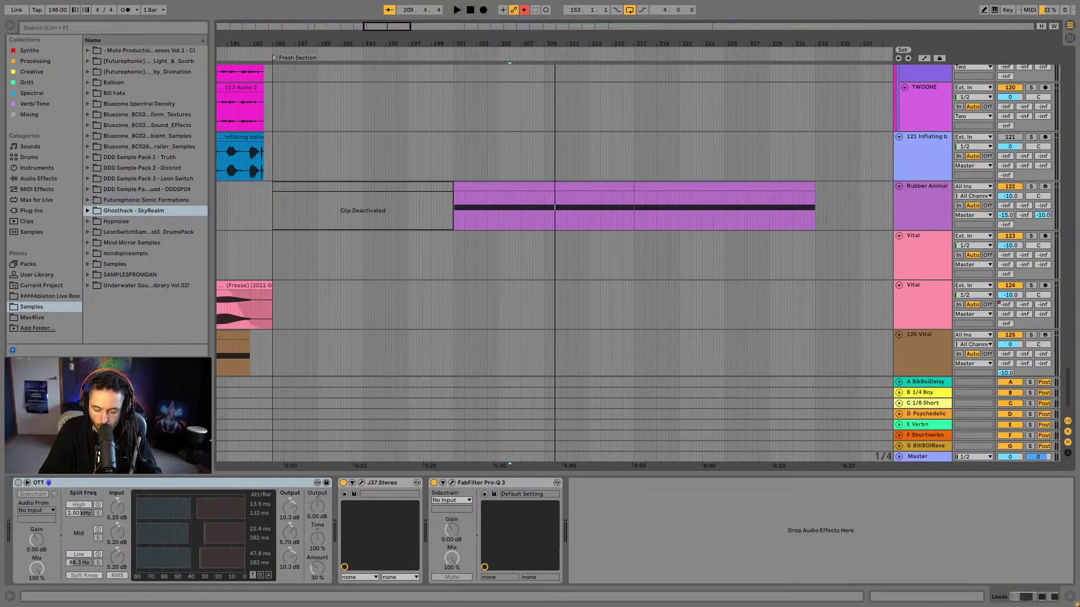
Solo and audition the Rubber Animal track, and reactivate its deactivated clip at bars 185 to 201
{"action": "left_click", "coordinate": [521, 197]}
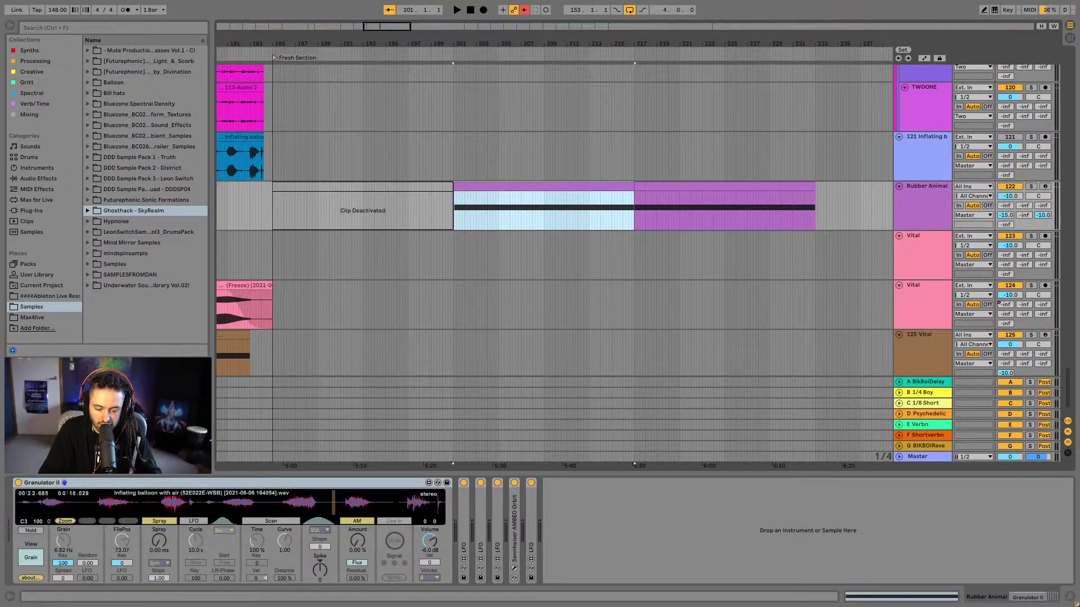
{"action": "key", "text": "space"}
{"action": "left_click", "coordinate": [1030, 187]}
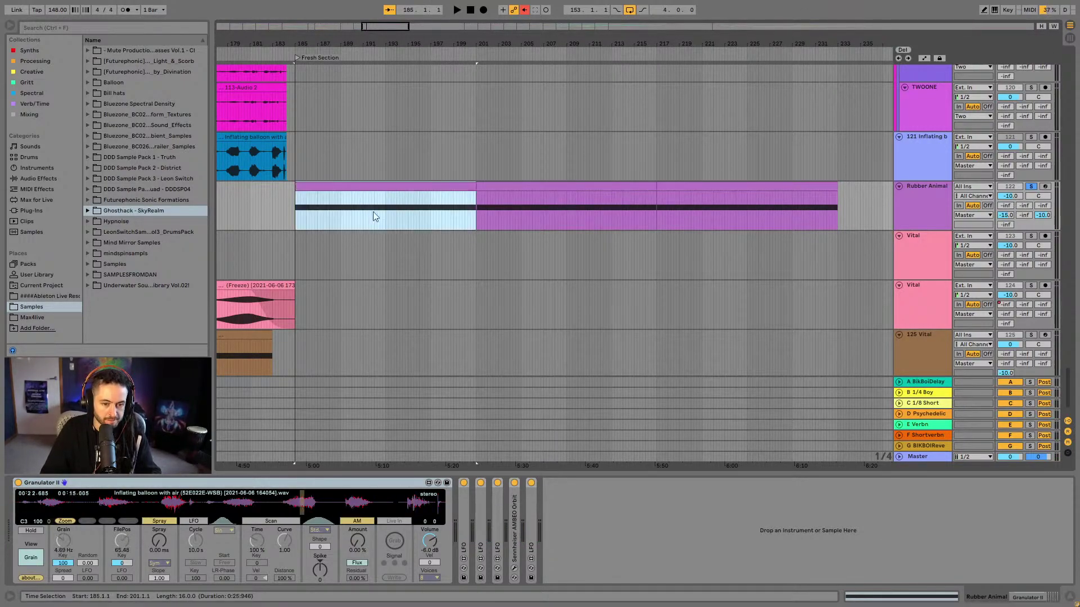
{"action": "key", "text": "0"}
Unsolo the Rubber Animal track and play the full mix from bar 183 through the Fresh Section
{"action": "left_click", "coordinate": [275, 226]}
{"action": "scroll", "coordinate": [292, 231], "scroll_direction": "left", "scroll_amount": 5}
{"action": "left_click", "coordinate": [1031, 186]}
{"action": "key", "text": "space"}
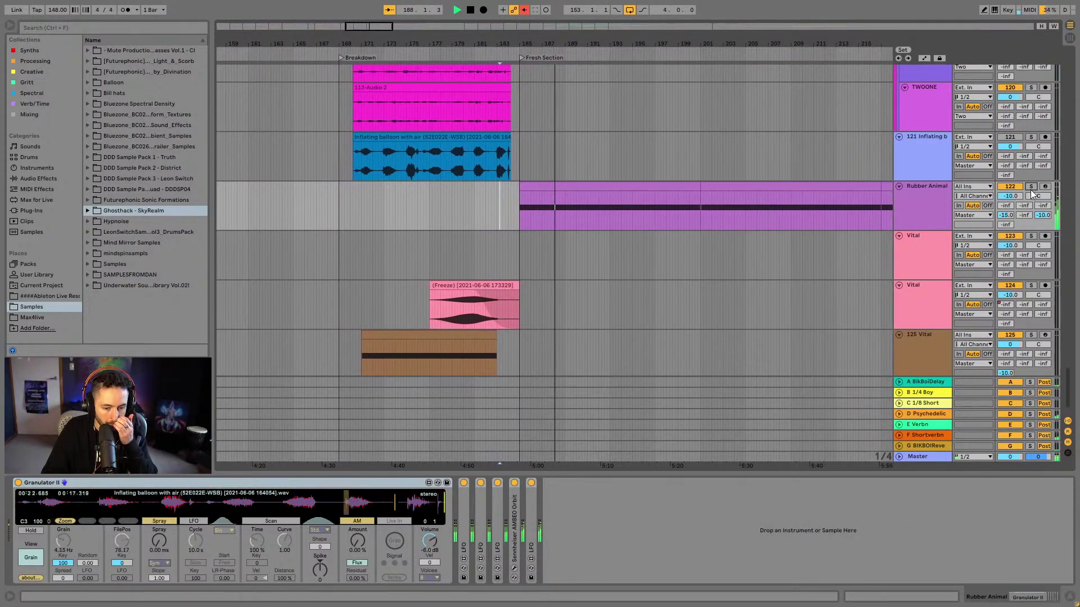
{"action": "left_click", "coordinate": [1031, 187]}
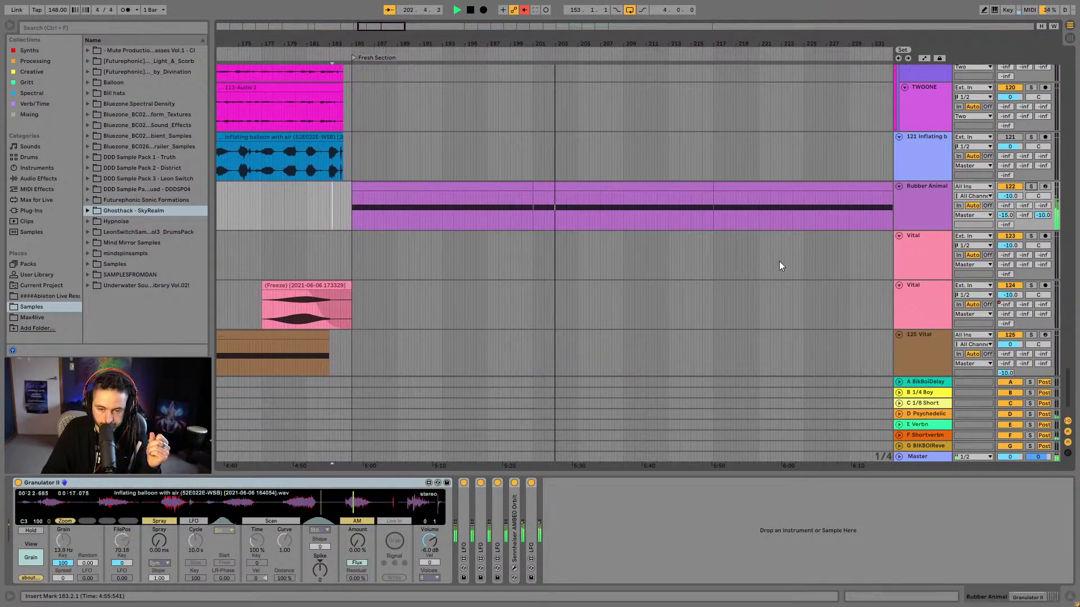
{"action": "scroll", "coordinate": [778, 261], "scroll_direction": "down", "scroll_amount": 2}
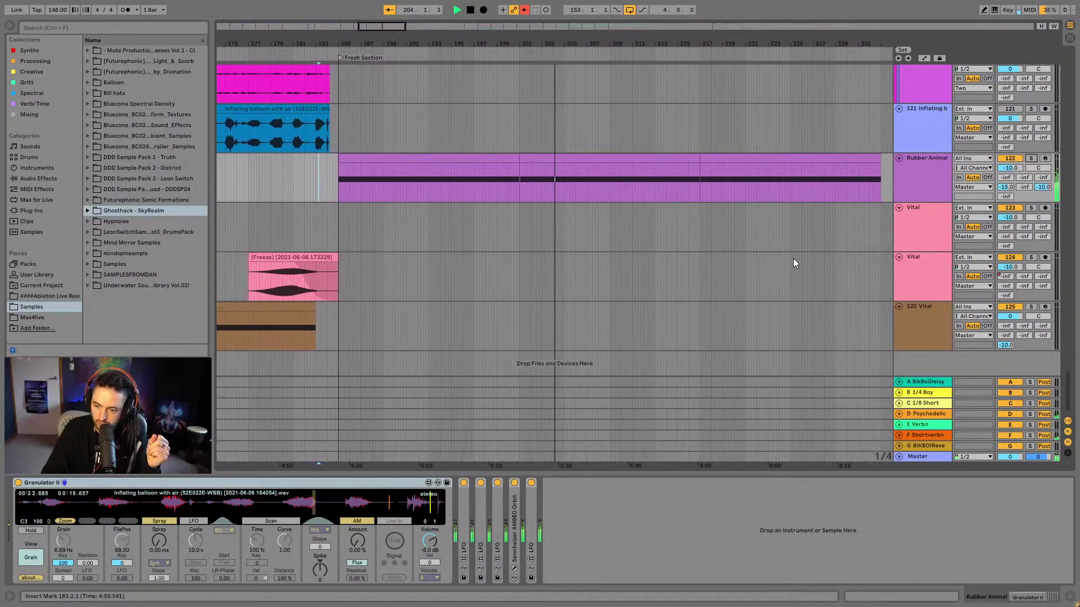
{"action": "key", "text": "minus"}
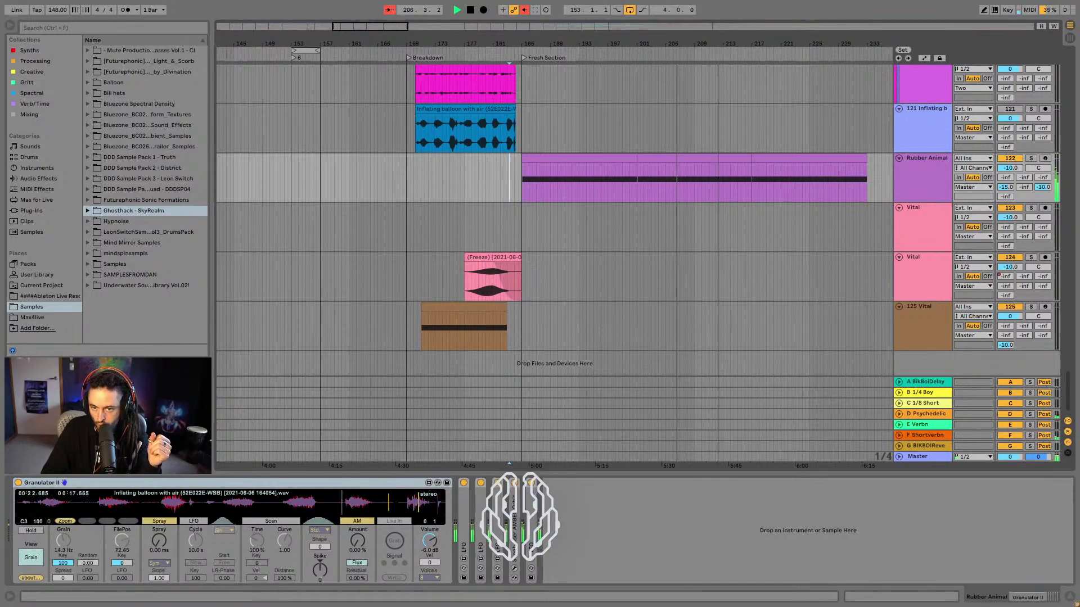
{"action": "scroll", "coordinate": [589, 275], "scroll_direction": "up", "scroll_amount": 8}
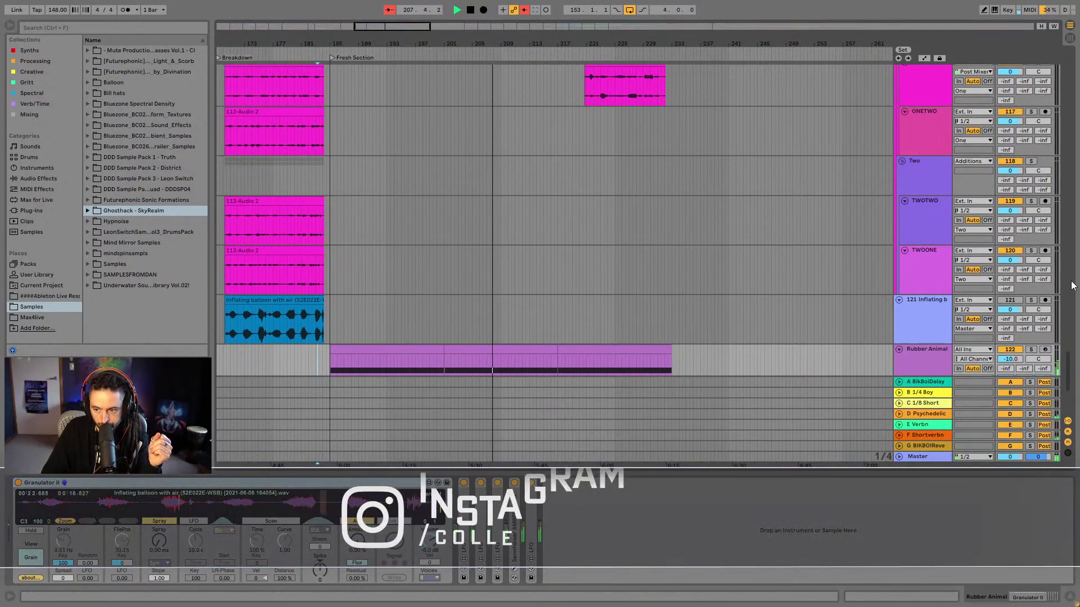
Add a locator at bar 217, where the drum clips restart after the Fresh Section
{"action": "scroll", "coordinate": [1047, 103], "scroll_direction": "up", "scroll_amount": 10}
{"action": "scroll", "coordinate": [1049, 103], "scroll_direction": "up", "scroll_amount": 5}
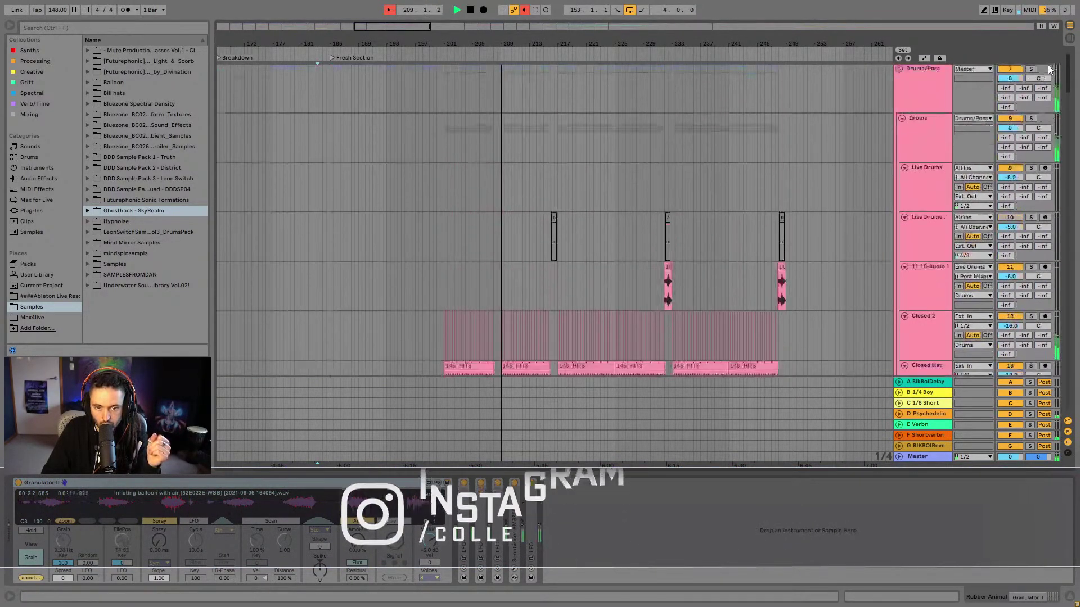
{"action": "scroll", "coordinate": [1056, 103], "scroll_direction": "down", "scroll_amount": 3}
{"action": "scroll", "coordinate": [1055, 103], "scroll_direction": "up", "scroll_amount": 5}
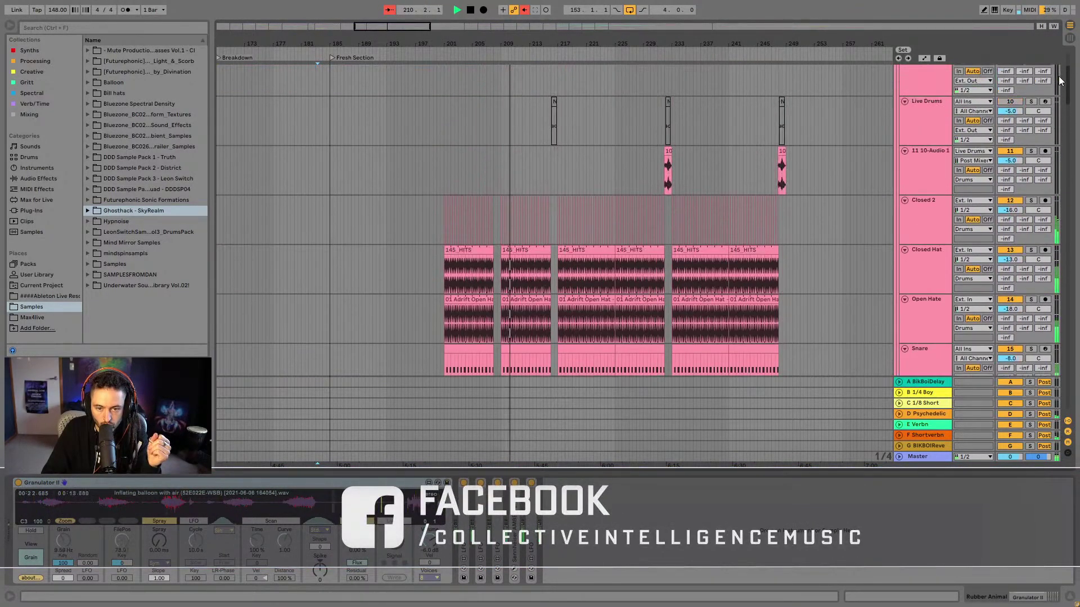
{"action": "scroll", "coordinate": [799, 154], "scroll_direction": "down", "scroll_amount": 2}
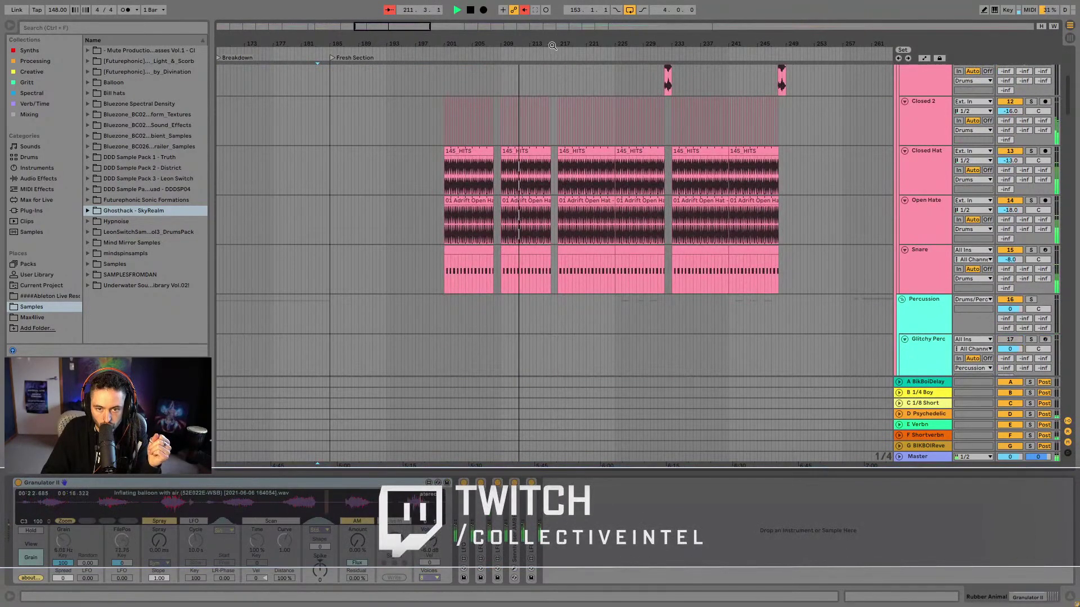
{"action": "scroll", "coordinate": [565, 56], "scroll_direction": "up", "scroll_amount": 6}
{"action": "right_click", "coordinate": [567, 55]}
{"action": "left_click", "coordinate": [593, 84]}
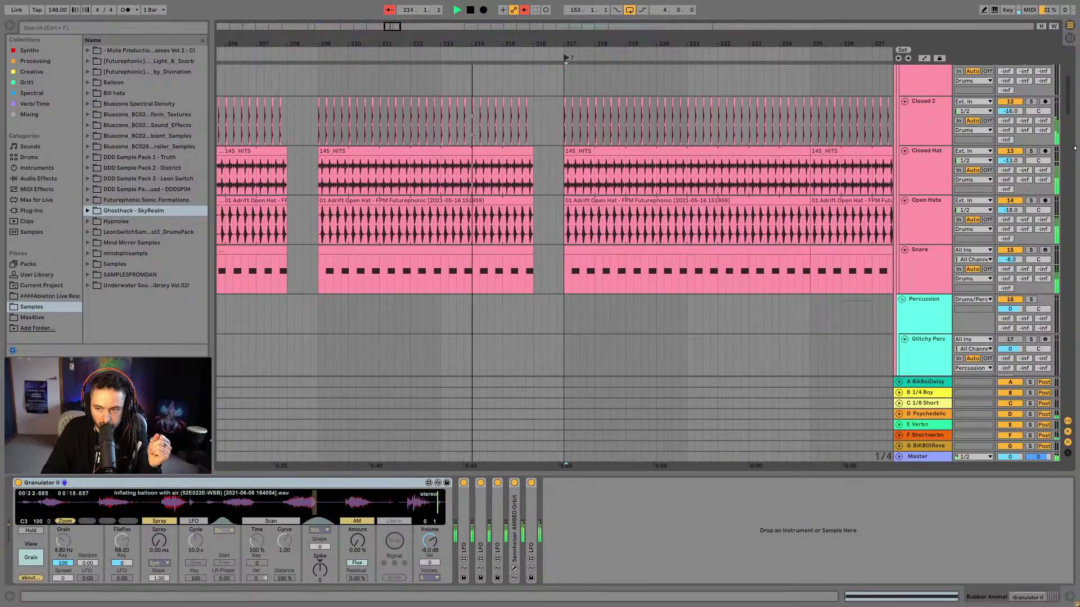
Listen on past bar 217 while checking the drum and Additions tracks, and select bars 217 to 233 of the Rubber Animal track
{"action": "scroll", "coordinate": [1071, 54], "scroll_direction": "up", "scroll_amount": 5}
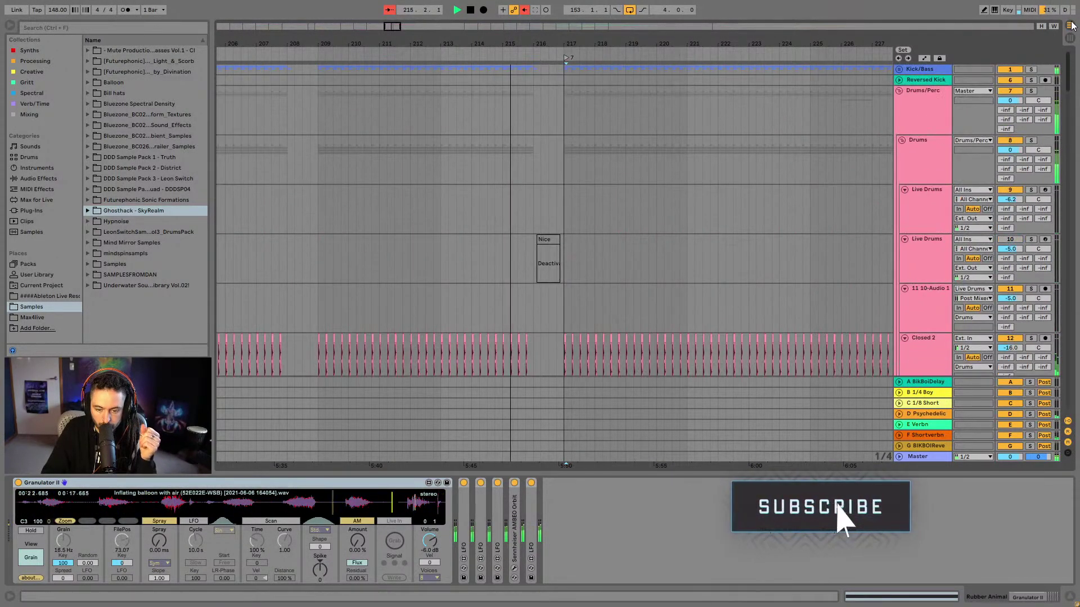
{"action": "left_click_drag", "start_coordinate": [1069, 37], "coordinate": [1074, 373]}
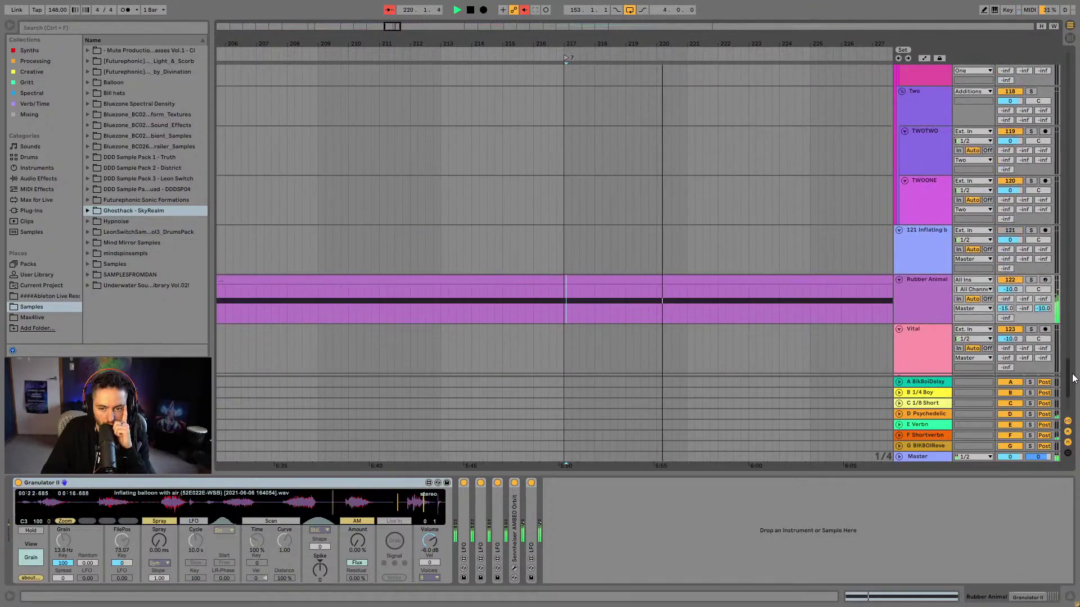
{"action": "key", "text": "minus"}
{"action": "scroll", "coordinate": [652, 235], "scroll_direction": "up", "scroll_amount": 3}
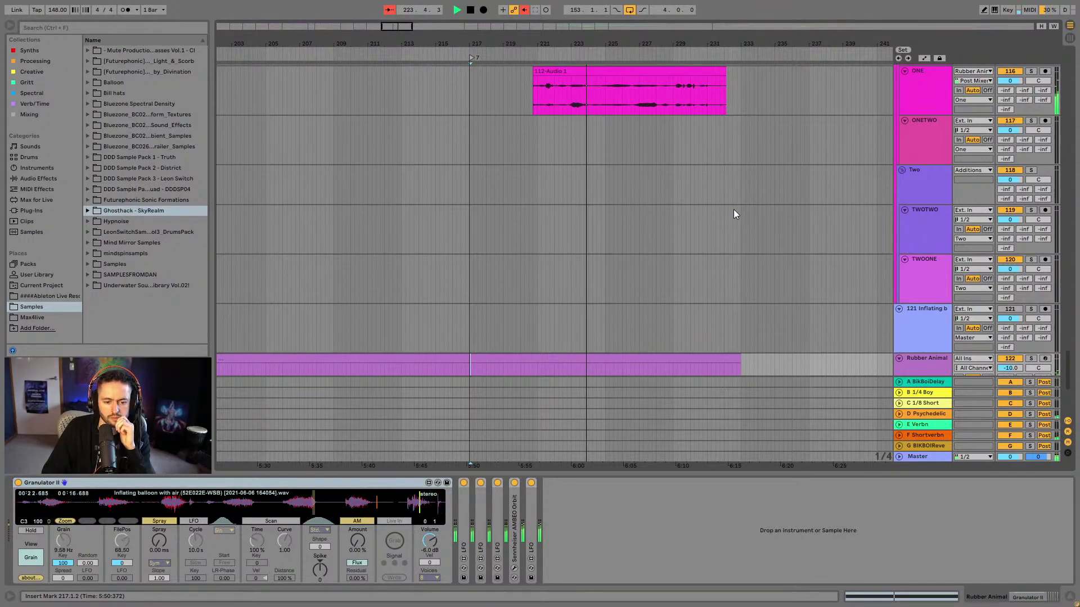
{"action": "scroll", "coordinate": [734, 212], "scroll_direction": "up", "scroll_amount": 4}
{"action": "scroll", "coordinate": [745, 217], "scroll_direction": "down", "scroll_amount": 7}
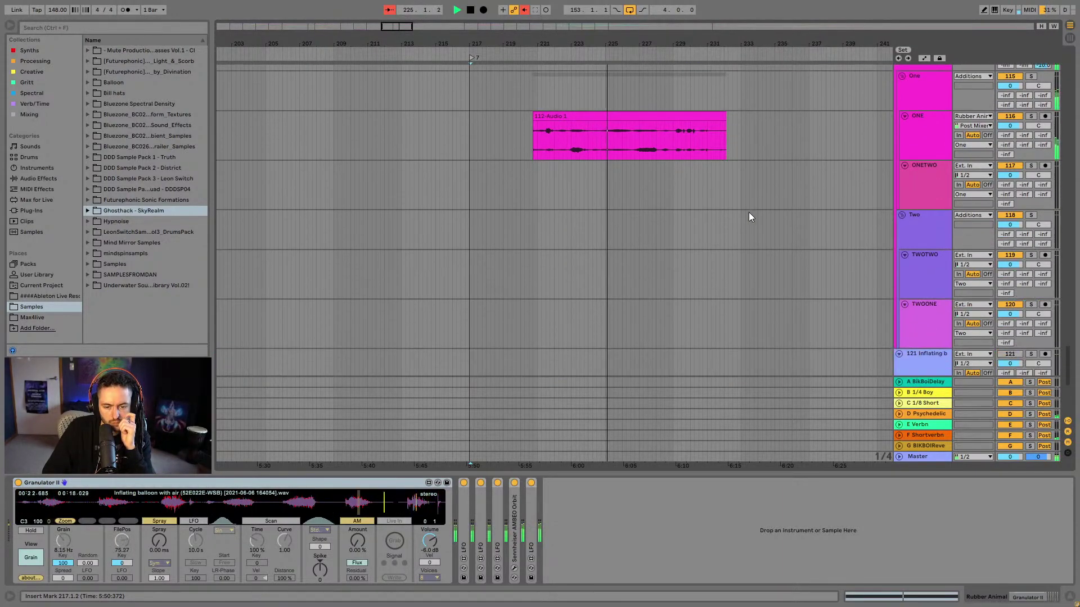
{"action": "left_click", "coordinate": [731, 251]}
{"action": "scroll", "coordinate": [732, 245], "scroll_direction": "up", "scroll_amount": 2}
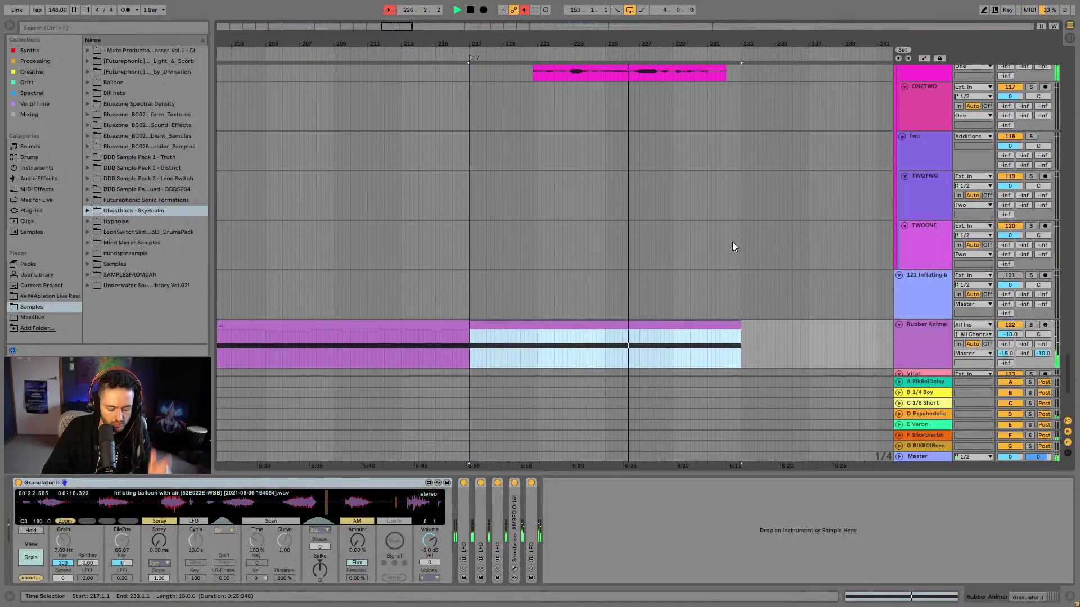
Check the tracks above Rubber Animal around bar 229, place the cursor in the ONE track's clip, and stop playback
{"action": "scroll", "coordinate": [728, 225], "scroll_direction": "up", "scroll_amount": 4}
{"action": "scroll", "coordinate": [686, 210], "scroll_direction": "up", "scroll_amount": 6}
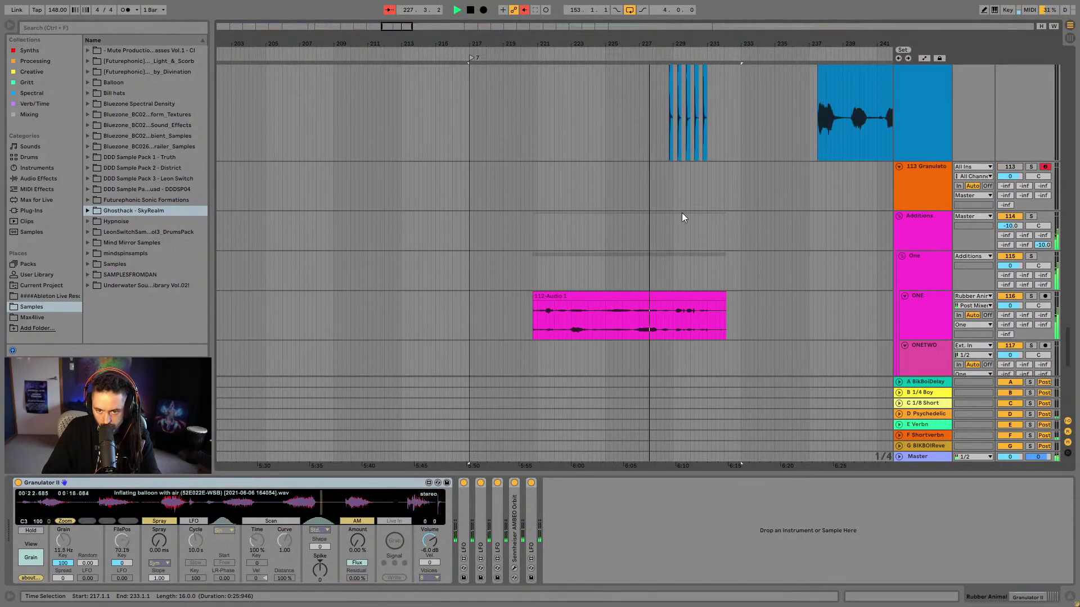
{"action": "scroll", "coordinate": [720, 320], "scroll_direction": "down", "scroll_amount": 3}
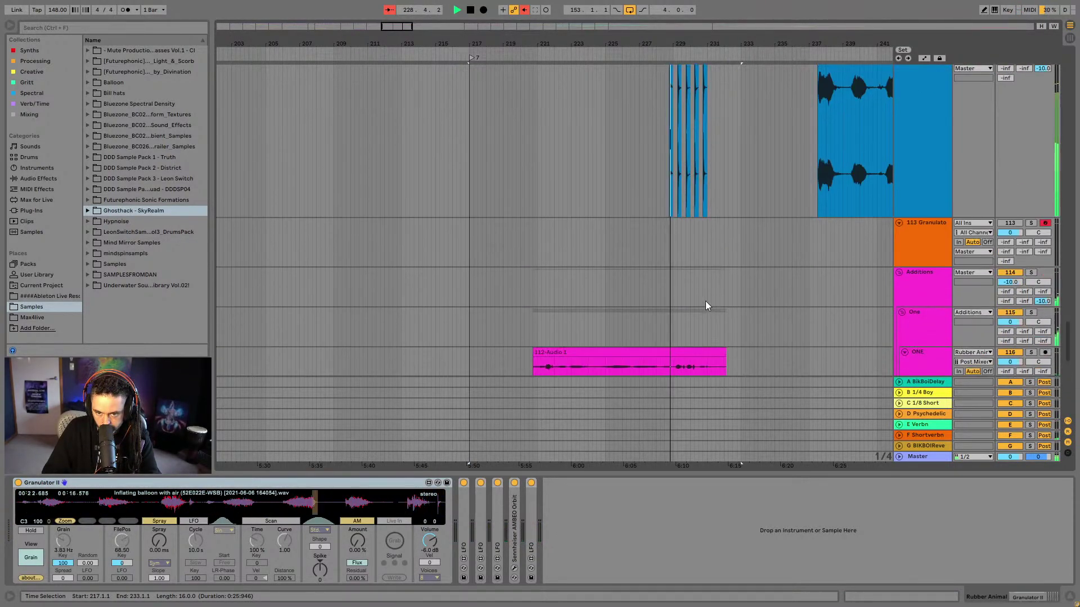
{"action": "scroll", "coordinate": [706, 301], "scroll_direction": "down", "scroll_amount": 3}
{"action": "left_click", "coordinate": [687, 292]}
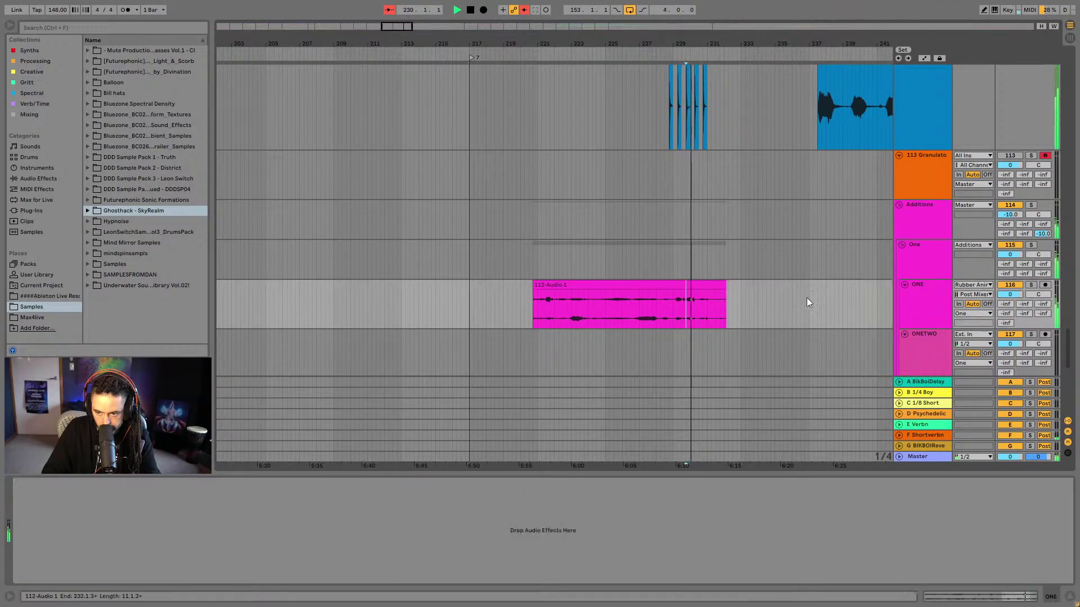
{"action": "key", "text": "space"}
Move the TYPICAL SOU clip from bar 225 to bar 217 and duplicate its eight-bar span into bars 225 to 233
{"action": "left_click_drag", "start_coordinate": [1067, 349], "coordinate": [1064, 308]}
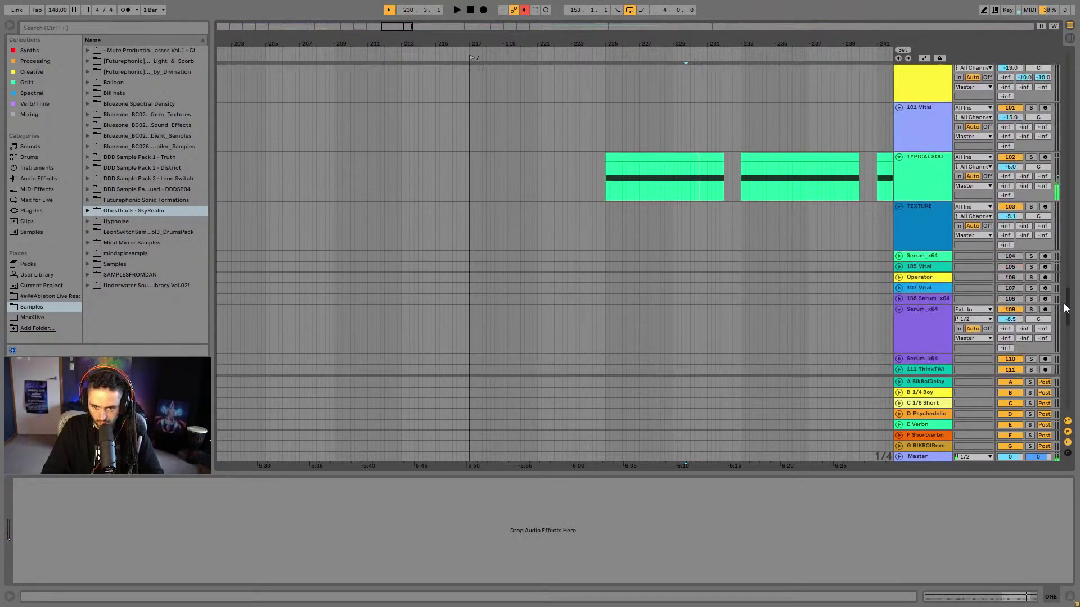
{"action": "left_click_drag", "start_coordinate": [645, 167], "coordinate": [514, 172]}
{"action": "left_click", "coordinate": [403, 190]}
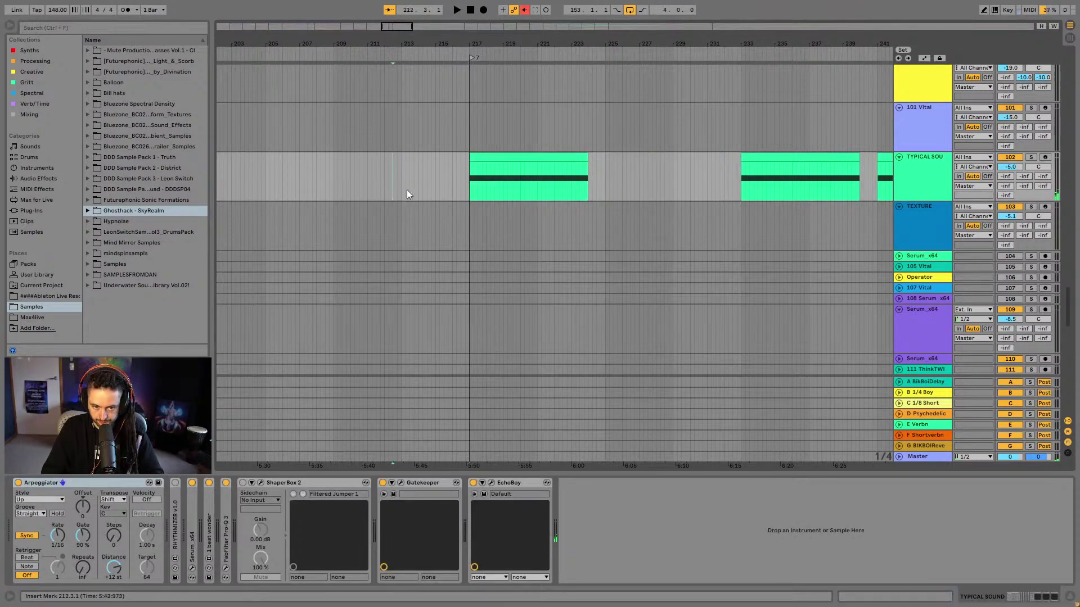
{"action": "left_click", "coordinate": [522, 164]}
{"action": "key", "text": "ctrl+d"}
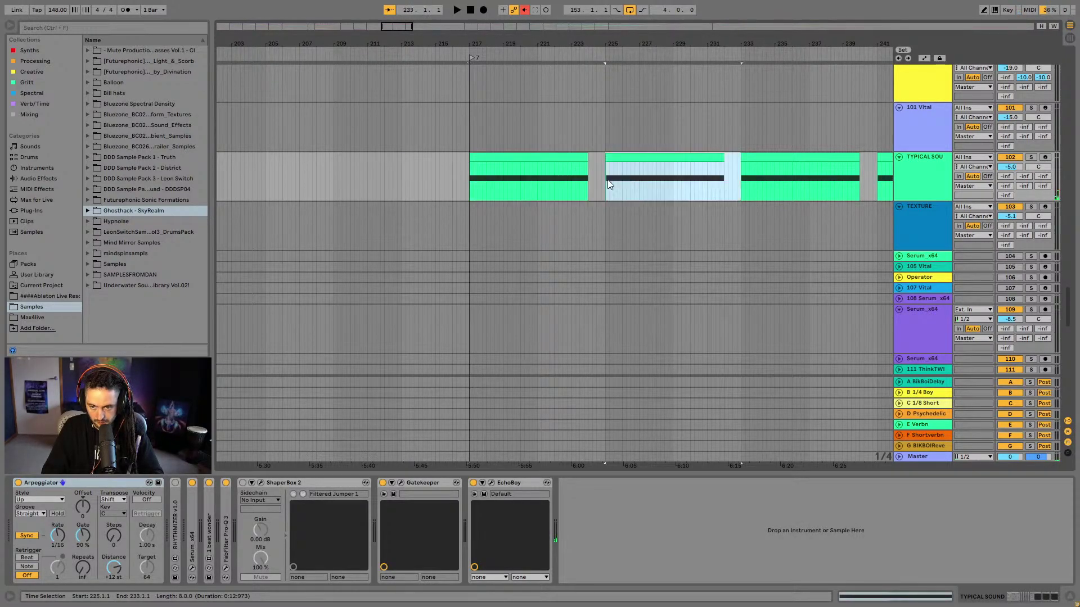
Play briefly from about bar 211 and go back up to the drum tracks
{"action": "scroll", "coordinate": [606, 196], "scroll_direction": "up", "scroll_amount": 4}
{"action": "left_click", "coordinate": [373, 230]}
{"action": "key", "text": "space"}
{"action": "scroll", "coordinate": [433, 222], "scroll_direction": "up", "scroll_amount": 7}
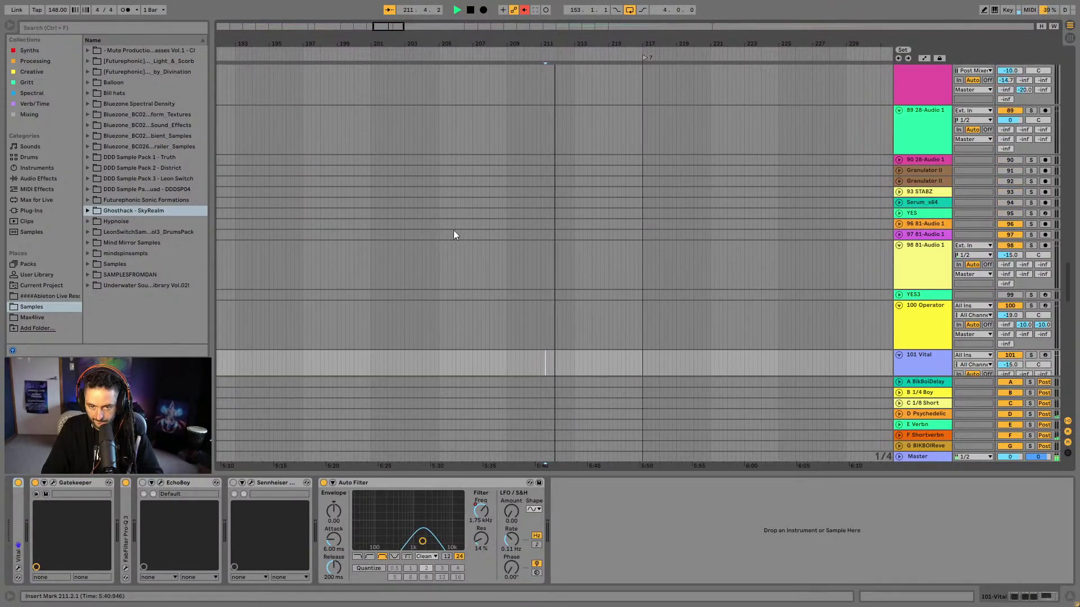
{"action": "left_click_drag", "start_coordinate": [1070, 268], "coordinate": [1070, 49]}
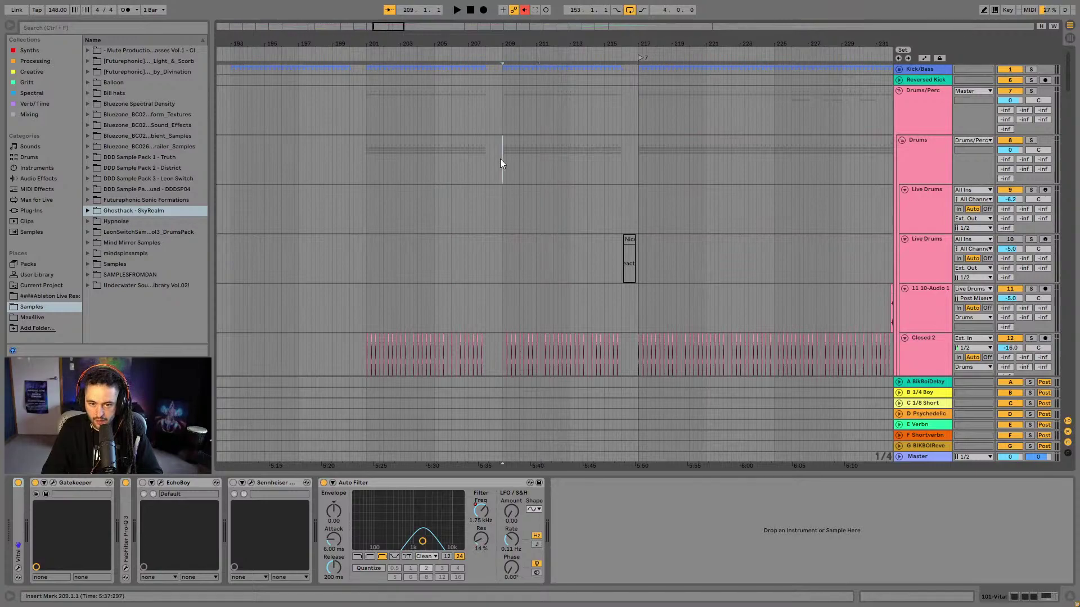
Set the arrangement grid to 2 bars and select bars 209 to 215 on the Drums group and first Live Drums track
{"action": "right_click", "coordinate": [506, 166]}
{"action": "left_click", "coordinate": [585, 253]}
{"action": "left_click_drag", "start_coordinate": [432, 40], "coordinate": [432, 22]}
{"action": "left_click_drag", "start_coordinate": [386, 163], "coordinate": [616, 175]}
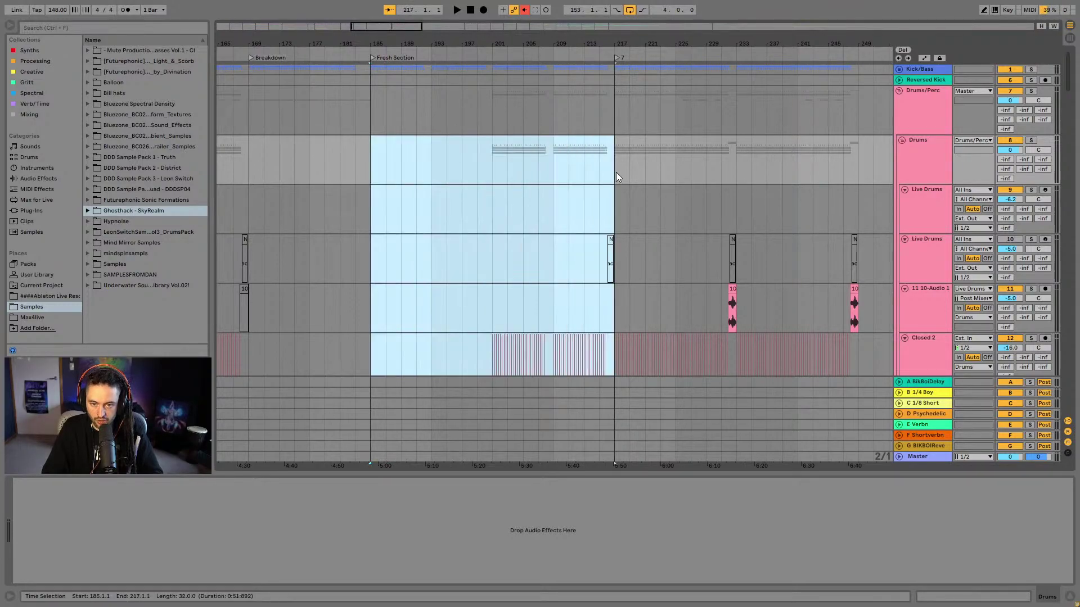
{"action": "left_click_drag", "start_coordinate": [552, 181], "coordinate": [606, 194]}
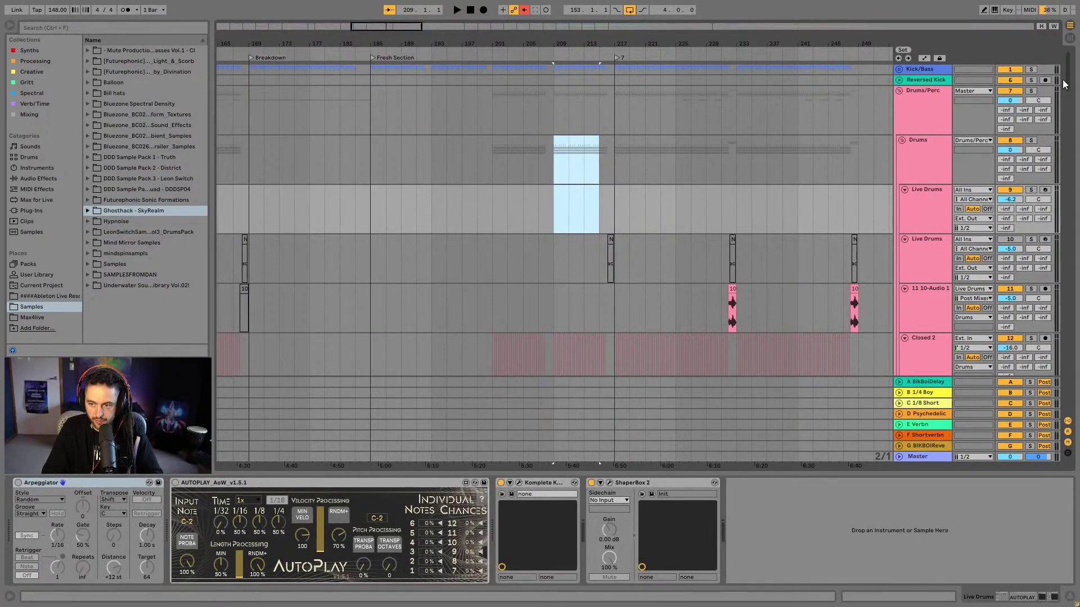
Review the drum tracks, fold the Drums/Perc group, and unfold the Riser/Trans group to reach the cymbal tracks
{"action": "left_click_drag", "start_coordinate": [1071, 86], "coordinate": [1067, 121]}
{"action": "scroll", "coordinate": [888, 161], "scroll_direction": "up", "scroll_amount": 8}
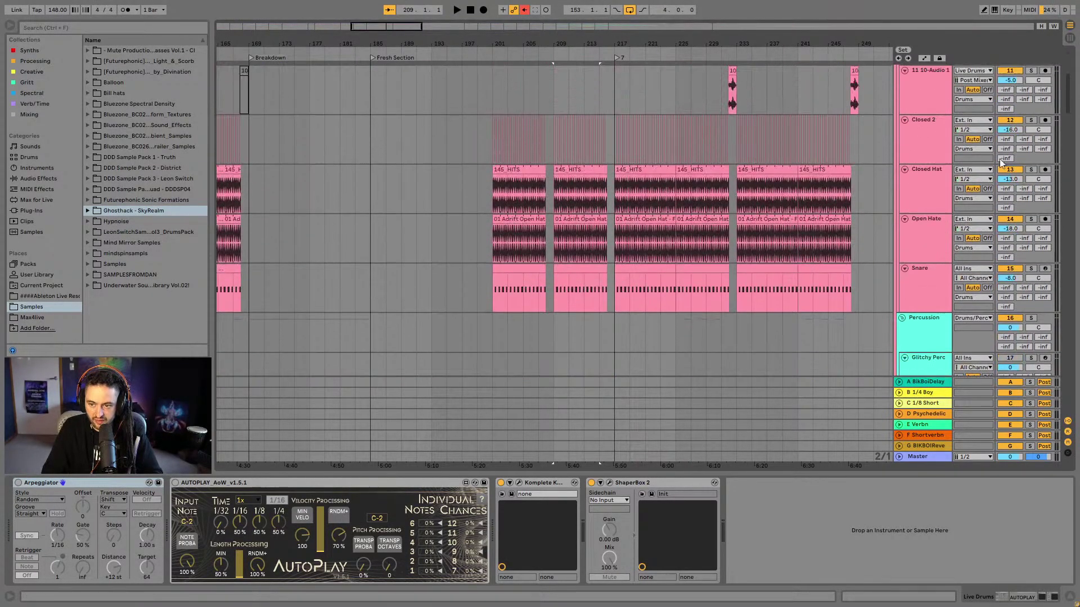
{"action": "scroll", "coordinate": [889, 159], "scroll_direction": "up", "scroll_amount": 2}
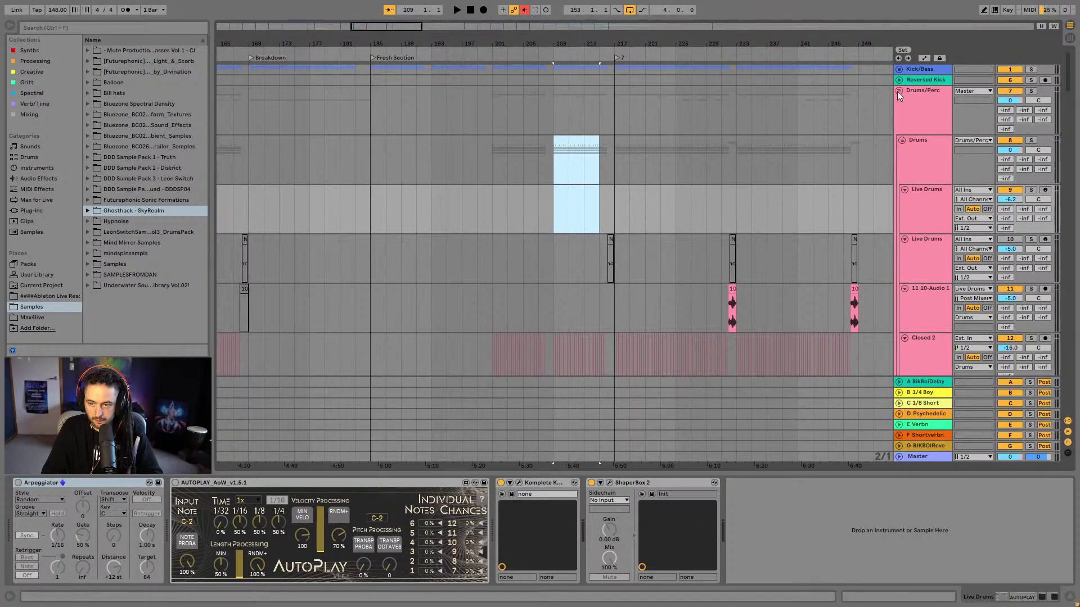
{"action": "left_click", "coordinate": [898, 91]}
{"action": "left_click", "coordinate": [900, 124]}
{"action": "scroll", "coordinate": [574, 169], "scroll_direction": "down", "scroll_amount": 5}
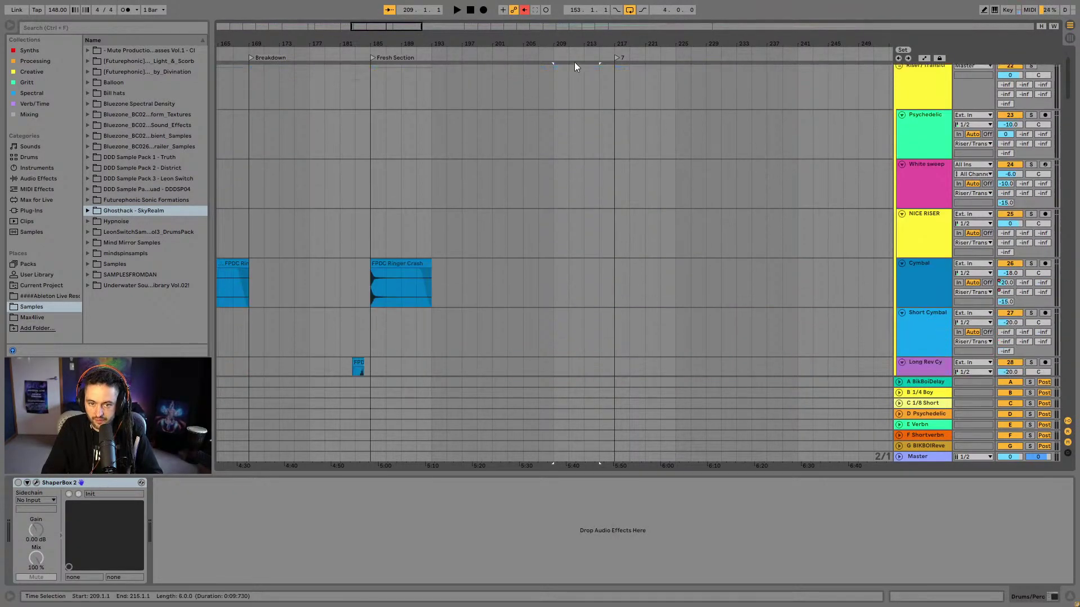
Duplicate the Cymbal track's Ringer Crash from bar 185 to bar 217, and copy bars 177 to 185 of Long Rev Cy
{"action": "scroll", "coordinate": [417, 295], "scroll_direction": "left", "scroll_amount": 3}
{"action": "left_click_drag", "start_coordinate": [417, 274], "coordinate": [644, 281]}
{"action": "scroll", "coordinate": [394, 292], "scroll_direction": "down", "scroll_amount": 3}
{"action": "left_click_drag", "start_coordinate": [393, 306], "coordinate": [340, 313]}
{"action": "key", "text": "ctrl+c"}
{"action": "left_click", "coordinate": [569, 308]}
{"action": "key", "text": "ctrl+v"}
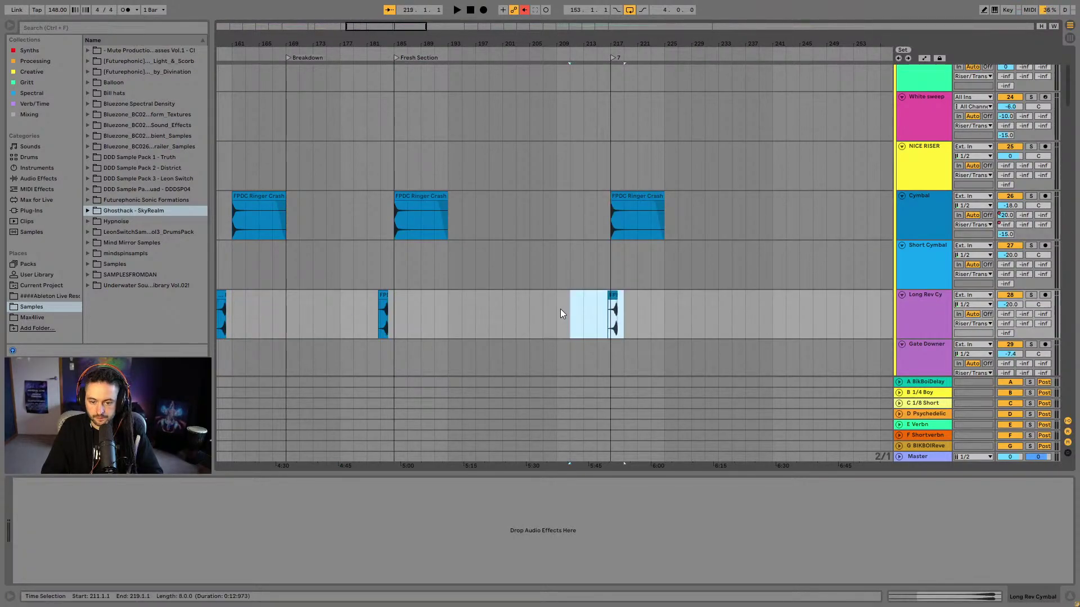
{"action": "key", "text": "ctrl+z"}
Paste the copied eight-bar reverse cymbal section at bar 209 on the Long Rev Cy track
{"action": "left_click", "coordinate": [560, 309]}
{"action": "key", "text": "ctrl+v"}
{"action": "scroll", "coordinate": [555, 310], "scroll_direction": "down", "scroll_amount": 7}
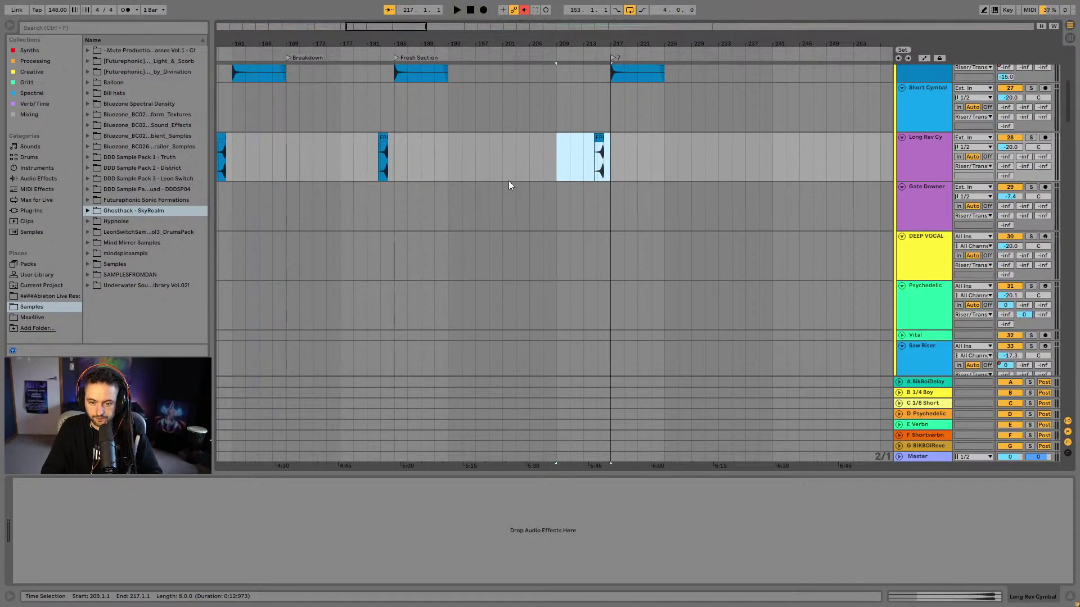
Examine the riser and cymbal clips in the earlier sections, including bars 113 to 121 of the Short Cymbal track
{"action": "left_click_drag", "start_coordinate": [440, 51], "coordinate": [630, 57]}
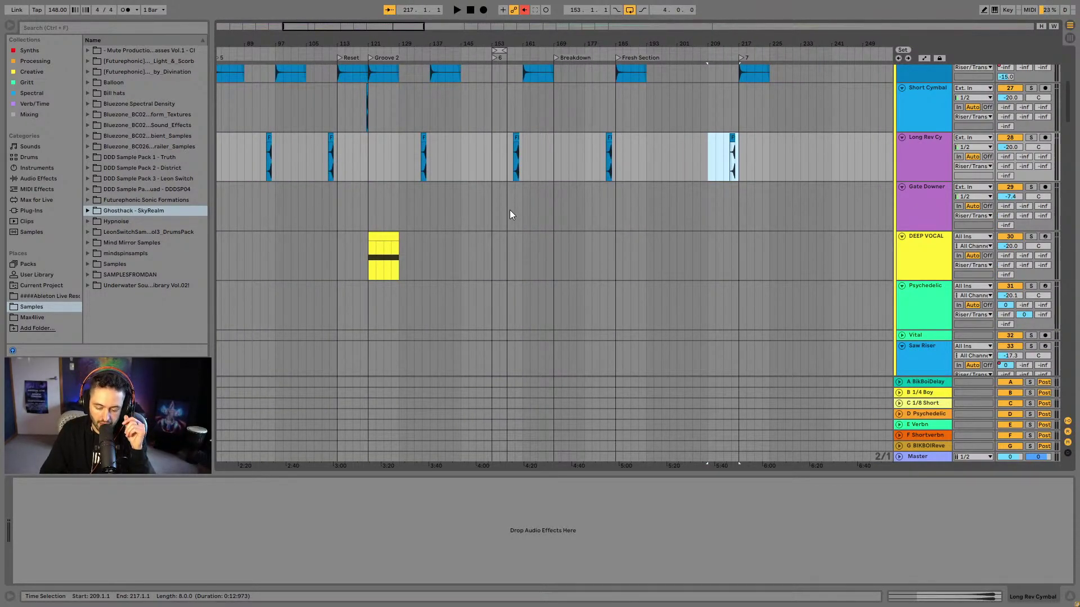
{"action": "scroll", "coordinate": [423, 123], "scroll_direction": "up", "scroll_amount": 2}
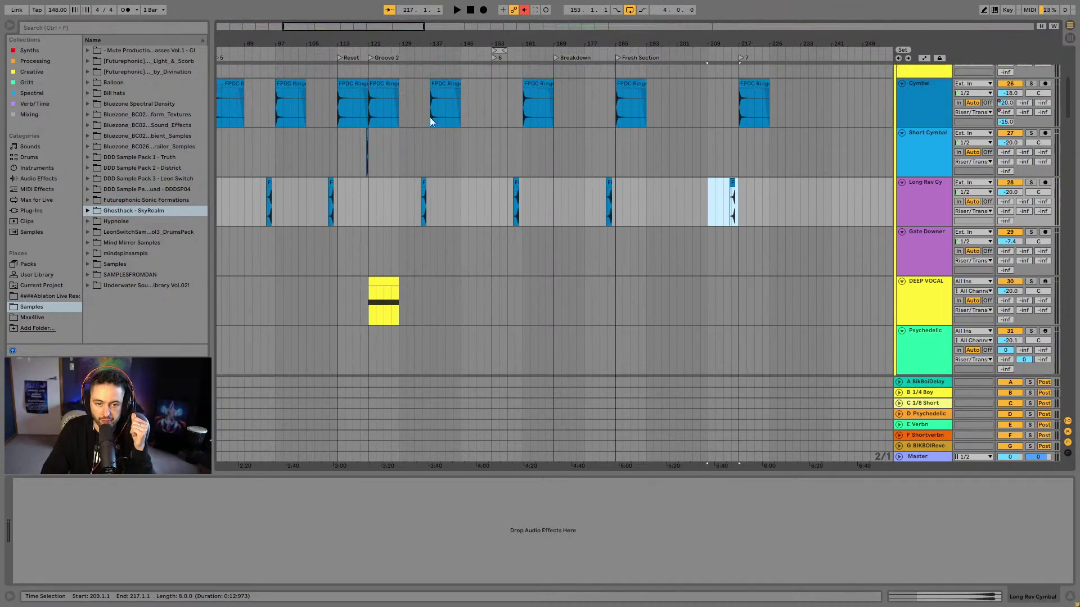
{"action": "left_click_drag", "start_coordinate": [443, 46], "coordinate": [473, 176]}
{"action": "left_click_drag", "start_coordinate": [302, 160], "coordinate": [405, 164]}
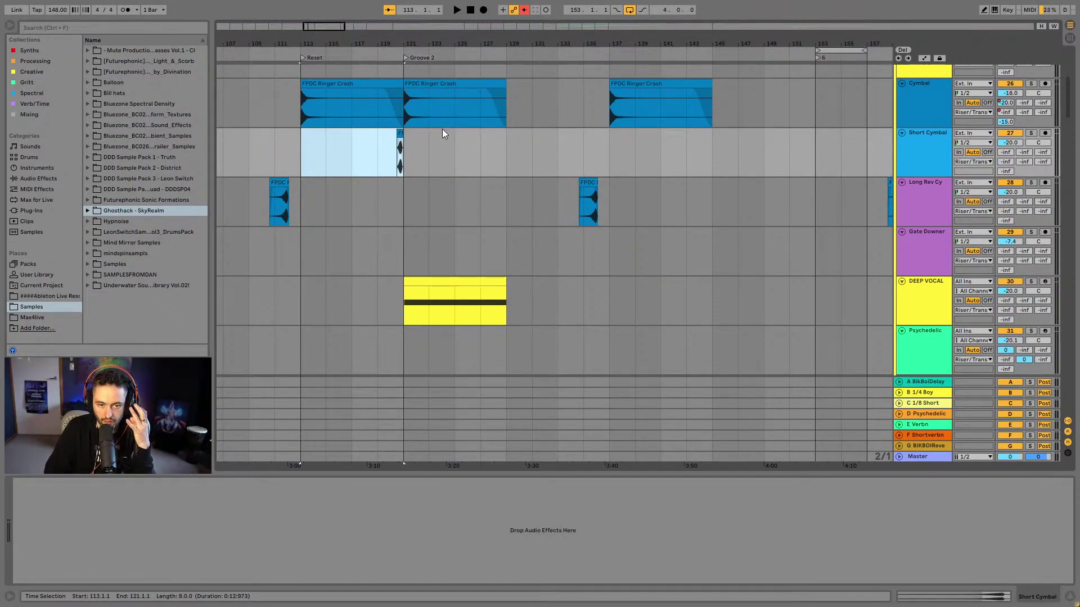
{"action": "left_click_drag", "start_coordinate": [440, 49], "coordinate": [636, 46]}
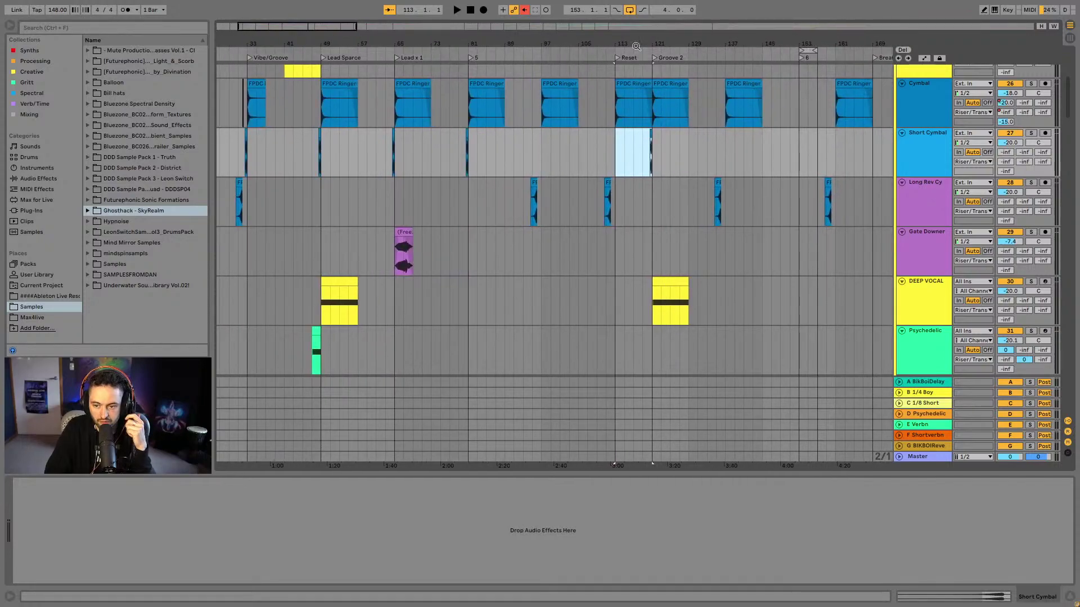
Copy the Gate Downer track's Freeze clip from bar 65 to bar 213 and play it in context
{"action": "left_click", "coordinate": [413, 230]}
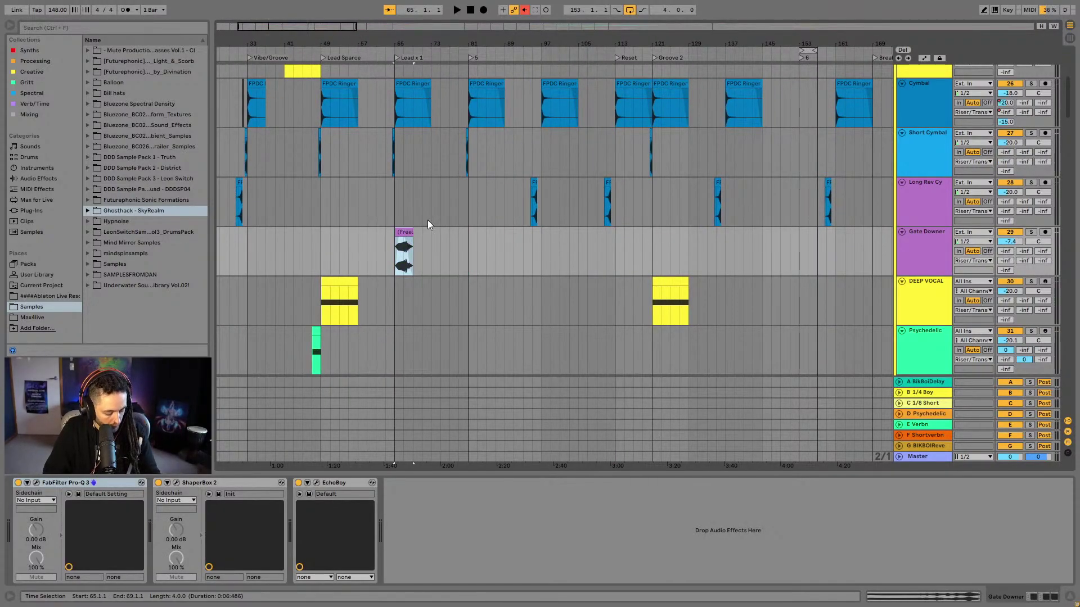
{"action": "left_click_drag", "start_coordinate": [503, 62], "coordinate": [503, 46]}
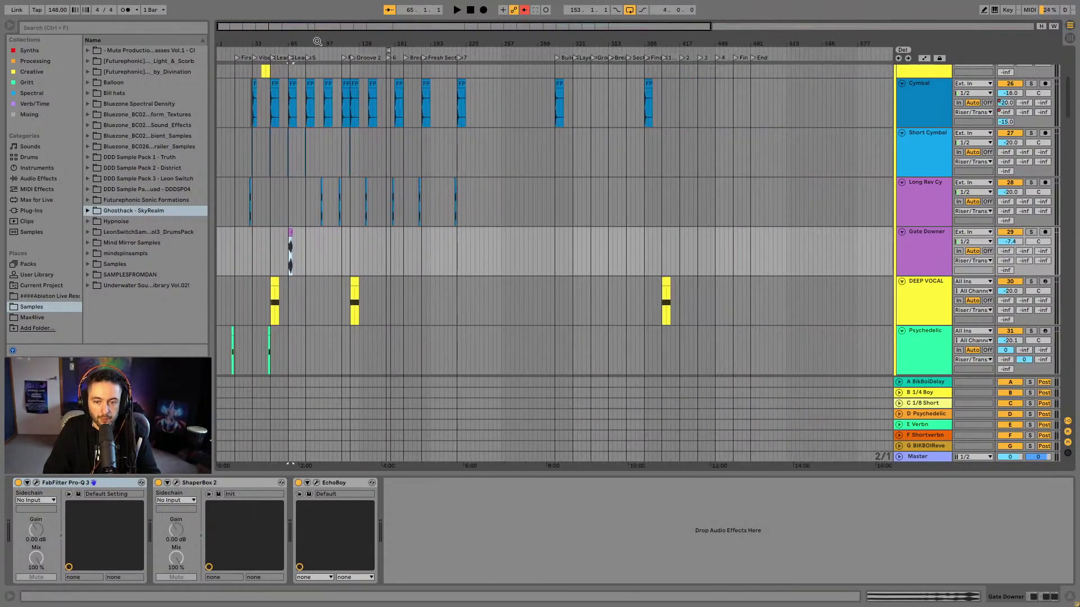
{"action": "left_click", "coordinate": [452, 262]}
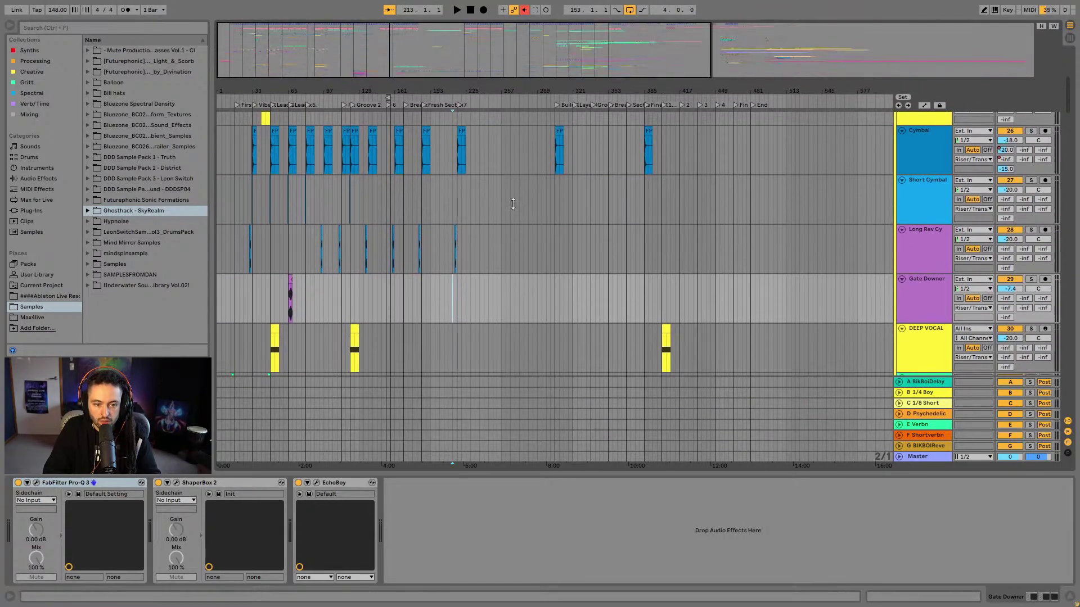
{"action": "left_click_drag", "start_coordinate": [455, 45], "coordinate": [452, 124]}
{"action": "key", "text": "ctrl+v"}
{"action": "key", "text": "space"}
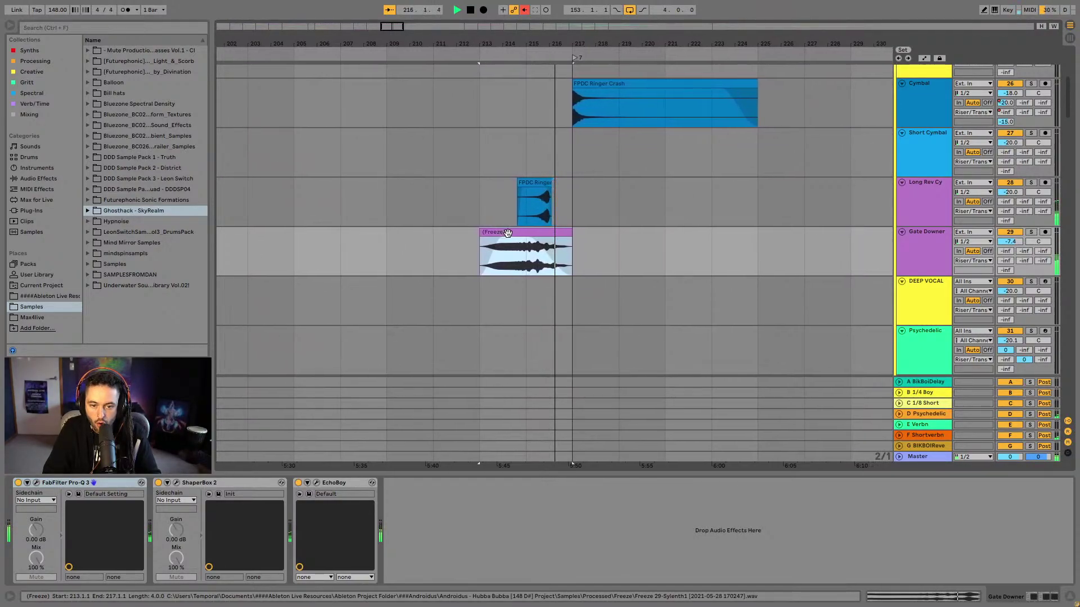
Try the pasted Freeze clip at bars 217 and 227, and move it to bar 245 on the Gate Downer track
{"action": "left_click_drag", "start_coordinate": [510, 233], "coordinate": [613, 248]}
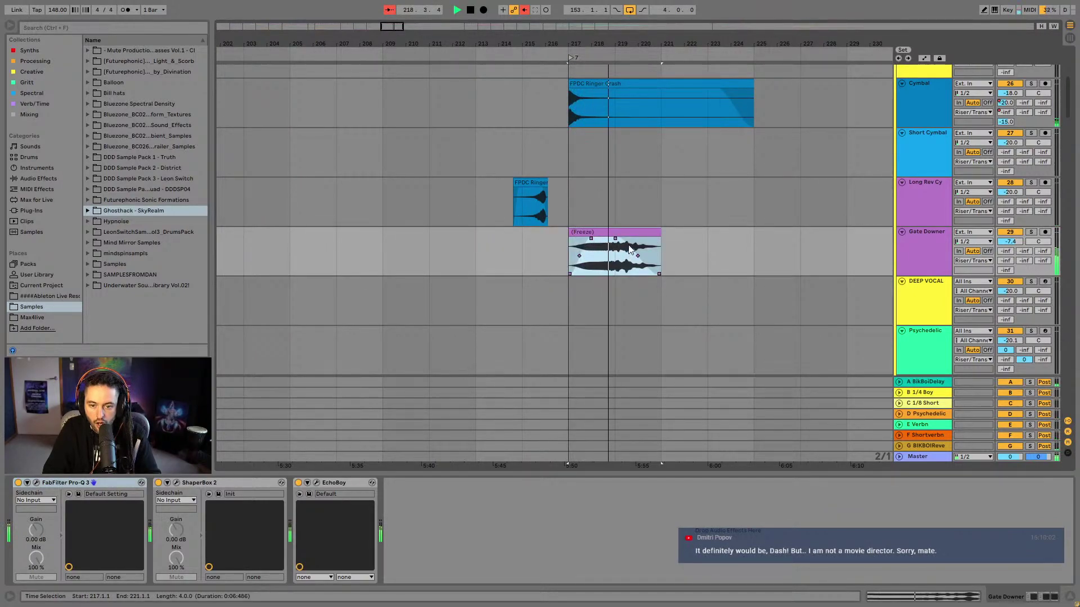
{"action": "left_click_drag", "start_coordinate": [602, 252], "coordinate": [819, 242]}
{"action": "key", "text": "minus"}
{"action": "key", "text": "minus"}
{"action": "key", "text": "minus"}
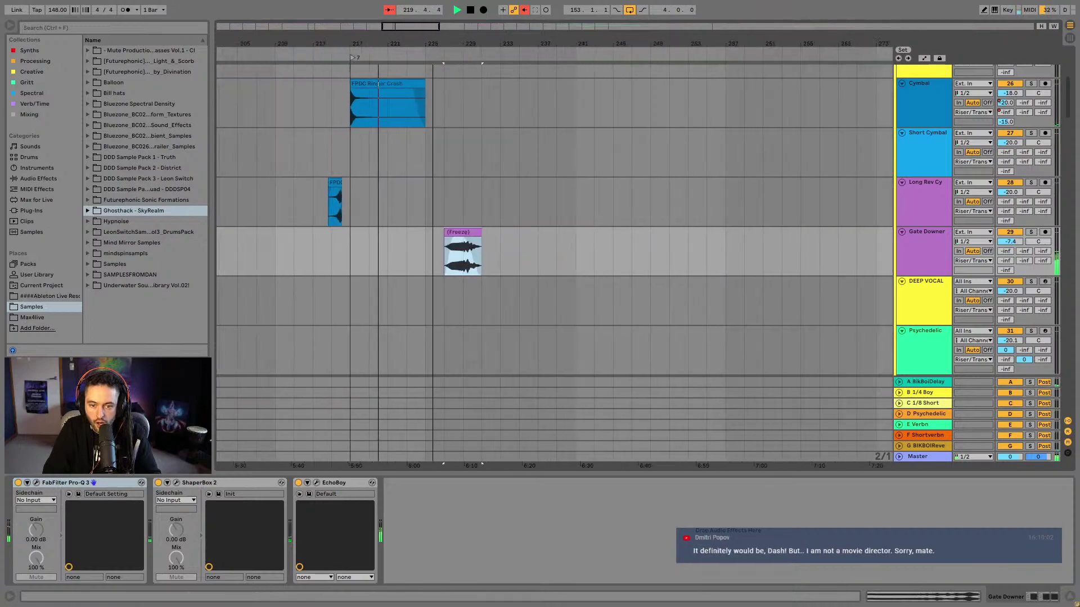
{"action": "left_click_drag", "start_coordinate": [458, 250], "coordinate": [619, 253]}
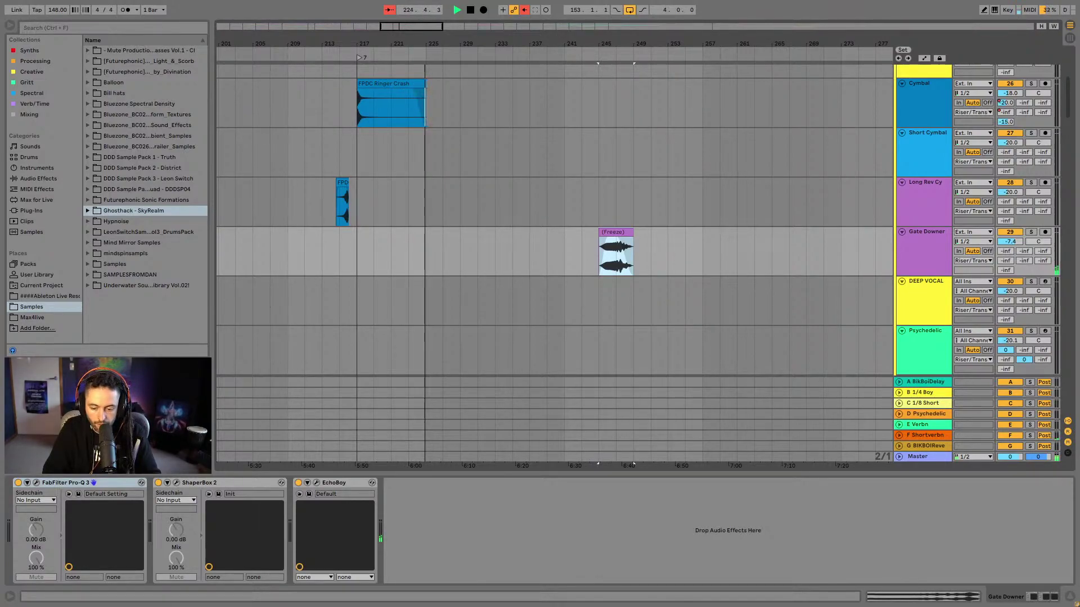
Expand the Drums/Perc group and delete the hat and snare clips on the Closed 2 through Snare tracks from bar 217 to 233
{"action": "left_click", "coordinate": [401, 203]}
{"action": "scroll", "coordinate": [403, 314], "scroll_direction": "up", "scroll_amount": 8}
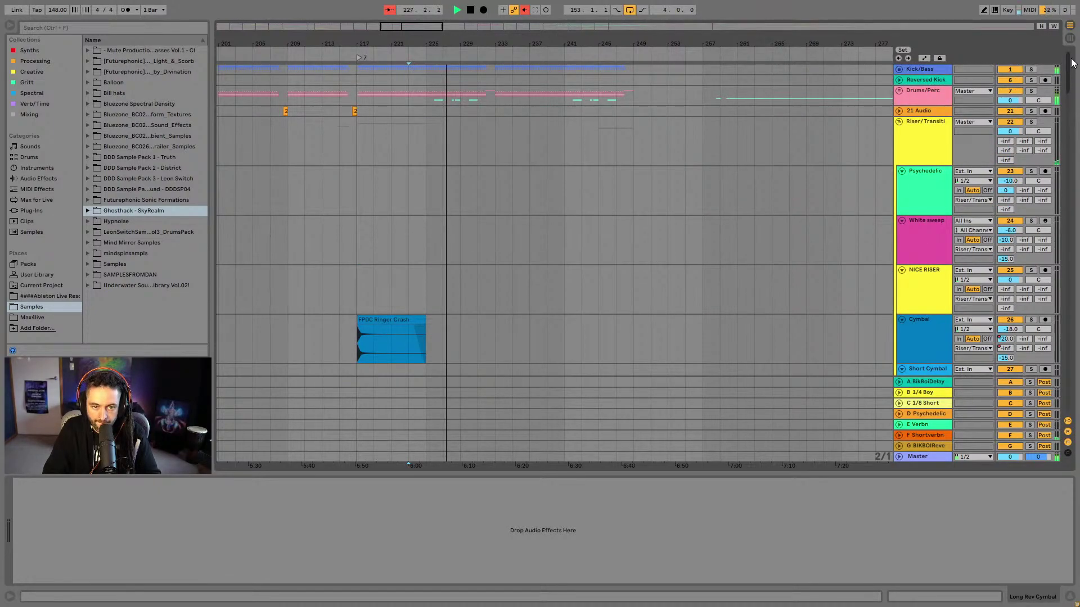
{"action": "left_click", "coordinate": [361, 100]}
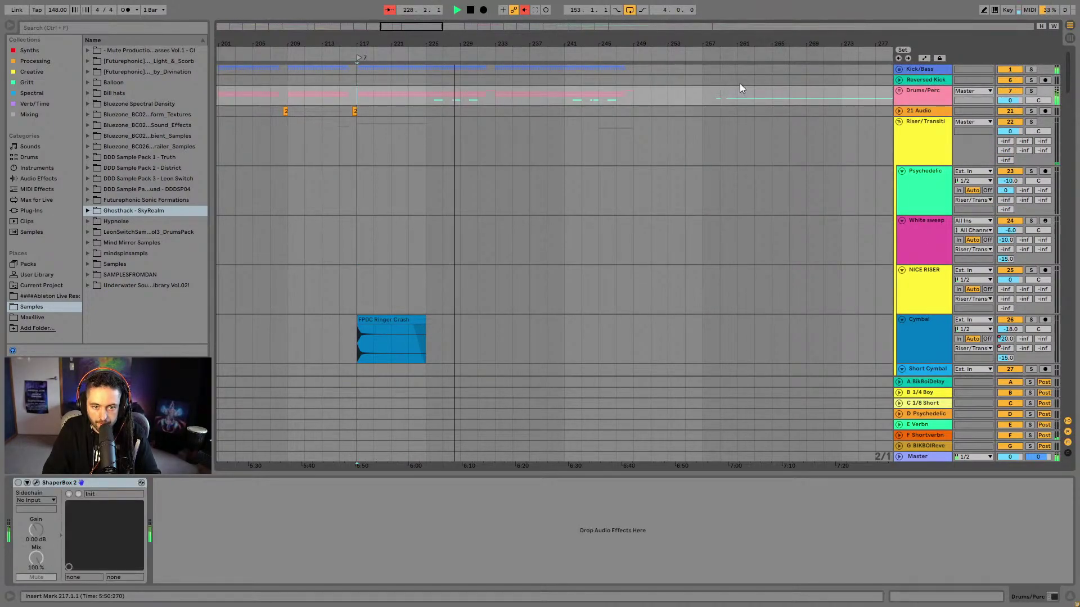
{"action": "left_click", "coordinate": [898, 91]}
{"action": "scroll", "coordinate": [532, 256], "scroll_direction": "down", "scroll_amount": 2}
{"action": "scroll", "coordinate": [531, 254], "scroll_direction": "down", "scroll_amount": 4}
{"action": "left_click", "coordinate": [416, 279]}
{"action": "left_click", "coordinate": [492, 117], "text": "shift"}
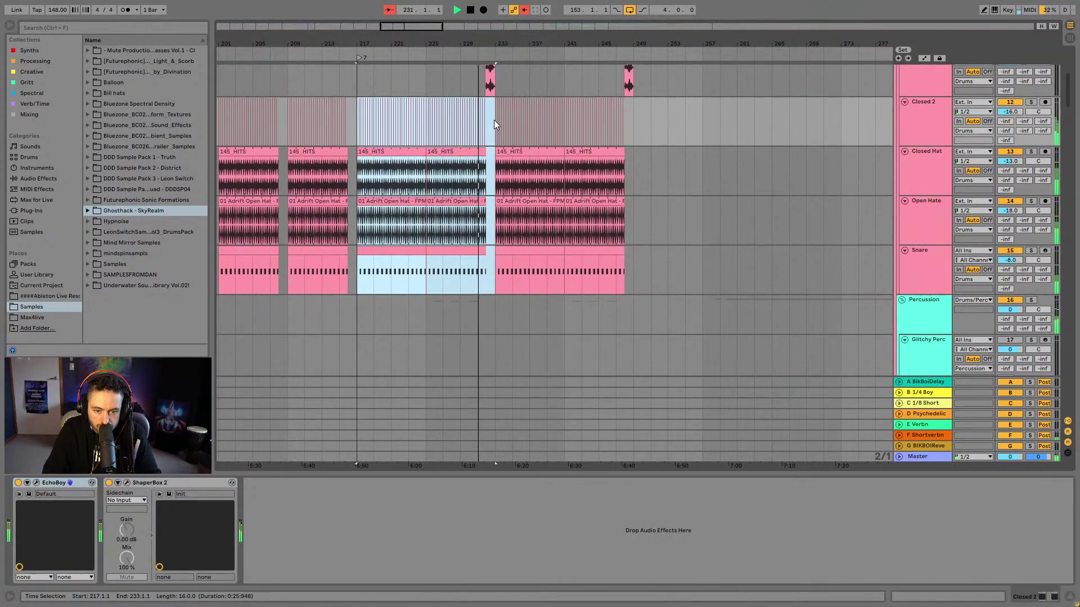
{"action": "key", "text": "Delete"}
Move the Rec Glitchy Perc clips from bar 225 to bar 233 and repeat the eight-bar pattern at bar 241
{"action": "scroll", "coordinate": [478, 139], "scroll_direction": "down", "scroll_amount": 3}
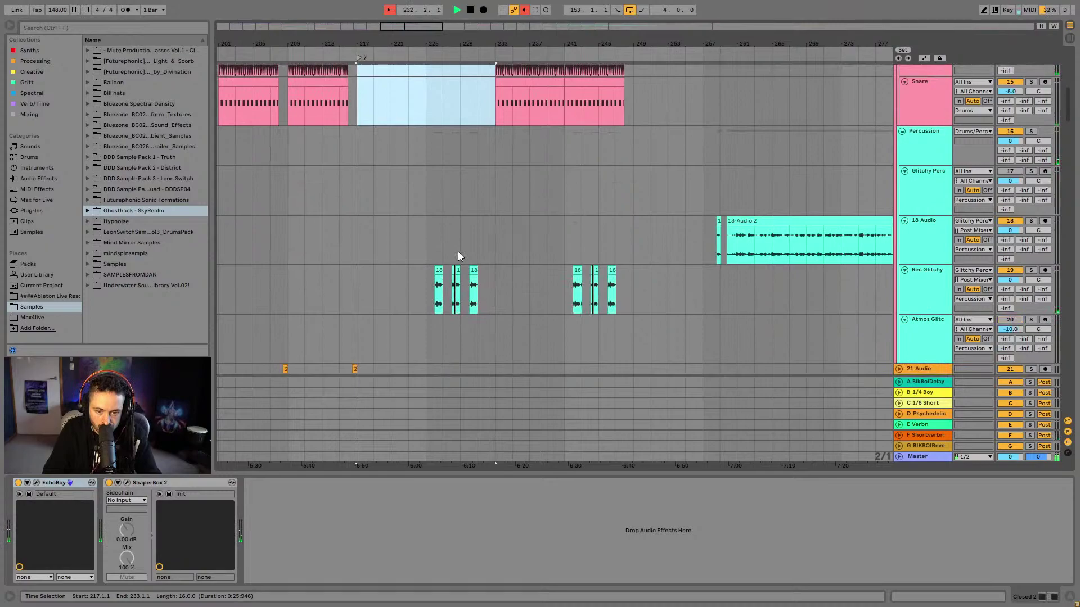
{"action": "left_click_drag", "start_coordinate": [425, 296], "coordinate": [560, 298]}
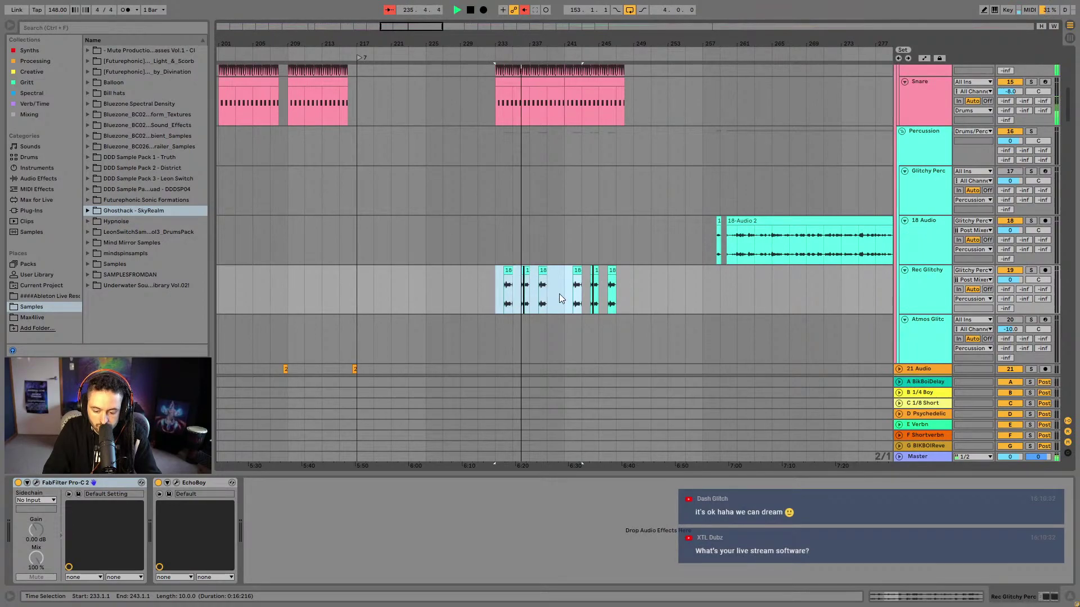
{"action": "left_click", "coordinate": [499, 289]}
{"action": "left_click", "coordinate": [562, 295]}
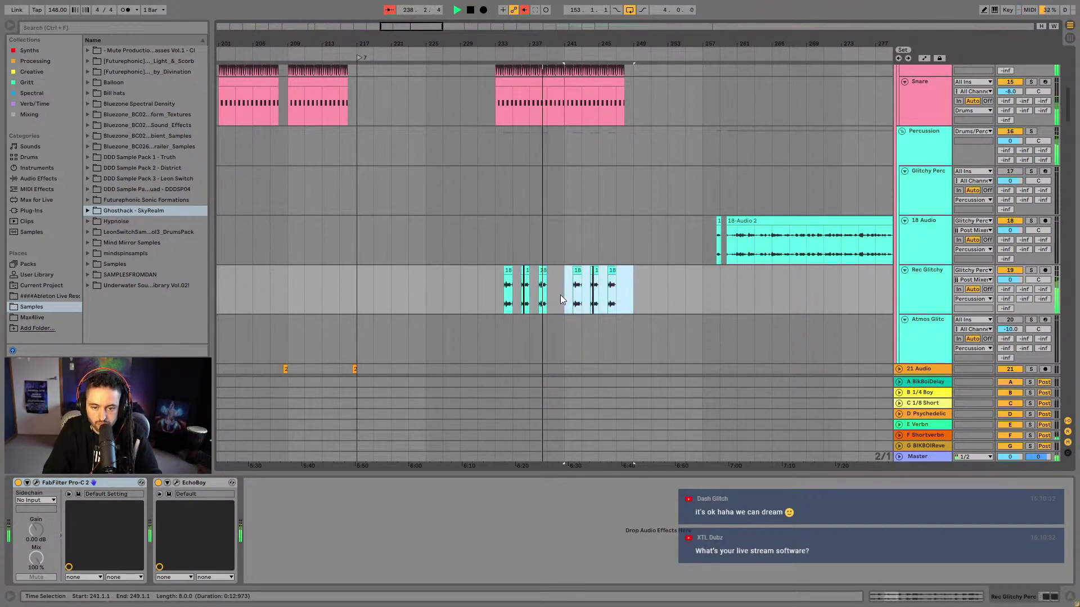
Play the section from bar 217 and examine the clips on the tracks from Drums/Perc down to BALLOONS
{"action": "scroll", "coordinate": [556, 295], "scroll_direction": "up", "scroll_amount": 2}
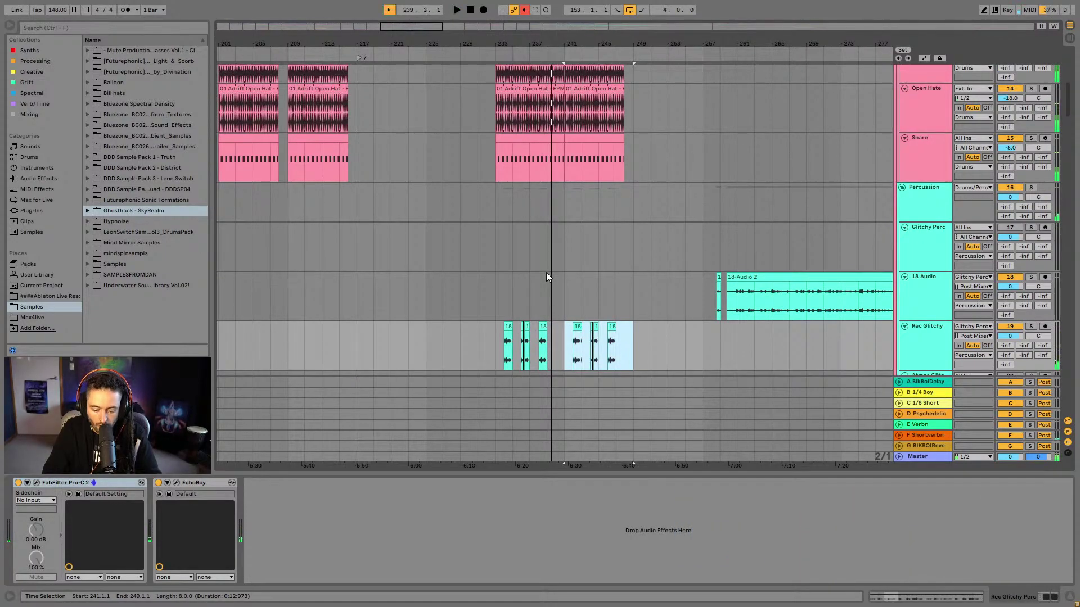
{"action": "scroll", "coordinate": [546, 275], "scroll_direction": "up", "scroll_amount": 10}
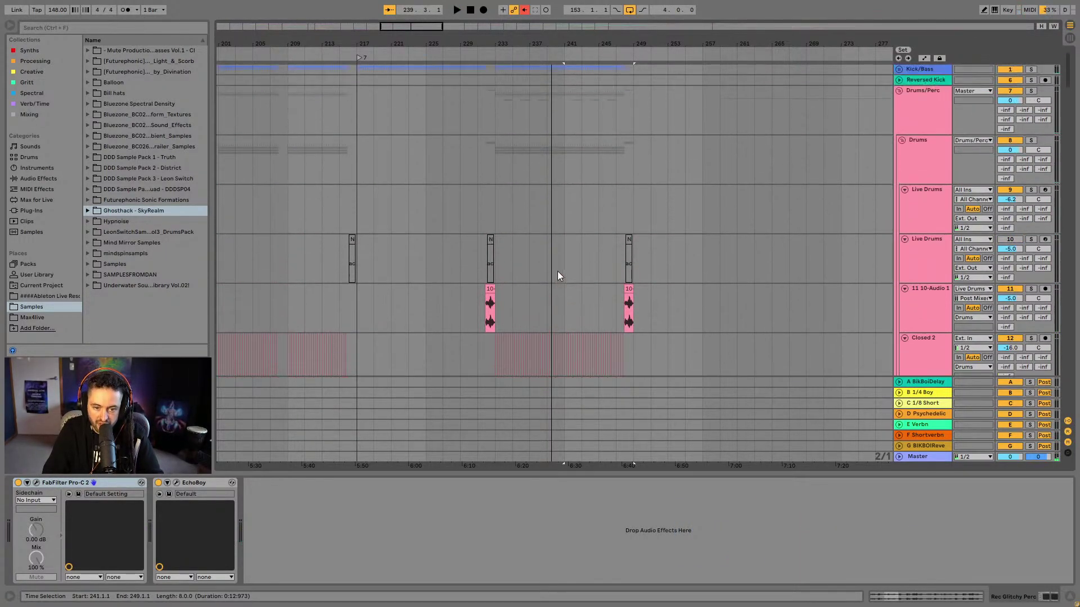
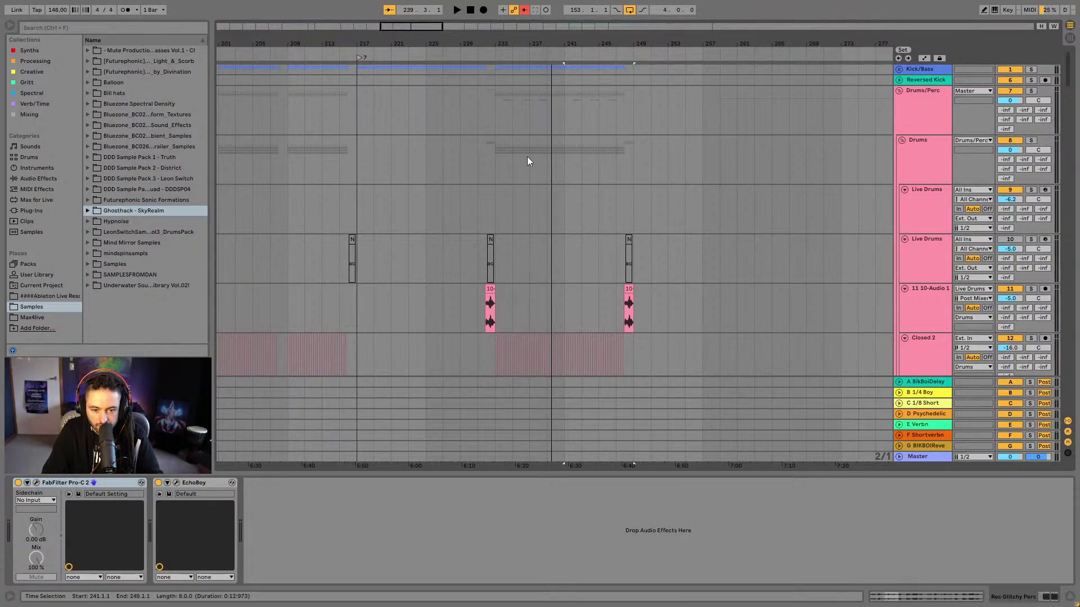
{"action": "left_click", "coordinate": [366, 312]}
{"action": "key", "text": "space"}
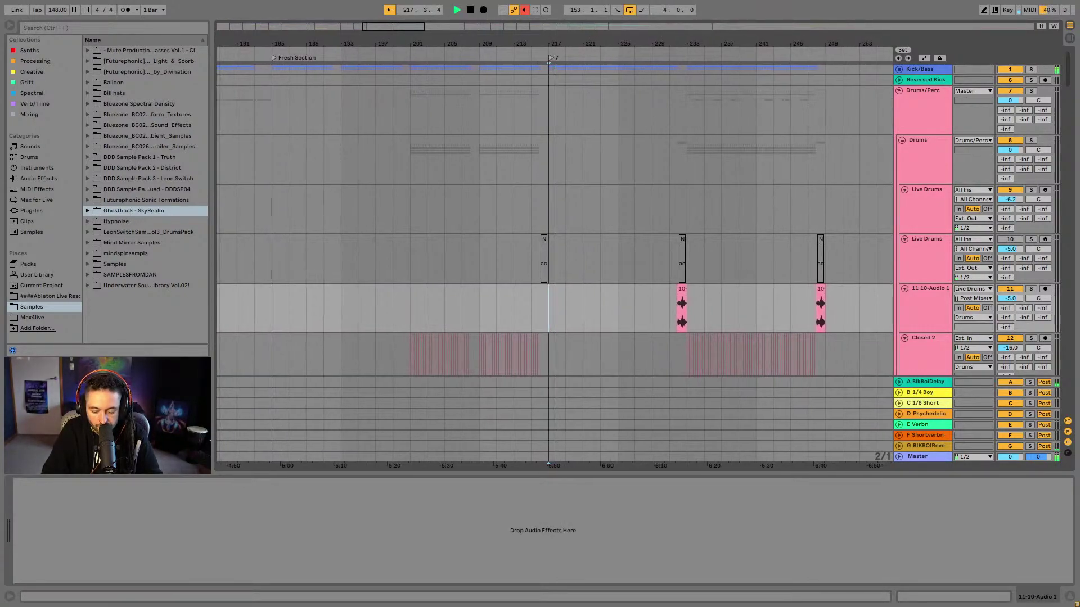
{"action": "scroll", "coordinate": [554, 251], "scroll_direction": "down", "scroll_amount": 2}
{"action": "scroll", "coordinate": [555, 245], "scroll_direction": "up", "scroll_amount": 2}
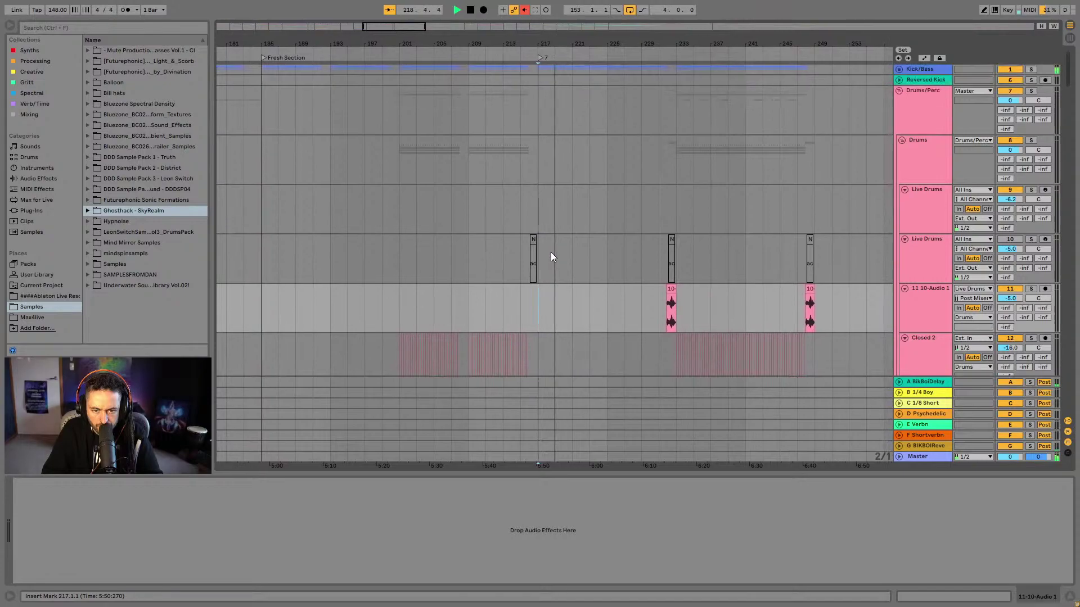
{"action": "scroll", "coordinate": [551, 252], "scroll_direction": "down", "scroll_amount": 2}
{"action": "scroll", "coordinate": [557, 268], "scroll_direction": "down", "scroll_amount": 8}
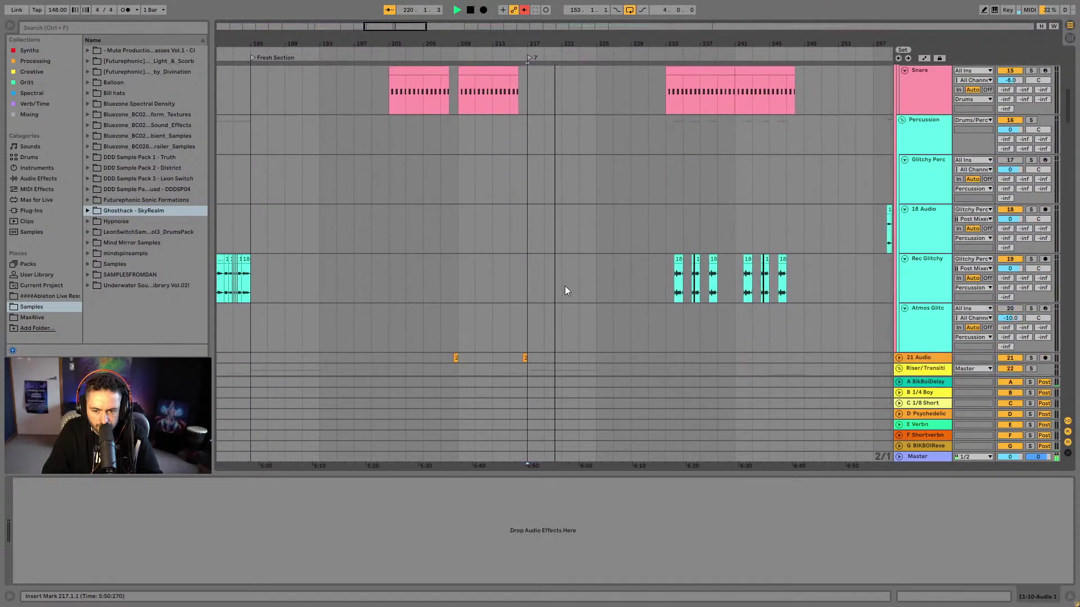
{"action": "scroll", "coordinate": [566, 292], "scroll_direction": "down", "scroll_amount": 8}
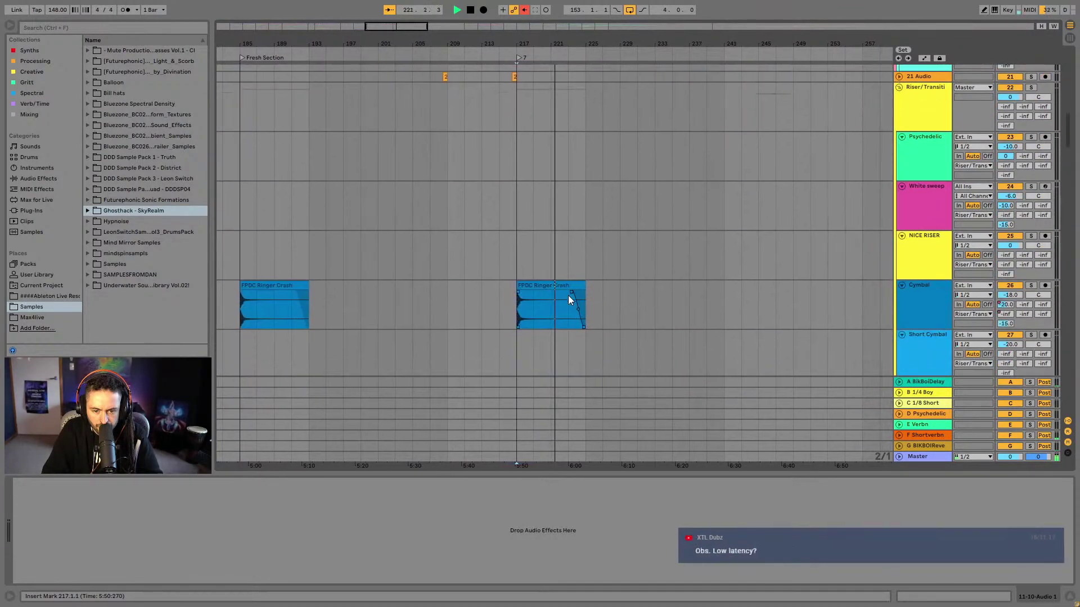
{"action": "scroll", "coordinate": [571, 304], "scroll_direction": "down", "scroll_amount": 1}
{"action": "scroll", "coordinate": [571, 300], "scroll_direction": "down", "scroll_amount": 7}
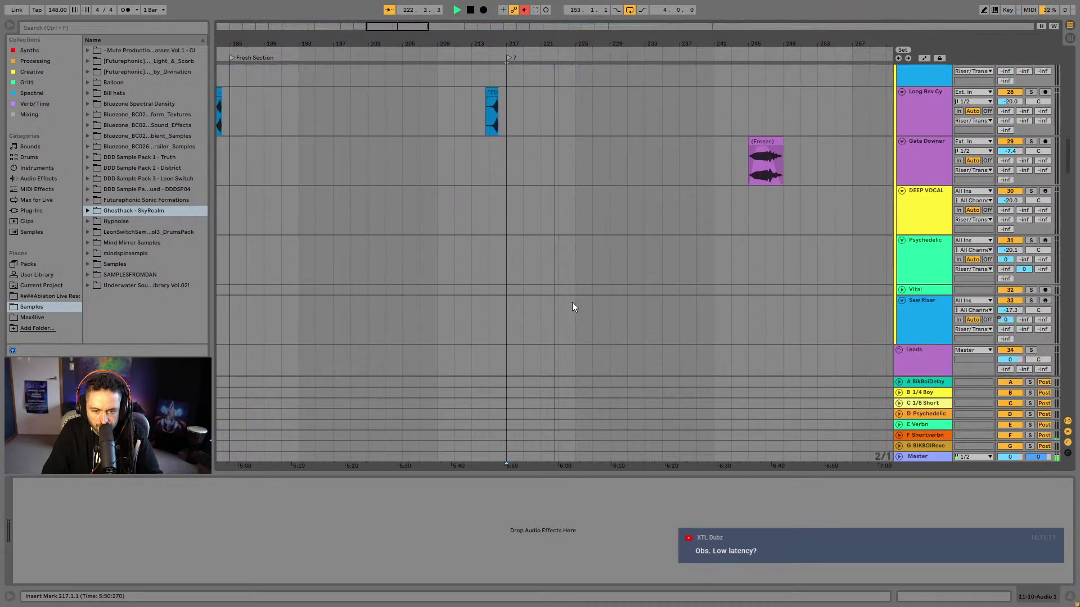
{"action": "scroll", "coordinate": [572, 302], "scroll_direction": "down", "scroll_amount": 7}
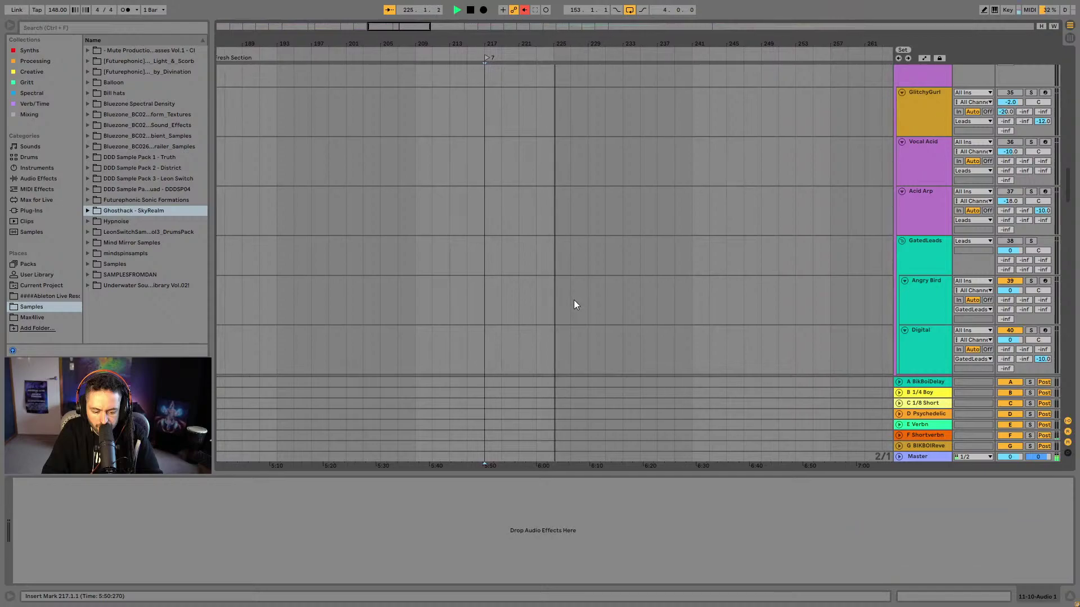
{"action": "scroll", "coordinate": [574, 301], "scroll_direction": "down", "scroll_amount": 5}
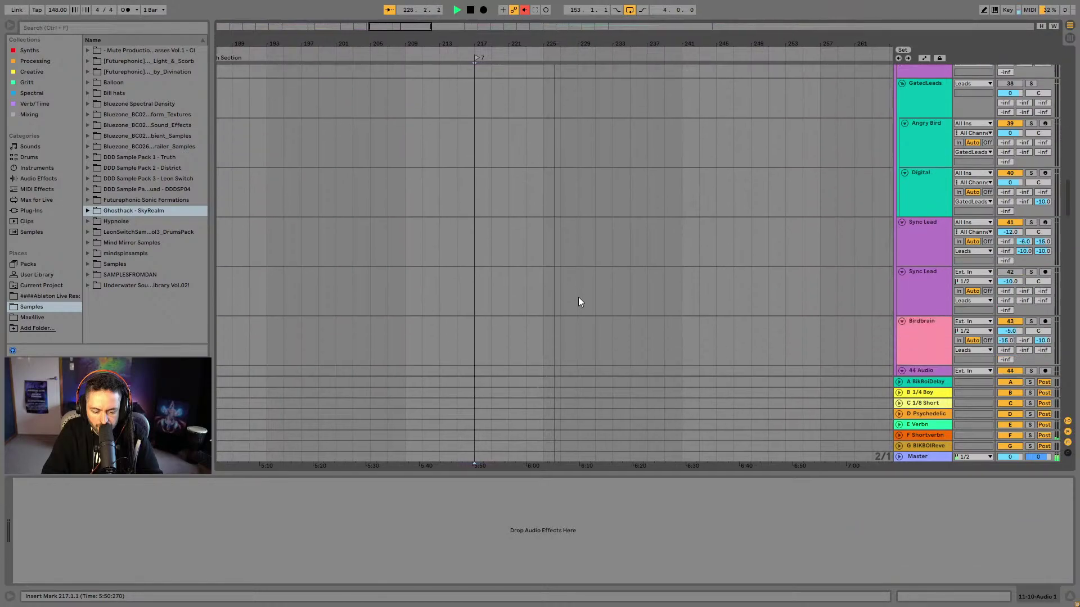
{"action": "scroll", "coordinate": [580, 303], "scroll_direction": "down", "scroll_amount": 4}
{"action": "scroll", "coordinate": [581, 304], "scroll_direction": "down", "scroll_amount": 4}
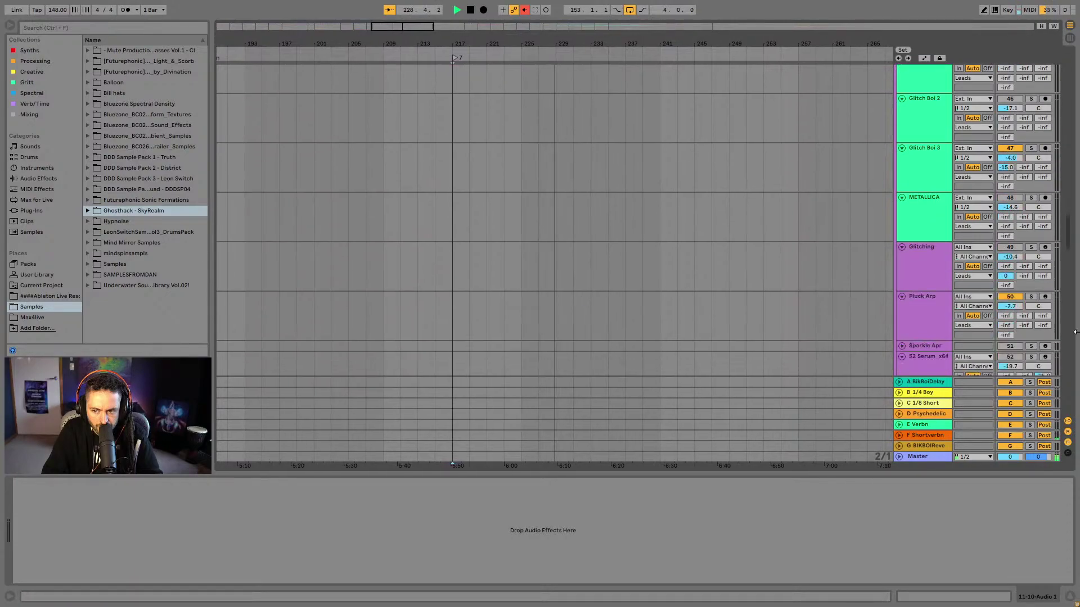
{"action": "left_click_drag", "start_coordinate": [1067, 241], "coordinate": [1077, 362]}
{"action": "scroll", "coordinate": [723, 275], "scroll_direction": "up", "scroll_amount": 3}
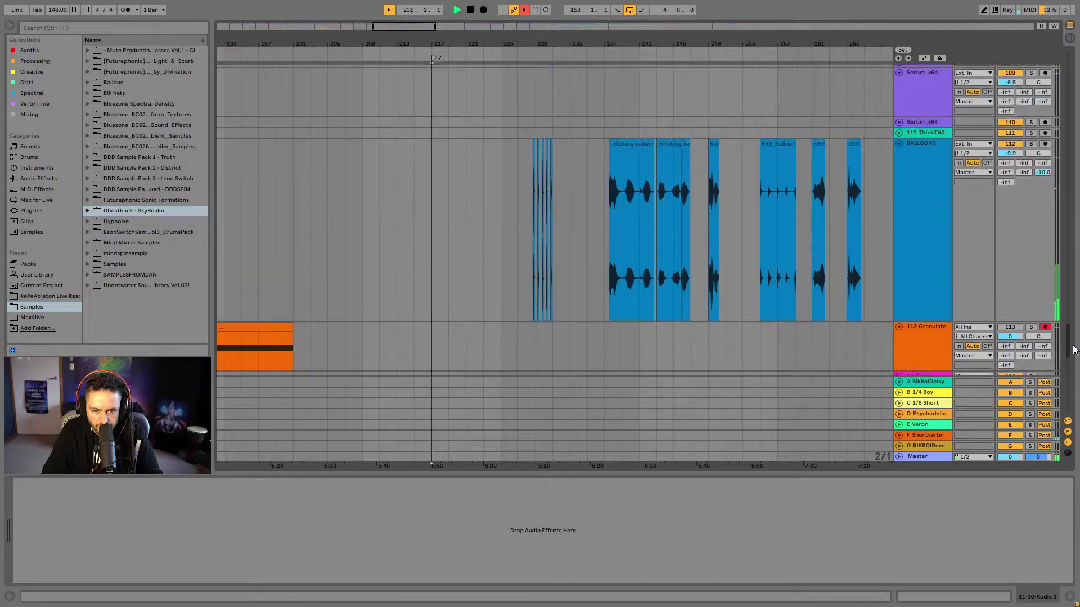
Duplicate the BALLOONS track's popping clips in bars 229 to 231 directly behind themselves, at bar 231
{"action": "key", "text": "space"}
{"action": "left_click_drag", "start_coordinate": [556, 45], "coordinate": [557, 101]}
{"action": "left_click_drag", "start_coordinate": [426, 177], "coordinate": [566, 169]}
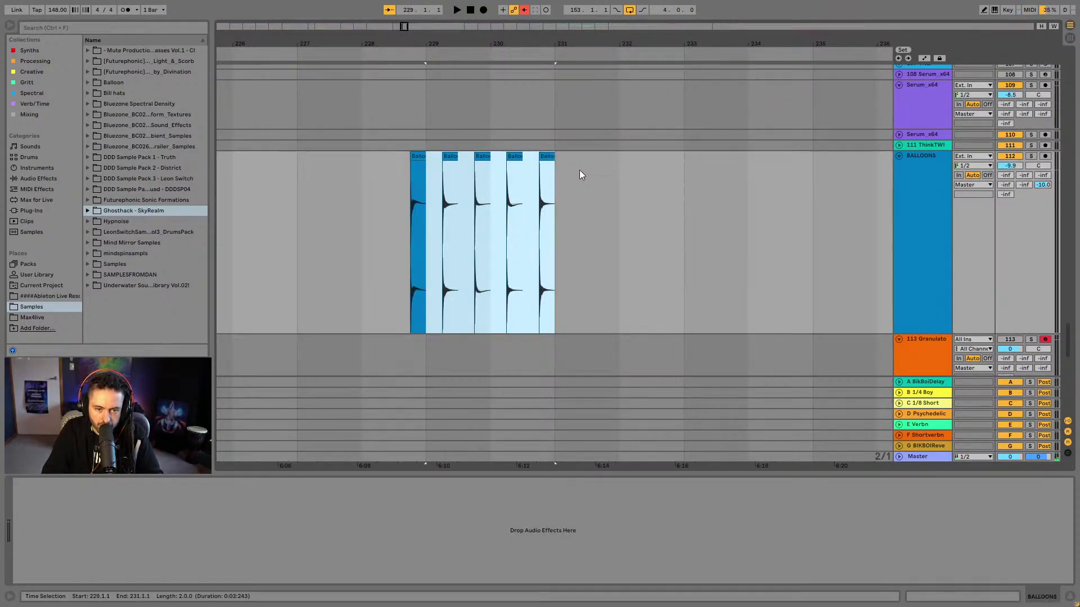
{"action": "scroll", "coordinate": [737, 276], "scroll_direction": "down", "scroll_amount": 5}
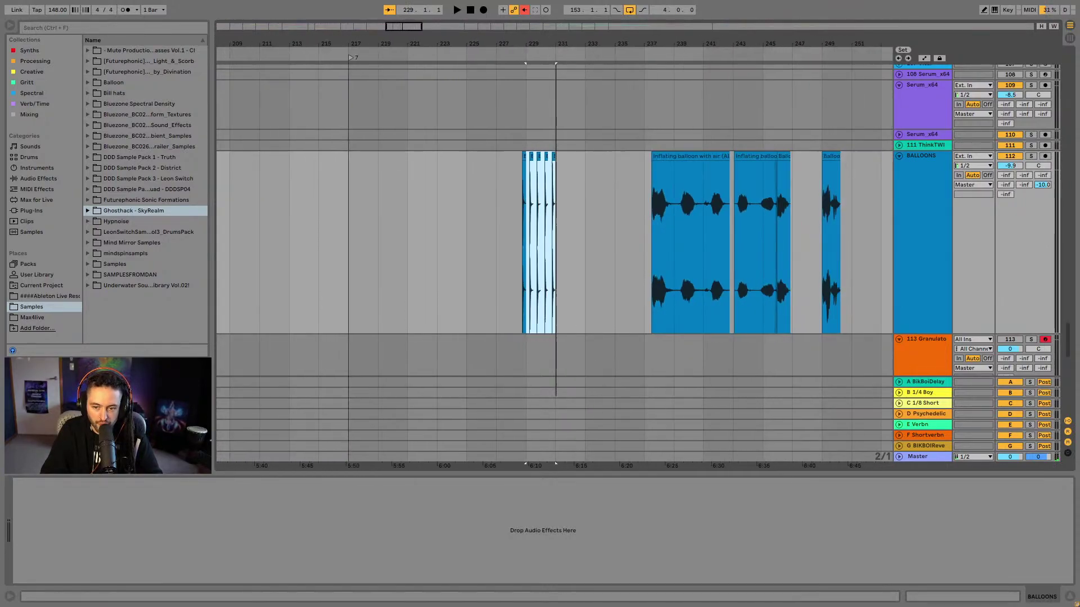
{"action": "key", "text": "ctrl+d"}
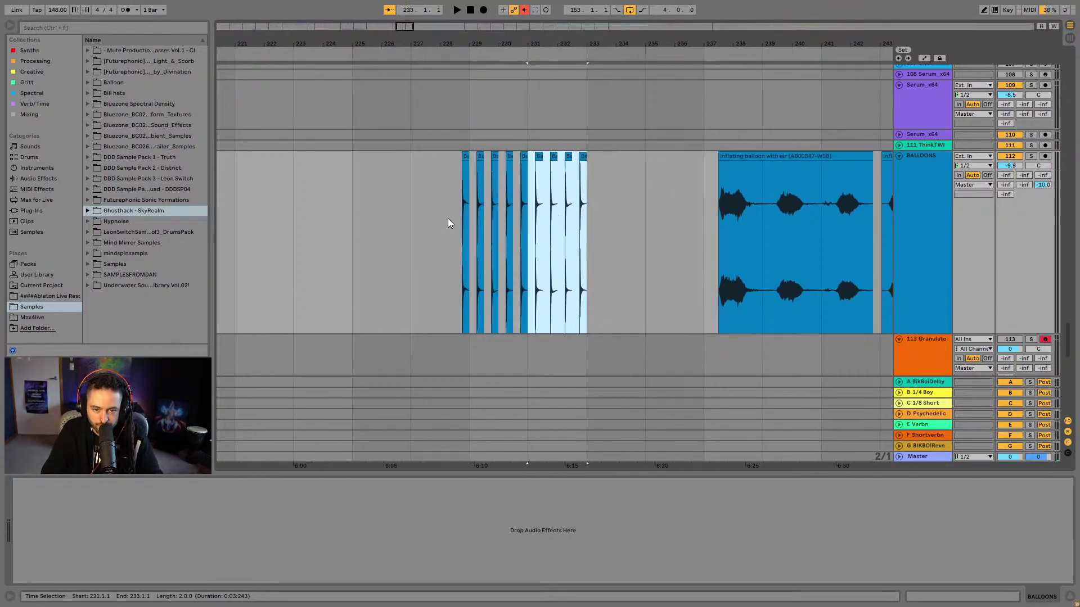
Play the extended balloon pops from bar 227 and examine the Additions tracks around them
{"action": "left_click", "coordinate": [446, 181]}
{"action": "left_click", "coordinate": [403, 181]}
{"action": "key", "text": "space"}
{"action": "scroll", "coordinate": [463, 198], "scroll_direction": "down", "scroll_amount": 5}
{"action": "scroll", "coordinate": [462, 201], "scroll_direction": "down", "scroll_amount": 3}
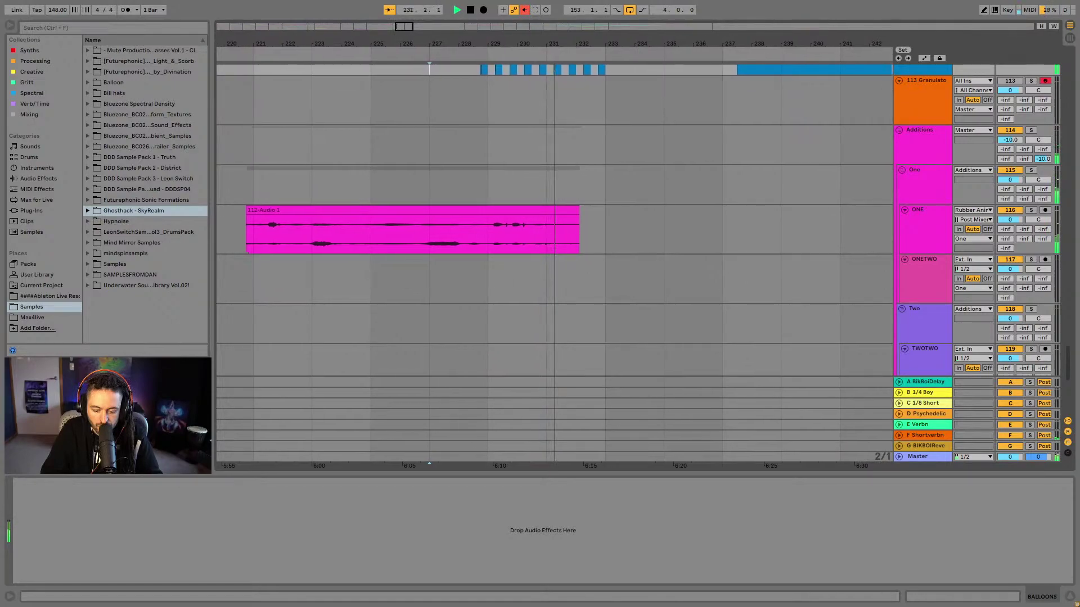
{"action": "left_click", "coordinate": [600, 184]}
{"action": "scroll", "coordinate": [589, 217], "scroll_direction": "up", "scroll_amount": 6}
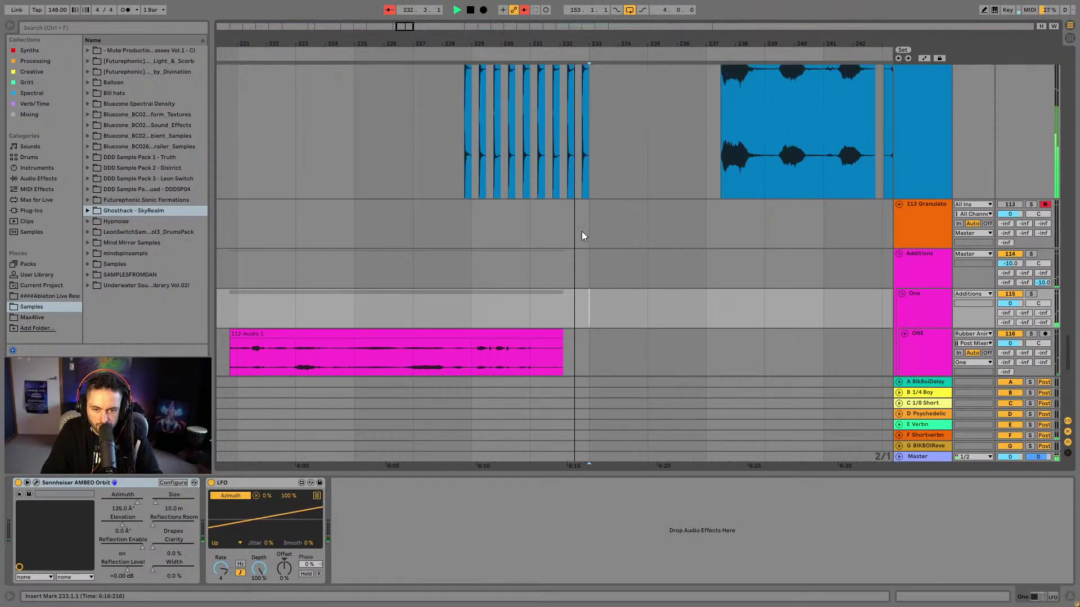
{"action": "scroll", "coordinate": [582, 231], "scroll_direction": "up", "scroll_amount": 7}
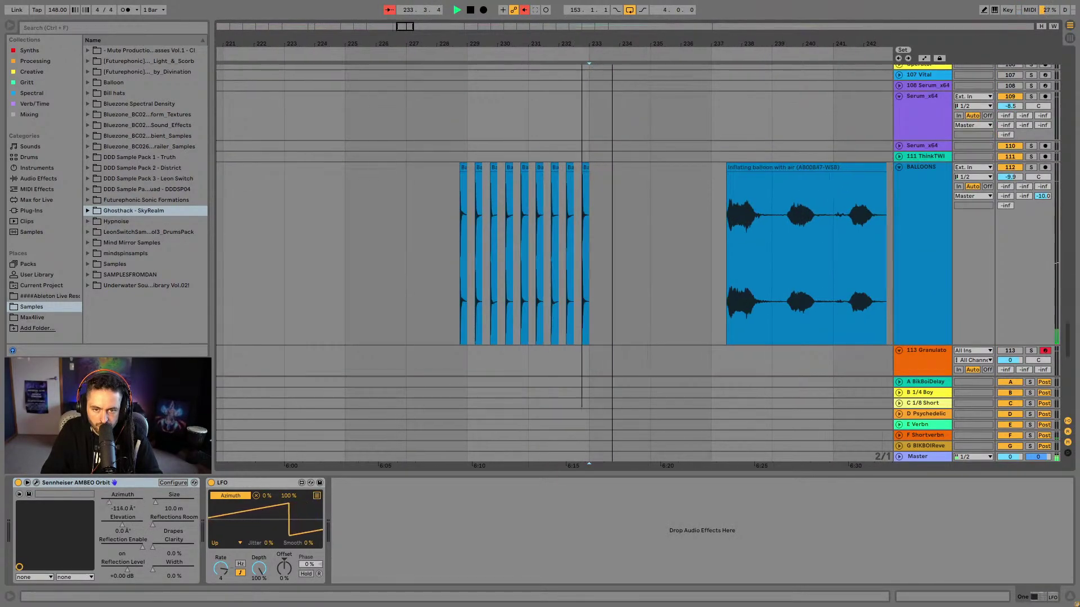
Delete the BALLOONS track's popping clips between bars 232 and 233
{"action": "scroll", "coordinate": [583, 231], "scroll_direction": "up", "scroll_amount": 5}
{"action": "left_click", "coordinate": [468, 185]}
{"action": "left_click_drag", "start_coordinate": [502, 200], "coordinate": [666, 193]}
{"action": "key", "text": "space"}
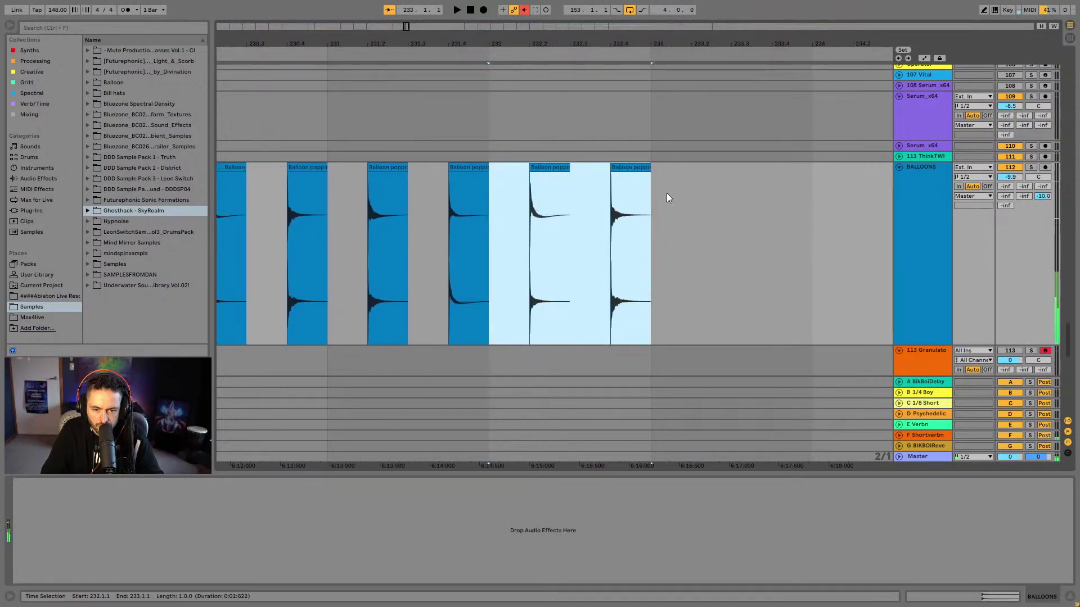
{"action": "key", "text": "Delete"}
{"action": "left_click", "coordinate": [488, 253]}
{"action": "key", "text": "minus"}
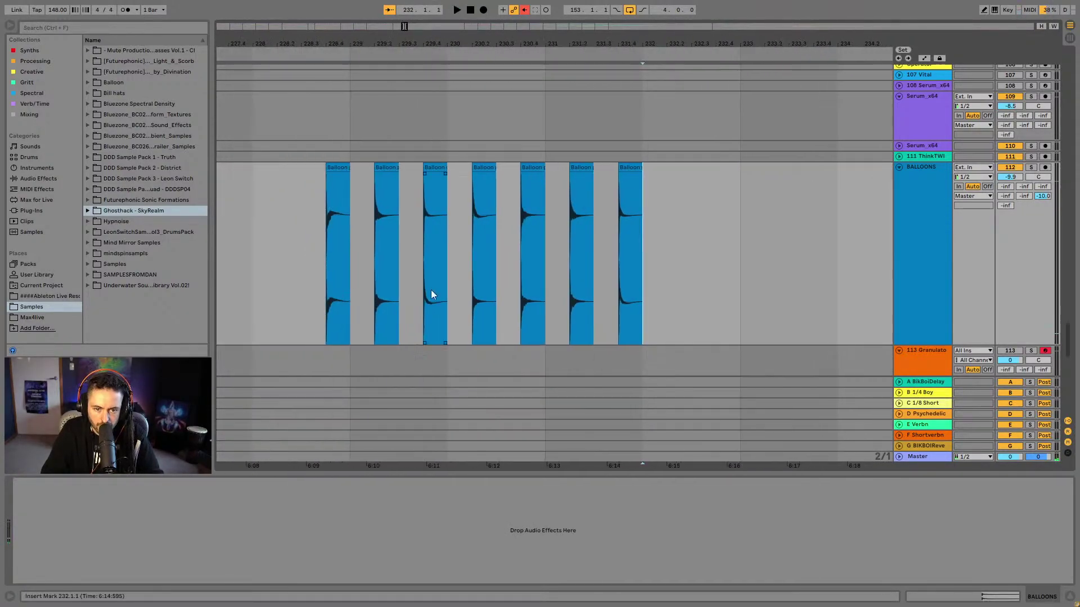
Play the shortened balloon pops from bar 228.4 and examine the neighbouring Additions and TEXTURE tracks
{"action": "left_click", "coordinate": [332, 273]}
{"action": "key", "text": "space"}
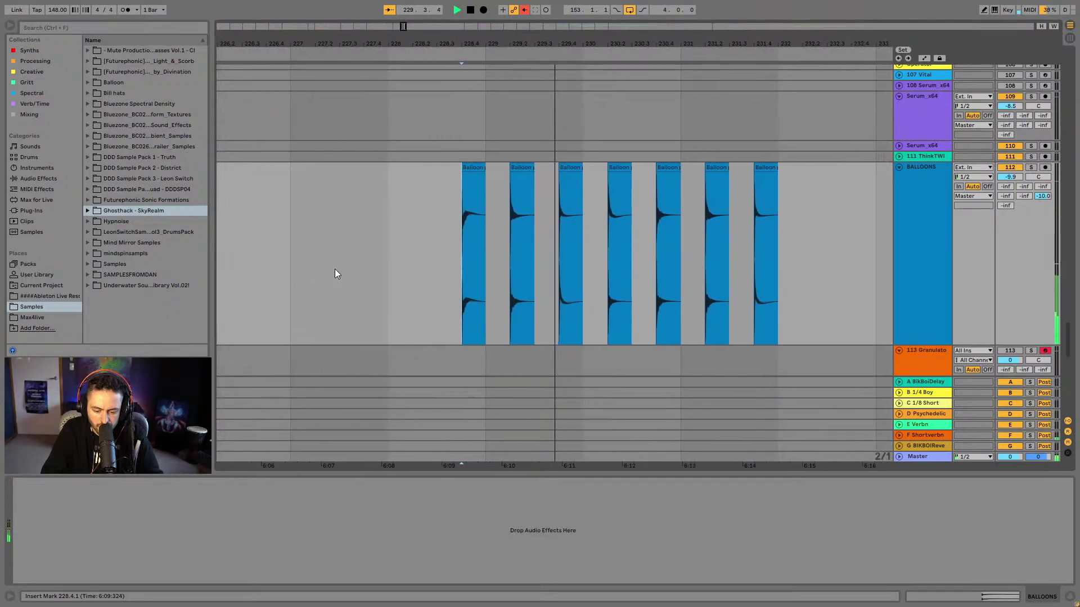
{"action": "left_click_drag", "start_coordinate": [554, 45], "coordinate": [556, 28]}
{"action": "scroll", "coordinate": [646, 202], "scroll_direction": "down", "scroll_amount": 5}
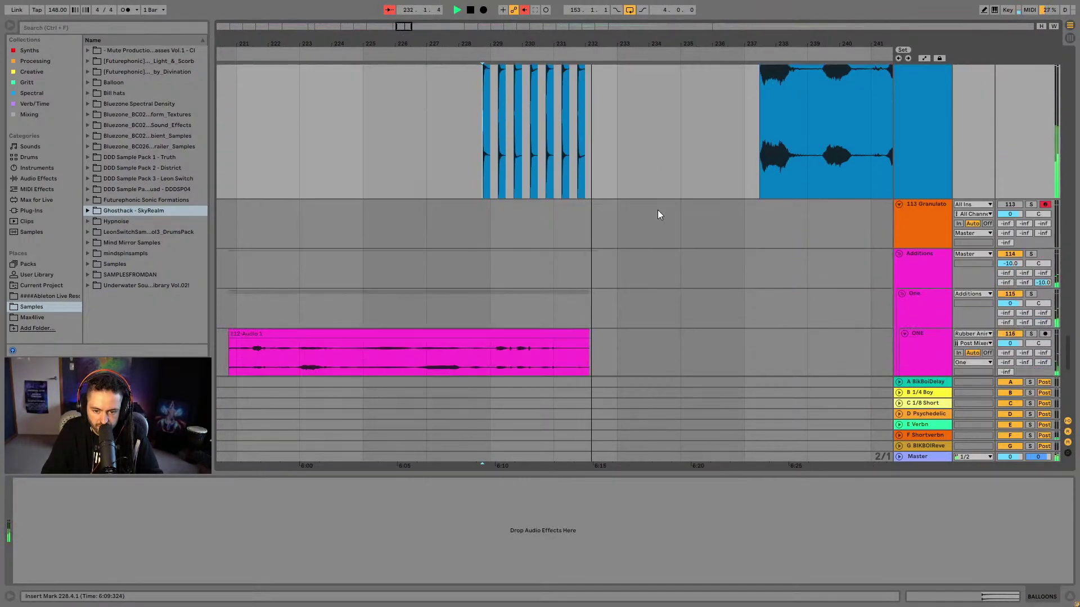
{"action": "scroll", "coordinate": [658, 212], "scroll_direction": "down", "scroll_amount": 4}
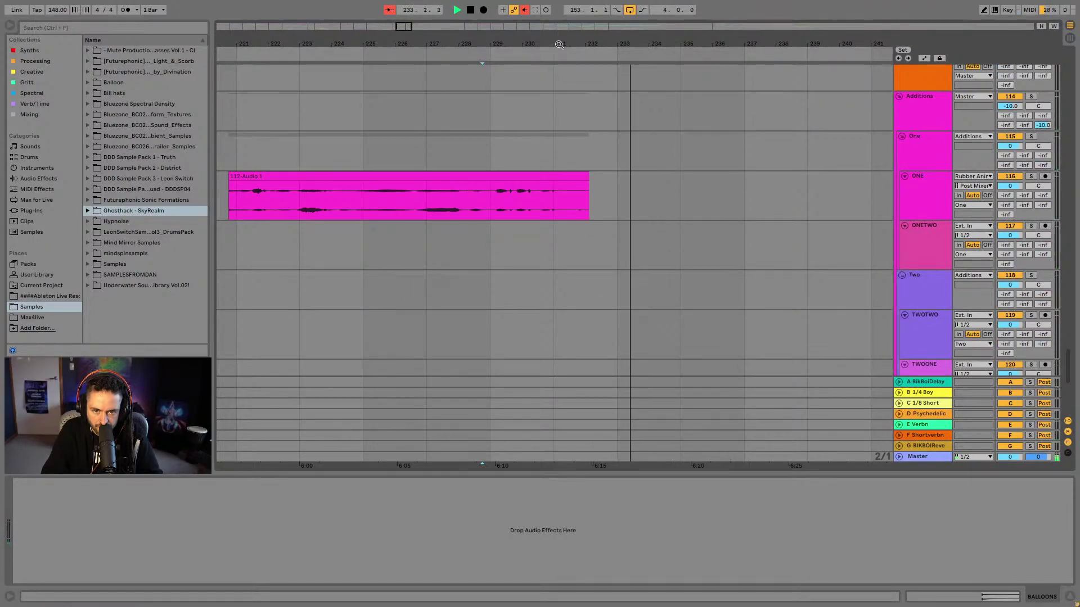
{"action": "left_click_drag", "start_coordinate": [556, 45], "coordinate": [556, 33]}
{"action": "scroll", "coordinate": [633, 195], "scroll_direction": "up", "scroll_amount": 7}
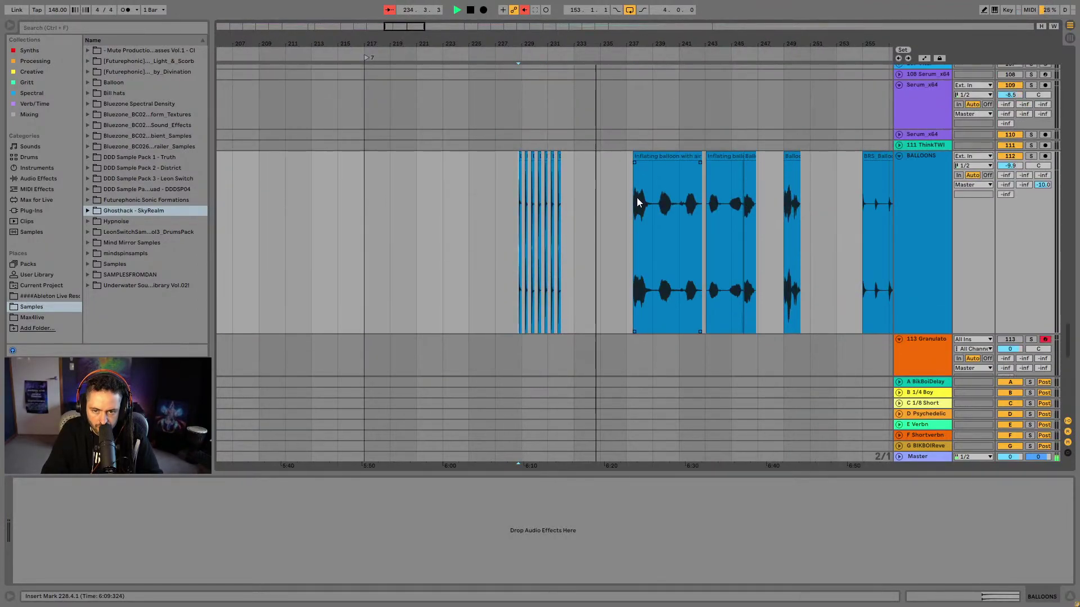
{"action": "scroll", "coordinate": [637, 198], "scroll_direction": "up", "scroll_amount": 3}
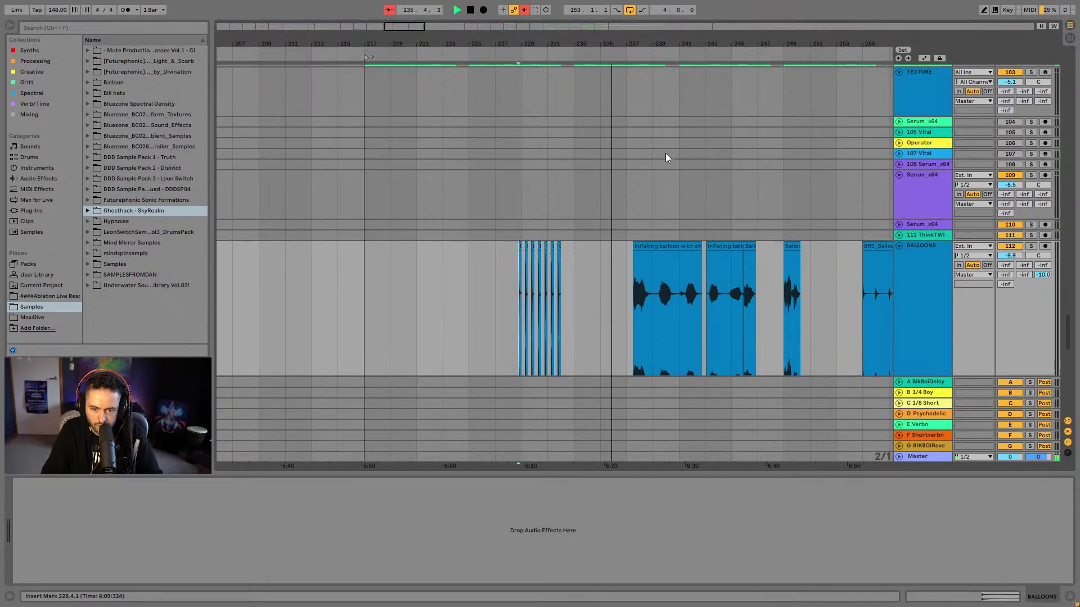
{"action": "scroll", "coordinate": [668, 156], "scroll_direction": "down", "scroll_amount": 3}
Move all BALLOONS clips between bars 237 and 419 out to bar 611, beside the GoovyGurl marker
{"action": "left_click_drag", "start_coordinate": [645, 34], "coordinate": [514, 48]}
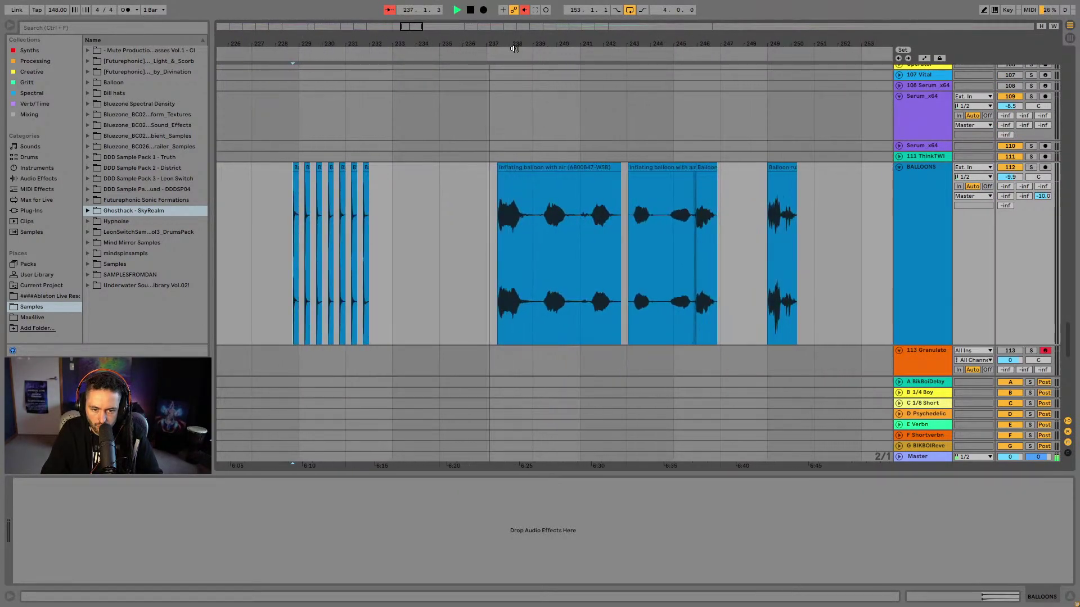
{"action": "left_click_drag", "start_coordinate": [614, 40], "coordinate": [453, 25]}
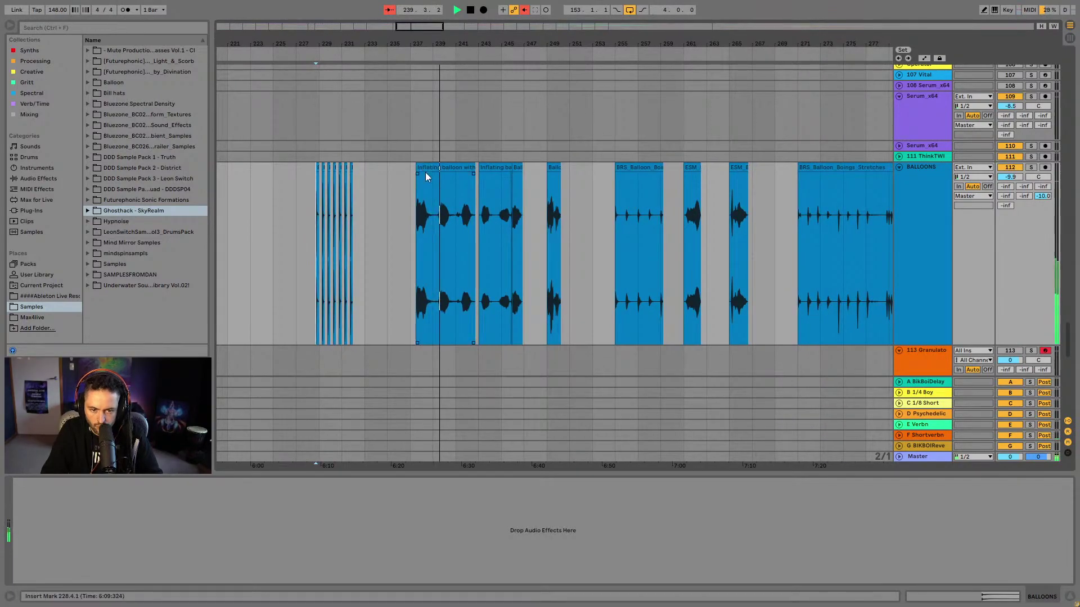
{"action": "left_click", "coordinate": [463, 167]}
{"action": "left_click_drag", "start_coordinate": [497, 40], "coordinate": [497, 7]}
{"action": "left_click", "coordinate": [603, 211], "text": "shift"}
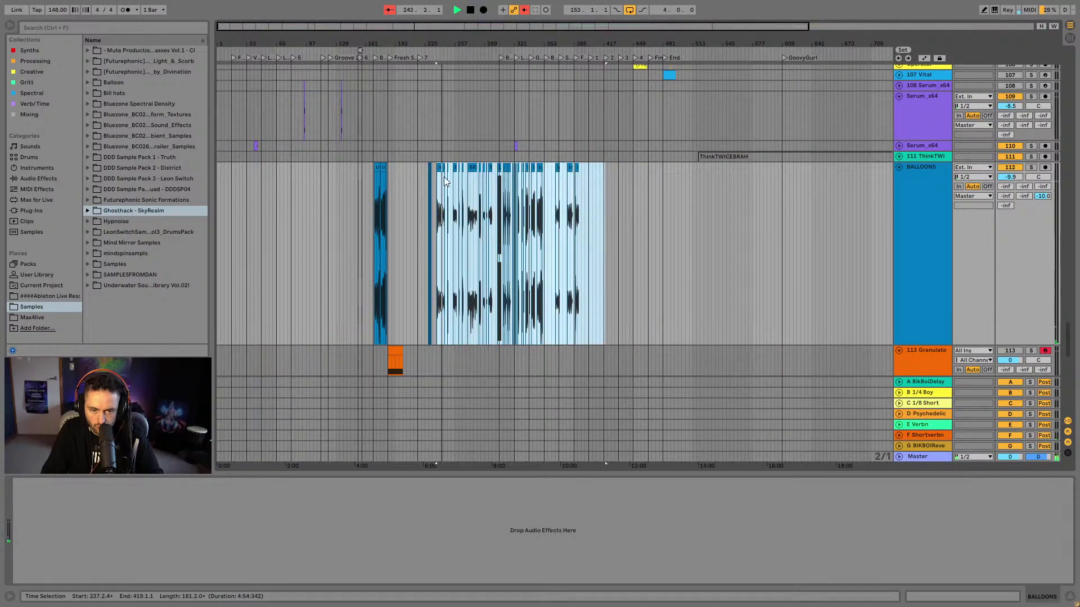
{"action": "left_click_drag", "start_coordinate": [462, 191], "coordinate": [795, 216]}
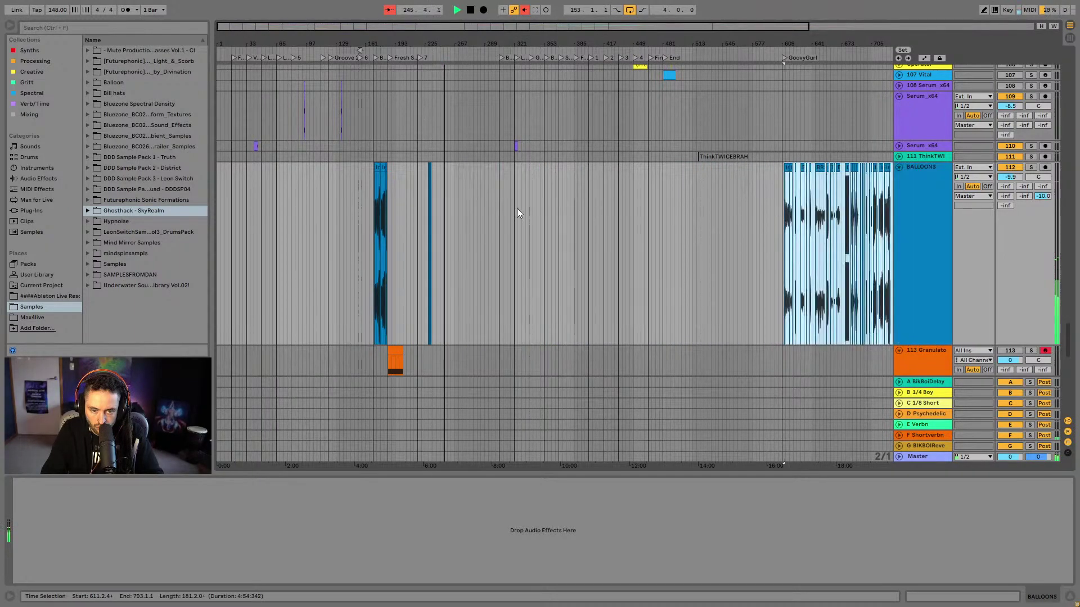
Copy the BALLOONS track's inflating balloon clips from the Breakdown, bars 169 to 185, and paste them at bar 233
{"action": "key", "text": "ctrl+z"}
{"action": "left_click_drag", "start_coordinate": [384, 62], "coordinate": [373, 106]}
{"action": "left_click_drag", "start_coordinate": [300, 178], "coordinate": [409, 187]}
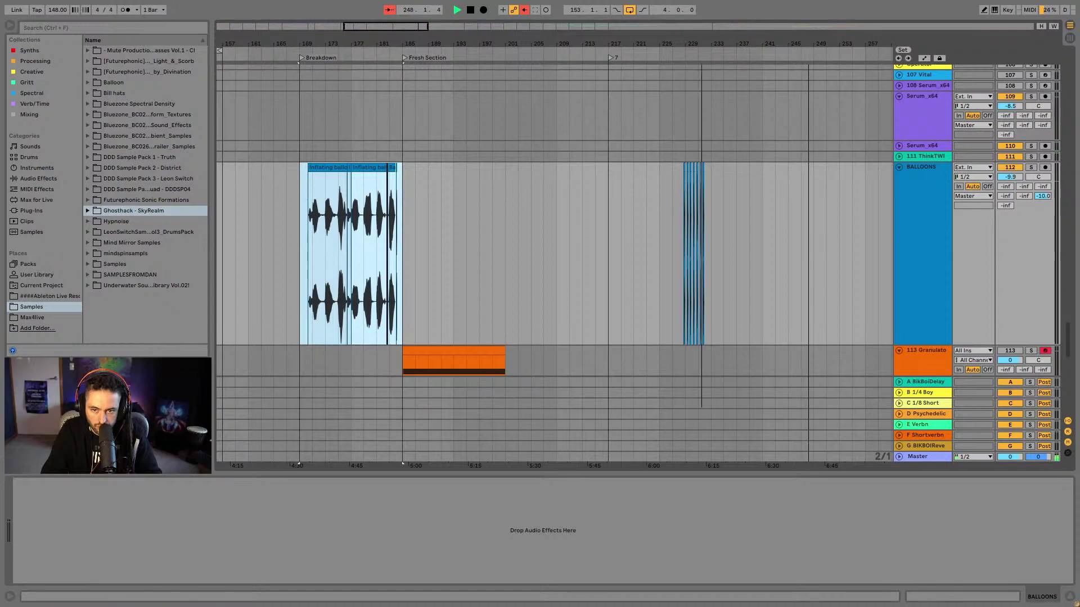
{"action": "left_click_drag", "start_coordinate": [731, 45], "coordinate": [602, 169]}
{"action": "left_click", "coordinate": [577, 188]}
{"action": "key", "text": "ctrl+v"}
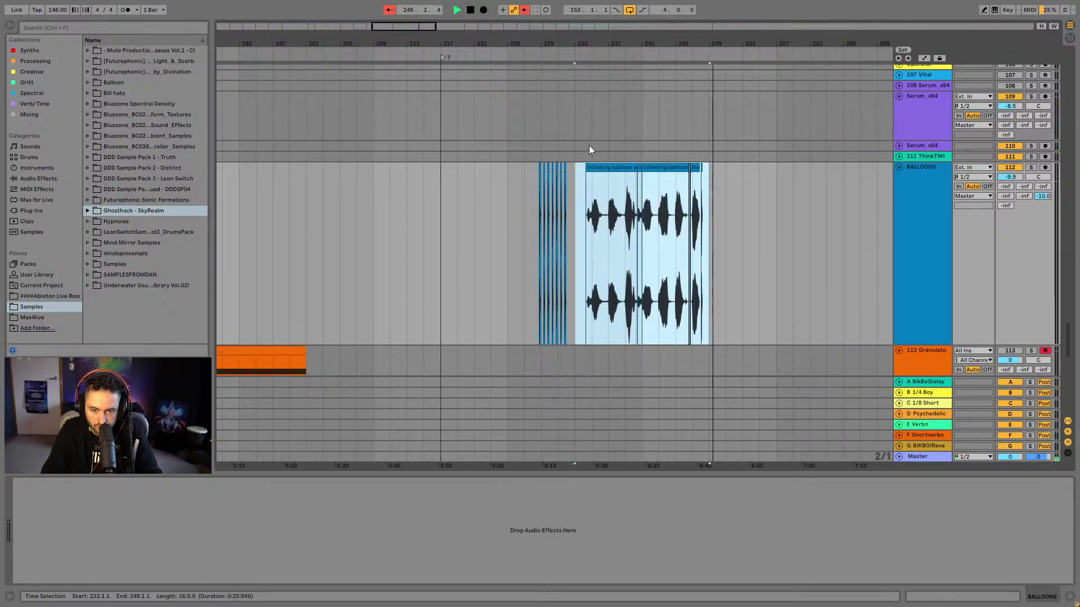
Play the pasted inflating balloon clips between bars 233 and 249 and examine their waveforms
{"action": "scroll", "coordinate": [560, 39], "scroll_direction": "up", "scroll_amount": 5}
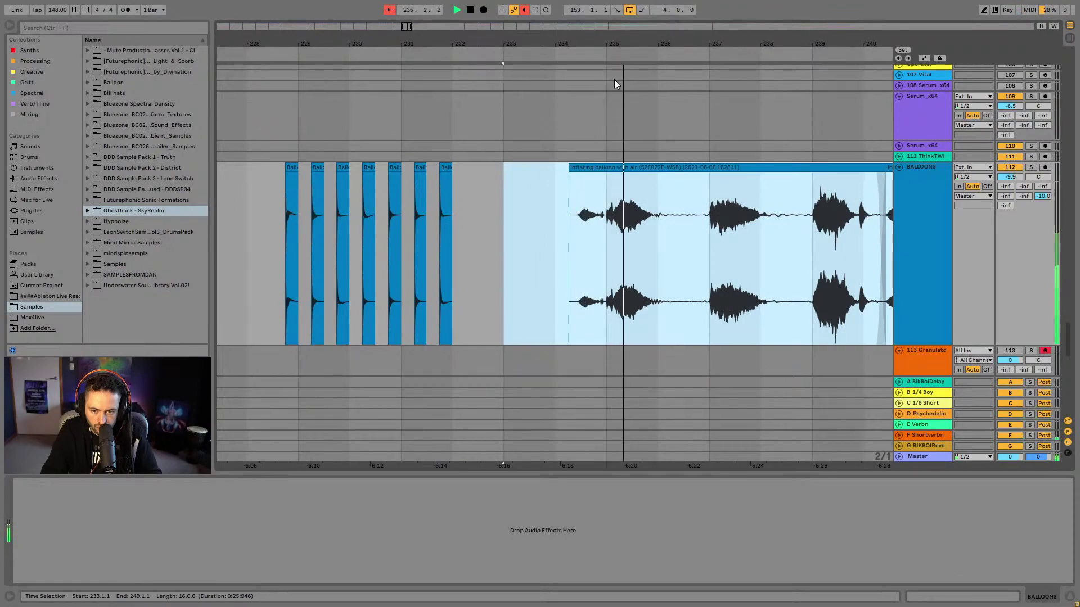
{"action": "scroll", "coordinate": [634, 82], "scroll_direction": "down", "scroll_amount": 3}
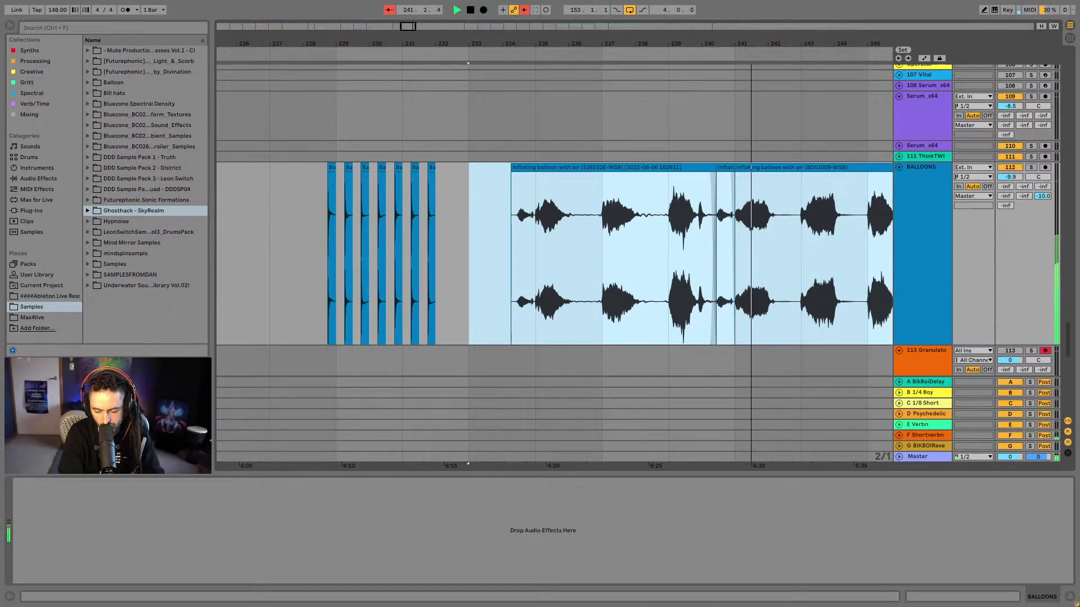
{"action": "left_click_drag", "start_coordinate": [718, 44], "coordinate": [511, 34]}
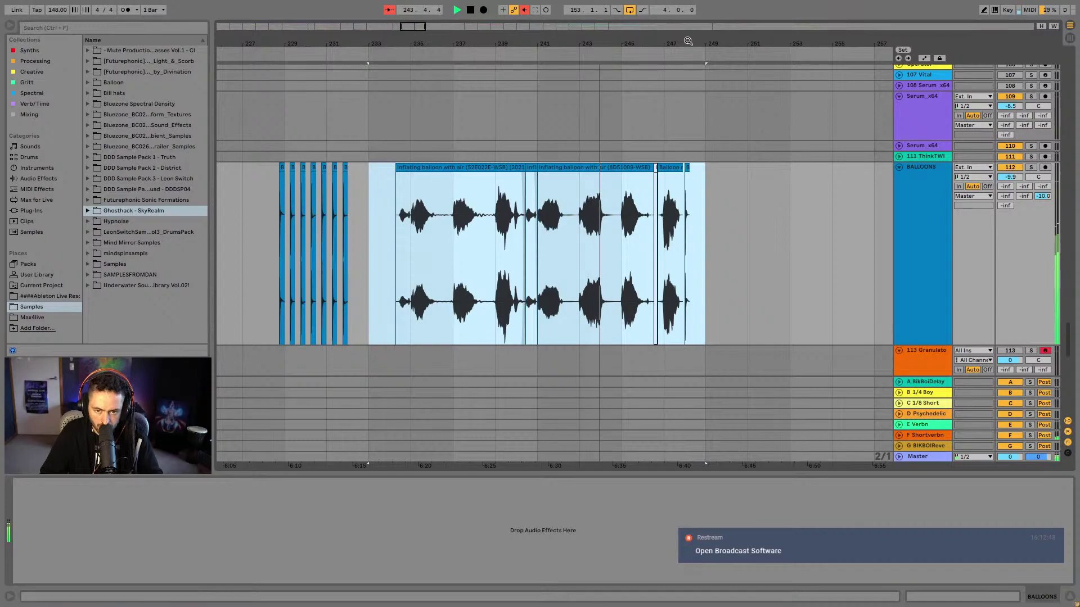
{"action": "left_click_drag", "start_coordinate": [668, 46], "coordinate": [630, 33]}
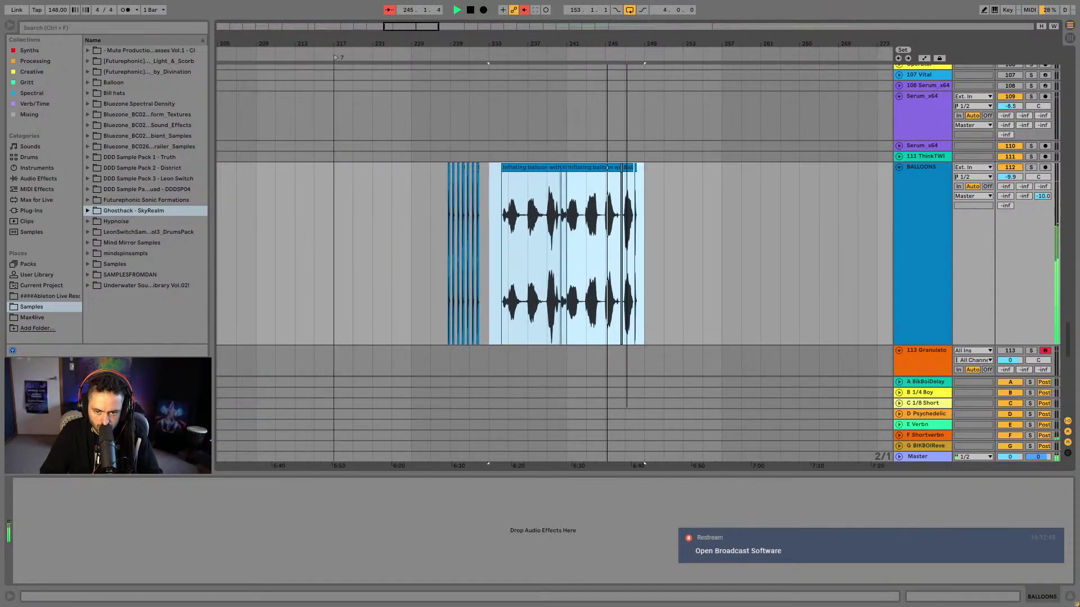
{"action": "left_click", "coordinate": [676, 205]}
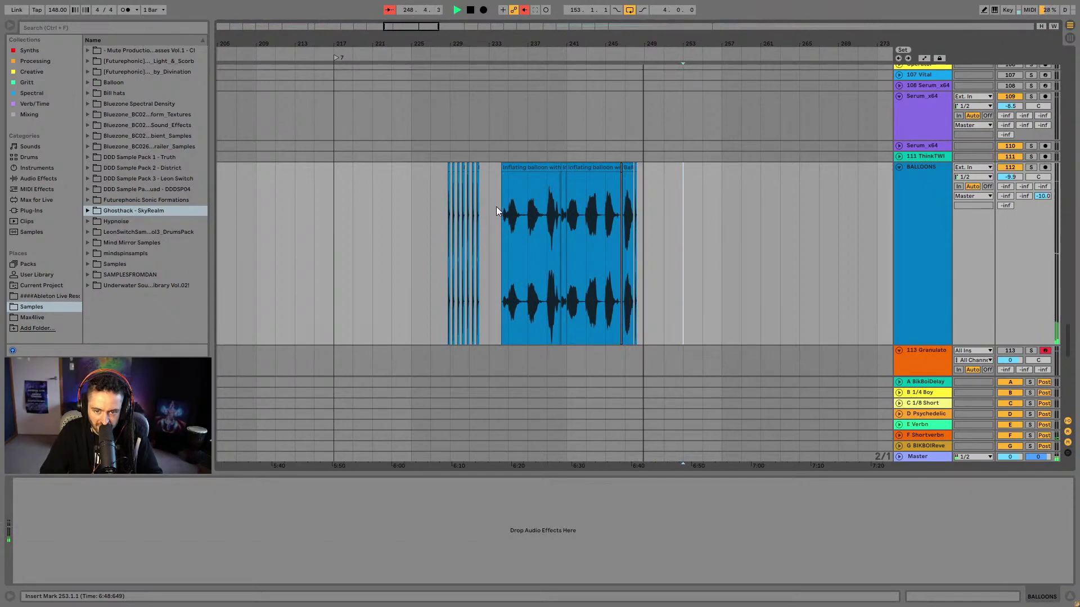
Move the Freeze clip on track 123 Vital from bar 249 to bar 229 and play that passage
{"action": "left_click", "coordinate": [644, 195]}
{"action": "left_click_drag", "start_coordinate": [1068, 346], "coordinate": [1077, 419]}
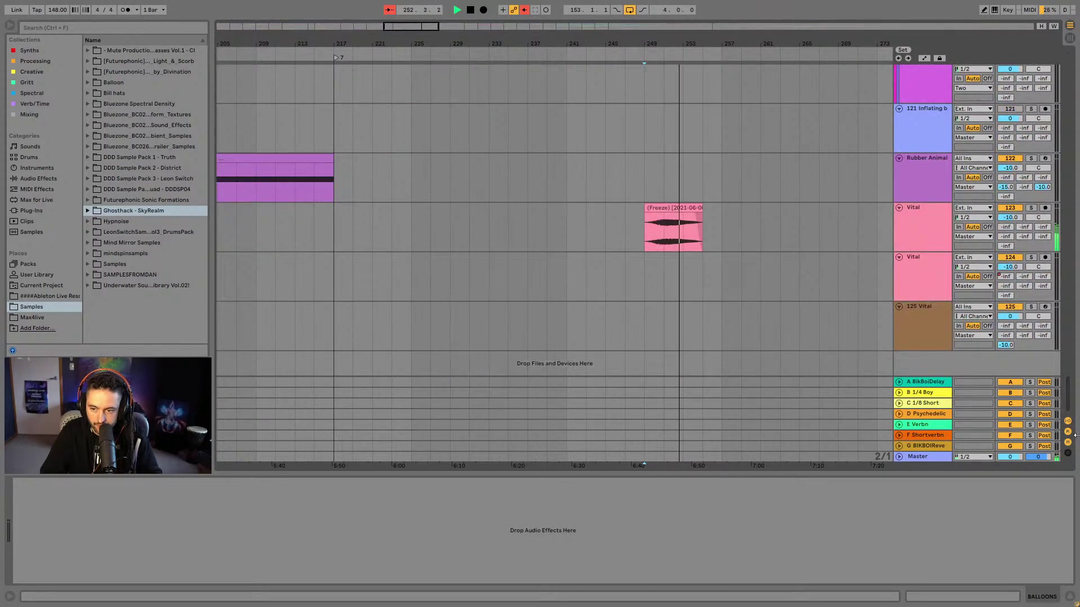
{"action": "left_click_drag", "start_coordinate": [691, 218], "coordinate": [463, 218]}
{"action": "scroll", "coordinate": [465, 219], "scroll_direction": "up", "scroll_amount": 3}
{"action": "scroll", "coordinate": [466, 219], "scroll_direction": "up", "scroll_amount": 3}
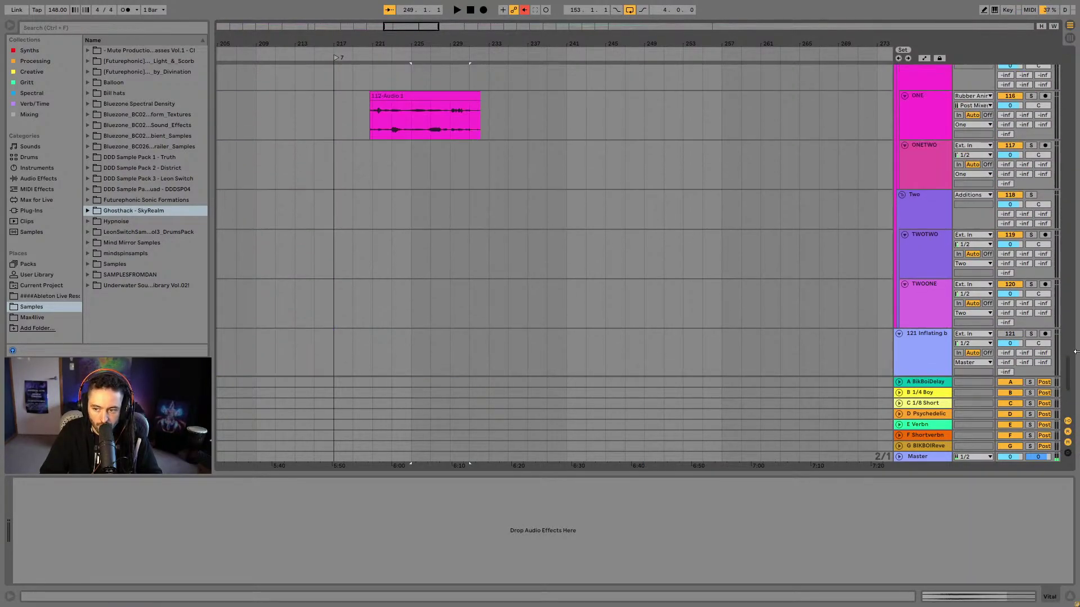
{"action": "left_click_drag", "start_coordinate": [1069, 377], "coordinate": [1069, 405]}
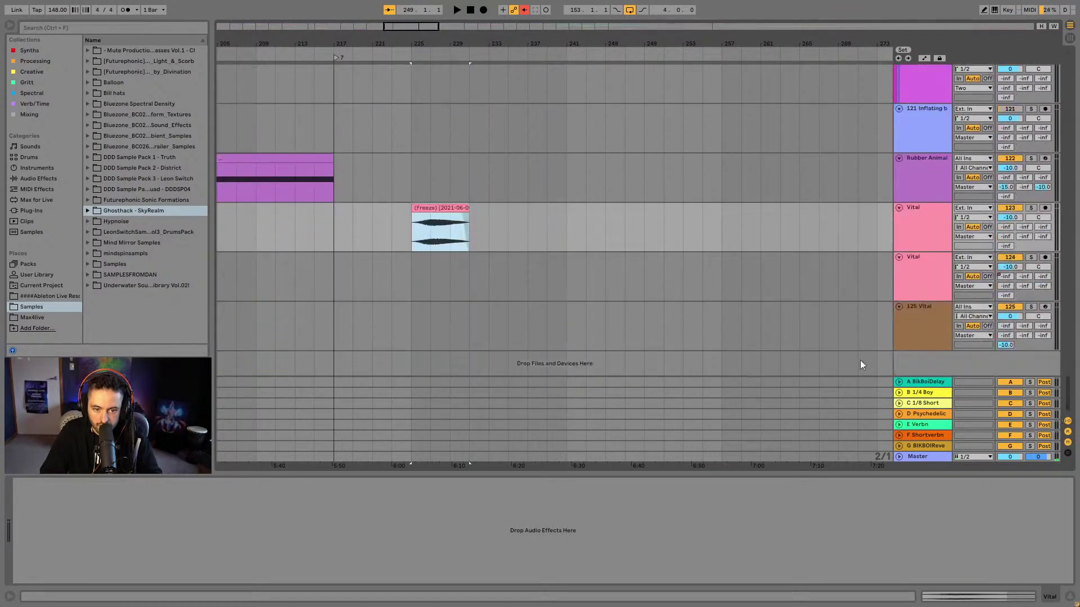
{"action": "left_click_drag", "start_coordinate": [422, 210], "coordinate": [461, 208]}
{"action": "key", "text": "space"}
{"action": "scroll", "coordinate": [477, 207], "scroll_direction": "up", "scroll_amount": 8}
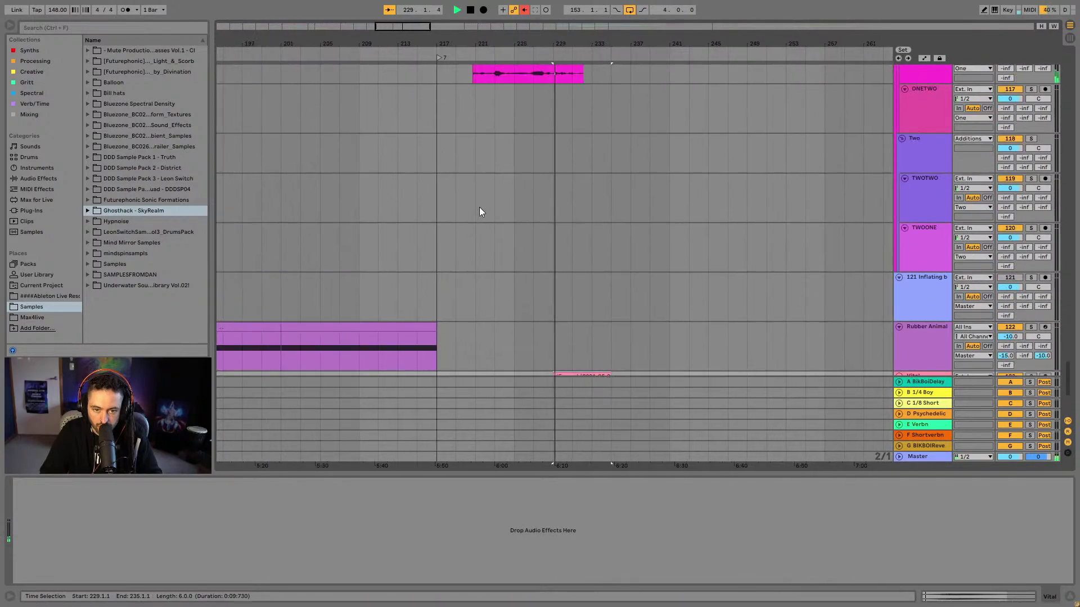
{"action": "scroll", "coordinate": [489, 204], "scroll_direction": "up", "scroll_amount": 2}
{"action": "scroll", "coordinate": [487, 211], "scroll_direction": "down", "scroll_amount": 7}
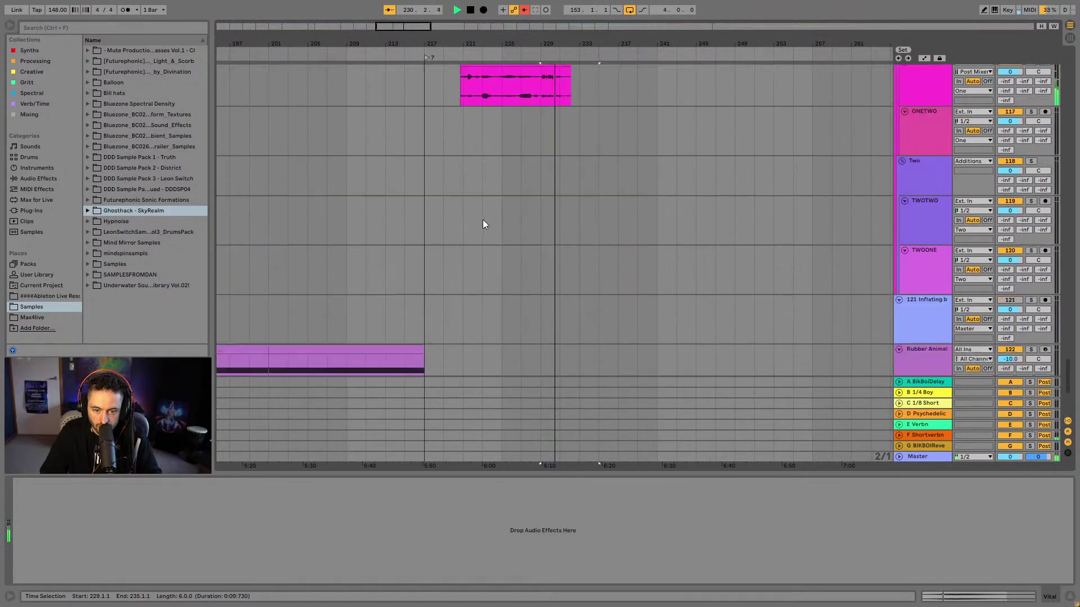
Try the Vital Freeze clip at bar 227, playing it against the BALLOONS, TYPICAL SOU and Additions tracks
{"action": "left_click_drag", "start_coordinate": [586, 290], "coordinate": [567, 291]}
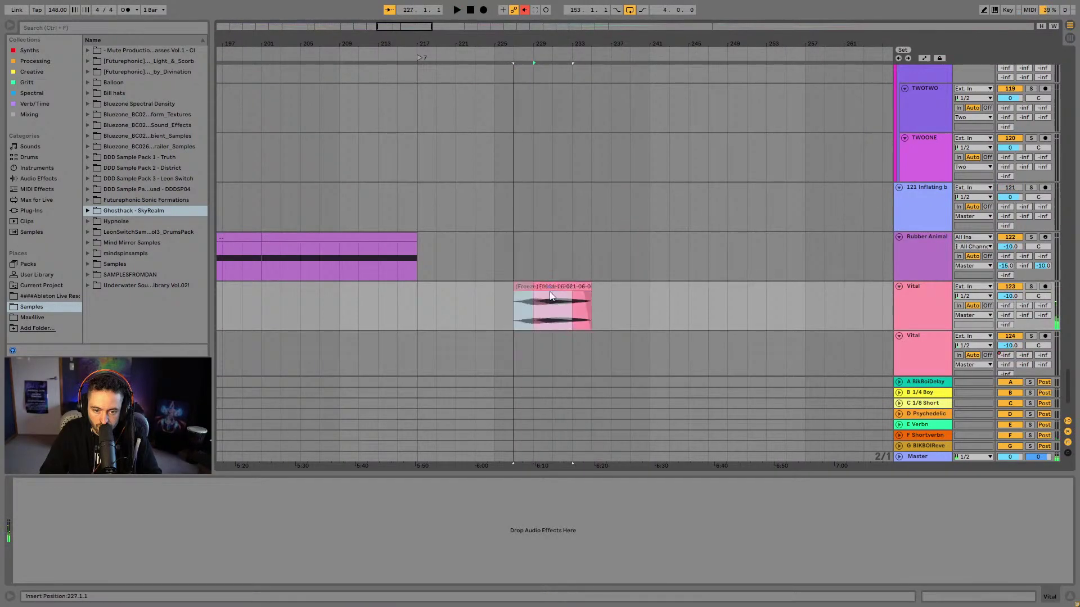
{"action": "scroll", "coordinate": [567, 291], "scroll_direction": "up", "scroll_amount": 1}
{"action": "scroll", "coordinate": [570, 284], "scroll_direction": "up", "scroll_amount": 10}
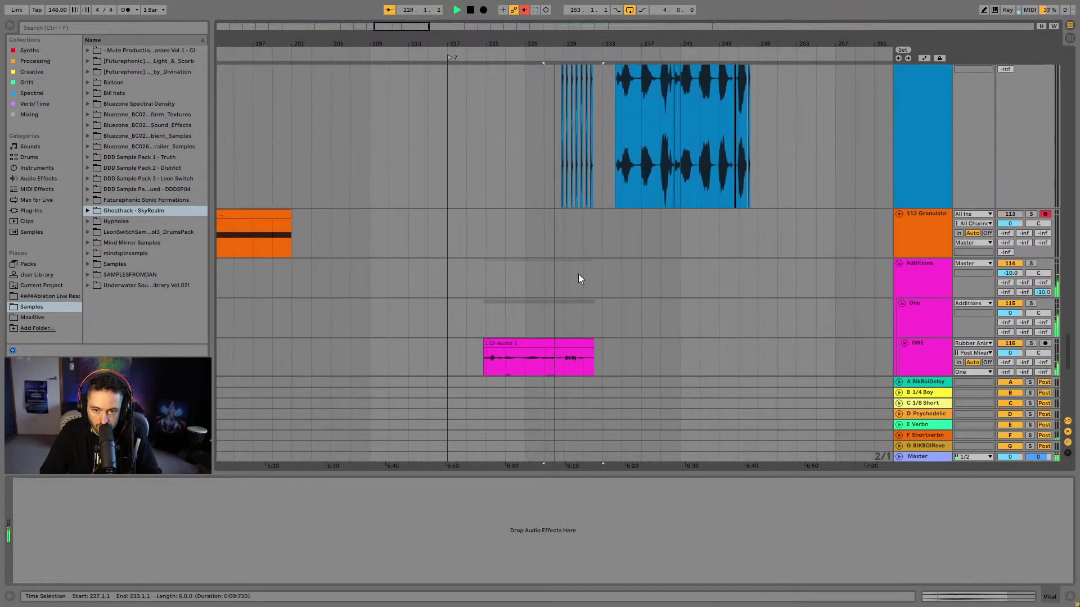
{"action": "scroll", "coordinate": [578, 272], "scroll_direction": "up", "scroll_amount": 7}
{"action": "scroll", "coordinate": [578, 271], "scroll_direction": "down", "scroll_amount": 6}
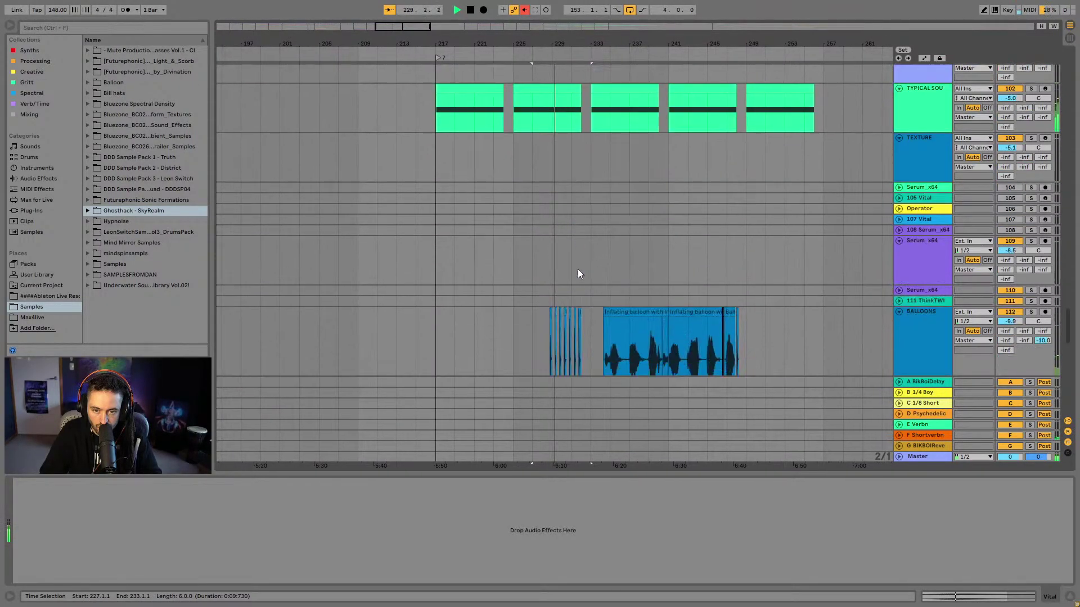
{"action": "scroll", "coordinate": [566, 291], "scroll_direction": "down", "scroll_amount": 10}
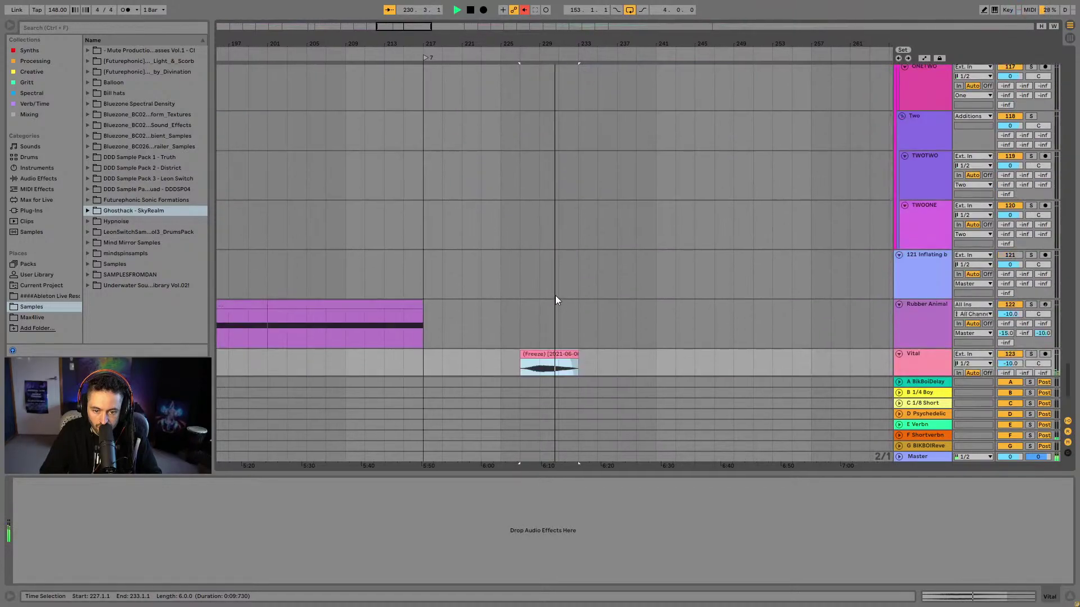
{"action": "scroll", "coordinate": [533, 241], "scroll_direction": "up", "scroll_amount": 4}
{"action": "scroll", "coordinate": [538, 155], "scroll_direction": "up", "scroll_amount": 5}
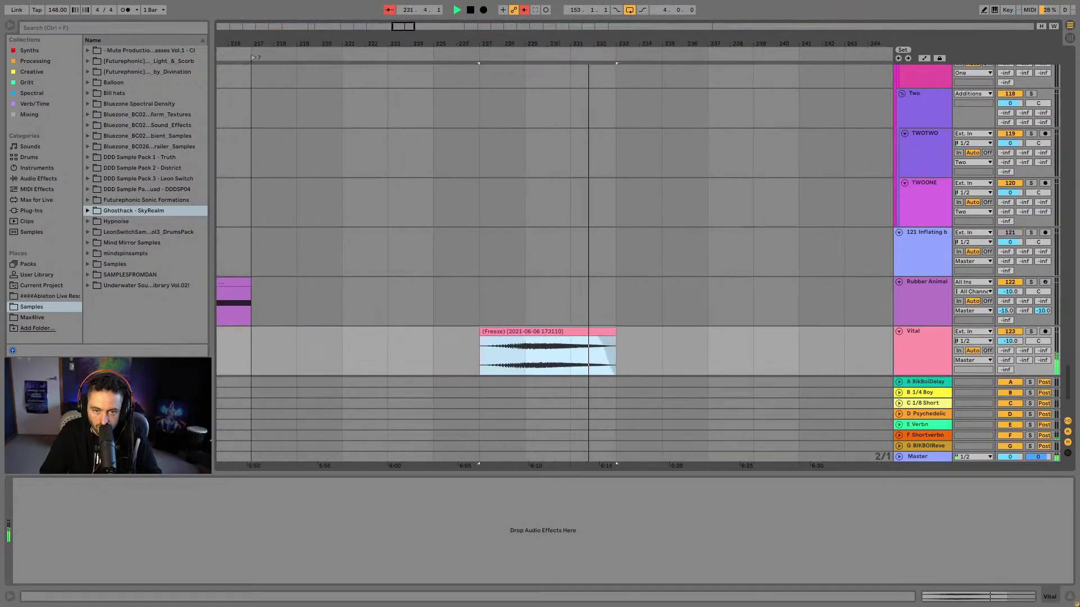
{"action": "scroll", "coordinate": [539, 156], "scroll_direction": "up", "scroll_amount": 6}
{"action": "scroll", "coordinate": [535, 165], "scroll_direction": "down", "scroll_amount": 7}
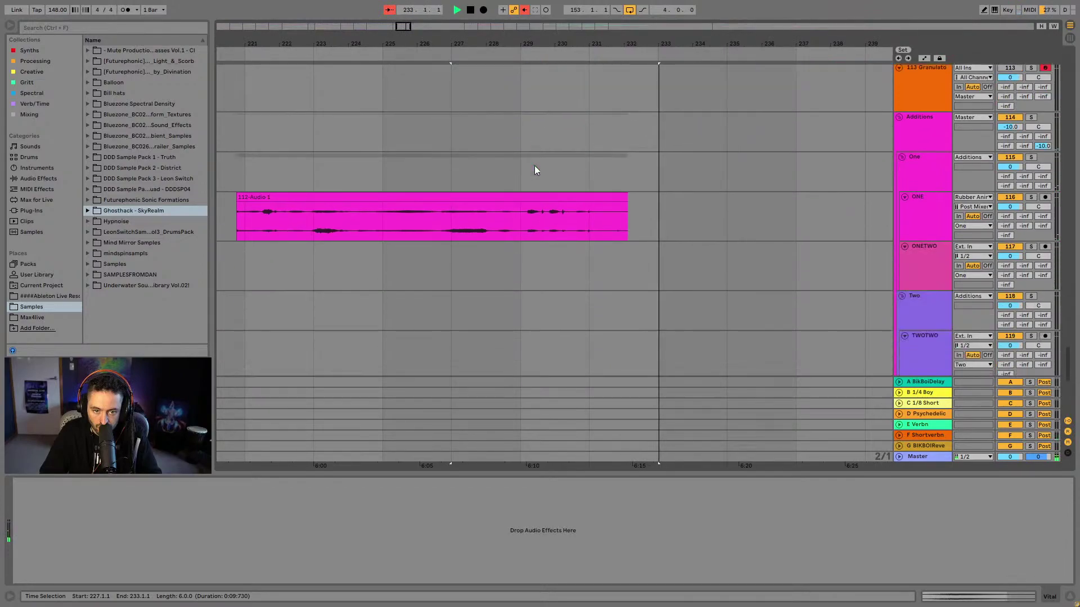
{"action": "scroll", "coordinate": [535, 191], "scroll_direction": "down", "scroll_amount": 3}
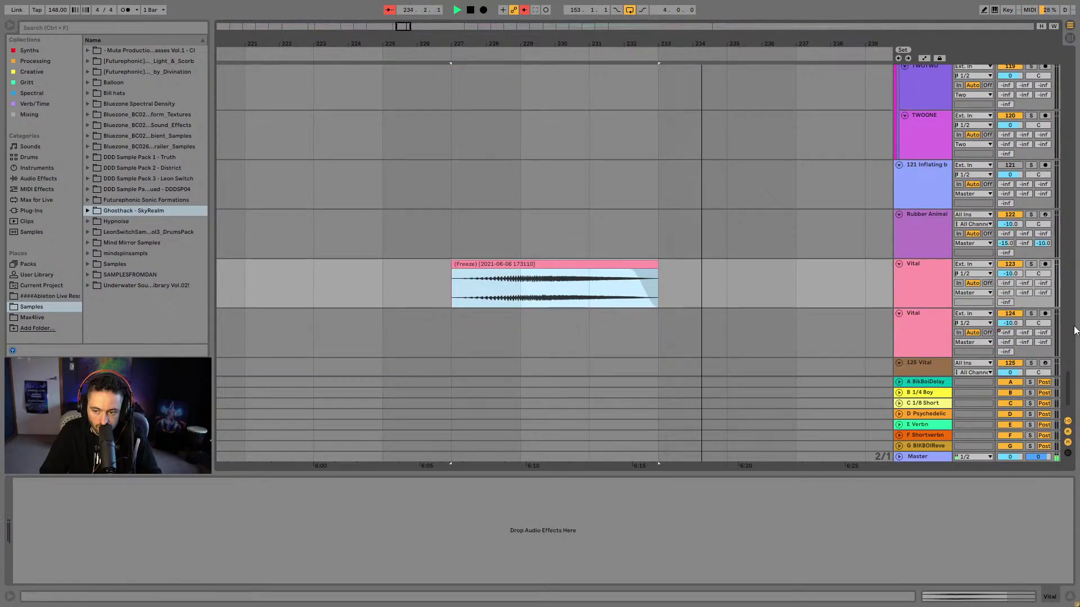
{"action": "left_click_drag", "start_coordinate": [1066, 386], "coordinate": [1071, 410]}
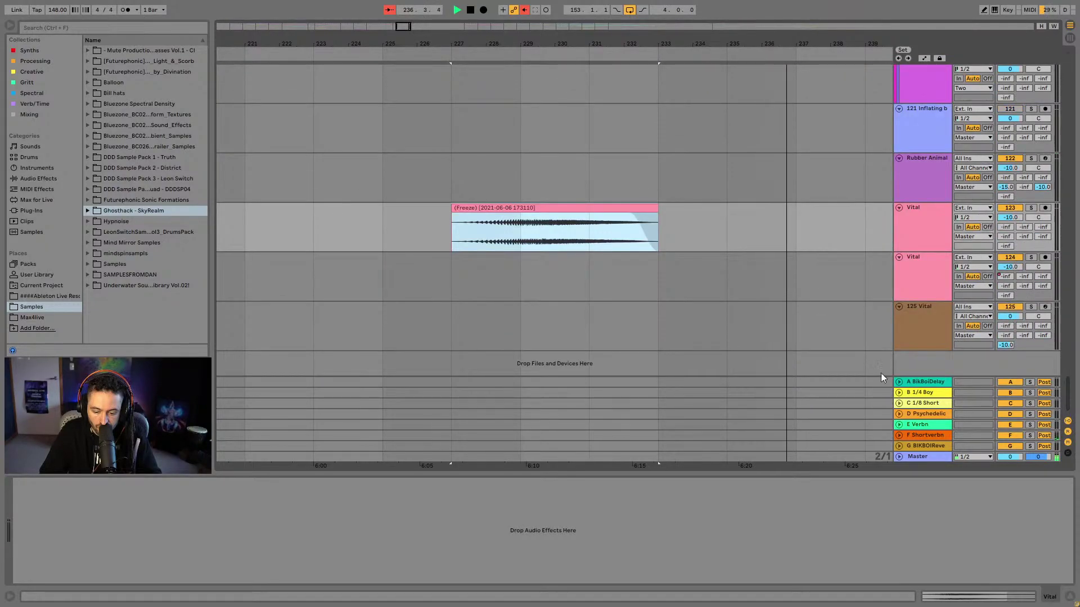
Move the Vital Freeze clip to start at bar 229 and play it alongside the balloon pops
{"action": "left_click_drag", "start_coordinate": [518, 207], "coordinate": [574, 217]}
{"action": "key", "text": "space"}
{"action": "scroll", "coordinate": [530, 207], "scroll_direction": "up", "scroll_amount": 5}
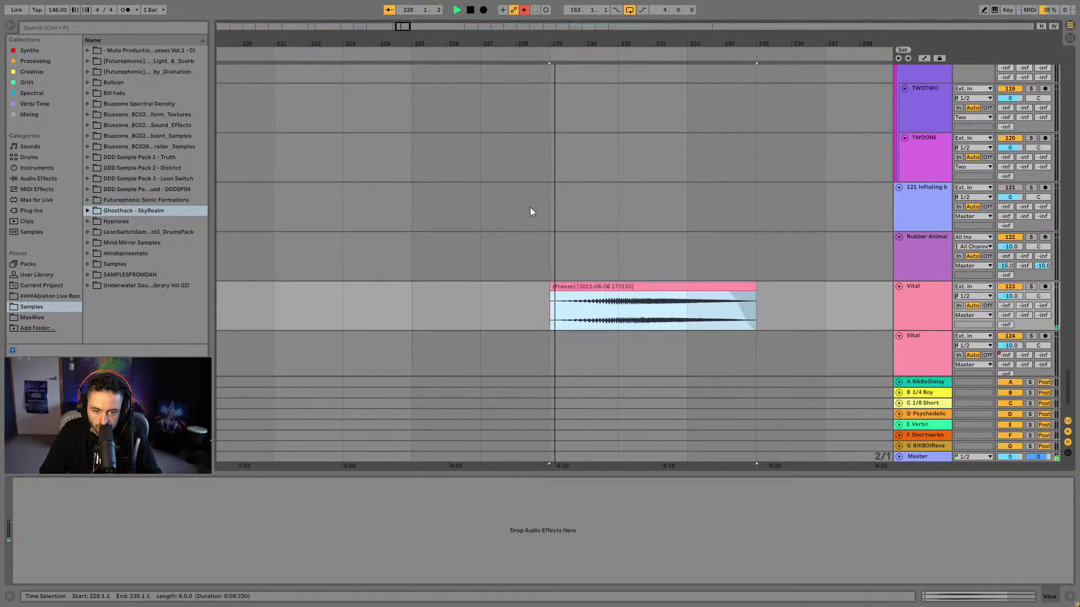
{"action": "scroll", "coordinate": [536, 201], "scroll_direction": "up", "scroll_amount": 9}
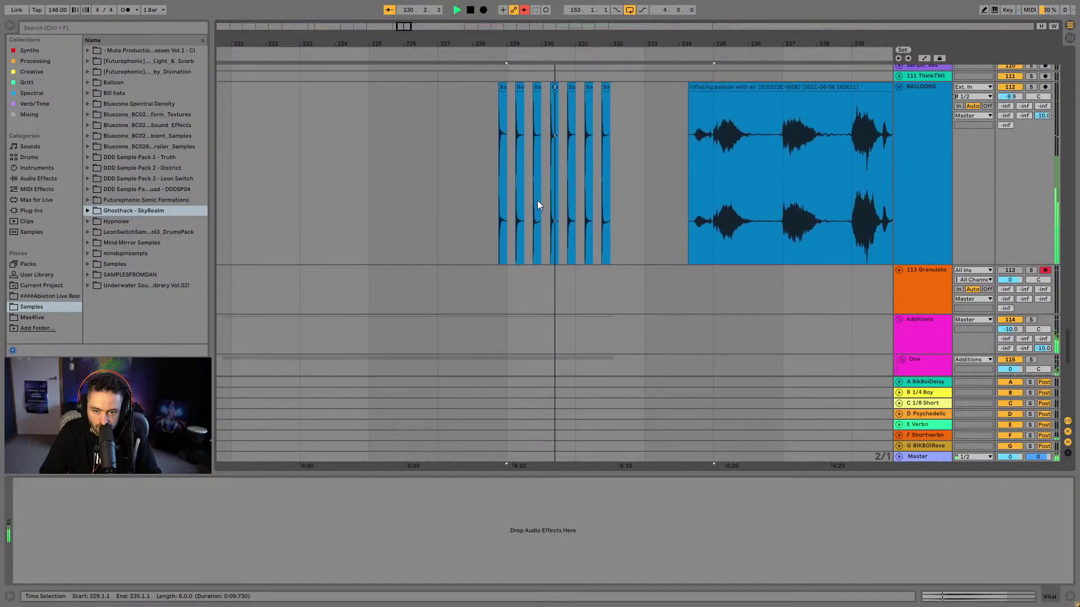
{"action": "scroll", "coordinate": [537, 205], "scroll_direction": "down", "scroll_amount": 12}
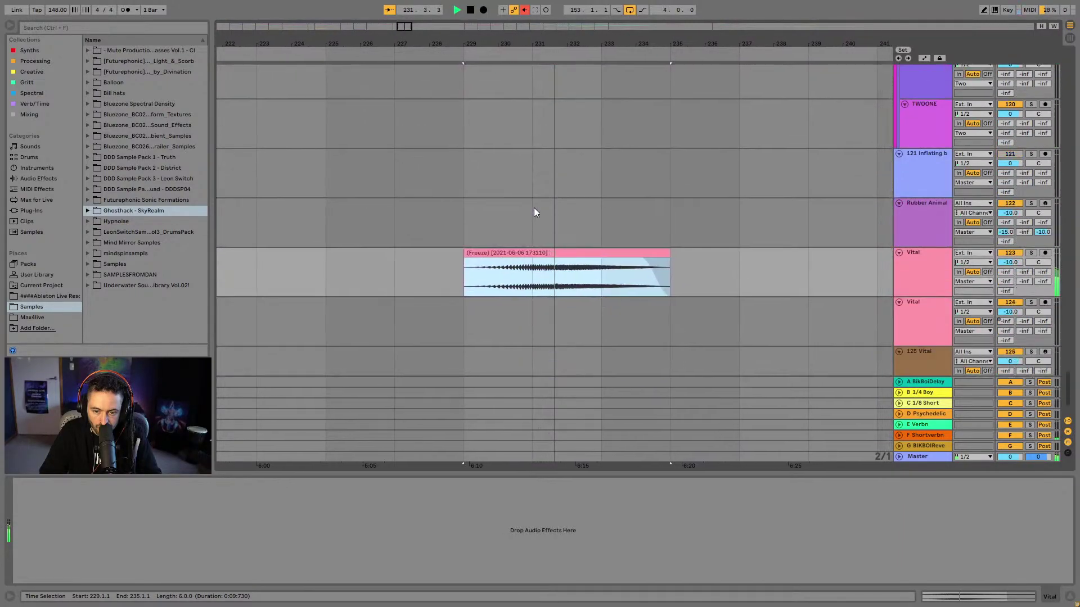
{"action": "scroll", "coordinate": [537, 208], "scroll_direction": "down", "scroll_amount": 1}
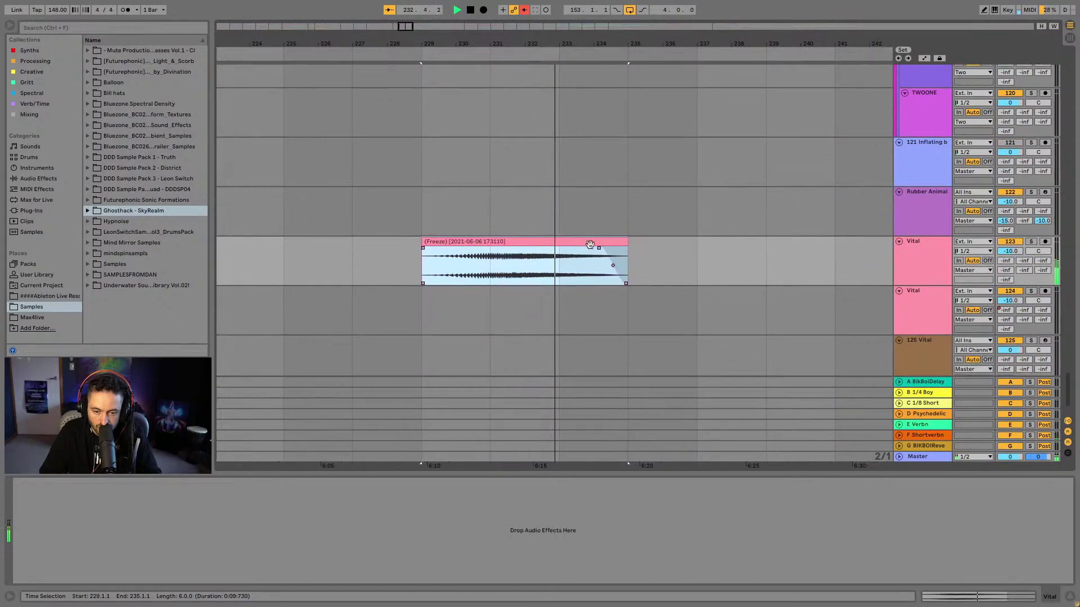
Trim the Vital Freeze clip to four bars, ending at bar 233, and shorten its fade-out to about 0.4 bar
{"action": "left_click_drag", "start_coordinate": [604, 251], "coordinate": [543, 256]}
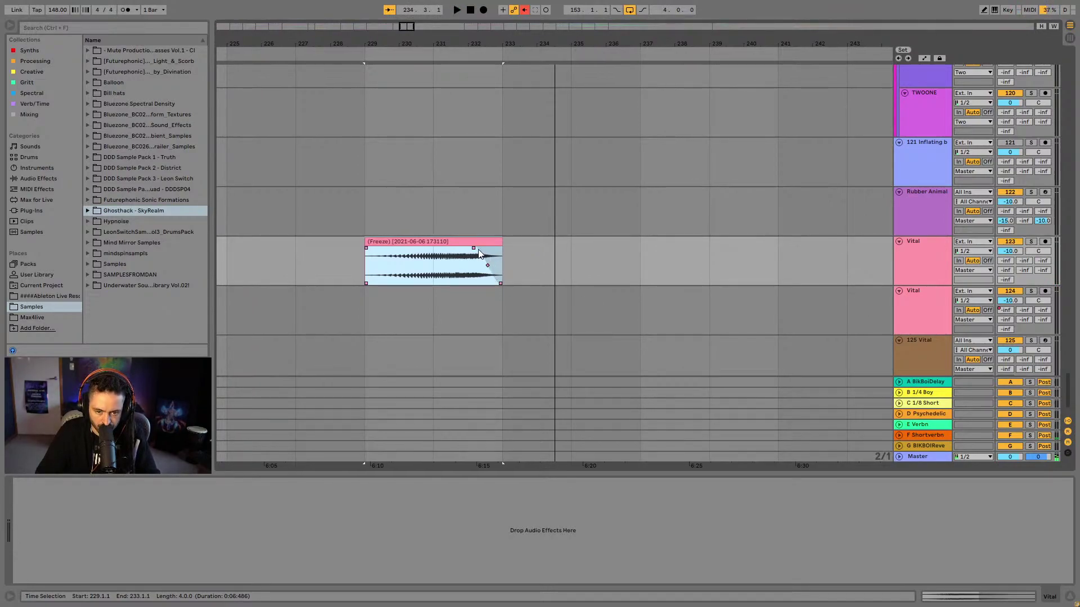
{"action": "key", "text": "space"}
{"action": "key", "text": "space"}
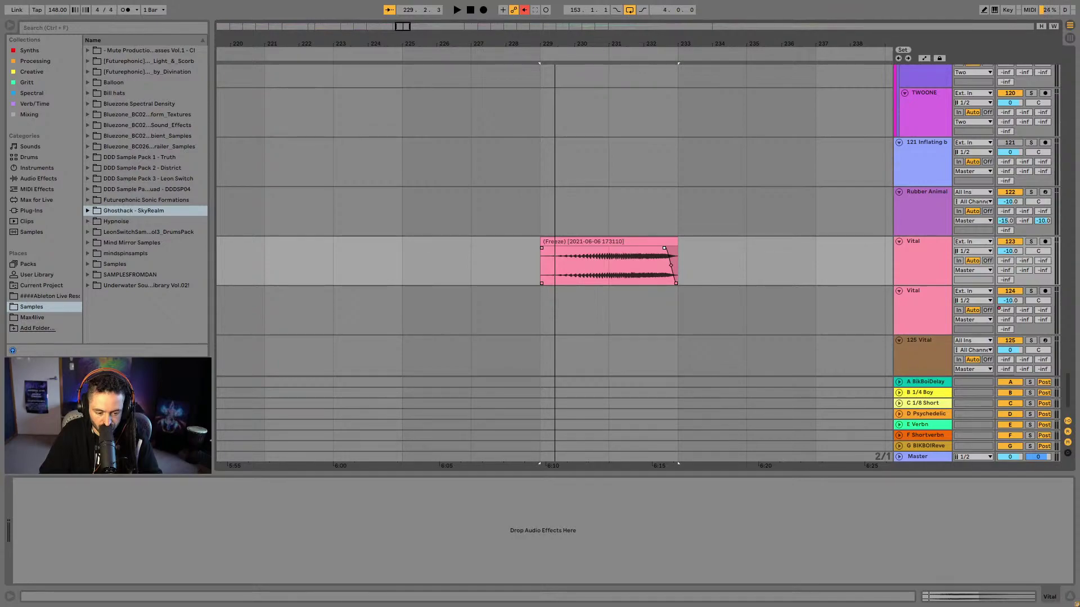
Play the trimmed Vital Freeze clip from bar 229 and examine how it leads into bar 233
{"action": "left_click", "coordinate": [497, 272]}
{"action": "key", "text": "space"}
{"action": "left_click", "coordinate": [580, 272]}
{"action": "left_click_drag", "start_coordinate": [637, 46], "coordinate": [537, 159]}
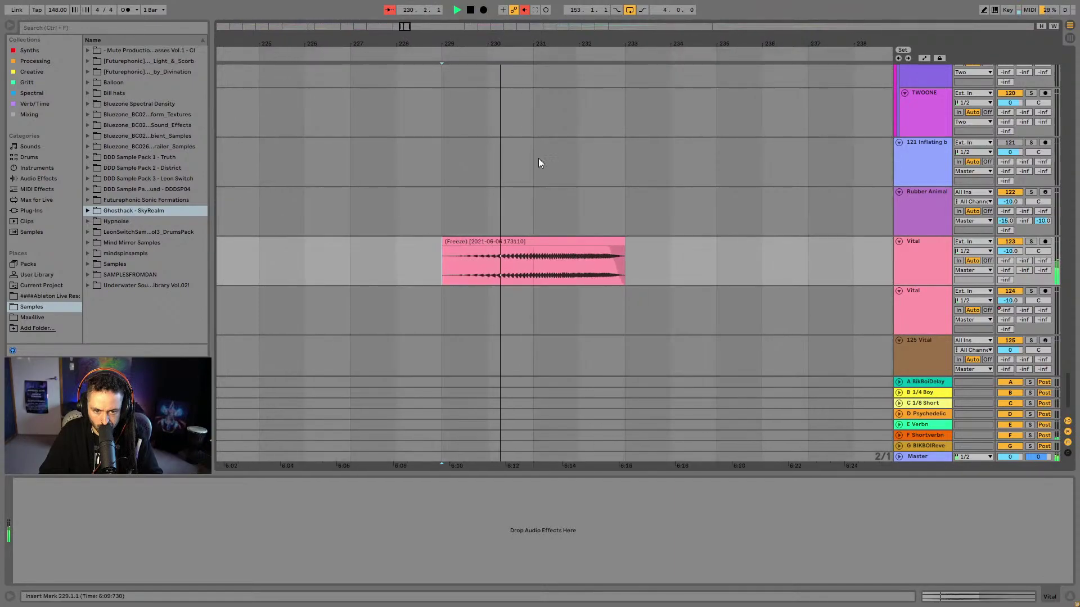
{"action": "scroll", "coordinate": [539, 169], "scroll_direction": "up", "scroll_amount": 3}
{"action": "scroll", "coordinate": [539, 179], "scroll_direction": "down", "scroll_amount": 2}
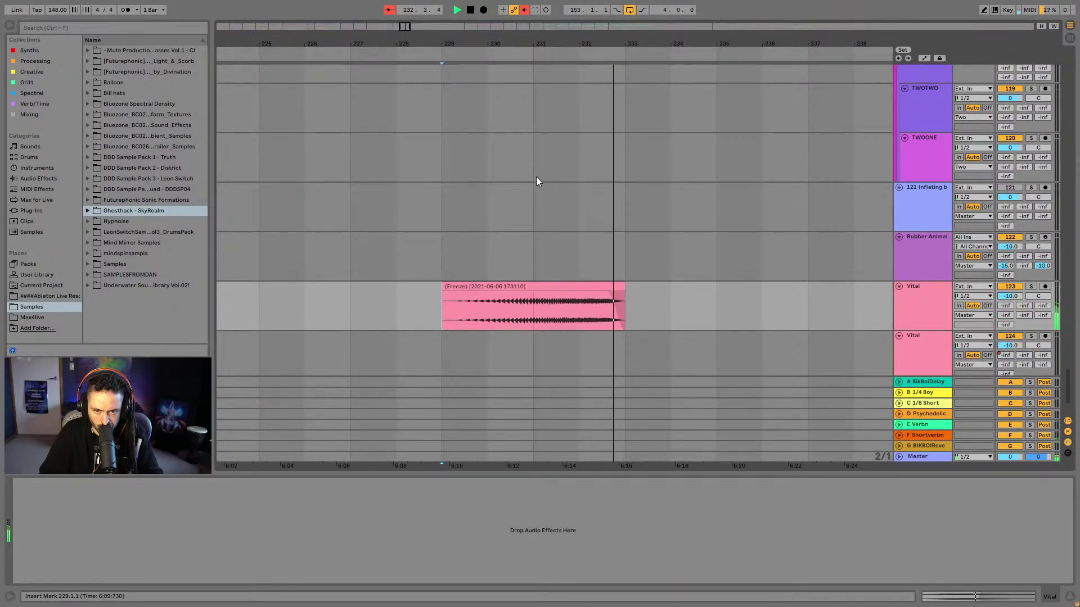
{"action": "scroll", "coordinate": [602, 237], "scroll_direction": "down", "scroll_amount": 2}
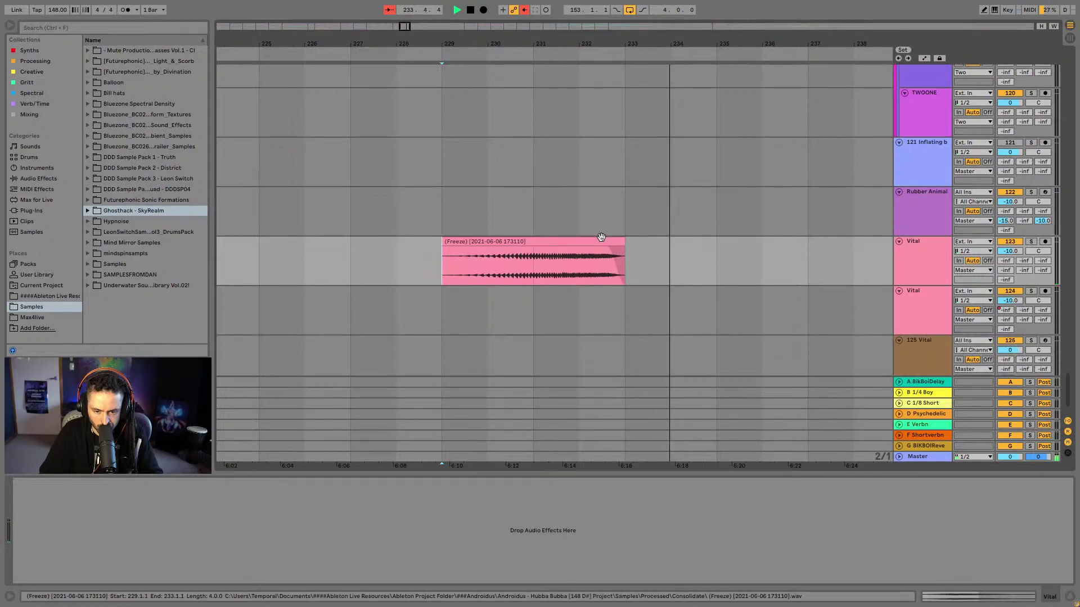
{"action": "left_click", "coordinate": [585, 260]}
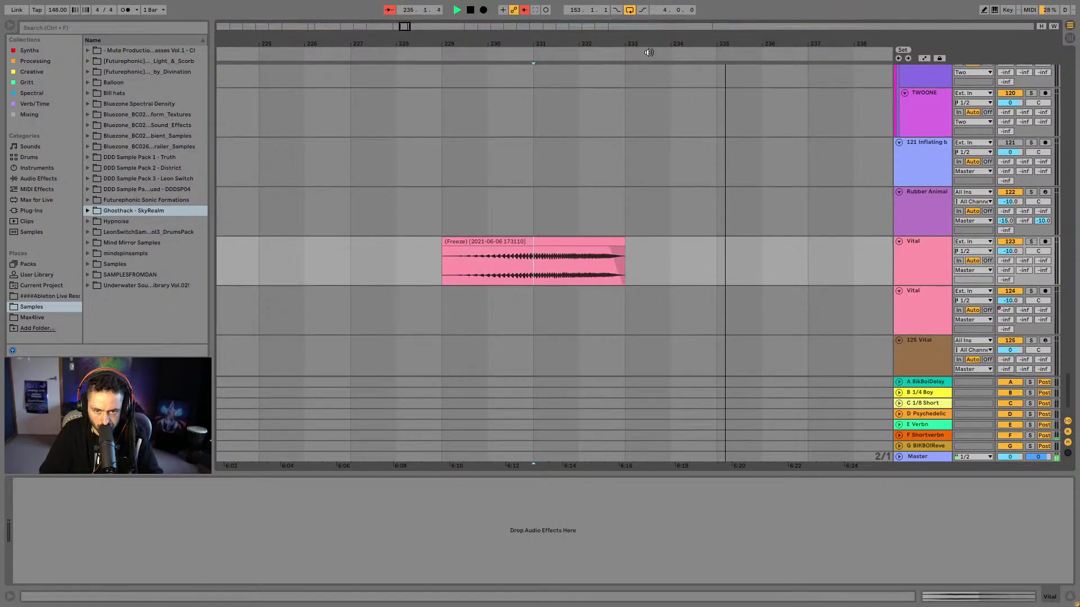
{"action": "scroll", "coordinate": [506, 259], "scroll_direction": "right", "scroll_amount": 3}
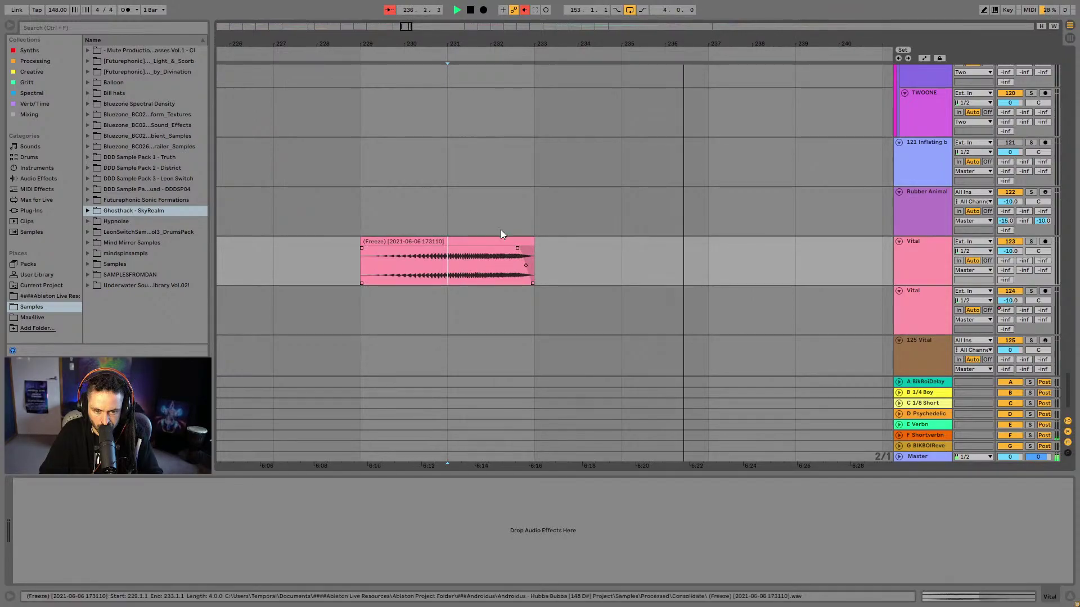
{"action": "left_click", "coordinate": [351, 207]}
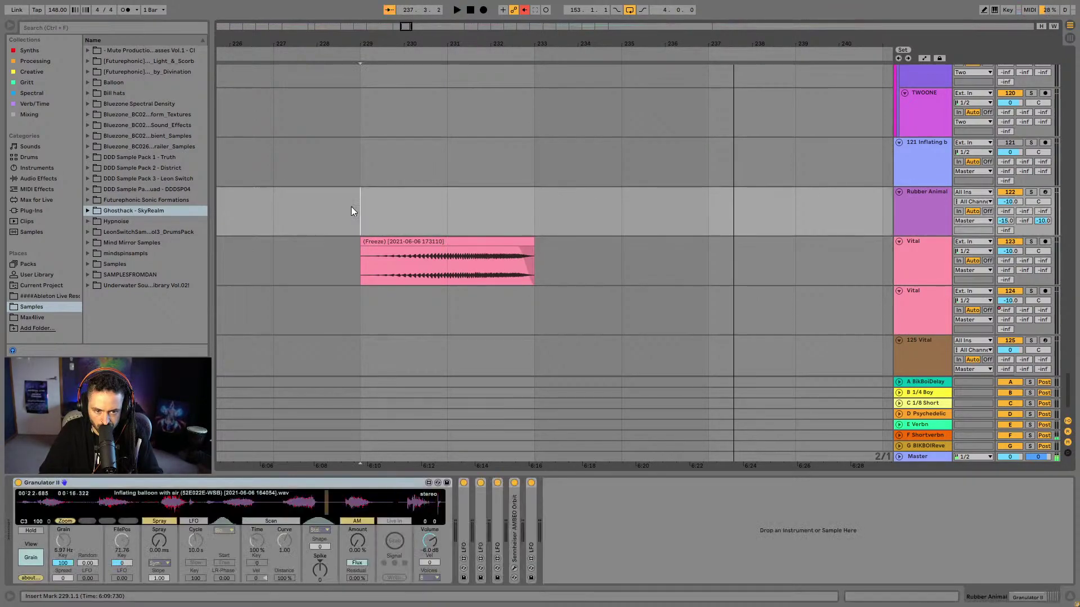
Solo track 123 Vital and lengthen the Freeze clip's fade-out so it begins at about bar 232
{"action": "left_click", "coordinate": [1031, 241]}
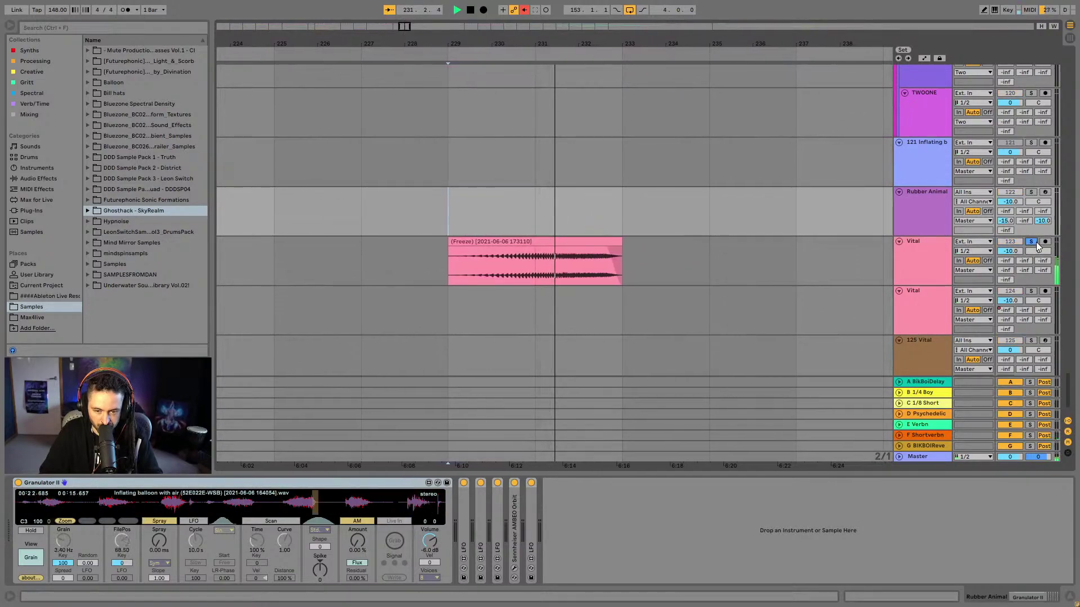
{"action": "key", "text": "plus"}
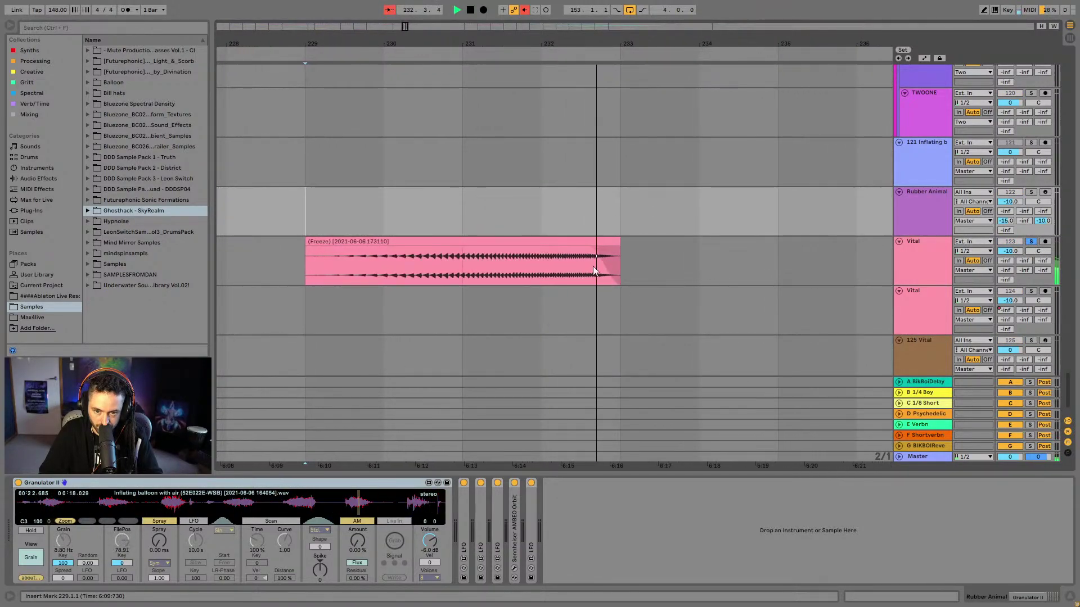
{"action": "left_click", "coordinate": [589, 249]}
{"action": "left_click", "coordinate": [462, 279]}
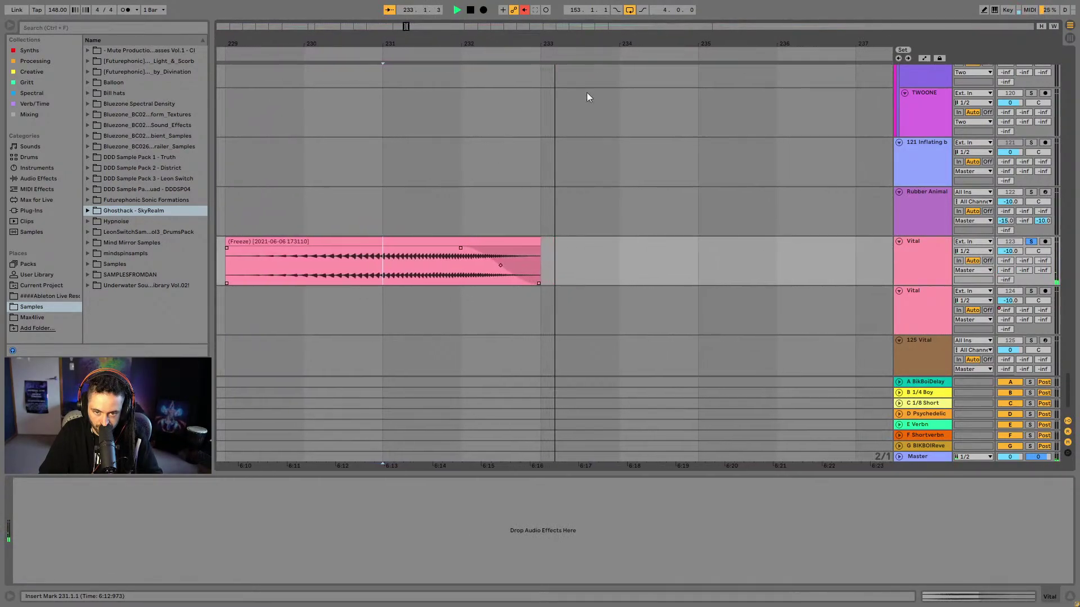
Unsolo track 123 Vital and replay the Freeze transition from bar 229 with the full mix
{"action": "key", "text": "minus"}
{"action": "left_click", "coordinate": [442, 224]}
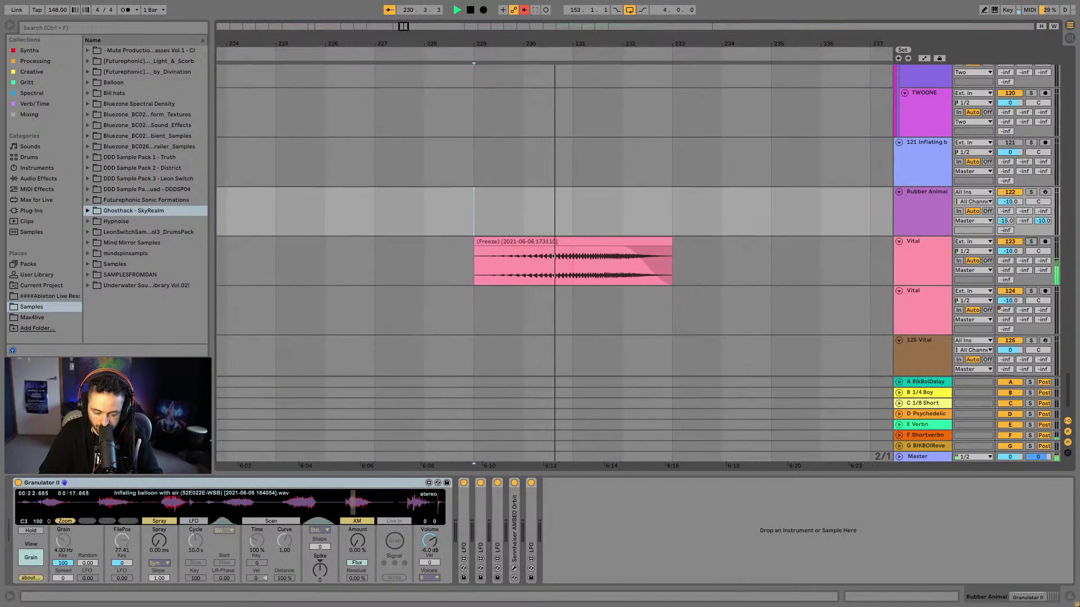
{"action": "left_click", "coordinate": [525, 207]}
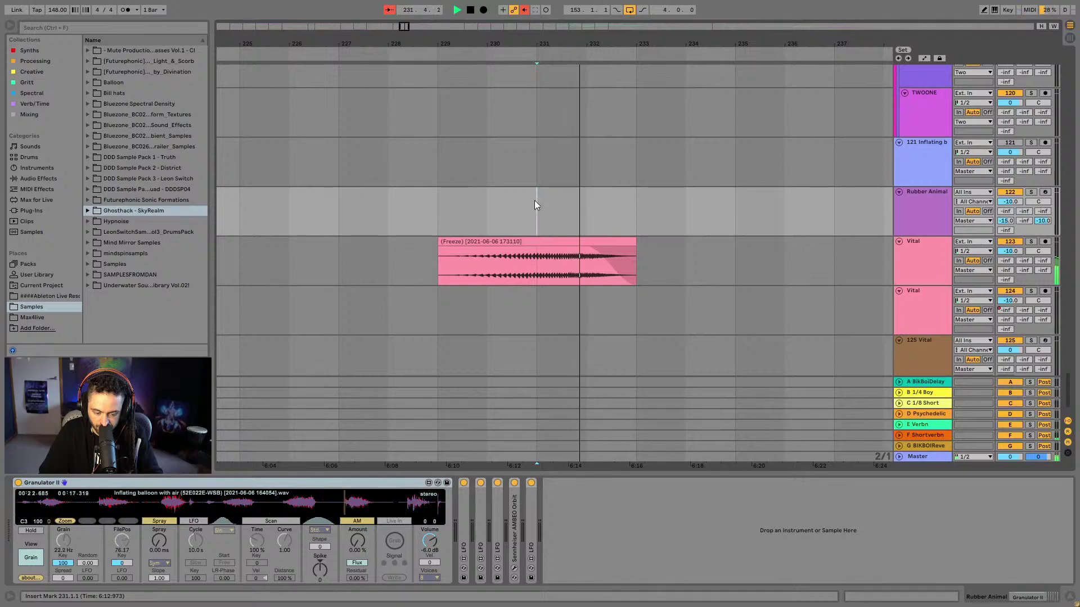
{"action": "left_click", "coordinate": [476, 183]}
{"action": "left_click", "coordinate": [460, 197]}
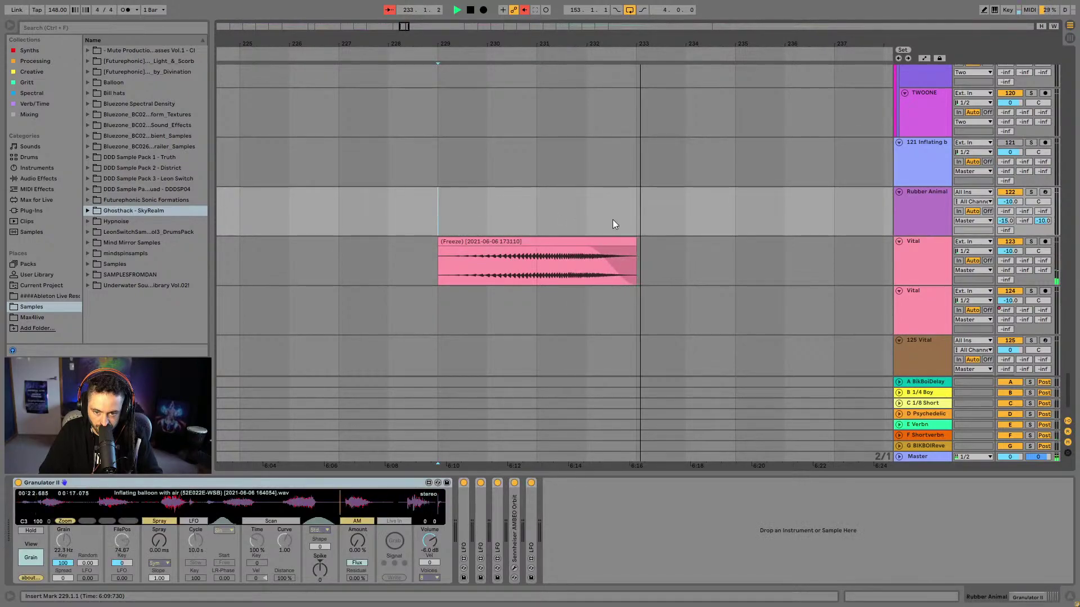
Play the passage after bar 233, and replay the lead-in from bar 229 to judge how the two sections connect
{"action": "left_click_drag", "start_coordinate": [638, 54], "coordinate": [533, 53]}
{"action": "key", "text": "minus"}
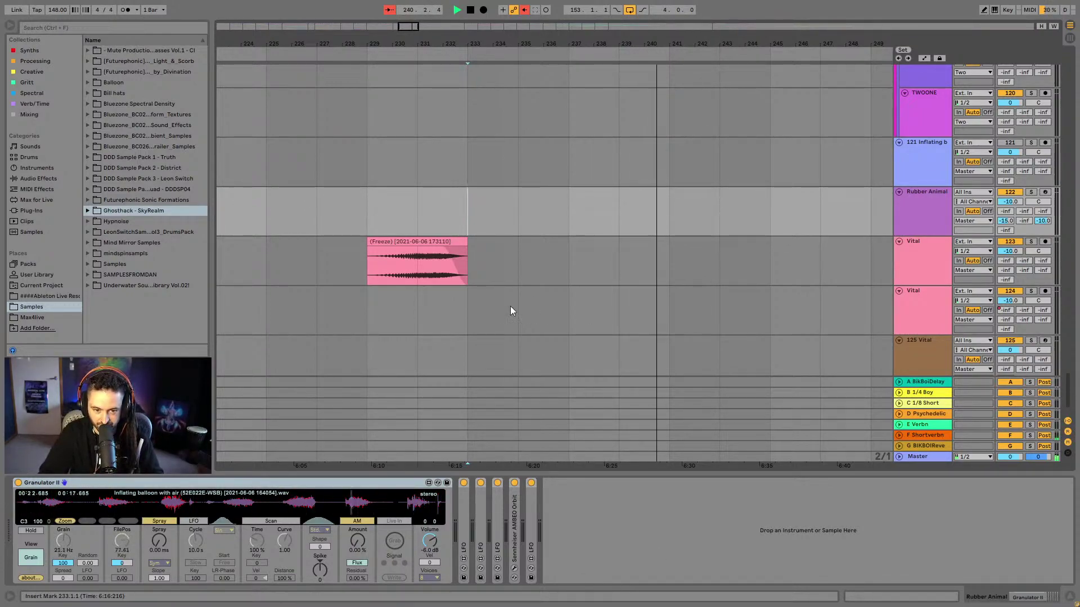
{"action": "left_click", "coordinate": [365, 218]}
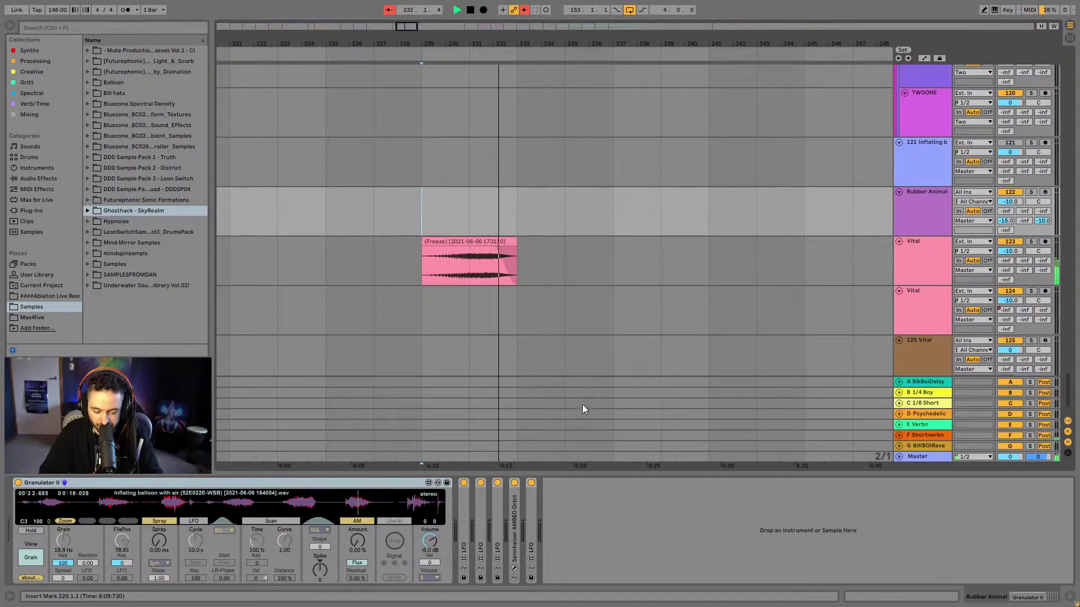
{"action": "key", "text": "minus"}
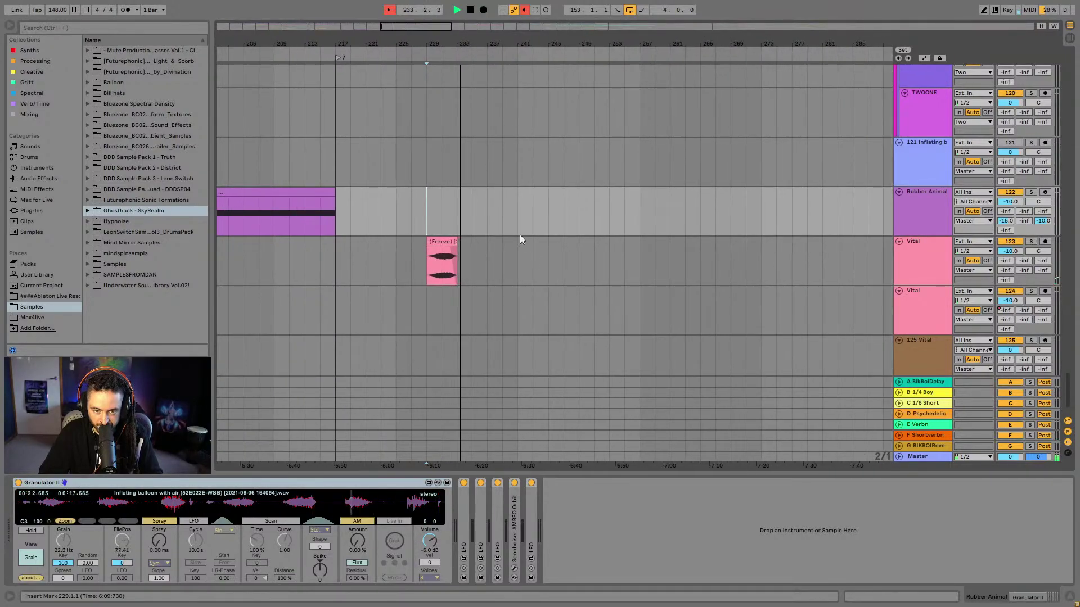
Look over the earlier Vital, balloon and TYPICAL SOUND clips and compare them with the section after bar 233
{"action": "left_click", "coordinate": [441, 281]}
{"action": "left_click_drag", "start_coordinate": [419, 44], "coordinate": [630, 39]}
{"action": "left_click", "coordinate": [599, 315]}
{"action": "scroll", "coordinate": [600, 315], "scroll_direction": "down", "scroll_amount": 1}
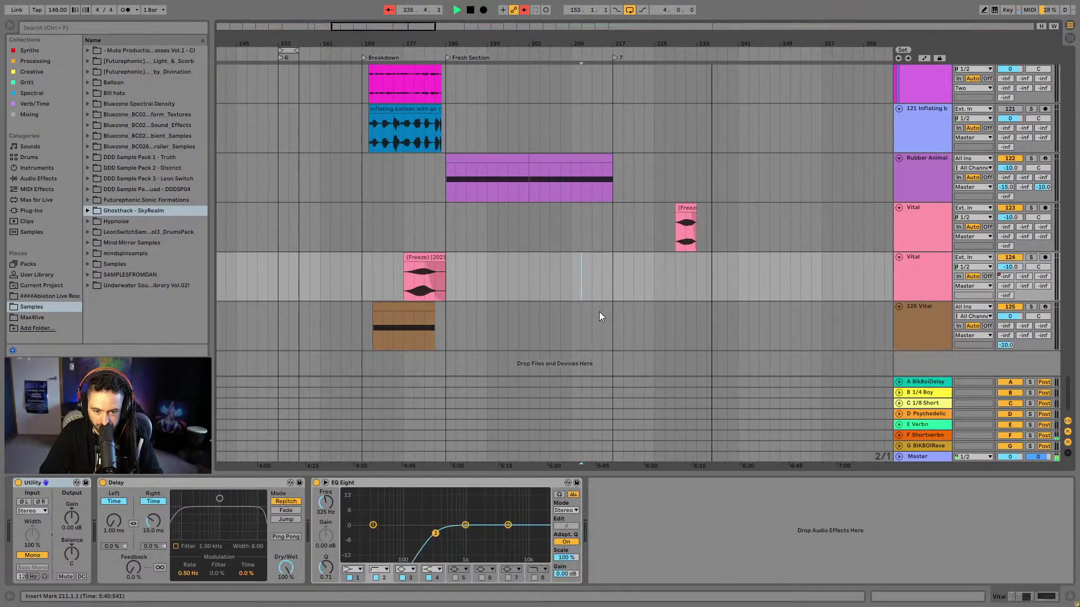
{"action": "left_click", "coordinate": [410, 312]}
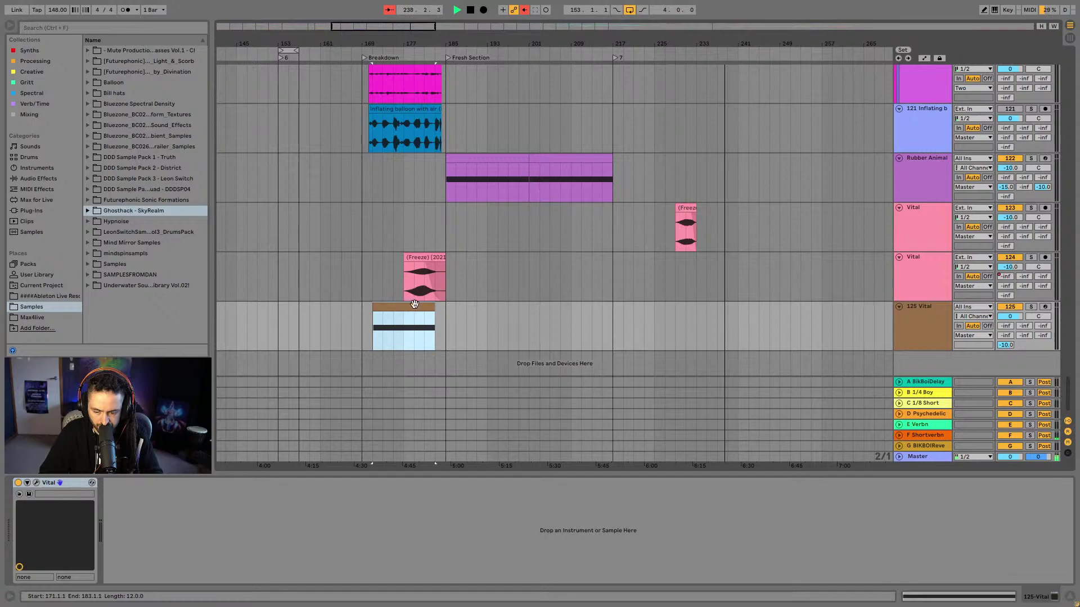
{"action": "scroll", "coordinate": [717, 219], "scroll_direction": "up", "scroll_amount": 5}
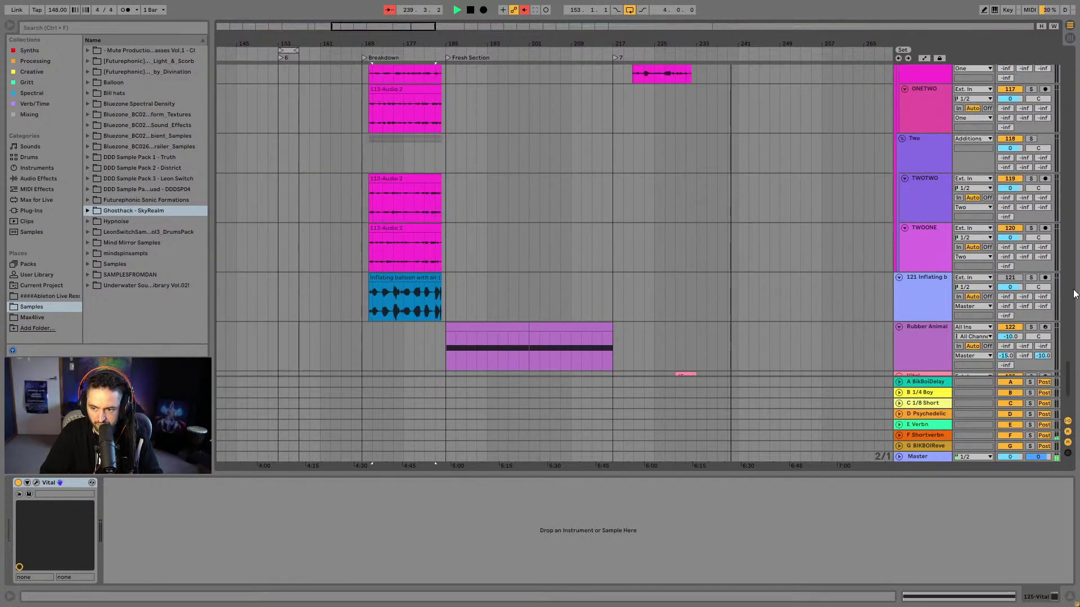
{"action": "left_click_drag", "start_coordinate": [1068, 387], "coordinate": [1068, 331]}
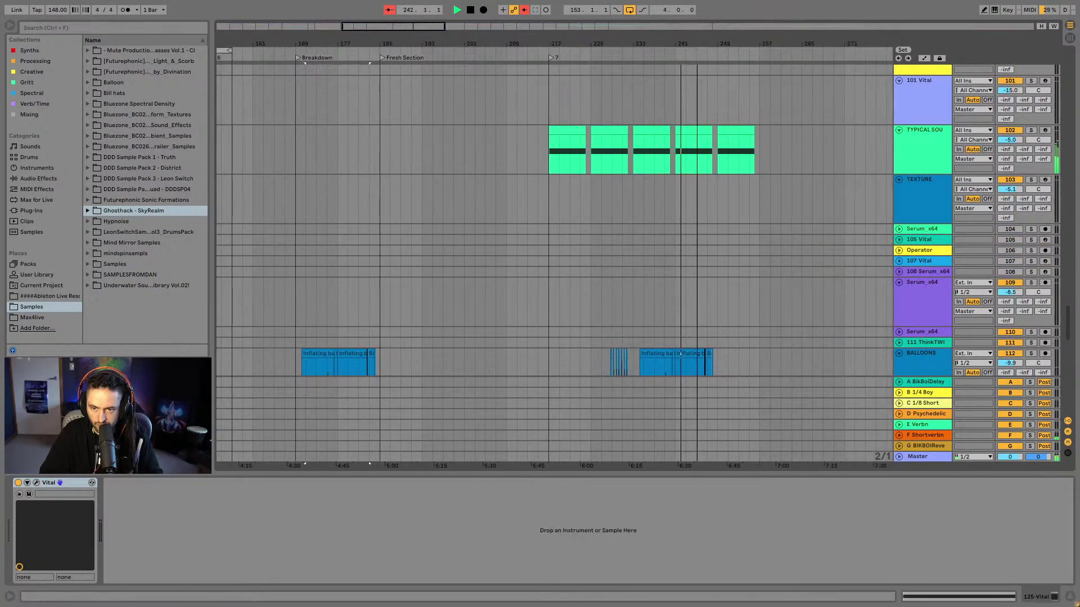
{"action": "left_click", "coordinate": [650, 134]}
{"action": "scroll", "coordinate": [713, 220], "scroll_direction": "up", "scroll_amount": 2}
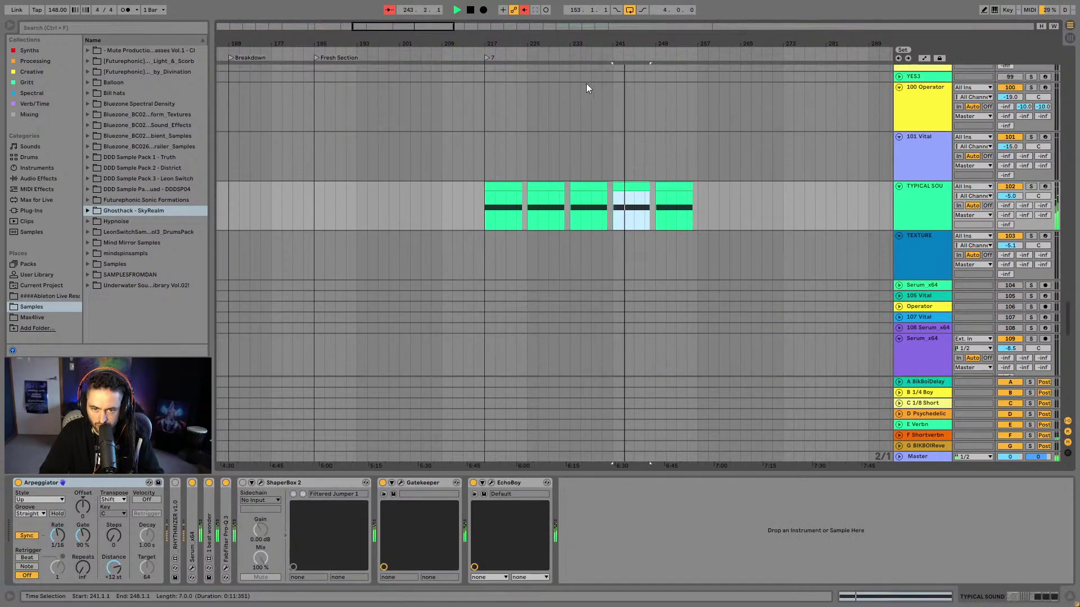
{"action": "scroll", "coordinate": [592, 93], "scroll_direction": "up", "scroll_amount": 3}
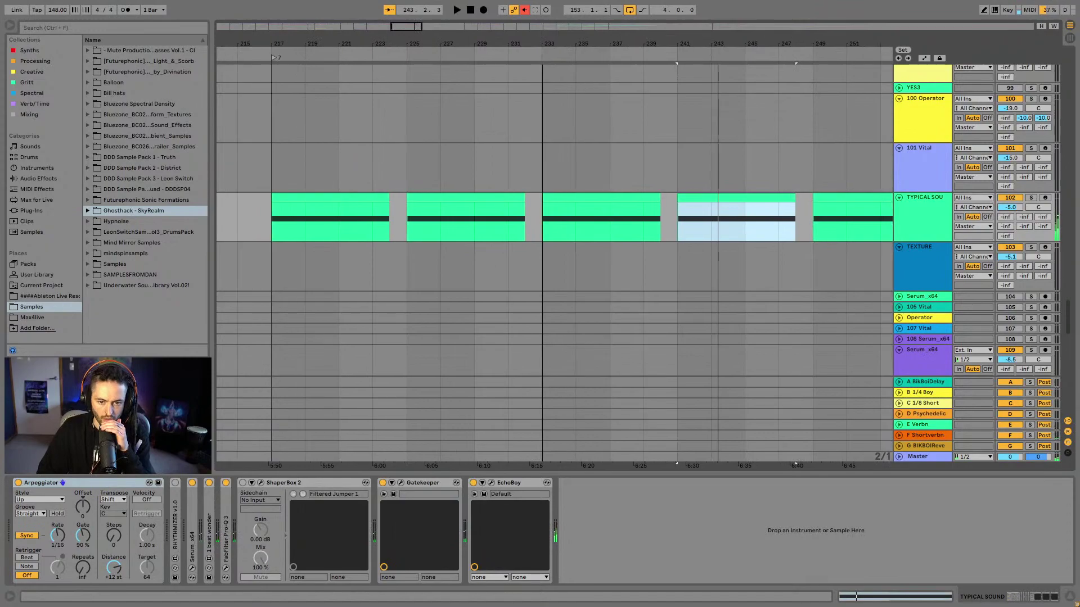
Collapse the Drums/Perc, riser/transition and Leads groups to tidy the upper part of the arrangement
{"action": "left_click_drag", "start_coordinate": [1071, 321], "coordinate": [1049, 56]}
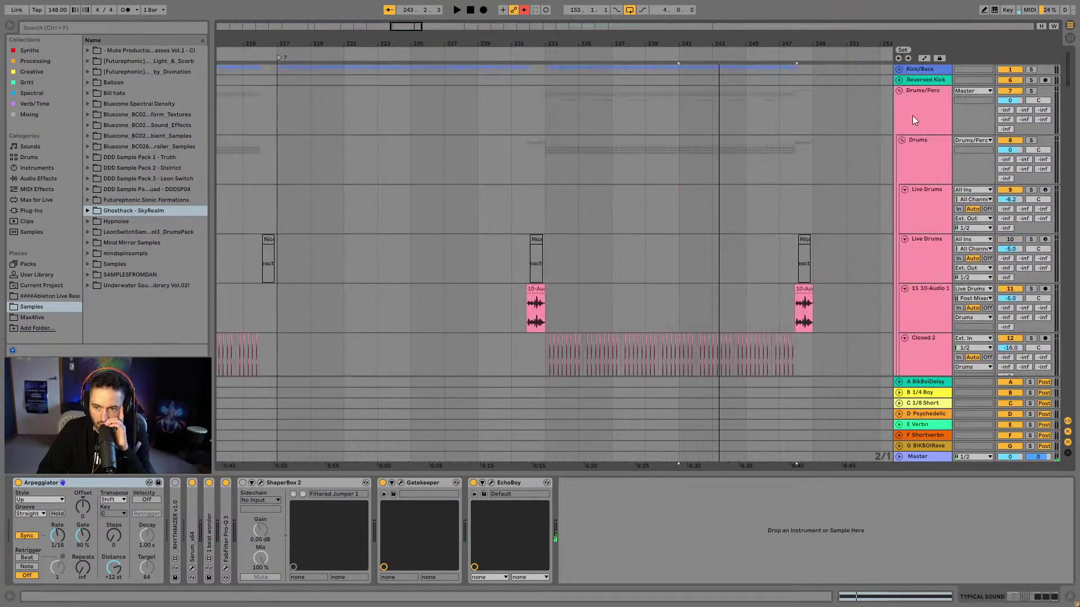
{"action": "left_click", "coordinate": [916, 115]}
{"action": "key", "text": "u"}
{"action": "left_click", "coordinate": [899, 122]}
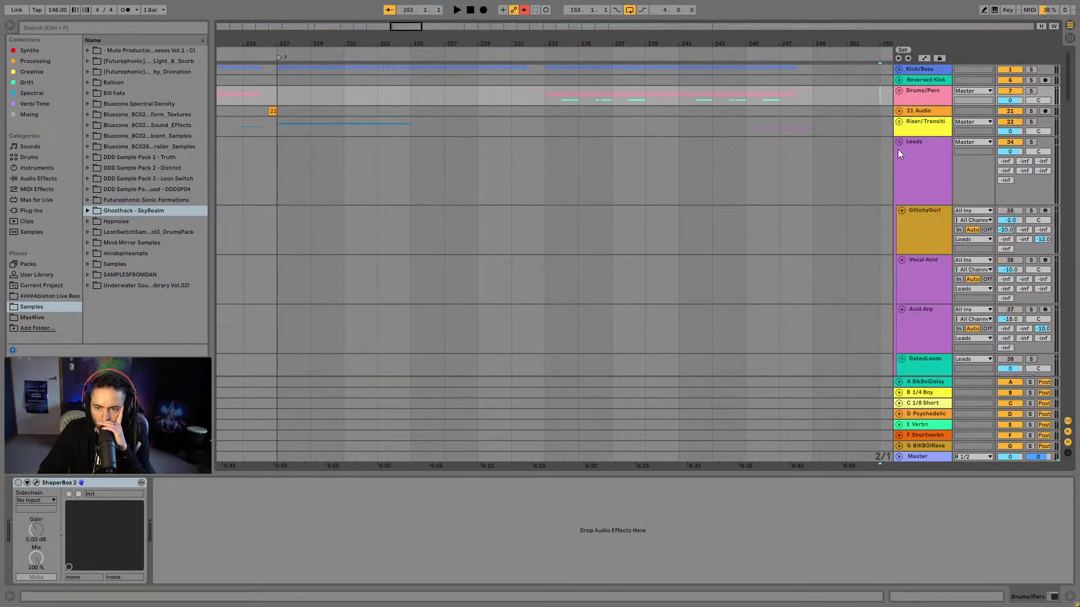
{"action": "left_click", "coordinate": [899, 143]}
Collapse the expanded tracks from 85 Audio through 89 28-Audio 1
{"action": "scroll", "coordinate": [906, 203], "scroll_direction": "down", "scroll_amount": 5}
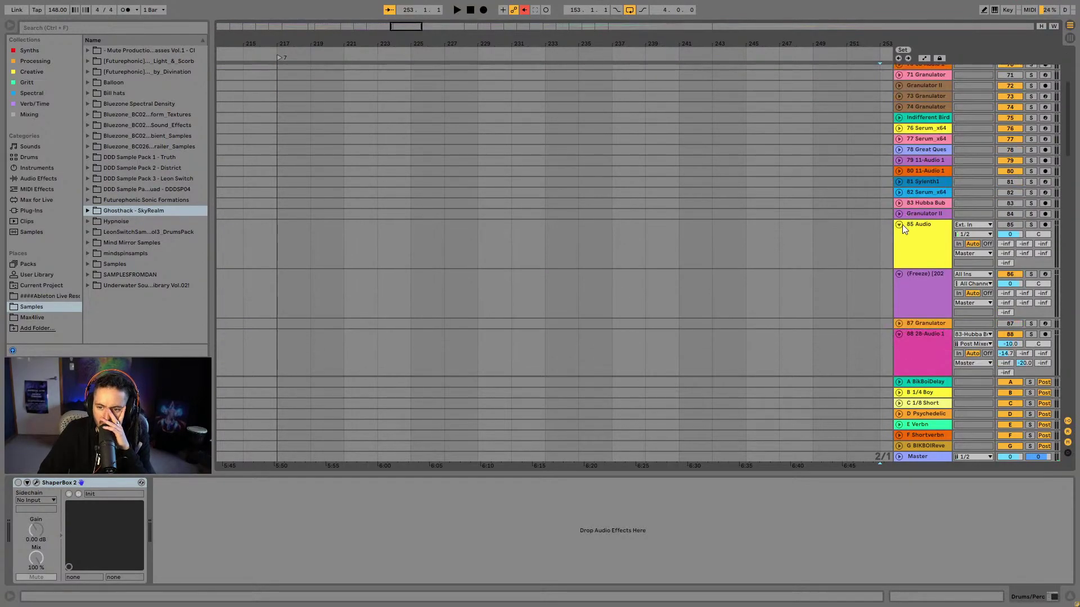
{"action": "left_click", "coordinate": [898, 235]}
{"action": "scroll", "coordinate": [900, 254], "scroll_direction": "down", "scroll_amount": 2}
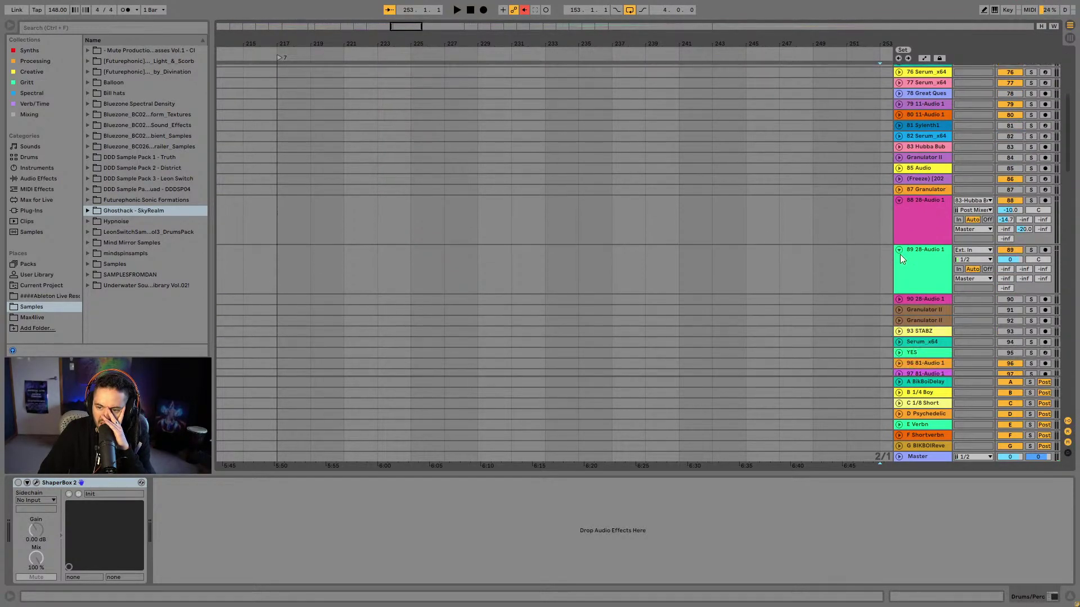
{"action": "left_click", "coordinate": [899, 205]}
{"action": "key", "text": "u"}
{"action": "left_click", "coordinate": [899, 213]}
{"action": "scroll", "coordinate": [900, 224], "scroll_direction": "down", "scroll_amount": 2}
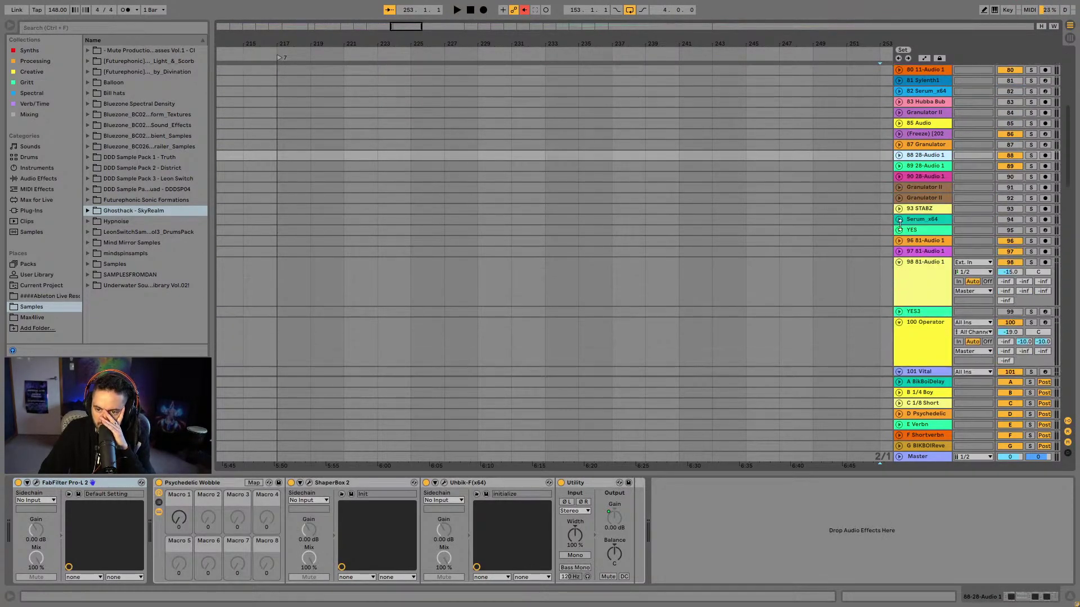
Collapse the expanded tracks from 98 81-Audio 1 through 103 TEXTURE, including 100 Operator, 101 Vital and TYPICAL SOUND
{"action": "left_click", "coordinate": [899, 264]}
{"action": "scroll", "coordinate": [900, 247], "scroll_direction": "down", "scroll_amount": 3}
{"action": "left_click", "coordinate": [899, 211]}
{"action": "left_click", "coordinate": [898, 227]}
{"action": "left_click", "coordinate": [899, 228]}
{"action": "left_click", "coordinate": [899, 238]}
{"action": "left_click", "coordinate": [899, 249]}
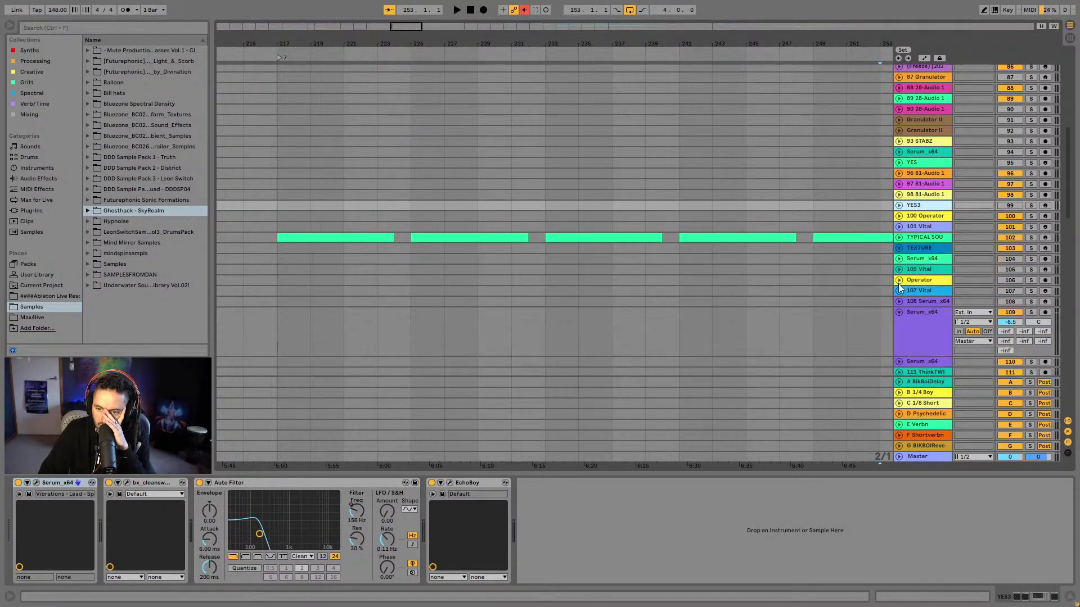
Collapse the Additions group so its nested One and Two tracks are folded away
{"action": "scroll", "coordinate": [900, 298], "scroll_direction": "up", "scroll_amount": 5}
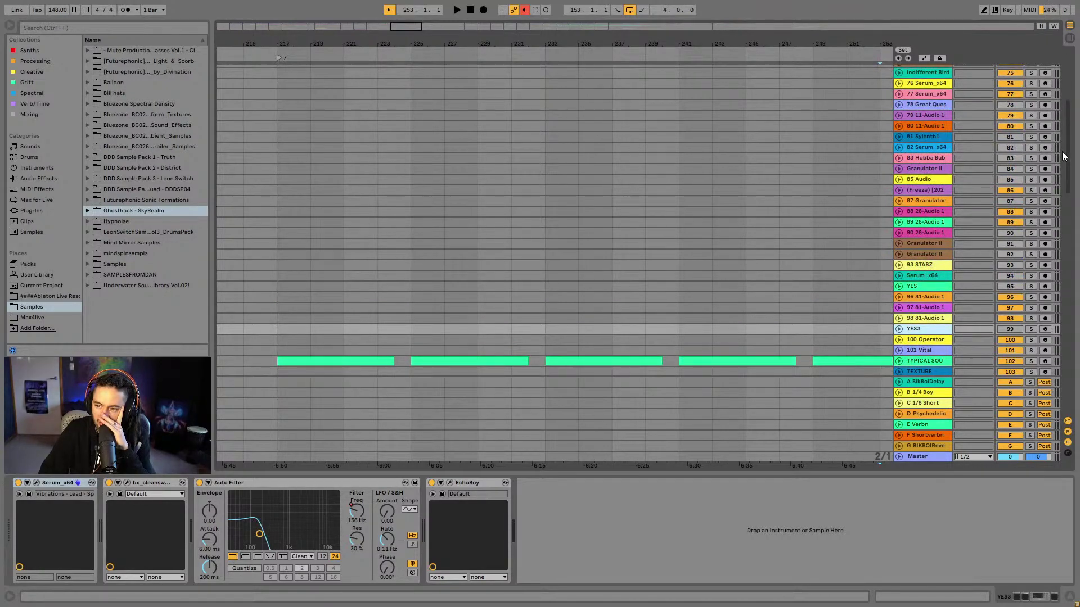
{"action": "left_click_drag", "start_coordinate": [1072, 165], "coordinate": [1072, 275]}
{"action": "scroll", "coordinate": [876, 223], "scroll_direction": "down", "scroll_amount": 2}
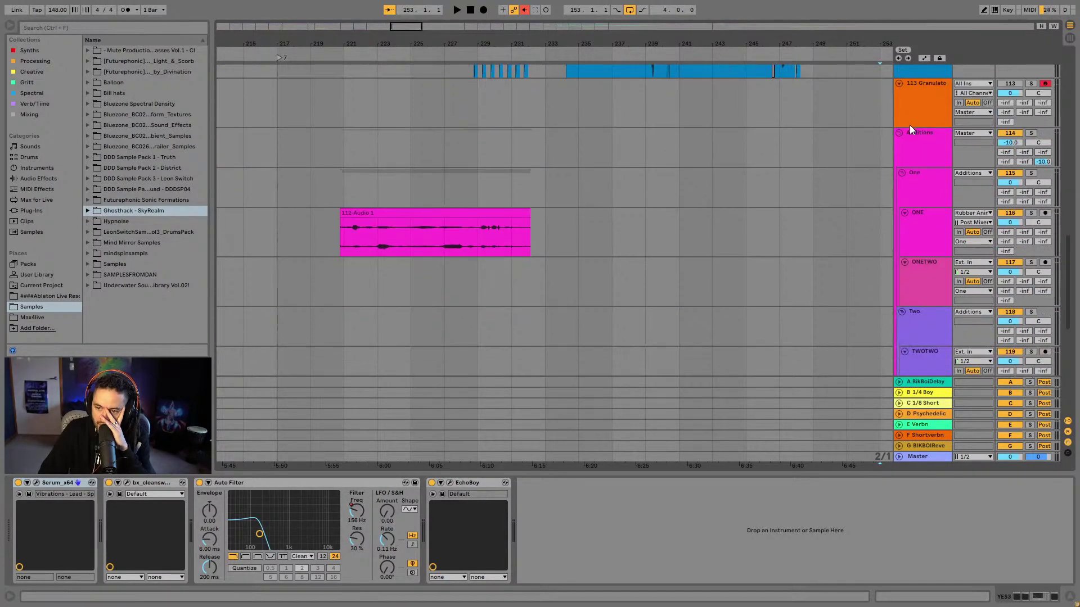
{"action": "scroll", "coordinate": [897, 199], "scroll_direction": "up", "scroll_amount": 2}
{"action": "left_click", "coordinate": [899, 185]}
{"action": "left_click", "coordinate": [899, 185]}
{"action": "left_click", "coordinate": [899, 184]}
{"action": "scroll", "coordinate": [899, 202], "scroll_direction": "down", "scroll_amount": 3}
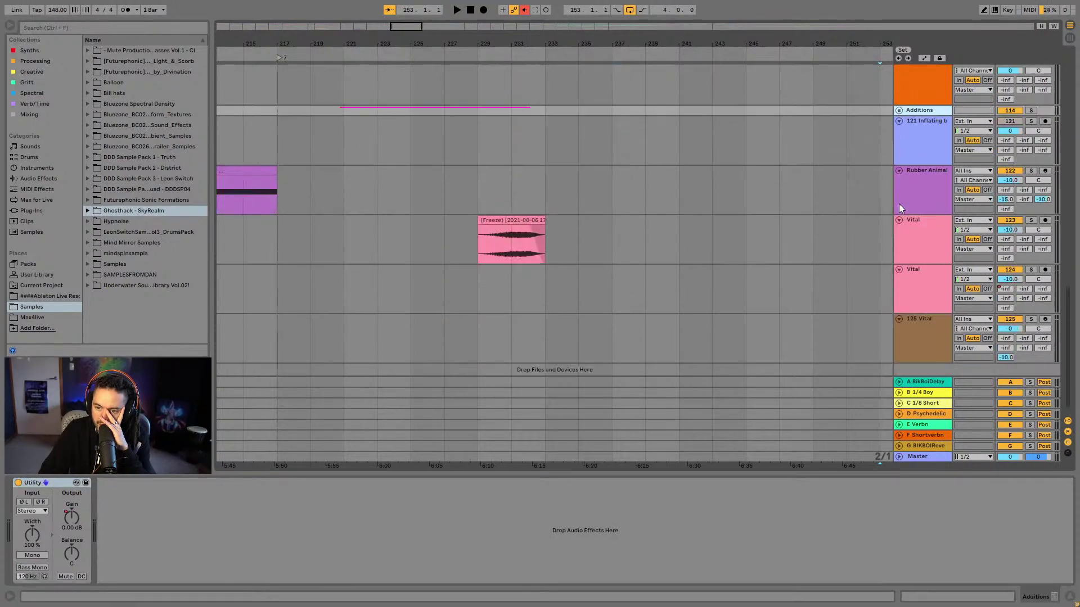
Go to the Leads group in the arrangement and unfold it to show its tracks
{"action": "scroll", "coordinate": [922, 207], "scroll_direction": "up", "scroll_amount": 8}
{"action": "left_click_drag", "start_coordinate": [1065, 279], "coordinate": [1068, 79]}
{"action": "left_click", "coordinate": [914, 152]}
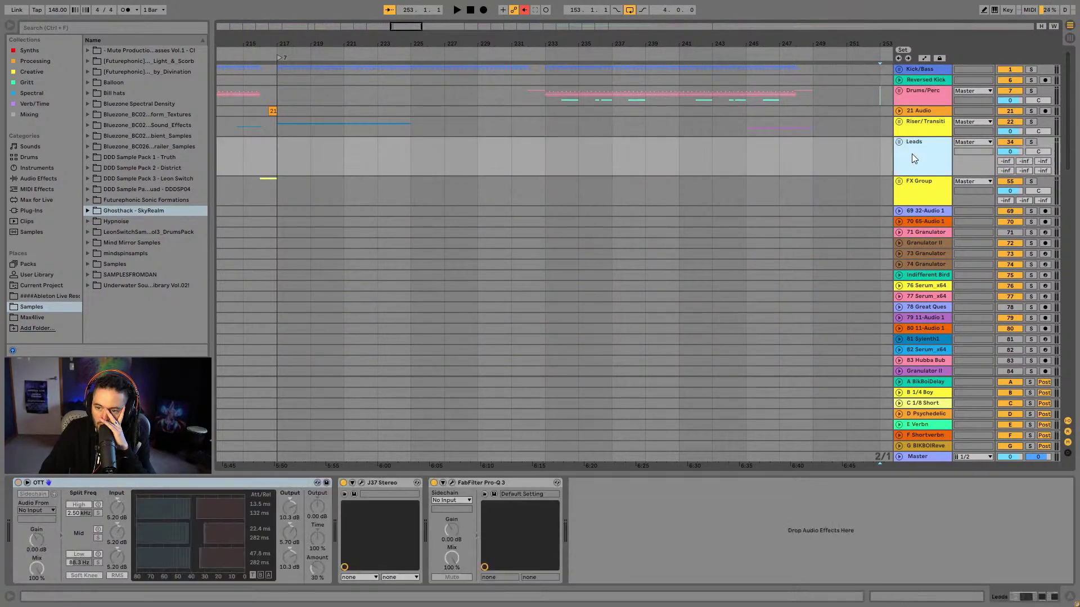
{"action": "left_click", "coordinate": [899, 143]}
Look through the tracks inside the Leads group, from GatedLeads down to Tristan Bubble, for a lead sound to use
{"action": "scroll", "coordinate": [897, 169], "scroll_direction": "down", "scroll_amount": 5}
{"action": "scroll", "coordinate": [912, 184], "scroll_direction": "down", "scroll_amount": 8}
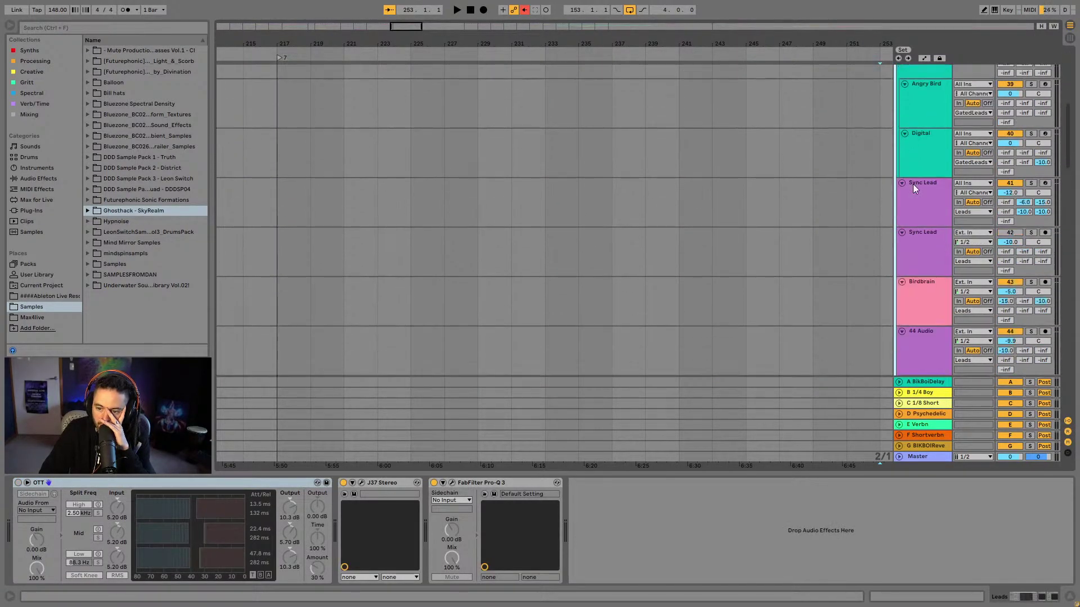
{"action": "left_click", "coordinate": [922, 275]}
{"action": "left_click", "coordinate": [1045, 259]}
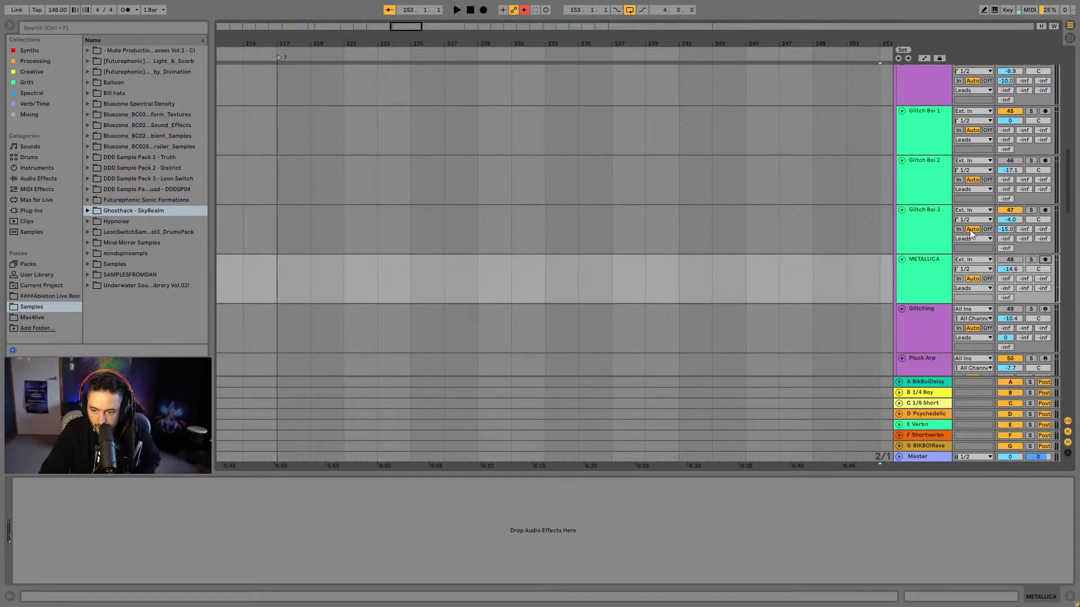
{"action": "scroll", "coordinate": [968, 241], "scroll_direction": "down", "scroll_amount": 6}
{"action": "scroll", "coordinate": [974, 232], "scroll_direction": "up", "scroll_amount": 5}
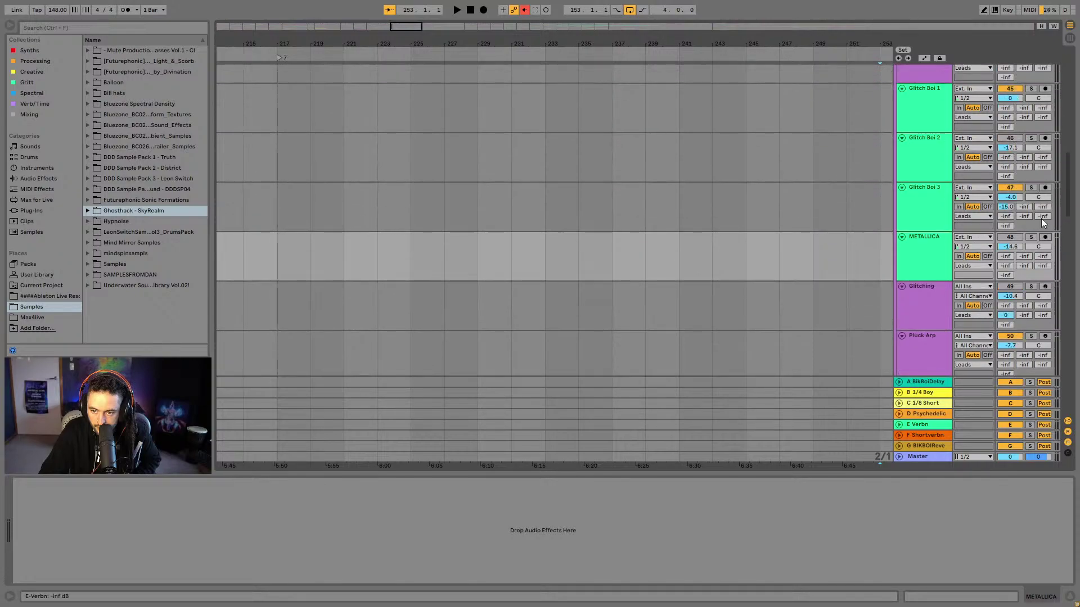
{"action": "scroll", "coordinate": [1019, 240], "scroll_direction": "down", "scroll_amount": 5}
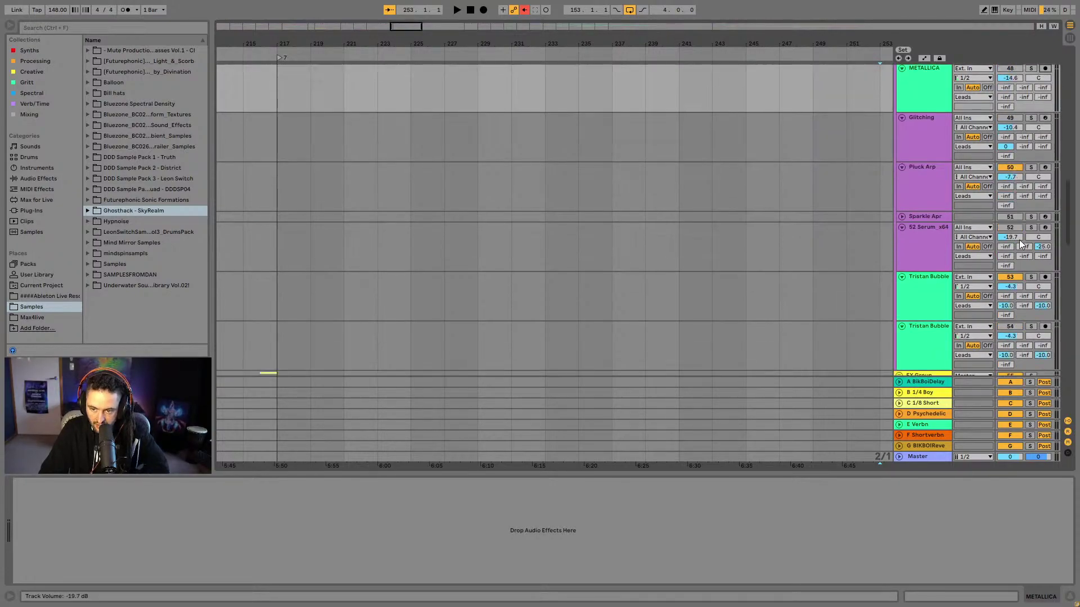
{"action": "scroll", "coordinate": [1019, 242], "scroll_direction": "up", "scroll_amount": 3}
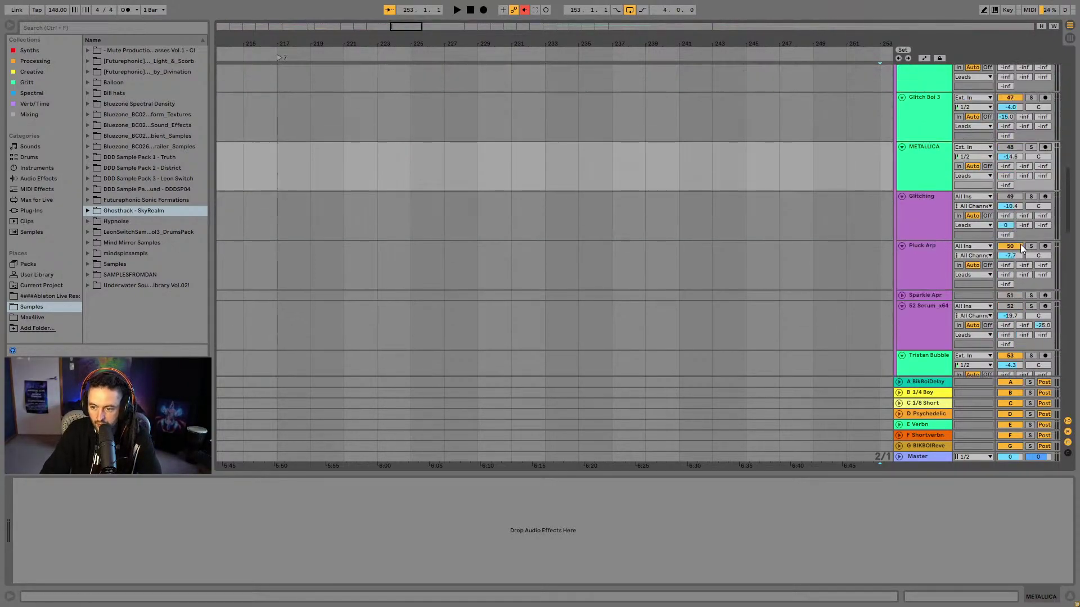
Arm and solo the 52 Serum_x64 track and after it the Digital track to audition their lead sounds
{"action": "left_click", "coordinate": [1045, 306]}
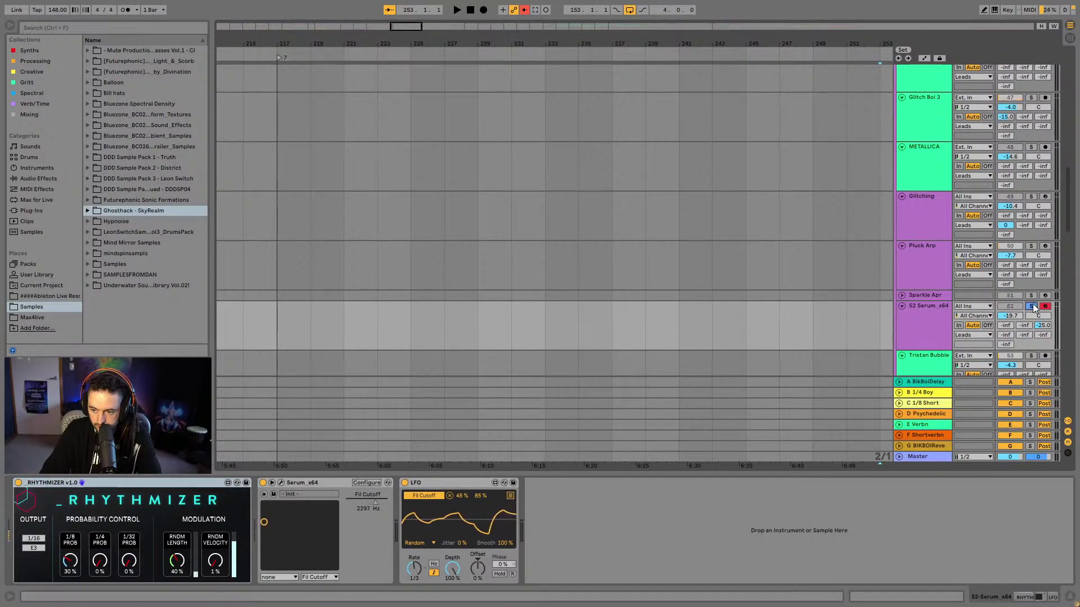
{"action": "scroll", "coordinate": [1045, 307], "scroll_direction": "up", "scroll_amount": 2}
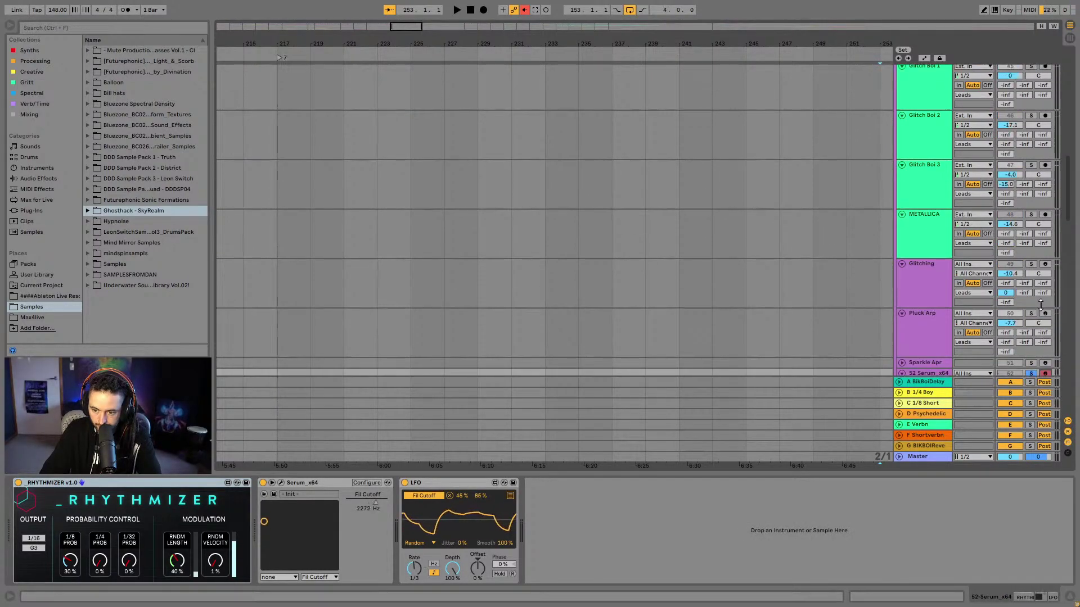
{"action": "scroll", "coordinate": [1041, 305], "scroll_direction": "up", "scroll_amount": 5}
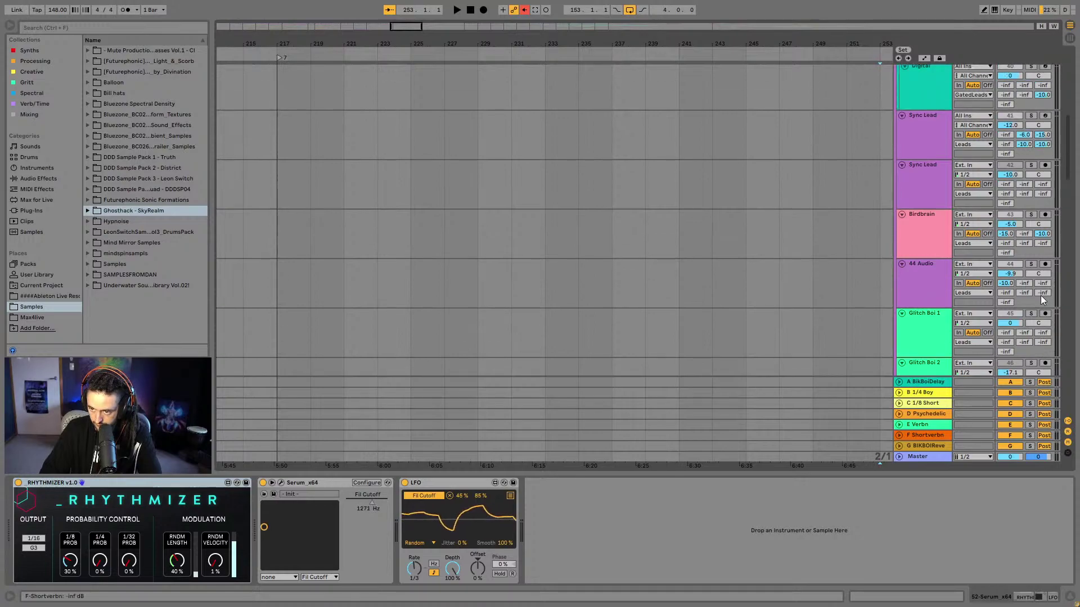
{"action": "scroll", "coordinate": [1041, 301], "scroll_direction": "up", "scroll_amount": 4}
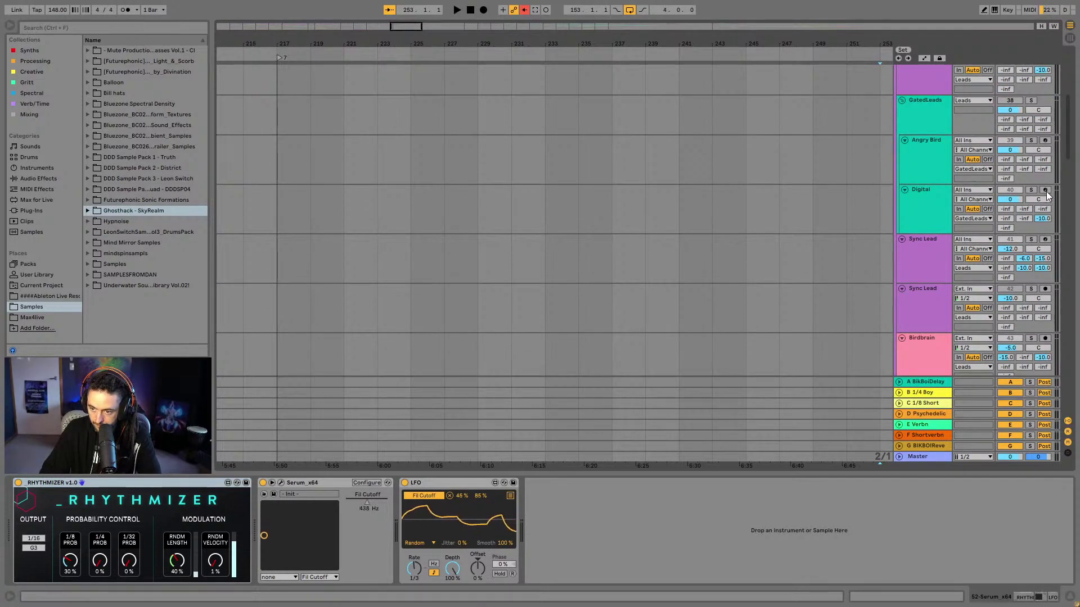
{"action": "left_click", "coordinate": [1045, 191]}
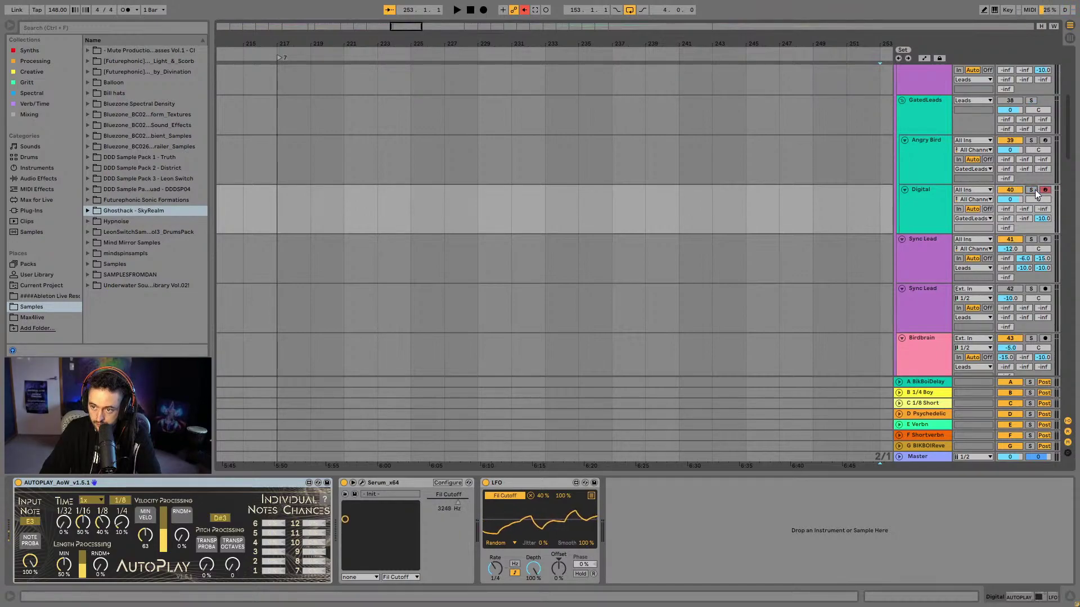
{"action": "scroll", "coordinate": [1034, 190], "scroll_direction": "up", "scroll_amount": 3}
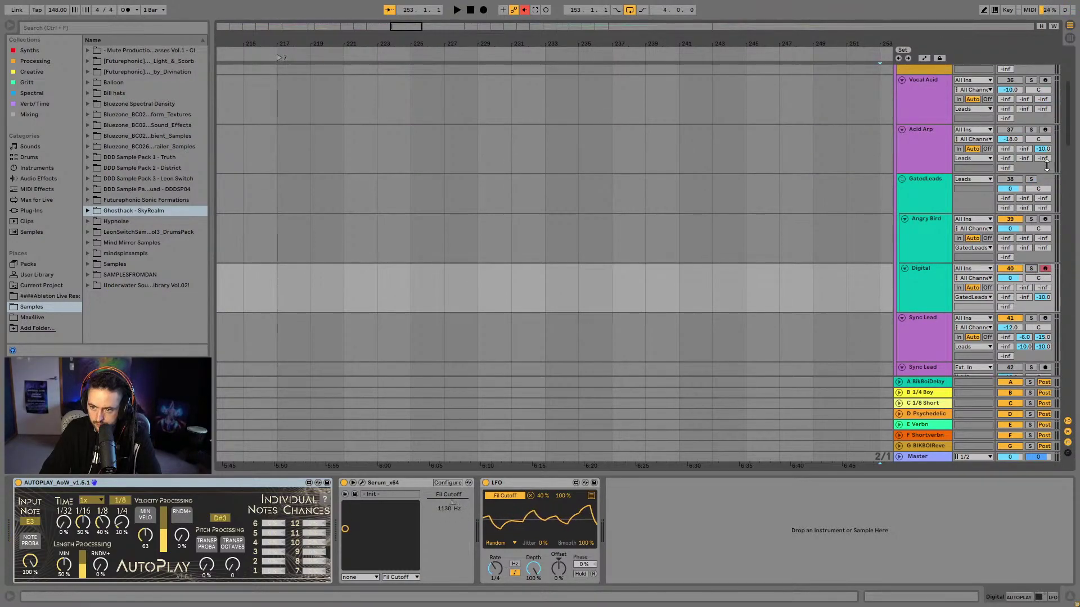
Arm and solo Acid Arp, sweeping its Sylenth1 Filter A Cutoff, and then Vocal Acid to audition both sounds
{"action": "left_click", "coordinate": [1045, 129]}
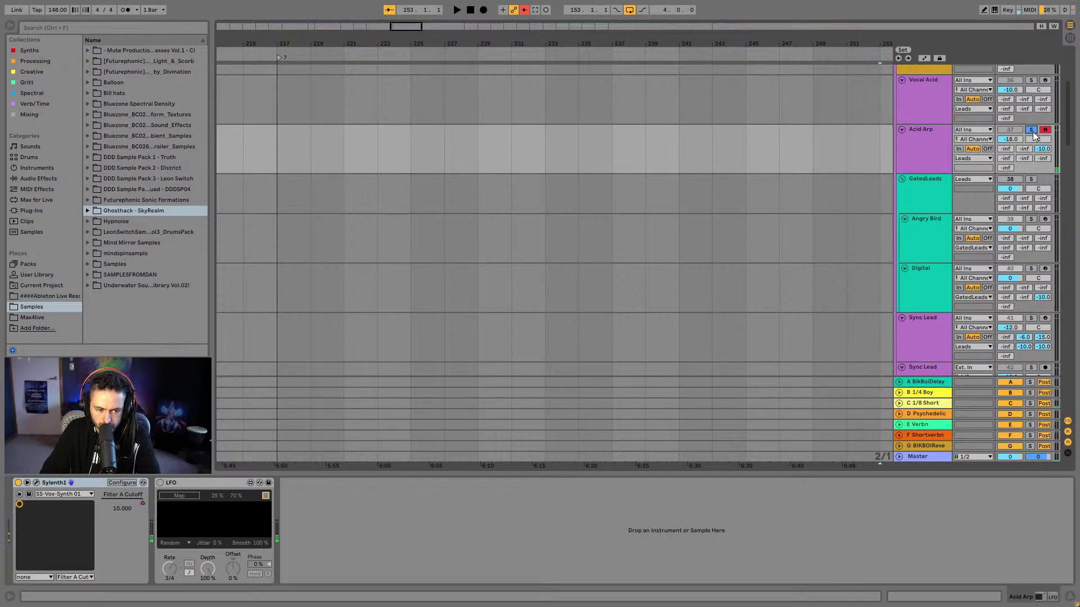
{"action": "left_click_drag", "start_coordinate": [127, 498], "coordinate": [127, 502]}
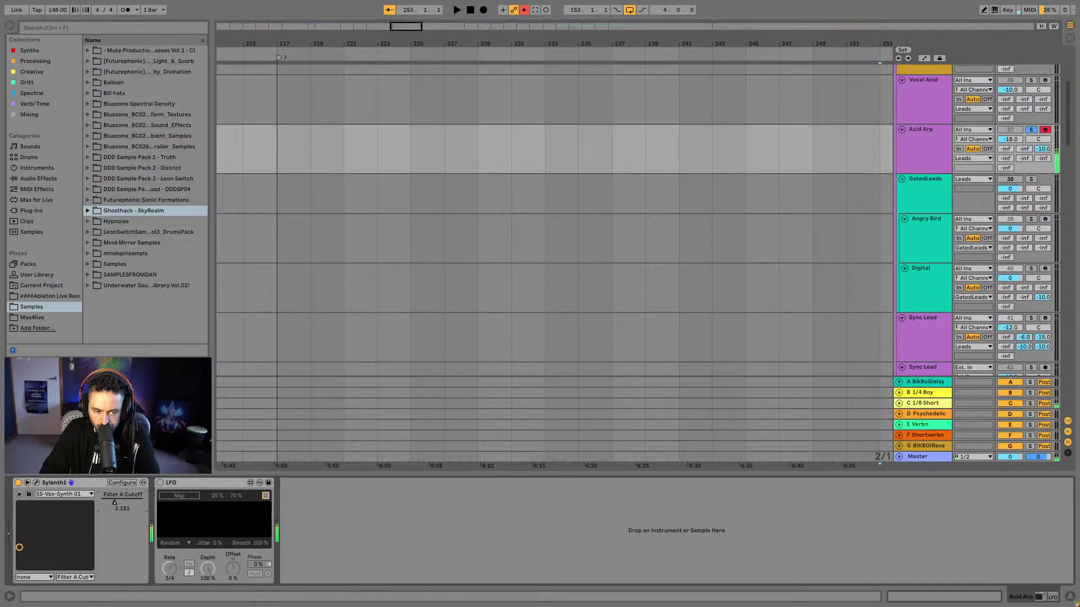
{"action": "scroll", "coordinate": [1063, 142], "scroll_direction": "up", "scroll_amount": 2}
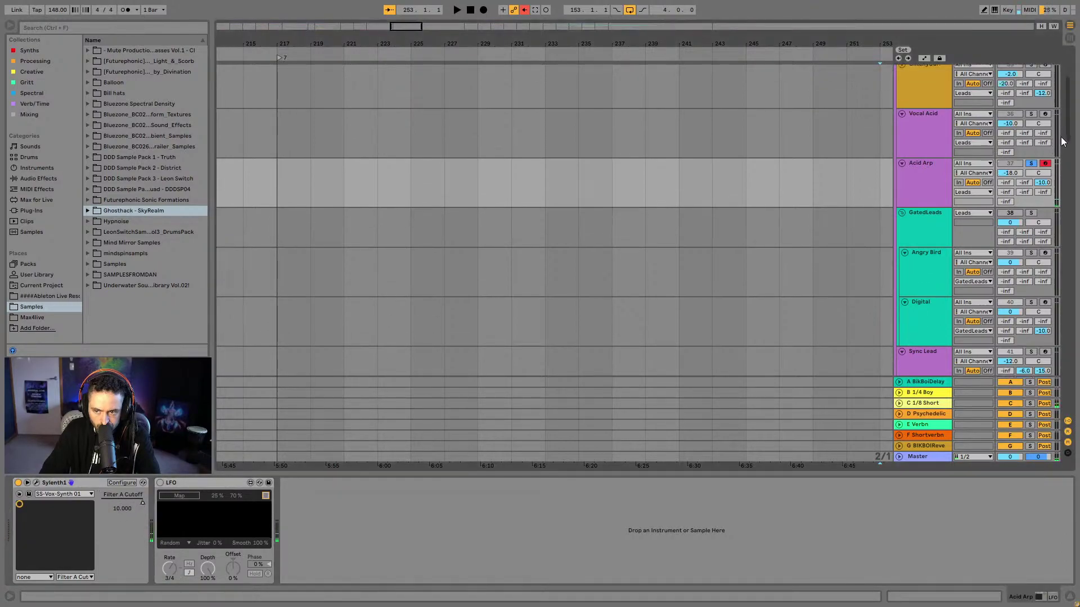
{"action": "left_click", "coordinate": [1045, 114]}
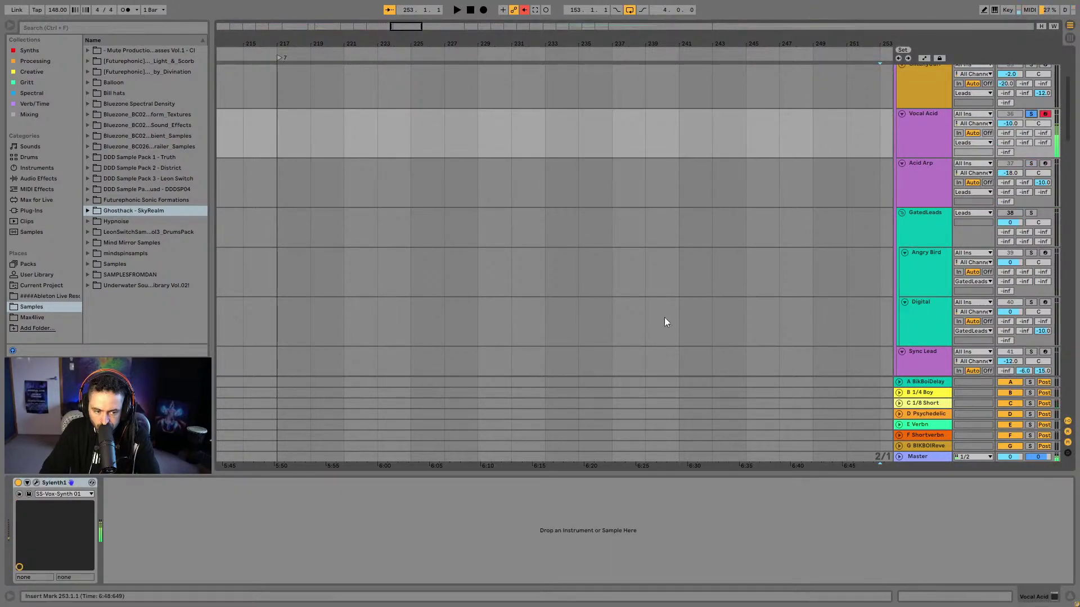
Arm and solo the GlitchyGurl track in the Leads group
{"action": "scroll", "coordinate": [946, 187], "scroll_direction": "up", "scroll_amount": 4}
{"action": "left_click", "coordinate": [1045, 132]}
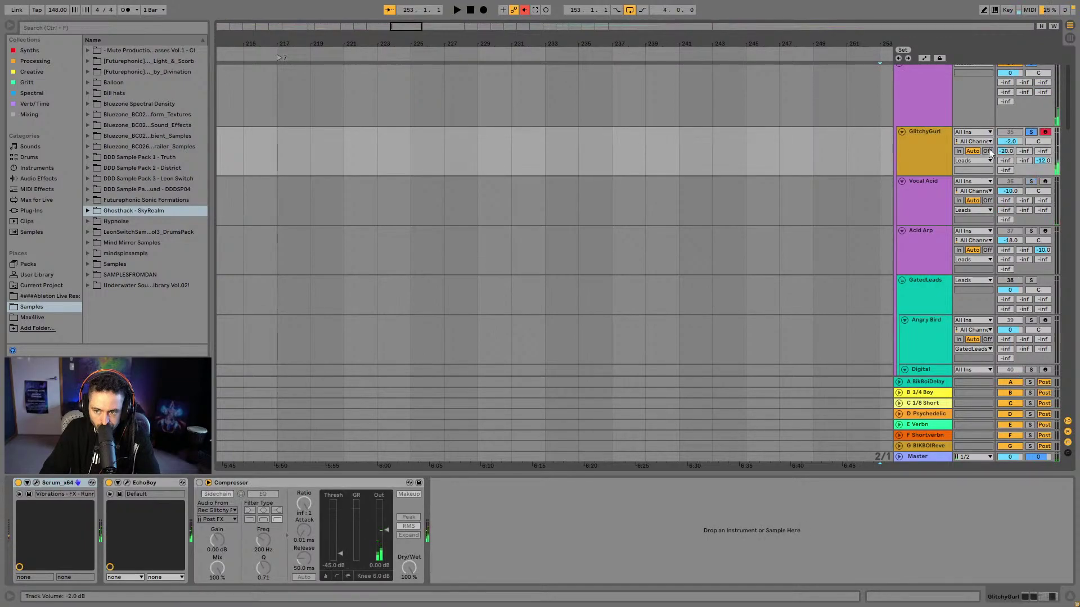
{"action": "scroll", "coordinate": [703, 251], "scroll_direction": "up", "scroll_amount": 4}
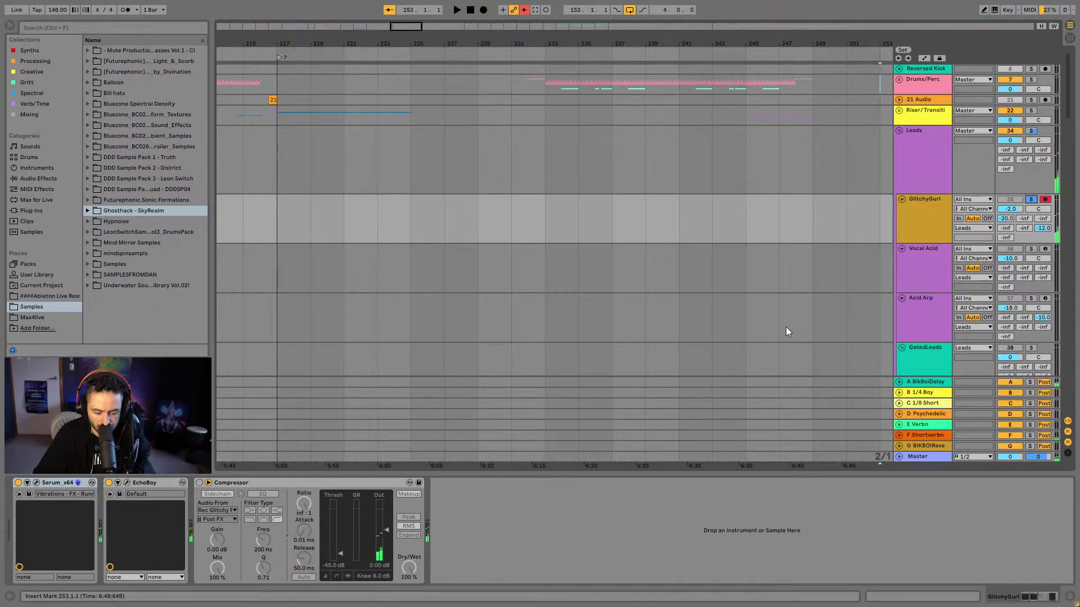
Play the arrangement from the Fresh Section marker at bar 185
{"action": "left_click_drag", "start_coordinate": [345, 50], "coordinate": [672, 46]}
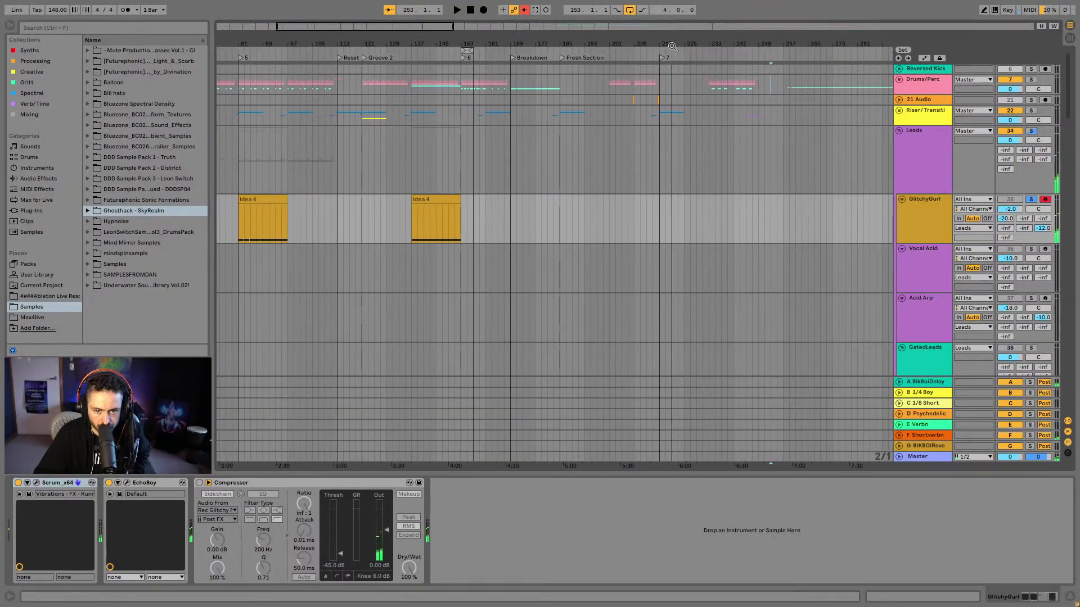
{"action": "left_click", "coordinate": [560, 227]}
{"action": "key", "text": "space"}
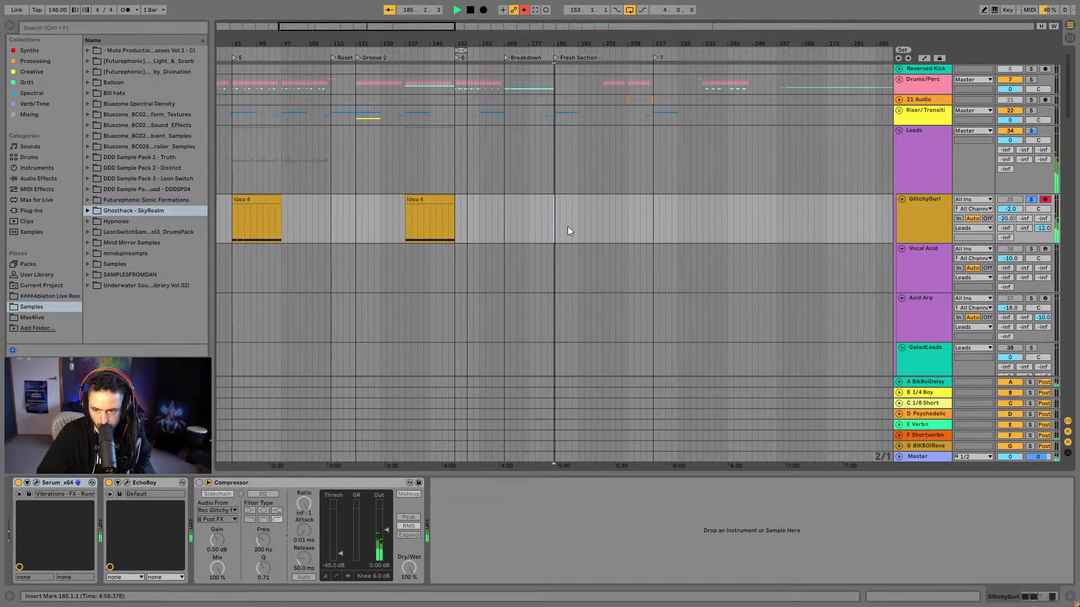
Audition the GlitchyGurl clip Idea 4 at bar 137 and copy it to the Fresh Section at bar 185
{"action": "left_click", "coordinate": [435, 198]}
{"action": "key", "text": "space"}
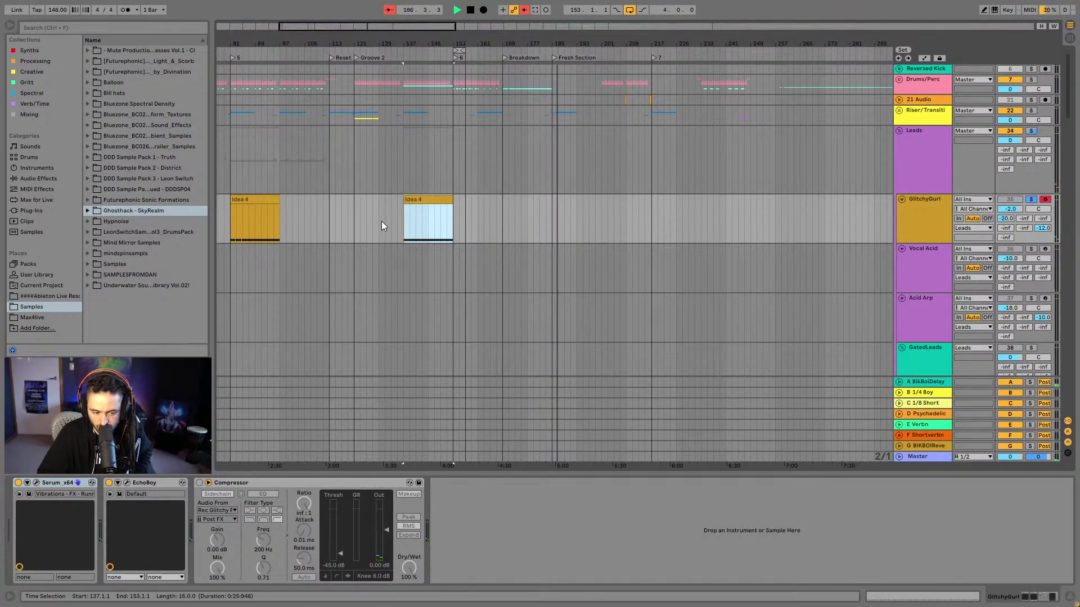
{"action": "key", "text": "space"}
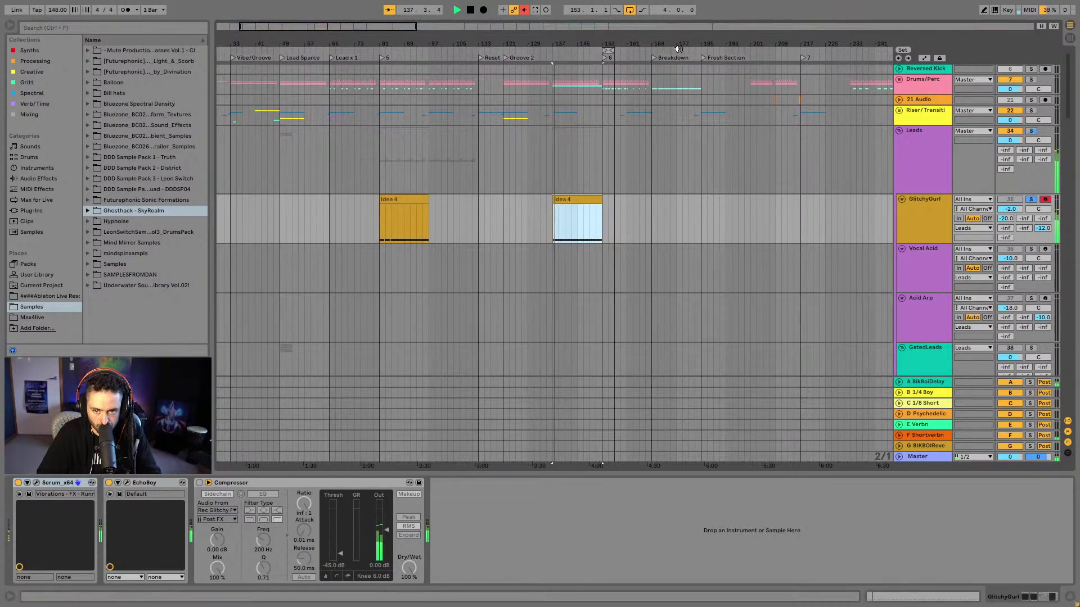
{"action": "left_click", "coordinate": [640, 214]}
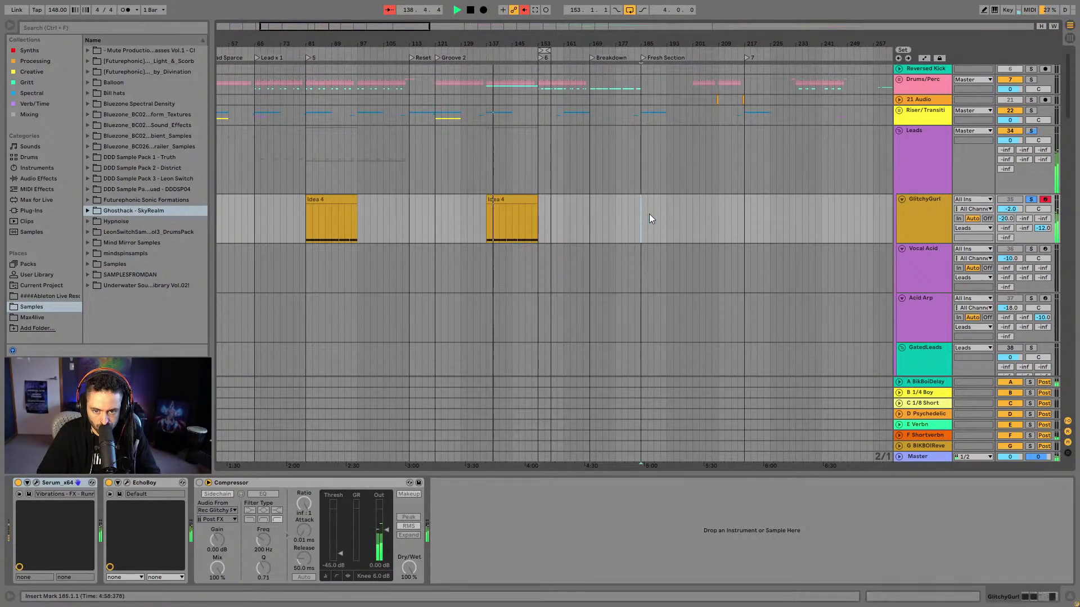
{"action": "key", "text": "ctrl+v"}
{"action": "left_click_drag", "start_coordinate": [652, 47], "coordinate": [643, 91]}
{"action": "scroll", "coordinate": [626, 116], "scroll_direction": "up", "scroll_amount": 1}
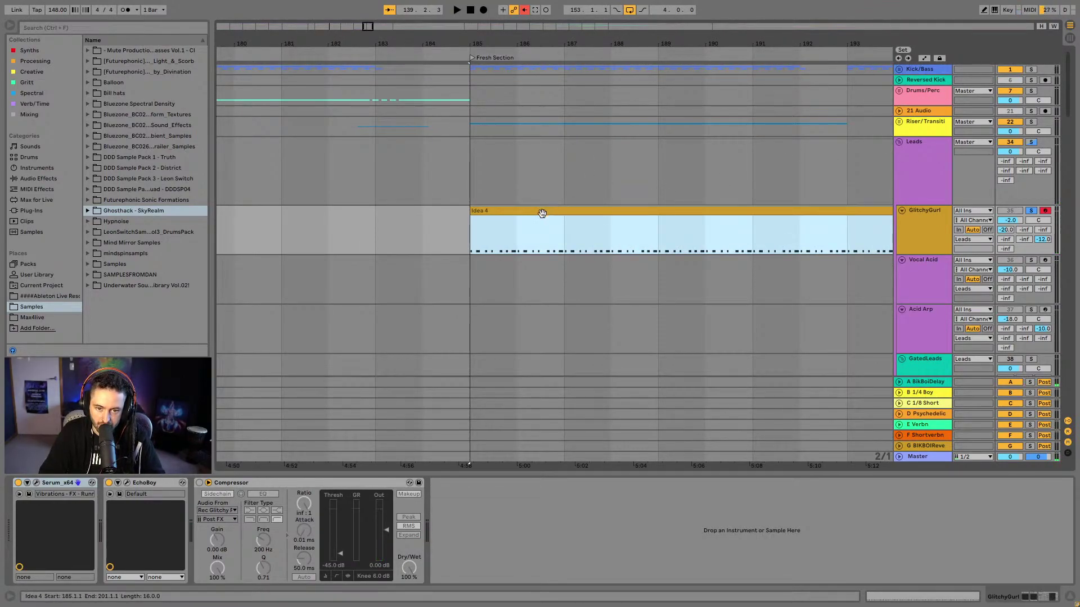
Open the Idea 4 clip at the Fresh Section and examine its MIDI notes
{"action": "left_click", "coordinate": [902, 123]}
{"action": "left_click", "coordinate": [902, 123]}
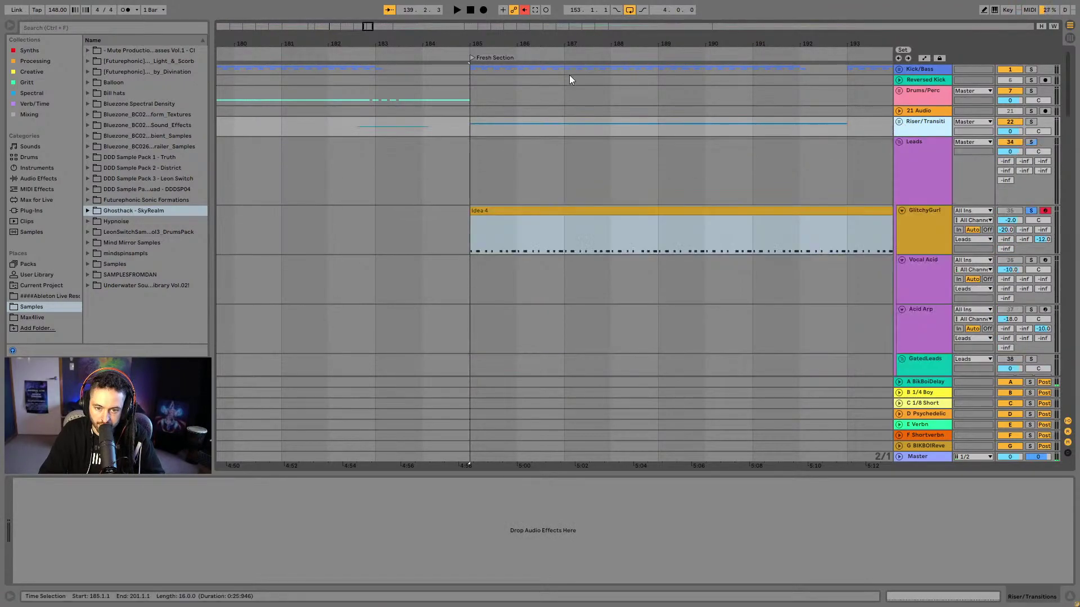
{"action": "key", "text": "minus"}
{"action": "key", "text": "minus"}
{"action": "key", "text": "minus"}
{"action": "key", "text": "minus"}
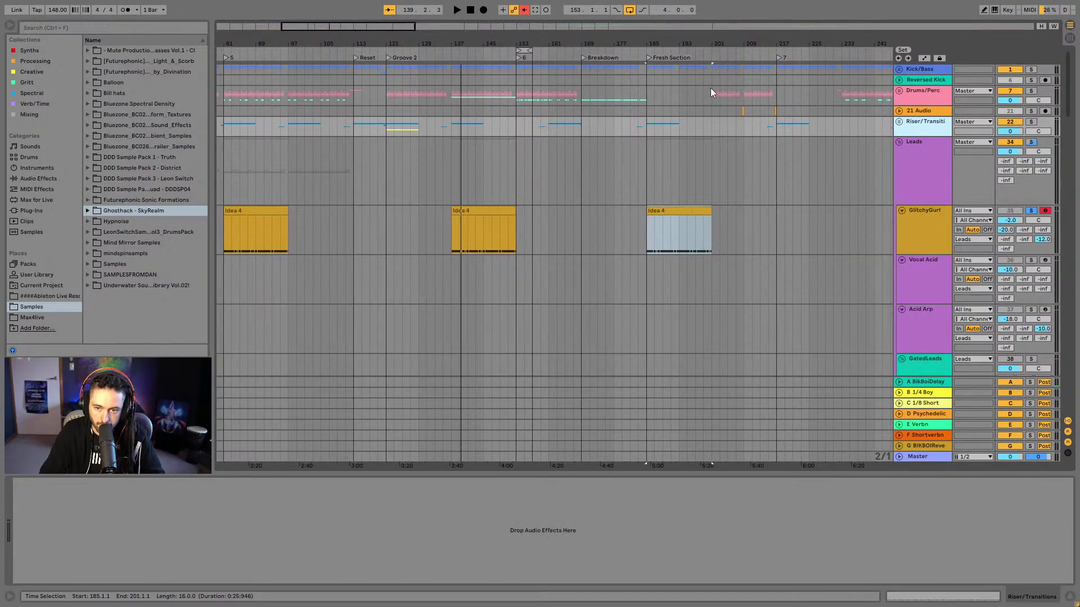
{"action": "left_click_drag", "start_coordinate": [673, 47], "coordinate": [670, 52]}
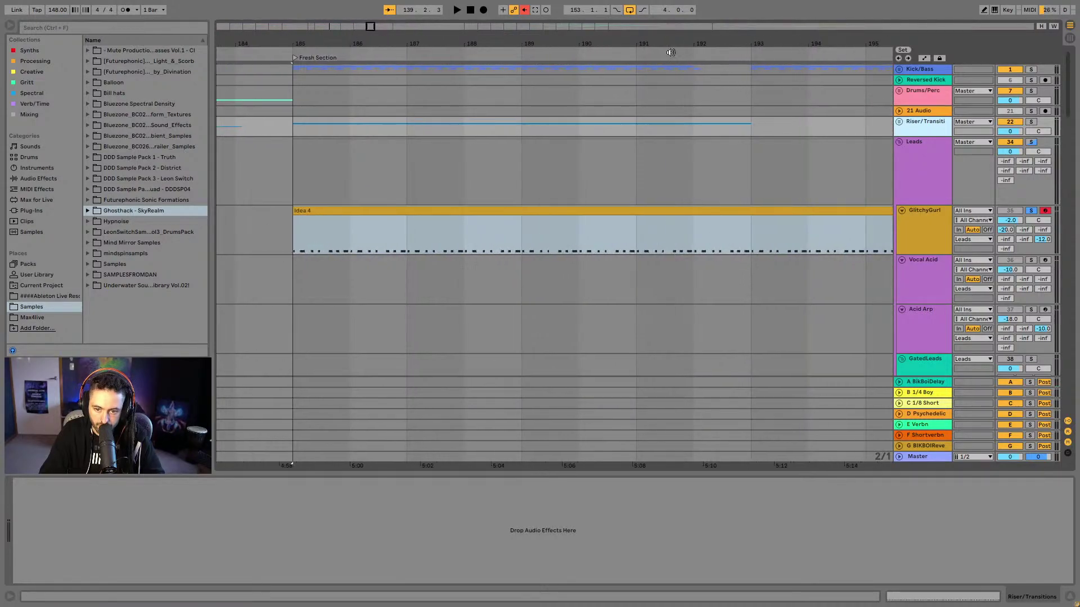
{"action": "double_click", "coordinate": [409, 212]}
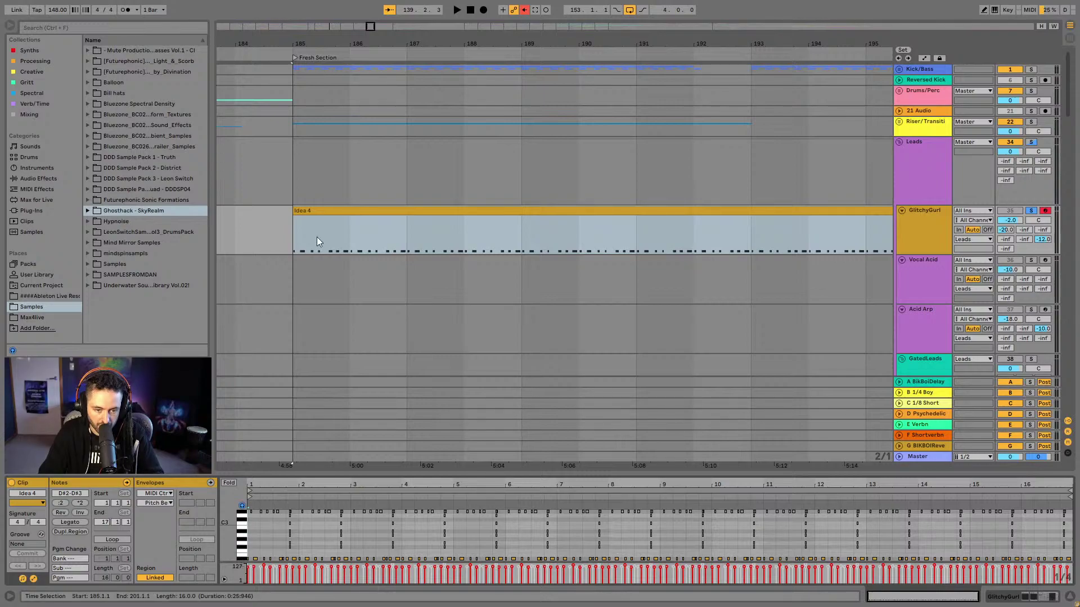
Replace the Idea 4 clip at the Fresh Section with an empty four-bar MIDI clip on GlitchyGurl from bar 185 to 189
{"action": "left_click", "coordinate": [312, 219]}
{"action": "left_click_drag", "start_coordinate": [315, 230], "coordinate": [478, 220]}
{"action": "key", "text": "ctrl+shift+m"}
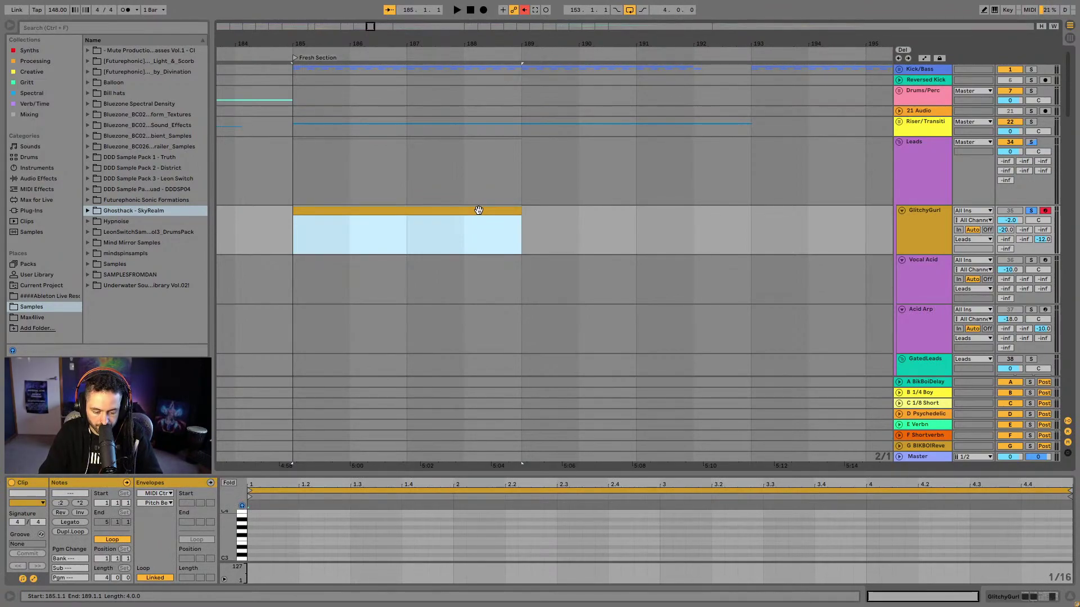
Add a note at the start of the new clip and transpose it down an octave to D#2
{"action": "double_click", "coordinate": [253, 548]}
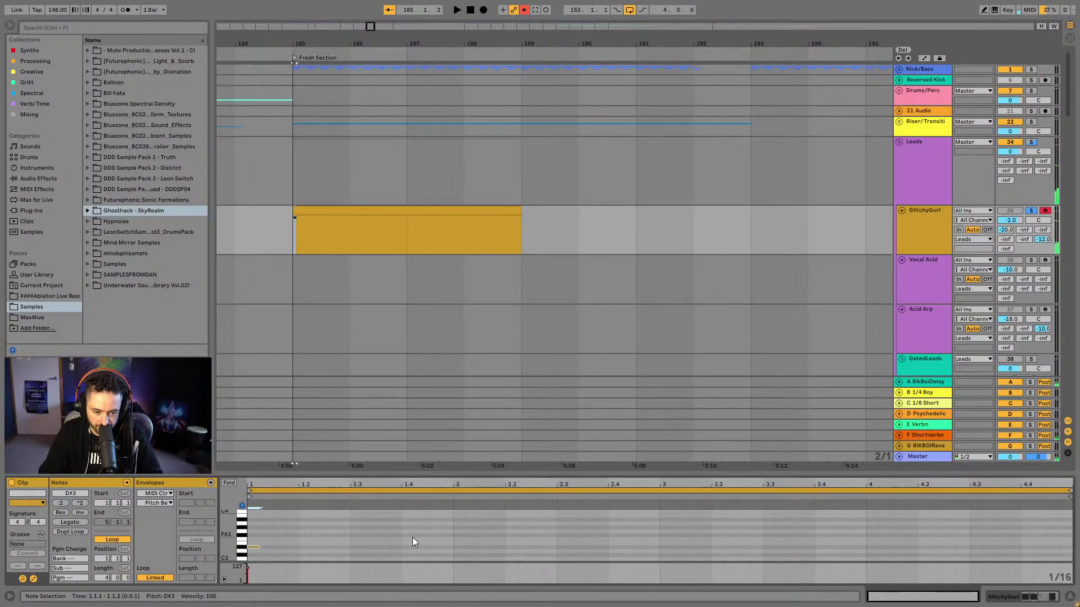
{"action": "left_click_drag", "start_coordinate": [414, 538], "coordinate": [249, 563]}
{"action": "key", "text": "shift+Down"}
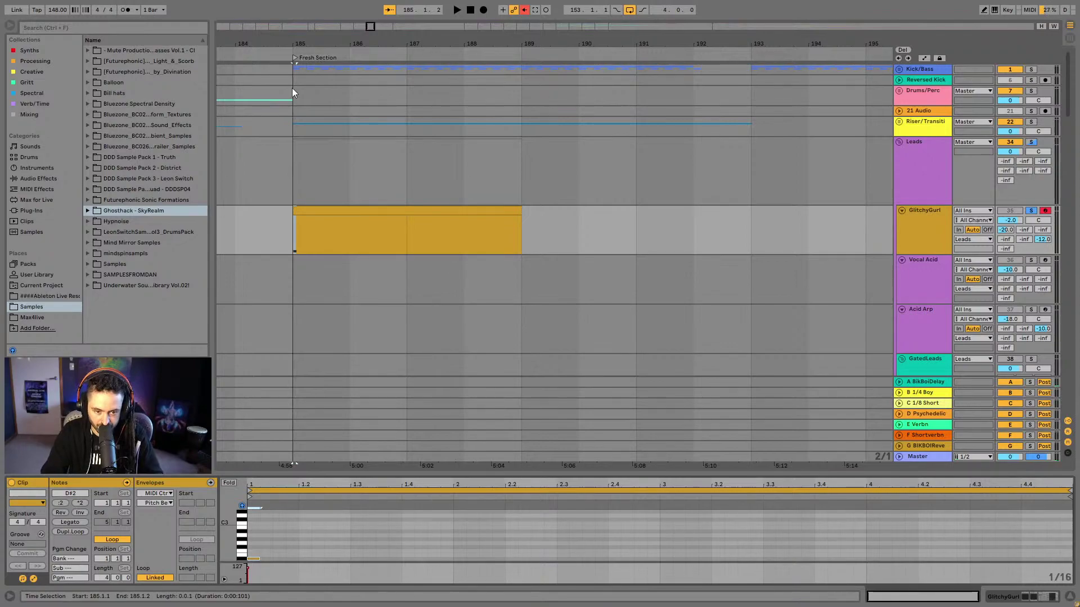
Set the note editor's grid to fixed eighth-note triplets (1/8T)
{"action": "left_click_drag", "start_coordinate": [268, 479], "coordinate": [412, 495]}
{"action": "right_click", "coordinate": [445, 526]}
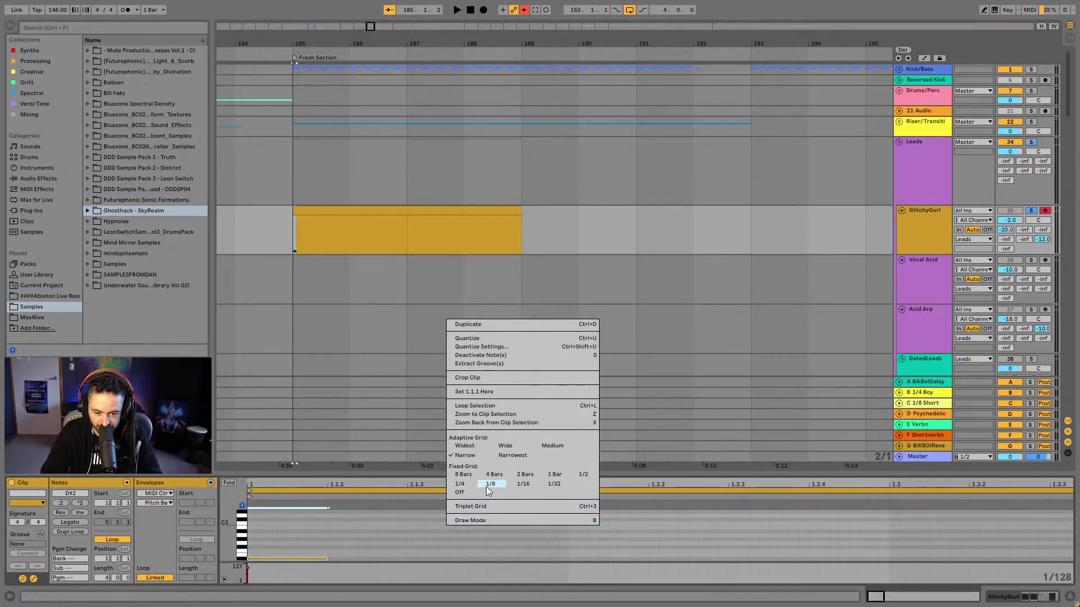
{"action": "left_click", "coordinate": [483, 506]}
{"action": "right_click", "coordinate": [431, 539]}
{"action": "left_click", "coordinate": [461, 494]}
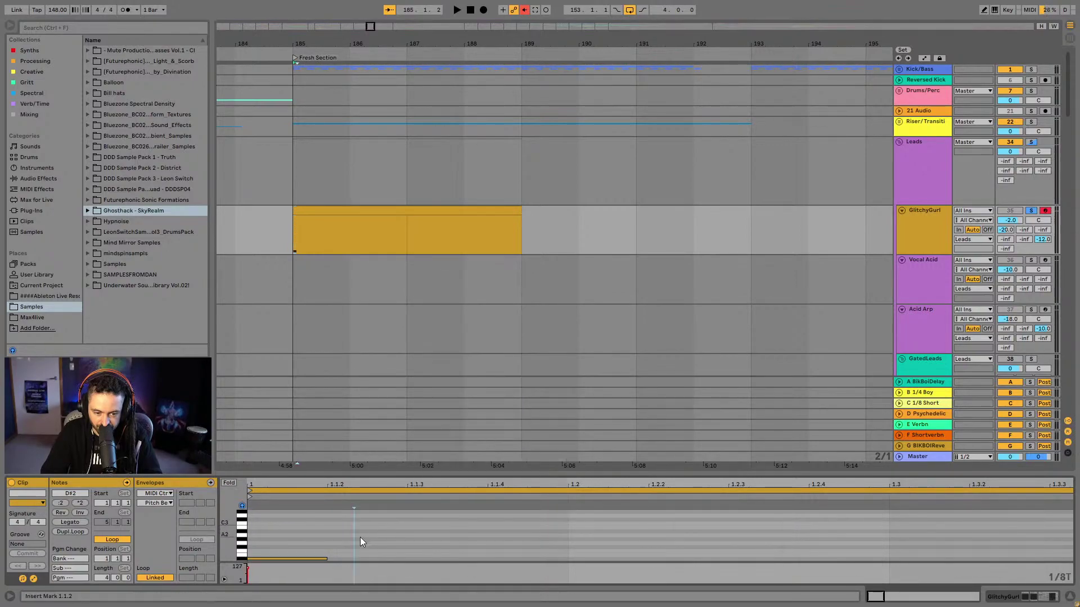
Extend the first D#2 note to a full triplet step and add D#2 notes at 1.1.3, 1.2.2 and 1.3.1
{"action": "left_click_drag", "start_coordinate": [313, 559], "coordinate": [354, 559]}
{"action": "key", "text": "space"}
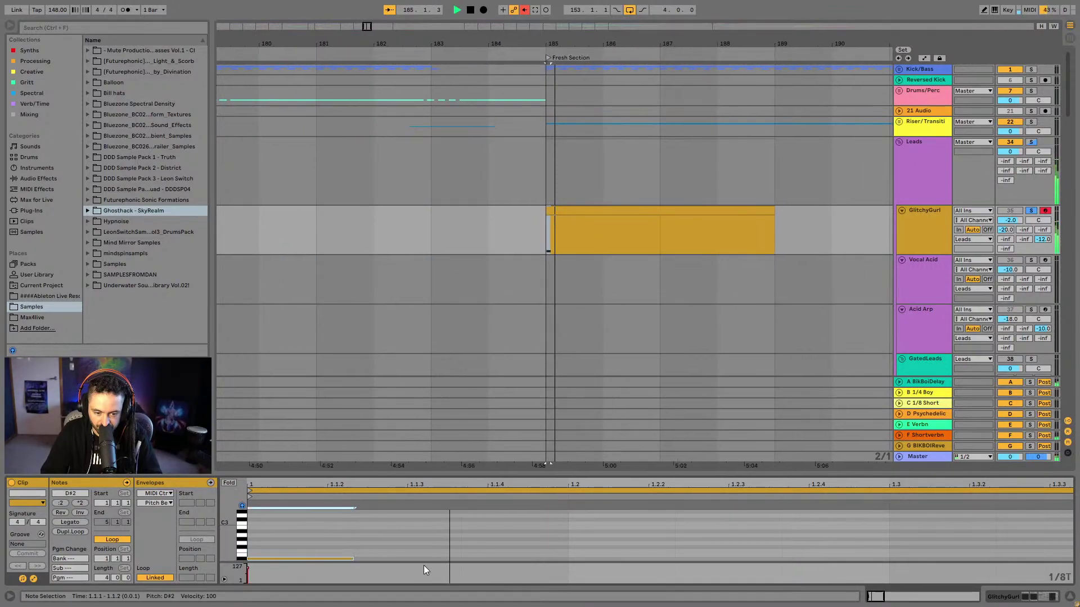
{"action": "double_click", "coordinate": [475, 559]}
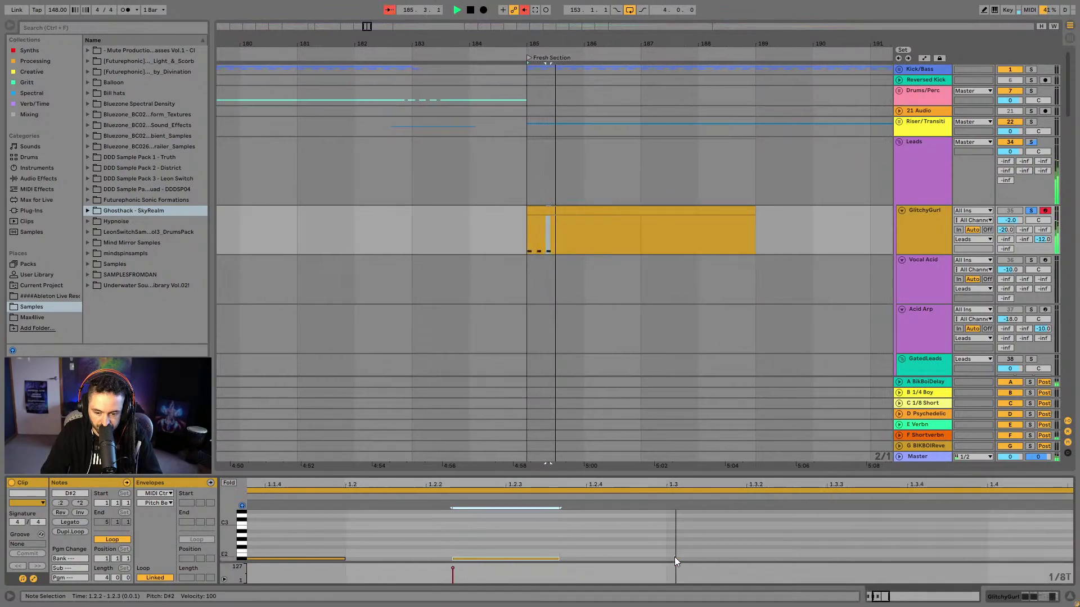
{"action": "key", "text": "space"}
{"action": "scroll", "coordinate": [585, 529], "scroll_direction": "down", "scroll_amount": 3}
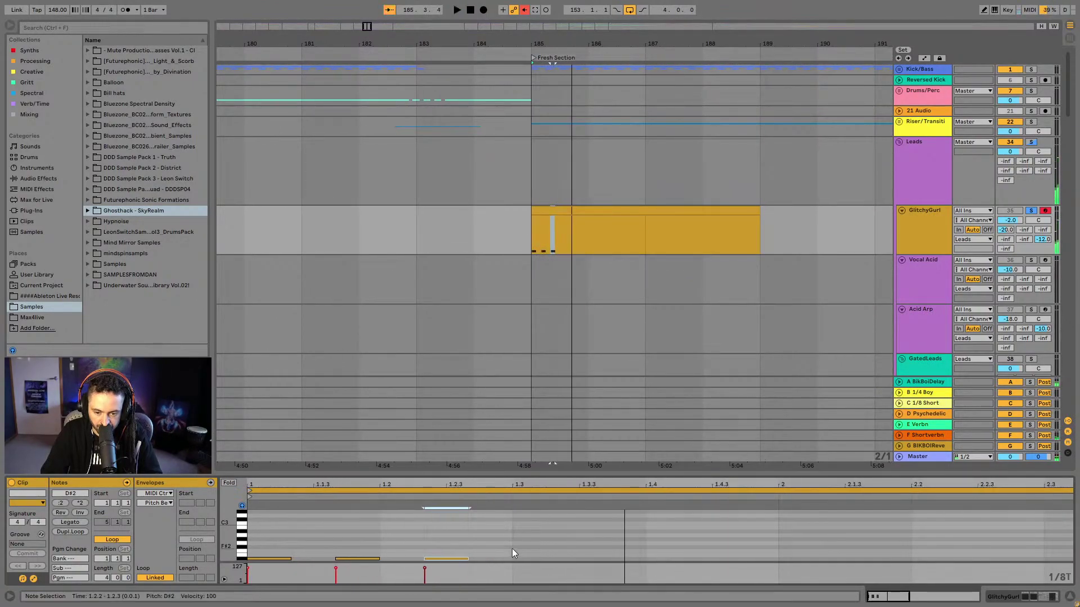
{"action": "double_click", "coordinate": [524, 560]}
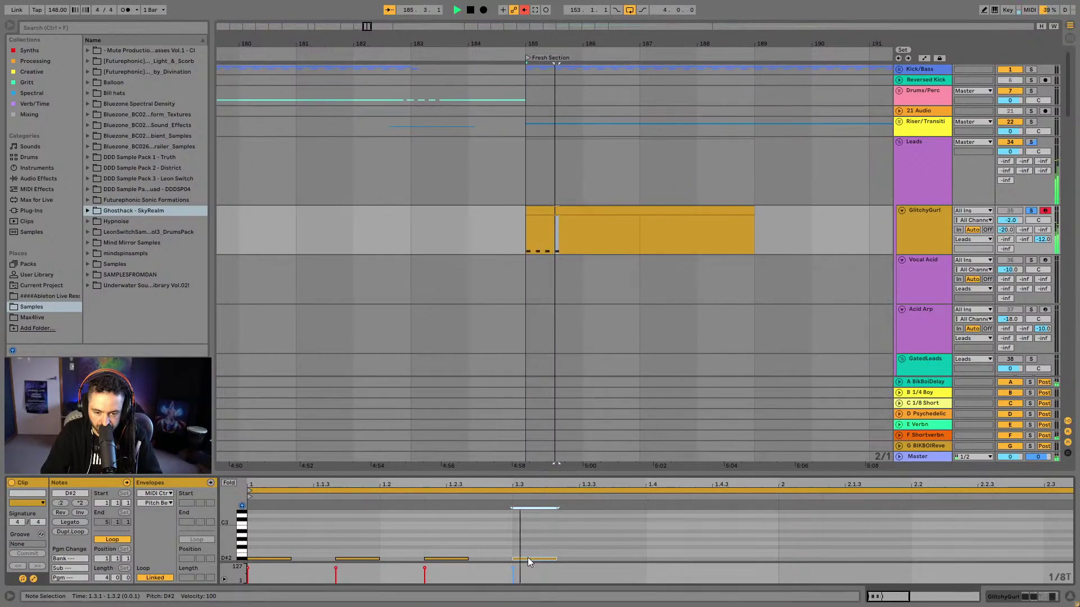
{"action": "key", "text": "space"}
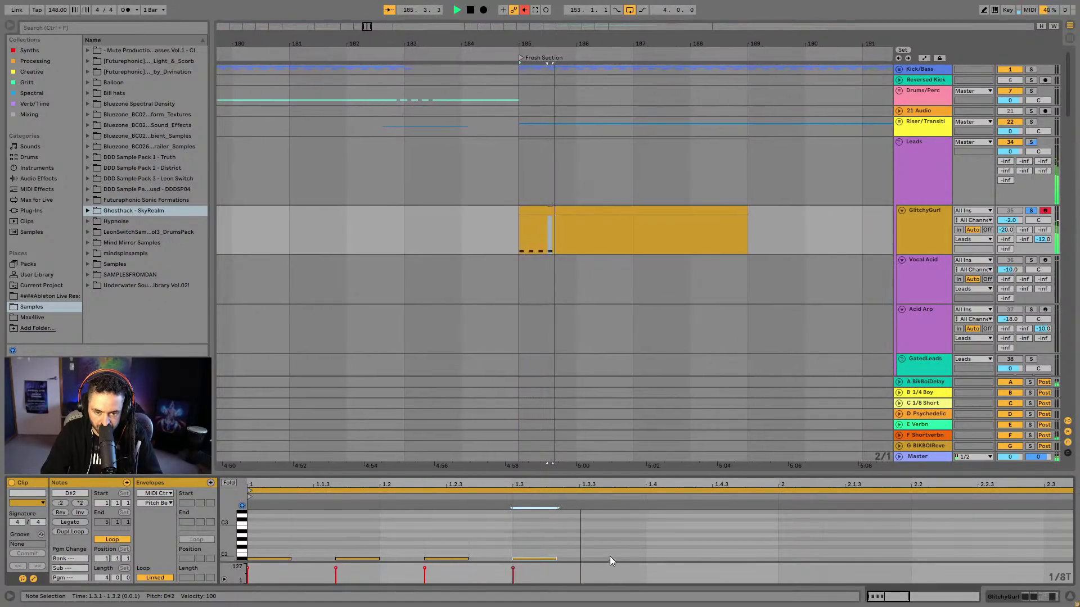
Add a fifth note, place it at 1.3.3, raise it to D#3 and play the pattern
{"action": "double_click", "coordinate": [582, 539]}
{"action": "key", "text": "space"}
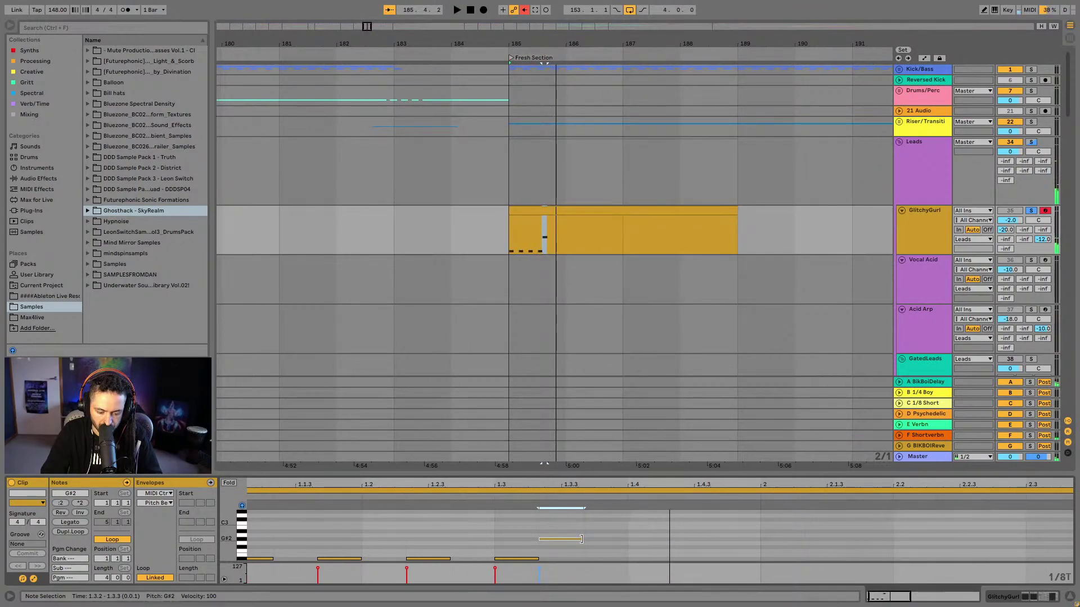
{"action": "left_click_drag", "start_coordinate": [577, 539], "coordinate": [599, 558]}
{"action": "key", "text": "shift+Up"}
{"action": "key", "text": "space"}
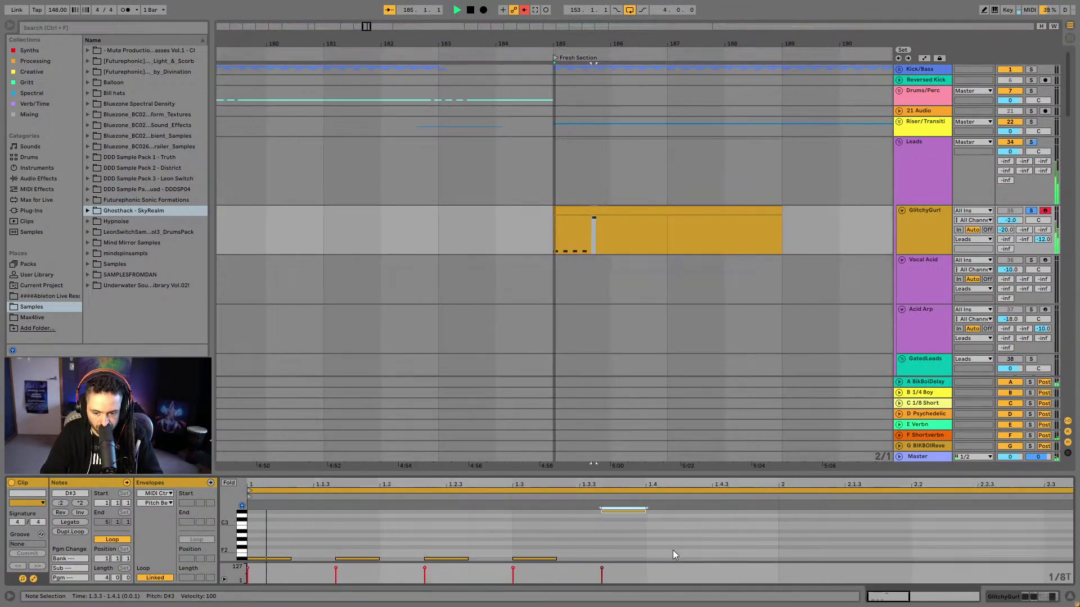
Try the second D#2 note one triplet step later at 1.2, move it back and replay the clip
{"action": "scroll", "coordinate": [477, 516], "scroll_direction": "down", "scroll_amount": 3}
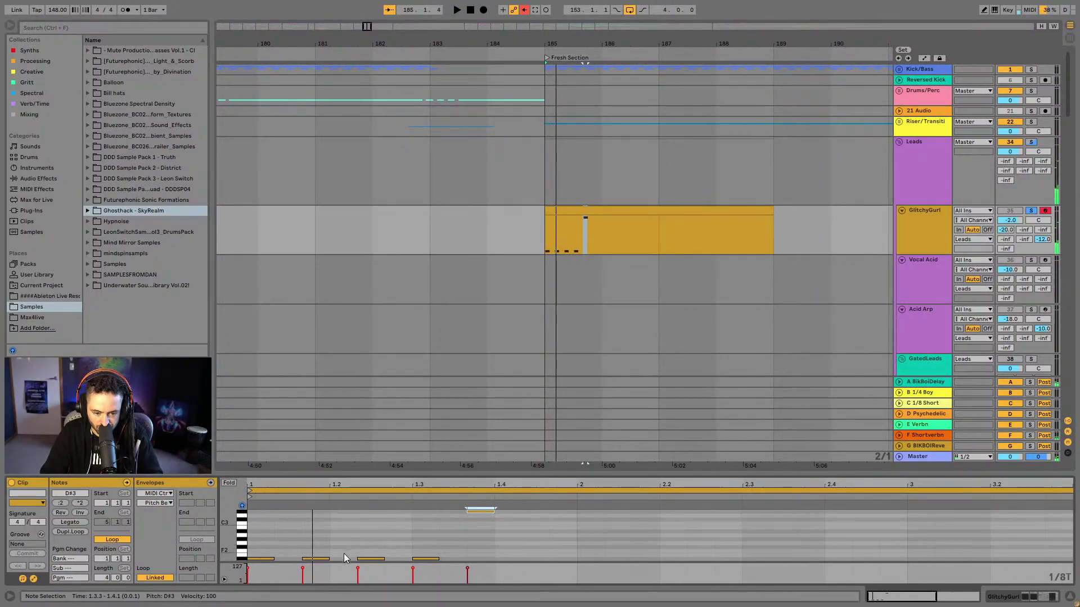
{"action": "left_click", "coordinate": [324, 559]}
{"action": "key", "text": "space"}
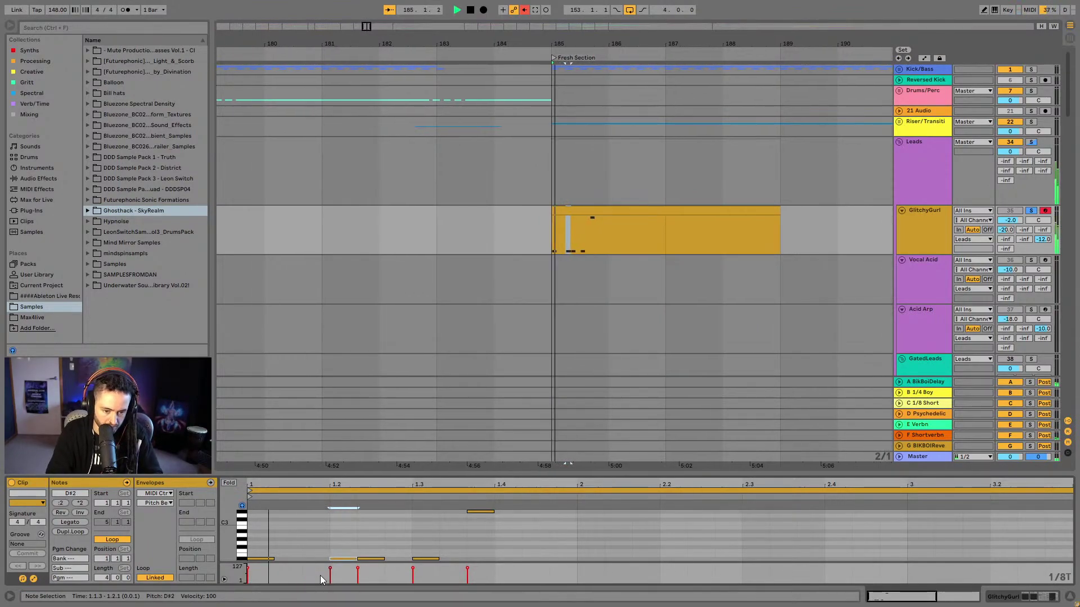
{"action": "key", "text": "space"}
{"action": "key", "text": "space"}
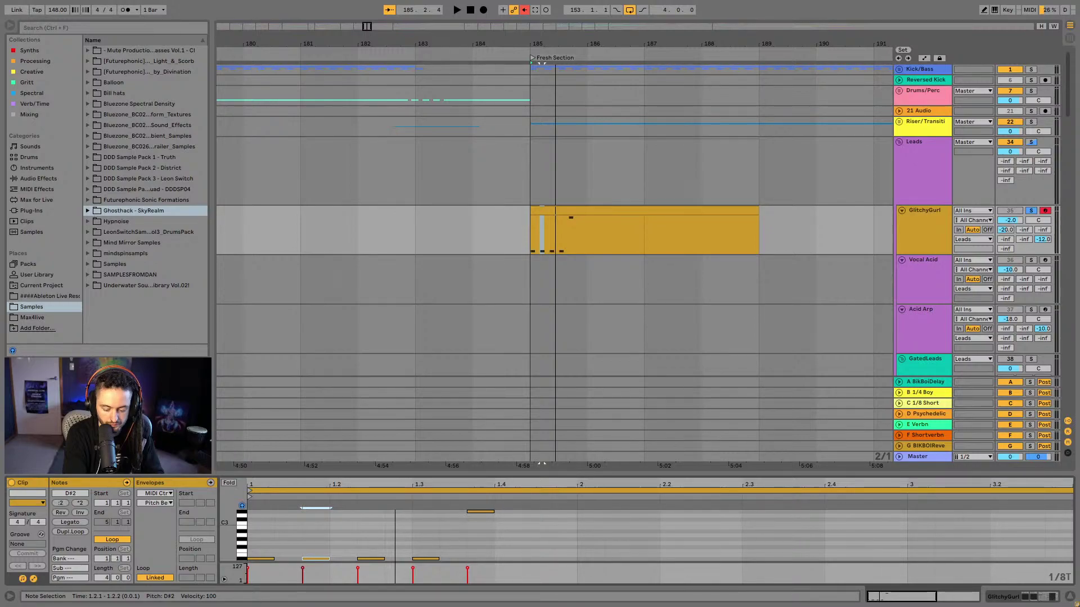
{"action": "left_click", "coordinate": [552, 228]}
{"action": "key", "text": "space"}
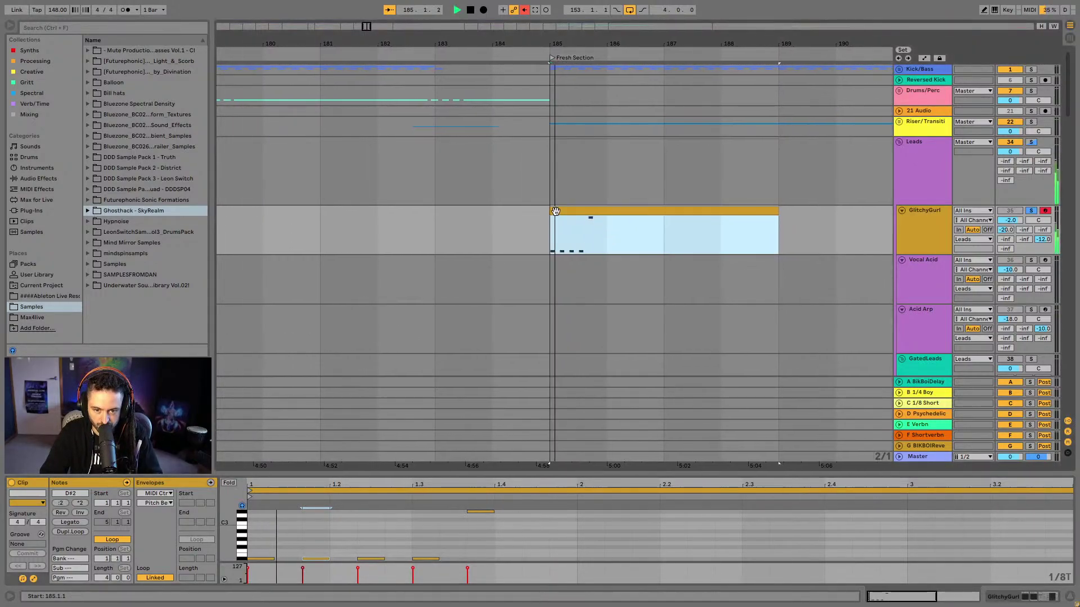
{"action": "key", "text": "space"}
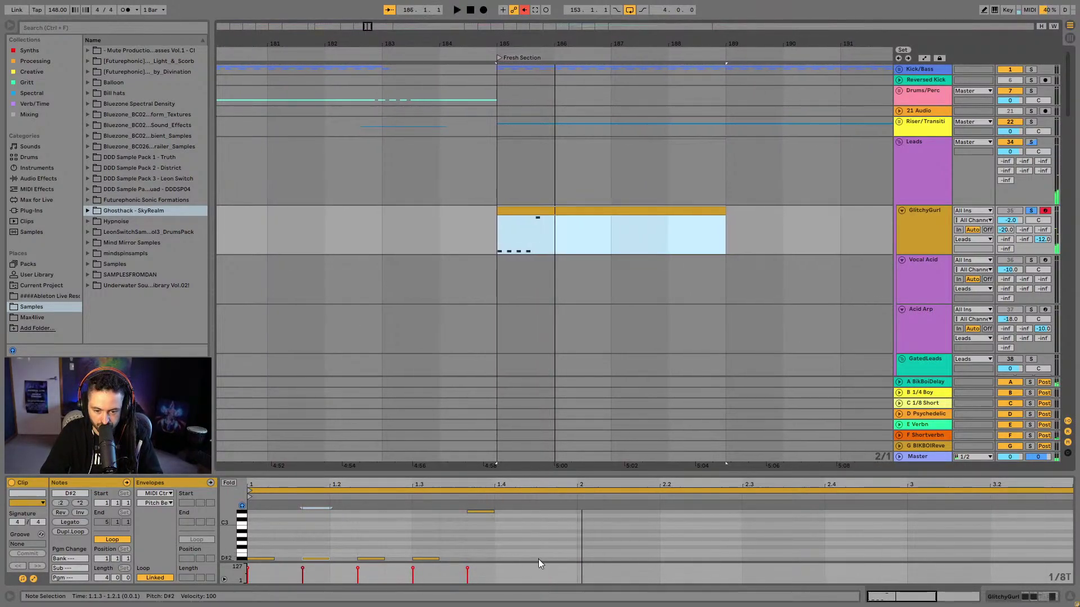
Add a sixth note at 1.4.2, lower it from F3 to E3 and test its timing one triplet step earlier
{"action": "left_click", "coordinate": [536, 526]}
{"action": "scroll", "coordinate": [537, 521], "scroll_direction": "up", "scroll_amount": 2}
{"action": "double_click", "coordinate": [534, 516]}
{"action": "key", "text": "space"}
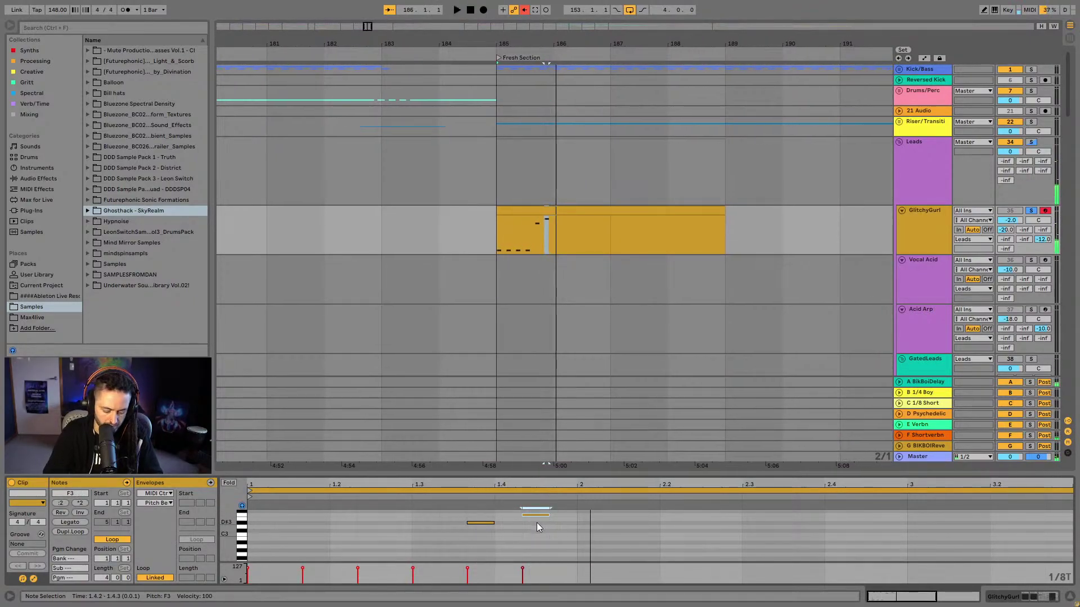
{"action": "key", "text": "Down"}
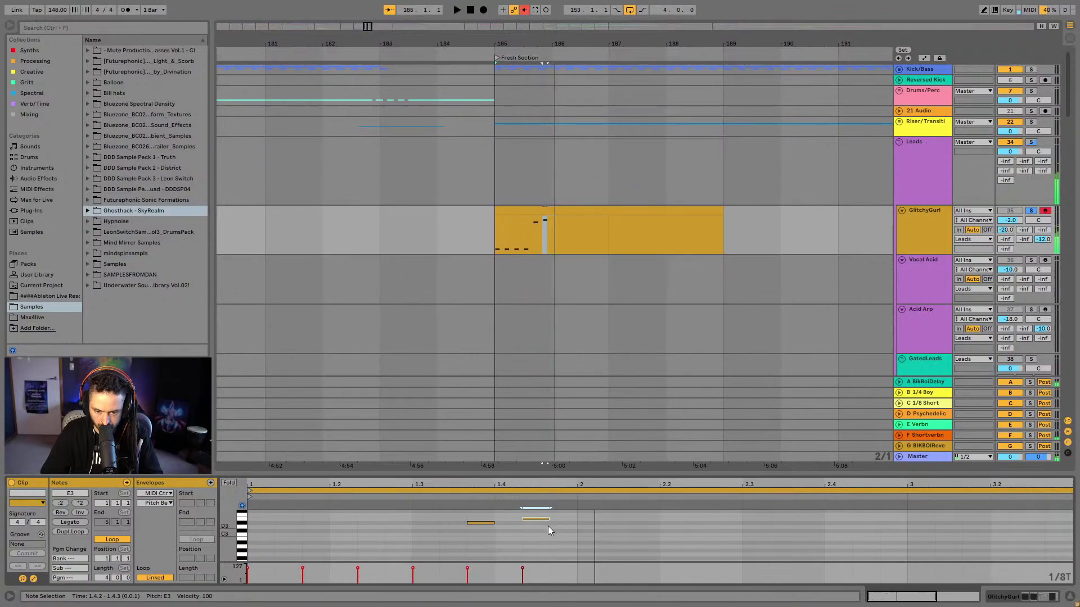
{"action": "key", "text": "Left"}
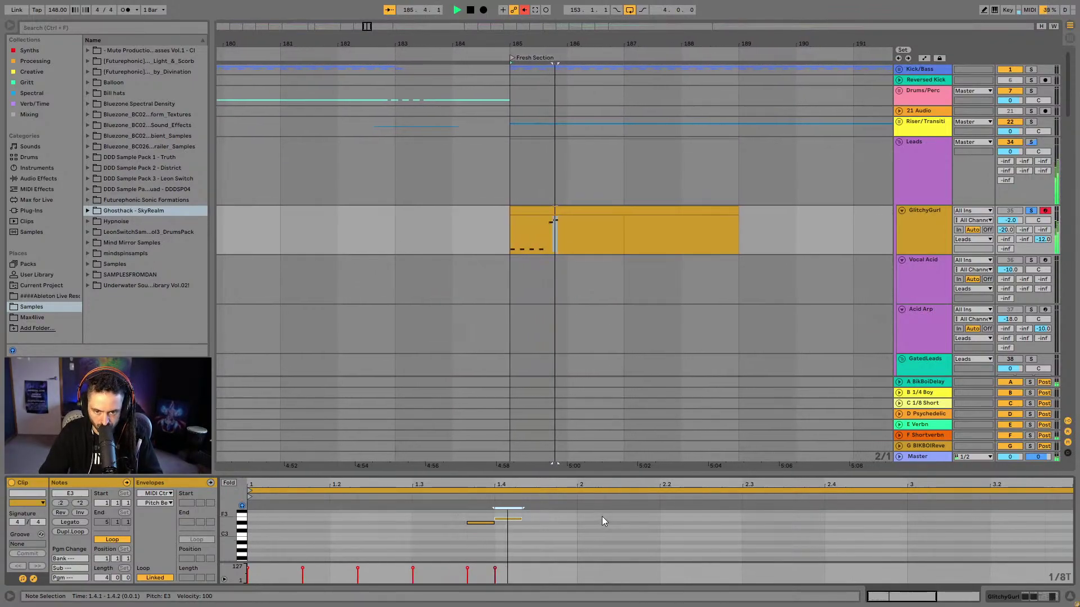
{"action": "key", "text": "Right"}
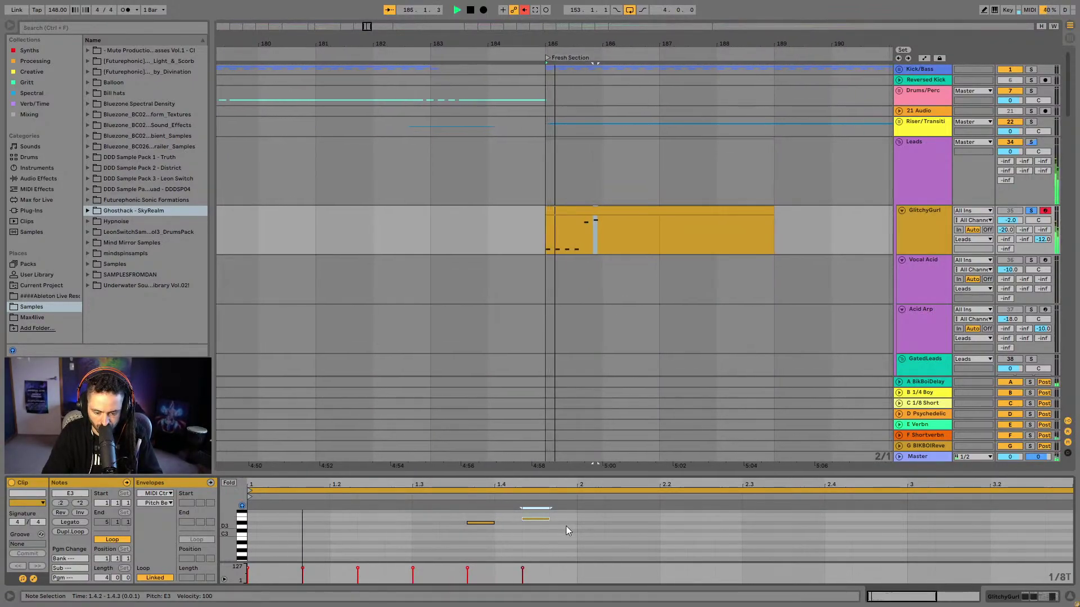
Try the fifth note at D#2 and D2 during playback and return it to D#3
{"action": "scroll", "coordinate": [495, 549], "scroll_direction": "down", "scroll_amount": 3}
{"action": "scroll", "coordinate": [501, 548], "scroll_direction": "up", "scroll_amount": 2}
{"action": "left_click", "coordinate": [483, 509]}
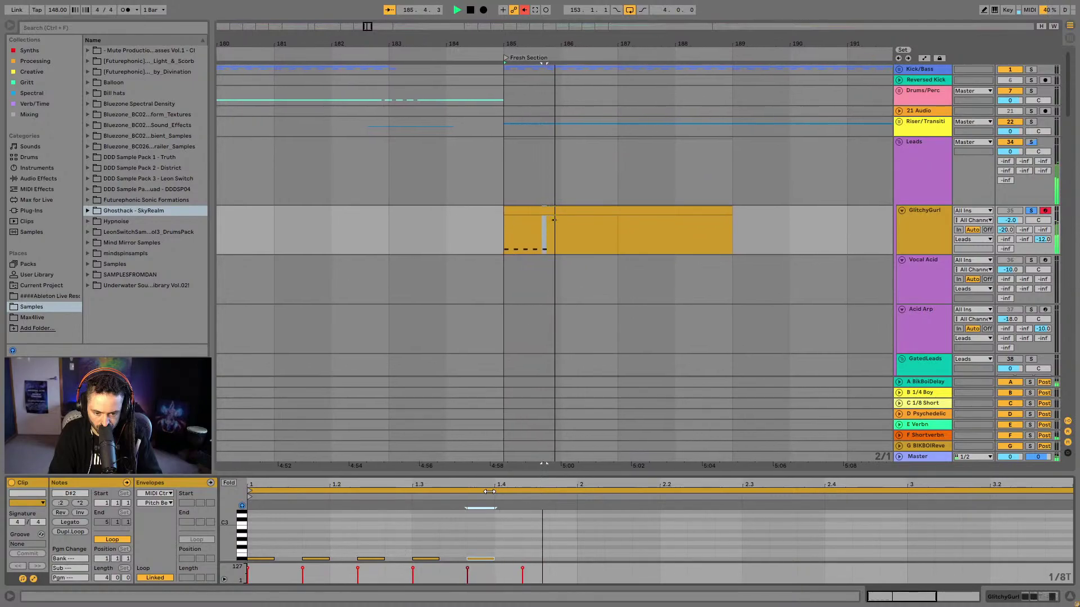
{"action": "key", "text": "Down"}
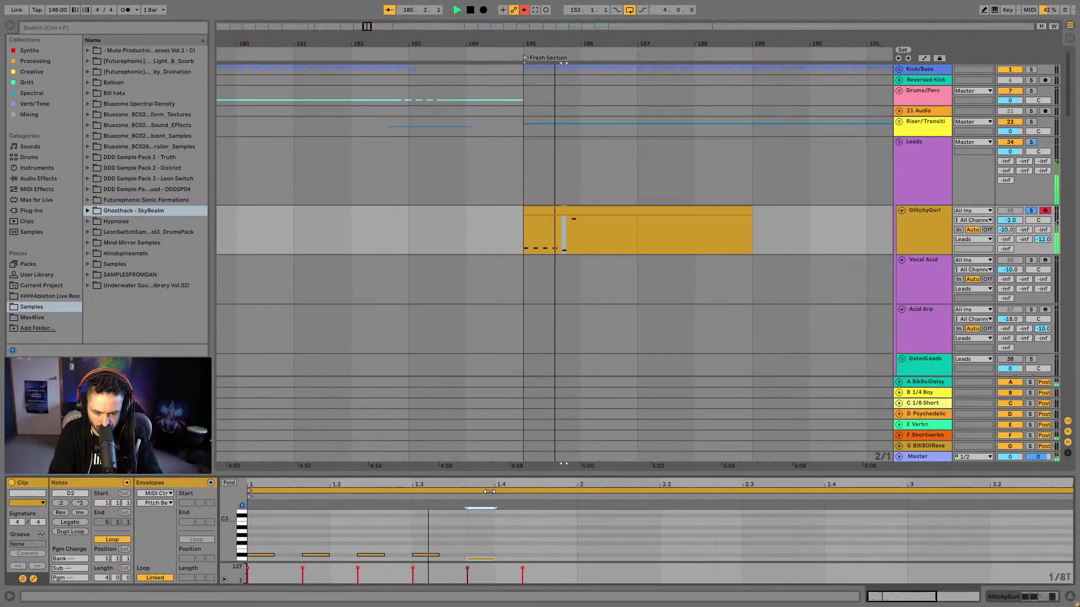
{"action": "key", "text": "Up"}
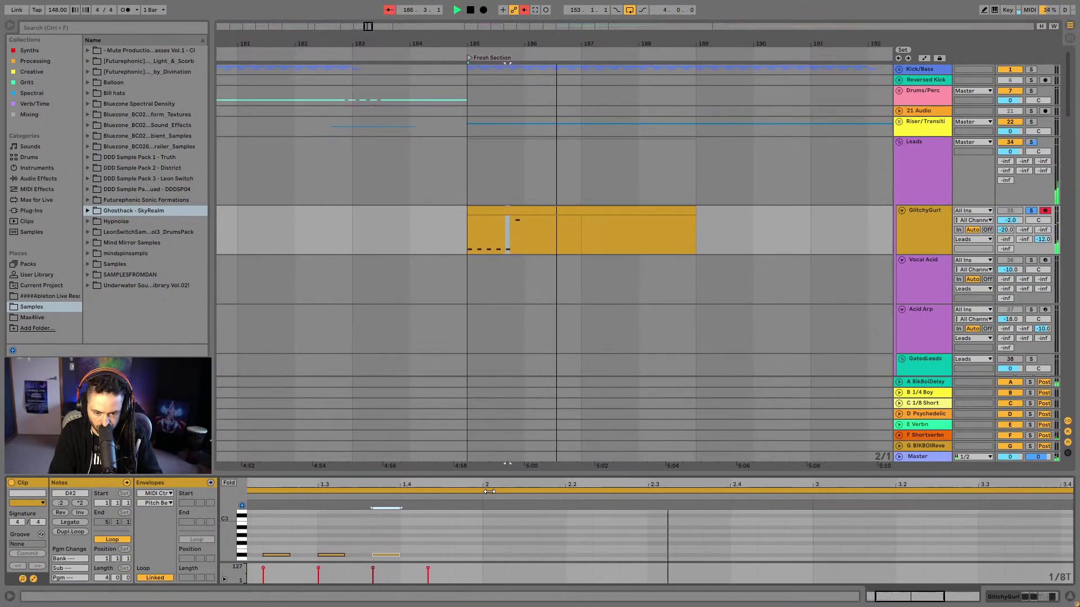
{"action": "key", "text": "shift+Up"}
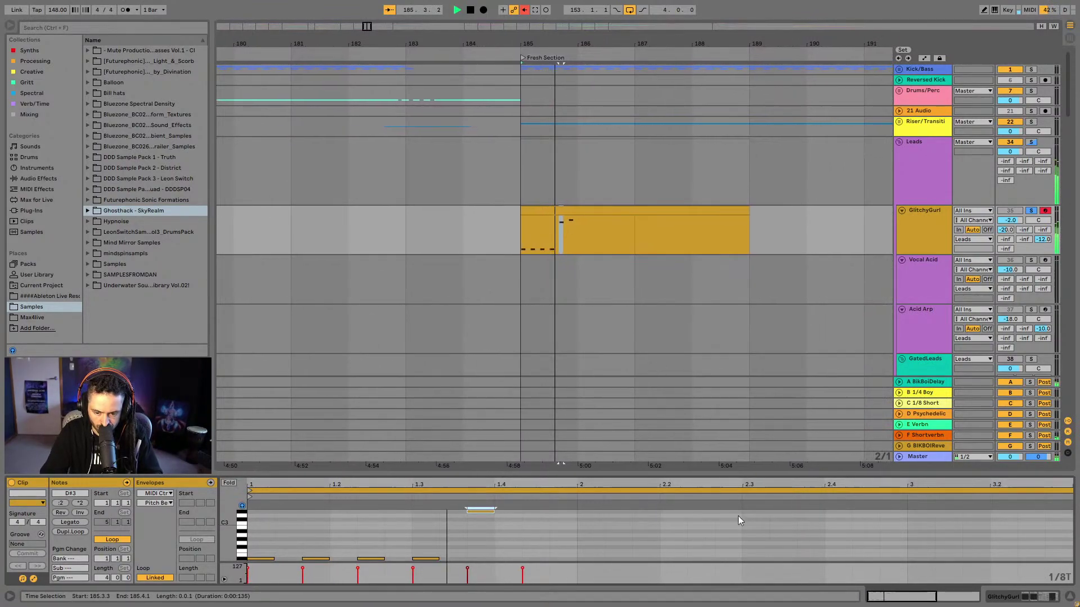
Set the arrangement grid to 1/4 and duplicate the clip's first bar to bar 186
{"action": "right_click", "coordinate": [542, 245]}
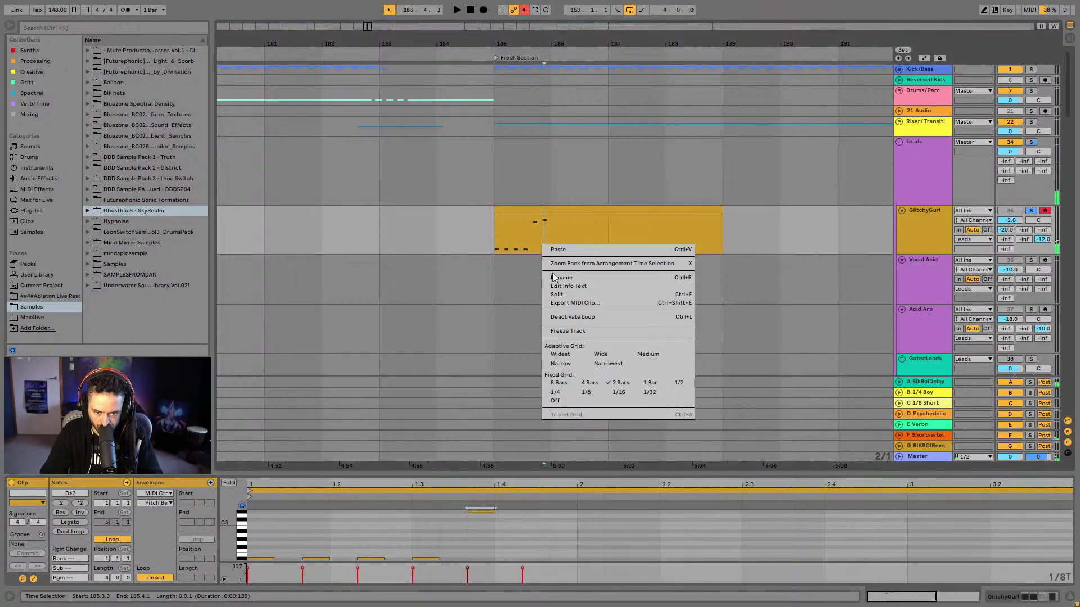
{"action": "left_click", "coordinate": [559, 401]}
{"action": "left_click_drag", "start_coordinate": [541, 247], "coordinate": [491, 223]}
{"action": "key", "text": "Right"}
{"action": "key", "text": "space"}
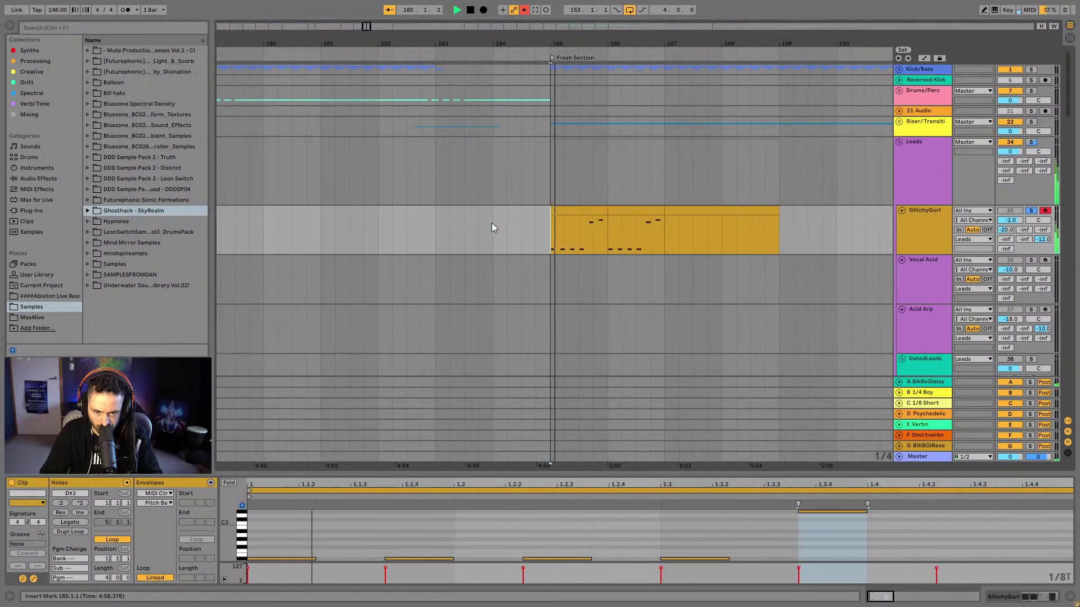
Unsolo GlitchyGurl and duplicate the pair of one-bar clips until they fill bars 185 to 193
{"action": "left_click", "coordinate": [1029, 211]}
{"action": "scroll", "coordinate": [592, 72], "scroll_direction": "up", "scroll_amount": 3}
{"action": "left_click", "coordinate": [562, 217]}
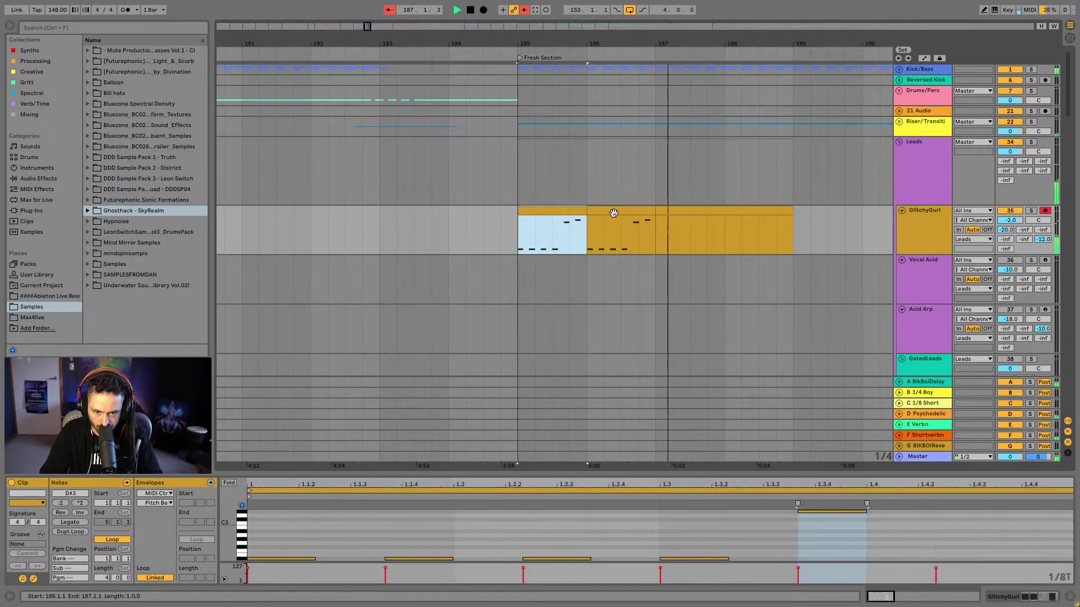
{"action": "left_click", "coordinate": [614, 213], "text": "shift"}
{"action": "key", "text": "ctrl+d"}
{"action": "key", "text": "ctrl+d"}
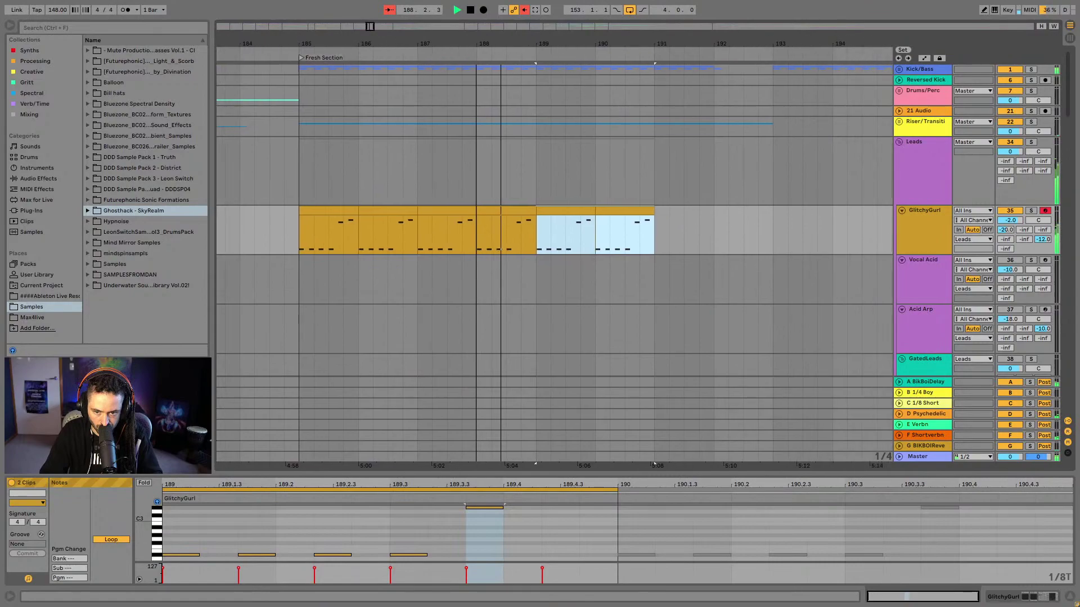
{"action": "key", "text": "minus"}
{"action": "key", "text": "ctrl+d"}
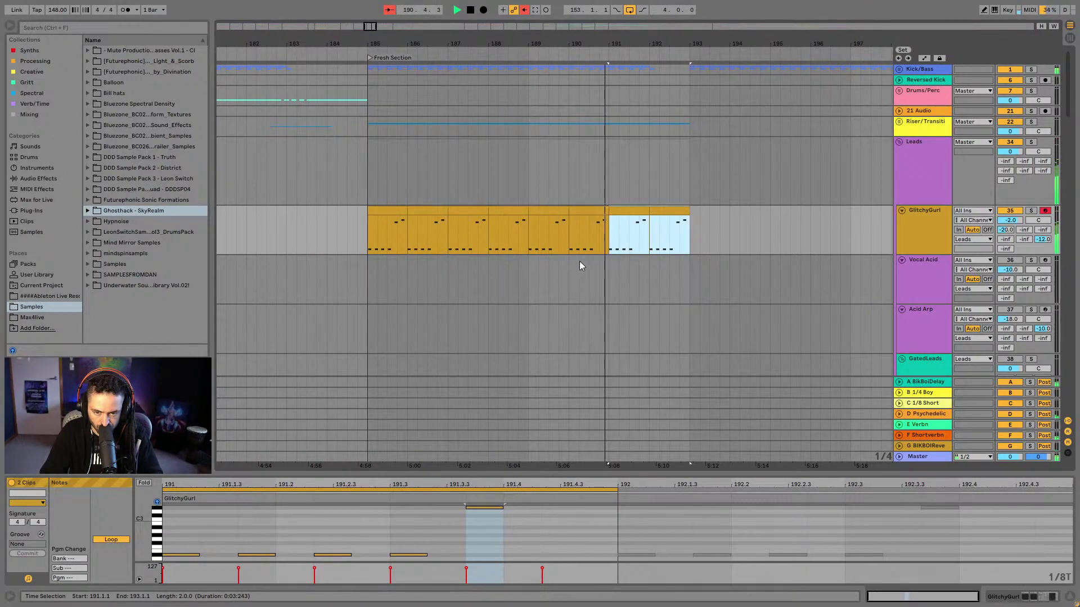
Duplicate the whole eight-bar block of GlitchyGurl clips twice, filling the track up to bar 209
{"action": "key", "text": "minus"}
{"action": "key", "text": "minus"}
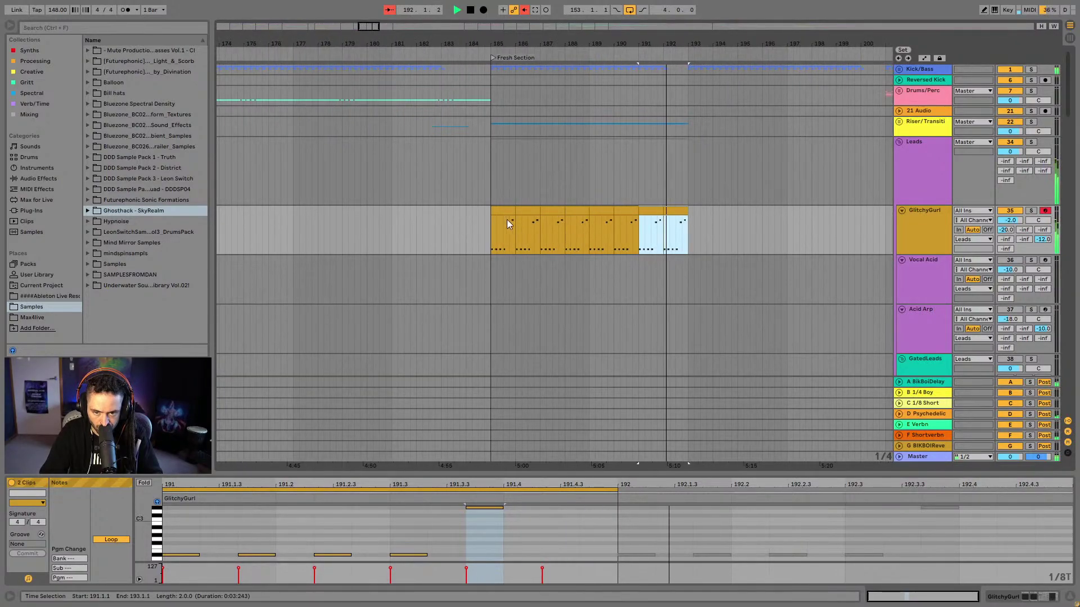
{"action": "left_click", "coordinate": [502, 210], "text": "shift"}
{"action": "key", "text": "ctrl+d"}
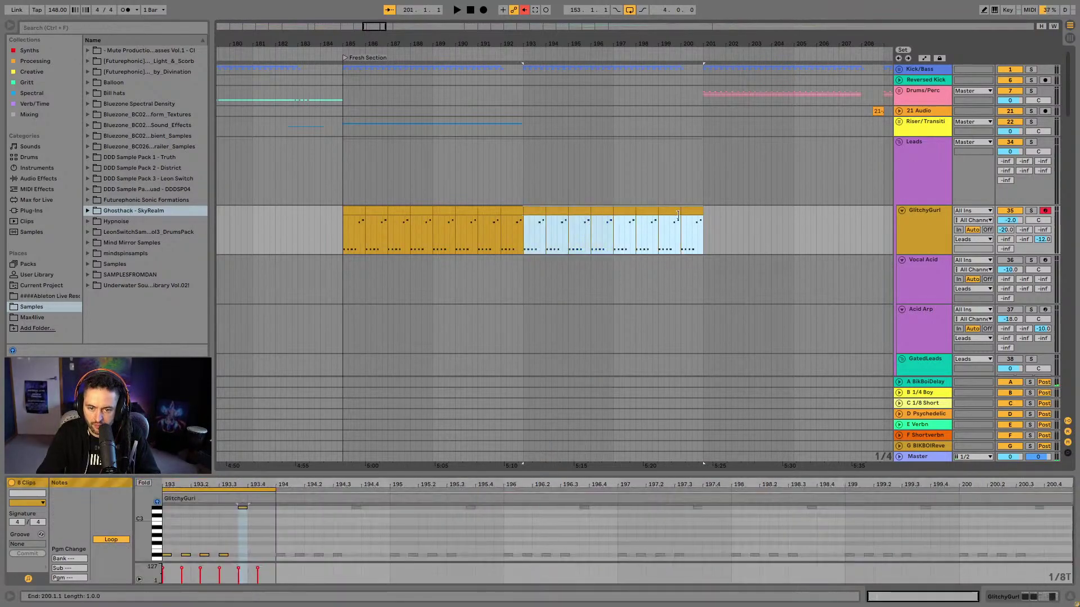
{"action": "key", "text": "ctrl+d"}
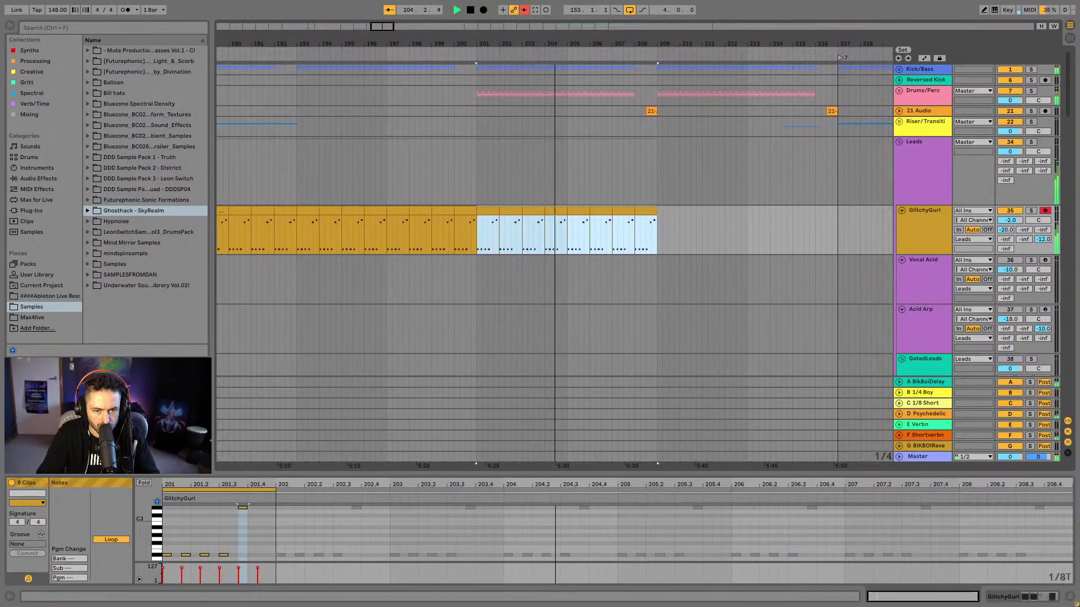
Delete the GlitchyGurl clips between bars 193 and 201
{"action": "scroll", "coordinate": [633, 210], "scroll_direction": "down", "scroll_amount": 2}
{"action": "left_click_drag", "start_coordinate": [635, 225], "coordinate": [477, 227]}
{"action": "key", "text": "space"}
{"action": "key", "text": "Delete"}
Play the GlitchyGurl clip at bar 201 and delete its second D#2 note at 1.1.3
{"action": "left_click", "coordinate": [639, 211]}
{"action": "key", "text": "space"}
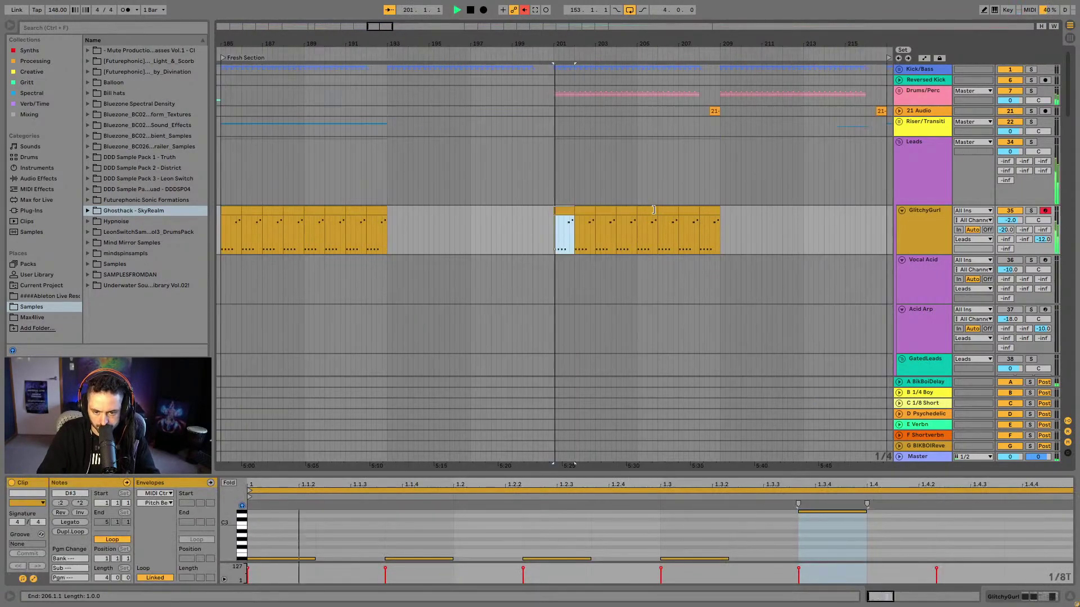
{"action": "key", "text": "space"}
{"action": "double_click", "coordinate": [420, 559]}
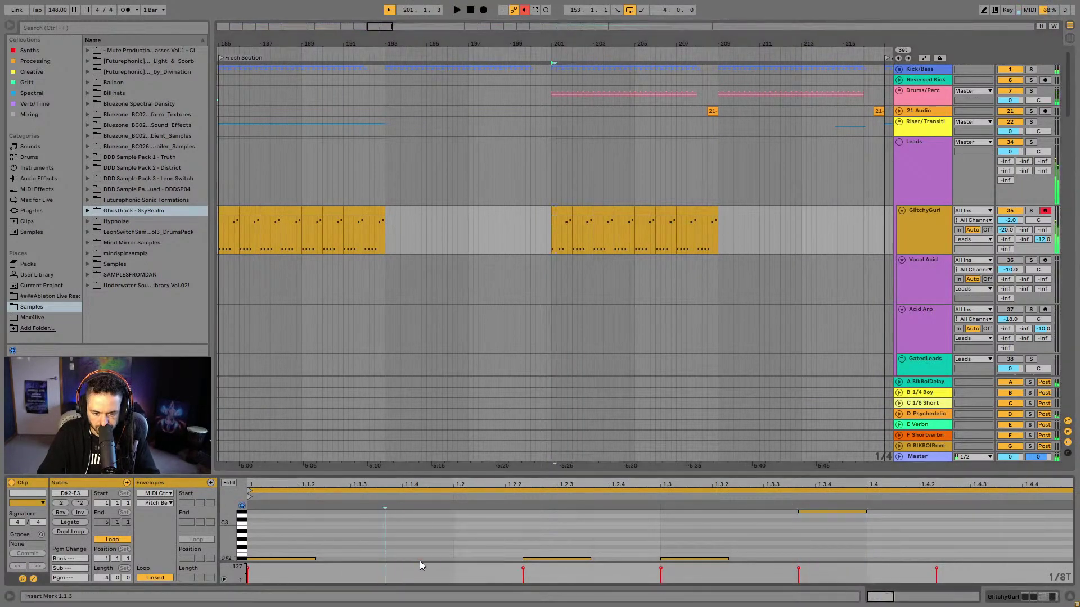
Set the note editor's grid to 1/4 triplets (1/4T) and replay the bar 201 clip
{"action": "right_click", "coordinate": [423, 553]}
{"action": "left_click", "coordinate": [437, 510]}
{"action": "key", "text": "space"}
{"action": "scroll", "coordinate": [467, 555], "scroll_direction": "down", "scroll_amount": 3}
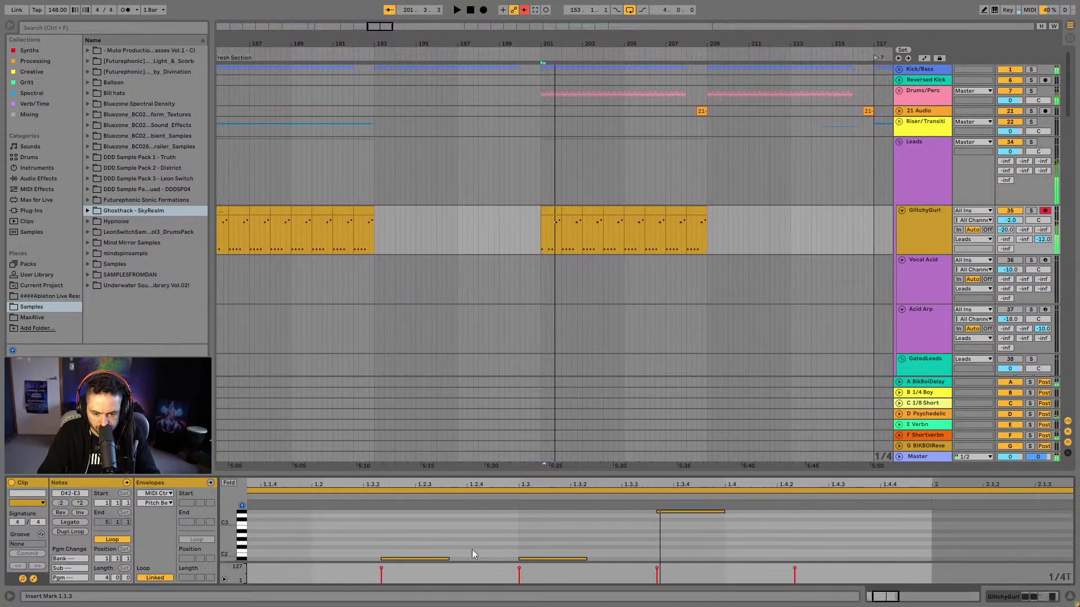
{"action": "scroll", "coordinate": [468, 556], "scroll_direction": "down", "scroll_amount": 2}
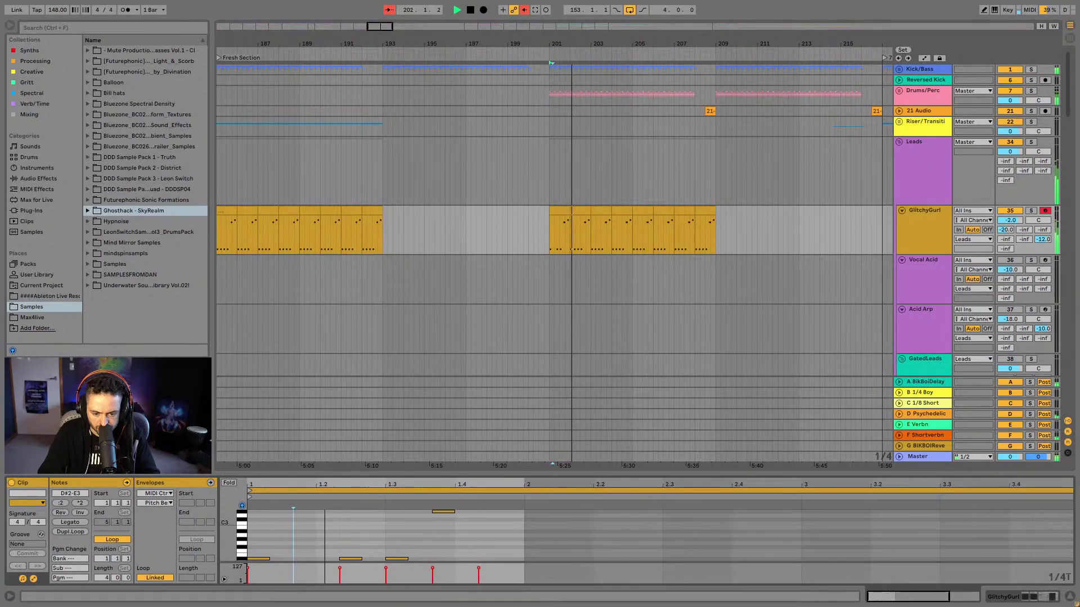
{"action": "key", "text": "space"}
{"action": "key", "text": "space"}
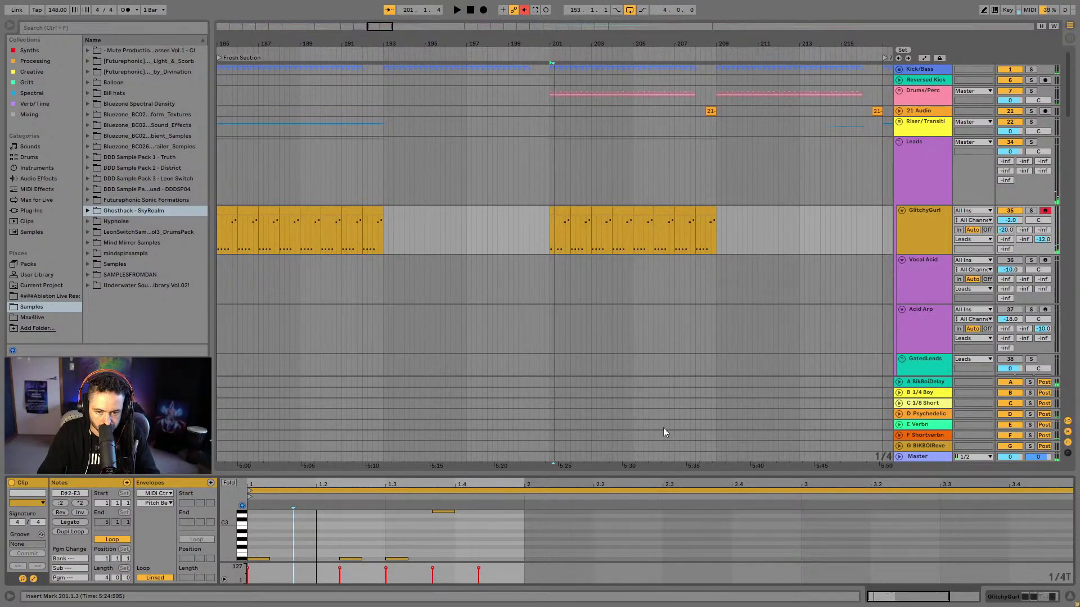
Audition the bar 201 clip with GlitchyGurl soloed alongside Kick/Bass and Drums/Perc
{"action": "left_click", "coordinate": [579, 222]}
{"action": "left_click", "coordinate": [1032, 212]}
{"action": "key", "text": "space"}
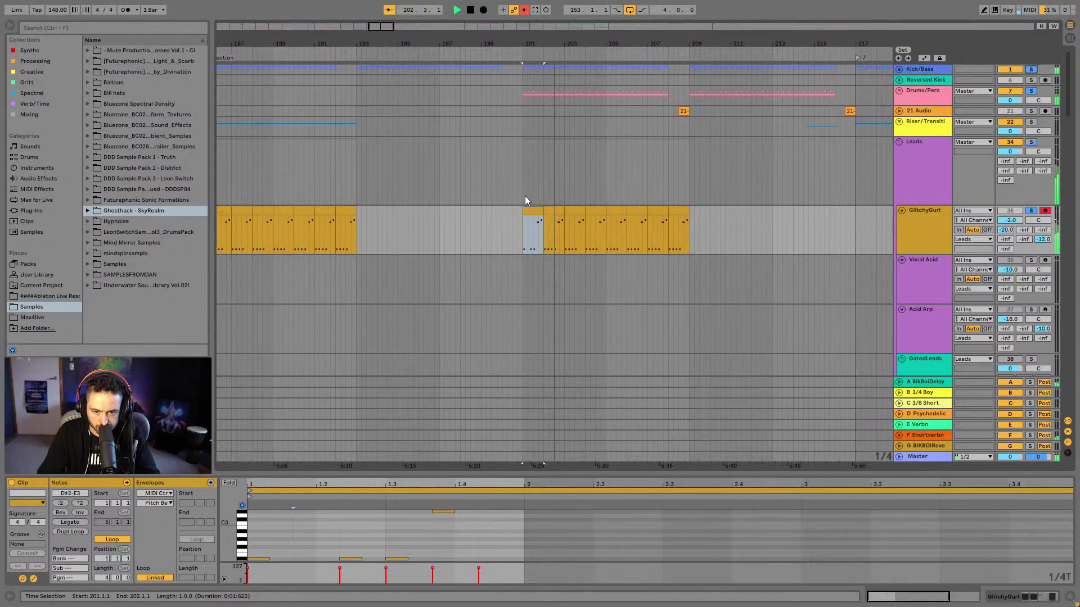
{"action": "key", "text": "plus"}
{"action": "key", "text": "plus"}
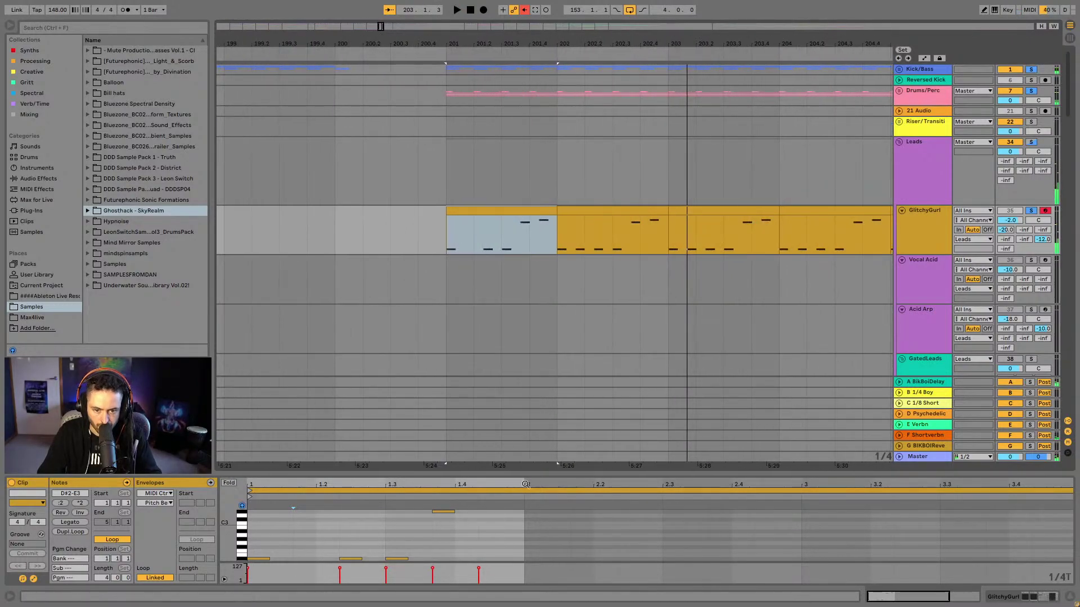
Delete the D#2 notes from the GlitchyGurl clips at bars 201 and 202 and play from bar 201
{"action": "key", "text": "space"}
{"action": "left_click", "coordinate": [594, 209]}
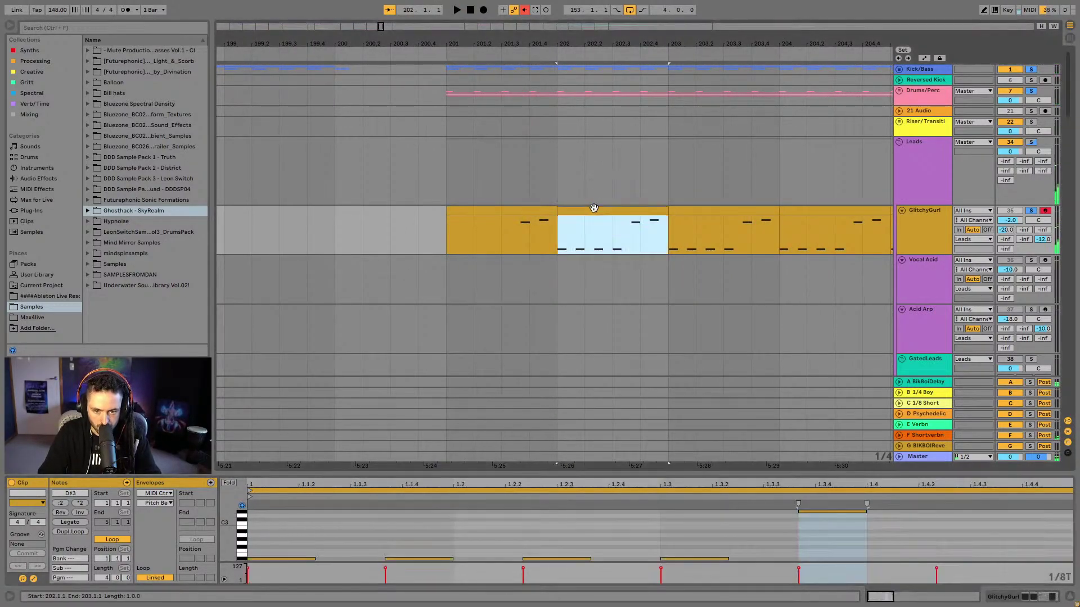
{"action": "left_click_drag", "start_coordinate": [512, 557], "coordinate": [732, 549]}
{"action": "key", "text": "Delete"}
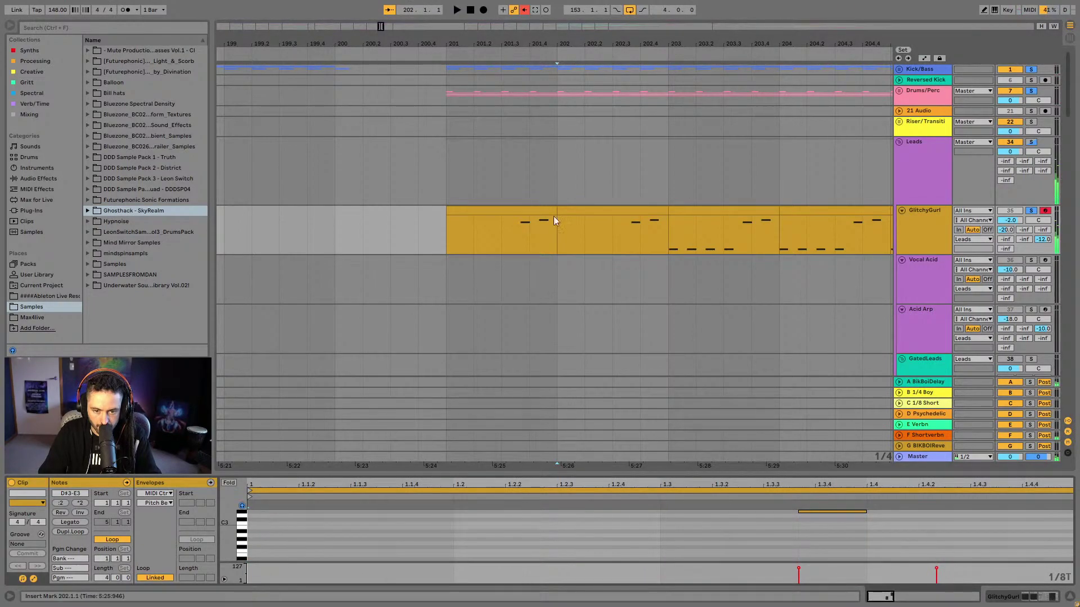
{"action": "left_click", "coordinate": [498, 205]}
{"action": "key", "text": "space"}
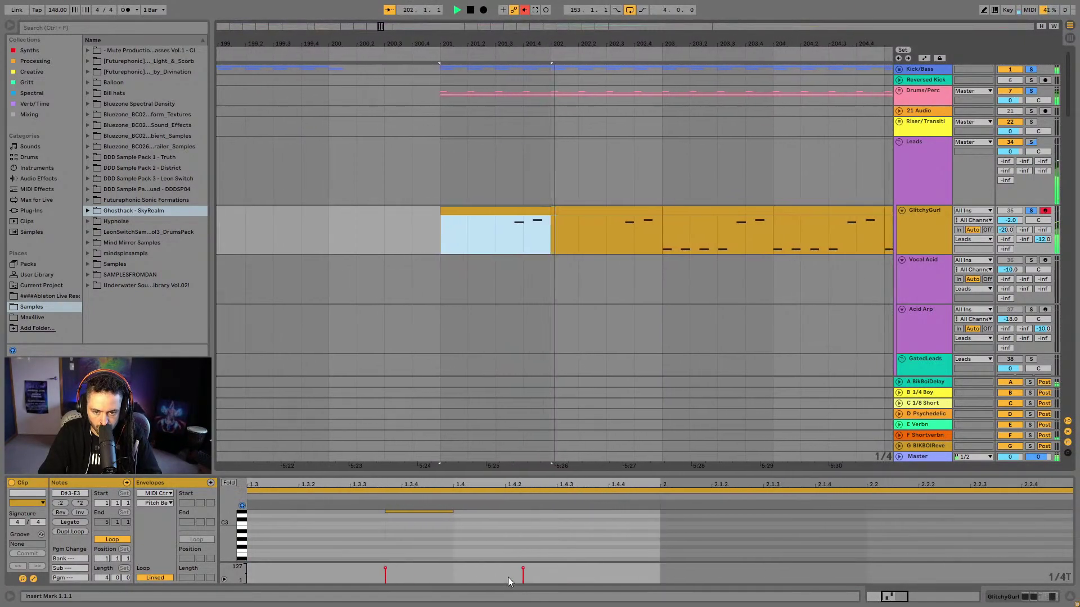
Lower the D#3 note of the bar 201 clip by an octave to D#2 and replay the clip
{"action": "left_click", "coordinate": [443, 556]}
{"action": "key", "text": "space"}
{"action": "key", "text": "ctrl+a"}
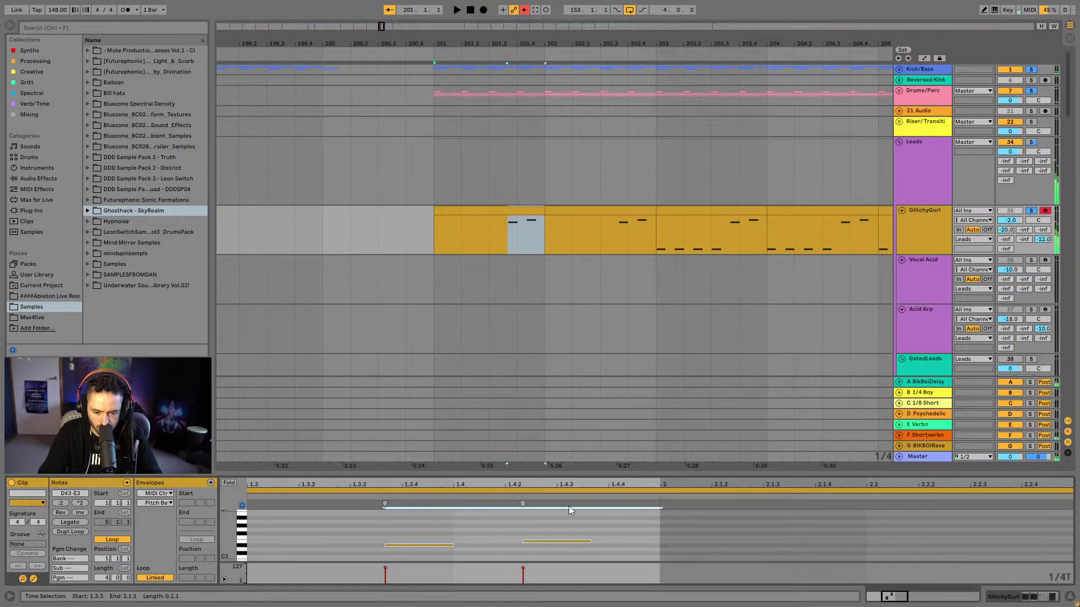
{"action": "left_click", "coordinate": [427, 545]}
{"action": "key", "text": "shift+Down"}
{"action": "key", "text": "space"}
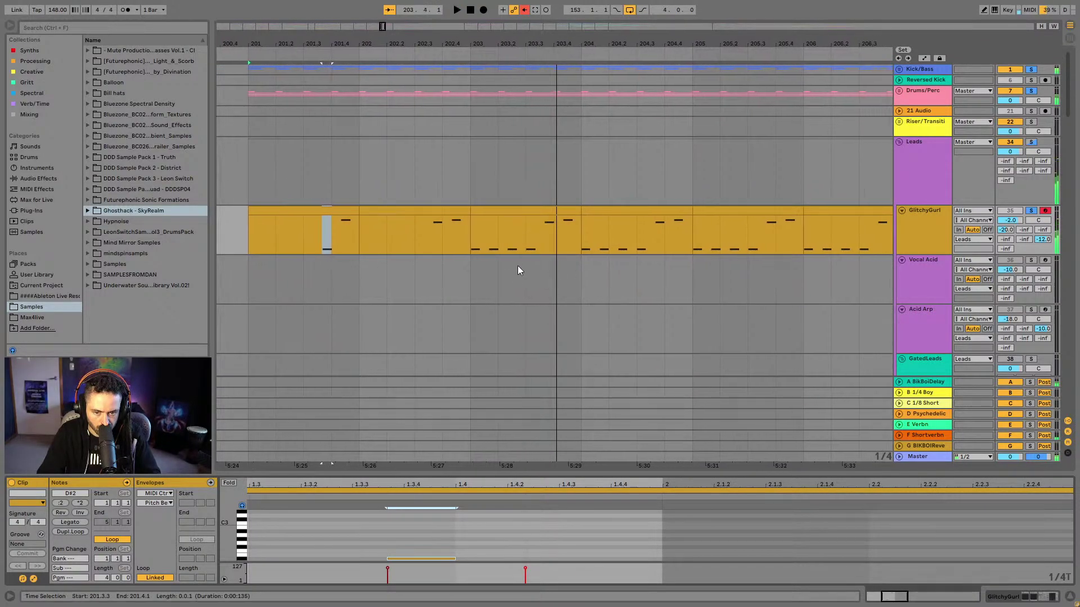
Cut the first half of the GlitchyGurl clips at bars 203, 204 and 205 and delete their remaining D#2 notes
{"action": "left_click_drag", "start_coordinate": [476, 214], "coordinate": [524, 221]}
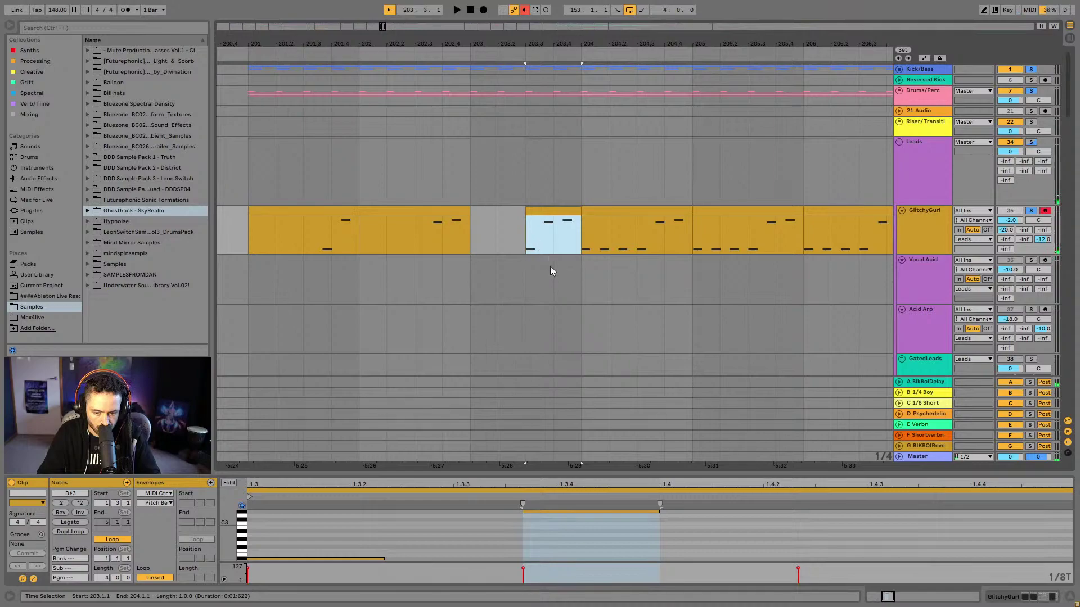
{"action": "key", "text": "ctrl+a"}
{"action": "left_click_drag", "start_coordinate": [590, 210], "coordinate": [646, 226]}
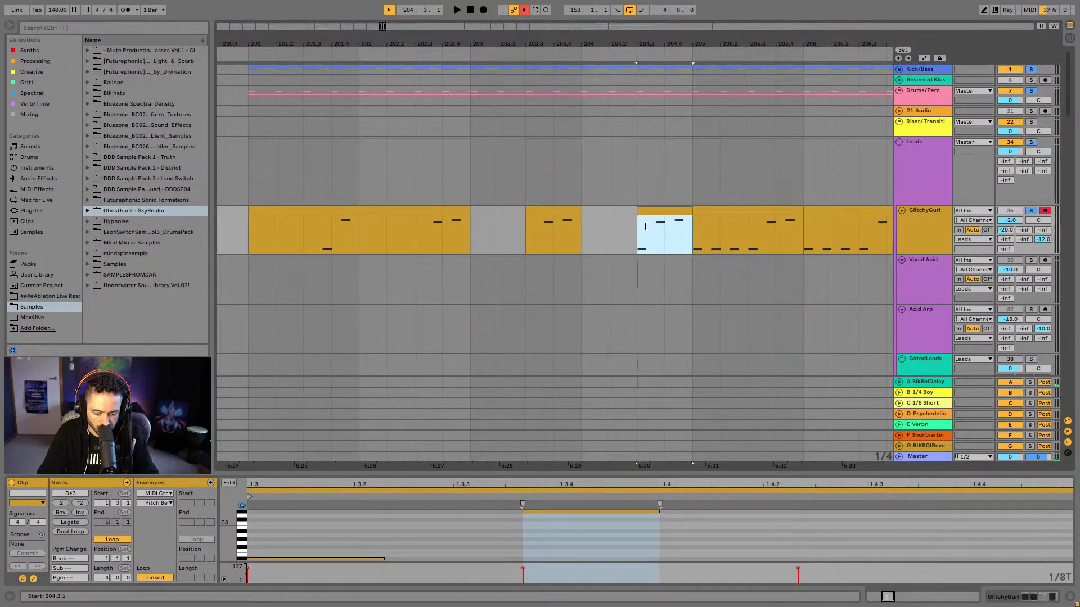
{"action": "left_click", "coordinate": [502, 556]}
{"action": "left_click_drag", "start_coordinate": [695, 216], "coordinate": [745, 219]}
{"action": "left_click", "coordinate": [358, 539]}
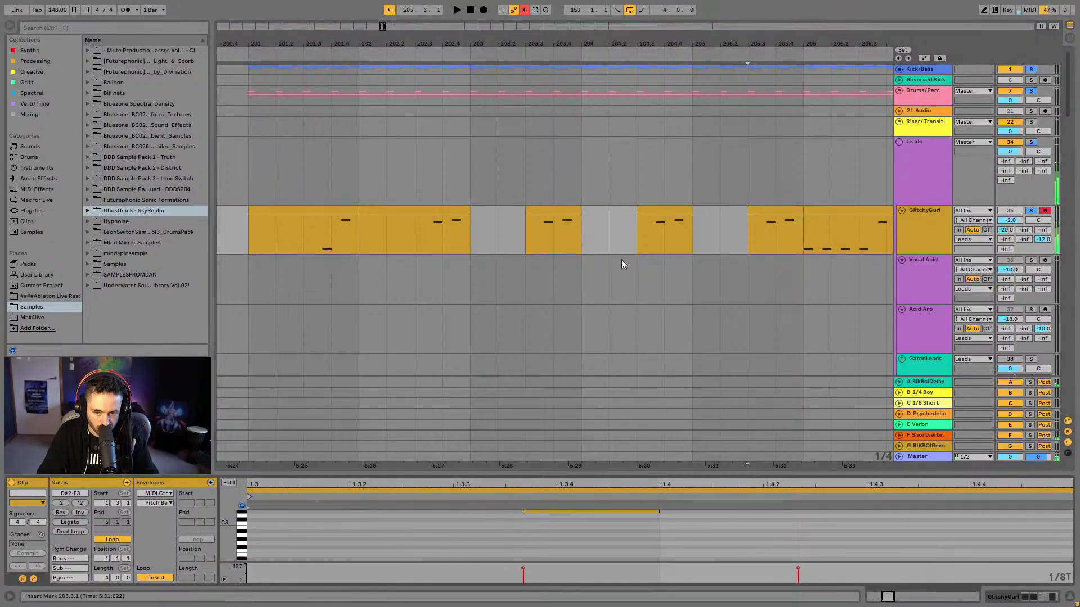
Delete the GlitchyGurl clips between bars 205 and 209 and play the remaining ones from bar 201
{"action": "key", "text": "minus"}
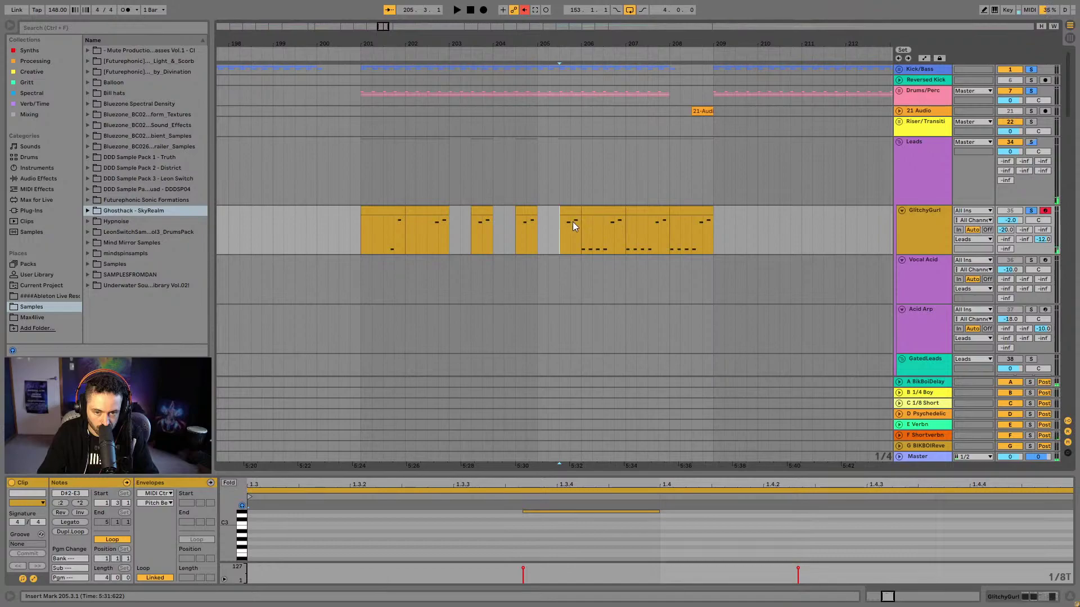
{"action": "left_click", "coordinate": [531, 213]}
{"action": "left_click_drag", "start_coordinate": [544, 216], "coordinate": [708, 217]}
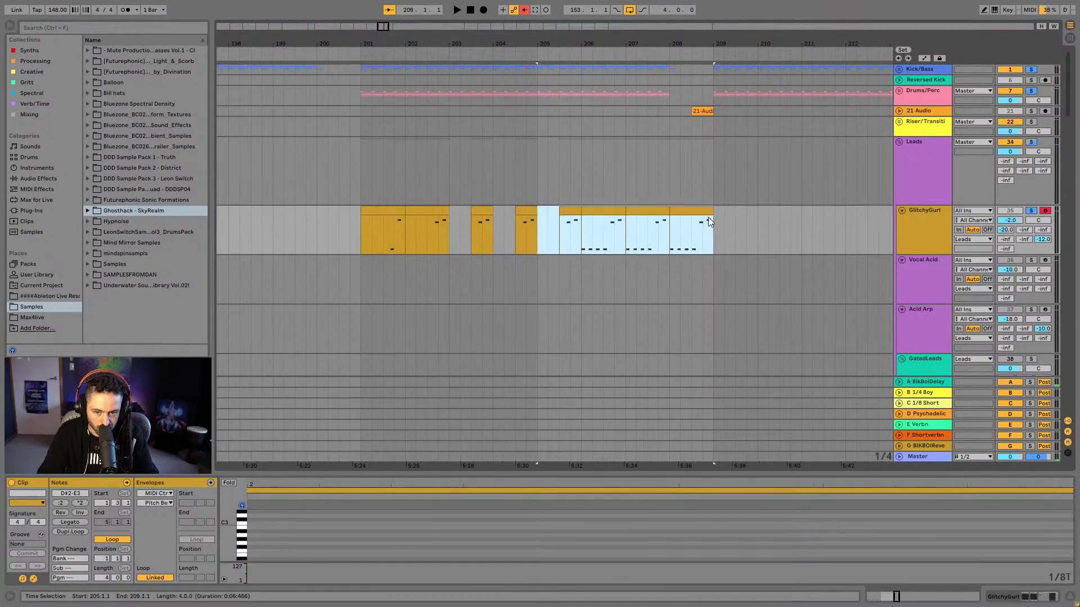
{"action": "key", "text": "Delete"}
{"action": "left_click", "coordinate": [368, 222]}
{"action": "key", "text": "space"}
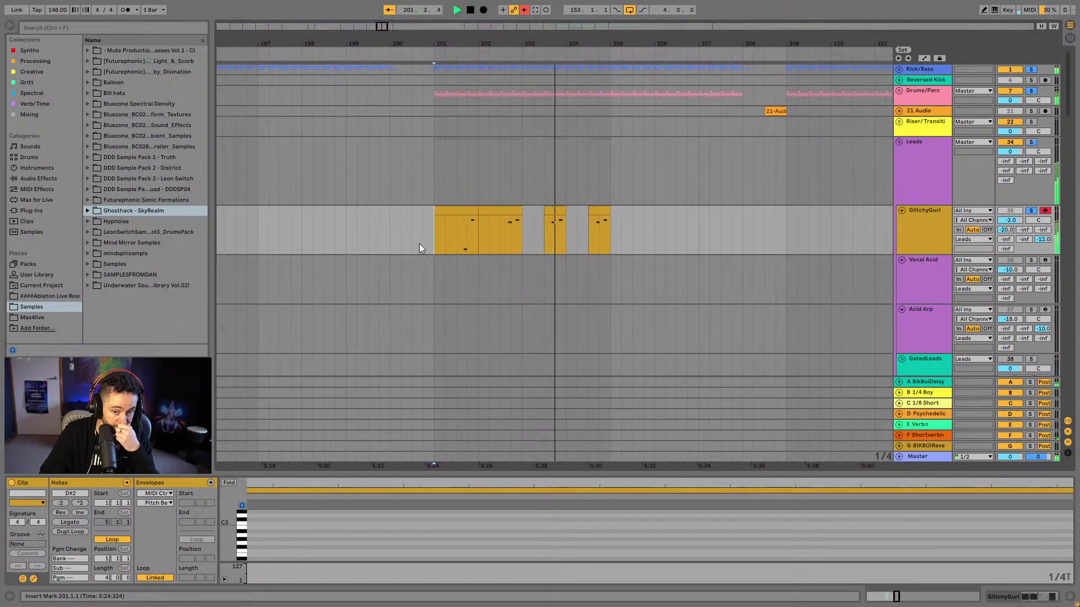
{"action": "key", "text": "space"}
Consolidate the GlitchyGurl clips between bars 201 and 205 into one four-bar clip
{"action": "left_click", "coordinate": [413, 221]}
{"action": "left_click", "coordinate": [535, 212]}
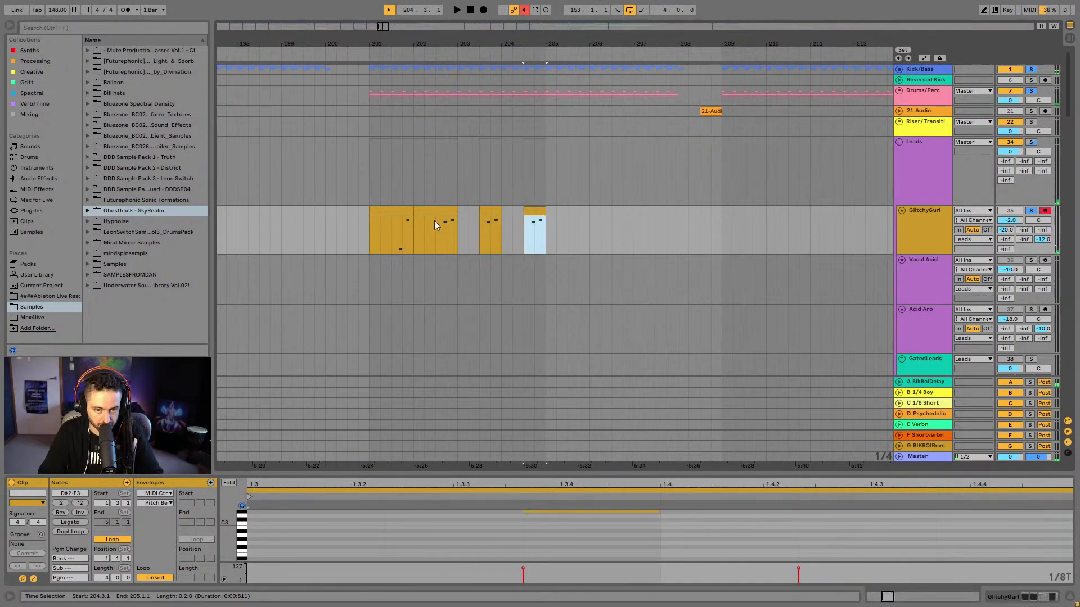
{"action": "left_click", "coordinate": [402, 213], "text": "shift"}
Try the first high note of bar 202 an octave lower, restore it, lower the second one to E2 instead and play
{"action": "left_click", "coordinate": [516, 539]}
{"action": "left_click_drag", "start_coordinate": [564, 551], "coordinate": [594, 523]}
{"action": "key", "text": "shift+Down"}
{"action": "key", "text": "space"}
{"action": "key", "text": "space"}
{"action": "key", "text": "shift+Up"}
{"action": "key", "text": "alt+Right"}
{"action": "key", "text": "shift+Down"}
{"action": "key", "text": "space"}
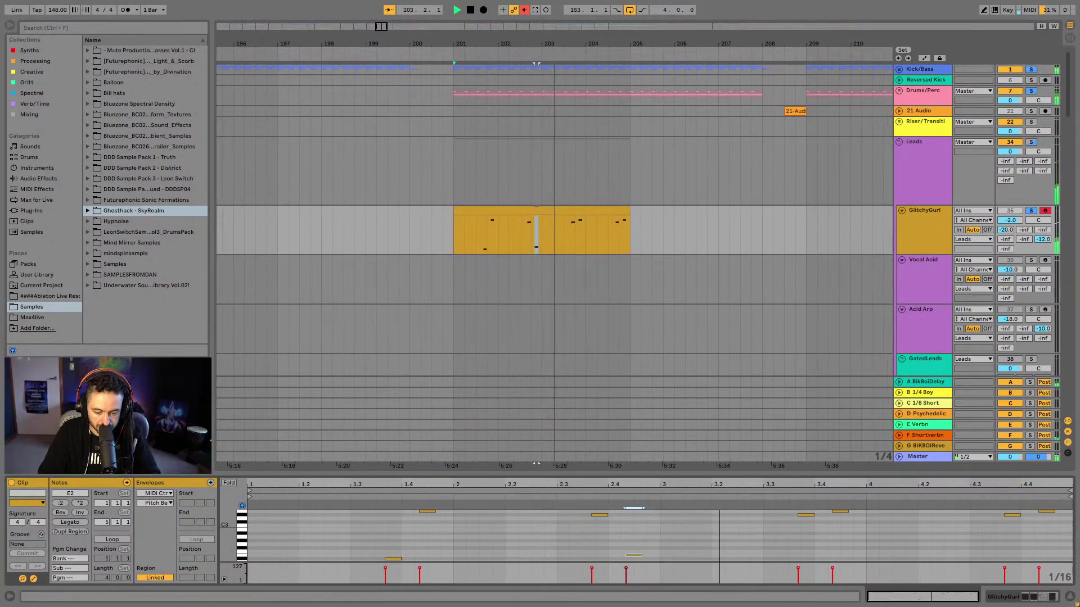
Stop playback and delete all notes from the consolidated GlitchyGurl clip
{"action": "left_click", "coordinate": [564, 214]}
{"action": "key", "text": "space"}
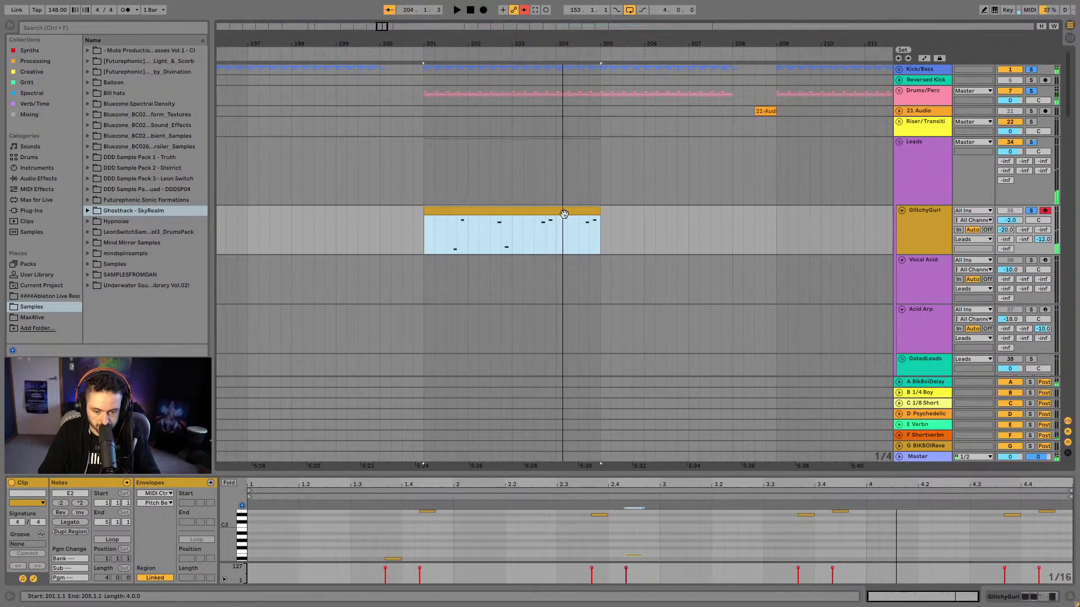
{"action": "left_click_drag", "start_coordinate": [352, 552], "coordinate": [1029, 505]}
{"action": "key", "text": "Delete"}
{"action": "left_click", "coordinate": [1046, 511]}
{"action": "key", "text": "Delete"}
{"action": "left_click_drag", "start_coordinate": [559, 535], "coordinate": [653, 561]}
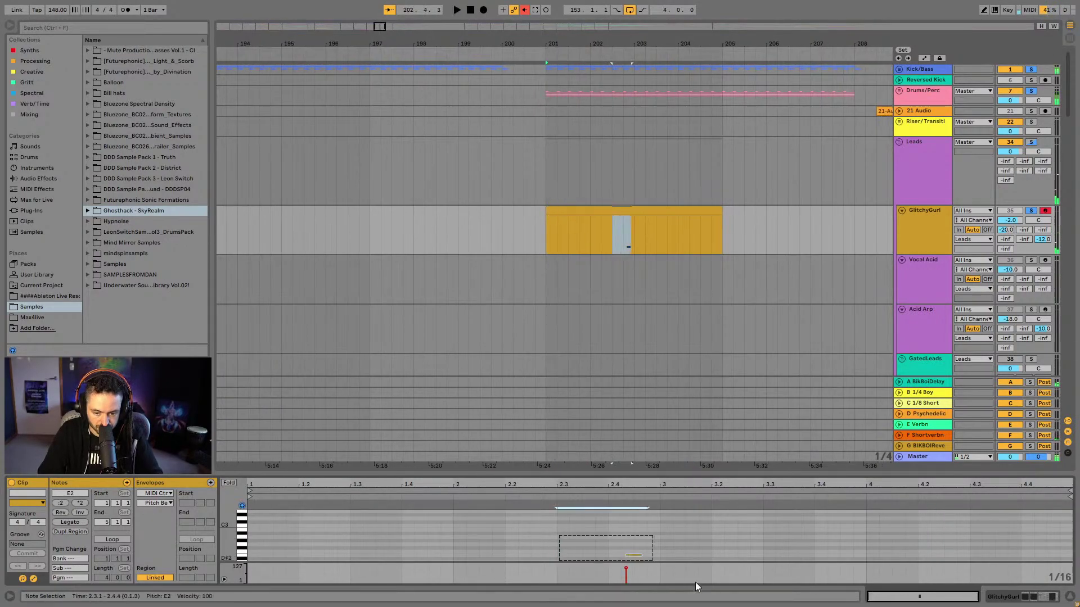
{"action": "key", "text": "Delete"}
Add a sixteenth D#2 note at 1.1.3 and a D#3 note at 1.1.4 in the emptied clip while auditioning it
{"action": "double_click", "coordinate": [267, 559]}
{"action": "key", "text": "space"}
{"action": "left_click_drag", "start_coordinate": [267, 559], "coordinate": [282, 560]}
{"action": "key", "text": "space"}
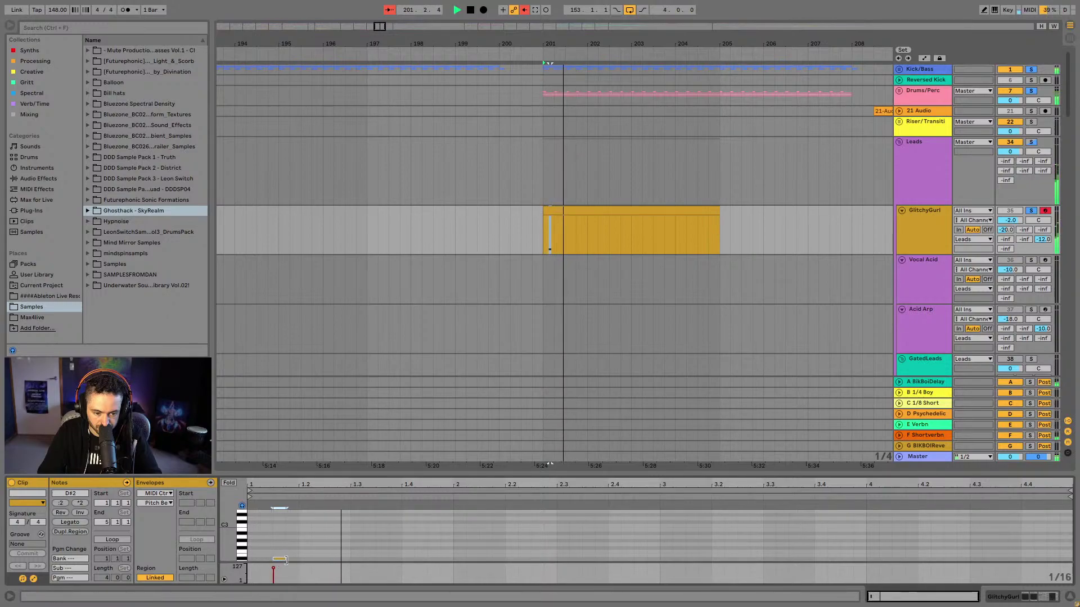
{"action": "double_click", "coordinate": [288, 559]}
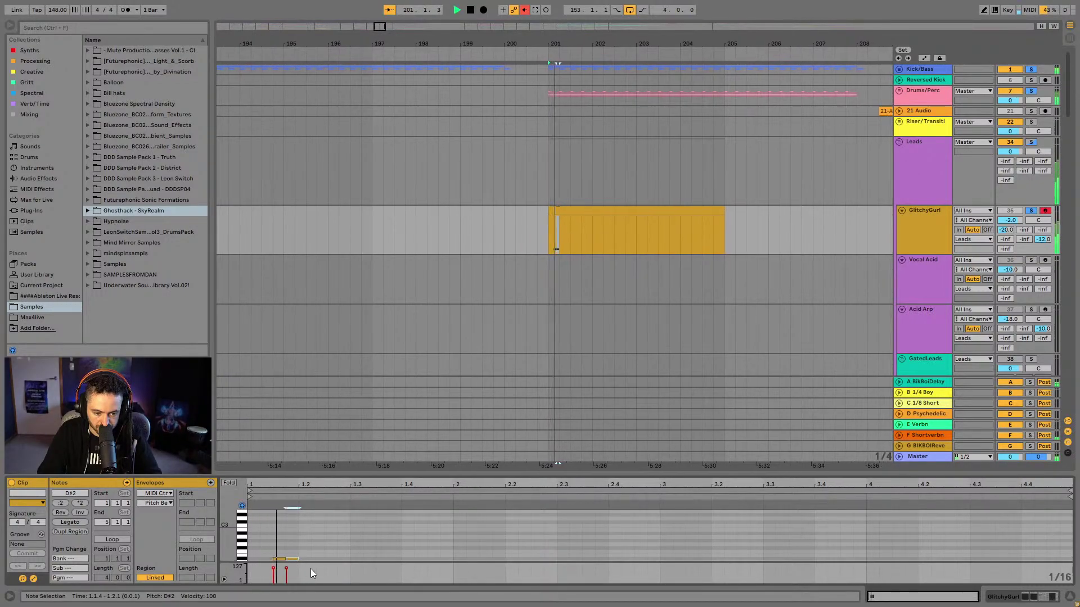
{"action": "key", "text": "shift+Up"}
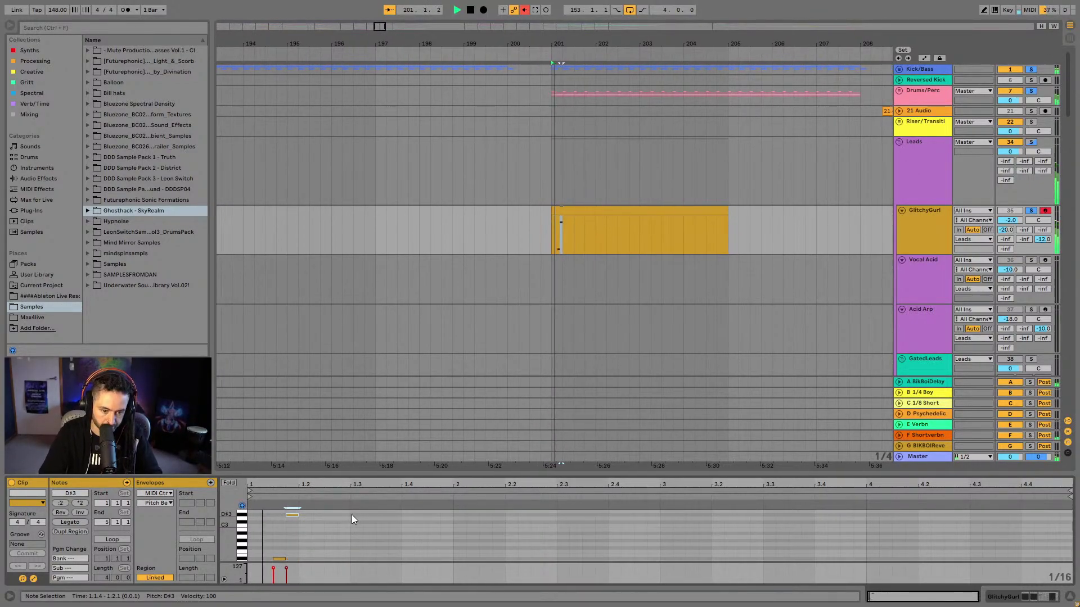
Add a D#2 note at 1.2.3 and an E3 note at 1.2.4, and audition the pattern
{"action": "double_click", "coordinate": [331, 559]}
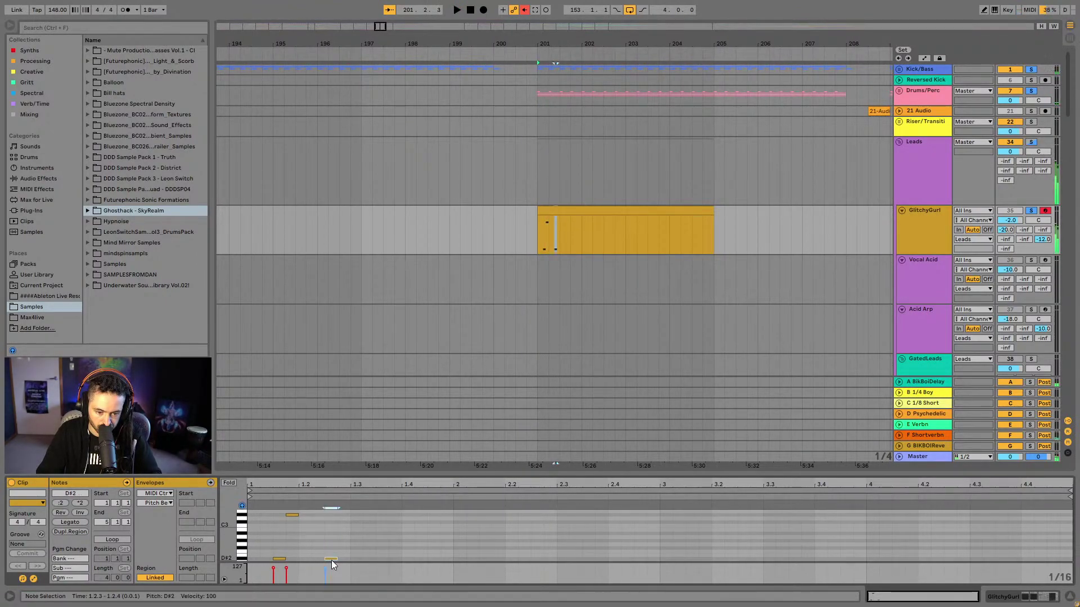
{"action": "double_click", "coordinate": [346, 518]}
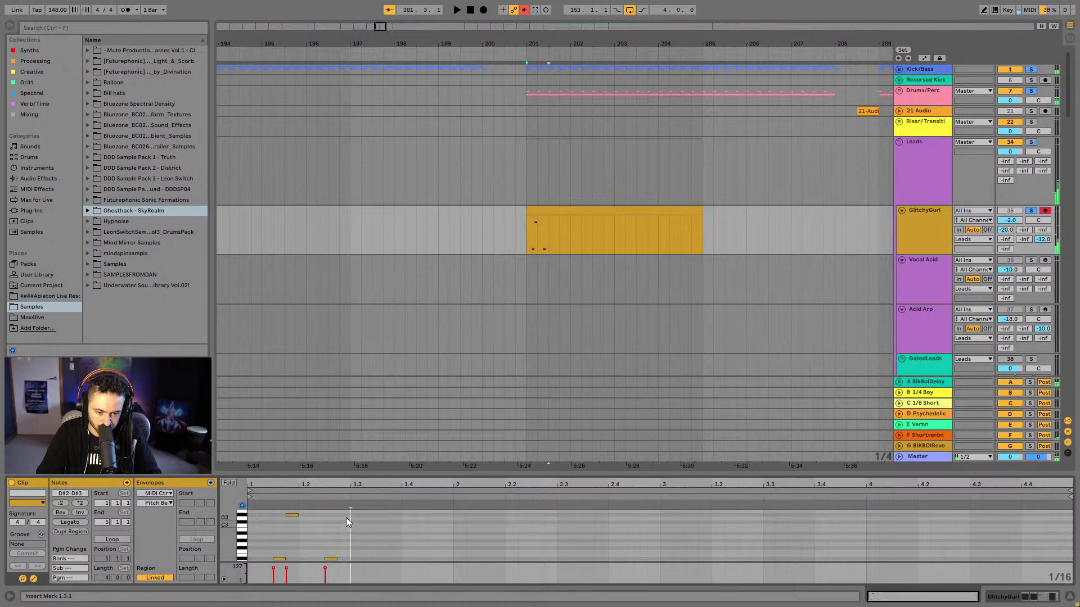
{"action": "key", "text": "Up"}
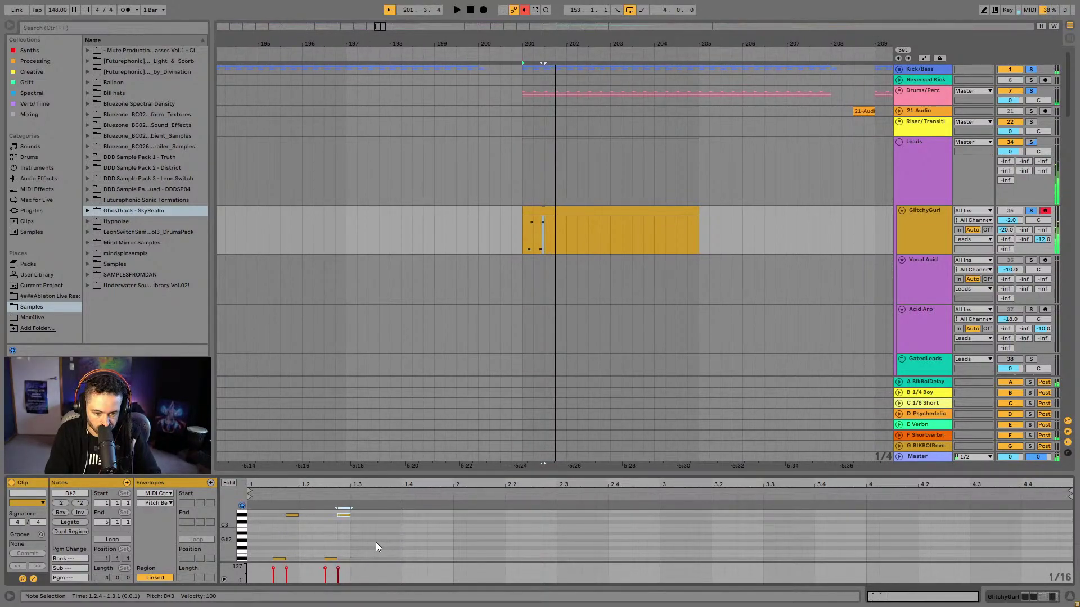
{"action": "key", "text": "shift+Up"}
{"action": "key", "text": "Up"}
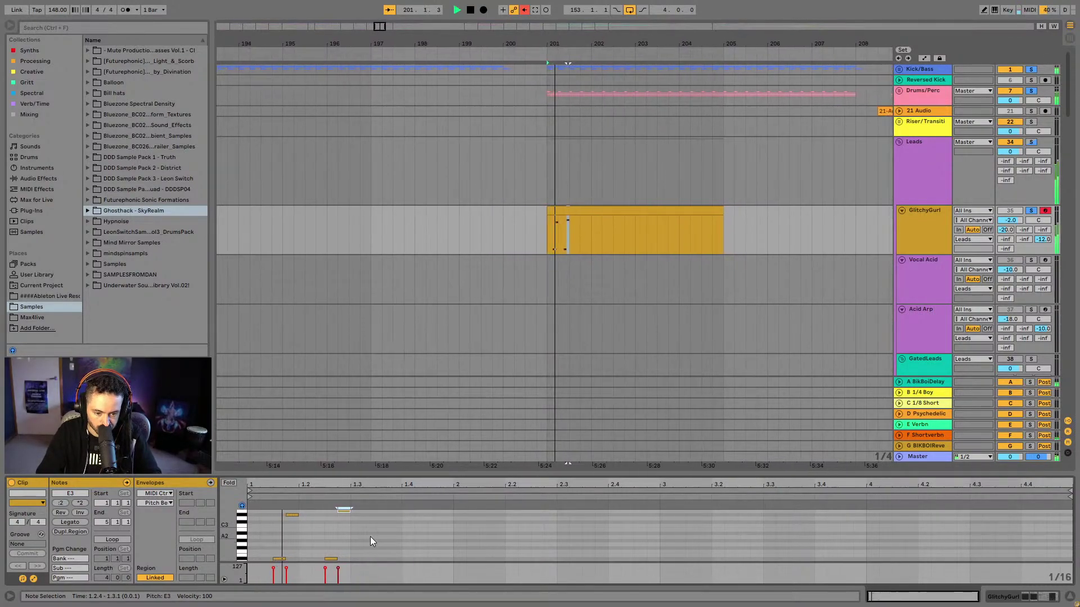
{"action": "key", "text": "space"}
Duplicate the first bar of the GlitchyGurl clip across bars 202 to 204 and play from bar 201
{"action": "left_click_drag", "start_coordinate": [535, 243], "coordinate": [511, 232]}
{"action": "key", "text": "ctrl+d"}
{"action": "key", "text": "ctrl+d"}
{"action": "key", "text": "ctrl+d"}
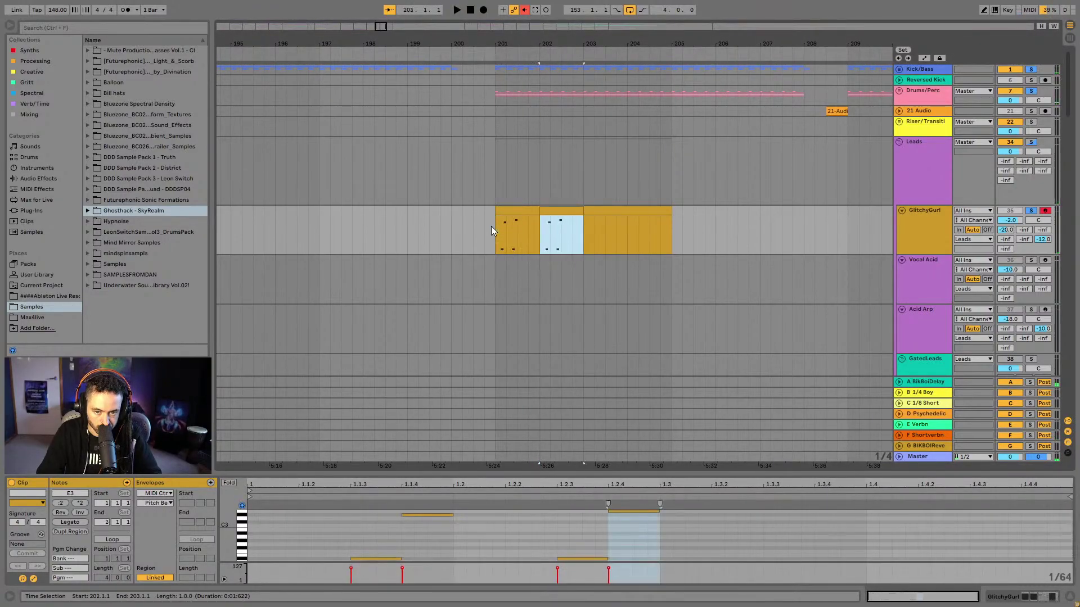
{"action": "left_click", "coordinate": [505, 218]}
{"action": "key", "text": "space"}
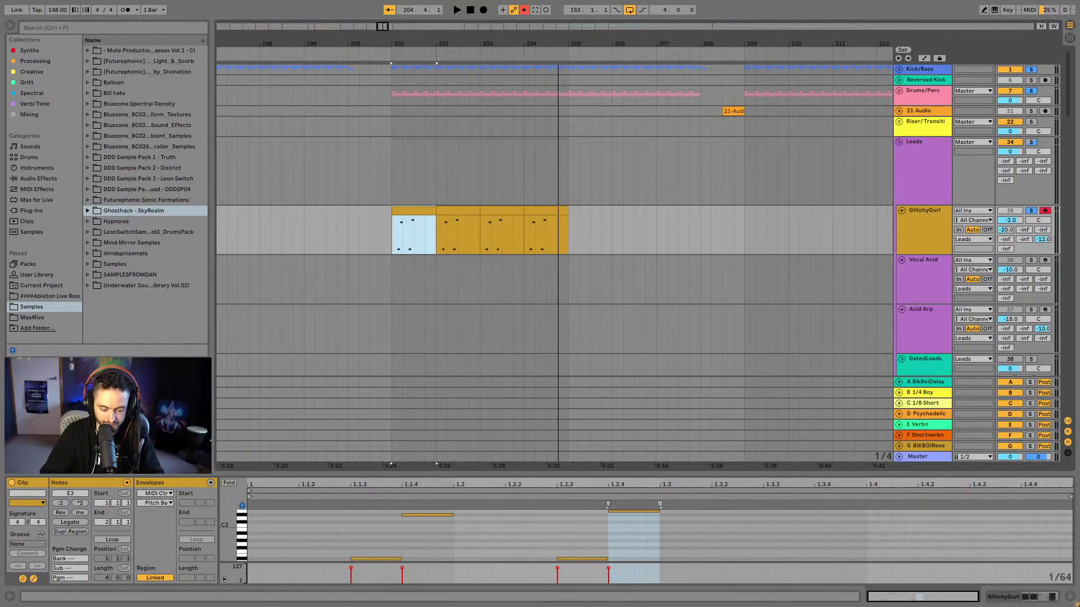
{"action": "scroll", "coordinate": [416, 221], "scroll_direction": "left", "scroll_amount": 5}
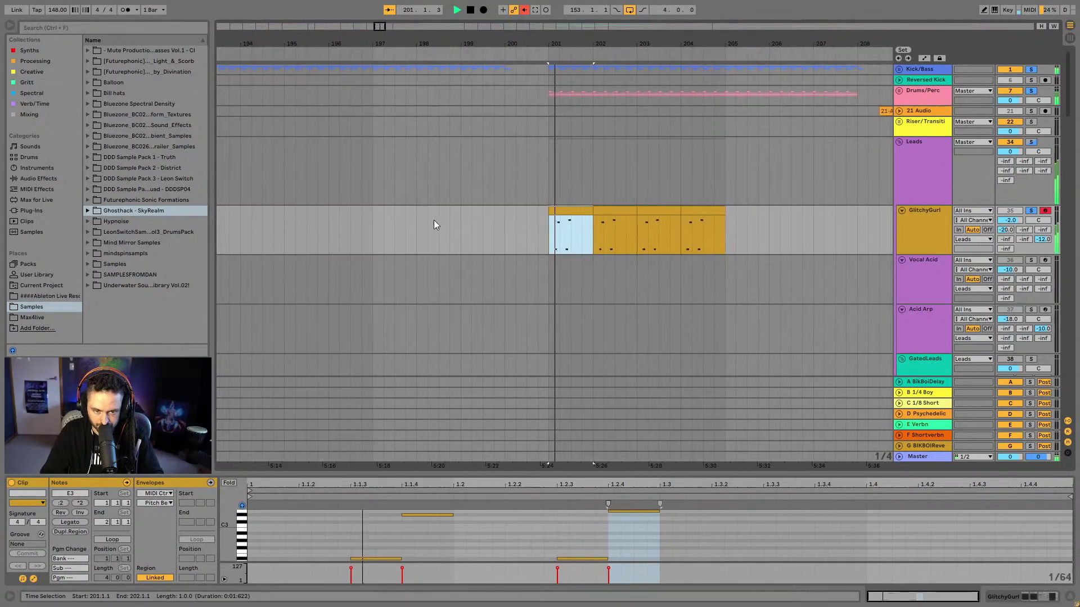
Delete the D#2 note at 1.2.3 in the bar 201 clip and move its E3 note to 1.3.1
{"action": "left_click", "coordinate": [444, 538]}
{"action": "key", "text": "space"}
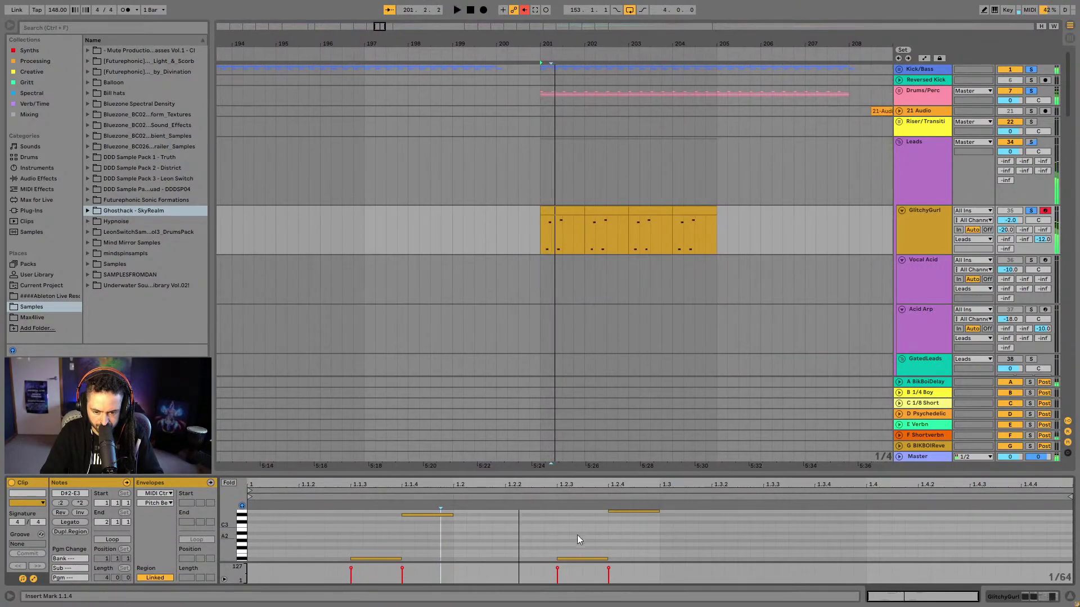
{"action": "key", "text": "Right"}
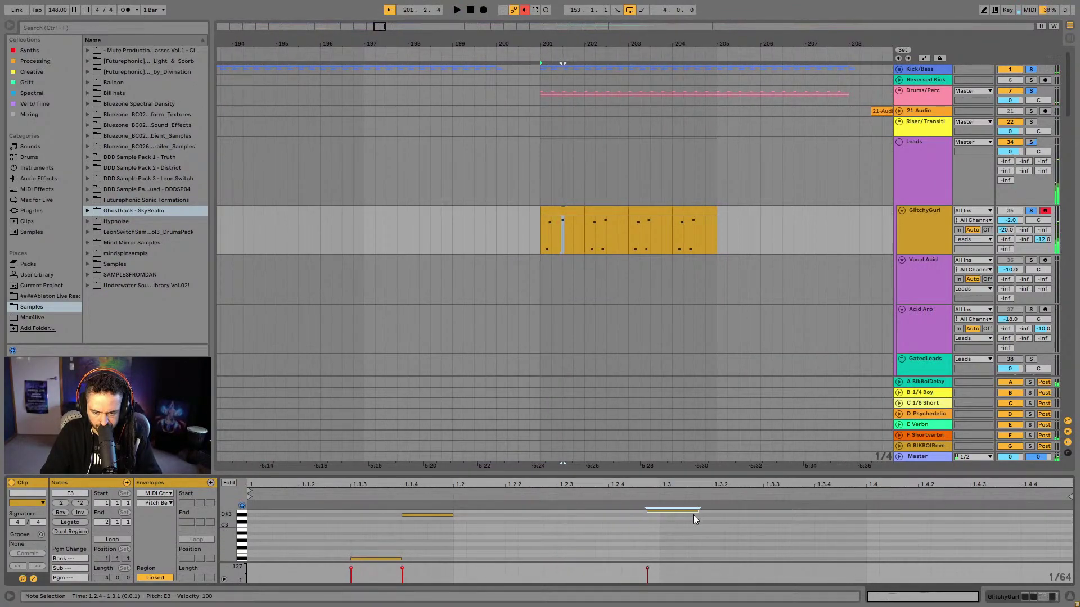
{"action": "left_click", "coordinate": [555, 210]}
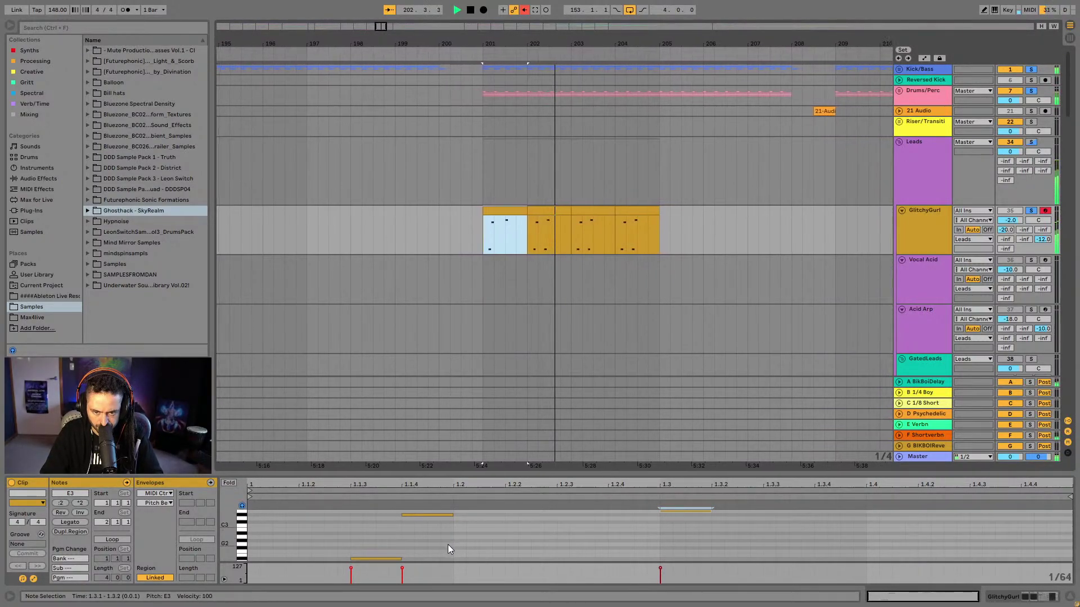
Repeat the edited bar 201 clip over bars 202 to 204 and audition it
{"action": "left_click", "coordinate": [493, 209]}
{"action": "key", "text": "Right"}
{"action": "key", "text": "Right"}
{"action": "key", "text": "Left"}
{"action": "key", "text": "Left"}
{"action": "key", "text": "space"}
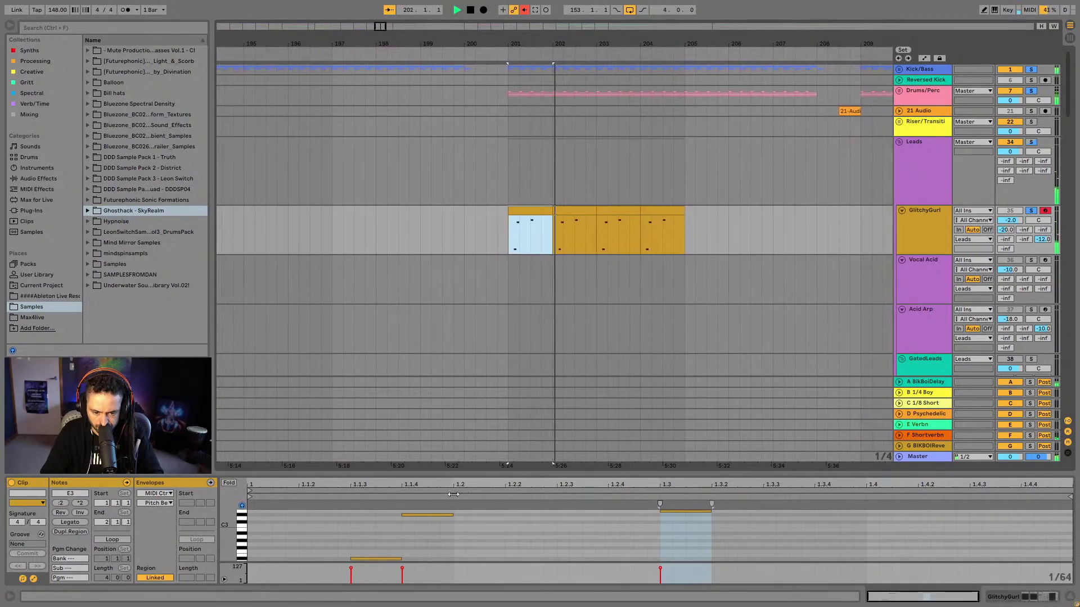
Move the D#3 note of the bar 201 clip to 1.2.1 and listen to the change
{"action": "key", "text": "space"}
{"action": "left_click", "coordinate": [427, 509]}
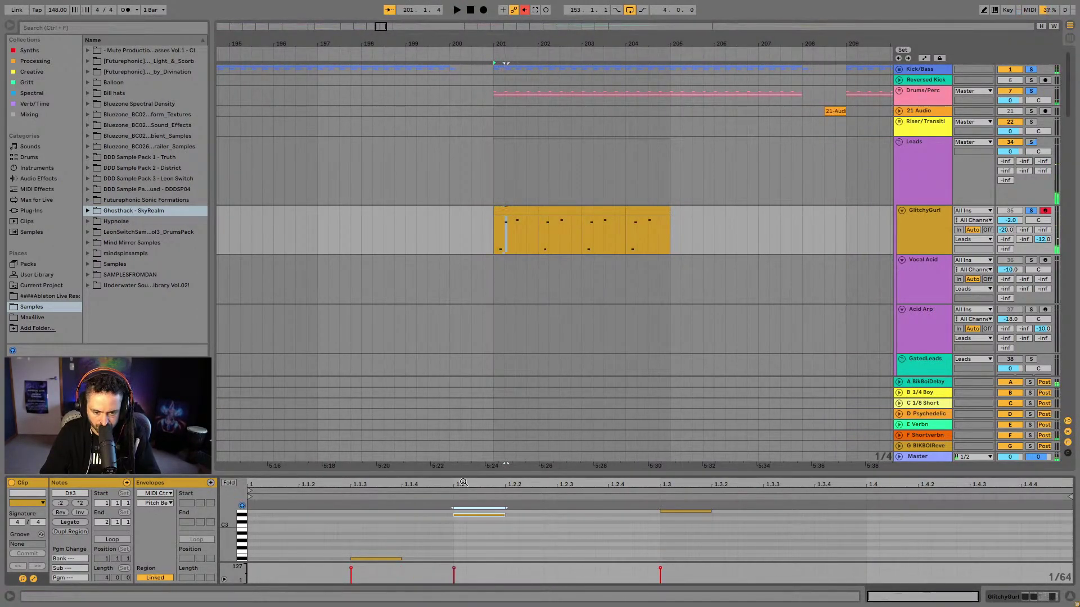
{"action": "key", "text": "space"}
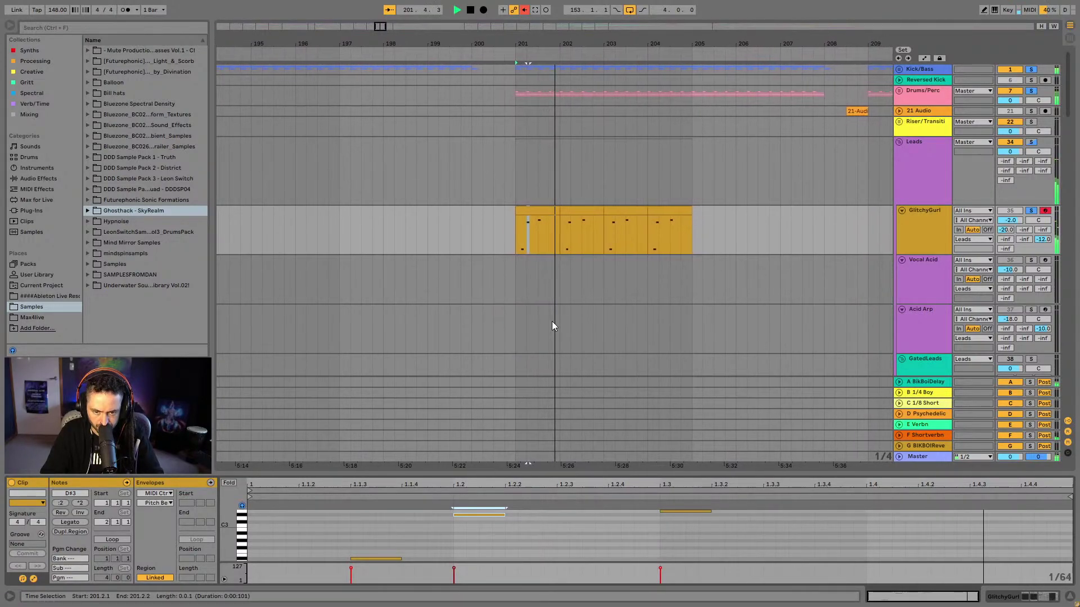
{"action": "key", "text": "space"}
Replace the clips at bars 202 to 204 with duplicates of the revised bar 201 clip during playback
{"action": "left_click", "coordinate": [508, 209]}
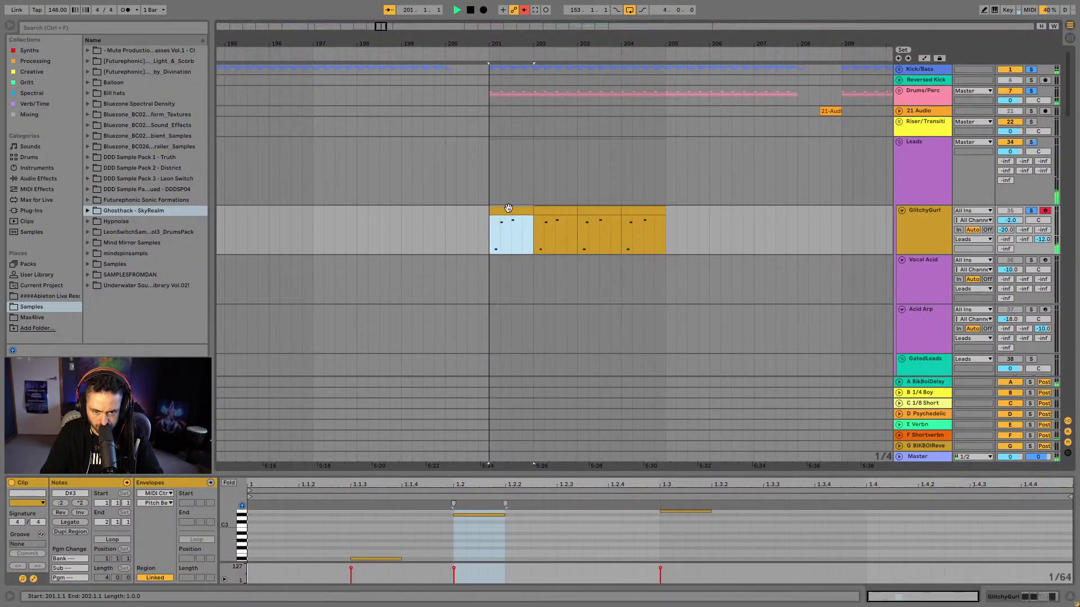
{"action": "key", "text": "space"}
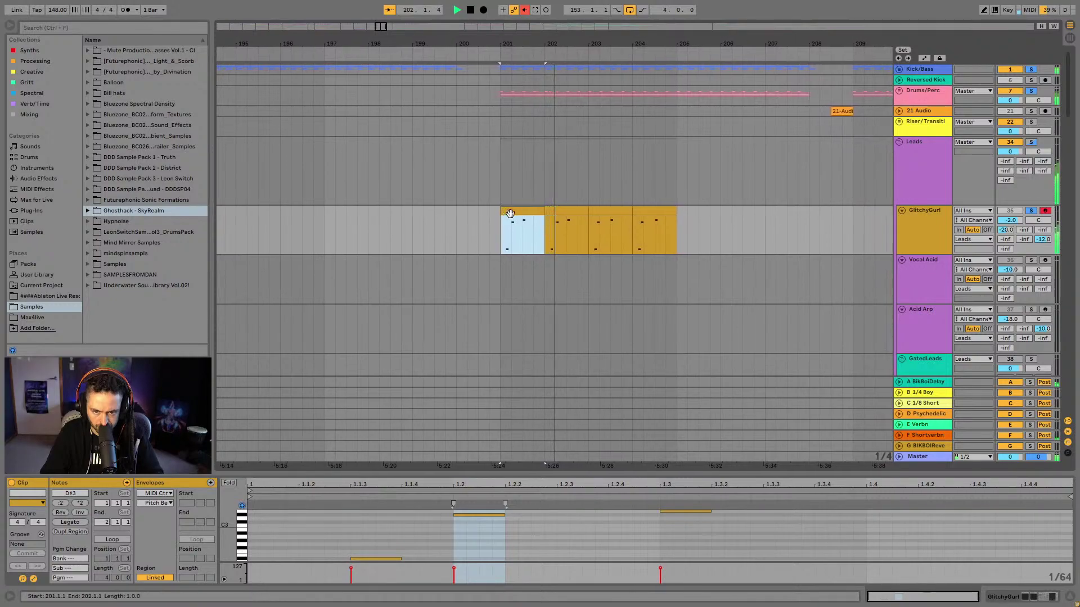
{"action": "key", "text": "Right"}
{"action": "key", "text": "Right"}
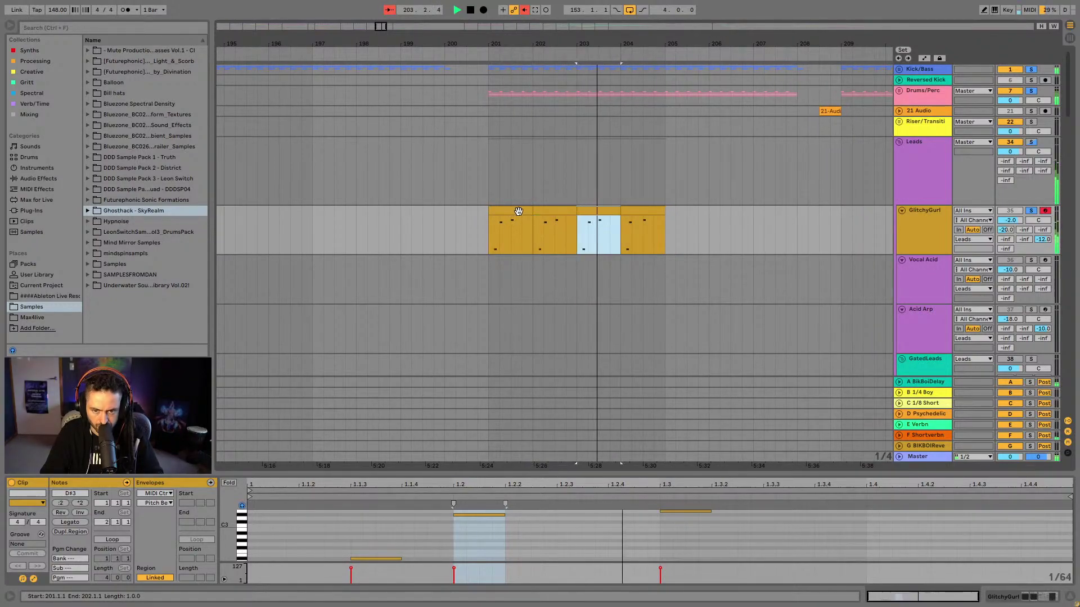
{"action": "key", "text": "Right"}
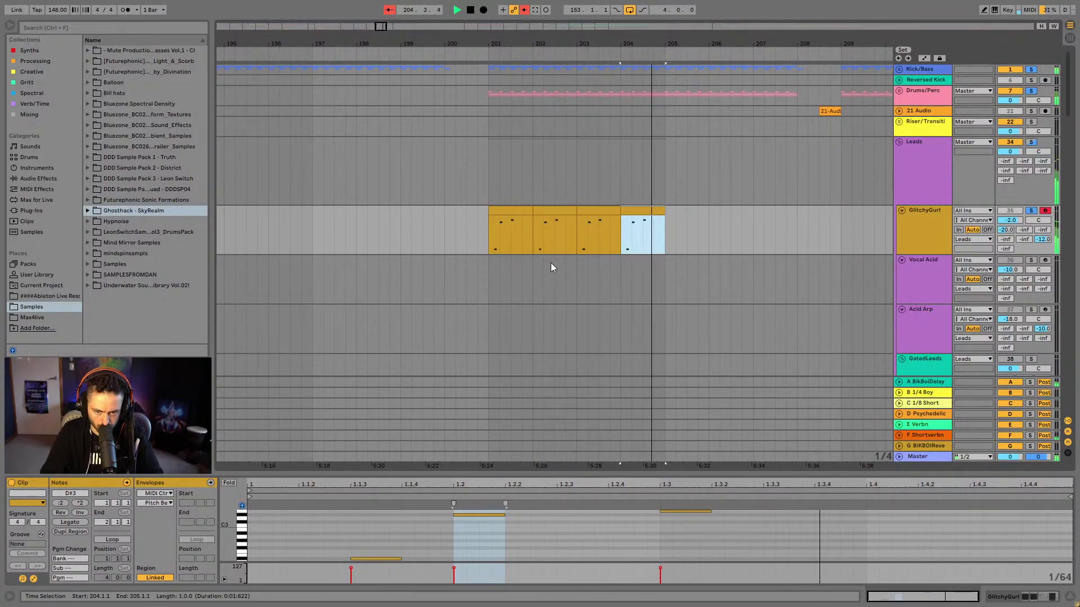
Lower the E3 note at 1.3.1 in the bar 201 GlitchyGurl clip to D#3 and listen to it
{"action": "left_click", "coordinate": [513, 210]}
{"action": "key", "text": "space"}
{"action": "key", "text": "space"}
{"action": "left_click", "coordinate": [687, 512]}
{"action": "key", "text": "space"}
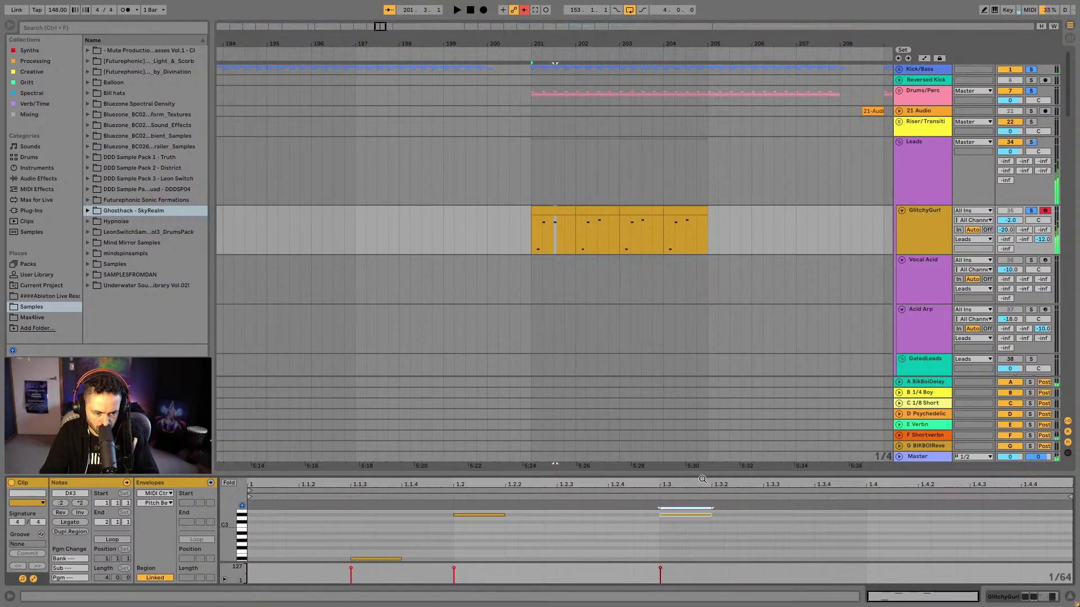
Try the bar 201 clip's 1.2.1 note at E3 and audition the clip from its start
{"action": "left_click", "coordinate": [479, 526]}
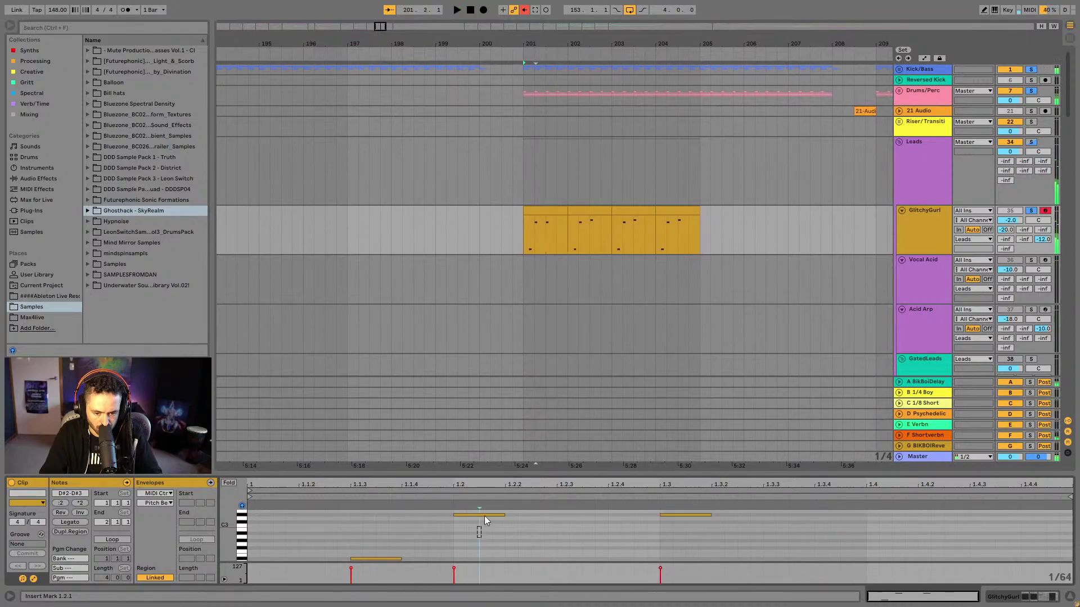
{"action": "key", "text": "space"}
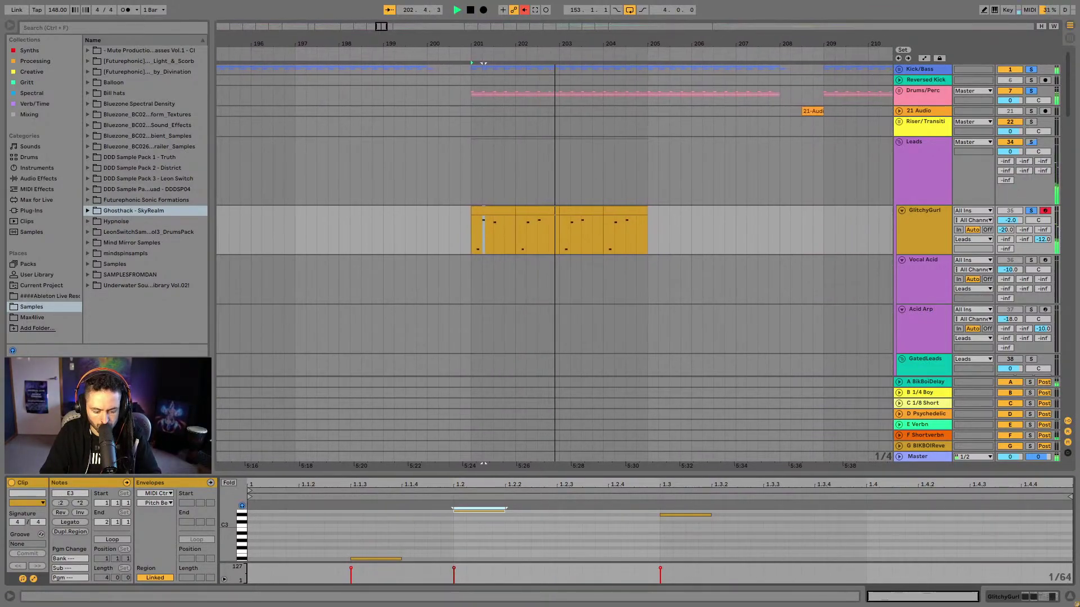
{"action": "left_click", "coordinate": [465, 213]}
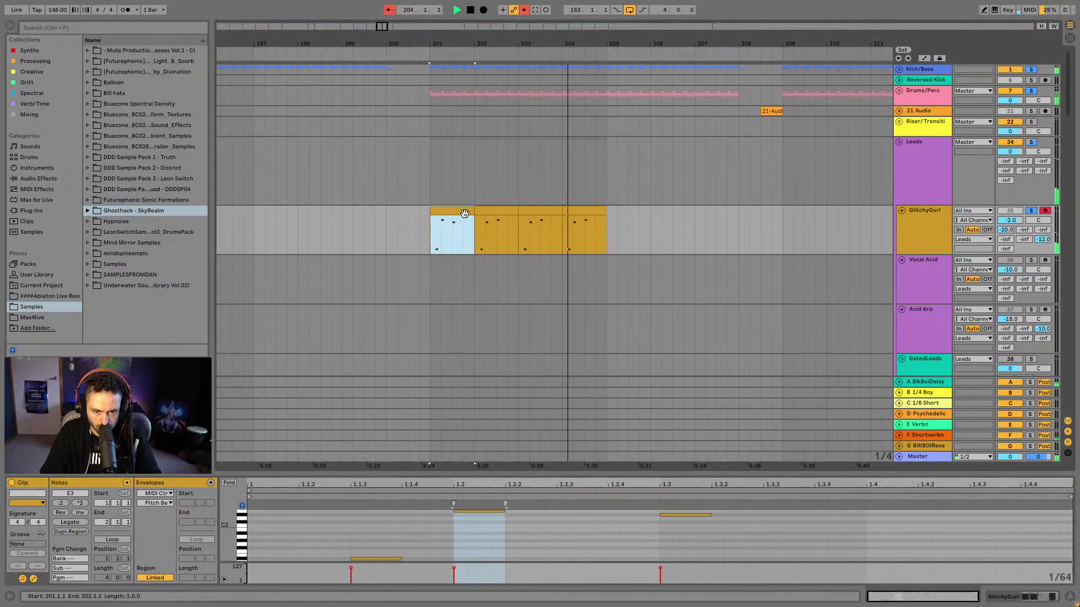
{"action": "key", "text": "space"}
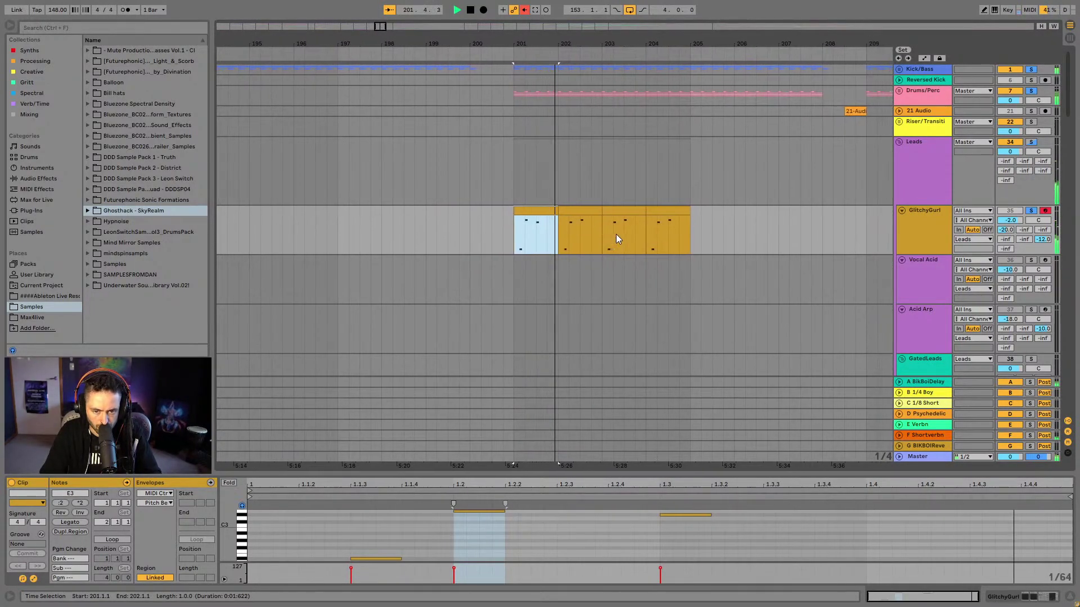
{"action": "left_click", "coordinate": [553, 234]}
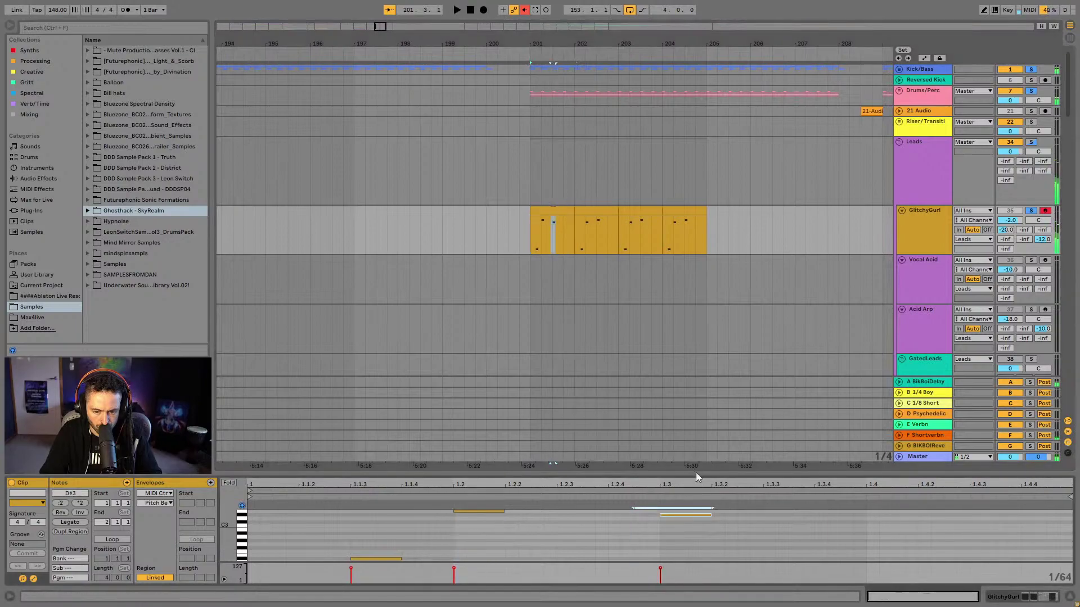
Try raising the 1.3.1 note of the bar 201 clip to G#3 and listen to the result
{"action": "key", "text": "Up"}
{"action": "key", "text": "Up"}
{"action": "key", "text": "Up"}
{"action": "key", "text": "Up"}
{"action": "key", "text": "Up"}
{"action": "key", "text": "space"}
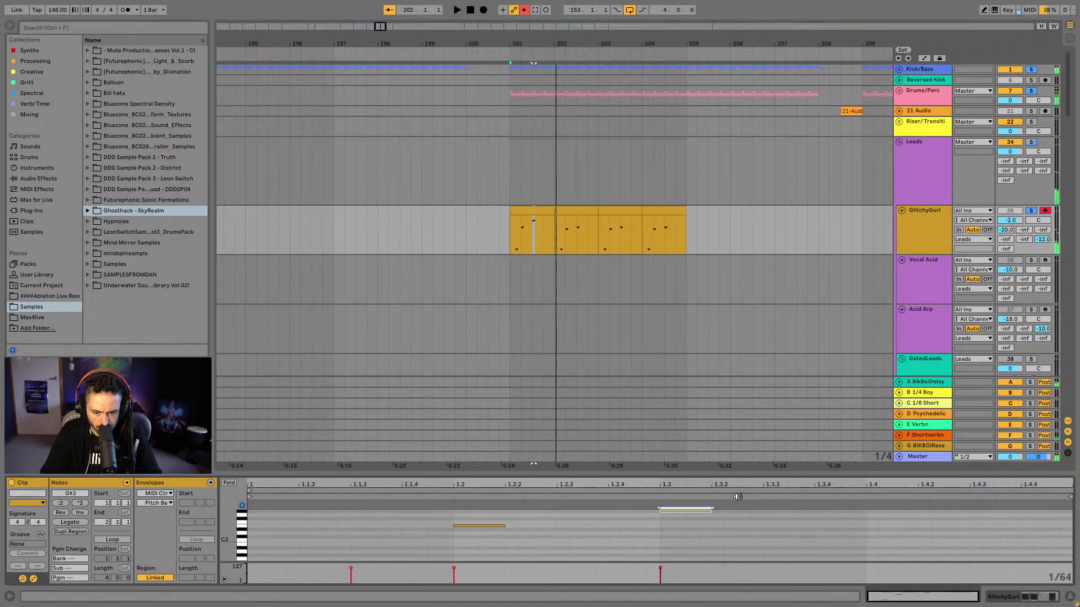
Bring both the 1.3.1 and 1.2.1 notes of the bar 201 clip back down to D#3
{"action": "key", "text": "Down"}
{"action": "key", "text": "Down"}
{"action": "key", "text": "Down"}
{"action": "key", "text": "Down"}
{"action": "key", "text": "Down"}
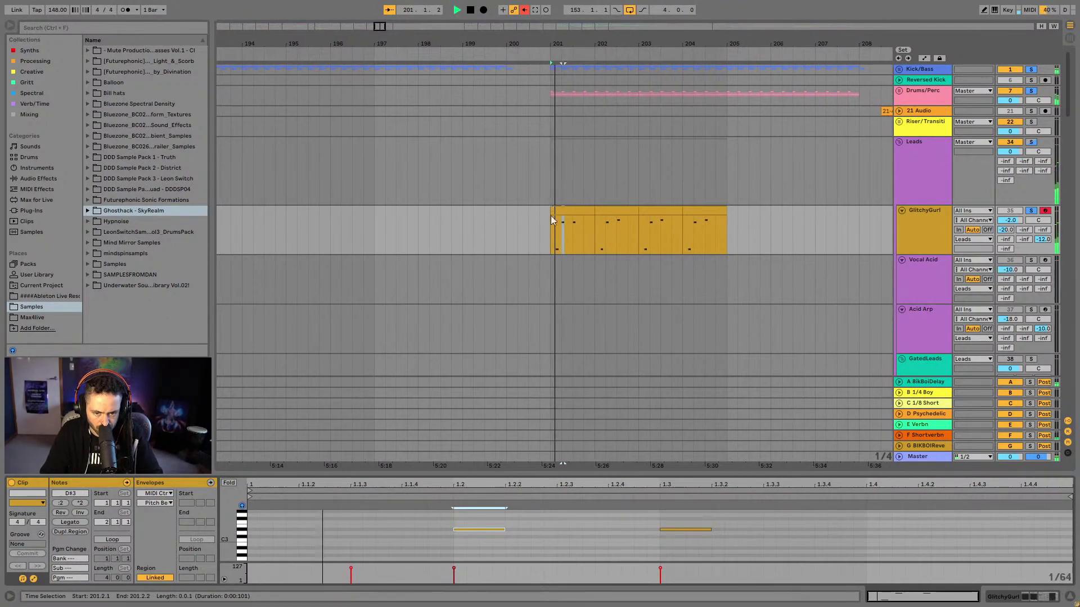
Try replacing the bar 202 clip with a duplicate of the bar 201 clip during playback
{"action": "left_click", "coordinate": [538, 211]}
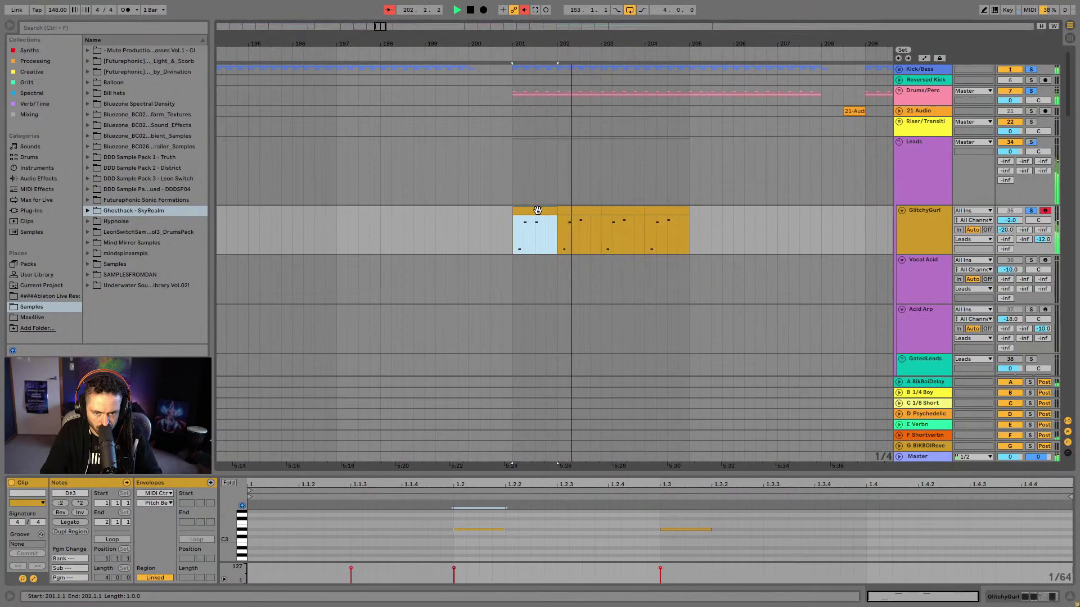
{"action": "key", "text": "ctrl+d"}
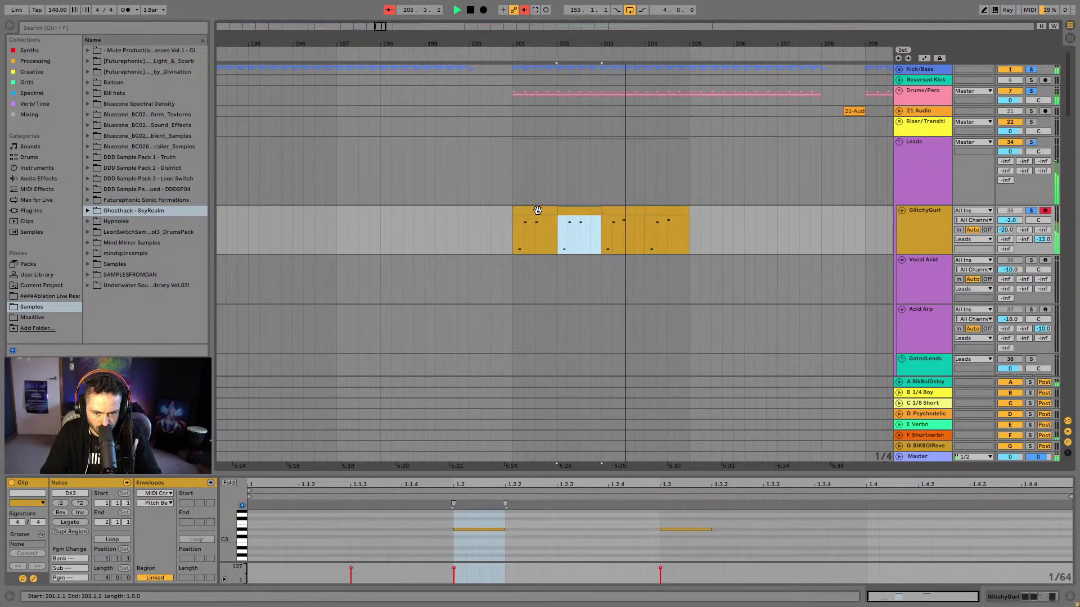
{"action": "key", "text": "space"}
Alternate the two clip variants by placing the bar 201 version at bar 203, and play the four bars
{"action": "left_click", "coordinate": [612, 229]}
{"action": "key", "text": "Left"}
{"action": "left_click", "coordinate": [547, 212], "text": "shift"}
{"action": "left_click", "coordinate": [584, 212], "text": "shift"}
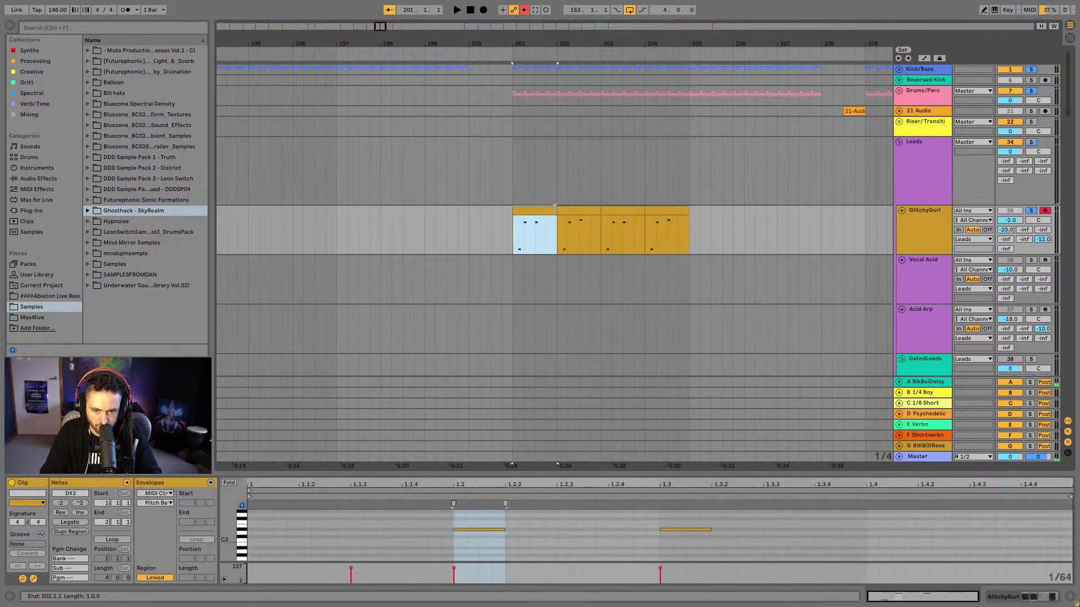
{"action": "key", "text": "space"}
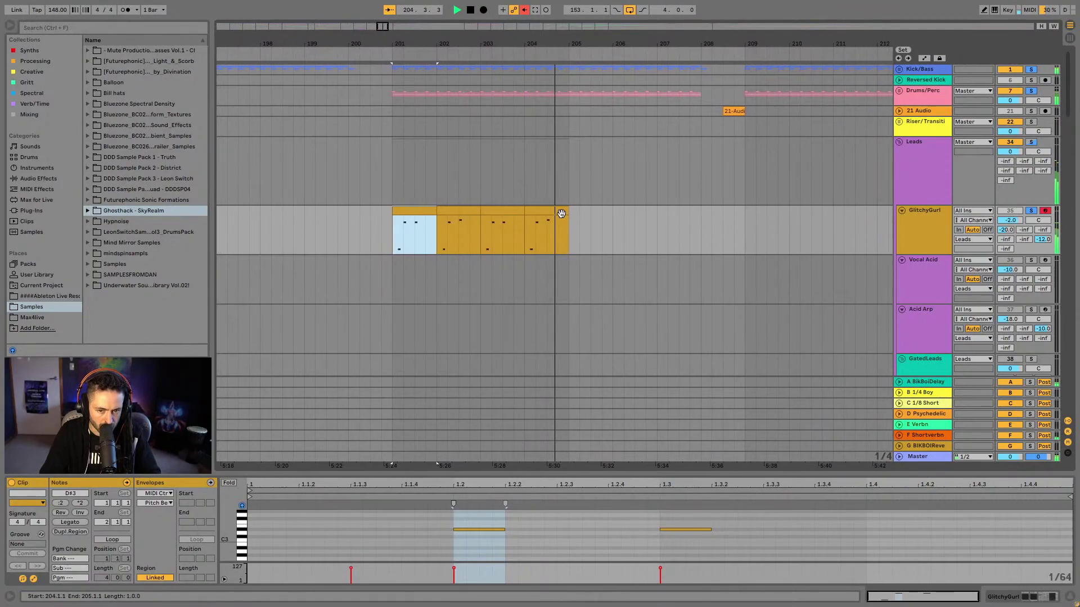
Duplicate the four clips of bars 201 to 204 onto bars 205 to 208 and delete the last clip at bar 208
{"action": "left_click", "coordinate": [511, 213]}
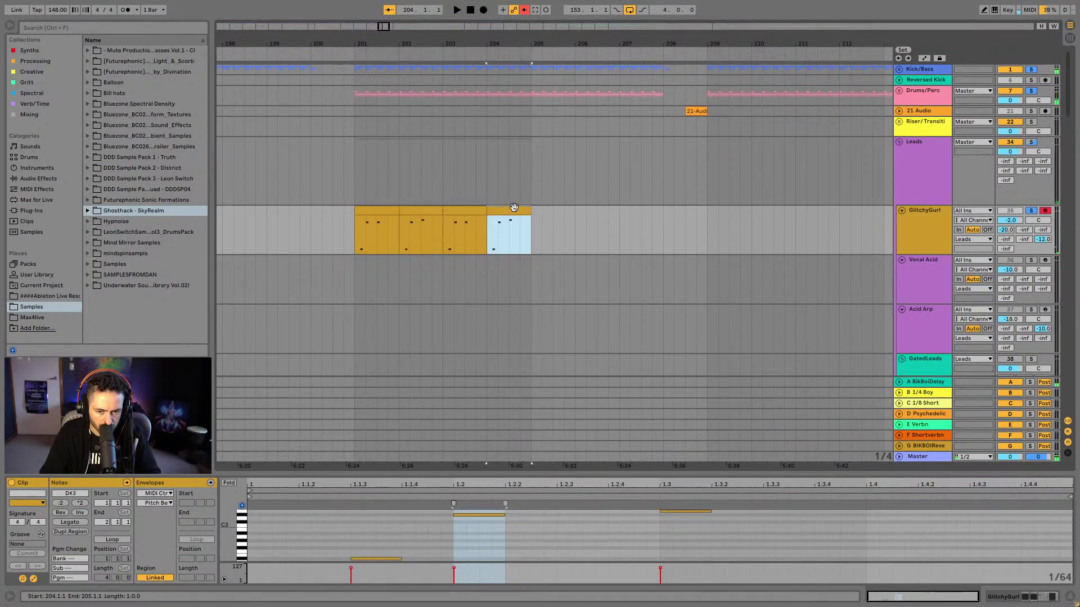
{"action": "left_click", "coordinate": [386, 213], "text": "shift"}
{"action": "key", "text": "ctrl+d"}
{"action": "left_click", "coordinate": [366, 219]}
{"action": "key", "text": "space"}
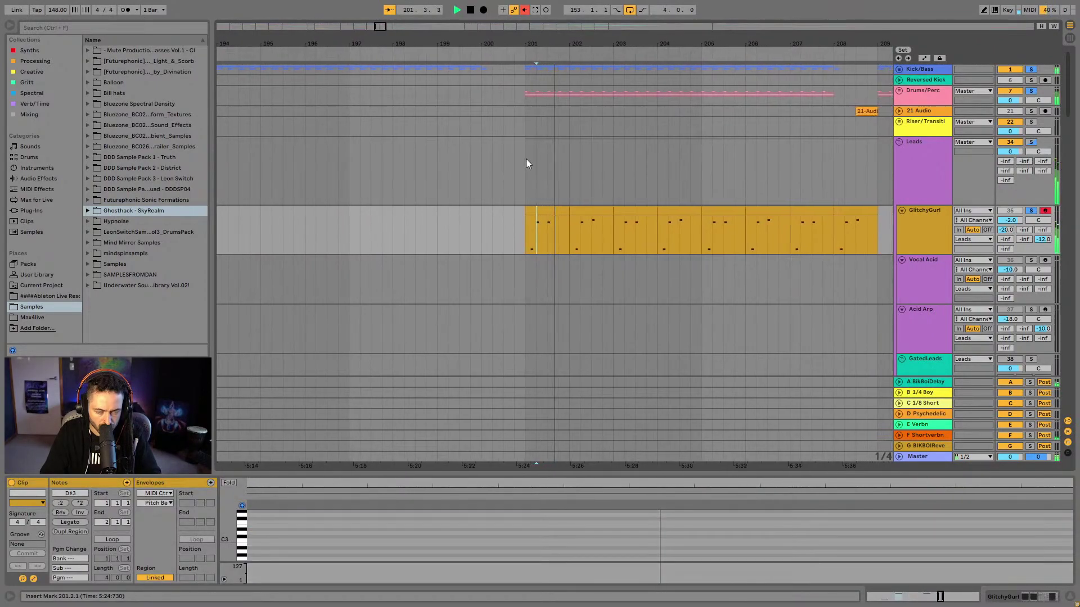
{"action": "left_click_drag", "start_coordinate": [607, 42], "coordinate": [608, 34]}
{"action": "left_click", "coordinate": [708, 208]}
{"action": "key", "text": "Delete"}
Add a D#3 note at 1.3.4 in the bar 201 clip and audition it
{"action": "left_click", "coordinate": [460, 228]}
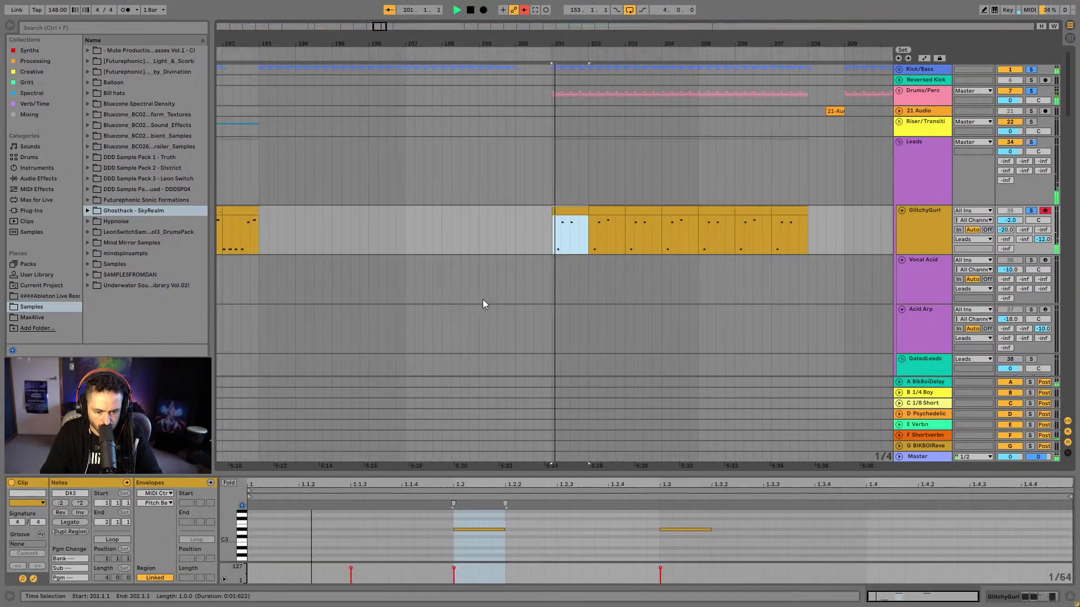
{"action": "double_click", "coordinate": [822, 533]}
{"action": "left_click_drag", "start_coordinate": [826, 534], "coordinate": [864, 534]}
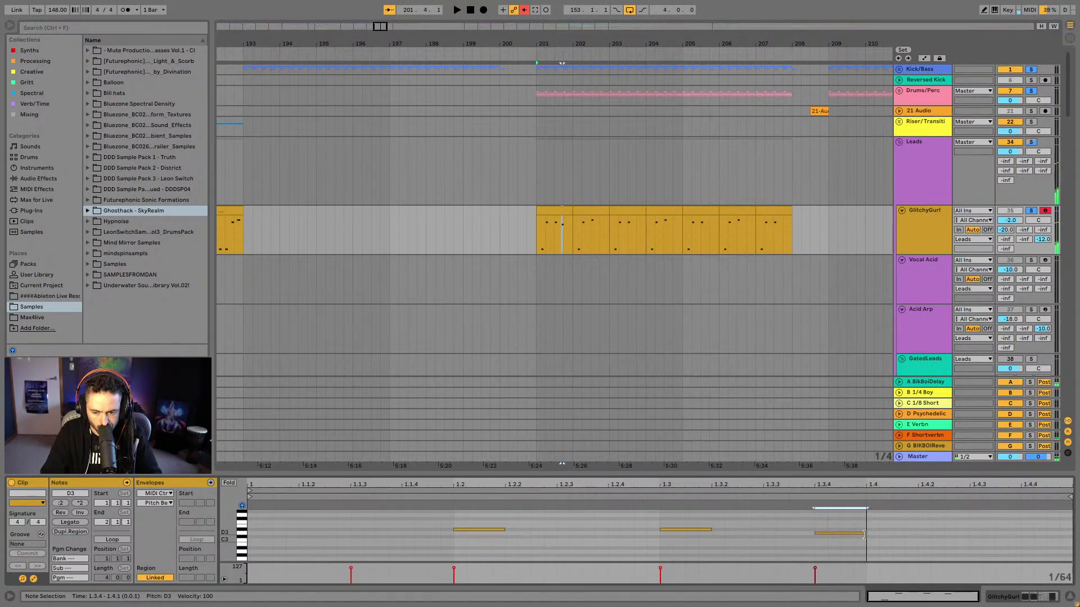
{"action": "key", "text": "Up"}
{"action": "key", "text": "space"}
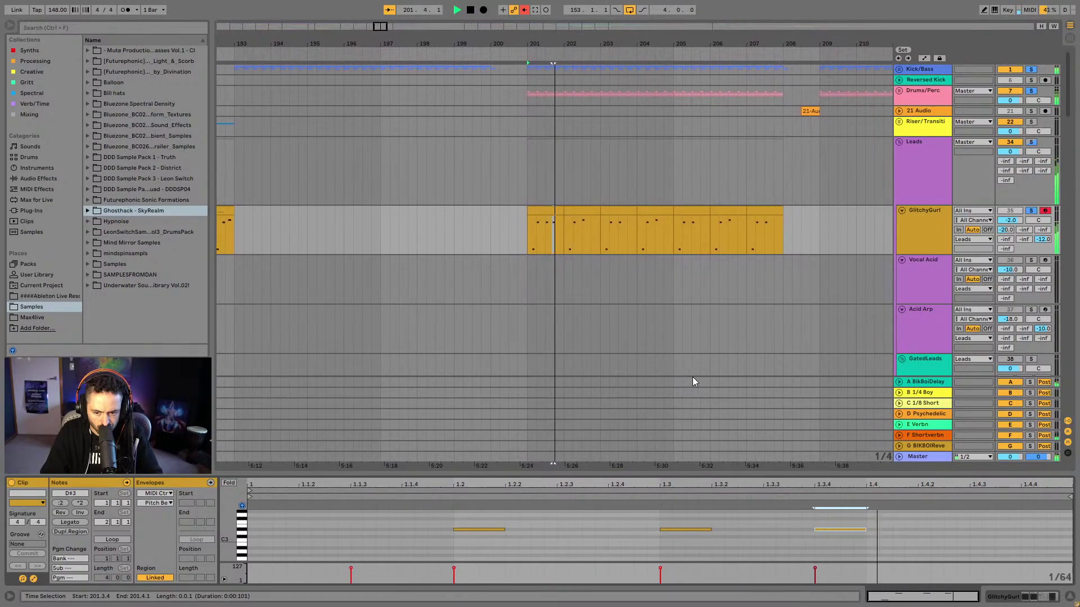
{"action": "key", "text": "space"}
Replace the clips at bars 202 to 207 with copies of the revised bar 201 clip and consolidate all seven into one clip
{"action": "left_click", "coordinate": [538, 213]}
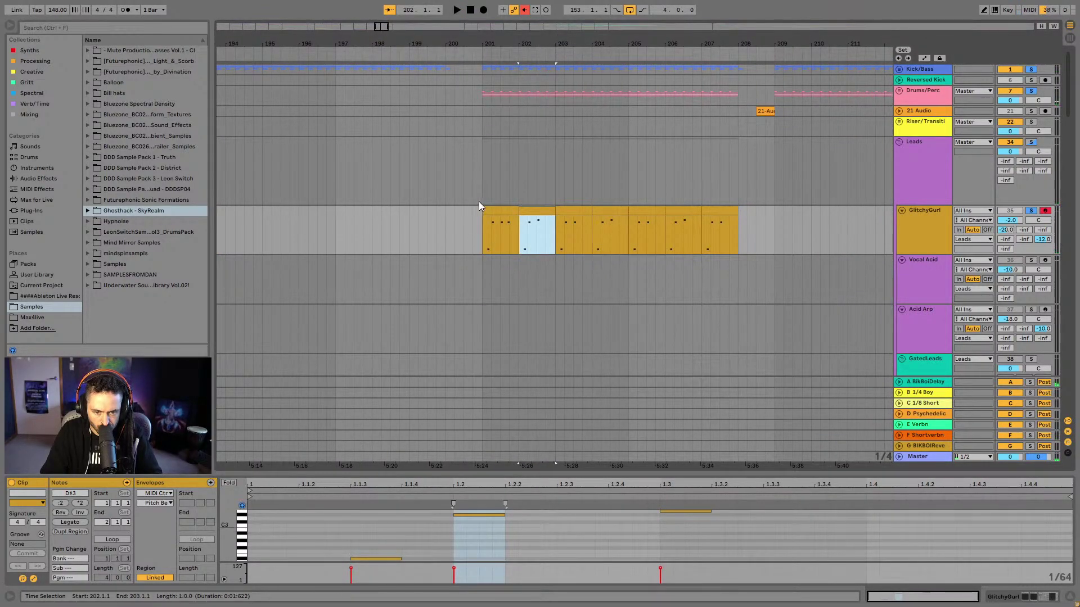
{"action": "key", "text": "Left"}
{"action": "key", "text": "Right"}
{"action": "key", "text": "Right"}
{"action": "key", "text": "Right"}
{"action": "key", "text": "Right"}
{"action": "key", "text": "Right"}
{"action": "key", "text": "Right"}
{"action": "left_click", "coordinate": [500, 211], "text": "shift"}
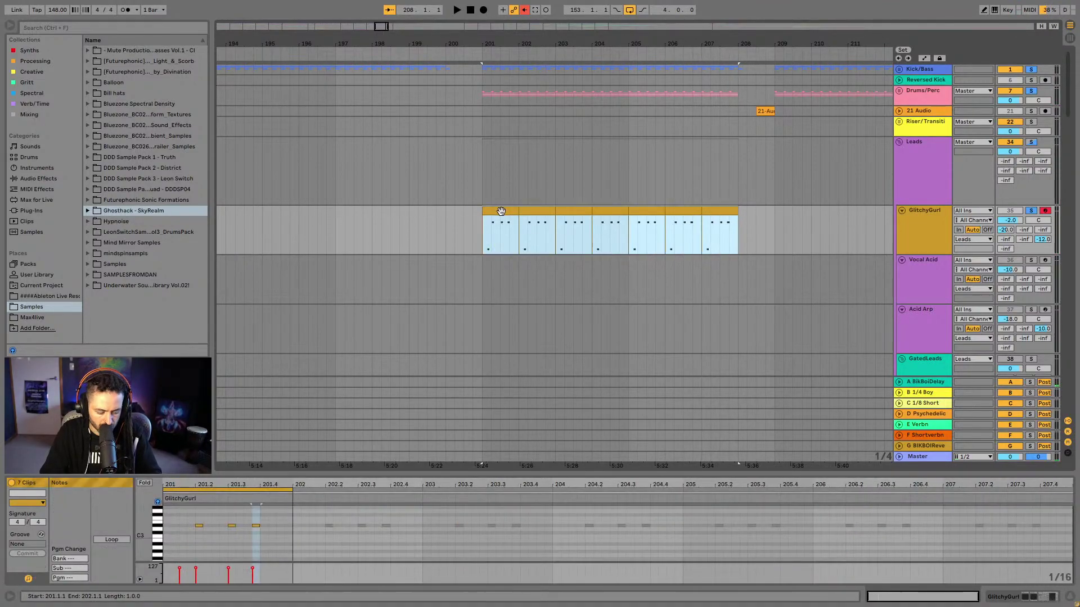
{"action": "key", "text": "ctrl+j"}
Raise the consolidated clip's 1.3.1 note to E3, lower its 2.3.1 note to D3 and start playback
{"action": "left_click", "coordinate": [309, 511]}
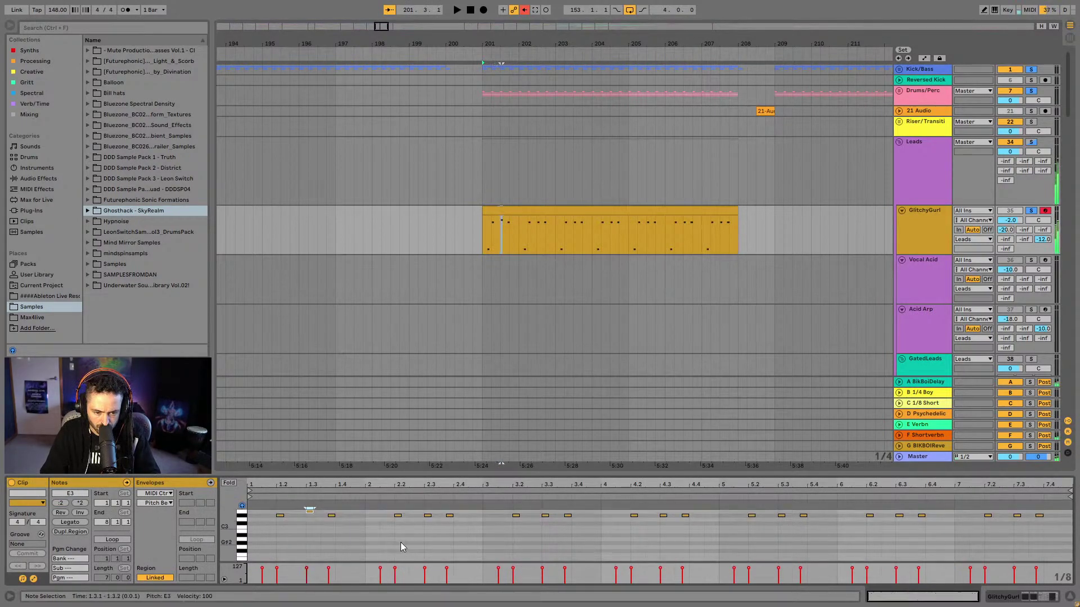
{"action": "left_click", "coordinate": [428, 515]}
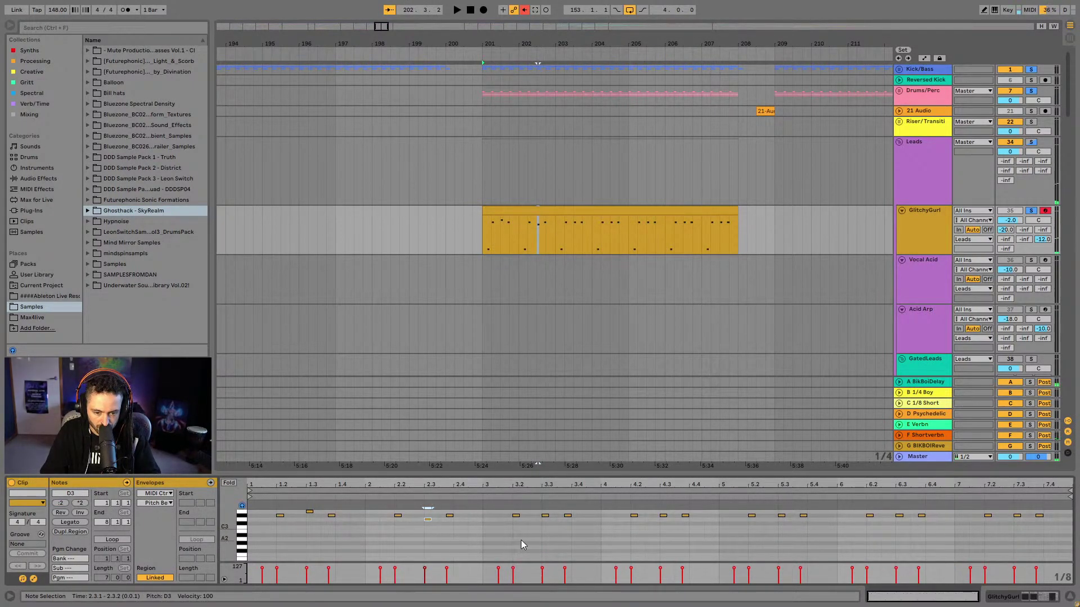
{"action": "key", "text": "space"}
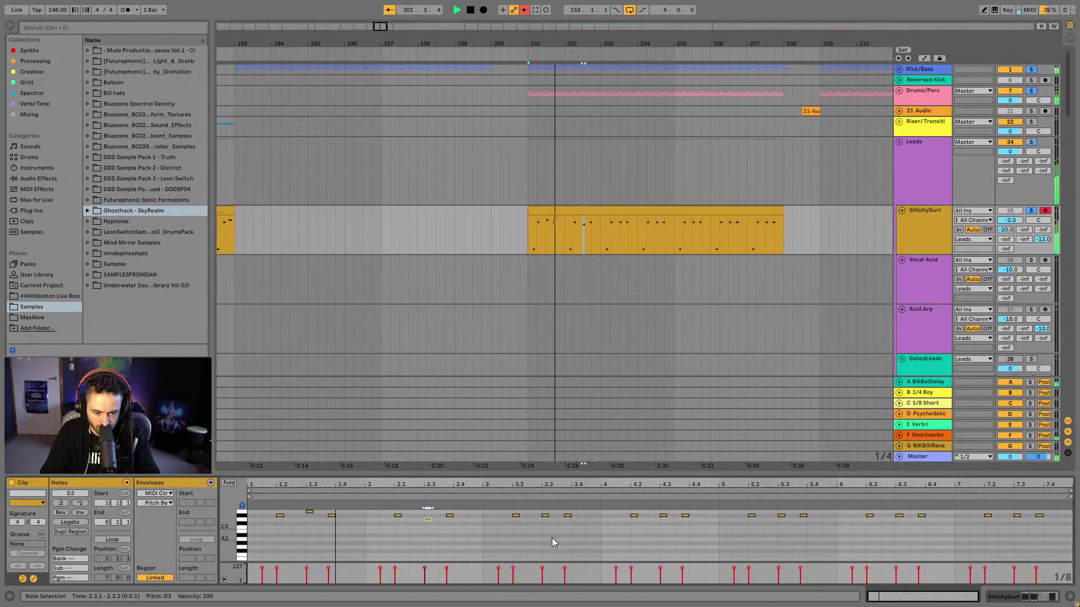
Continue the alternation with E3 at 3.3.1, 5.3.1 and 7.3.1 and D3 at 4.3.1 and 6.3.1, and play the clip
{"action": "left_click", "coordinate": [549, 512]}
{"action": "left_click", "coordinate": [546, 510]}
{"action": "left_click_drag", "start_coordinate": [664, 515], "coordinate": [664, 519]}
{"action": "left_click_drag", "start_coordinate": [782, 516], "coordinate": [781, 510]}
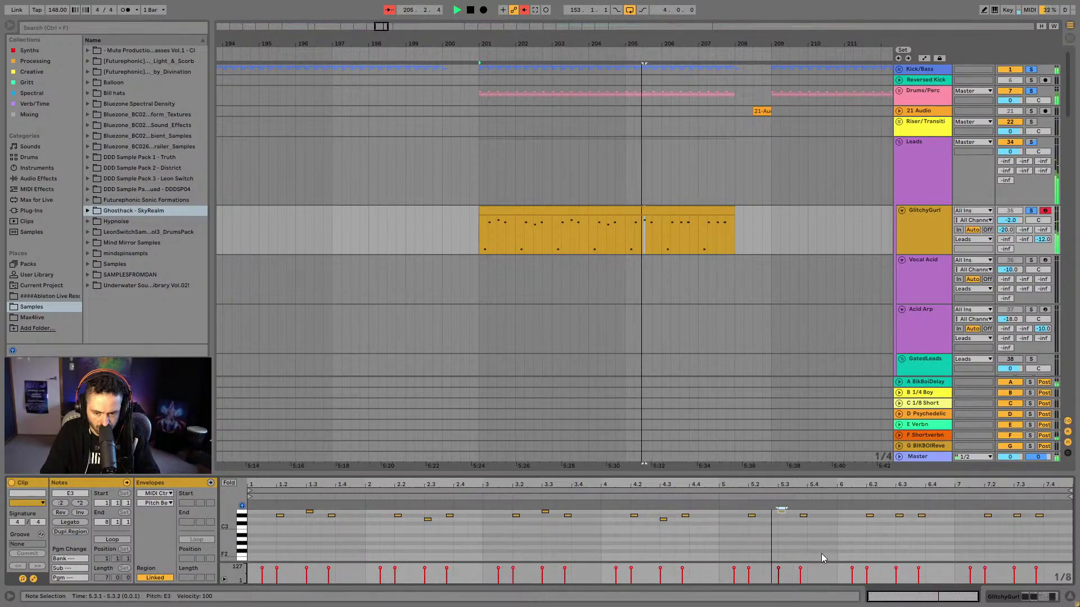
{"action": "left_click_drag", "start_coordinate": [899, 515], "coordinate": [900, 519]}
{"action": "left_click", "coordinate": [1017, 515]}
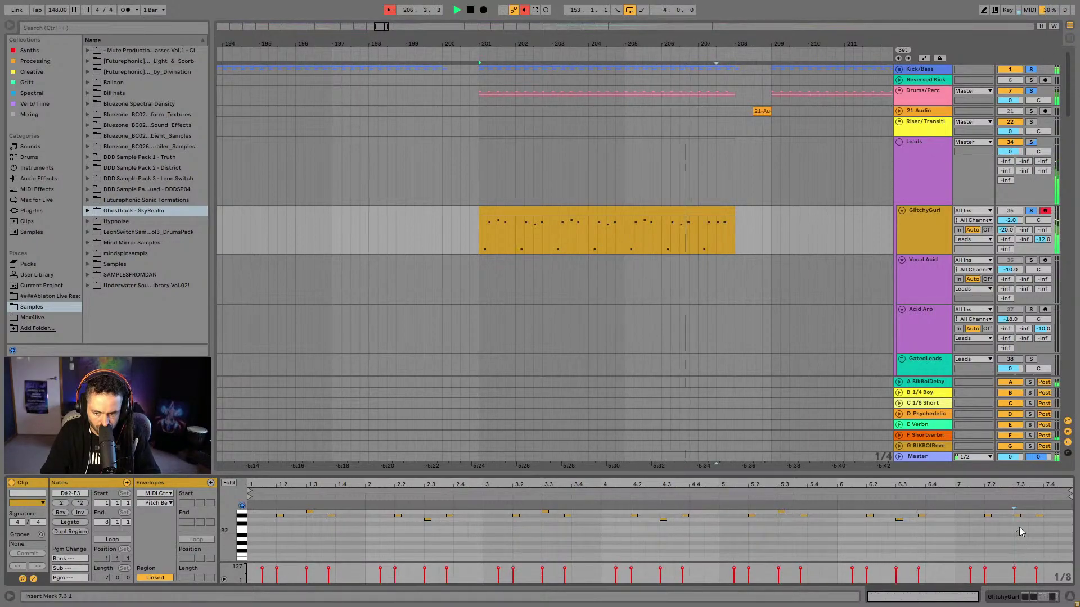
{"action": "left_click", "coordinate": [665, 211]}
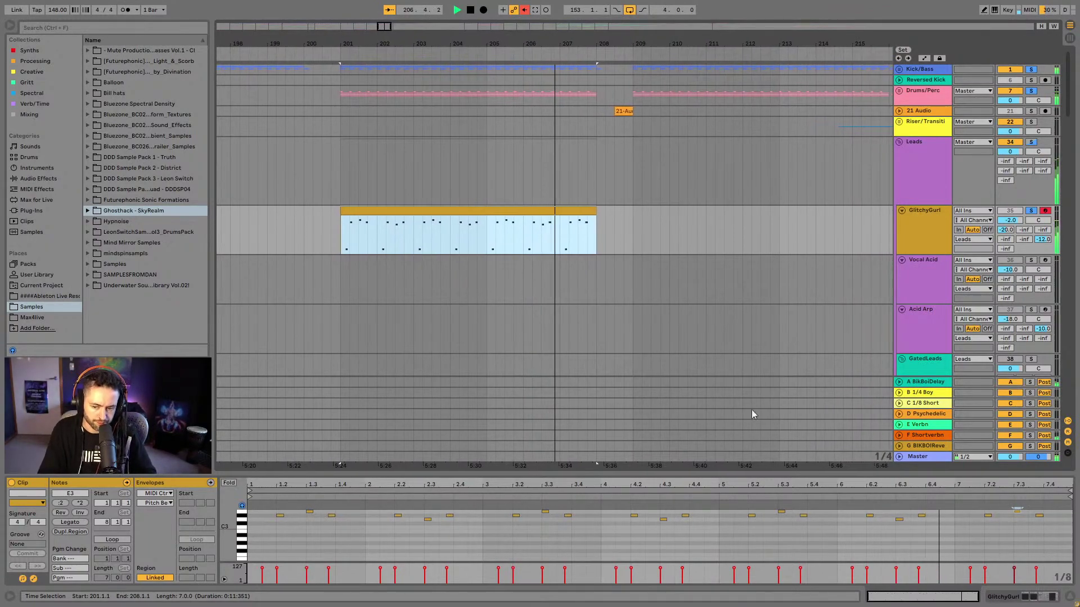
Try the 1.3.4 note an octave lower, at D#2, and play the clip
{"action": "left_click", "coordinate": [331, 512]}
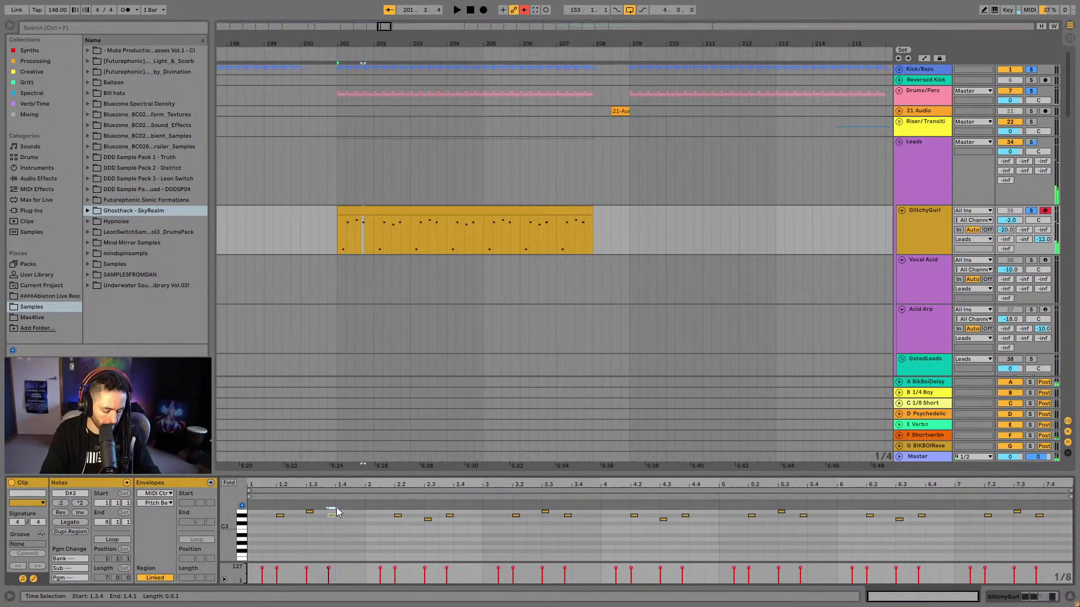
{"action": "key", "text": "shift+Down"}
{"action": "key", "text": "space"}
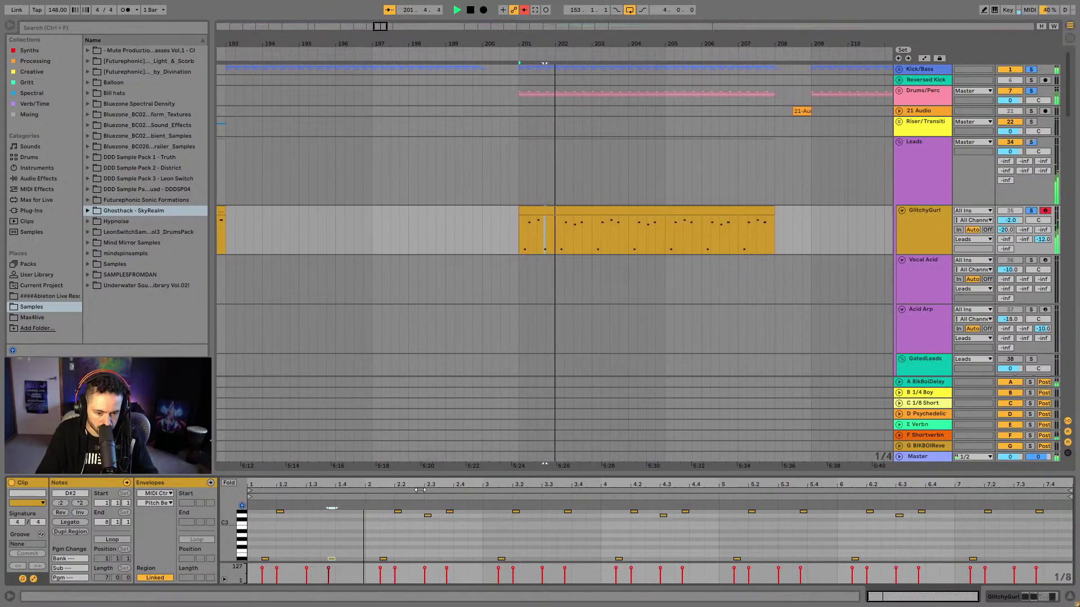
Try the 1.3.4 note at G2 and A2 and audition the clip from bar 201
{"action": "key", "text": "Up"}
{"action": "key", "text": "Up"}
{"action": "key", "text": "Up"}
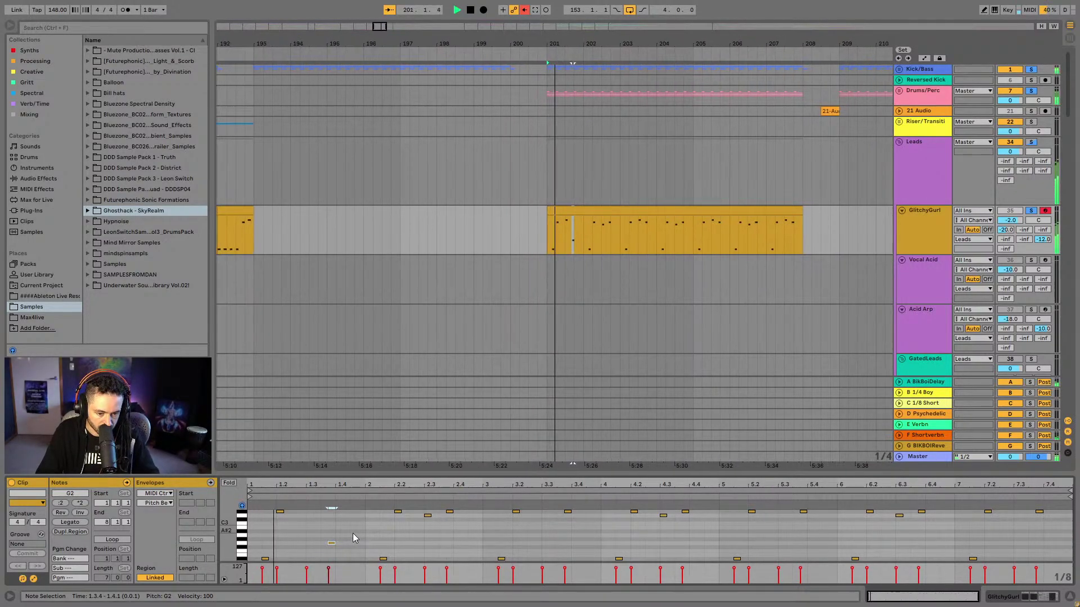
{"action": "key", "text": "Up"}
{"action": "key", "text": "Up"}
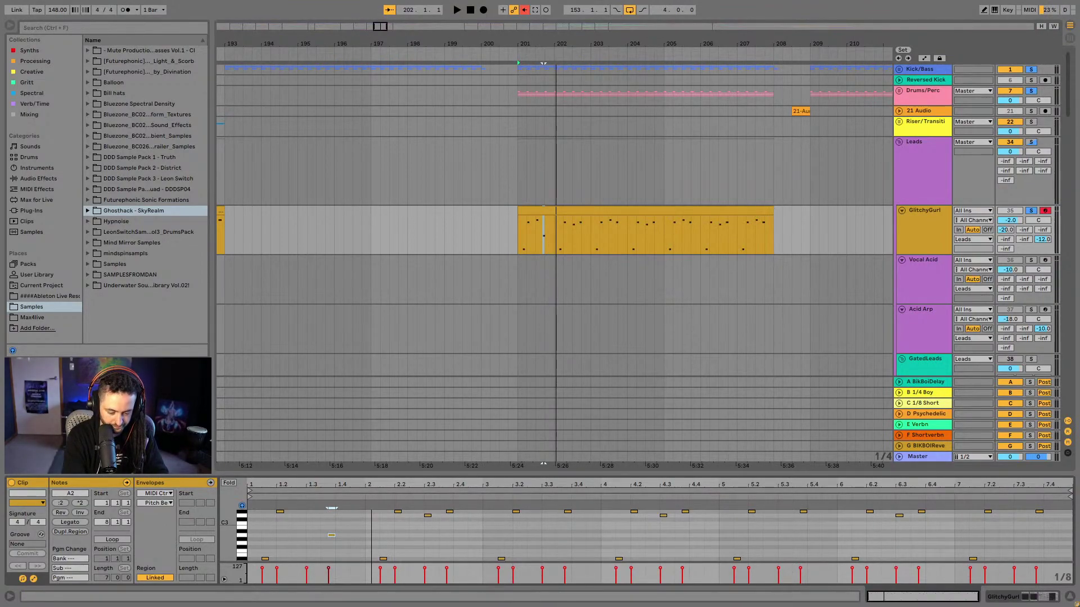
{"action": "left_click", "coordinate": [548, 204]}
{"action": "left_click", "coordinate": [550, 208]}
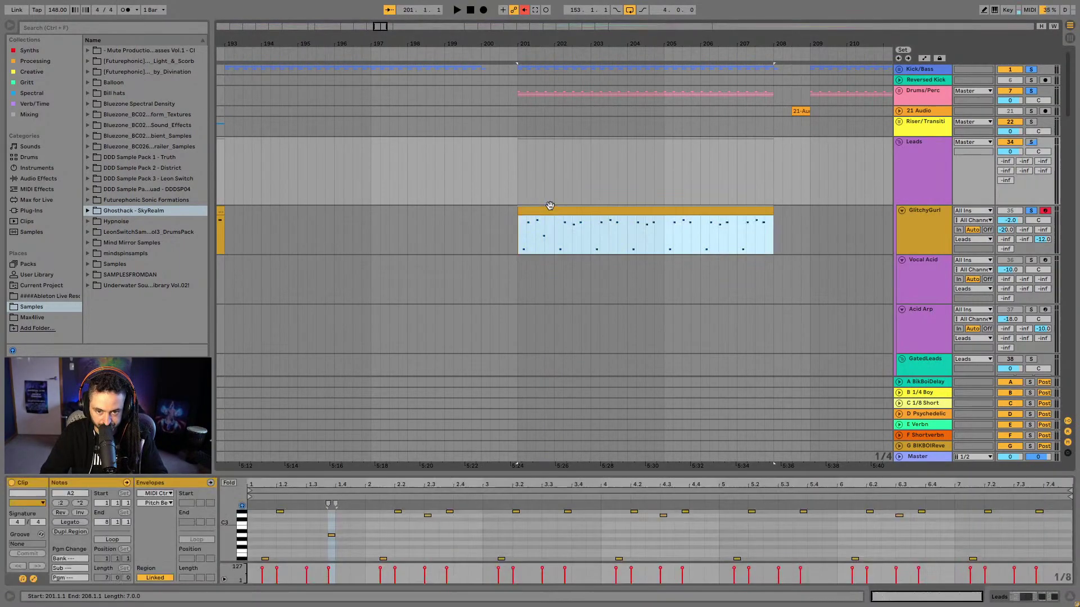
{"action": "key", "text": "space"}
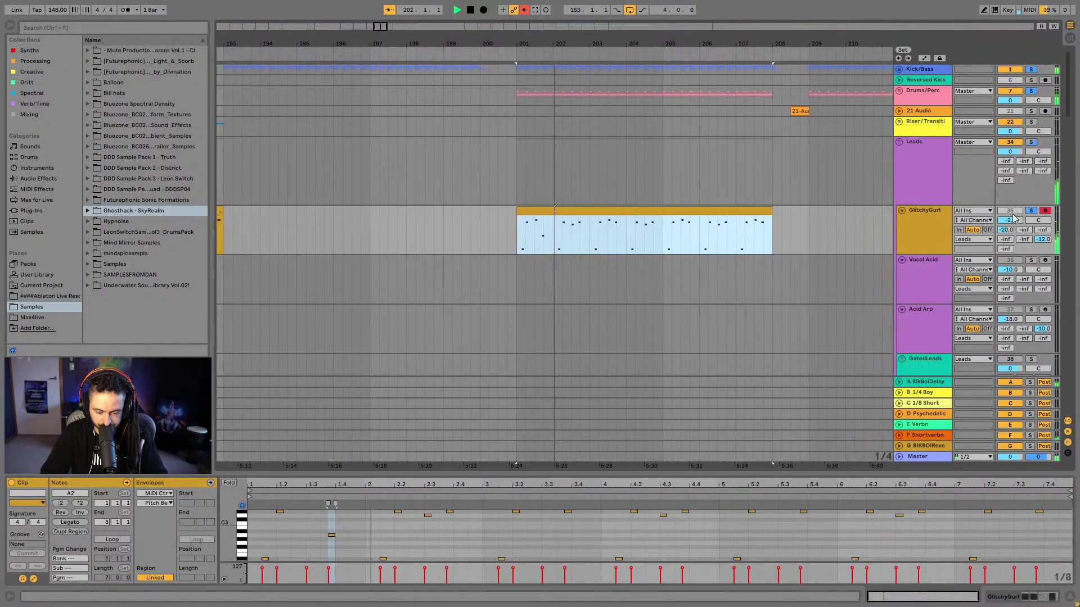
{"action": "key", "text": "space"}
Return the 1.3.4 note to D#3 and listen to the clip
{"action": "left_click", "coordinate": [332, 545]}
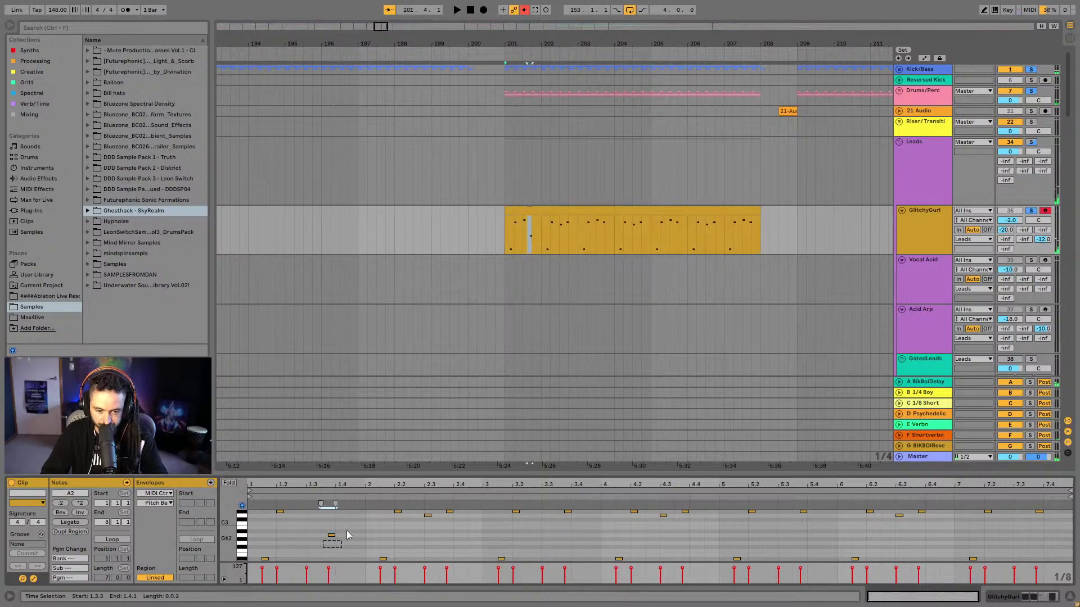
{"action": "key", "text": "Up"}
{"action": "key", "text": "Up"}
{"action": "key", "text": "Up"}
{"action": "key", "text": "Up"}
{"action": "key", "text": "Up"}
{"action": "key", "text": "Up"}
{"action": "key", "text": "space"}
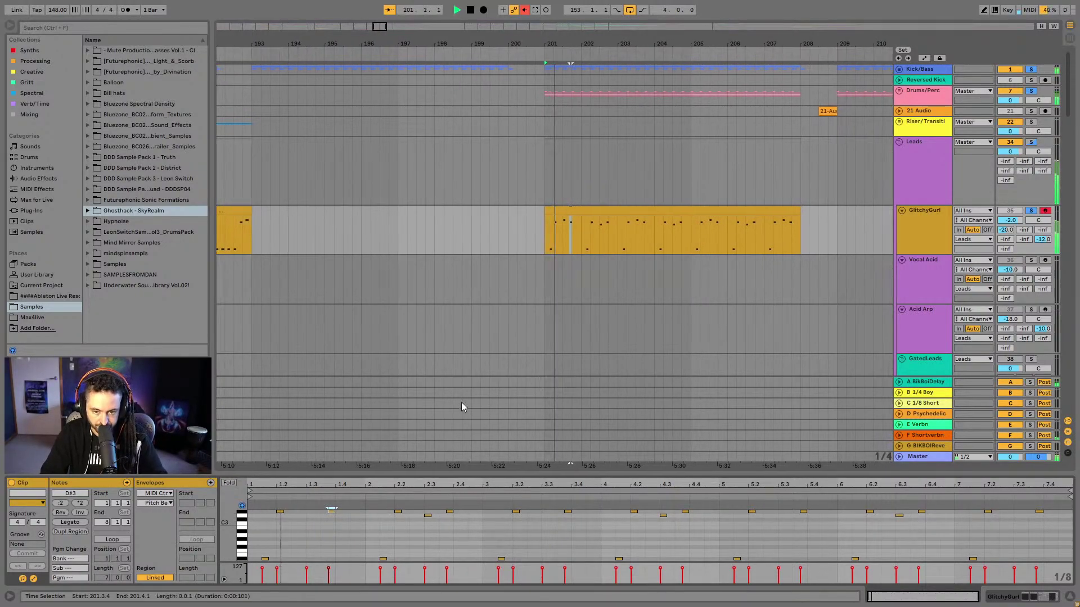
Lower the clip's 2.3.1 note to C3 and audition the change
{"action": "left_click", "coordinate": [573, 208]}
{"action": "left_click", "coordinate": [426, 528]}
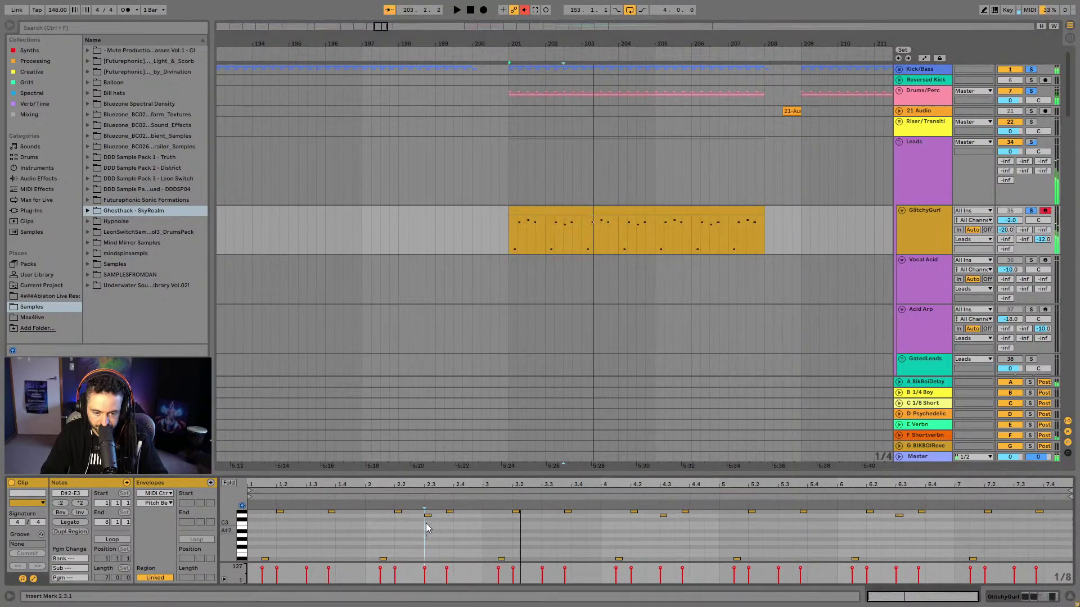
{"action": "left_click_drag", "start_coordinate": [428, 515], "coordinate": [428, 523]}
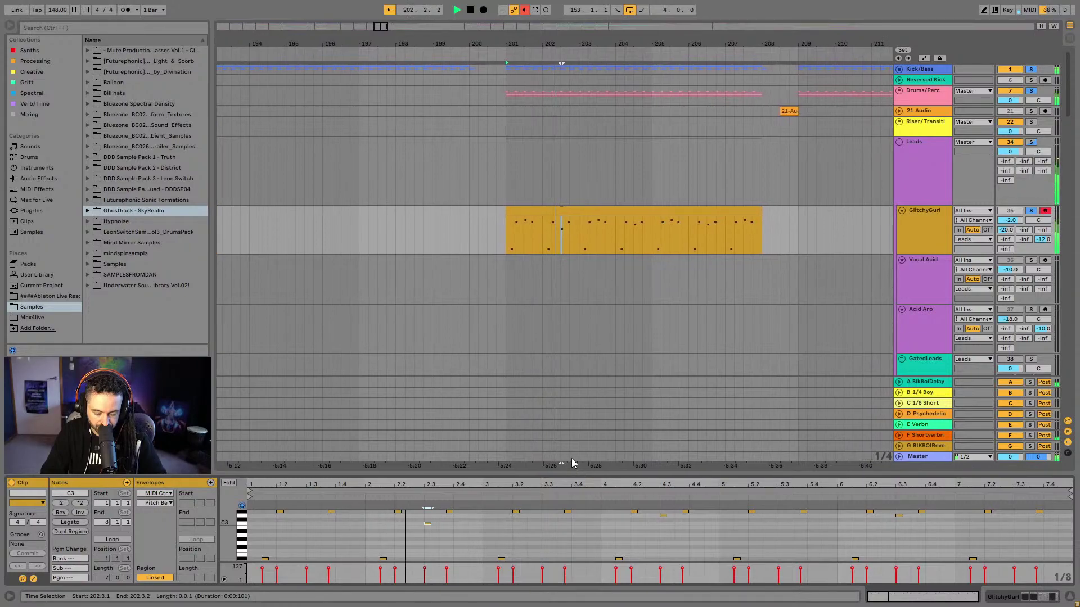
Duplicate the first two bars of the GlitchyGurl clip, 201 to 203, twice so the repeats run up to bar 207
{"action": "left_click_drag", "start_coordinate": [579, 236], "coordinate": [475, 230]}
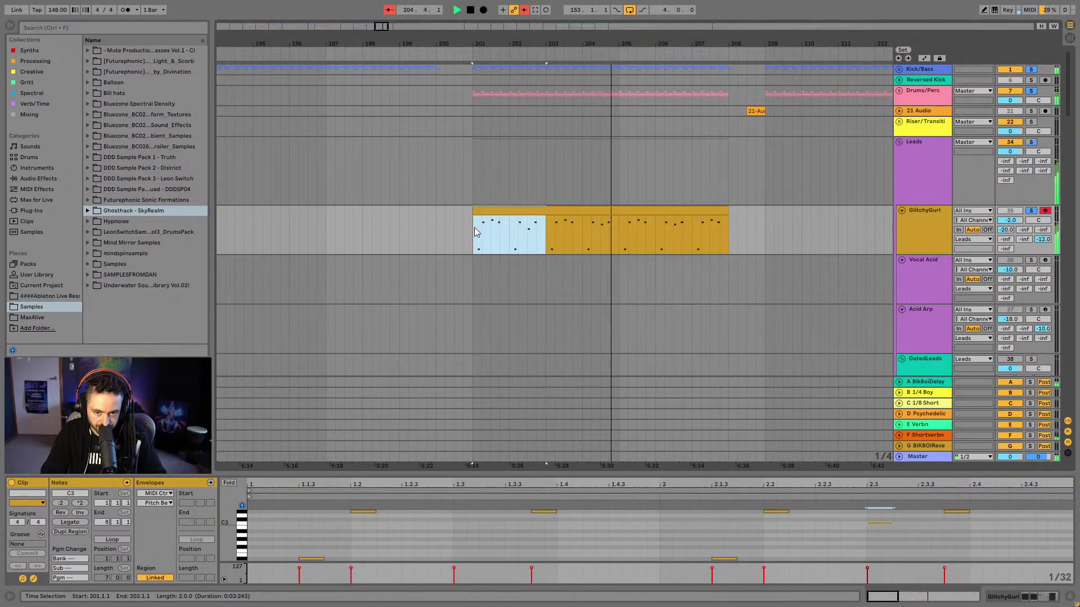
{"action": "key", "text": "ctrl+d"}
{"action": "key", "text": "ctrl+d"}
{"action": "key", "text": "ctrl+d"}
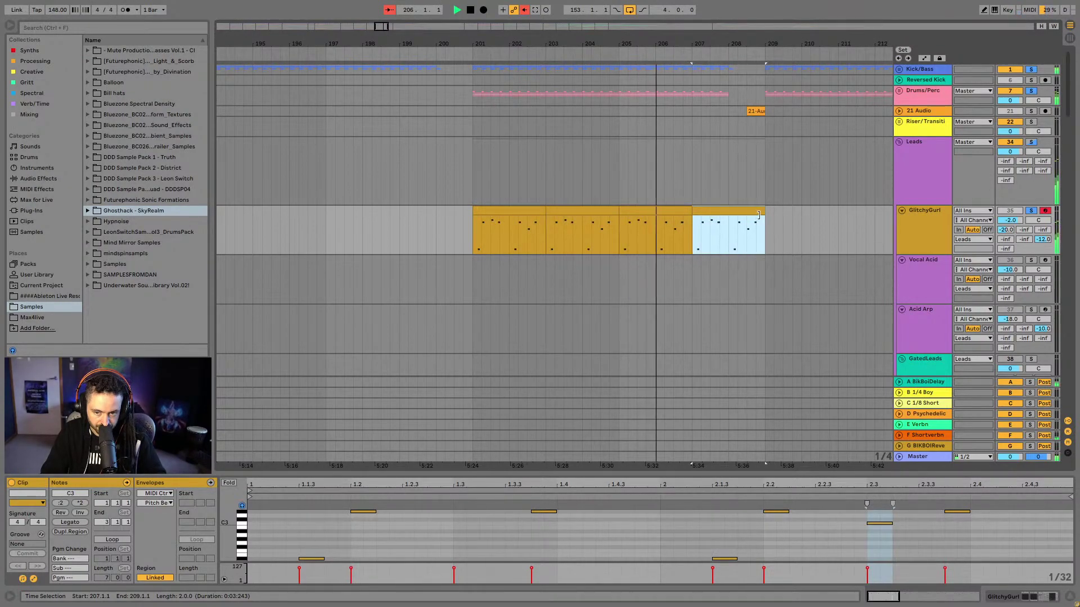
{"action": "key", "text": "ctrl+z"}
{"action": "key", "text": "space"}
{"action": "key", "text": "ctrl+z"}
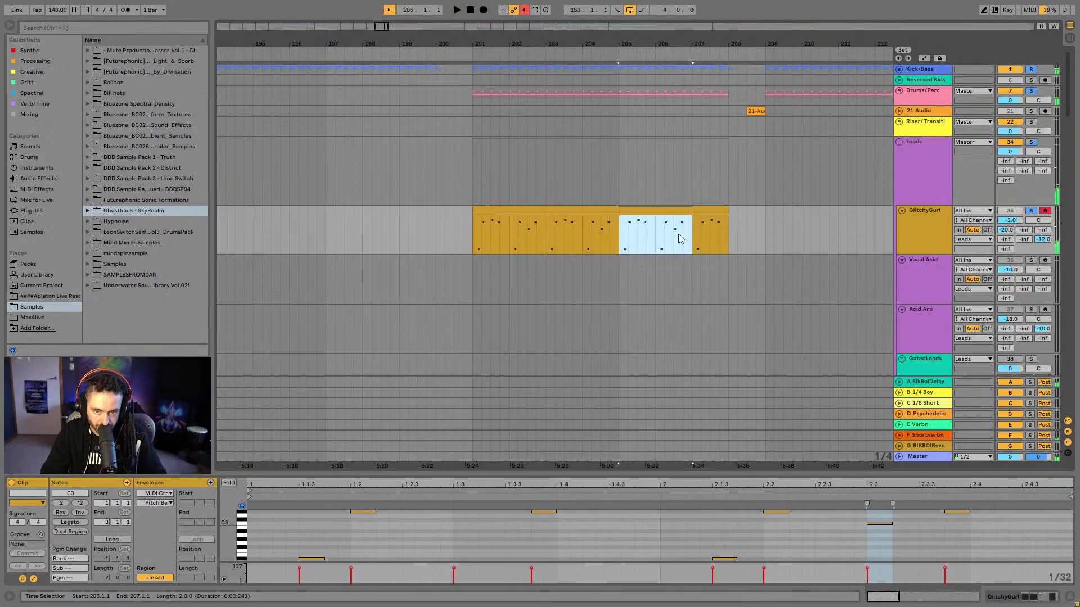
Raise the 2.3.1 note in the bar 205 clip to C#3 and audition it from the clip's start
{"action": "left_click", "coordinate": [881, 523]}
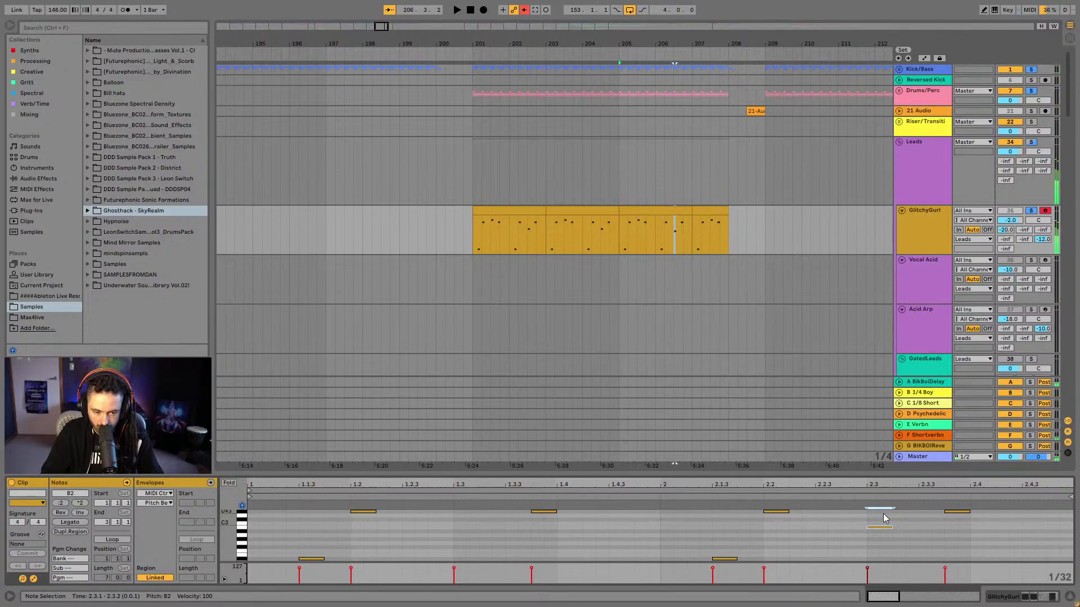
{"action": "key", "text": "Up"}
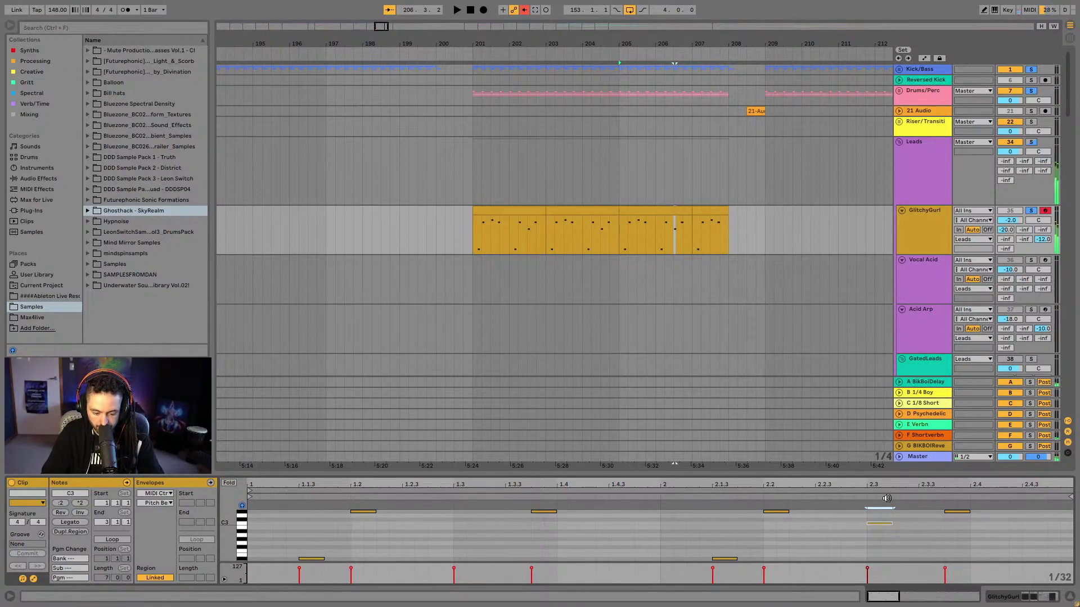
{"action": "key", "text": "Up"}
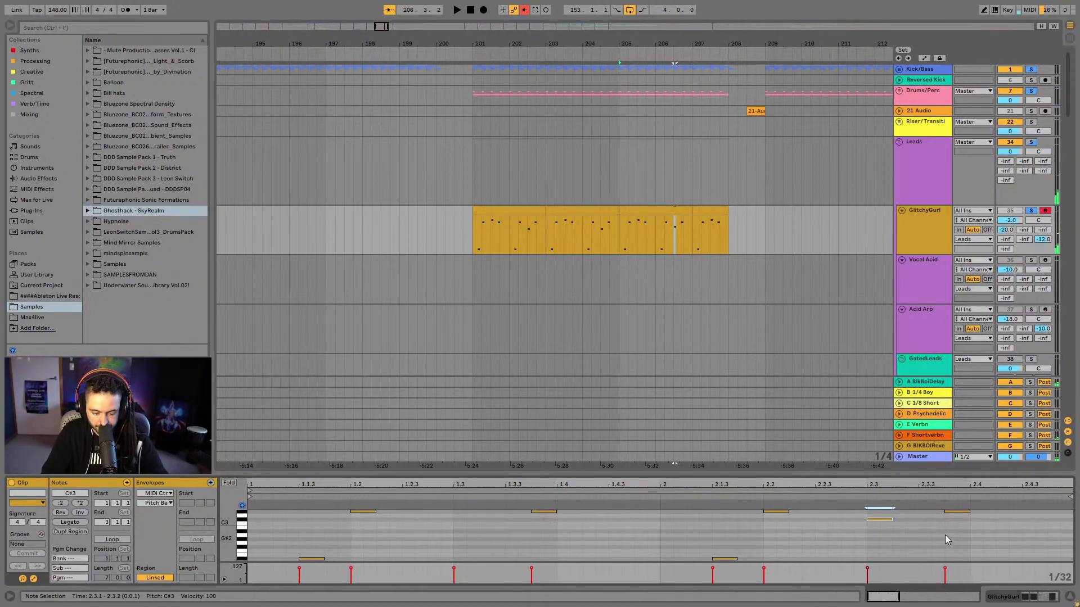
{"action": "key", "text": "Up"}
{"action": "scroll", "coordinate": [930, 531], "scroll_direction": "up", "scroll_amount": 1}
{"action": "key", "text": "Down"}
{"action": "key", "text": "space"}
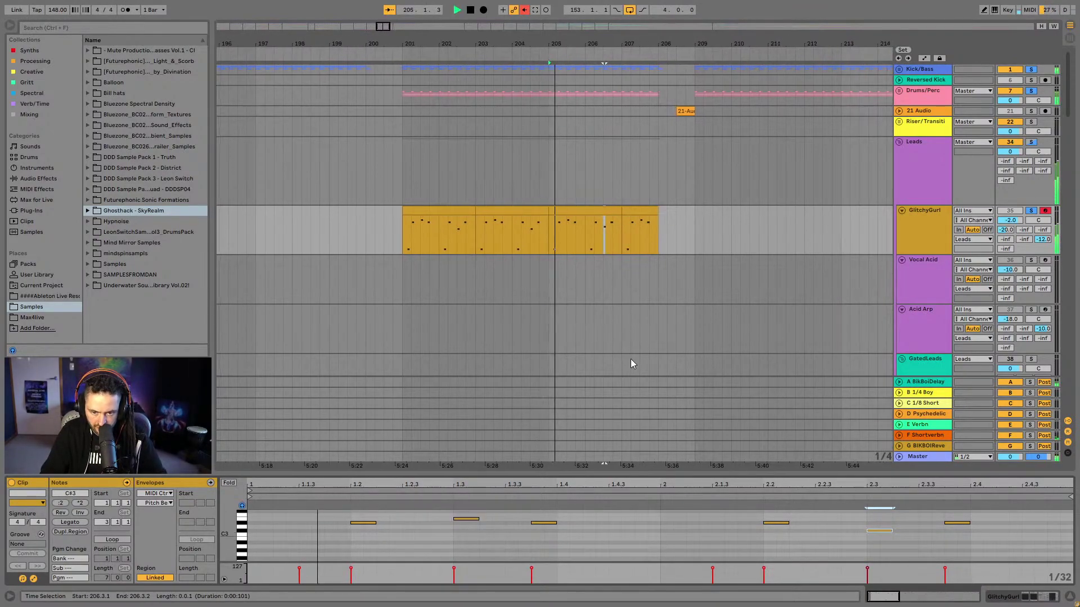
Copy the two-bar clip at bar 205 over the one at bar 201 and repeat it twice, up to bar 207
{"action": "left_click", "coordinate": [578, 223]}
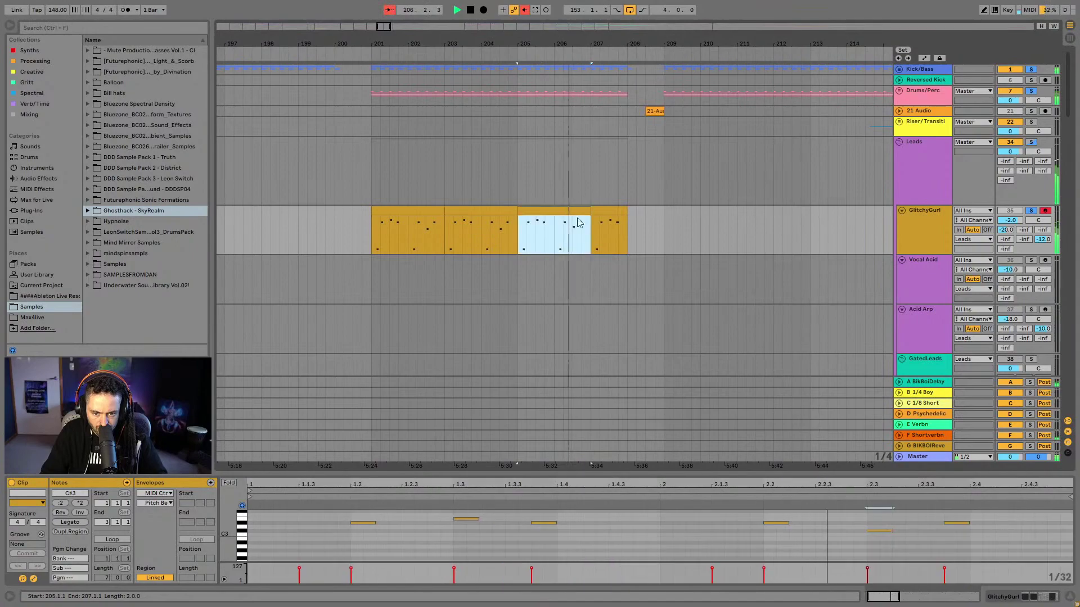
{"action": "left_click", "coordinate": [427, 211]}
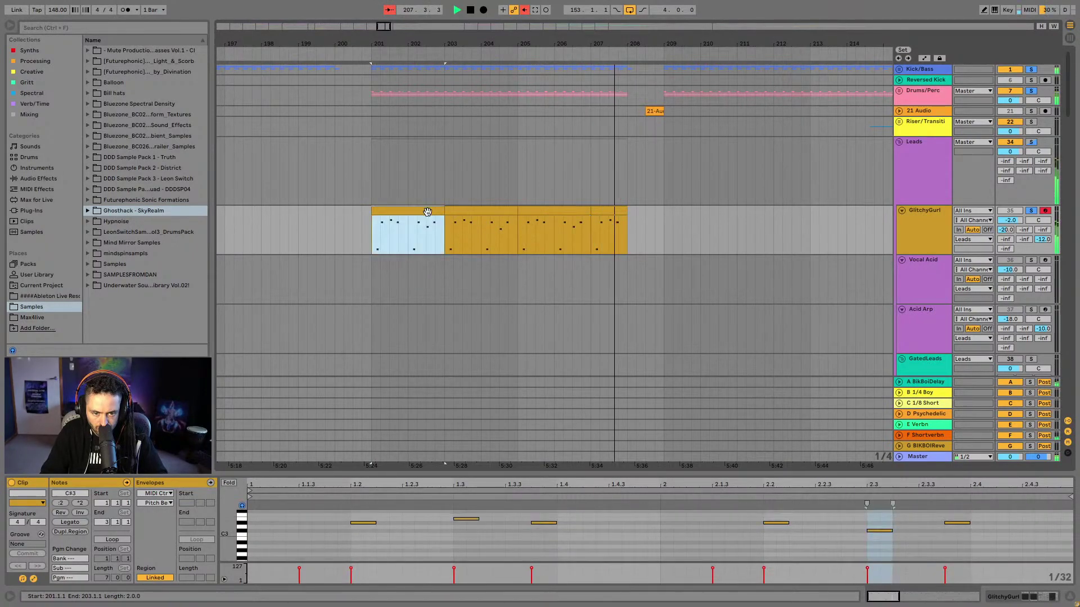
{"action": "key", "text": "Right"}
{"action": "key", "text": "Right"}
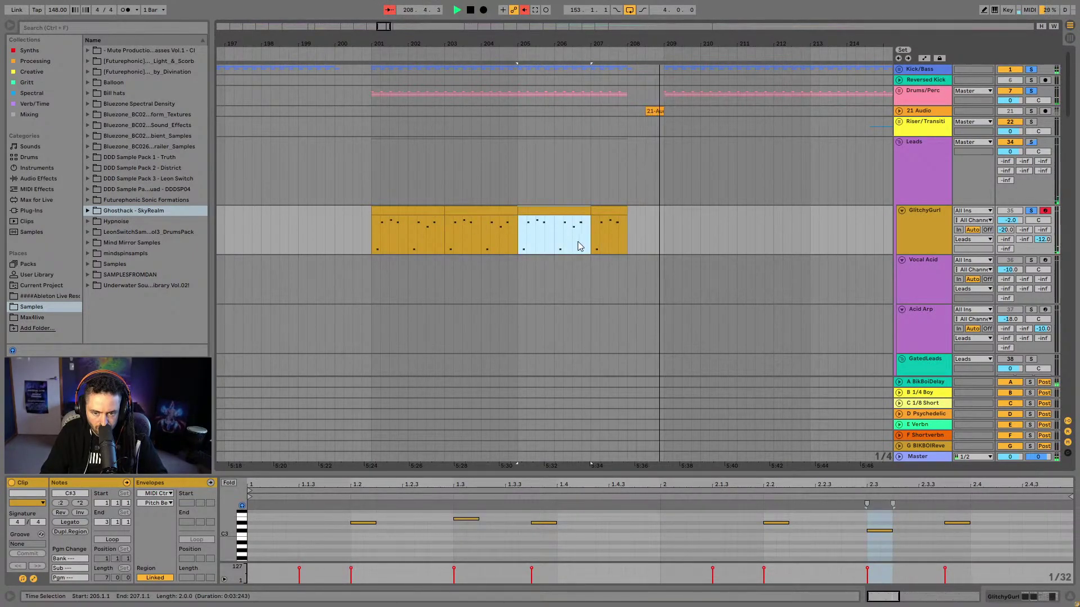
Duplicate GlitchyGurl bars 201 to 209 to bar 209 and consolidate the copy's first two clips into one four-bar clip
{"action": "left_click_drag", "start_coordinate": [664, 230], "coordinate": [373, 219]}
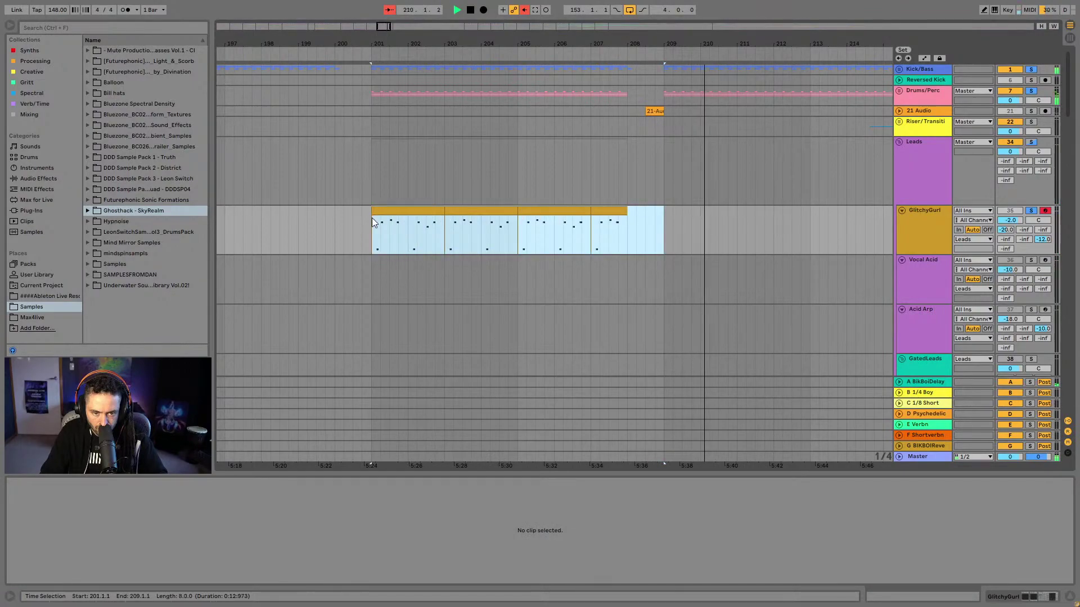
{"action": "key", "text": "ctrl+d"}
{"action": "key", "text": "minus"}
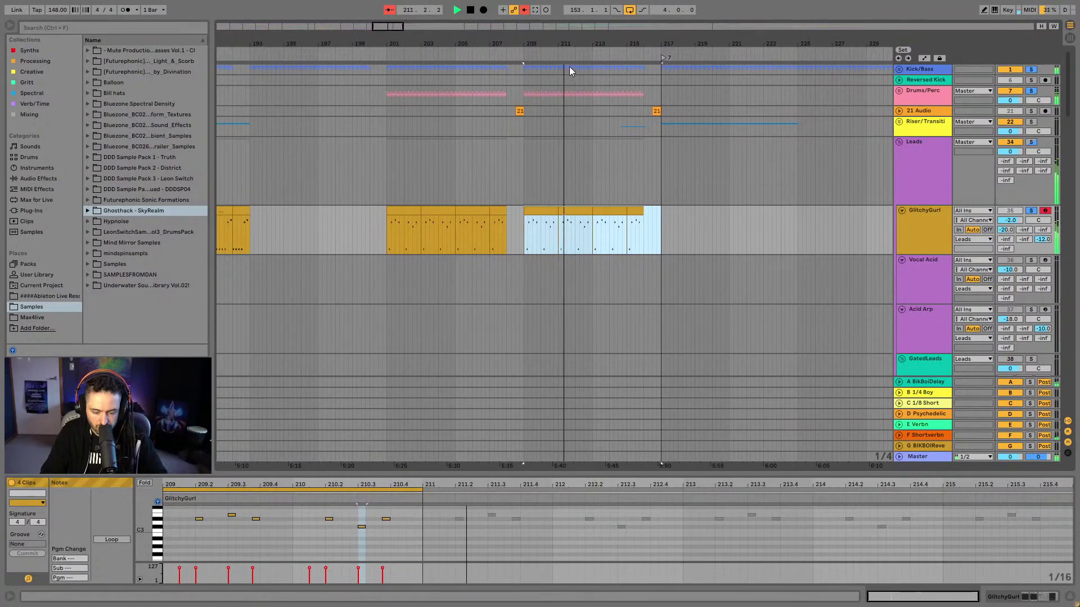
{"action": "left_click", "coordinate": [551, 209]}
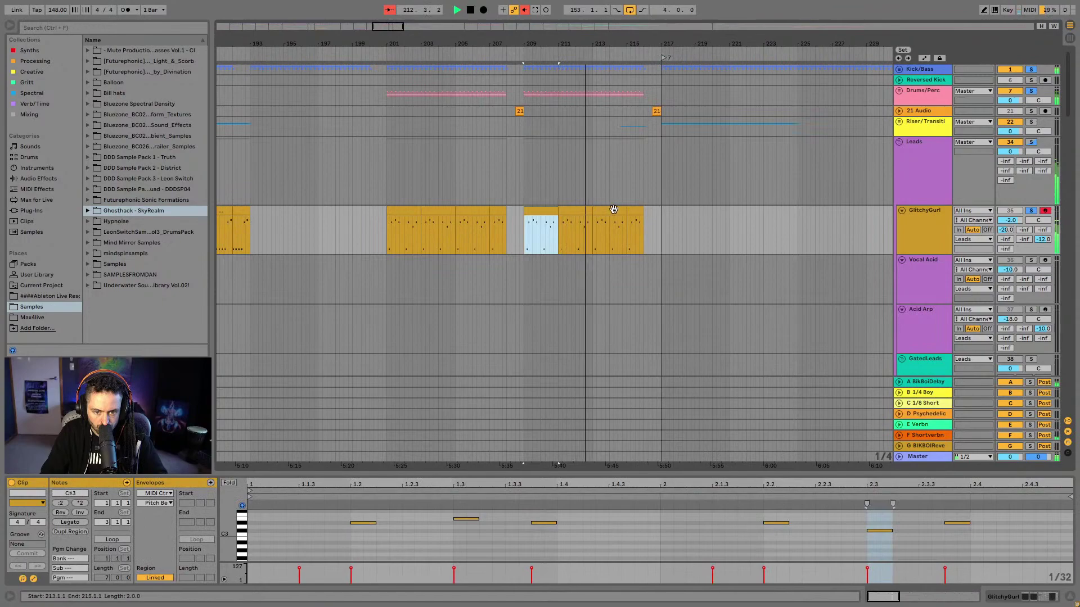
{"action": "left_click", "coordinate": [575, 209], "text": "shift"}
{"action": "left_click", "coordinate": [576, 208]}
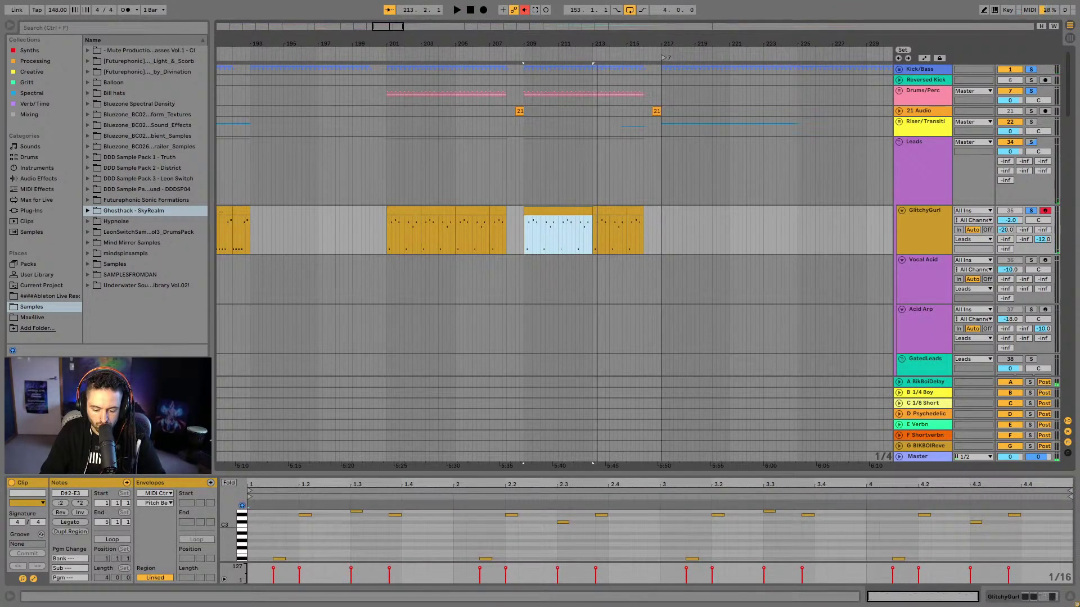
Audition the two-bar GlitchyGurl clip from bar 201
{"action": "left_click", "coordinate": [405, 210]}
{"action": "left_click", "coordinate": [437, 208], "text": "shift"}
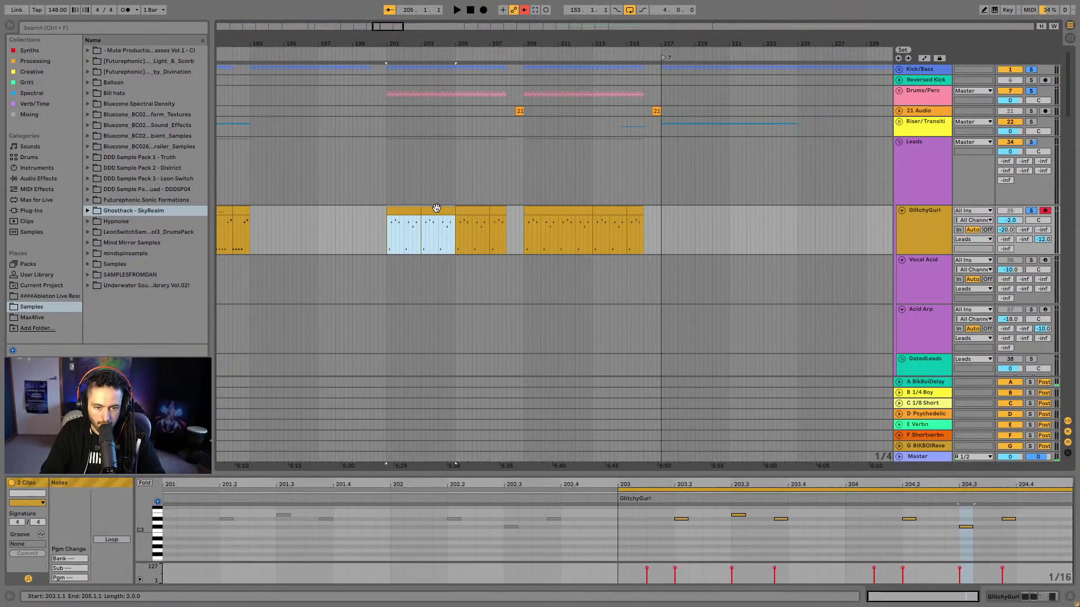
{"action": "left_click", "coordinate": [432, 209]}
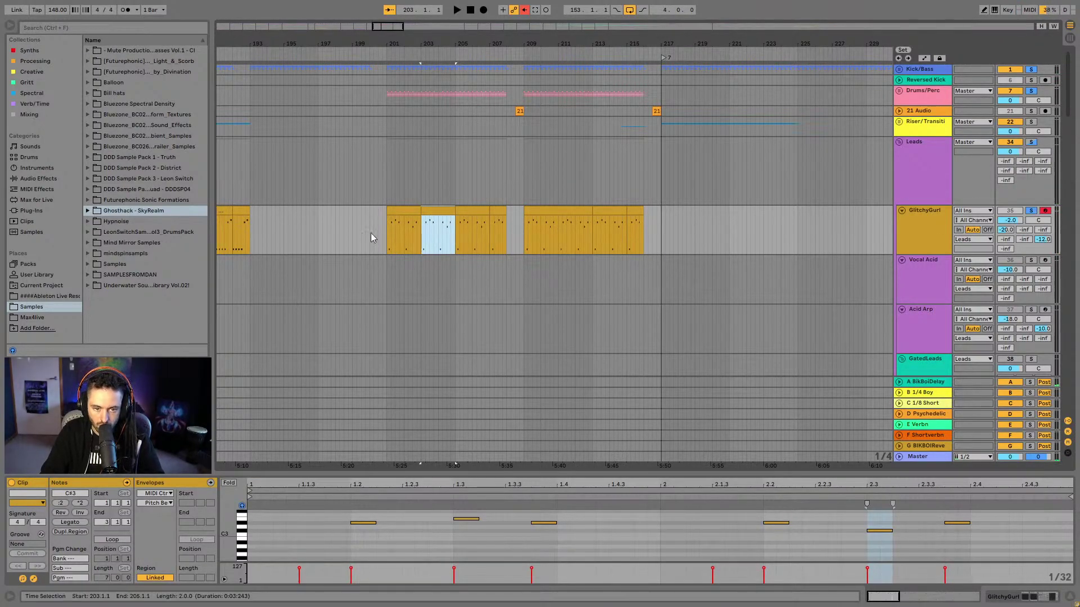
{"action": "left_click", "coordinate": [389, 212]}
{"action": "key", "text": "space"}
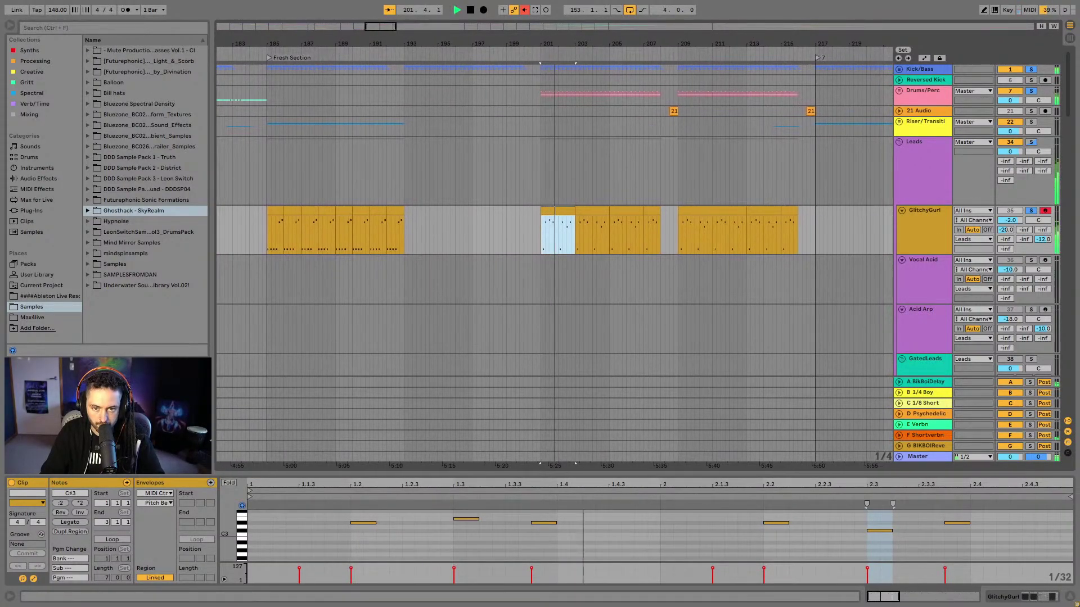
{"action": "key", "text": "plus"}
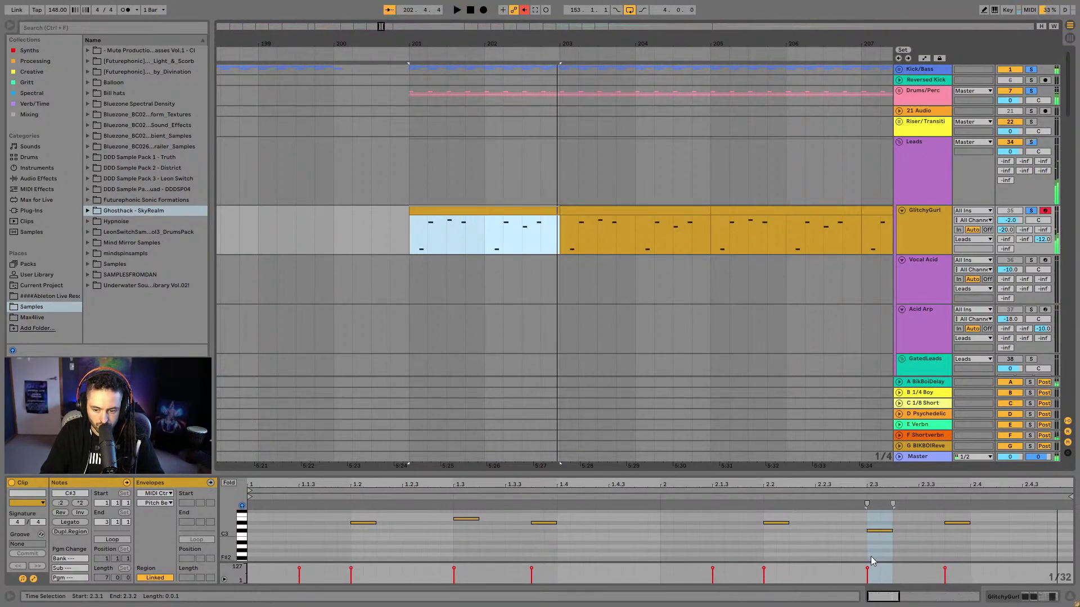
{"action": "key", "text": "space"}
Try lower pitches, including C3, for the 2.3.1 note in the bar 201 clip and return it to C#3
{"action": "left_click", "coordinate": [886, 531]}
{"action": "key", "text": "Down"}
{"action": "key", "text": "Down"}
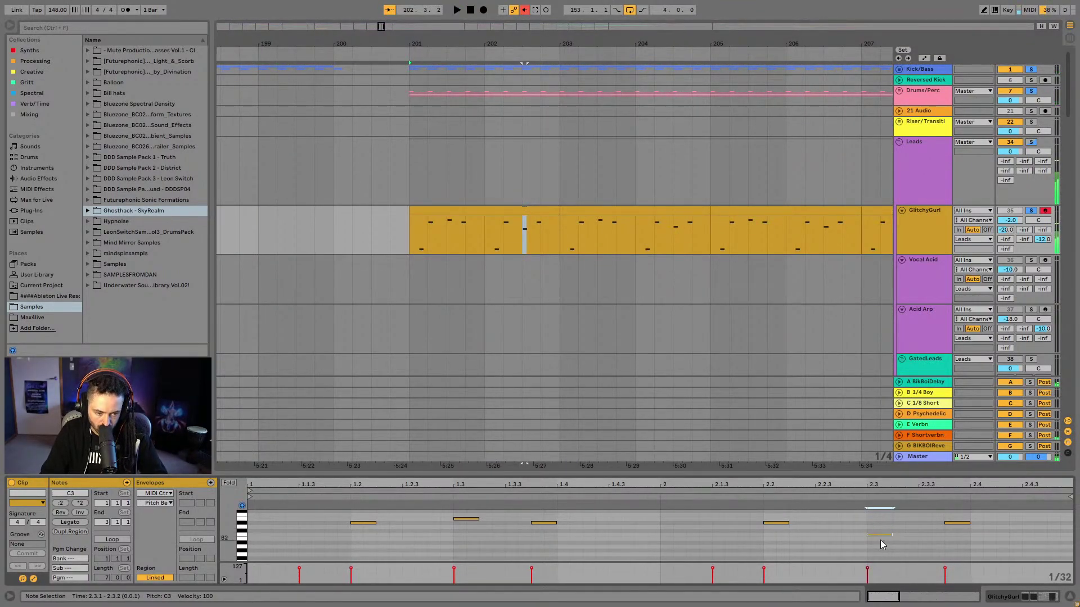
{"action": "key", "text": "Up"}
{"action": "key", "text": "Down"}
{"action": "key", "text": "Down"}
{"action": "key", "text": "Up"}
{"action": "key", "text": "Up"}
{"action": "key", "text": "Up"}
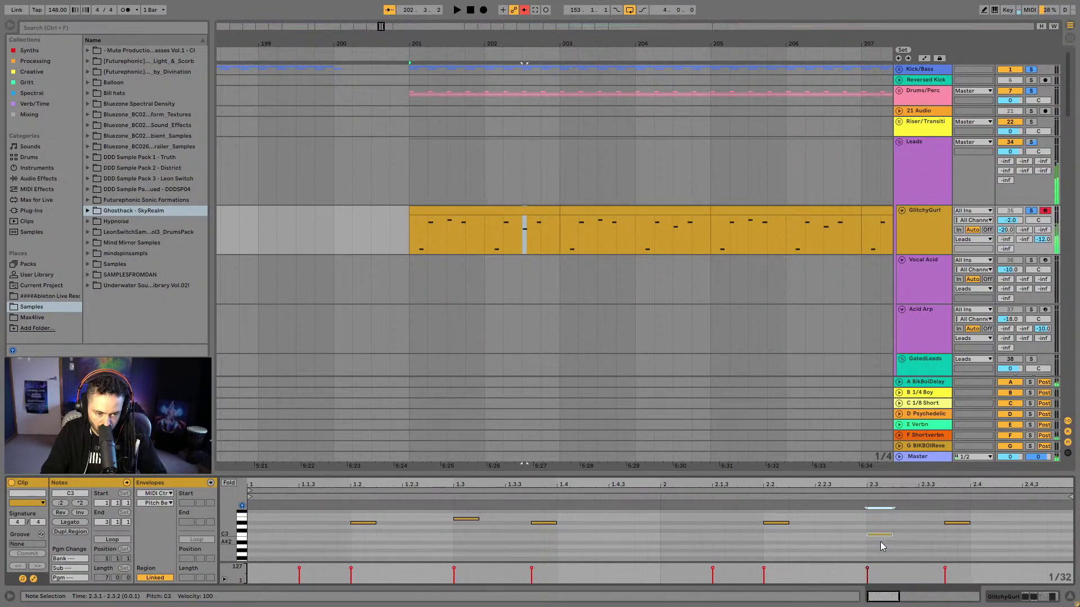
Play the GlitchyGurl pattern from bar 201 through to bar 205 to judge the repeating melody
{"action": "left_click_drag", "start_coordinate": [643, 52], "coordinate": [647, 14]}
{"action": "scroll", "coordinate": [748, 194], "scroll_direction": "down", "scroll_amount": 5}
{"action": "scroll", "coordinate": [753, 193], "scroll_direction": "up", "scroll_amount": 4}
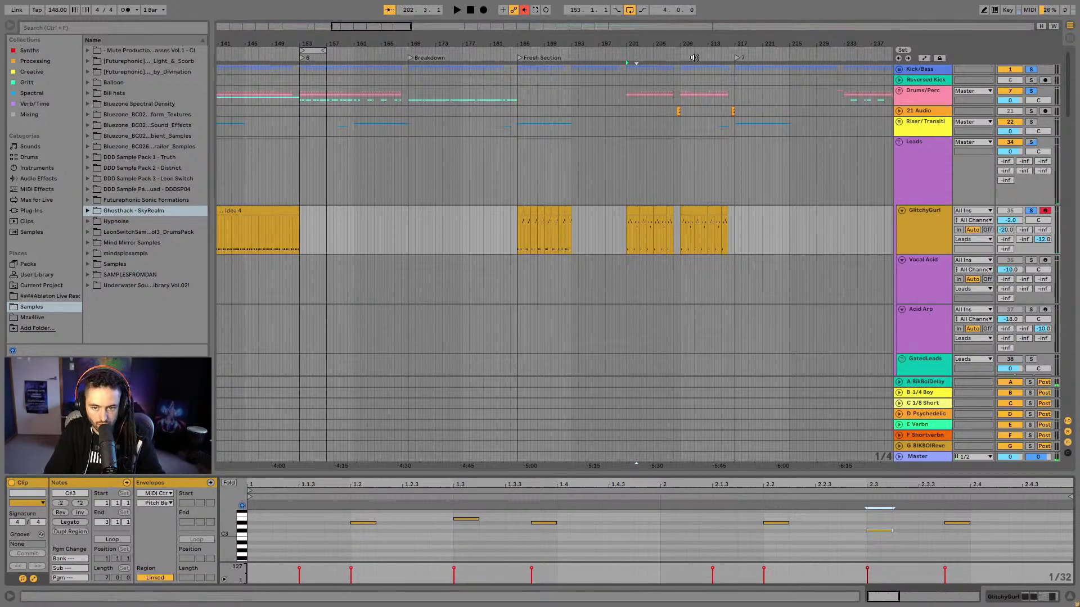
{"action": "left_click_drag", "start_coordinate": [636, 61], "coordinate": [430, 201]}
{"action": "left_click", "coordinate": [393, 210]}
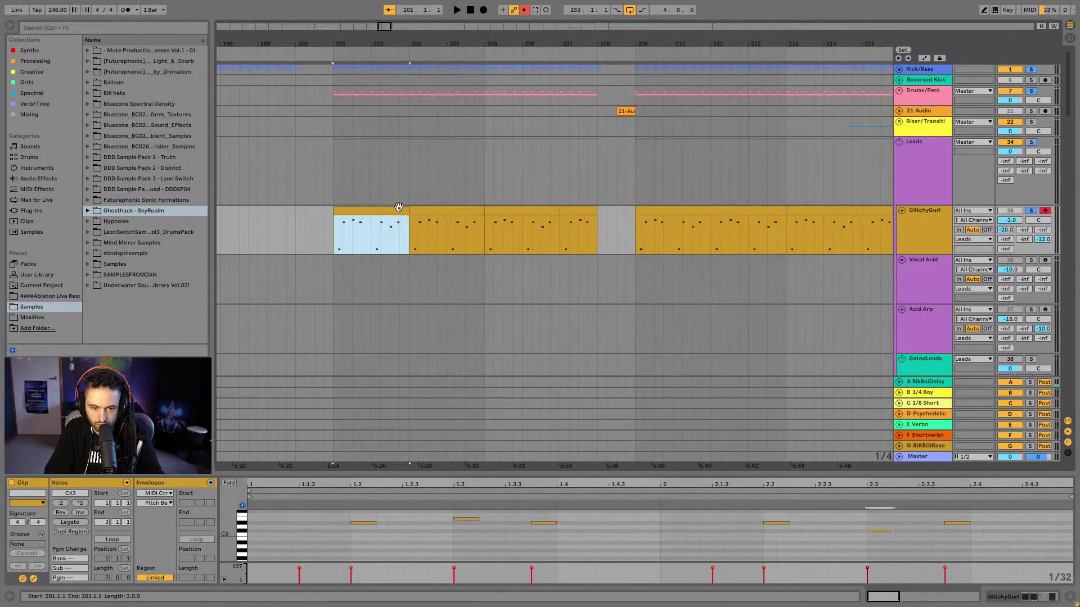
{"action": "key", "text": "space"}
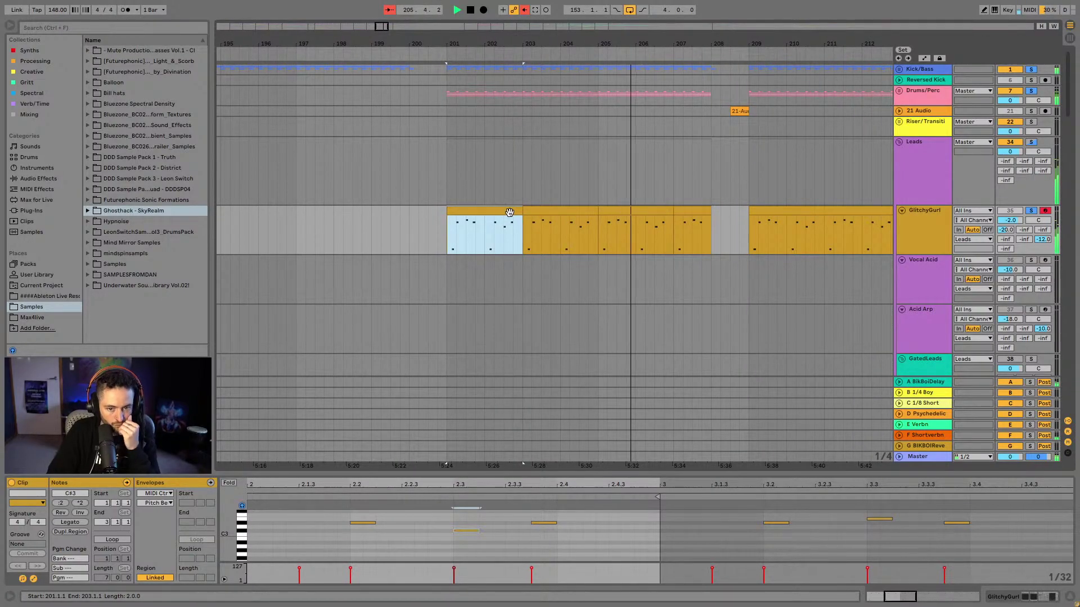
{"action": "key", "text": "space"}
Lower the bar 201 clip's 2.3.1 note an octave to C#2 and play the pattern
{"action": "left_click", "coordinate": [455, 507]}
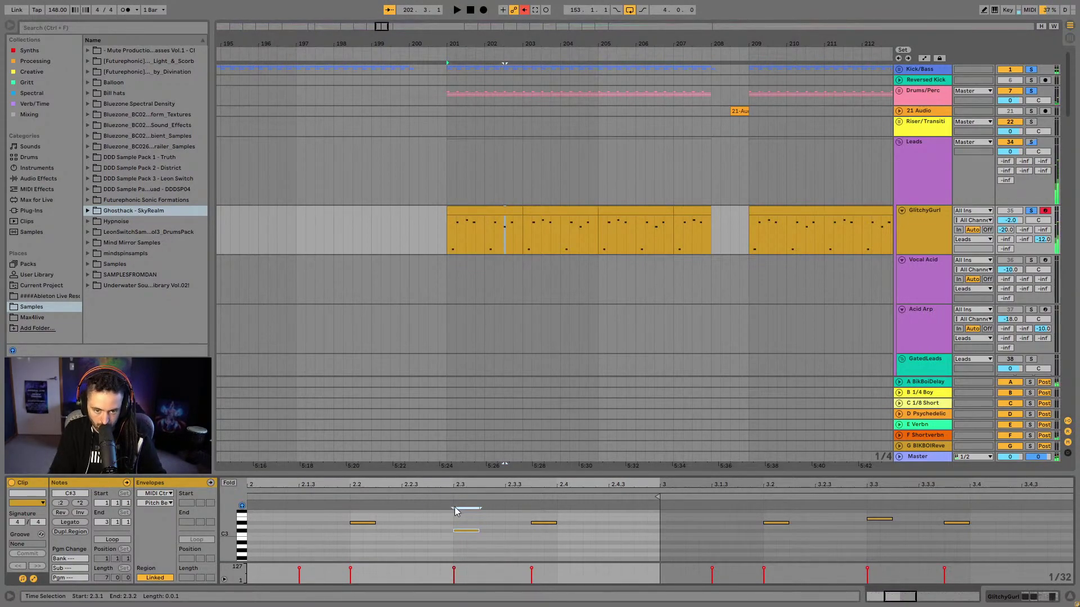
{"action": "key", "text": "space"}
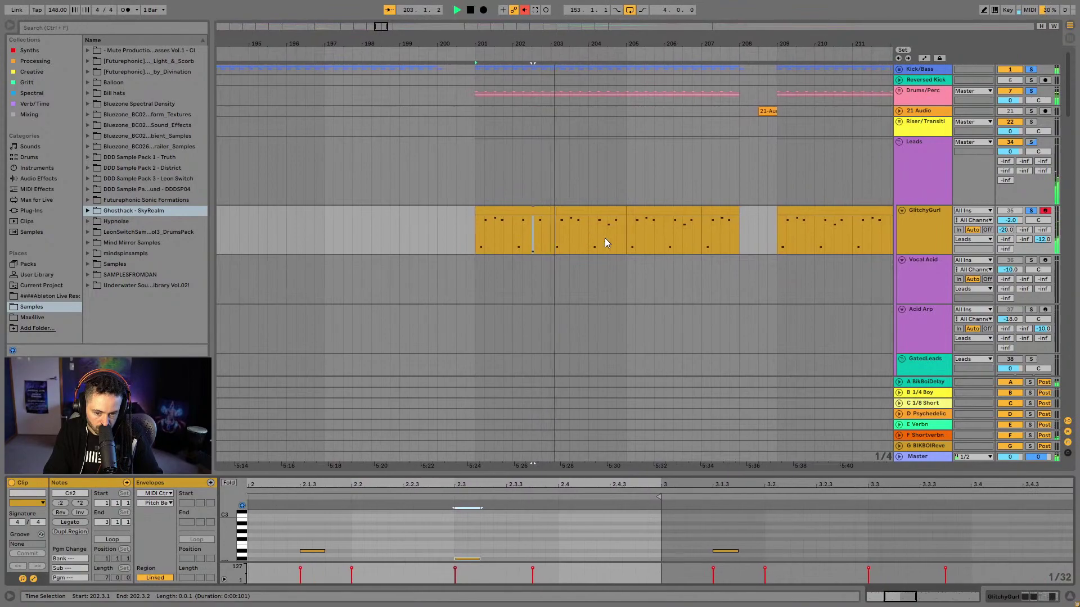
Duplicate the two GlitchyGurl clips from bars 201 to 205 onto bars 205 to 209, and trim the last copy's end to bar 208
{"action": "left_click", "coordinate": [499, 214]}
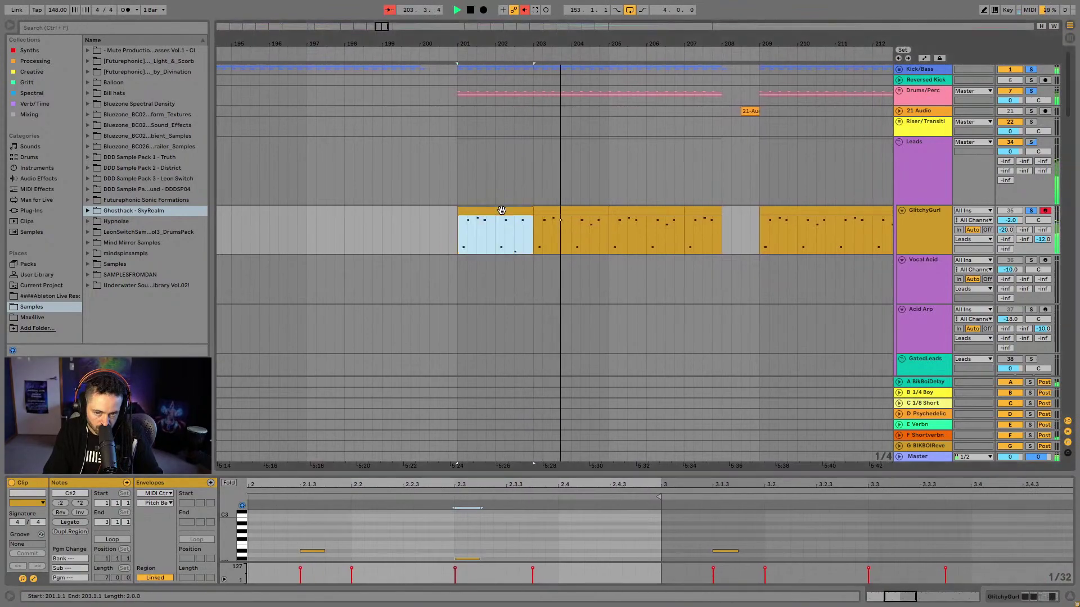
{"action": "left_click", "coordinate": [554, 209], "text": "shift"}
{"action": "key", "text": "ctrl+d"}
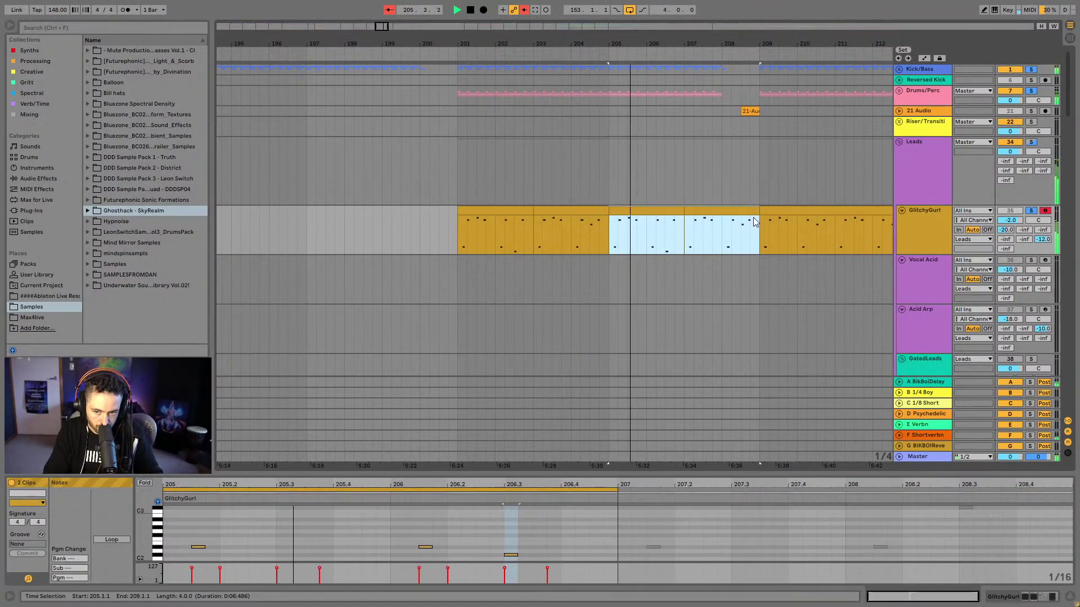
{"action": "left_click_drag", "start_coordinate": [751, 213], "coordinate": [724, 213]}
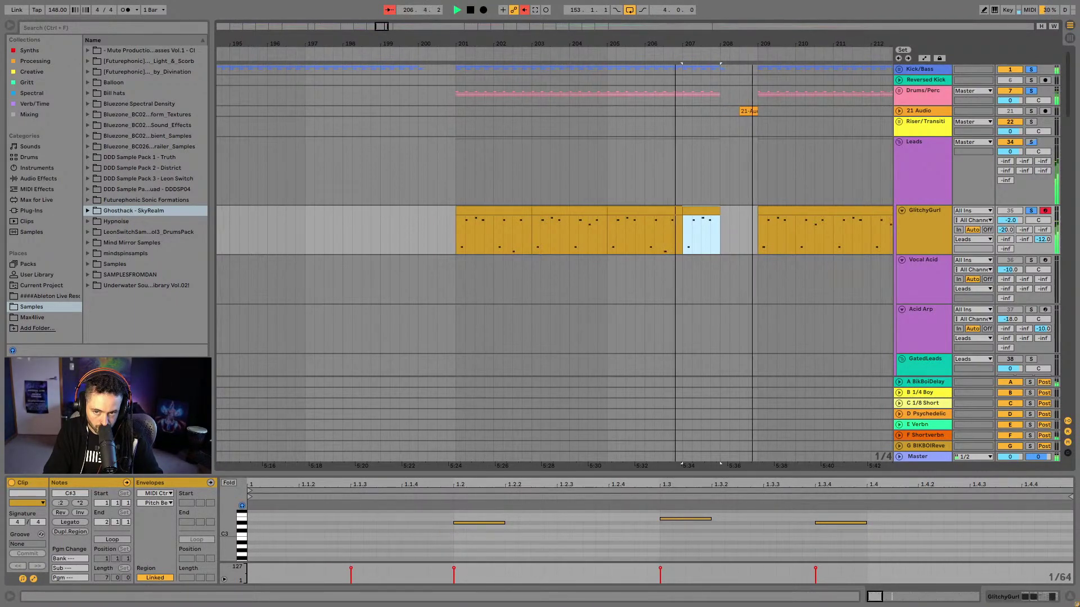
Copy the GlitchyGurl clips from bars 201 to 208 over the existing clips starting at bar 209
{"action": "scroll", "coordinate": [488, 118], "scroll_direction": "down", "scroll_amount": 2}
{"action": "left_click", "coordinate": [332, 213]}
{"action": "left_click", "coordinate": [478, 213], "text": "shift"}
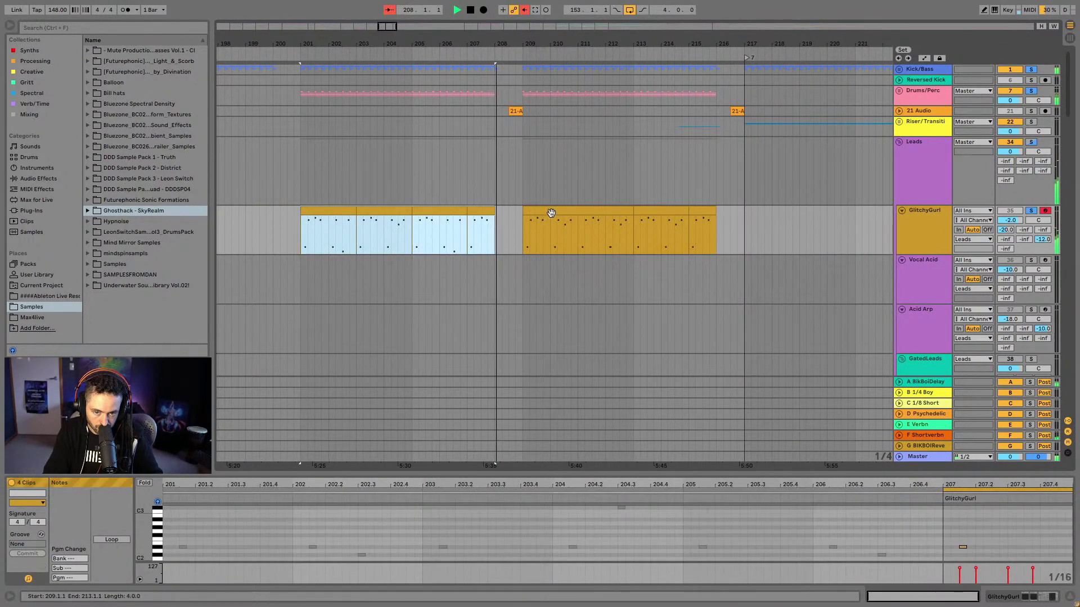
{"action": "key", "text": "ctrl+d"}
Copy bar 204 of the GlitchyGurl pattern into the empty bar 208
{"action": "left_click", "coordinate": [447, 213]}
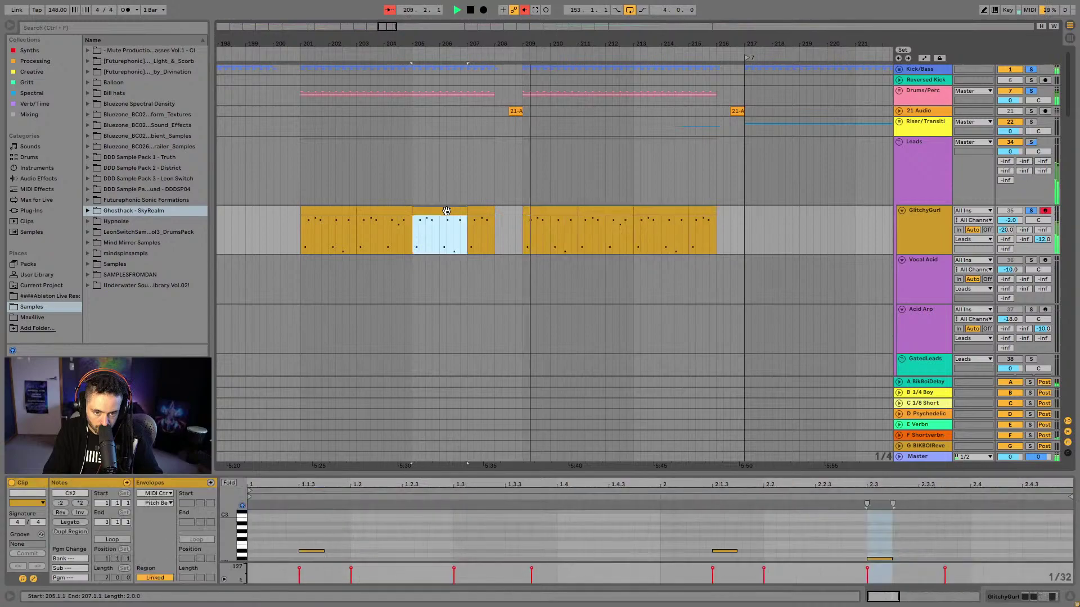
{"action": "left_click", "coordinate": [396, 231]}
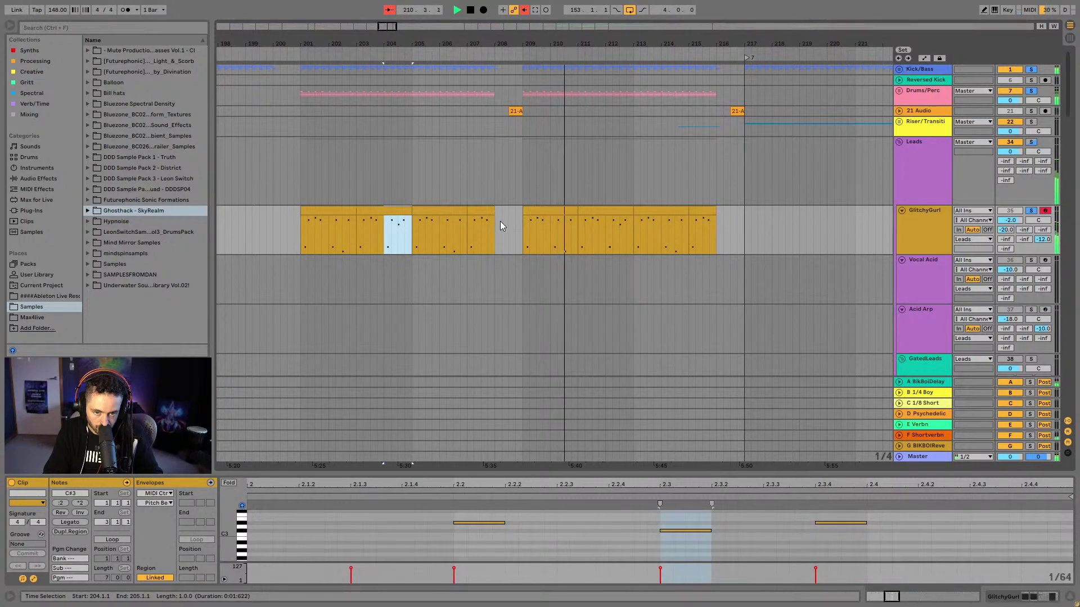
{"action": "left_click", "coordinate": [501, 221]}
{"action": "key", "text": "ctrl+v"}
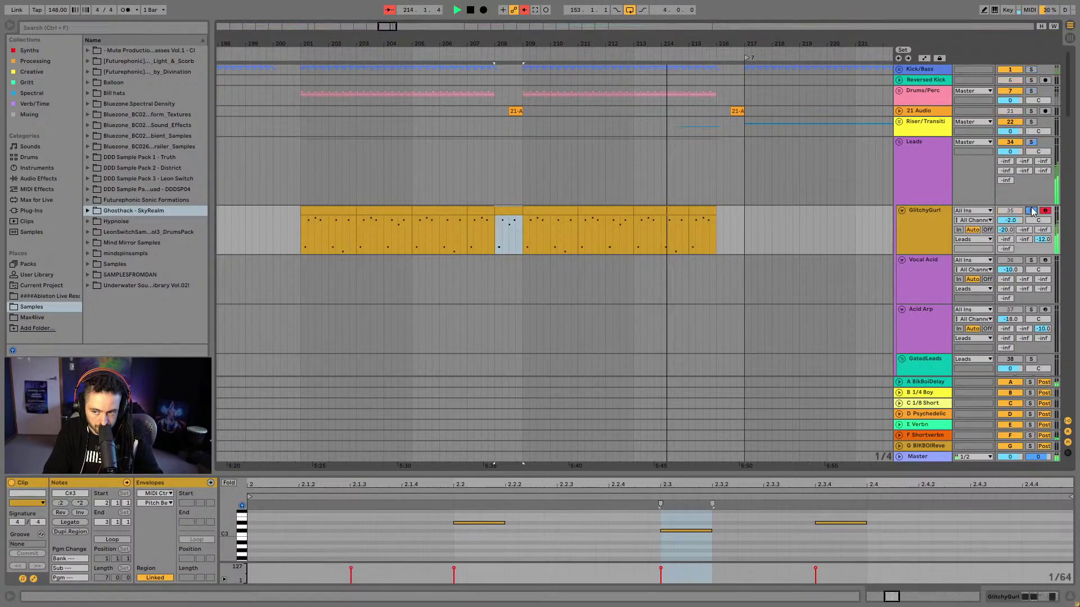
Solo only the GlitchyGurl track within the leads, raise the bar 201 clip's 2.3.1 note an octave to C#3, and audition it
{"action": "left_click", "coordinate": [670, 225]}
{"action": "key", "text": "space"}
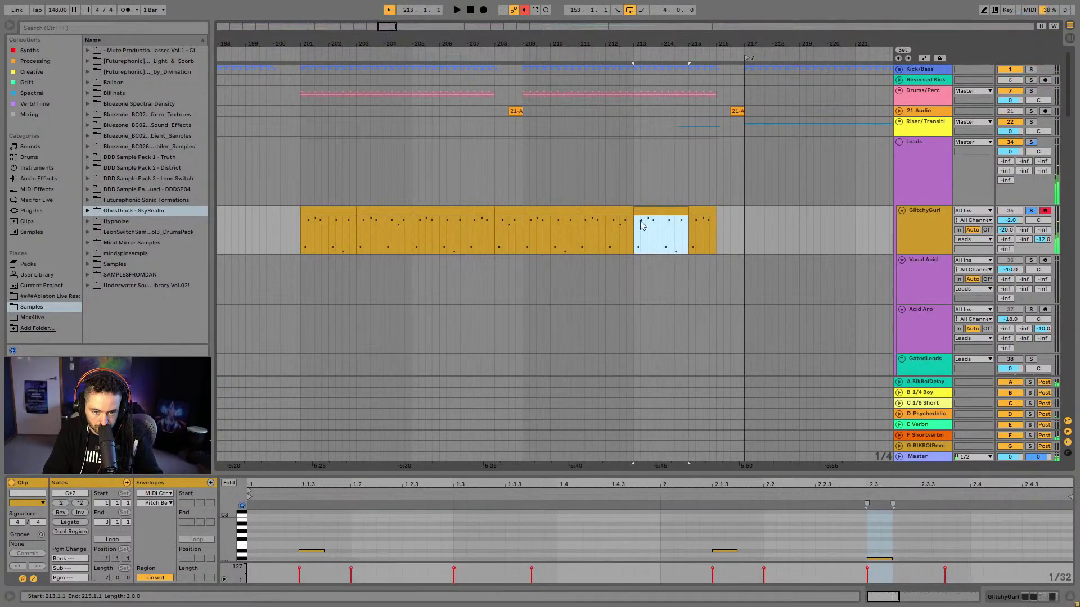
{"action": "left_click", "coordinate": [350, 209]}
{"action": "left_click", "coordinate": [370, 208]}
{"action": "key", "text": "Left"}
{"action": "left_click_drag", "start_coordinate": [867, 571], "coordinate": [920, 581]}
{"action": "key", "text": "shift+Up"}
{"action": "key", "text": "space"}
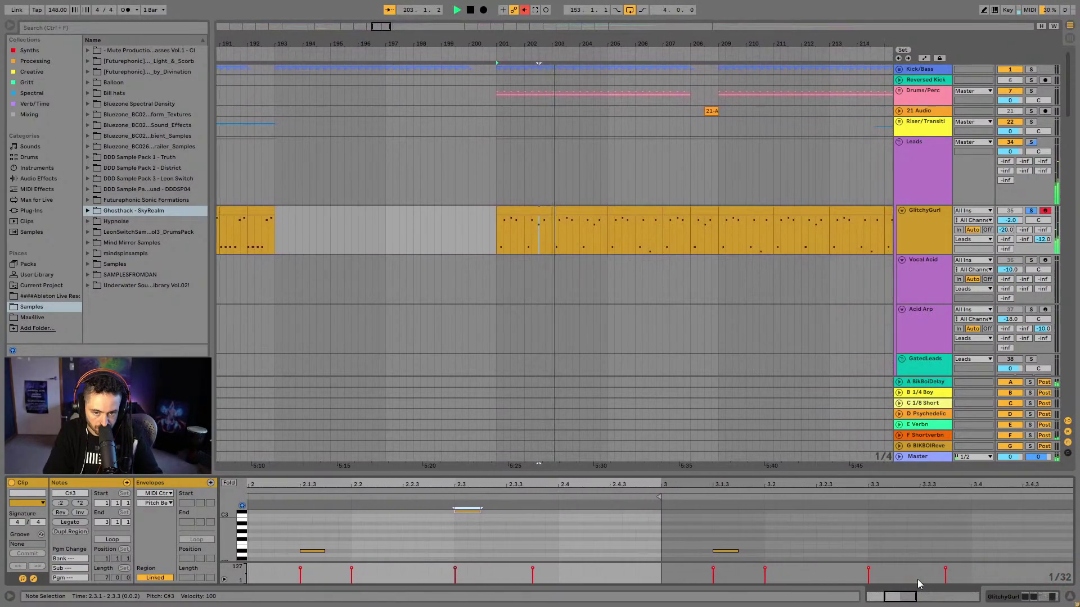
{"action": "left_click", "coordinate": [500, 208]}
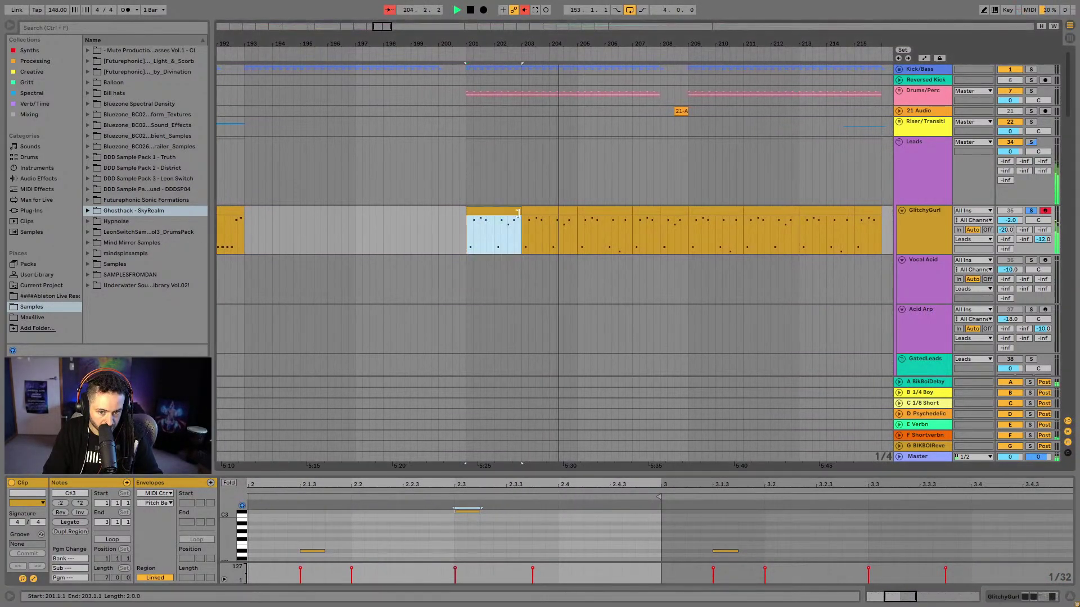
Repeat the GlitchyGurl clip from bars 201 to 203 over the rest of the section, and trim the last copy's end to bar 216
{"action": "key", "text": "ctrl+d"}
{"action": "left_click", "coordinate": [502, 209], "text": "shift"}
{"action": "key", "text": "ctrl+d"}
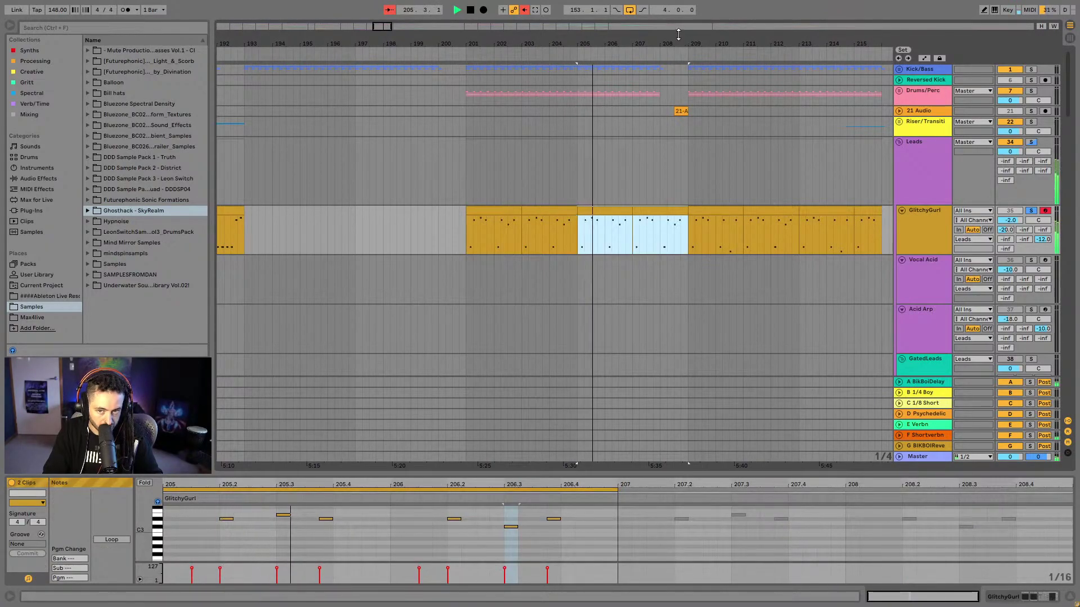
{"action": "key", "text": "ctrl+d"}
{"action": "key", "text": "ctrl+d"}
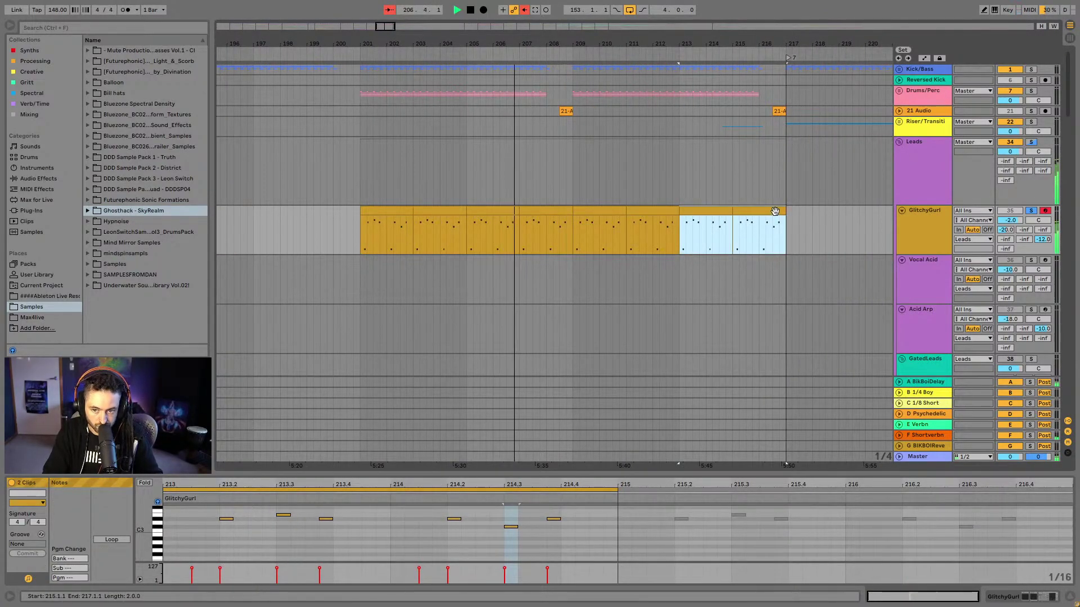
{"action": "left_click_drag", "start_coordinate": [785, 210], "coordinate": [759, 211]}
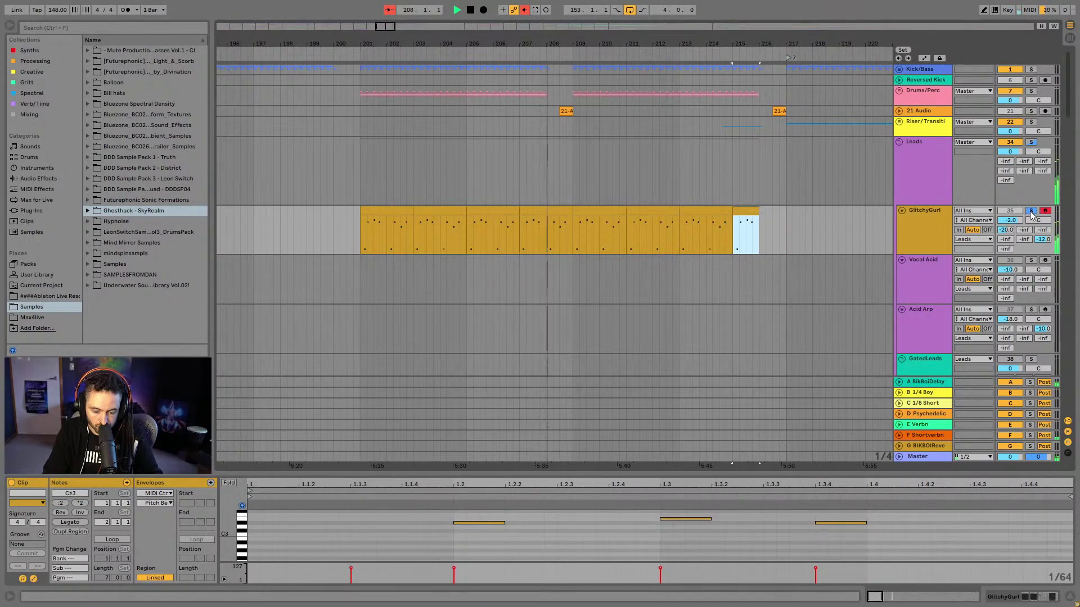
Unsolo the GlitchyGurl track and select the last track in the arrangement, 125 Vital
{"action": "left_click", "coordinate": [1031, 211]}
{"action": "scroll", "coordinate": [587, 230], "scroll_direction": "down", "scroll_amount": 10}
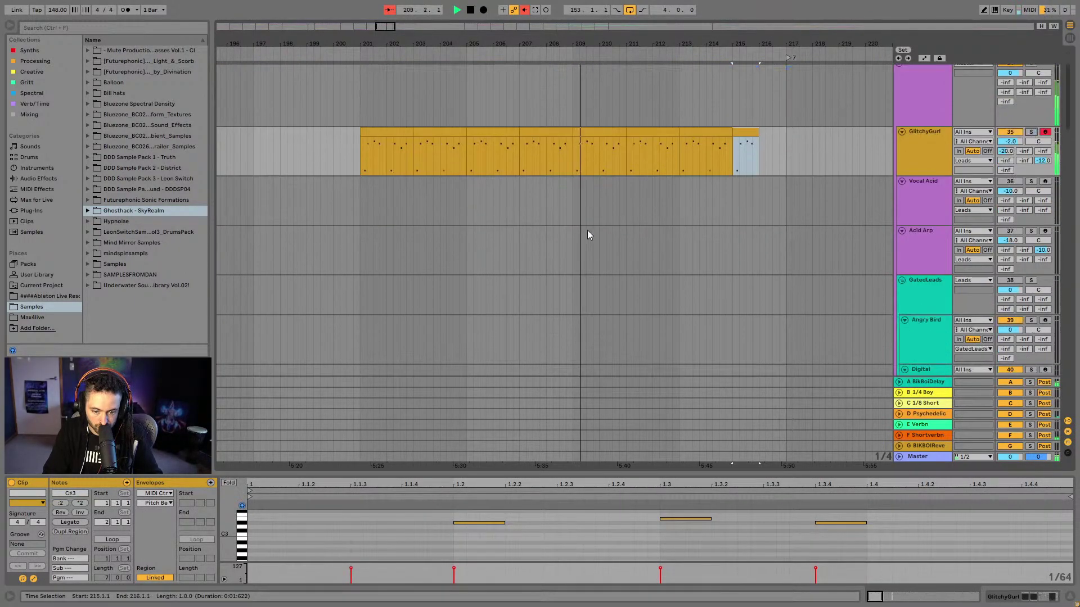
{"action": "scroll", "coordinate": [622, 262], "scroll_direction": "down", "scroll_amount": 5}
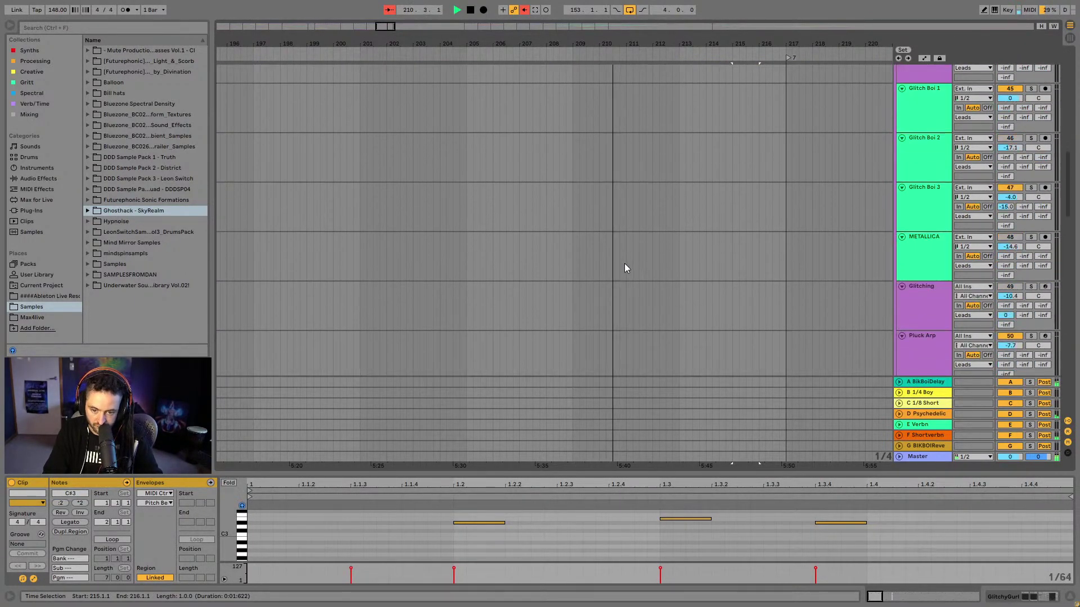
{"action": "scroll", "coordinate": [1063, 245], "scroll_direction": "down", "scroll_amount": 5}
{"action": "scroll", "coordinate": [1063, 245], "scroll_direction": "up", "scroll_amount": 10}
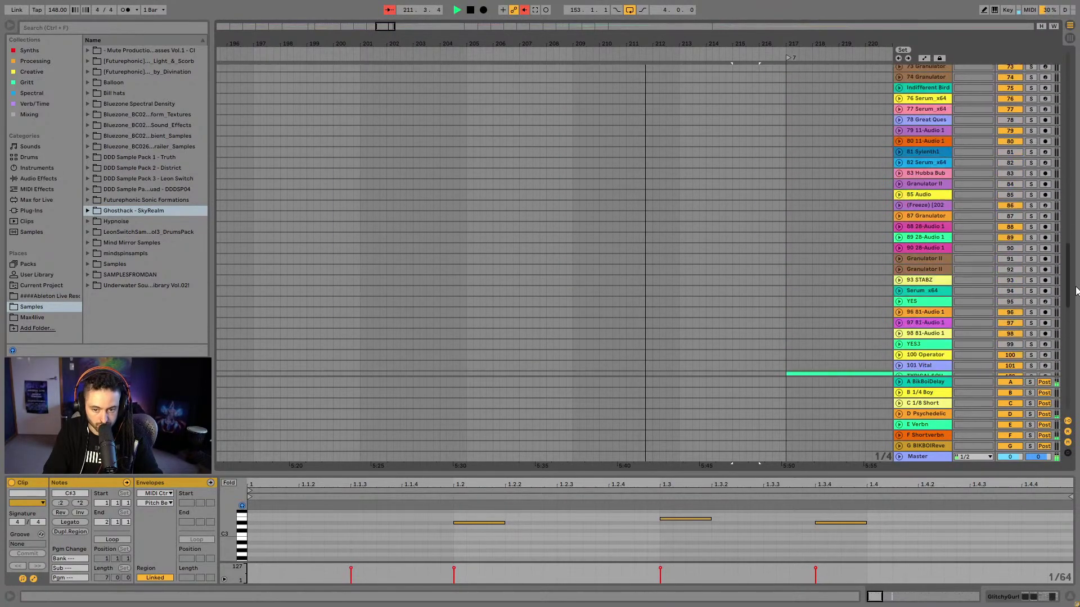
{"action": "scroll", "coordinate": [1057, 212], "scroll_direction": "down", "scroll_amount": 11}
{"action": "left_click_drag", "start_coordinate": [1071, 101], "coordinate": [1068, 366]}
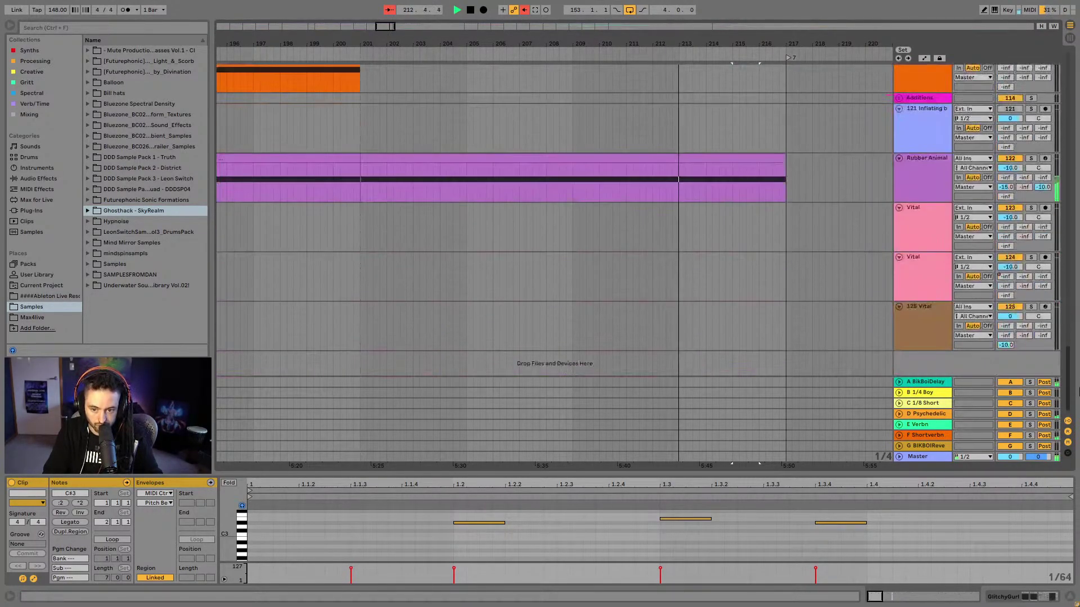
{"action": "left_click", "coordinate": [933, 363]}
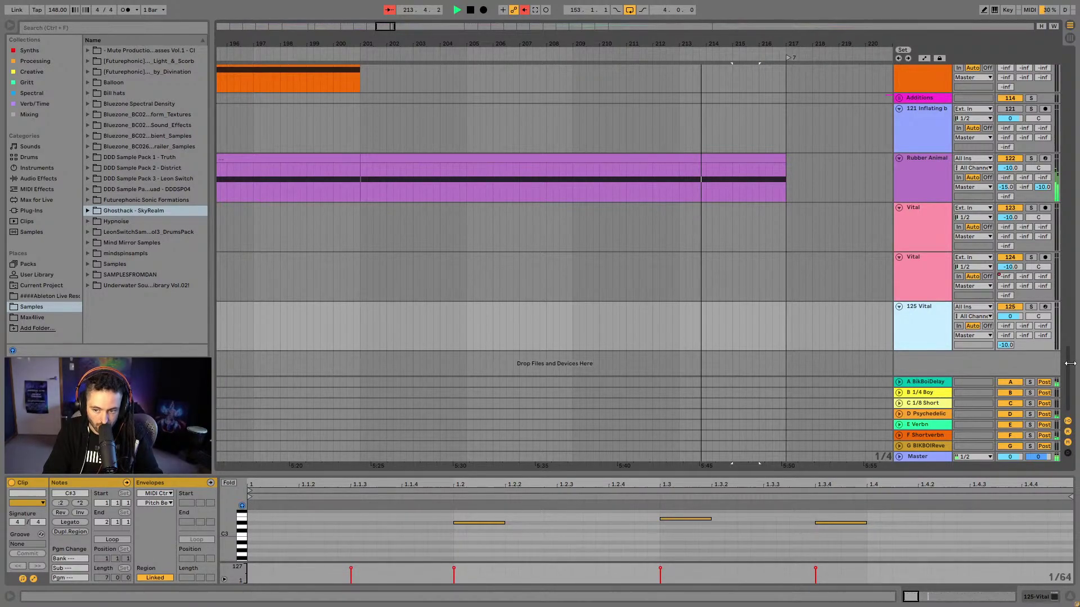
Copy the GlitchyGurl clips from bars 201 to 216 onto a new MIDI track below 125 Vital, starting at bar 201
{"action": "left_click_drag", "start_coordinate": [1071, 360], "coordinate": [1070, 84]}
{"action": "left_click_drag", "start_coordinate": [362, 212], "coordinate": [760, 211]}
{"action": "left_click_drag", "start_coordinate": [1065, 104], "coordinate": [1066, 396]}
{"action": "left_click", "coordinate": [400, 326]}
{"action": "left_click", "coordinate": [363, 323]}
{"action": "key", "text": "ctrl+v"}
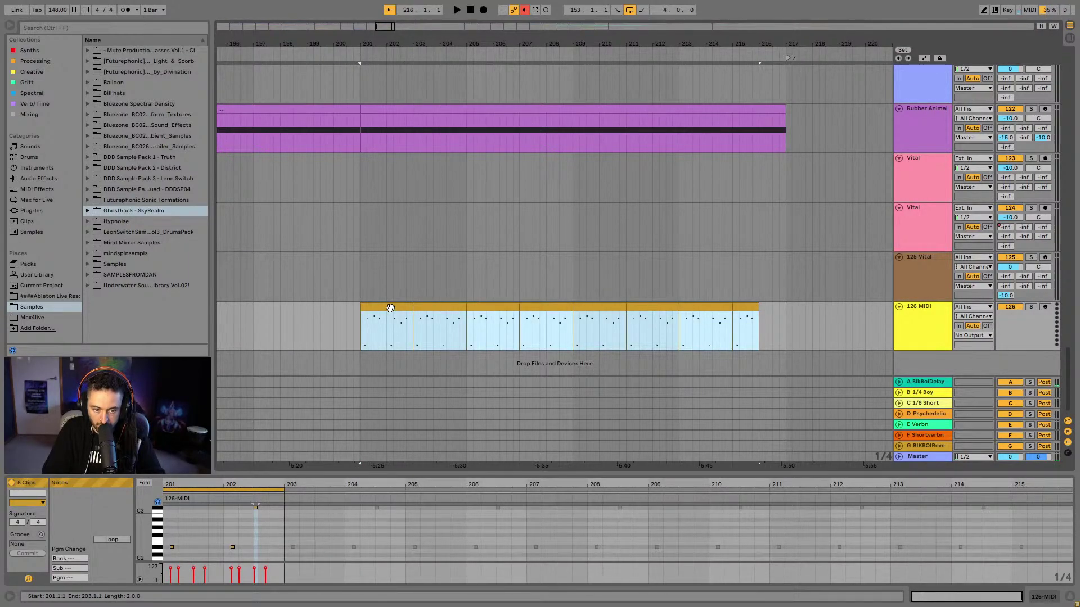
Consolidate the copied clips into one clip, apply Legato to its notes, and start playback
{"action": "key", "text": "ctrl+j"}
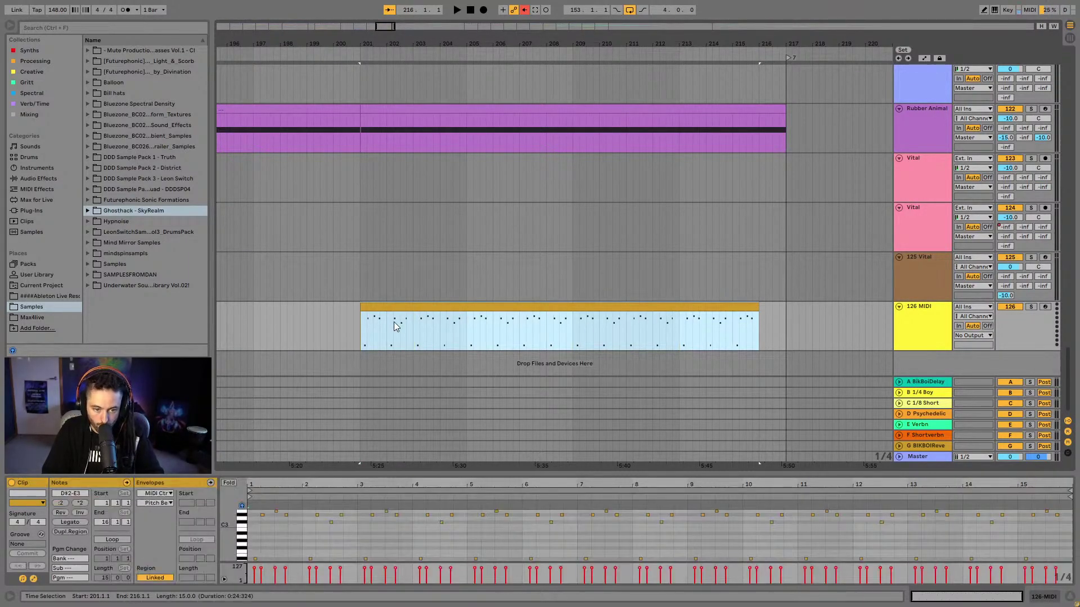
{"action": "left_click", "coordinate": [71, 521]}
{"action": "key", "text": "space"}
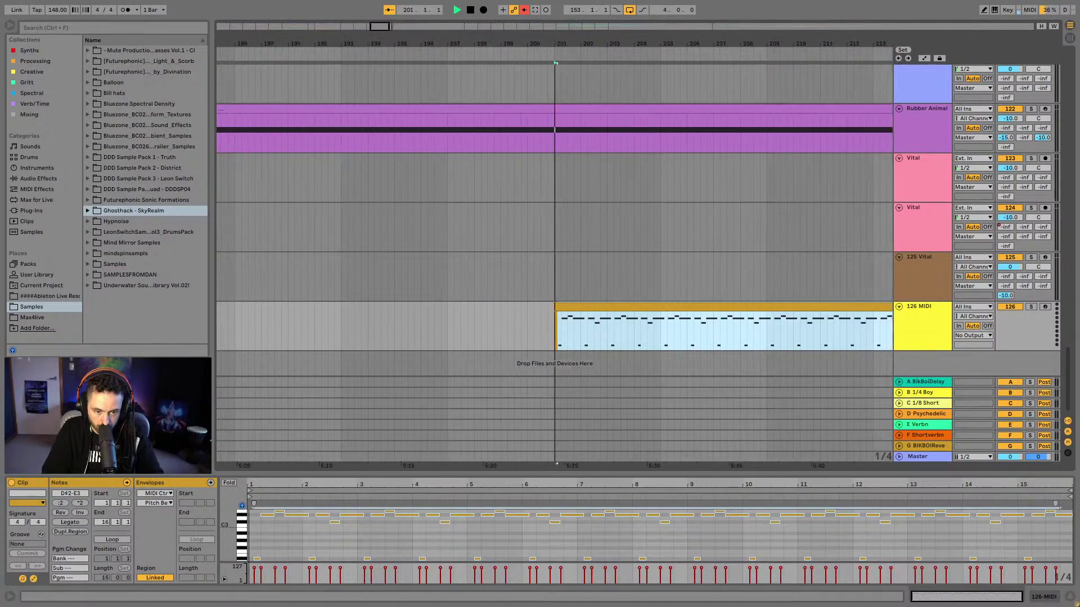
Solo the new MIDI track and load the Serum_x64 plug-in onto it
{"action": "key", "text": "s"}
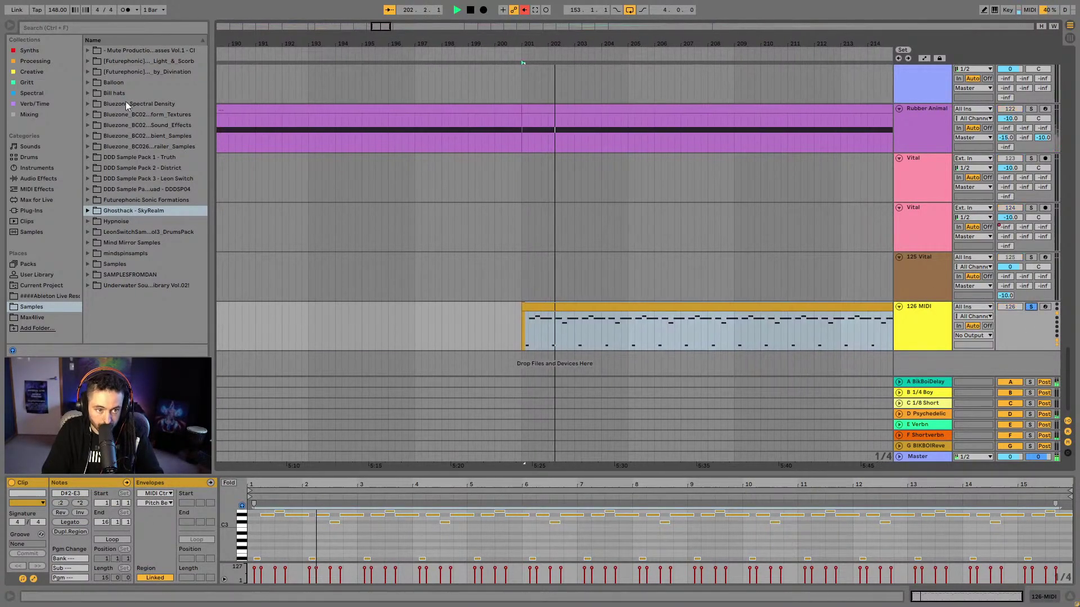
{"action": "left_click", "coordinate": [46, 27]}
{"action": "type", "text": "ser"}
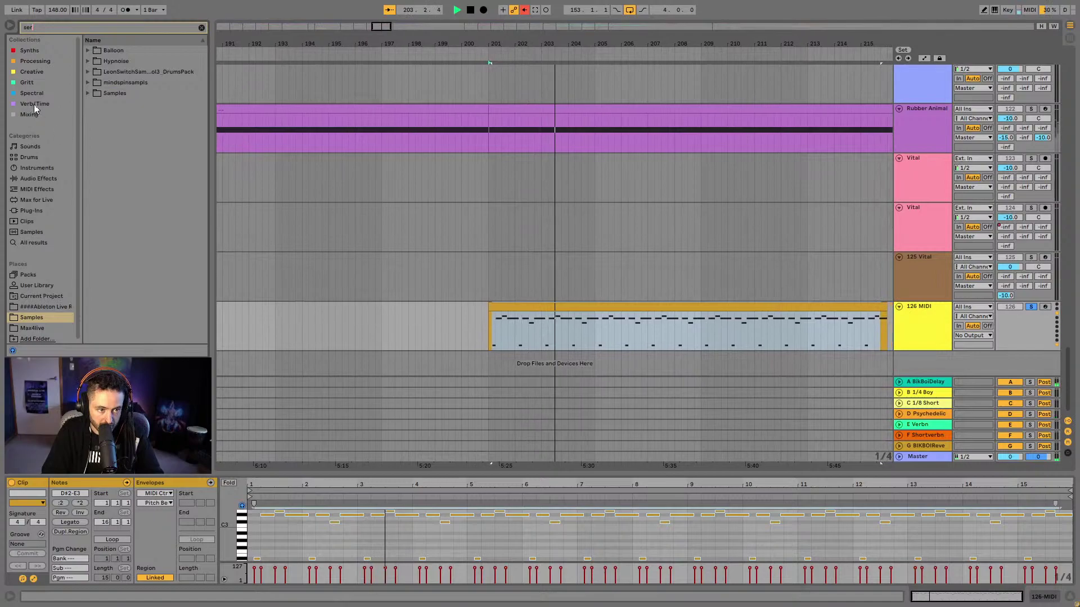
{"action": "left_click", "coordinate": [36, 210]}
{"action": "double_click", "coordinate": [113, 62]}
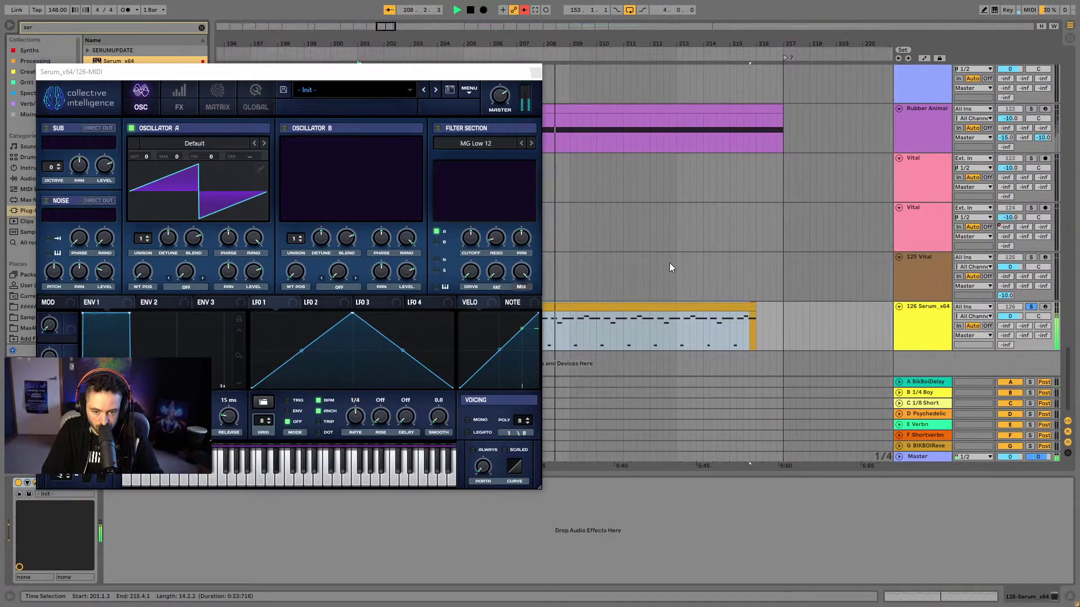
Turn on always-active portamento in Serum and set the portamento time to 45 ms while the clip plays
{"action": "left_click", "coordinate": [664, 305]}
{"action": "left_click", "coordinate": [484, 449]}
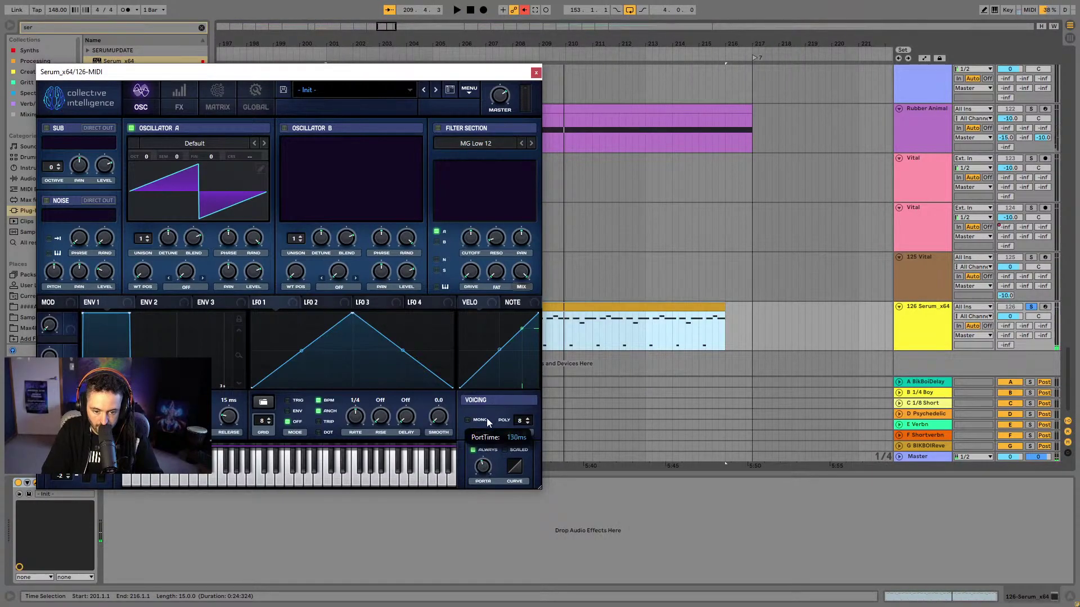
{"action": "key", "text": "space"}
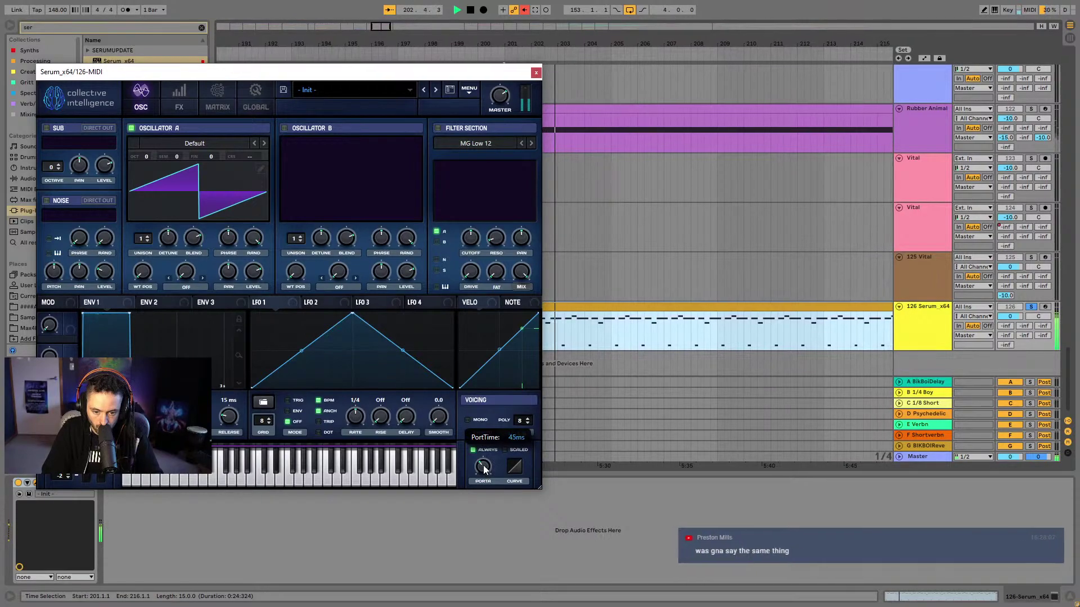
Enable Serum's filter with the Band 24 type and sweep its cutoff while the clip plays
{"action": "left_click", "coordinate": [437, 128]}
{"action": "key", "text": "space"}
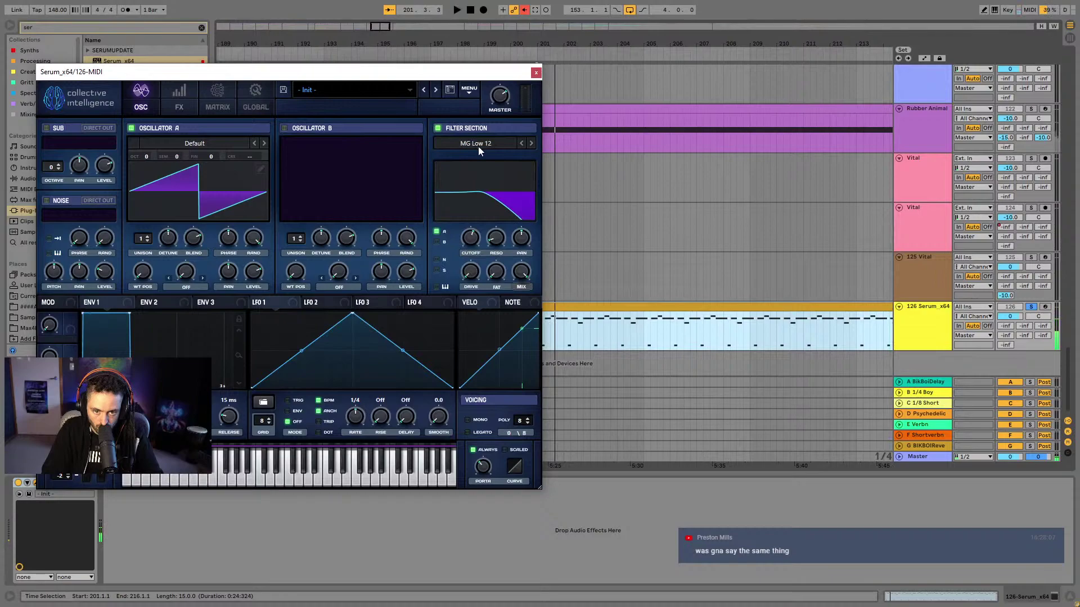
{"action": "left_click", "coordinate": [478, 144]}
{"action": "left_click", "coordinate": [532, 317]}
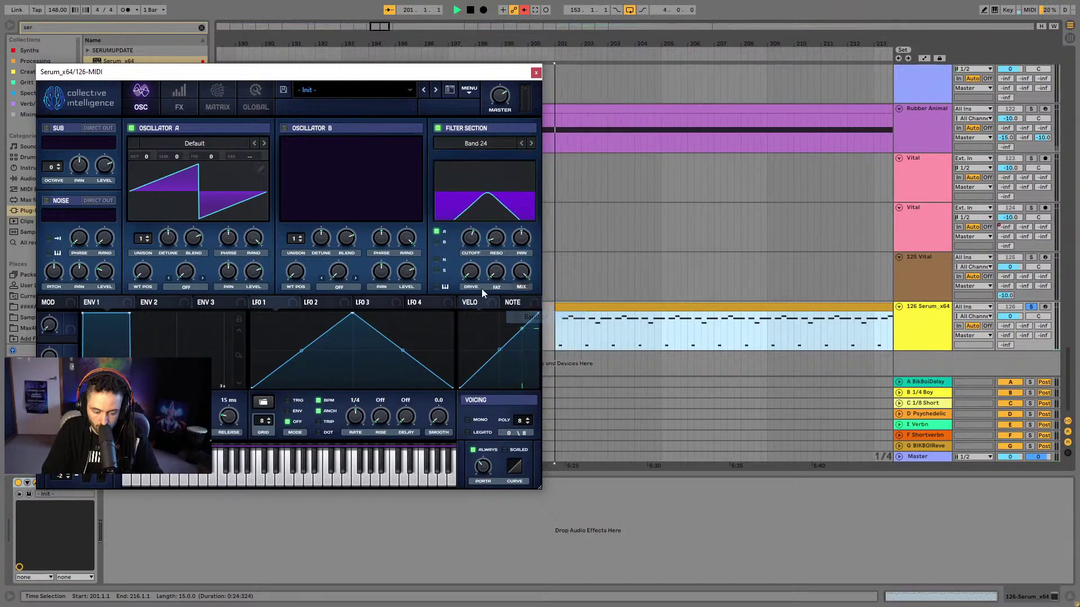
{"action": "mouse_move", "coordinate": [477, 255]}
{"action": "left_mouse_down"}
{"action": "mouse_move", "coordinate": [470, 274]}
{"action": "mouse_move", "coordinate": [477, 247]}
{"action": "left_mouse_up"}
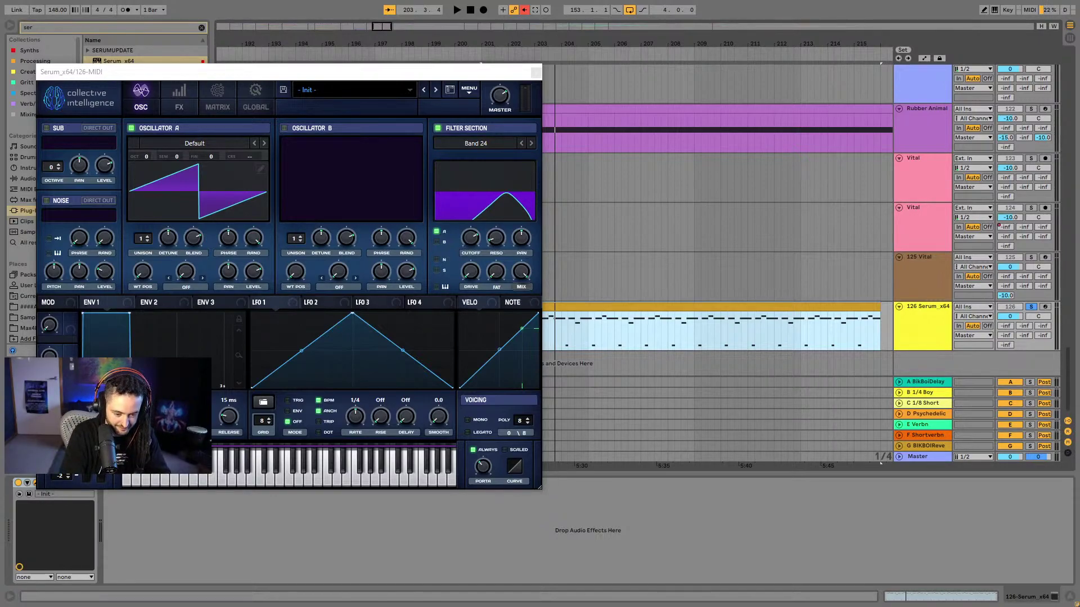
{"action": "left_click", "coordinate": [673, 335]}
{"action": "key", "text": "space"}
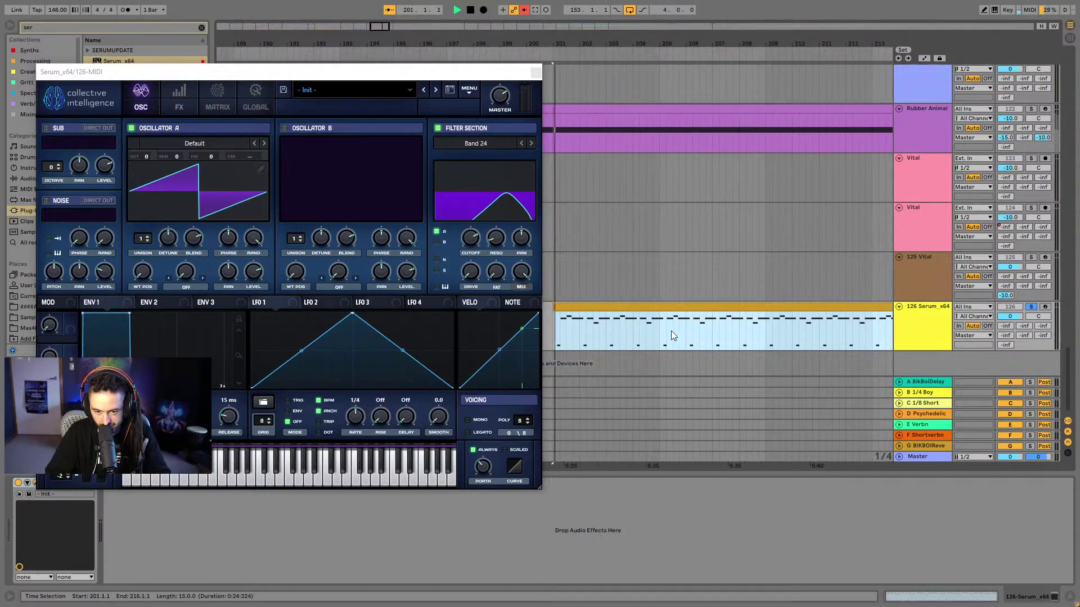
{"action": "left_click_drag", "start_coordinate": [471, 238], "coordinate": [470, 266]}
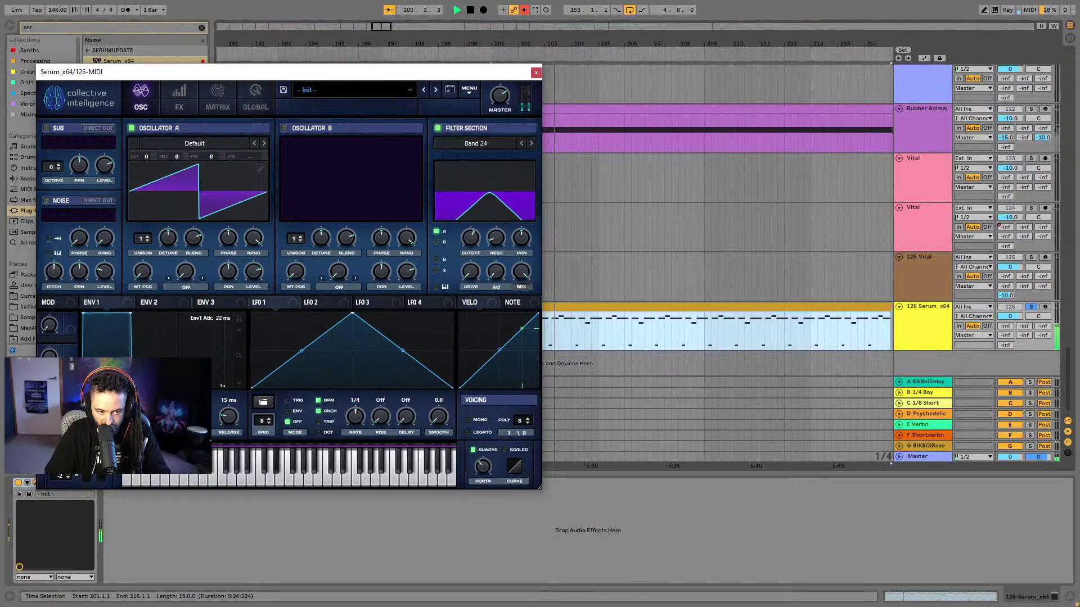
Set the attack of Serum's Envelope 1 to 40 ms and lower the filter cutoff slightly while auditioning
{"action": "left_click_drag", "start_coordinate": [131, 313], "coordinate": [127, 313]}
{"action": "key", "text": "space"}
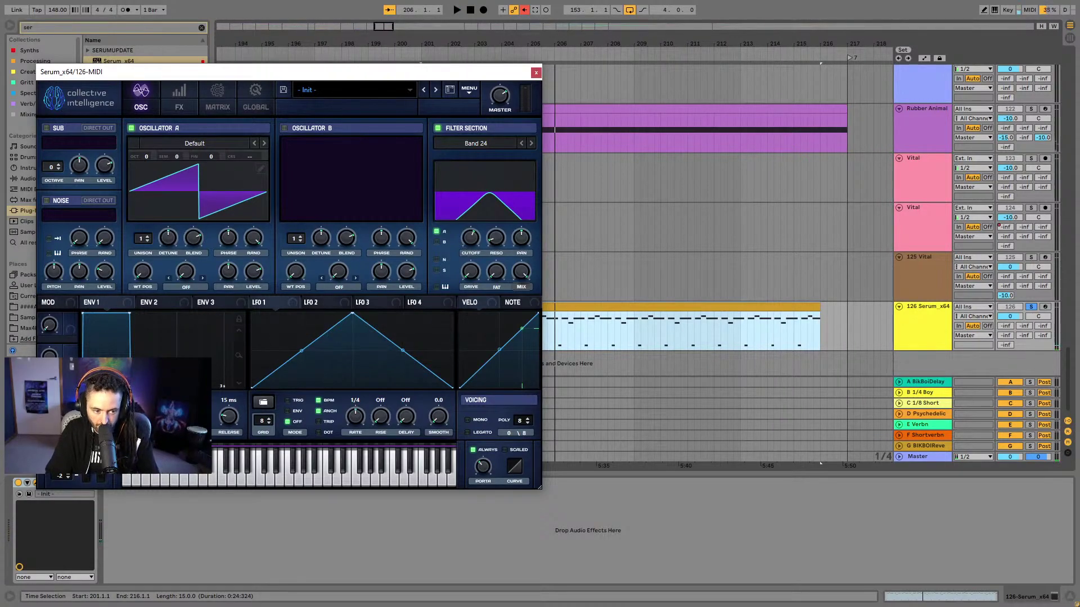
{"action": "key", "text": "space"}
{"action": "mouse_move", "coordinate": [129, 314]}
{"action": "left_mouse_down"}
{"action": "mouse_move", "coordinate": [168, 314]}
{"action": "mouse_move", "coordinate": [132, 314]}
{"action": "left_mouse_up"}
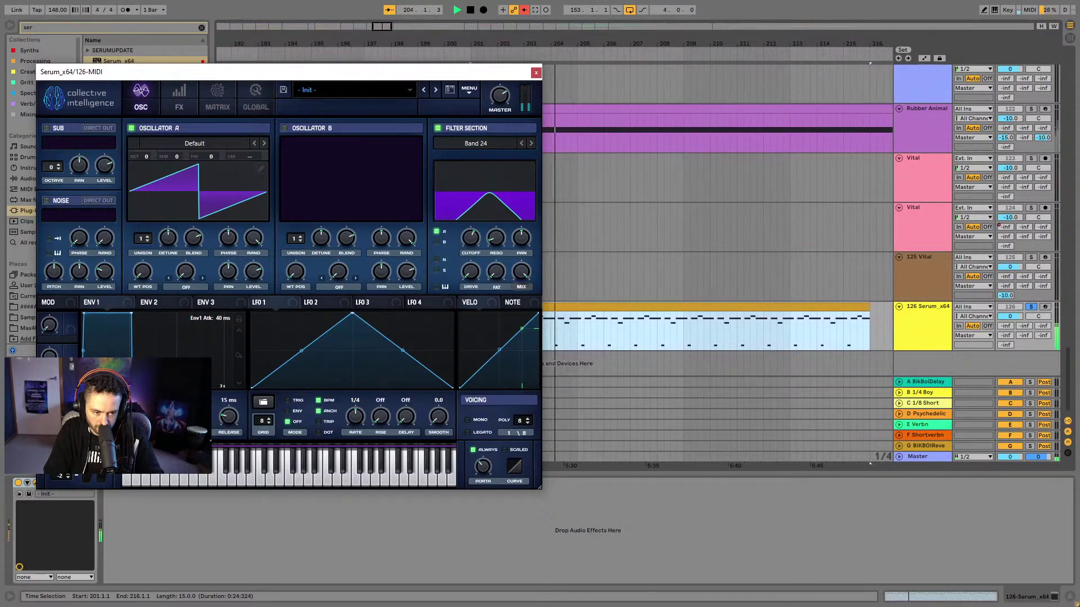
{"action": "mouse_move", "coordinate": [470, 239]}
{"action": "left_mouse_down"}
{"action": "mouse_move", "coordinate": [469, 248]}
{"action": "mouse_move", "coordinate": [481, 217]}
{"action": "mouse_move", "coordinate": [478, 260]}
{"action": "mouse_move", "coordinate": [482, 248]}
{"action": "left_mouse_up"}
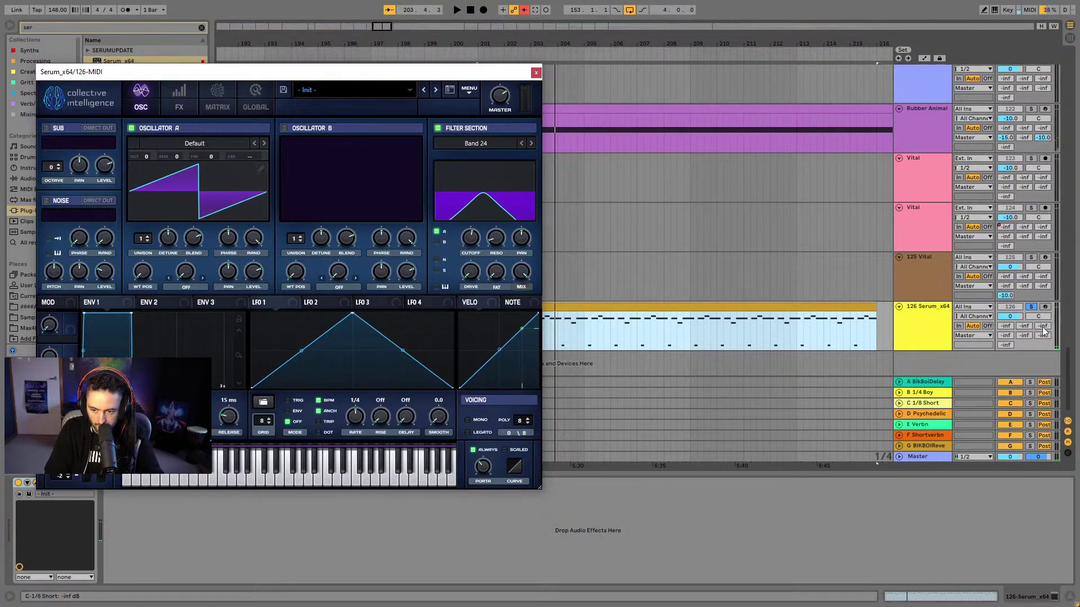
Set the Serum track's send to C 1/8 Short to -13.4 dB and audition the sound with a lower filter cutoff
{"action": "left_click_drag", "start_coordinate": [1044, 329], "coordinate": [1044, 321]}
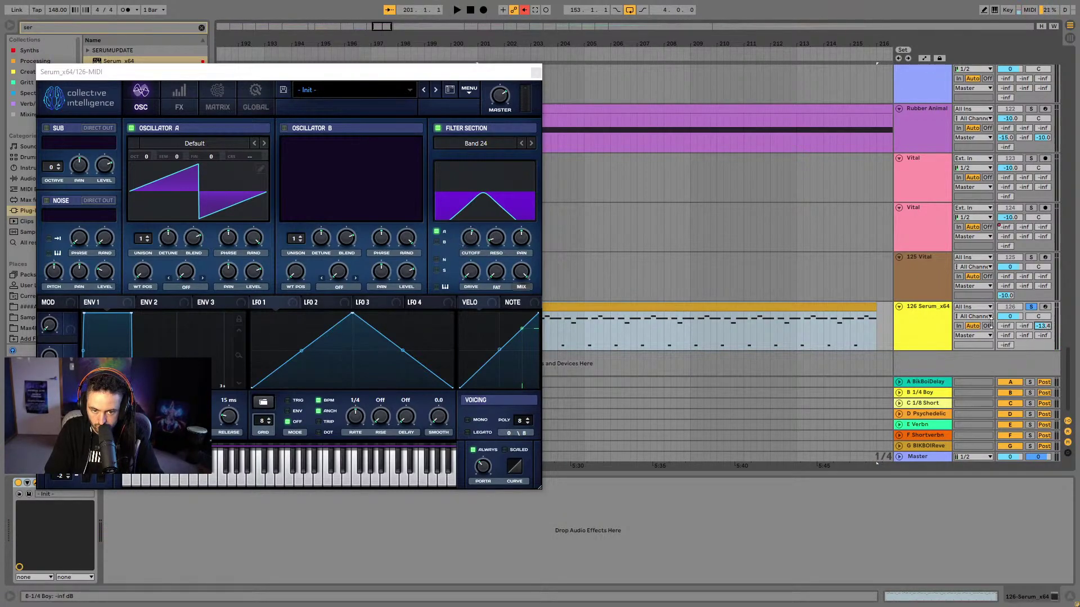
{"action": "left_click_drag", "start_coordinate": [471, 239], "coordinate": [473, 264]}
{"action": "key", "text": "space"}
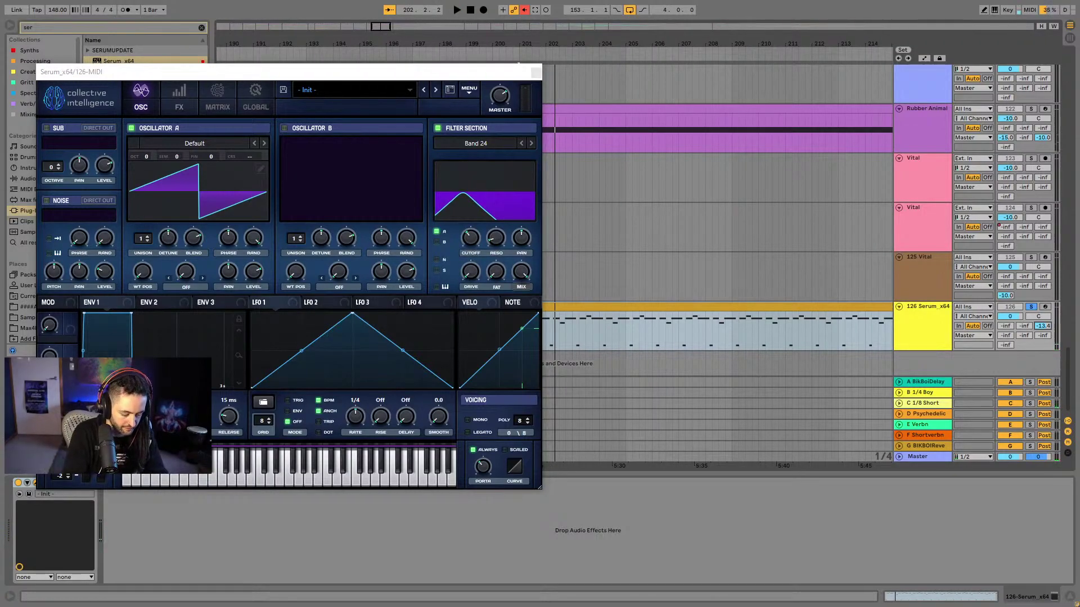
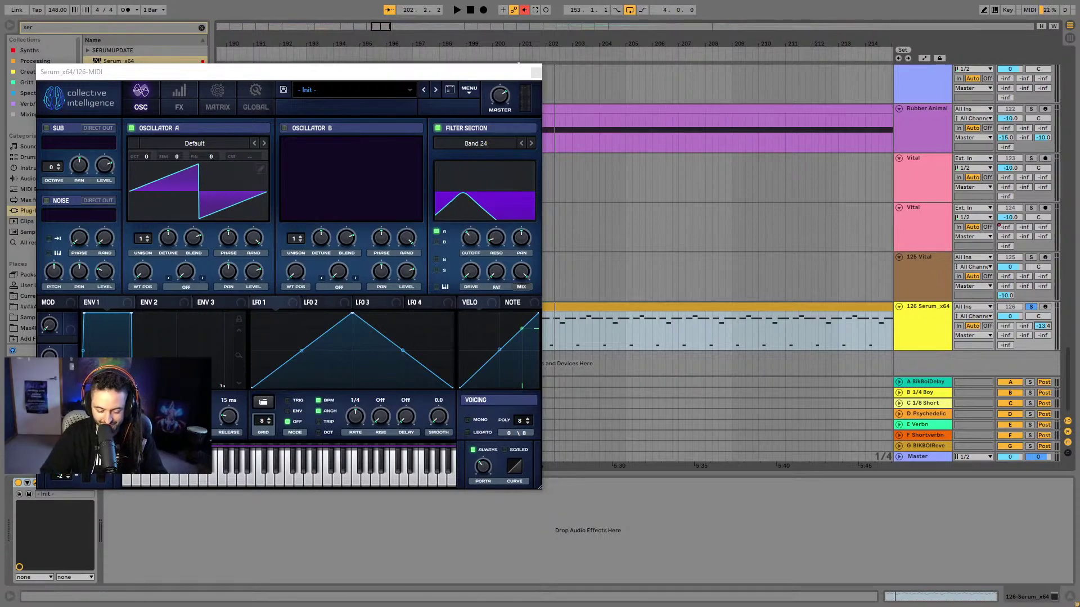
Raise Serum's filter cutoff to about 1870 Hz while the clip plays, and move the plug-in window clear of the browser
{"action": "left_click", "coordinate": [637, 322]}
{"action": "key", "text": "space"}
{"action": "left_click_drag", "start_coordinate": [468, 242], "coordinate": [490, 232]}
{"action": "left_click_drag", "start_coordinate": [382, 78], "coordinate": [574, 79]}
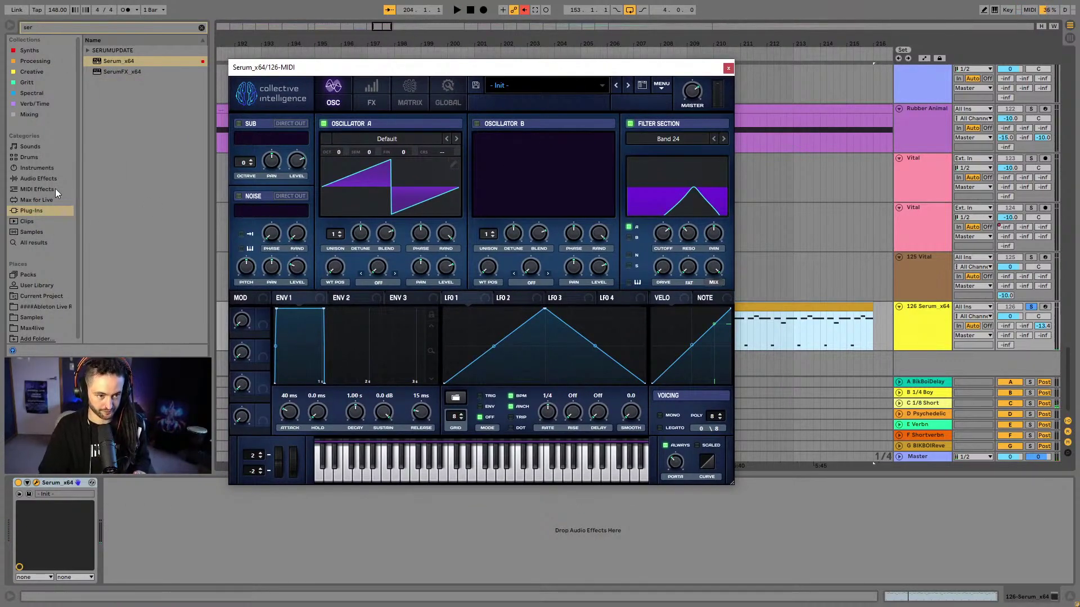
Find the LFO among the Max for Live audio effects and add it after Serum on the track
{"action": "left_click", "coordinate": [38, 191]}
{"action": "left_click", "coordinate": [40, 199]}
{"action": "left_click", "coordinate": [203, 27]}
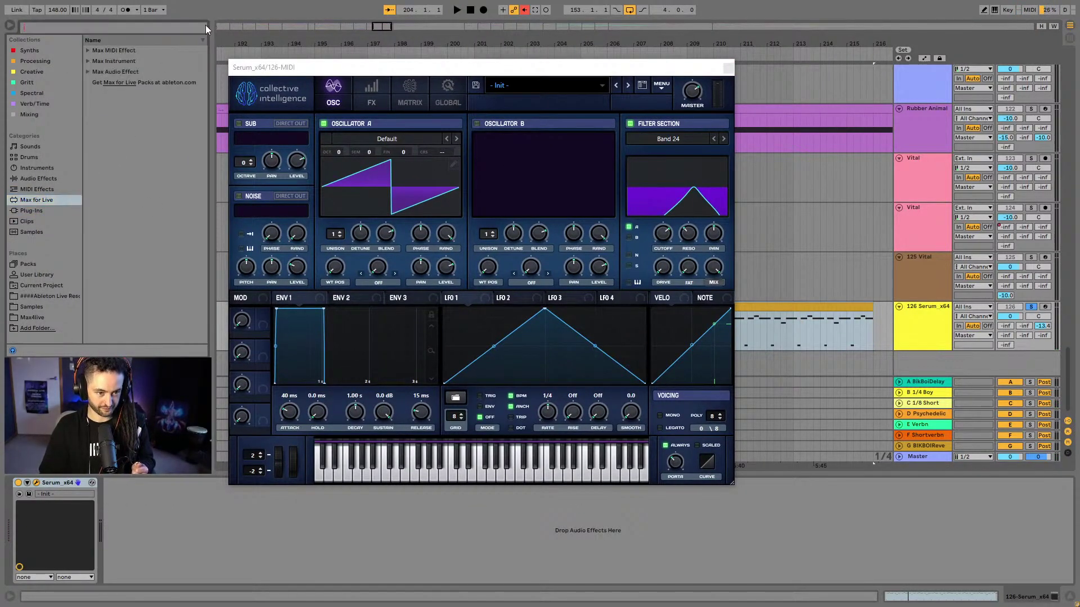
{"action": "left_click", "coordinate": [88, 59]}
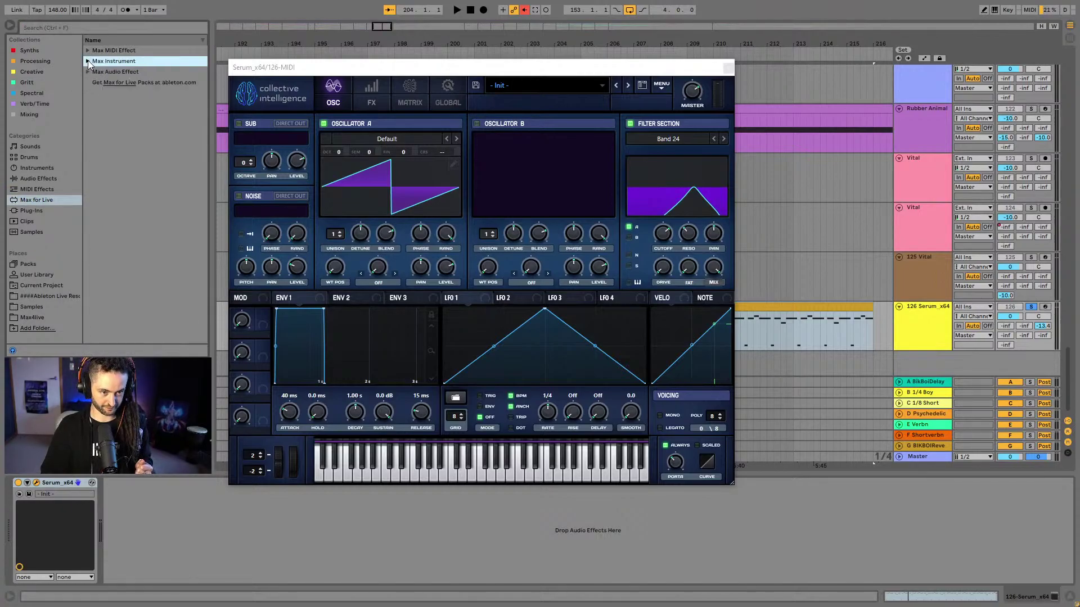
{"action": "left_click", "coordinate": [87, 72]}
{"action": "scroll", "coordinate": [159, 199], "scroll_direction": "down", "scroll_amount": 10}
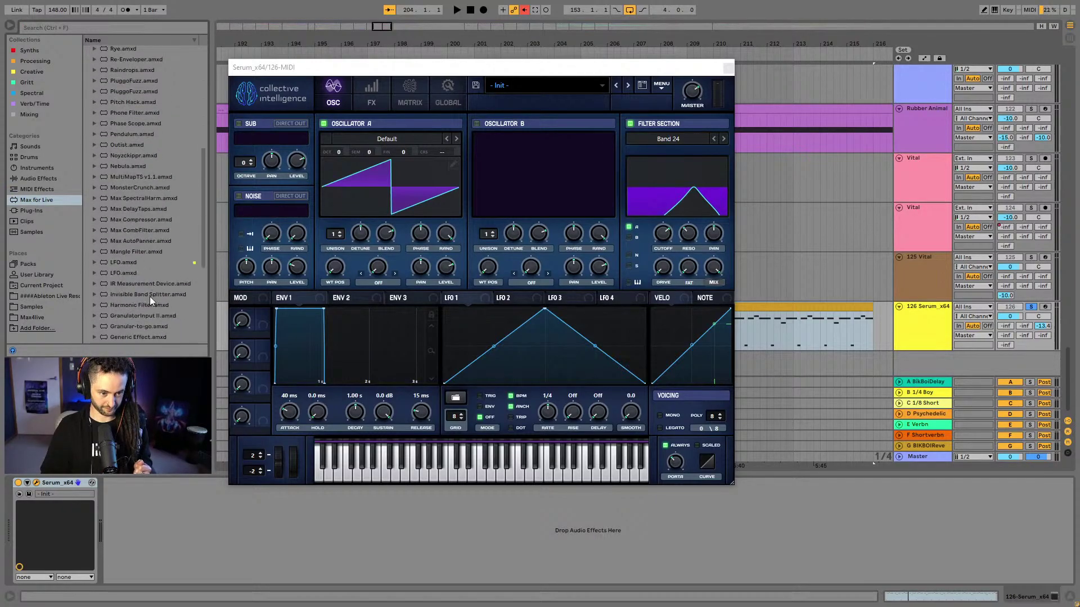
Expose Serum's Fil Cutoff parameter on the device and map the LFO to it
{"action": "left_click", "coordinate": [70, 575]}
{"action": "left_click", "coordinate": [69, 583]}
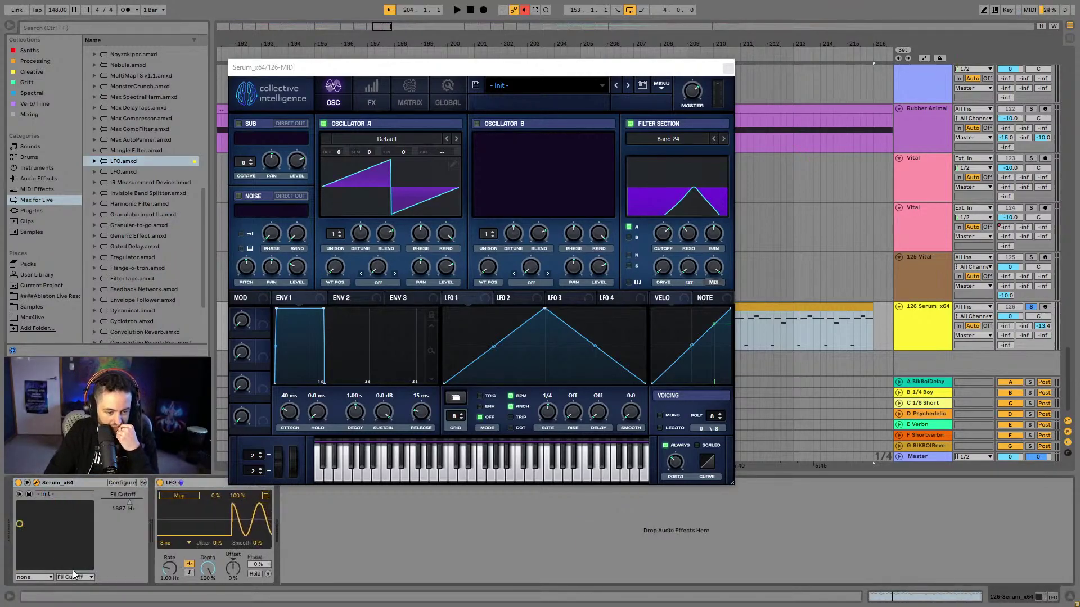
{"action": "left_click", "coordinate": [131, 506]}
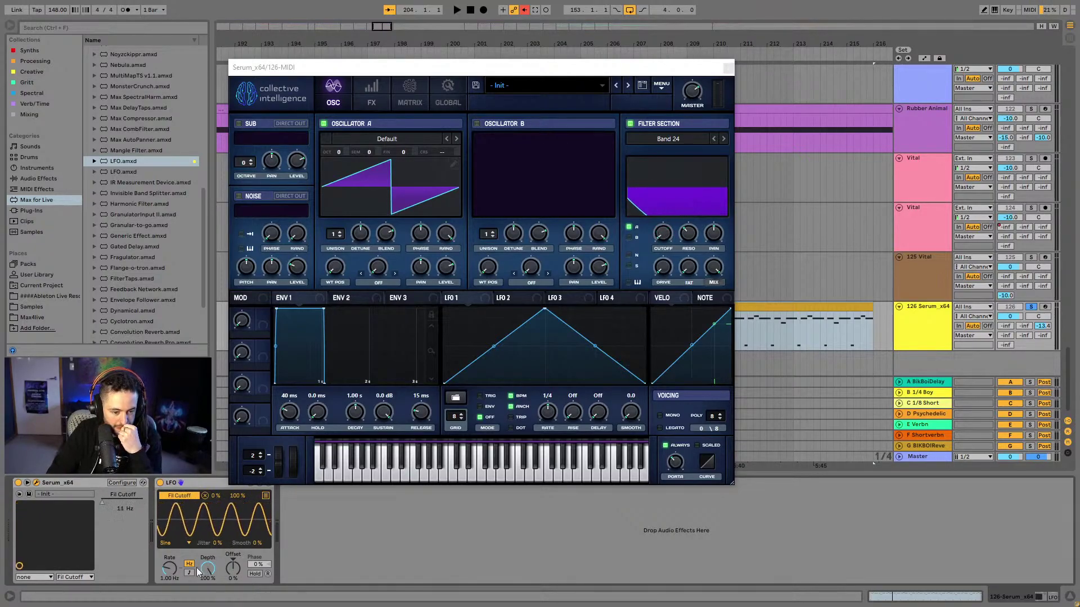
Change the LFO's waveform to Random and lower its rate to 0.18 Hz
{"action": "left_click", "coordinate": [184, 541]}
{"action": "left_click", "coordinate": [186, 524]}
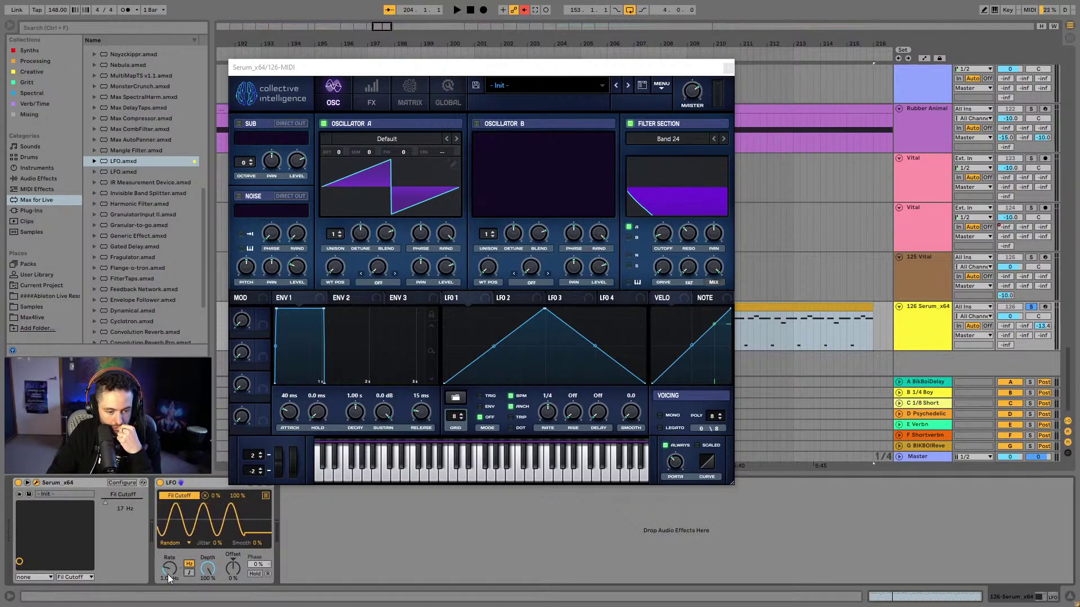
{"action": "left_click_drag", "start_coordinate": [168, 575], "coordinate": [177, 559]}
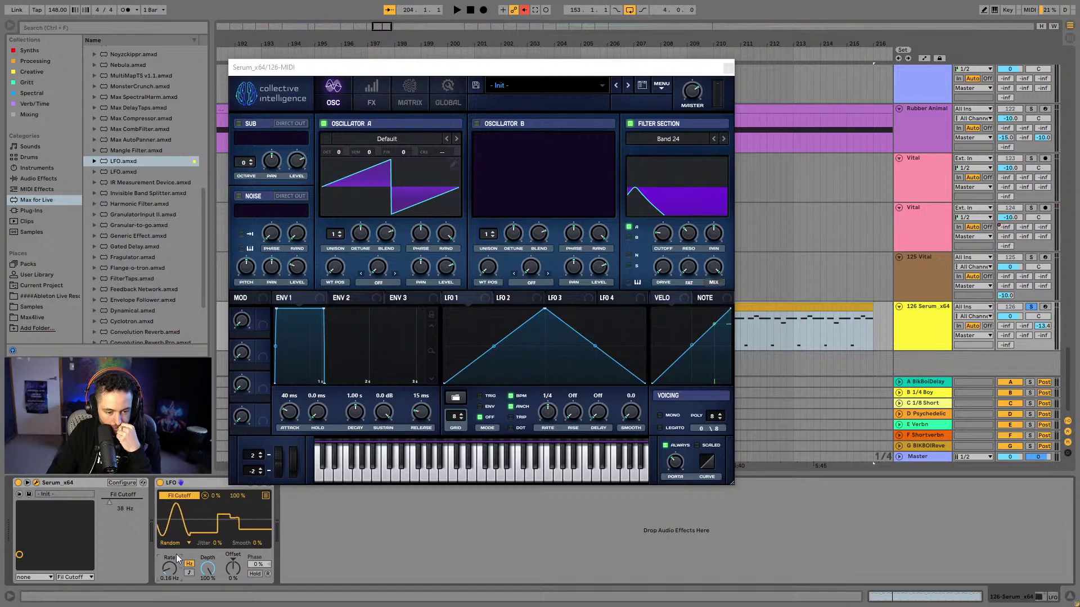
Sync the LFO to the tempo at a 1/2 rate with 100% smoothing, and play the clip
{"action": "left_click", "coordinate": [189, 572]}
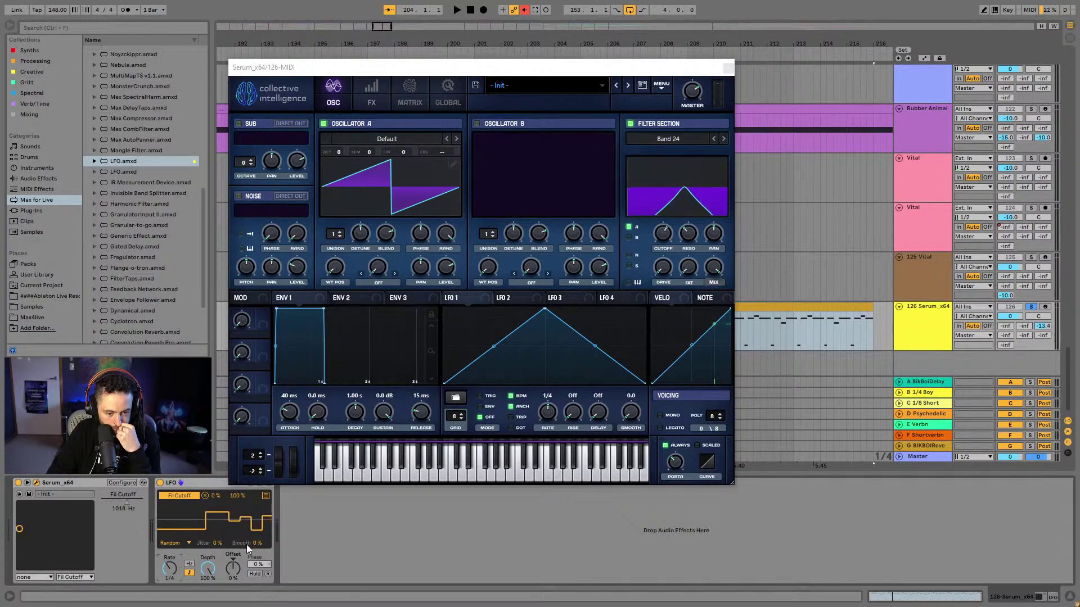
{"action": "left_click_drag", "start_coordinate": [258, 543], "coordinate": [258, 518]}
{"action": "mouse_move", "coordinate": [169, 568]}
{"action": "left_mouse_down"}
{"action": "mouse_move", "coordinate": [169, 579]}
{"action": "mouse_move", "coordinate": [169, 561]}
{"action": "left_mouse_up"}
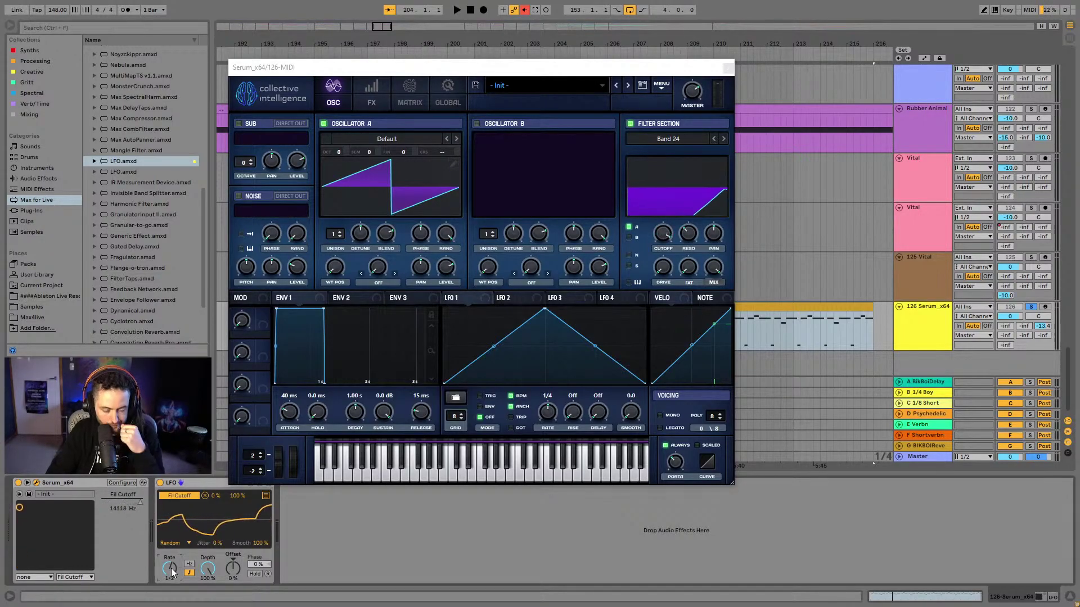
{"action": "key", "text": "space"}
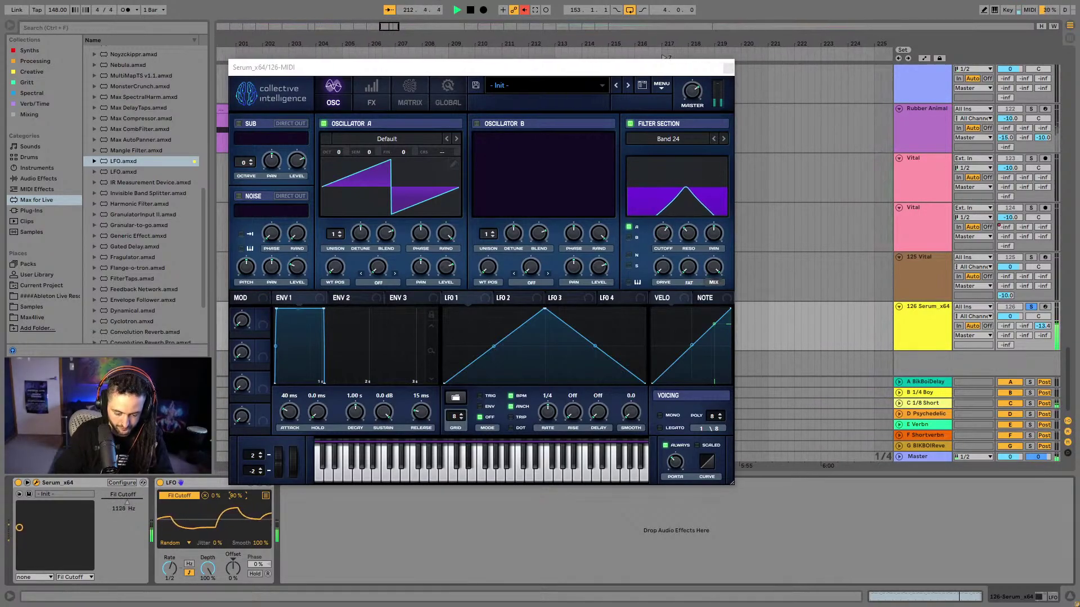
Enable Serum's equalizer effect and make its low band a low-cut filter
{"action": "left_click", "coordinate": [367, 102]}
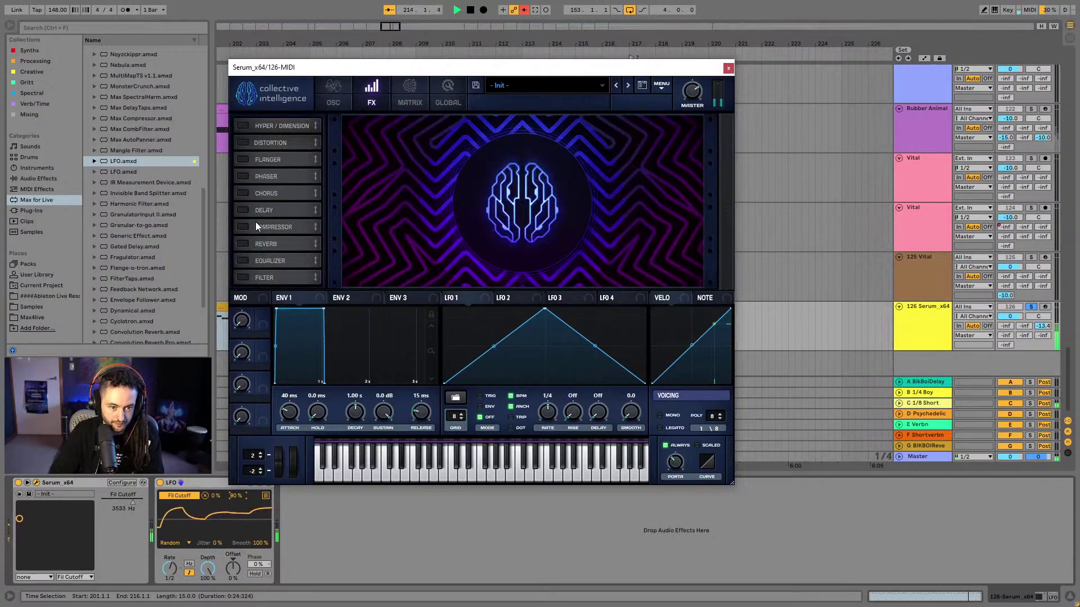
{"action": "left_click", "coordinate": [242, 261]}
{"action": "left_click", "coordinate": [488, 146]}
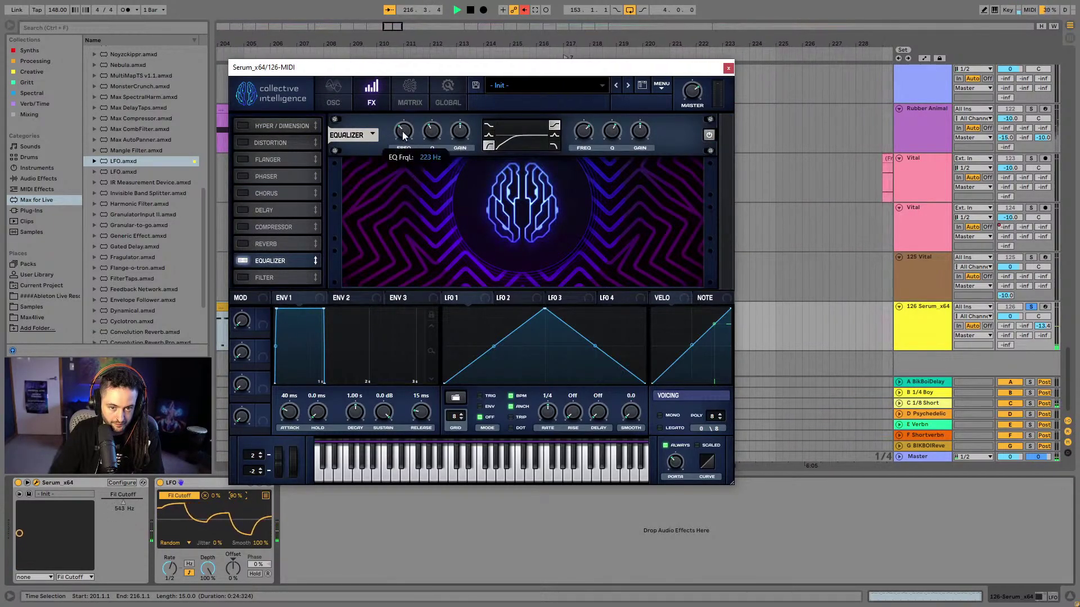
Raise the minimum of the LFO's Fil Cutoff mapping to 20% and replay the clip
{"action": "key", "text": "space"}
{"action": "key", "text": "space"}
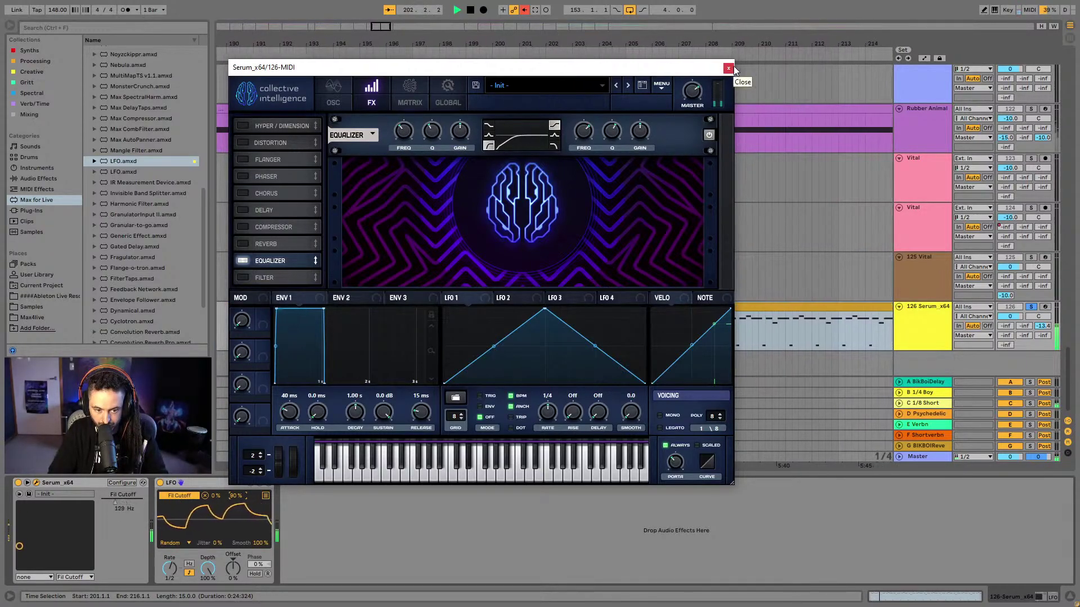
{"action": "left_click", "coordinate": [219, 499]}
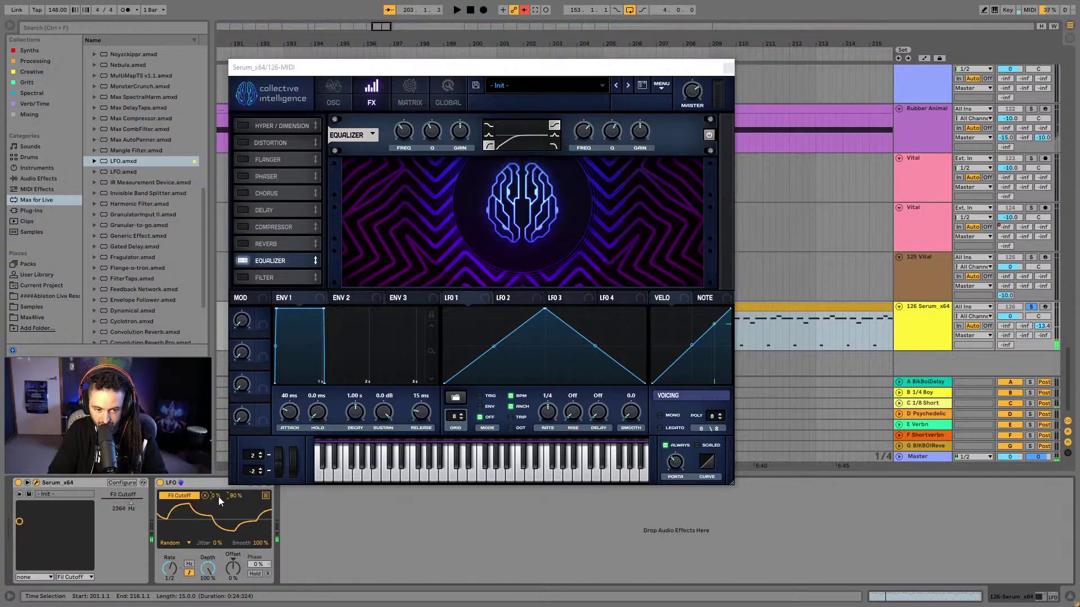
{"action": "key", "text": "space"}
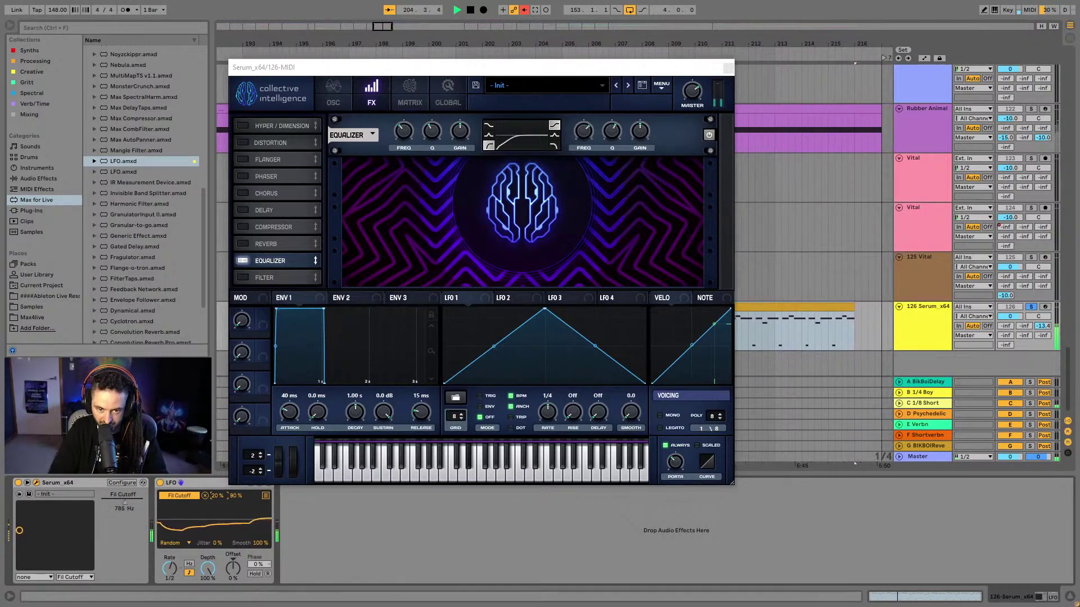
Set Oscillator A's unison in Serum to 16 voices while the clip plays
{"action": "left_click", "coordinate": [332, 100]}
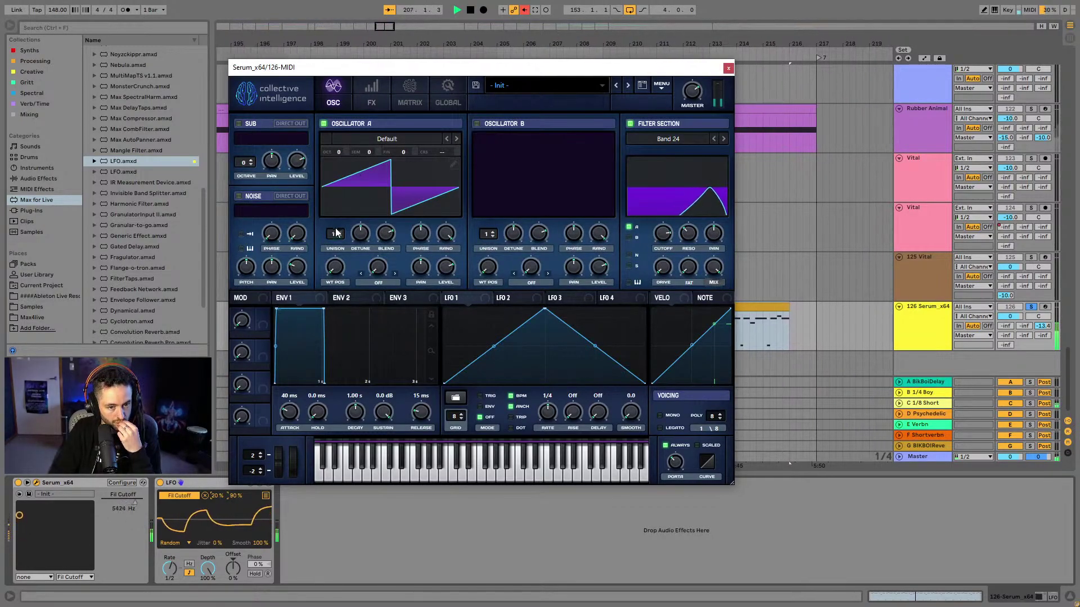
{"action": "left_click_drag", "start_coordinate": [340, 236], "coordinate": [342, 391]}
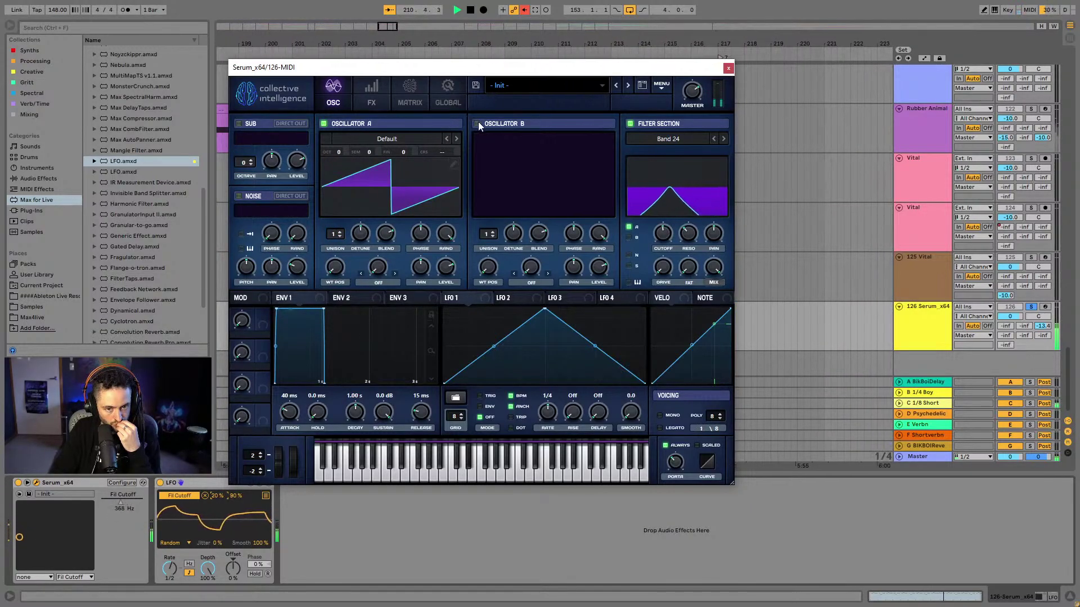
{"action": "left_click_drag", "start_coordinate": [331, 237], "coordinate": [365, 248]}
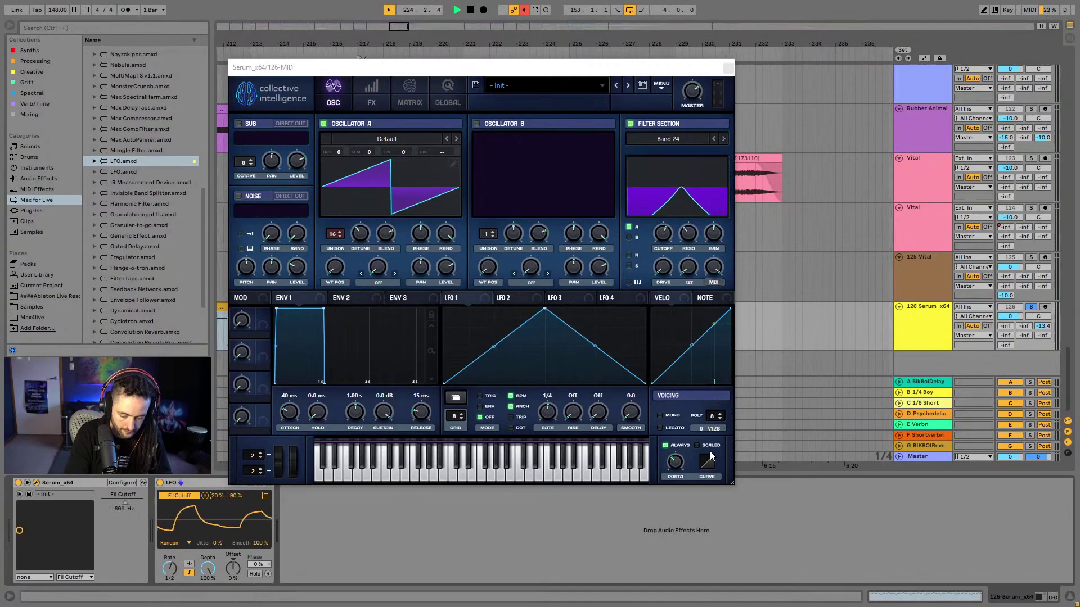
Move Serum clear of the timeline and loop bars 201 to 217 on the Serum track
{"action": "left_click_drag", "start_coordinate": [563, 66], "coordinate": [603, 397]}
{"action": "scroll", "coordinate": [363, 318], "scroll_direction": "down", "scroll_amount": 3}
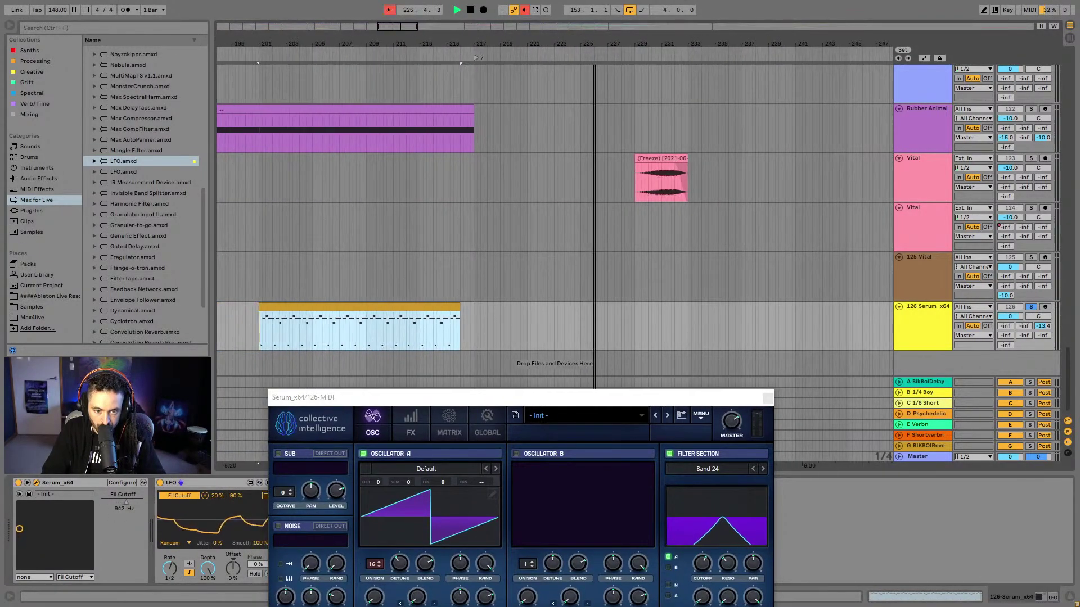
{"action": "left_click", "coordinate": [363, 318]}
{"action": "left_click", "coordinate": [762, 319], "text": "shift"}
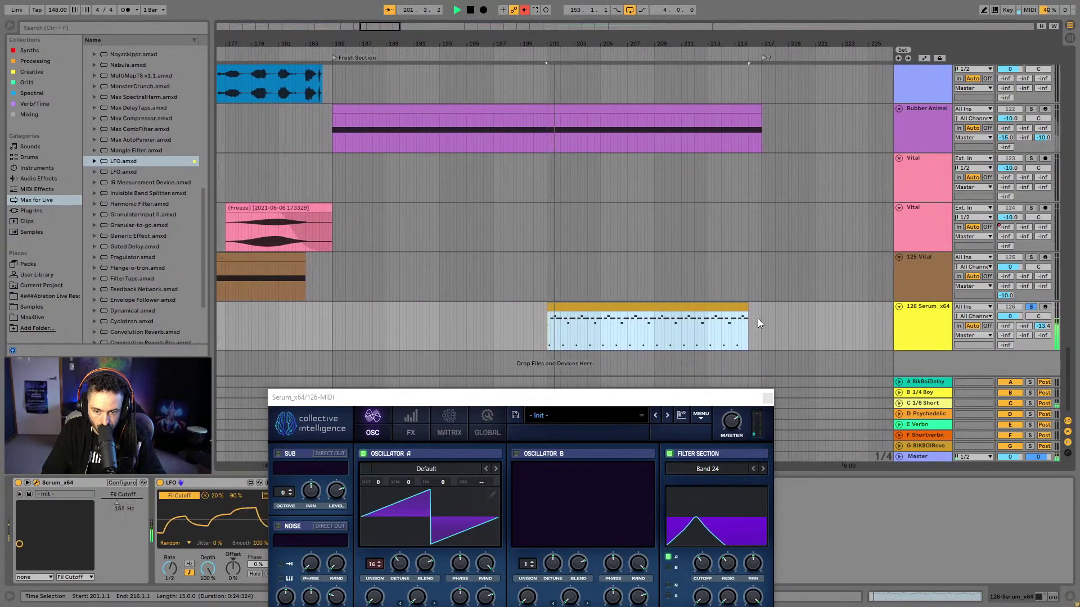
{"action": "left_click", "coordinate": [761, 325], "text": "shift"}
{"action": "key", "text": "ctrl+l"}
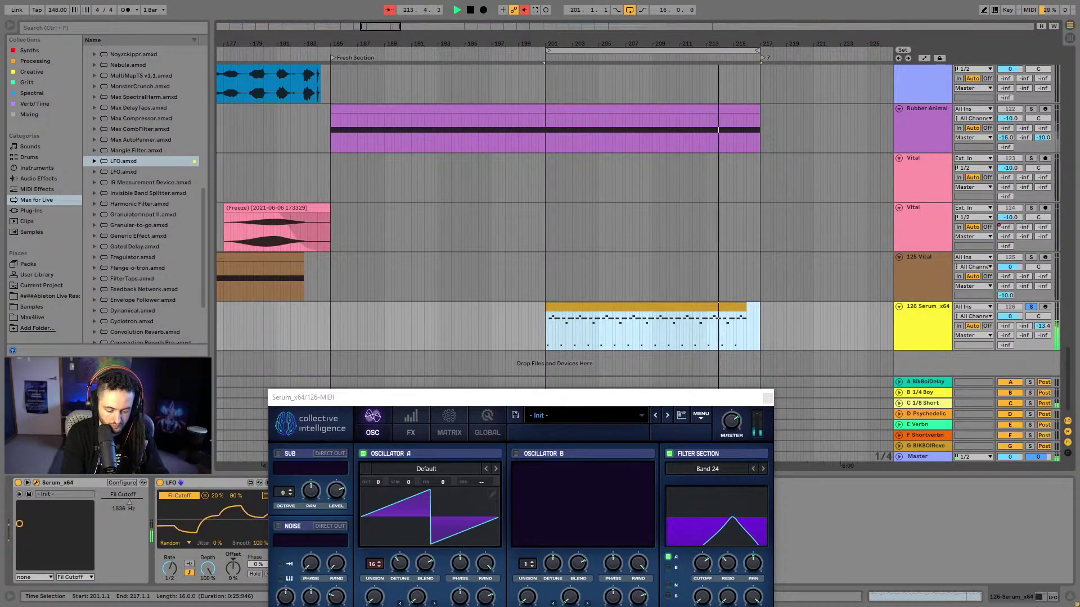
Set Serum's master volume to 52% (-17.3 dB), and solo the Serum track with the plug-in closed
{"action": "left_click_drag", "start_coordinate": [603, 400], "coordinate": [614, 96]}
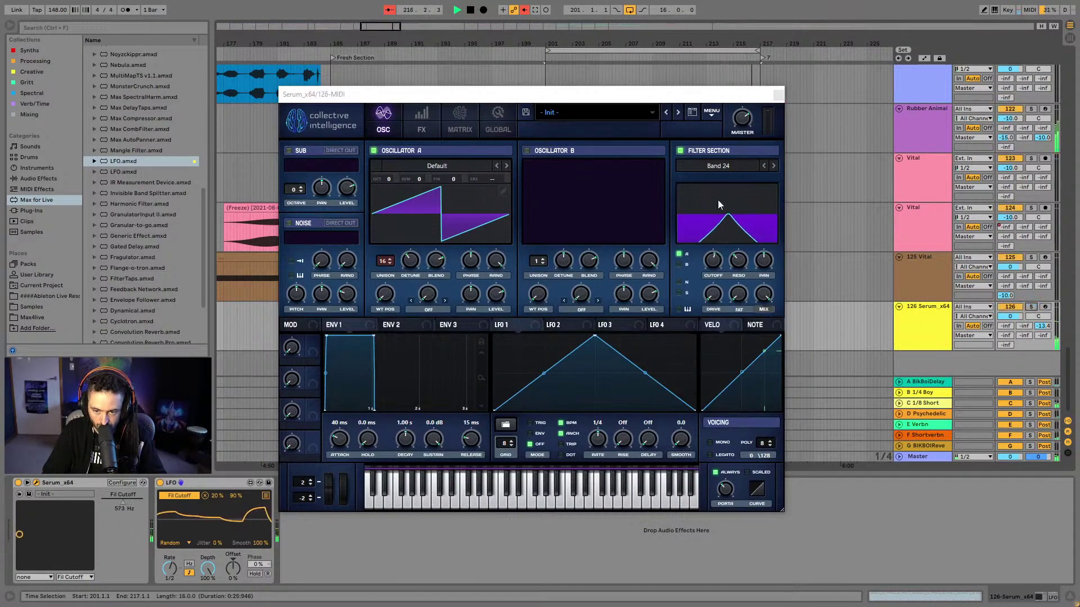
{"action": "left_click_drag", "start_coordinate": [716, 107], "coordinate": [683, 113]}
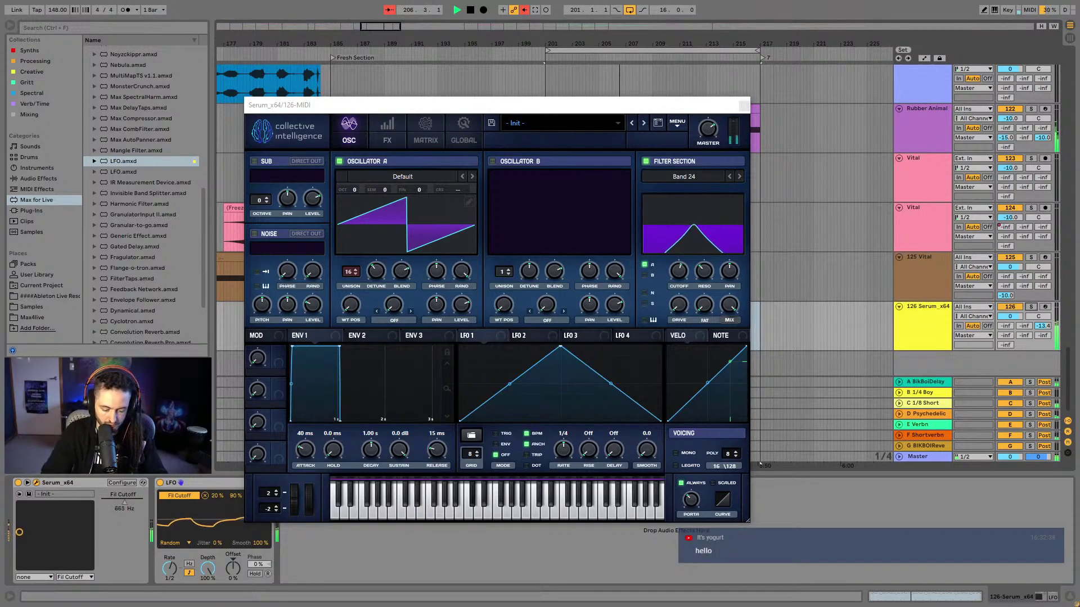
{"action": "left_click", "coordinate": [711, 129]}
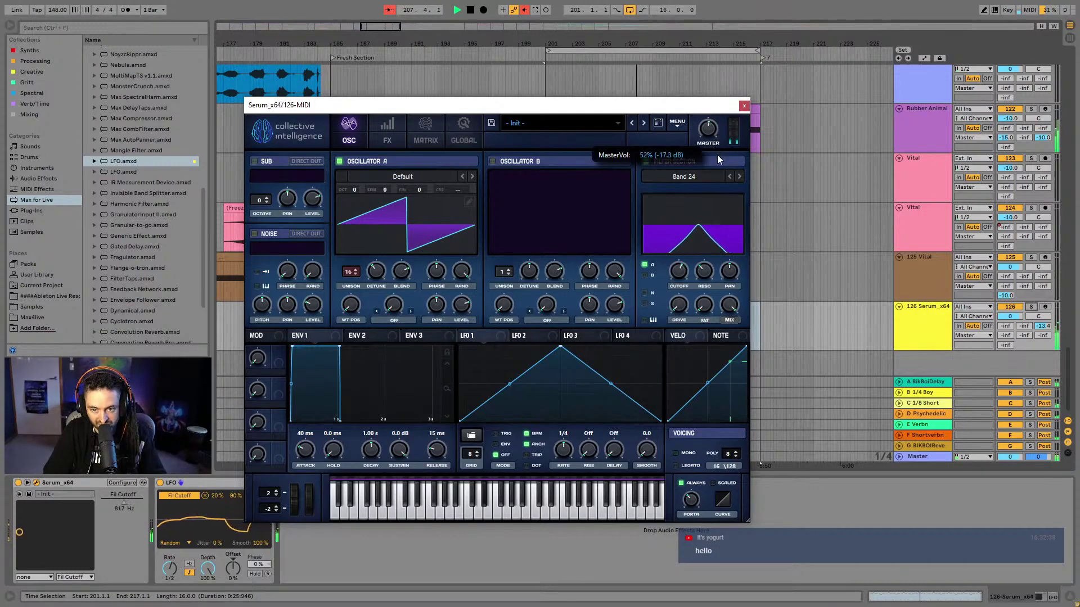
{"action": "left_click", "coordinate": [744, 106]}
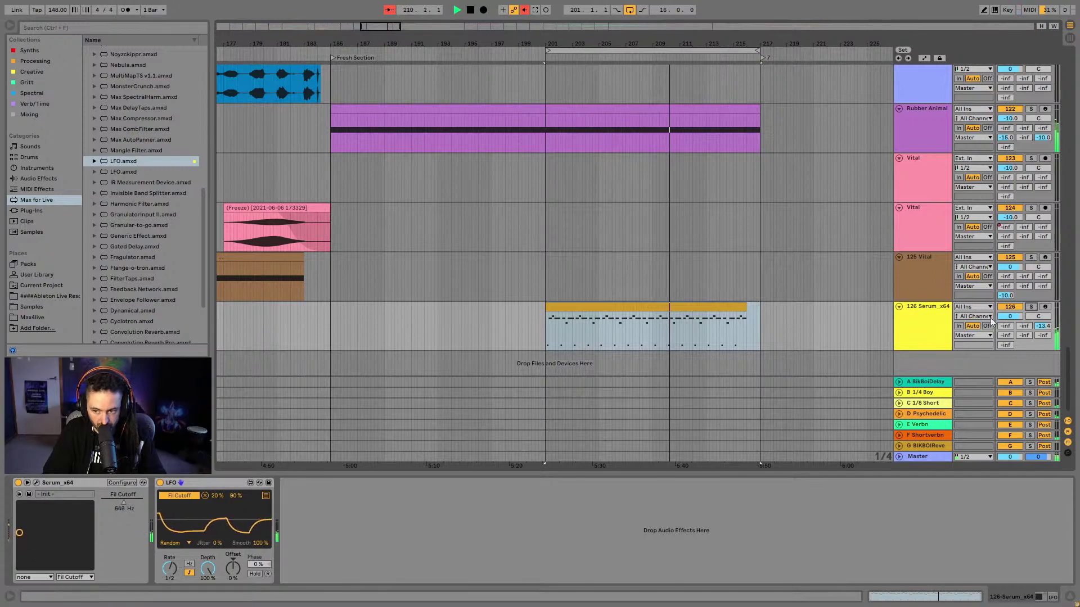
{"action": "left_click", "coordinate": [1031, 307]}
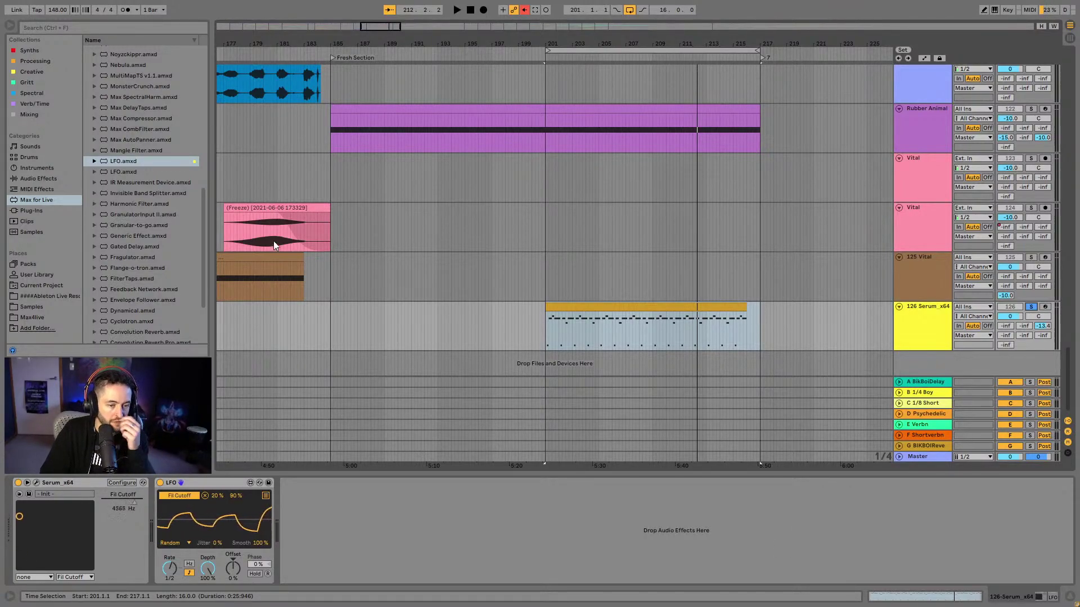
Search the plug-ins for "gate" and add Gatekeeper after the LFO on the Serum track
{"action": "left_click", "coordinate": [36, 214]}
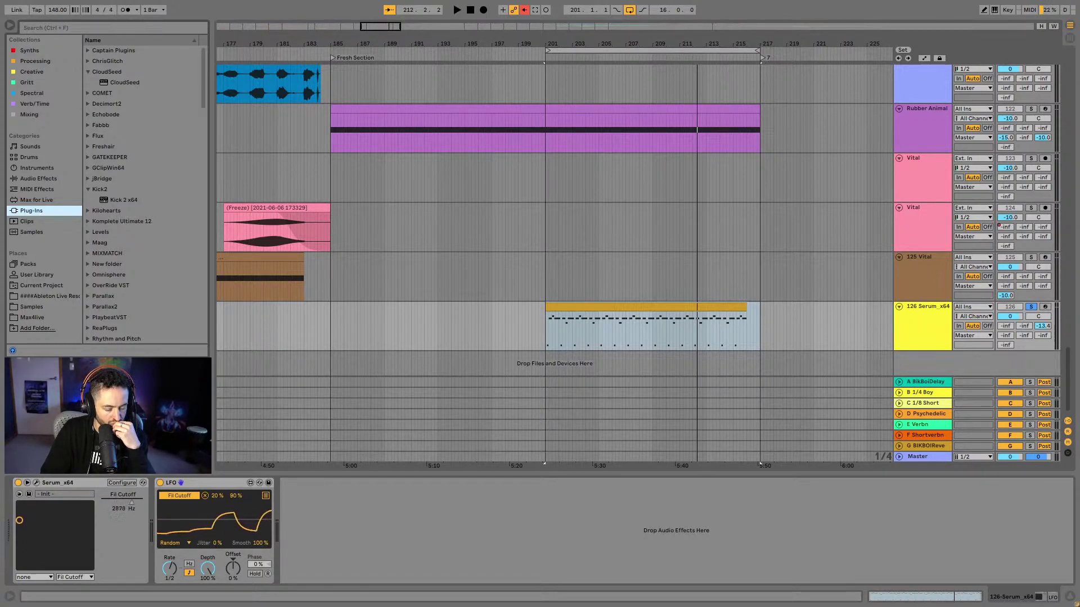
{"action": "left_click", "coordinate": [81, 26]}
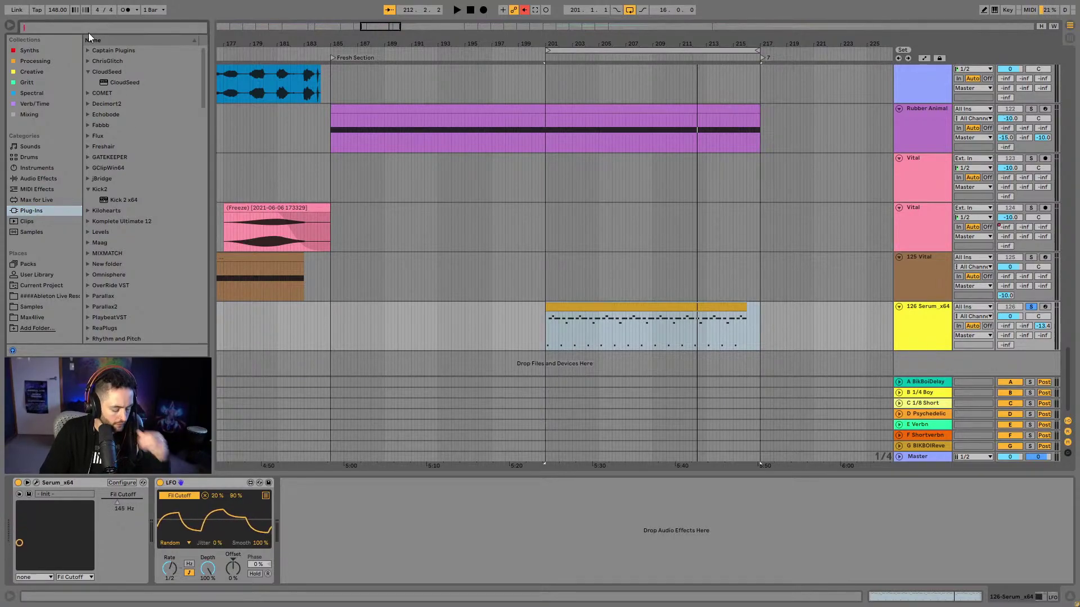
{"action": "type", "text": "gate"}
{"action": "left_click", "coordinate": [89, 50]}
{"action": "key", "text": "Down"}
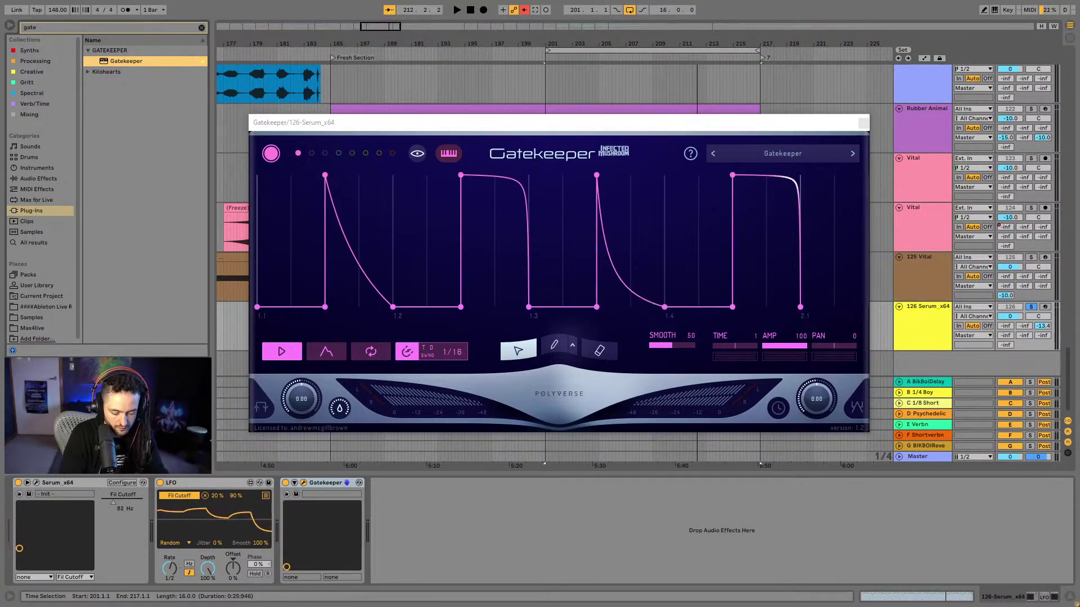
{"action": "left_click", "coordinate": [614, 131]}
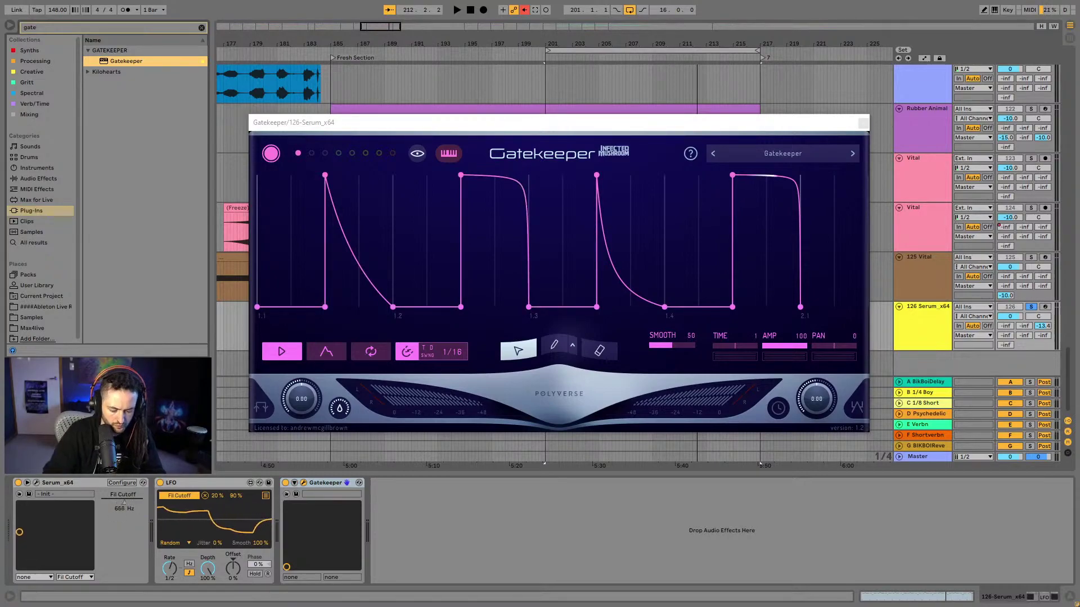
Play the clip and audition Gatekeeper's rhythmic presets Dramatic Rev, Crunchy Black and Trampoline
{"action": "left_click_drag", "start_coordinate": [644, 123], "coordinate": [540, 54]}
{"action": "key", "text": "space"}
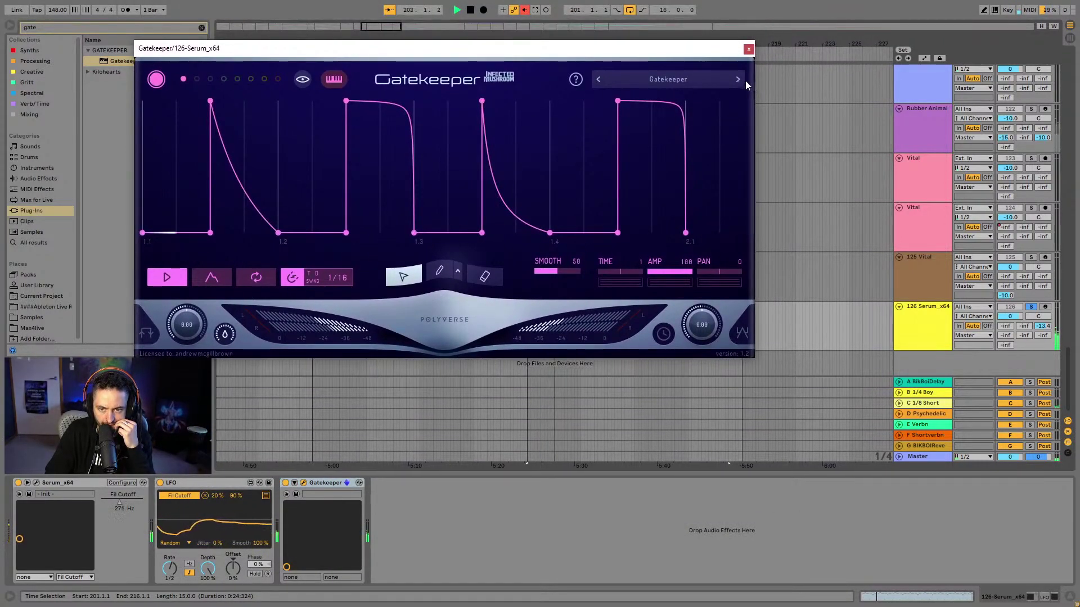
{"action": "left_click", "coordinate": [739, 79]}
{"action": "left_click", "coordinate": [679, 80]}
{"action": "mouse_move", "coordinate": [648, 132]}
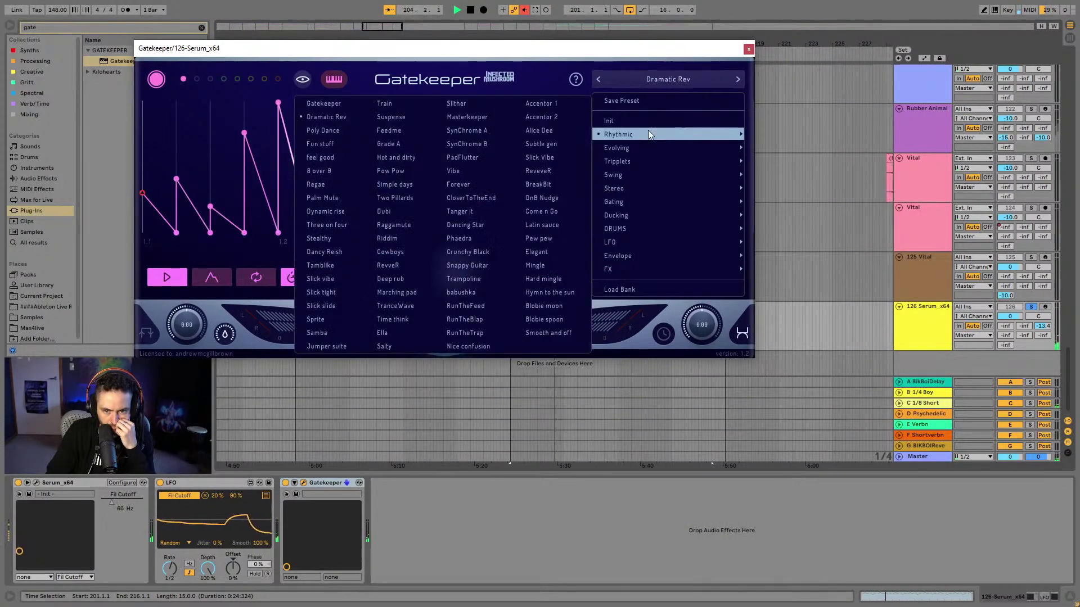
{"action": "left_click", "coordinate": [473, 255]}
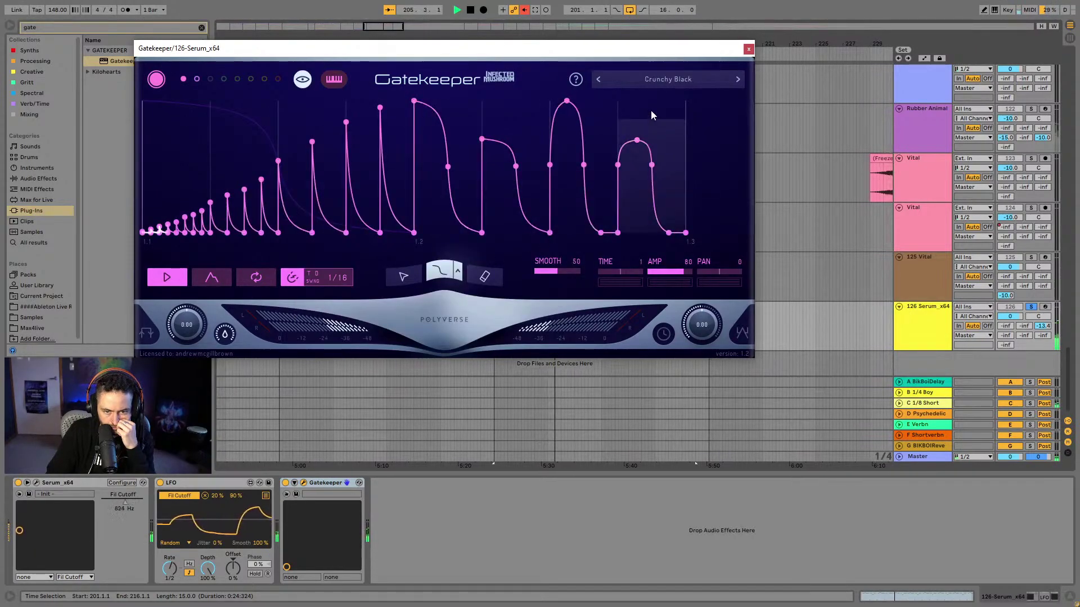
{"action": "left_click", "coordinate": [659, 79]}
{"action": "mouse_move", "coordinate": [632, 133]}
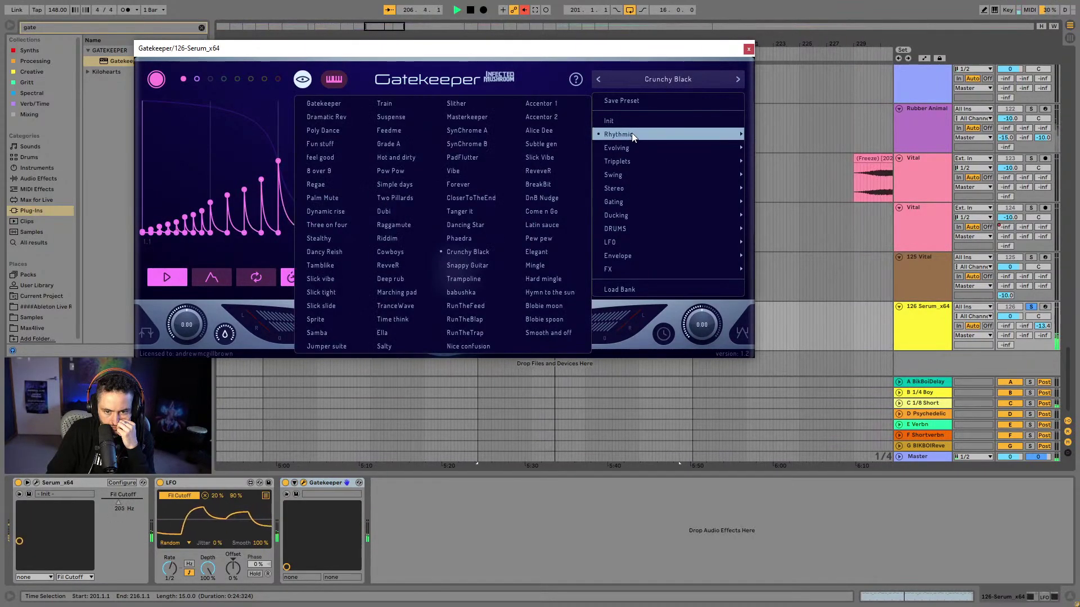
{"action": "left_click", "coordinate": [491, 280]}
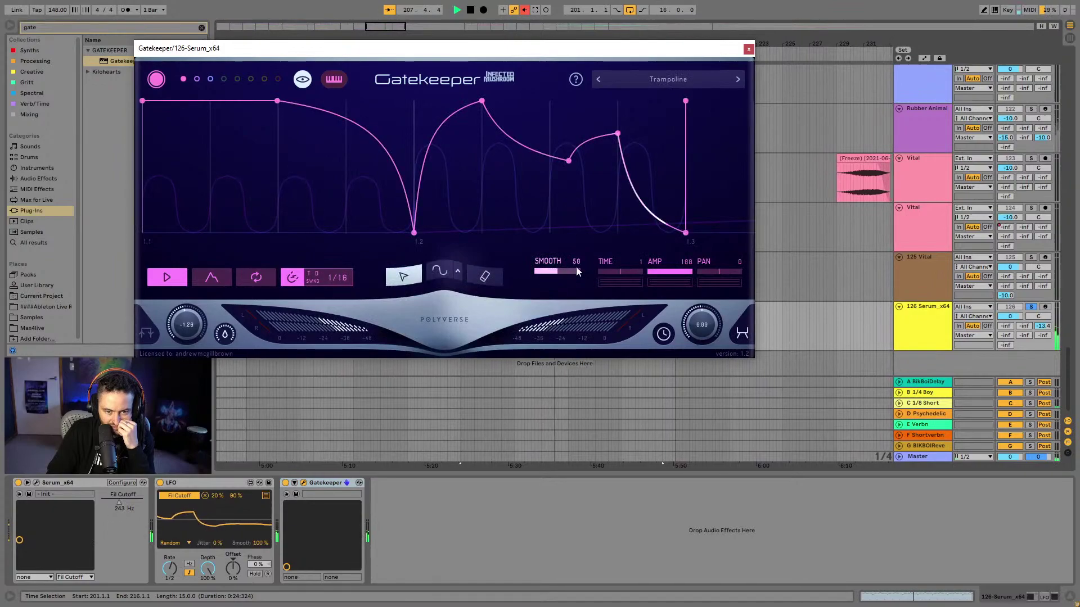
Load Gatekeeper's rhythmic preset DnB Nudge while the clip plays
{"action": "left_click", "coordinate": [667, 85]}
{"action": "mouse_move", "coordinate": [663, 209]}
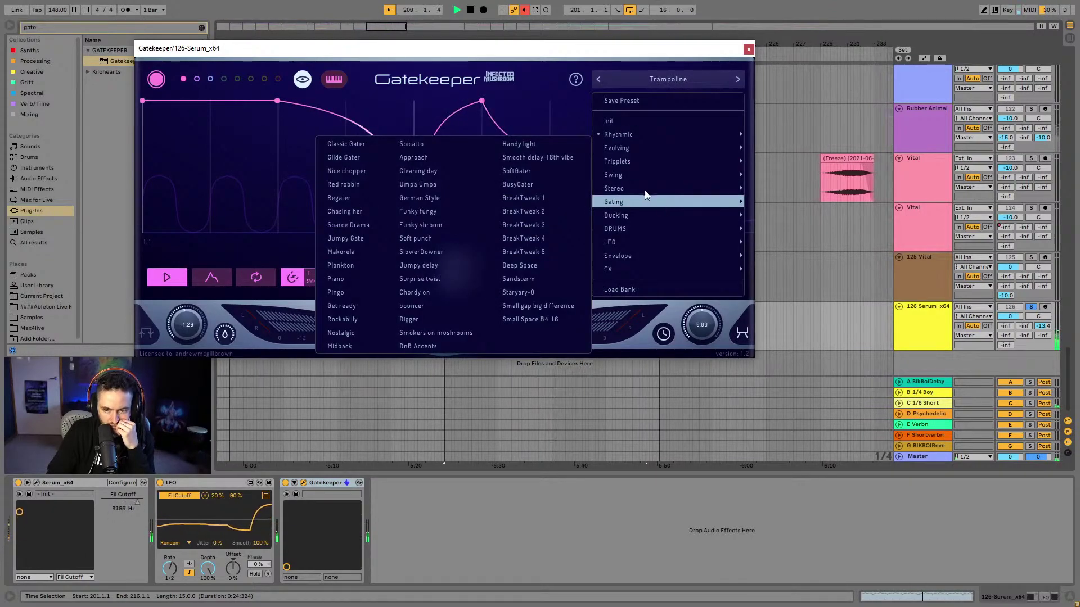
{"action": "mouse_move", "coordinate": [624, 135]}
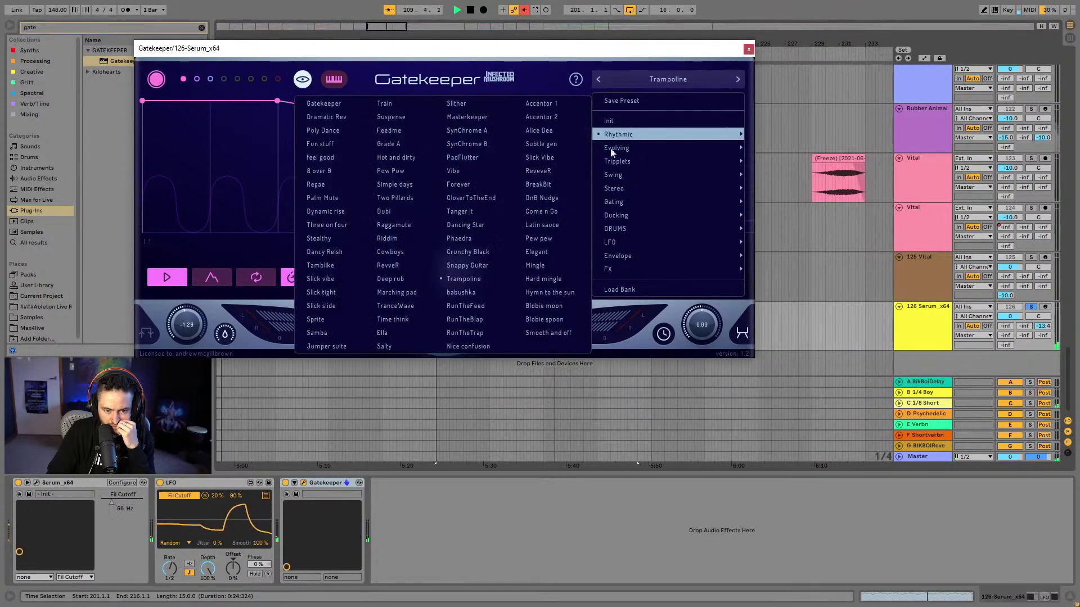
{"action": "left_click", "coordinate": [539, 200]}
{"action": "left_click", "coordinate": [672, 84]}
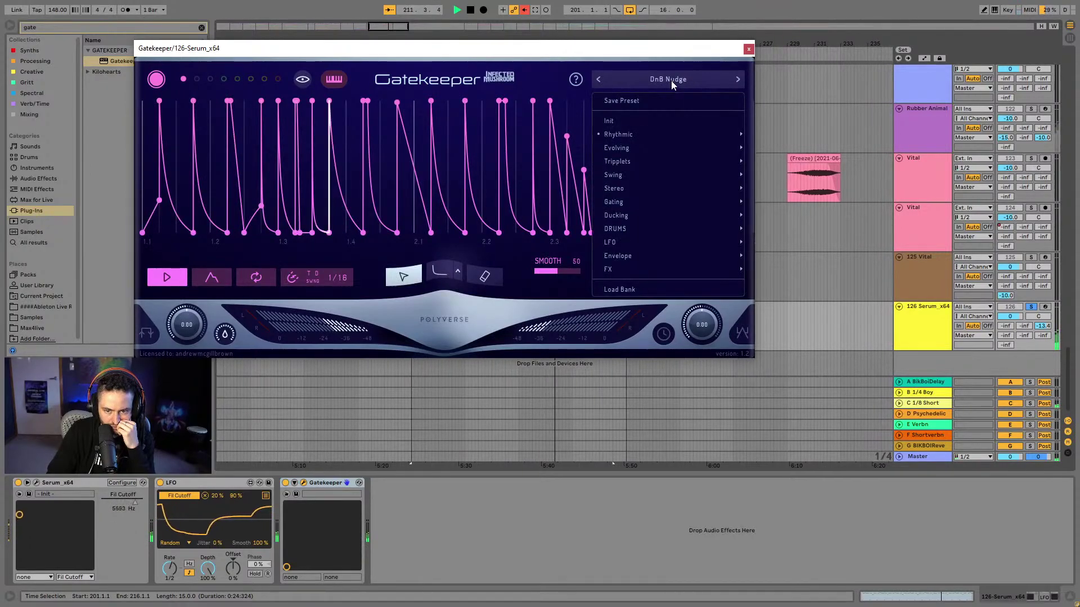
{"action": "left_click", "coordinate": [545, 308]}
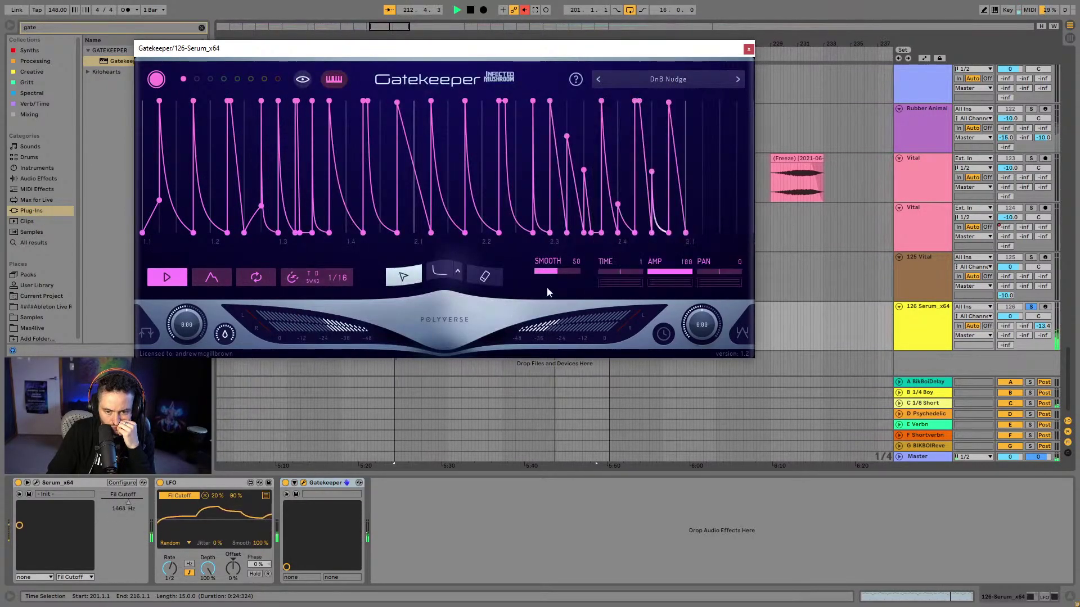
Raise Gatekeeper's smoothing to 78, close the plug-in, and select the Serum clip
{"action": "scroll", "coordinate": [579, 271], "scroll_direction": "up", "scroll_amount": 5}
{"action": "scroll", "coordinate": [585, 272], "scroll_direction": "up", "scroll_amount": 2}
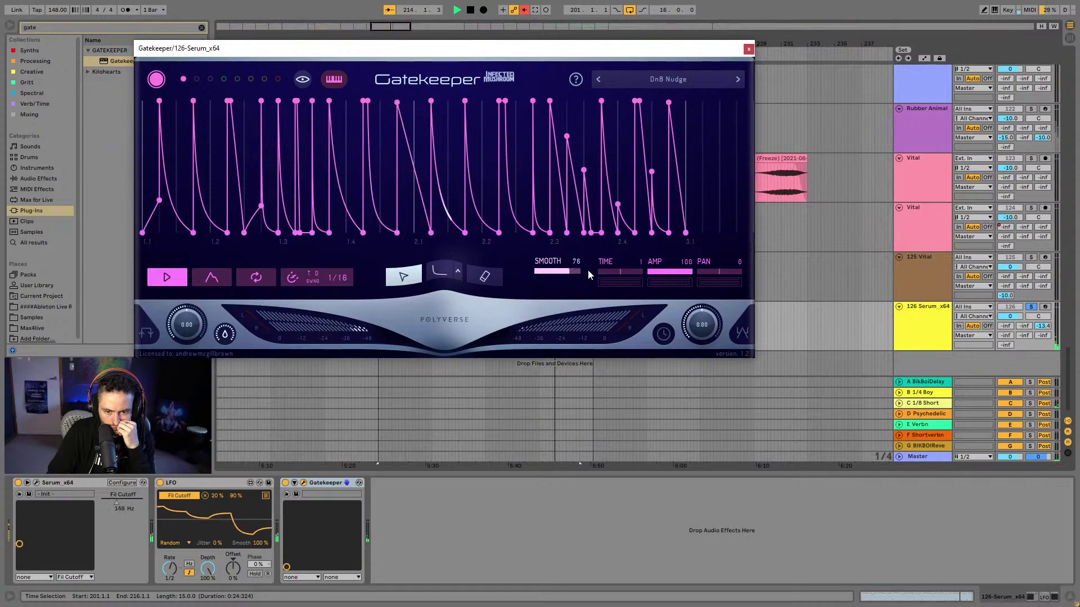
{"action": "left_click", "coordinate": [749, 49]}
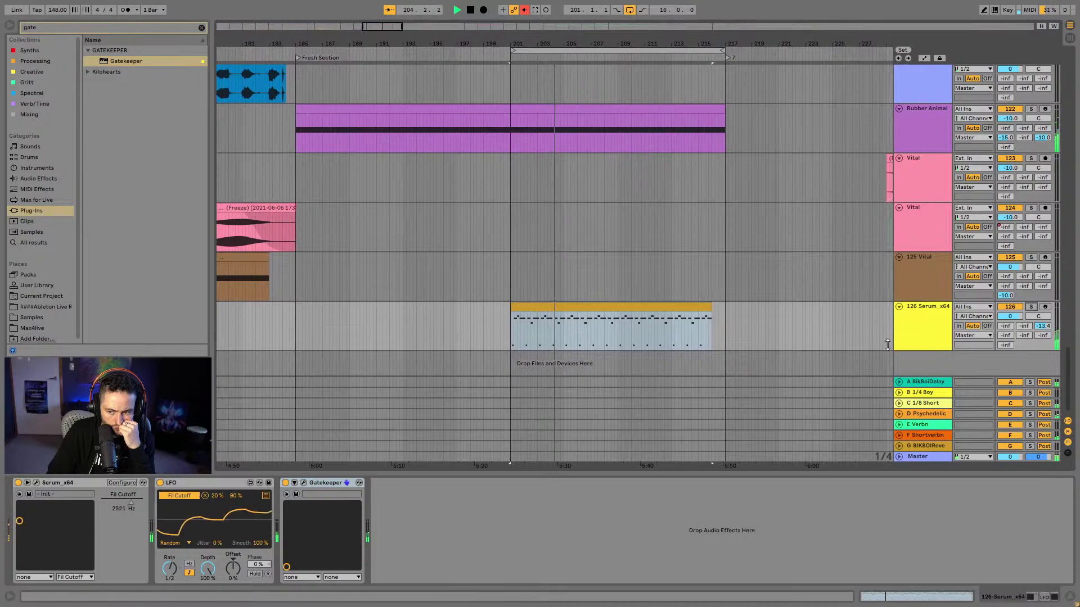
{"action": "left_click", "coordinate": [636, 308]}
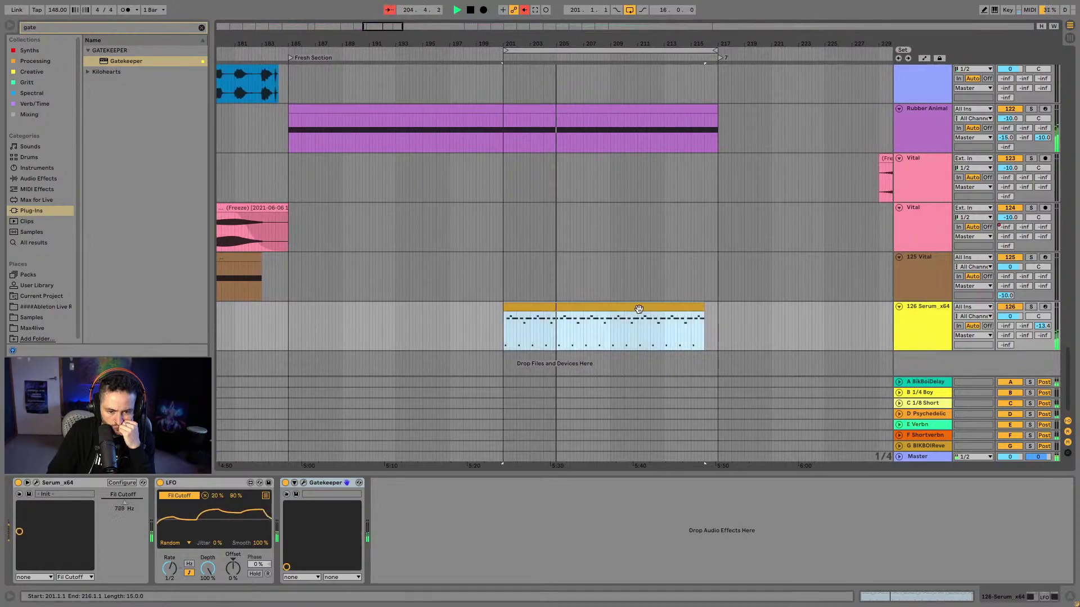
Check Serum's settings, solo the Serum track, and review the LFO's waveform choices, keeping Random
{"action": "left_click", "coordinate": [36, 483]}
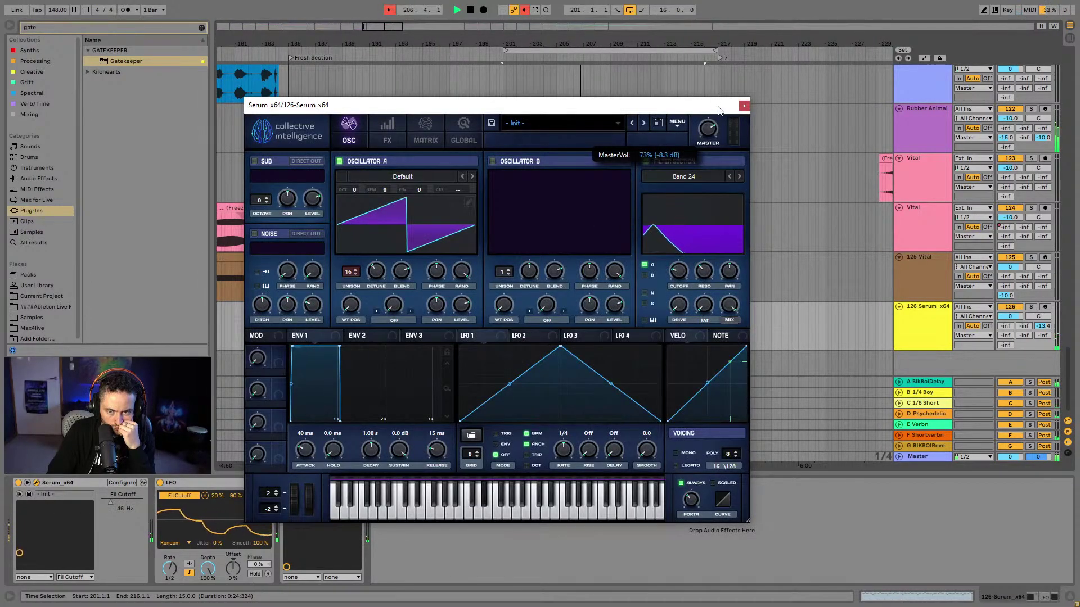
{"action": "left_click", "coordinate": [744, 105]}
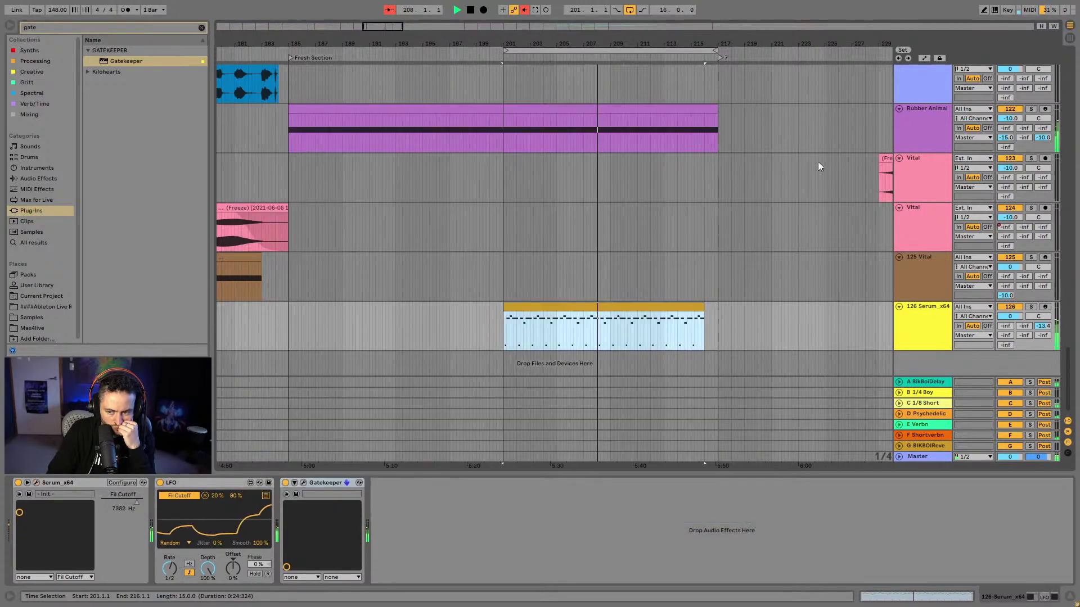
{"action": "left_click", "coordinate": [1031, 307]}
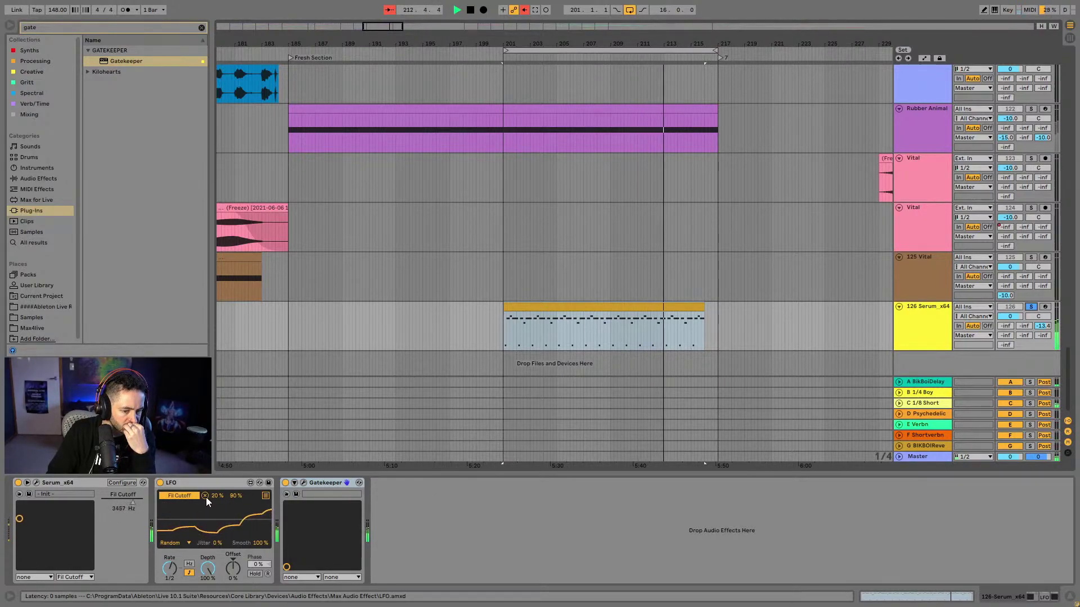
{"action": "left_click", "coordinate": [187, 544]}
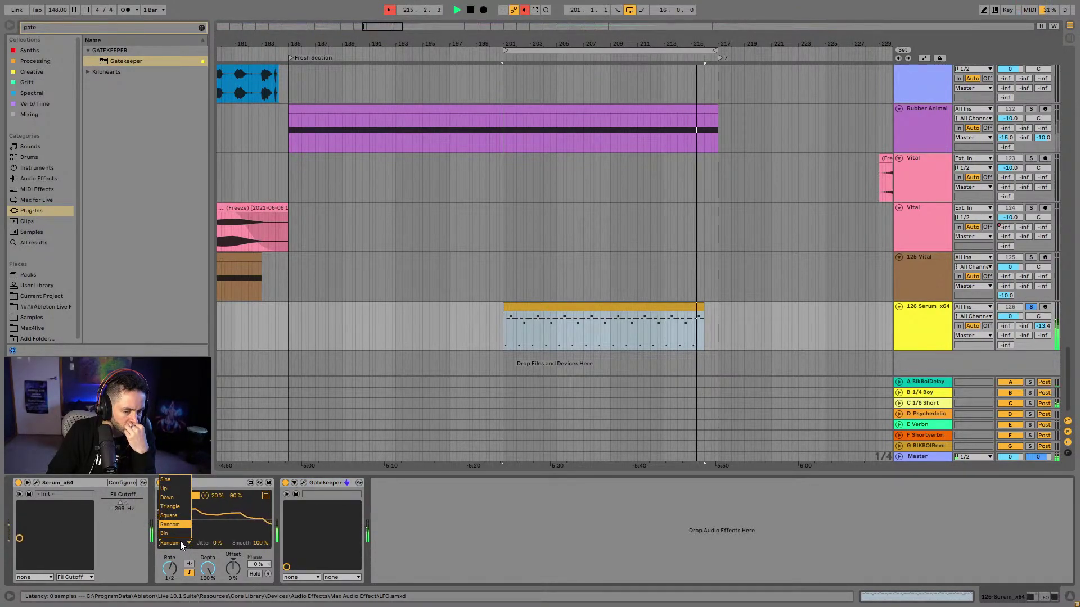
{"action": "left_click", "coordinate": [179, 526]}
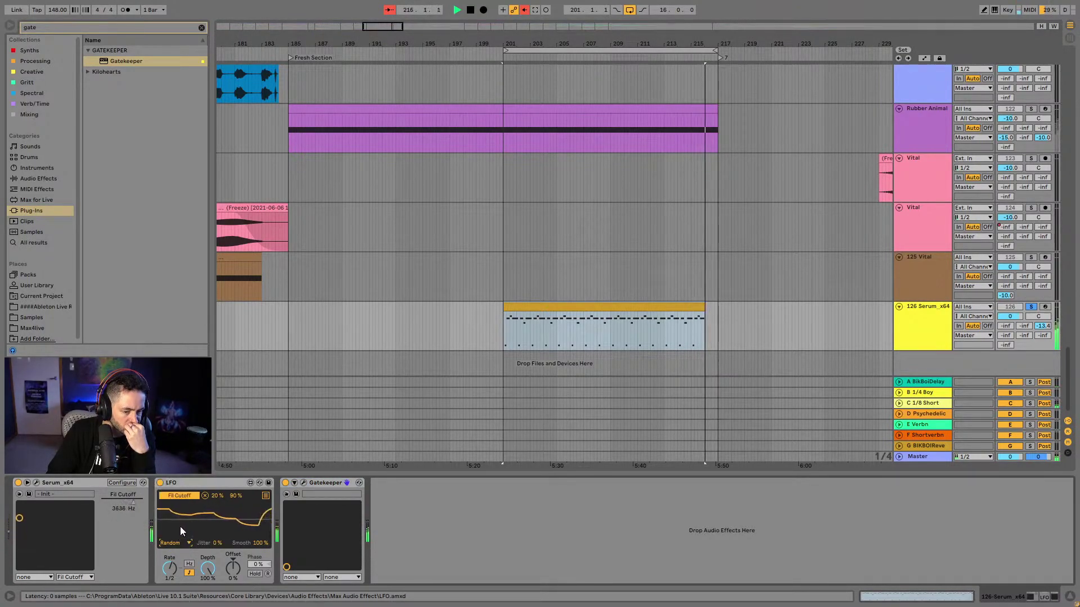
Audition Gatekeeper's presets Come n Go, Pew pew, Elegant and Hard mingle on the soloed Serum track
{"action": "left_click", "coordinate": [304, 483]}
{"action": "left_click", "coordinate": [737, 79]}
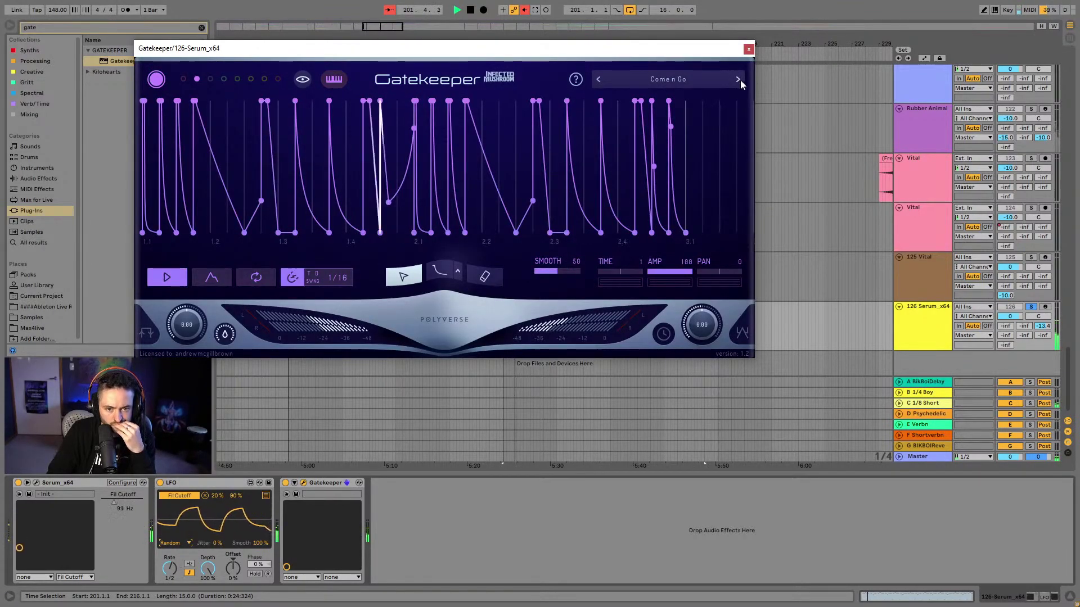
{"action": "left_click", "coordinate": [741, 80]}
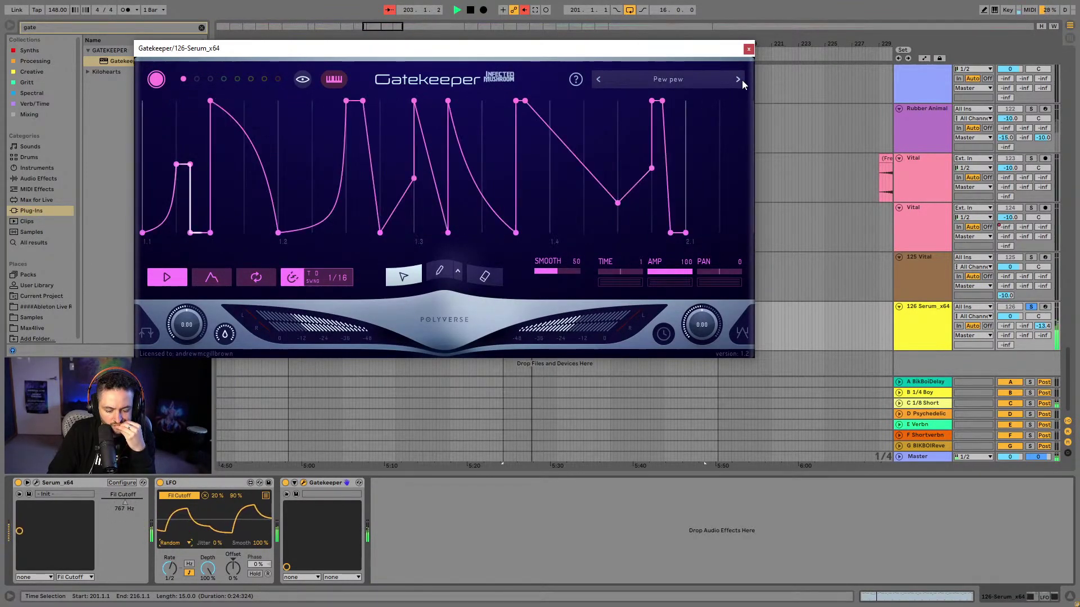
{"action": "left_click", "coordinate": [741, 80]}
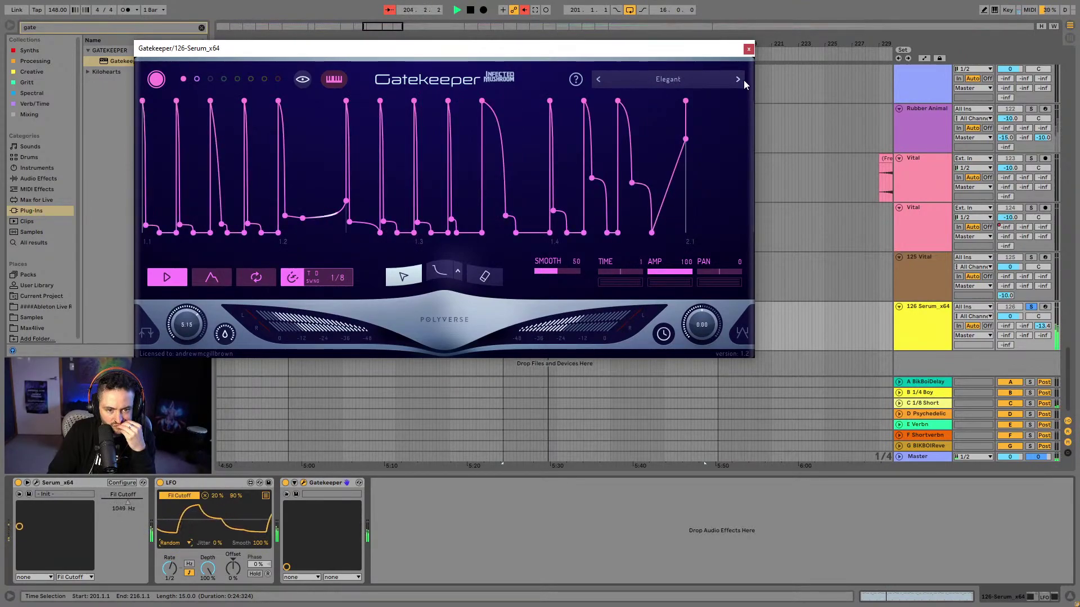
{"action": "left_click", "coordinate": [743, 80]}
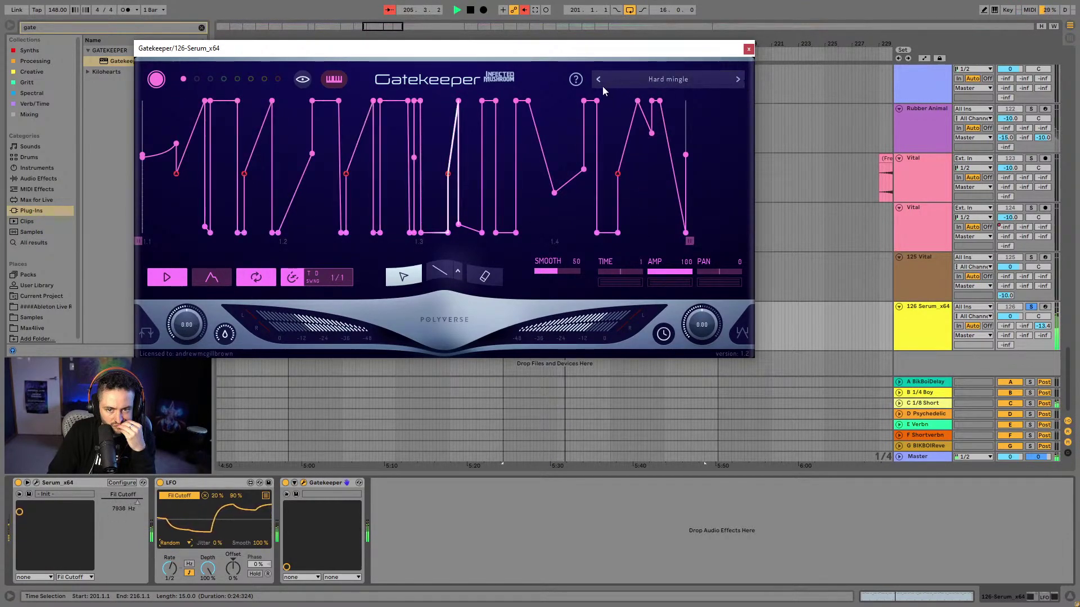
Step through Hymn to the sun, Blobie moon and Blobie spoon, load Gatekeeper's Smooth and off preset, and unsolo the Serum track
{"action": "left_click", "coordinate": [738, 80]}
{"action": "left_click", "coordinate": [737, 81]}
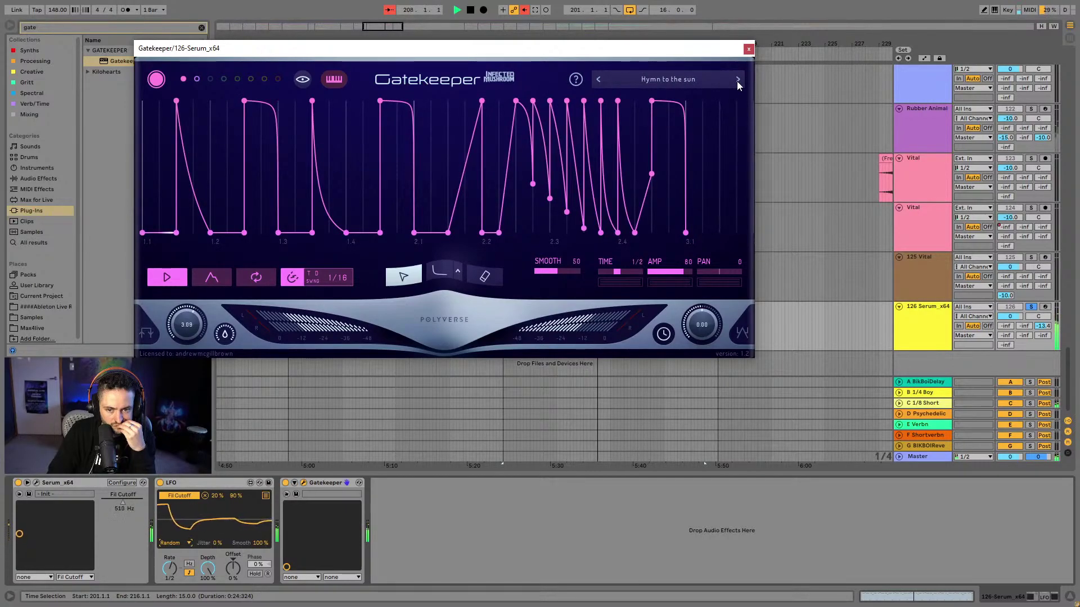
{"action": "left_click", "coordinate": [737, 81]}
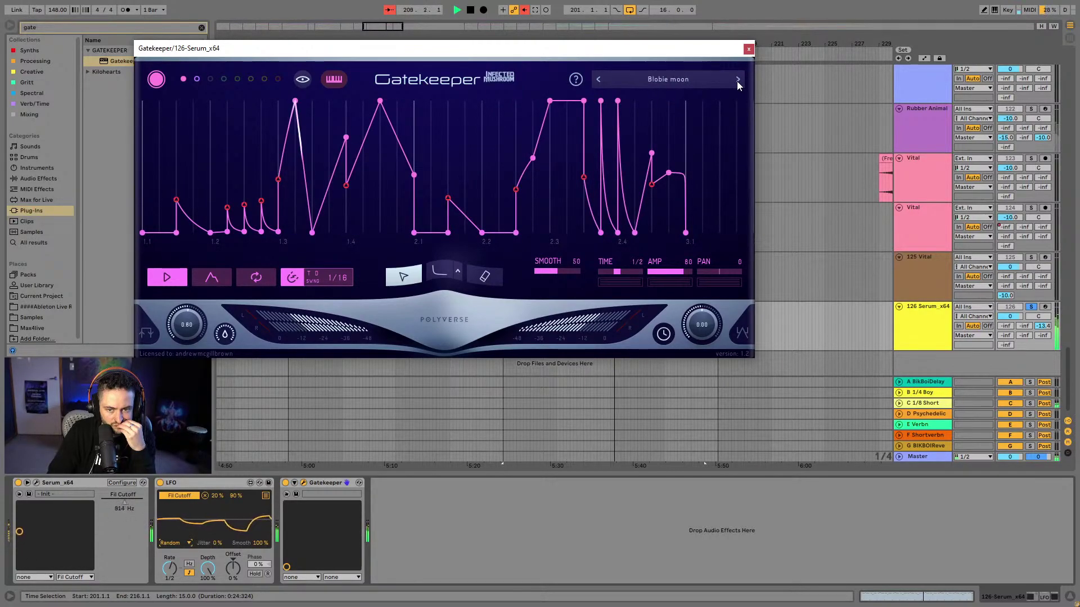
{"action": "left_click", "coordinate": [737, 80]}
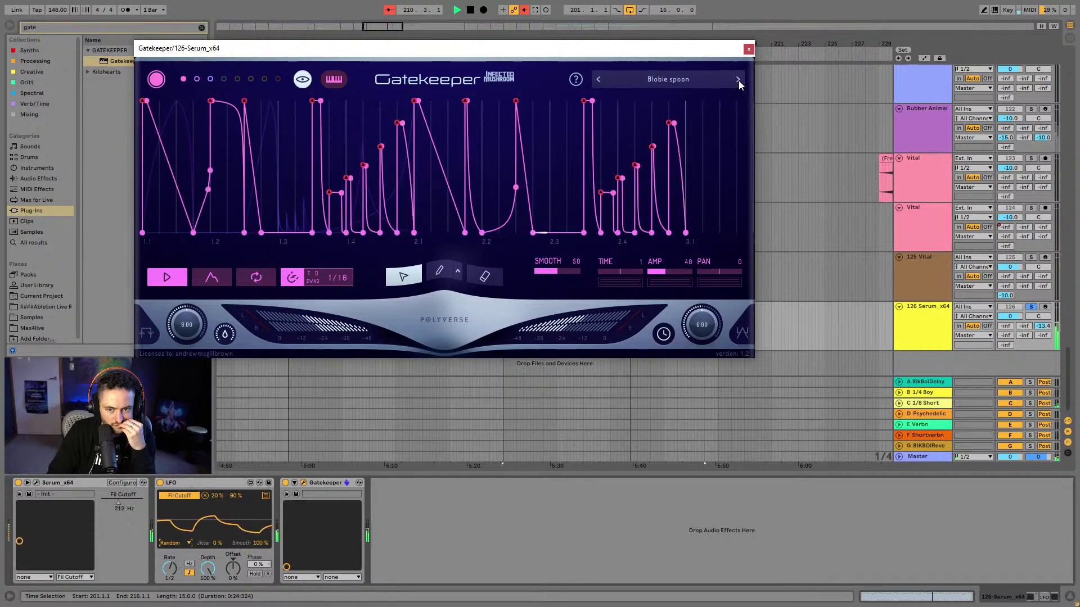
{"action": "left_click", "coordinate": [738, 79]}
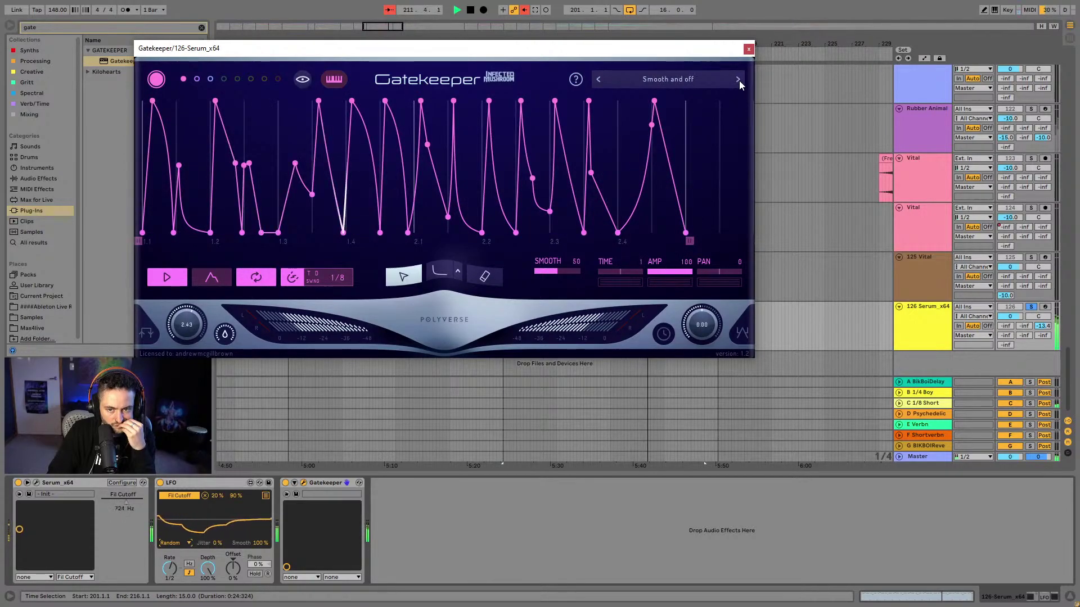
{"action": "left_click", "coordinate": [749, 50]}
{"action": "left_click", "coordinate": [1031, 307]}
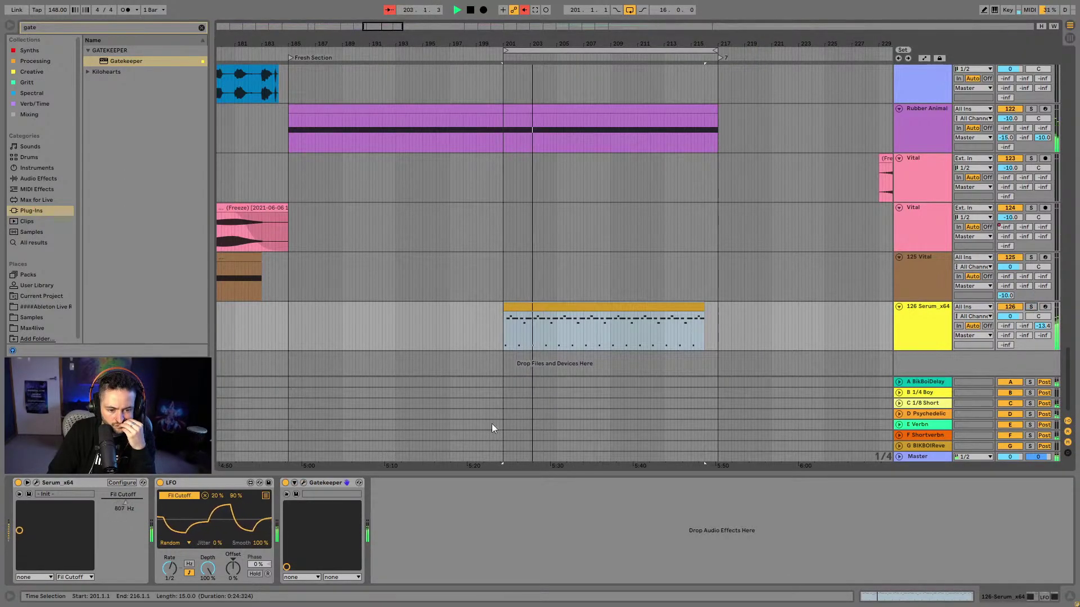
Adjust oscillator A's unison detune in Serum while the mix plays, and close the plug-in
{"action": "left_click", "coordinate": [38, 482]}
{"action": "mouse_move", "coordinate": [707, 272]}
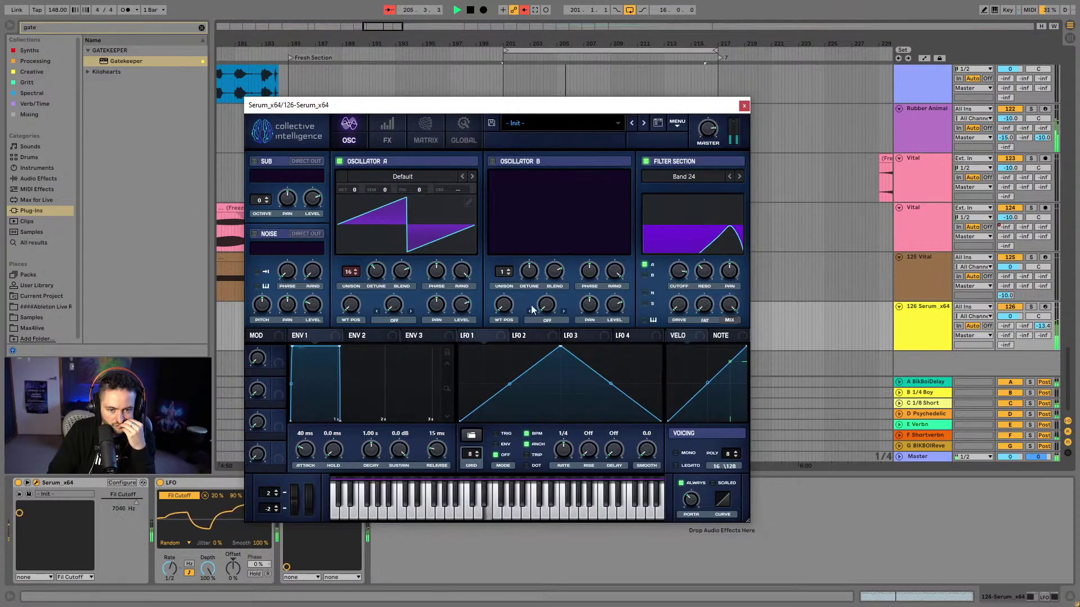
{"action": "mouse_move", "coordinate": [382, 275]}
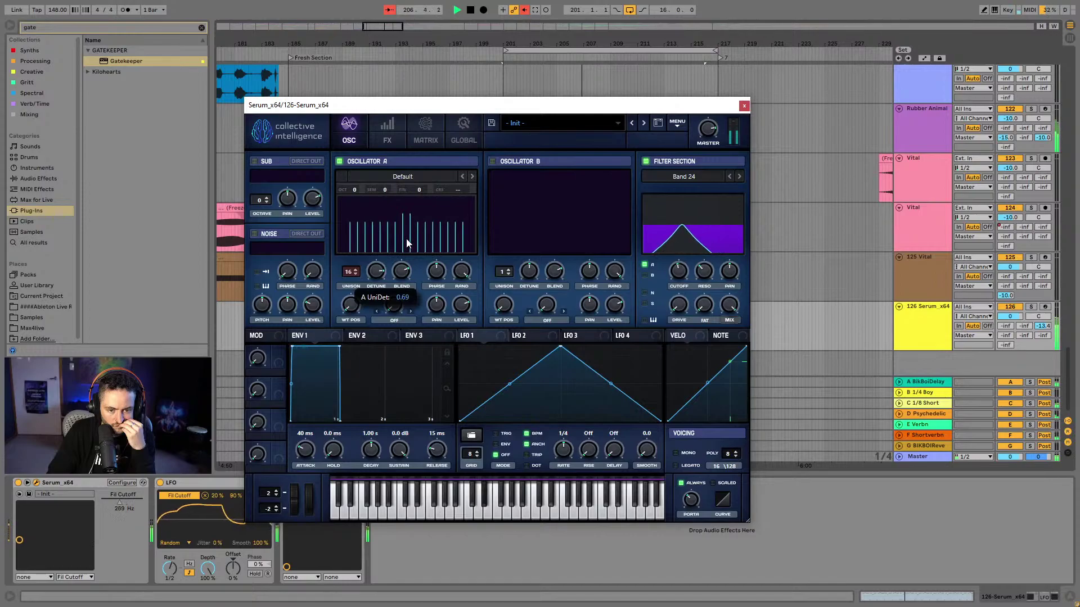
{"action": "left_click_drag", "start_coordinate": [408, 243], "coordinate": [391, 299]}
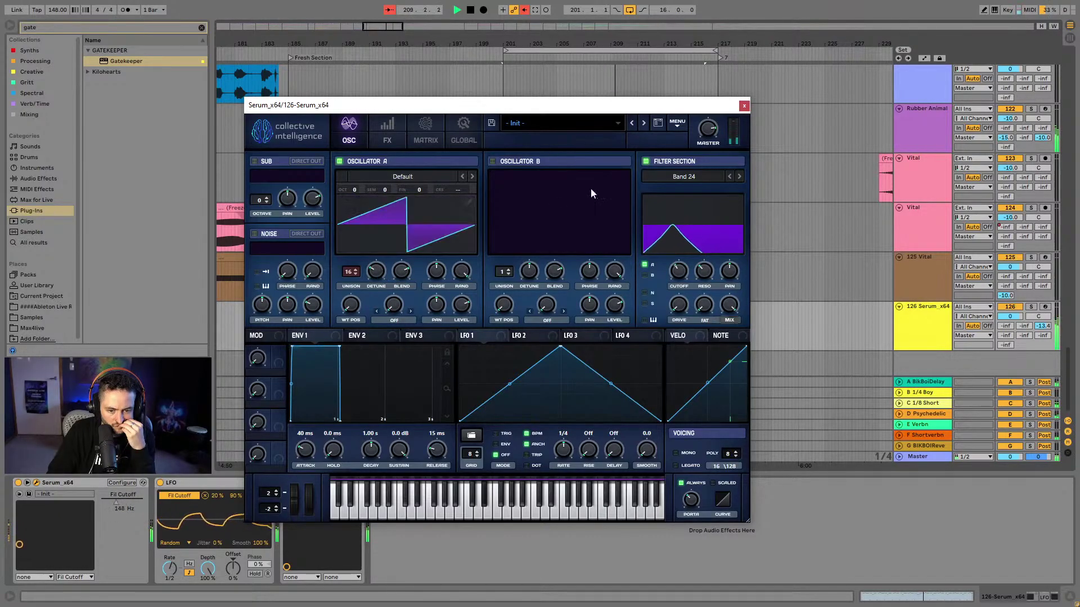
{"action": "left_click", "coordinate": [744, 106]}
Replay the selected Serum clip with its track soloed and clear the plug-in search
{"action": "left_click", "coordinate": [602, 336]}
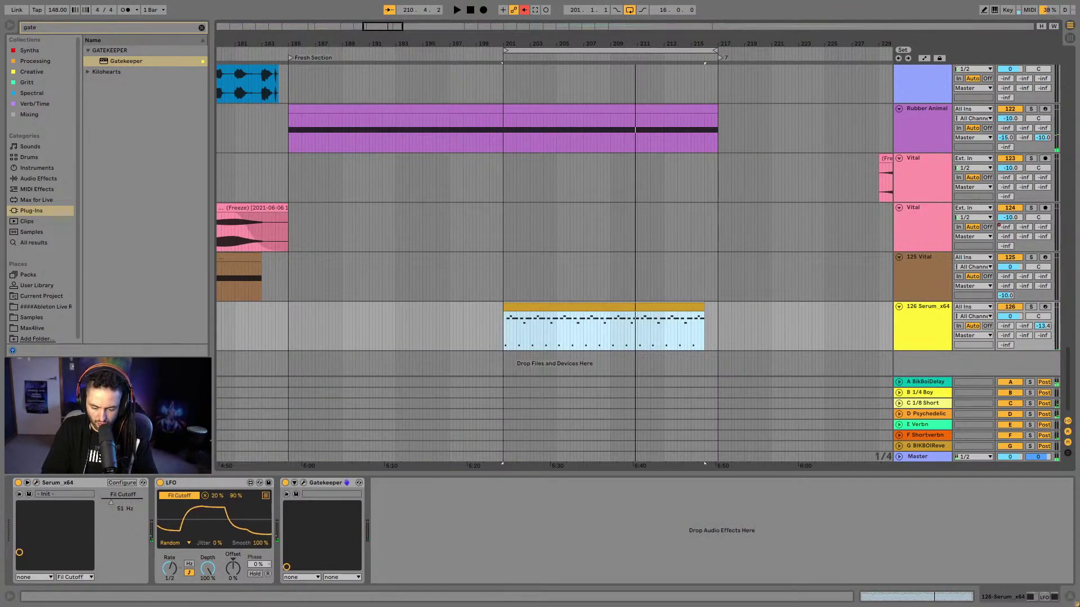
{"action": "left_click", "coordinate": [1032, 308]}
{"action": "key", "text": "space"}
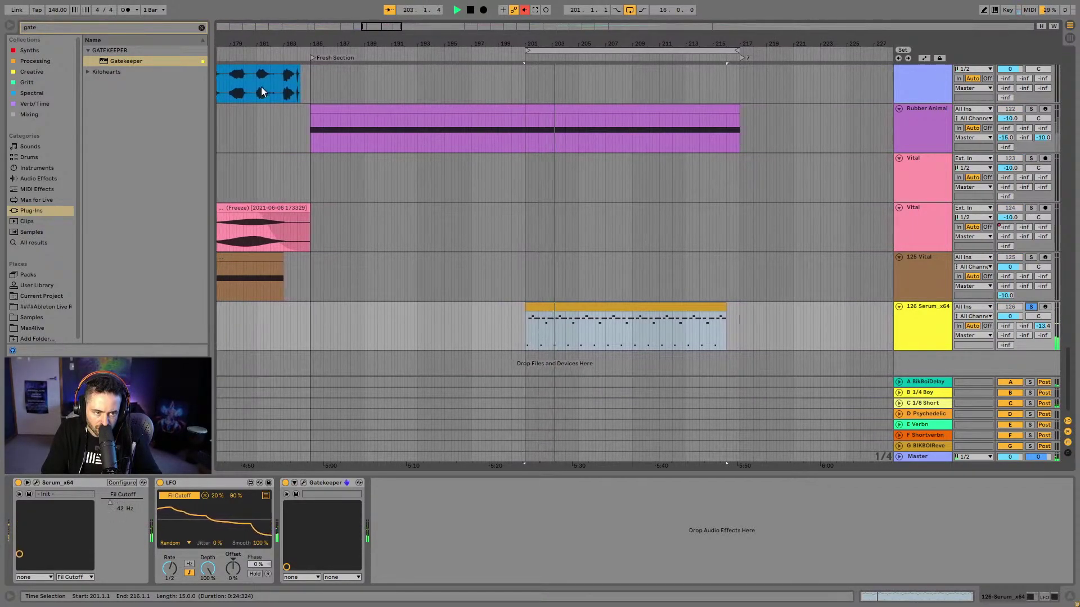
{"action": "left_click", "coordinate": [201, 27]}
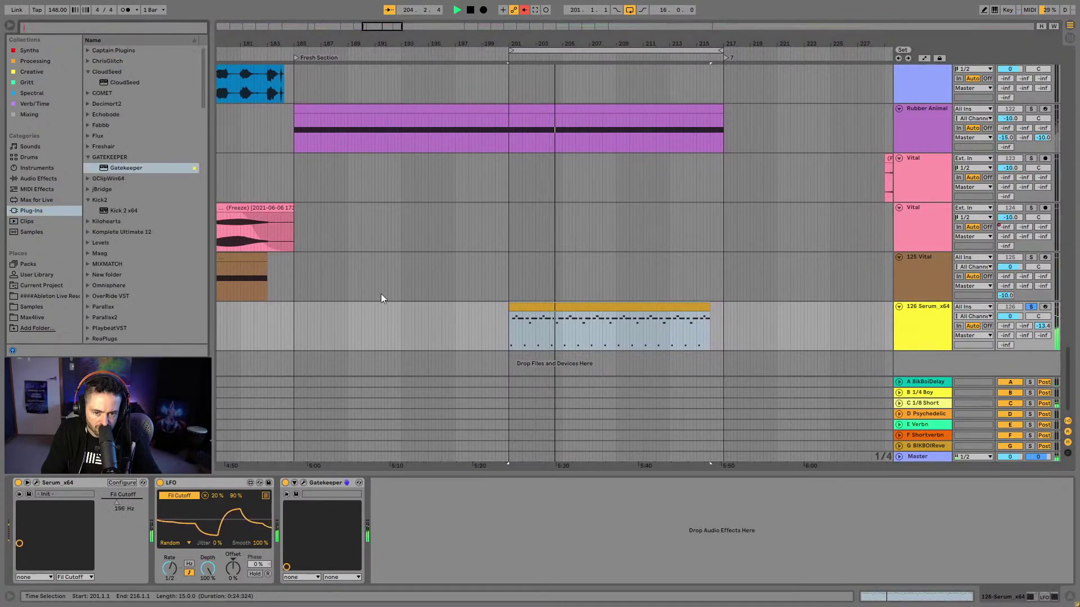
Raise the minimum of the LFO's filter cutoff modulation range to 50%
{"action": "left_click", "coordinate": [148, 505]}
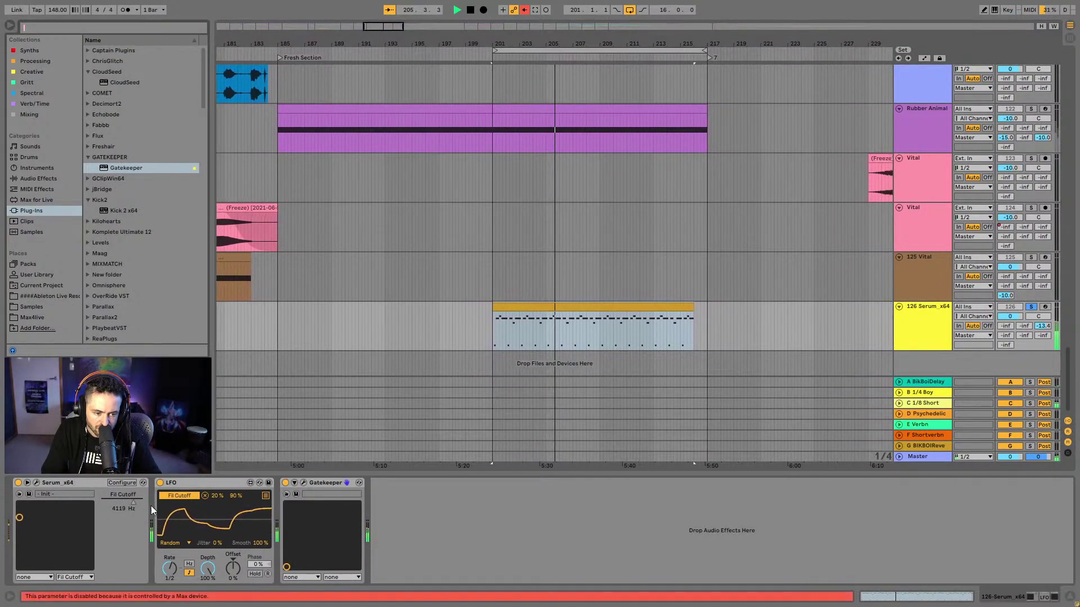
{"action": "left_click", "coordinate": [223, 496]}
{"action": "left_click_drag", "start_coordinate": [220, 497], "coordinate": [221, 479]}
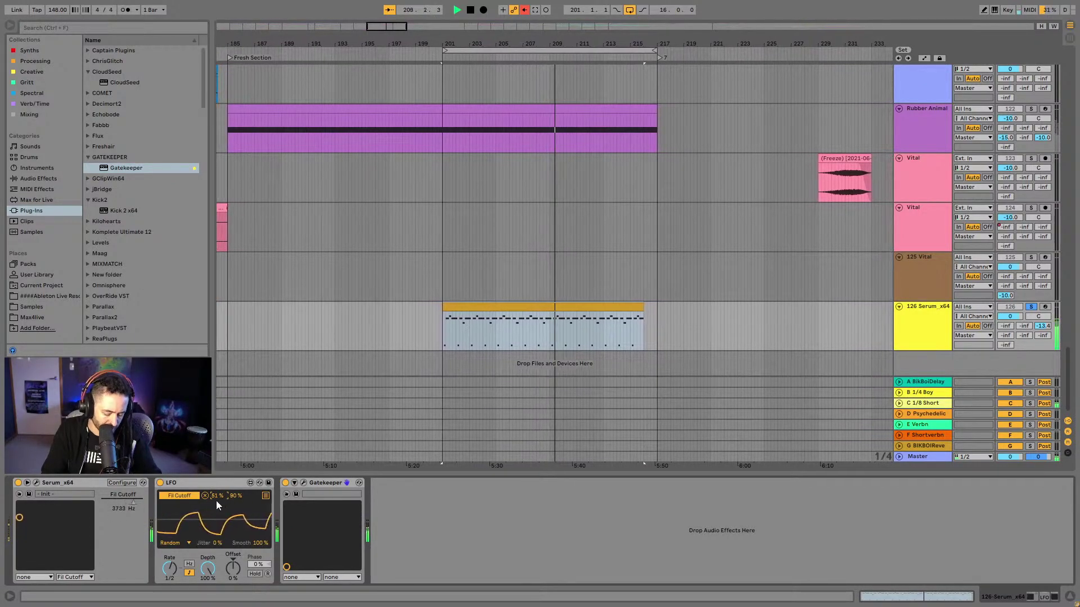
{"action": "left_click", "coordinate": [237, 497]}
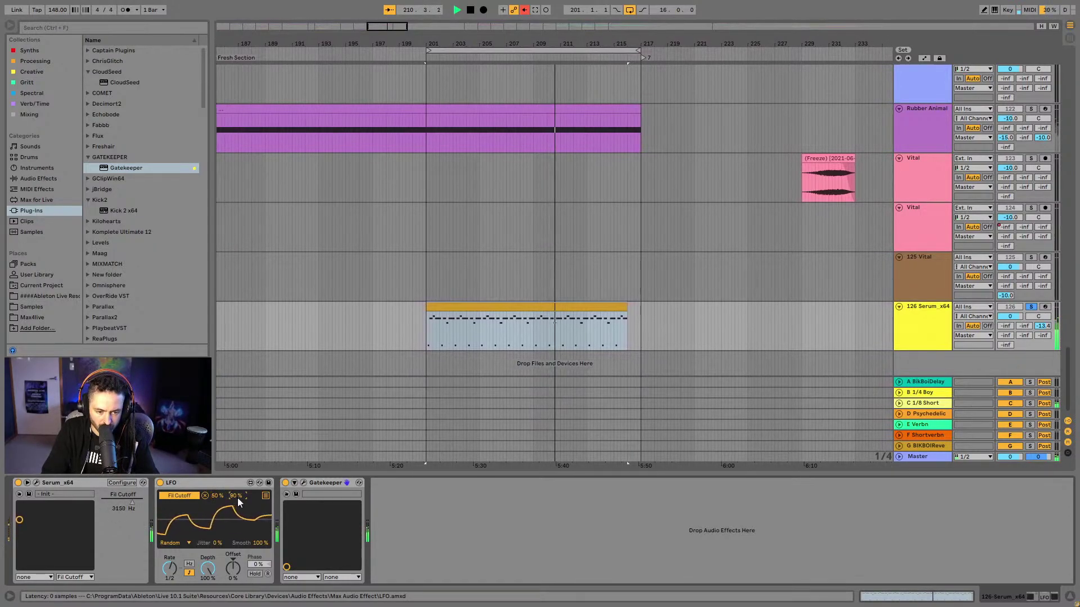
{"action": "left_click_drag", "start_coordinate": [238, 498], "coordinate": [252, 493]}
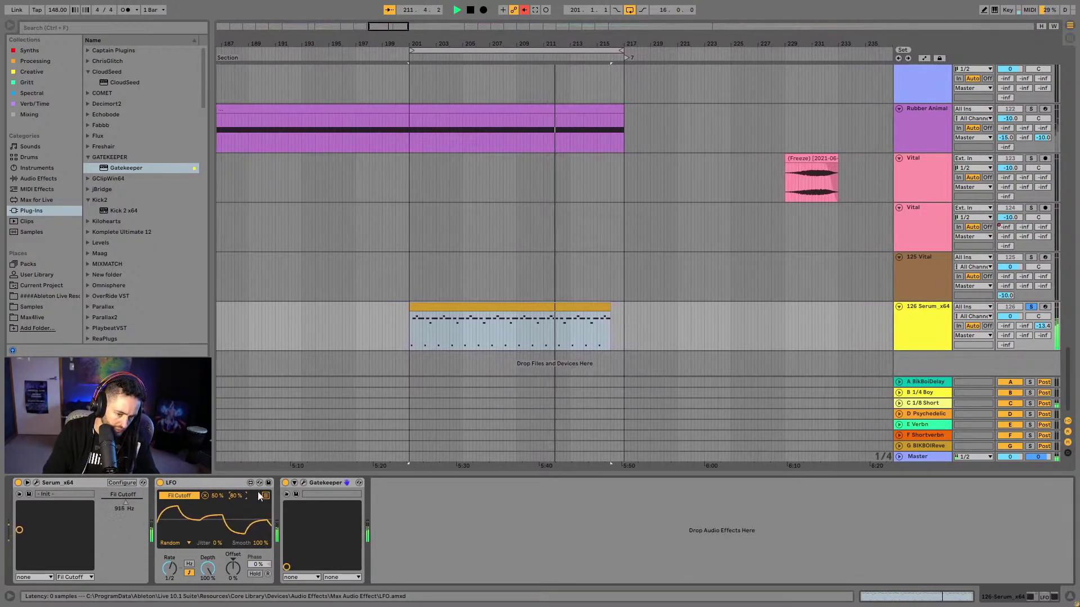
Set the LFO's rate to 1 and its filter cutoff modulation range to 60% to 70%
{"action": "left_click_drag", "start_coordinate": [169, 568], "coordinate": [173, 570]}
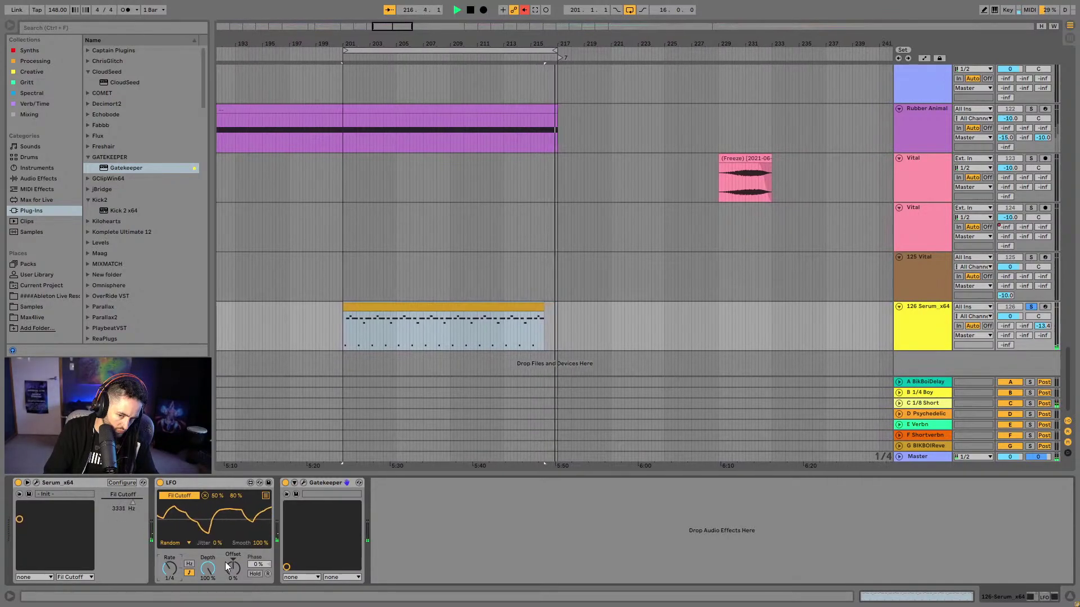
{"action": "left_click_drag", "start_coordinate": [166, 566], "coordinate": [166, 555]}
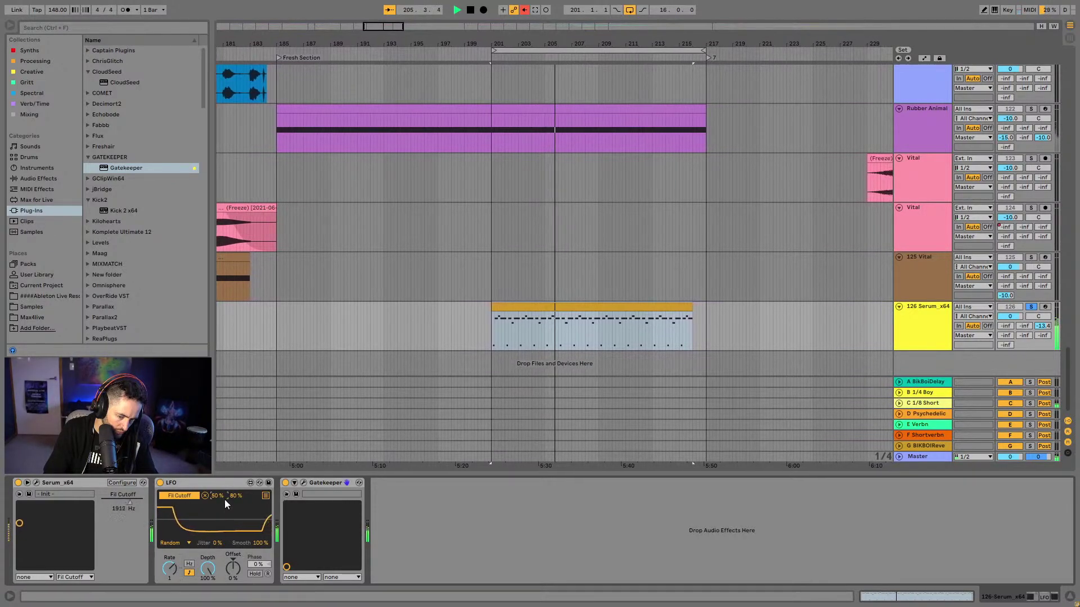
{"action": "mouse_move", "coordinate": [223, 499]}
{"action": "left_mouse_down"}
{"action": "mouse_move", "coordinate": [222, 482]}
{"action": "mouse_move", "coordinate": [235, 501]}
{"action": "left_mouse_up"}
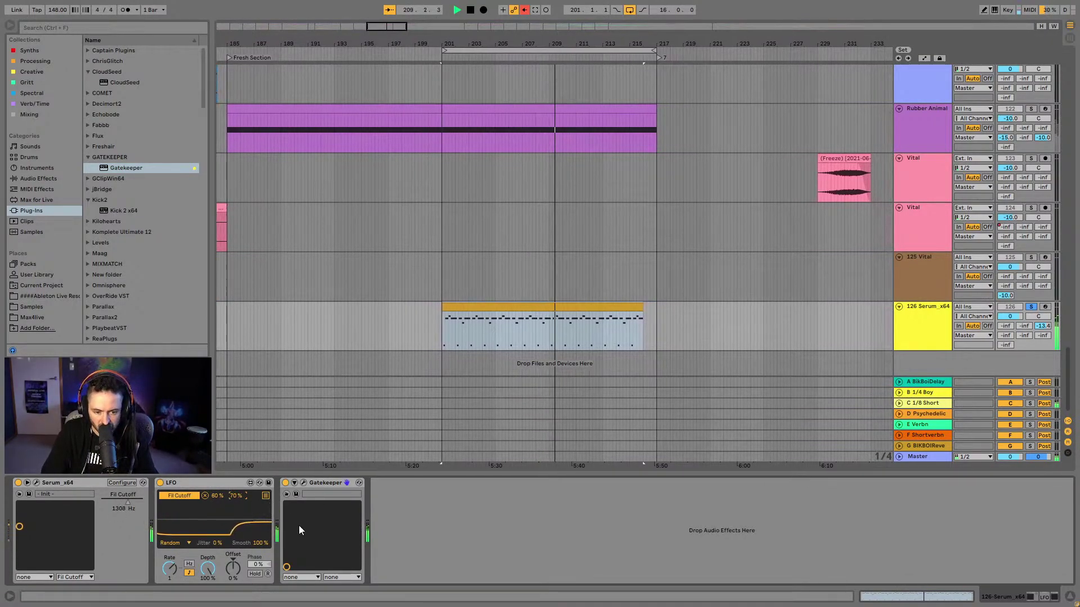
Set the LFO's rate to 1/2 while watching Serum's filter in its window, and close Serum
{"action": "left_click", "coordinate": [36, 483]}
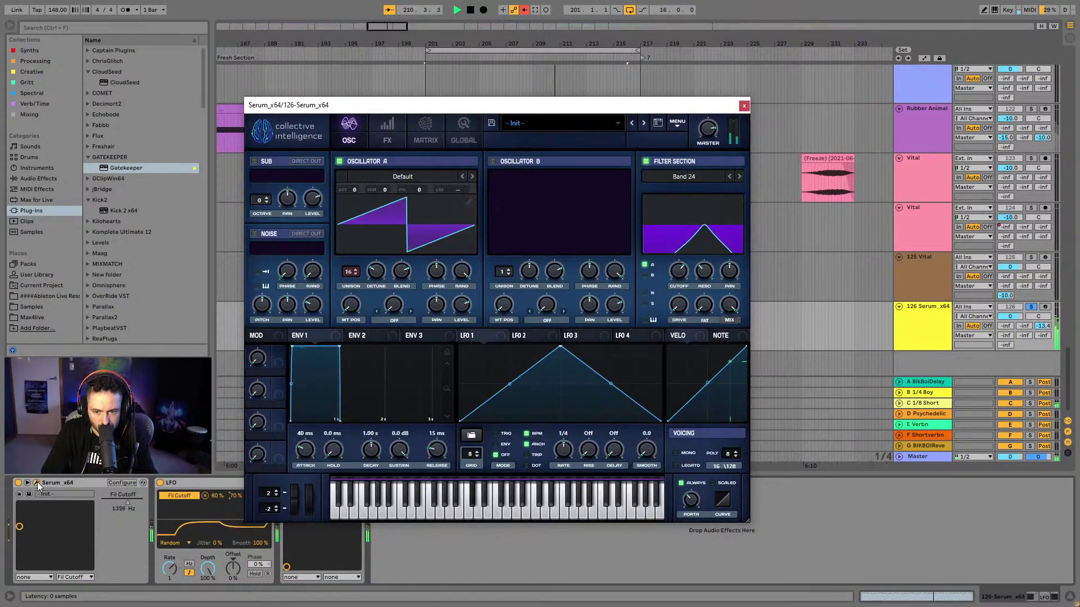
{"action": "left_click_drag", "start_coordinate": [456, 106], "coordinate": [493, 27]}
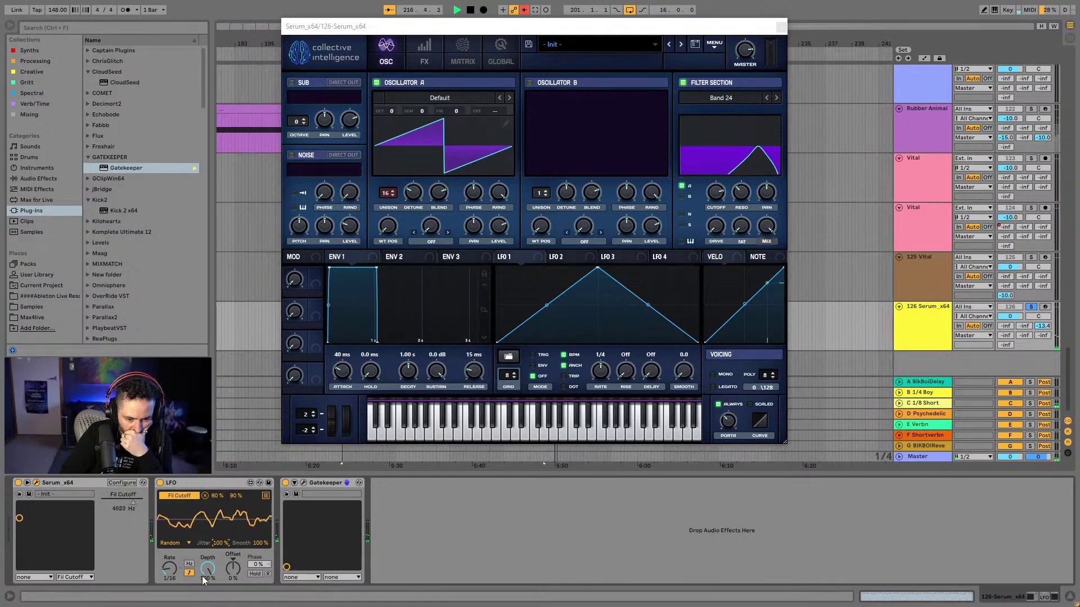
{"action": "left_click_drag", "start_coordinate": [169, 568], "coordinate": [170, 560]}
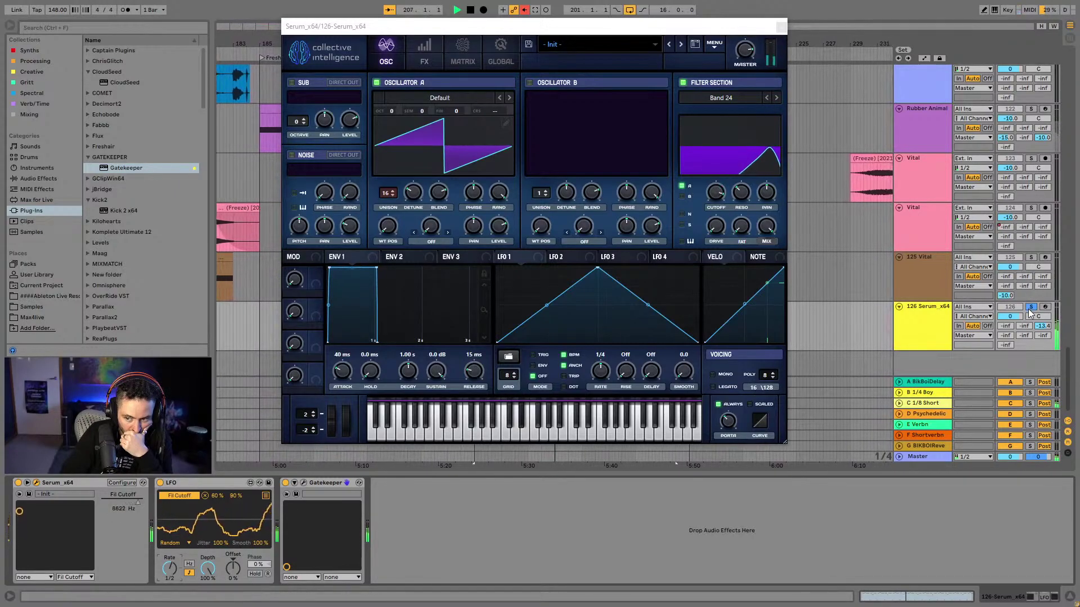
{"action": "left_click", "coordinate": [781, 26]}
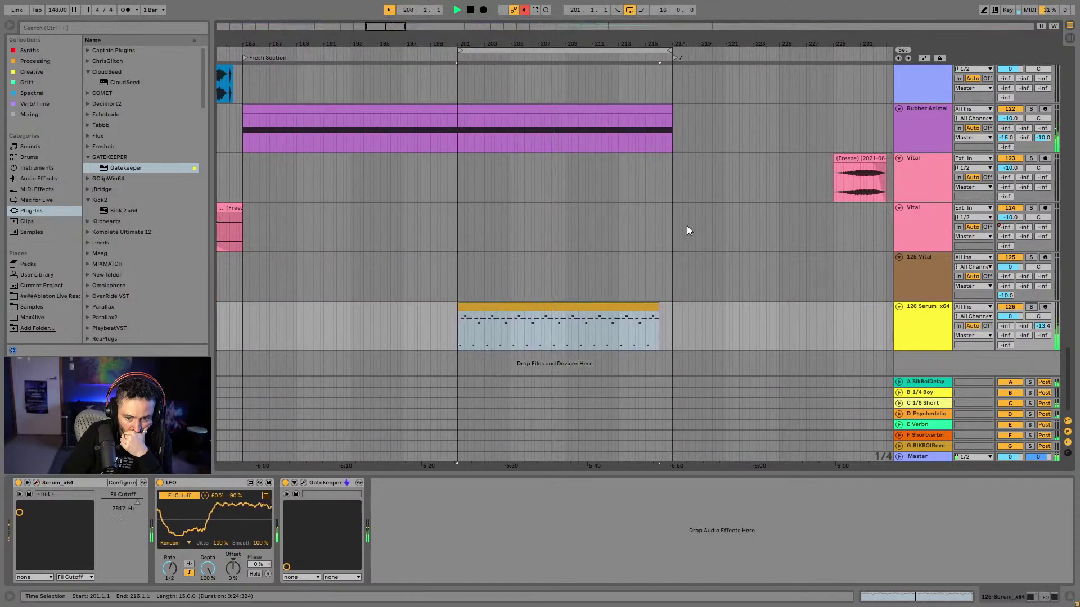
Load Gatekeeper's Plaonom preset after comparing it with the next one, and solo the Serum track
{"action": "left_click", "coordinate": [304, 483]}
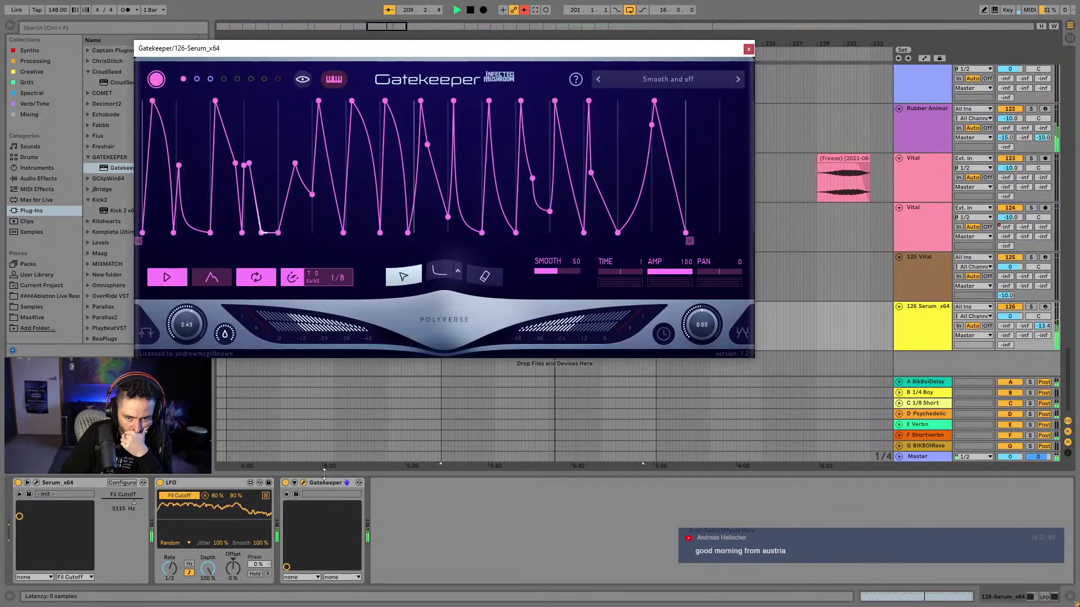
{"action": "left_click", "coordinate": [738, 80]}
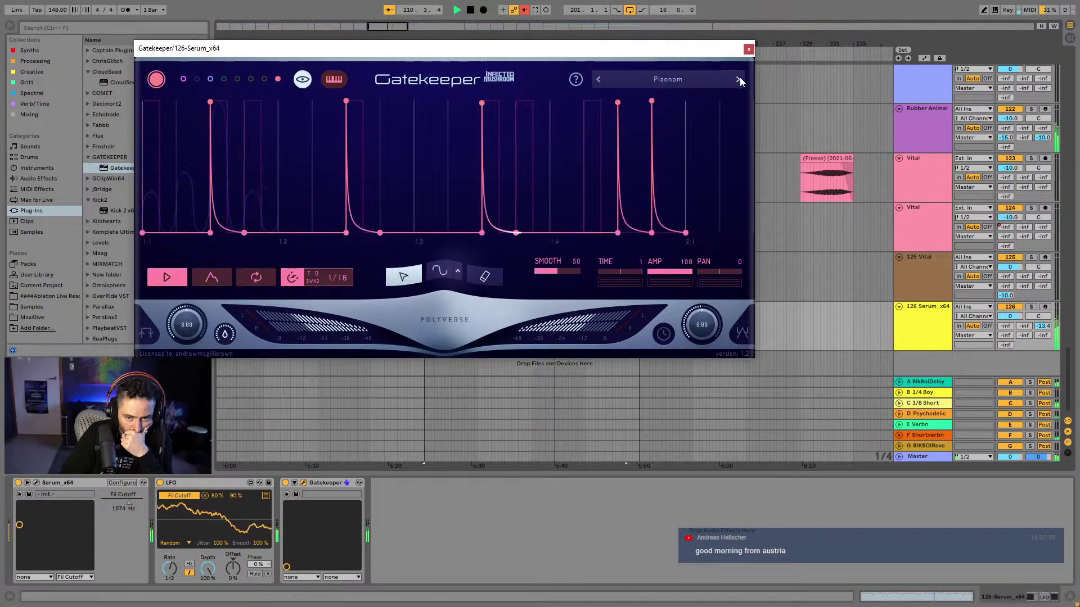
{"action": "left_click", "coordinate": [738, 80]}
{"action": "left_click", "coordinate": [599, 81]}
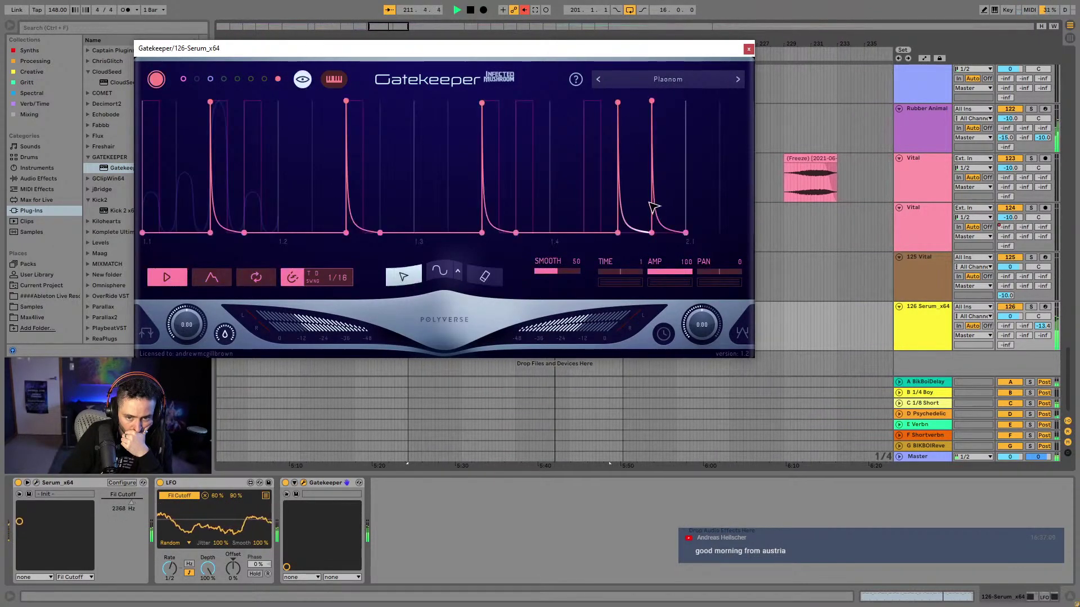
{"action": "left_click", "coordinate": [1032, 313]}
{"action": "left_click", "coordinate": [1031, 308]}
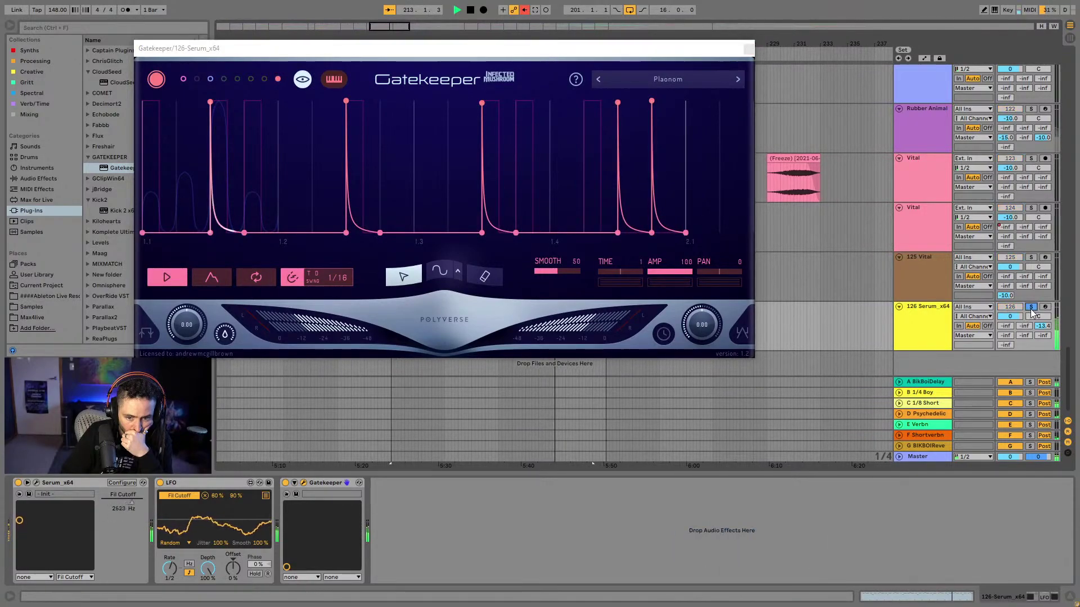
Set Gatekeeper's Smooth to 80, close its window, and lower the Serum track's volume to -5.0 dB
{"action": "left_click_drag", "start_coordinate": [542, 273], "coordinate": [596, 275]}
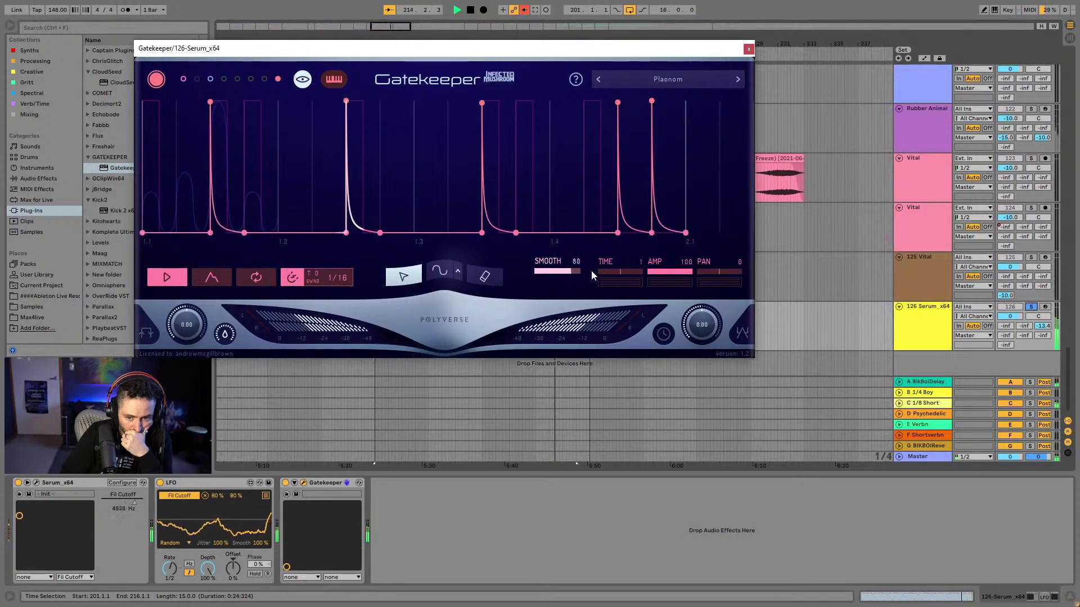
{"action": "left_click", "coordinate": [748, 49]}
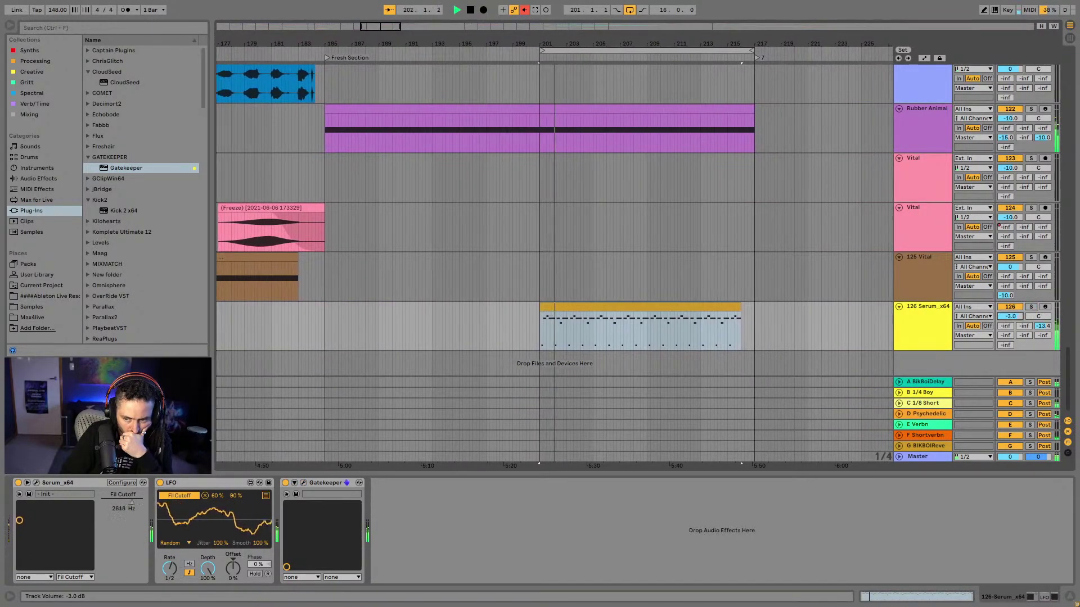
{"action": "scroll", "coordinate": [1007, 318], "scroll_direction": "down", "scroll_amount": 4}
{"action": "scroll", "coordinate": [1007, 319], "scroll_direction": "down", "scroll_amount": 1}
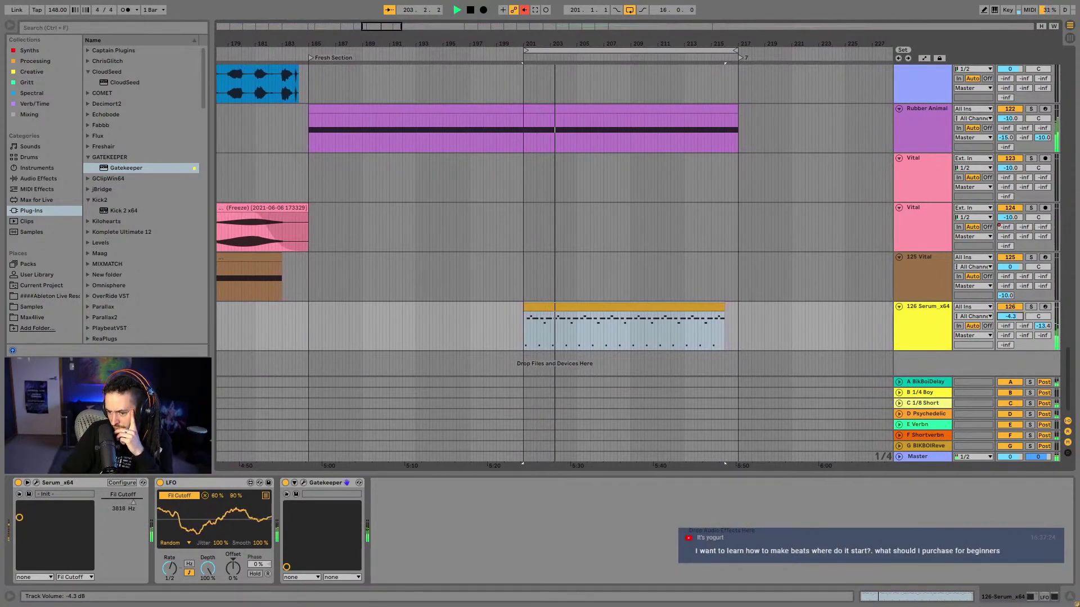
{"action": "scroll", "coordinate": [1010, 316], "scroll_direction": "down", "scroll_amount": 2}
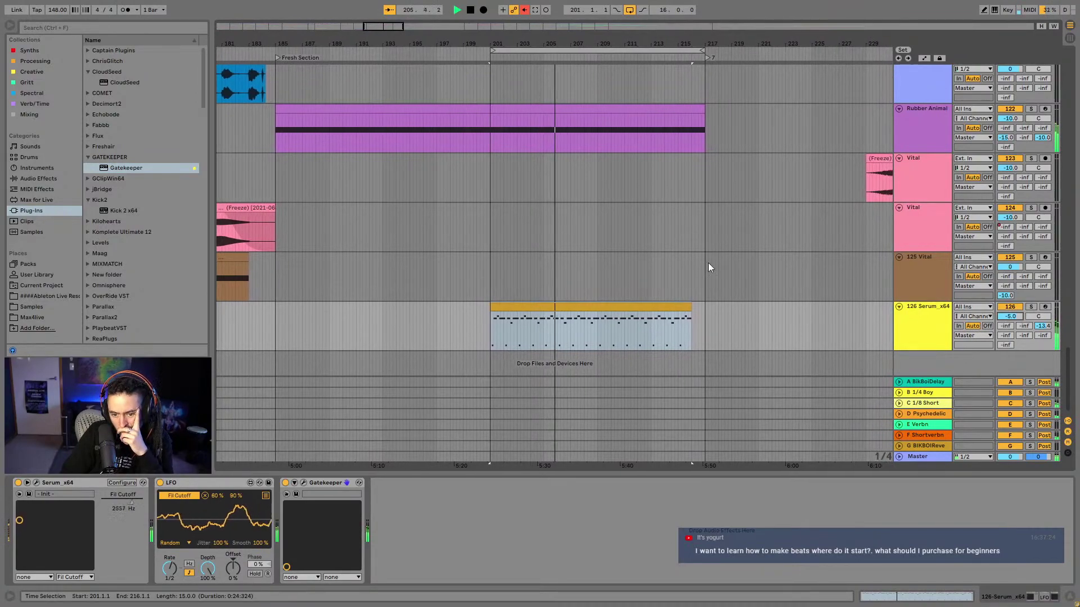
Turn off the arrangement loop and listen past the end of the section at bar 217, stopping playback after that
{"action": "left_click_drag", "start_coordinate": [1069, 381], "coordinate": [1069, 62]}
{"action": "left_click", "coordinate": [682, 180]}
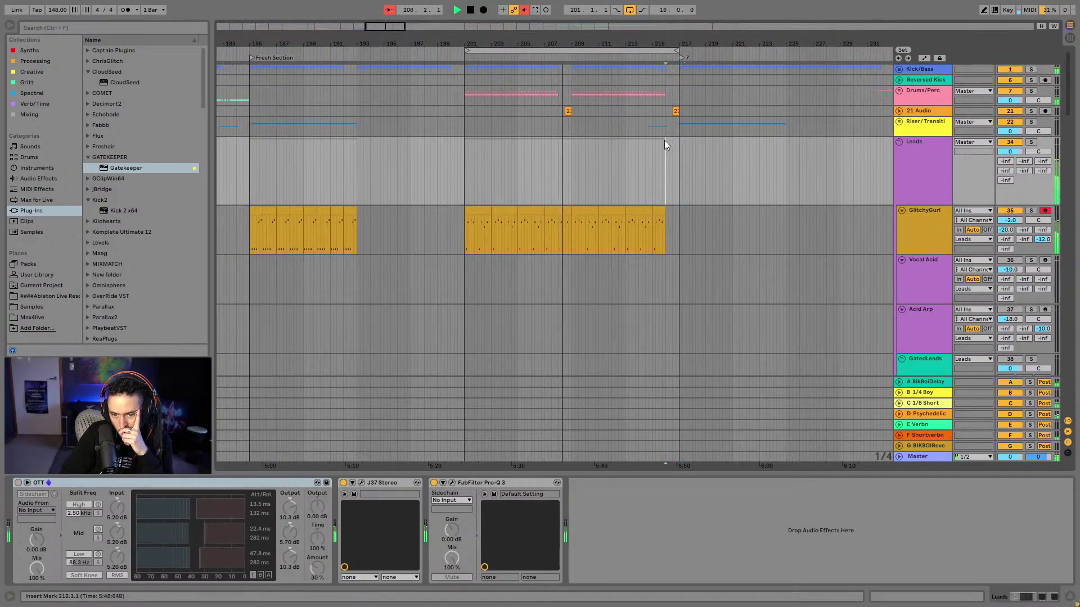
{"action": "left_click", "coordinate": [670, 51]}
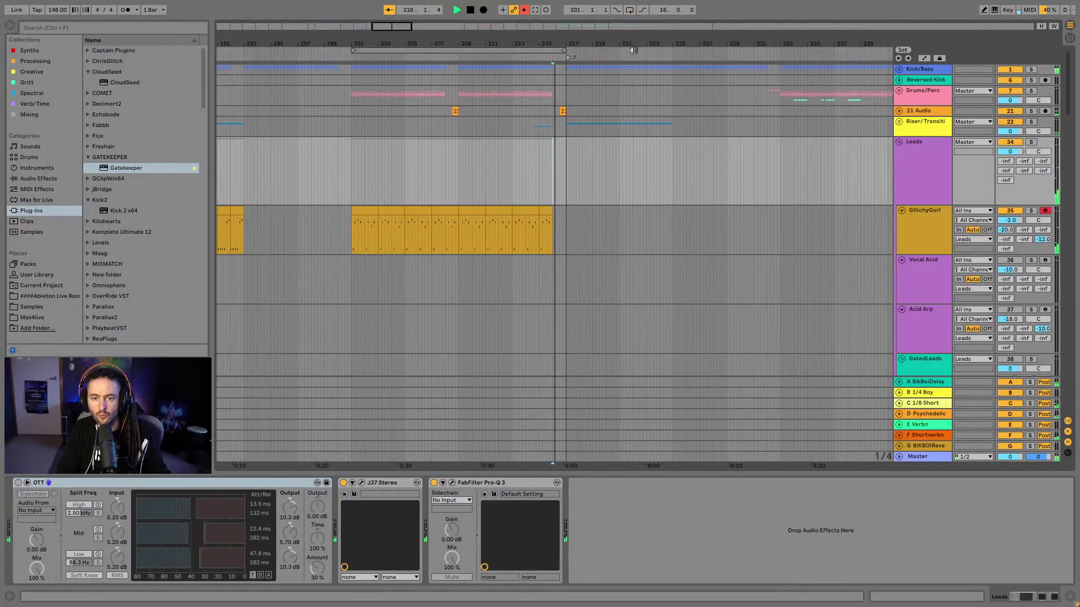
{"action": "left_click_drag", "start_coordinate": [647, 44], "coordinate": [524, 131]}
{"action": "scroll", "coordinate": [562, 180], "scroll_direction": "down", "scroll_amount": 3}
{"action": "scroll", "coordinate": [564, 183], "scroll_direction": "down", "scroll_amount": 10}
{"action": "left_click_drag", "start_coordinate": [1068, 278], "coordinate": [1077, 368]}
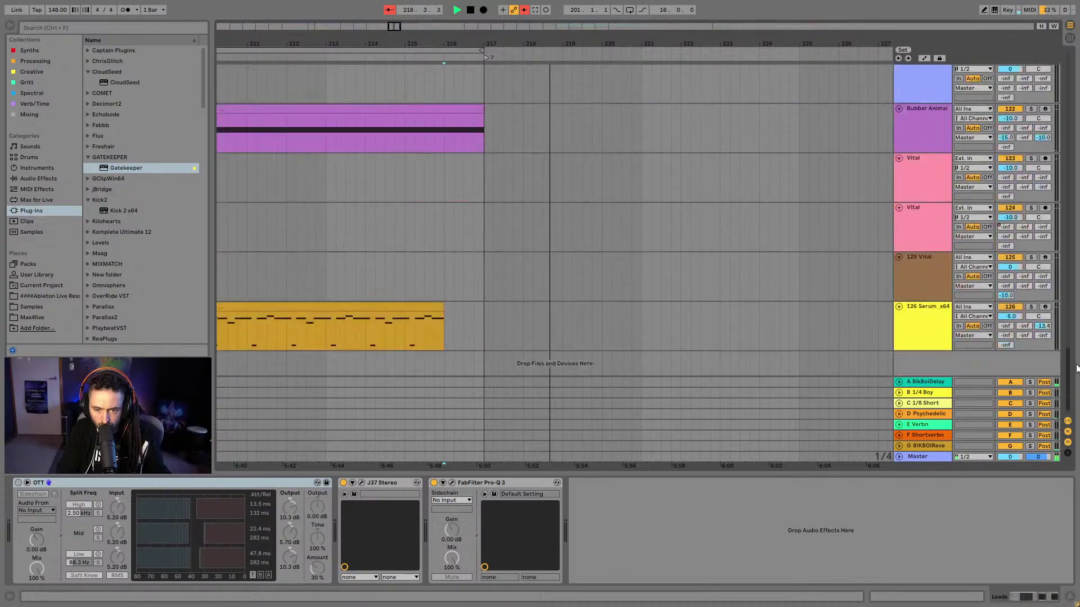
{"action": "scroll", "coordinate": [677, 189], "scroll_direction": "up", "scroll_amount": 5}
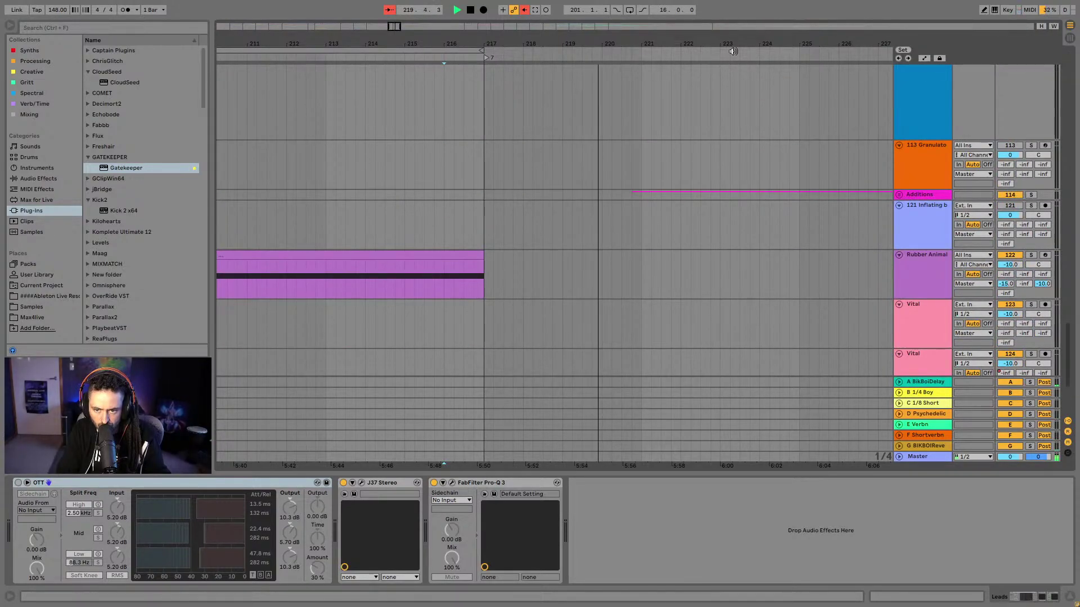
{"action": "scroll", "coordinate": [541, 282], "scroll_direction": "down", "scroll_amount": 5}
{"action": "key", "text": "space"}
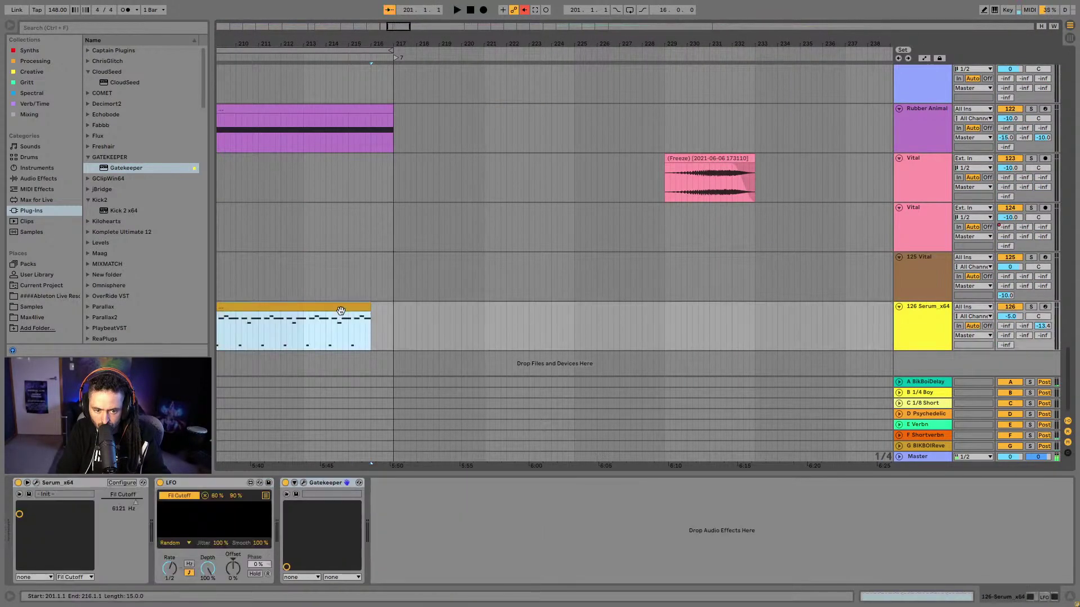
Open the Serum track's MIDI clip, select all its notes, and play the section again from bar 201
{"action": "double_click", "coordinate": [292, 326]}
{"action": "key", "text": "ctrl+a"}
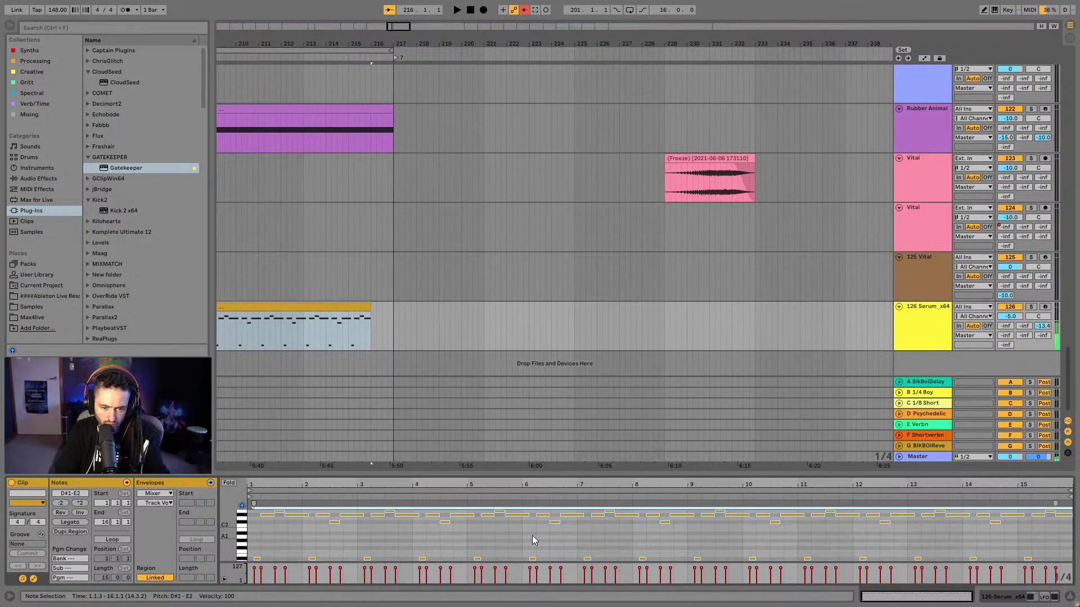
{"action": "left_click", "coordinate": [1031, 306]}
{"action": "key", "text": "space"}
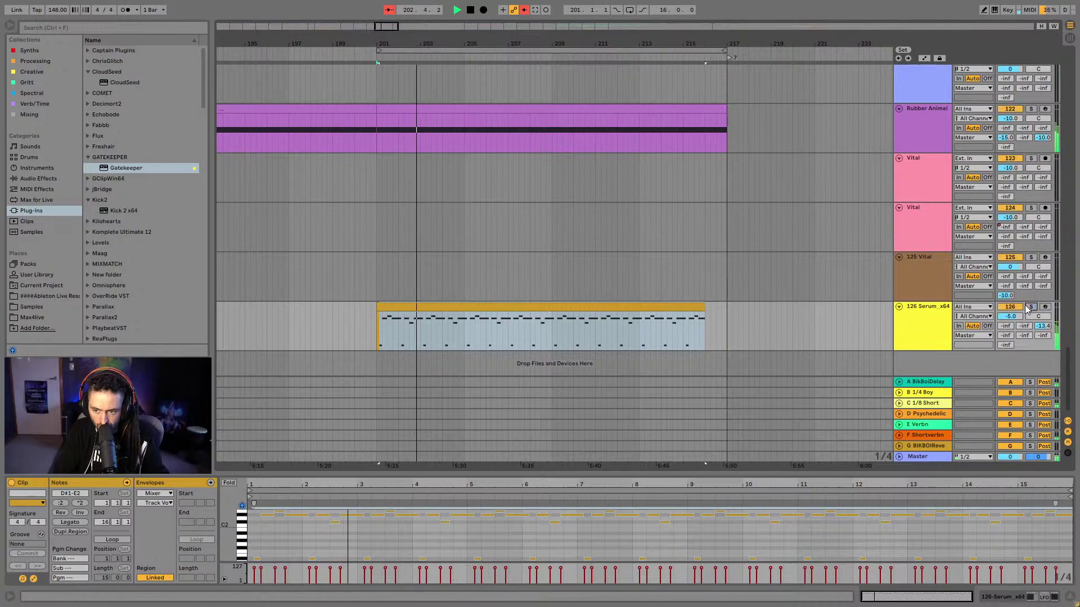
{"action": "key", "text": "minus"}
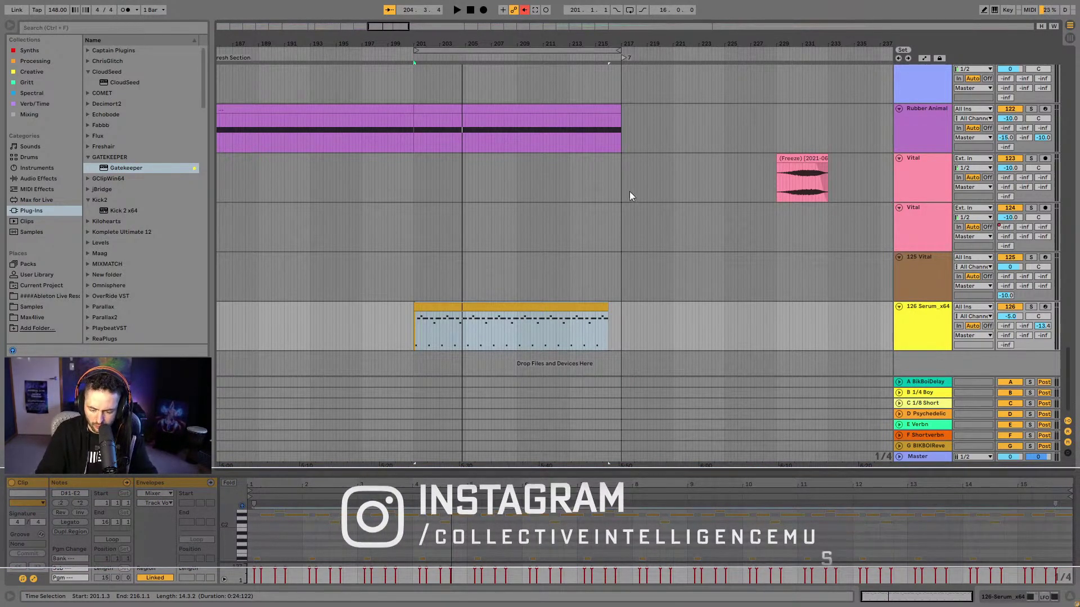
{"action": "left_click", "coordinate": [537, 298]}
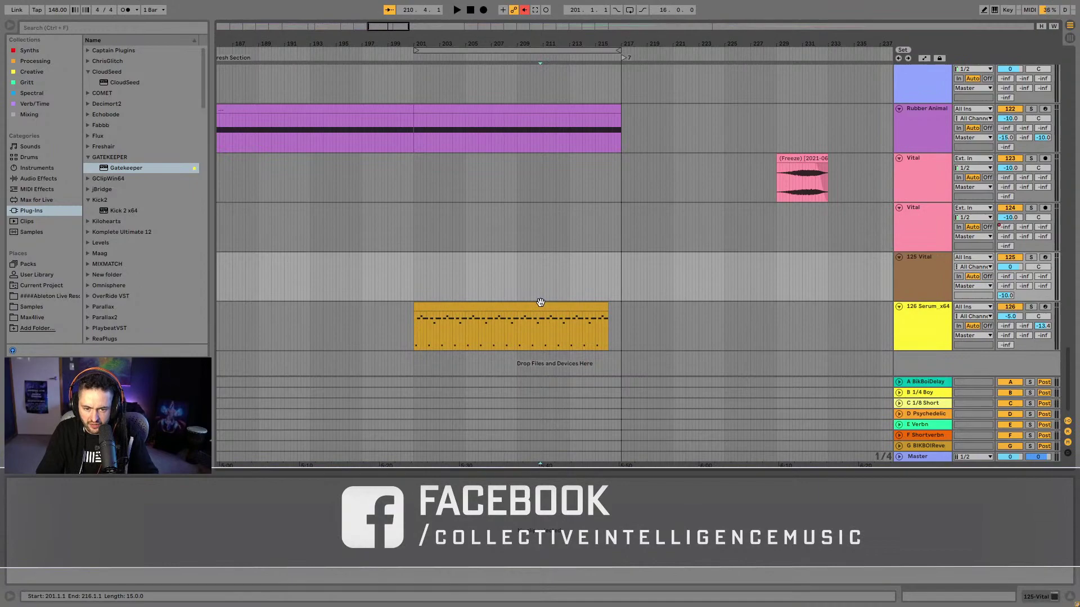
{"action": "left_click", "coordinate": [539, 306]}
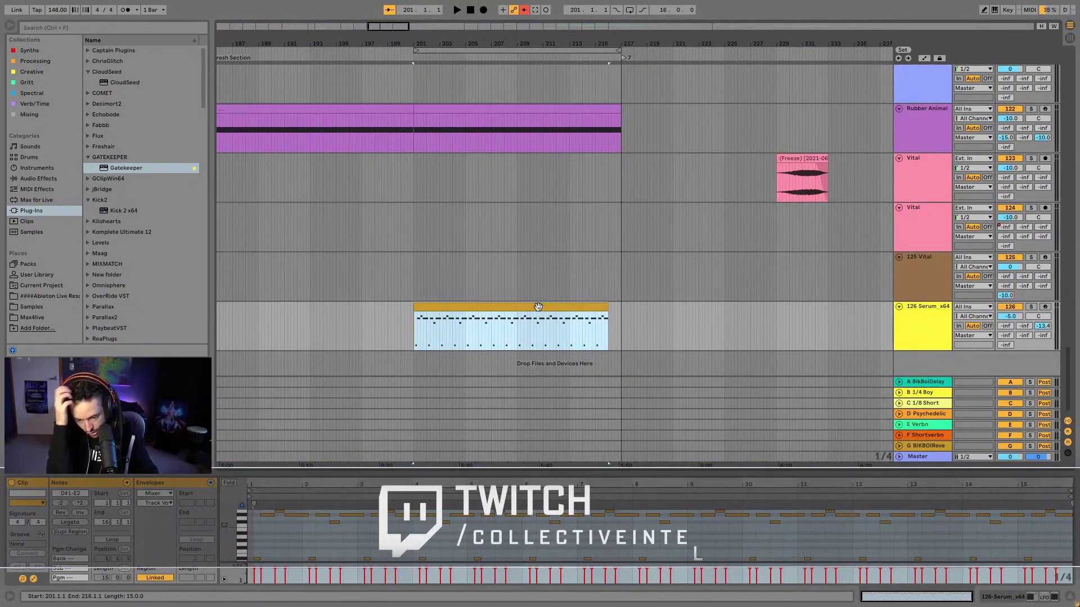
{"action": "key", "text": "space"}
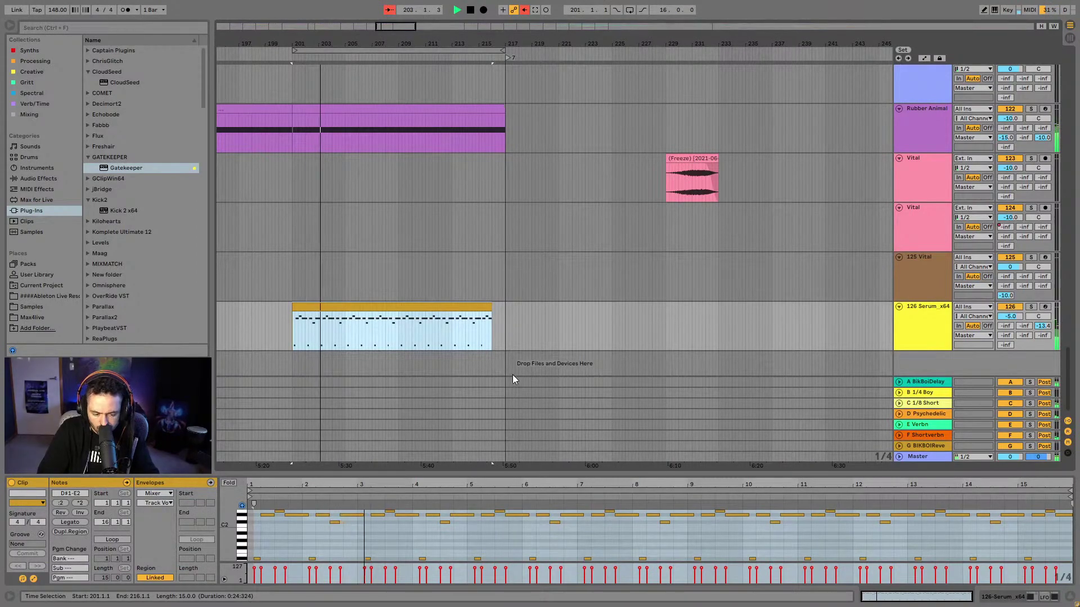
Load Gatekeeper's LFO preset Tremollo on the Serum track with the track soloed, and unsolo it after closing the plug-in
{"action": "left_click", "coordinate": [913, 325]}
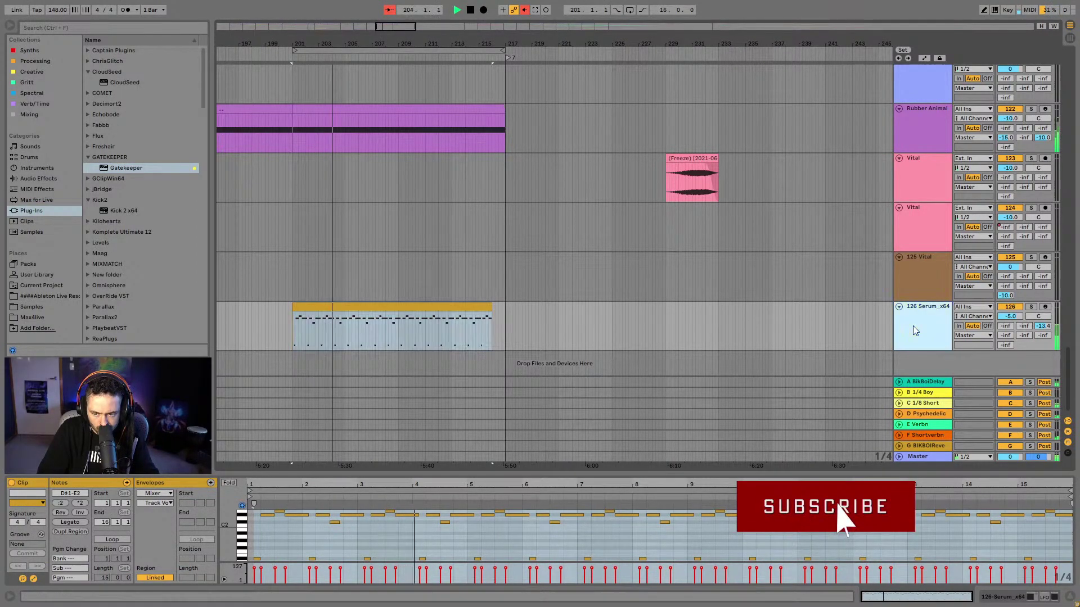
{"action": "left_click", "coordinate": [998, 598]}
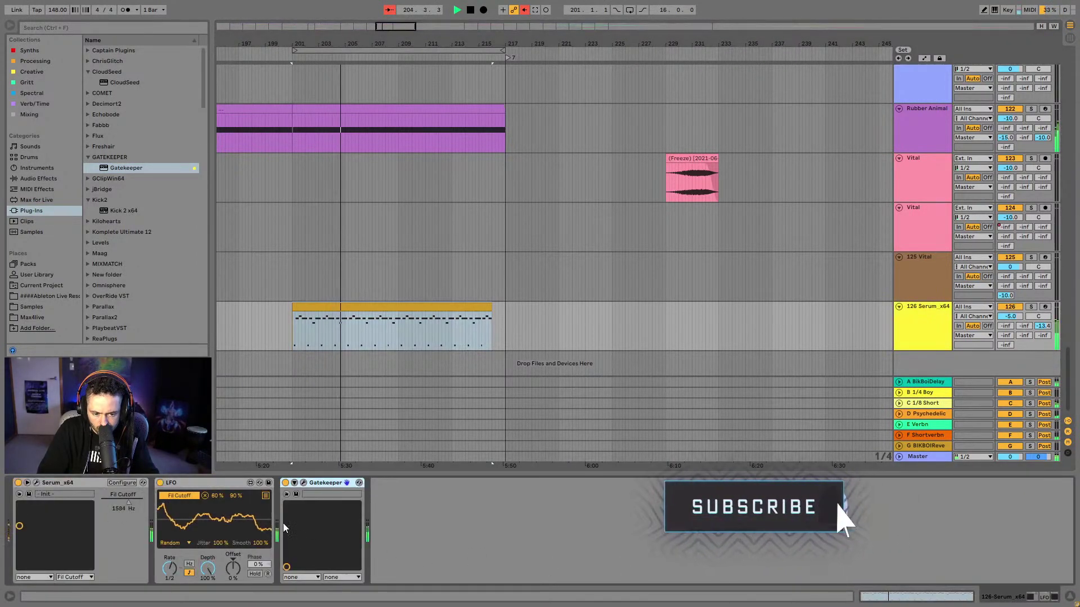
{"action": "left_click", "coordinate": [1032, 307]}
{"action": "left_click", "coordinate": [304, 482]}
{"action": "left_click", "coordinate": [663, 79]}
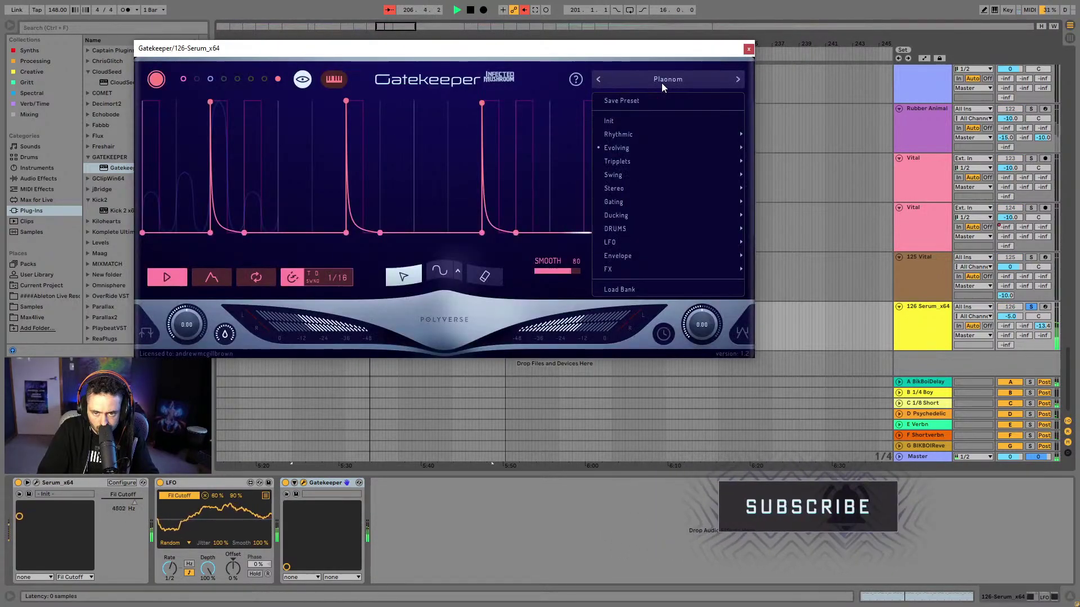
{"action": "mouse_move", "coordinate": [641, 246]}
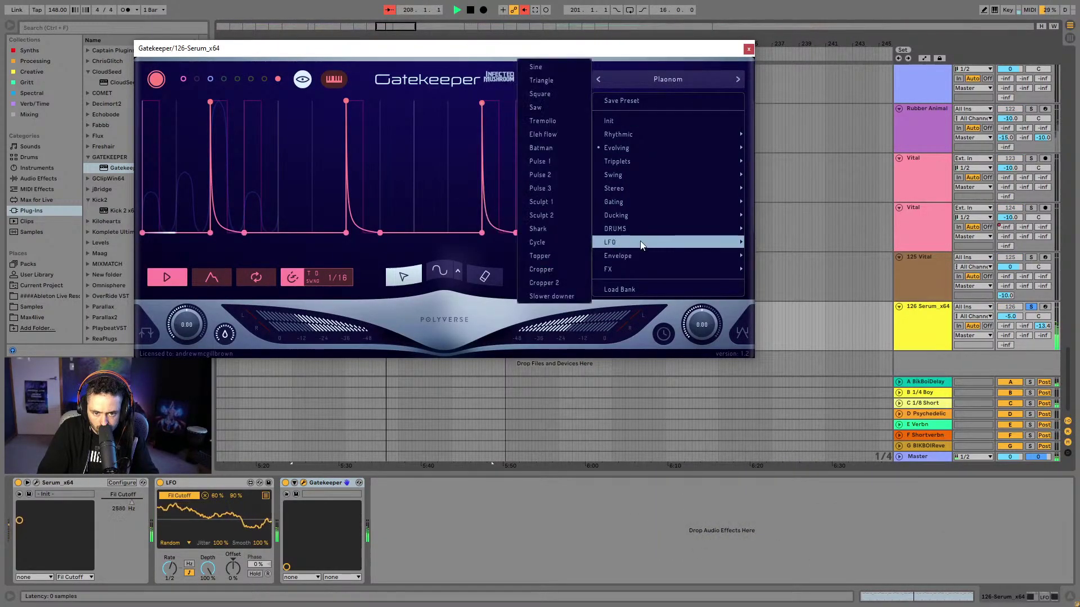
{"action": "left_click", "coordinate": [562, 122]}
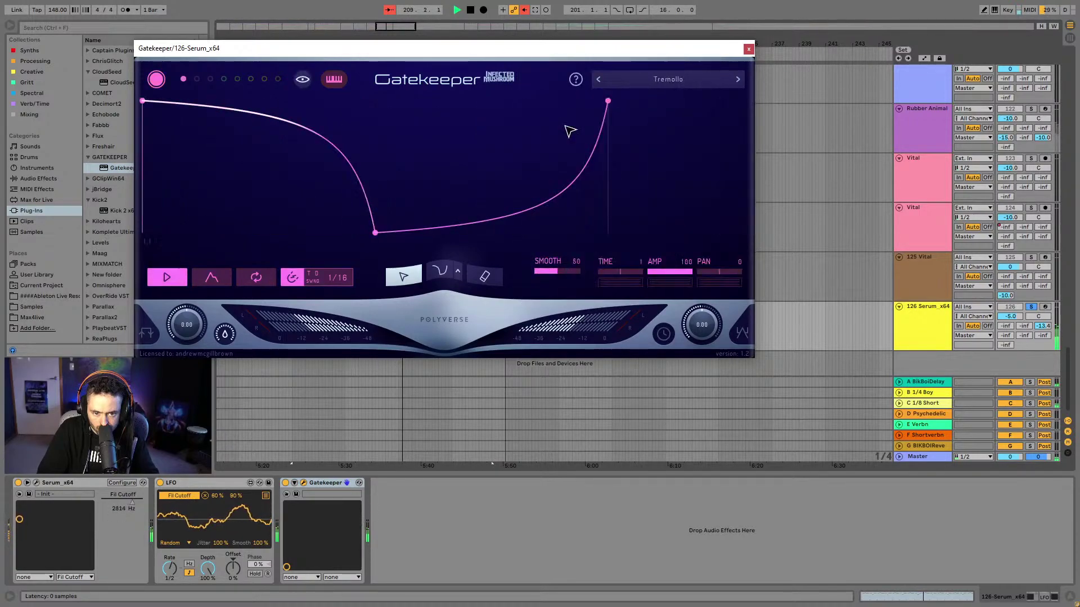
{"action": "left_click", "coordinate": [749, 50]}
{"action": "left_click", "coordinate": [1031, 307]}
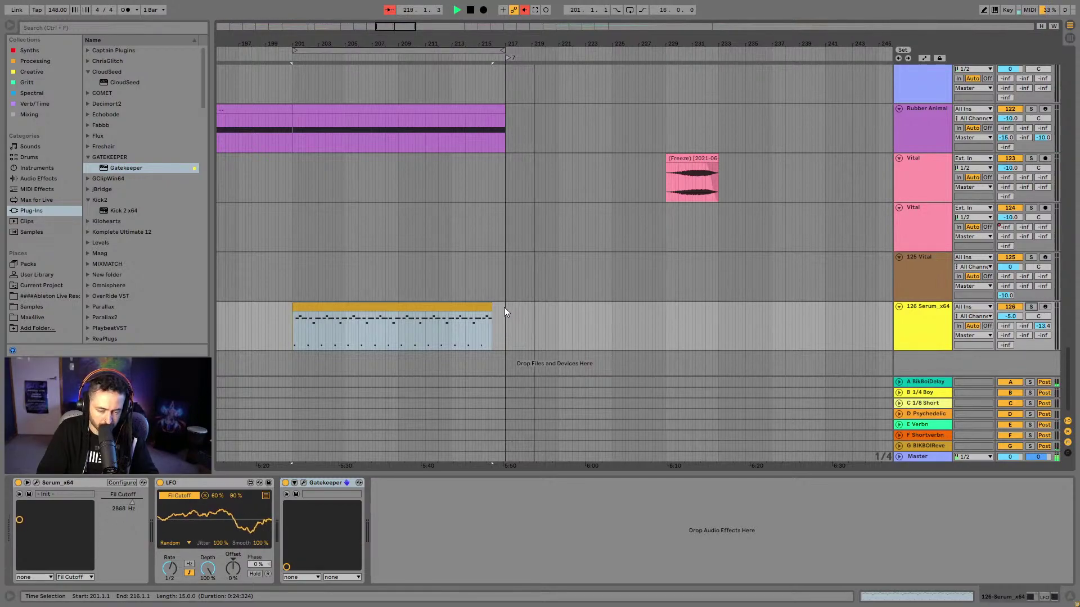
Examine the tracks and clips of the following section from bar 217 to about bar 249 during playback
{"action": "scroll", "coordinate": [515, 280], "scroll_direction": "up", "scroll_amount": 3}
{"action": "scroll", "coordinate": [515, 279], "scroll_direction": "up", "scroll_amount": 3}
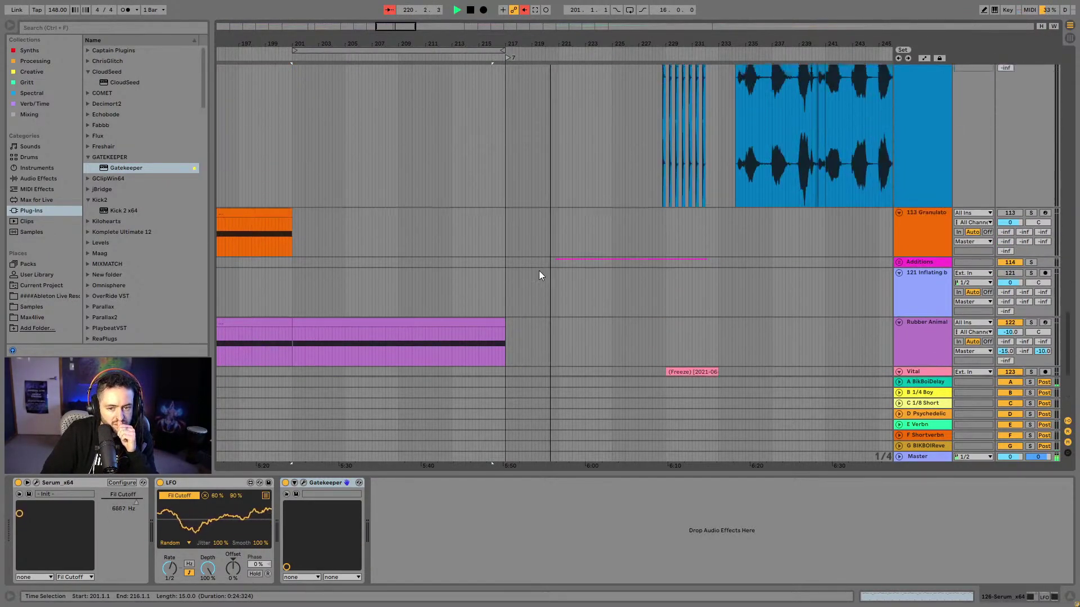
{"action": "scroll", "coordinate": [539, 272], "scroll_direction": "down", "scroll_amount": 4}
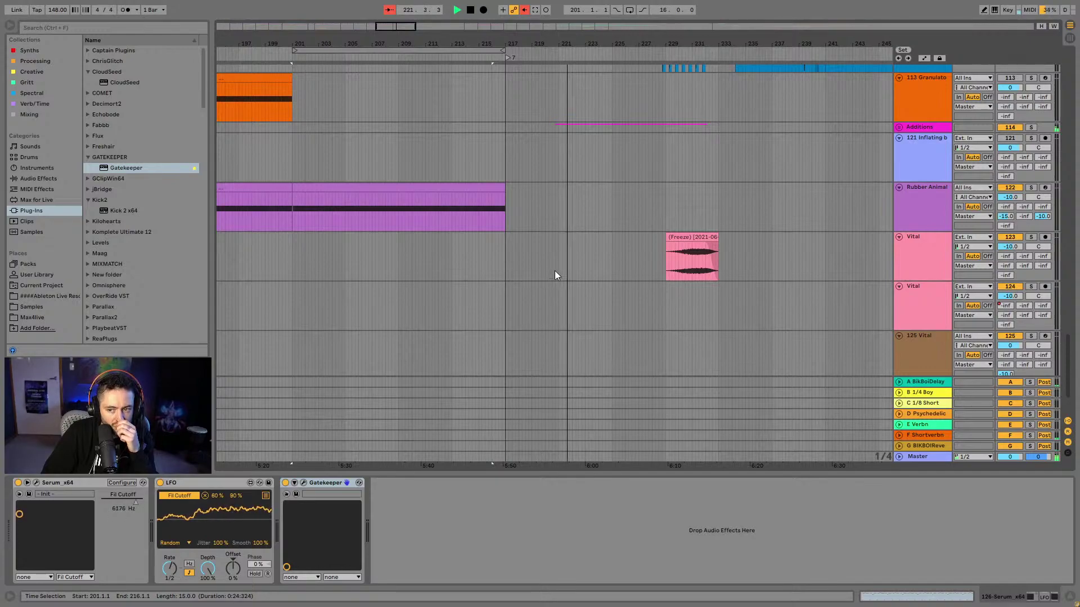
{"action": "scroll", "coordinate": [557, 273], "scroll_direction": "up", "scroll_amount": 3}
{"action": "scroll", "coordinate": [582, 275], "scroll_direction": "down", "scroll_amount": 2}
{"action": "scroll", "coordinate": [588, 276], "scroll_direction": "down", "scroll_amount": 2}
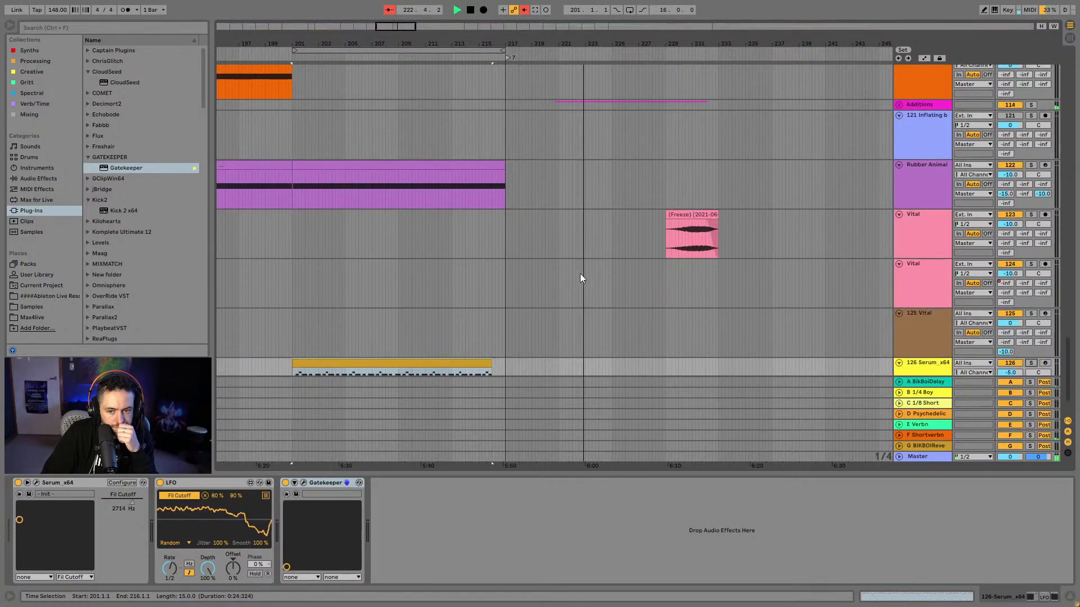
{"action": "scroll", "coordinate": [517, 214], "scroll_direction": "right", "scroll_amount": 5}
{"action": "scroll", "coordinate": [457, 154], "scroll_direction": "up", "scroll_amount": 2}
{"action": "scroll", "coordinate": [457, 158], "scroll_direction": "up", "scroll_amount": 6}
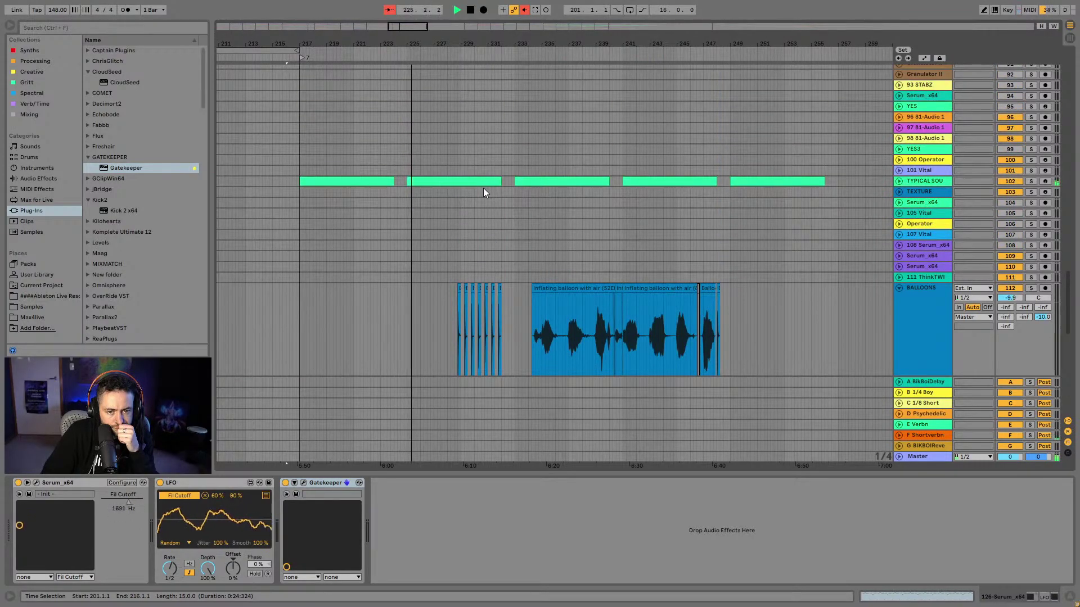
{"action": "scroll", "coordinate": [483, 190], "scroll_direction": "up", "scroll_amount": 8}
{"action": "scroll", "coordinate": [488, 193], "scroll_direction": "up", "scroll_amount": 3}
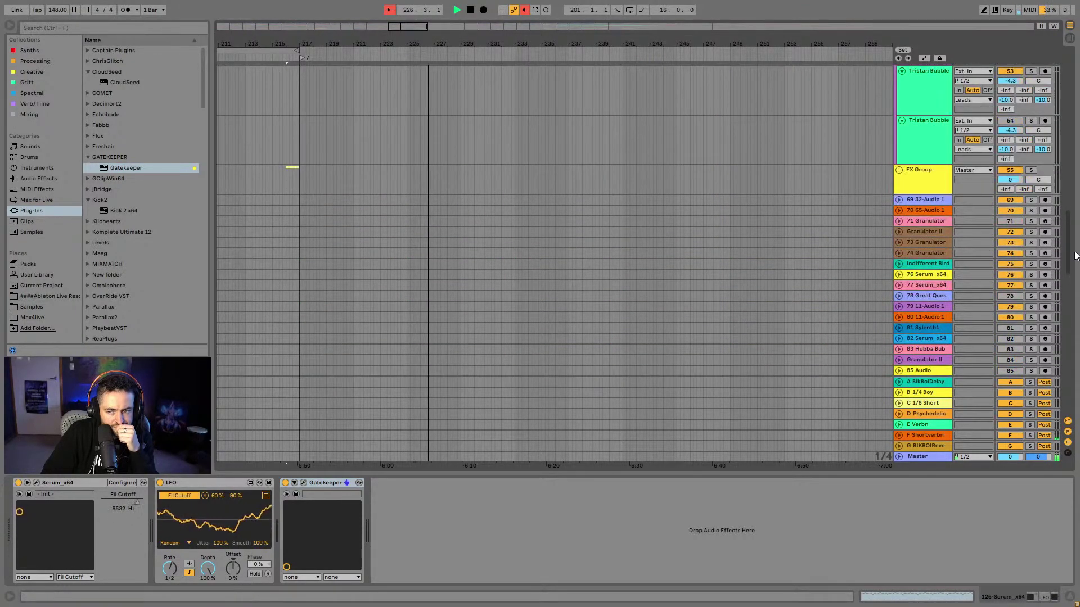
{"action": "left_click_drag", "start_coordinate": [1068, 241], "coordinate": [1075, 336]}
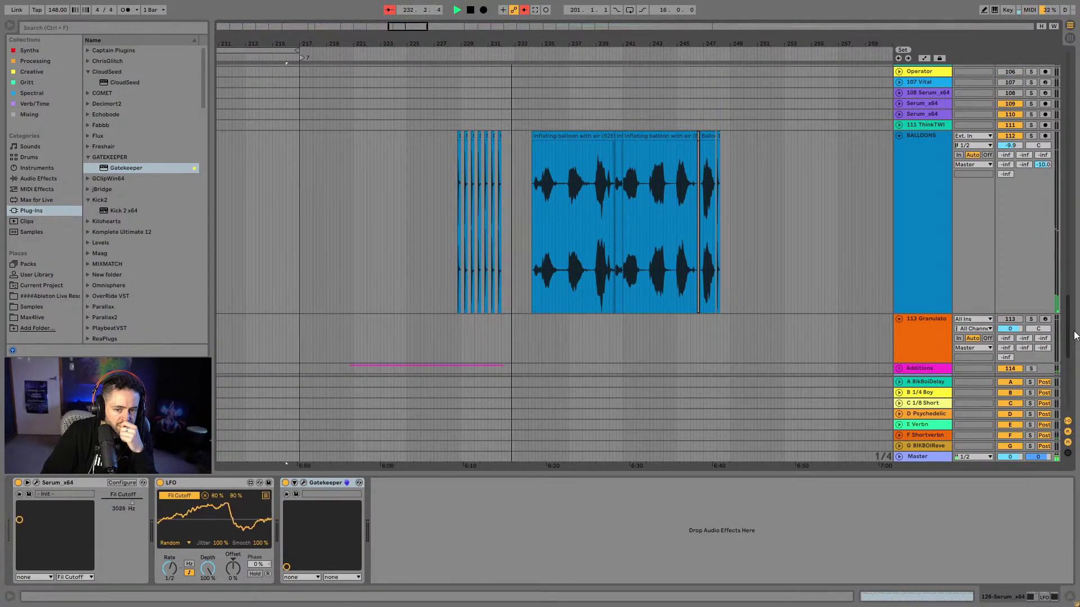
{"action": "mouse_move", "coordinate": [1076, 336]}
{"action": "left_mouse_down"}
{"action": "mouse_move", "coordinate": [1072, 366]}
{"action": "mouse_move", "coordinate": [1065, 338]}
{"action": "left_mouse_up"}
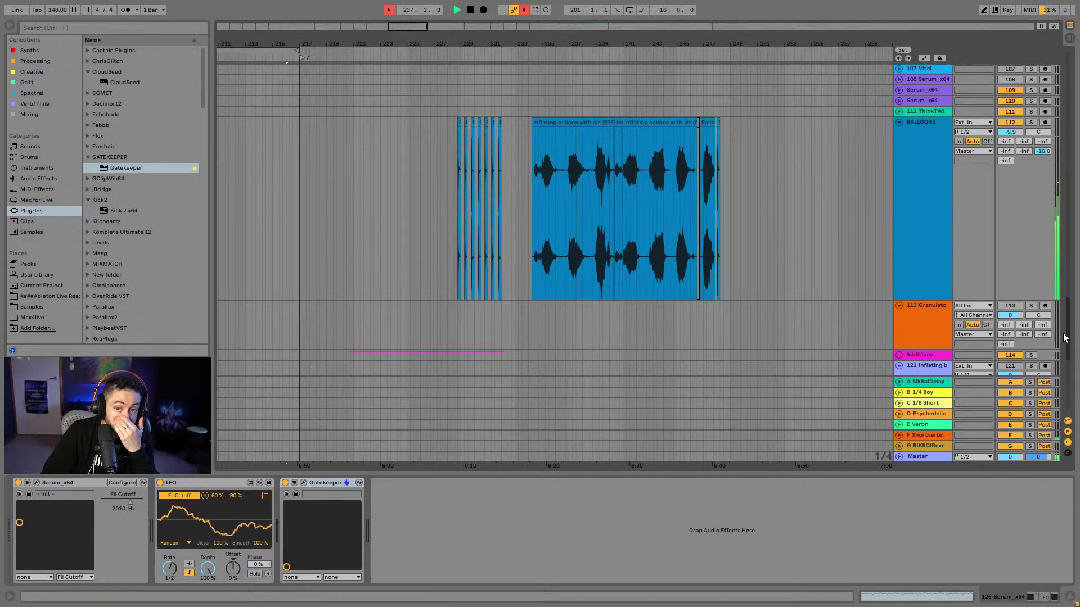
{"action": "left_click_drag", "start_coordinate": [1065, 337], "coordinate": [1053, 399]}
{"action": "scroll", "coordinate": [740, 268], "scroll_direction": "up", "scroll_amount": 10}
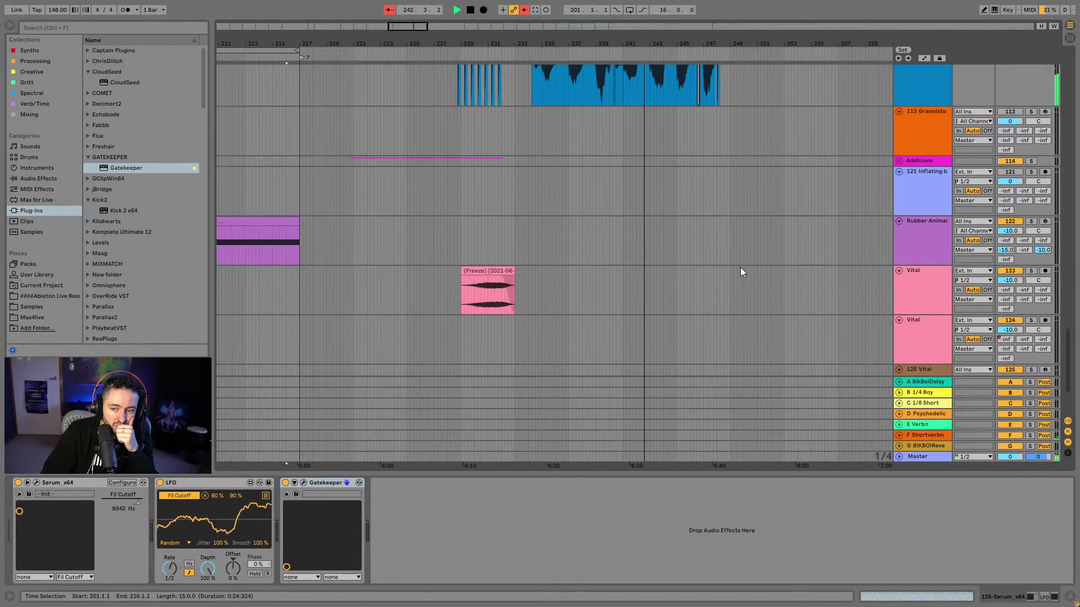
{"action": "scroll", "coordinate": [743, 242], "scroll_direction": "up", "scroll_amount": 5}
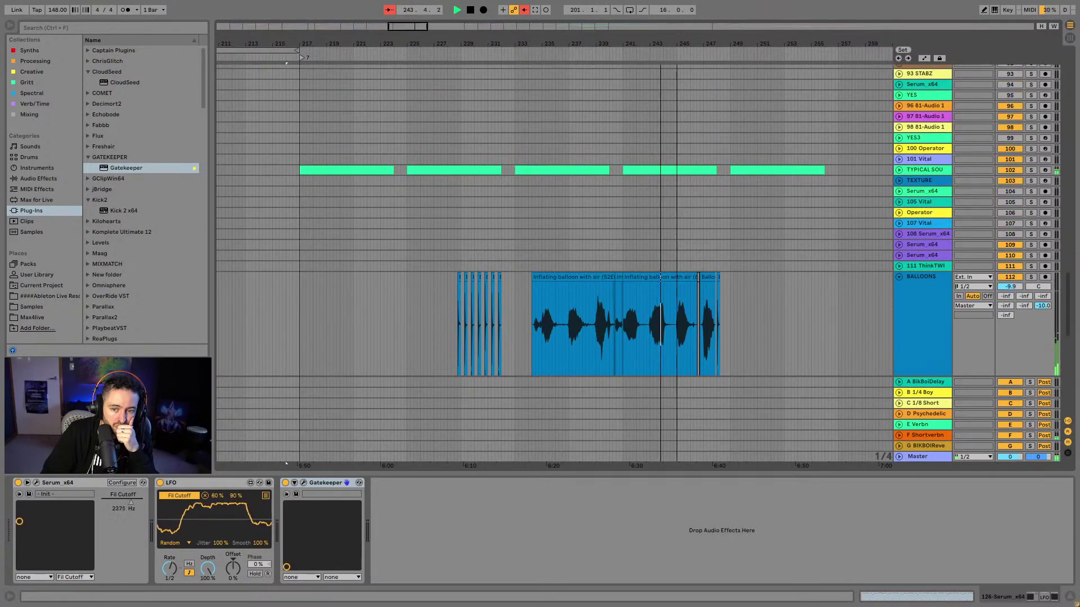
{"action": "scroll", "coordinate": [619, 157], "scroll_direction": "right", "scroll_amount": 5}
{"action": "scroll", "coordinate": [534, 285], "scroll_direction": "up", "scroll_amount": 15}
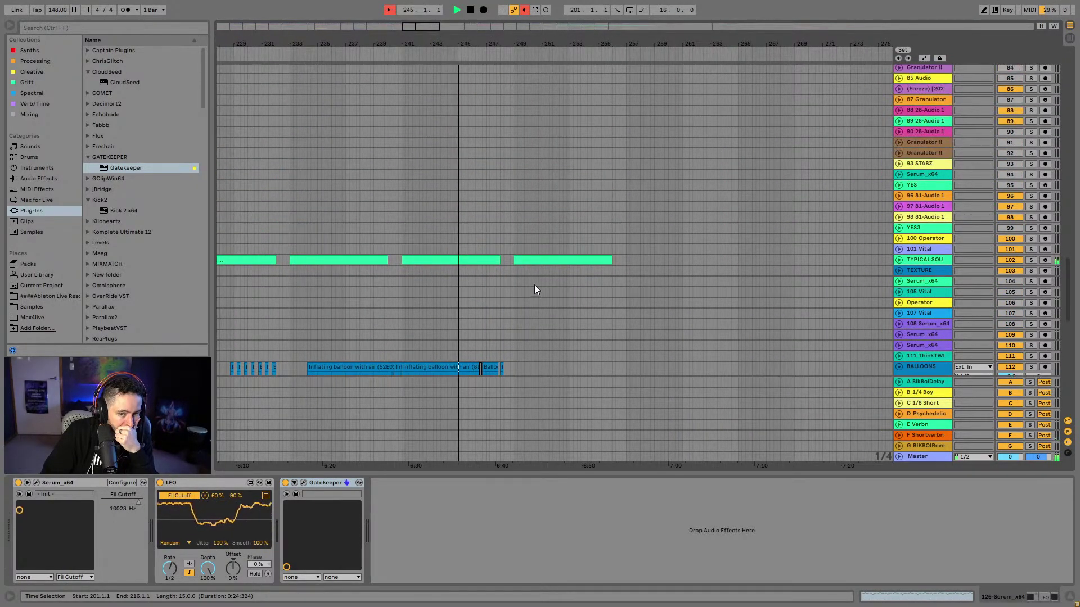
Add a locator at bar 249
{"action": "scroll", "coordinate": [548, 278], "scroll_direction": "up", "scroll_amount": 15}
{"action": "scroll", "coordinate": [551, 274], "scroll_direction": "up", "scroll_amount": 3}
{"action": "scroll", "coordinate": [536, 225], "scroll_direction": "up", "scroll_amount": 3}
{"action": "right_click", "coordinate": [482, 57]}
{"action": "left_click", "coordinate": [501, 85]}
{"action": "key", "text": "Return"}
Set the grid to 2 bars and insert 32 bars of empty time at bar 249
{"action": "scroll", "coordinate": [531, 89], "scroll_direction": "up", "scroll_amount": 5}
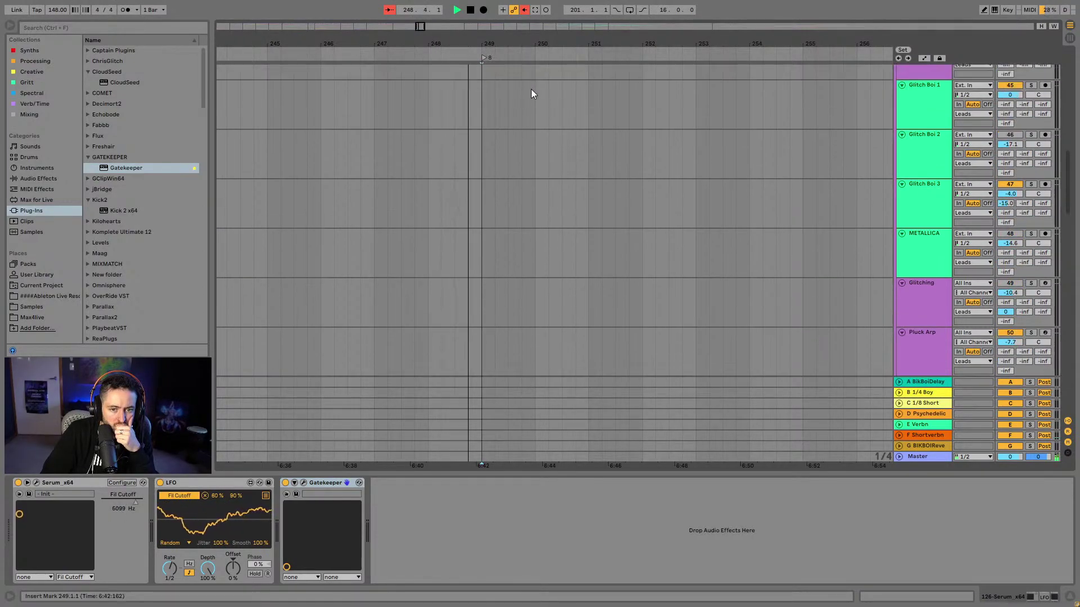
{"action": "left_click_drag", "start_coordinate": [1063, 163], "coordinate": [1061, 50]}
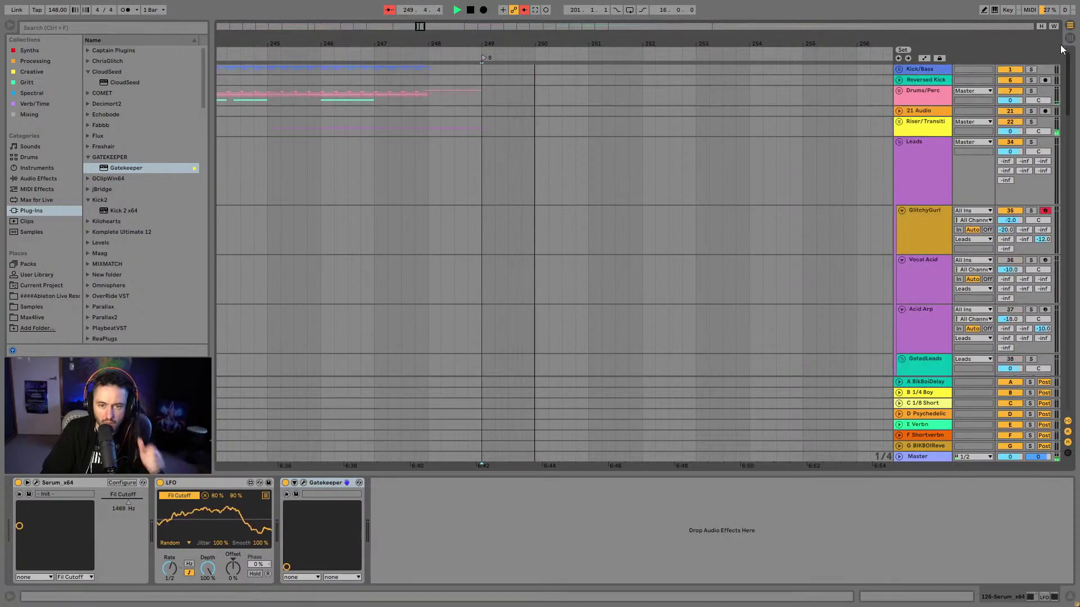
{"action": "left_click_drag", "start_coordinate": [461, 44], "coordinate": [627, 34]}
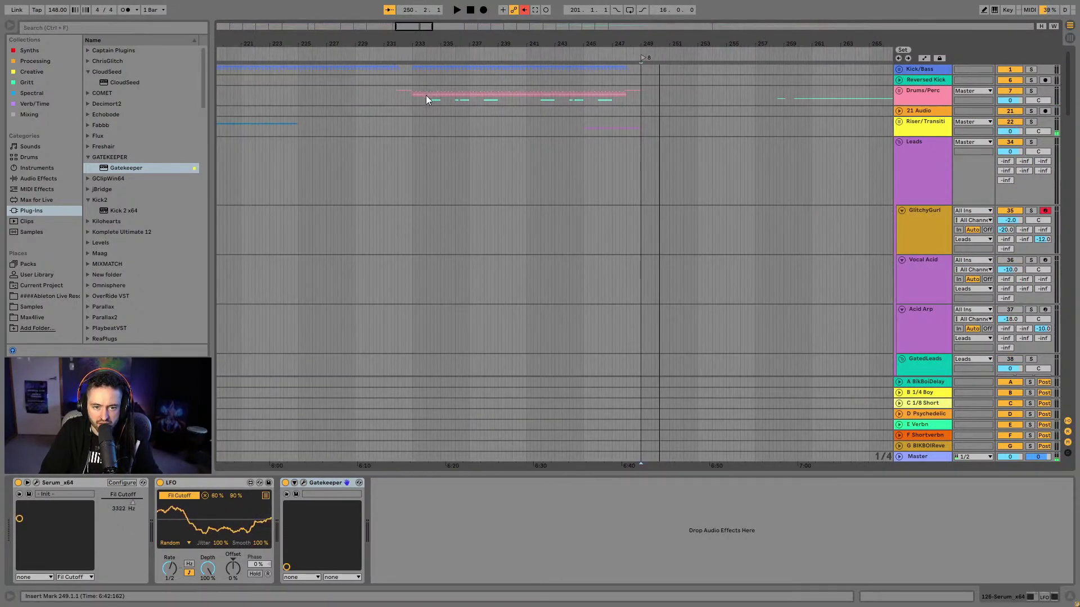
{"action": "left_click_drag", "start_coordinate": [410, 68], "coordinate": [640, 69]}
{"action": "right_click", "coordinate": [646, 71]}
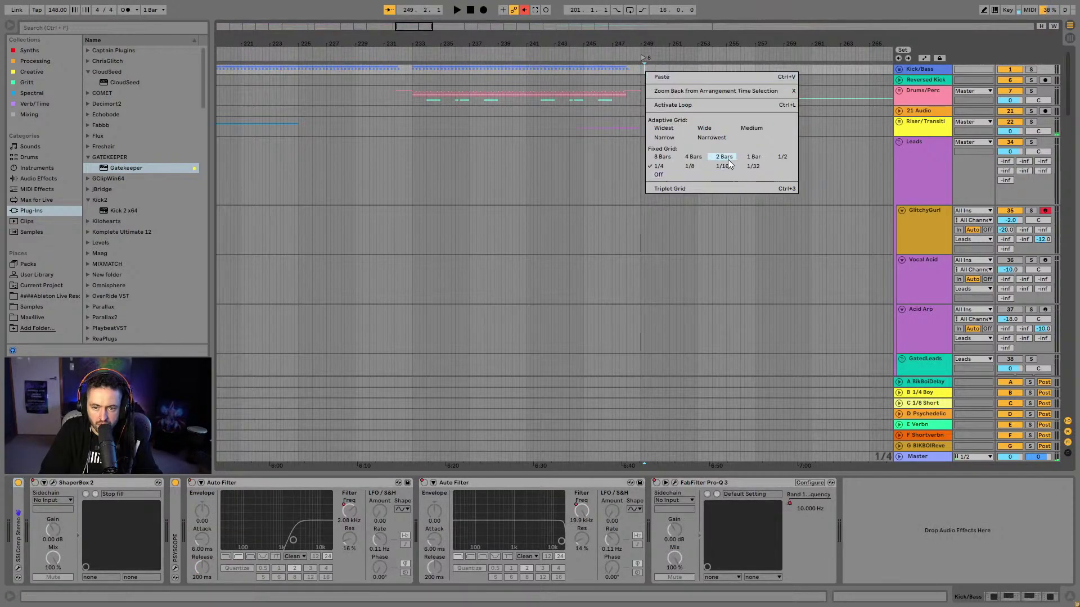
{"action": "left_click", "coordinate": [727, 159]}
{"action": "key", "text": "ctrl+i"}
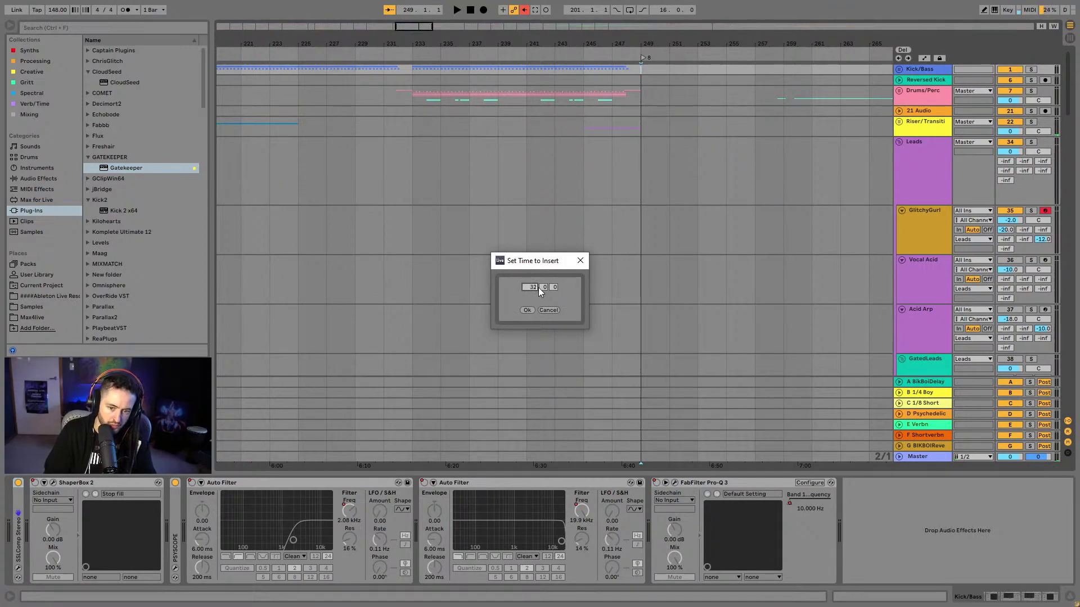
{"action": "left_click", "coordinate": [527, 310]}
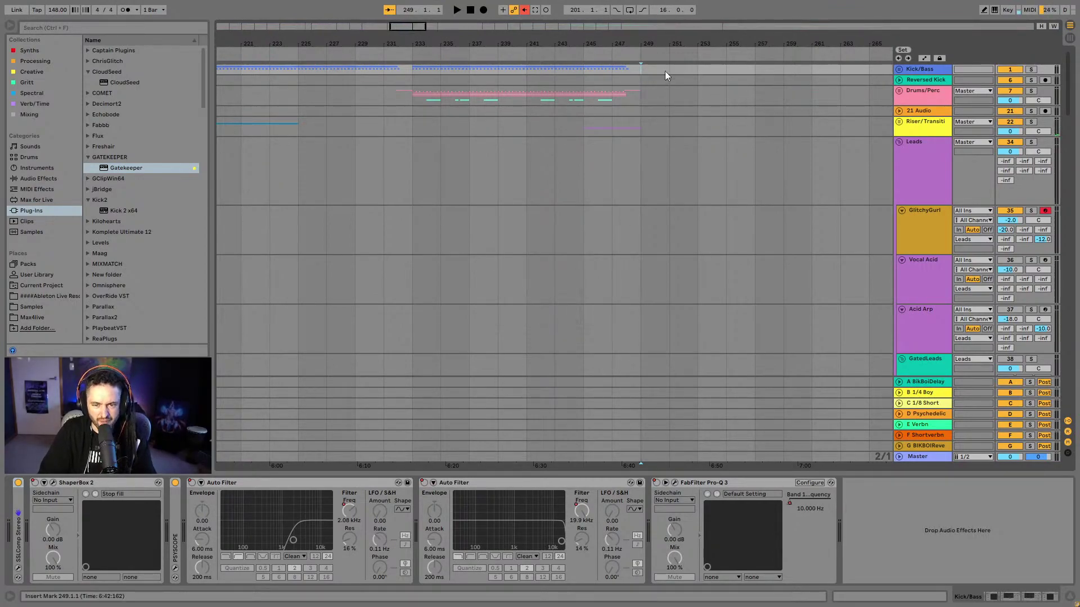
Duplicate the Kick/Bass group's material from bars 233 to 249 directly after itself and play the transition from bar 245
{"action": "left_click_drag", "start_coordinate": [420, 74], "coordinate": [584, 68]}
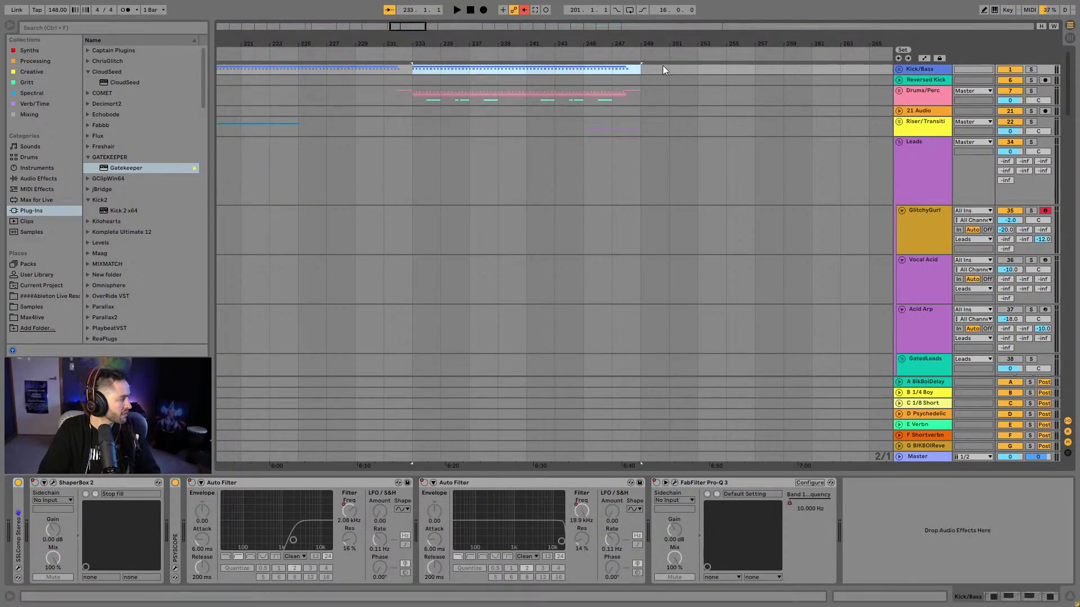
{"action": "key", "text": "ctrl+d"}
{"action": "left_click_drag", "start_coordinate": [672, 51], "coordinate": [443, 82]}
{"action": "left_click", "coordinate": [437, 80]}
{"action": "key", "text": "space"}
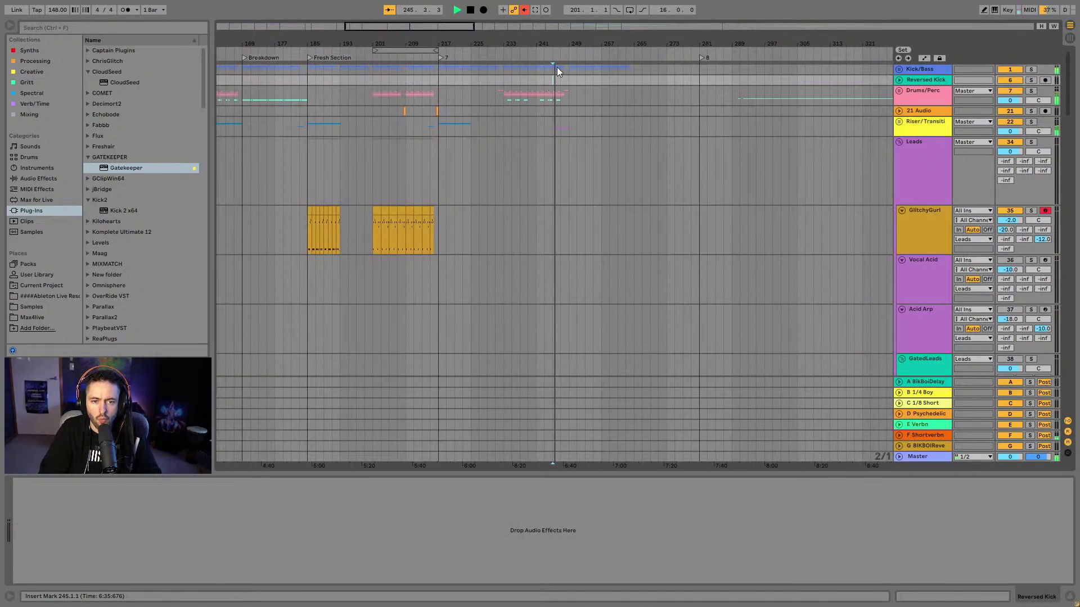
{"action": "left_click_drag", "start_coordinate": [564, 43], "coordinate": [640, 589]}
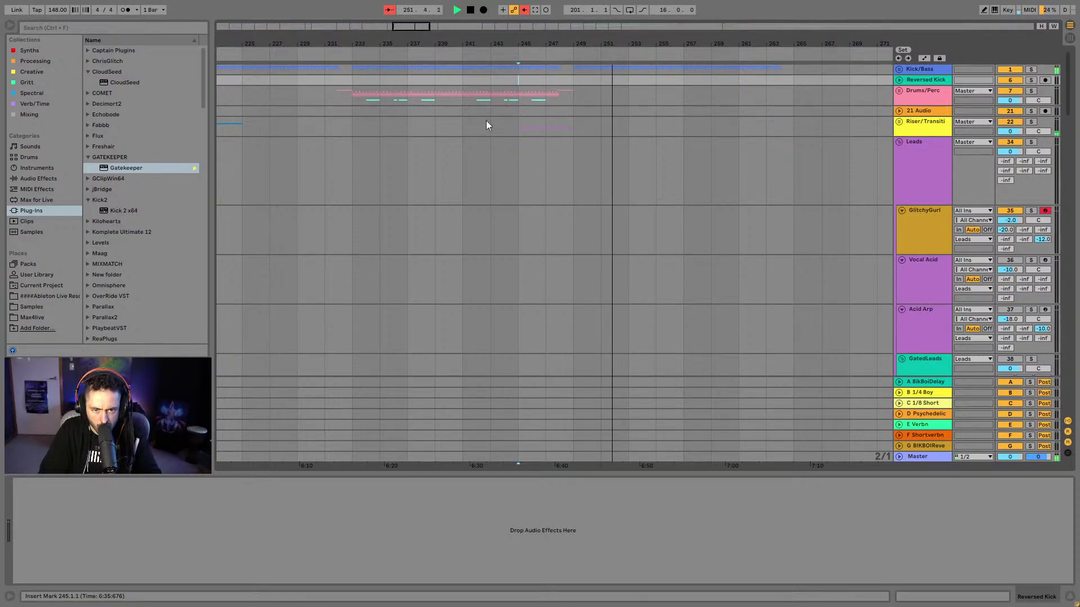
Solo the Additions group, play it from the Breakdown at bar 169, and inspect the tracks inside it
{"action": "left_click_drag", "start_coordinate": [676, 47], "coordinate": [674, 34]}
{"action": "scroll", "coordinate": [516, 255], "scroll_direction": "down", "scroll_amount": 3}
{"action": "left_click_drag", "start_coordinate": [1070, 125], "coordinate": [1071, 372]}
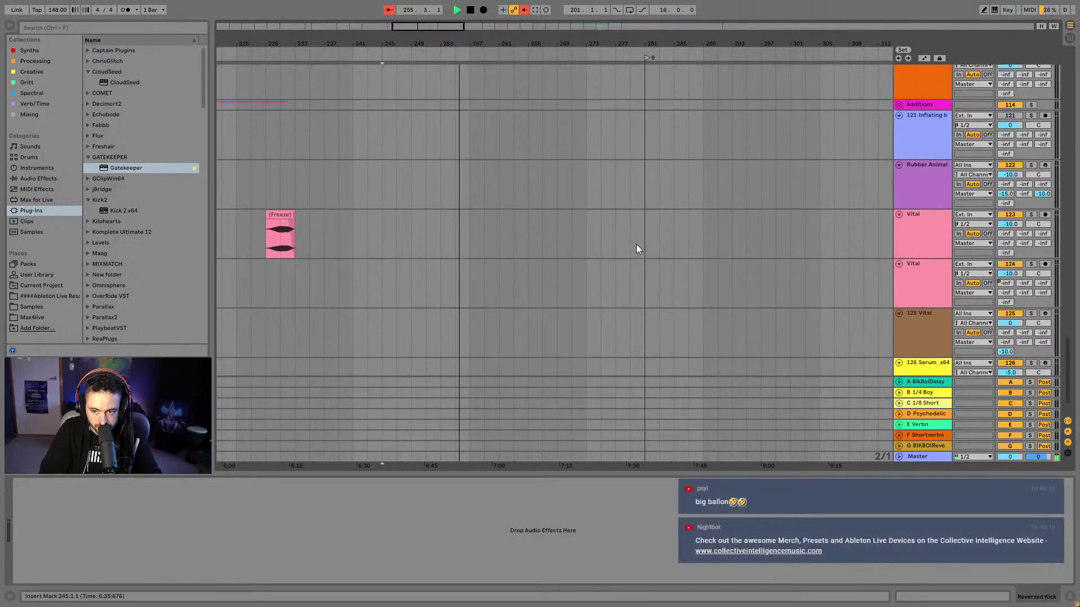
{"action": "scroll", "coordinate": [636, 244], "scroll_direction": "up", "scroll_amount": 4}
{"action": "left_click_drag", "start_coordinate": [403, 44], "coordinate": [604, 35]}
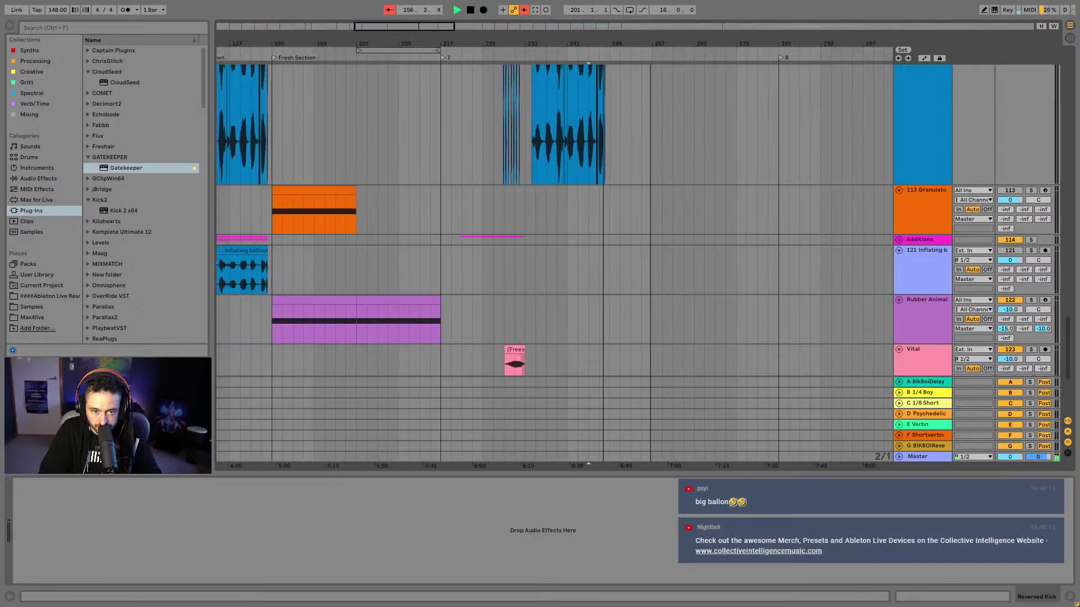
{"action": "left_click", "coordinate": [478, 240]}
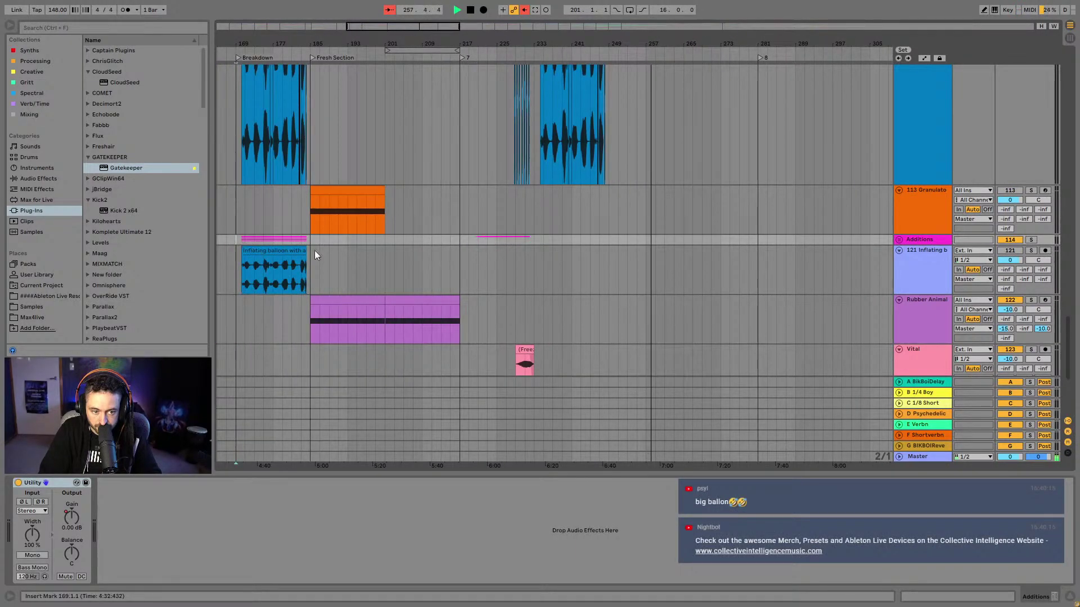
{"action": "left_click", "coordinate": [1030, 240]}
{"action": "key", "text": "space"}
{"action": "key", "text": "space"}
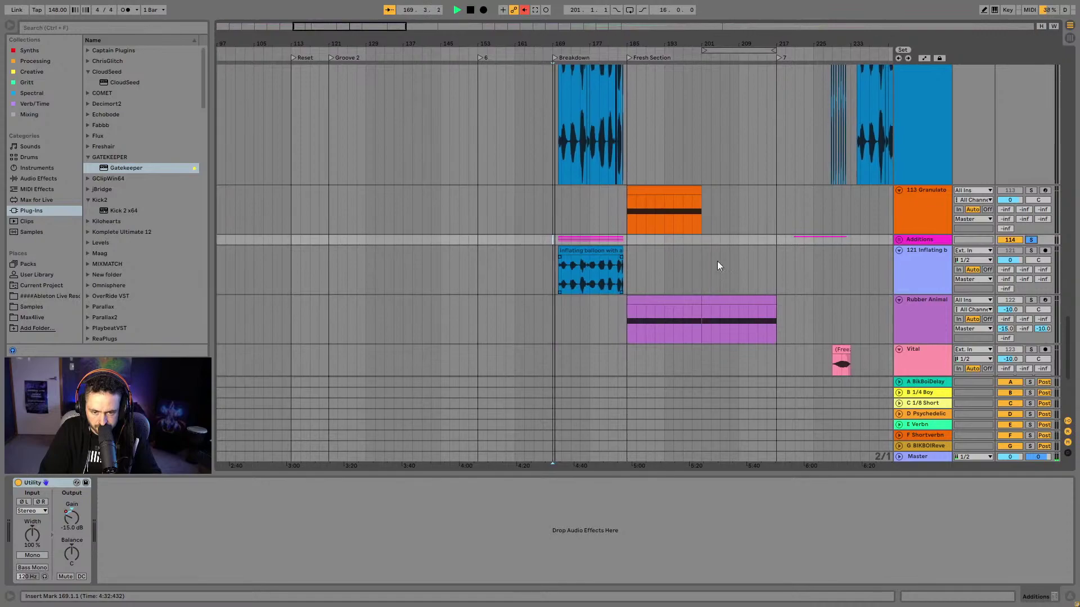
{"action": "key", "text": "u"}
{"action": "scroll", "coordinate": [754, 270], "scroll_direction": "down", "scroll_amount": 2}
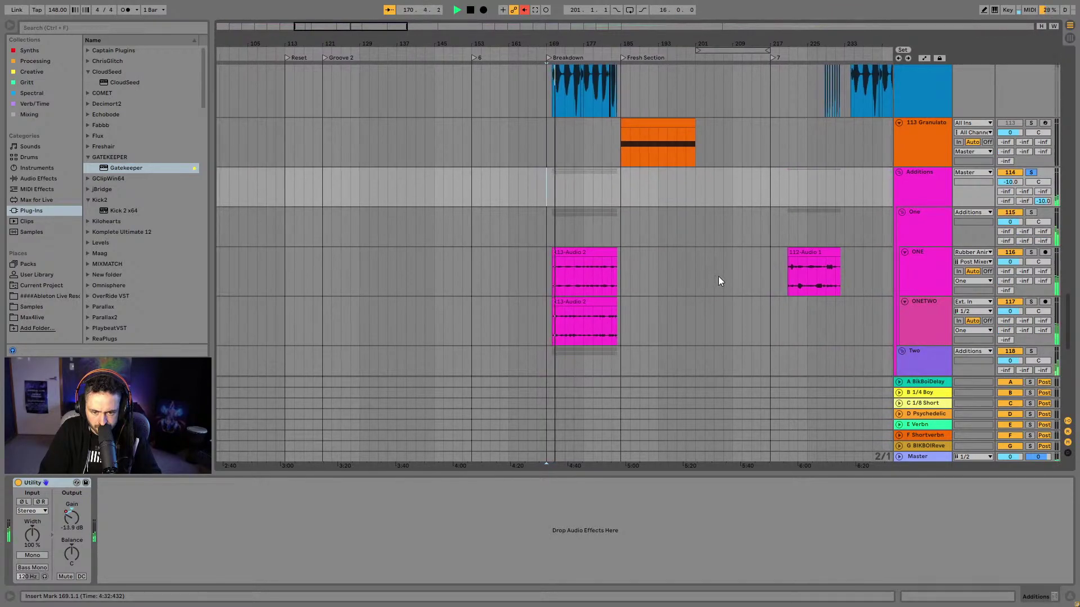
{"action": "scroll", "coordinate": [717, 281], "scroll_direction": "up", "scroll_amount": 2}
{"action": "left_click", "coordinate": [900, 251]}
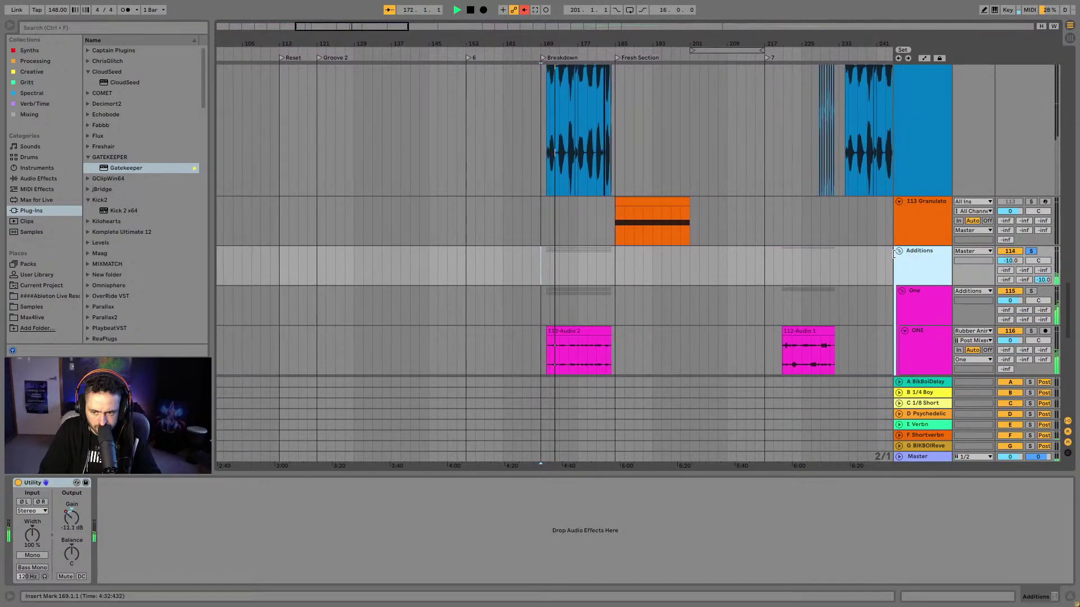
{"action": "left_click", "coordinate": [899, 251]}
Audition the 113 Granulator track's Fresh Section clip soloed and set Granulator II's FilePos to 13.02
{"action": "left_click", "coordinate": [655, 204]}
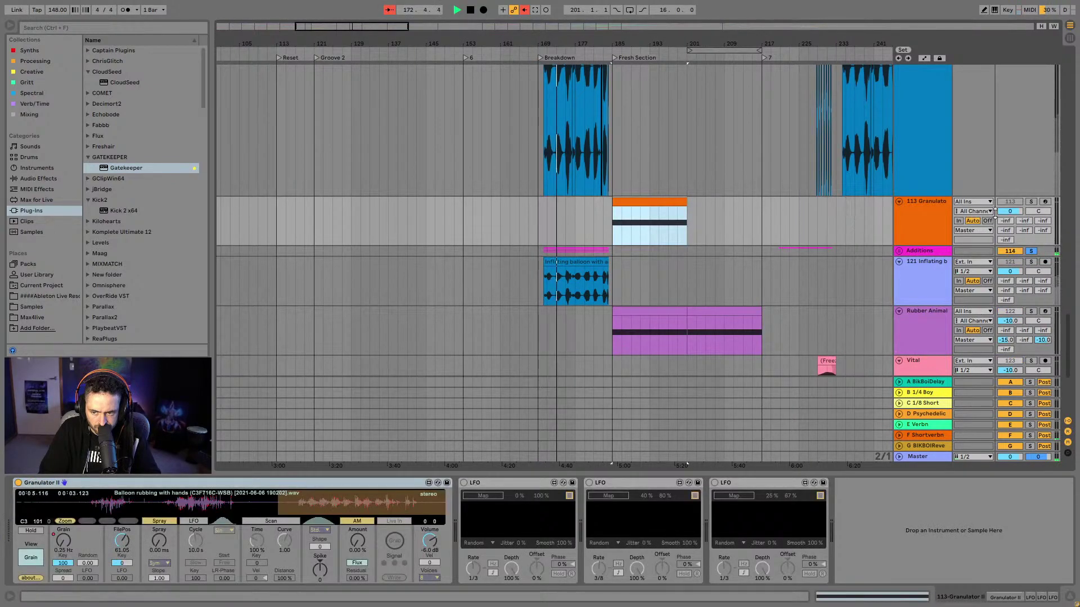
{"action": "left_click", "coordinate": [1032, 201]}
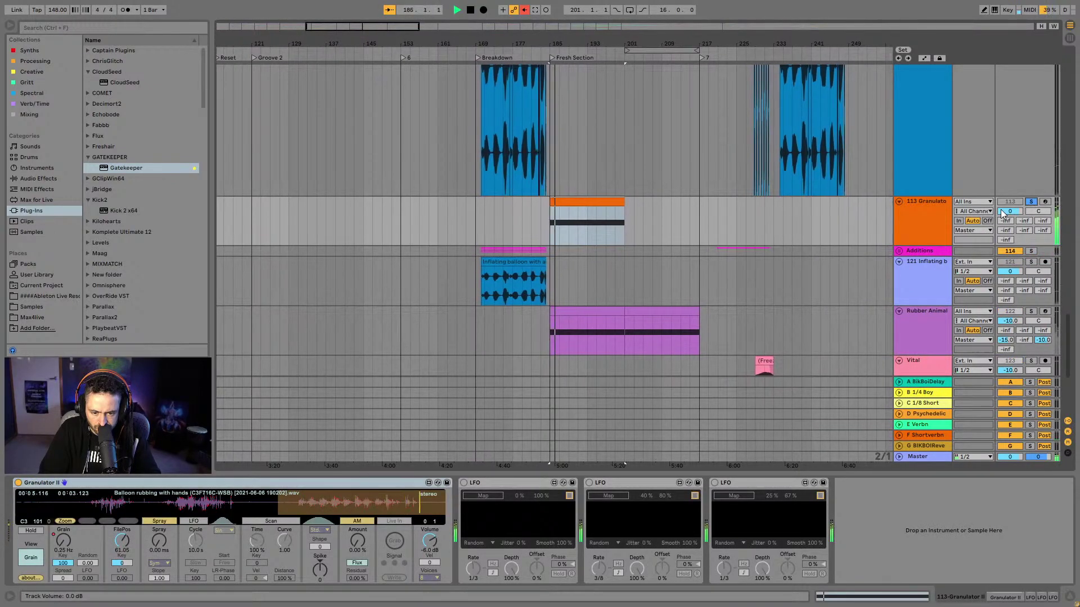
{"action": "mouse_move", "coordinate": [123, 544]}
{"action": "left_mouse_down"}
{"action": "mouse_move", "coordinate": [122, 582]}
{"action": "mouse_move", "coordinate": [123, 545]}
{"action": "left_mouse_up"}
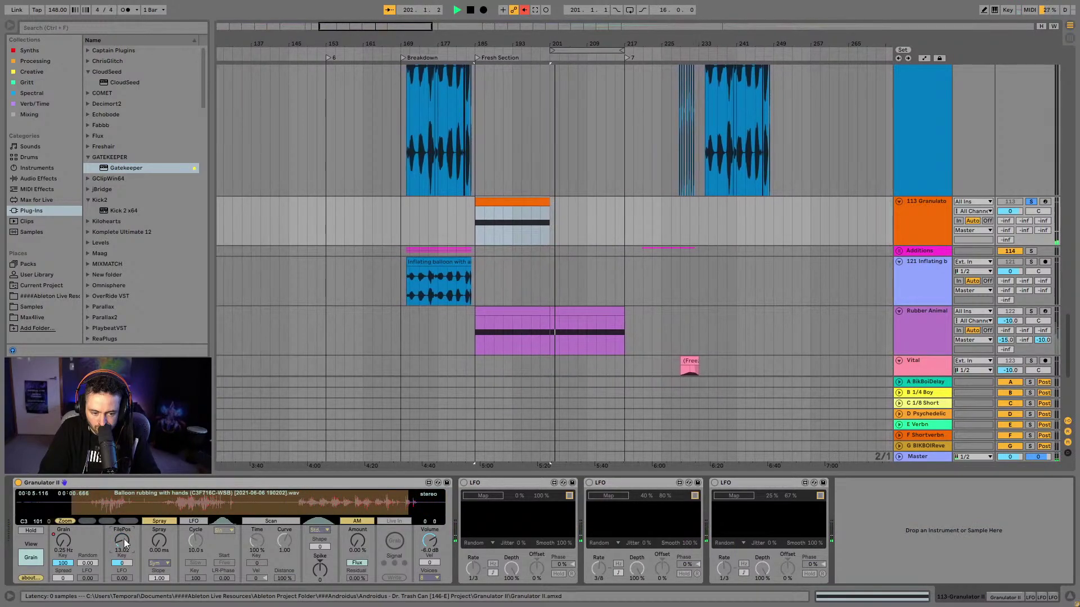
{"action": "key", "text": "space"}
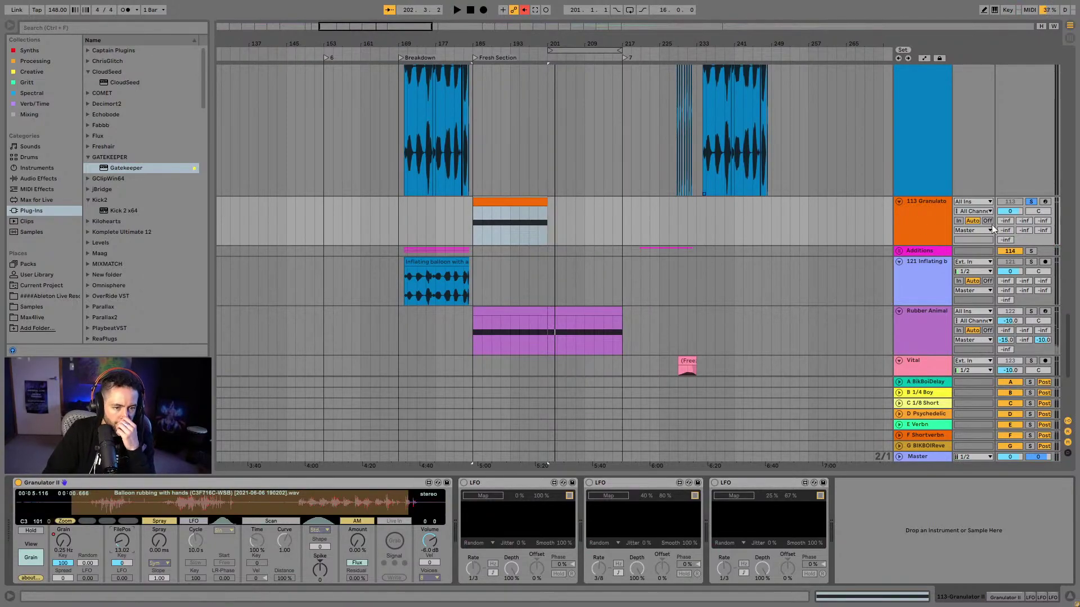
Fold the Leads group near the beginning of the track list
{"action": "scroll", "coordinate": [1039, 119], "scroll_direction": "up", "scroll_amount": 15}
{"action": "scroll", "coordinate": [1038, 120], "scroll_direction": "up", "scroll_amount": 15}
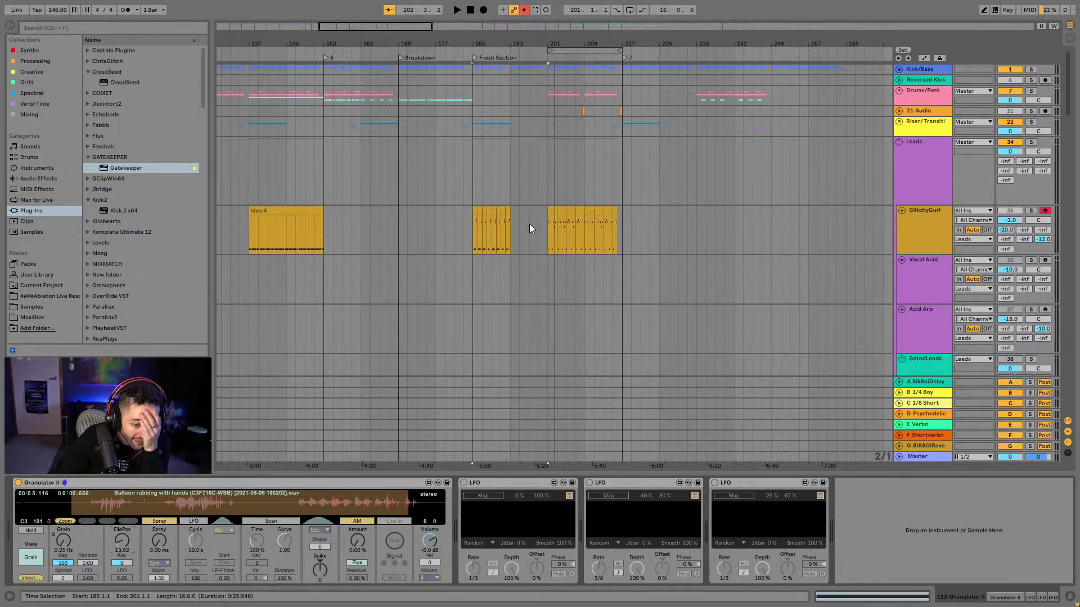
{"action": "scroll", "coordinate": [677, 144], "scroll_direction": "down", "scroll_amount": 3}
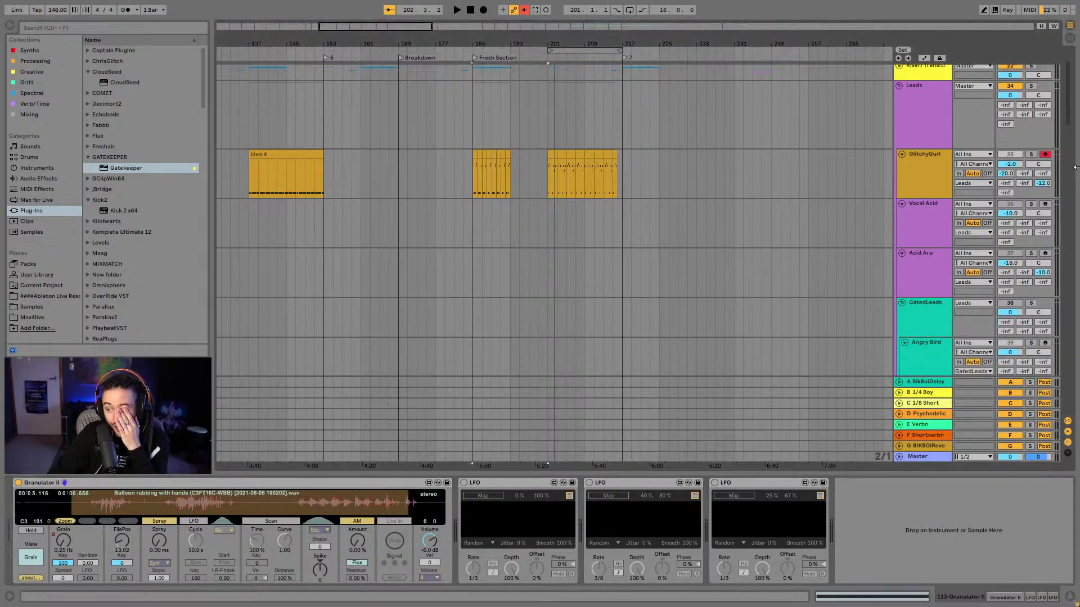
{"action": "scroll", "coordinate": [909, 140], "scroll_direction": "up", "scroll_amount": 3}
{"action": "left_click", "coordinate": [898, 142]}
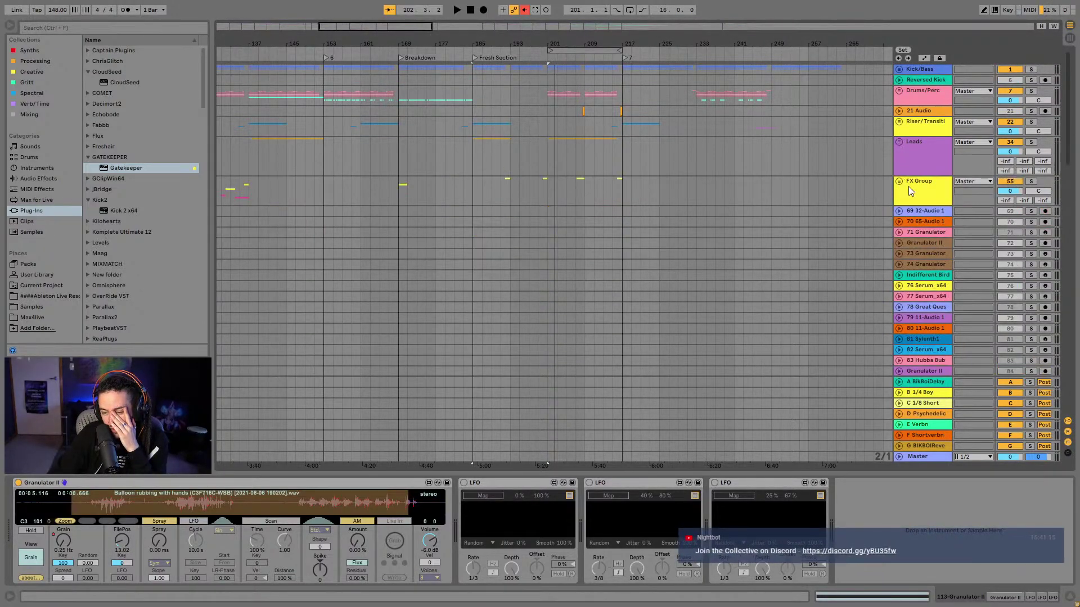
Briefly solo the 101 Vital track, fold it with its solo cleared, and examine the remaining tracks for usable sounds
{"action": "scroll", "coordinate": [913, 181], "scroll_direction": "down", "scroll_amount": 8}
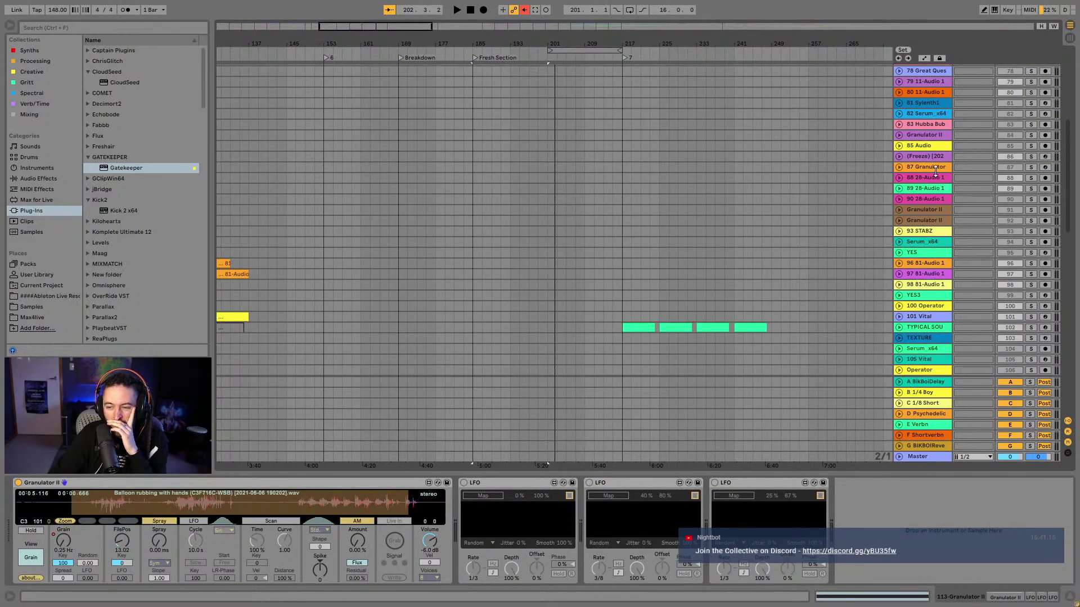
{"action": "left_click", "coordinate": [1031, 242]}
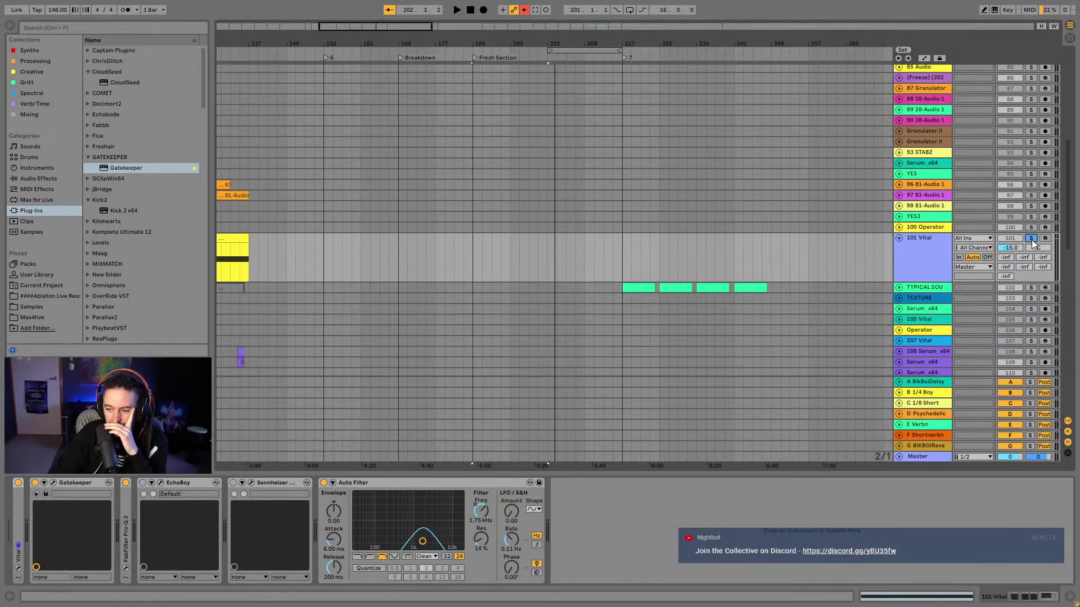
{"action": "left_click", "coordinate": [898, 239]}
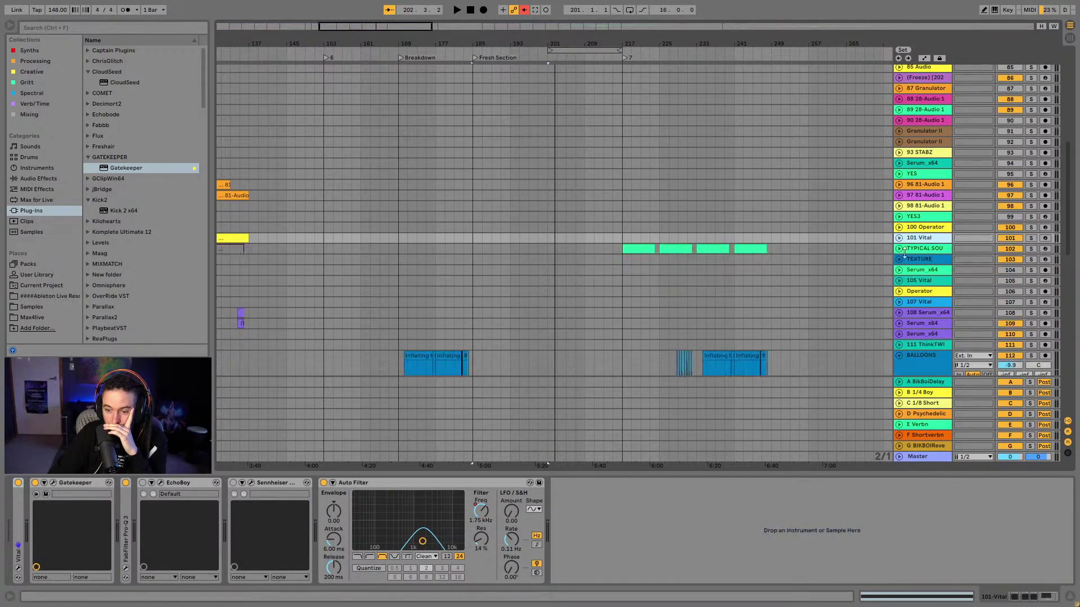
{"action": "scroll", "coordinate": [899, 241], "scroll_direction": "down", "scroll_amount": 5}
{"action": "scroll", "coordinate": [686, 225], "scroll_direction": "down", "scroll_amount": 6}
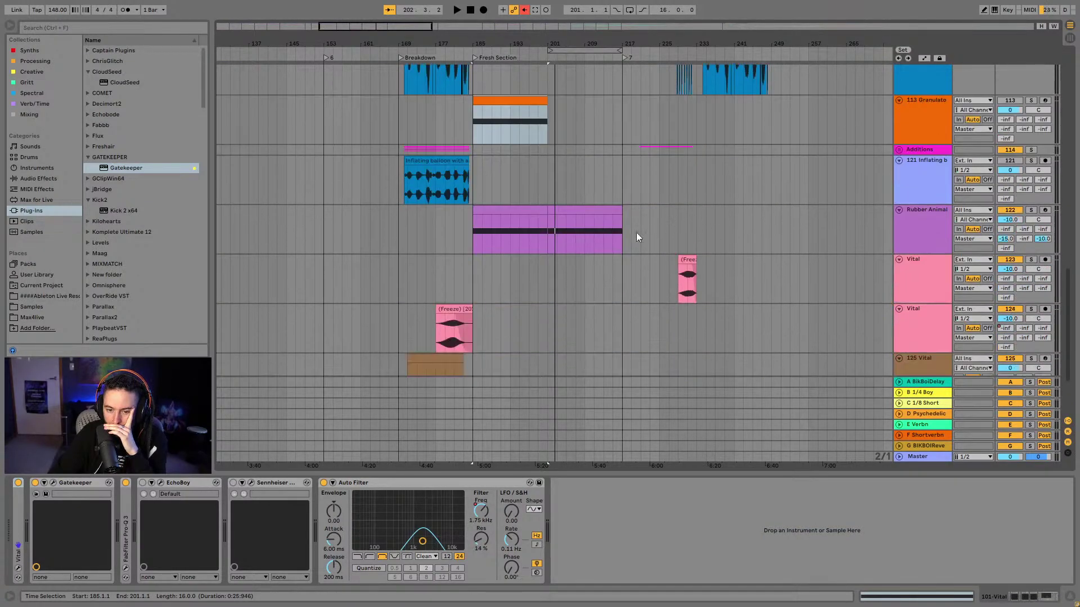
{"action": "scroll", "coordinate": [667, 202], "scroll_direction": "up", "scroll_amount": 15}
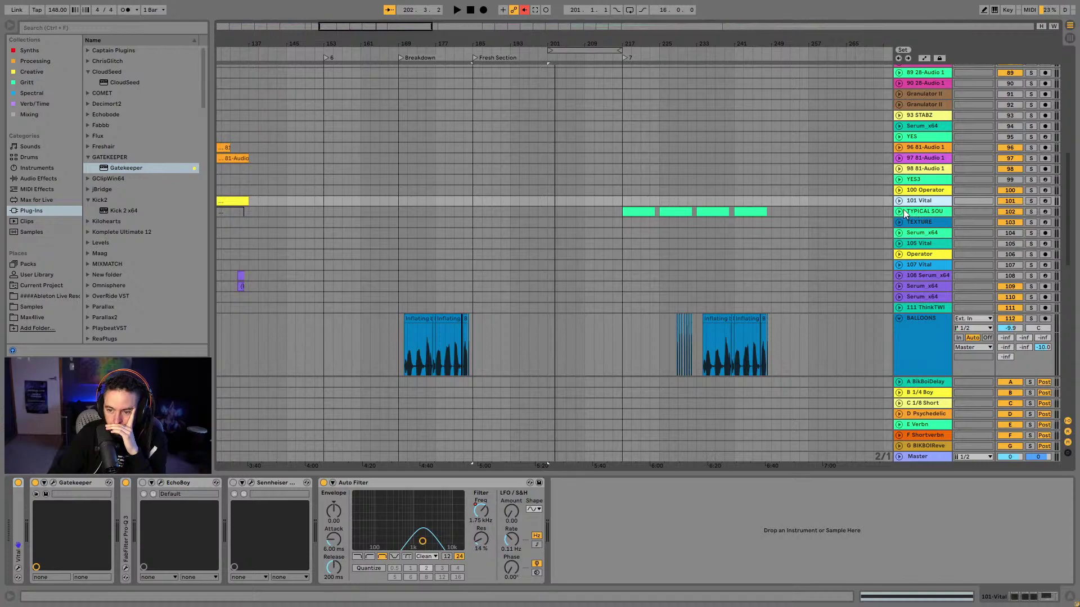
Unfold the TEXTURE track, select its clip at bar 433, and play it soloed
{"action": "left_click", "coordinate": [898, 223]}
{"action": "left_click_drag", "start_coordinate": [495, 46], "coordinate": [488, 110]}
{"action": "left_click", "coordinate": [677, 236]}
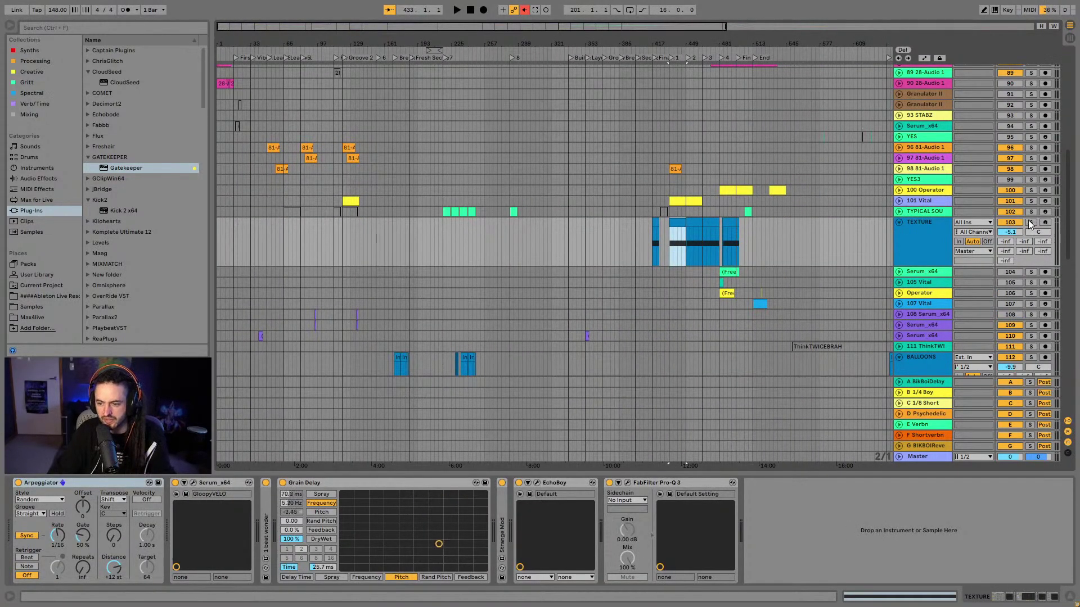
{"action": "key", "text": "space"}
{"action": "left_click_drag", "start_coordinate": [562, 46], "coordinate": [563, 79]}
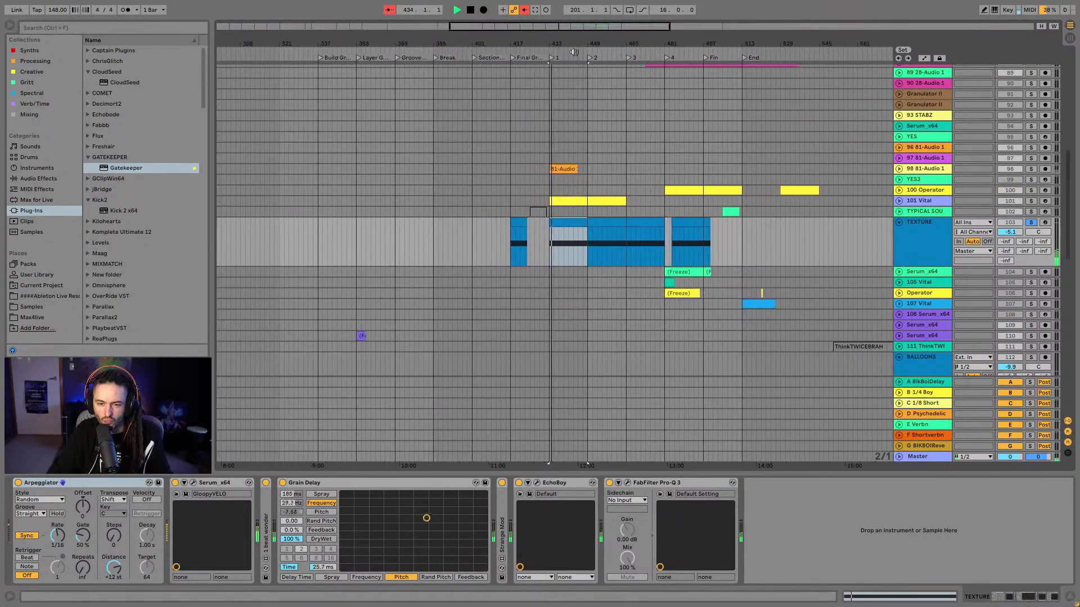
Move the solo to 100 Operator and on to 101 Vital, and audition the Vital clip from bar 433
{"action": "left_click", "coordinate": [1031, 190]}
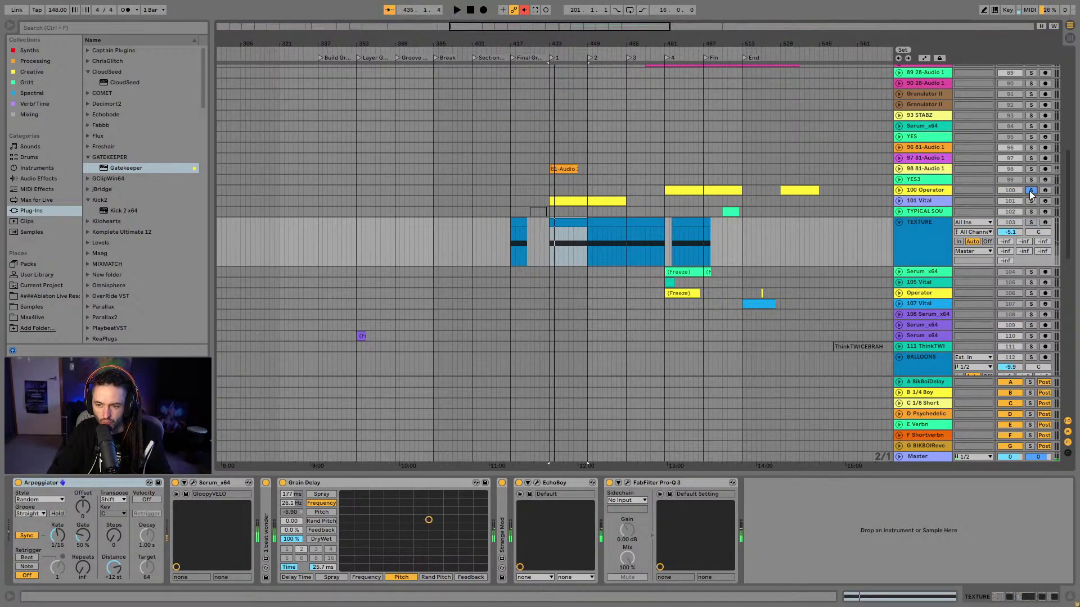
{"action": "left_click", "coordinate": [1030, 200]}
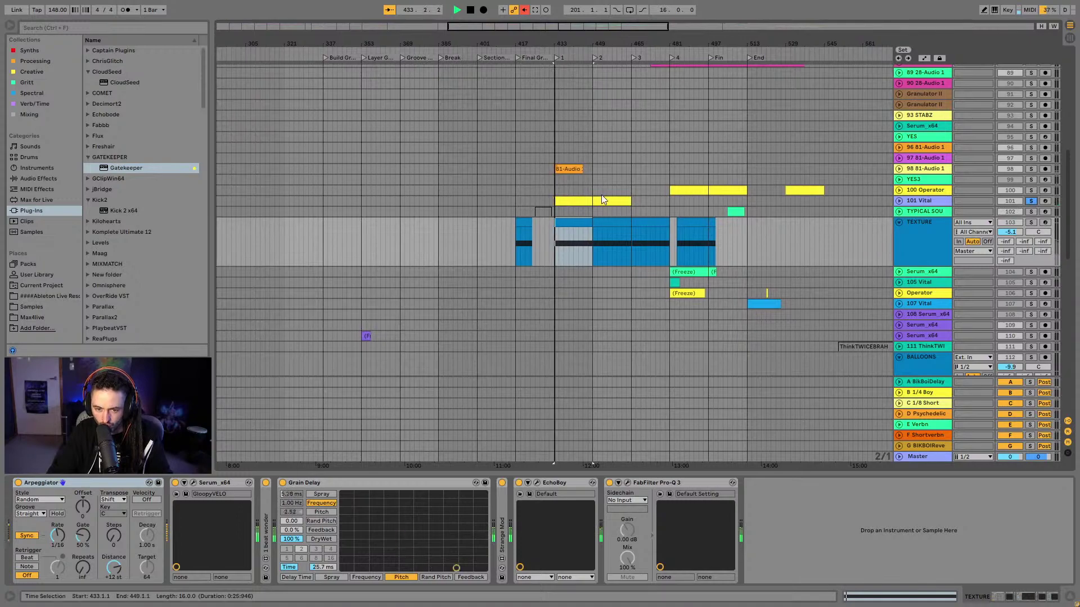
{"action": "scroll", "coordinate": [600, 196], "scroll_direction": "down", "scroll_amount": 3}
{"action": "left_click", "coordinate": [580, 145]}
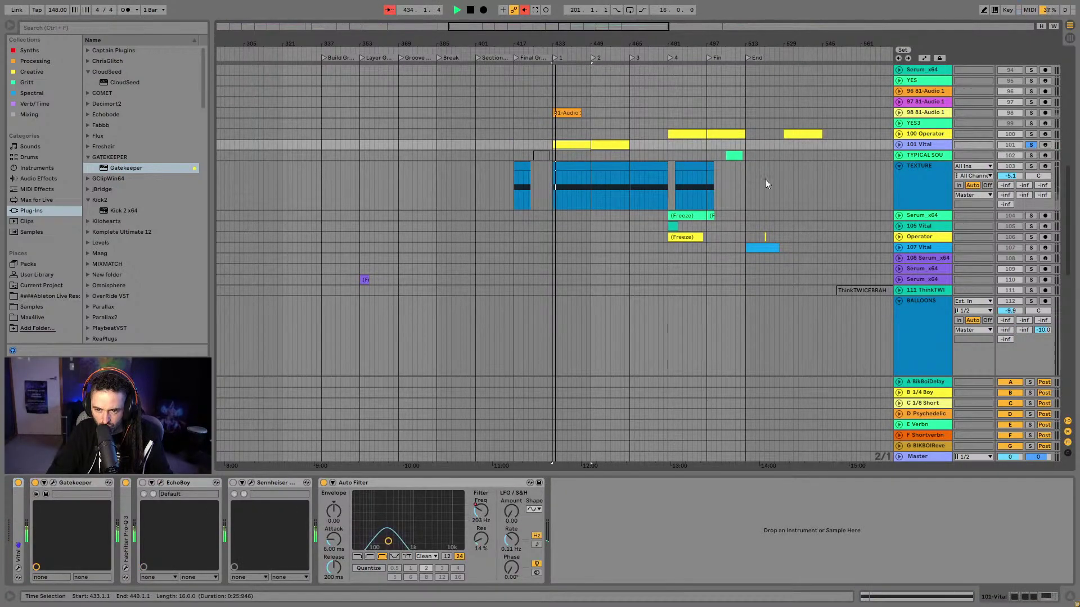
Select the 107 Vital clip at bar 513 and play it soloed
{"action": "left_click", "coordinate": [763, 248]}
{"action": "left_click", "coordinate": [1030, 249]}
{"action": "scroll", "coordinate": [706, 258], "scroll_direction": "down", "scroll_amount": 5}
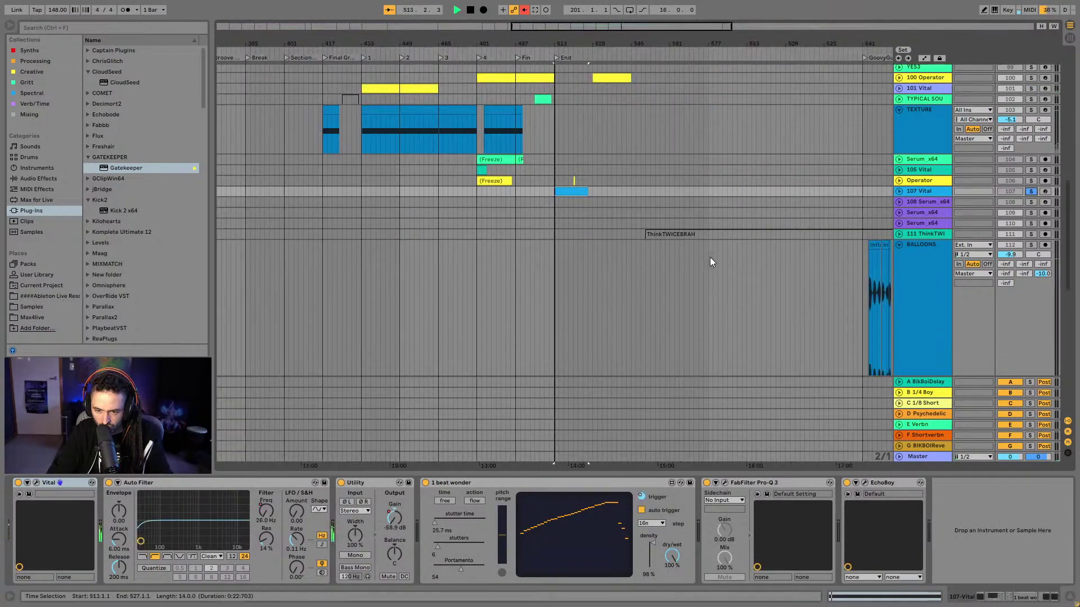
Select the Operator track's frozen clip at locator 4 and audition it with the track soloed
{"action": "left_click", "coordinate": [505, 148]}
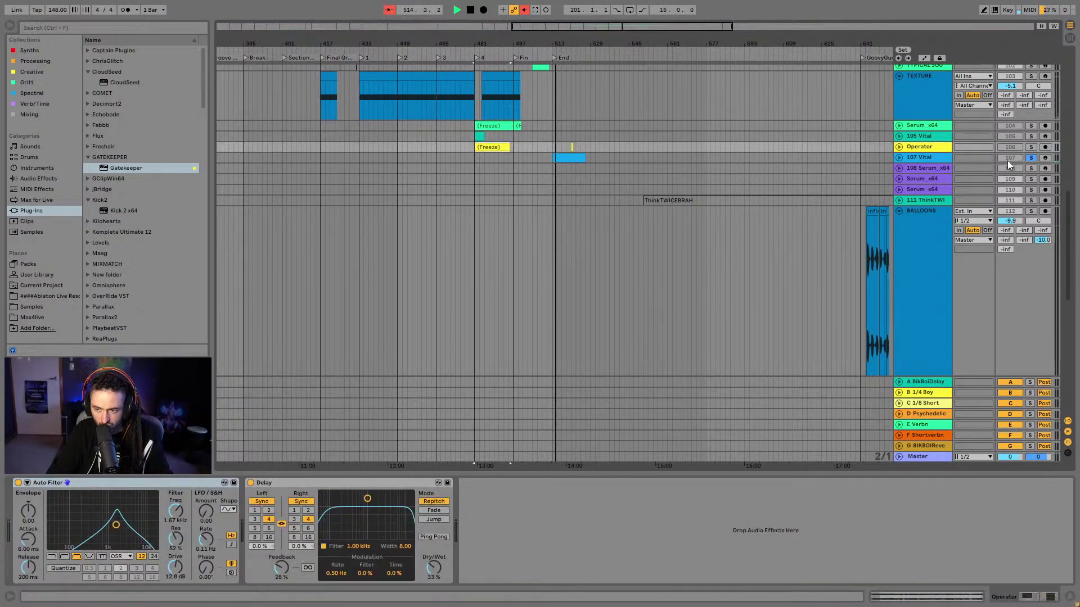
{"action": "left_click", "coordinate": [1030, 148]}
{"action": "scroll", "coordinate": [676, 143], "scroll_direction": "down", "scroll_amount": 5}
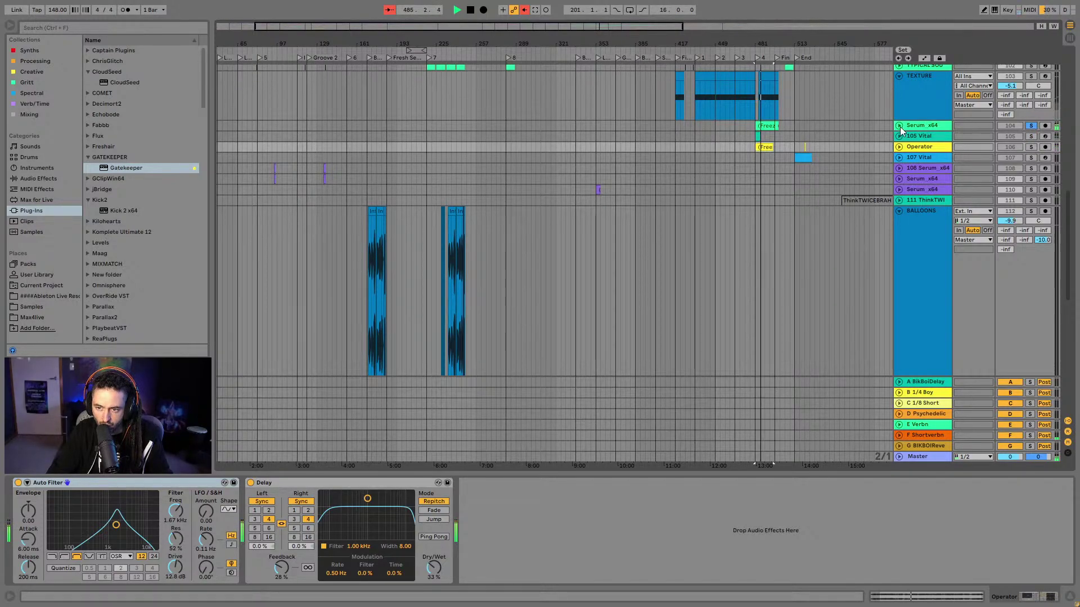
Unfold the Serum_x64 track, select its frozen clip at locator 4, and play the arrangement from bar 281
{"action": "left_click", "coordinate": [899, 126]}
{"action": "left_click", "coordinate": [765, 127]}
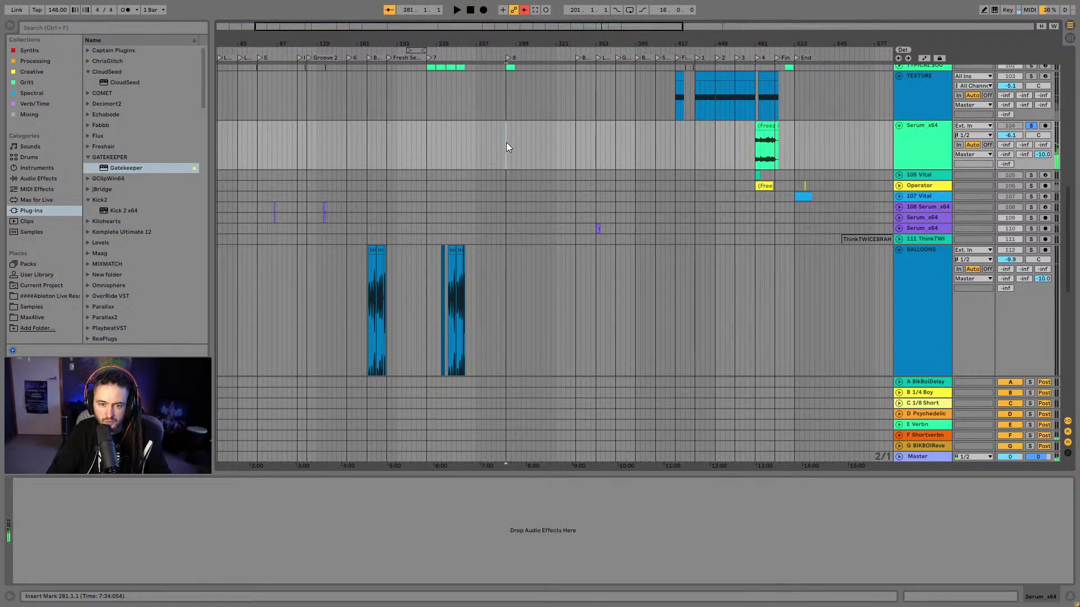
{"action": "left_click", "coordinate": [506, 47]}
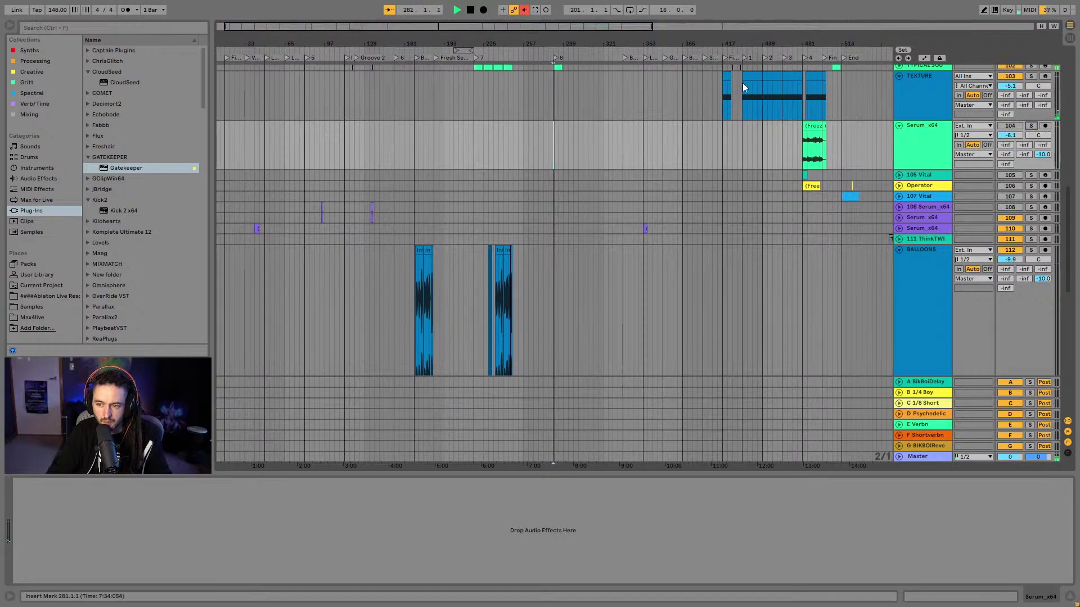
{"action": "left_click_drag", "start_coordinate": [598, 44], "coordinate": [550, 114]}
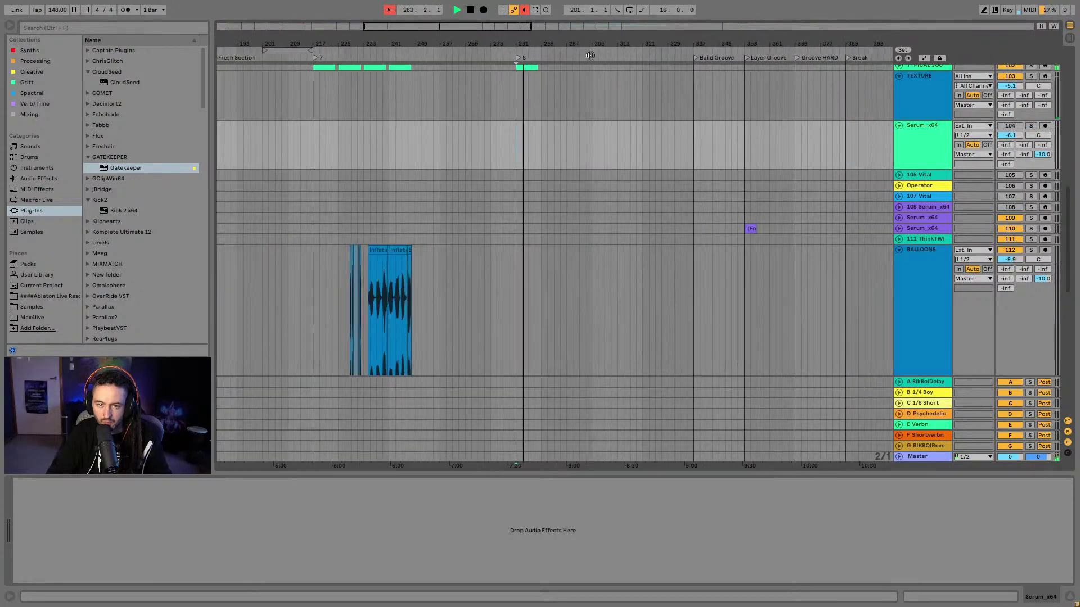
Paste the Serum_x64 frozen clip at bar 249 on its own track
{"action": "scroll", "coordinate": [550, 116], "scroll_direction": "up", "scroll_amount": 4}
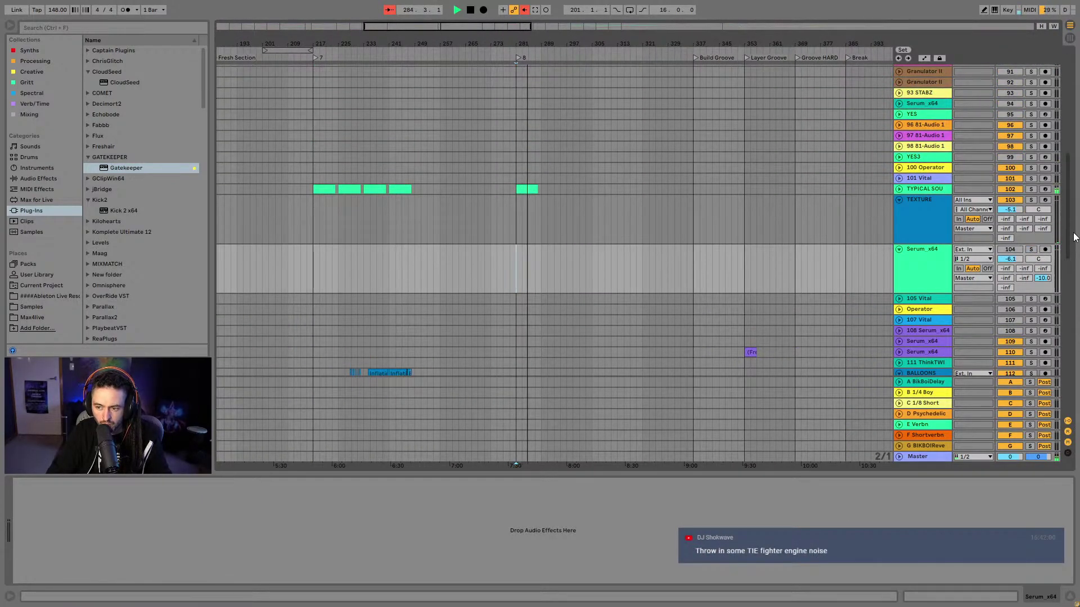
{"action": "scroll", "coordinate": [1055, 154], "scroll_direction": "up", "scroll_amount": 5}
{"action": "scroll", "coordinate": [1056, 154], "scroll_direction": "up", "scroll_amount": 5}
{"action": "scroll", "coordinate": [562, 282], "scroll_direction": "down", "scroll_amount": 8}
{"action": "left_click", "coordinate": [415, 315]}
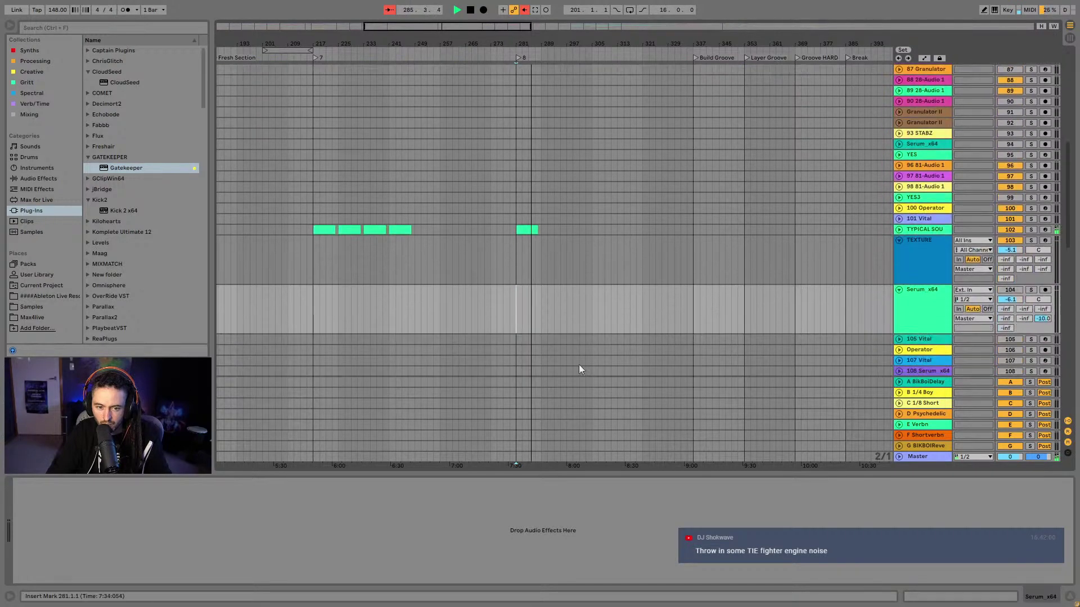
{"action": "key", "text": "ctrl+v"}
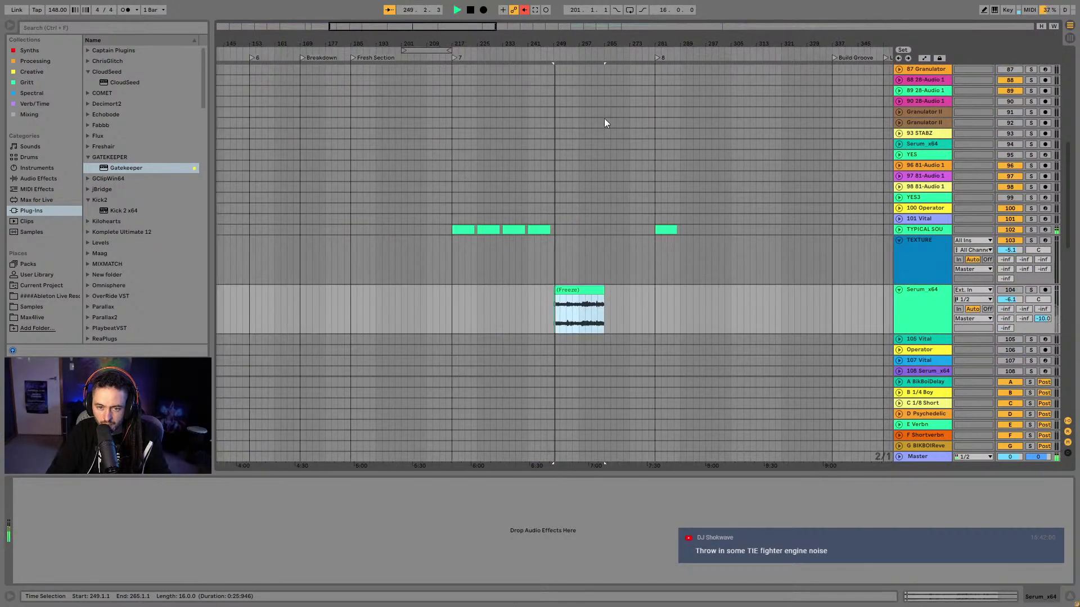
Audition the Serum_x64 clip at bars 249 and 251 in the full mix, and solo its track
{"action": "left_click_drag", "start_coordinate": [559, 39], "coordinate": [695, 227]}
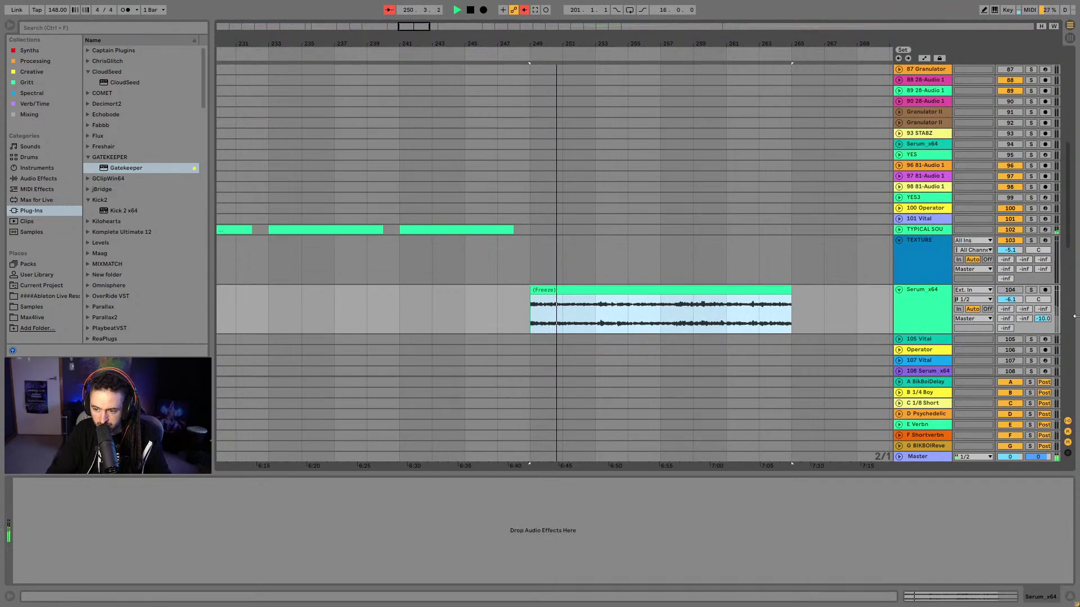
{"action": "key", "text": "space"}
{"action": "scroll", "coordinate": [602, 140], "scroll_direction": "down", "scroll_amount": 3}
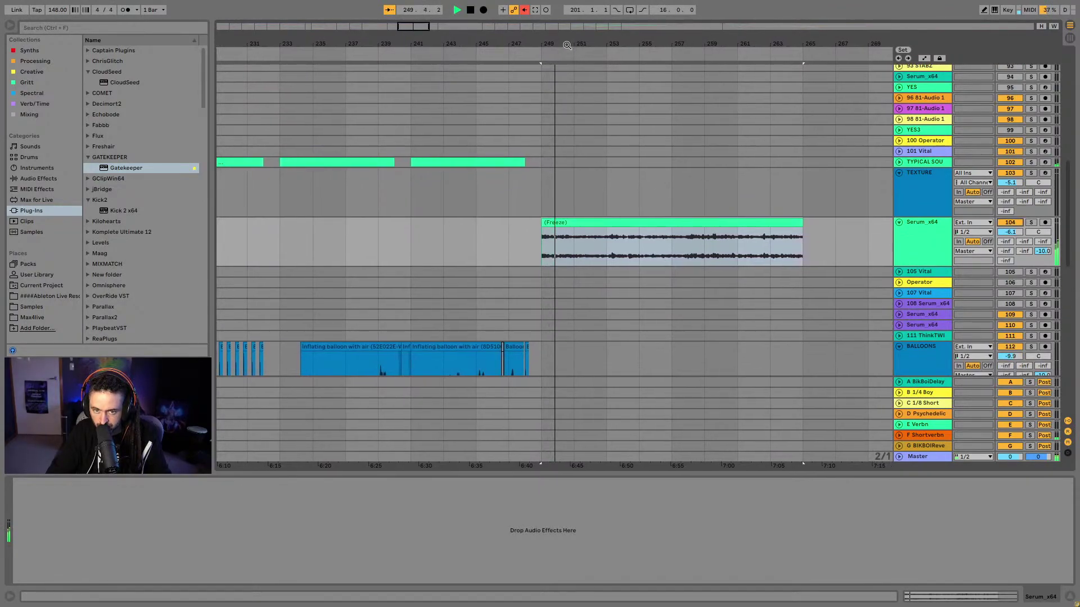
{"action": "key", "text": "plus"}
{"action": "key", "text": "plus"}
{"action": "left_click", "coordinate": [589, 255]}
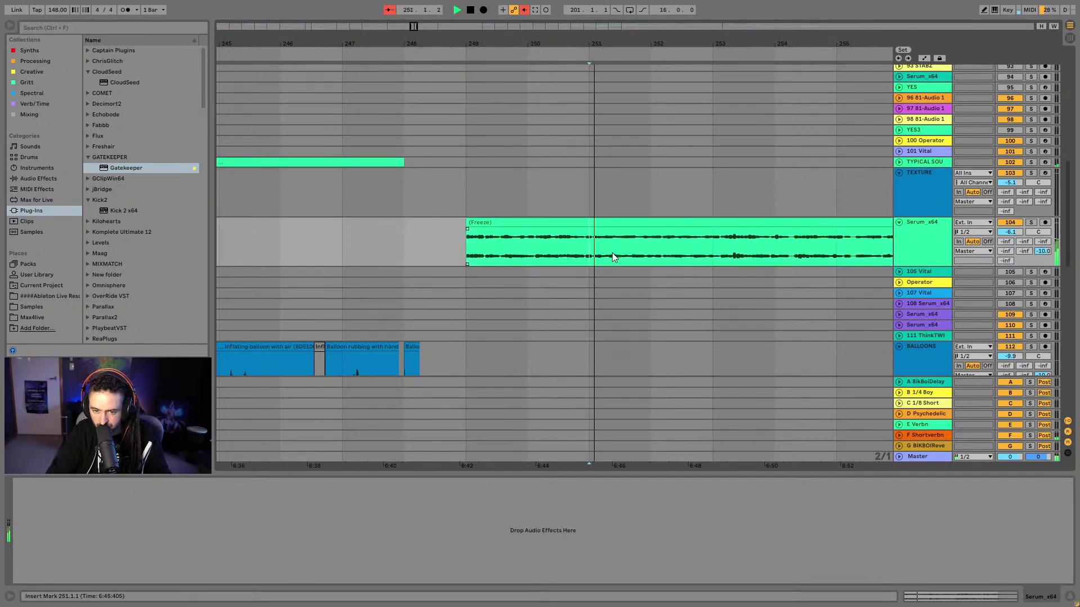
{"action": "key", "text": "minus"}
{"action": "key", "text": "minus"}
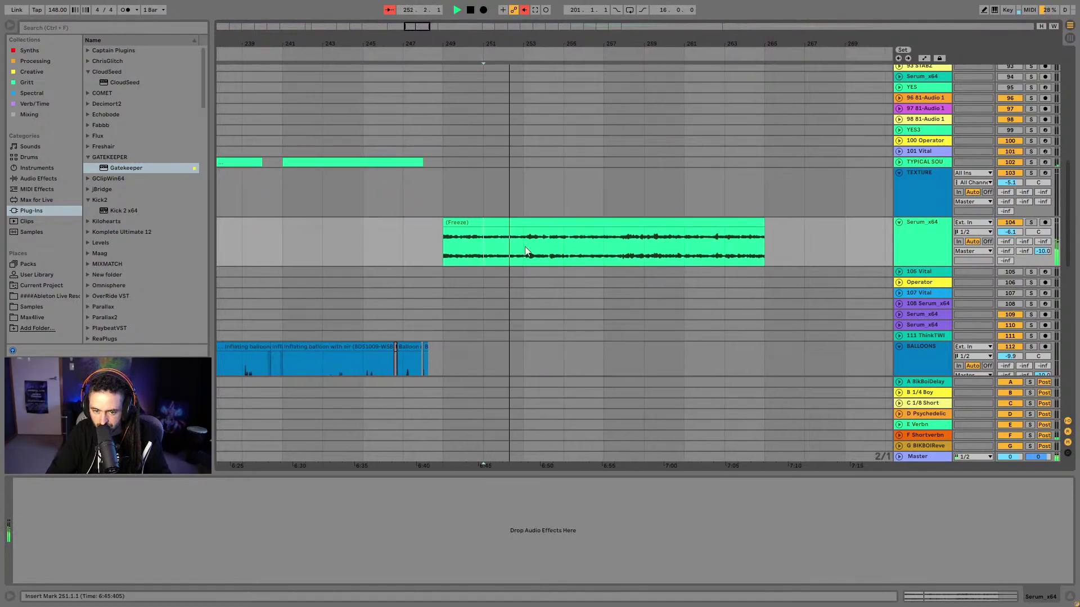
{"action": "key", "text": "s"}
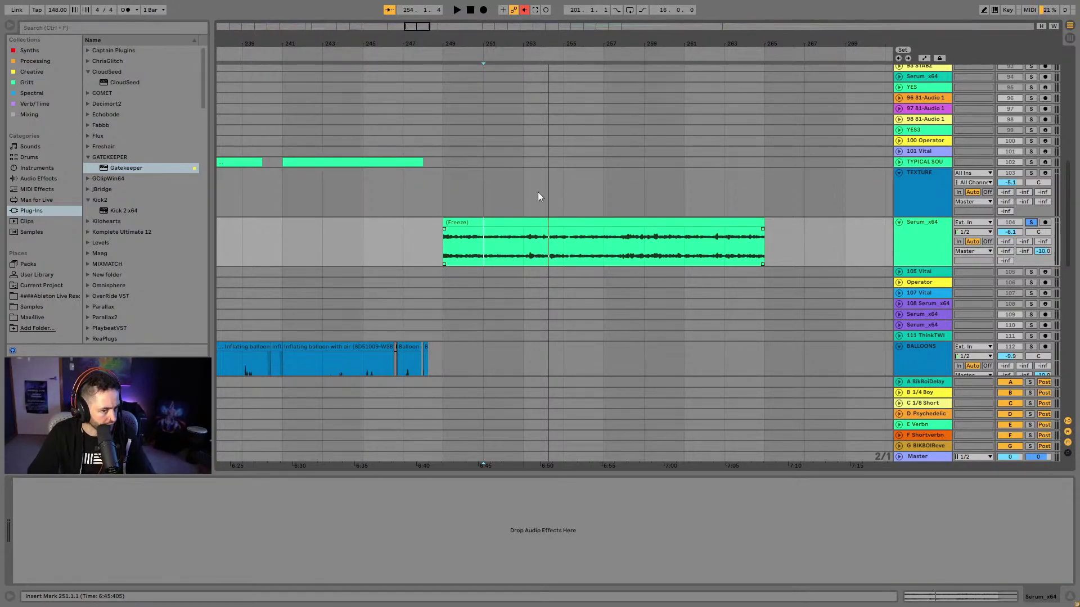
Insert the Gatekeeper plug-in on the Serum_x64 track with the clip at bar 249
{"action": "left_click", "coordinate": [470, 222]}
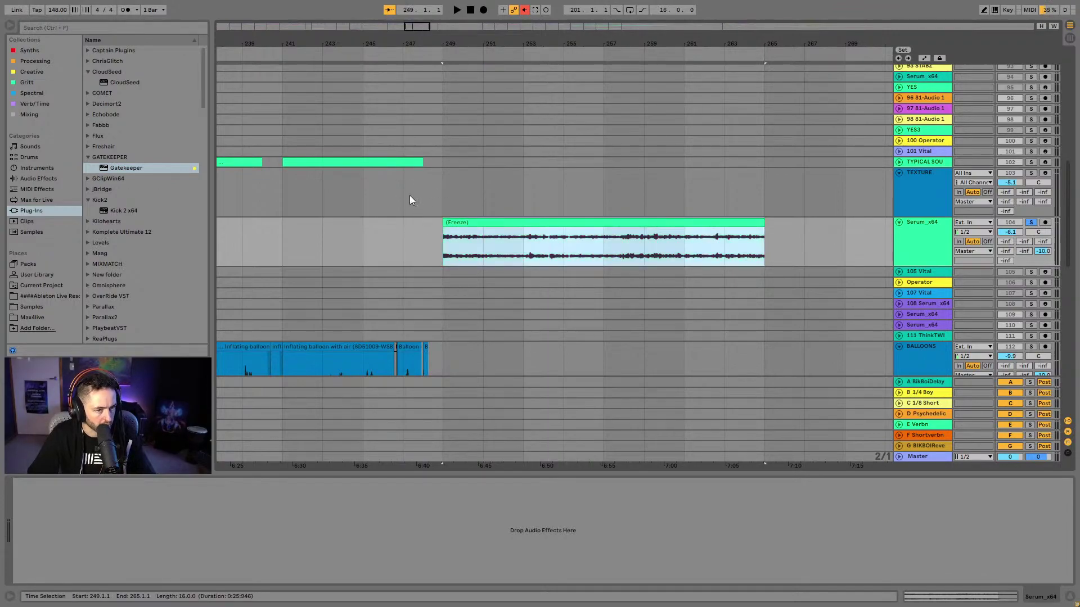
{"action": "left_click", "coordinate": [87, 72]}
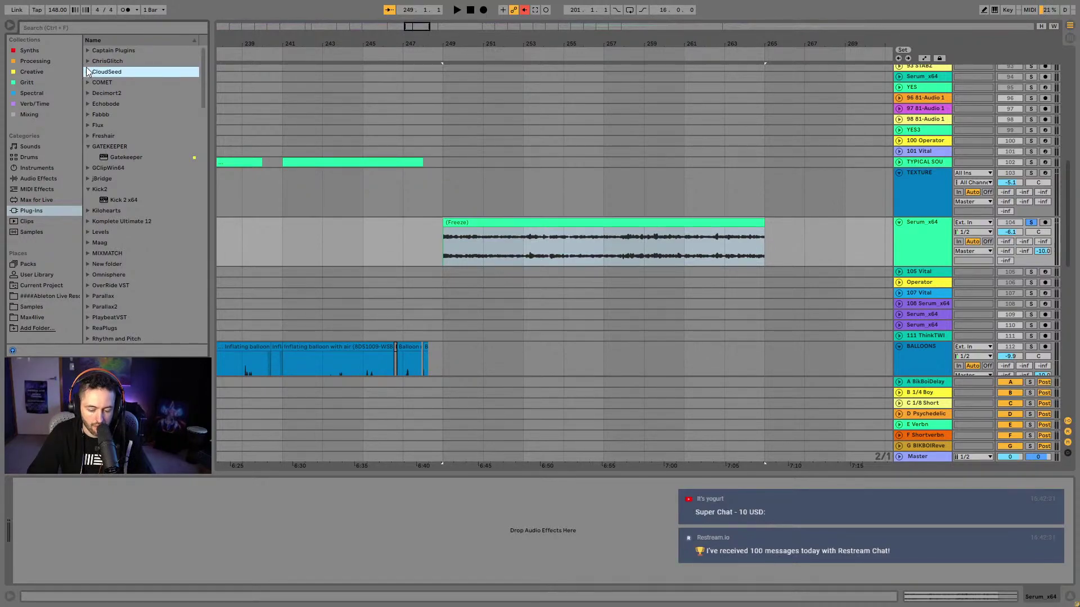
{"action": "scroll", "coordinate": [110, 165], "scroll_direction": "down", "scroll_amount": 5}
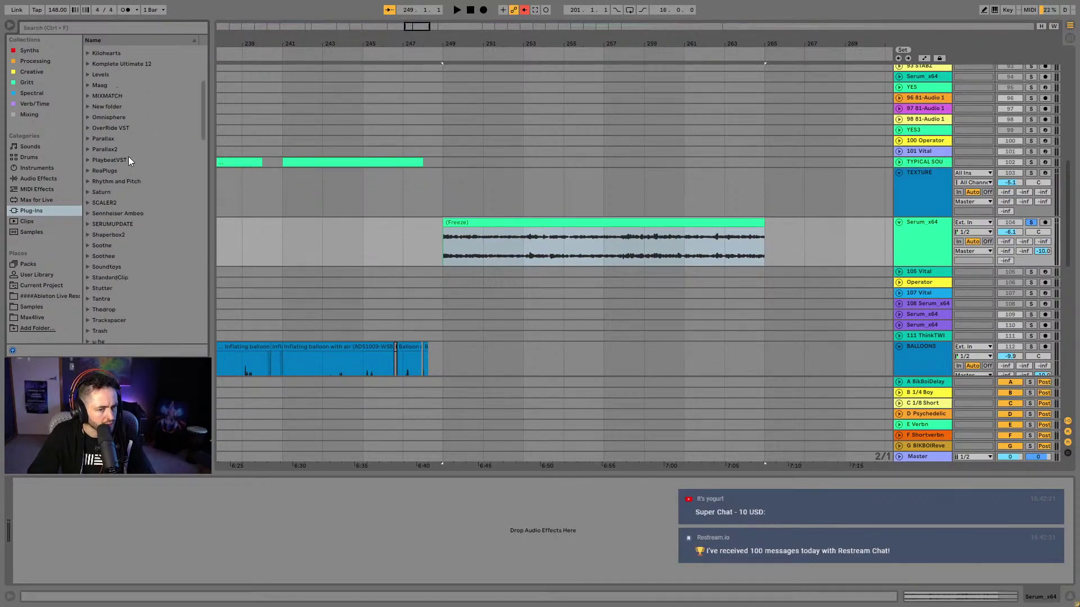
{"action": "left_click_drag", "start_coordinate": [204, 126], "coordinate": [189, 164]}
{"action": "scroll", "coordinate": [187, 163], "scroll_direction": "up", "scroll_amount": 10}
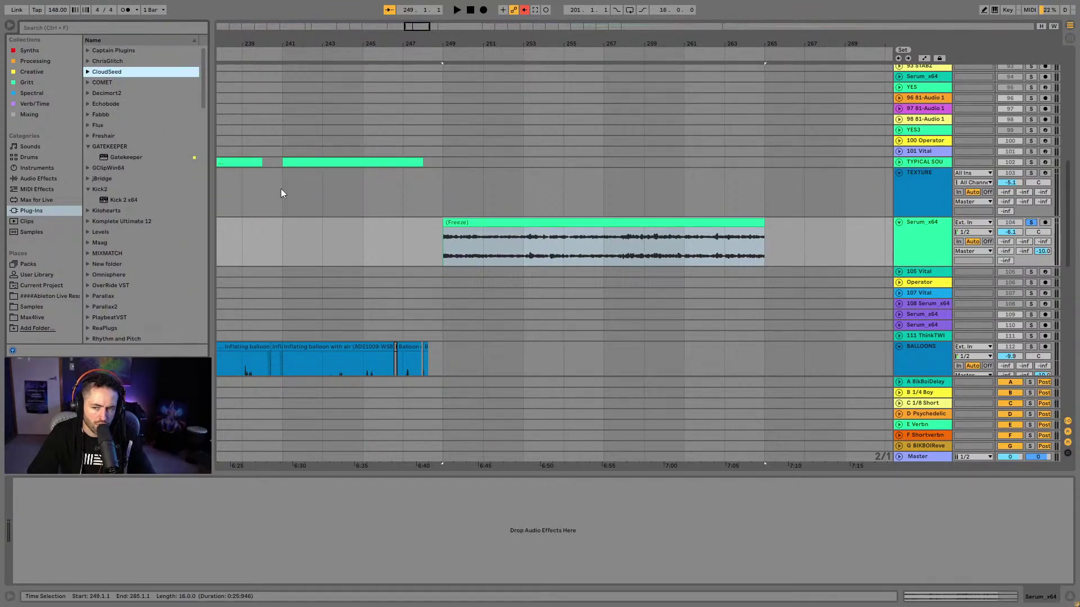
{"action": "left_click", "coordinate": [938, 234]}
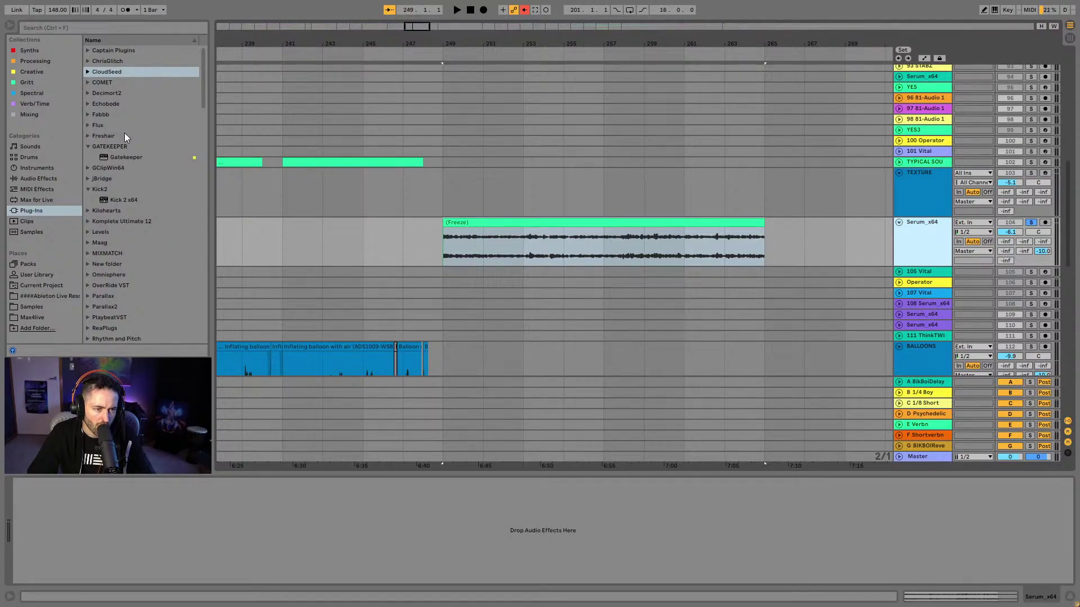
{"action": "scroll", "coordinate": [124, 135], "scroll_direction": "down", "scroll_amount": 2}
{"action": "left_click_drag", "start_coordinate": [126, 135], "coordinate": [456, 239]}
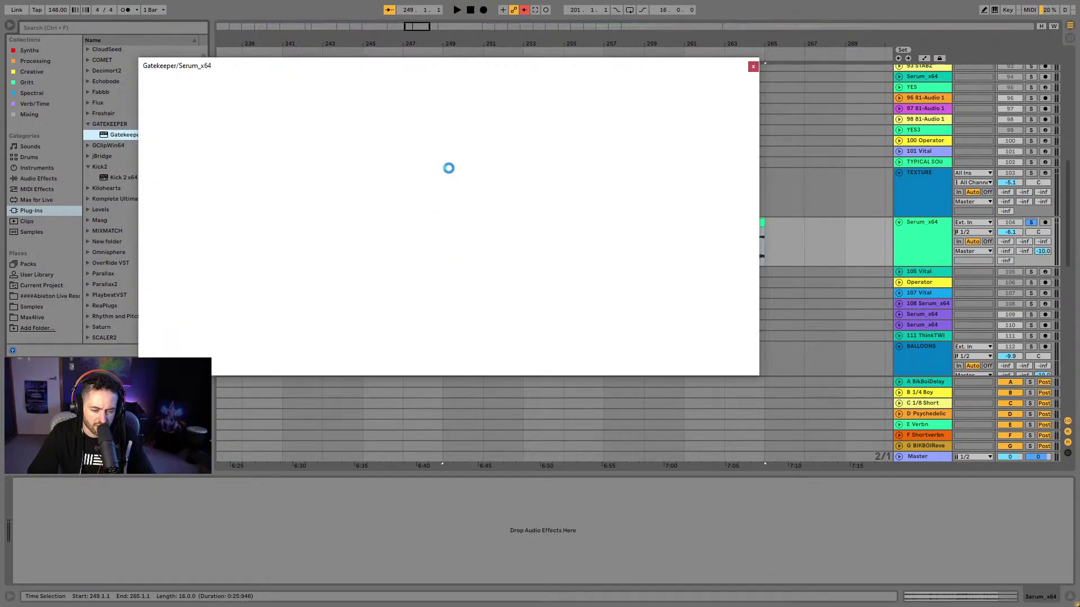
Load the Gating preset BreakTweak 1 in Gatekeeper
{"action": "left_click_drag", "start_coordinate": [430, 71], "coordinate": [613, 90]}
{"action": "left_click", "coordinate": [866, 117]}
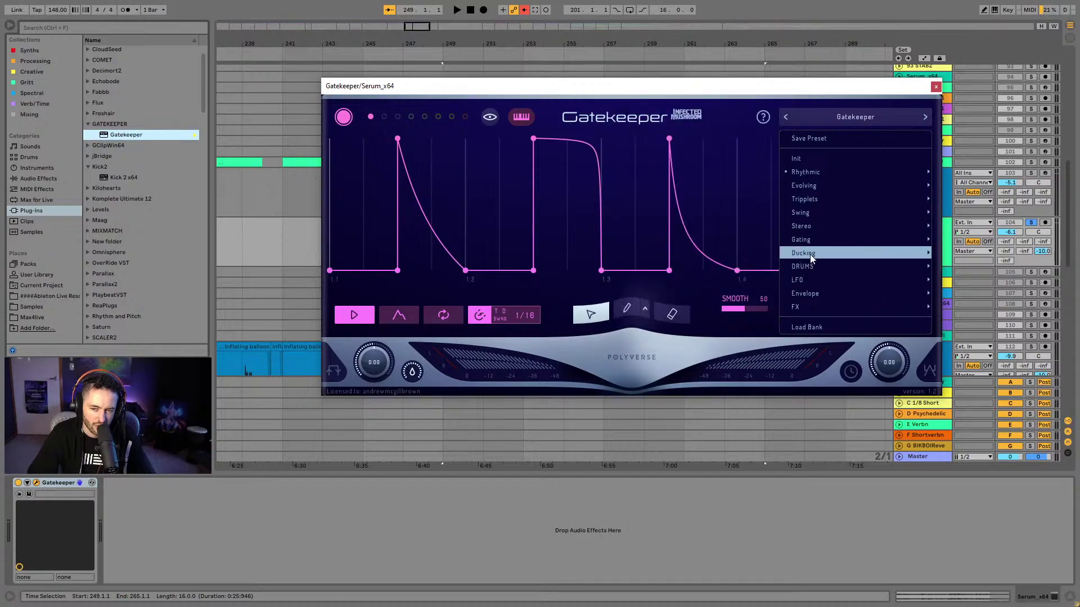
{"action": "mouse_move", "coordinate": [815, 240]}
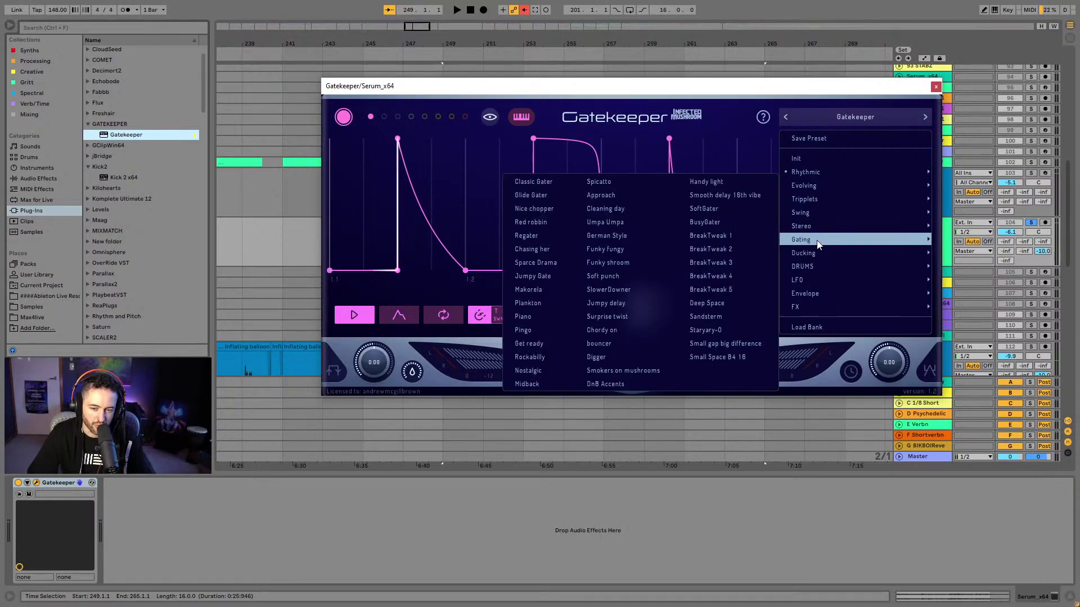
{"action": "left_click", "coordinate": [741, 235]}
Play the gated Serum_x64 clip soloed and with the full mix, close the plug-in window, and stop playback
{"action": "left_click_drag", "start_coordinate": [808, 86], "coordinate": [707, 202]}
{"action": "key", "text": "space"}
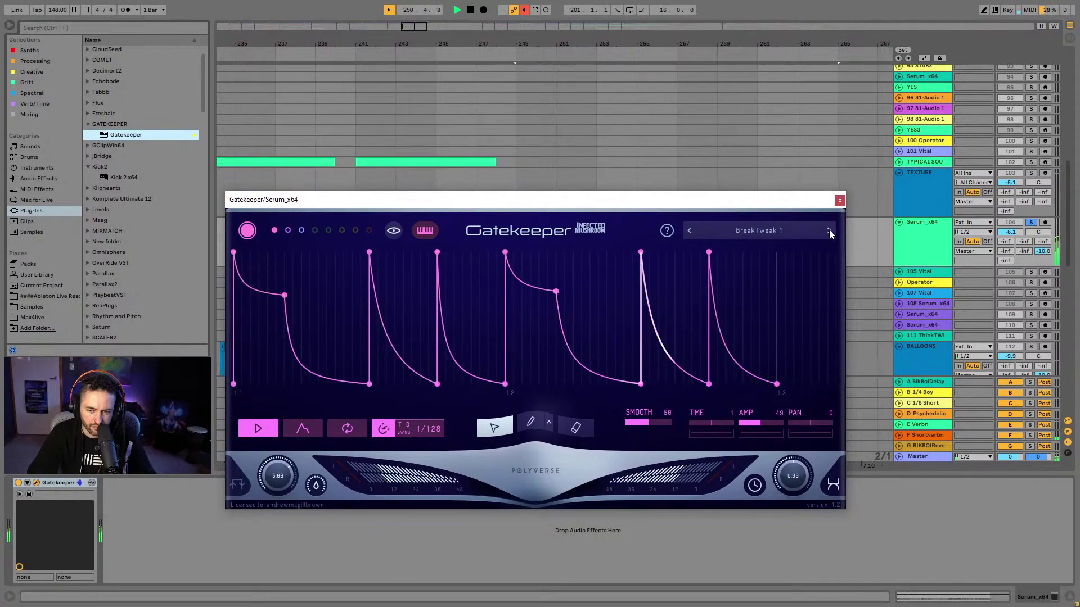
{"action": "left_click_drag", "start_coordinate": [737, 204], "coordinate": [770, 341]}
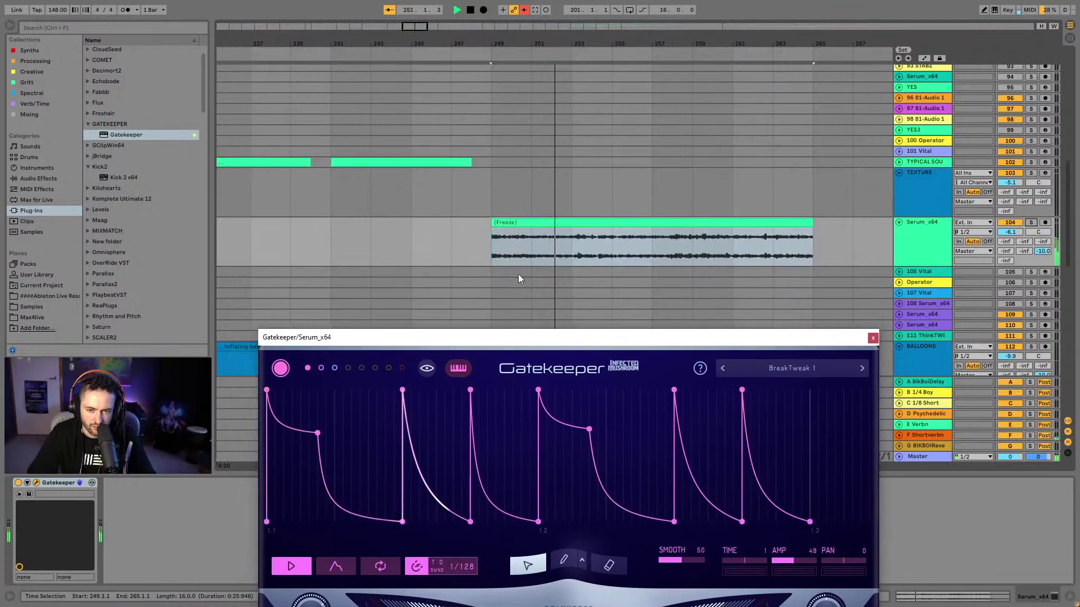
{"action": "left_click", "coordinate": [873, 339]}
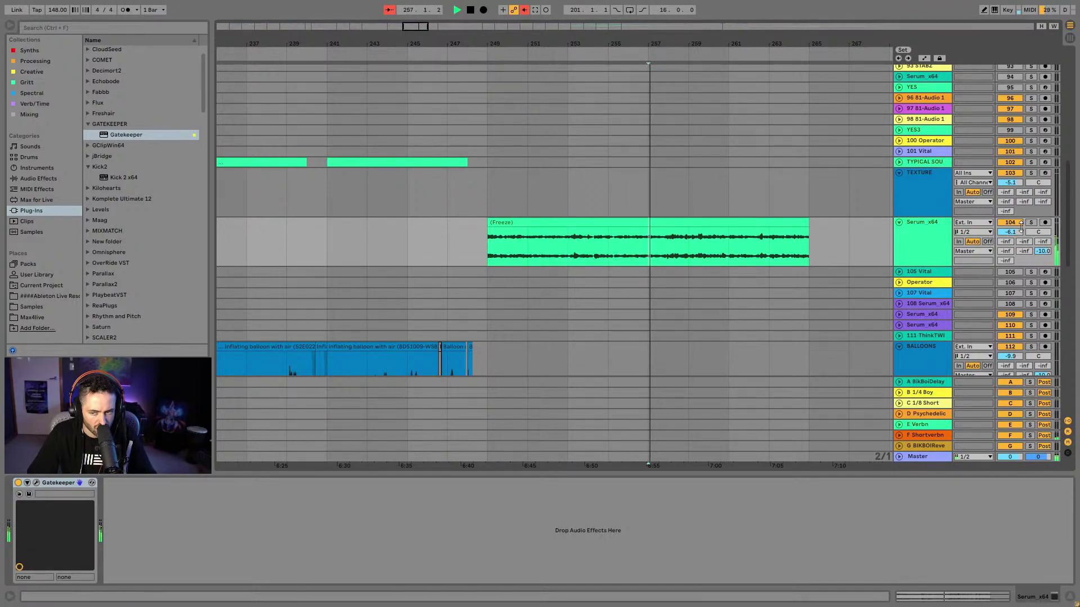
{"action": "key", "text": "space"}
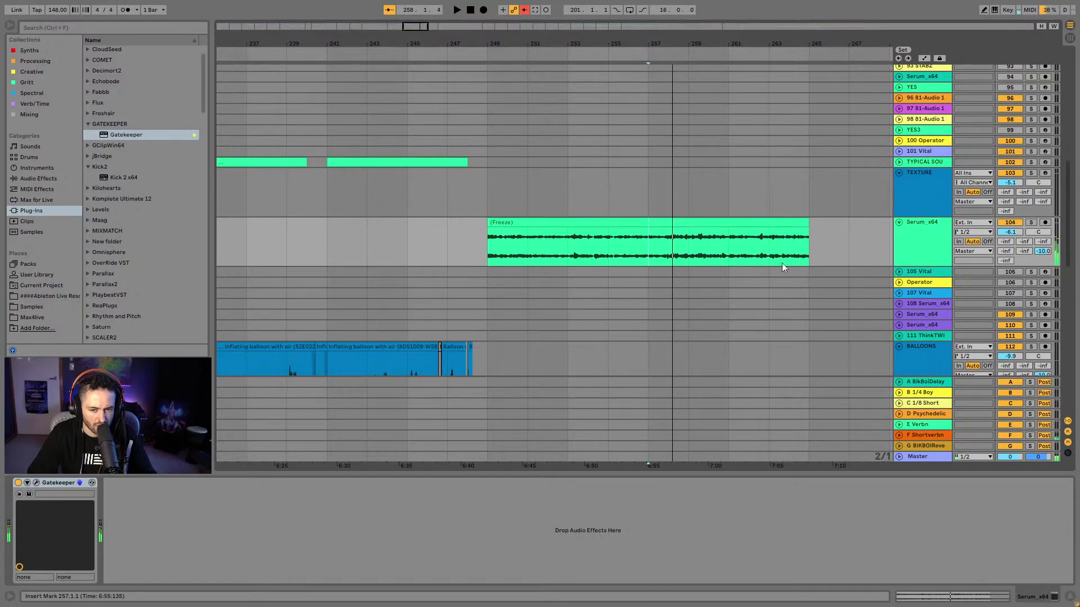
Duplicate the Serum_x64 track together with its clip and Gatekeeper
{"action": "left_click", "coordinate": [506, 258]}
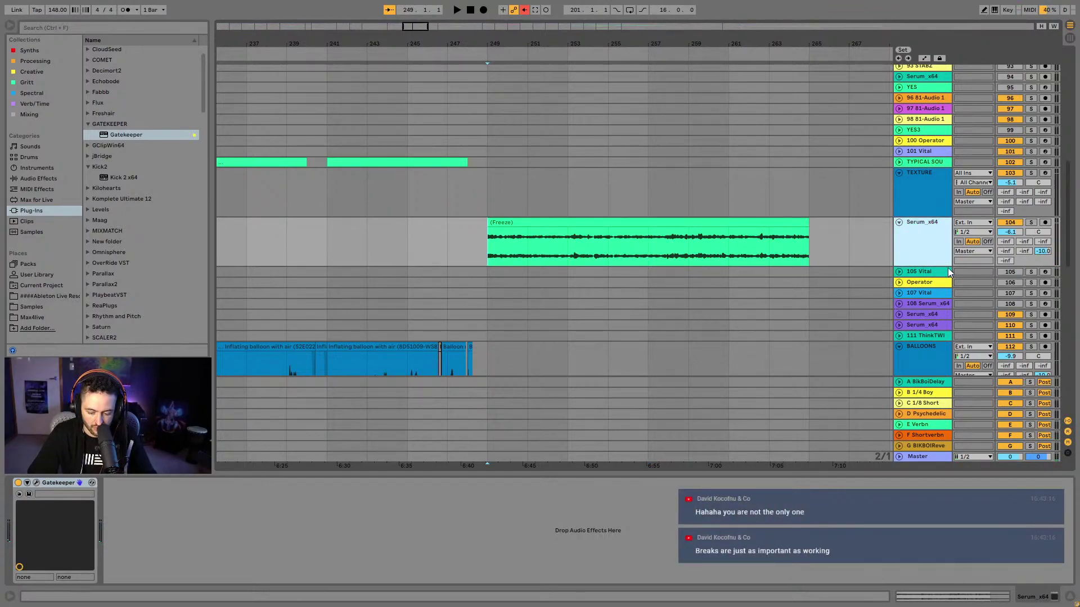
{"action": "key", "text": "ctrl+d"}
{"action": "right_click", "coordinate": [926, 278]}
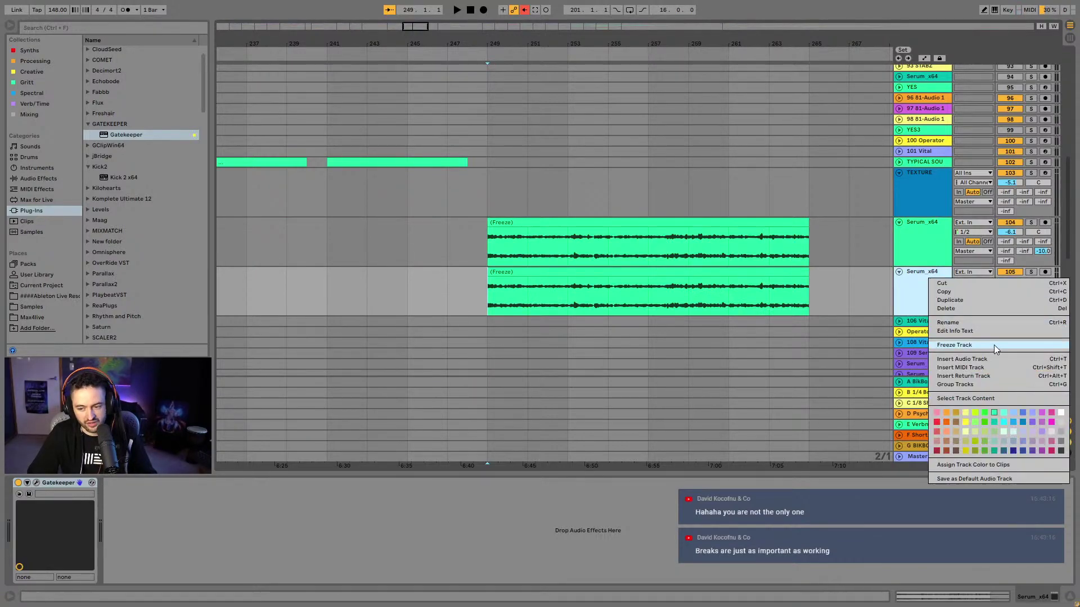
{"action": "key", "text": "Escape"}
{"action": "left_click", "coordinate": [648, 293]}
{"action": "right_click", "coordinate": [910, 305]}
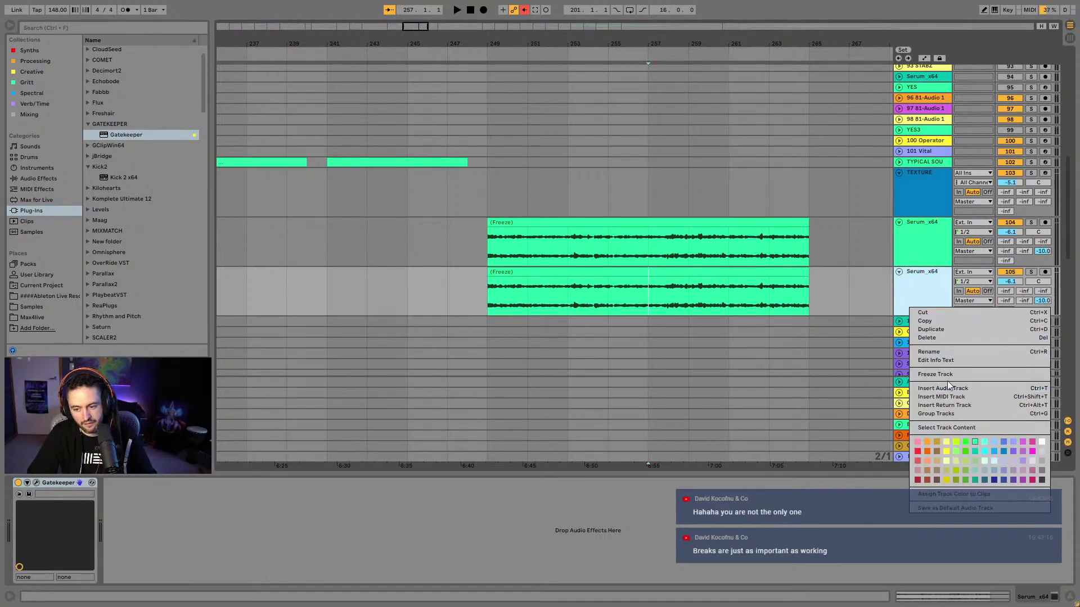
{"action": "key", "text": "Escape"}
{"action": "right_click", "coordinate": [916, 285]}
{"action": "key", "text": "Escape"}
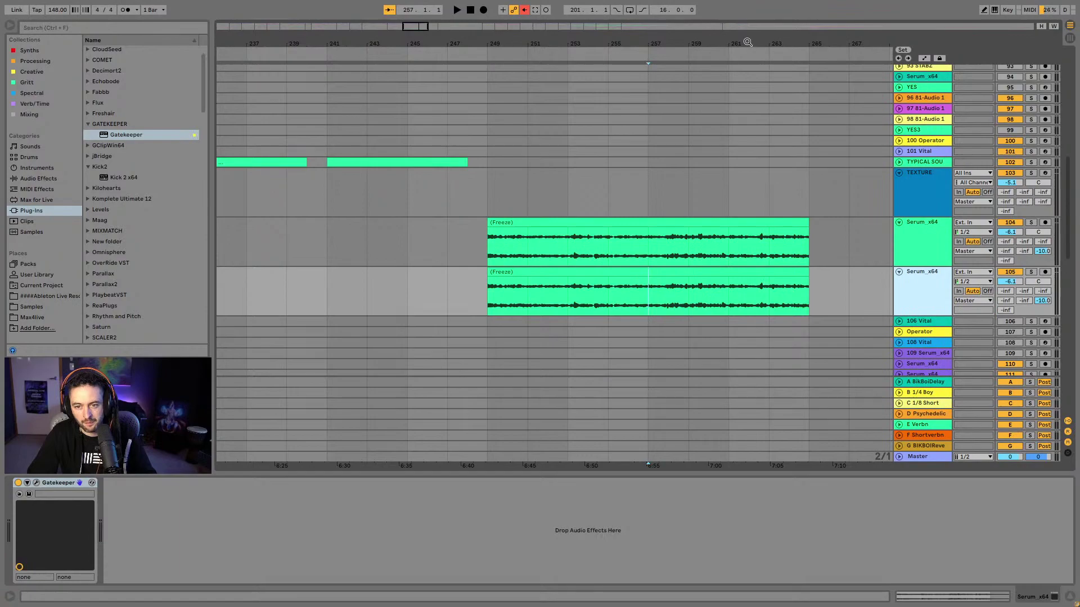
{"action": "key", "text": "w"}
{"action": "key", "text": "space"}
{"action": "left_click_drag", "start_coordinate": [543, 295], "coordinate": [564, 292]}
{"action": "key", "text": "space"}
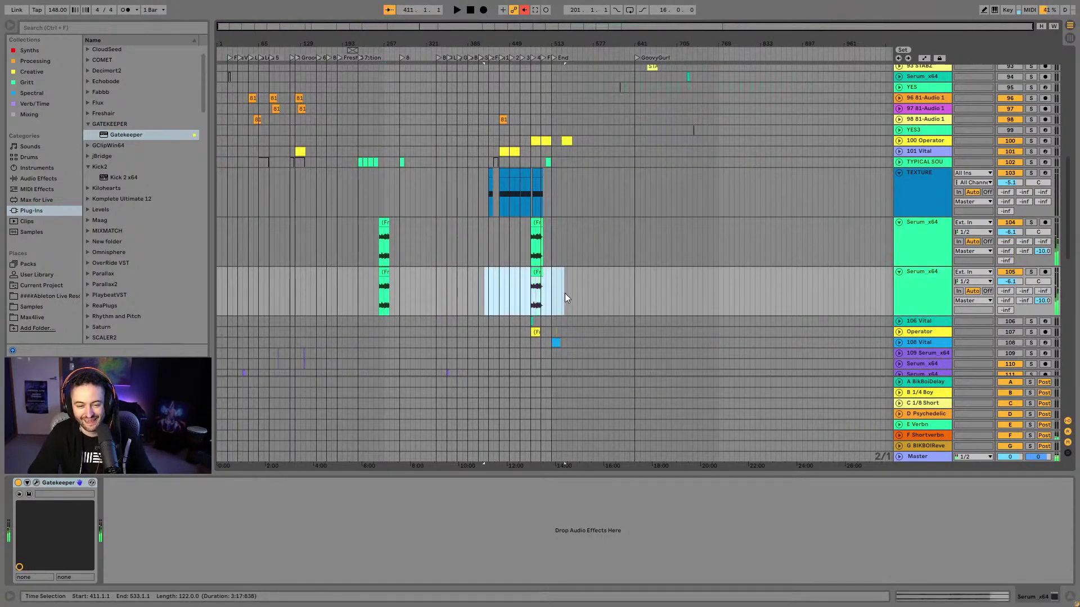
{"action": "scroll", "coordinate": [405, 169], "scroll_direction": "up", "scroll_amount": 10}
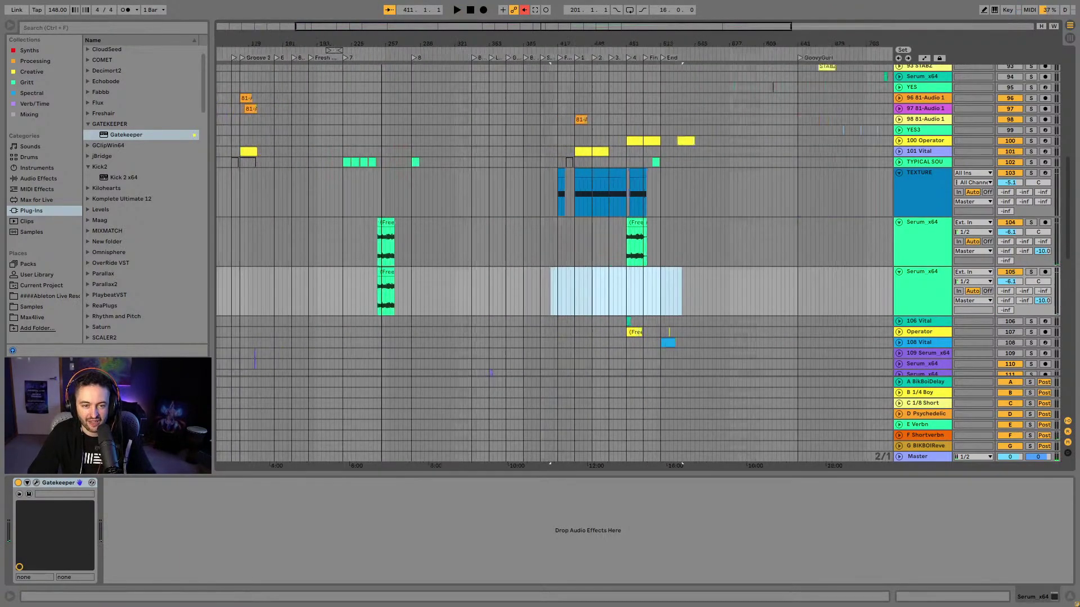
Freeze and flatten the lower of the two expanded Serum_x64 tracks holding the clip from bar 249 to 265
{"action": "left_click", "coordinate": [440, 272]}
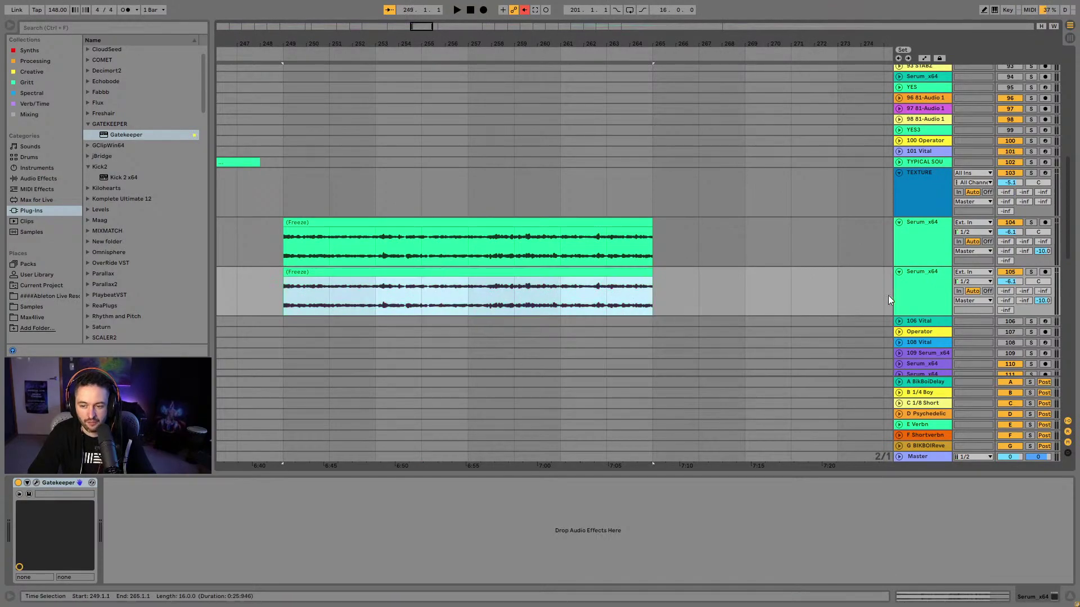
{"action": "right_click", "coordinate": [907, 289]}
{"action": "left_click", "coordinate": [927, 355]}
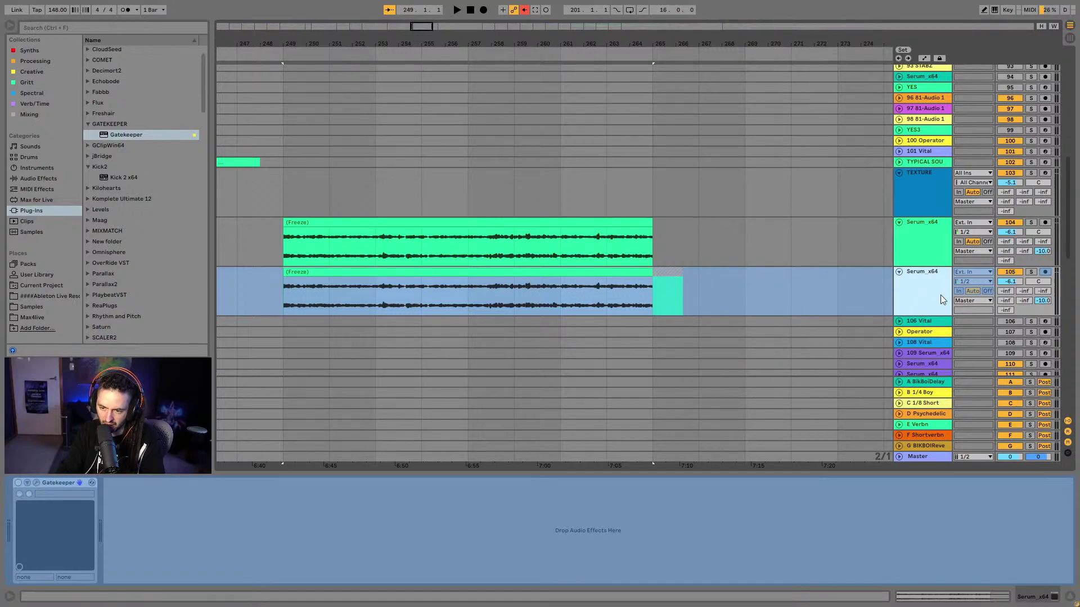
{"action": "right_click", "coordinate": [799, 295]}
{"action": "left_click", "coordinate": [838, 371]}
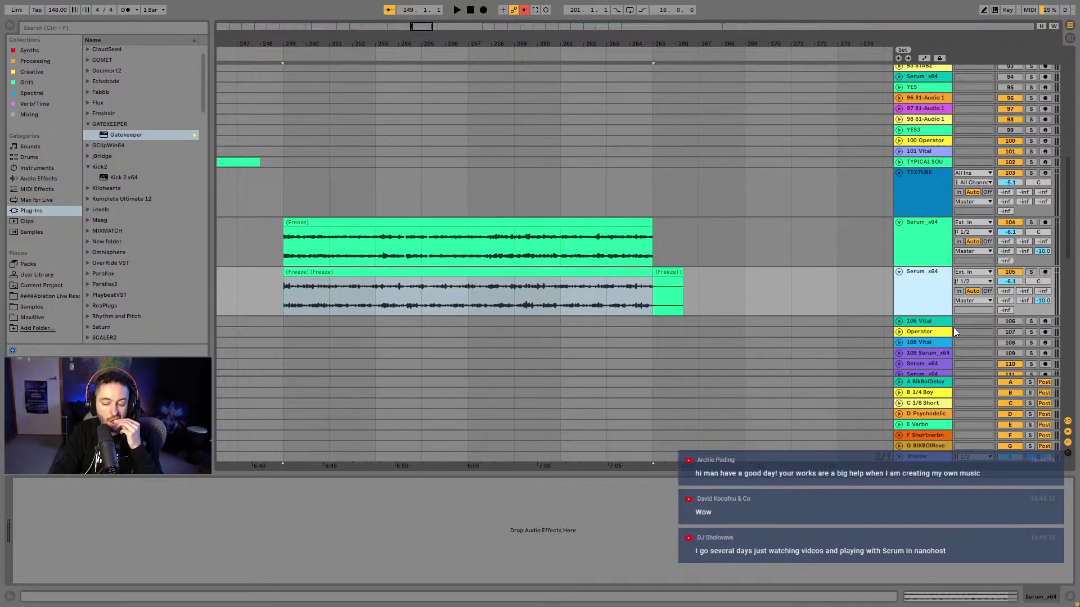
Solo the flattened Serum_x64 track, audition its clip from bar 249, and select the unflattened Serum_x64 track above it
{"action": "left_click", "coordinate": [333, 288]}
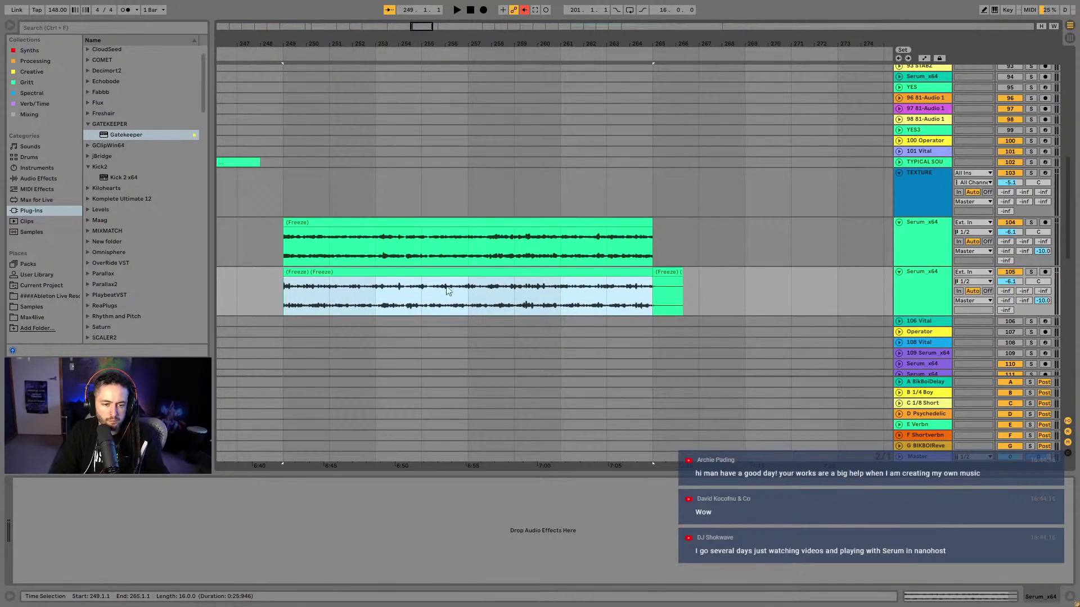
{"action": "left_click", "coordinate": [1031, 272]}
{"action": "key", "text": "space"}
{"action": "scroll", "coordinate": [585, 282], "scroll_direction": "down", "scroll_amount": 3}
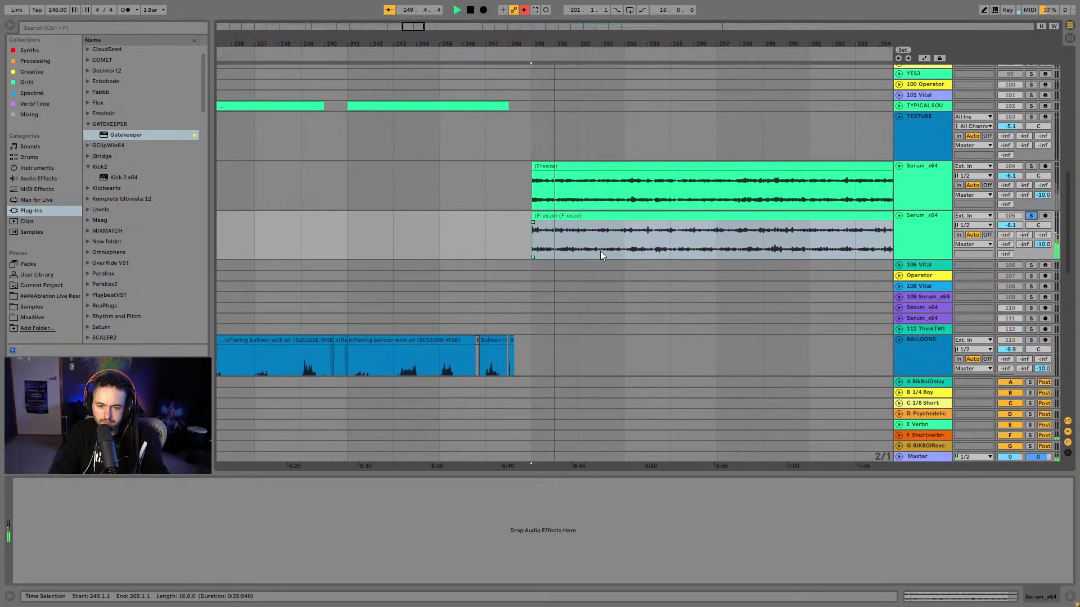
{"action": "left_click", "coordinate": [926, 199]}
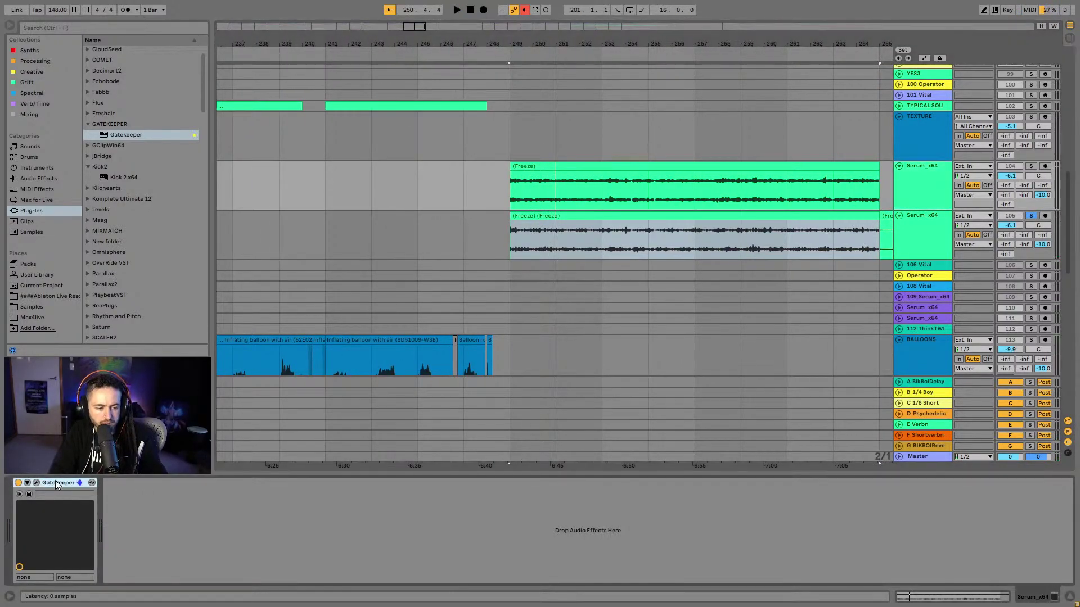
Expand the Leads group to reveal its tracks, with the arrangement around the Fresh Section in view
{"action": "scroll", "coordinate": [410, 201], "scroll_direction": "up", "scroll_amount": 4}
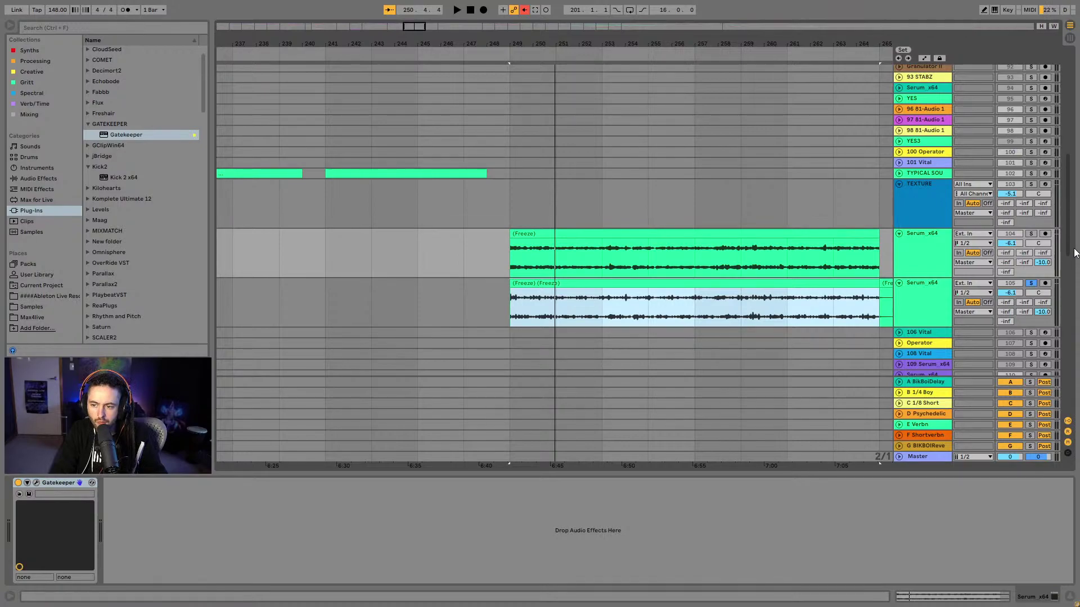
{"action": "left_click_drag", "start_coordinate": [1071, 254], "coordinate": [1071, 153]}
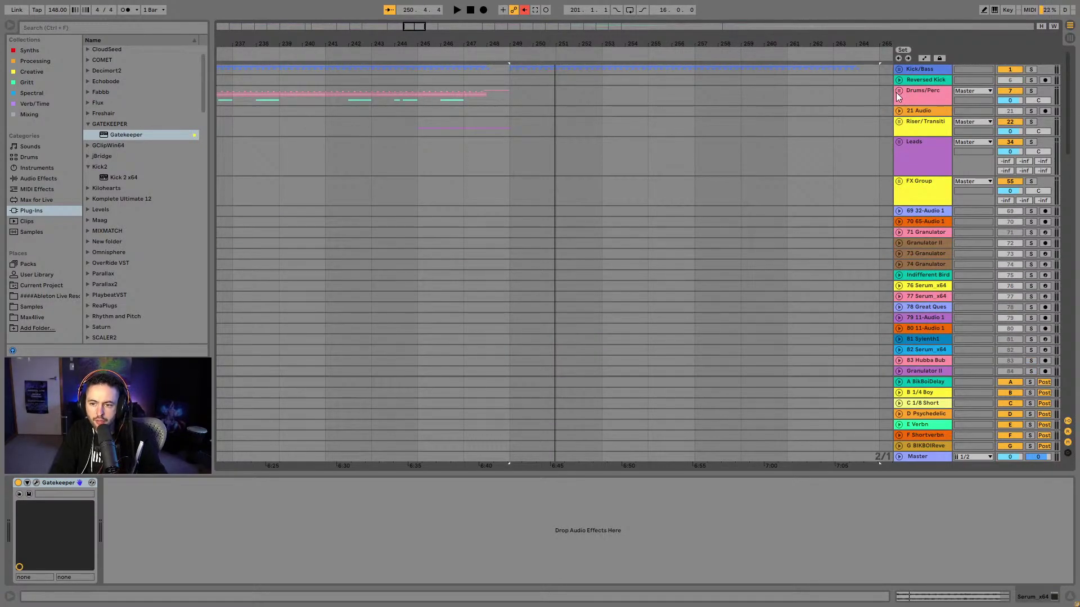
{"action": "left_click", "coordinate": [900, 121]}
{"action": "left_click", "coordinate": [900, 121]}
{"action": "scroll", "coordinate": [761, 68], "scroll_direction": "right", "scroll_amount": 2}
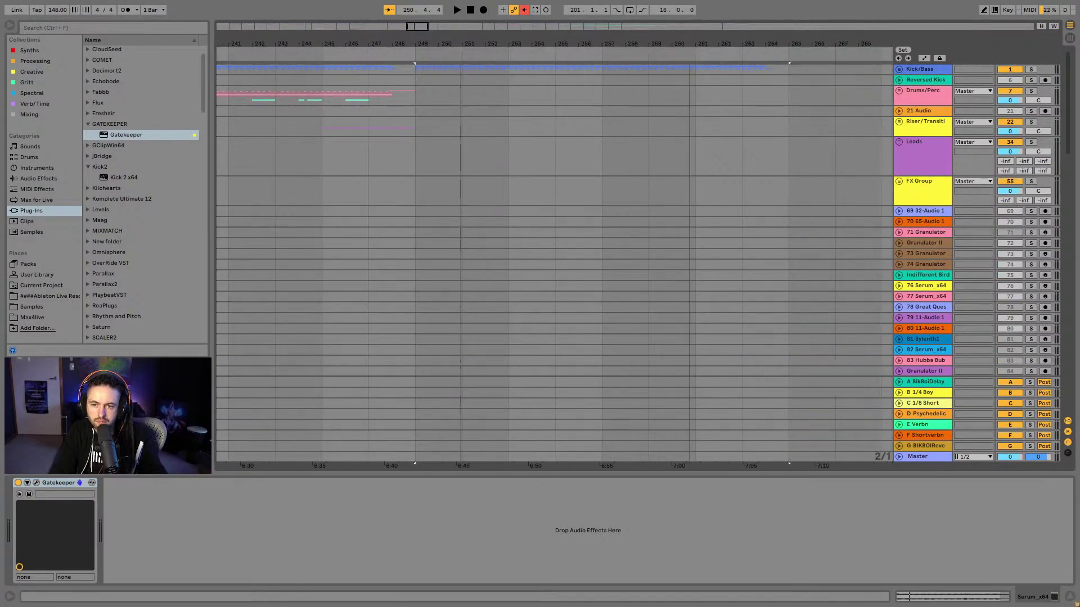
{"action": "key", "text": "minus"}
{"action": "key", "text": "minus"}
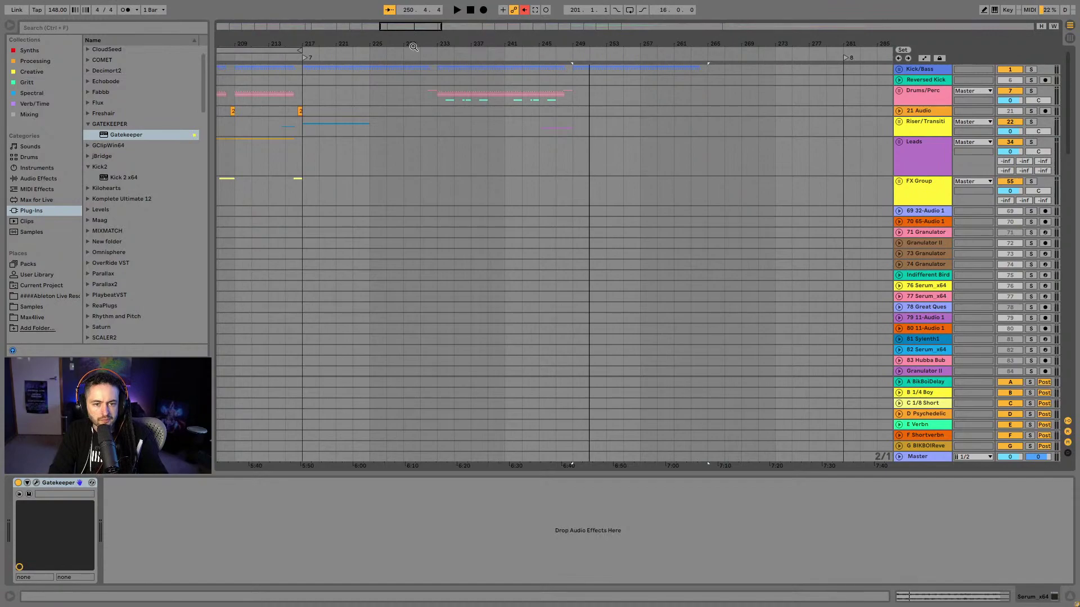
{"action": "left_click_drag", "start_coordinate": [413, 46], "coordinate": [414, 39]}
{"action": "left_click", "coordinate": [899, 142]}
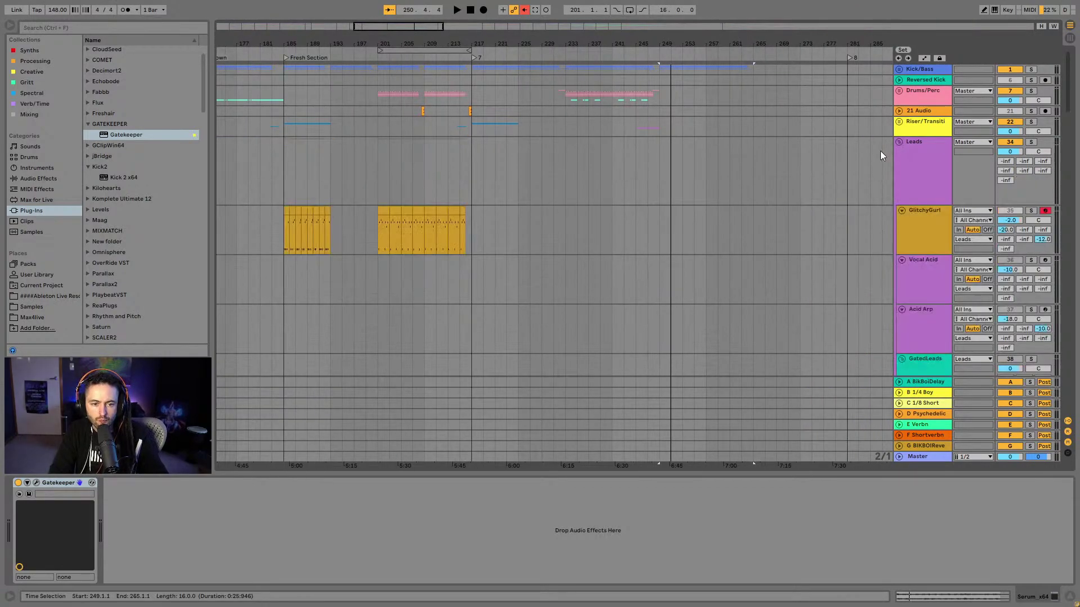
Duplicate the GlitchyGurl track inside the Leads group
{"action": "scroll", "coordinate": [515, 197], "scroll_direction": "down", "scroll_amount": 3}
{"action": "left_click", "coordinate": [382, 144]}
{"action": "scroll", "coordinate": [653, 164], "scroll_direction": "up", "scroll_amount": 2}
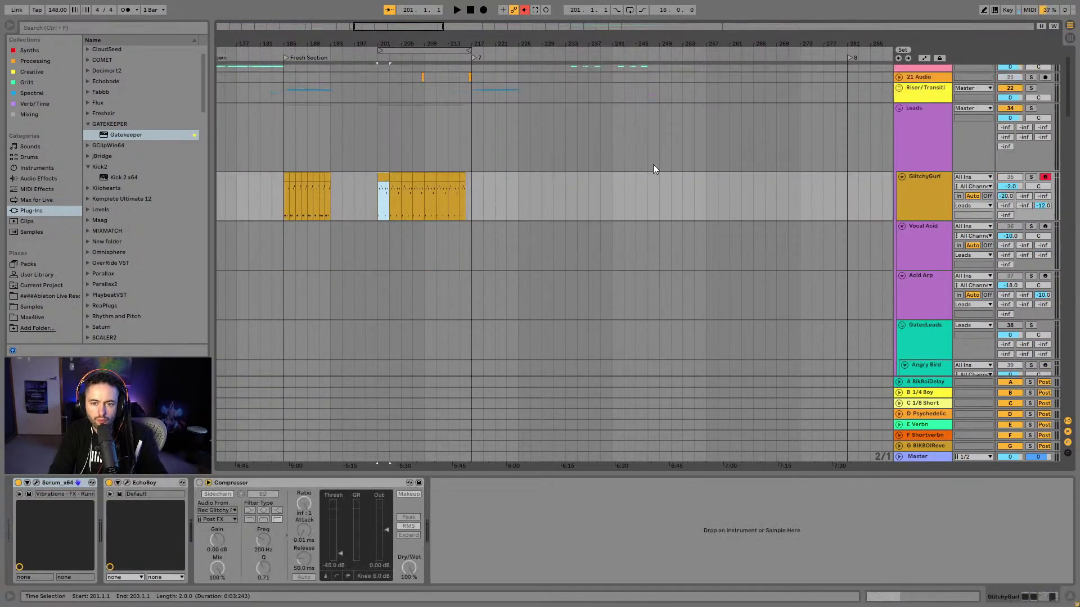
{"action": "scroll", "coordinate": [653, 167], "scroll_direction": "up", "scroll_amount": 1}
{"action": "left_click", "coordinate": [582, 237]}
{"action": "right_click", "coordinate": [916, 229]}
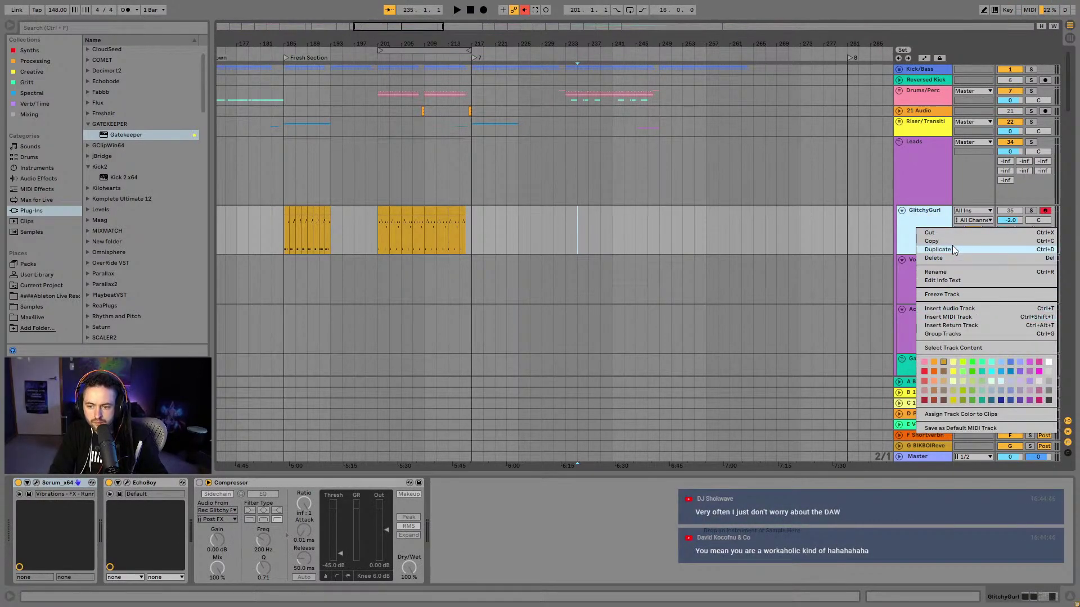
{"action": "key", "text": "Escape"}
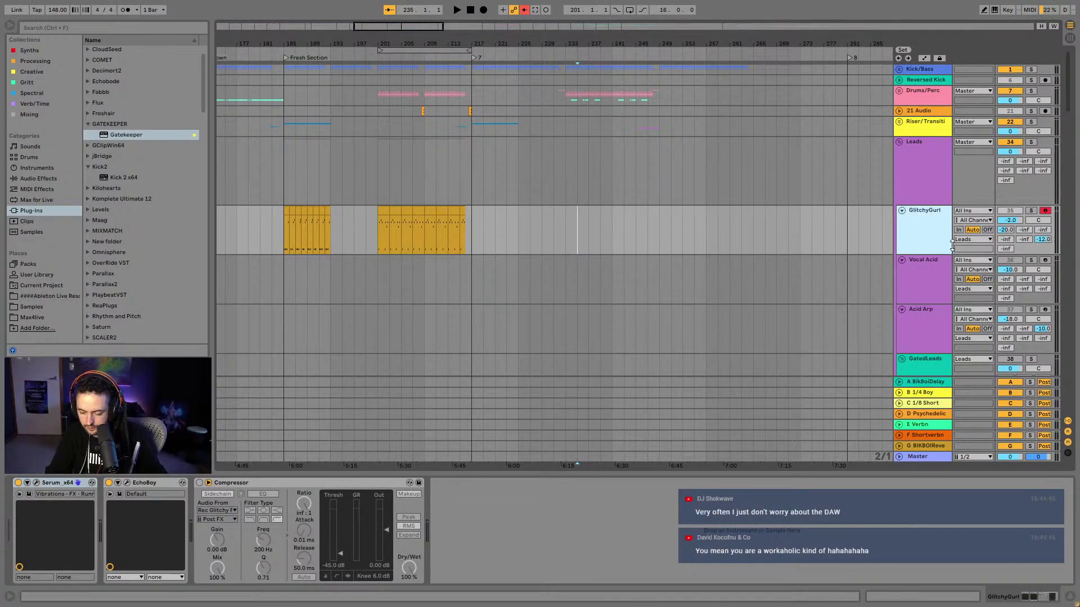
{"action": "key", "text": "ctrl+d"}
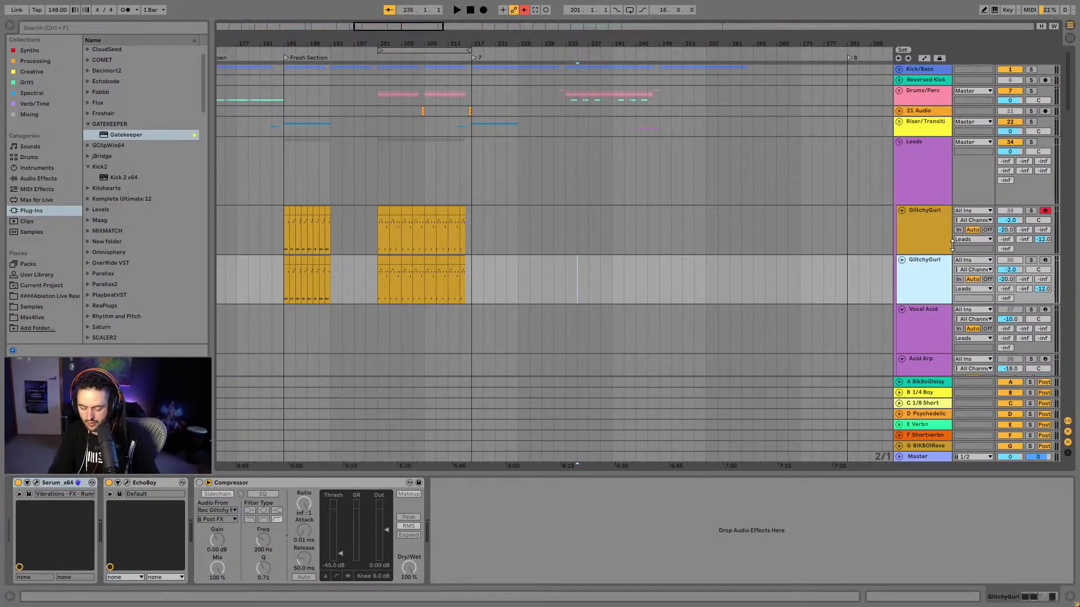
Copy the two-bar clip at bar 201 to bar 233 on the duplicated GlitchyGurl track
{"action": "left_click", "coordinate": [383, 281]}
{"action": "left_click", "coordinate": [569, 285]}
{"action": "left_click_drag", "start_coordinate": [569, 286], "coordinate": [577, 284]}
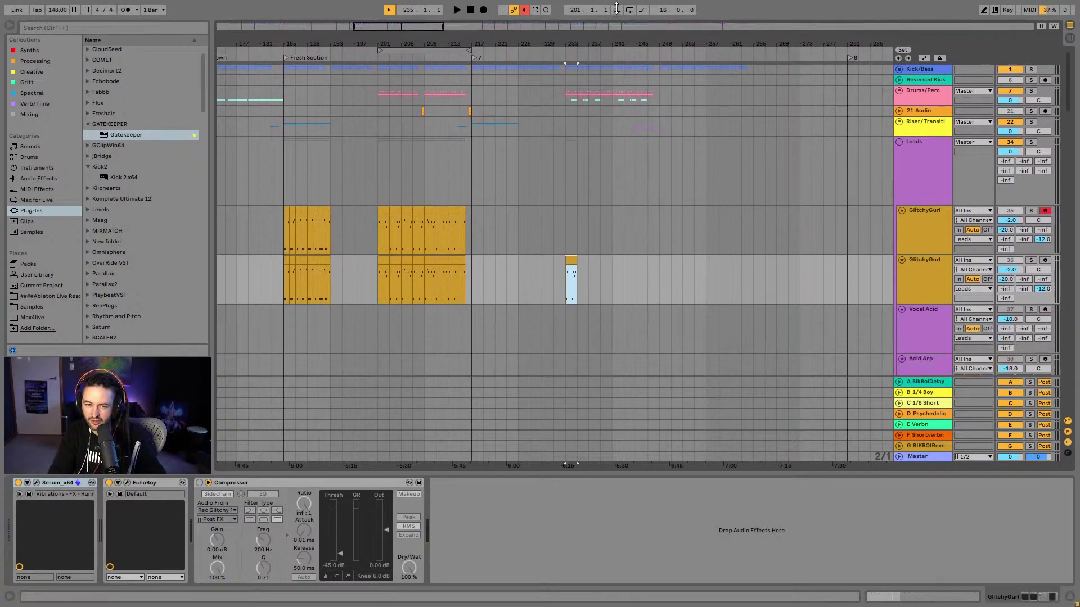
Repeat the two-bar clip from bar 233 up to bar 249 and consolidate the copies into one clip
{"action": "left_click_drag", "start_coordinate": [602, 37], "coordinate": [613, 86]}
{"action": "key", "text": "ctrl+d"}
{"action": "key", "text": "ctrl+d"}
{"action": "key", "text": "ctrl+d"}
{"action": "key", "text": "ctrl+d"}
{"action": "key", "text": "ctrl+d"}
{"action": "key", "text": "ctrl+d"}
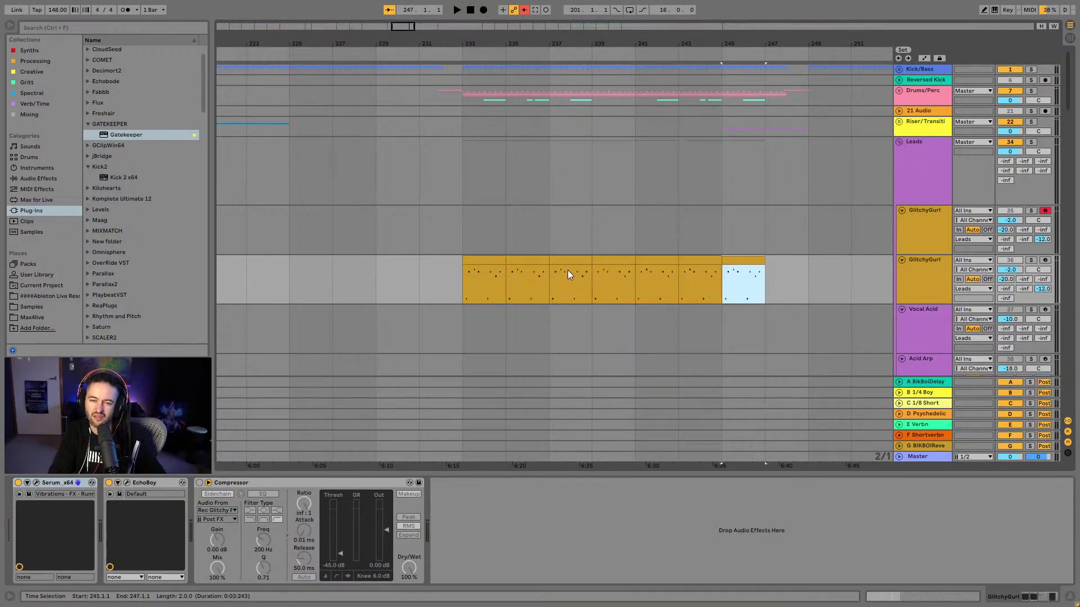
{"action": "key", "text": "ctrl+d"}
{"action": "left_click", "coordinate": [491, 258], "text": "shift"}
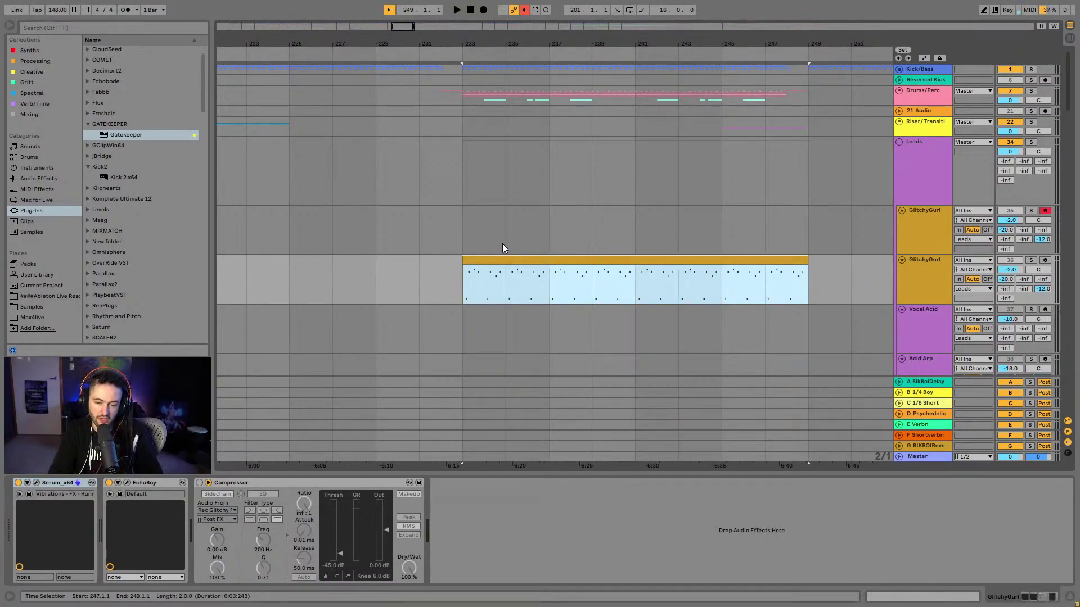
Delete the upper melody notes from the consolidated GlitchyGurl clip, leaving only its lowest notes
{"action": "double_click", "coordinate": [506, 281]}
{"action": "left_click_drag", "start_coordinate": [260, 508], "coordinate": [316, 527]}
{"action": "key", "text": "ctrl+a"}
{"action": "key", "text": "Delete"}
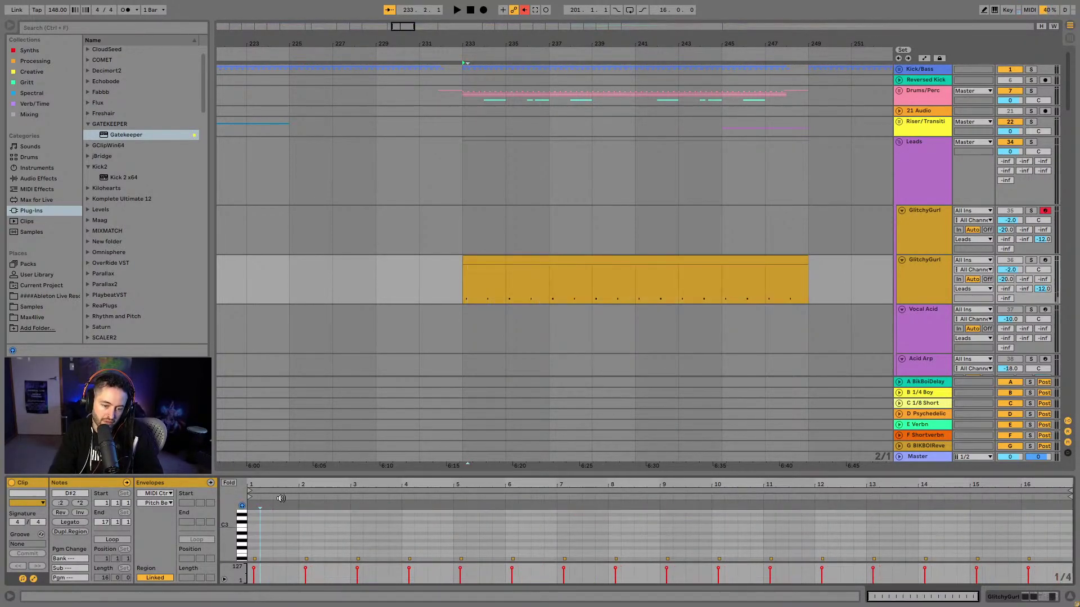
Set the note grid to 1/16 and add notes on the lowest pitch at the start of the clip
{"action": "left_click_drag", "start_coordinate": [283, 500], "coordinate": [289, 541]}
{"action": "right_click", "coordinate": [289, 541]}
{"action": "left_click", "coordinate": [354, 518]}
{"action": "left_click", "coordinate": [258, 560]}
{"action": "left_click", "coordinate": [285, 560]}
{"action": "left_click", "coordinate": [331, 560]}
Duplicate the opening low-note pattern repeatedly until it fills the whole 16-bar clip
{"action": "left_click_drag", "start_coordinate": [344, 544], "coordinate": [252, 575]}
{"action": "key", "text": "ctrl+d"}
{"action": "key", "text": "ctrl+d"}
{"action": "key", "text": "minus"}
{"action": "key", "text": "ctrl+d"}
{"action": "key", "text": "ctrl+d"}
{"action": "key", "text": "ctrl+d"}
{"action": "key", "text": "ctrl+d"}
{"action": "key", "text": "ctrl+d"}
{"action": "key", "text": "ctrl+d"}
{"action": "key", "text": "ctrl+d"}
{"action": "key", "text": "ctrl+d"}
{"action": "key", "text": "ctrl+d"}
{"action": "key", "text": "ctrl+d"}
{"action": "key", "text": "ctrl+d"}
{"action": "key", "text": "ctrl+d"}
{"action": "key", "text": "ctrl+d"}
{"action": "key", "text": "ctrl+d"}
{"action": "key", "text": "ctrl+d"}
{"action": "key", "text": "ctrl+d"}
{"action": "key", "text": "ctrl+d"}
{"action": "key", "text": "ctrl+d"}
{"action": "key", "text": "ctrl+d"}
{"action": "key", "text": "ctrl+d"}
{"action": "key", "text": "ctrl+d"}
{"action": "key", "text": "ctrl+d"}
{"action": "key", "text": "ctrl+d"}
{"action": "key", "text": "ctrl+d"}
{"action": "key", "text": "ctrl+d"}
{"action": "key", "text": "ctrl+d"}
{"action": "key", "text": "ctrl+d"}
{"action": "key", "text": "ctrl+d"}
{"action": "key", "text": "ctrl+d"}
{"action": "key", "text": "ctrl+d"}
{"action": "key", "text": "ctrl+d"}
{"action": "key", "text": "ctrl+d"}
{"action": "key", "text": "ctrl+d"}
{"action": "key", "text": "ctrl+d"}
{"action": "key", "text": "ctrl+d"}
{"action": "key", "text": "ctrl+d"}
{"action": "key", "text": "ctrl+d"}
{"action": "key", "text": "ctrl+d"}
{"action": "key", "text": "ctrl+d"}
{"action": "key", "text": "ctrl+d"}
{"action": "key", "text": "ctrl+d"}
{"action": "key", "text": "ctrl+d"}
{"action": "key", "text": "ctrl+d"}
{"action": "key", "text": "ctrl+d"}
{"action": "key", "text": "ctrl+d"}
{"action": "key", "text": "ctrl+d"}
{"action": "key", "text": "ctrl+d"}
{"action": "key", "text": "ctrl+d"}
{"action": "key", "text": "ctrl+d"}
{"action": "key", "text": "ctrl+d"}
{"action": "key", "text": "ctrl+d"}
{"action": "key", "text": "ctrl+d"}
{"action": "key", "text": "ctrl+d"}
{"action": "key", "text": "ctrl+d"}
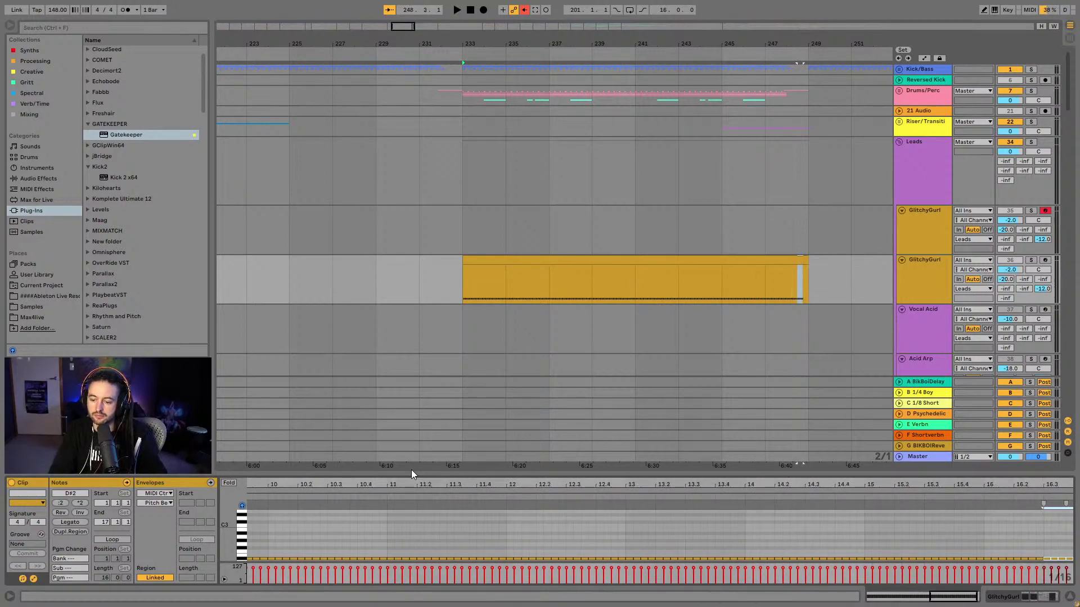
Show the device chain of the duplicated GlitchyGurl track and turn off its EchoBoy effect
{"action": "key", "text": "shift+Tab"}
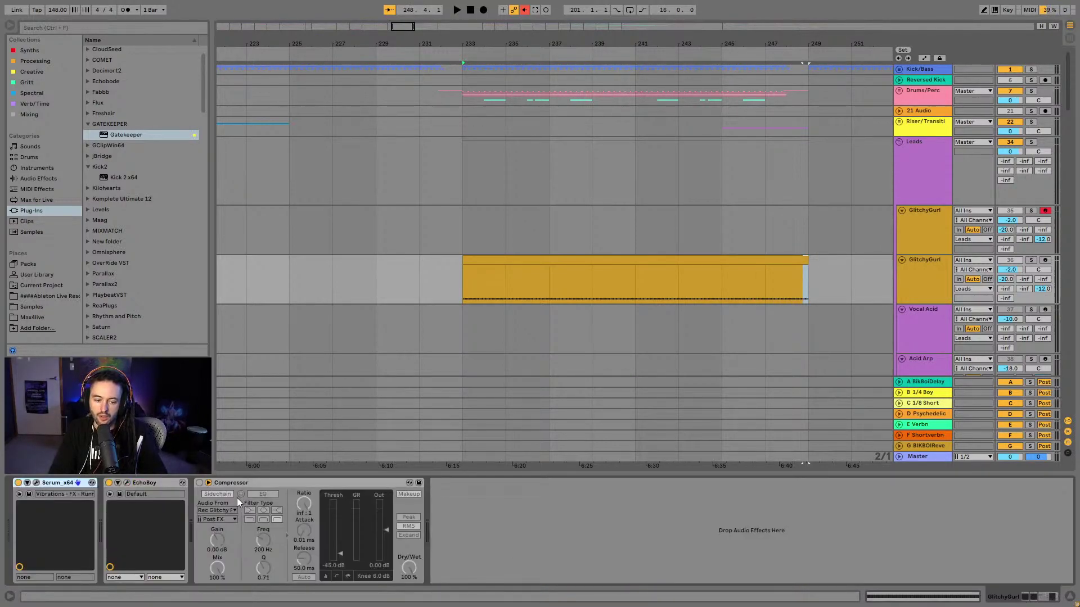
{"action": "left_click", "coordinate": [554, 247]}
{"action": "left_click", "coordinate": [554, 262]}
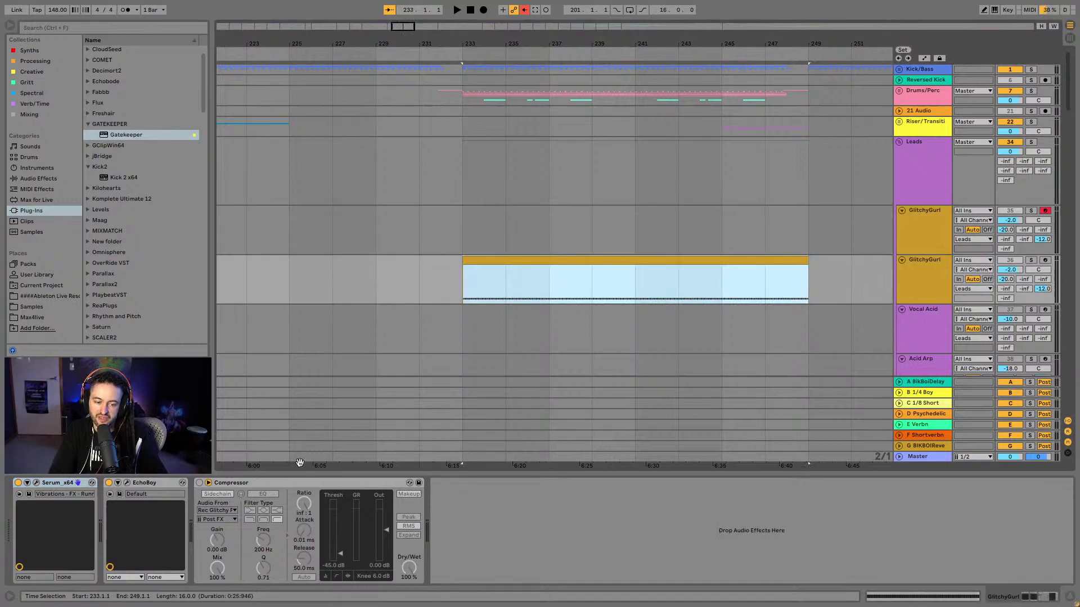
{"action": "left_click", "coordinate": [108, 483]}
{"action": "left_click", "coordinate": [109, 483]}
{"action": "left_click", "coordinate": [910, 222]}
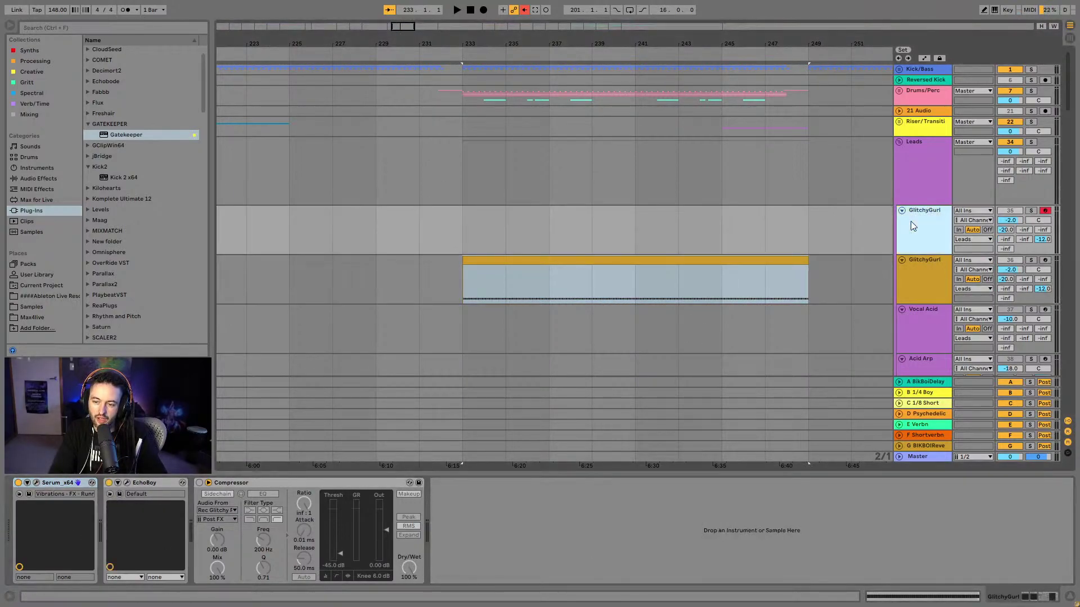
{"action": "left_click", "coordinate": [927, 264]}
{"action": "left_click", "coordinate": [567, 562]}
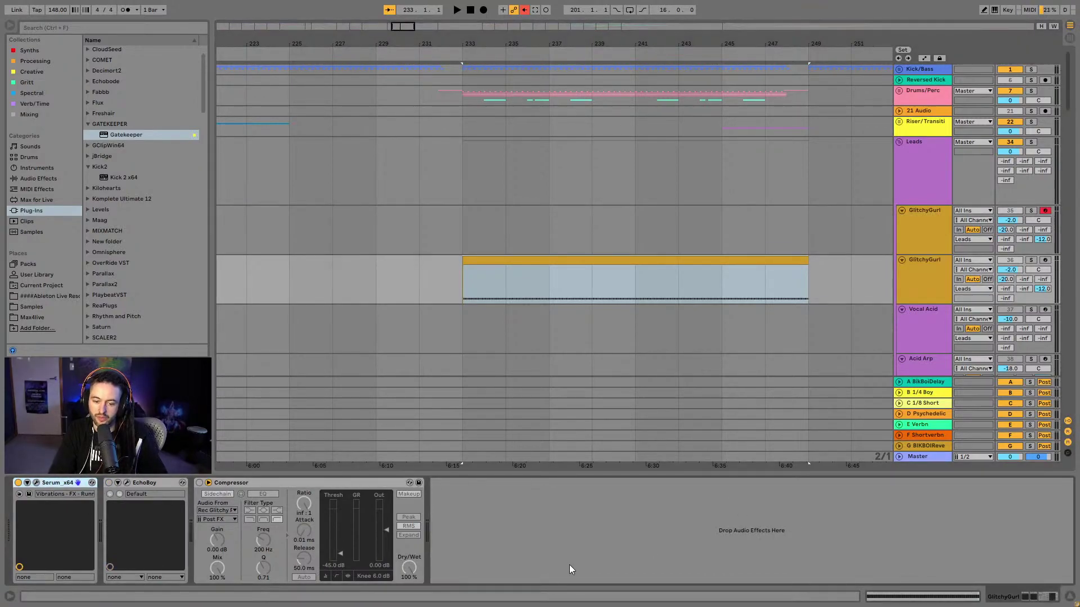
Copy the Gatekeeper device from the upper of the two expanded Serum_x64 tracks
{"action": "scroll", "coordinate": [678, 269], "scroll_direction": "down", "scroll_amount": 5}
{"action": "left_click_drag", "start_coordinate": [1074, 123], "coordinate": [1075, 319]}
{"action": "left_click", "coordinate": [898, 261]}
{"action": "left_click", "coordinate": [898, 261]}
{"action": "left_click_drag", "start_coordinate": [1068, 272], "coordinate": [1068, 316]}
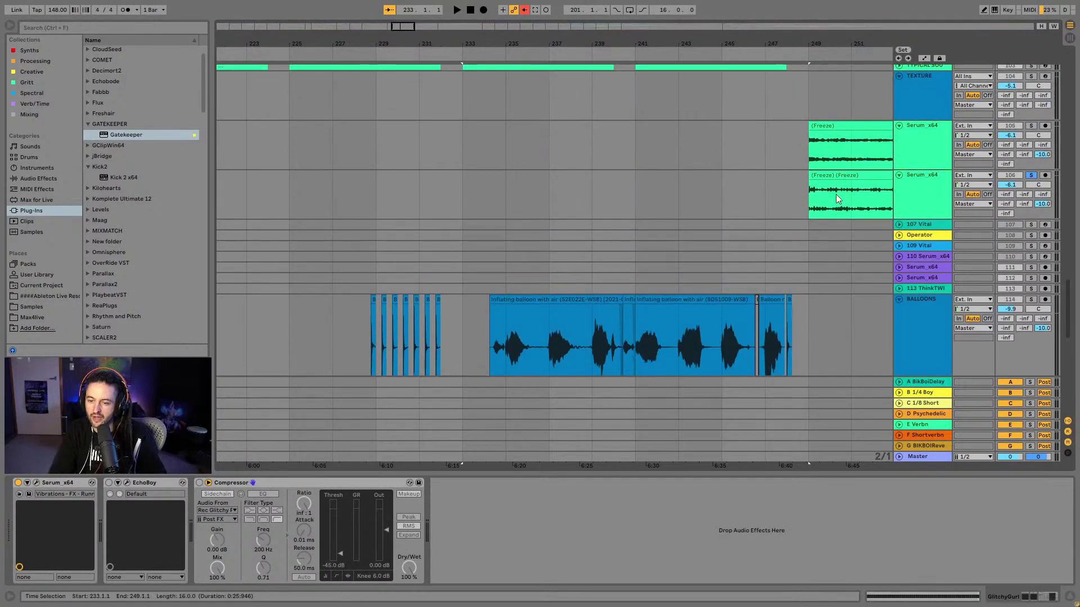
{"action": "left_click", "coordinate": [850, 197]}
{"action": "key", "text": "Up"}
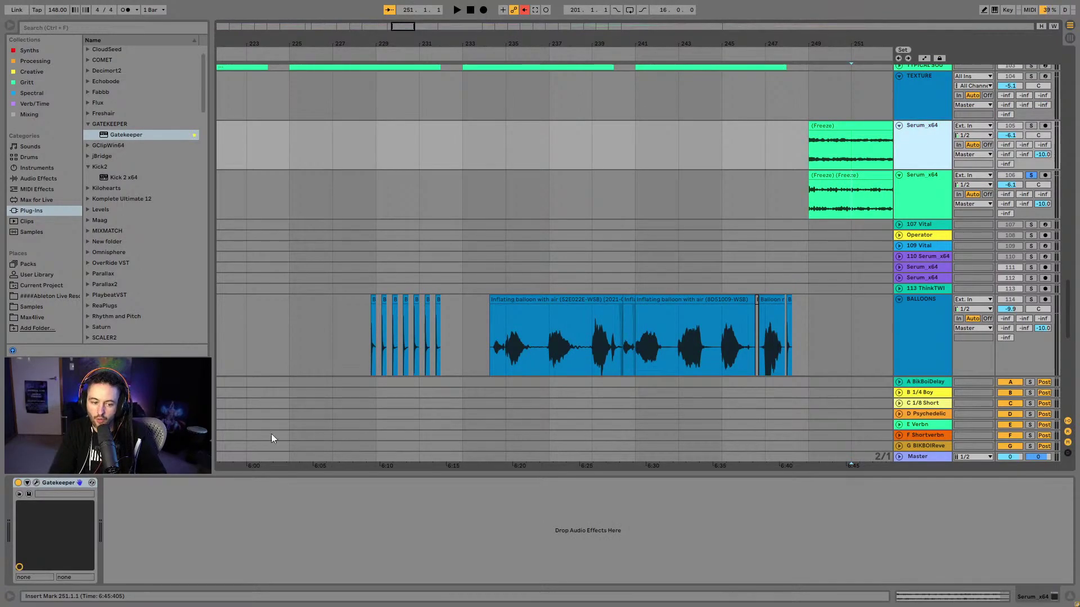
{"action": "left_click", "coordinate": [53, 481]}
Paste Gatekeeper after the Compressor on the duplicated GlitchyGurl track
{"action": "left_click_drag", "start_coordinate": [1073, 326], "coordinate": [1072, 101]}
{"action": "left_click", "coordinate": [931, 244]}
{"action": "right_click", "coordinate": [567, 512]}
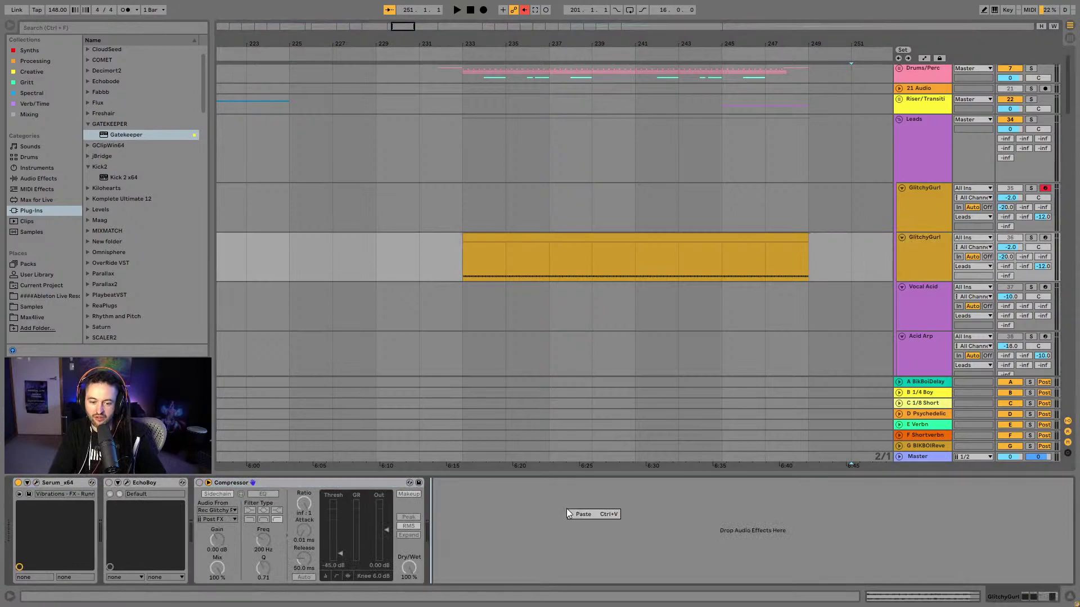
{"action": "right_click", "coordinate": [584, 511]}
{"action": "key", "text": "Escape"}
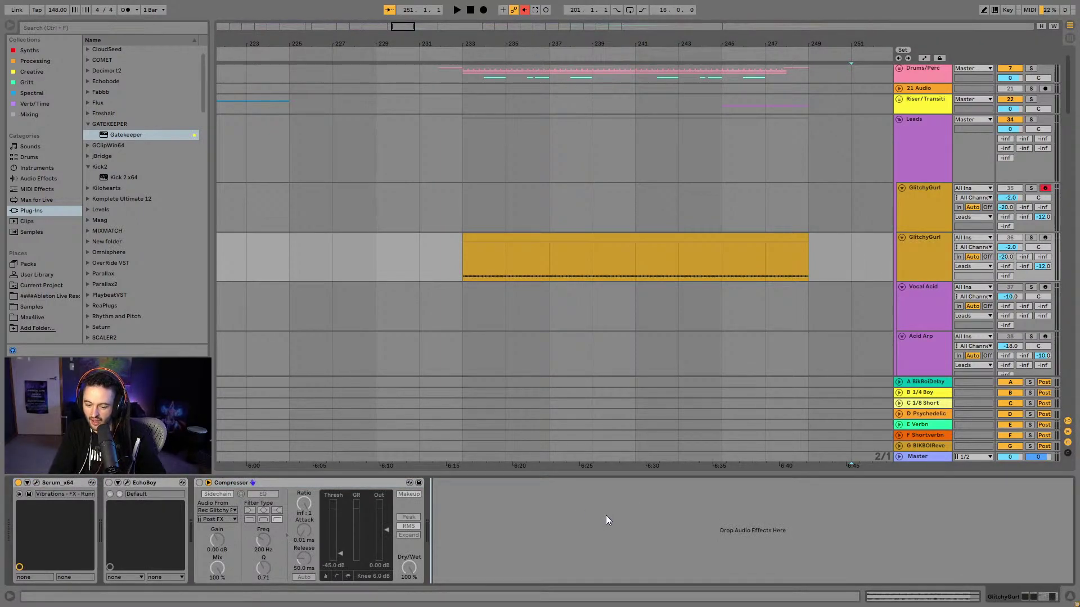
{"action": "key", "text": "ctrl+v"}
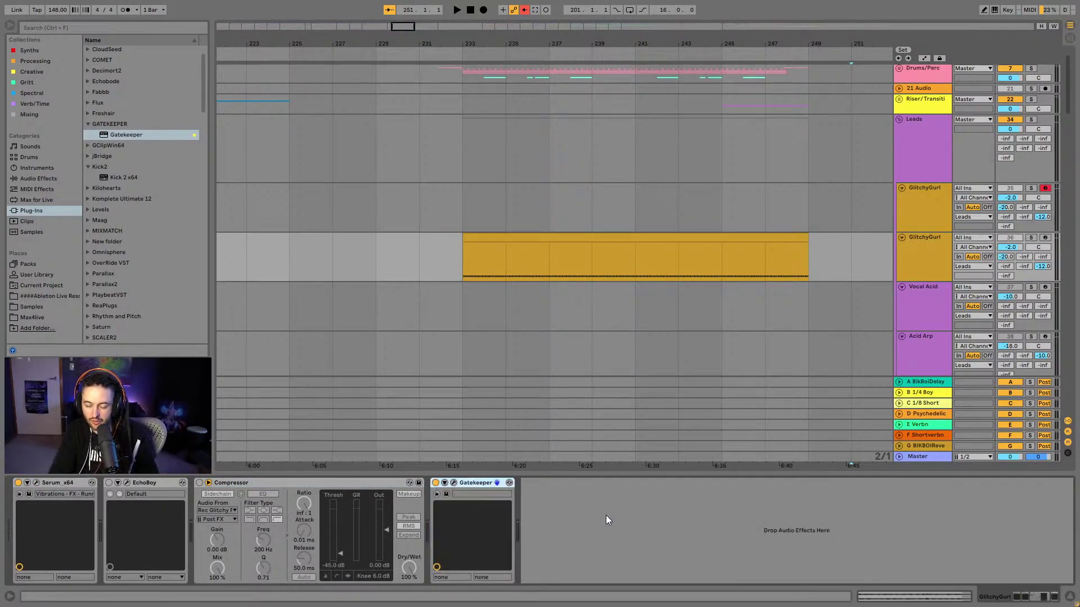
Solo the duplicated GlitchyGurl track and play its clip from bar 233
{"action": "left_click", "coordinate": [551, 231]}
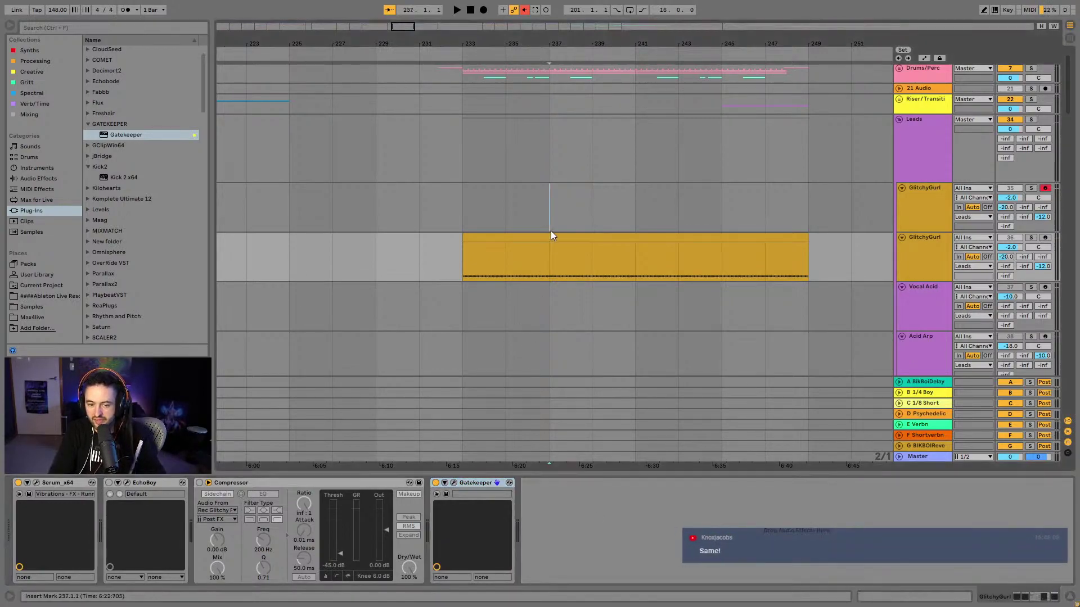
{"action": "left_click", "coordinate": [552, 235]}
{"action": "left_click", "coordinate": [1031, 238]}
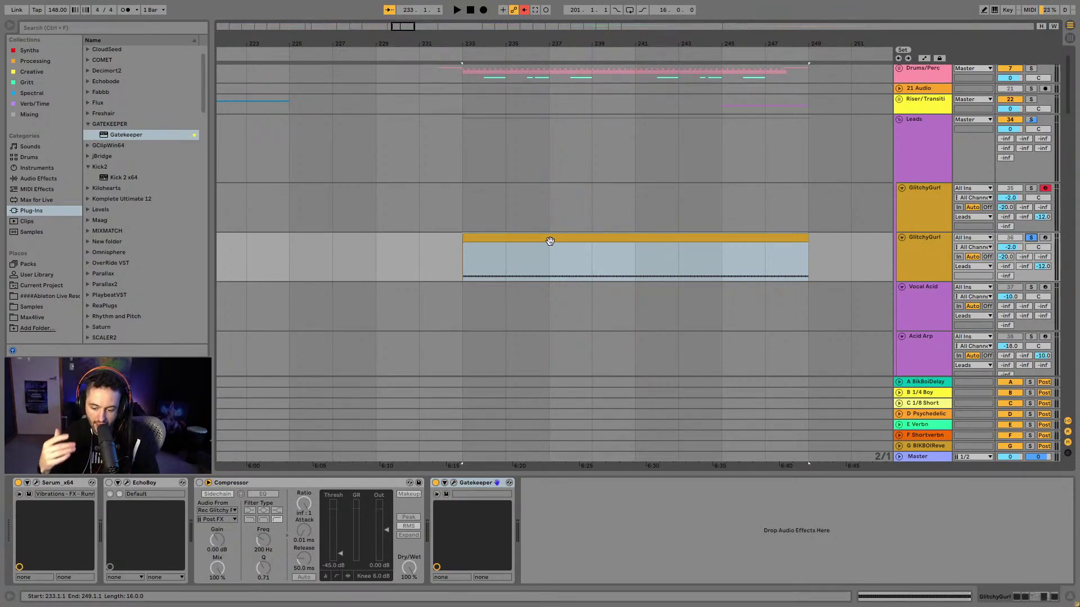
{"action": "left_click", "coordinate": [556, 241]}
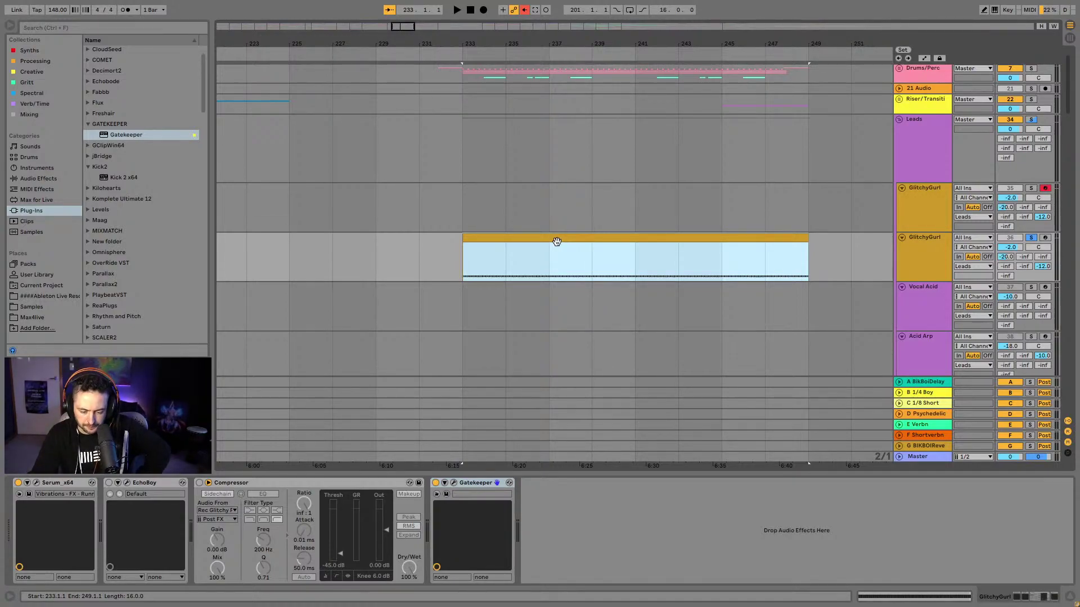
{"action": "key", "text": "space"}
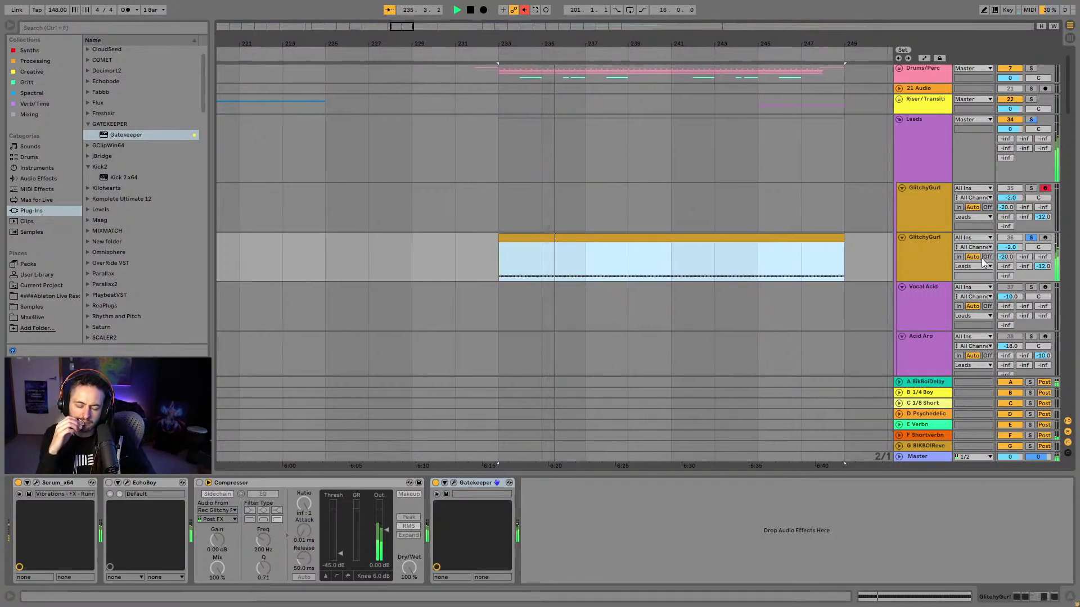
Reset the two active send levels on the duplicated GlitchyGurl track to -inf and play its clip again
{"action": "key", "text": "space"}
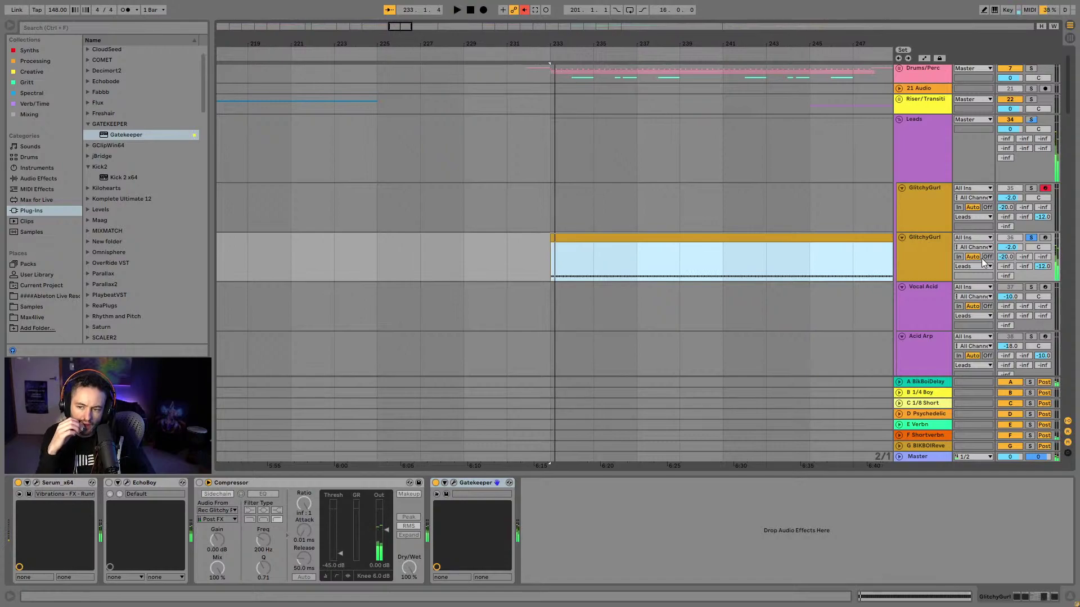
{"action": "double_click", "coordinate": [1007, 258]}
{"action": "double_click", "coordinate": [1043, 266]}
{"action": "key", "text": "space"}
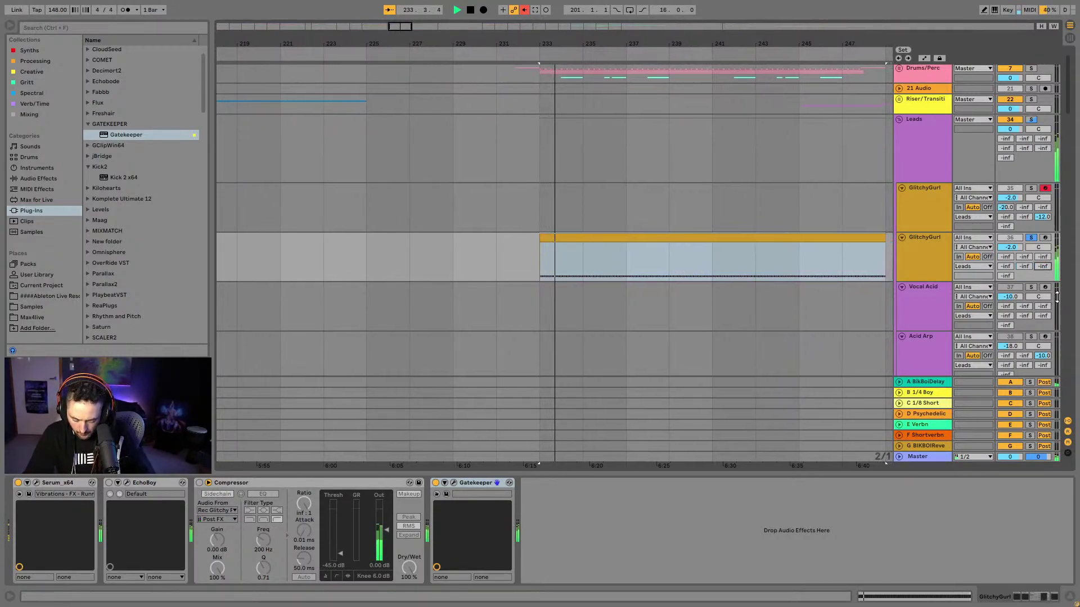
{"action": "scroll", "coordinate": [779, 201], "scroll_direction": "up", "scroll_amount": 1}
{"action": "scroll", "coordinate": [780, 204], "scroll_direction": "up", "scroll_amount": 1}
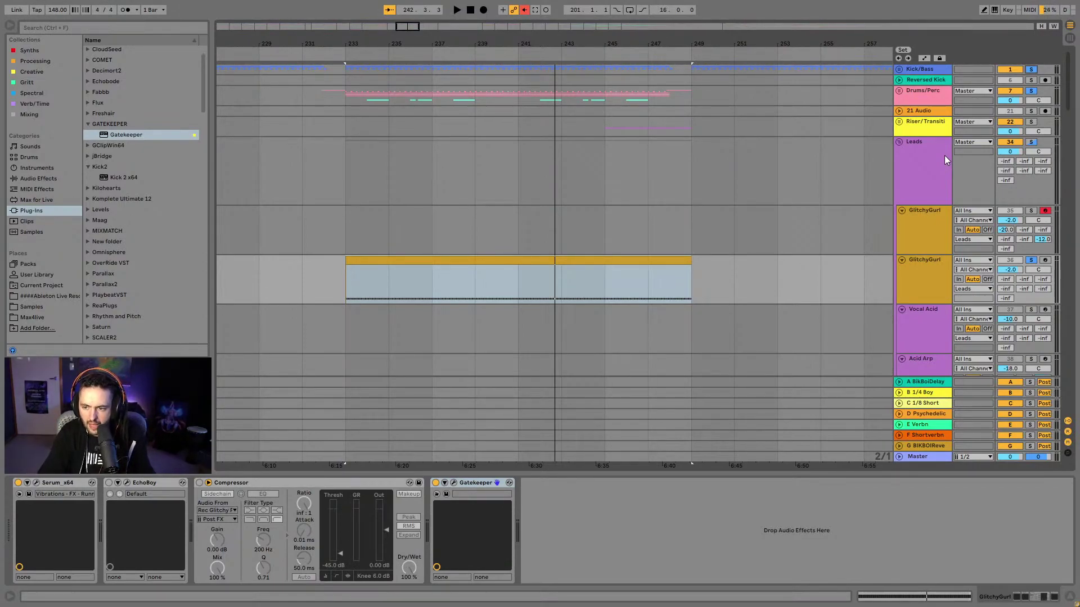
Unsolo the duplicated GlitchyGurl track and place the insert marker at bar 217
{"action": "left_click", "coordinate": [1034, 262]}
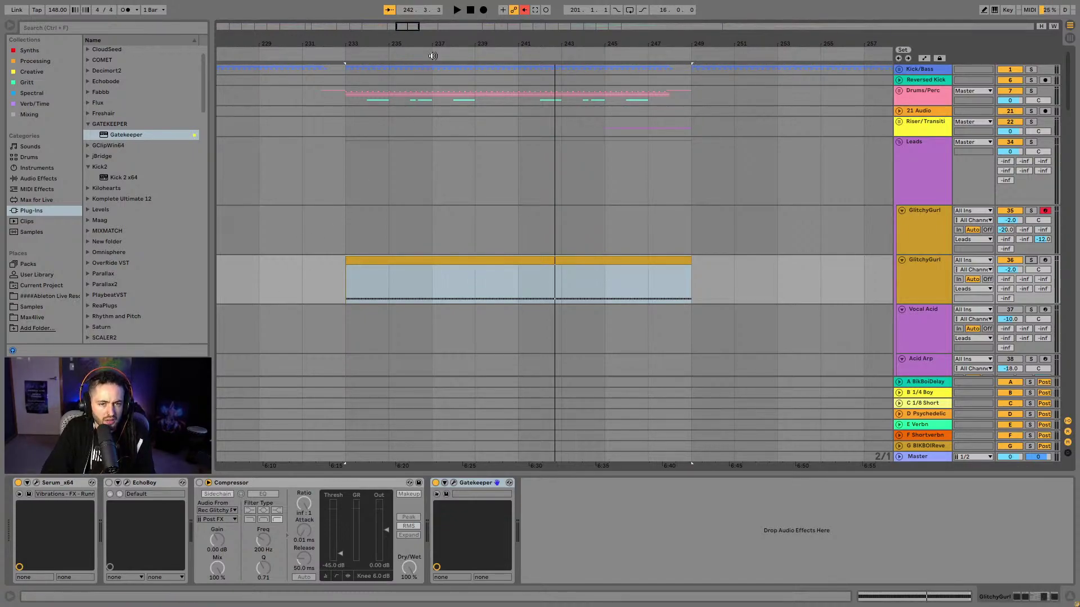
{"action": "scroll", "coordinate": [497, 60], "scroll_direction": "down", "scroll_amount": 4}
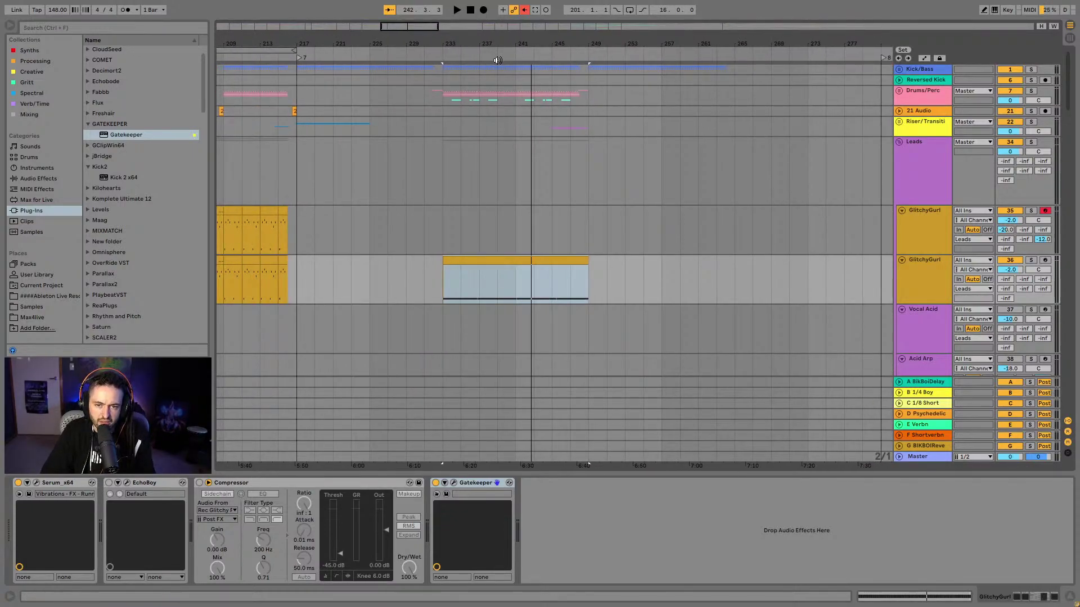
{"action": "left_click", "coordinate": [296, 295]}
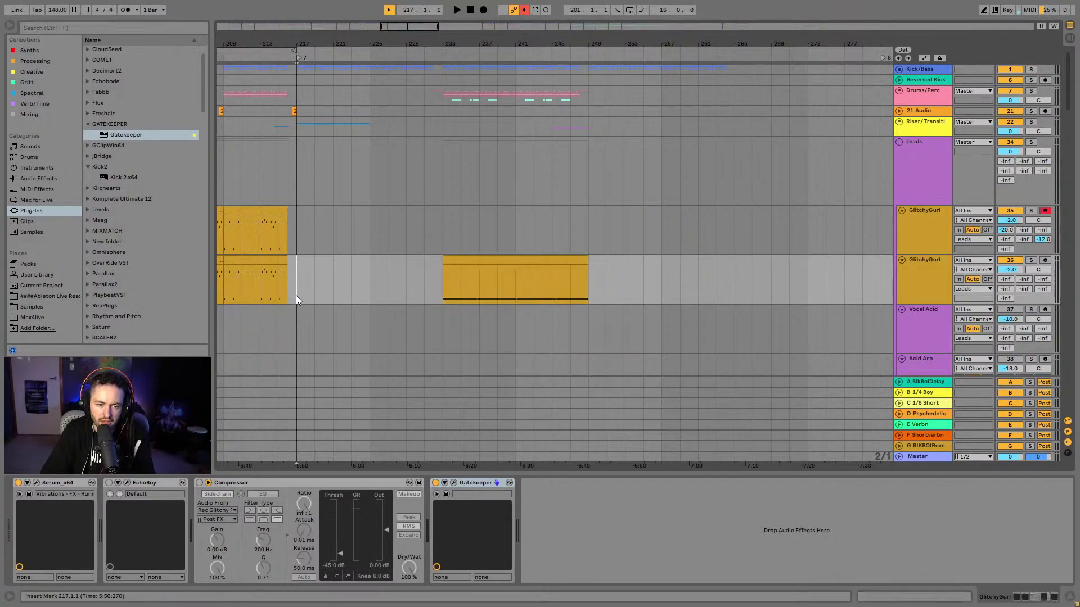
{"action": "left_click_drag", "start_coordinate": [328, 47], "coordinate": [493, 47]}
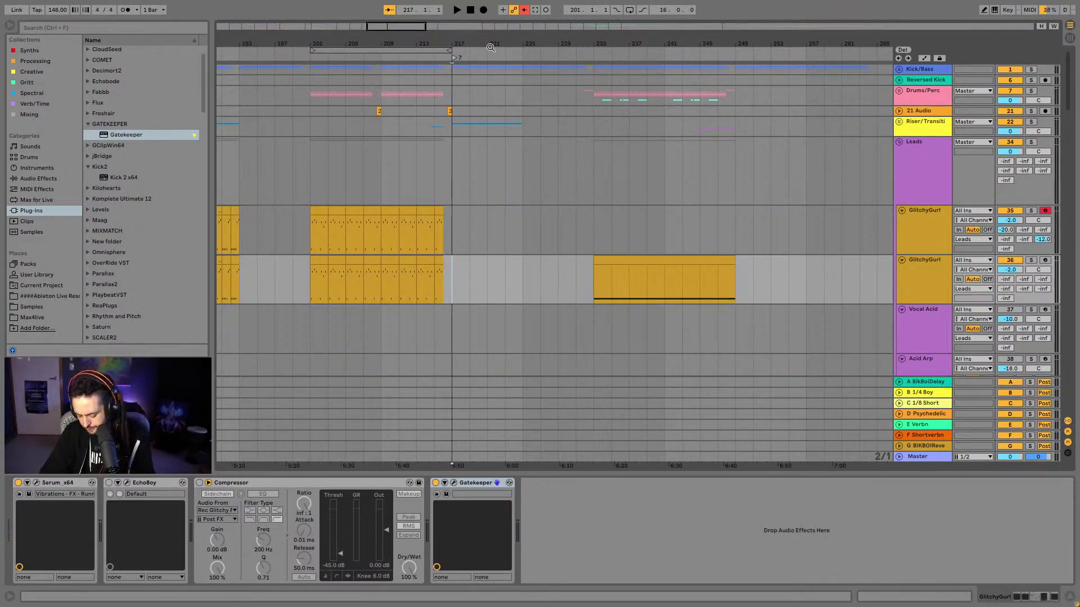
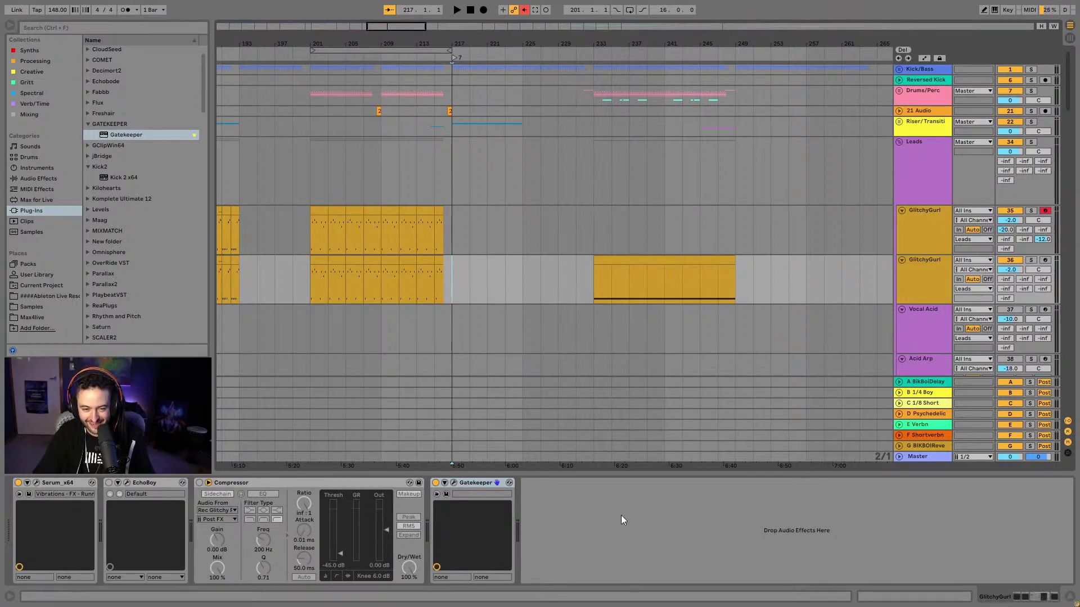
Delete the copied clips before bar 217 from the duplicated GlitchyGurl track
{"action": "scroll", "coordinate": [676, 263], "scroll_direction": "left", "scroll_amount": 5}
{"action": "left_click_drag", "start_coordinate": [676, 263], "coordinate": [379, 272]}
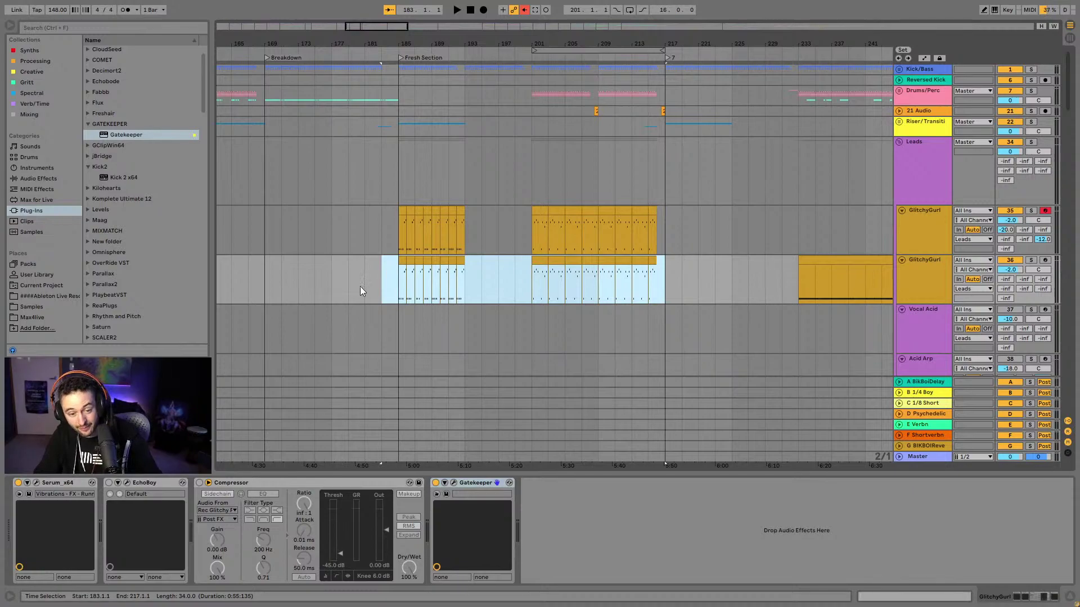
{"action": "key", "text": "Delete"}
{"action": "scroll", "coordinate": [603, 160], "scroll_direction": "left", "scroll_amount": 3}
{"action": "scroll", "coordinate": [552, 266], "scroll_direction": "left", "scroll_amount": 2}
{"action": "left_click_drag", "start_coordinate": [422, 279], "coordinate": [221, 281]}
{"action": "scroll", "coordinate": [719, 150], "scroll_direction": "left", "scroll_amount": 5}
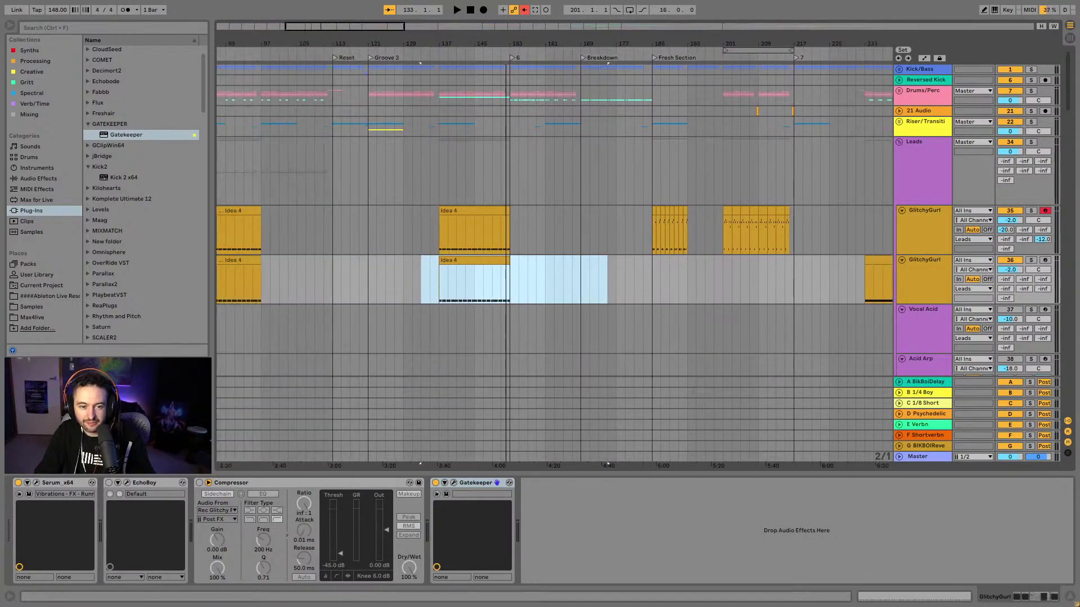
{"action": "key", "text": "Delete"}
{"action": "left_click_drag", "start_coordinate": [444, 276], "coordinate": [357, 281]}
{"action": "key", "text": "Delete"}
{"action": "left_click_drag", "start_coordinate": [421, 45], "coordinate": [452, 32]}
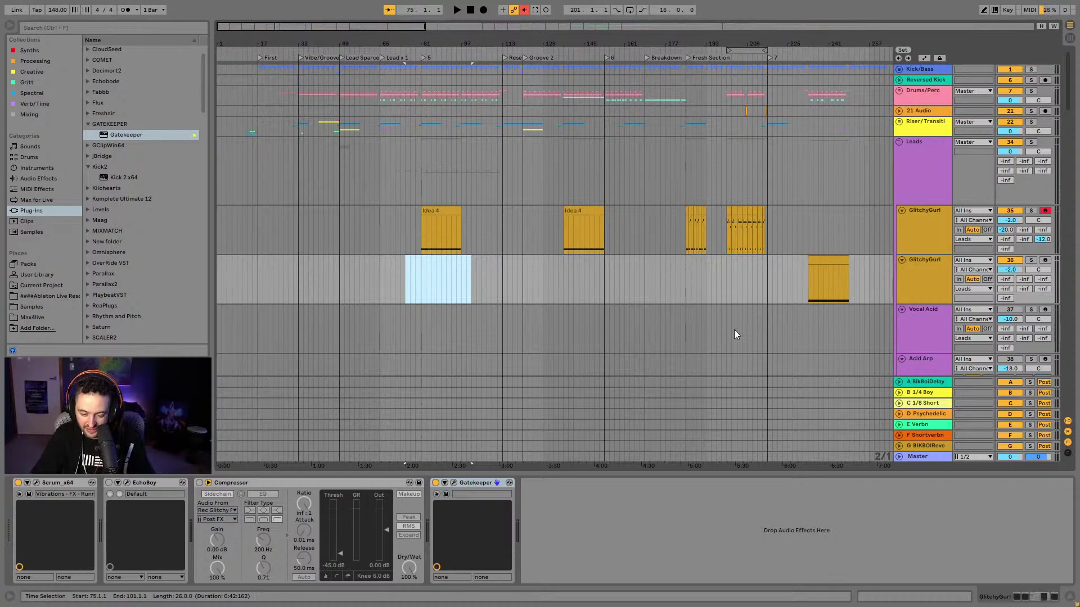
{"action": "left_click", "coordinate": [798, 279]}
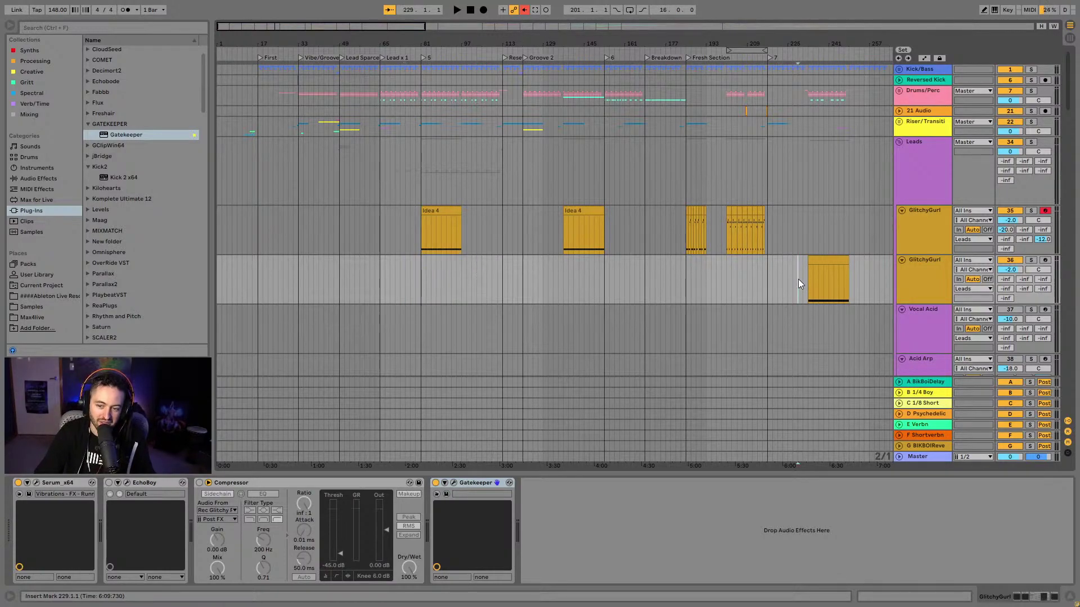
{"action": "left_click", "coordinate": [806, 277]}
{"action": "left_click_drag", "start_coordinate": [833, 43], "coordinate": [555, 44]}
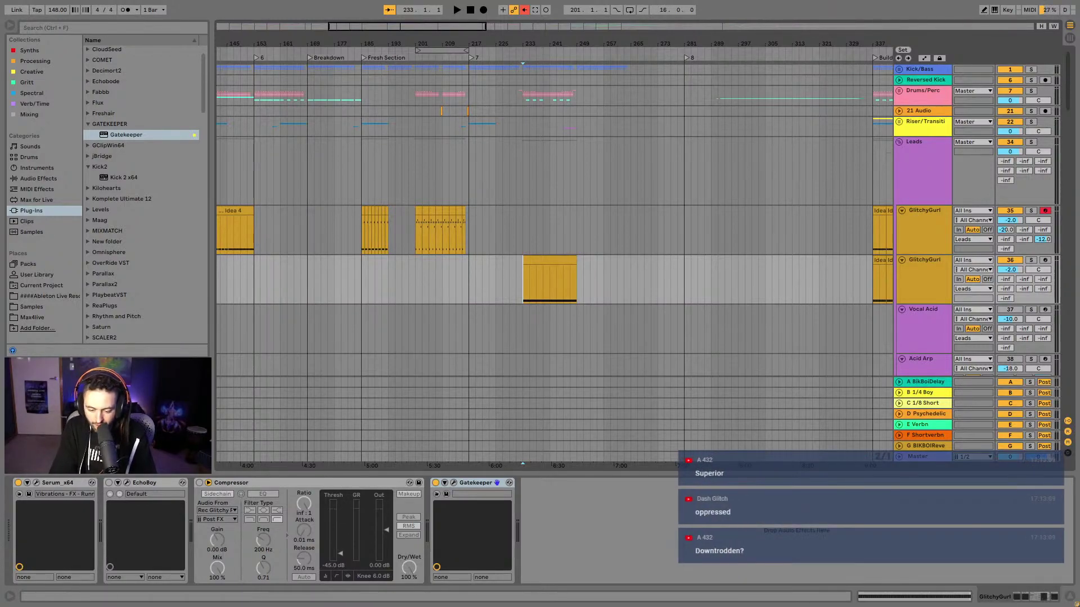
{"action": "left_click", "coordinate": [497, 271]}
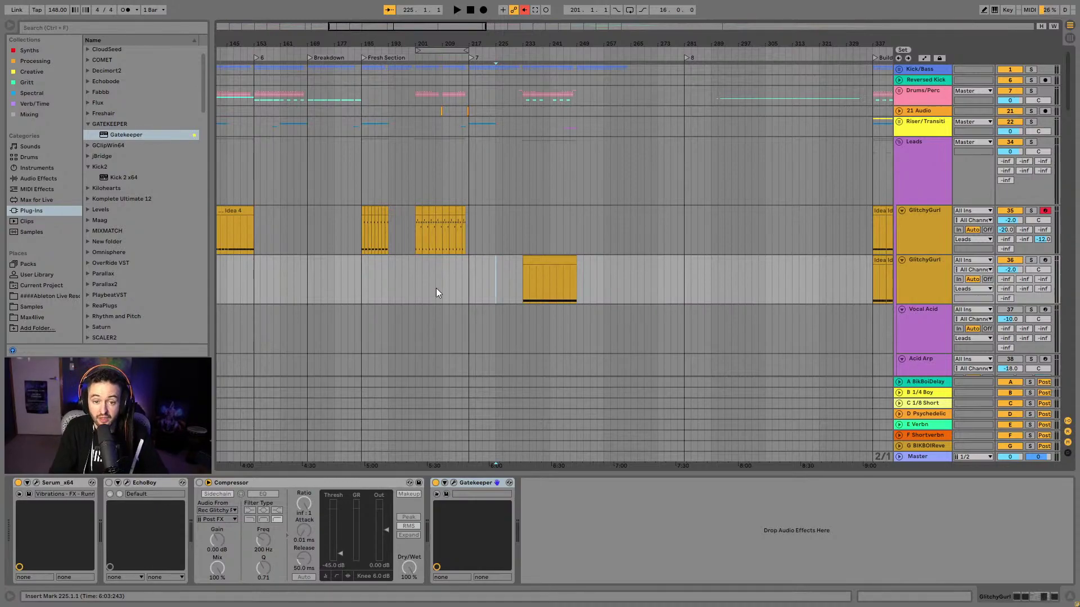
{"action": "left_click_drag", "start_coordinate": [527, 44], "coordinate": [527, 79]}
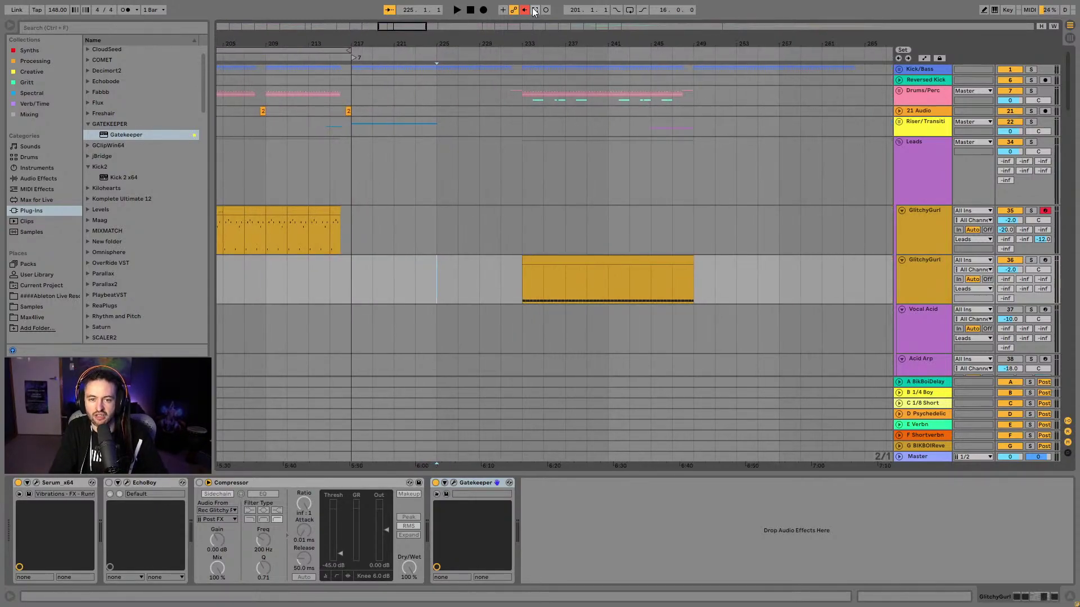
{"action": "left_click", "coordinate": [508, 284]}
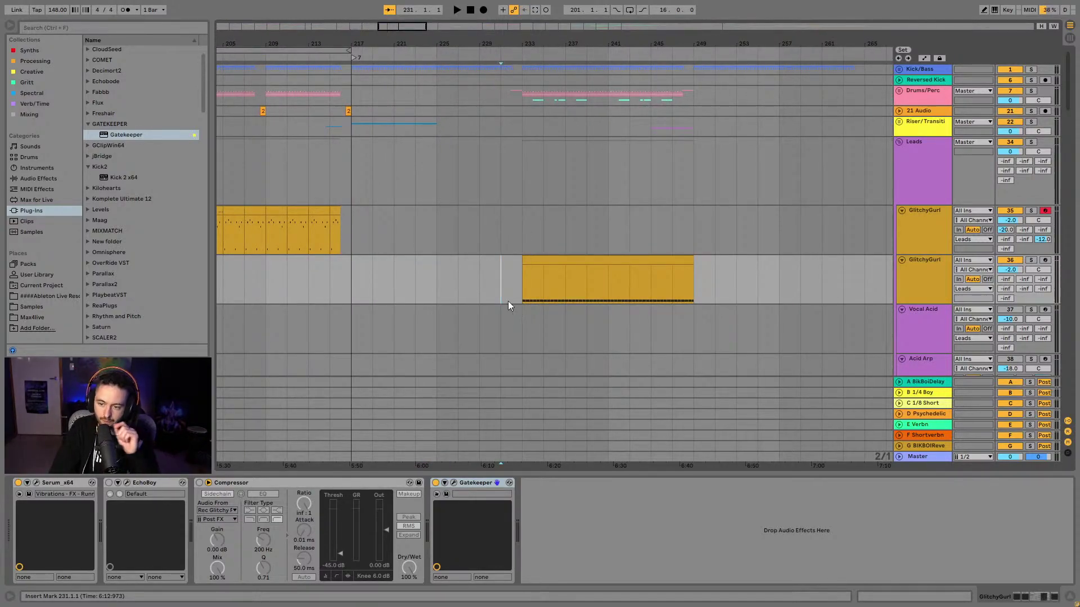
{"action": "left_click", "coordinate": [559, 263]}
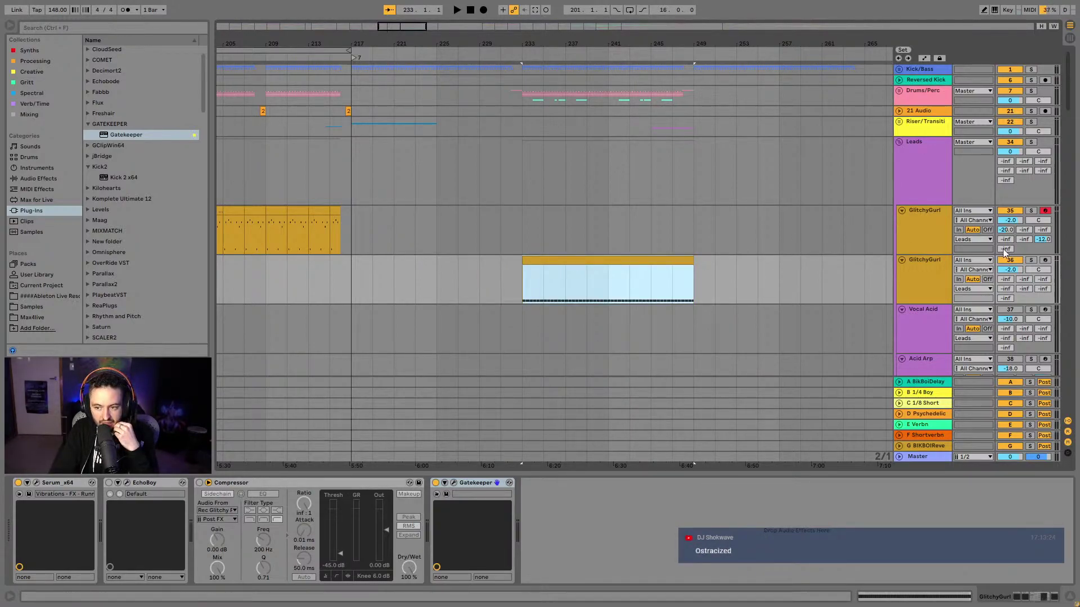
{"action": "left_click", "coordinate": [1032, 260]}
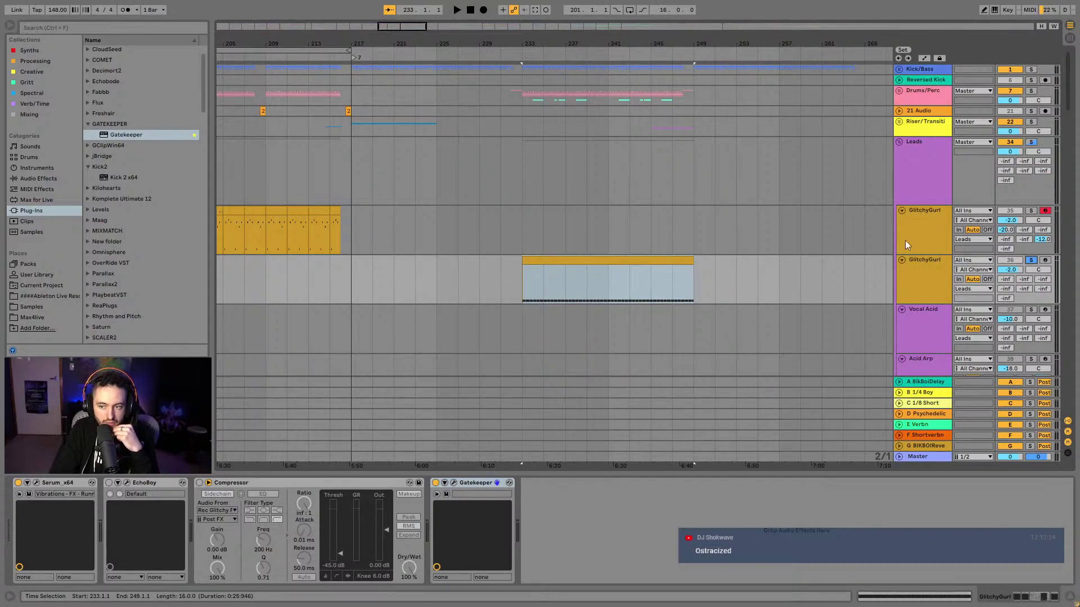
{"action": "left_click", "coordinate": [1032, 261]}
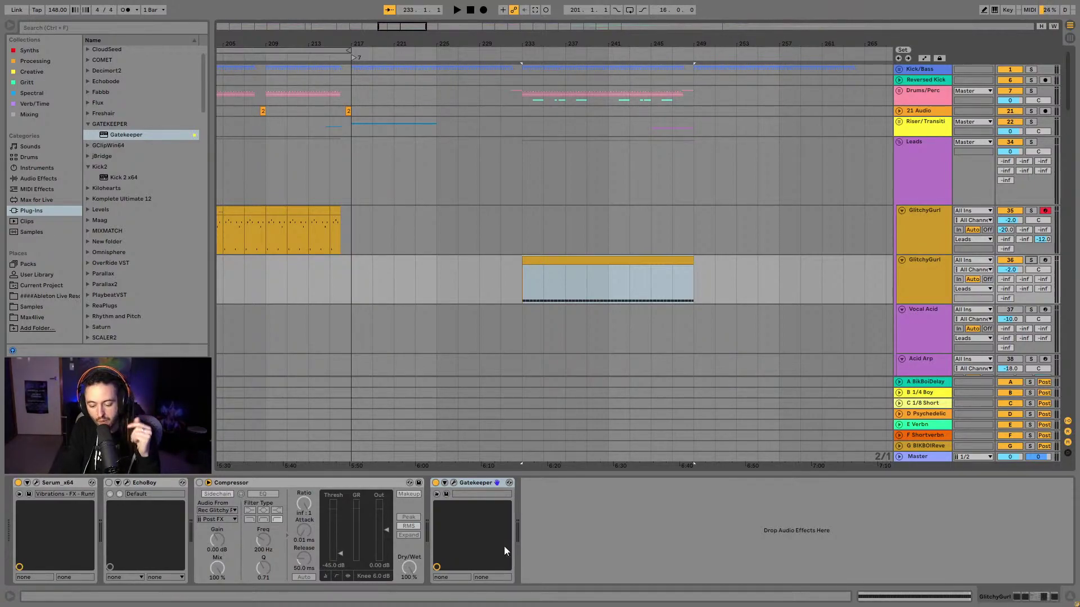
{"action": "left_click", "coordinate": [463, 54]}
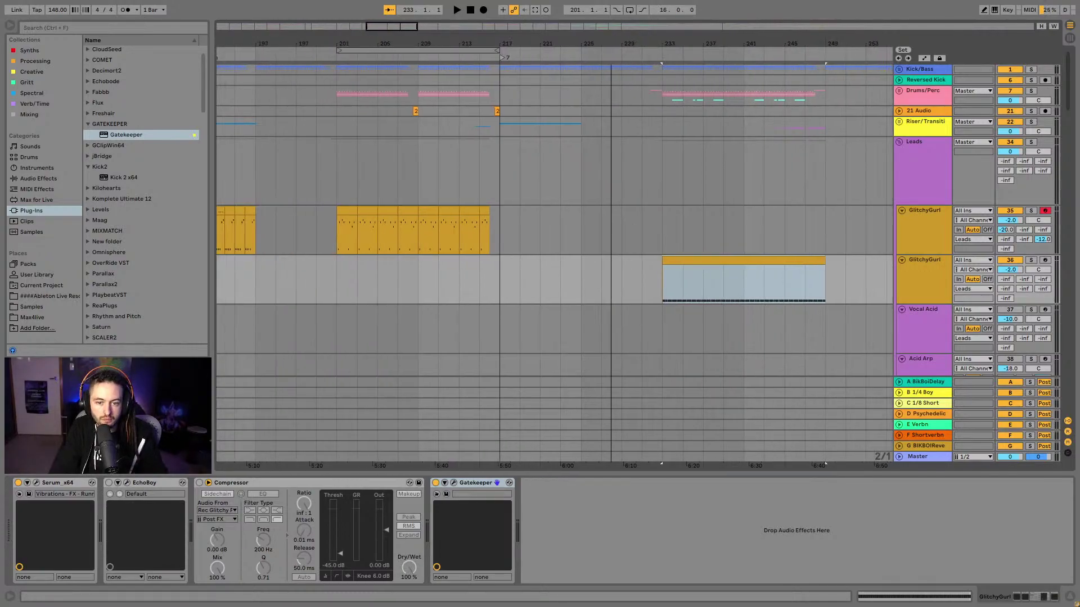
Play the arrangement from bar 227, and solo the duplicated GlitchyGurl track with its bar 233 clip selected
{"action": "left_click", "coordinate": [603, 295]}
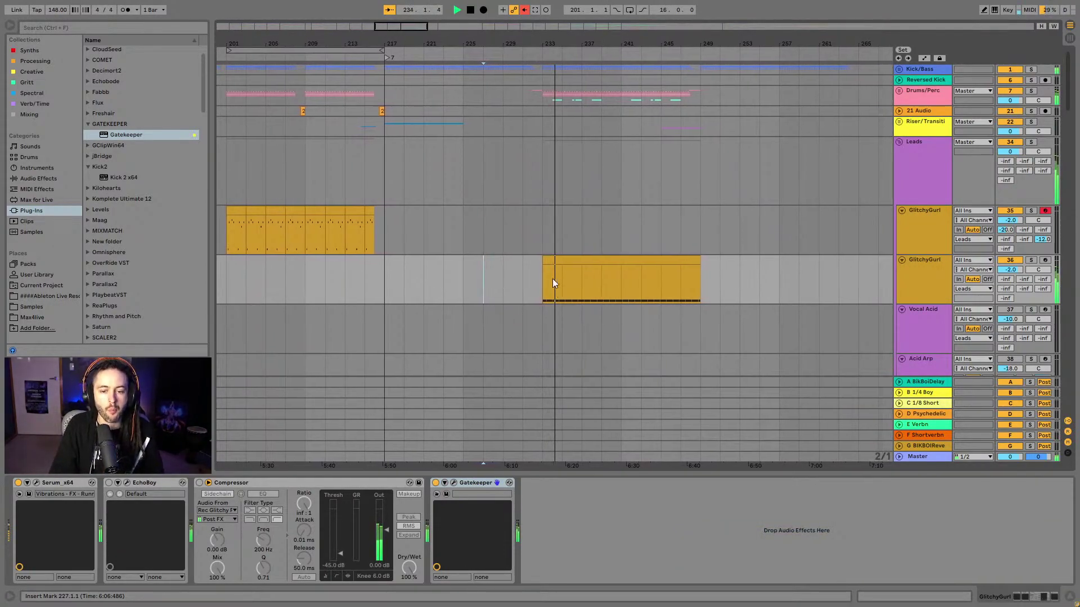
{"action": "key", "text": "minus"}
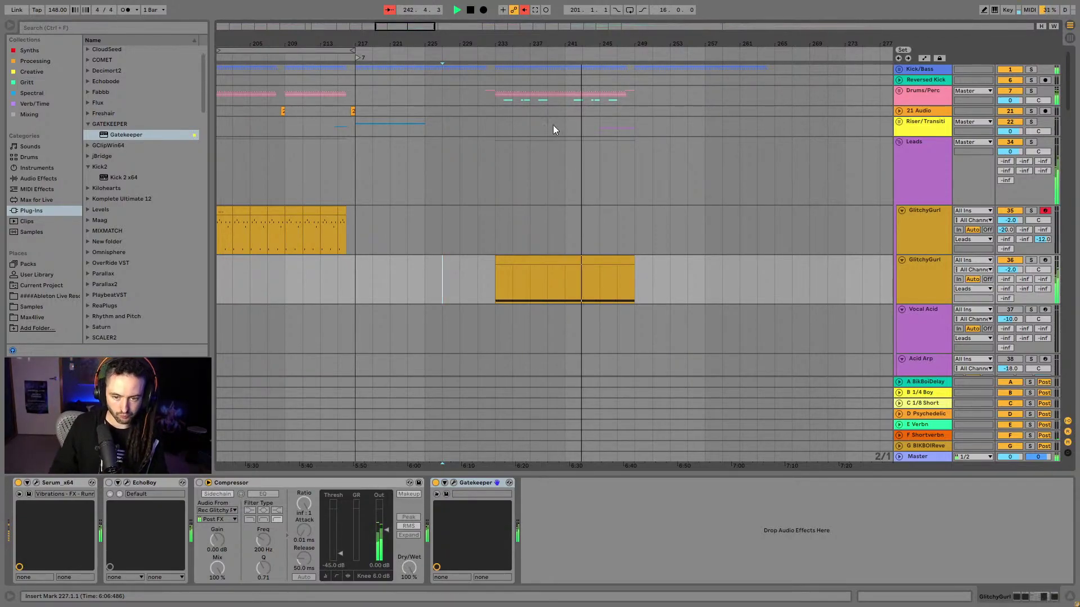
{"action": "left_click", "coordinate": [1027, 260]}
{"action": "left_click", "coordinate": [549, 264]}
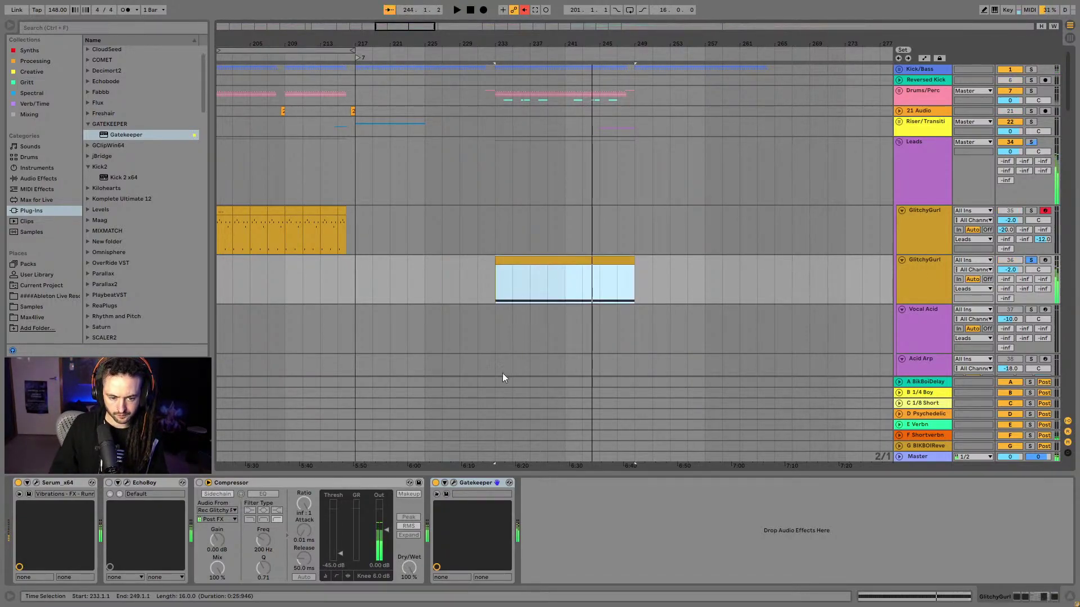
Browse the preset categories in the duplicated track's Gatekeeper, including Rhythmic, and close the plug-in without loading a preset
{"action": "left_click", "coordinate": [453, 483]}
{"action": "left_click", "coordinate": [837, 306]}
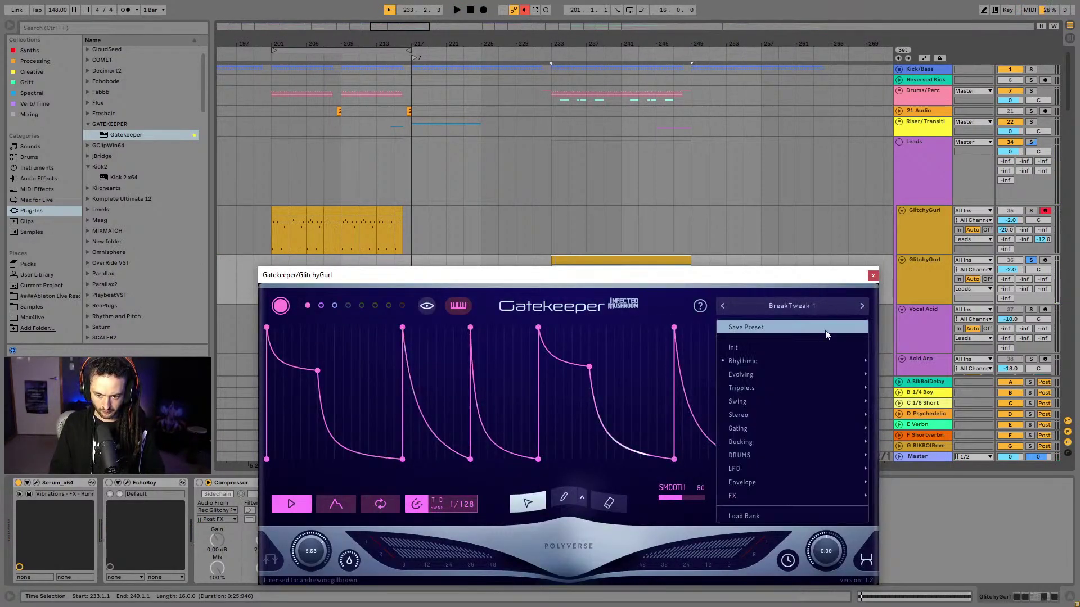
{"action": "mouse_move", "coordinate": [786, 360]}
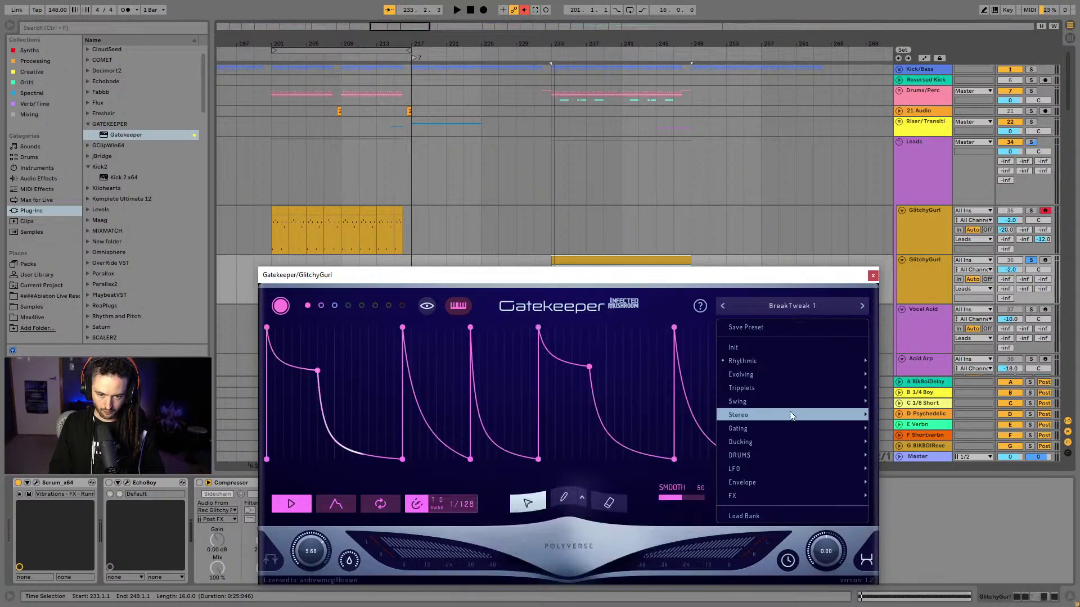
{"action": "mouse_move", "coordinate": [757, 378]}
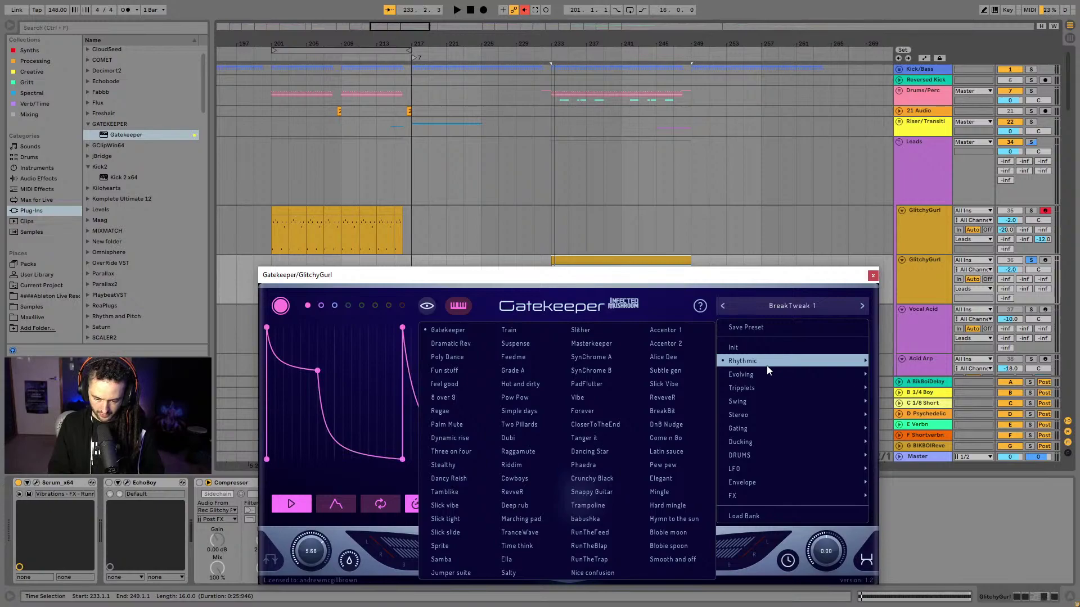
{"action": "left_click", "coordinate": [697, 369]}
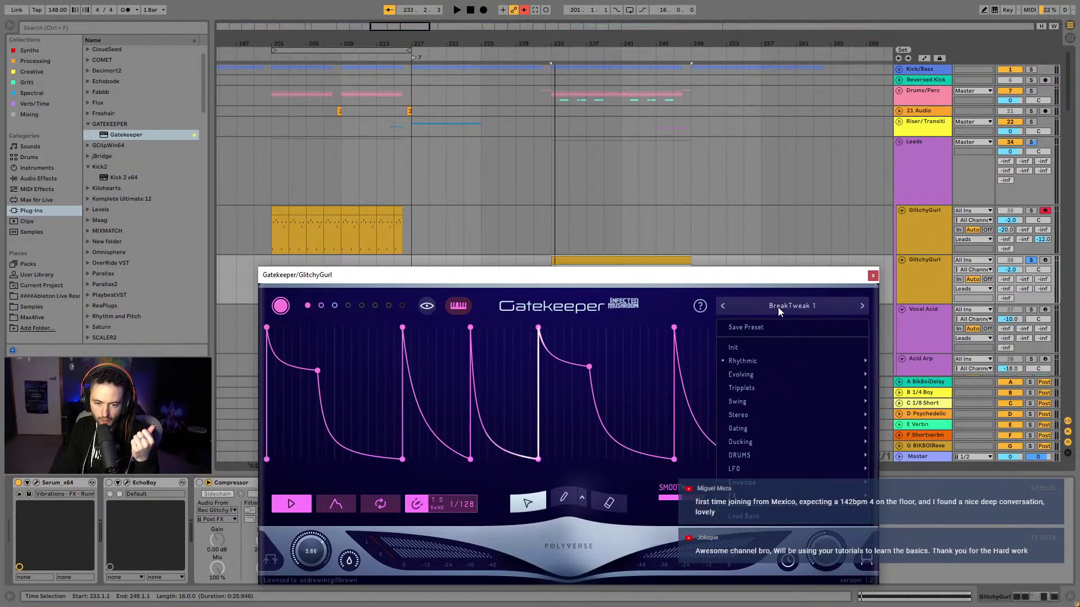
{"action": "left_click", "coordinate": [873, 275]}
{"action": "left_click", "coordinate": [872, 276]}
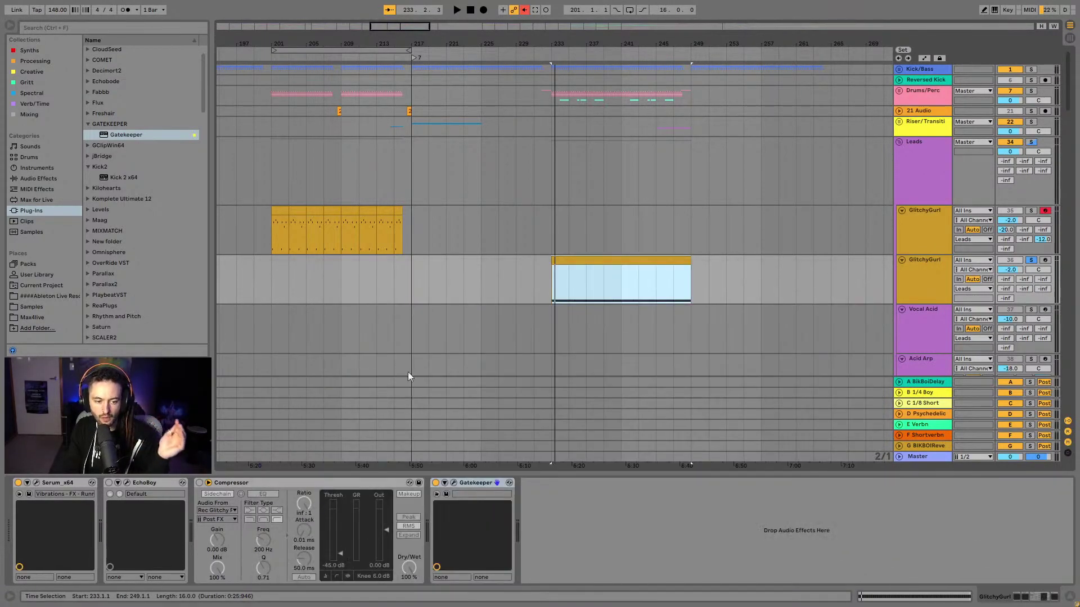
Load the Vibrations - FX - Compelled Speech preset in the duplicated track's Serum, audition it and close the plug-in
{"action": "left_click", "coordinate": [36, 483]}
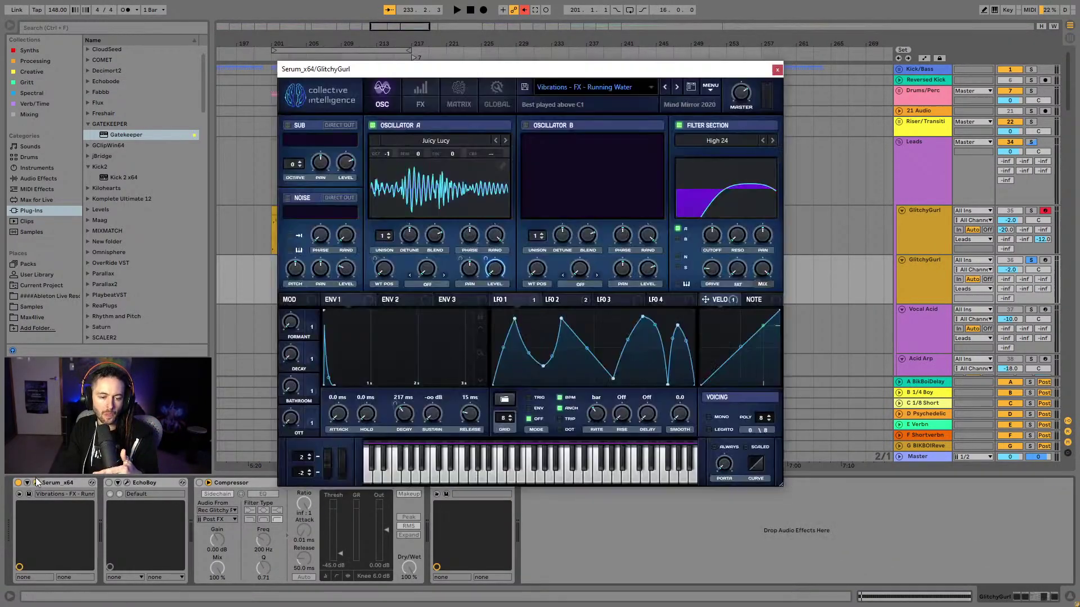
{"action": "left_click", "coordinate": [630, 89]}
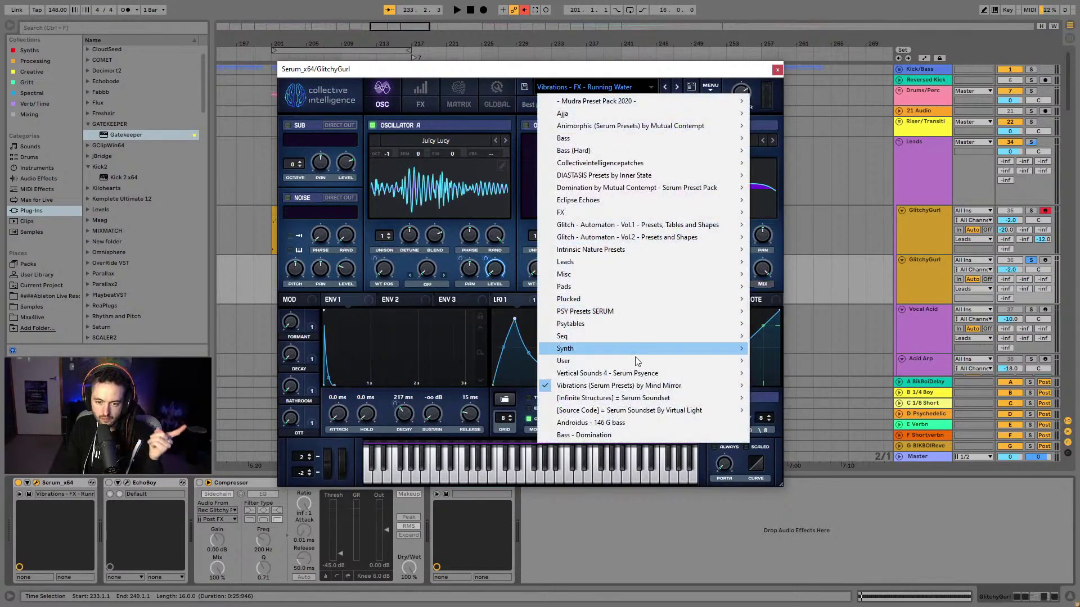
{"action": "mouse_move", "coordinate": [703, 385]}
{"action": "mouse_move", "coordinate": [849, 411]}
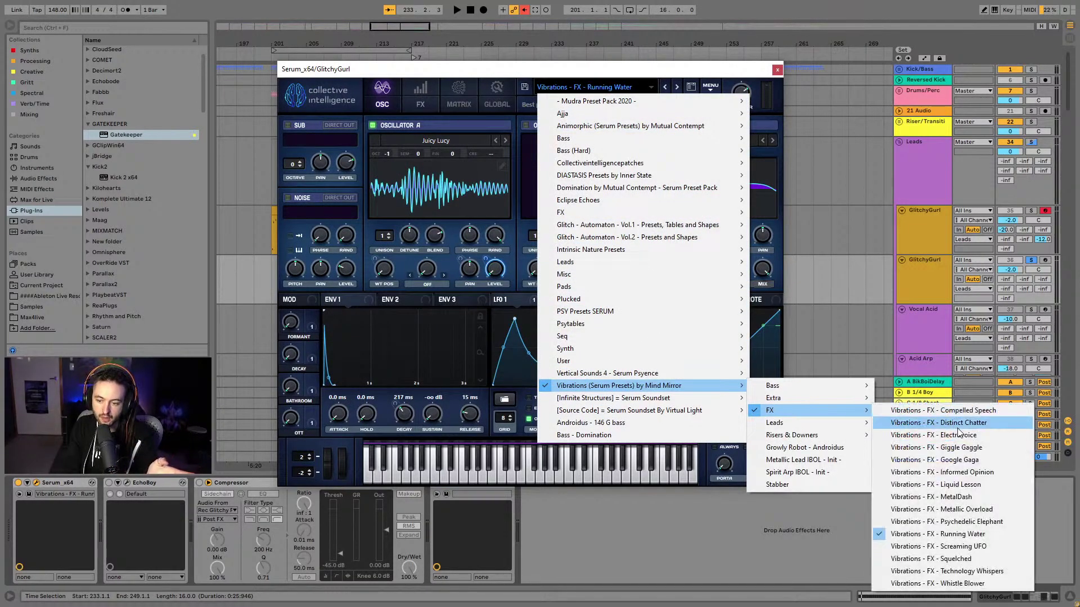
{"action": "left_click", "coordinate": [956, 410]}
{"action": "key", "text": "space"}
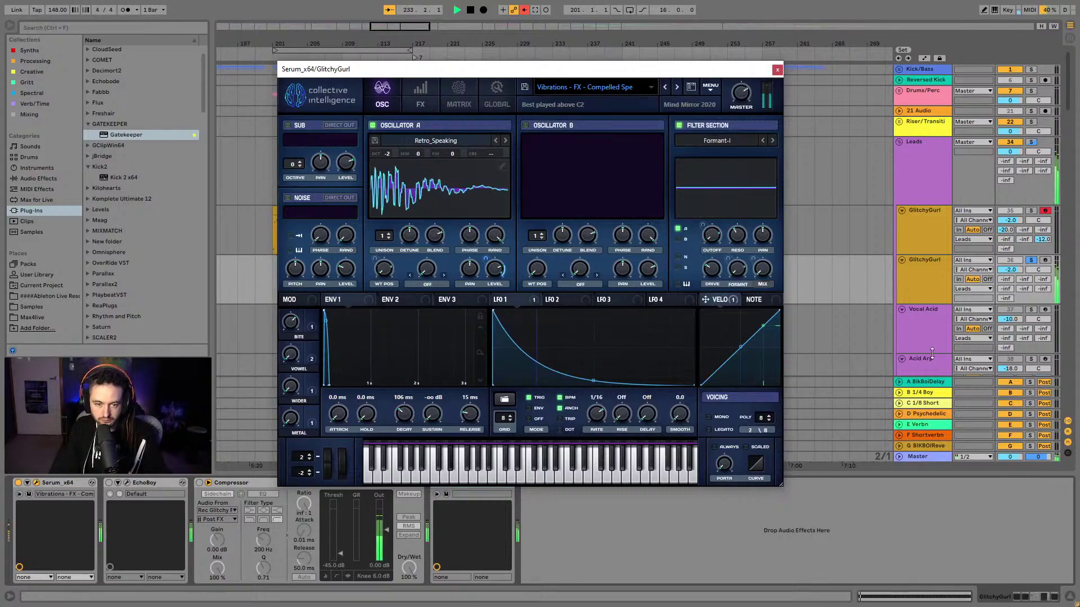
{"action": "left_click_drag", "start_coordinate": [603, 70], "coordinate": [521, 144]}
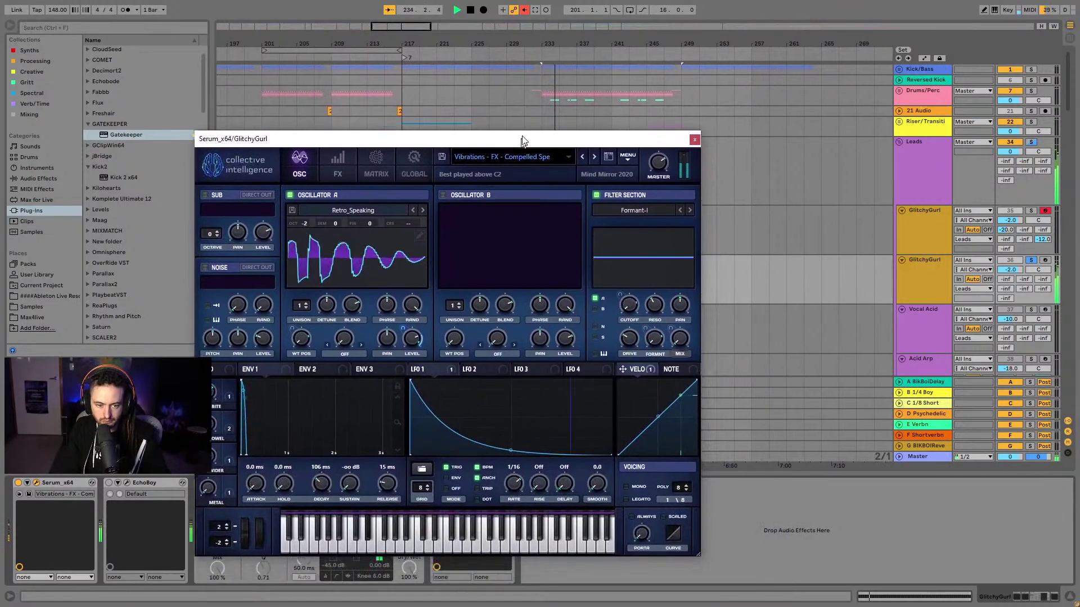
{"action": "left_click", "coordinate": [694, 140]}
Transpose all notes in the duplicated GlitchyGurl clip up one octave to D#3
{"action": "double_click", "coordinate": [562, 278]}
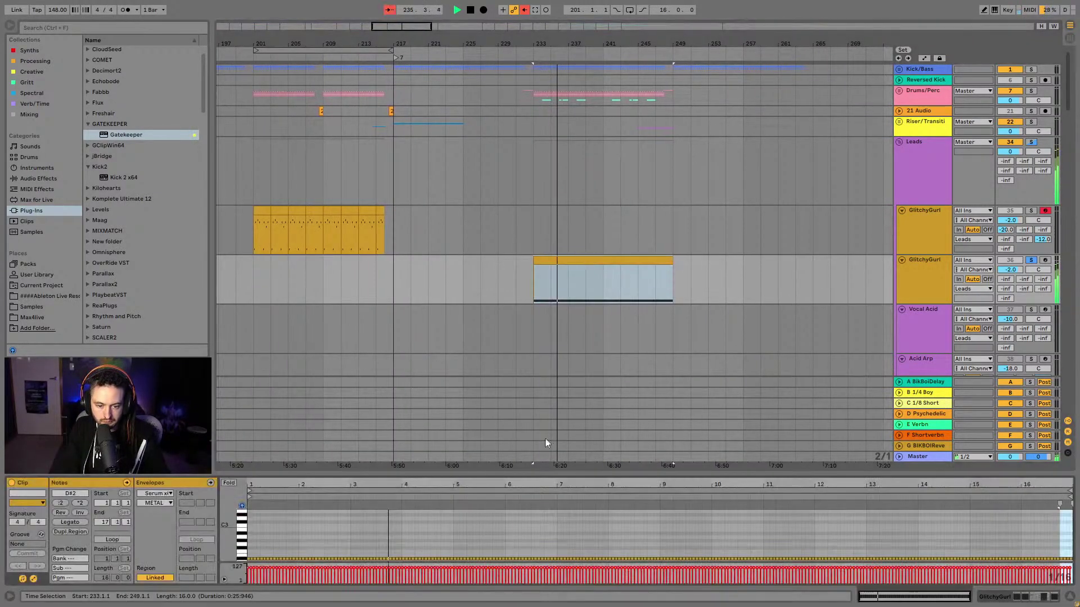
{"action": "left_click", "coordinate": [478, 531]}
{"action": "key", "text": "space"}
{"action": "key", "text": "ctrl+a"}
{"action": "key", "text": "shift+Up"}
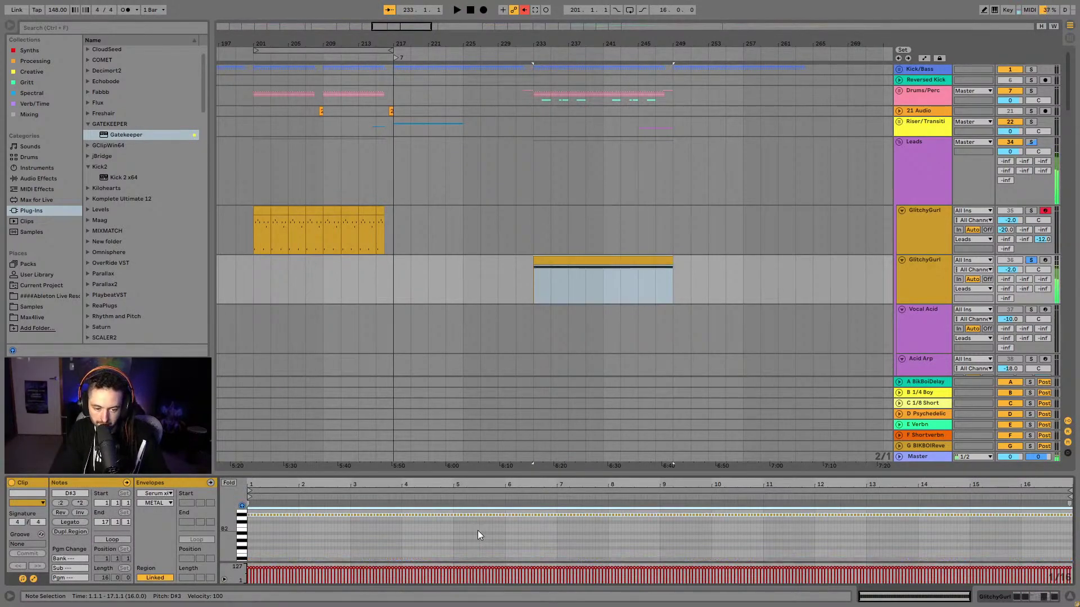
Inspect the effects rack in the duplicated GlitchyGurl track's Serum, and the delay settings in its Gatekeeper
{"action": "key", "text": "space"}
{"action": "key", "text": "shift+Tab"}
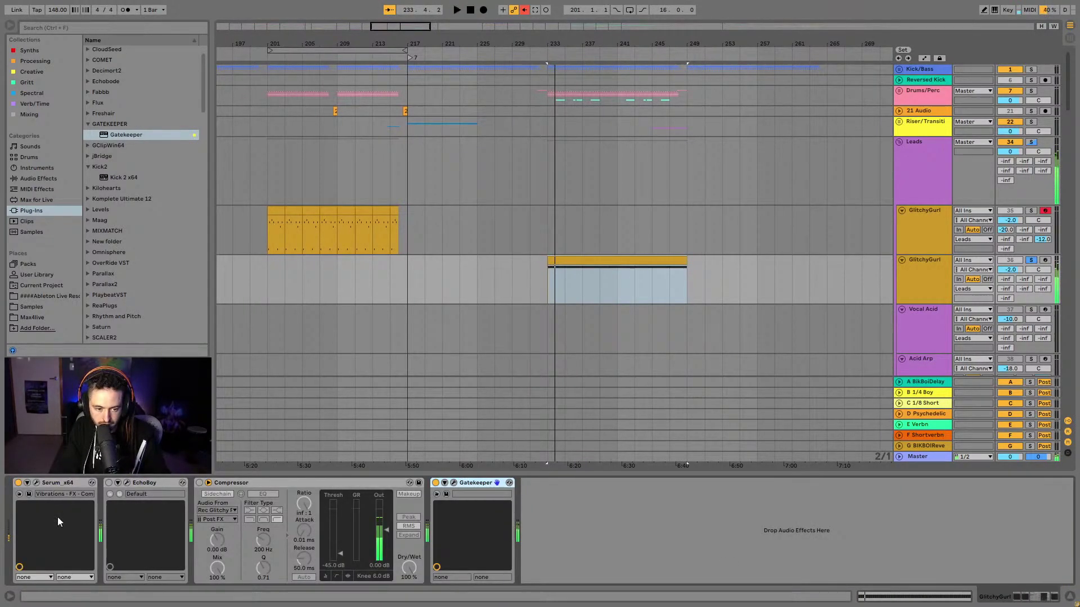
{"action": "left_click", "coordinate": [40, 481]}
{"action": "left_click", "coordinate": [331, 158]}
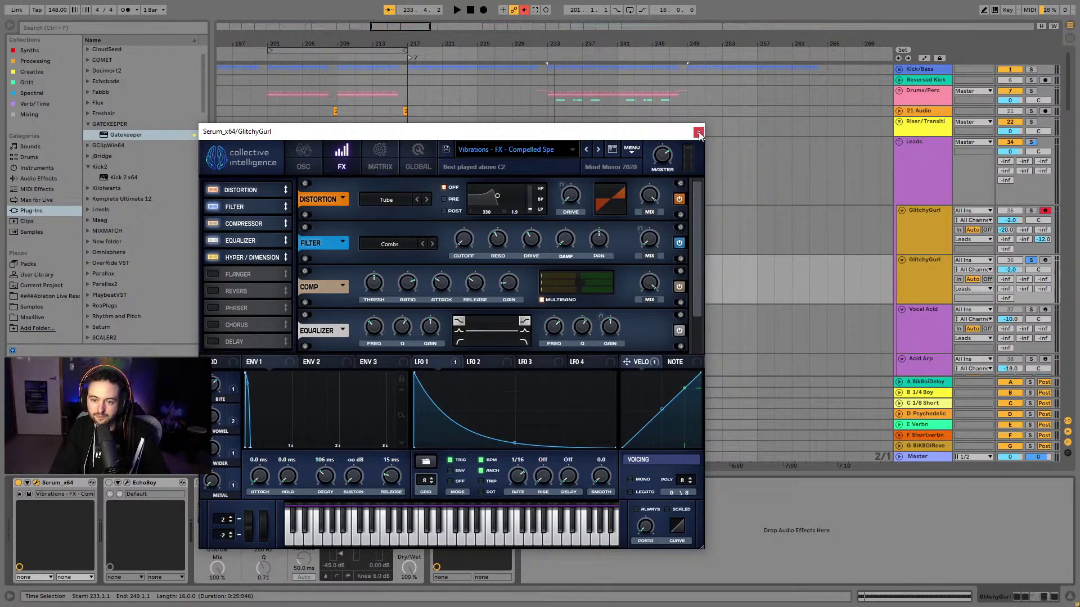
{"action": "left_click", "coordinate": [1015, 290]}
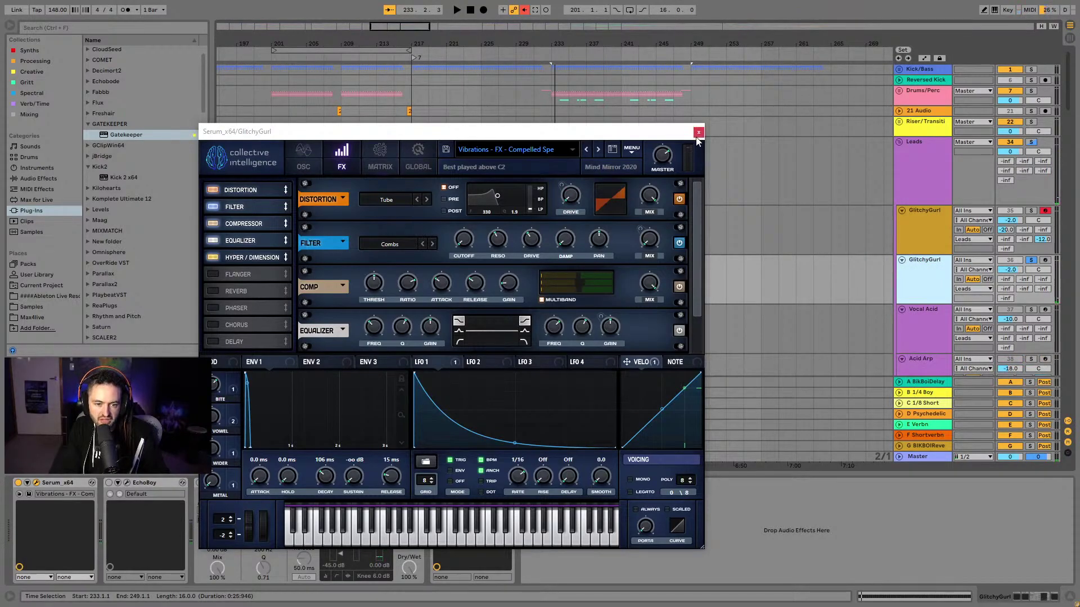
{"action": "left_click_drag", "start_coordinate": [693, 247], "coordinate": [690, 152]}
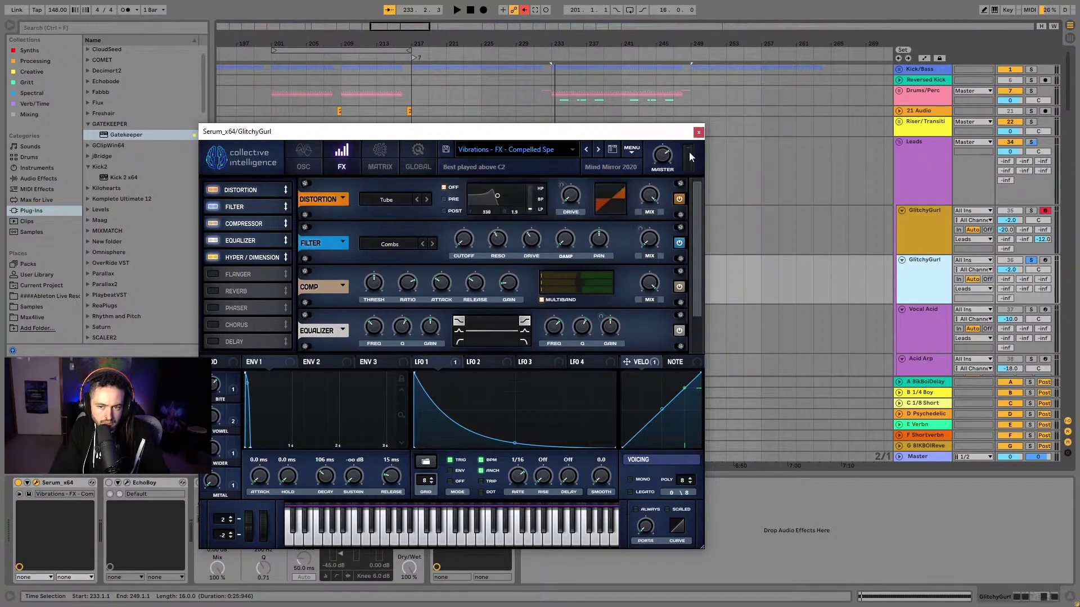
{"action": "left_click", "coordinate": [698, 132]}
{"action": "left_click", "coordinate": [454, 482]}
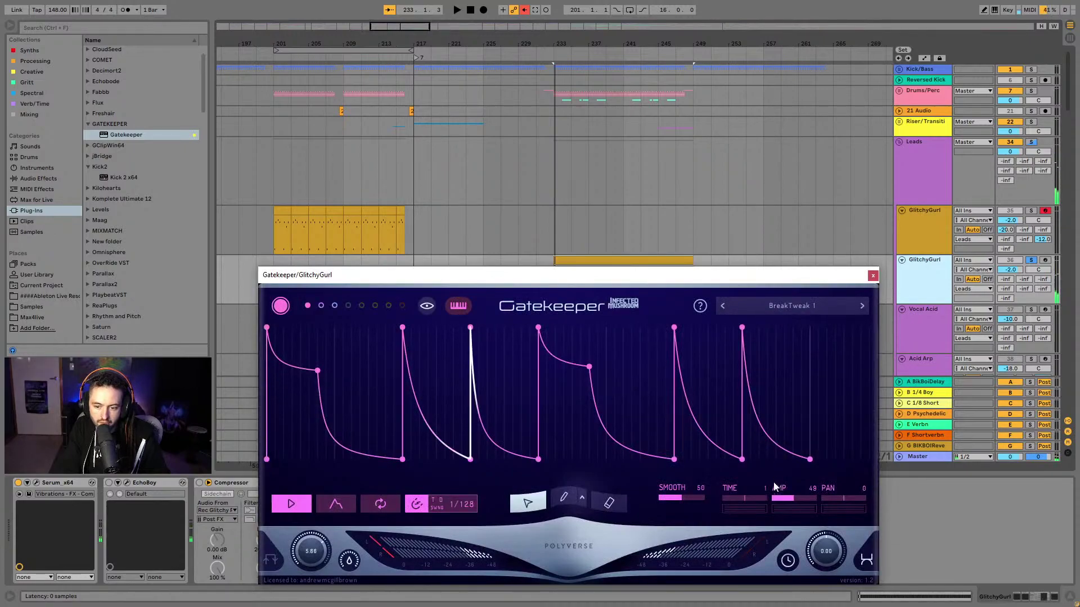
{"action": "left_click", "coordinate": [788, 560]}
Play the arrangement from bar 233, unsolo the duplicated GlitchyGurl track and lower its volume to -10.6 dB
{"action": "key", "text": "space"}
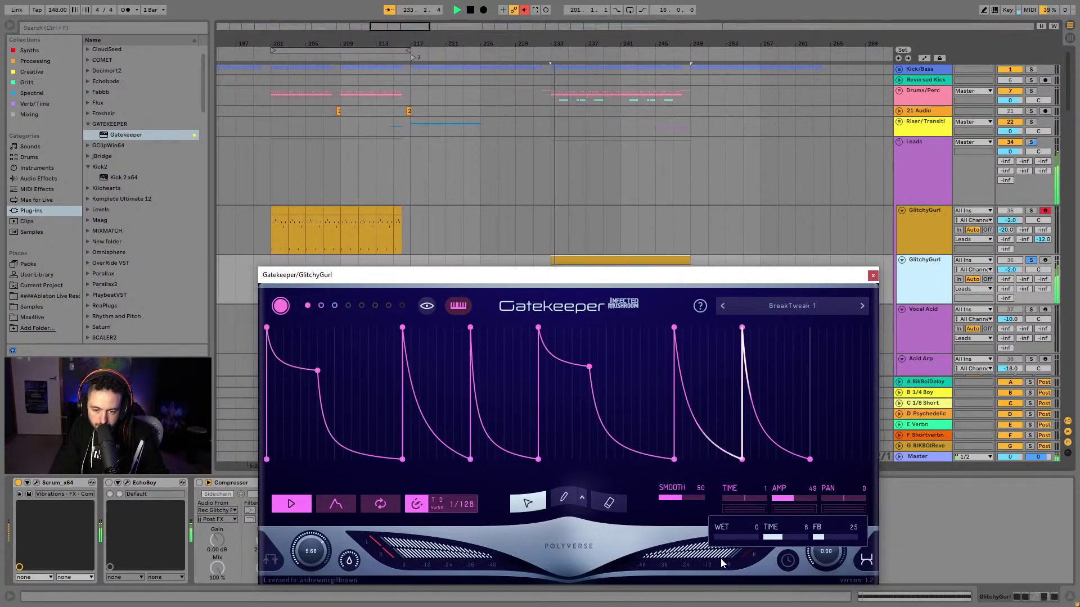
{"action": "left_click", "coordinate": [1036, 260]}
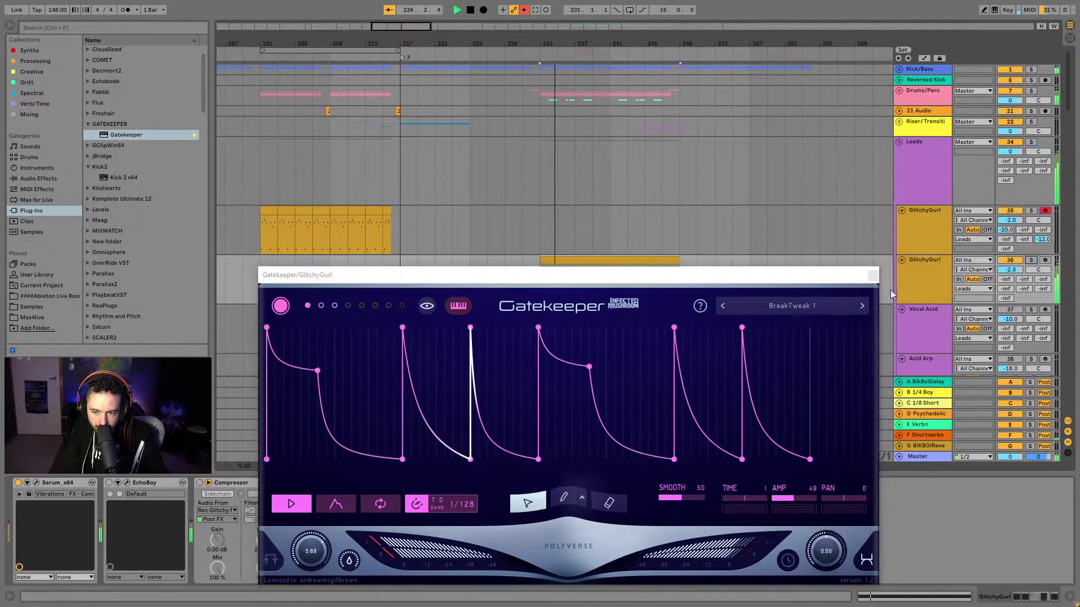
{"action": "left_click_drag", "start_coordinate": [1010, 270], "coordinate": [1013, 272]}
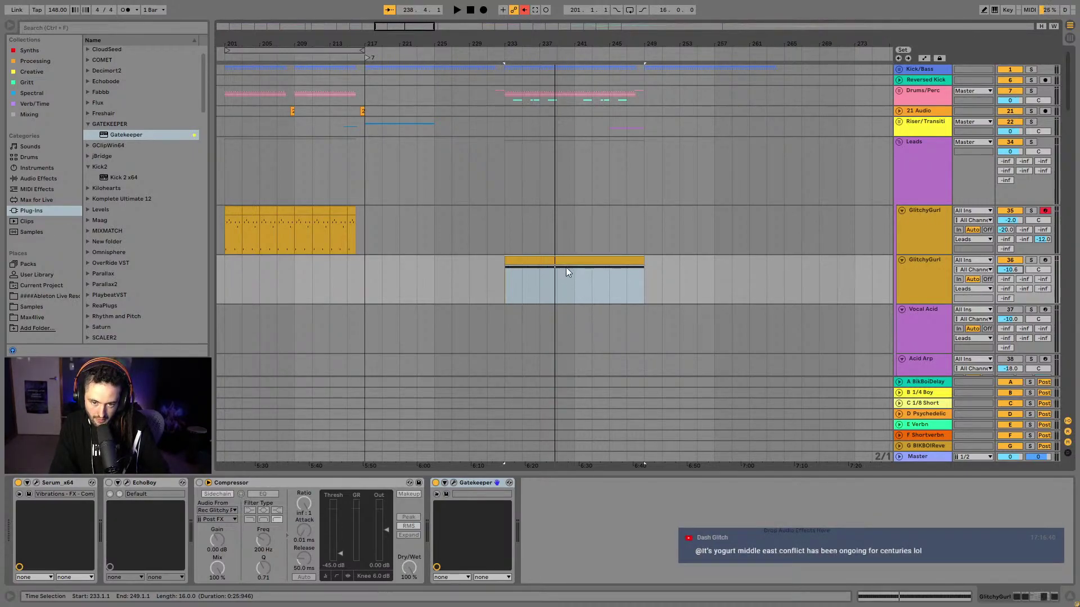
Try all notes in the duplicated GlitchyGurl clip one octave lower at D#2 during playback, and restore them to D#3
{"action": "key", "text": "space"}
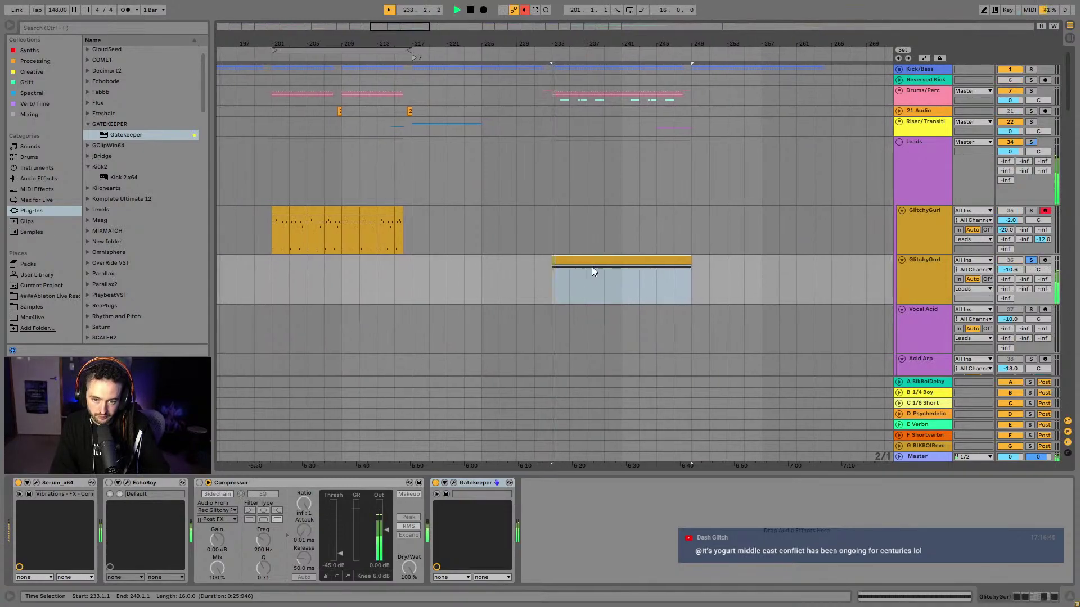
{"action": "double_click", "coordinate": [593, 272]}
{"action": "key", "text": "space"}
{"action": "key", "text": "shift+Down"}
{"action": "key", "text": "space"}
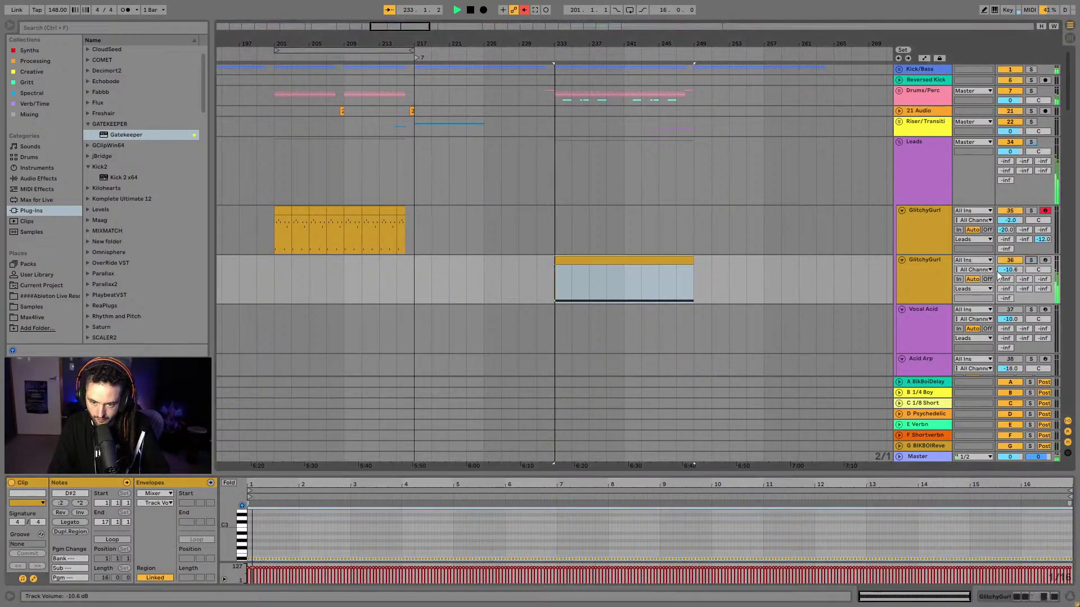
{"action": "left_click", "coordinate": [521, 284]}
{"action": "left_click", "coordinate": [626, 265]}
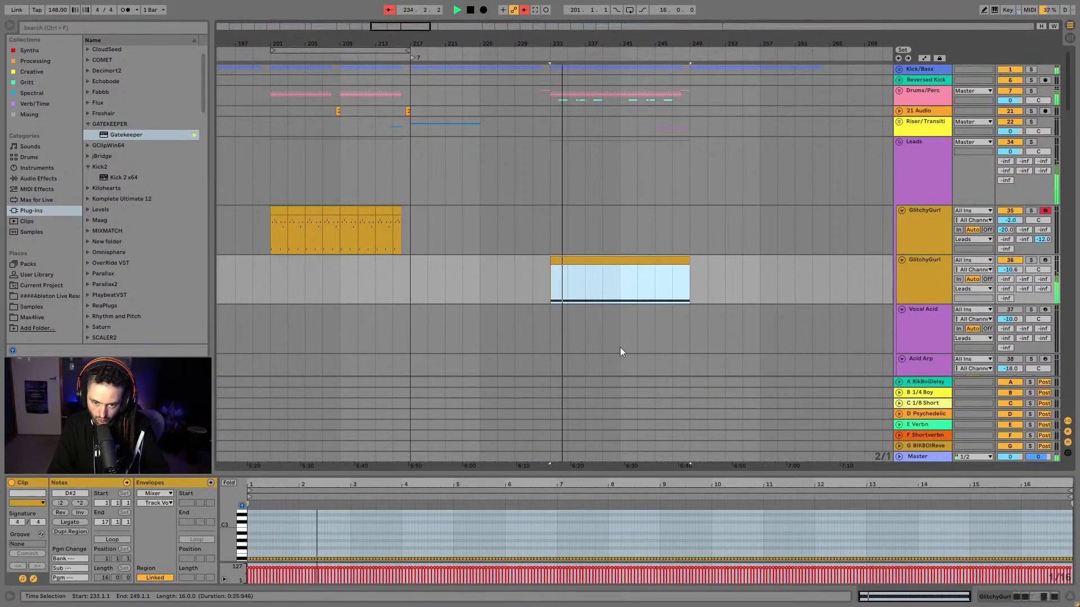
{"action": "left_click", "coordinate": [571, 533]}
{"action": "key", "text": "shift+Up"}
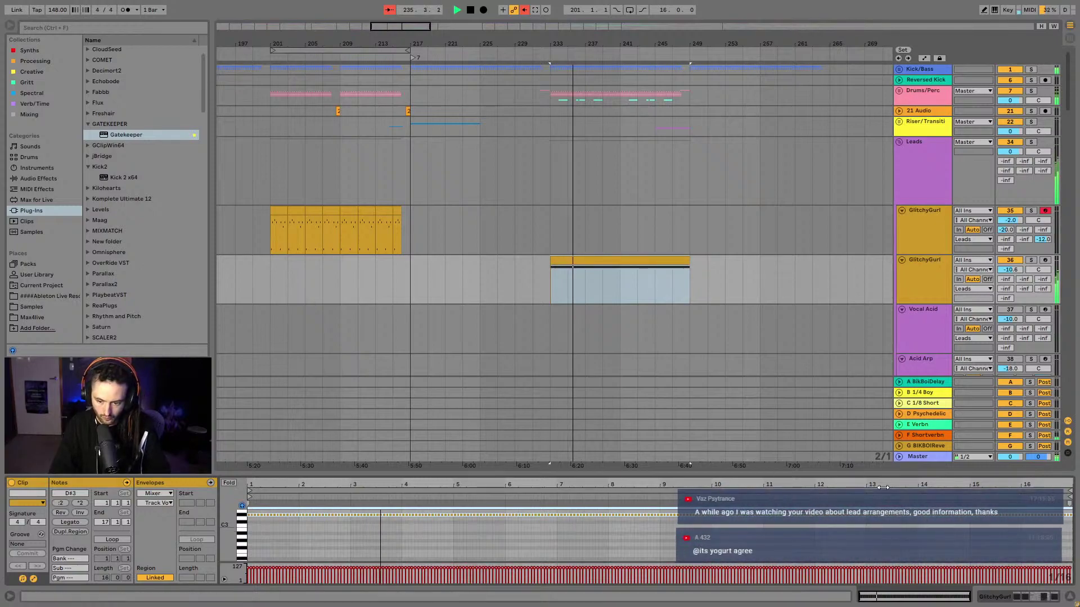
Load the Vibrations - FX - Distinct Chatter preset in the duplicated GlitchyGurl track's Serum and audition it
{"action": "left_click", "coordinate": [996, 601]}
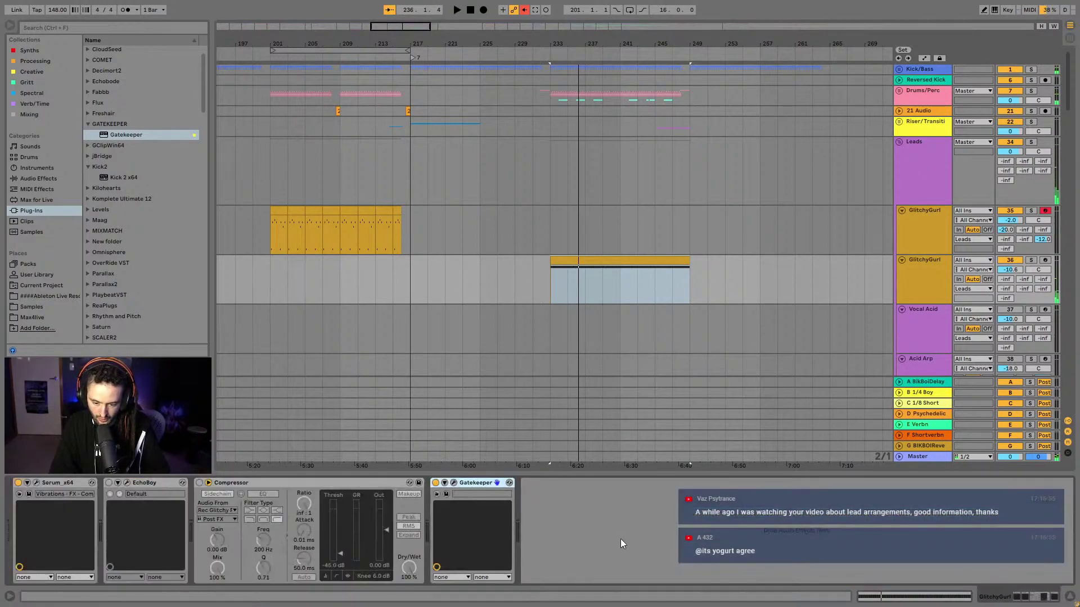
{"action": "left_click", "coordinate": [660, 541]}
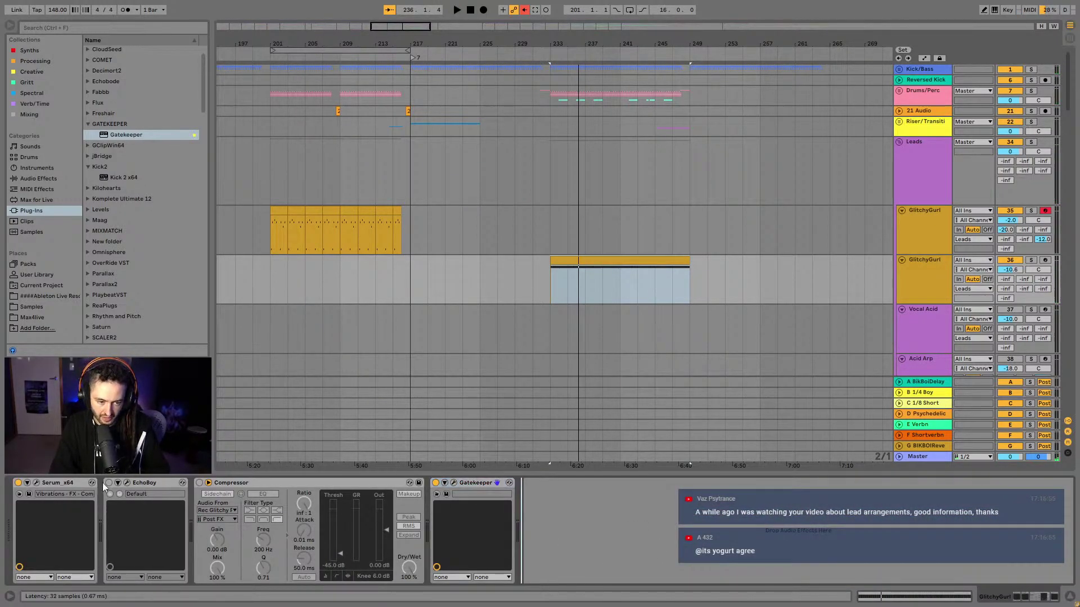
{"action": "left_click", "coordinate": [37, 484]}
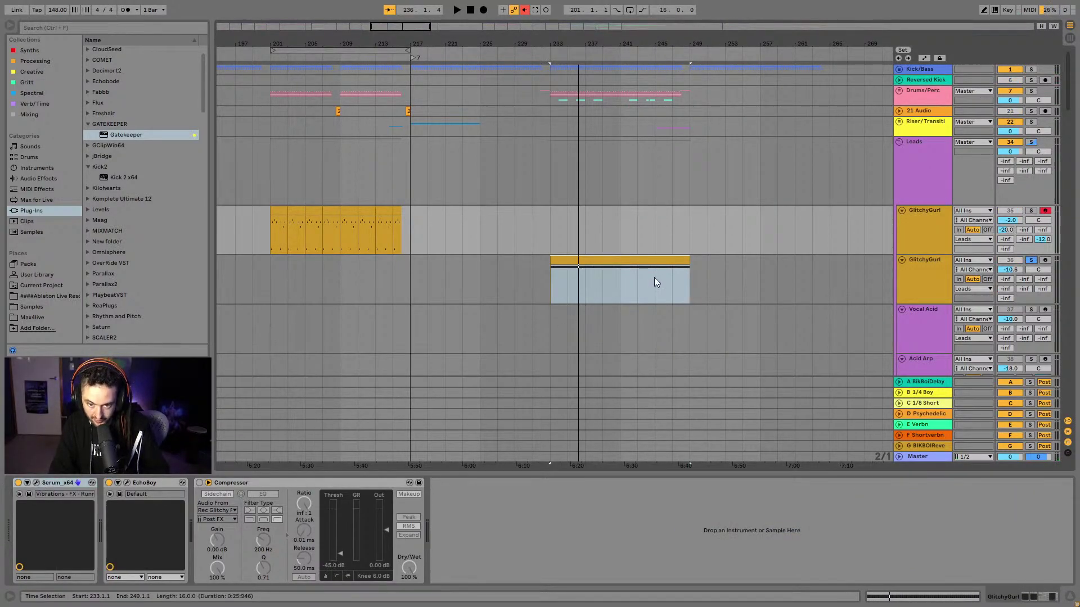
{"action": "left_click", "coordinate": [650, 262]}
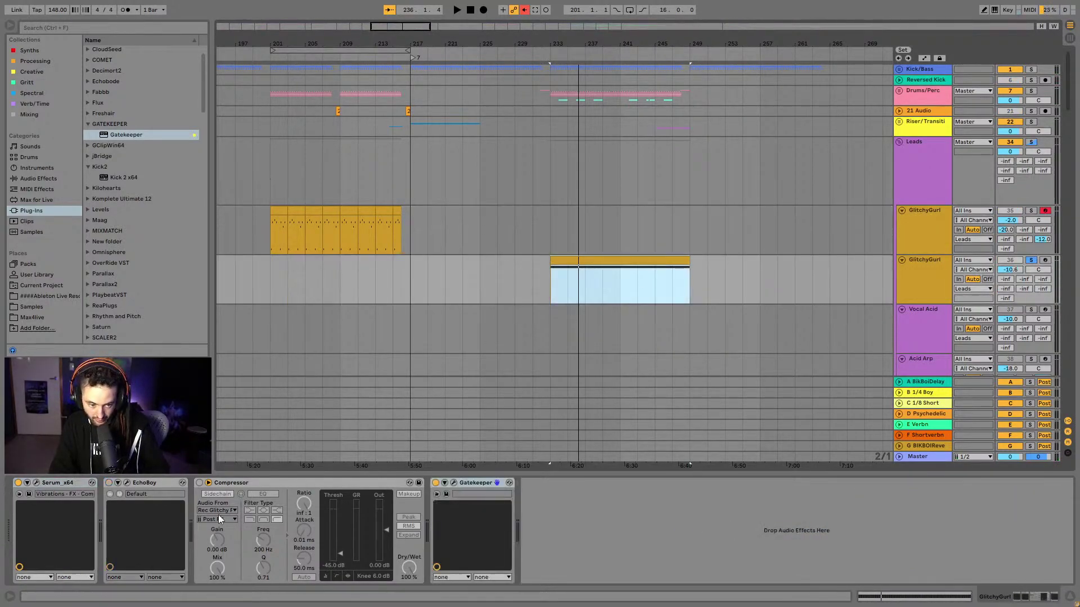
{"action": "left_click", "coordinate": [36, 483]}
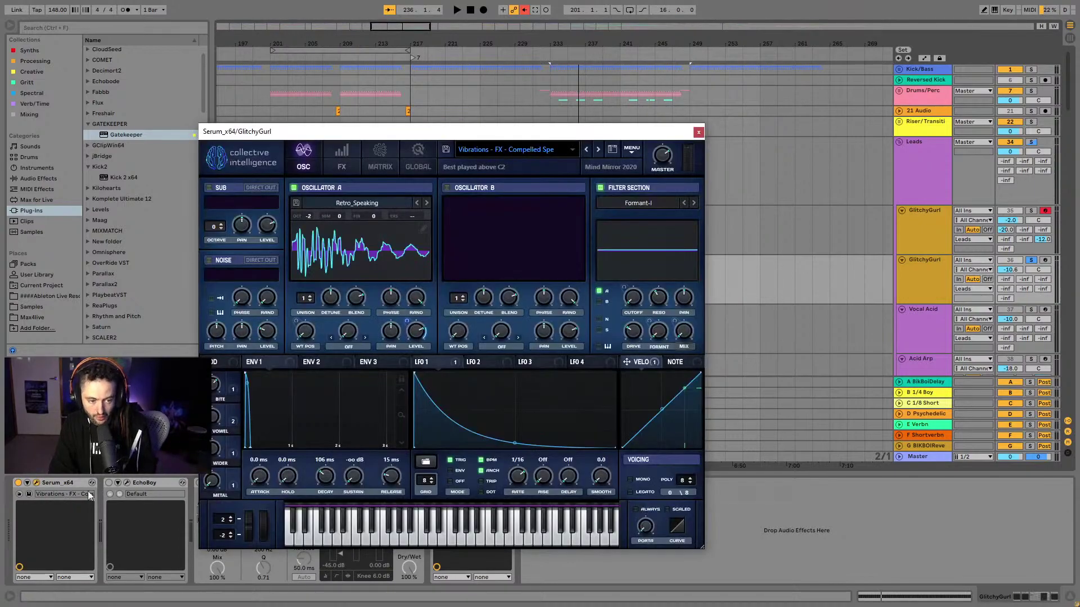
{"action": "left_click", "coordinate": [559, 150]}
{"action": "mouse_move", "coordinate": [562, 448]}
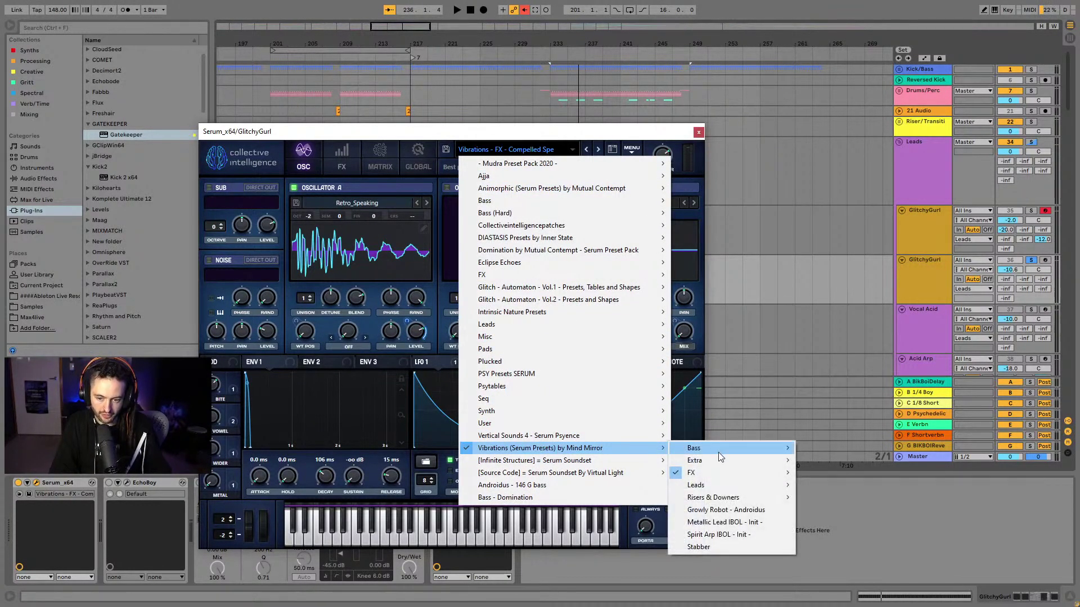
{"action": "mouse_move", "coordinate": [731, 473]}
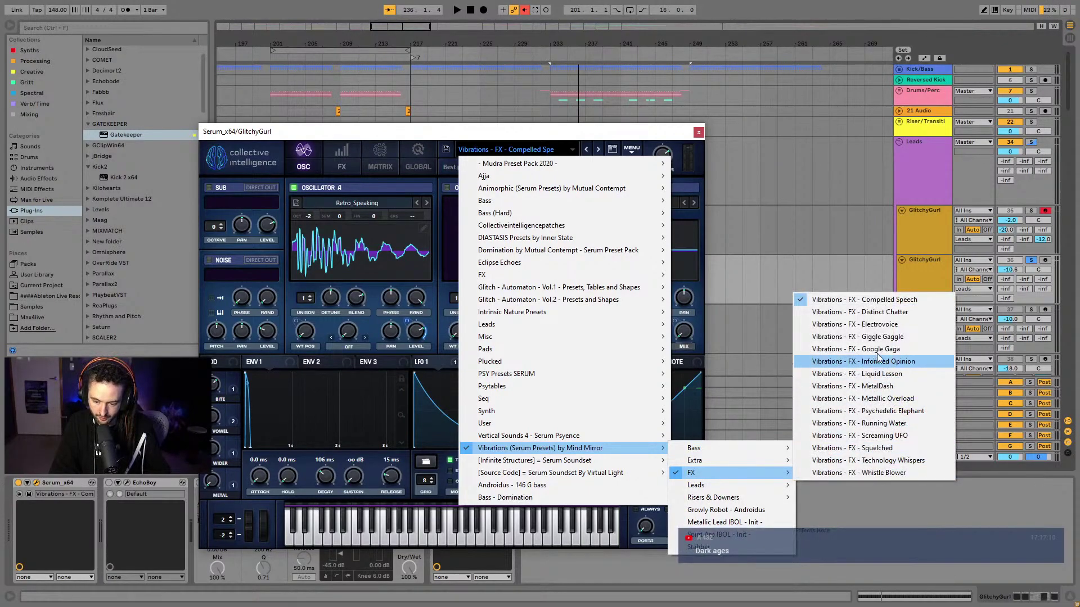
{"action": "left_click", "coordinate": [844, 312]}
{"action": "key", "text": "space"}
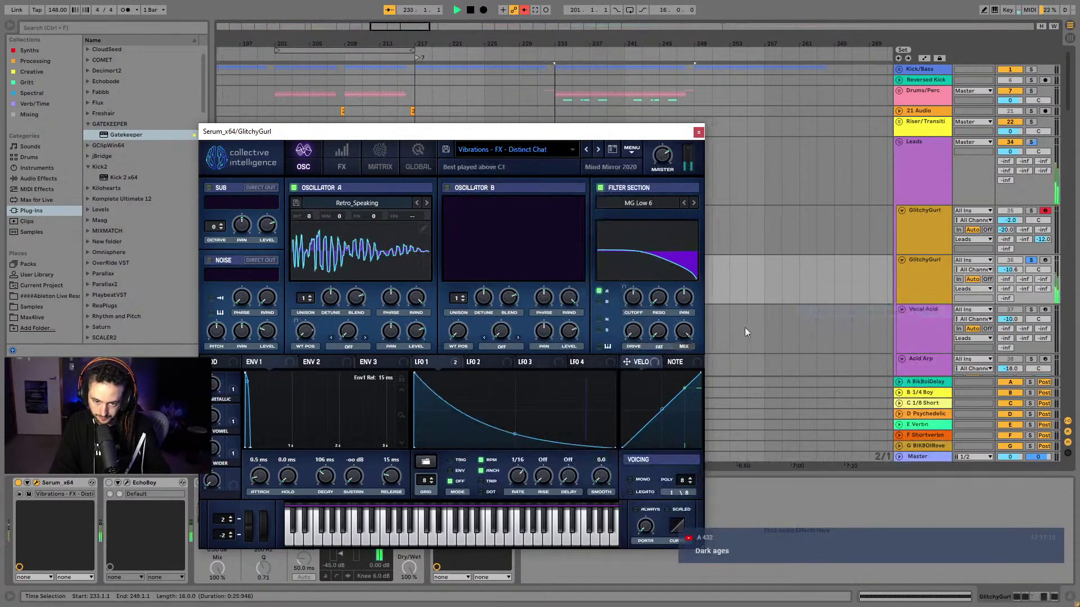
Step forward through the following Serum presets to Vibrations - FX - Giggle Gaggle and audition it
{"action": "left_click", "coordinate": [597, 150]}
{"action": "key", "text": "space"}
{"action": "left_click", "coordinate": [598, 150]}
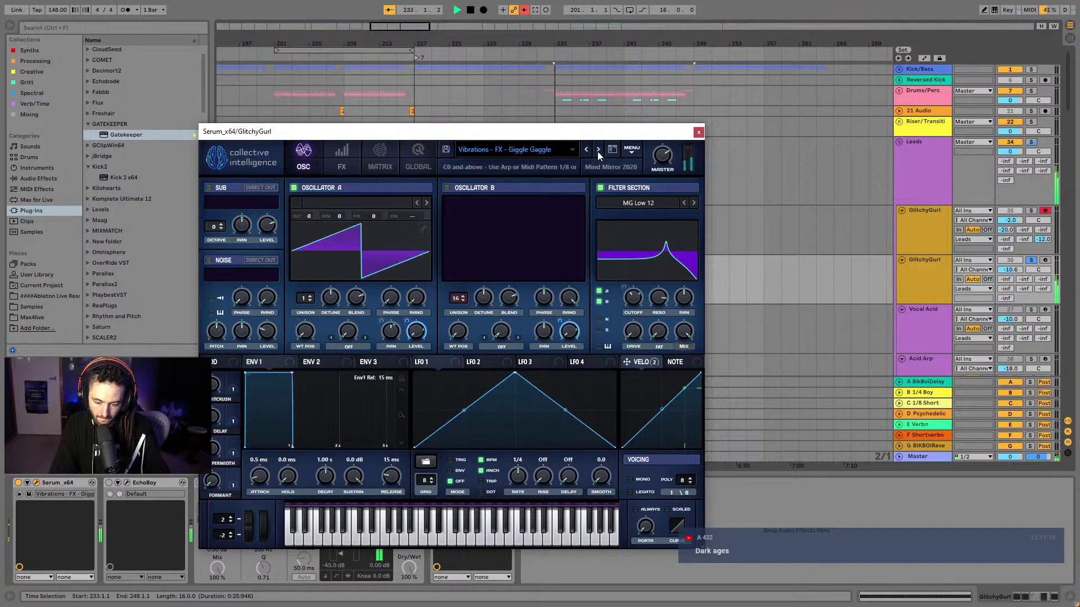
{"action": "key", "text": "space"}
{"action": "left_click", "coordinate": [586, 150]}
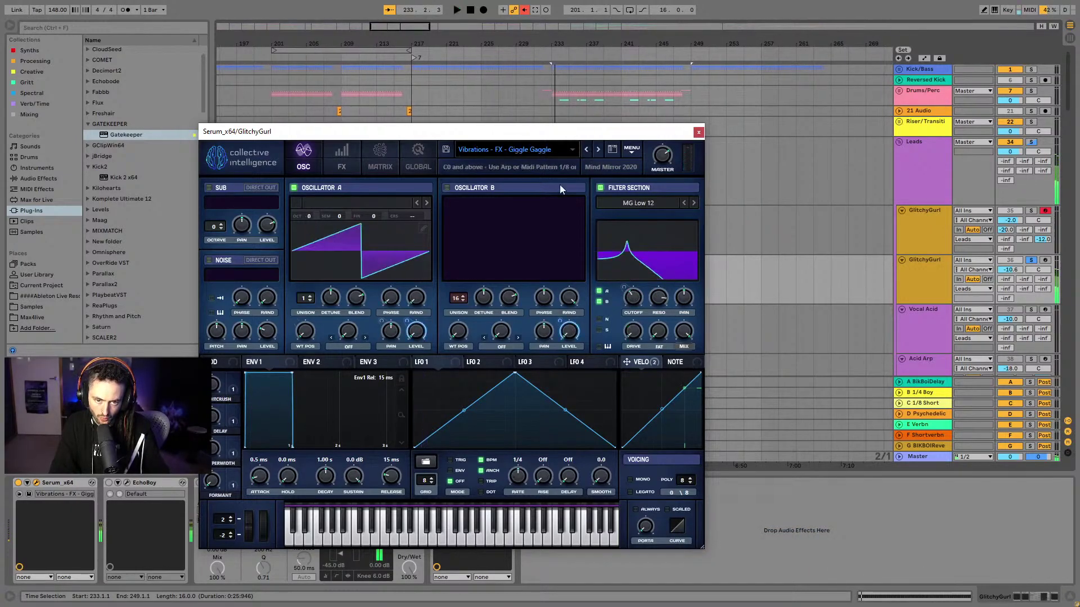
Set Oscillator A's octave to -2 and Envelope 1's attack to 26 ms in Serum, auditioning the sound
{"action": "left_click_drag", "start_coordinate": [309, 224], "coordinate": [310, 234]}
{"action": "left_click", "coordinate": [698, 132]}
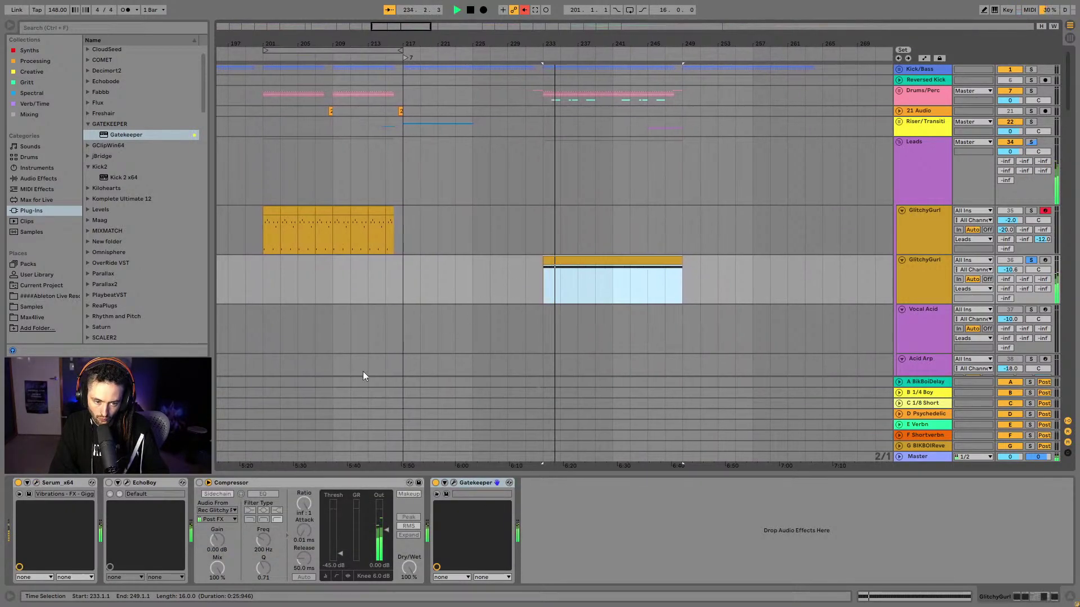
{"action": "left_click", "coordinate": [38, 483]}
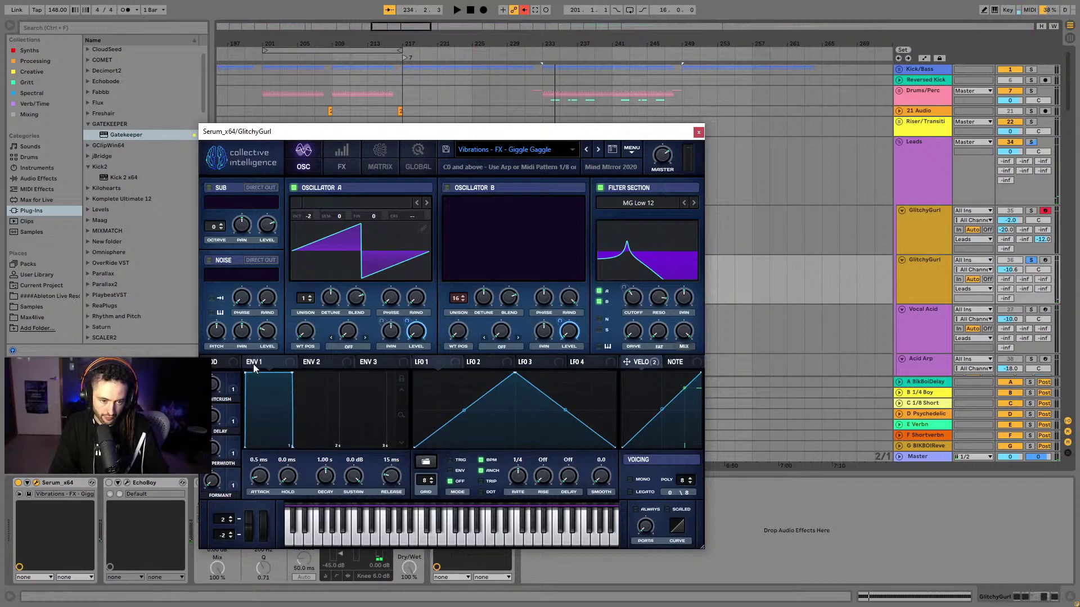
{"action": "left_click_drag", "start_coordinate": [262, 460], "coordinate": [274, 470]}
{"action": "key", "text": "space"}
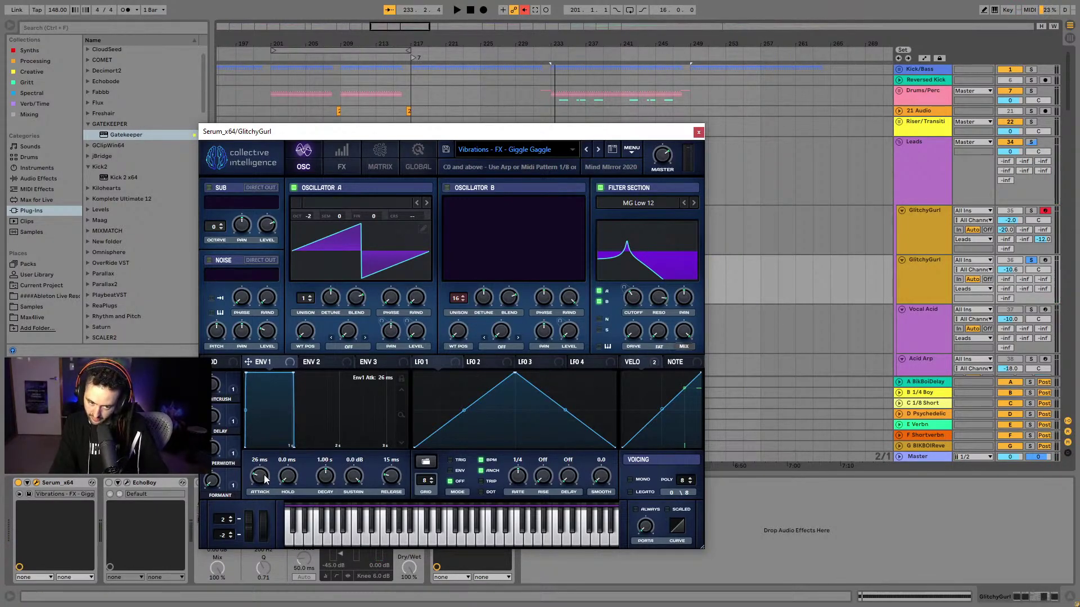
{"action": "key", "text": "space"}
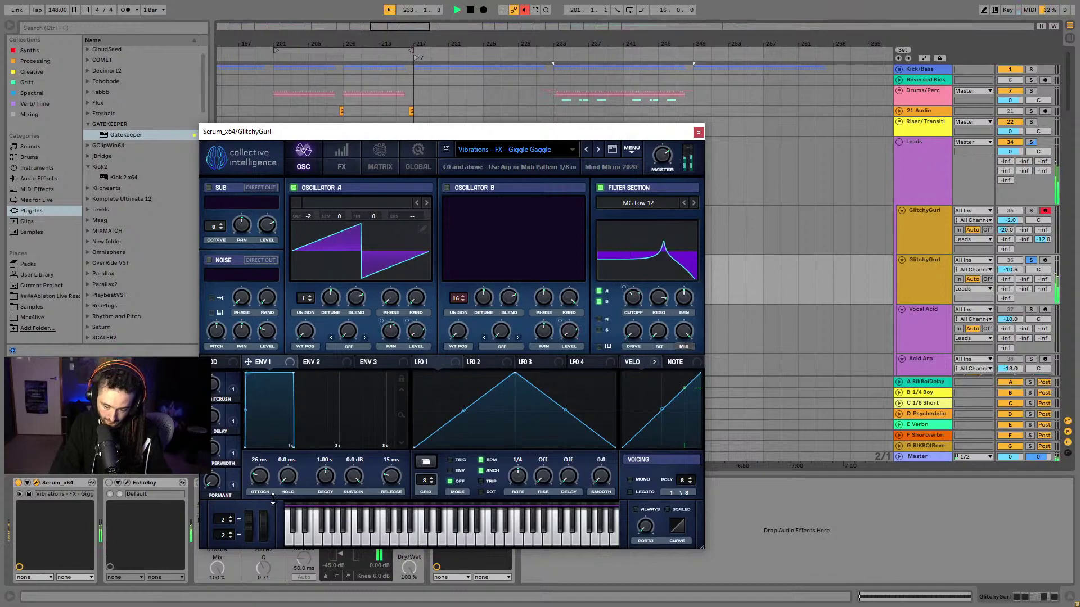
{"action": "key", "text": "space"}
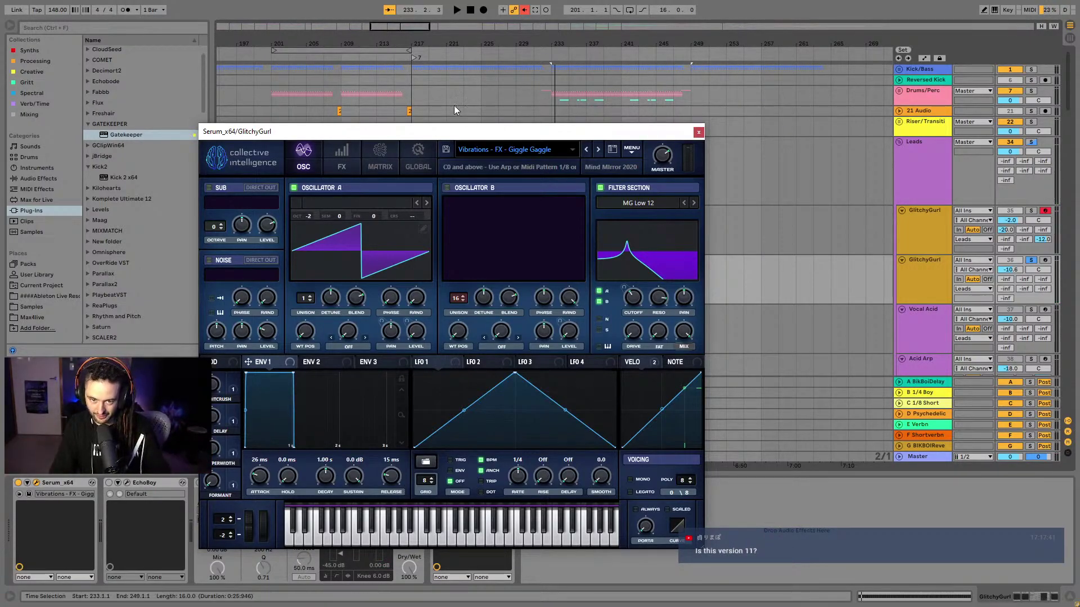
Audition the adjusted preset, close Serum and play the duplicated clip from its opening bar with its notes displayed
{"action": "left_click_drag", "start_coordinate": [443, 134], "coordinate": [559, 124]}
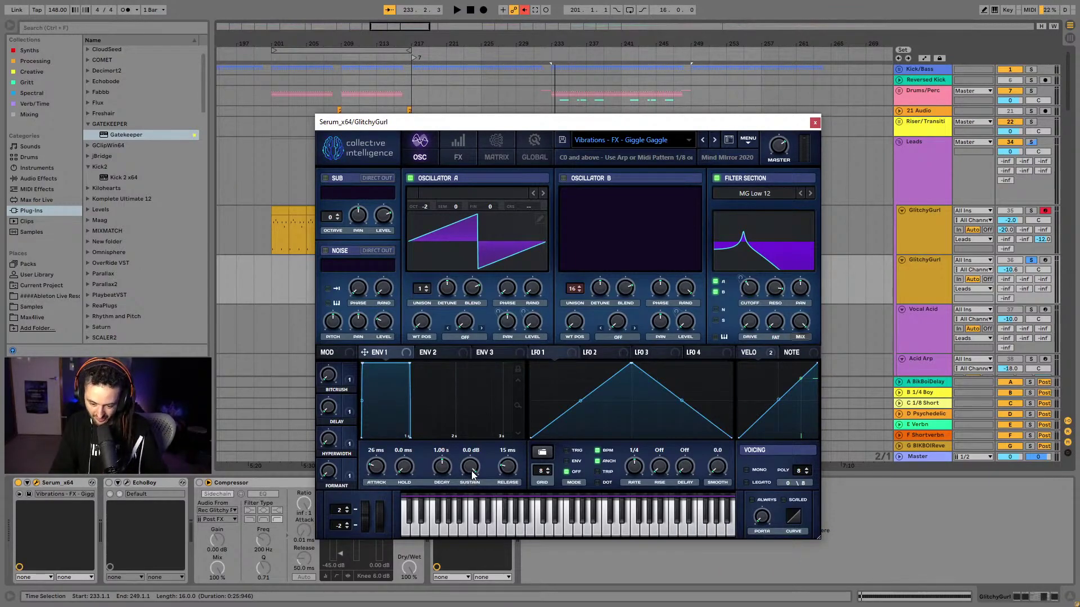
{"action": "key", "text": "space"}
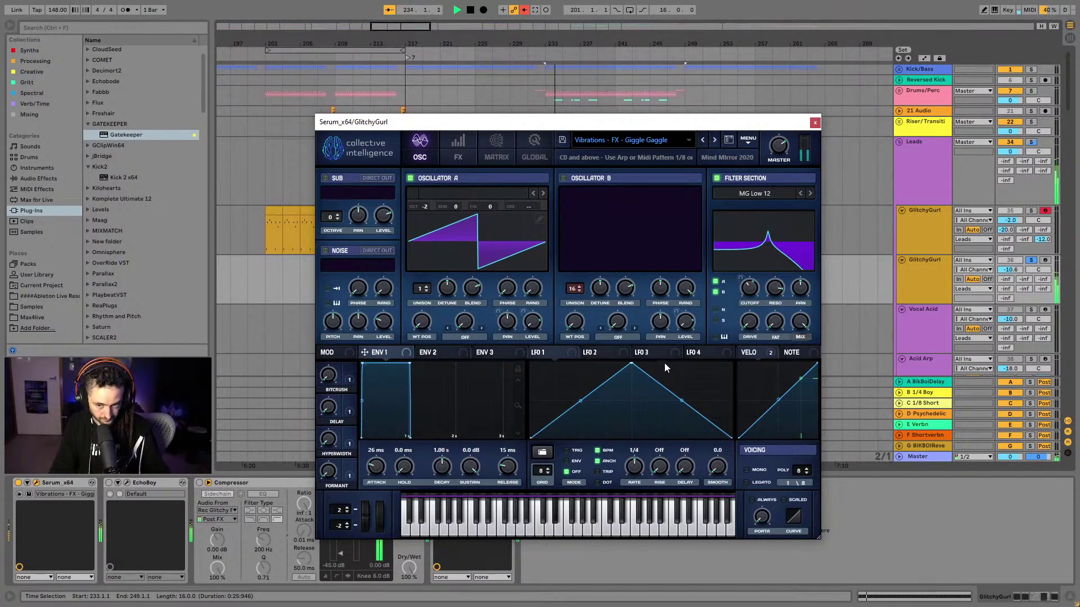
{"action": "left_click", "coordinate": [815, 123]}
{"action": "key", "text": "space"}
{"action": "key", "text": "ctrl+shift+m"}
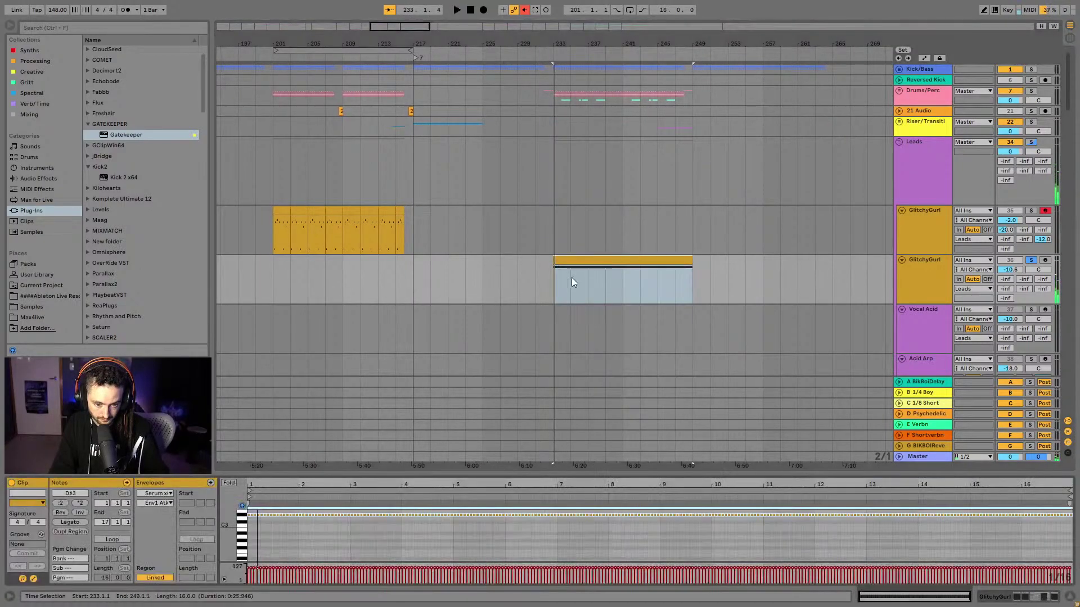
{"action": "left_click", "coordinate": [271, 538]}
{"action": "key", "text": "space"}
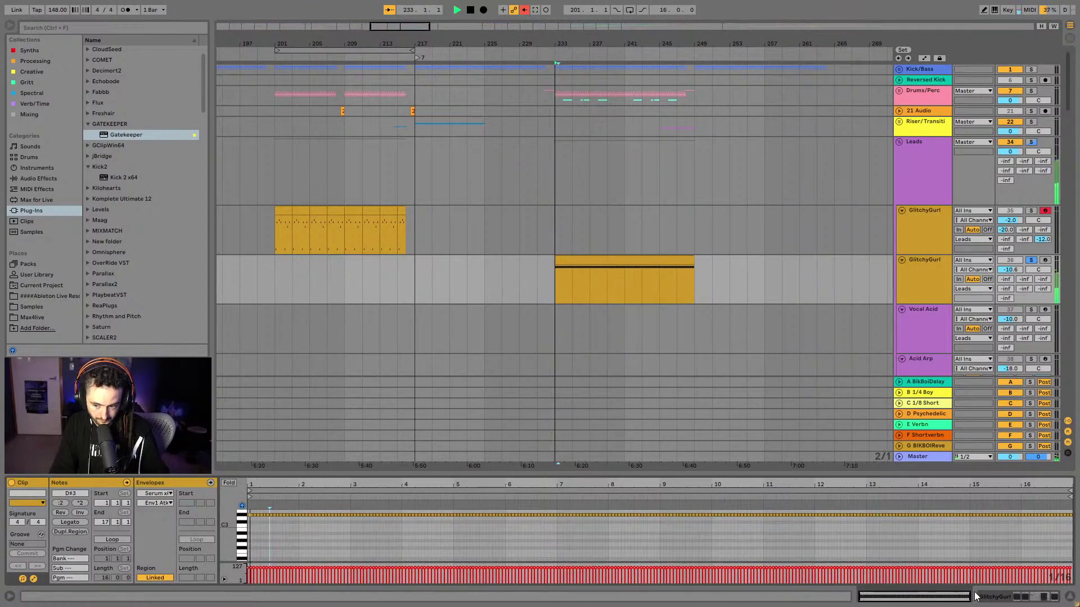
Reopen the duplicated track's Serum and set Envelope 1's release to 48 ms
{"action": "left_click", "coordinate": [985, 597]}
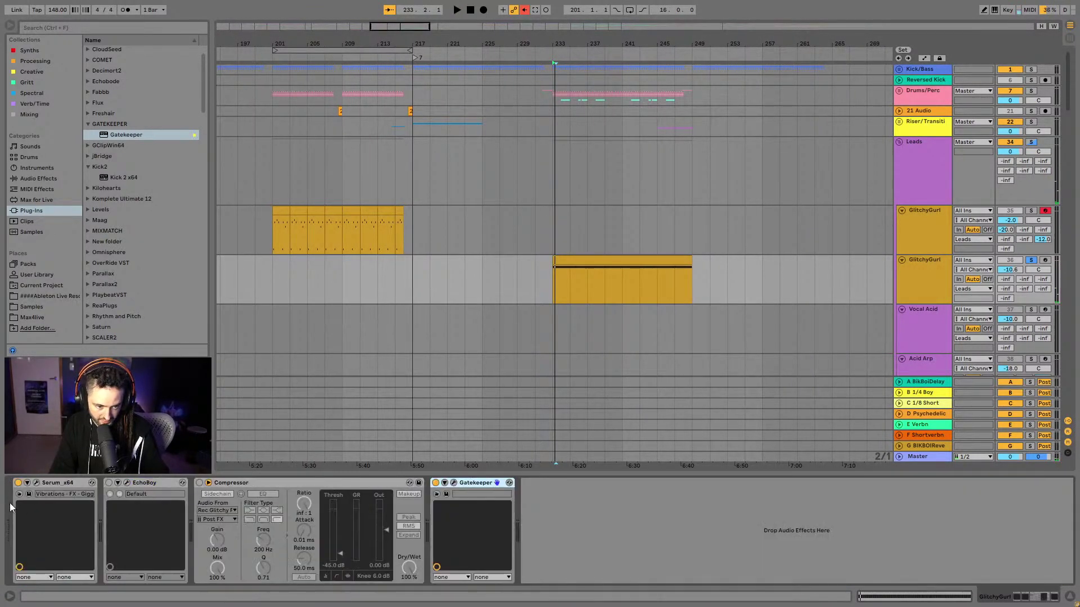
{"action": "left_click", "coordinate": [37, 483]}
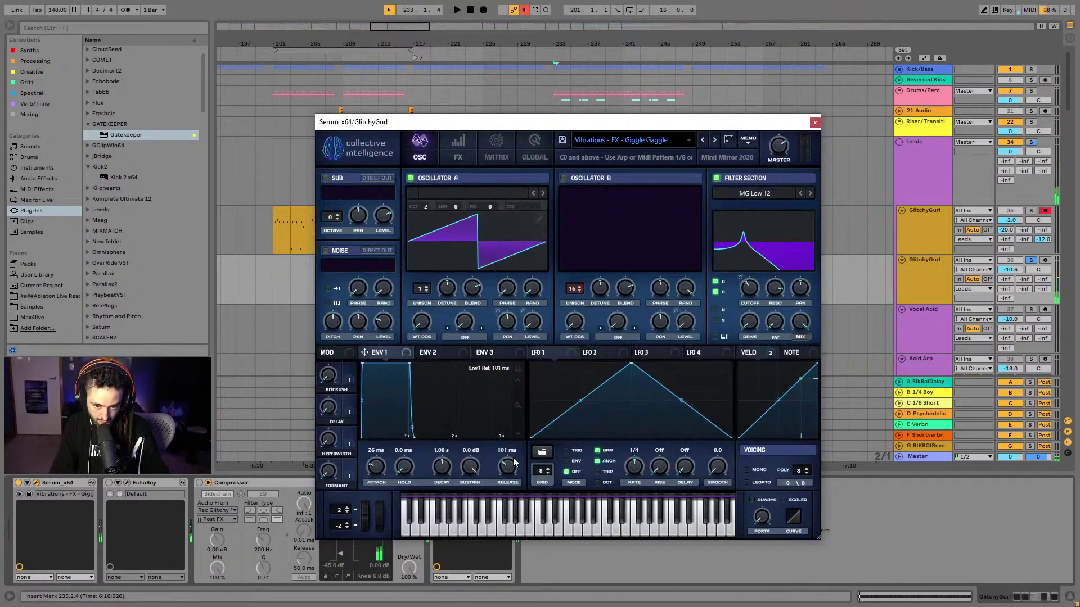
{"action": "left_click_drag", "start_coordinate": [510, 467], "coordinate": [508, 470]}
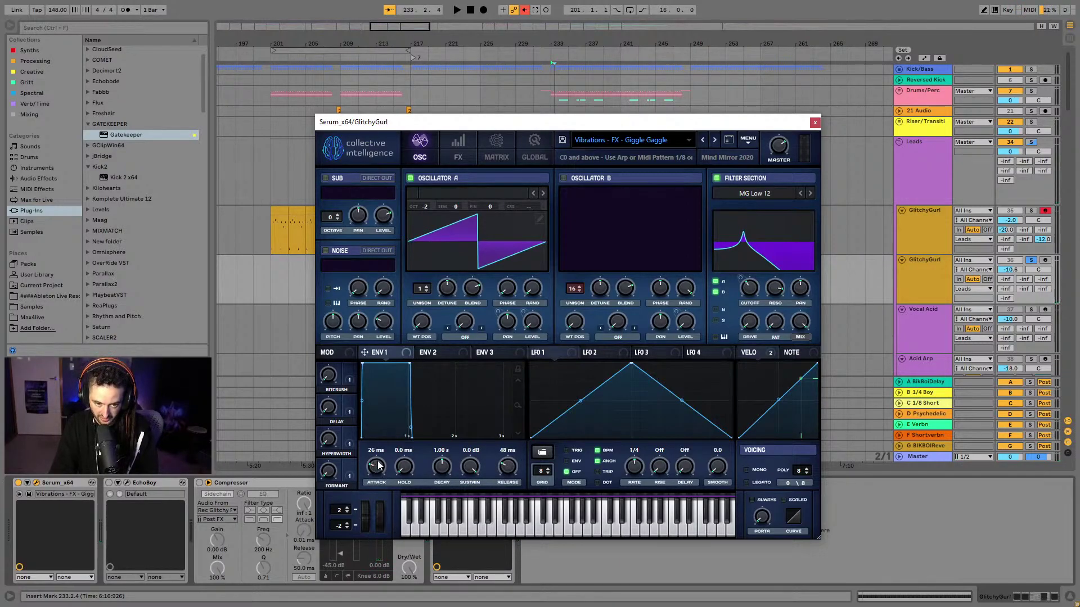
{"action": "scroll", "coordinate": [517, 369], "scroll_direction": "up", "scroll_amount": 2}
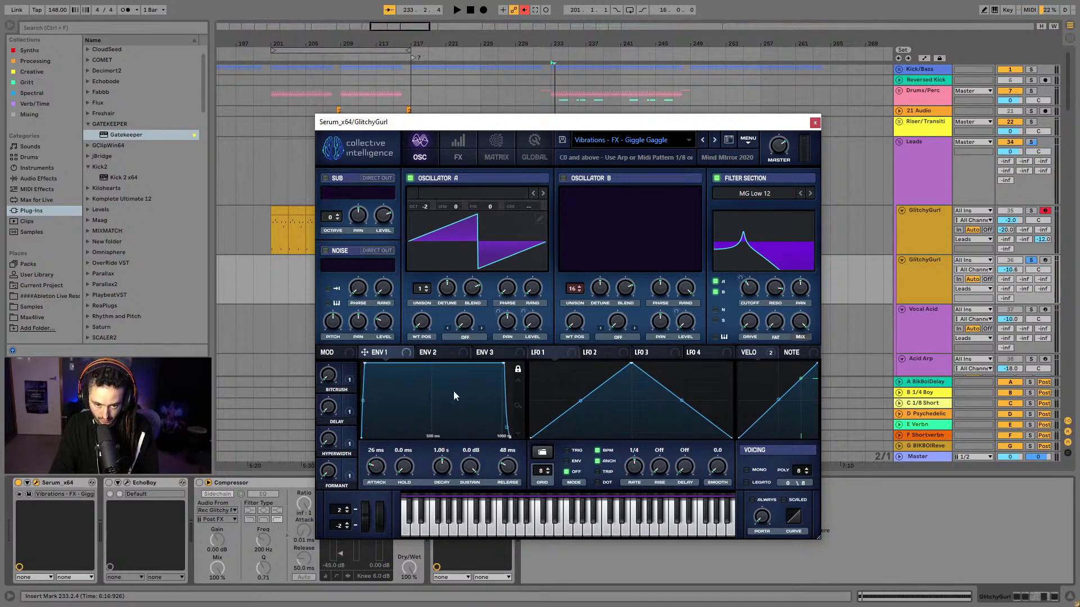
Set Envelope 1's attack to 20 ms in Serum, audition the duplicated clip and close the synth
{"action": "left_click_drag", "start_coordinate": [374, 465], "coordinate": [377, 457]}
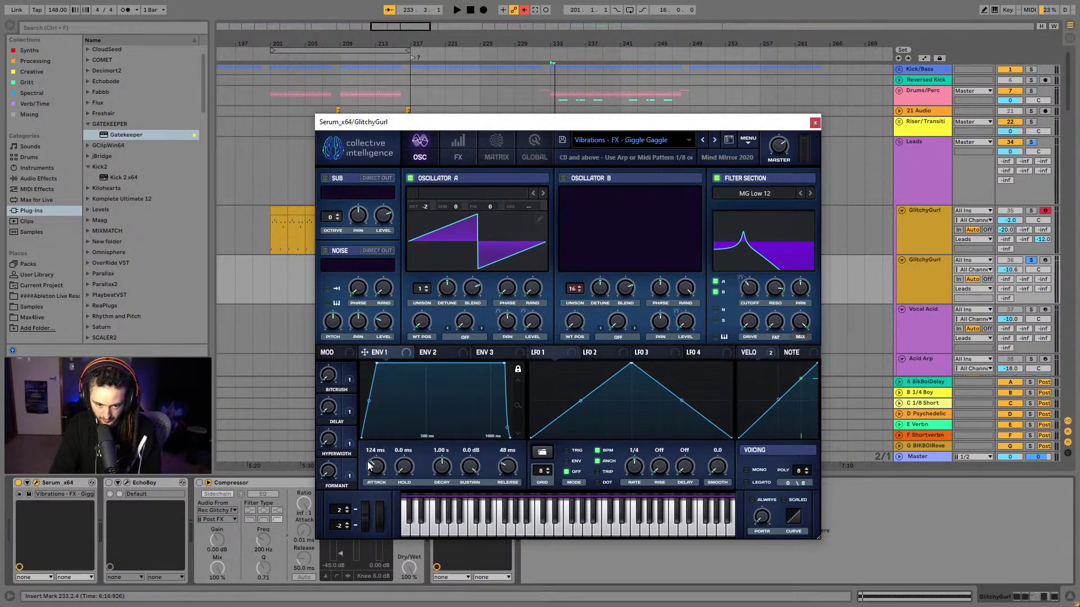
{"action": "key", "text": "Return"}
{"action": "key", "text": "space"}
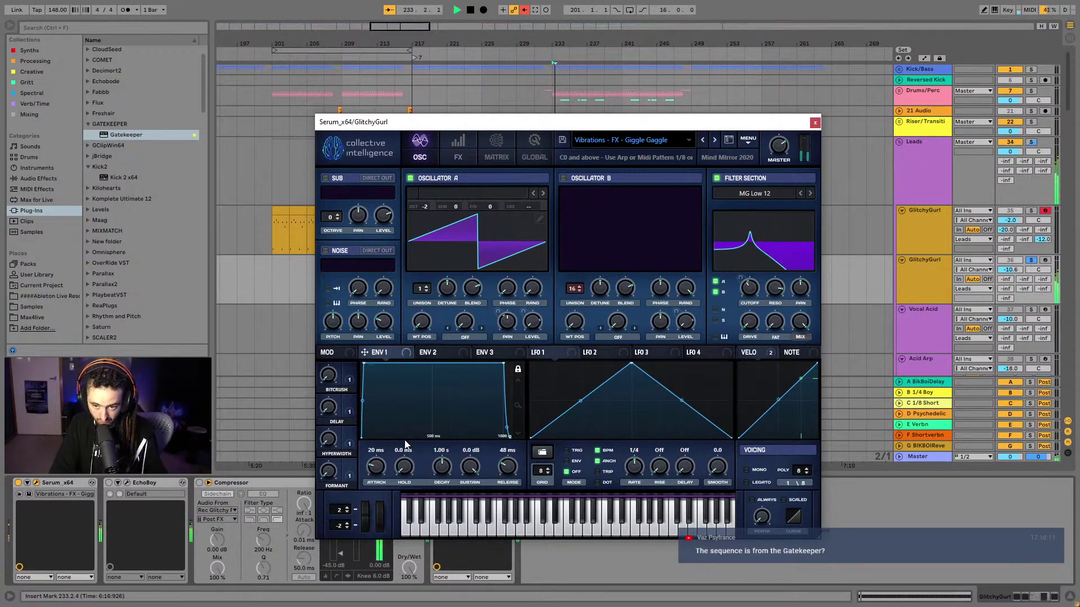
{"action": "key", "text": "space"}
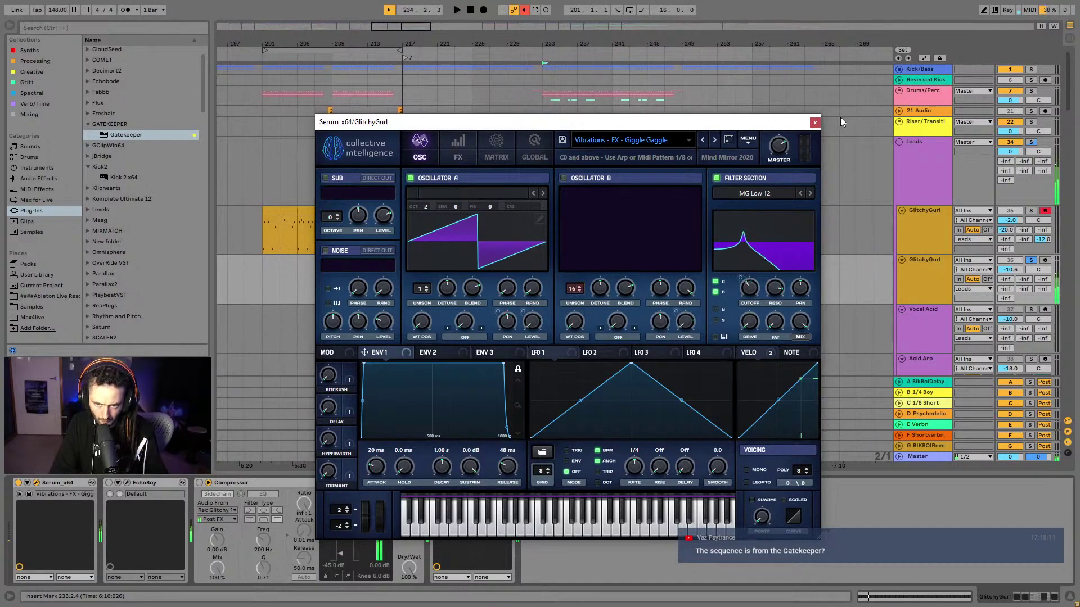
{"action": "left_click", "coordinate": [815, 125]}
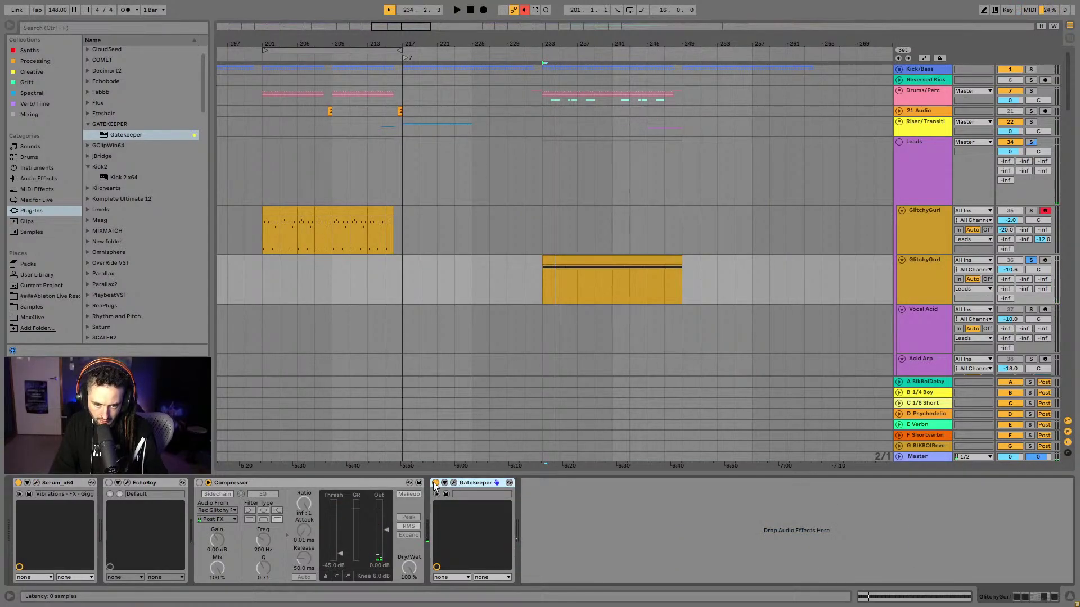
Bypass Gatekeeper on the duplicated GlitchyGurl track during playback to compare the sound, and re-enable it
{"action": "left_click", "coordinate": [436, 483]}
{"action": "key", "text": "space"}
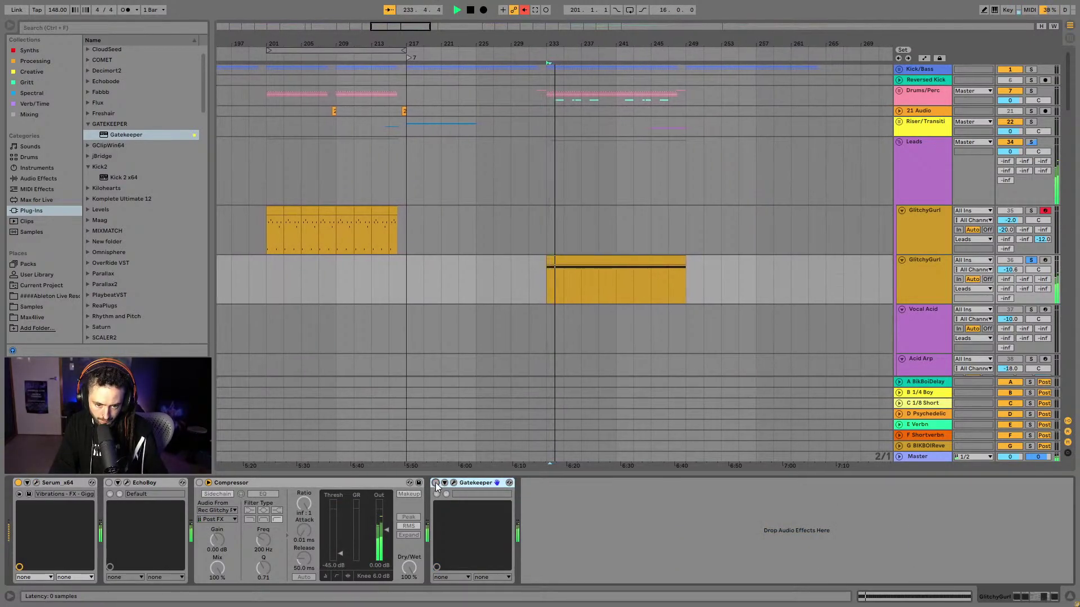
{"action": "left_click", "coordinate": [436, 483]}
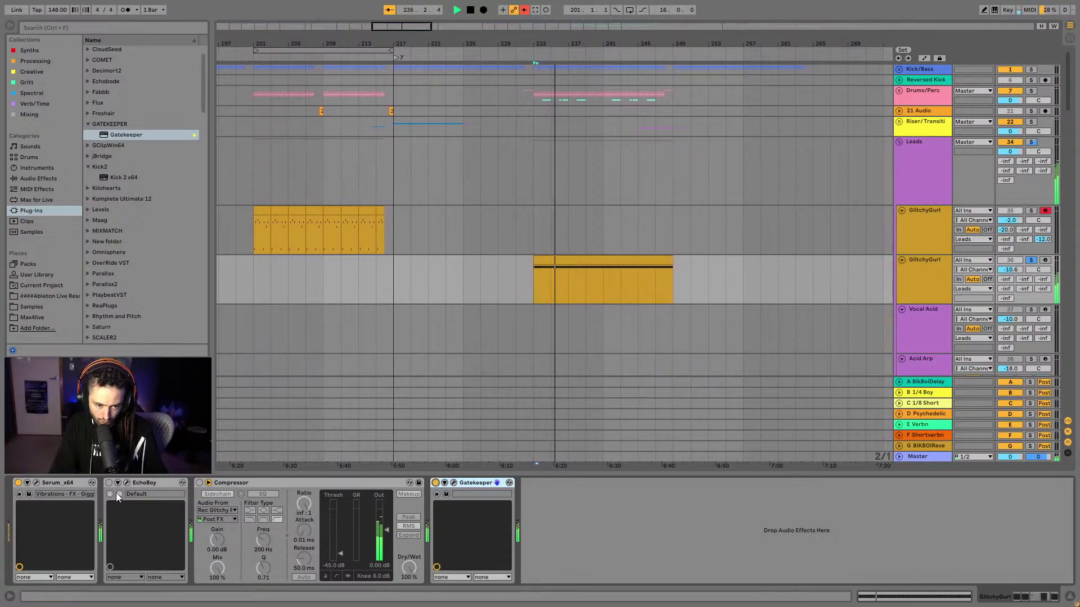
Raise Gatekeeper's Smooth to 100 while the clip plays and close the plug-in
{"action": "left_click", "coordinate": [454, 484]}
{"action": "left_click_drag", "start_coordinate": [717, 497], "coordinate": [743, 498]}
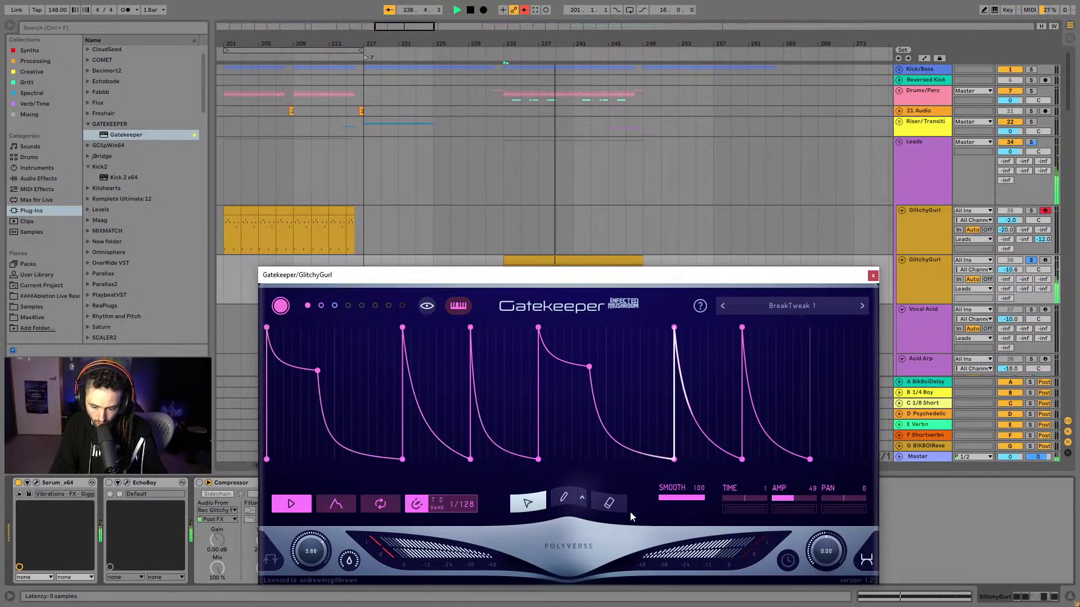
{"action": "left_click", "coordinate": [873, 275]}
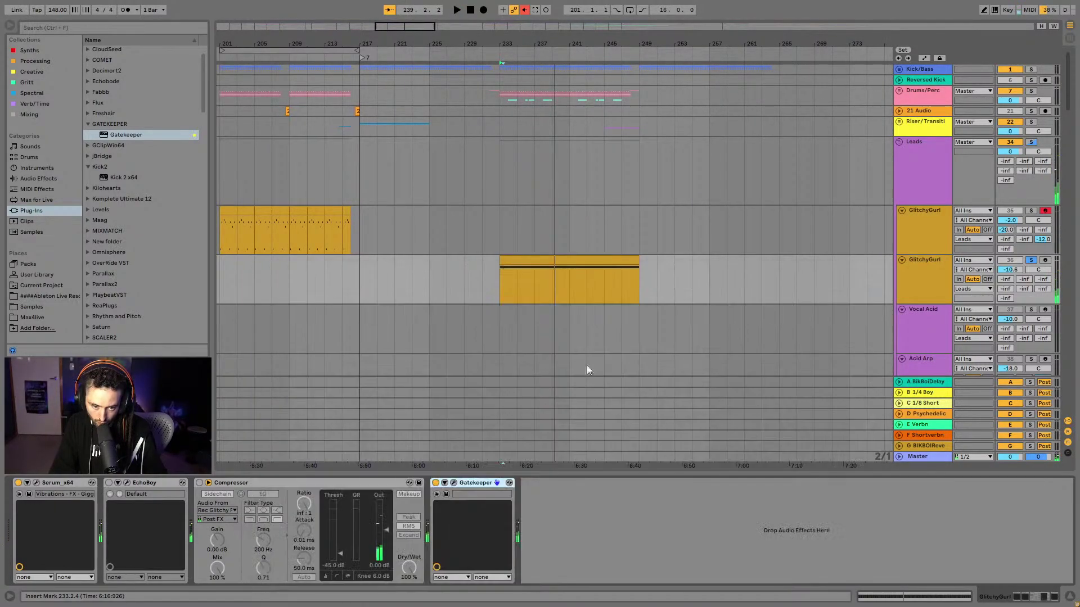
Shape Serum's Envelope 1 with 10 ms attack, 324 ms decay and sustain fully down, and close the synth
{"action": "left_click", "coordinate": [37, 483]}
{"action": "left_click_drag", "start_coordinate": [377, 465], "coordinate": [383, 448]}
{"action": "left_click_drag", "start_coordinate": [469, 467], "coordinate": [441, 471]}
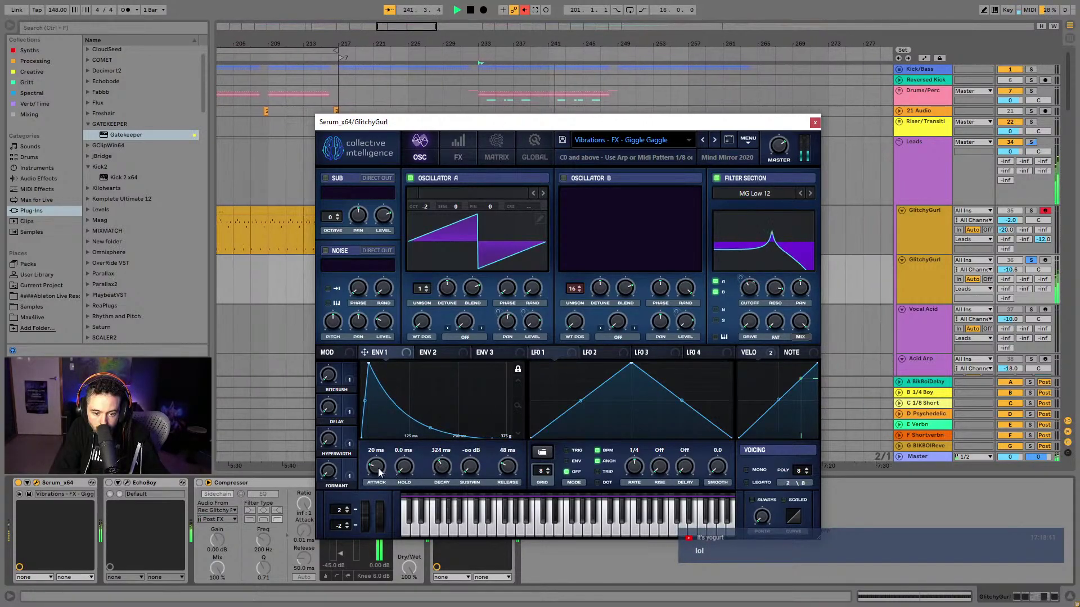
{"action": "mouse_move", "coordinate": [376, 471]}
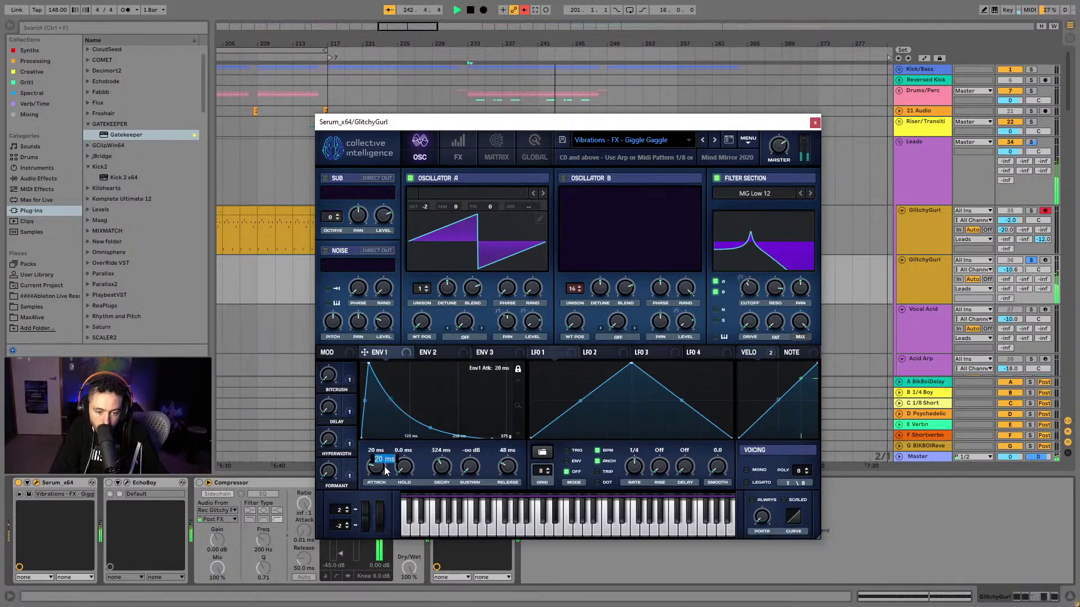
{"action": "left_click_drag", "start_coordinate": [375, 472], "coordinate": [385, 471]}
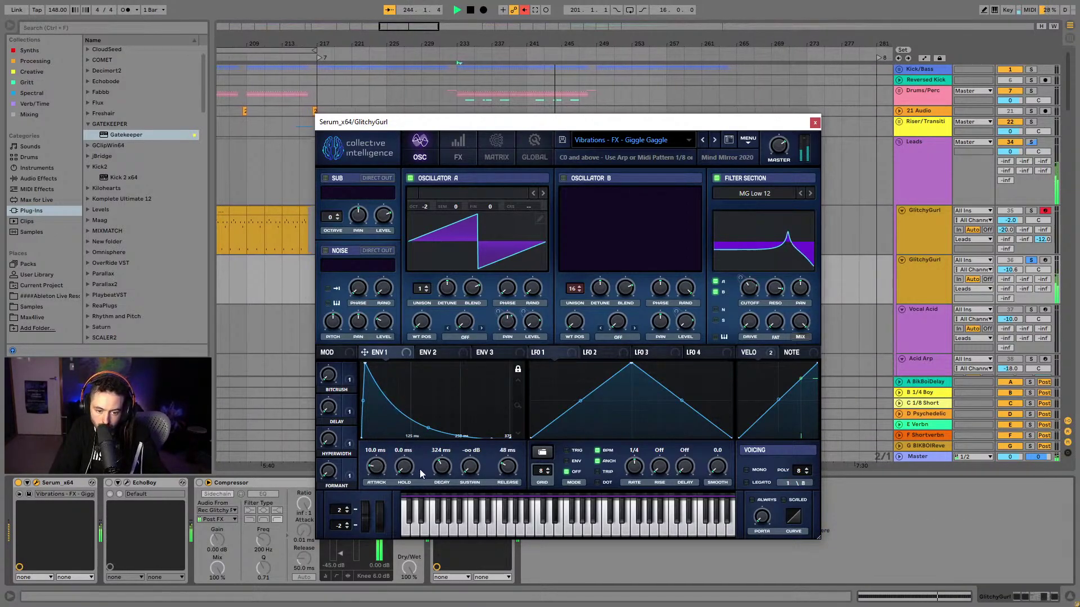
{"action": "left_click", "coordinate": [815, 123]}
Audition the gated layer in the full mix from bar 233 and solo the duplicated GlitchyGurl track again
{"action": "key", "text": "space"}
{"action": "left_click", "coordinate": [390, 281]}
{"action": "key", "text": "space"}
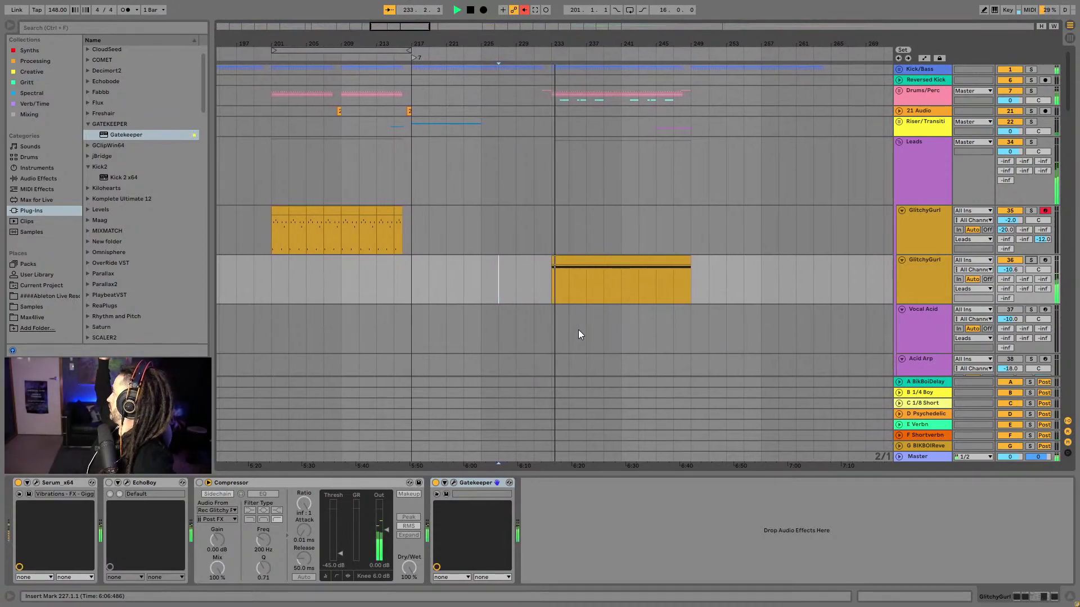
{"action": "left_click", "coordinate": [673, 290]}
{"action": "left_click", "coordinate": [1031, 260]}
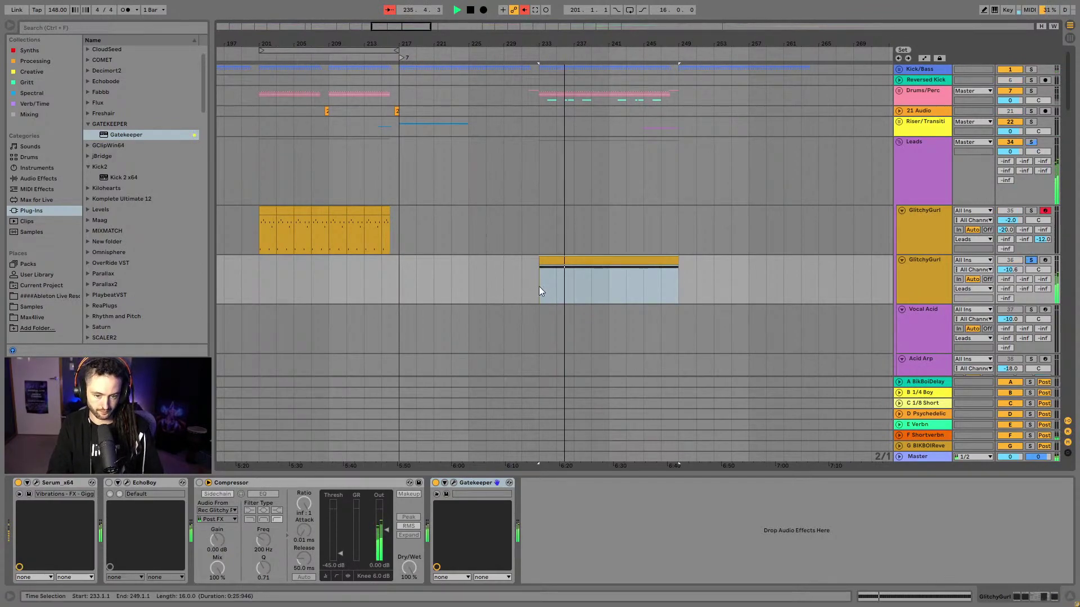
Reopen Serum and step through the FX presets Google Gaga, Informed Opin and Liquid Lesson to MetalDash, auditioning each
{"action": "left_click", "coordinate": [37, 482]}
{"action": "left_click", "coordinate": [715, 140]}
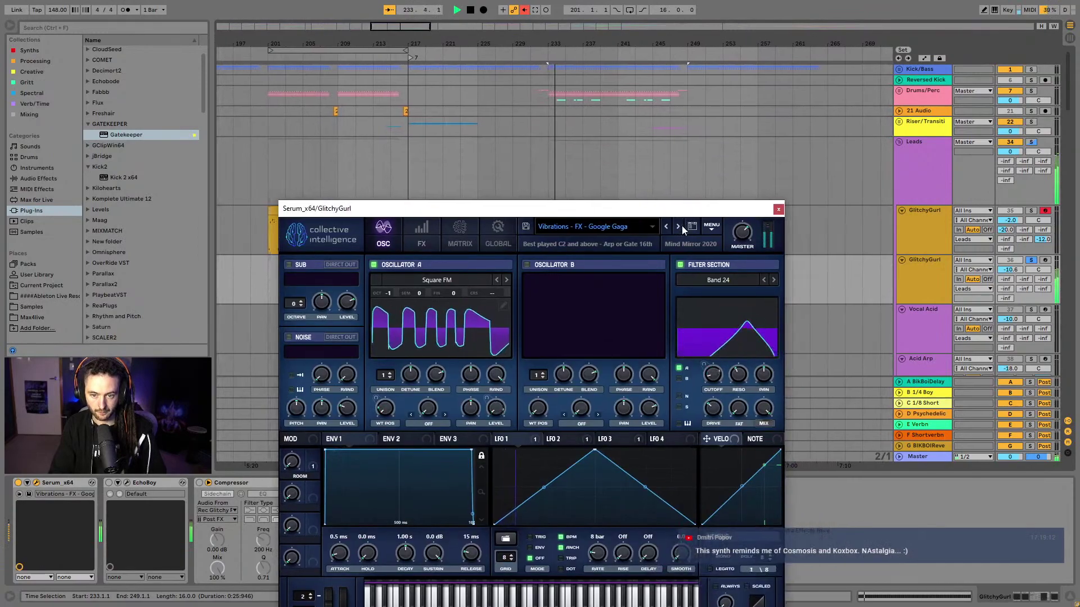
{"action": "left_click", "coordinate": [679, 225]}
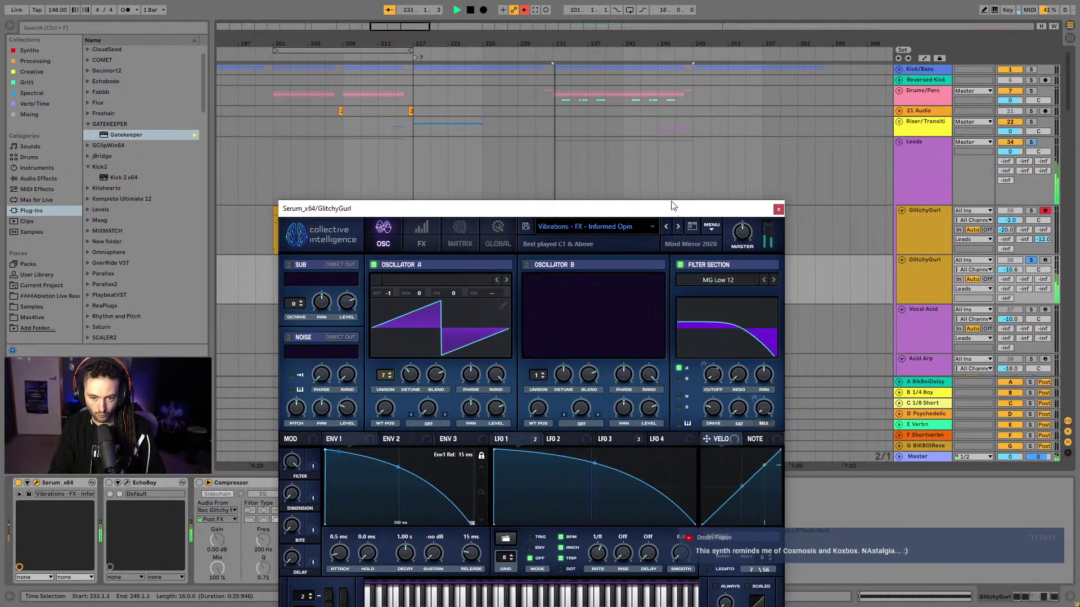
{"action": "key", "text": "space"}
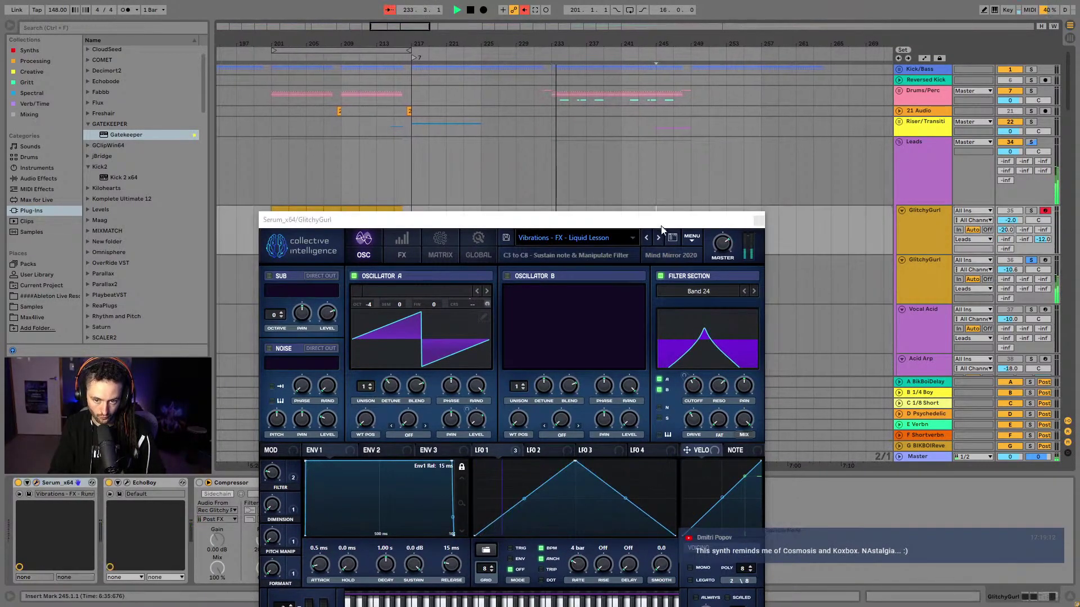
{"action": "left_click", "coordinate": [659, 237]}
{"action": "left_click_drag", "start_coordinate": [658, 219], "coordinate": [647, 294]}
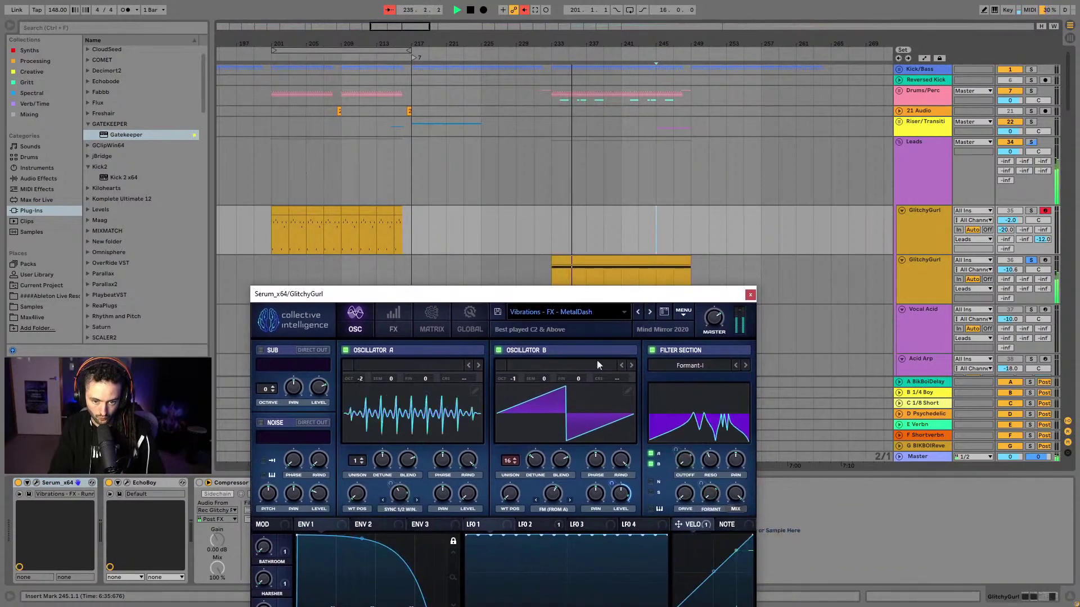
Audition the further presets through Psychedelic E, Screaming UFO and Technology Wh to Lead - Attentive P, and go back to Whistle Blowe
{"action": "left_click", "coordinate": [650, 313]}
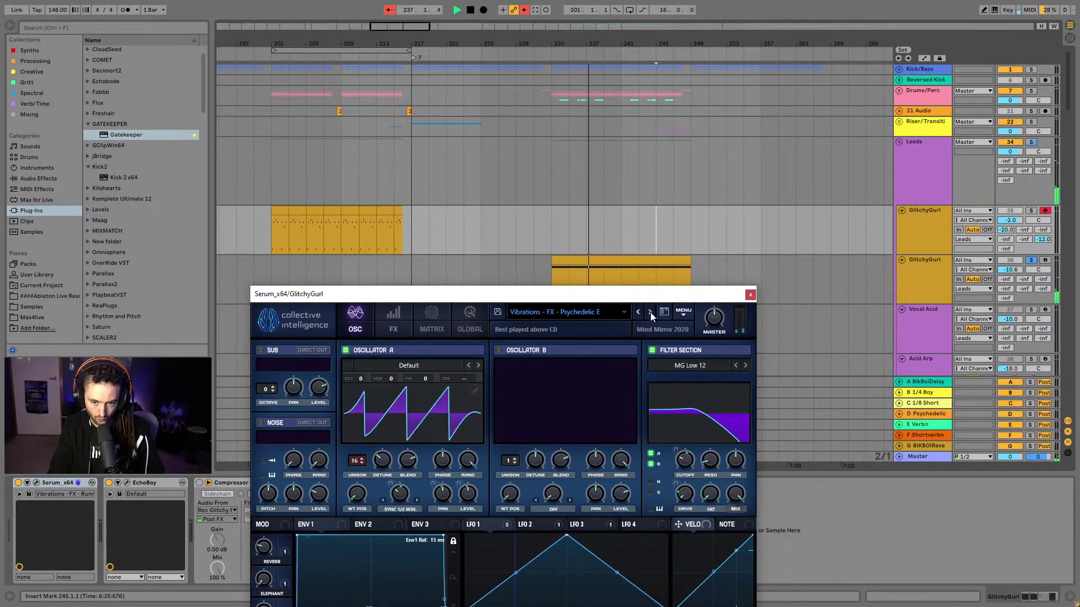
{"action": "left_click", "coordinate": [650, 312]}
{"action": "left_click", "coordinate": [650, 313]}
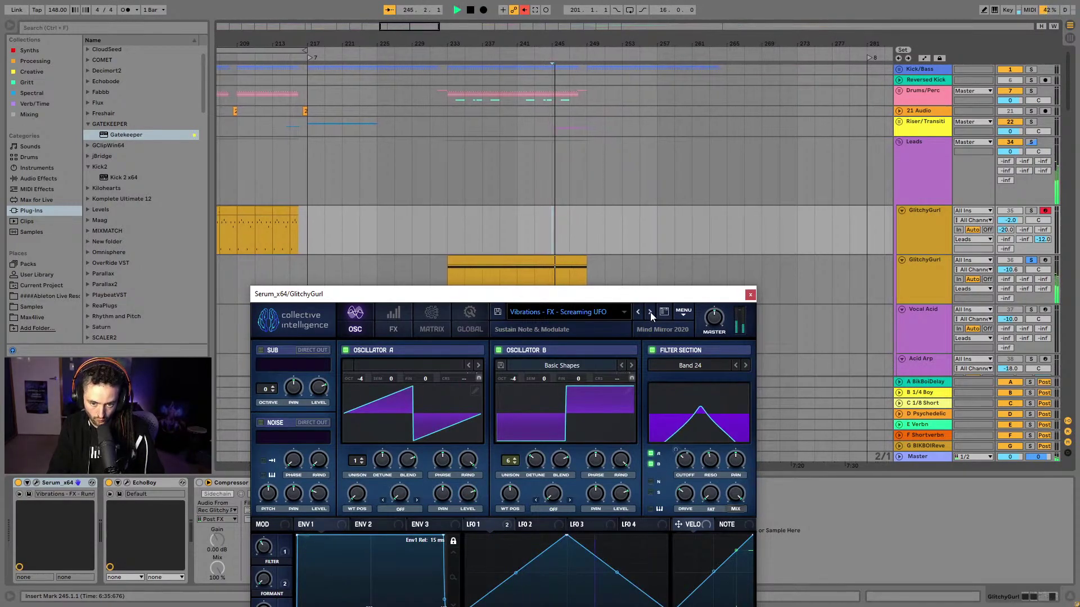
{"action": "left_click", "coordinate": [650, 312]}
{"action": "left_click", "coordinate": [651, 313]}
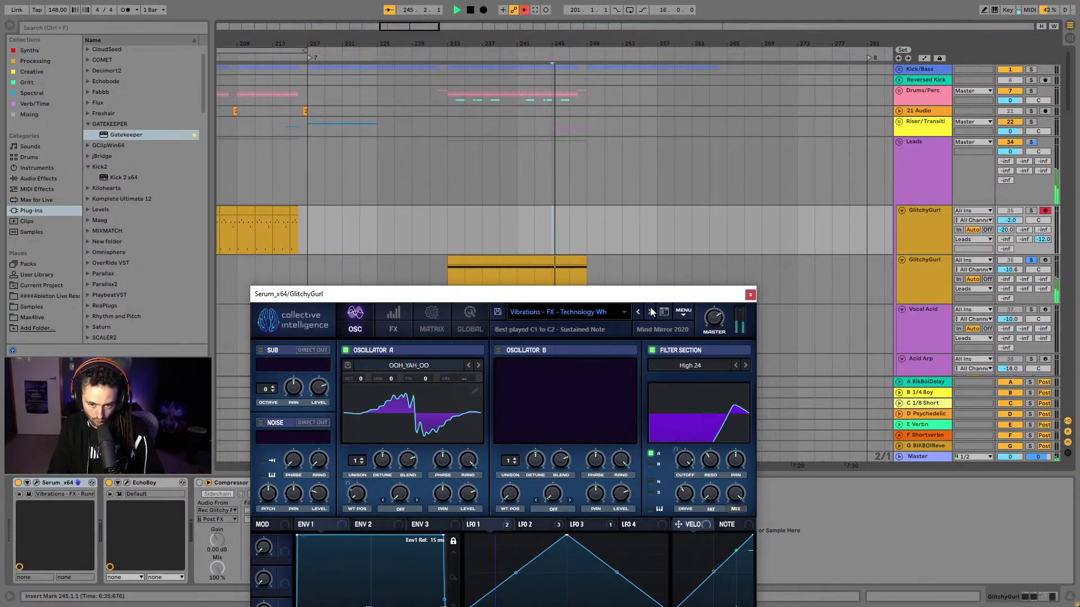
{"action": "left_click", "coordinate": [650, 312]}
{"action": "left_click", "coordinate": [650, 312]}
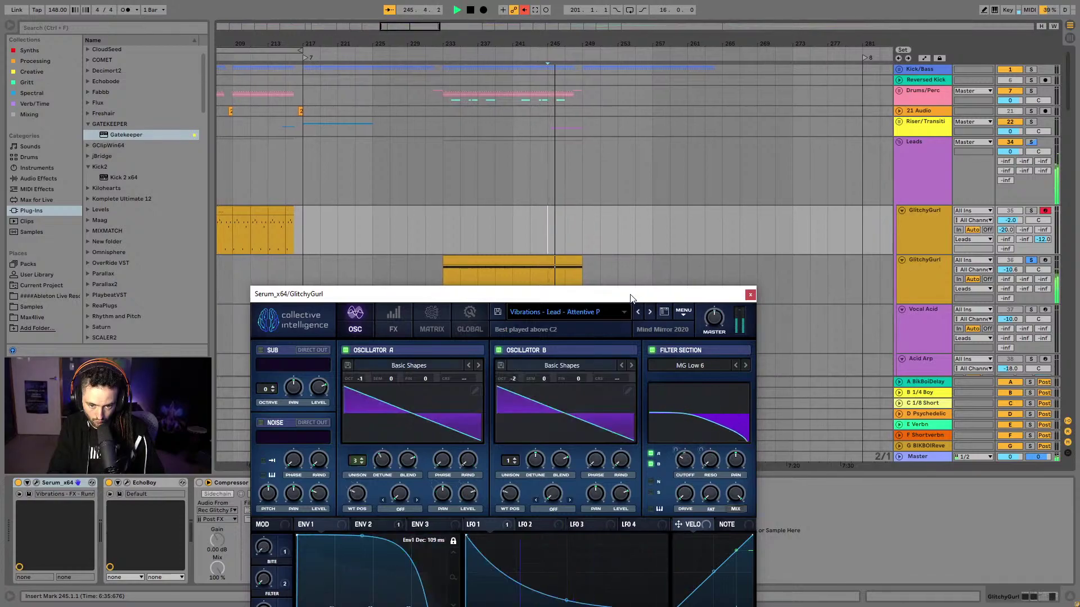
{"action": "left_click_drag", "start_coordinate": [641, 294], "coordinate": [644, 195]}
{"action": "left_click", "coordinate": [641, 214]}
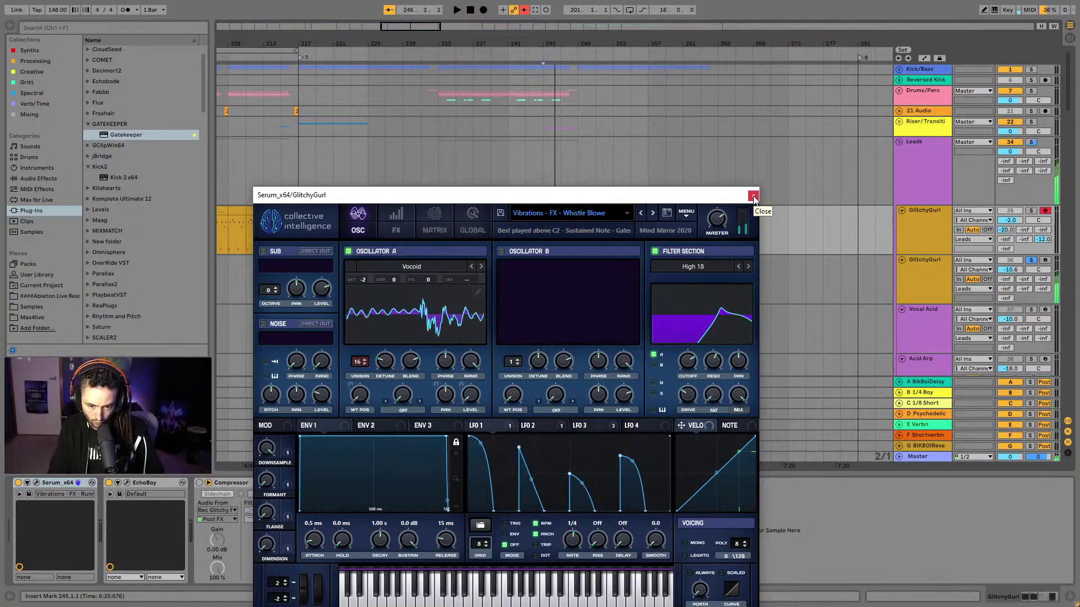
Reset Serum to the Init preset on the duplicated GlitchyGurl track
{"action": "left_click", "coordinate": [686, 214]}
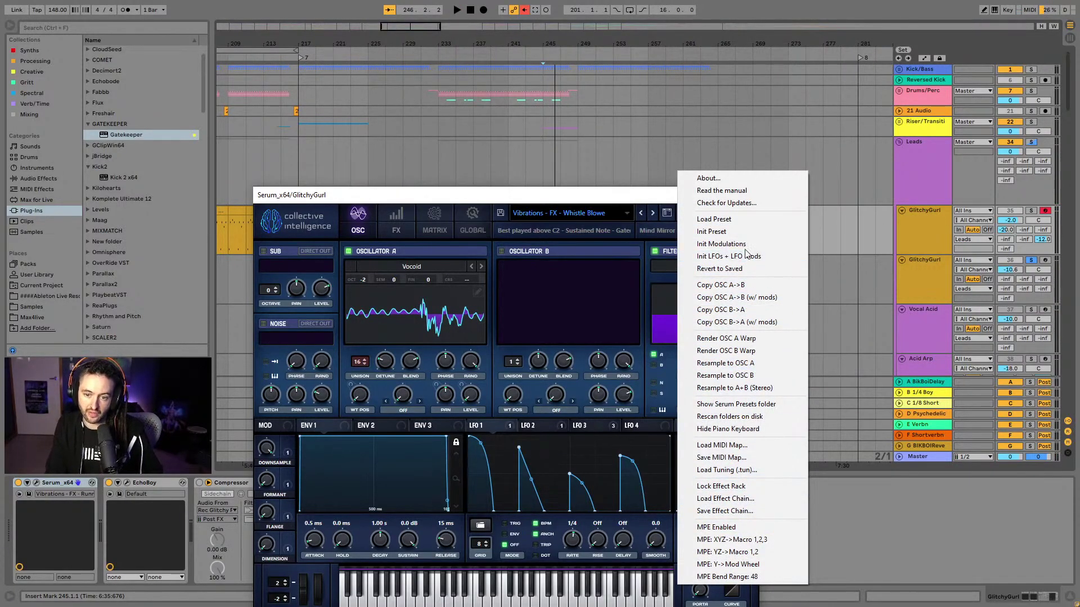
{"action": "left_click", "coordinate": [748, 231]}
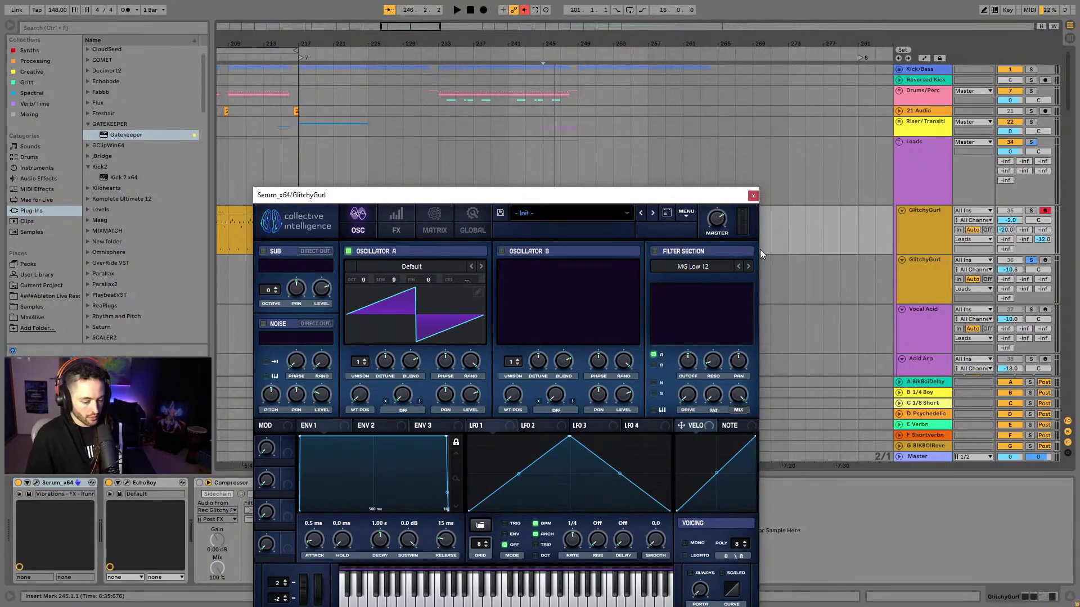
{"action": "left_click_drag", "start_coordinate": [531, 201], "coordinate": [541, 143]}
Load the PsyTables Sweeps wavetable Formants 1 into Oscillator A and assign NoteOn Rand1 to modulate its wavetable position
{"action": "left_click", "coordinate": [395, 212]}
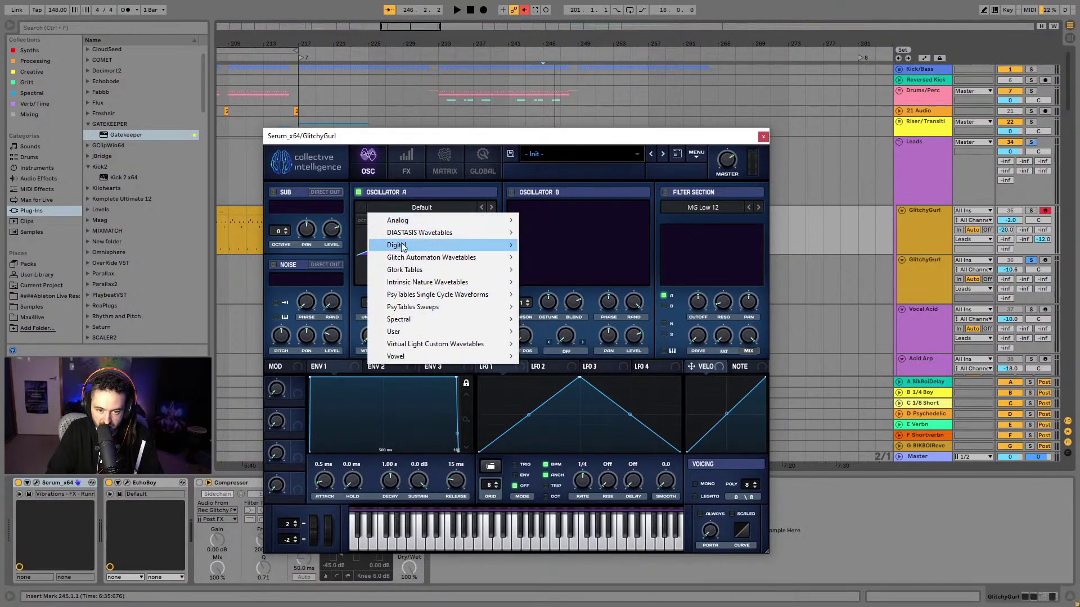
{"action": "mouse_move", "coordinate": [495, 297]}
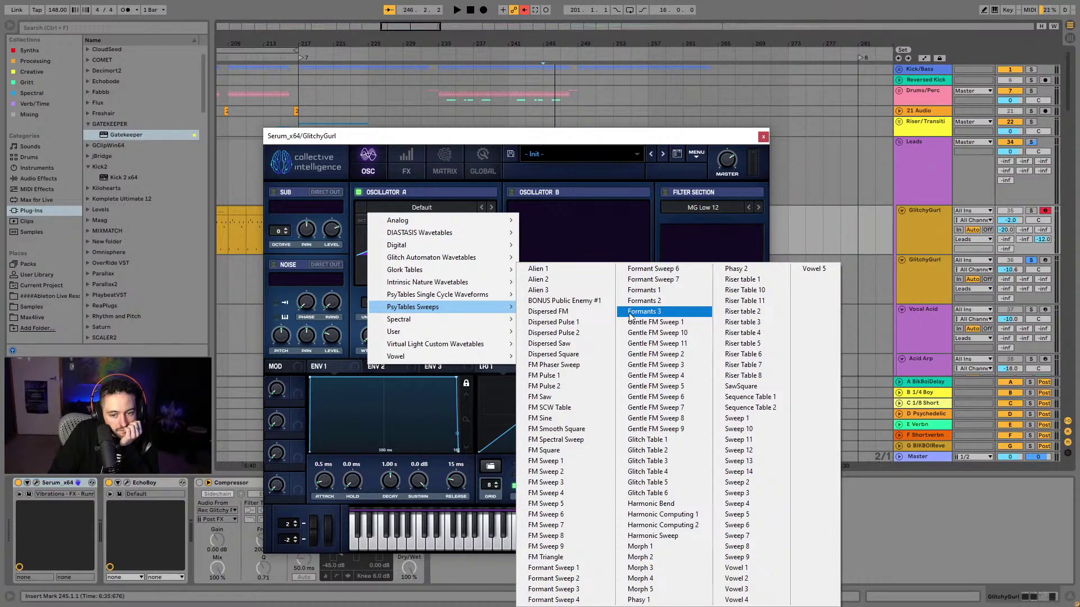
{"action": "left_click", "coordinate": [635, 290]}
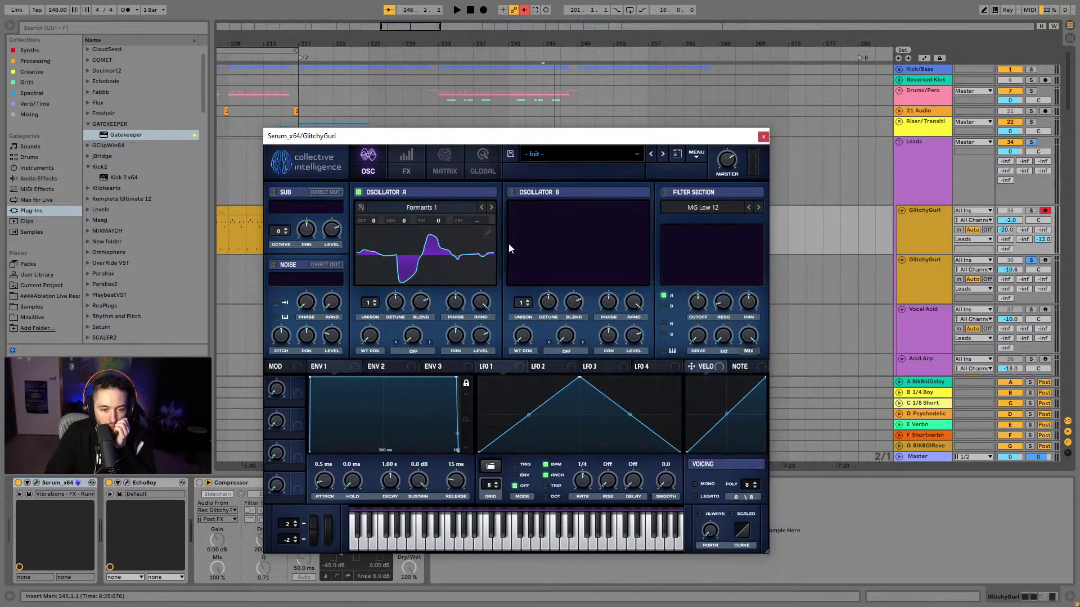
{"action": "right_click", "coordinate": [373, 340]}
{"action": "mouse_move", "coordinate": [439, 396]}
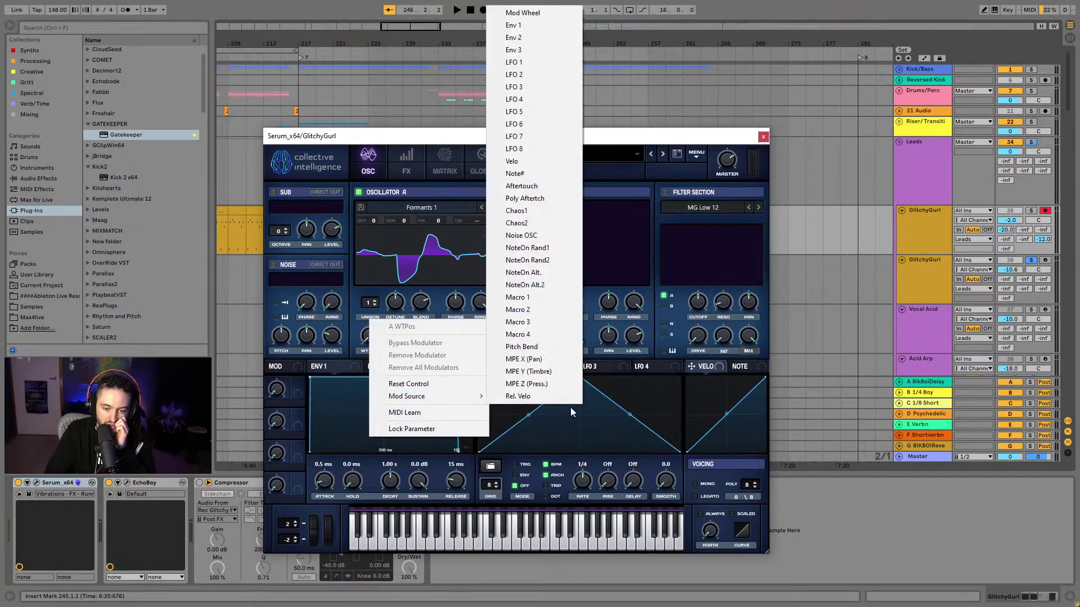
{"action": "left_click", "coordinate": [546, 248]}
Play the duplicated clip from bar 233 and set Oscillator A's octave to -2
{"action": "left_click_drag", "start_coordinate": [677, 138], "coordinate": [698, 360]}
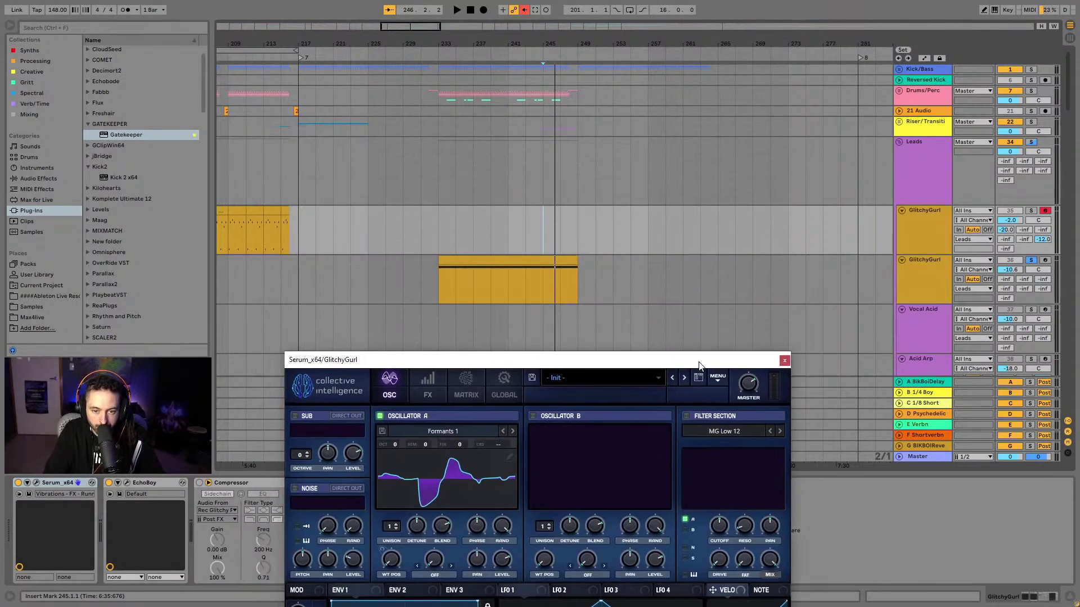
{"action": "scroll", "coordinate": [513, 281], "scroll_direction": "left", "scroll_amount": 5}
{"action": "left_click", "coordinate": [568, 282]}
{"action": "key", "text": "space"}
{"action": "left_click_drag", "start_coordinate": [576, 358], "coordinate": [585, 250]}
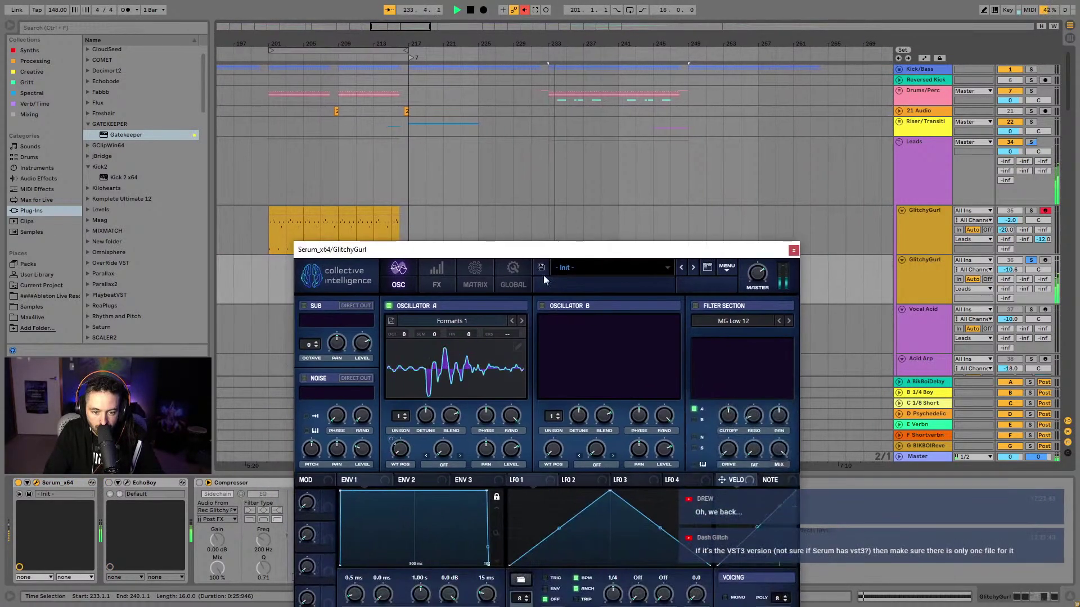
{"action": "left_click_drag", "start_coordinate": [402, 335], "coordinate": [403, 368]}
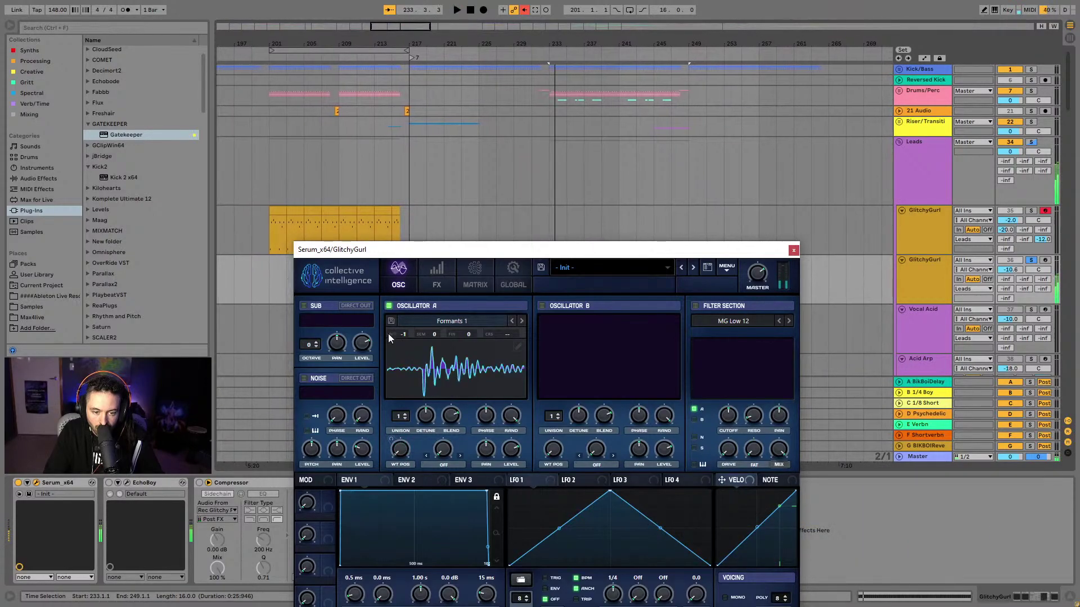
{"action": "left_click_drag", "start_coordinate": [404, 349], "coordinate": [403, 351]}
Step Oscillator A's wavetable forward past Formants 3 and Gentle FM Sweep 1 to Gentle FM Sweep 11 while listening
{"action": "left_click", "coordinate": [522, 321]}
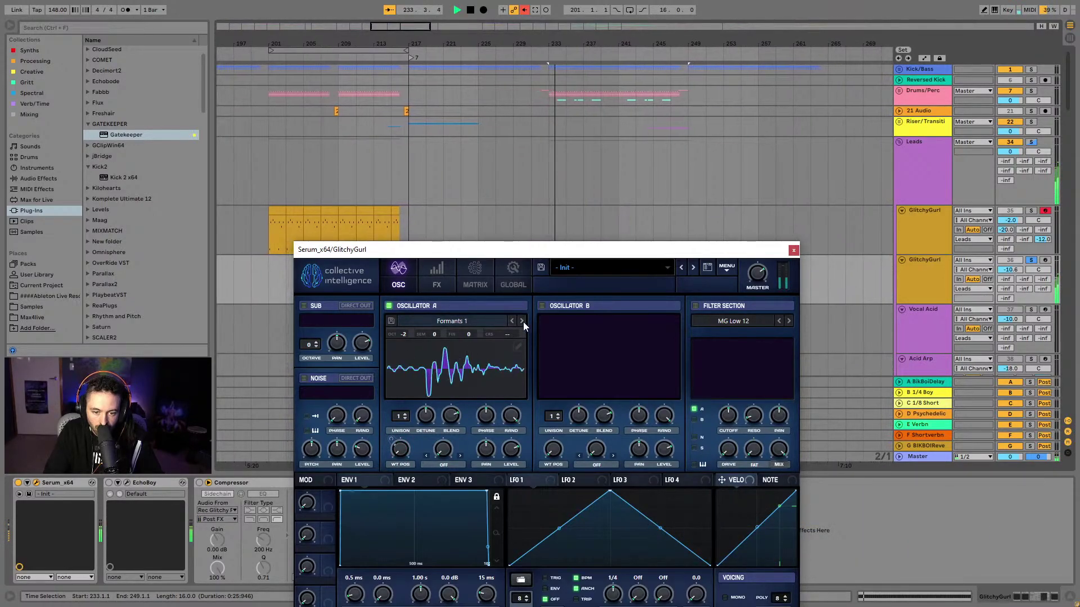
{"action": "left_click", "coordinate": [522, 321]}
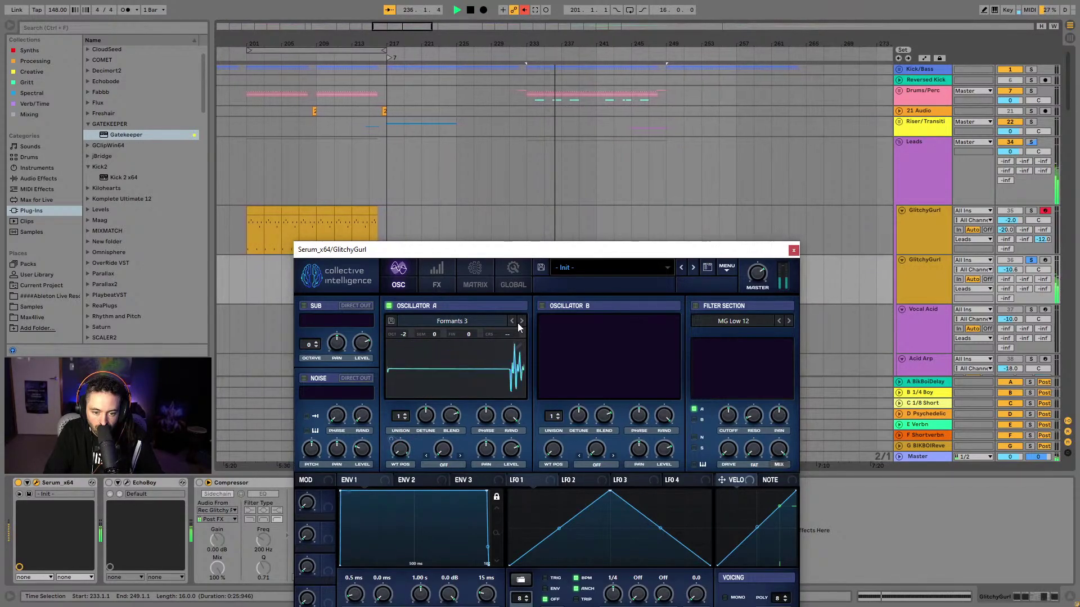
{"action": "left_click", "coordinate": [518, 324]}
{"action": "left_click", "coordinate": [523, 320]}
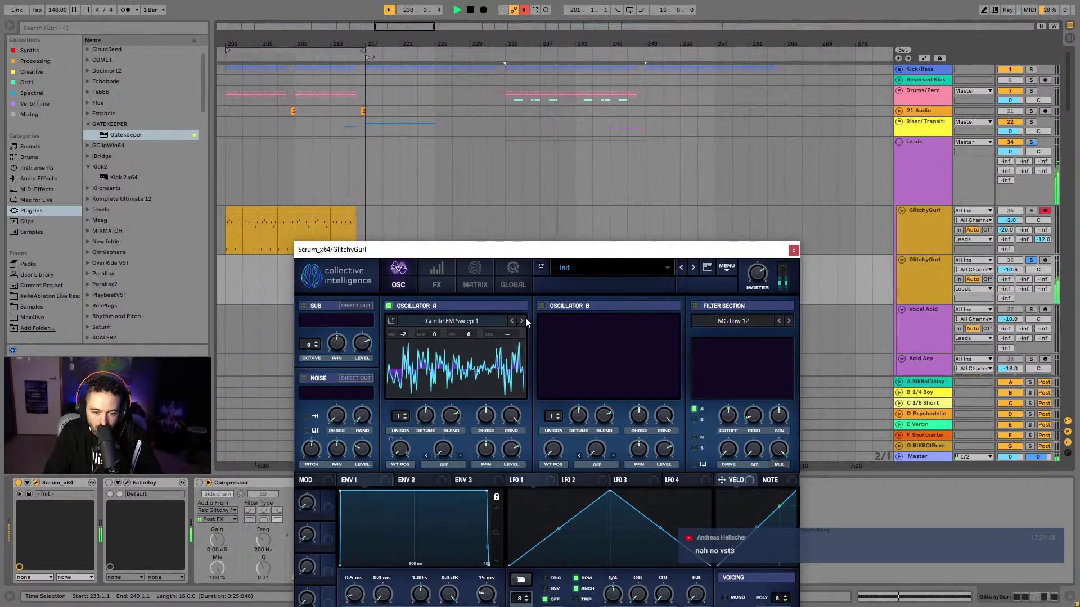
{"action": "left_click", "coordinate": [523, 320]}
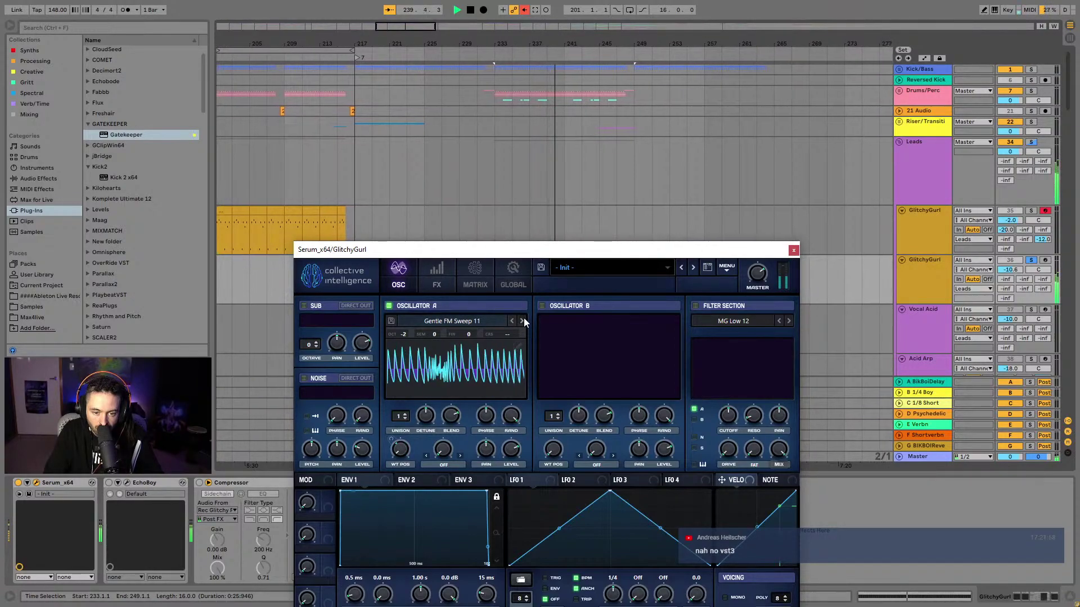
Step Oscillator A's wavetable forward through the Gentle FM Sweep tables to Glitch Table 1 while listening
{"action": "left_click", "coordinate": [523, 320]}
{"action": "left_click", "coordinate": [523, 320]}
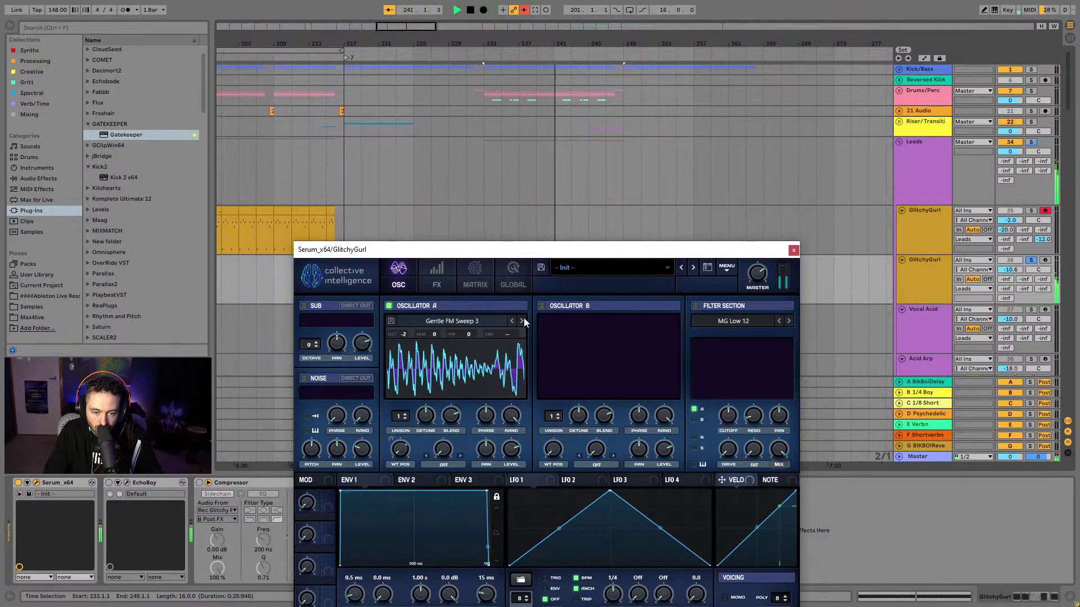
{"action": "left_click", "coordinate": [523, 320]}
{"action": "left_click", "coordinate": [523, 320]}
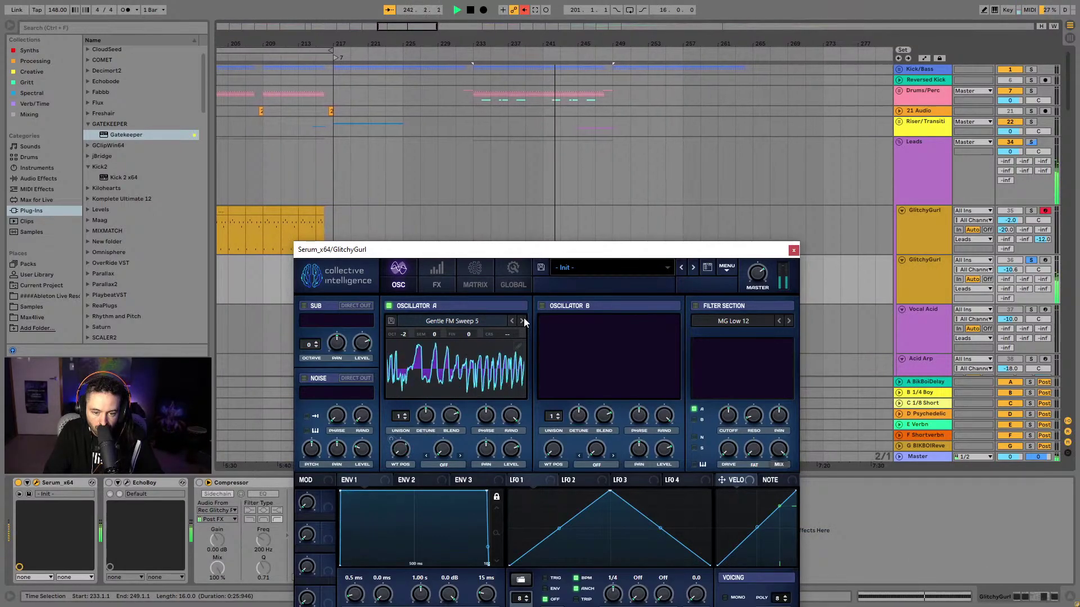
{"action": "left_click", "coordinate": [523, 320]}
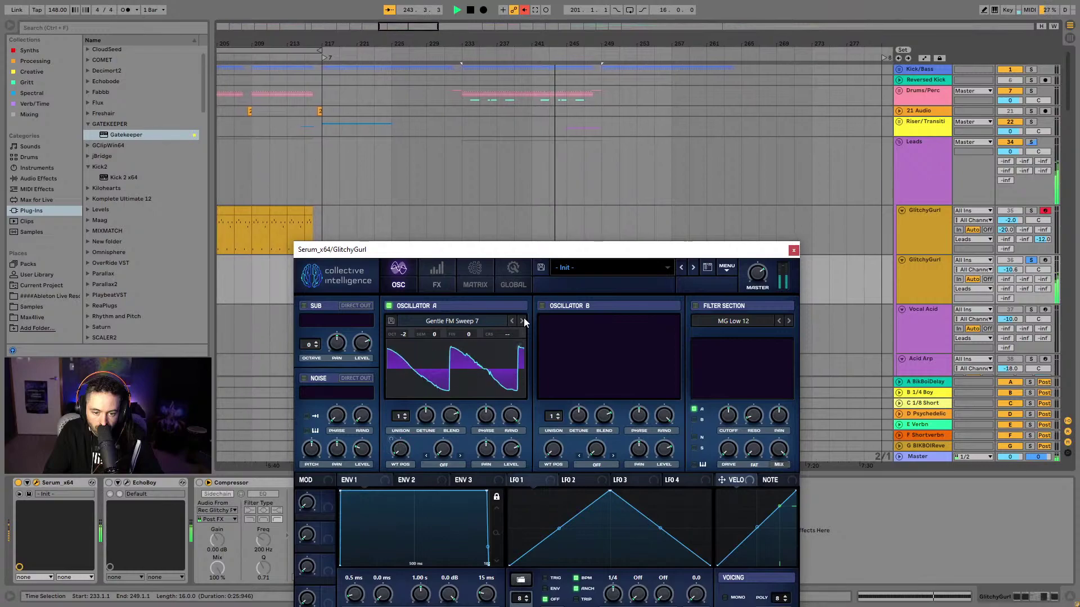
{"action": "left_click", "coordinate": [523, 320]}
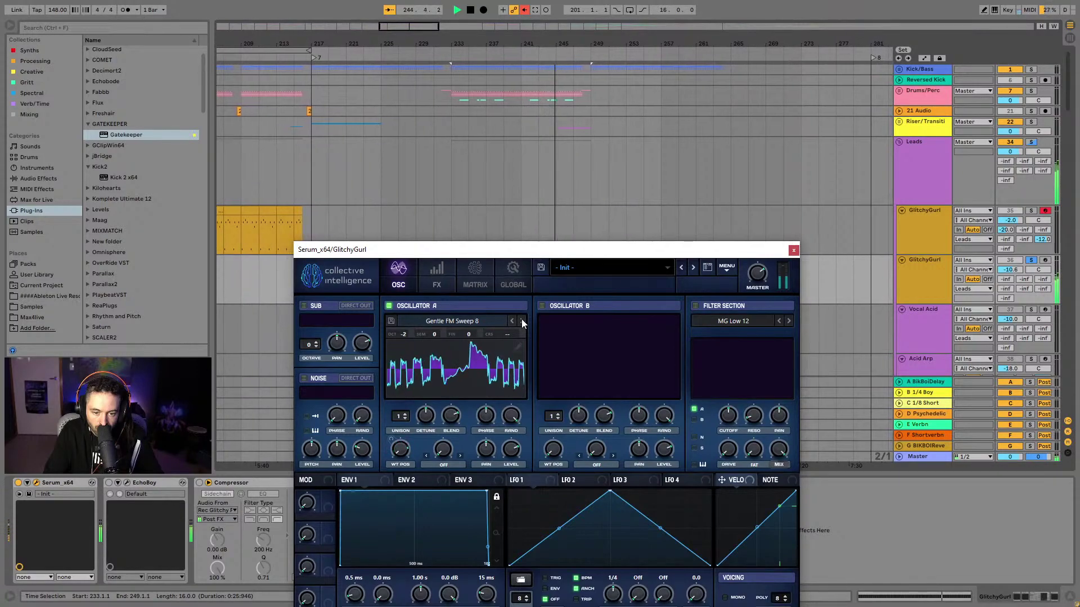
{"action": "left_click", "coordinate": [523, 320]}
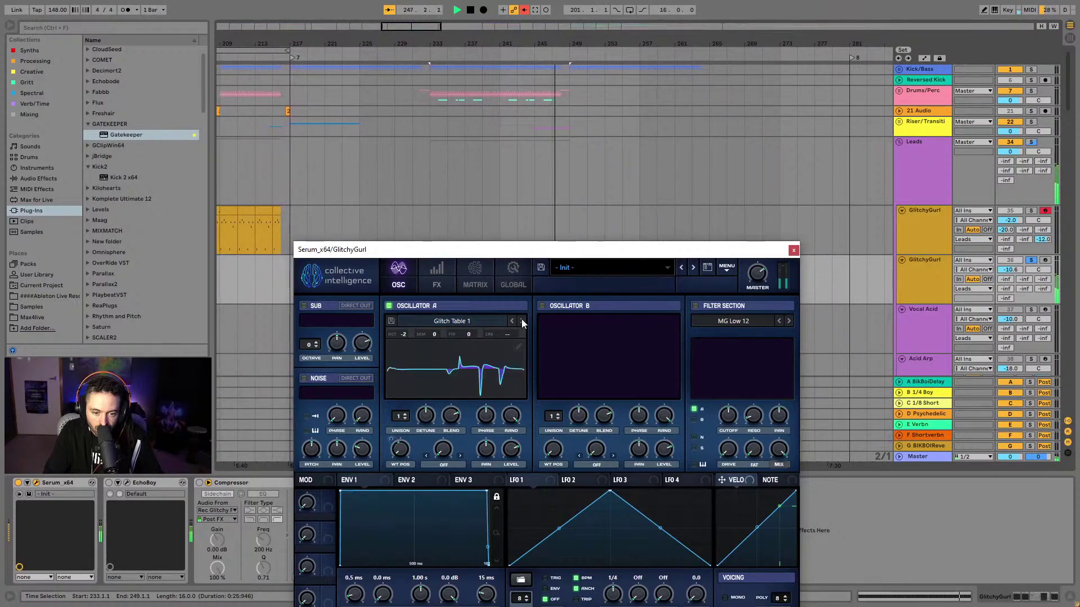
{"action": "mouse_move", "coordinate": [399, 335]}
{"action": "left_mouse_down"}
{"action": "mouse_move", "coordinate": [403, 366]}
{"action": "mouse_move", "coordinate": [411, 339]}
{"action": "left_mouse_up"}
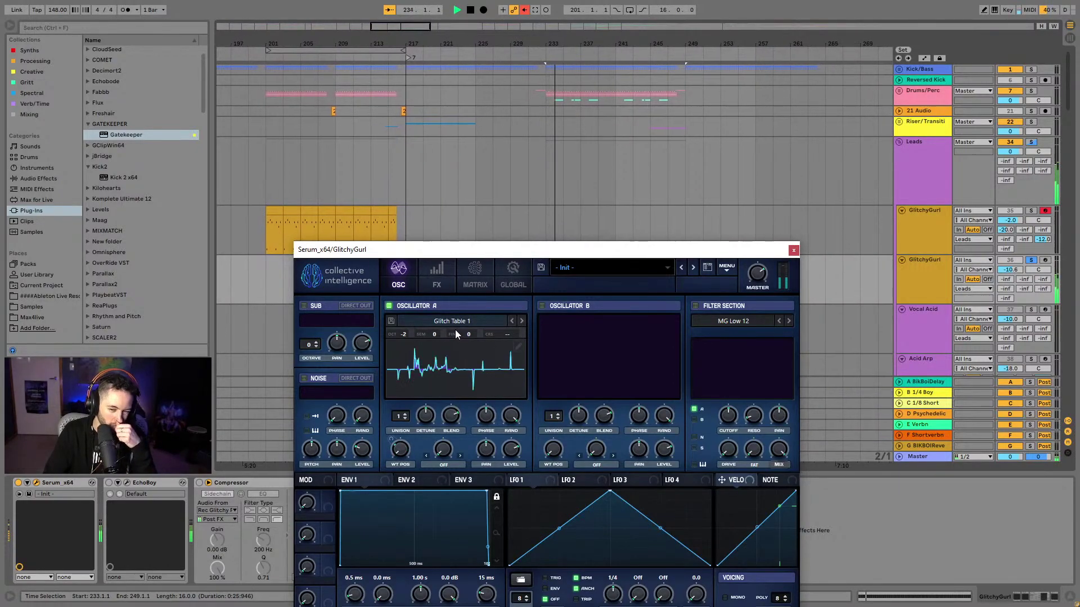
Move Serum aside to check the duplicated clip in the arrangement, resume playback and bring Serum back into view
{"action": "key", "text": "space"}
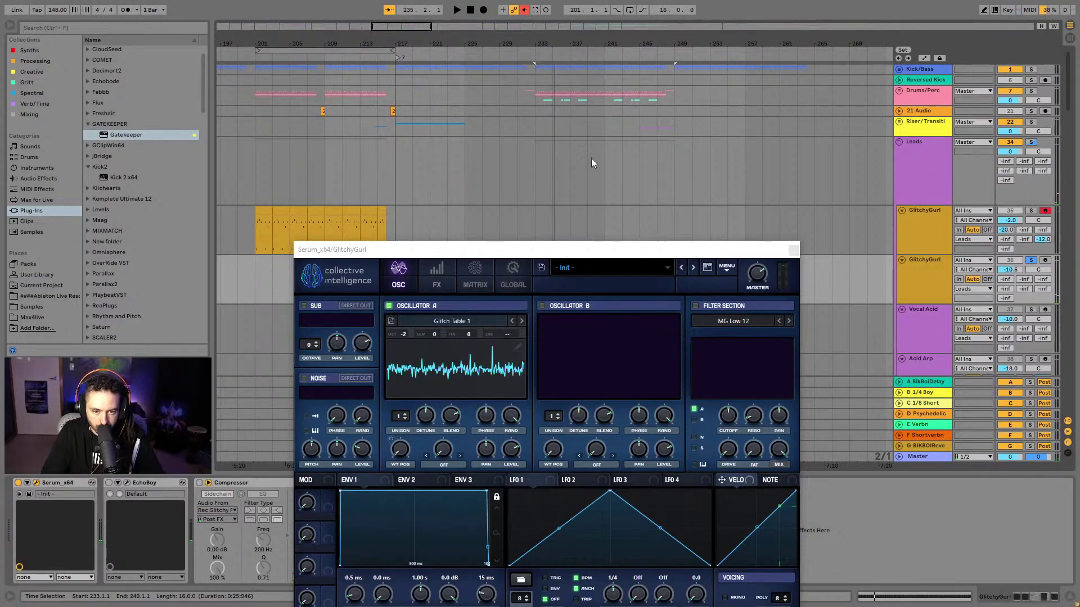
{"action": "left_click_drag", "start_coordinate": [502, 251], "coordinate": [515, 476]}
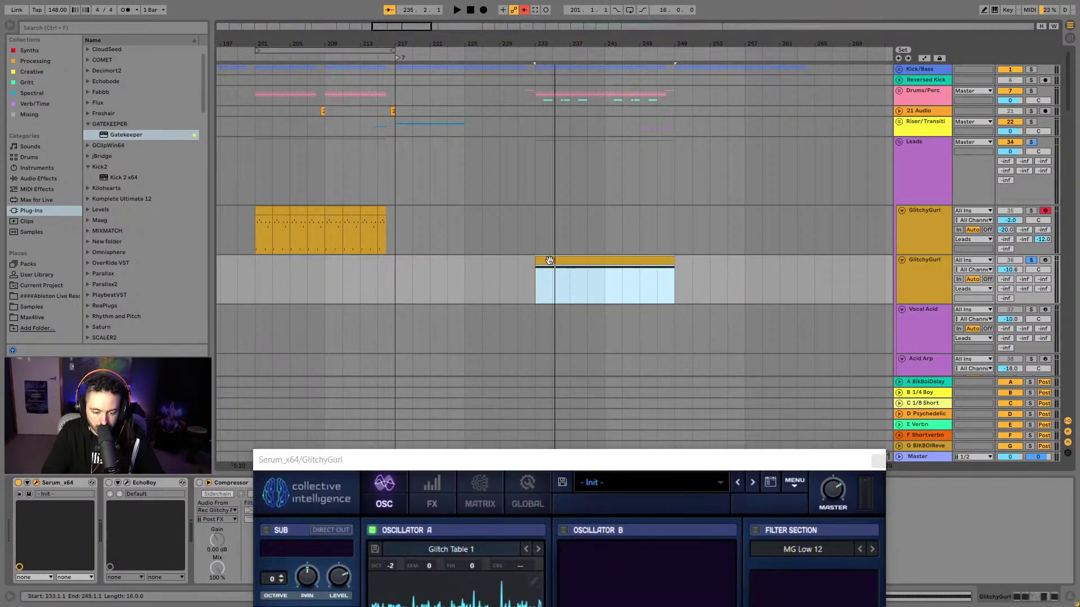
{"action": "key", "text": "space"}
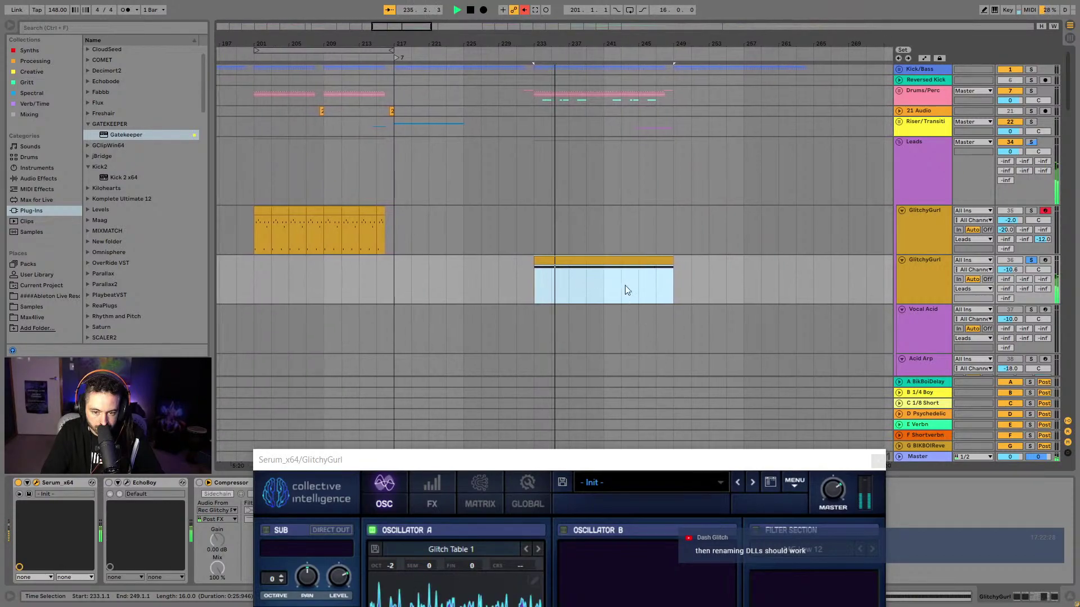
{"action": "left_click_drag", "start_coordinate": [638, 459], "coordinate": [603, 165]}
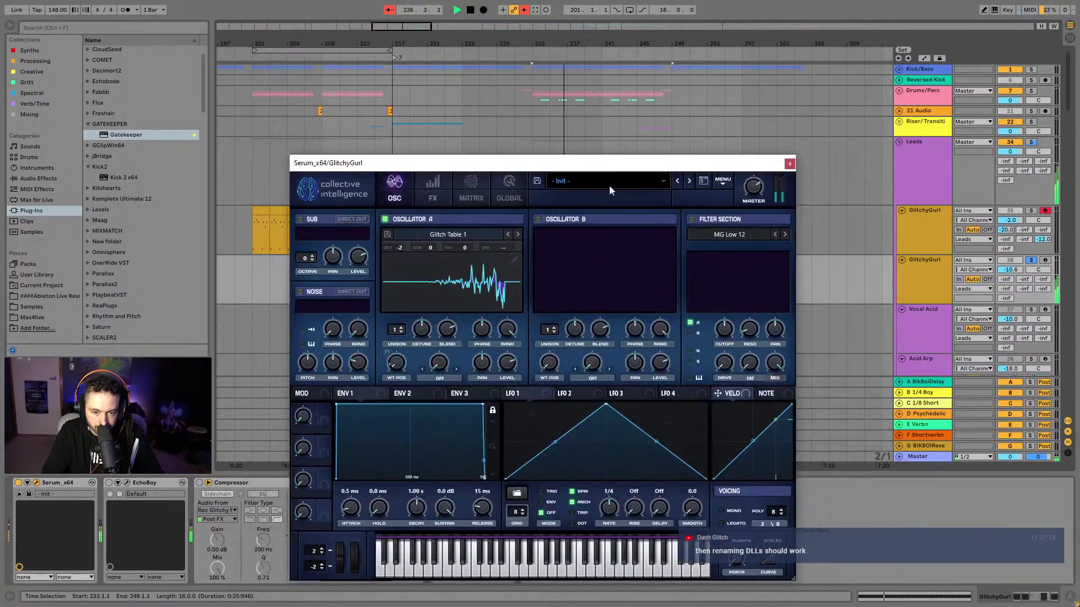
Enable Serum's filter, set its type to High 12 and adjust the cutoff while the clip plays
{"action": "left_click", "coordinate": [692, 219]}
{"action": "mouse_move", "coordinate": [736, 323]}
{"action": "left_click", "coordinate": [744, 238]}
{"action": "mouse_move", "coordinate": [742, 247]}
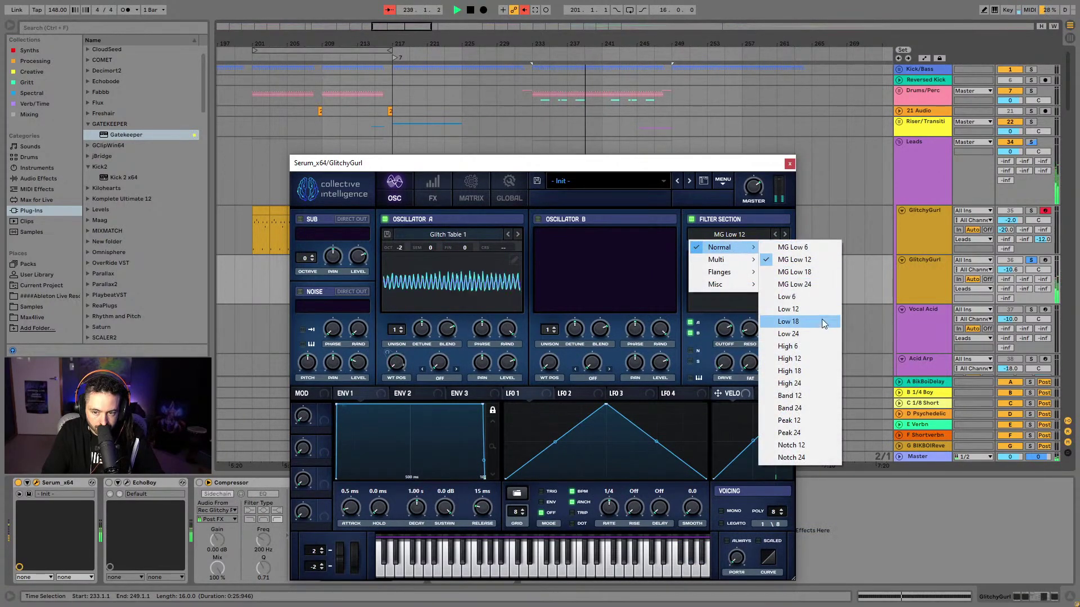
{"action": "left_click", "coordinate": [799, 359]}
{"action": "left_click_drag", "start_coordinate": [730, 348], "coordinate": [734, 370]}
Try the Band 24 filter type in Serum and sweep its cutoff
{"action": "left_click", "coordinate": [724, 234]}
{"action": "mouse_move", "coordinate": [723, 247]}
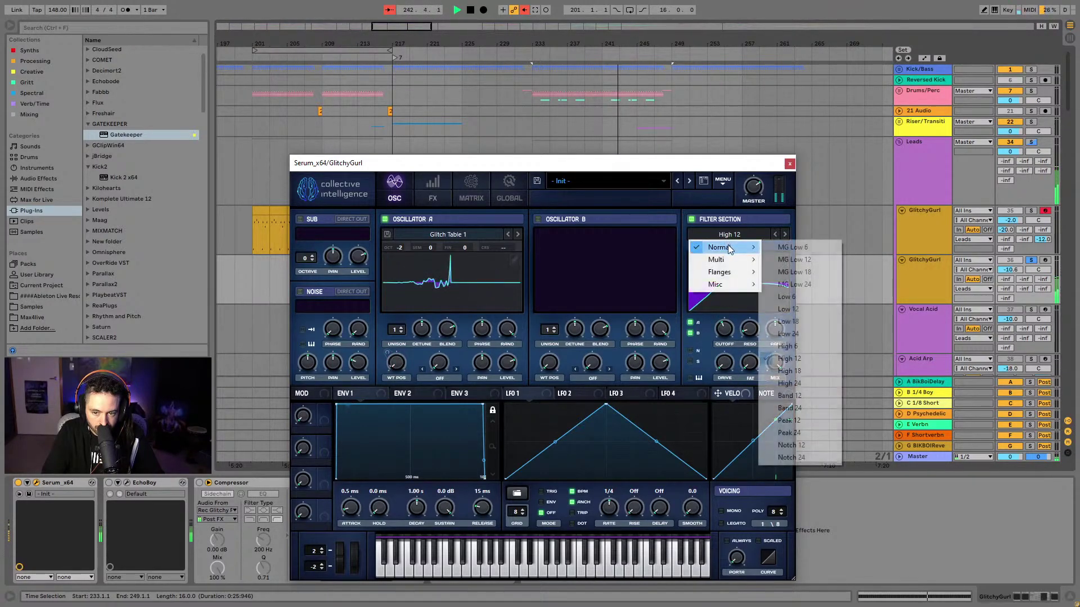
{"action": "left_click", "coordinate": [792, 408]}
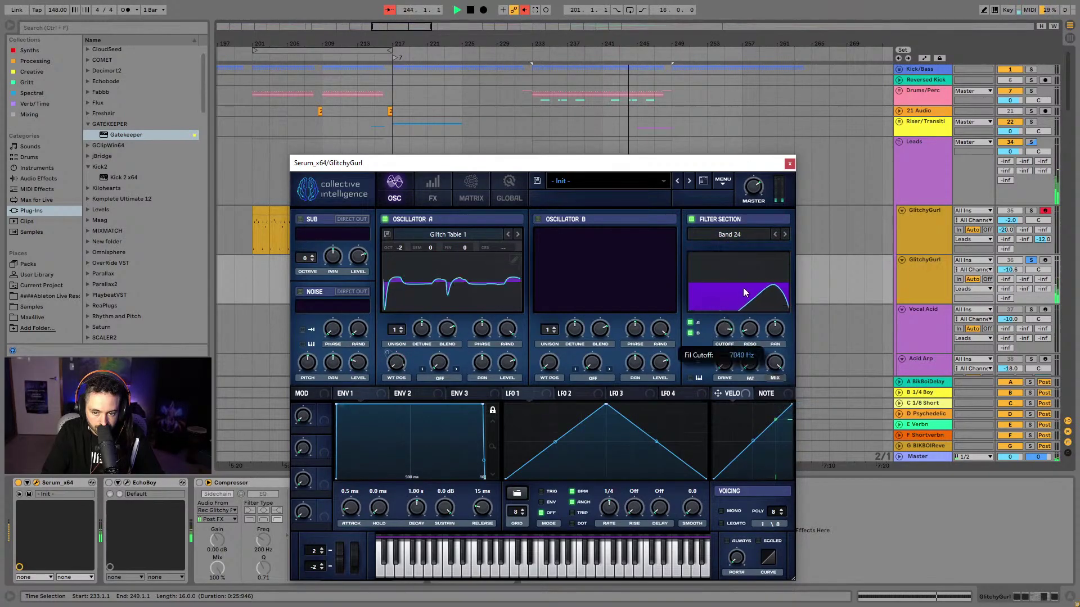
{"action": "left_click_drag", "start_coordinate": [744, 304], "coordinate": [736, 339]}
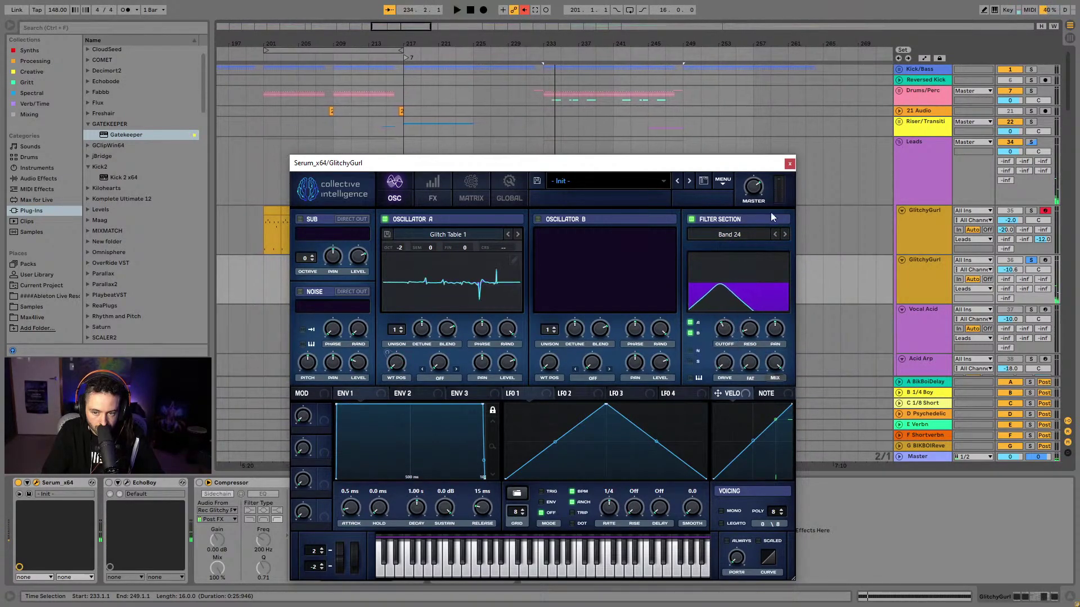
Audition the duplicated clip in the full mix from just before bar 233, adjust the Band 24 cutoff and solo the track again
{"action": "left_click", "coordinate": [789, 164]}
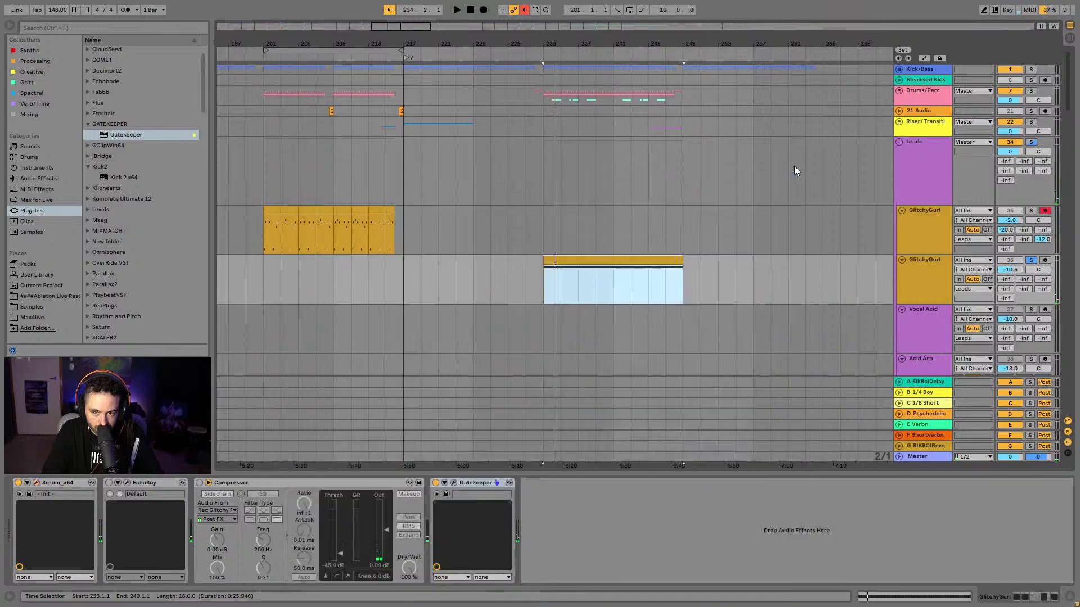
{"action": "left_click", "coordinate": [521, 275]}
{"action": "key", "text": "space"}
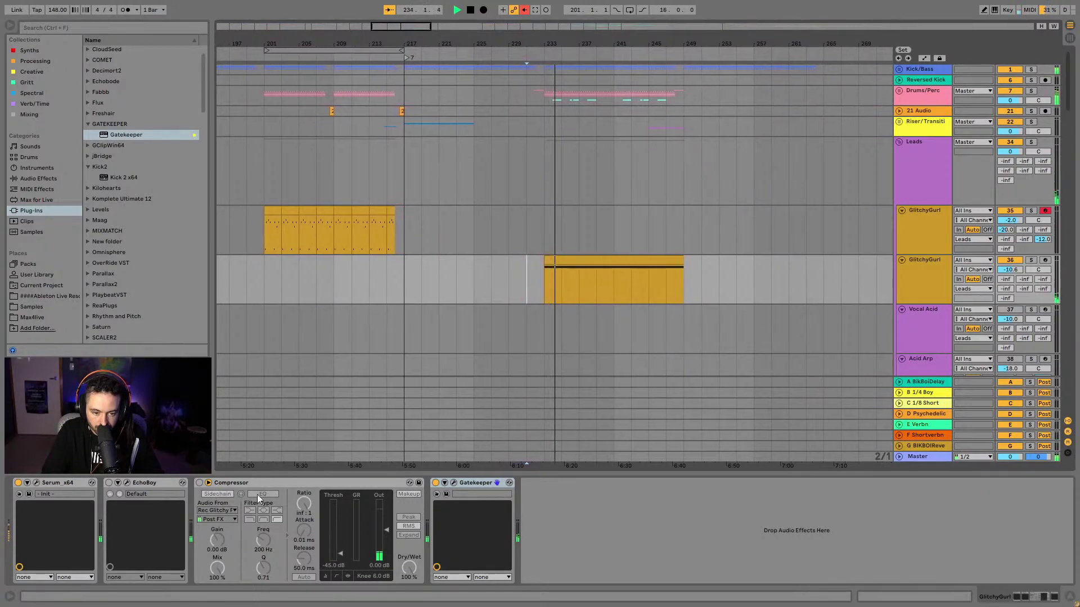
{"action": "key", "text": "ctrl+a"}
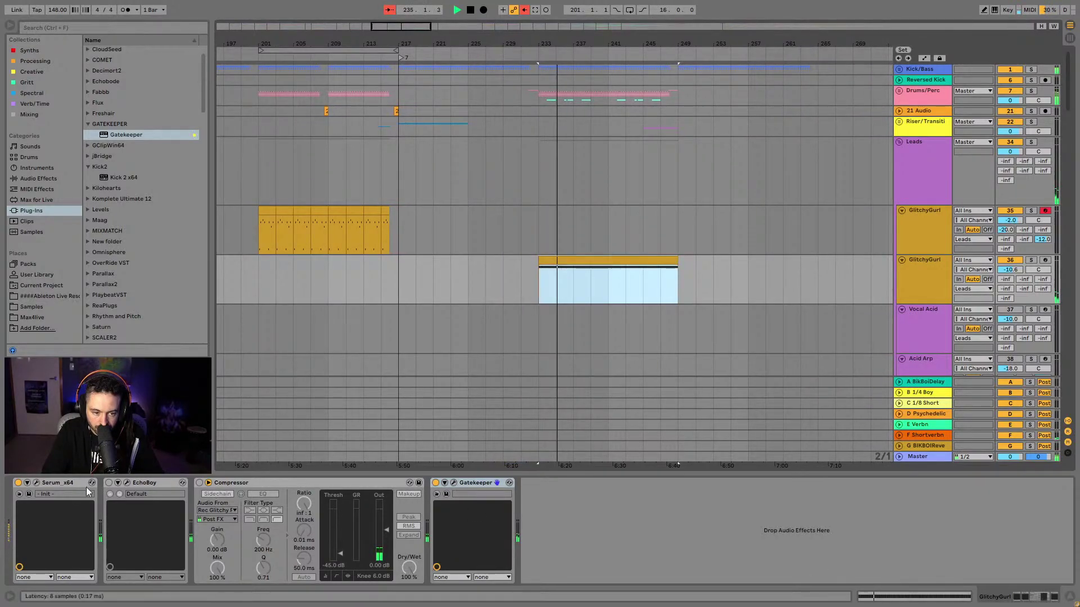
{"action": "left_click", "coordinate": [35, 482]}
{"action": "left_click_drag", "start_coordinate": [761, 279], "coordinate": [724, 338]}
{"action": "left_click", "coordinate": [1030, 260]}
Set Serum's filter to High 24 with a raised cutoff and the track's C 1/8 Short send to -10 dB
{"action": "left_click", "coordinate": [730, 235]}
{"action": "mouse_move", "coordinate": [723, 248]}
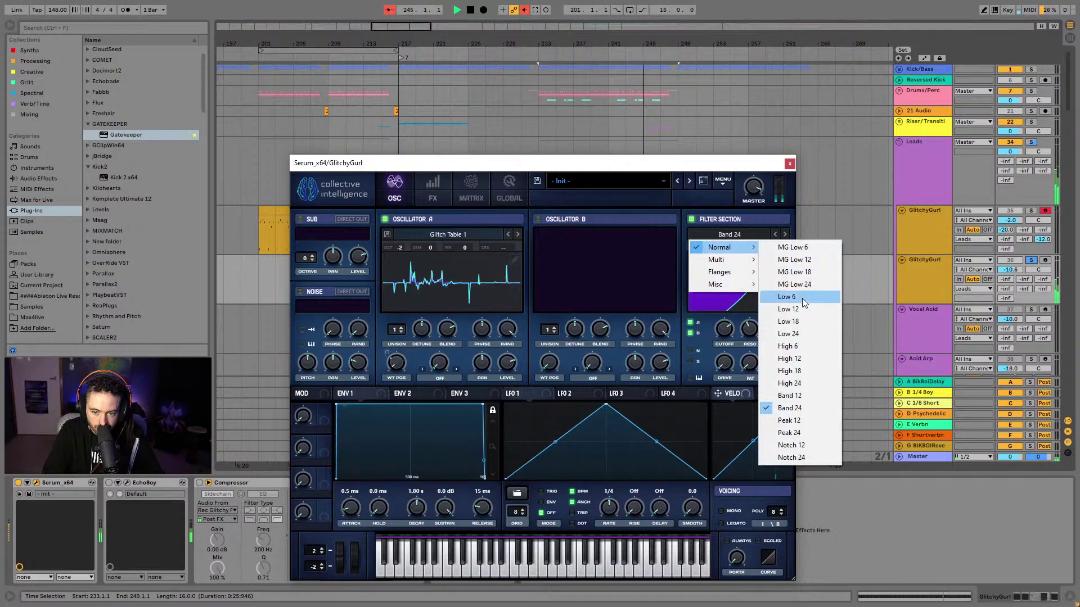
{"action": "left_click", "coordinate": [789, 384]}
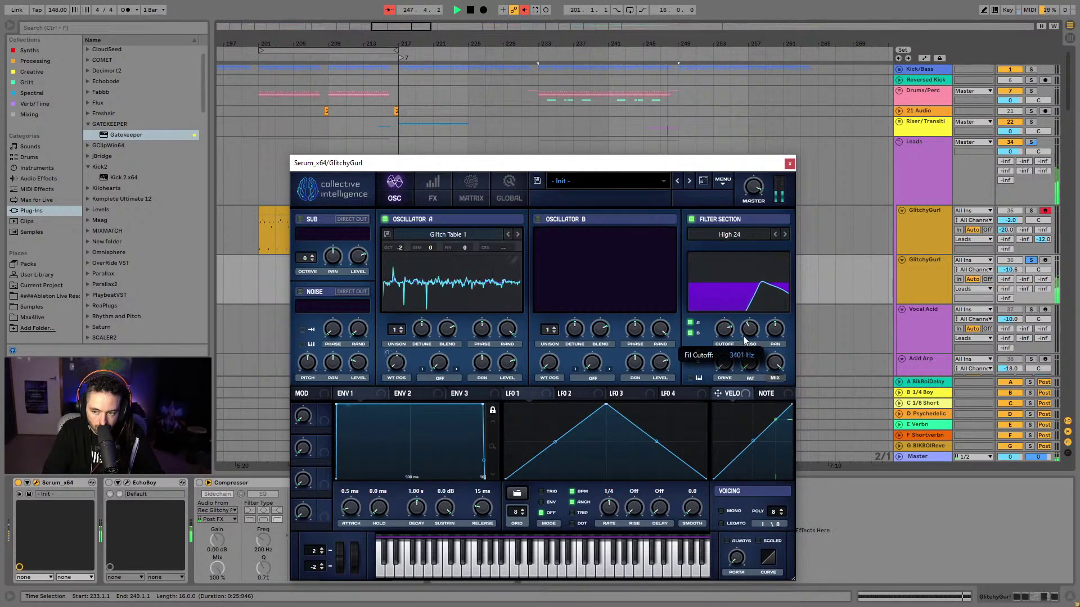
{"action": "left_click_drag", "start_coordinate": [743, 341], "coordinate": [947, 292]}
{"action": "left_click", "coordinate": [1011, 282]}
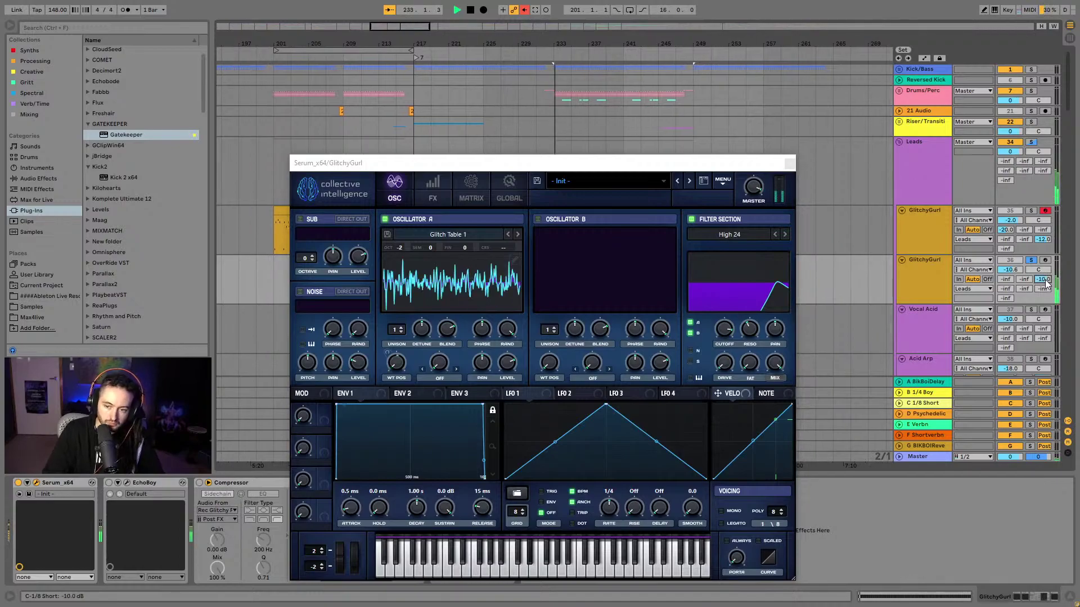
Sweep the High 24 filter's cutoff while listening and assign LFO 1 to modulate it
{"action": "left_click_drag", "start_coordinate": [728, 329], "coordinate": [727, 369]}
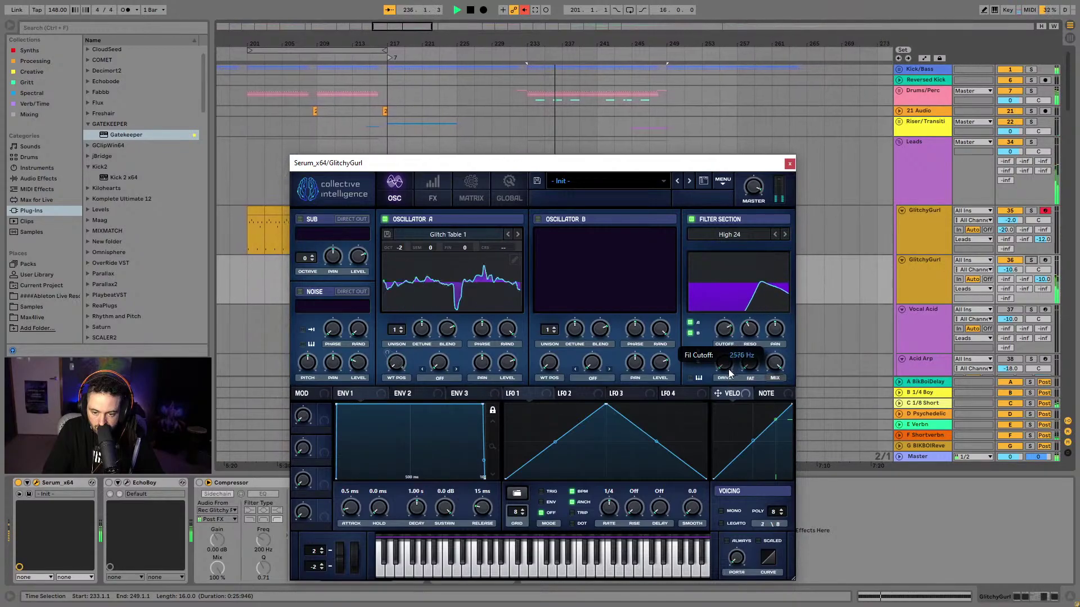
{"action": "left_click_drag", "start_coordinate": [720, 394], "coordinate": [719, 350]}
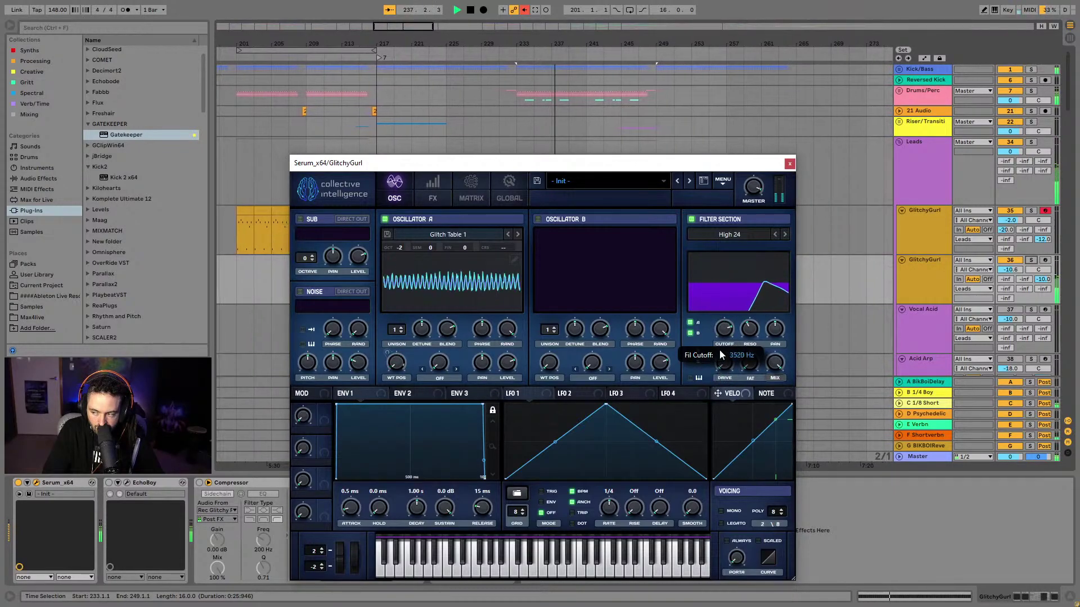
{"action": "left_click_drag", "start_coordinate": [731, 304], "coordinate": [729, 301]}
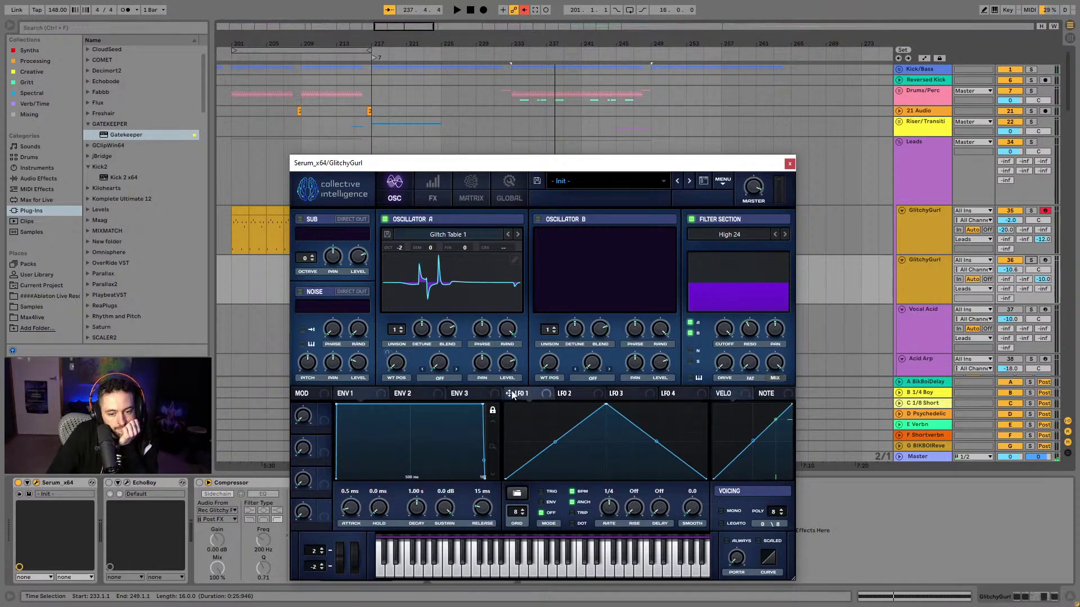
{"action": "left_click_drag", "start_coordinate": [724, 332], "coordinate": [724, 382]}
{"action": "key", "text": "space"}
Load the Glitch Automaton 2 shape Gate Rhythm 1 into LFO 1 and set its rate to 4 bar with the track soloed
{"action": "left_click", "coordinate": [517, 493]}
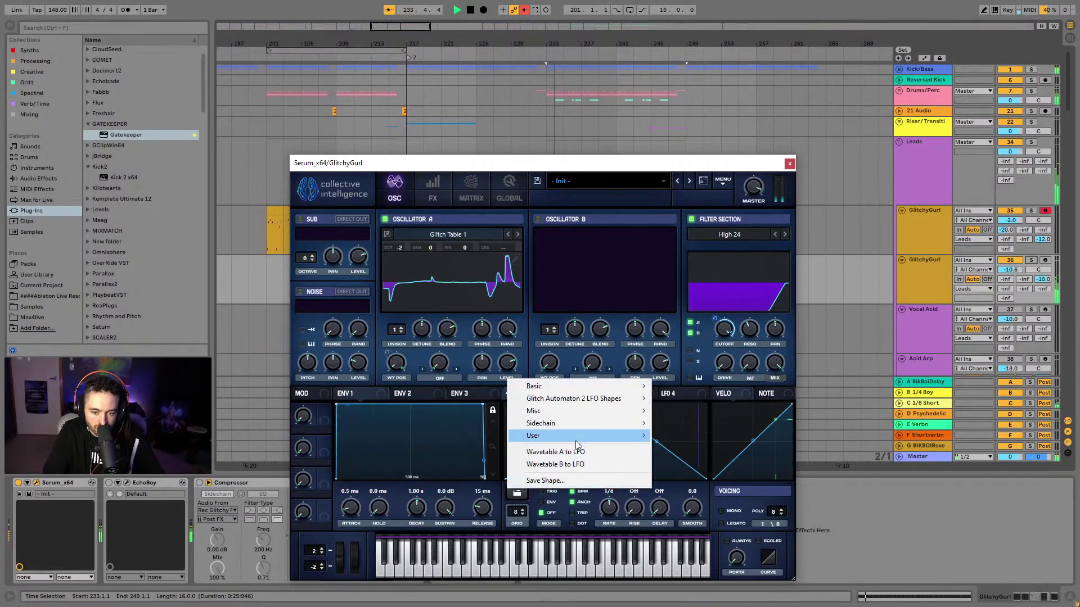
{"action": "mouse_move", "coordinate": [608, 399]}
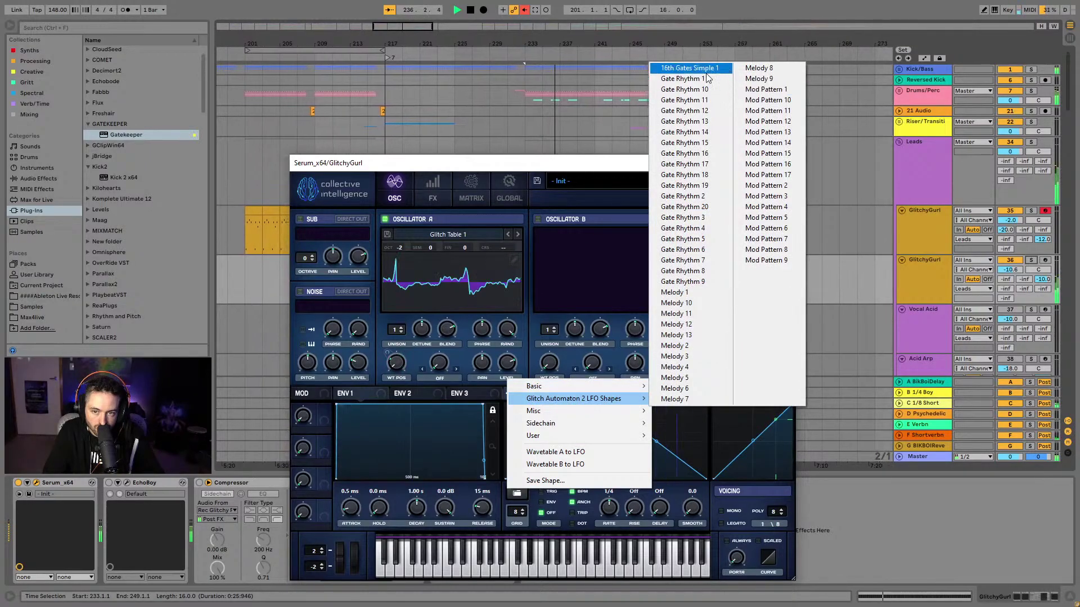
{"action": "left_click", "coordinate": [701, 82]}
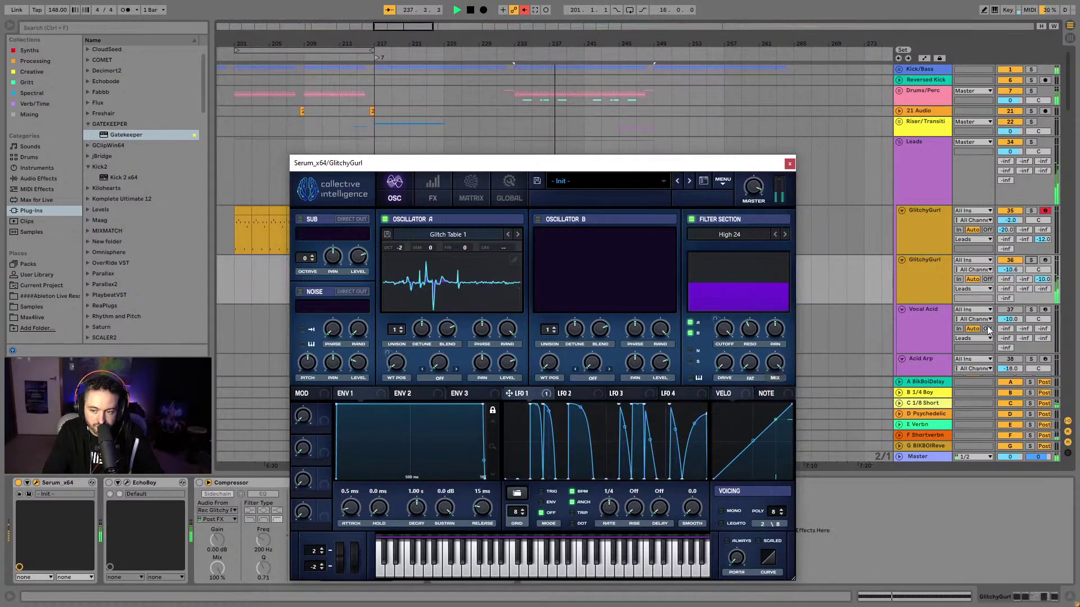
{"action": "left_click", "coordinate": [1031, 260]}
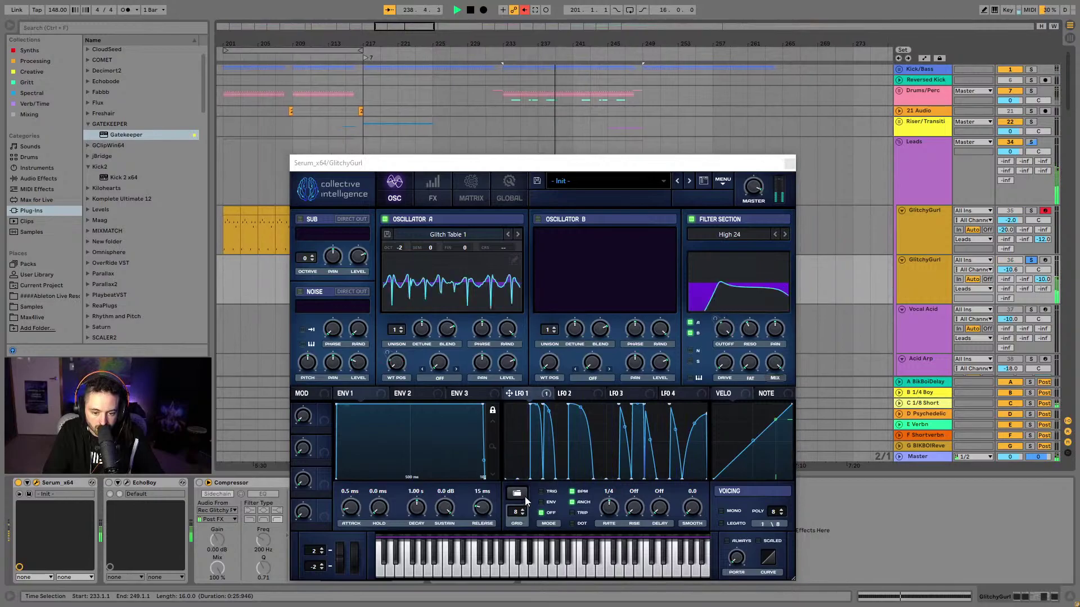
{"action": "left_click_drag", "start_coordinate": [609, 508], "coordinate": [603, 529]}
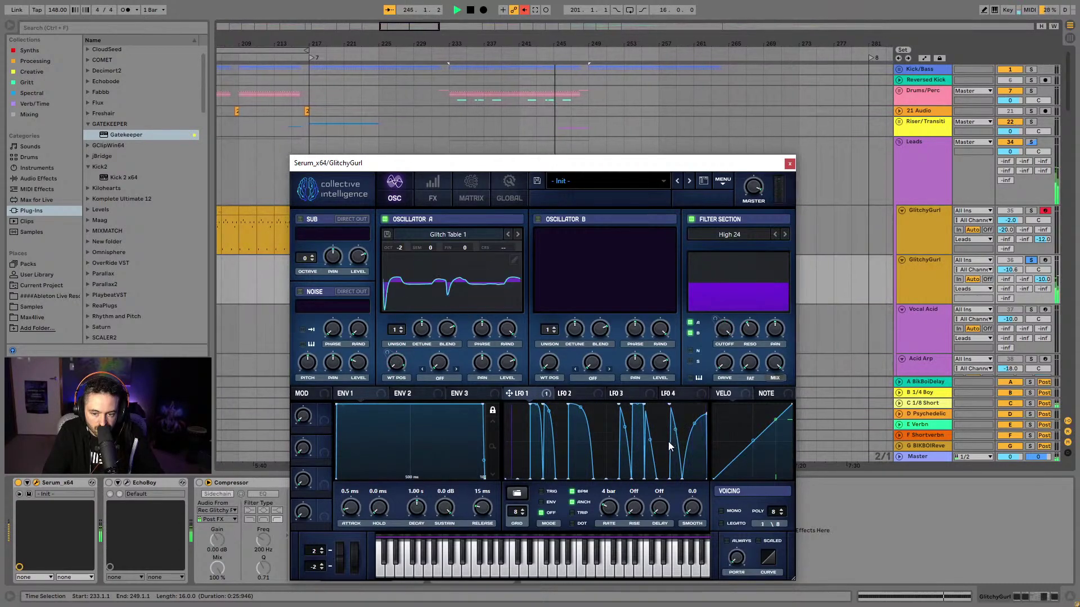
Close Serum and duplicate the GlitchyGurl clip so that the copy spans bars 249 to 265
{"action": "left_click", "coordinate": [790, 164]}
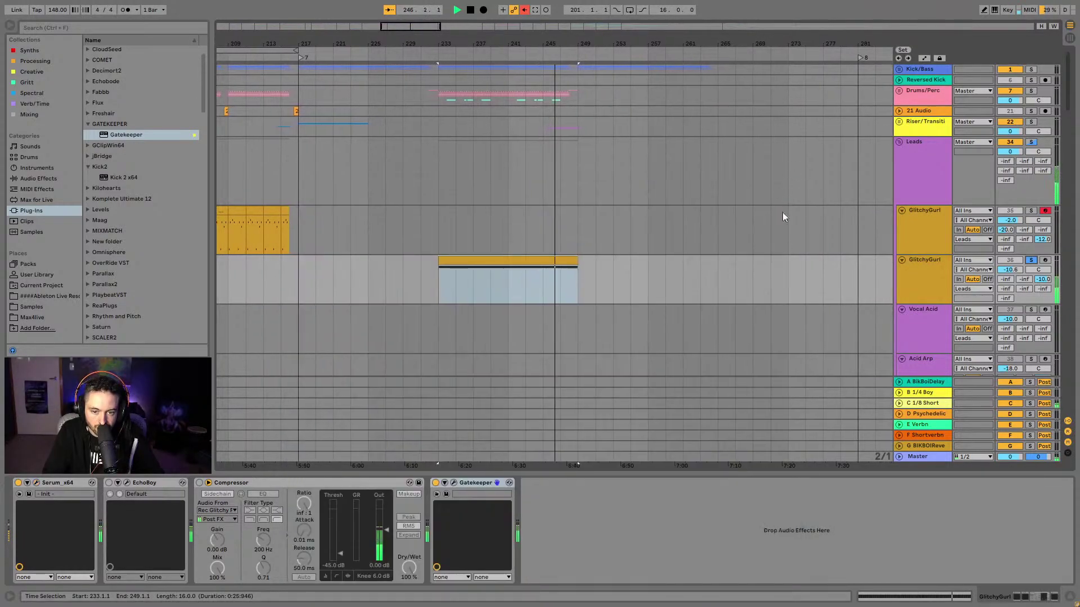
{"action": "left_click", "coordinate": [549, 259]}
{"action": "key", "text": "ctrl+d"}
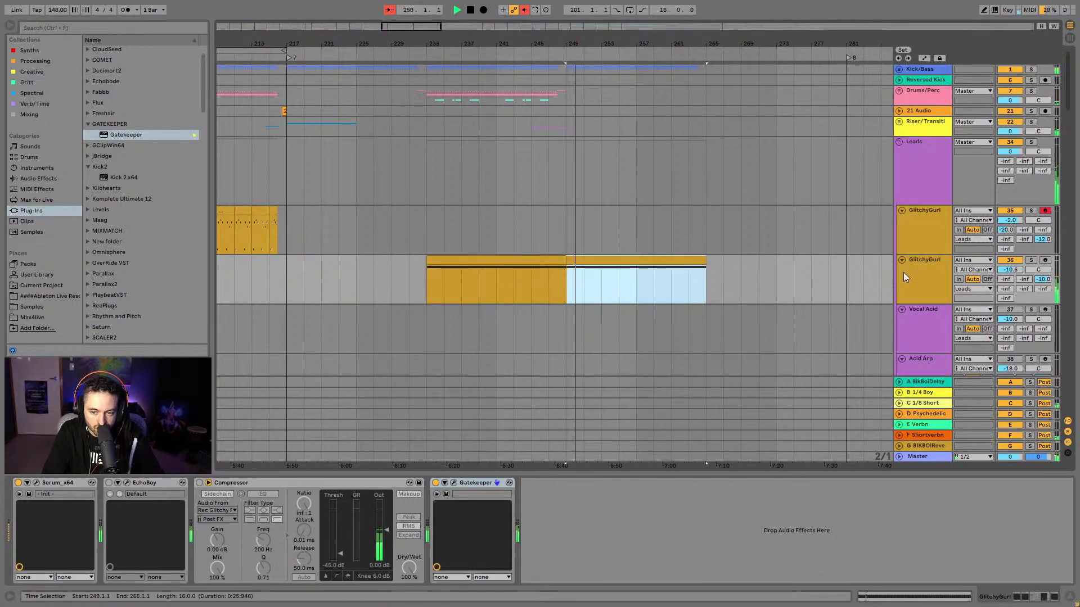
Move the frozen clips on the two Serum_x64 tracks from bar 249 to bar 281
{"action": "scroll", "coordinate": [843, 268], "scroll_direction": "down", "scroll_amount": 2}
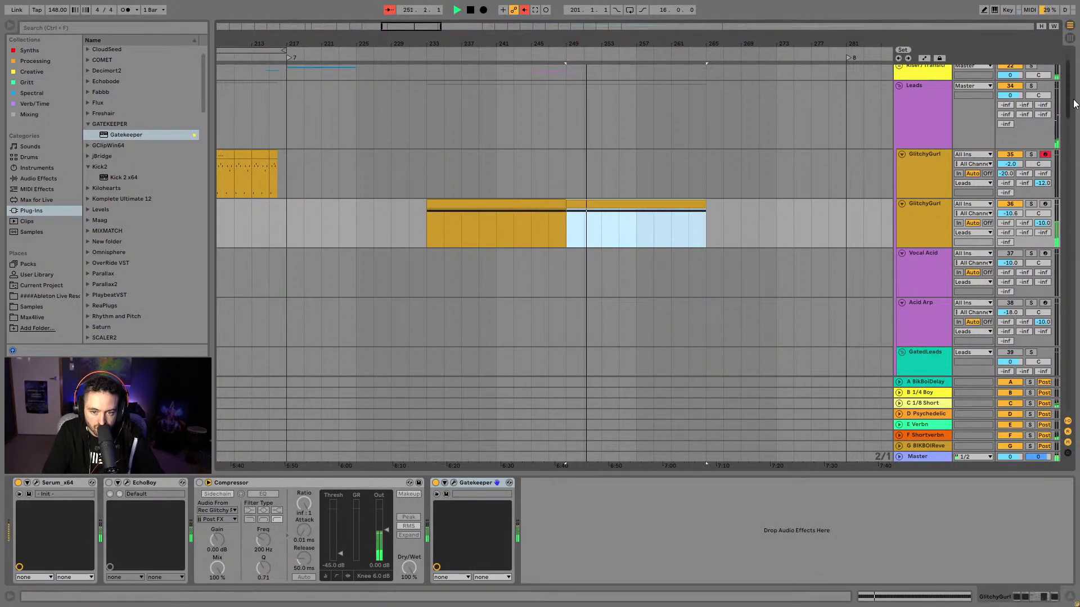
{"action": "left_click_drag", "start_coordinate": [1069, 128], "coordinate": [1069, 293]}
{"action": "left_click", "coordinate": [649, 135]}
{"action": "left_click", "coordinate": [787, 208], "text": "shift"}
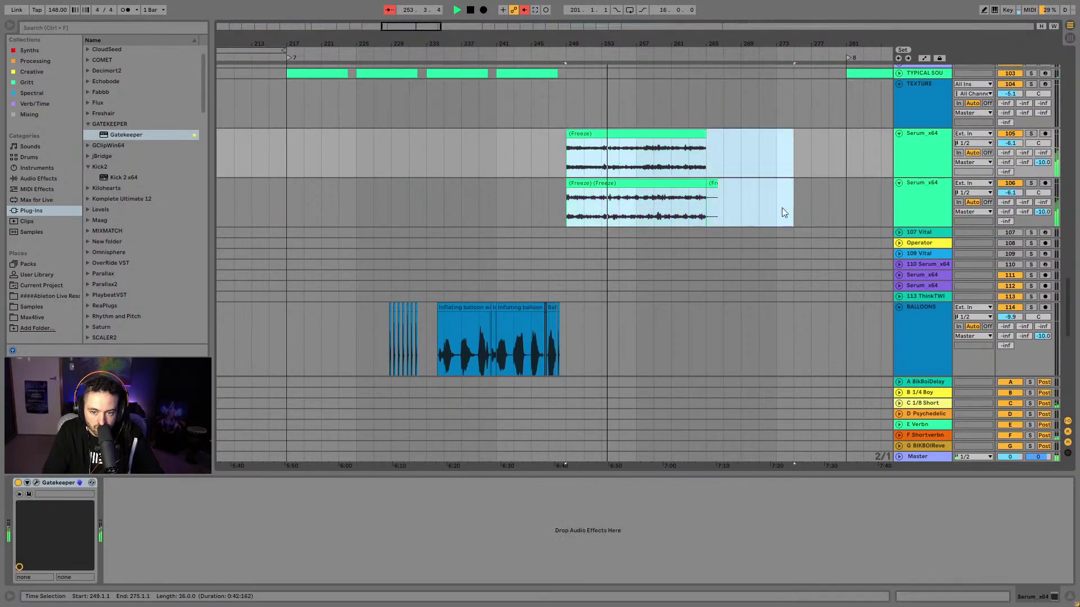
{"action": "left_click_drag", "start_coordinate": [604, 135], "coordinate": [727, 135]}
{"action": "left_click_drag", "start_coordinate": [725, 45], "coordinate": [683, 159]}
Select bars 249 to 265 on the second GlitchyGurl track, solo it and check its Gatekeeper pattern during playback
{"action": "scroll", "coordinate": [463, 250], "scroll_direction": "up", "scroll_amount": 5}
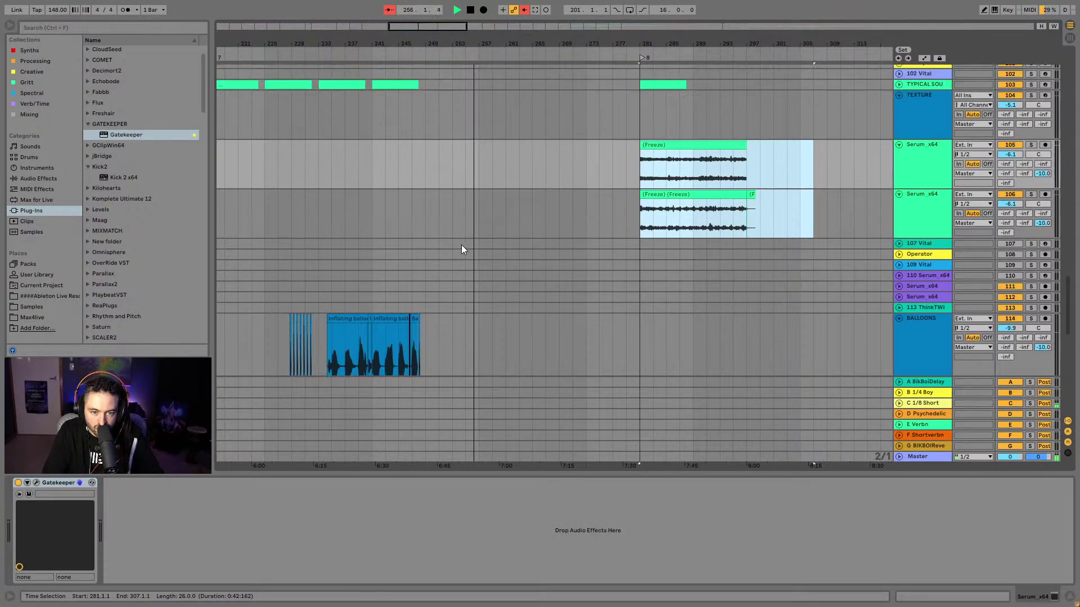
{"action": "scroll", "coordinate": [1072, 286], "scroll_direction": "up", "scroll_amount": 15}
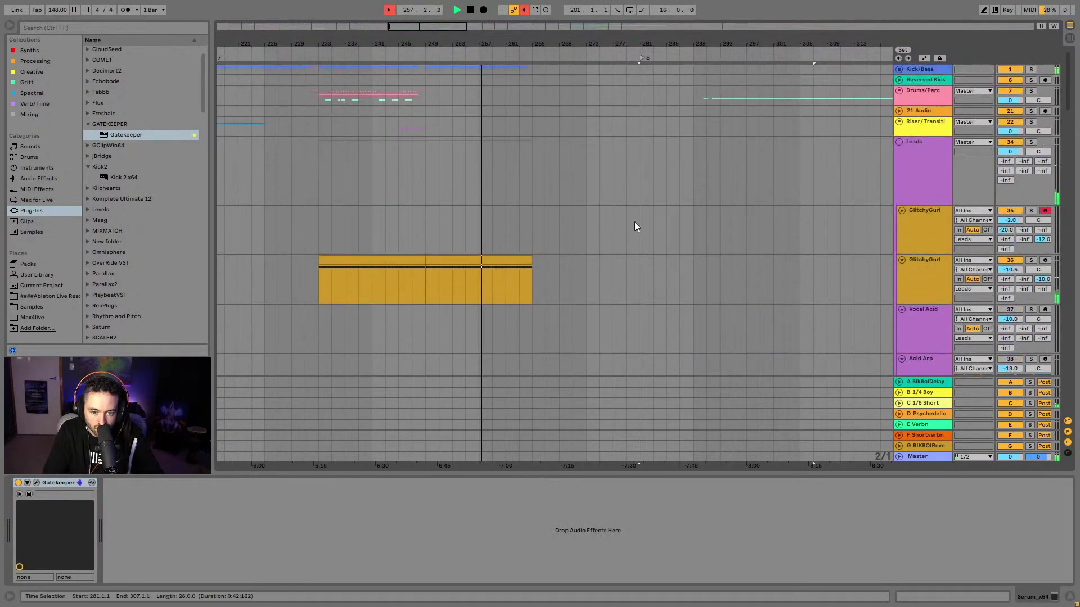
{"action": "left_click_drag", "start_coordinate": [532, 282], "coordinate": [426, 281]}
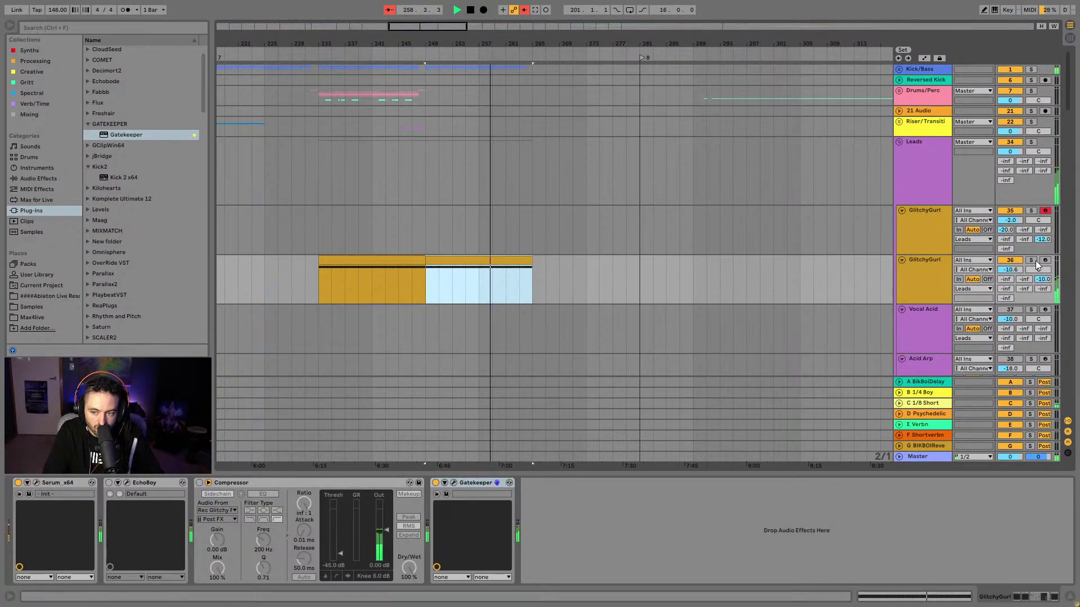
{"action": "left_click", "coordinate": [1036, 262]}
{"action": "left_click", "coordinate": [497, 482]}
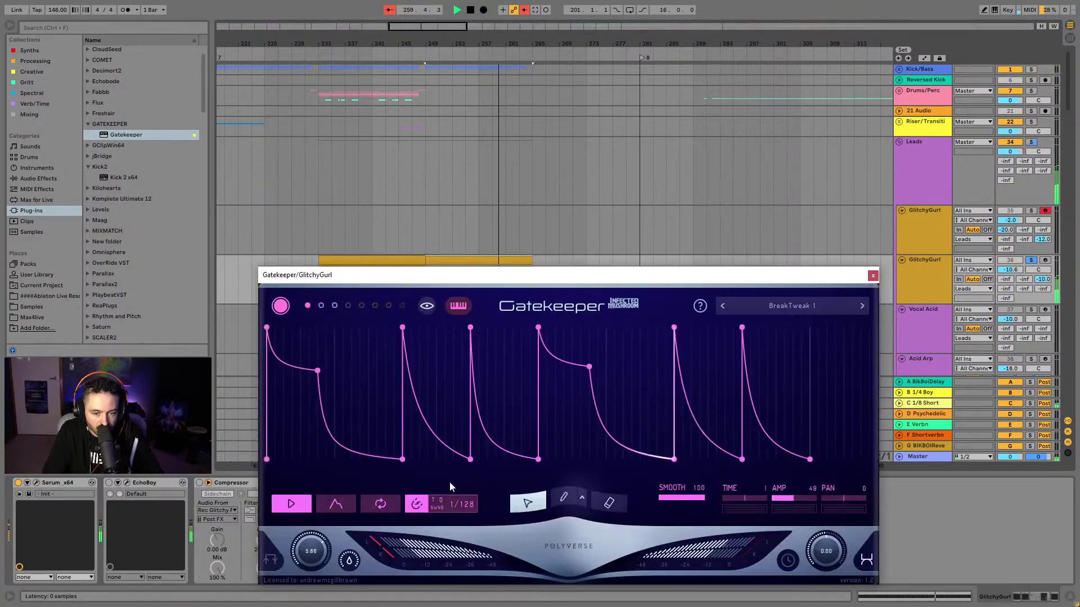
{"action": "key", "text": "ctrl+alt+p"}
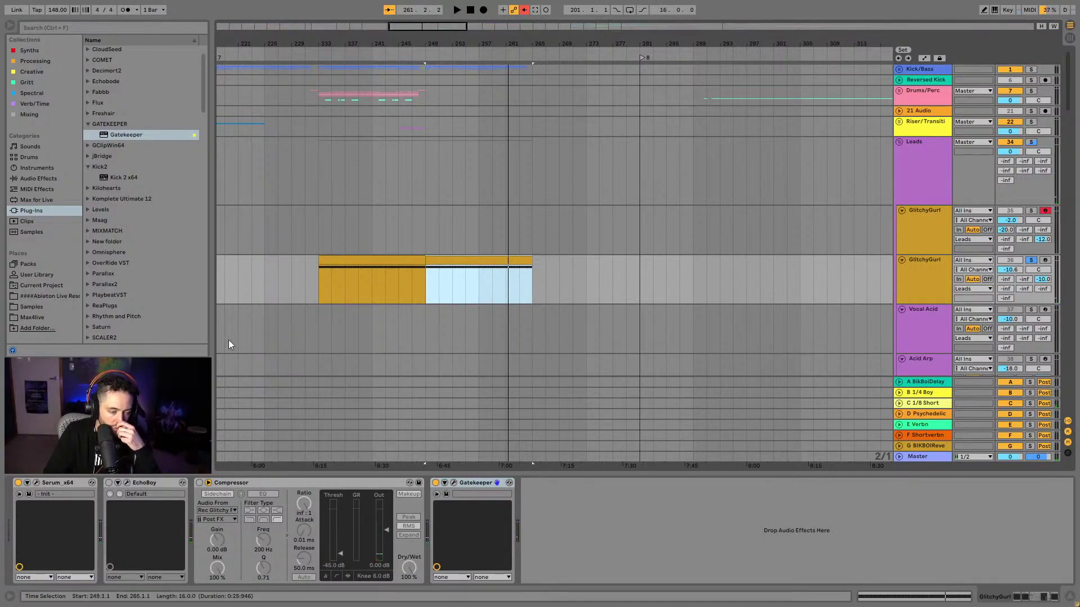
Try a Delay in Time mode after Gatekeeper, compare it soloed and in the full mix, and remove it
{"action": "left_click", "coordinate": [39, 178]}
{"action": "scroll", "coordinate": [130, 189], "scroll_direction": "down", "scroll_amount": 5}
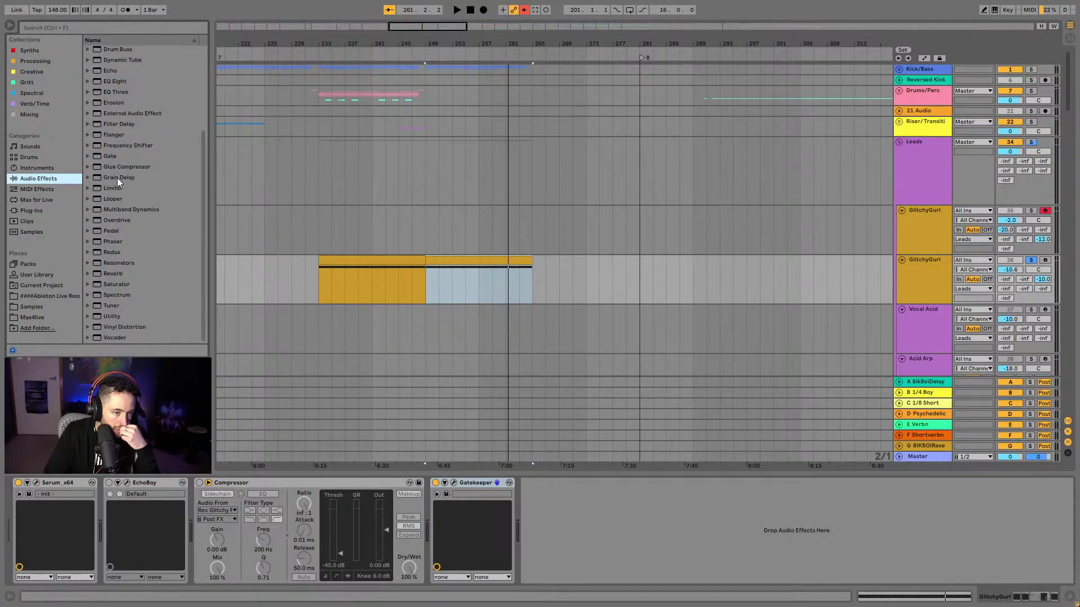
{"action": "scroll", "coordinate": [124, 161], "scroll_direction": "up", "scroll_amount": 3}
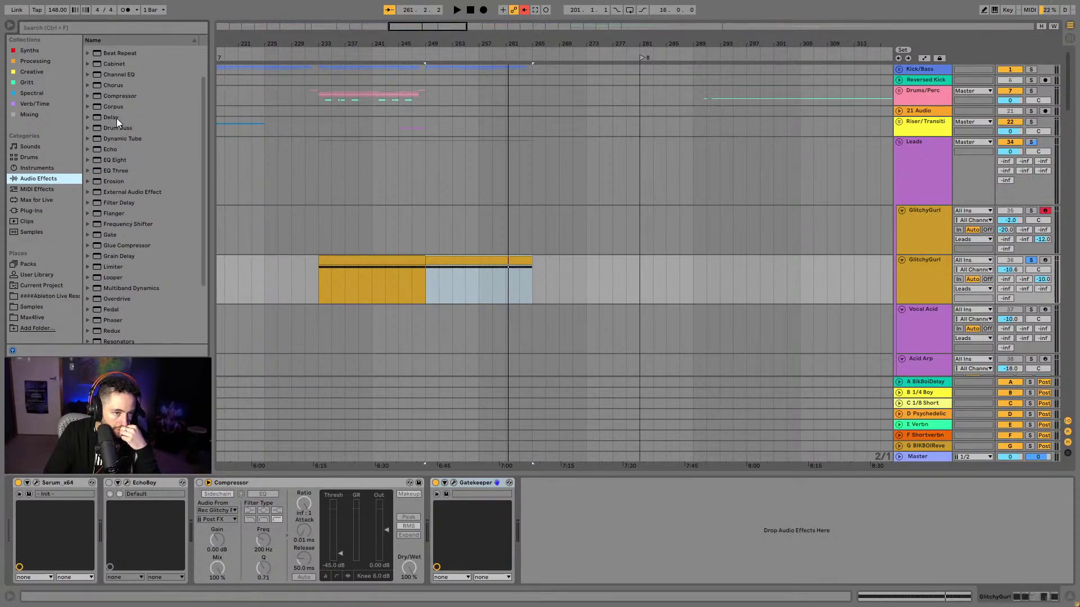
{"action": "left_click_drag", "start_coordinate": [451, 531], "coordinate": [505, 528]}
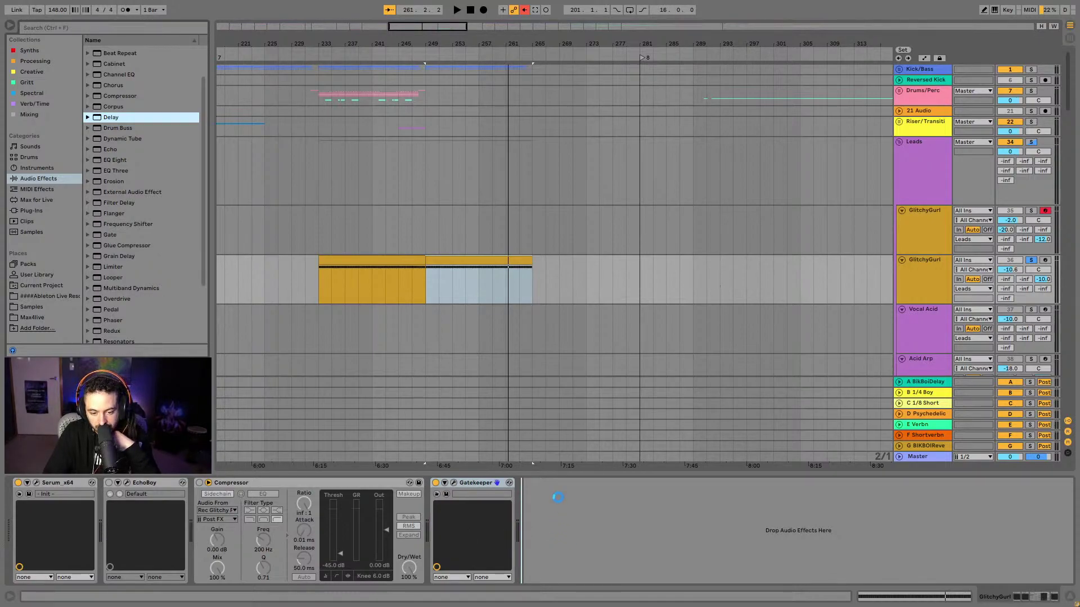
{"action": "left_click", "coordinate": [539, 503]}
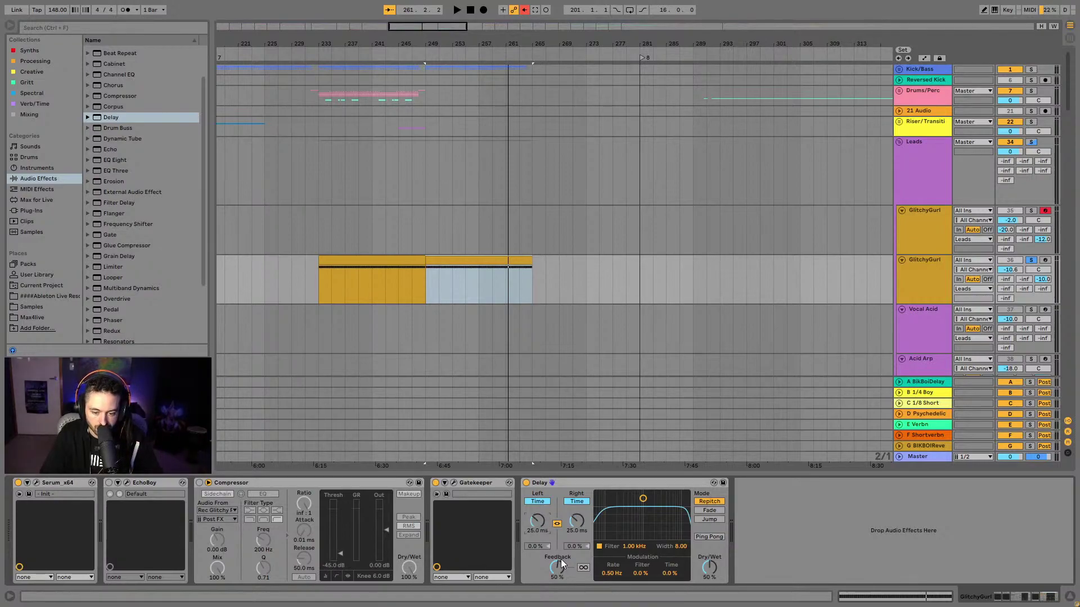
{"action": "key", "text": "space"}
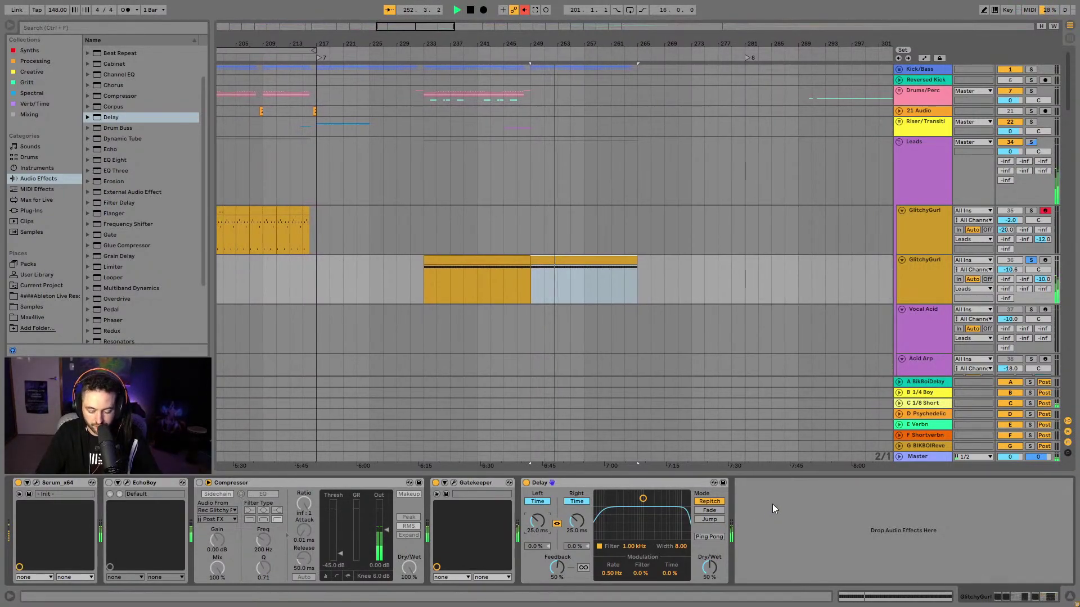
{"action": "left_click", "coordinate": [1032, 261]}
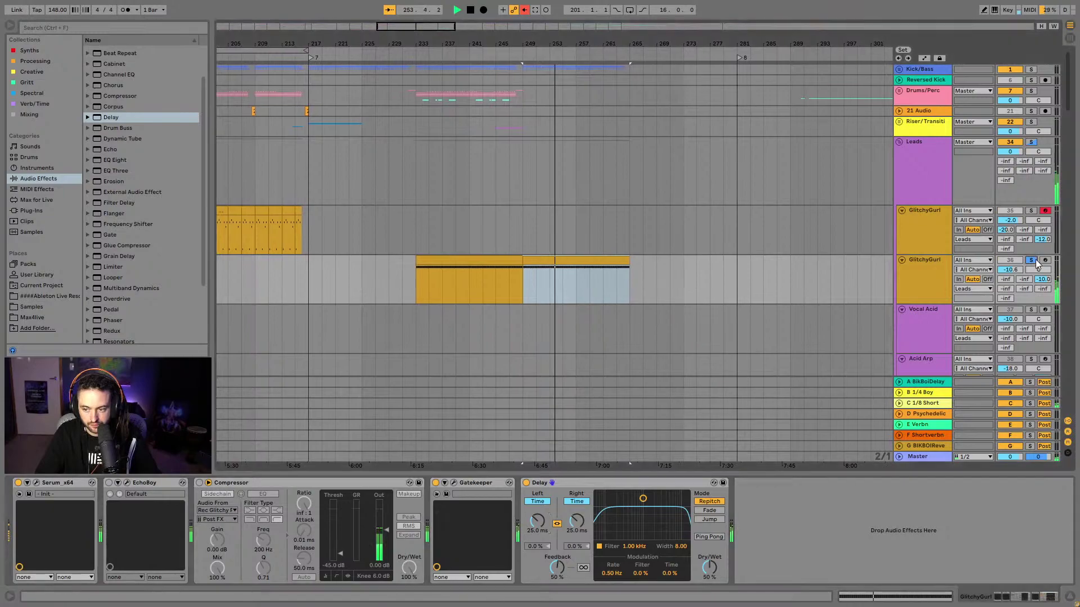
{"action": "left_click", "coordinate": [526, 482]}
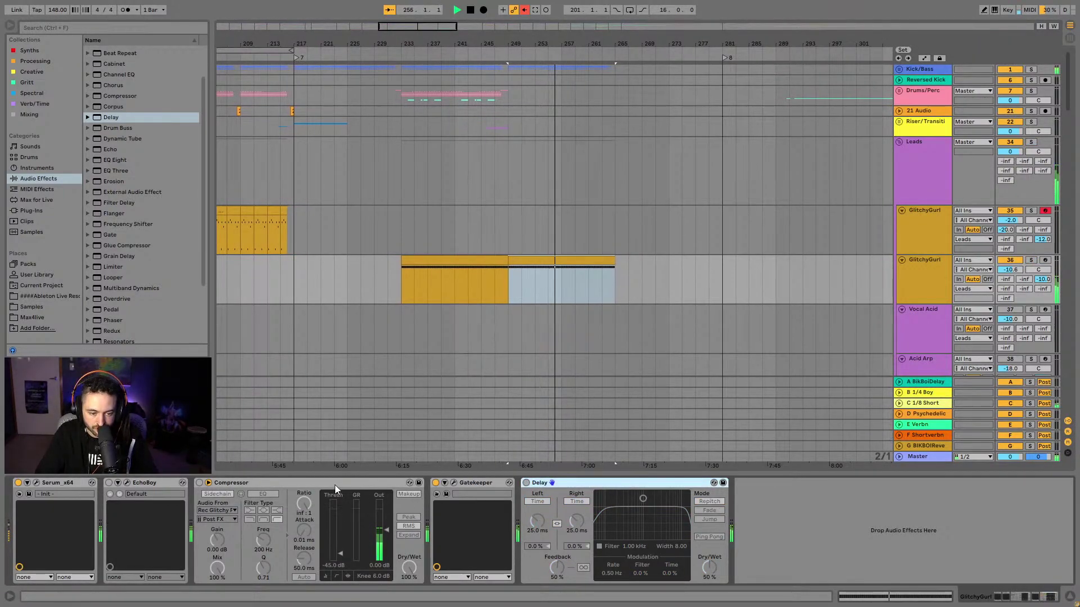
{"action": "key", "text": "Delete"}
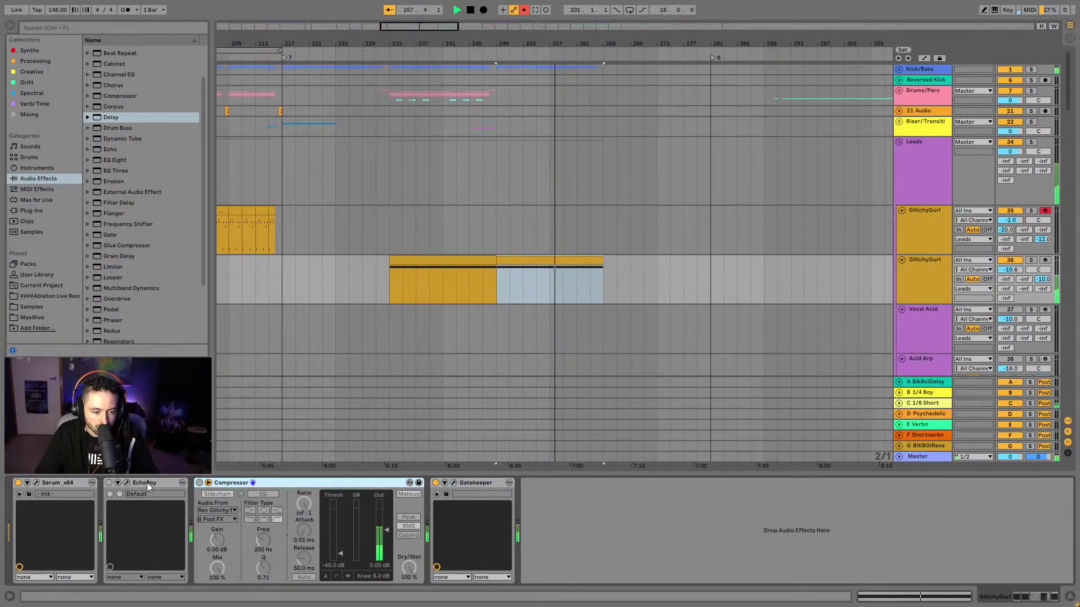
Delete the Compressor and EchoBoy from the second GlitchyGurl track and remove its clip at bars 233 to 249
{"action": "key", "text": "Delete"}
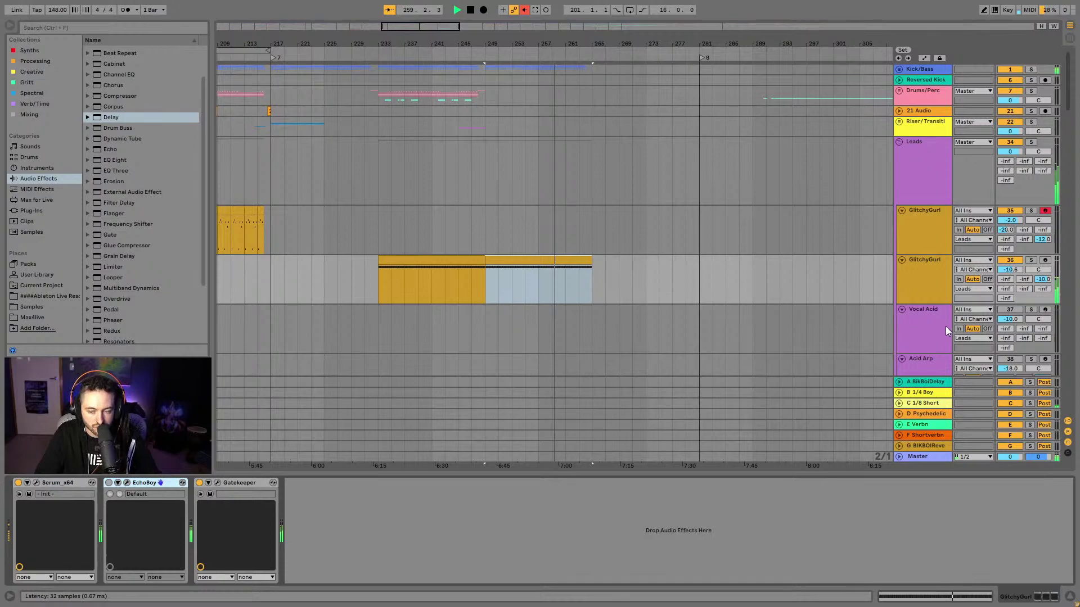
{"action": "key", "text": "Delete"}
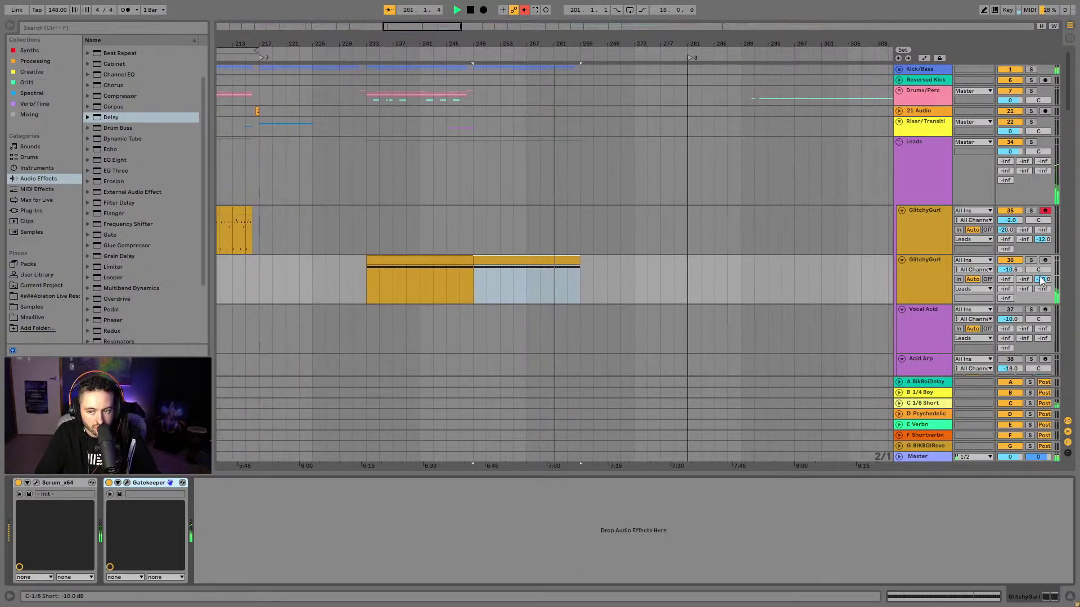
{"action": "left_click", "coordinate": [479, 266]}
{"action": "left_click", "coordinate": [442, 259]}
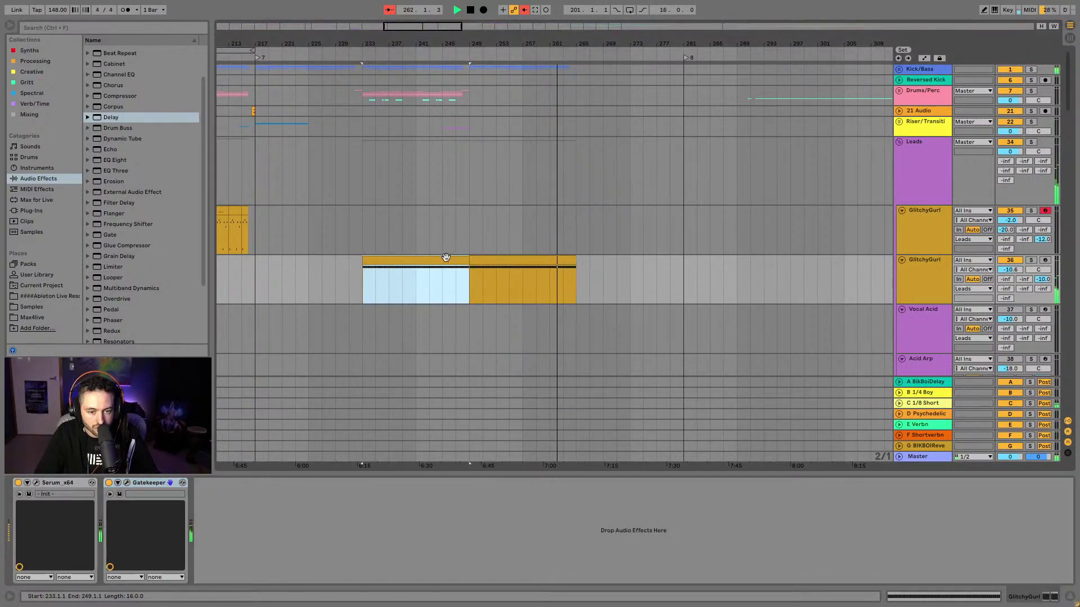
{"action": "key", "text": "Delete"}
Audition the remaining GlitchyGurl clip from bar 249, duplicate its track and solo the copy
{"action": "left_click", "coordinate": [493, 266]}
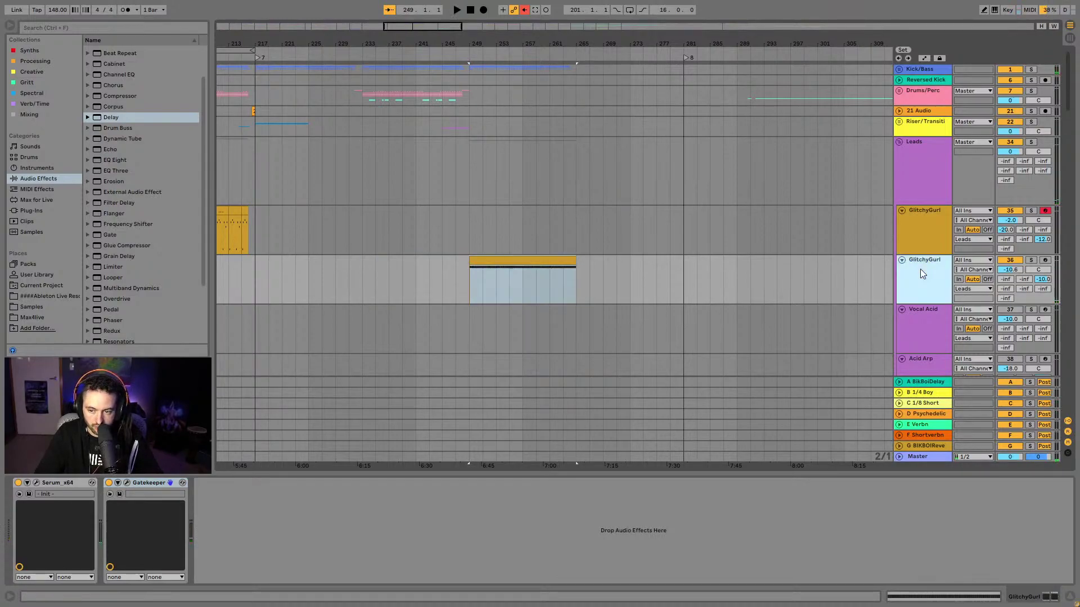
{"action": "key", "text": "space"}
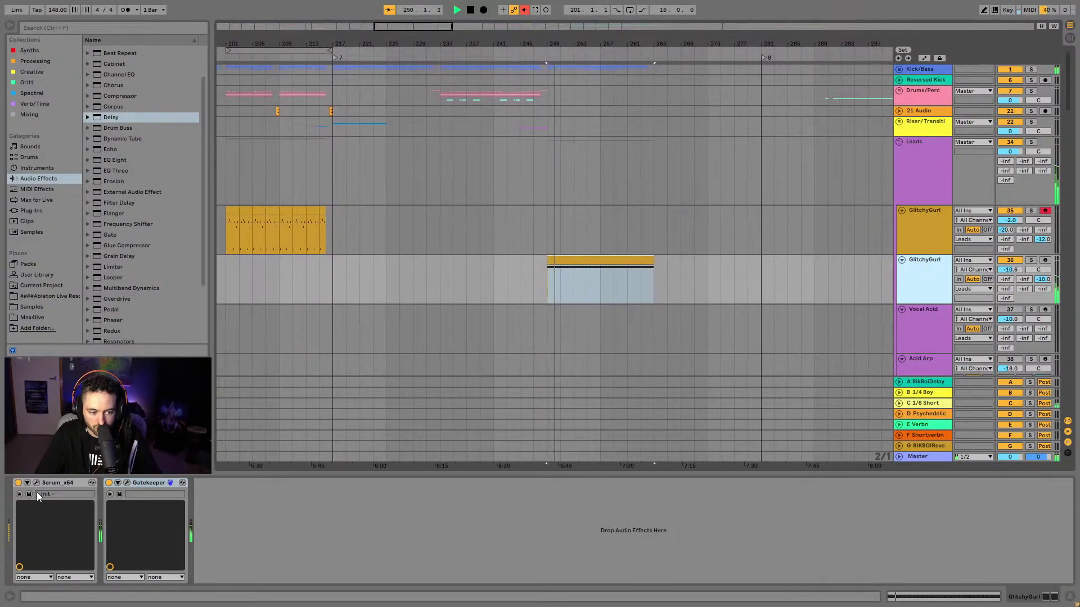
{"action": "left_click", "coordinate": [920, 284]}
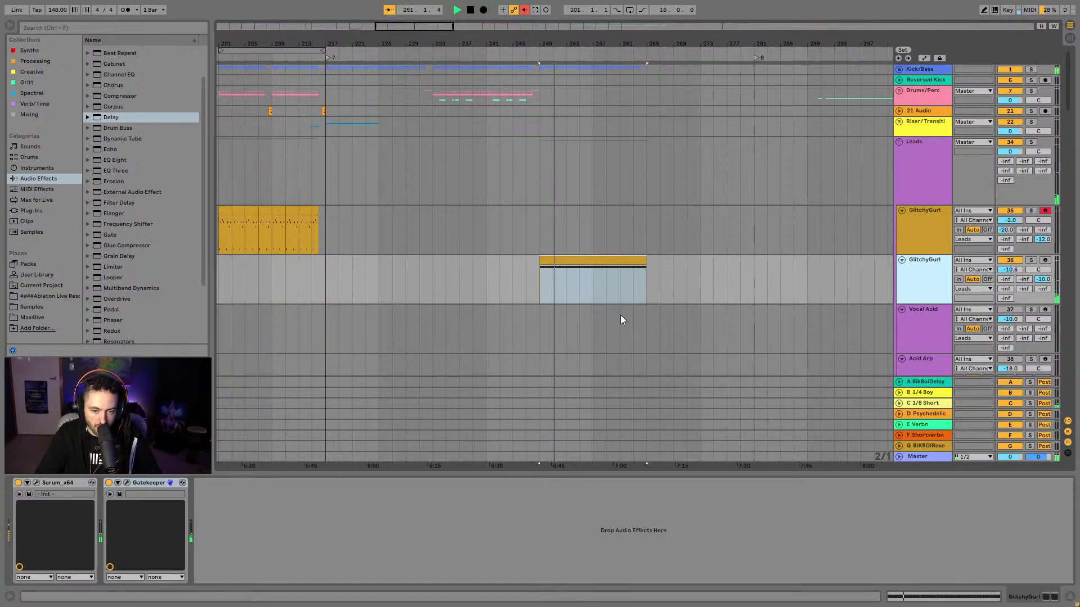
{"action": "key", "text": "ctrl+d"}
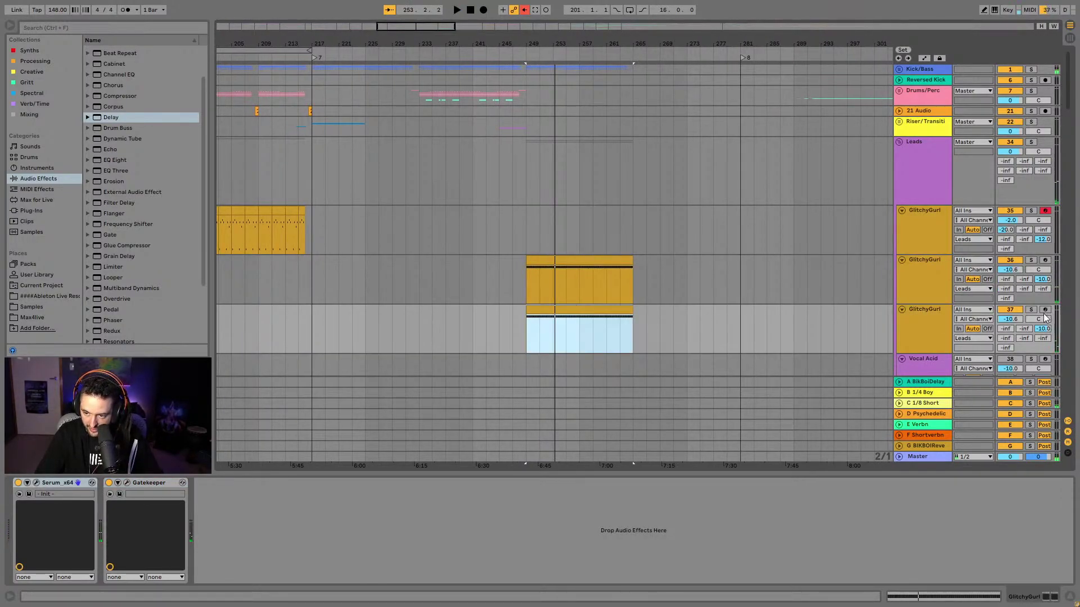
{"action": "key", "text": "s"}
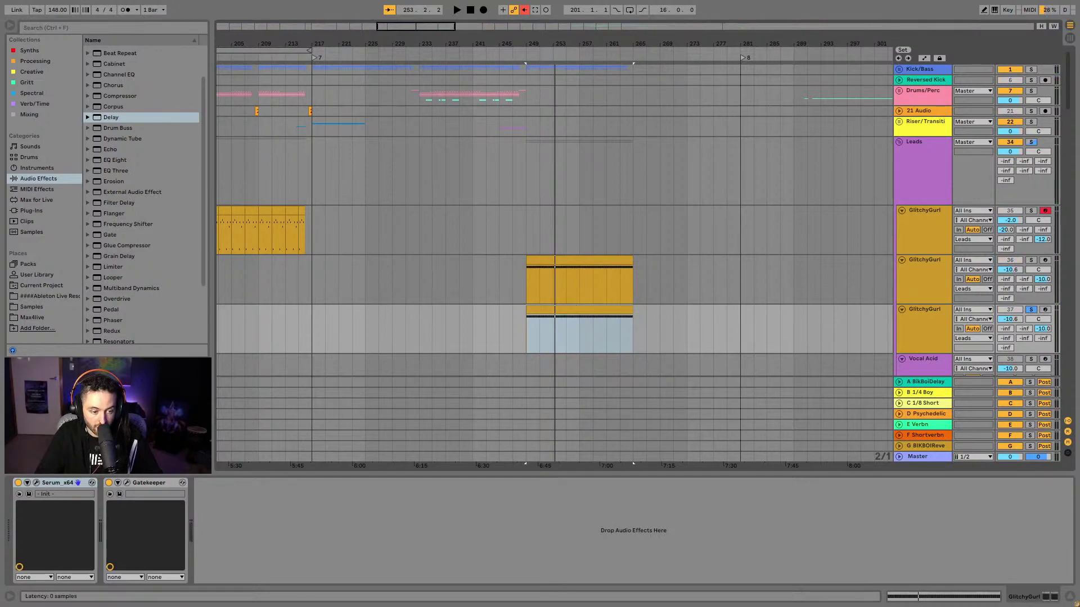
Open Serum on the copied track, load the 4088 wavetable into oscillator A and bypass the filter during playback
{"action": "left_click", "coordinate": [37, 483]}
{"action": "left_click", "coordinate": [478, 235]}
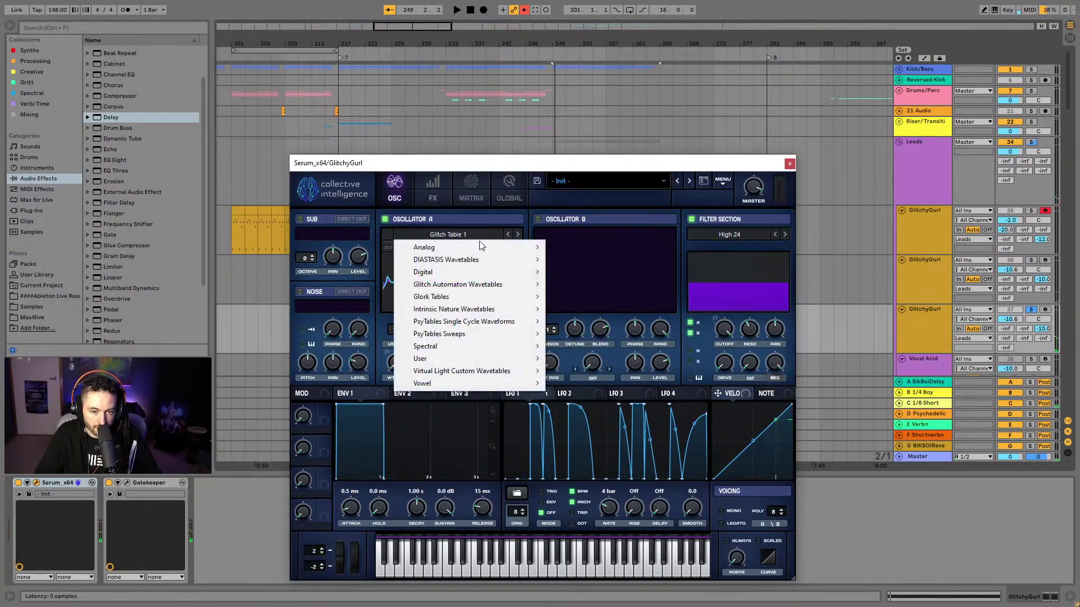
{"action": "left_click", "coordinate": [517, 234]}
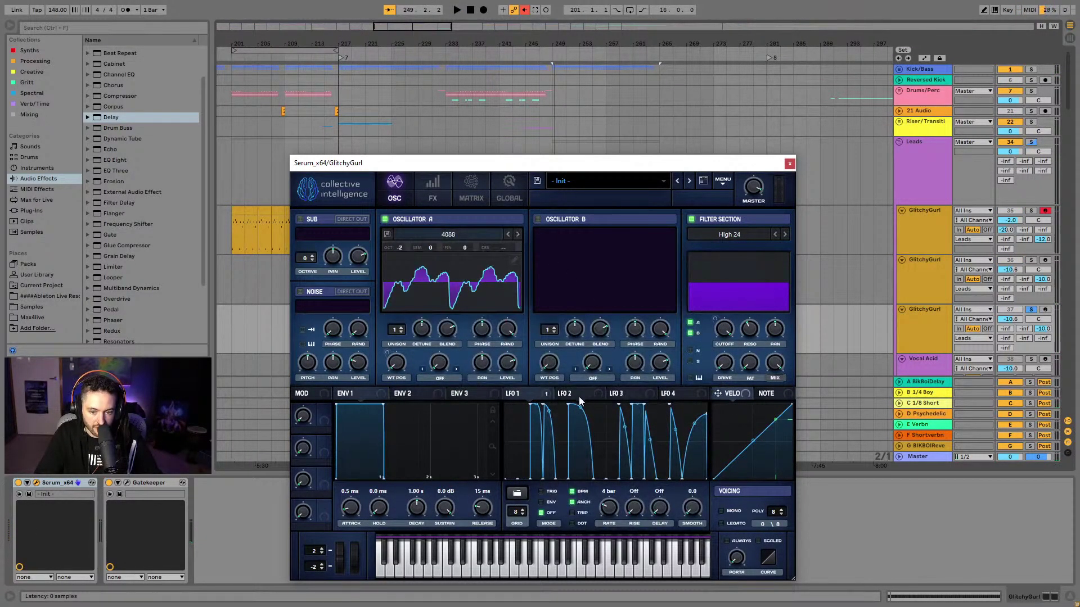
{"action": "key", "text": "space"}
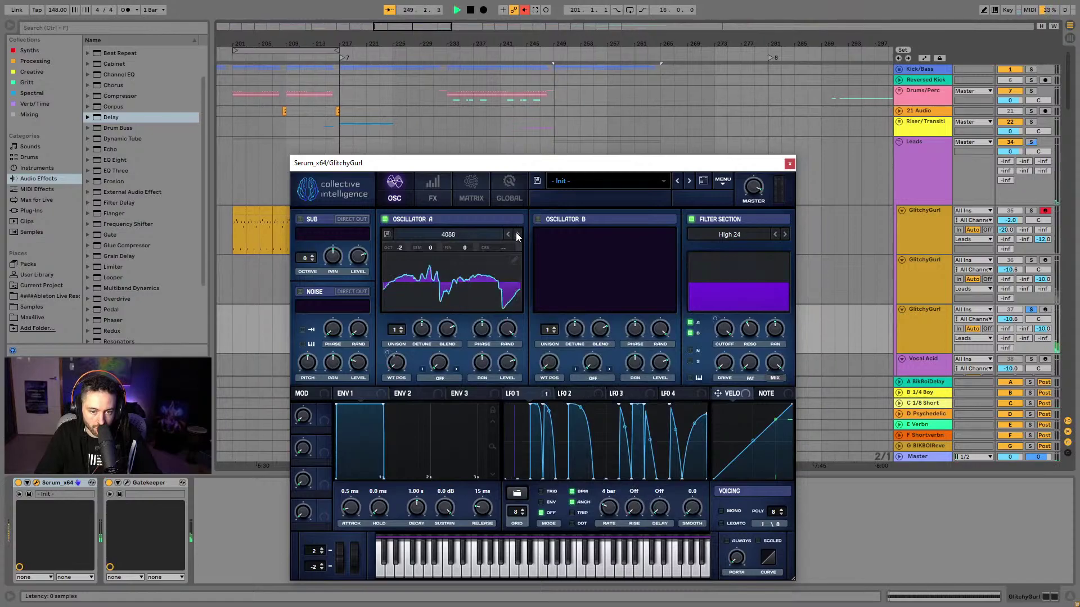
{"action": "left_click", "coordinate": [691, 219]}
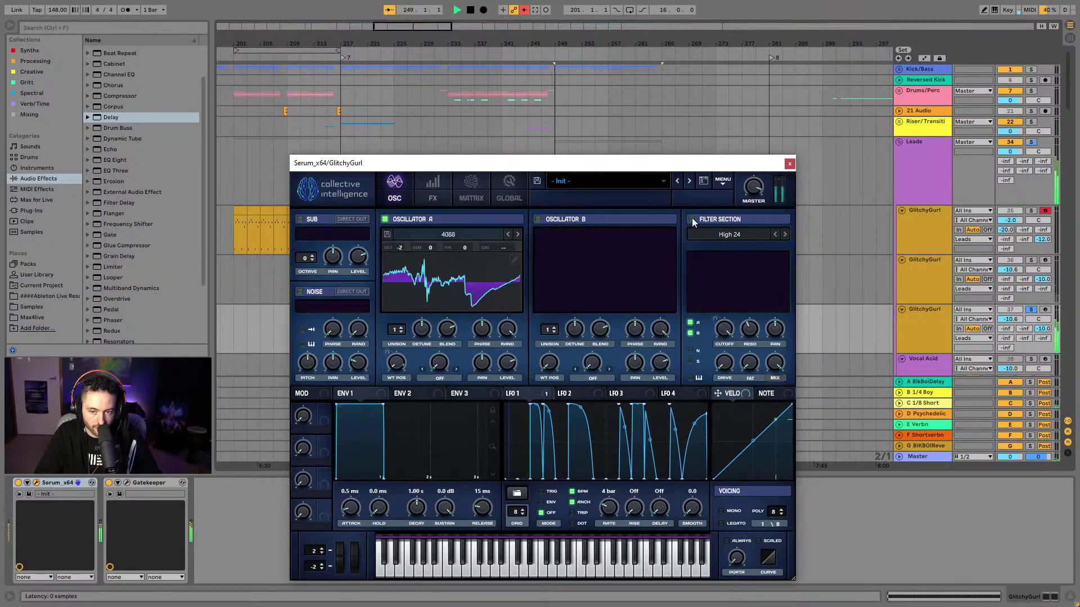
Browse oscillator A's wavetables while listening and load Formant Sweep 3 from PsyTables Sweeps
{"action": "left_click", "coordinate": [517, 232]}
{"action": "left_click", "coordinate": [463, 235]}
{"action": "mouse_move", "coordinate": [479, 334]}
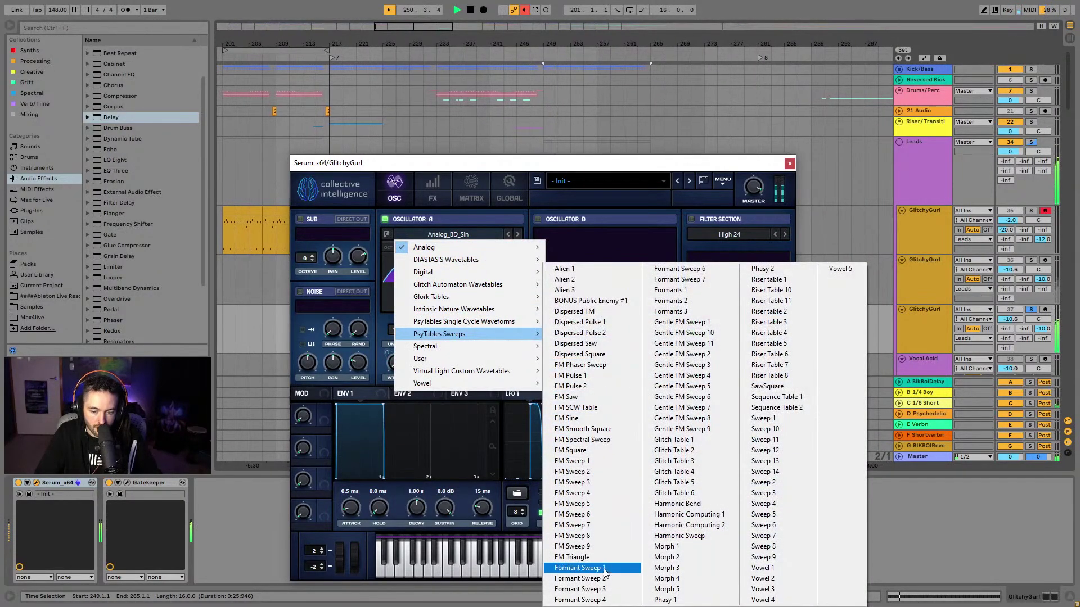
{"action": "left_click", "coordinate": [604, 569]}
{"action": "left_click", "coordinate": [519, 234]}
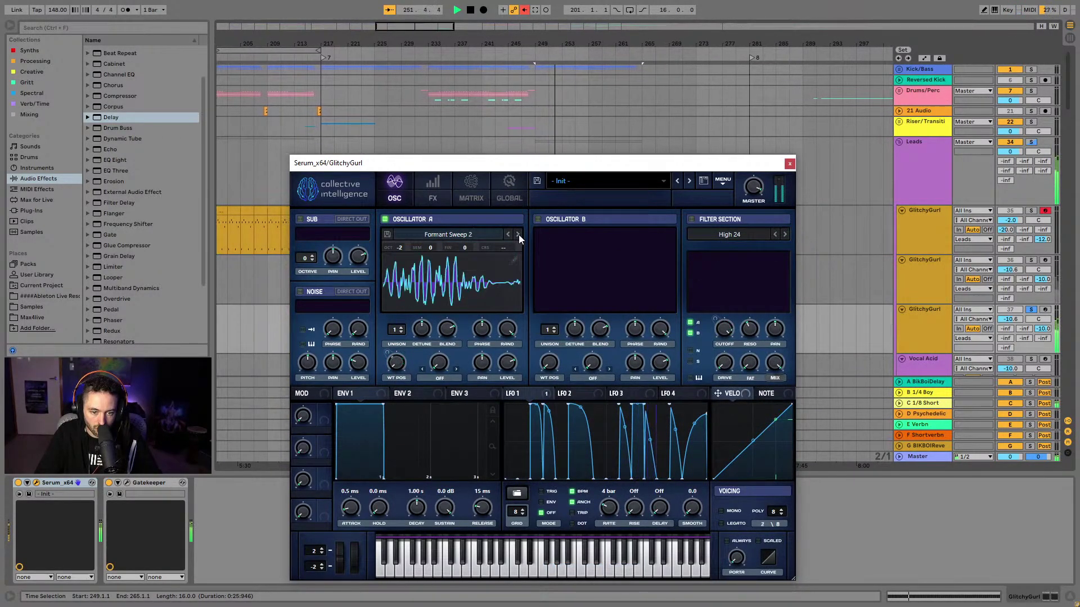
{"action": "left_click", "coordinate": [519, 235]}
Lower oscillator A's octave to -3 and re-enable the High 24 filter, restarting playback from bar 249
{"action": "left_click_drag", "start_coordinate": [400, 248], "coordinate": [396, 267]}
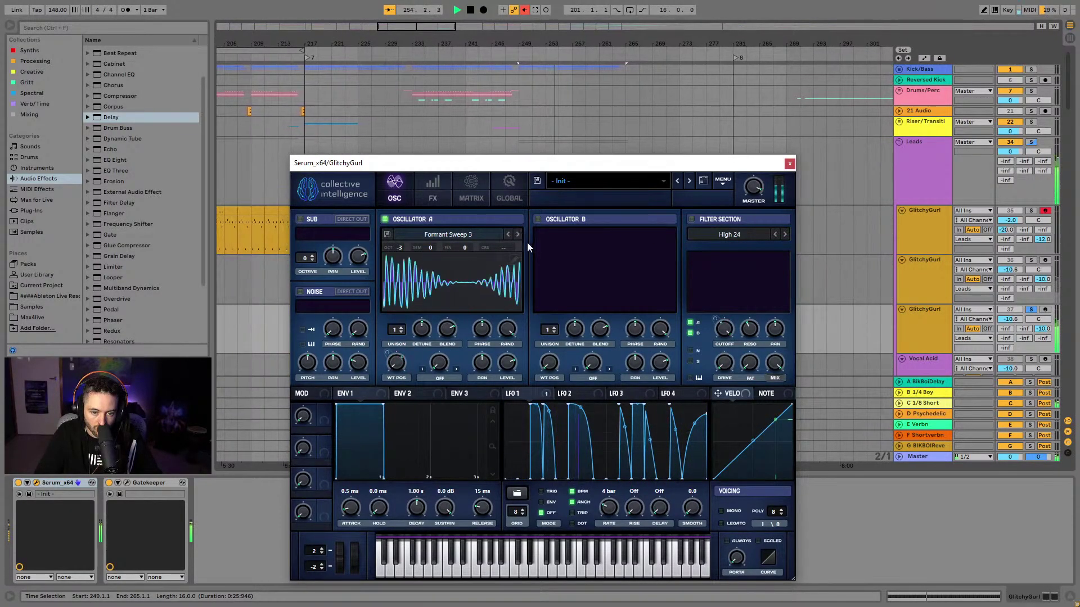
{"action": "key", "text": "space"}
{"action": "left_click", "coordinate": [690, 219]}
{"action": "key", "text": "space"}
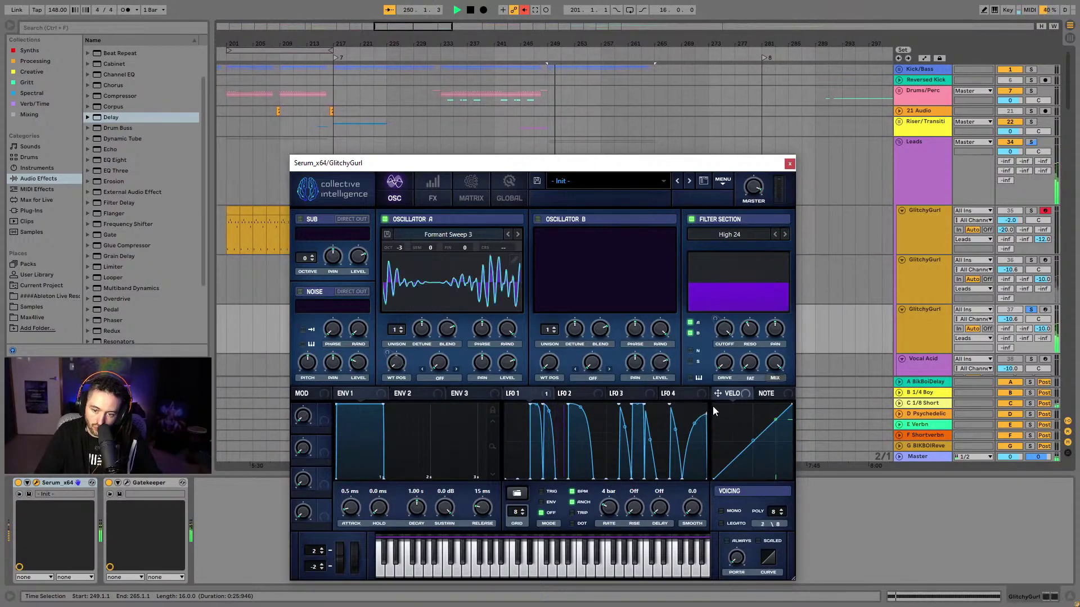
Load Gate Rhythm 11 from Glitch Automaton 2 LFO Shapes into LFO 1 and audition the gate rhythm shapes that follow
{"action": "left_click", "coordinate": [517, 494]}
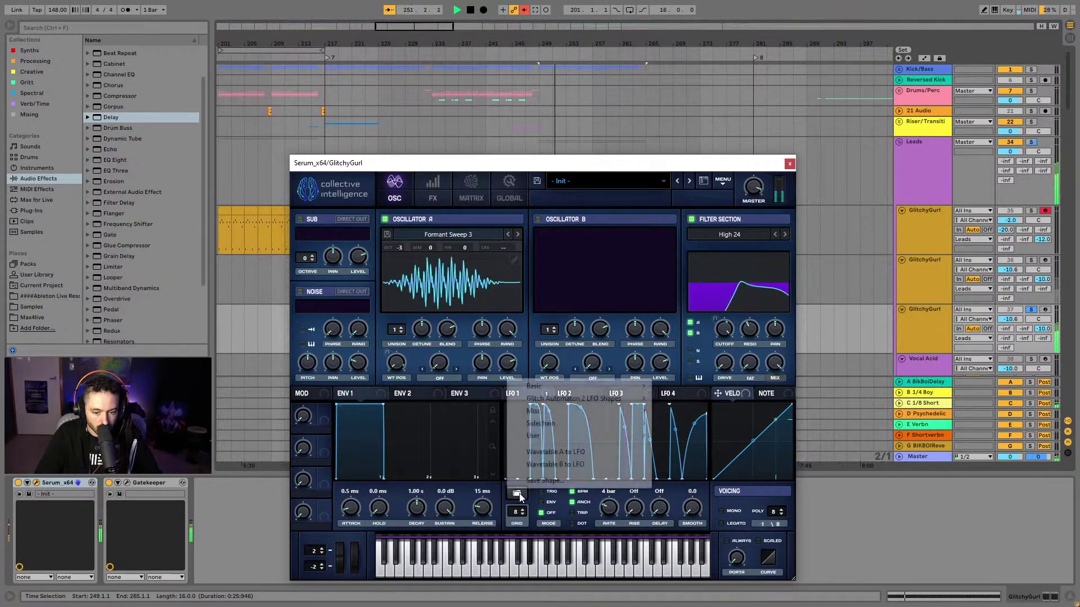
{"action": "mouse_move", "coordinate": [647, 401]}
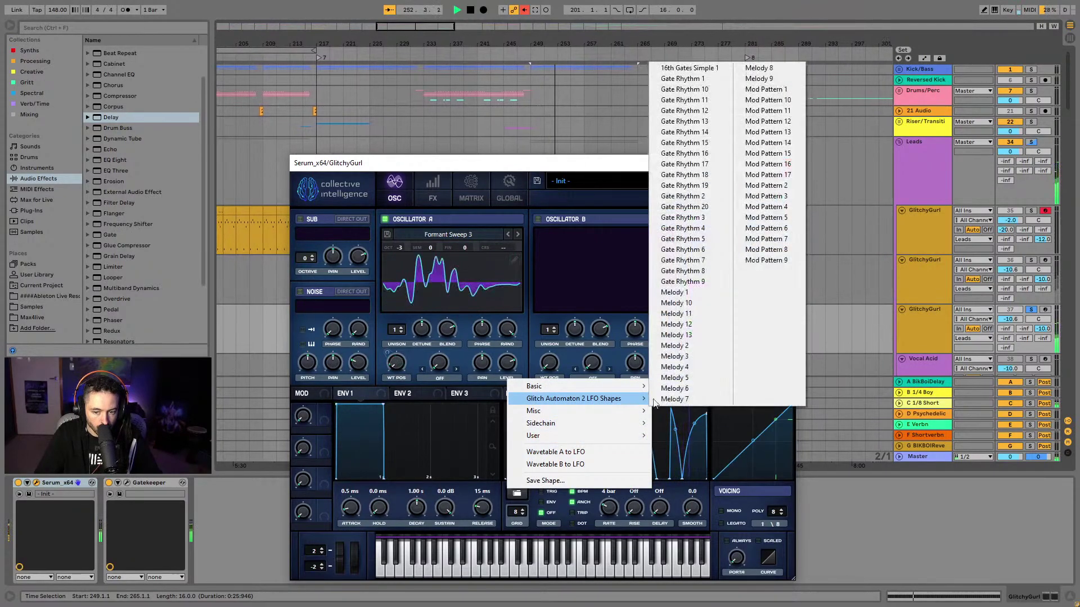
{"action": "left_click", "coordinate": [685, 100]}
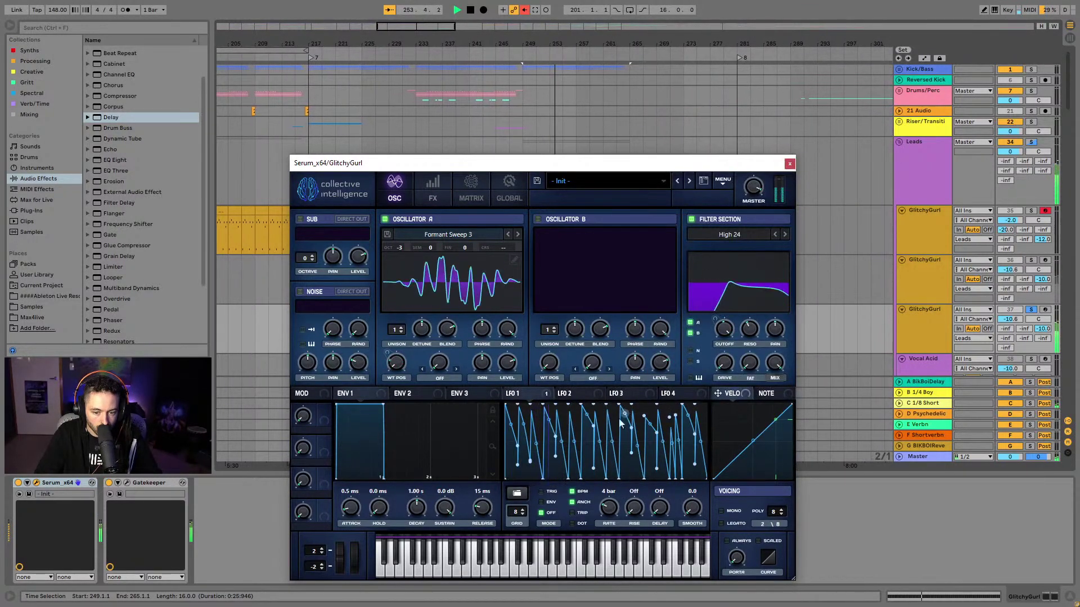
{"action": "left_click", "coordinate": [517, 493]}
{"action": "left_click", "coordinate": [518, 493]}
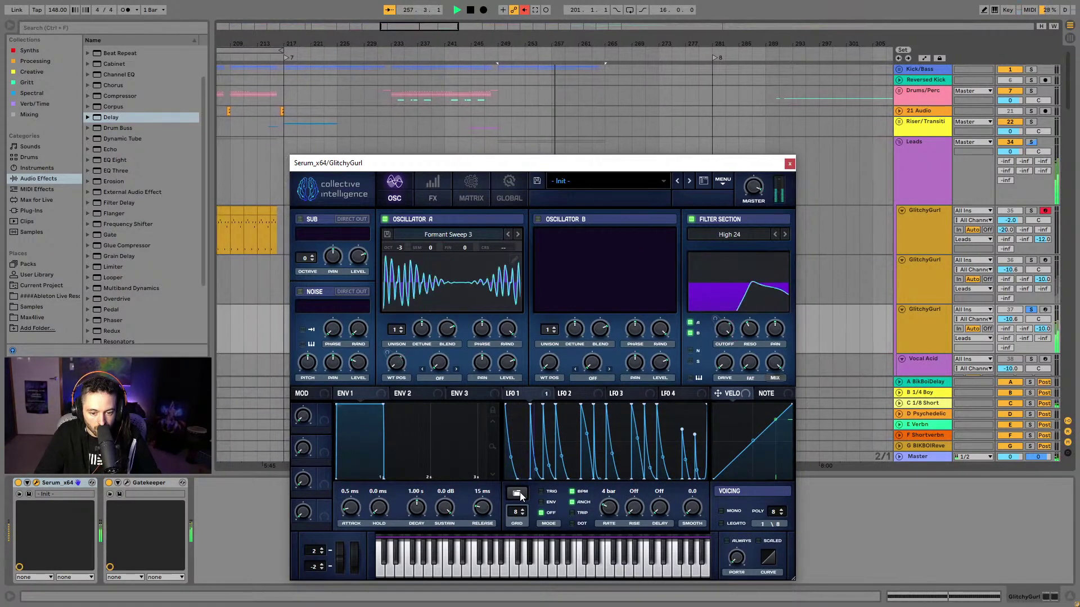
{"action": "left_click", "coordinate": [518, 494]}
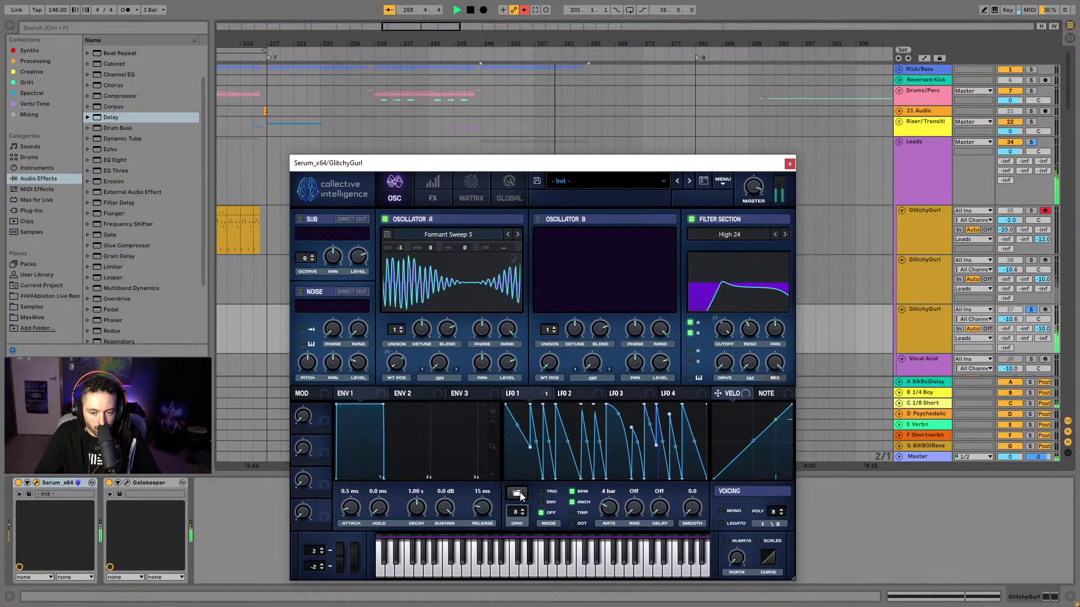
{"action": "left_click", "coordinate": [519, 493]}
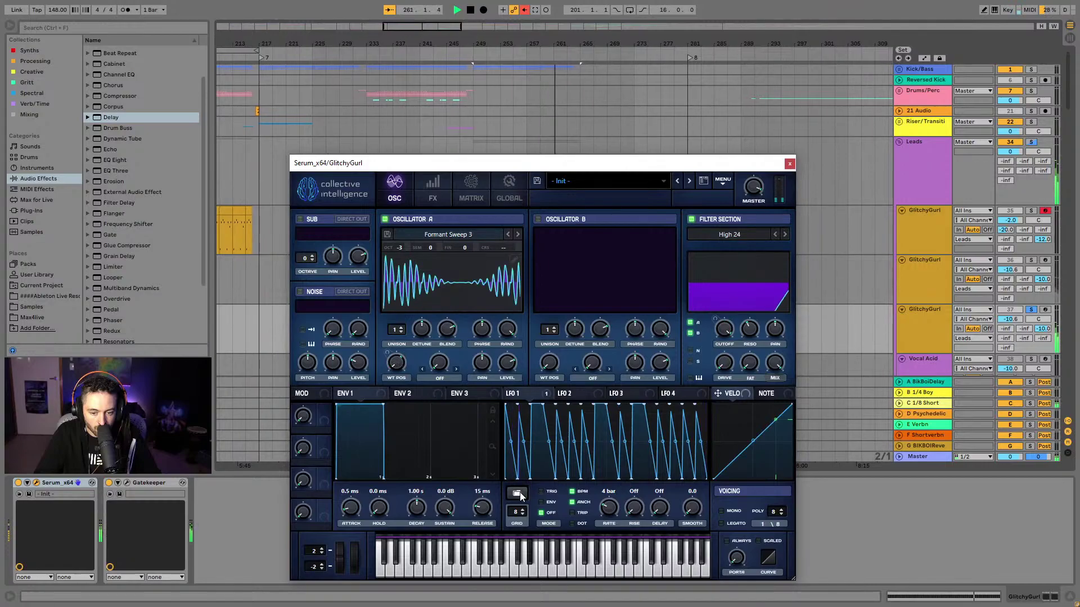
{"action": "left_click", "coordinate": [518, 493]}
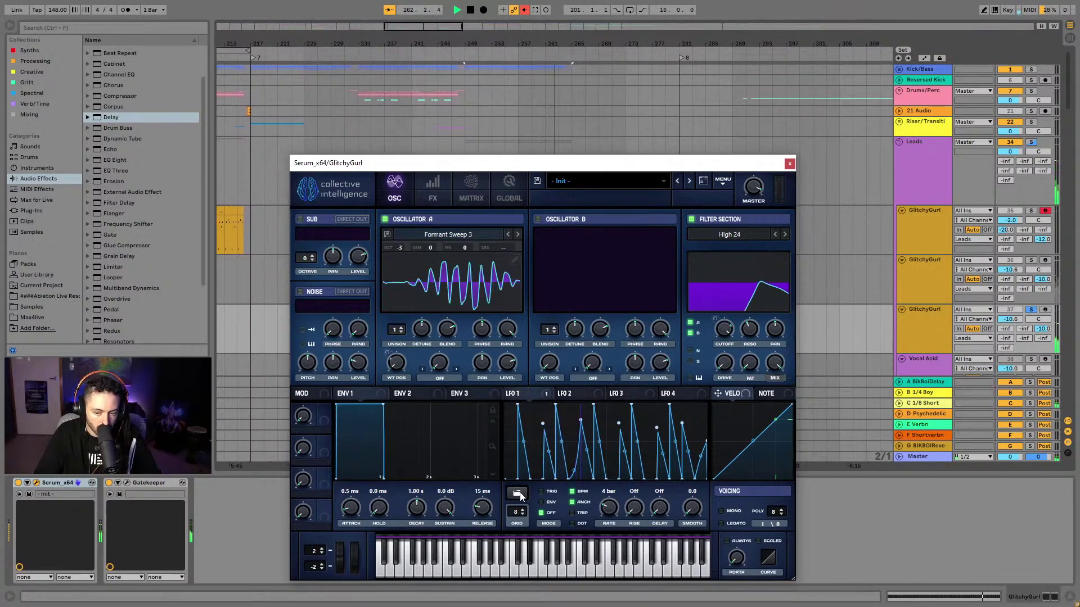
{"action": "left_click", "coordinate": [520, 493]}
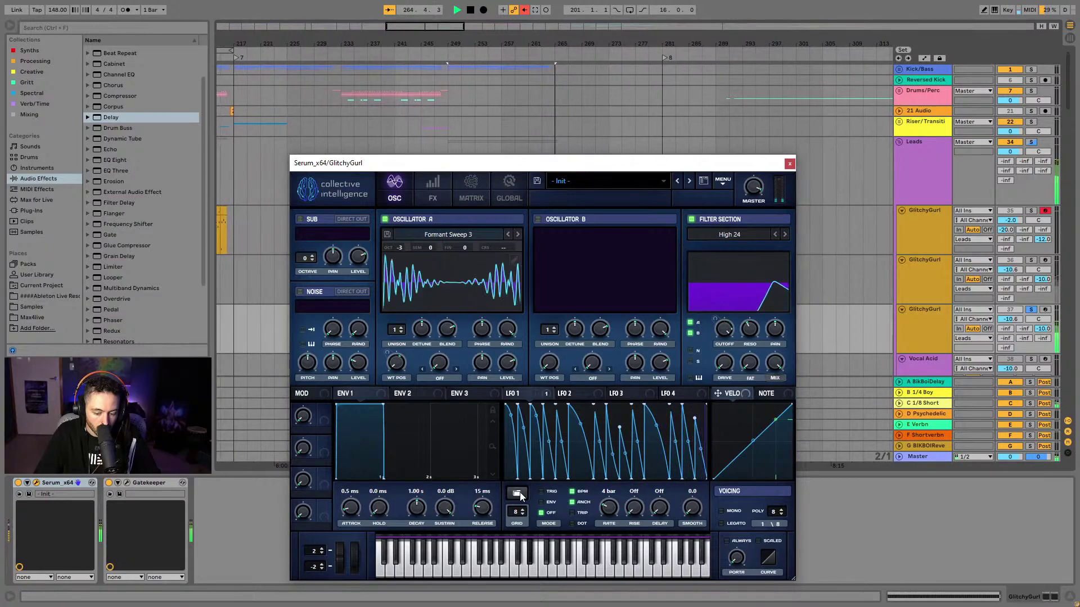
{"action": "left_click", "coordinate": [518, 493]}
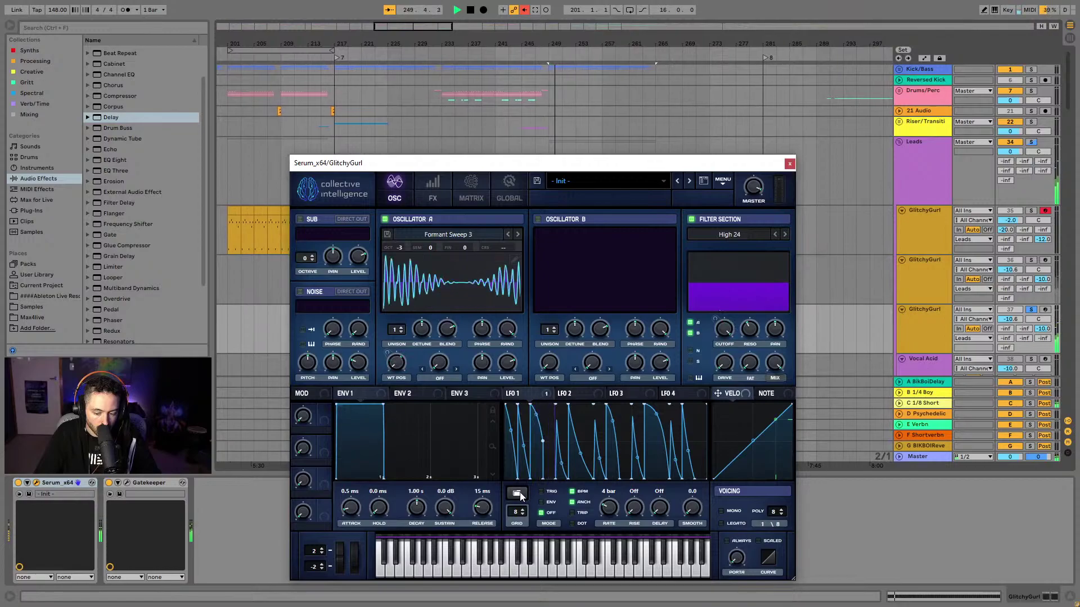
{"action": "left_click", "coordinate": [519, 493]}
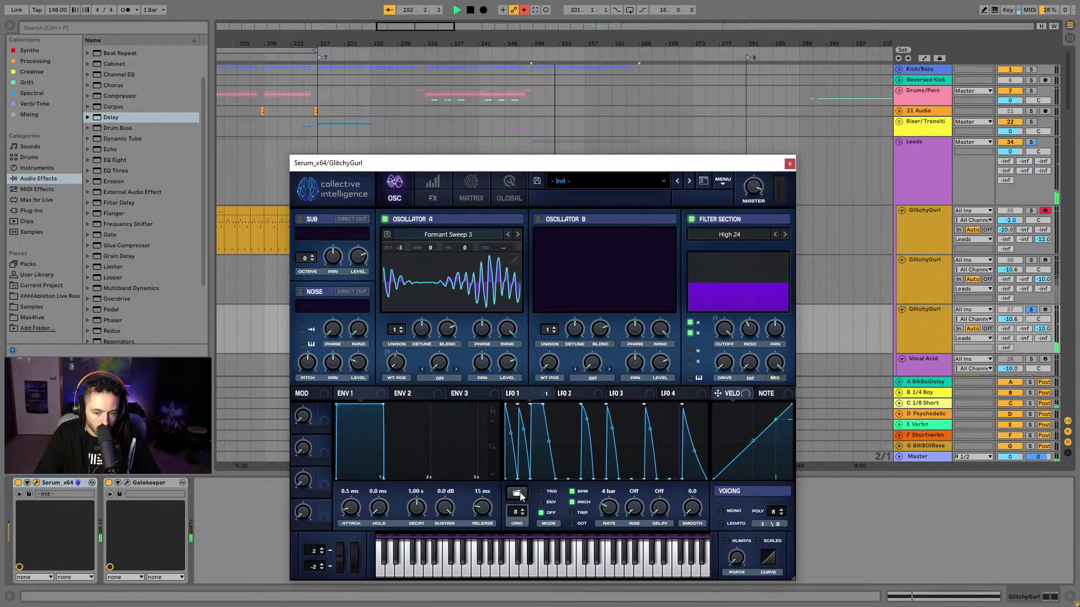
{"action": "left_click", "coordinate": [518, 494]}
{"action": "left_click", "coordinate": [519, 493]}
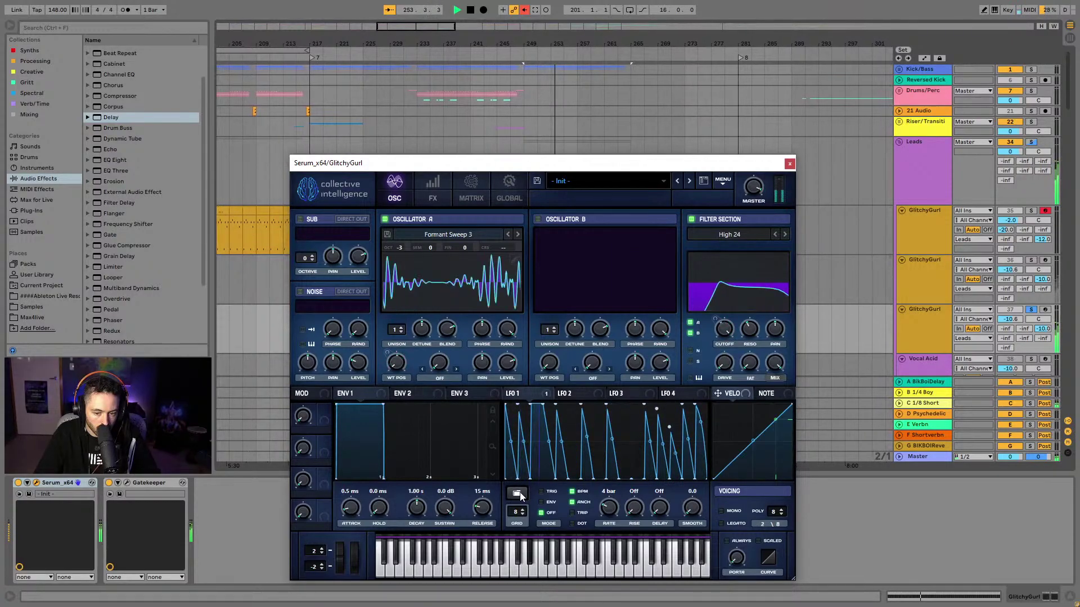
{"action": "left_click", "coordinate": [519, 493]}
Load Gate Rhythm 9 into LFO 1 and browse onward to a square-stepped Glitch Automaton 2 shape
{"action": "left_click", "coordinate": [519, 493]}
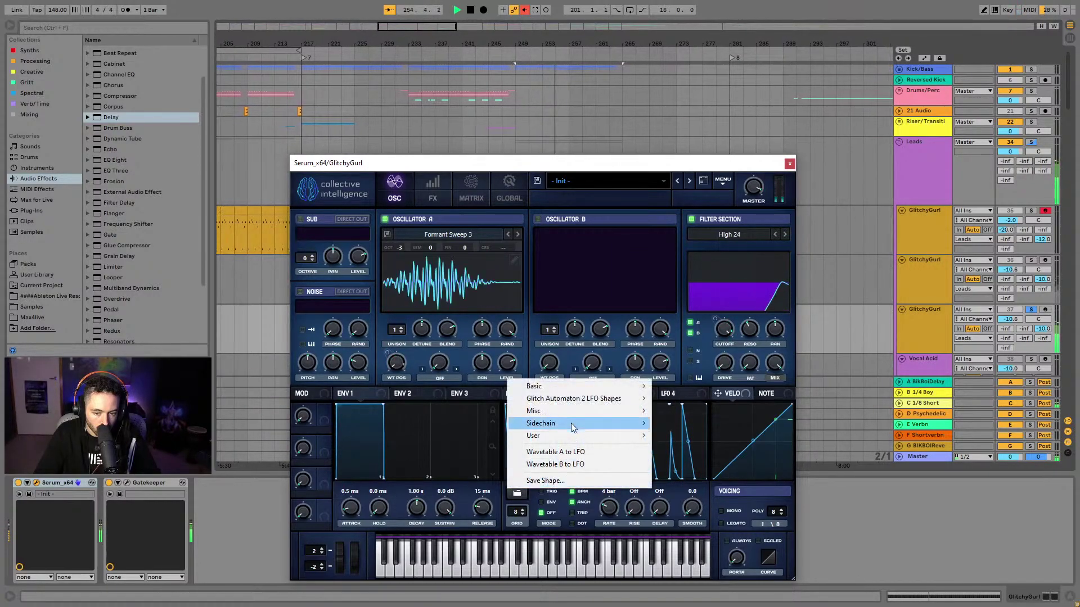
{"action": "mouse_move", "coordinate": [589, 398]}
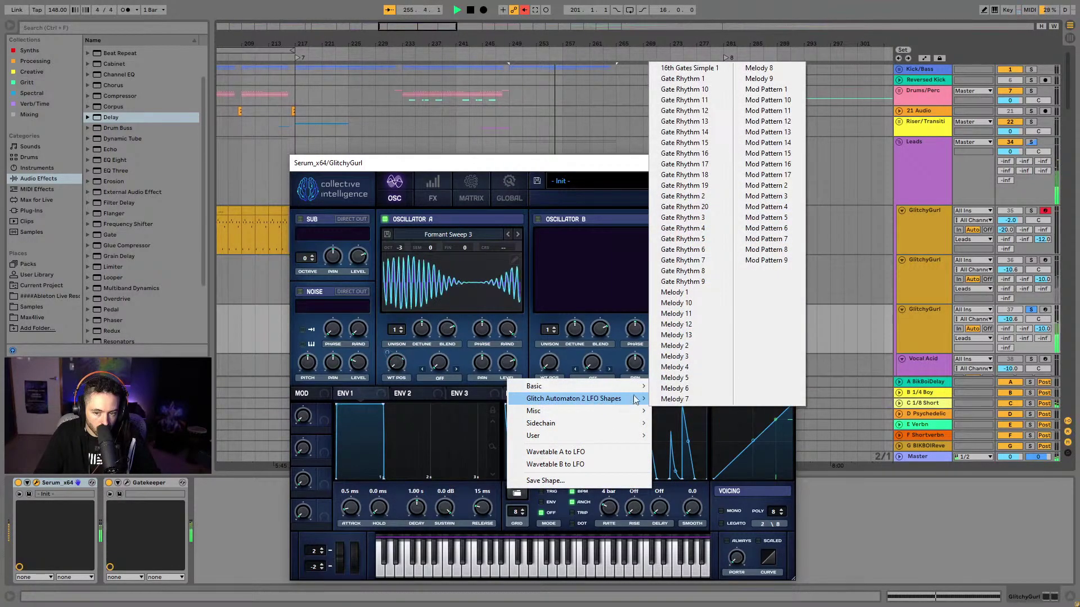
{"action": "left_click", "coordinate": [686, 282]}
{"action": "left_click", "coordinate": [519, 493]}
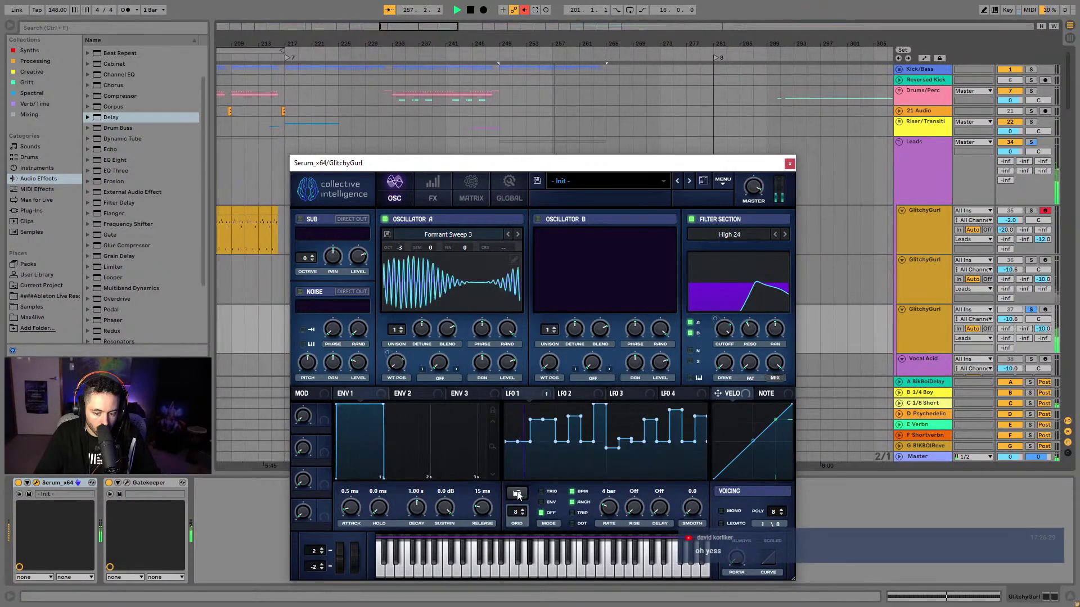
{"action": "left_click", "coordinate": [518, 493]}
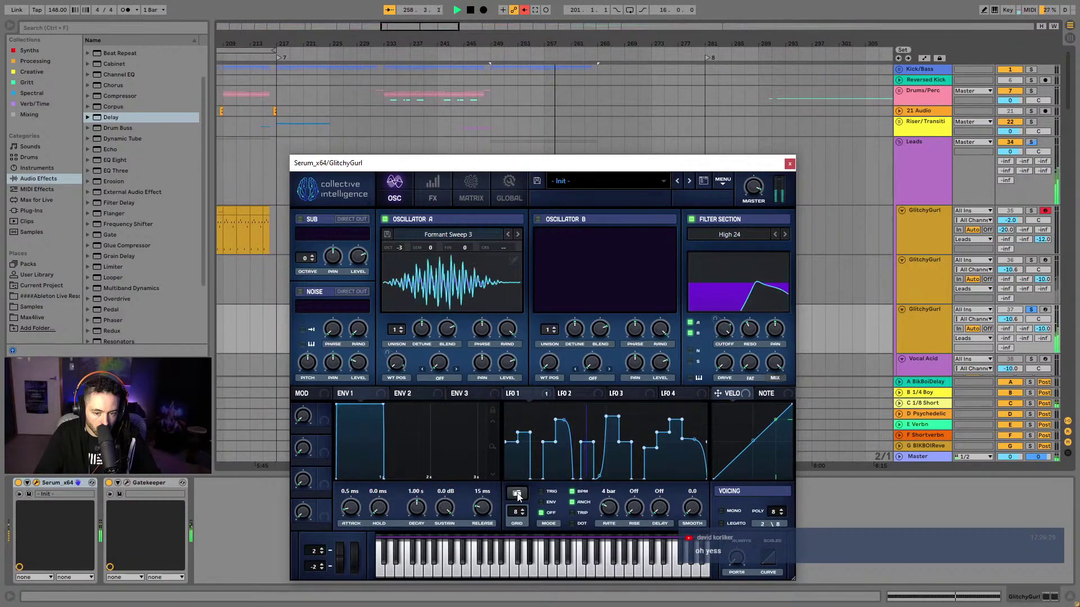
{"action": "left_click", "coordinate": [518, 493]}
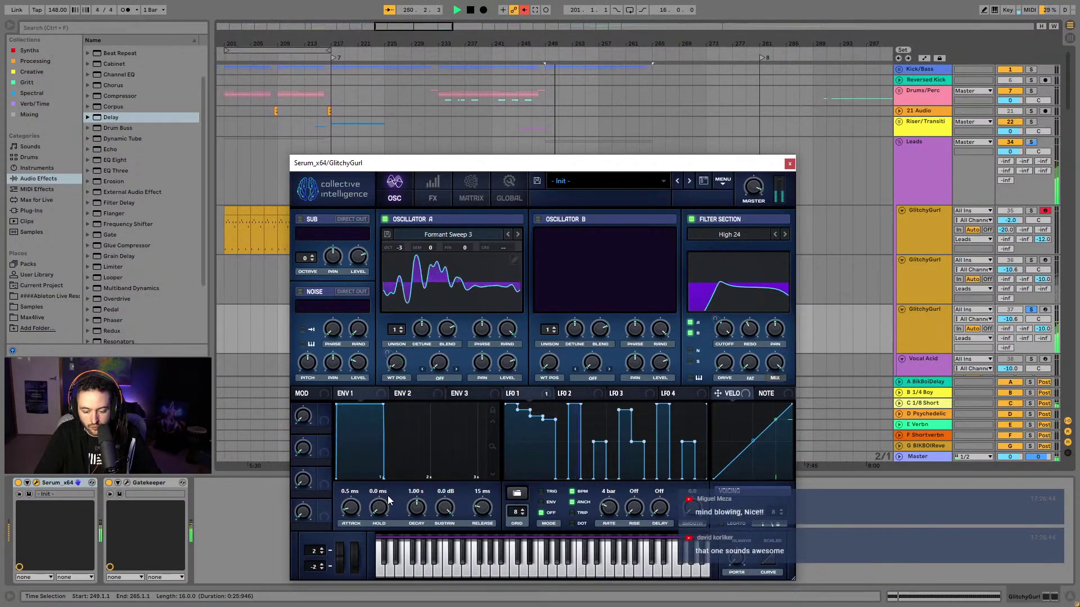
Shape envelope 1 with 15 ms attack, 381 ms decay, sustain at minus infinity and 60 ms release, and close Serum
{"action": "left_click_drag", "start_coordinate": [444, 508], "coordinate": [352, 505]}
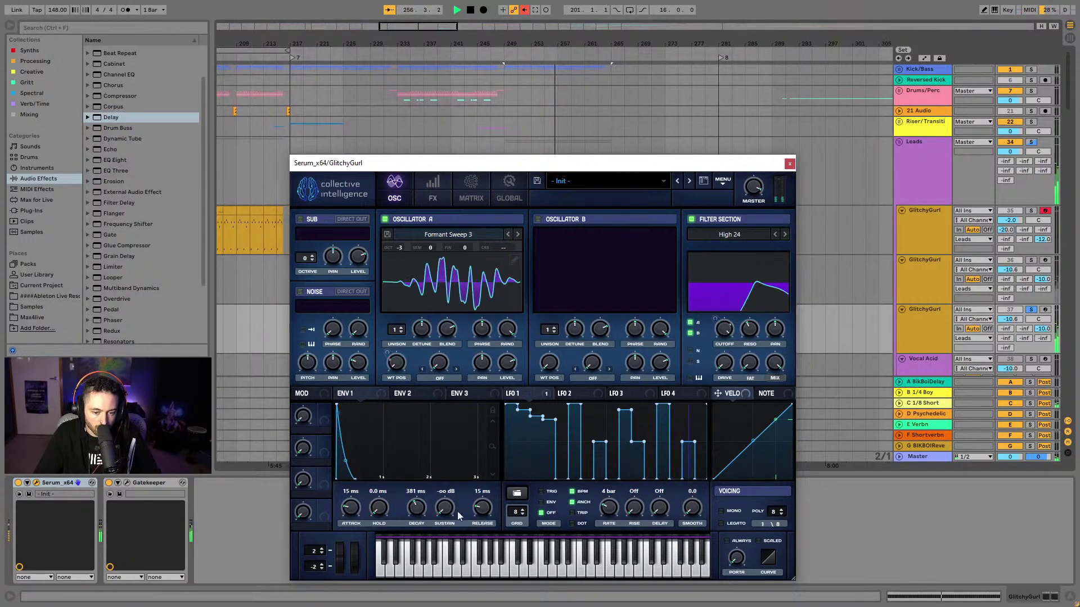
{"action": "left_click_drag", "start_coordinate": [481, 516], "coordinate": [479, 512]}
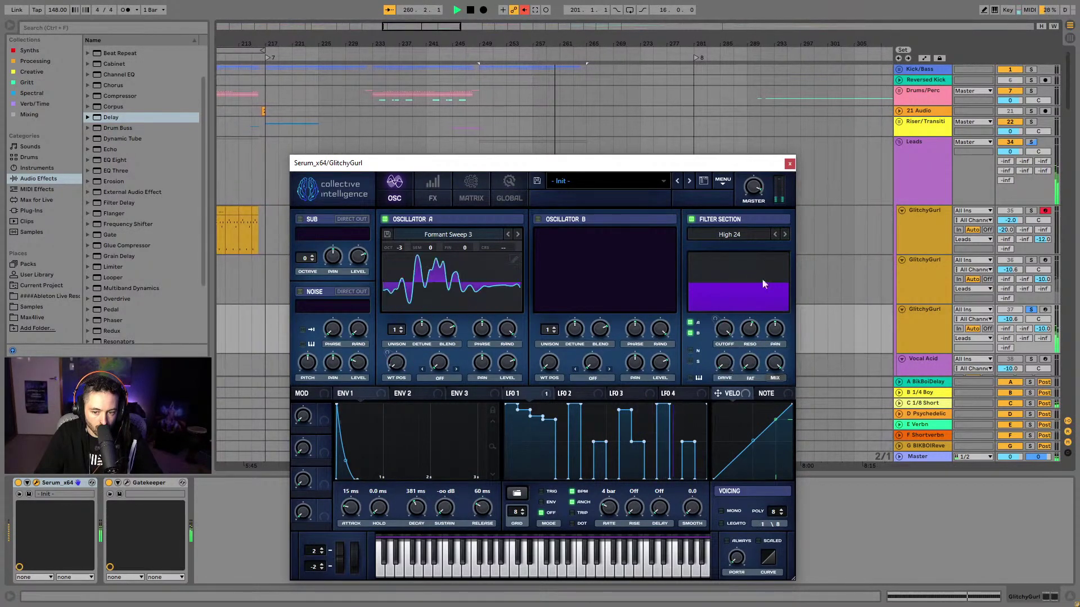
{"action": "left_click", "coordinate": [788, 165]}
Restart playback from bar 249 with both GlitchyGurl copies soloed and compare the new lead with Gatekeeper bypassed
{"action": "left_click", "coordinate": [1031, 260]}
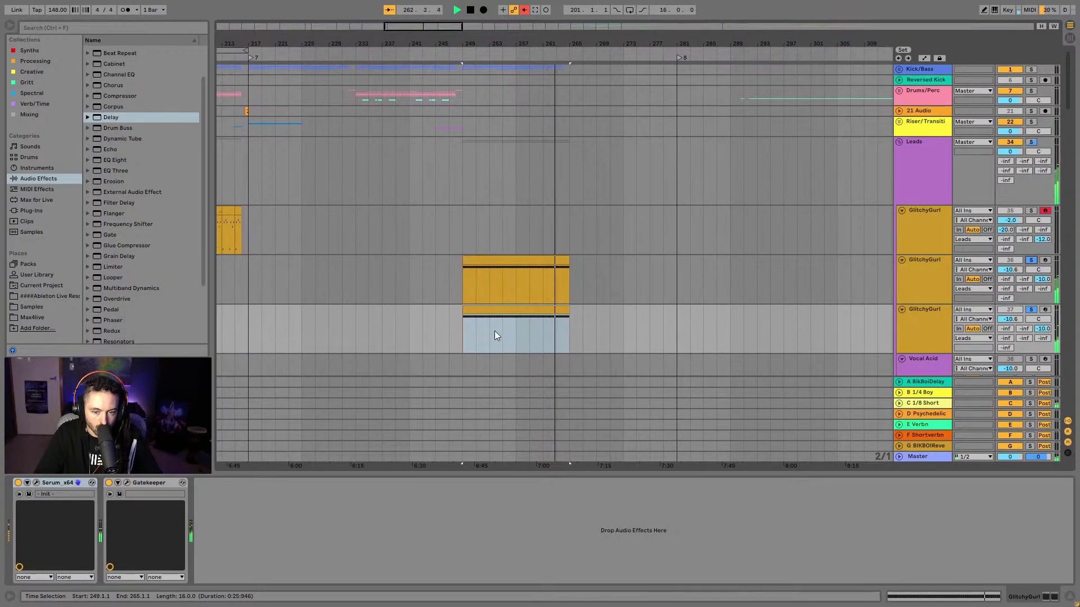
{"action": "left_click", "coordinate": [933, 315]}
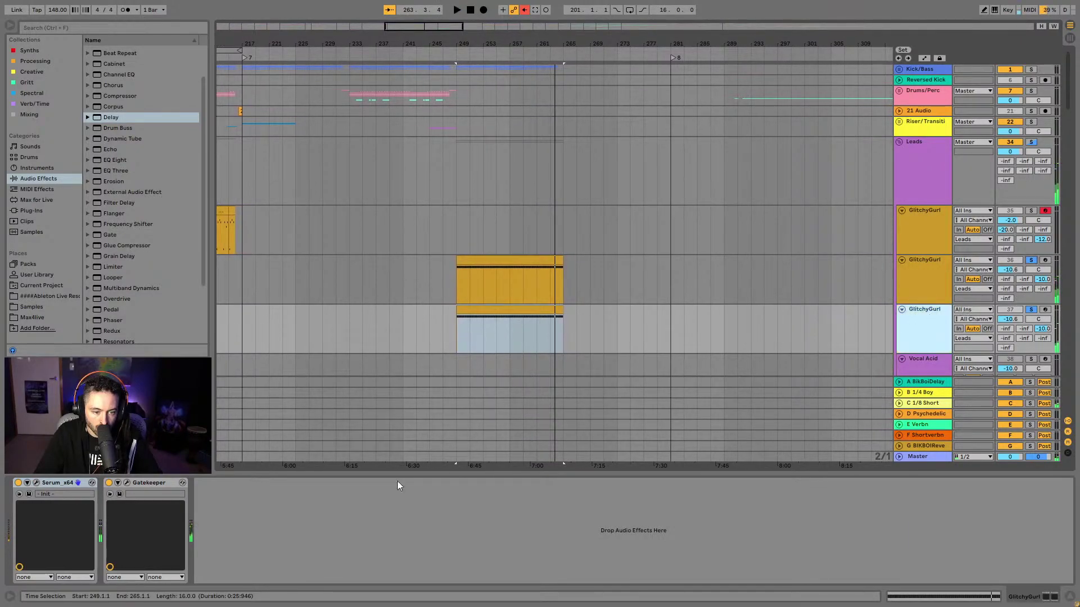
{"action": "key", "text": "space"}
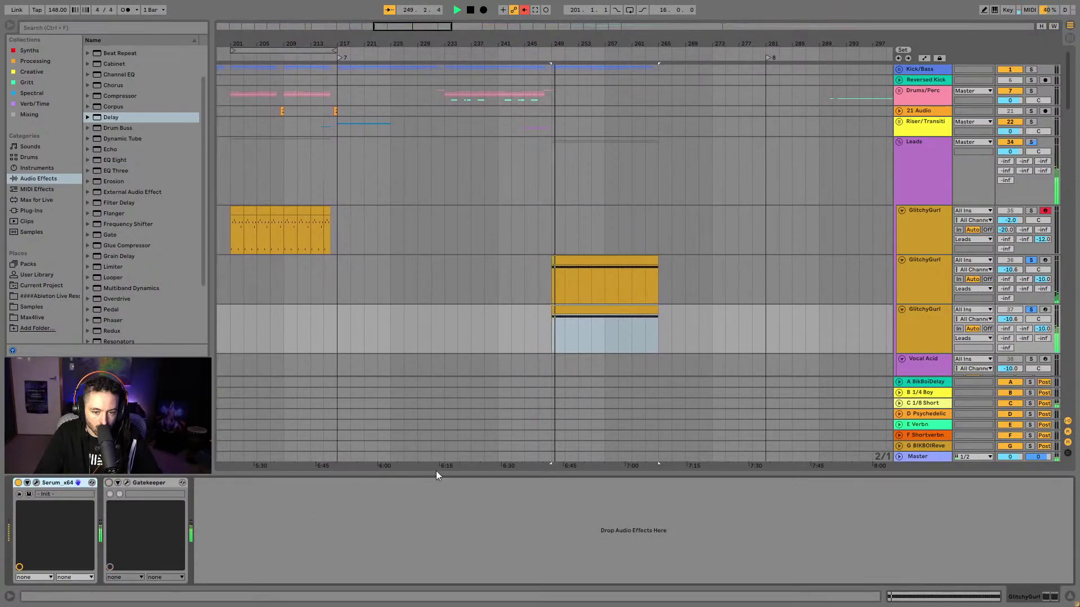
{"action": "left_click", "coordinate": [109, 482]}
Load the Dancing Star preset in the new GlitchyGurl track's Gatekeeper and listen to its rhythm during playback
{"action": "left_click", "coordinate": [127, 483]}
{"action": "left_click", "coordinate": [861, 305]}
{"action": "left_click", "coordinate": [795, 309]}
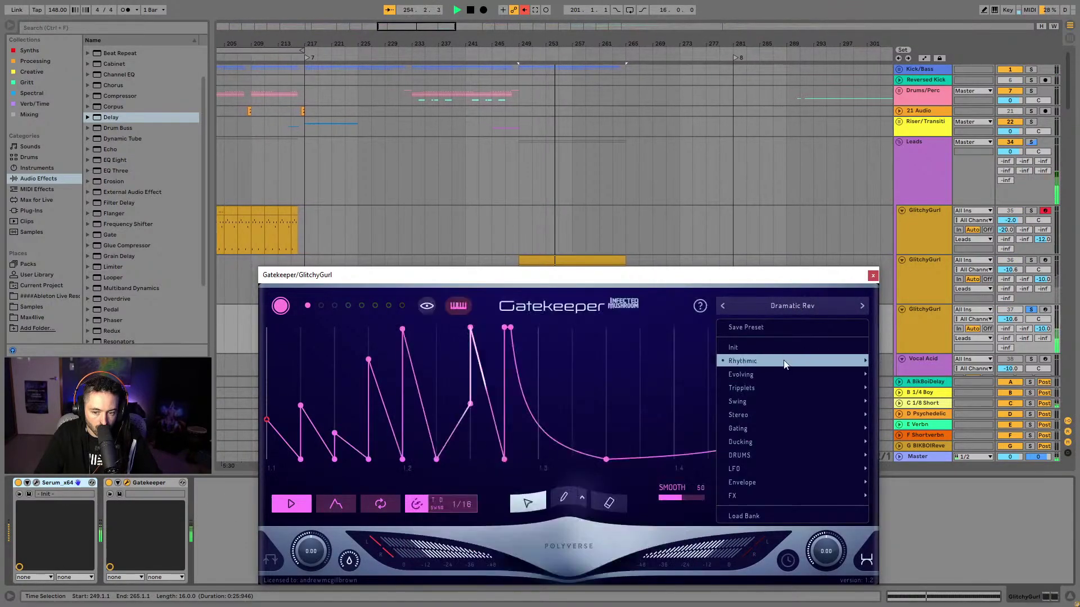
{"action": "mouse_move", "coordinate": [785, 364]}
{"action": "left_click", "coordinate": [616, 450]}
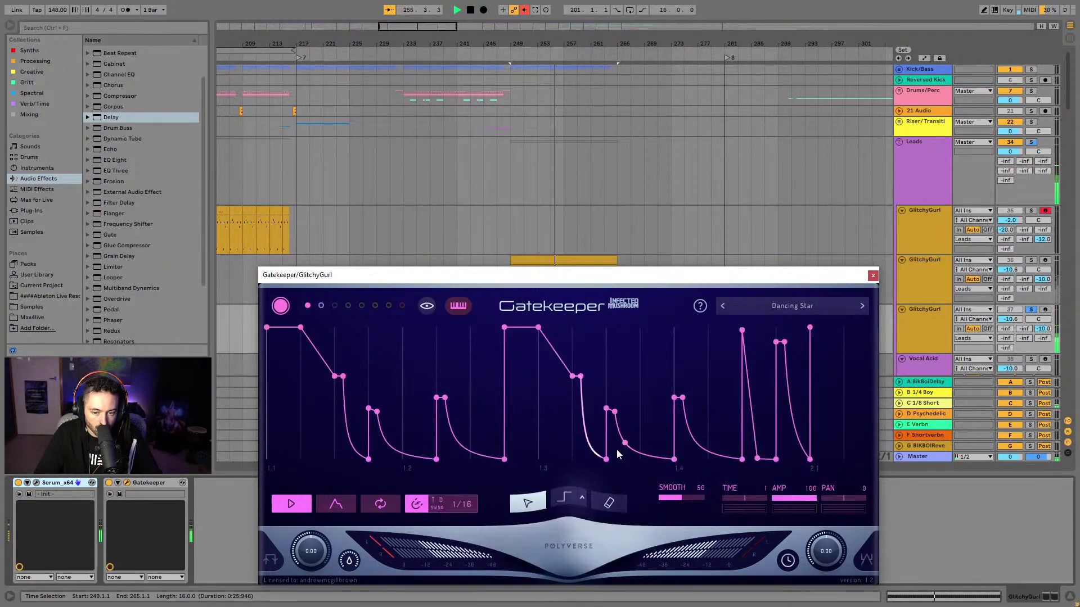
{"action": "left_click_drag", "start_coordinate": [798, 277], "coordinate": [741, 201]}
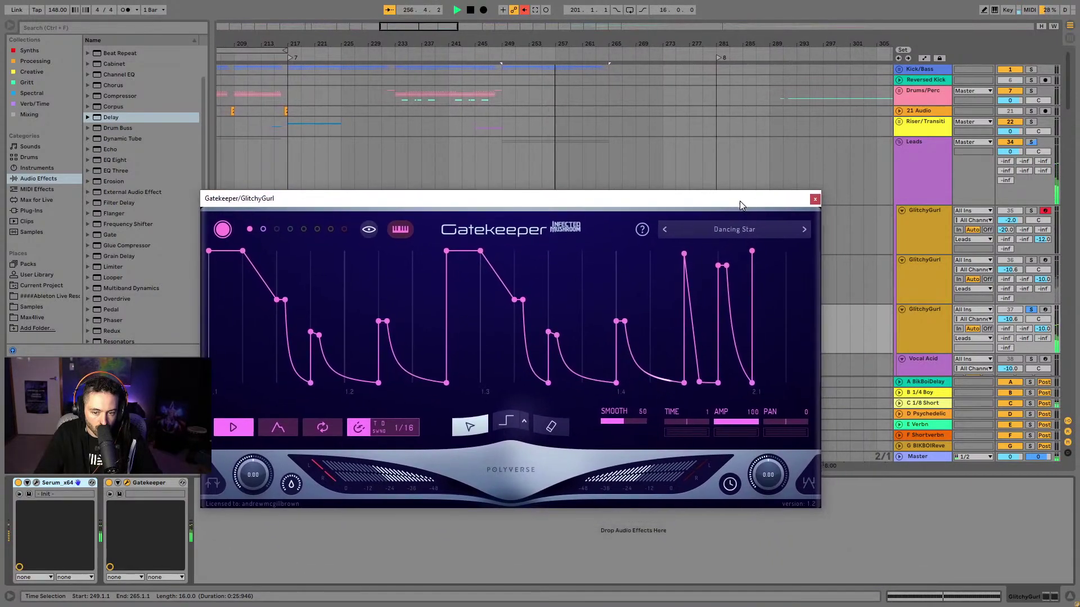
{"action": "left_click", "coordinate": [814, 199]}
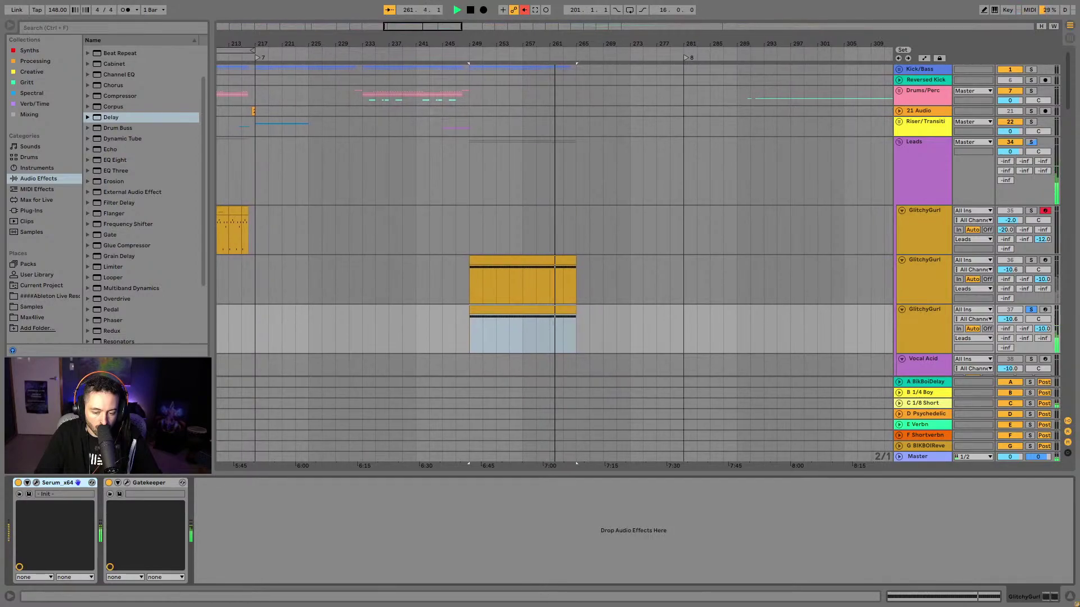
Audition both GlitchyGurl leads in the full mix from bar 247 and move the earlier copy's 16-bar clip to bar 265
{"action": "left_click", "coordinate": [1032, 261]}
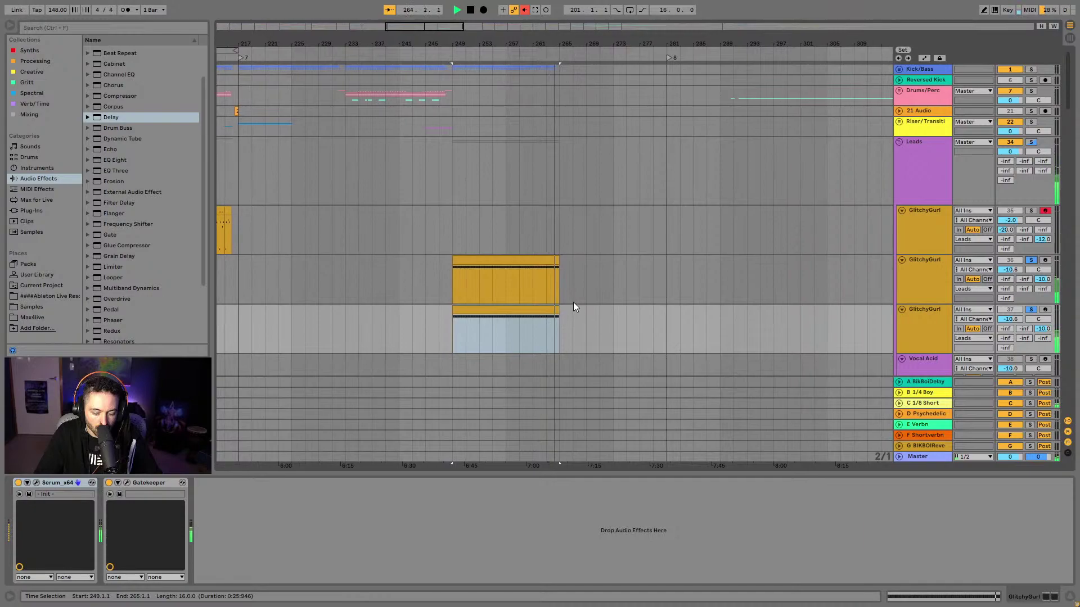
{"action": "left_click", "coordinate": [434, 301]}
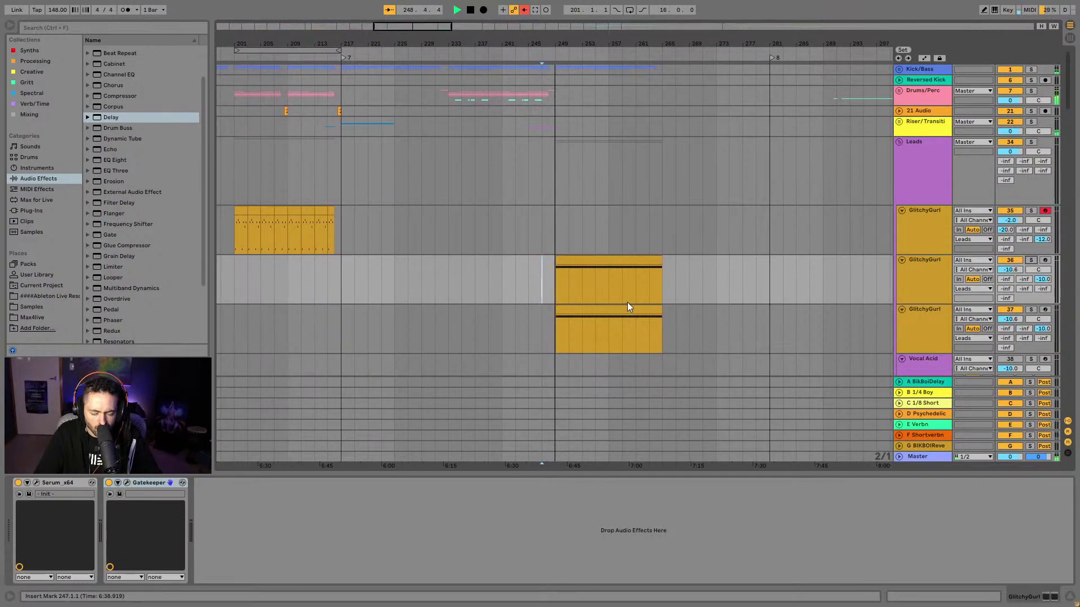
{"action": "left_click_drag", "start_coordinate": [574, 259], "coordinate": [660, 271]}
{"action": "key", "text": "Right"}
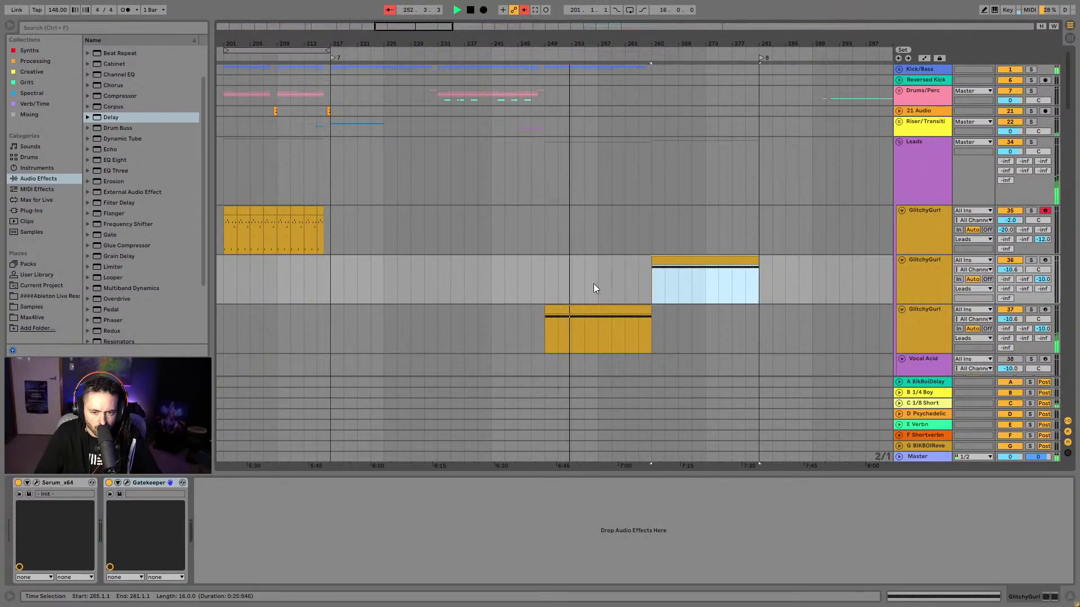
Duplicate the Kick/Bass section from bars 249 to 265 so it continues from bar 265 to bar 281
{"action": "left_click", "coordinate": [594, 284]}
{"action": "scroll", "coordinate": [593, 283], "scroll_direction": "down", "scroll_amount": 2}
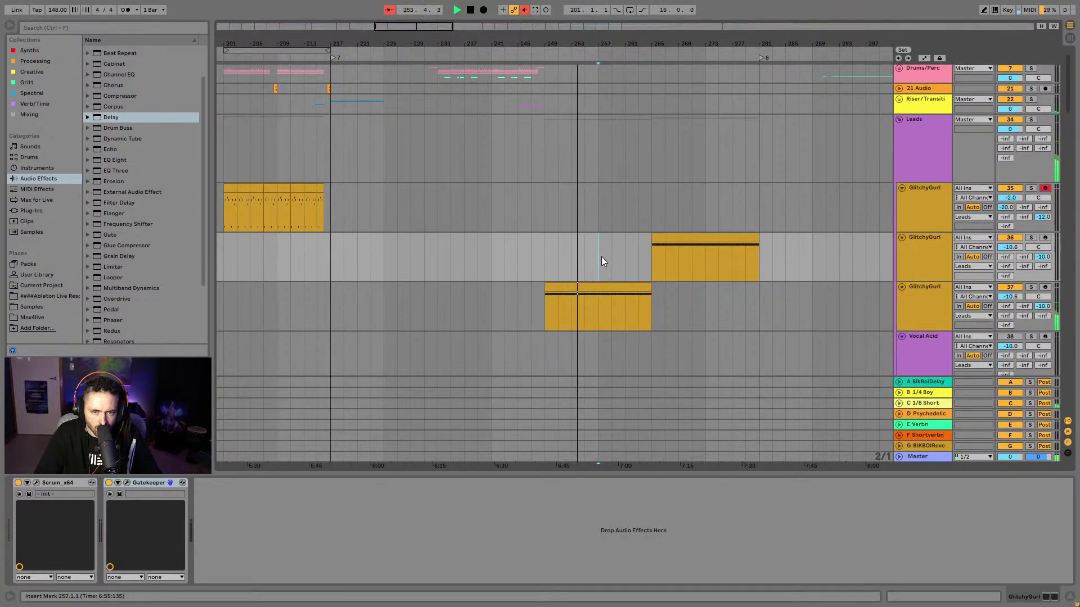
{"action": "scroll", "coordinate": [601, 261], "scroll_direction": "up", "scroll_amount": 2}
{"action": "left_click_drag", "start_coordinate": [549, 70], "coordinate": [647, 70]}
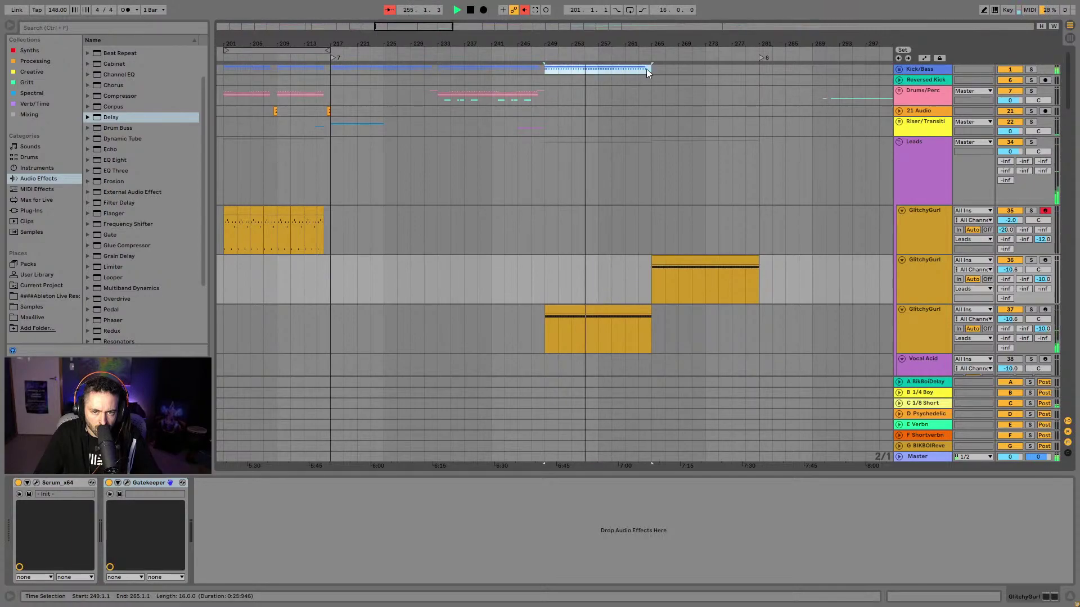
{"action": "key", "text": "ctrl+d"}
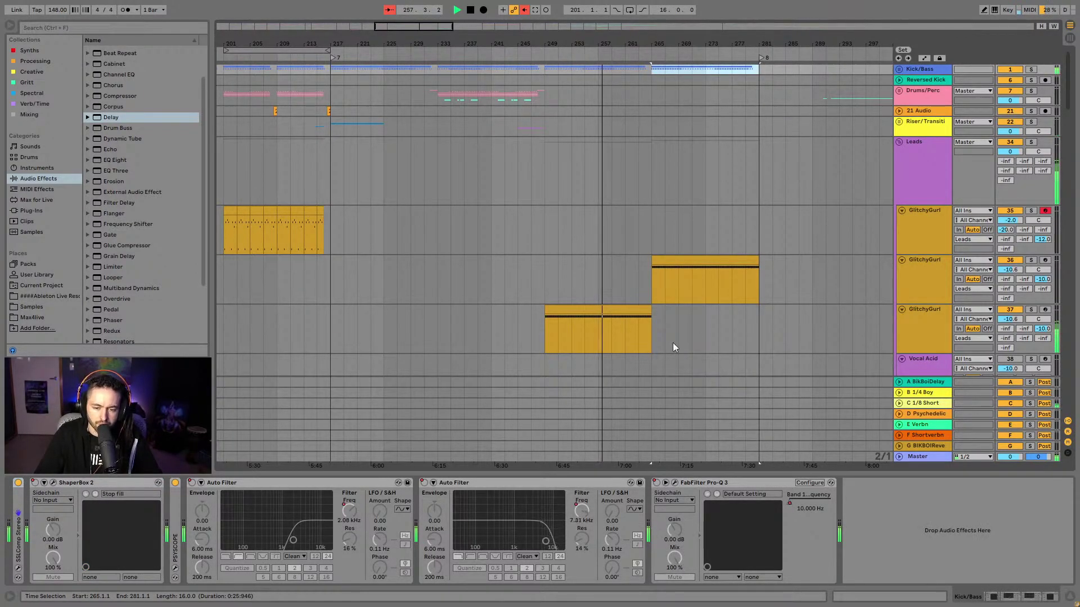
Solo the newest GlitchyGurl track, set its E Verbn send to -10 dB and play its clip from bar 249
{"action": "left_click", "coordinate": [618, 313]}
{"action": "left_click", "coordinate": [1032, 310]}
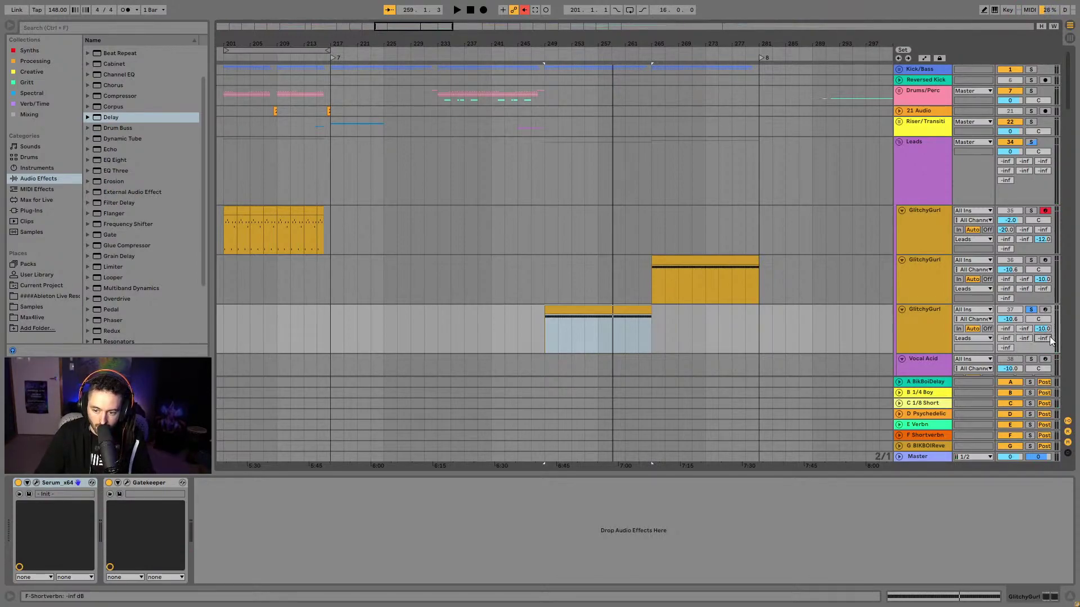
{"action": "left_click_drag", "start_coordinate": [1026, 336], "coordinate": [1023, 325]}
{"action": "key", "text": "space"}
{"action": "left_click", "coordinate": [1043, 330]}
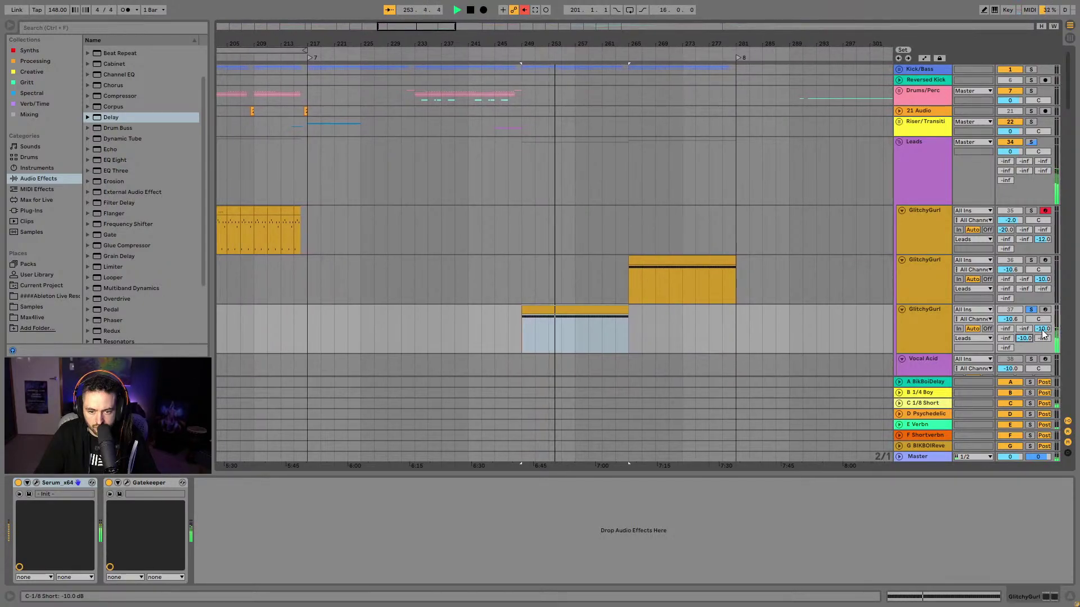
Set Gatekeeper's Smooth to 100 on the newest GlitchyGurl track
{"action": "left_click", "coordinate": [591, 339]}
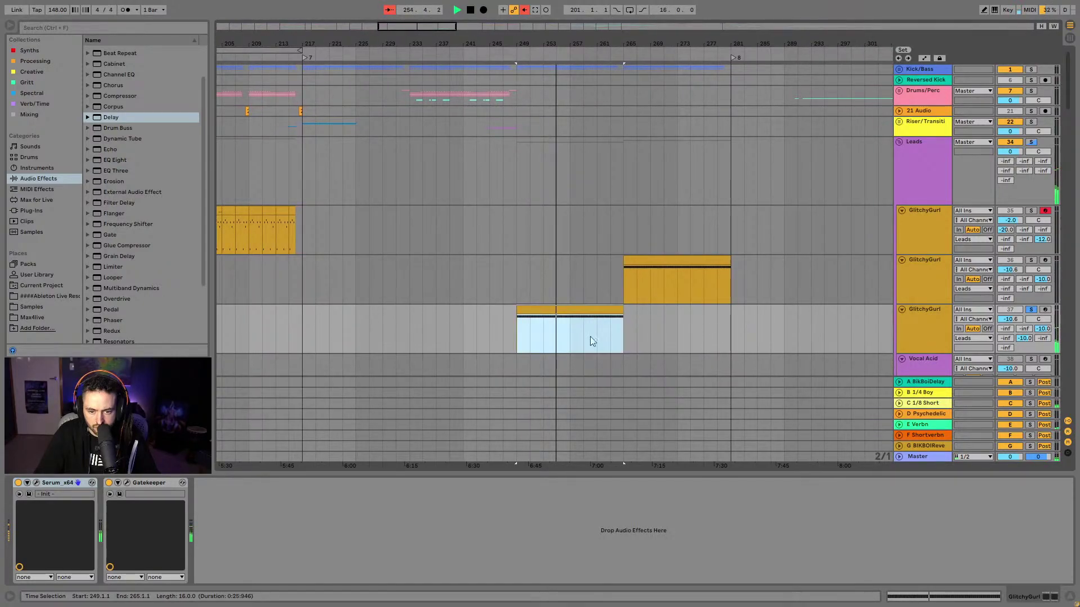
{"action": "left_click", "coordinate": [127, 482]}
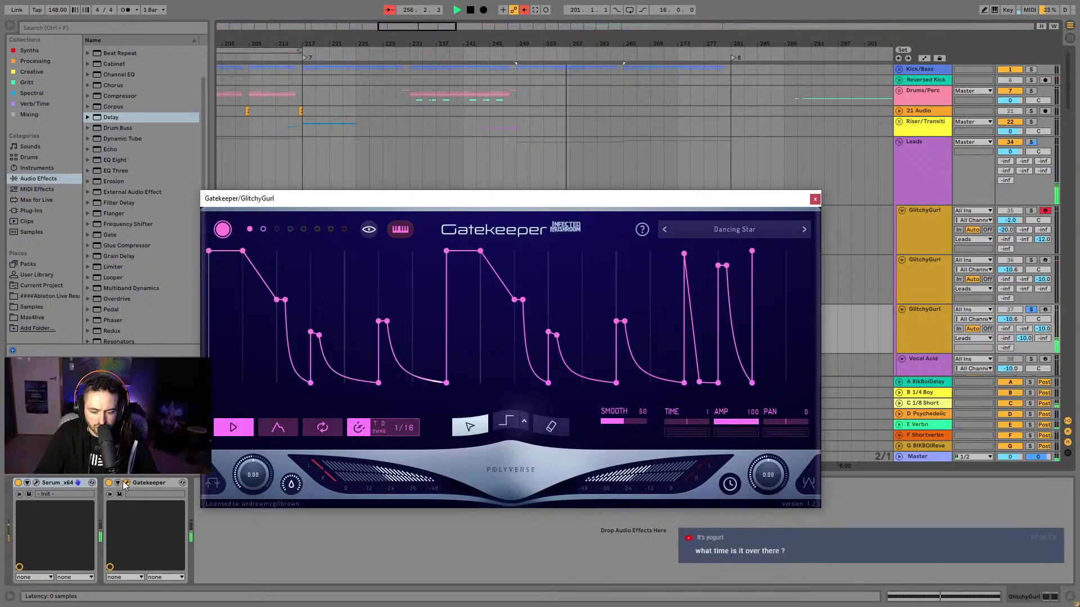
{"action": "left_click_drag", "start_coordinate": [605, 426], "coordinate": [673, 421]}
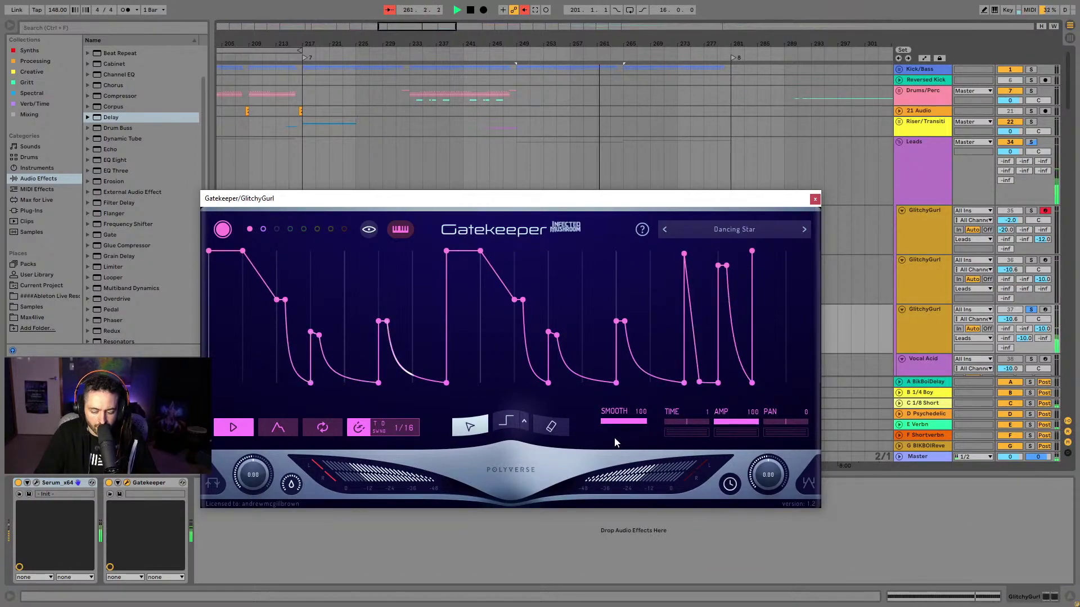
{"action": "left_click", "coordinate": [815, 199]}
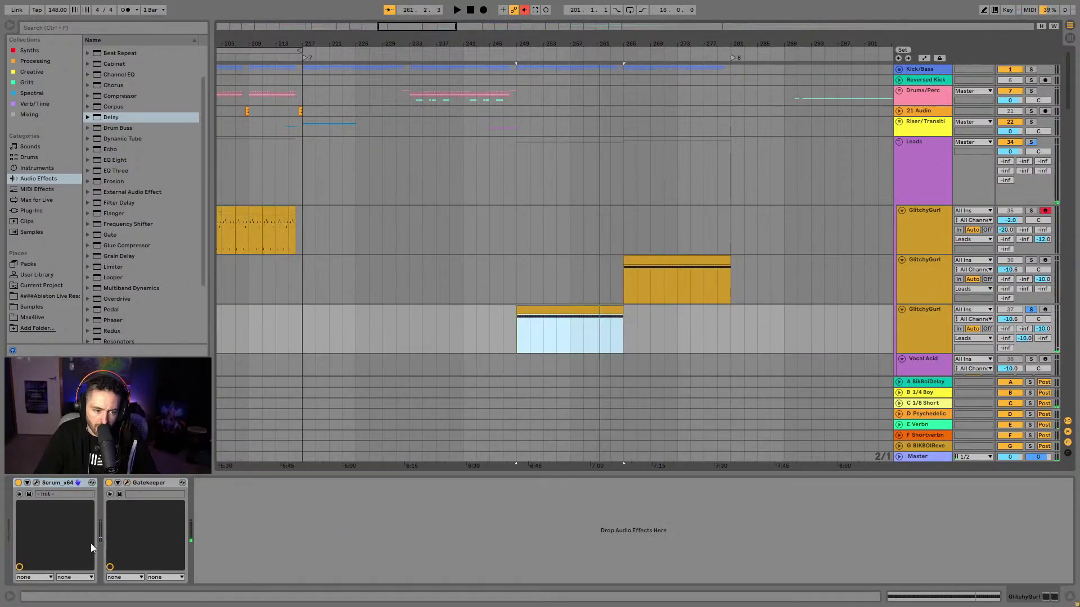
Slope the vertical drops of the LFO 1 step shape in the newest GlitchyGurl's Serum by moving their lower points outward
{"action": "left_click", "coordinate": [37, 482]}
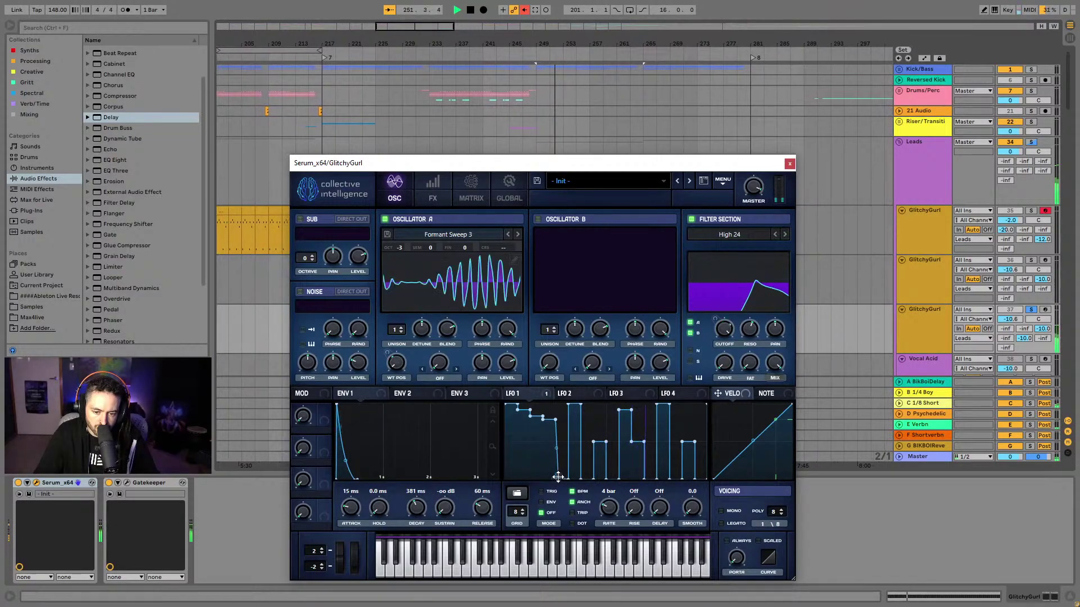
{"action": "left_click_drag", "start_coordinate": [581, 479], "coordinate": [592, 479]}
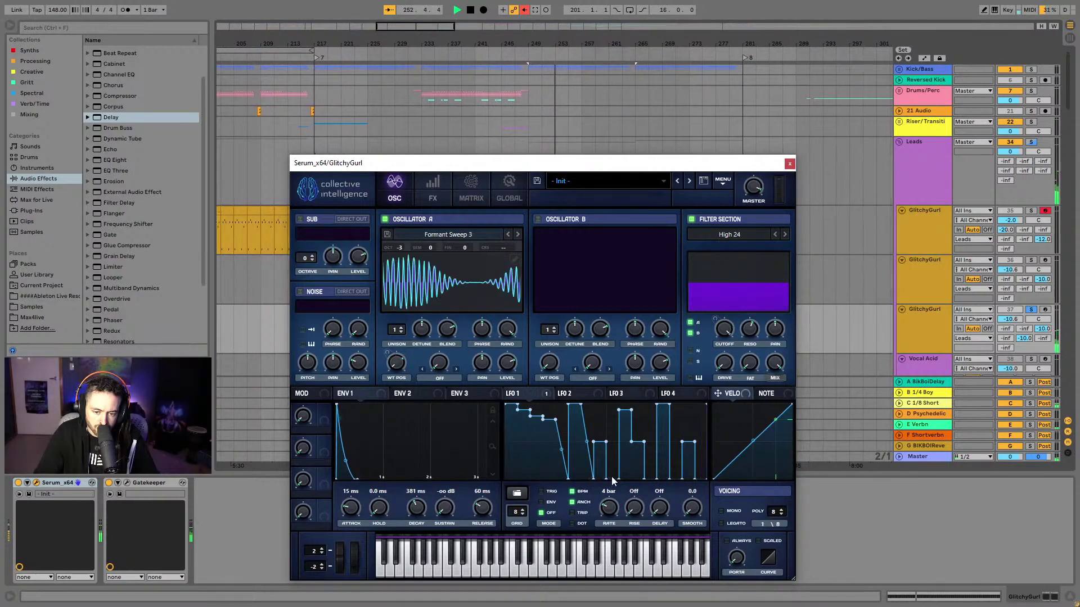
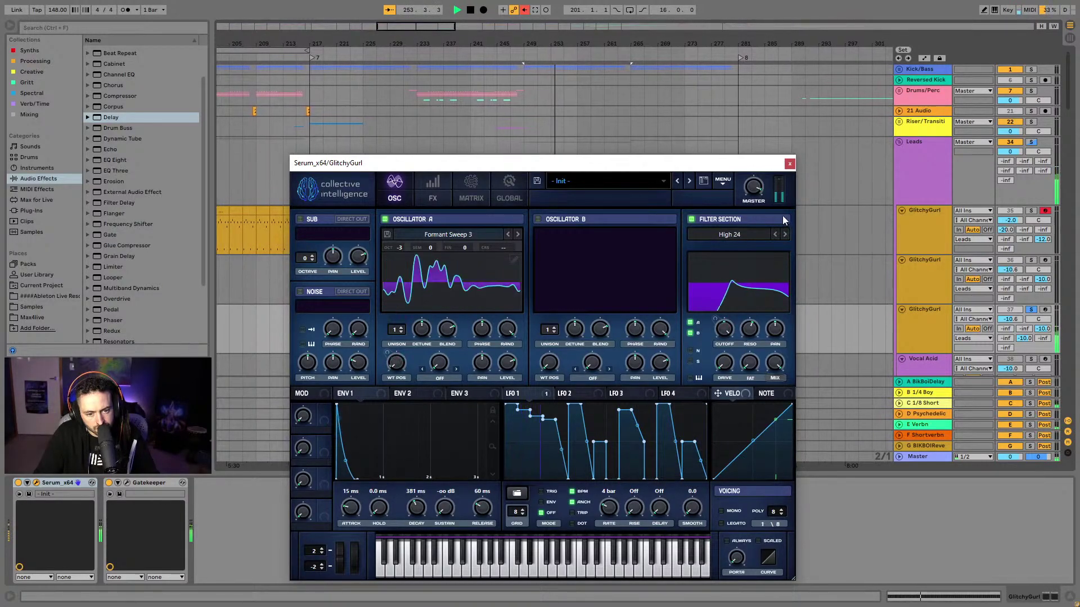
{"action": "left_click", "coordinate": [790, 164]}
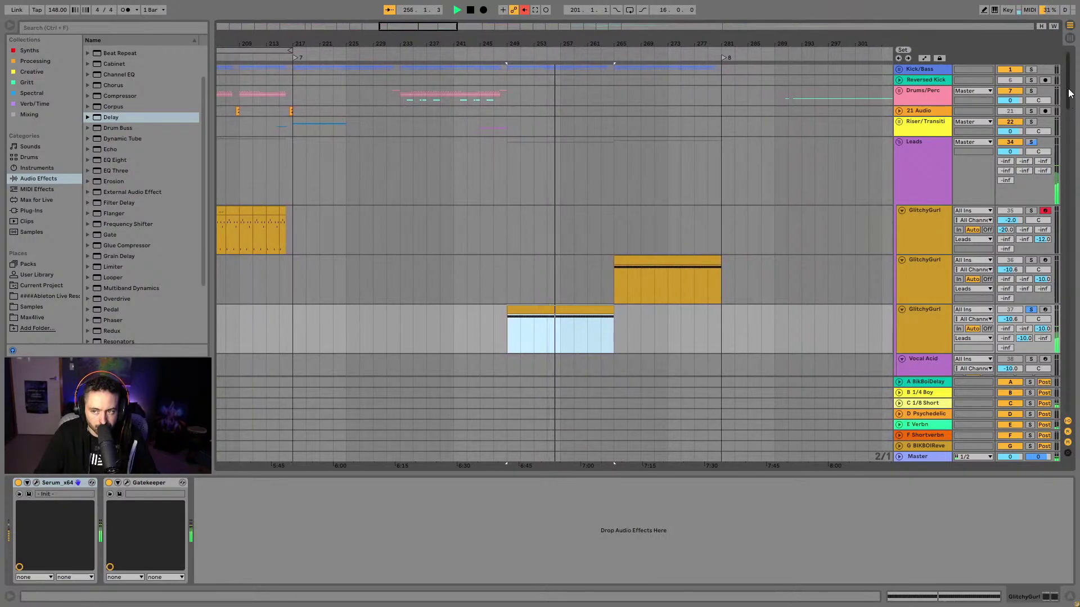
Audition the two GlitchyGurl clips from bars 249 to 281 with Kick/Bass and the bar 265 GlitchyGurl track also soloed
{"action": "left_click", "coordinate": [1032, 69]}
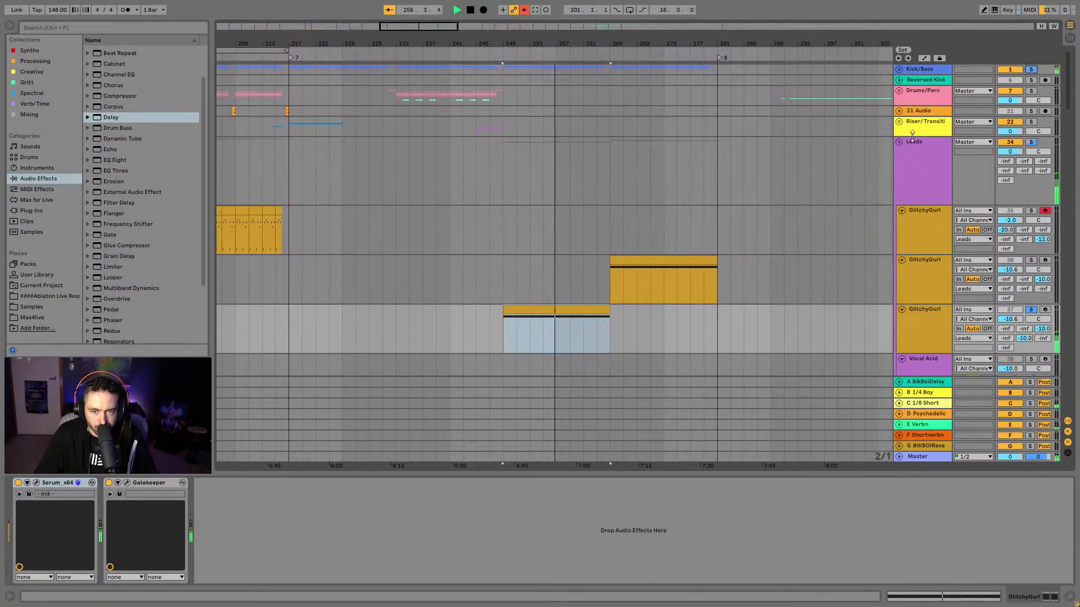
{"action": "left_click", "coordinate": [512, 293]}
{"action": "left_click_drag", "start_coordinate": [498, 293], "coordinate": [609, 323]}
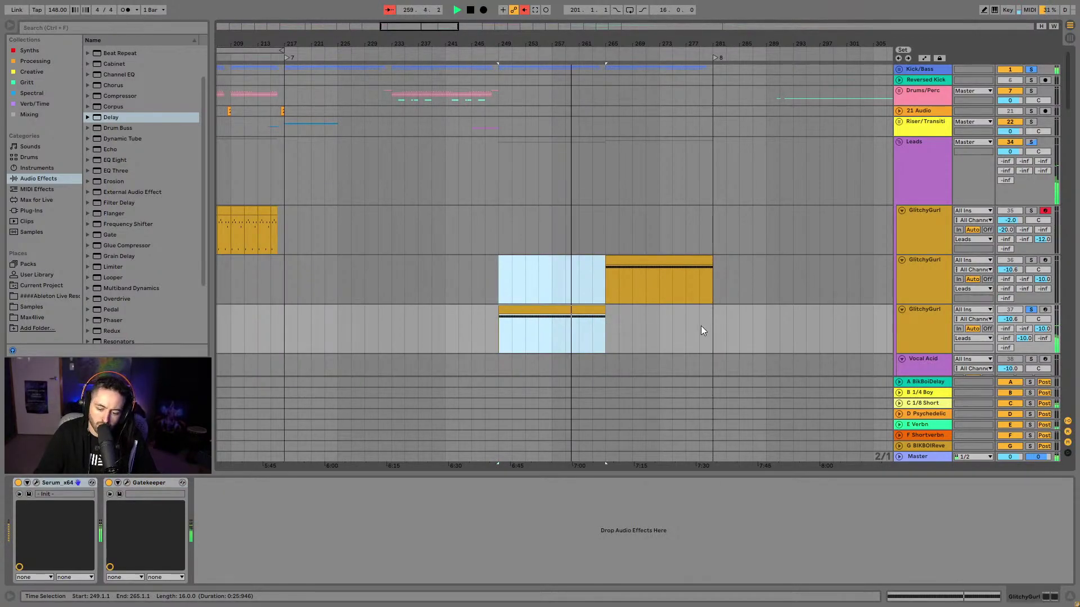
{"action": "left_click", "coordinate": [635, 254]}
{"action": "left_click", "coordinate": [639, 260]}
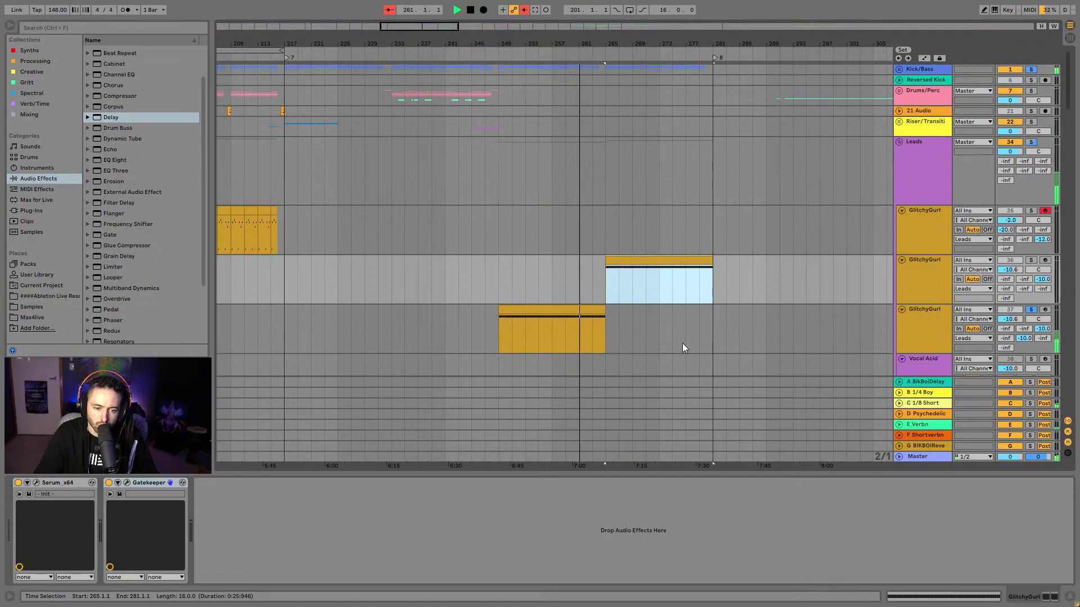
{"action": "scroll", "coordinate": [906, 298], "scroll_direction": "down", "scroll_amount": 2}
{"action": "left_click", "coordinate": [922, 291]}
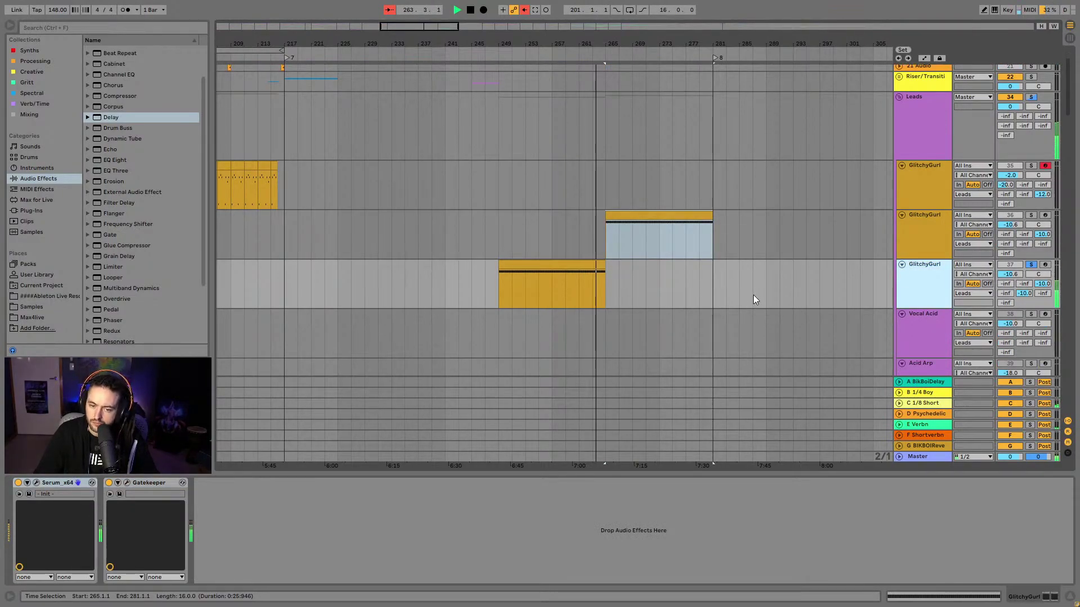
{"action": "left_click", "coordinate": [1031, 215], "text": "ctrl"}
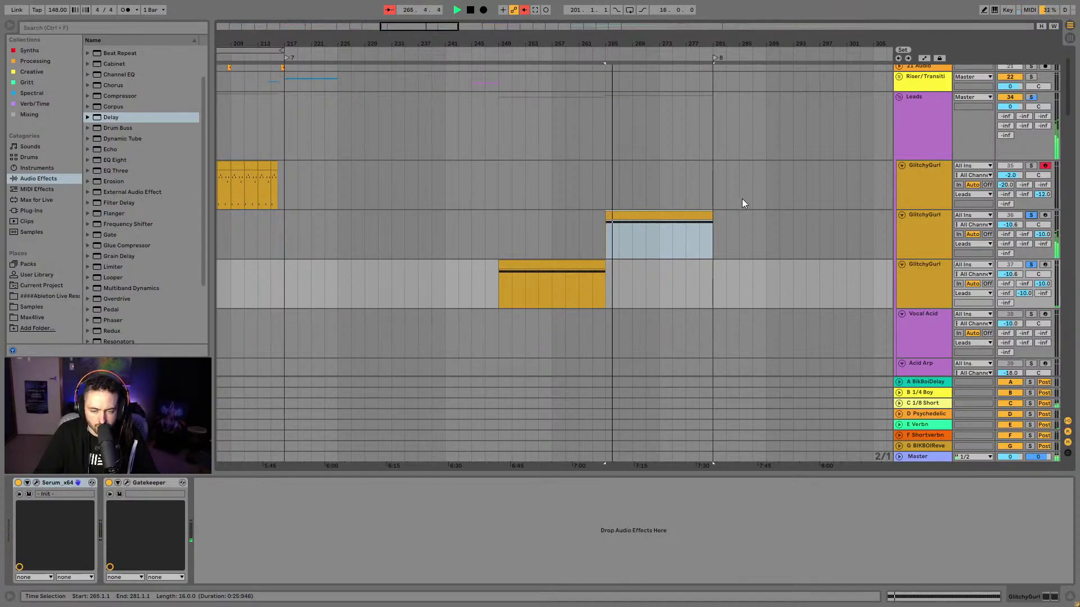
{"action": "left_click", "coordinate": [659, 215]}
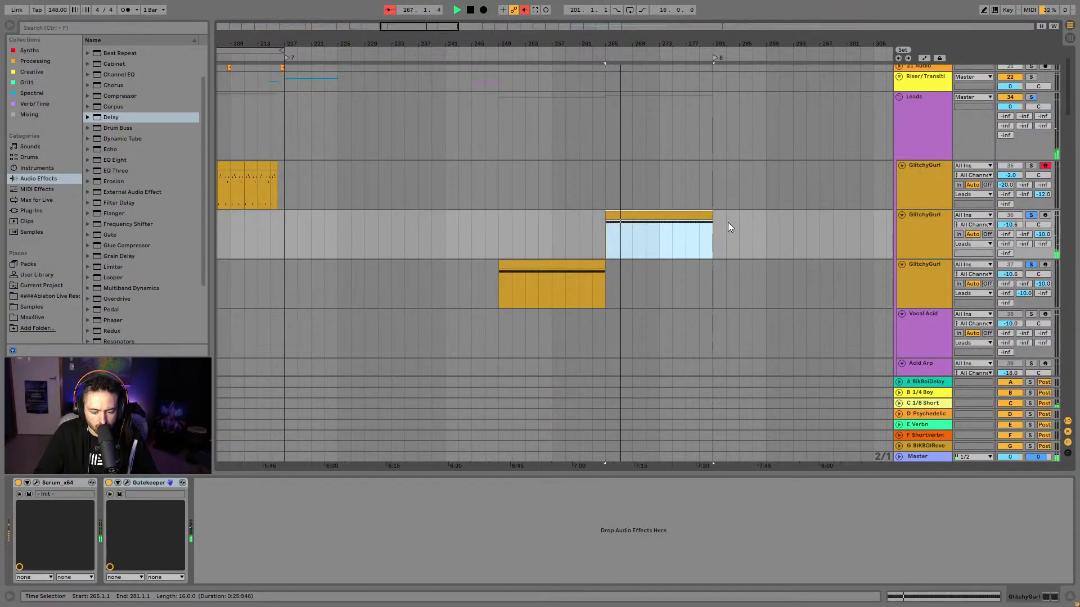
Insert a MIDI track below the newest GlitchyGurl track and create an empty clip from bar 249 to bar 281
{"action": "right_click", "coordinate": [923, 270]}
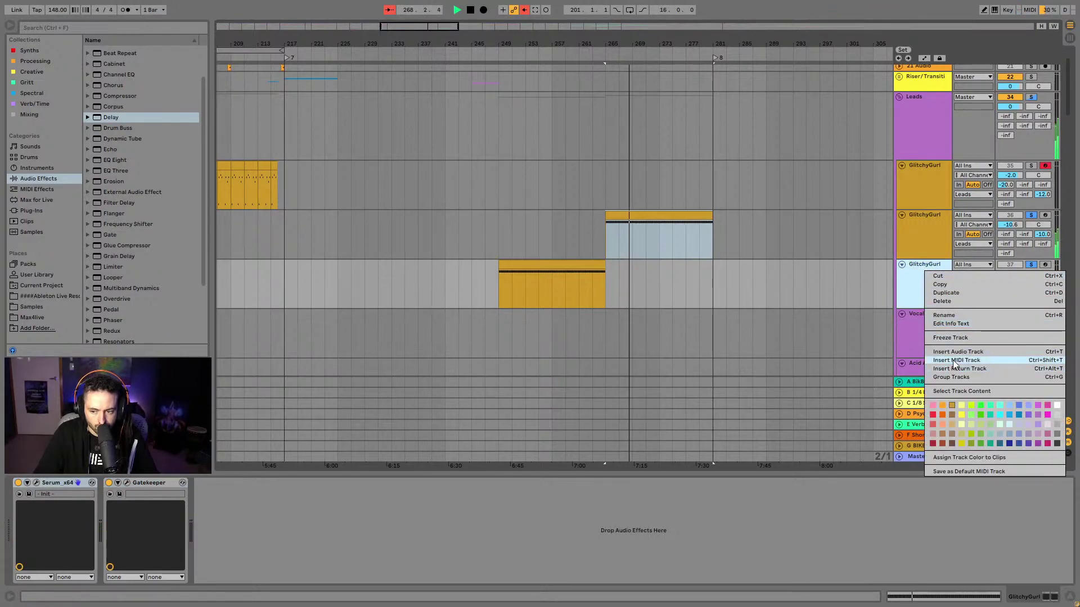
{"action": "left_click", "coordinate": [899, 335]}
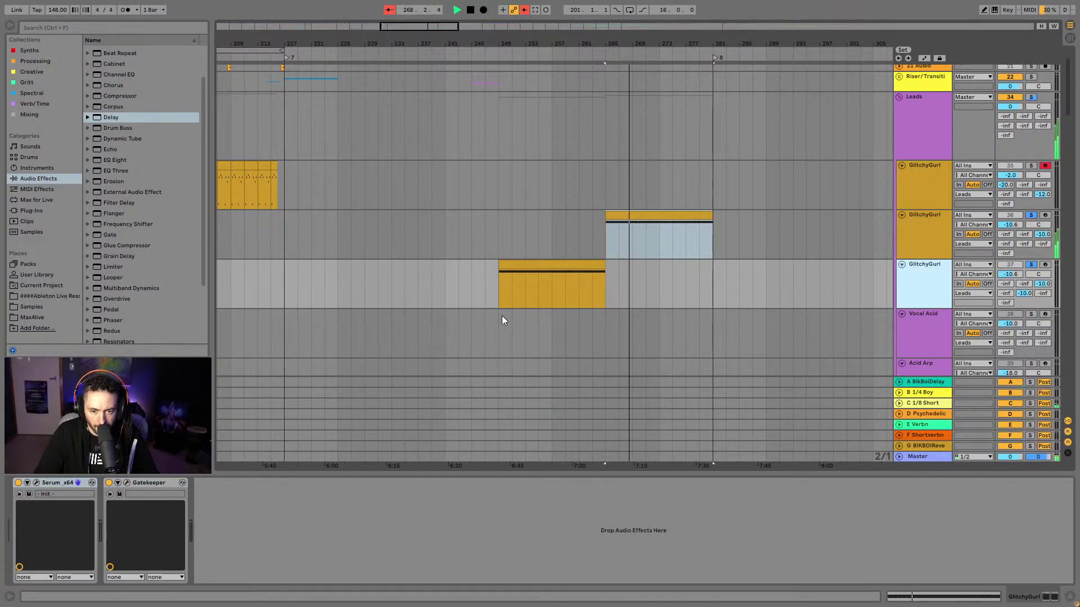
{"action": "key", "text": "ctrl+shift+t"}
{"action": "left_click_drag", "start_coordinate": [498, 326], "coordinate": [709, 327]}
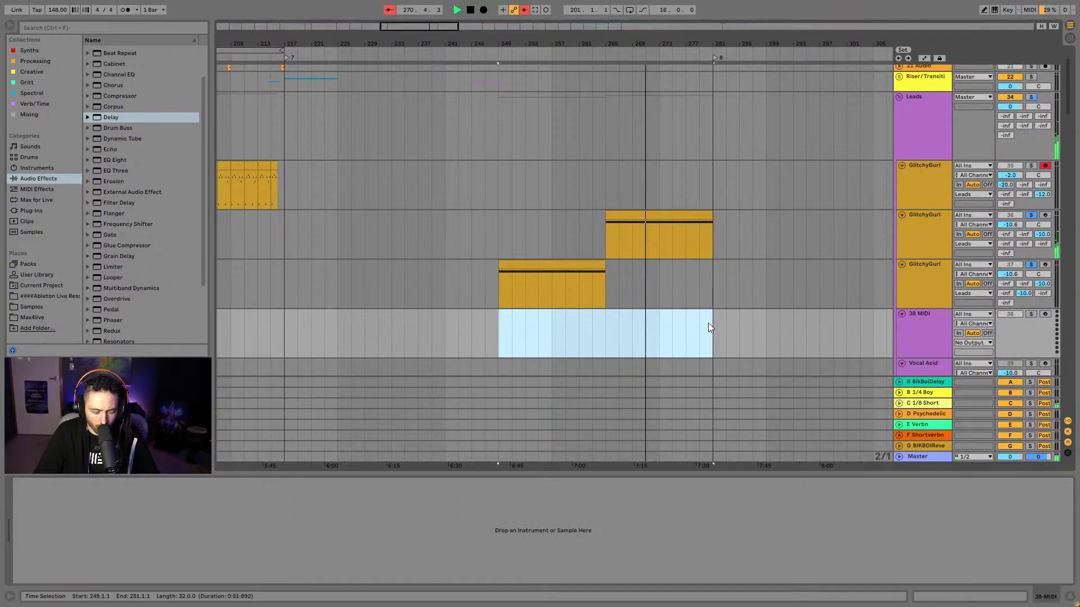
{"action": "key", "text": "ctrl+shift+m"}
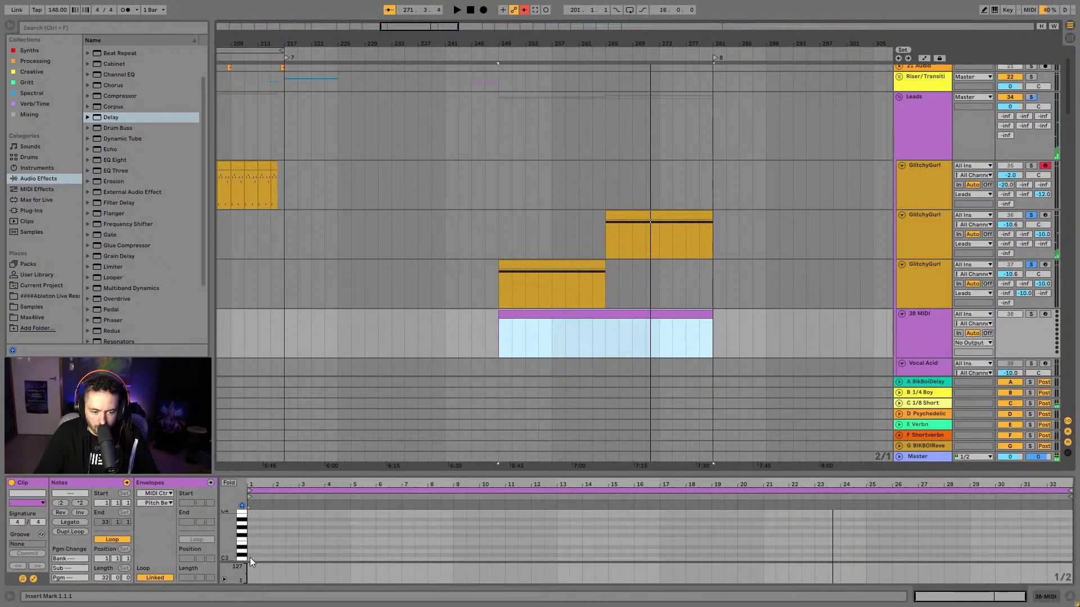
Add a D#3 note at the start of the new clip and extend it with Legato across the whole clip
{"action": "left_click", "coordinate": [256, 555]}
{"action": "double_click", "coordinate": [256, 548]}
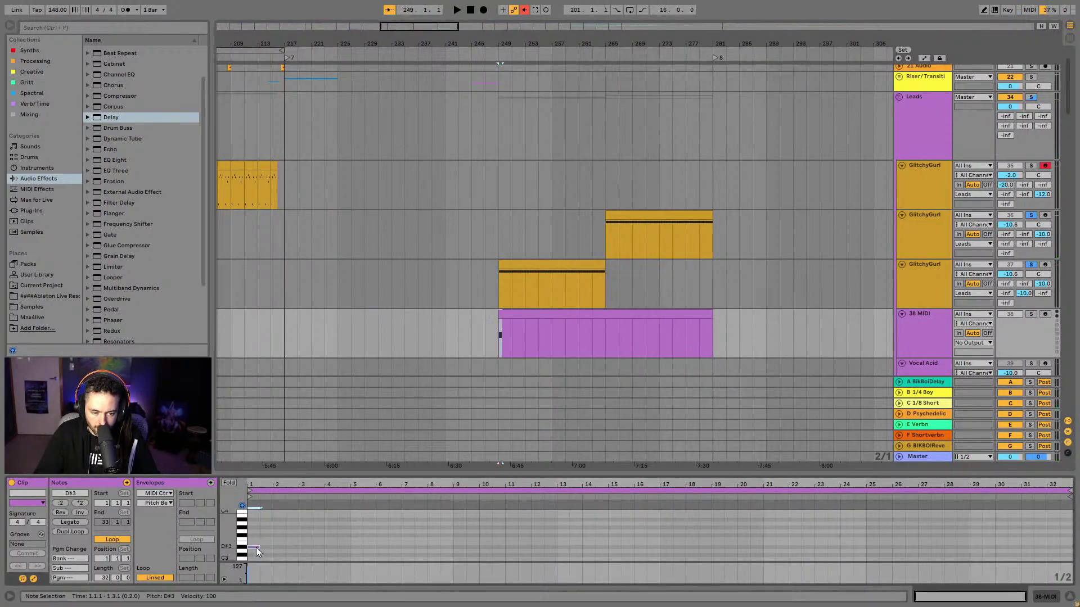
{"action": "left_click", "coordinate": [77, 521]}
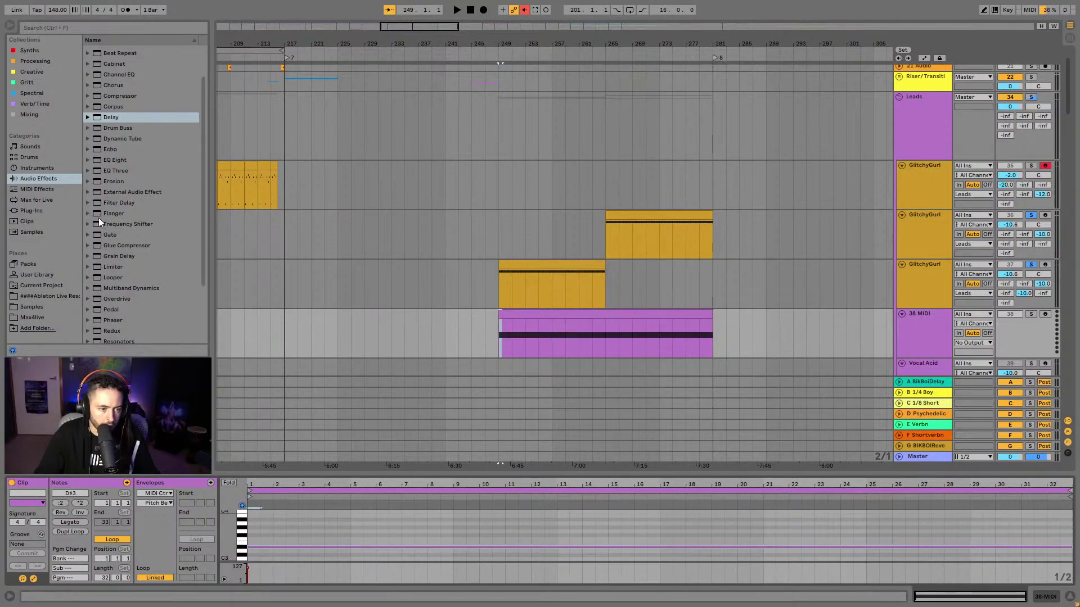
Load AUTOPLAY_AoW_v1.8 from the Creative collection onto the new MIDI track and solo that track
{"action": "left_click", "coordinate": [40, 201]}
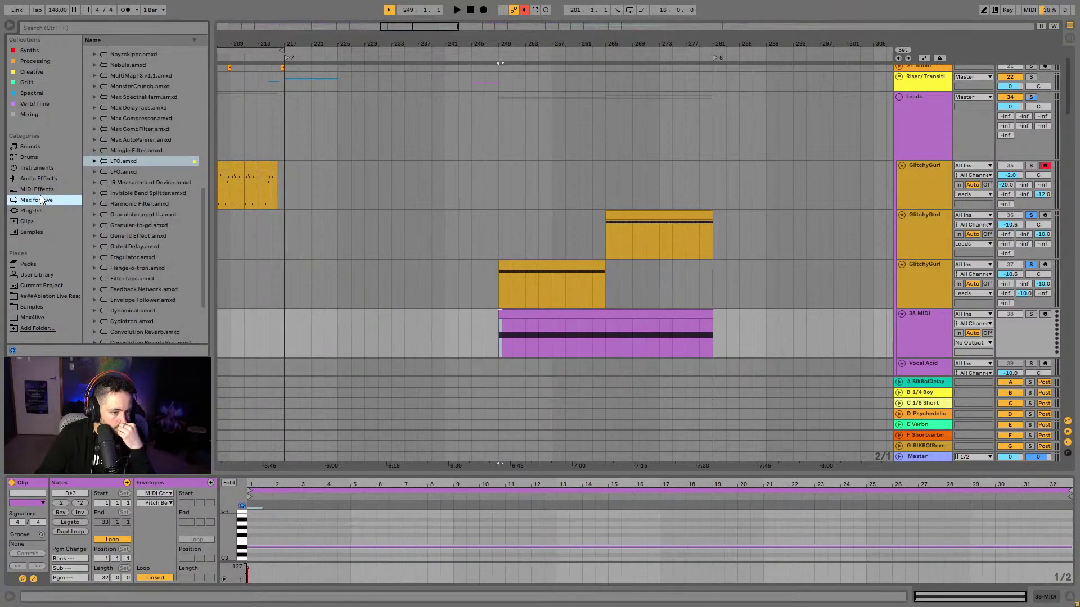
{"action": "left_click", "coordinate": [41, 73]}
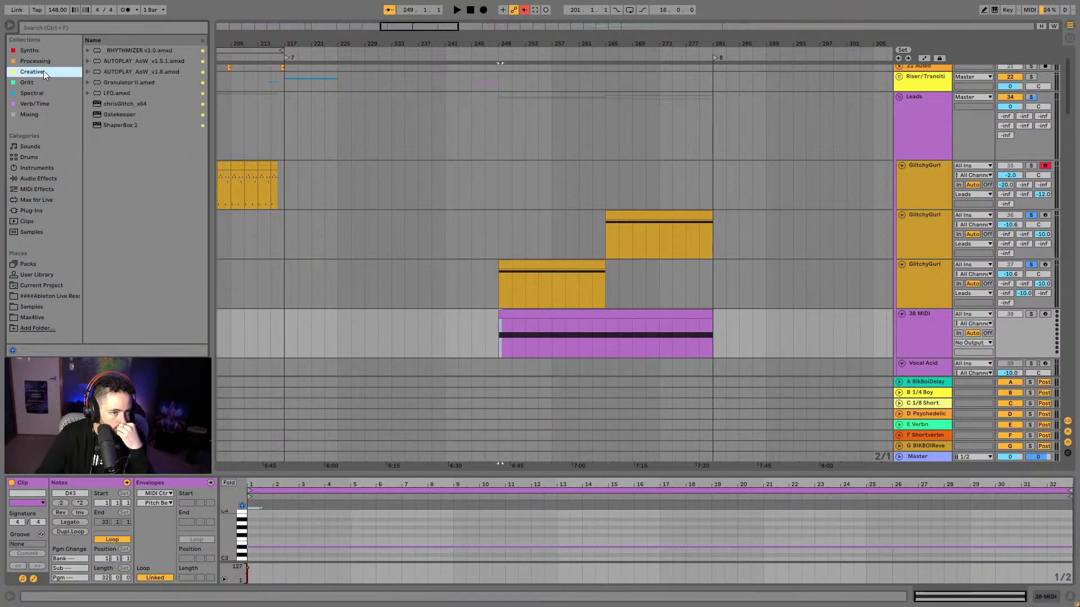
{"action": "left_click", "coordinate": [158, 71]}
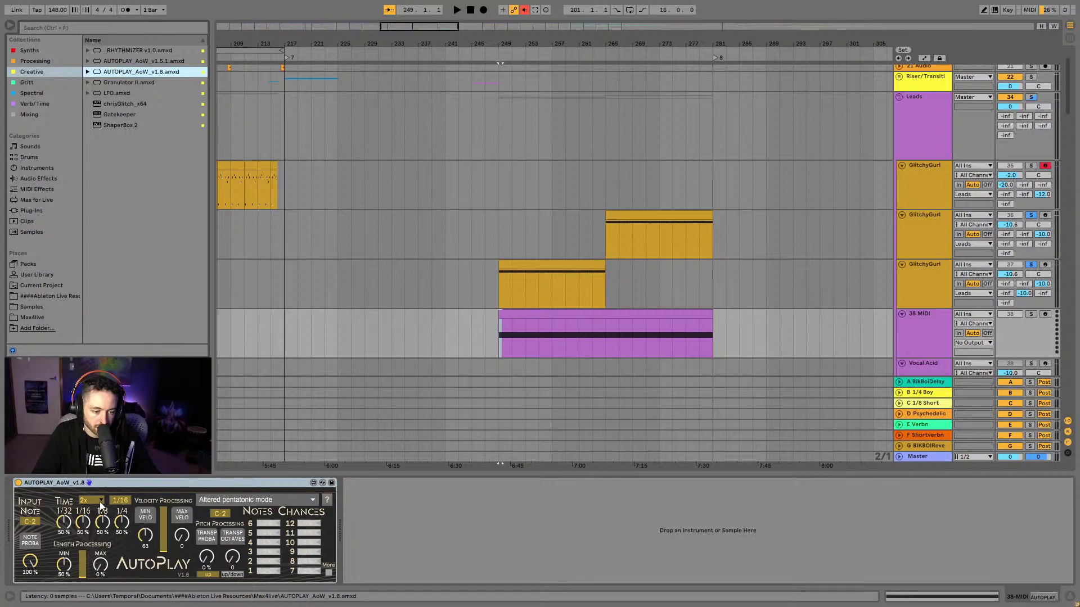
{"action": "left_click", "coordinate": [1033, 314]}
Find Serum_x64 among the plug-ins with the search term "ser" and load it after AutoPlay on the new track
{"action": "left_click", "coordinate": [53, 28]}
{"action": "type", "text": "ser"}
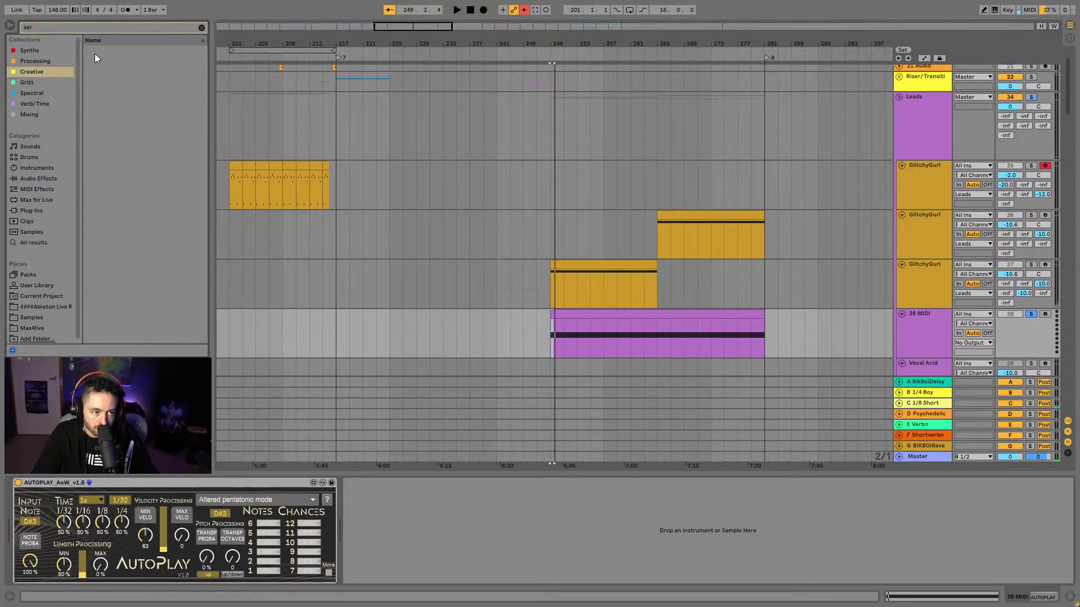
{"action": "left_click", "coordinate": [45, 210]}
{"action": "left_click", "coordinate": [114, 65]}
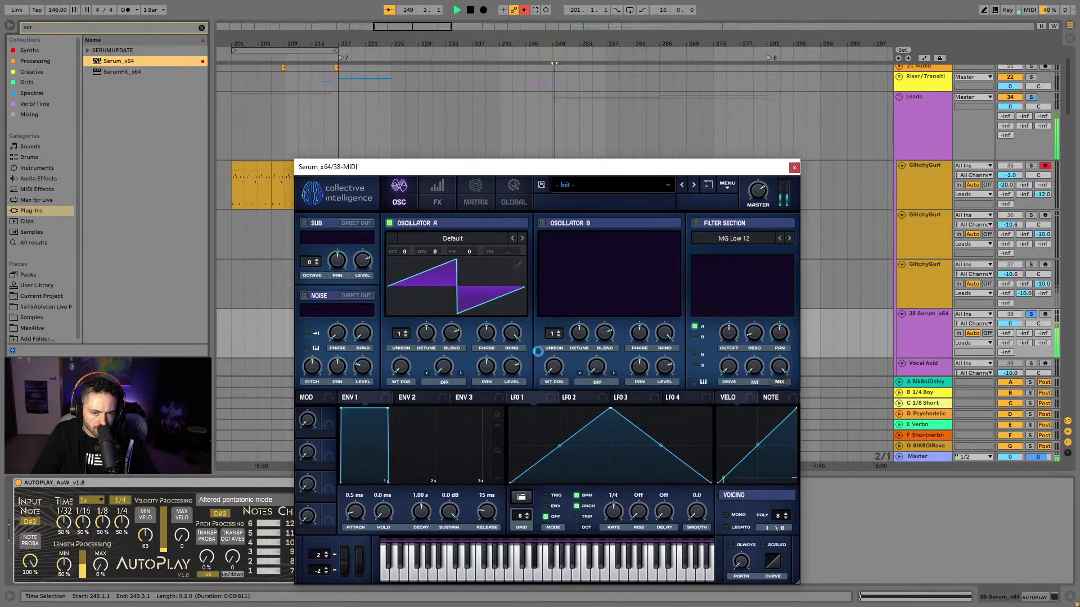
{"action": "left_click_drag", "start_coordinate": [555, 166], "coordinate": [559, 2]}
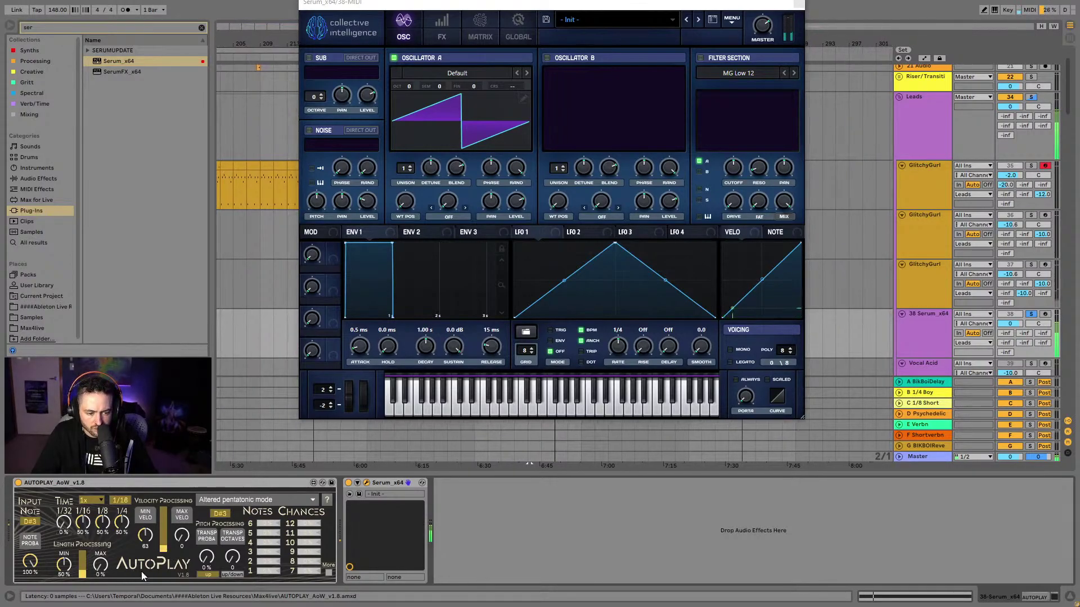
{"action": "left_click_drag", "start_coordinate": [563, 2], "coordinate": [594, 146]}
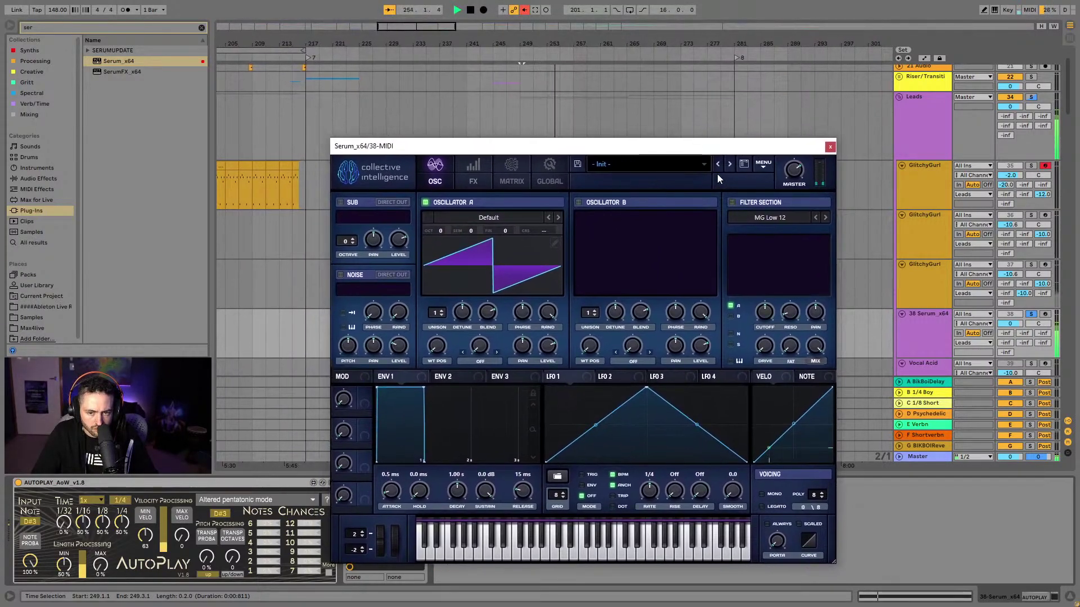
Enable Serum's Sub oscillator and set Oscillator A's warp mode to FM Sub Osc
{"action": "left_click", "coordinate": [703, 164]}
{"action": "left_click", "coordinate": [472, 246]}
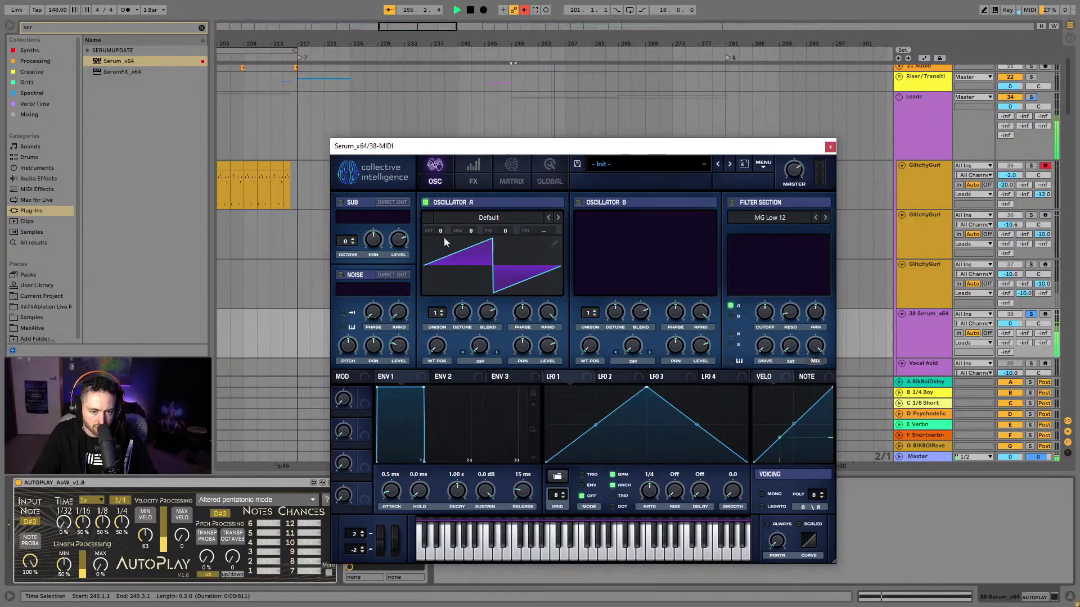
{"action": "left_click", "coordinate": [341, 202]}
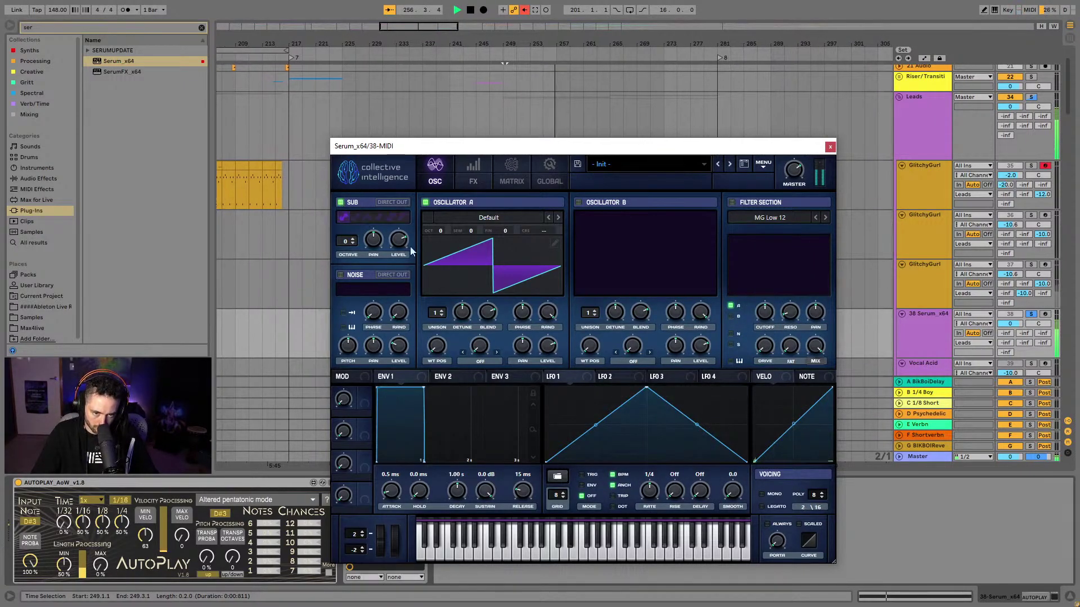
{"action": "left_click", "coordinate": [480, 360]}
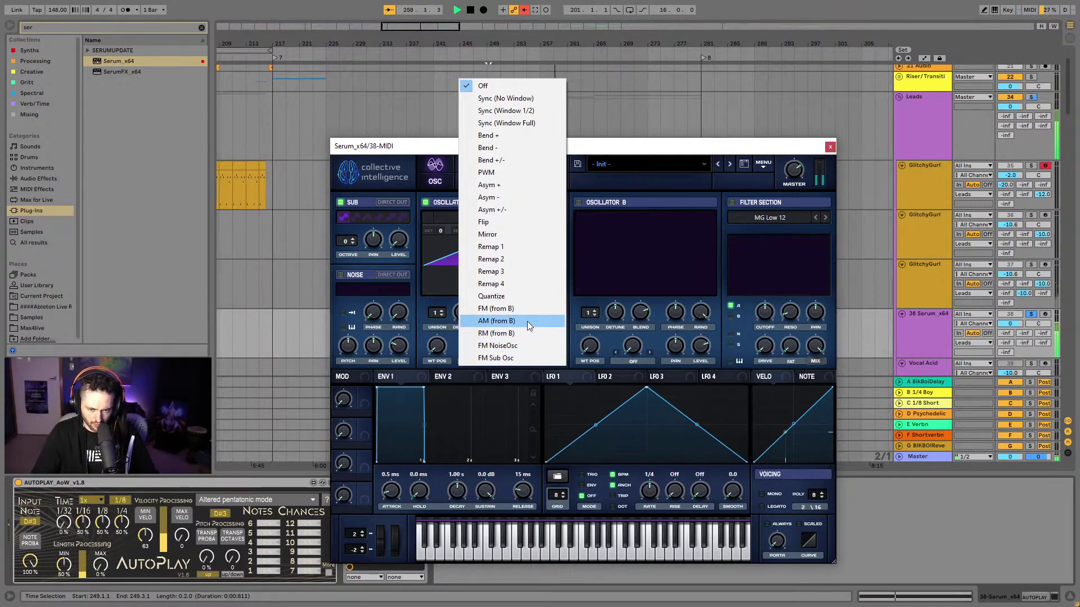
{"action": "left_click", "coordinate": [537, 357]}
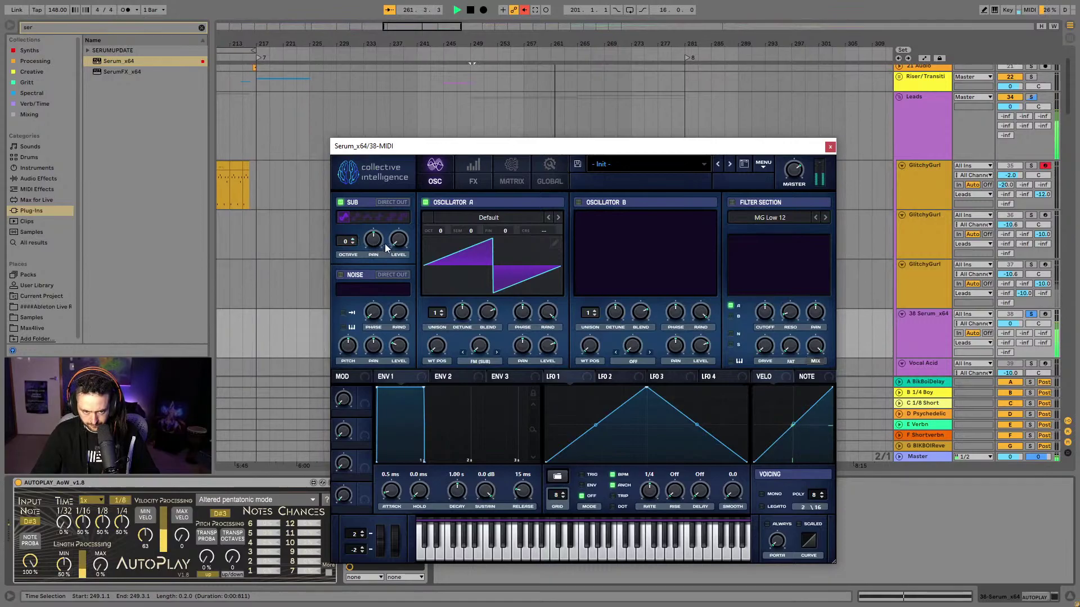
Set the Sub octave to -3, Oscillator A's octave to -1 and its FM warp amount to about 26%
{"action": "left_click_drag", "start_coordinate": [353, 234], "coordinate": [353, 252]}
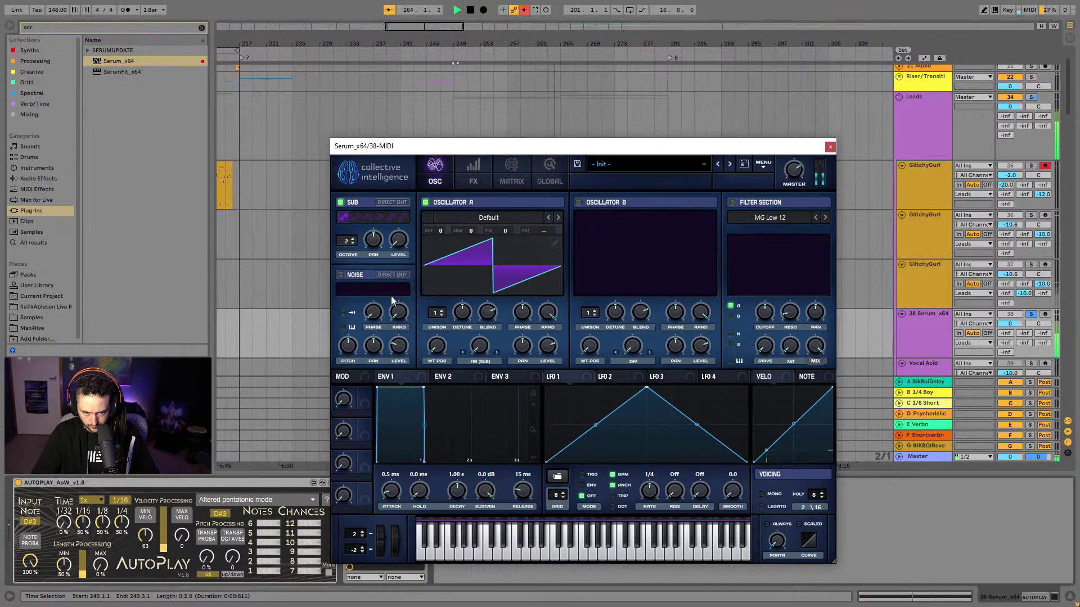
{"action": "mouse_move", "coordinate": [480, 294]}
{"action": "left_mouse_down"}
{"action": "mouse_move", "coordinate": [476, 278]}
{"action": "mouse_move", "coordinate": [470, 308]}
{"action": "left_mouse_up"}
{"action": "left_click_drag", "start_coordinate": [443, 228], "coordinate": [443, 245]}
{"action": "left_click", "coordinate": [350, 243]}
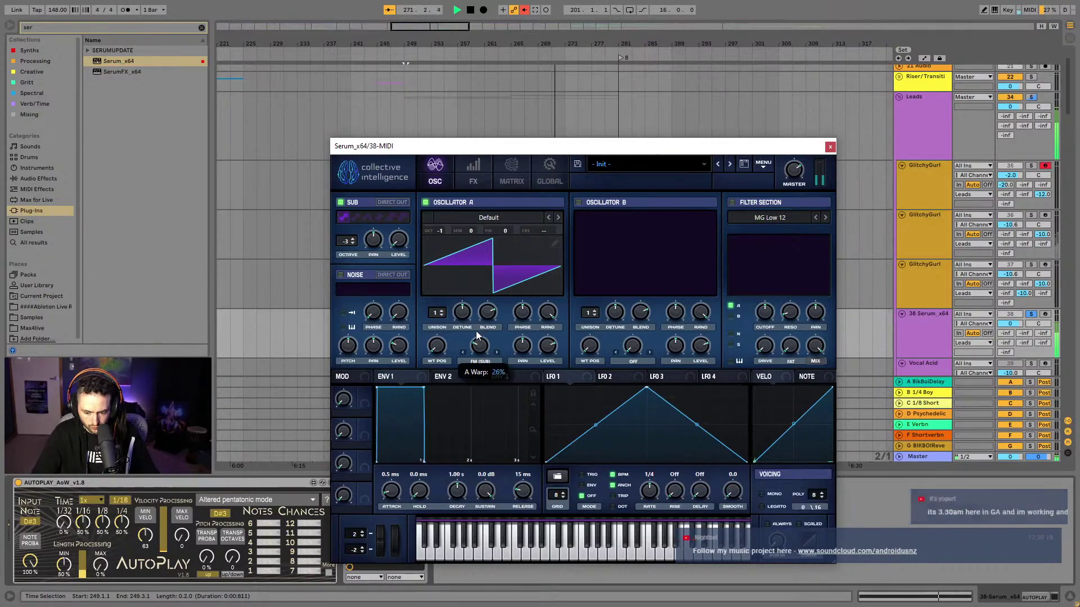
Enable Serum's filter, set its type to High 24 and adjust its cutoff
{"action": "left_click", "coordinate": [734, 202]}
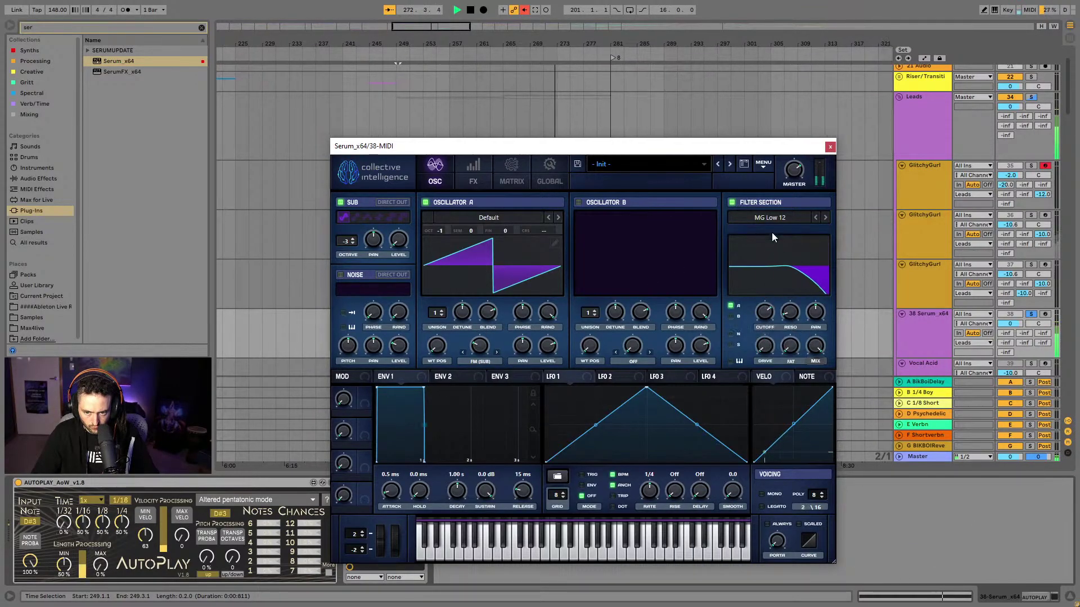
{"action": "left_click", "coordinate": [770, 218]}
{"action": "mouse_move", "coordinate": [764, 230]}
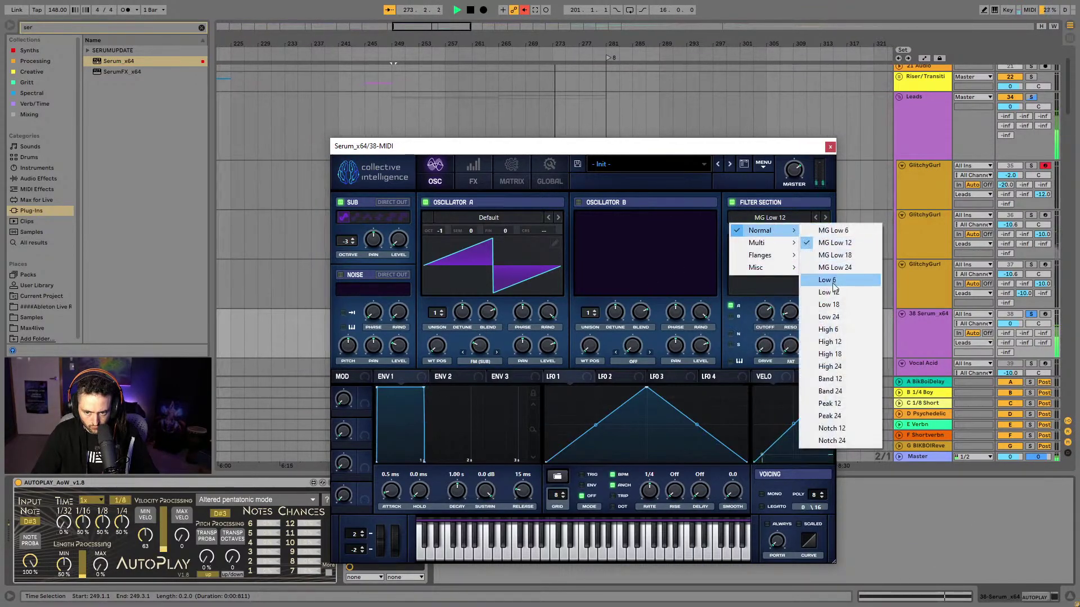
{"action": "left_click", "coordinate": [830, 366]}
{"action": "left_click_drag", "start_coordinate": [778, 293], "coordinate": [729, 332]}
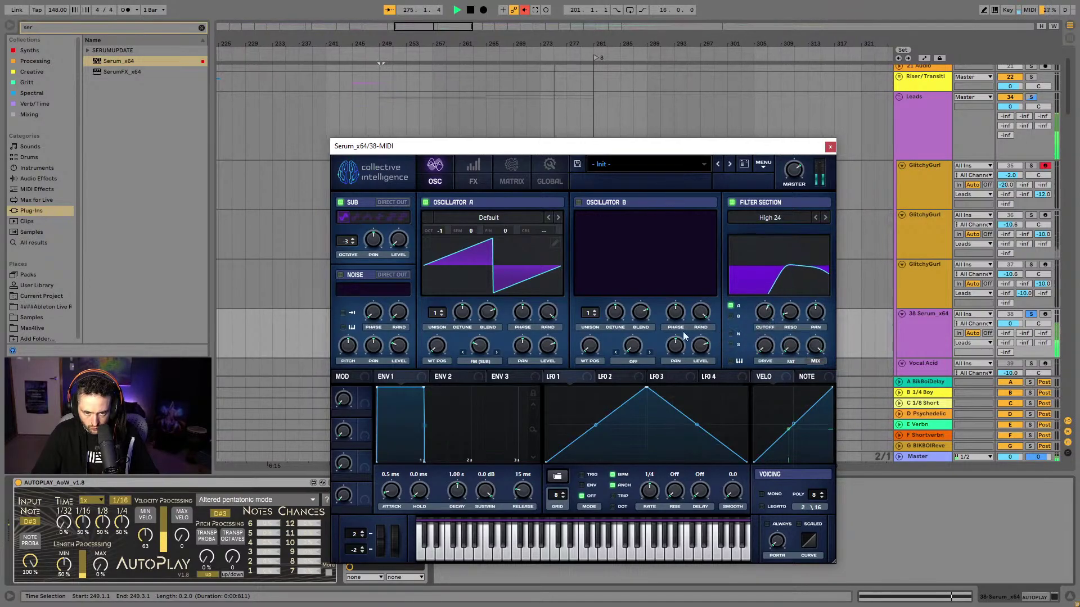
Set the Sub octave to -2, Oscillator A's octave to 0 and its FM warp amount to about 40%
{"action": "left_click", "coordinate": [352, 239]}
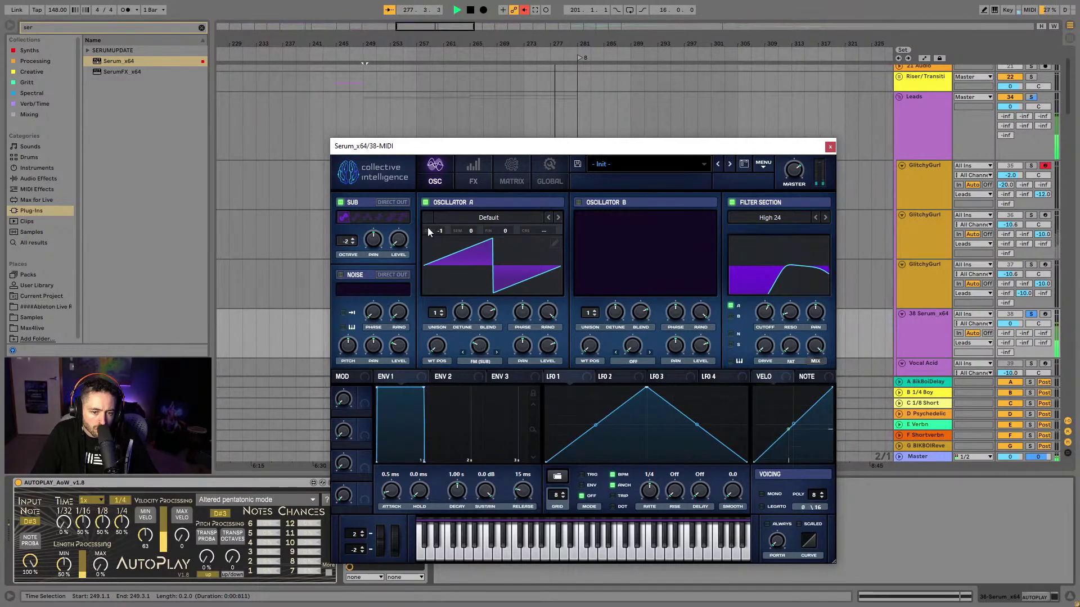
{"action": "left_click_drag", "start_coordinate": [439, 231], "coordinate": [441, 225]}
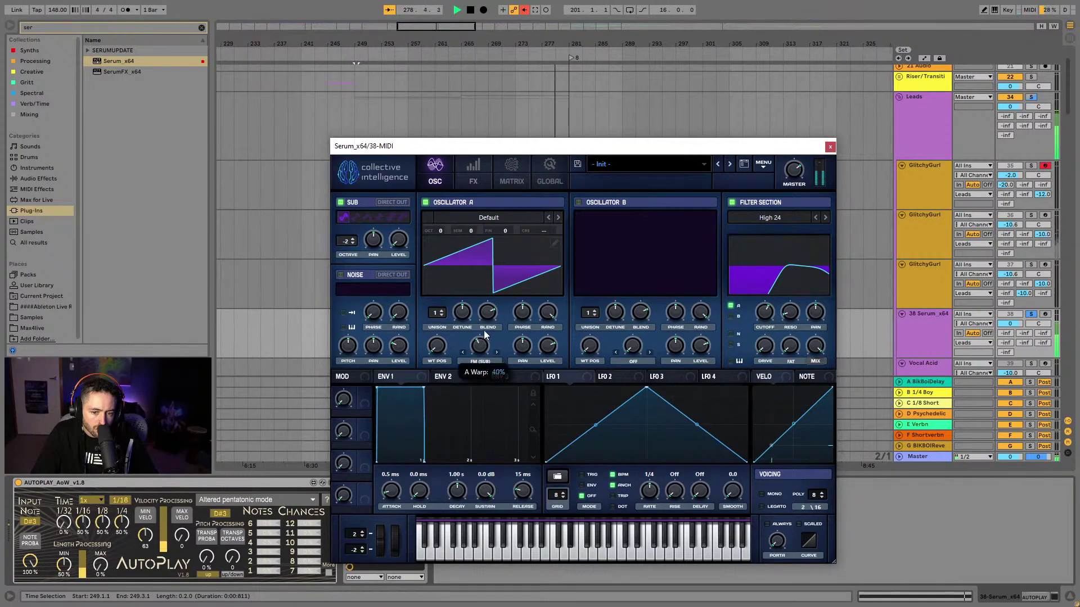
Lower the high-pass filter cutoff to about 114 Hz and set Oscillator A's unison to 8 voices
{"action": "left_click_drag", "start_coordinate": [765, 313], "coordinate": [767, 292]}
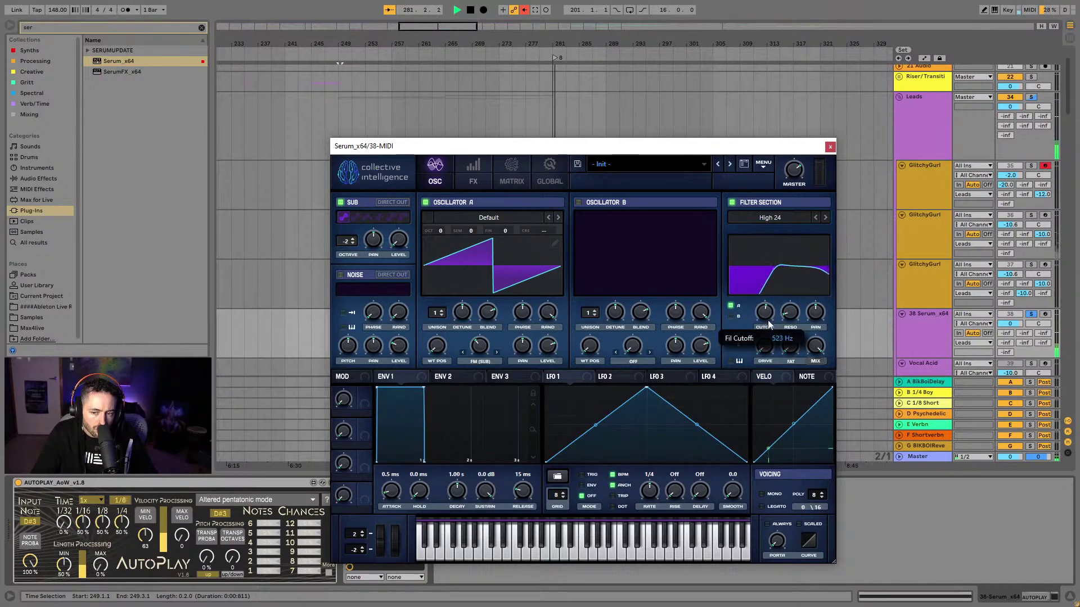
{"action": "left_click", "coordinate": [441, 310]}
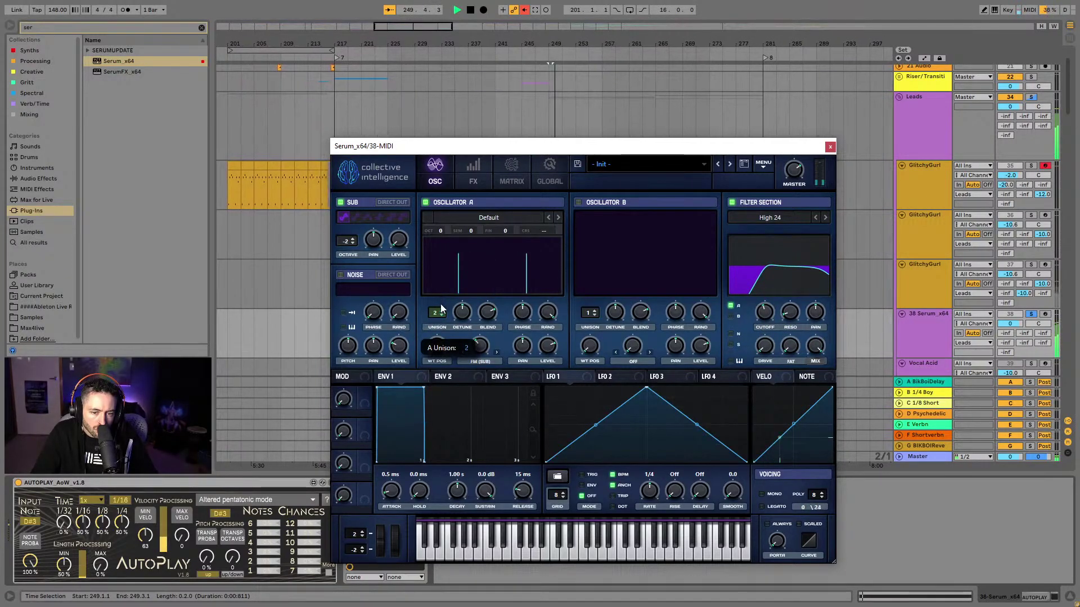
{"action": "left_click_drag", "start_coordinate": [441, 310], "coordinate": [444, 288]}
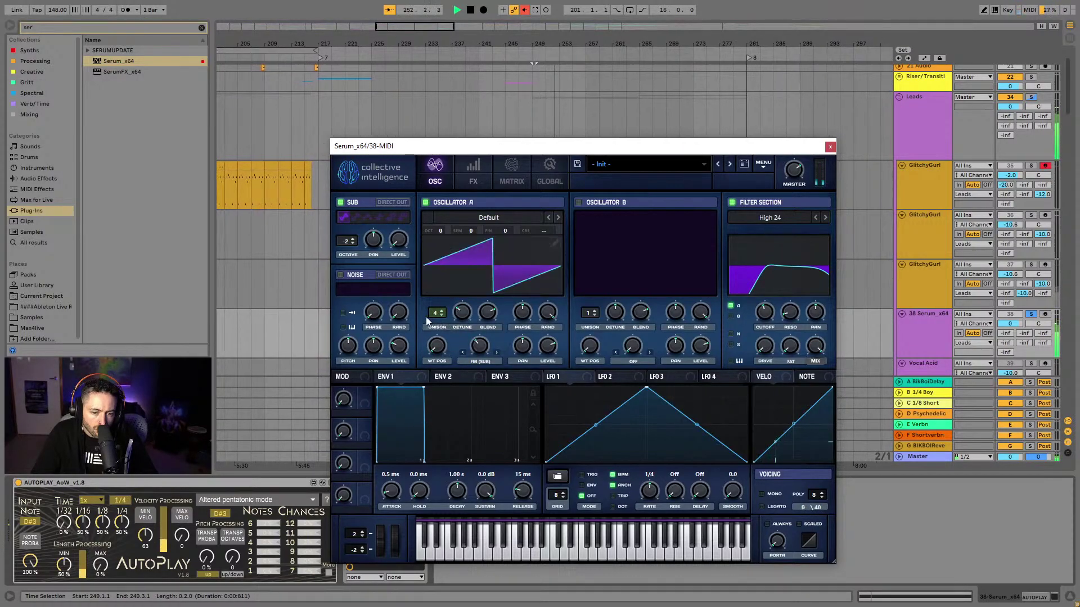
{"action": "mouse_move", "coordinate": [764, 314]}
{"action": "left_mouse_down"}
{"action": "mouse_move", "coordinate": [762, 330]}
{"action": "mouse_move", "coordinate": [766, 304]}
{"action": "mouse_move", "coordinate": [757, 330]}
{"action": "left_mouse_up"}
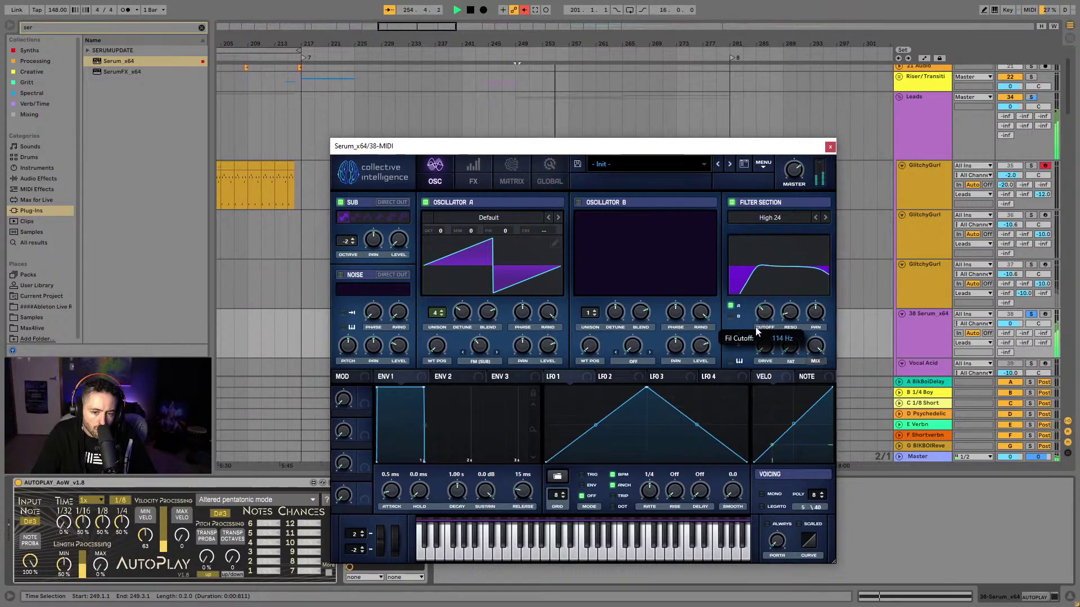
{"action": "mouse_move", "coordinate": [447, 290]}
{"action": "left_mouse_down"}
{"action": "mouse_move", "coordinate": [440, 352]}
{"action": "mouse_move", "coordinate": [449, 290]}
{"action": "left_mouse_up"}
Assign LFO 1 to the filter cutoff and load Mod Pattern 1 from the Glitch Automaton 2 LFO shapes
{"action": "left_click_drag", "start_coordinate": [741, 280], "coordinate": [774, 324]}
{"action": "key", "text": "space"}
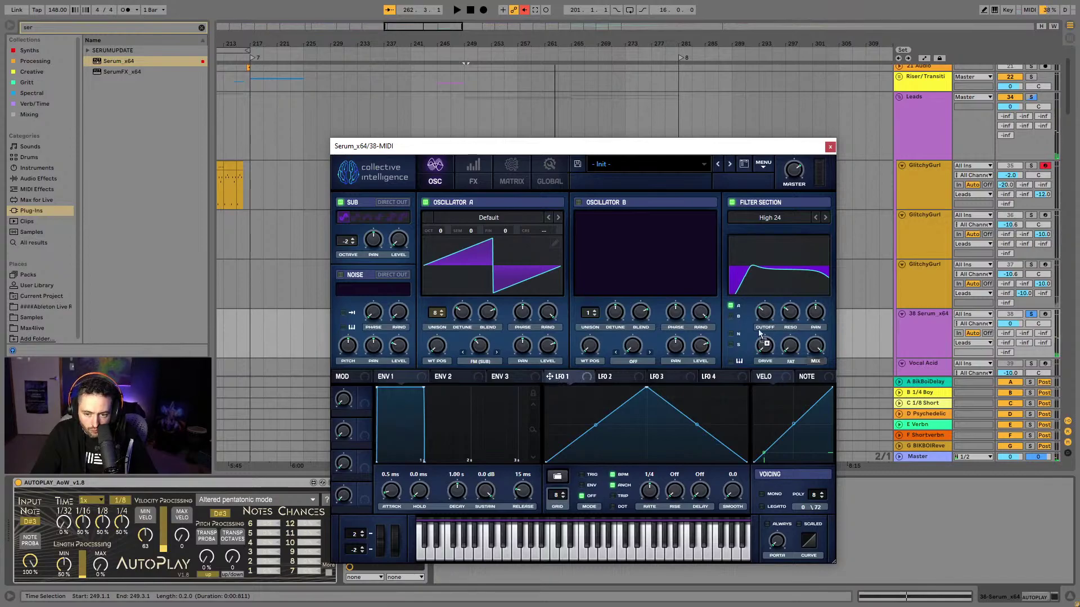
{"action": "left_click", "coordinate": [558, 479]}
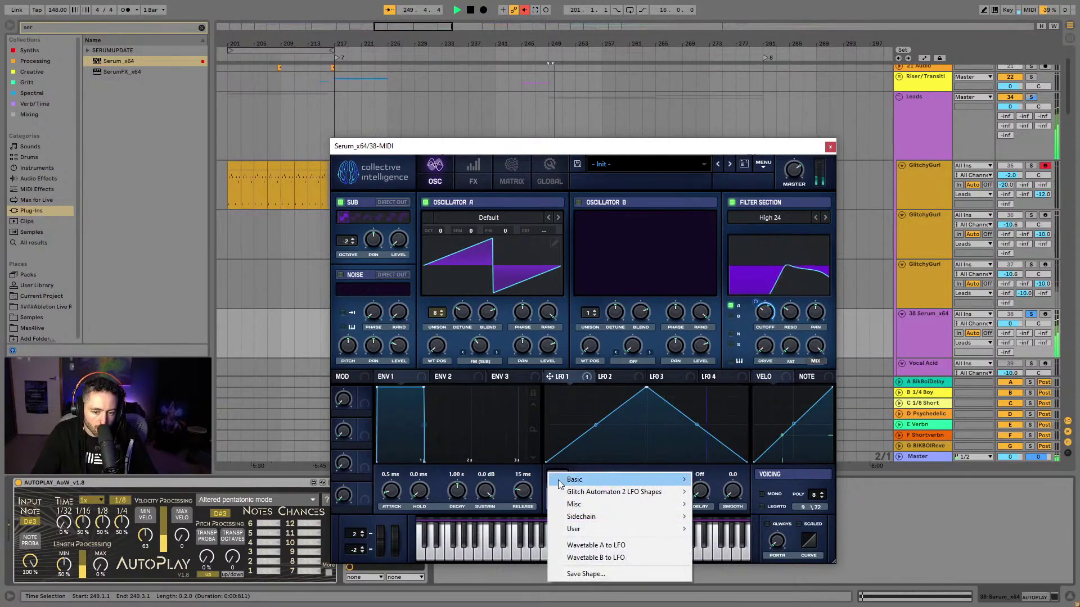
{"action": "mouse_move", "coordinate": [617, 495]}
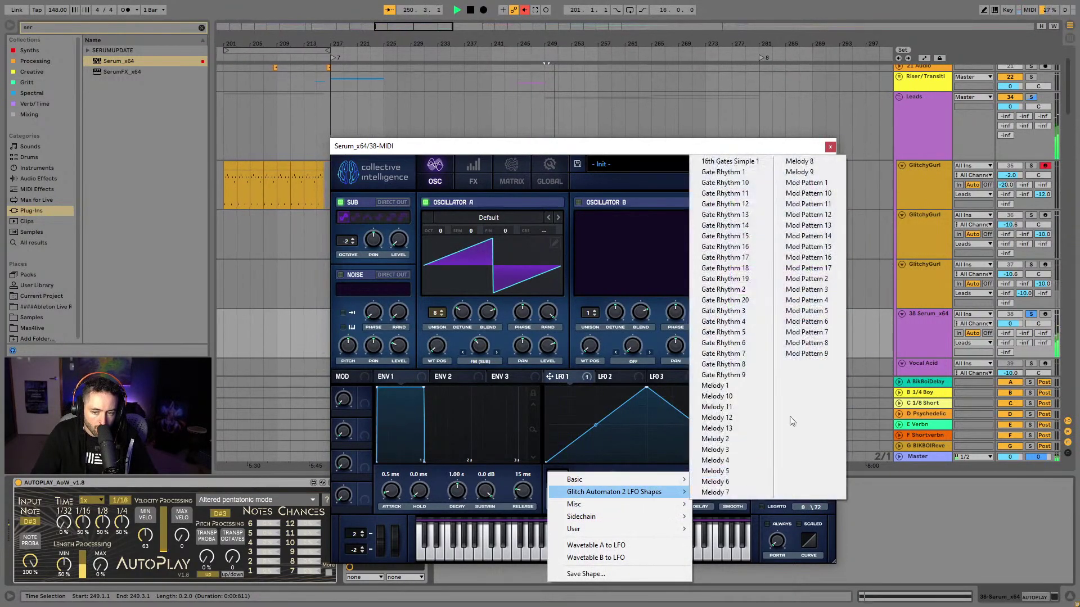
{"action": "left_click", "coordinate": [824, 184]}
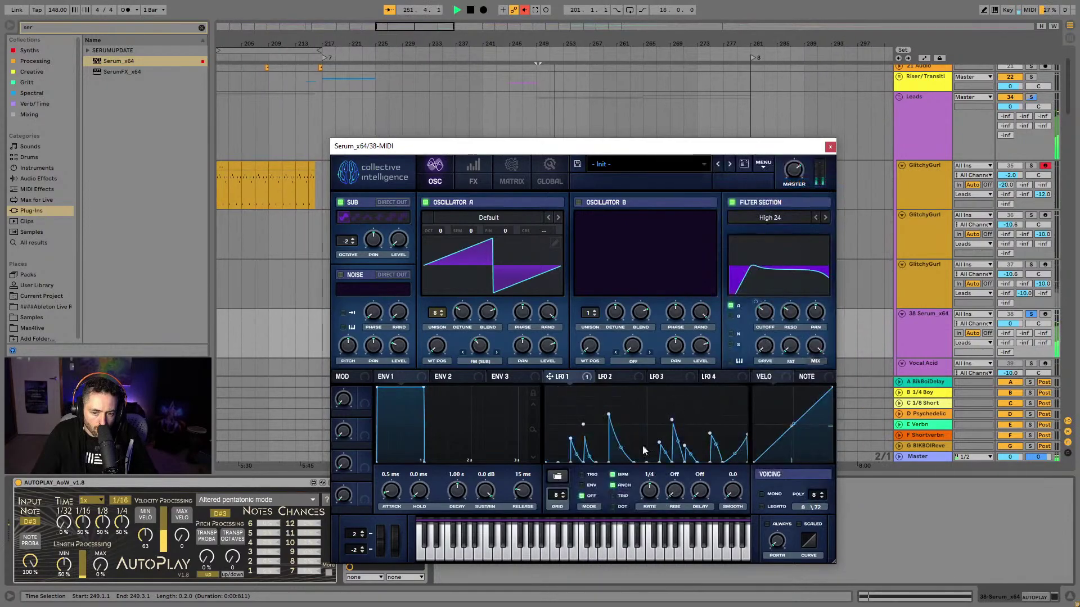
Step LFO 1 through the following shapes to the smooth two-valley curve and set its rate to 4 bars
{"action": "left_click", "coordinate": [552, 478]}
{"action": "left_click", "coordinate": [558, 485]}
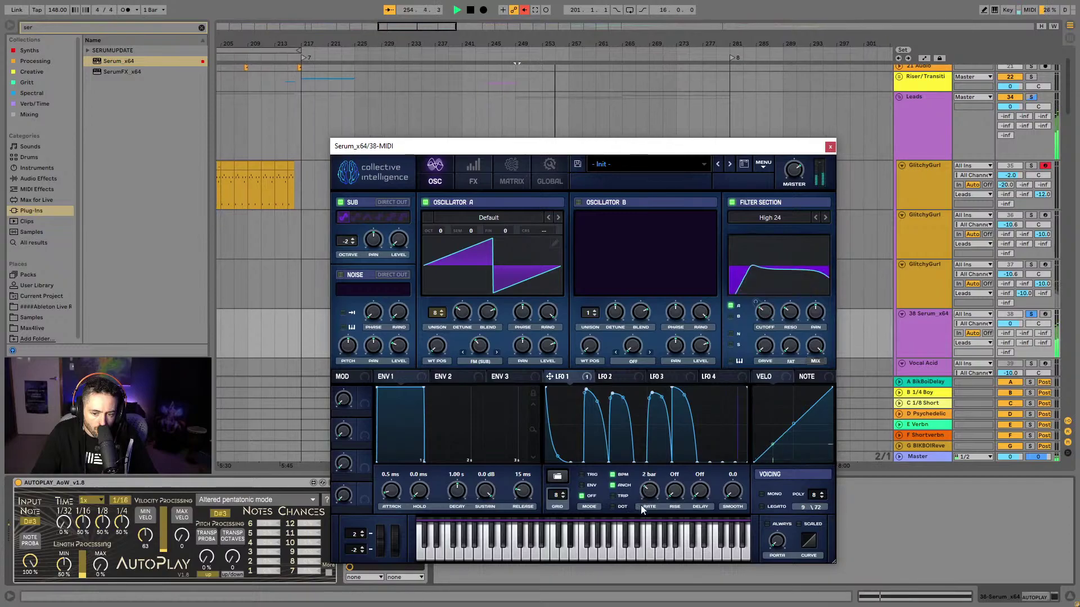
{"action": "left_click_drag", "start_coordinate": [649, 495], "coordinate": [645, 495]}
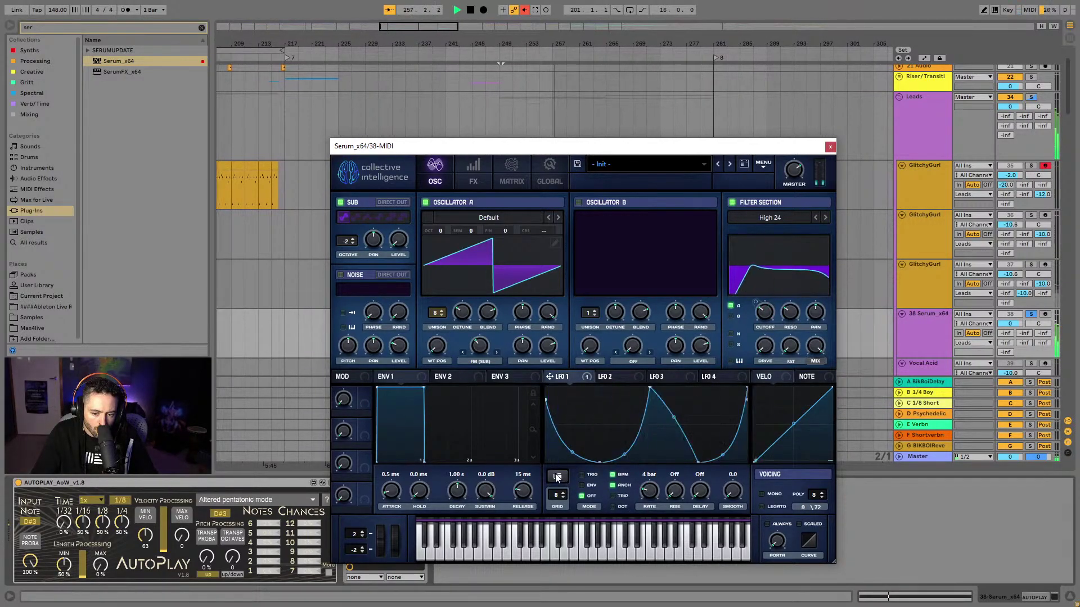
Set LFO 1's modulation amount on the filter cutoff to about -57
{"action": "mouse_move", "coordinate": [764, 315]}
{"action": "left_mouse_down"}
{"action": "mouse_move", "coordinate": [763, 326]}
{"action": "mouse_move", "coordinate": [756, 299]}
{"action": "left_mouse_up"}
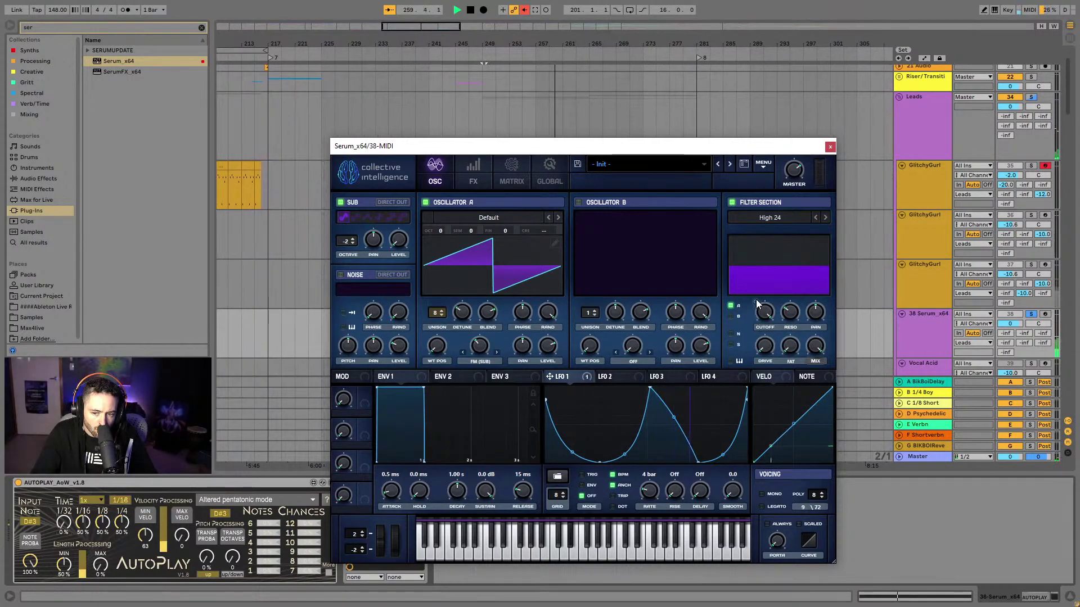
{"action": "left_click_drag", "start_coordinate": [756, 304], "coordinate": [758, 382]}
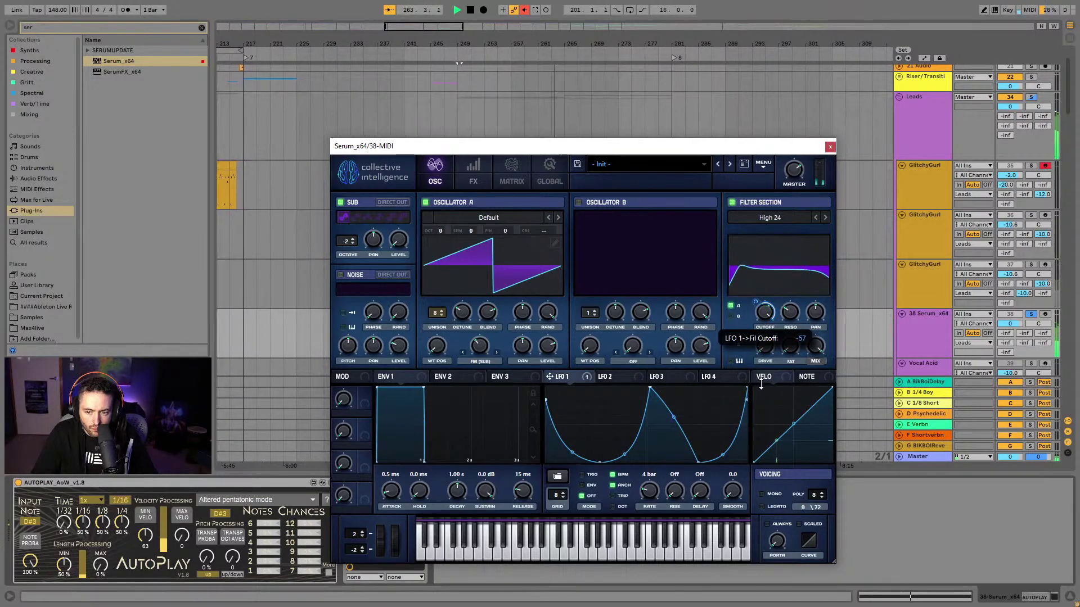
Set the Serum track's send to C 1/8 Short to -10 dB and close the Serum window
{"action": "left_click", "coordinate": [1037, 333]}
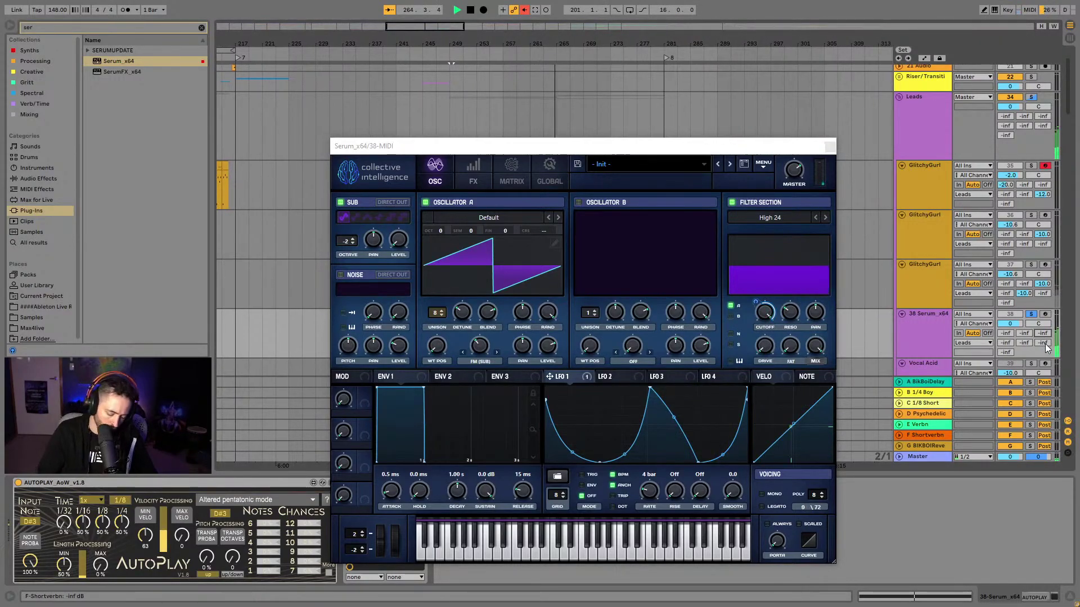
{"action": "type", "text": "-10"}
{"action": "key", "text": "Return"}
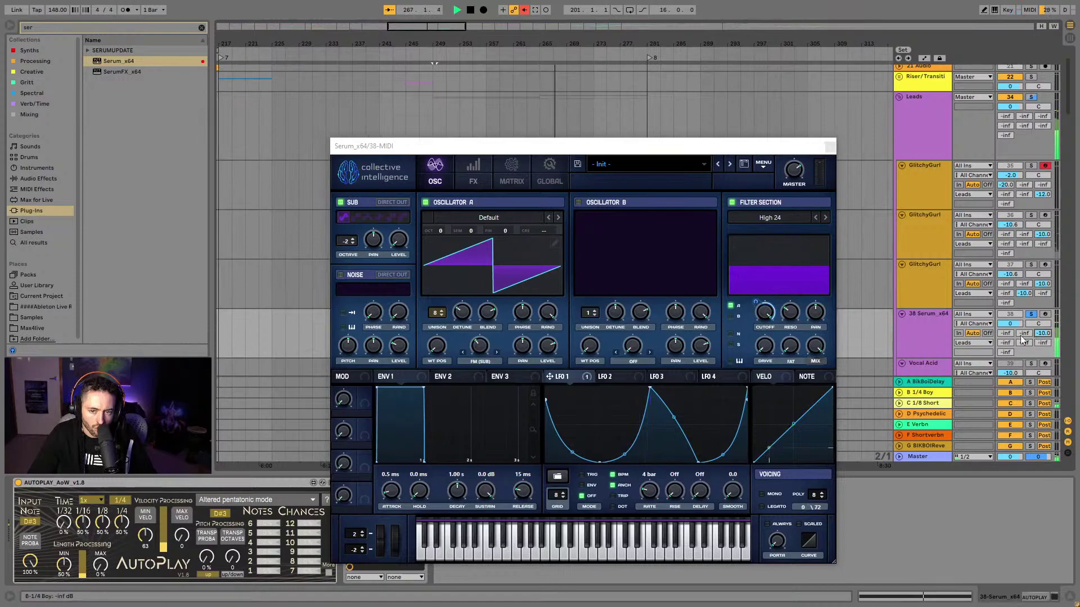
{"action": "left_click", "coordinate": [831, 147]}
Loop the Serum clip's range from bar 249 to 281 and unsolo its track
{"action": "left_click", "coordinate": [521, 311]}
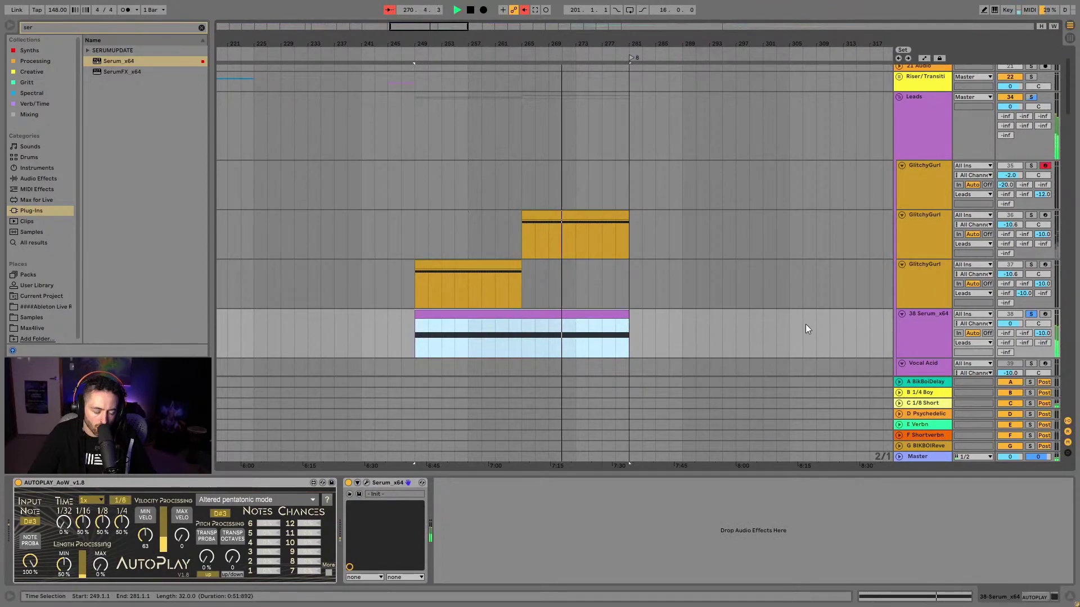
{"action": "key", "text": "ctrl+l"}
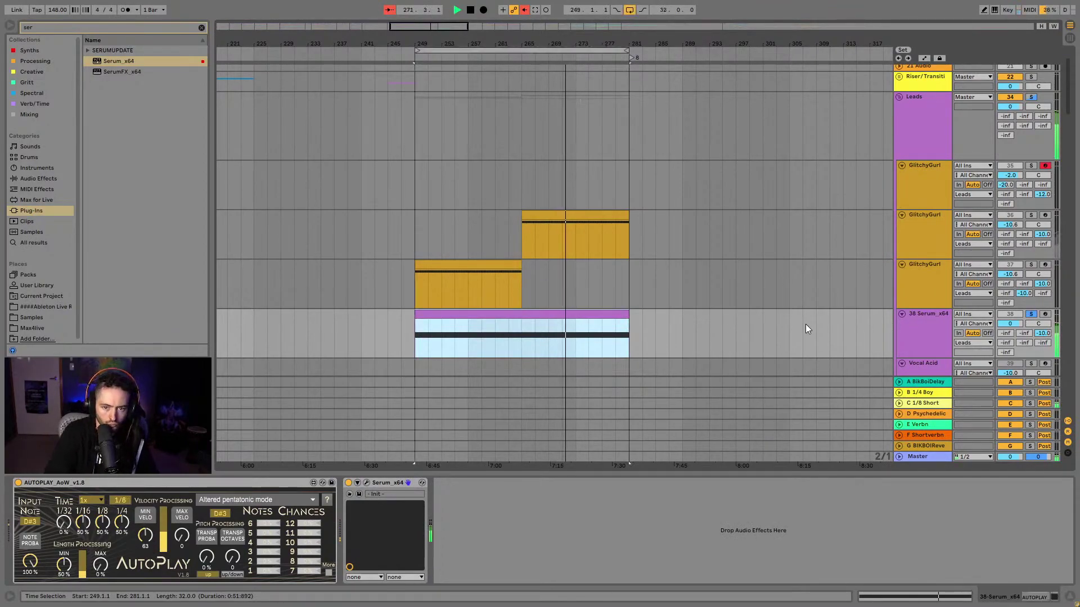
{"action": "left_click", "coordinate": [1033, 313]}
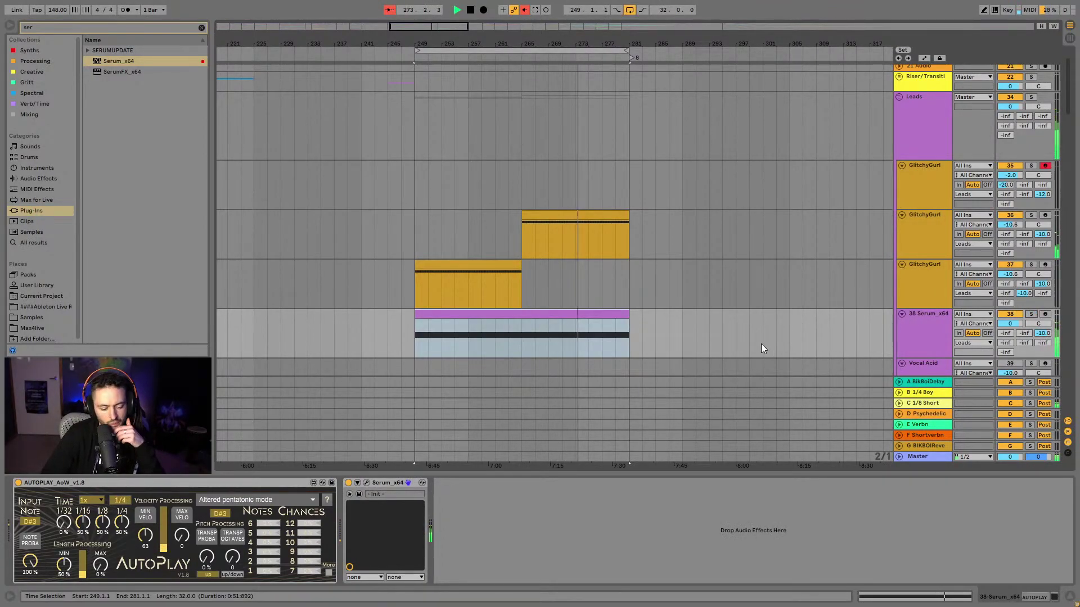
Rename the Serum track as FM Lead and set its volume to -6 dB
{"action": "scroll", "coordinate": [798, 323], "scroll_direction": "down", "scroll_amount": 1}
{"action": "scroll", "coordinate": [797, 318], "scroll_direction": "down", "scroll_amount": 2}
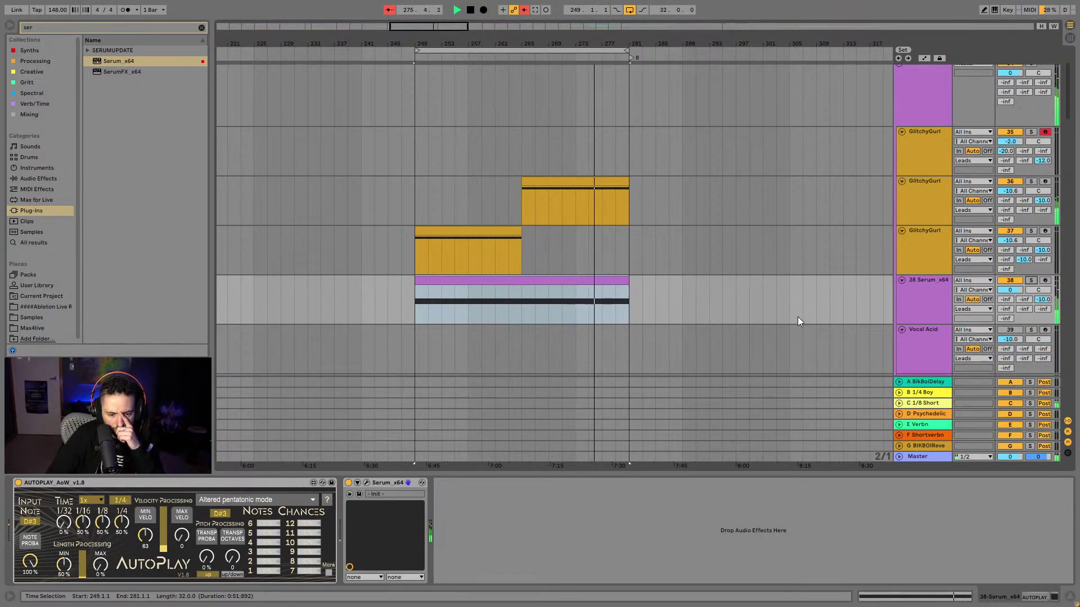
{"action": "left_click", "coordinate": [910, 305]}
{"action": "key", "text": "ctrl+r"}
{"action": "type", "text": "FM Lead"}
{"action": "key", "text": "Return"}
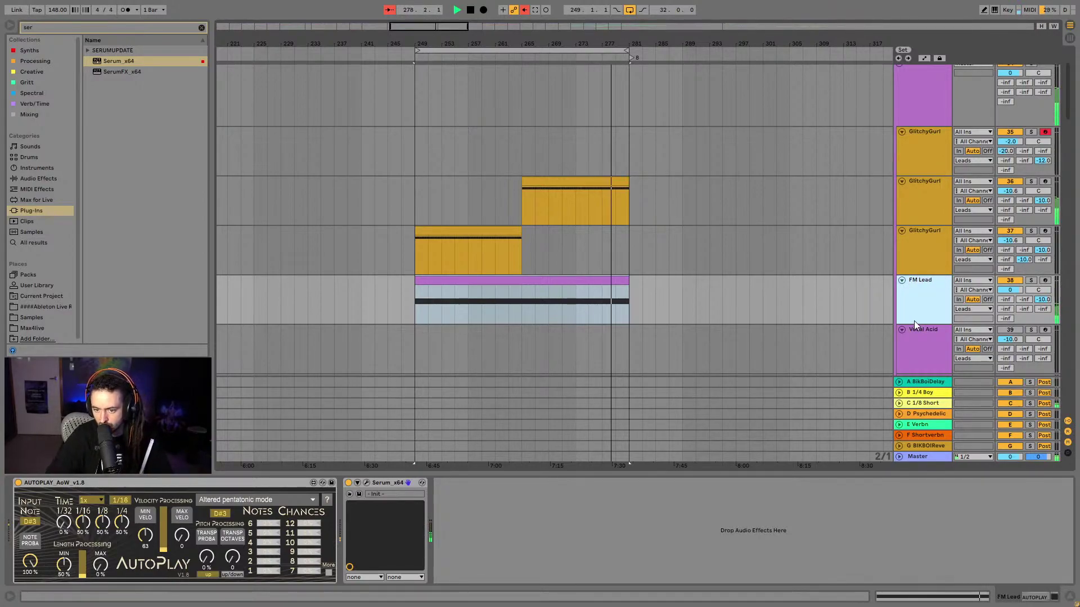
{"action": "left_click", "coordinate": [491, 280]}
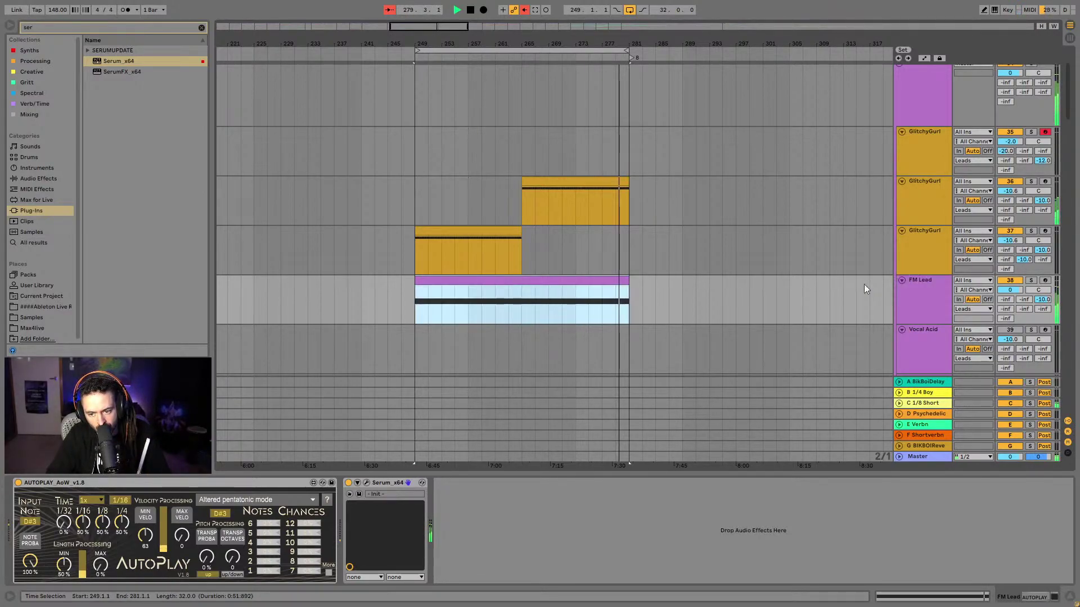
{"action": "left_click_drag", "start_coordinate": [1012, 289], "coordinate": [991, 316]}
Duplicate the FM Lead track and solo the copy
{"action": "left_click", "coordinate": [926, 301]}
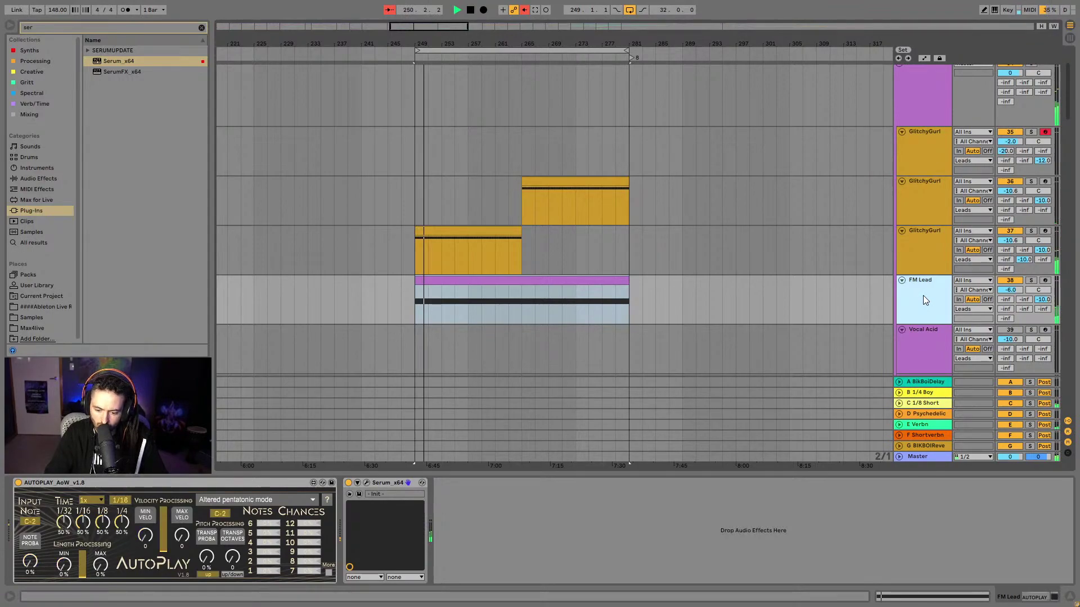
{"action": "key", "text": "ctrl+d"}
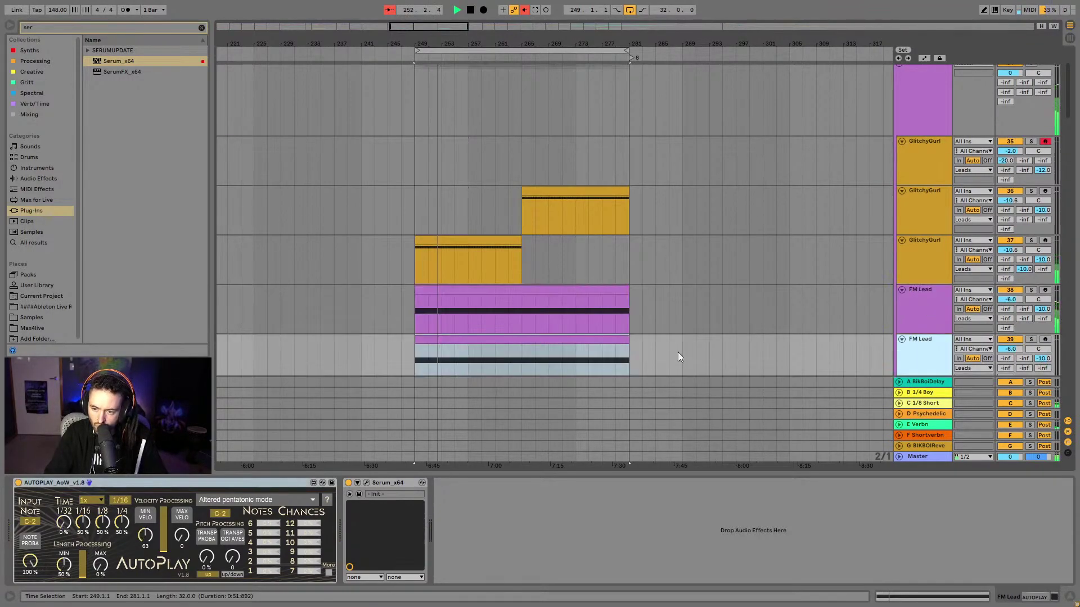
{"action": "left_click", "coordinate": [1031, 340]}
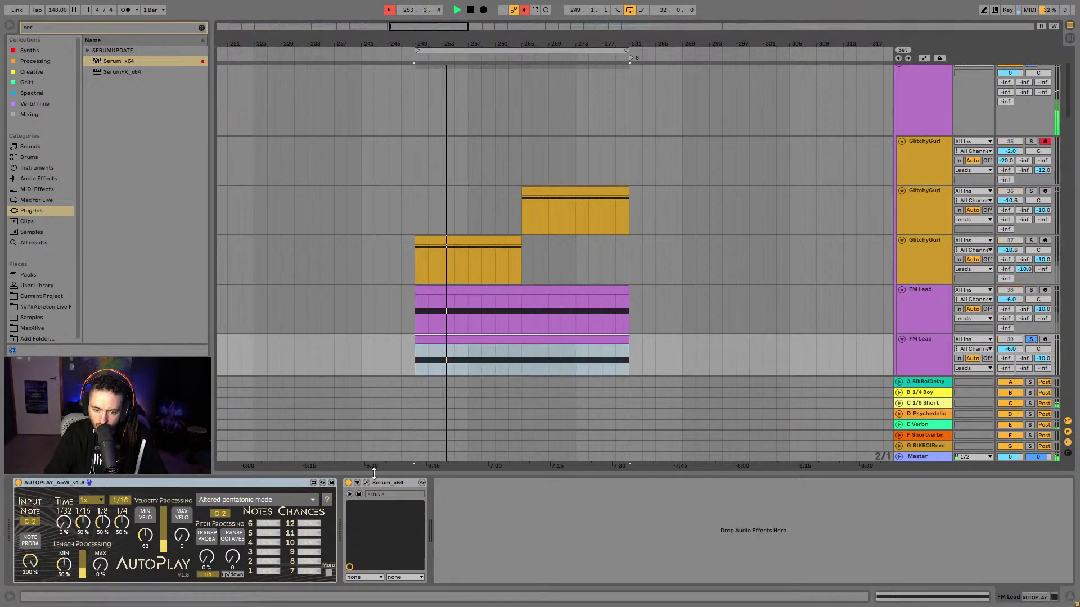
Open Serum on the duplicated FM Lead track and set its filter type to Band 24
{"action": "left_click", "coordinate": [366, 483]}
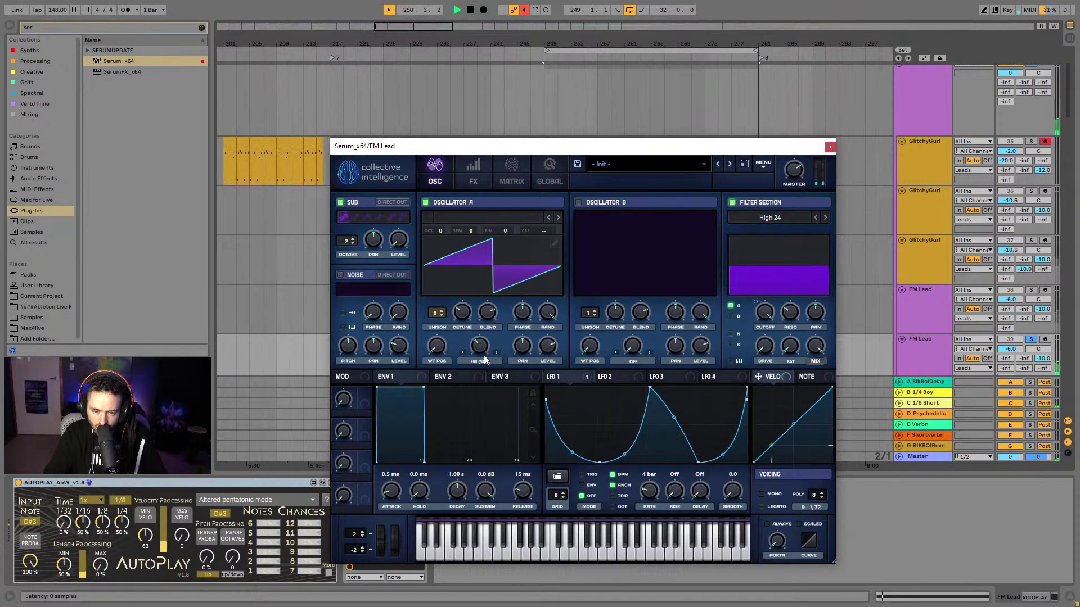
{"action": "left_click", "coordinate": [770, 217]}
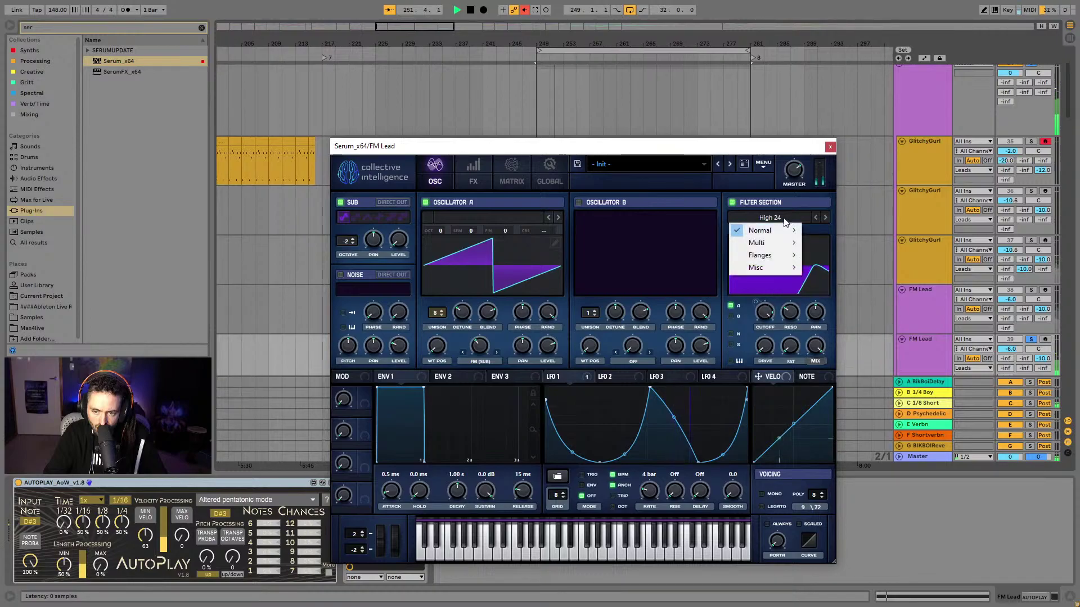
{"action": "mouse_move", "coordinate": [762, 230]}
{"action": "left_click", "coordinate": [843, 392]}
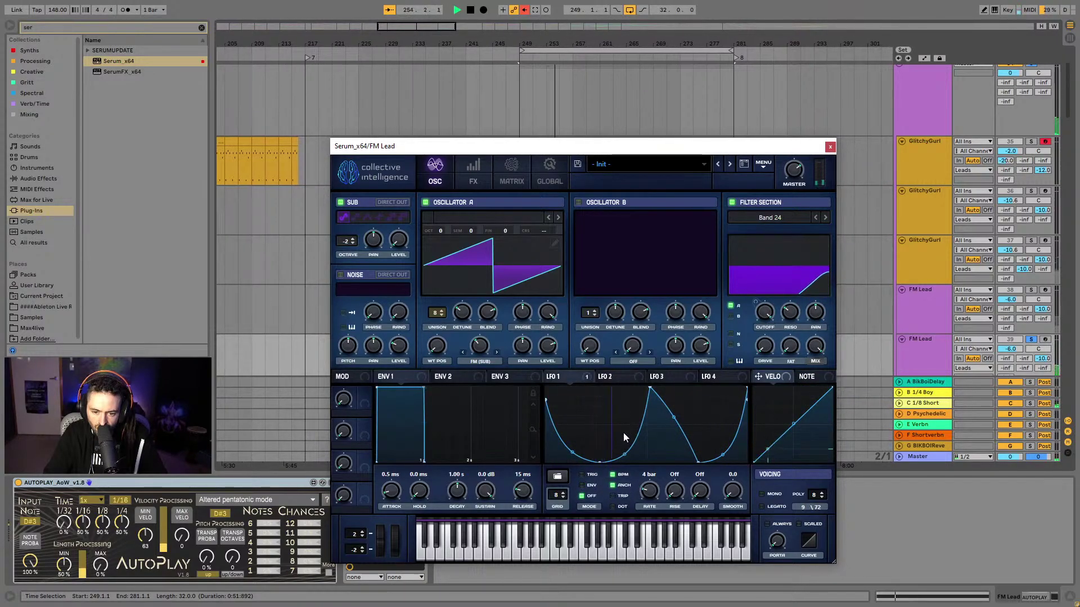
Load Mod Pattern 1 into the copy's LFO 1, step on from it to another shape, and close Serum
{"action": "left_click", "coordinate": [558, 477]}
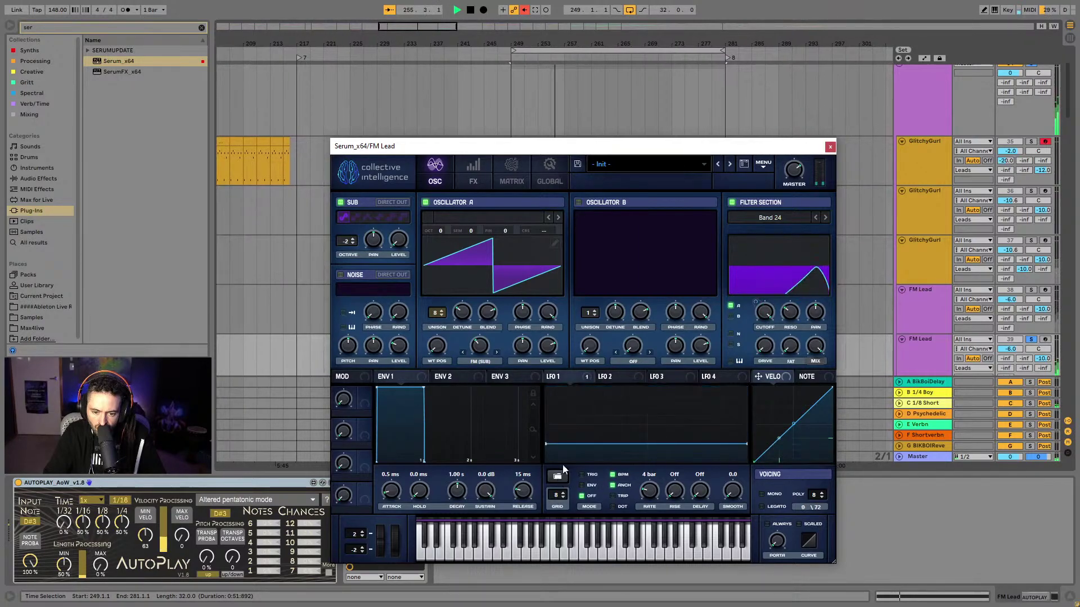
{"action": "left_click", "coordinate": [561, 477]}
{"action": "mouse_move", "coordinate": [652, 492]}
{"action": "left_click", "coordinate": [822, 187]}
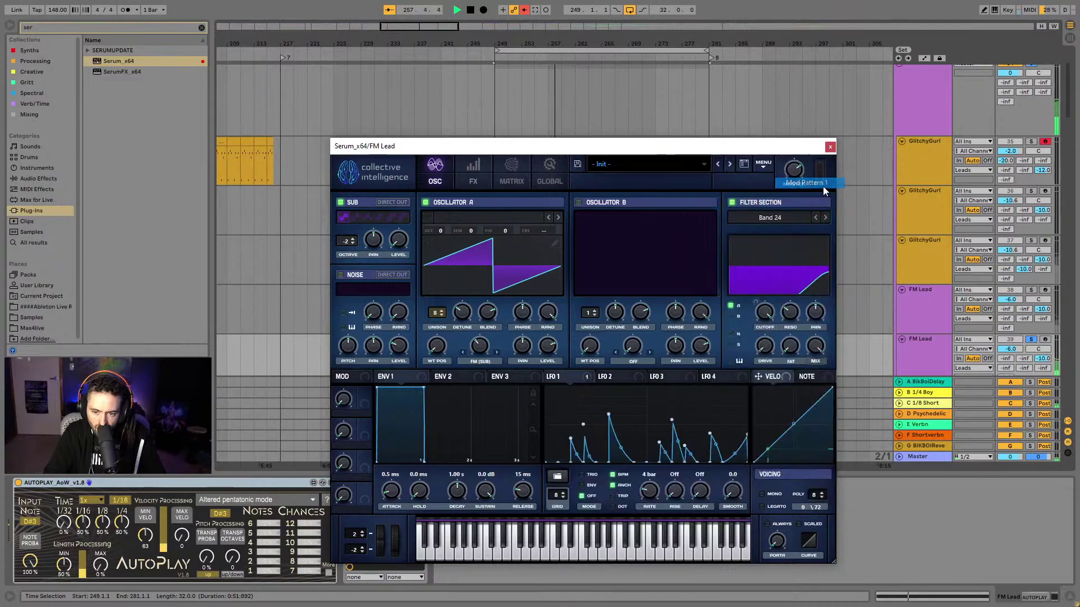
{"action": "left_click", "coordinate": [559, 476], "text": "shift"}
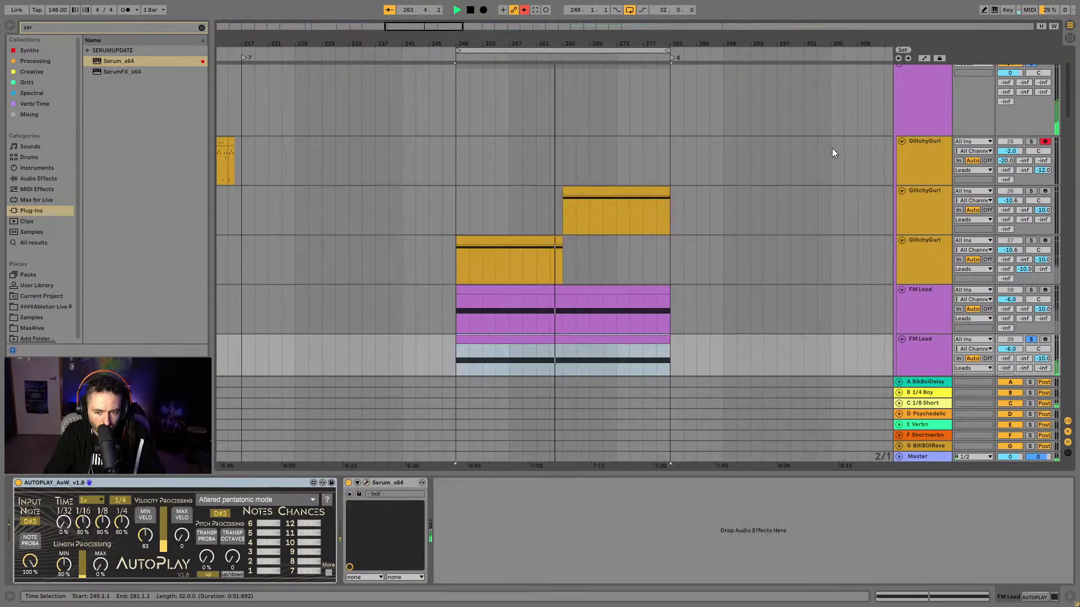
{"action": "left_click", "coordinate": [830, 147]}
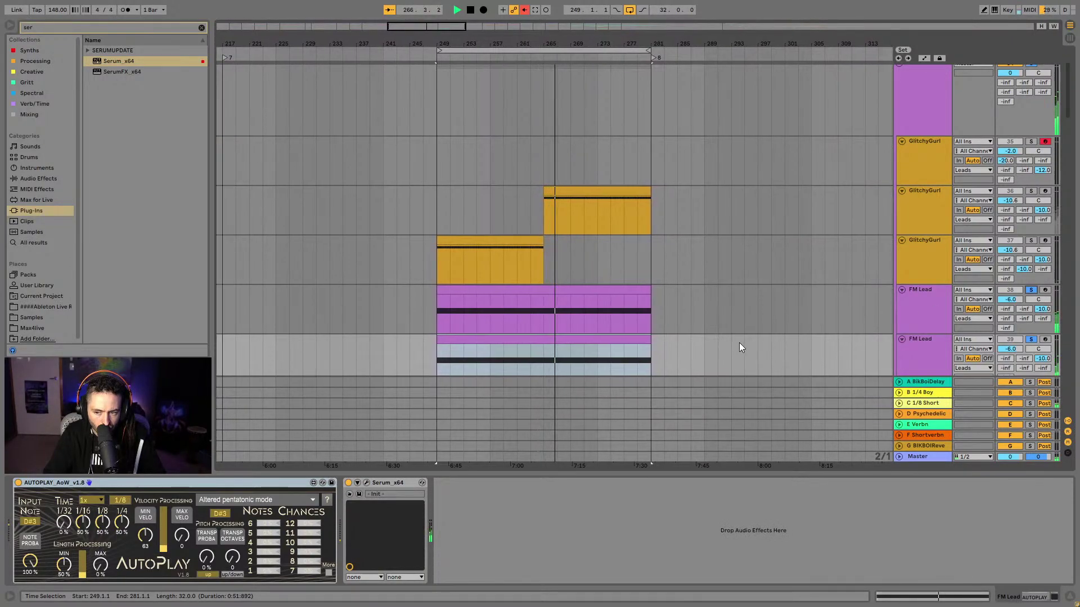
{"action": "scroll", "coordinate": [781, 326], "scroll_direction": "down", "scroll_amount": 1}
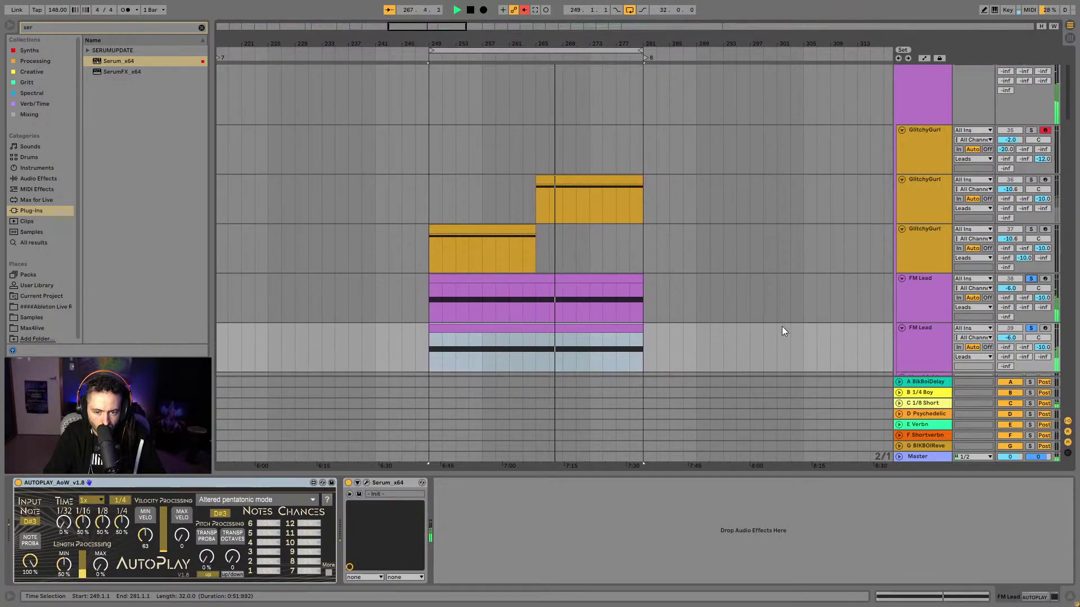
{"action": "scroll", "coordinate": [732, 314], "scroll_direction": "down", "scroll_amount": 1}
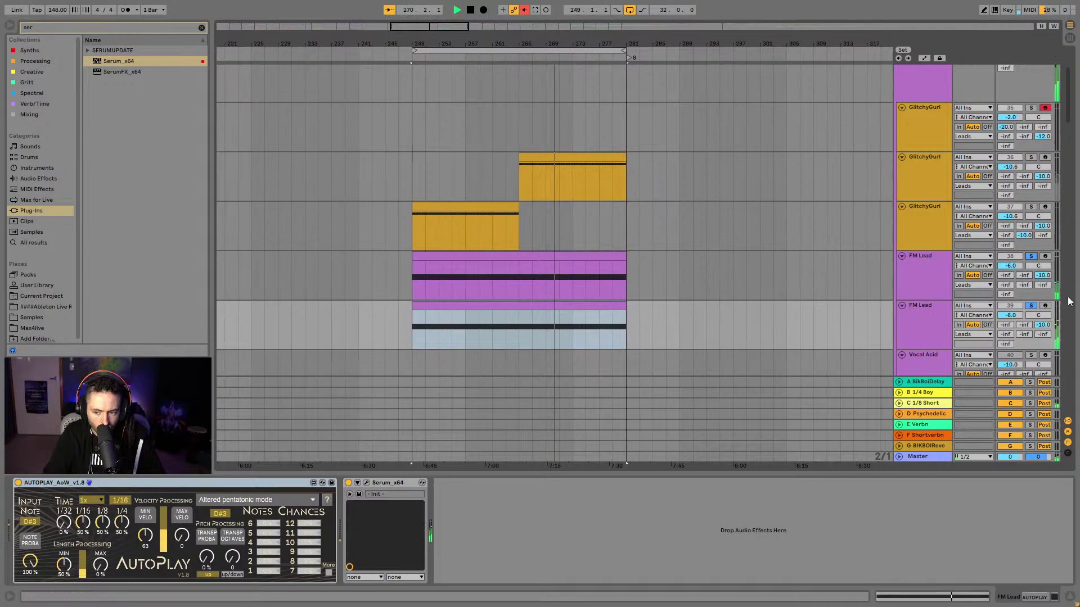
{"action": "scroll", "coordinate": [644, 152], "scroll_direction": "up", "scroll_amount": 5}
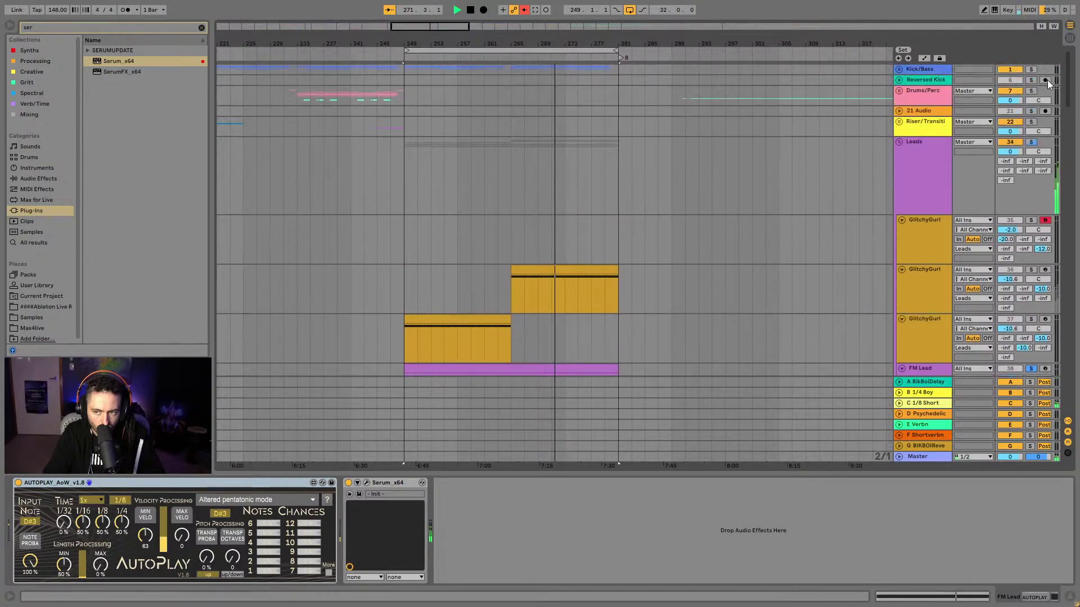
{"action": "scroll", "coordinate": [644, 152], "scroll_direction": "down", "scroll_amount": 3}
{"action": "scroll", "coordinate": [641, 157], "scroll_direction": "down", "scroll_amount": 3}
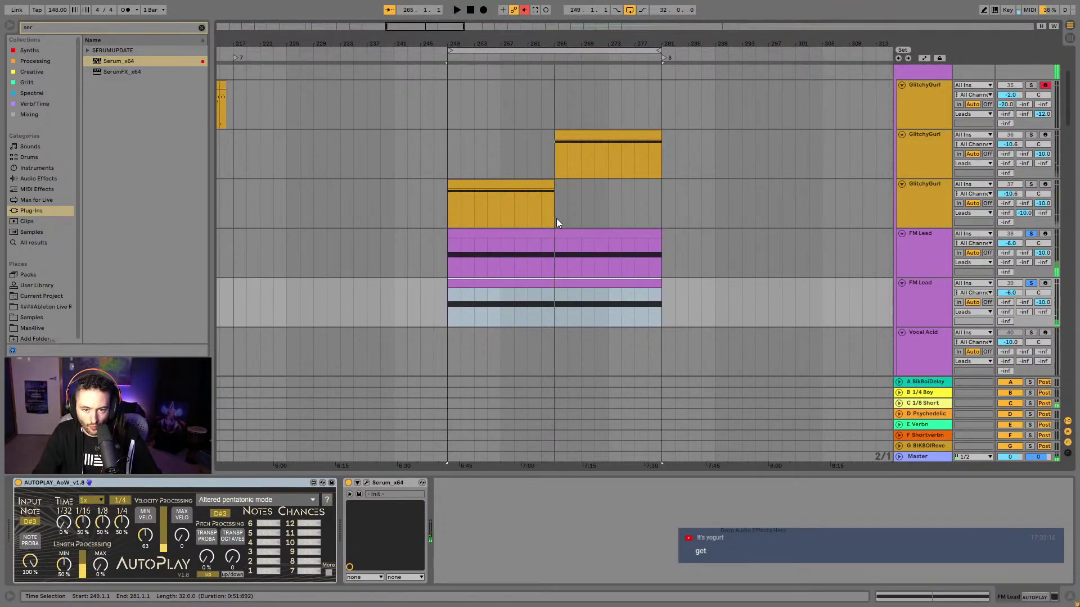
Stop playback, place the insert marker at bar 265 and save the project
{"action": "left_click", "coordinate": [559, 215]}
{"action": "key", "text": "space"}
{"action": "key", "text": "ctrl+s"}
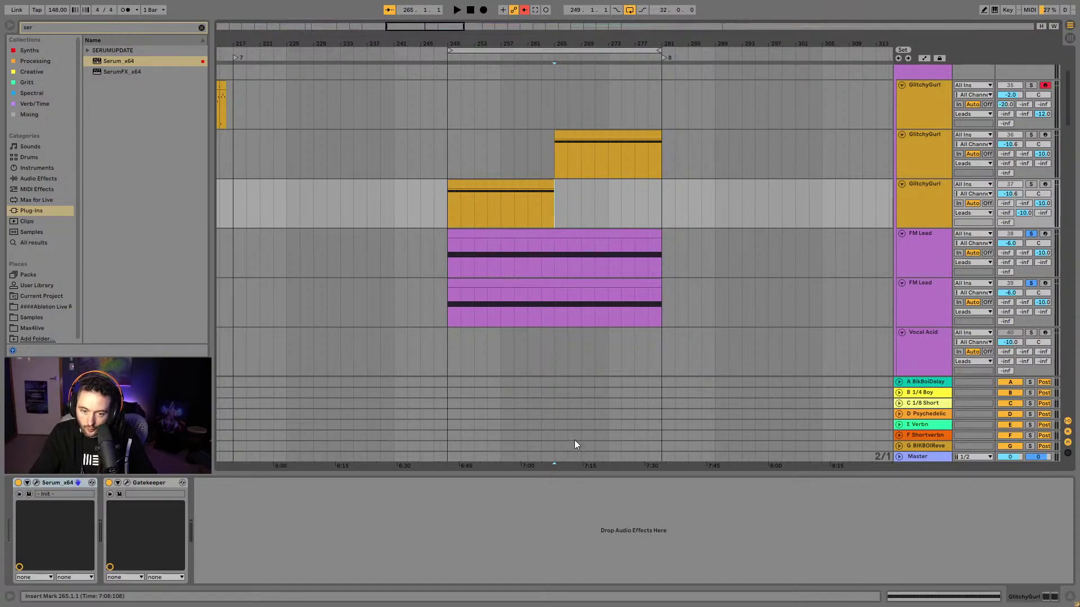
Play the leads from bar 249 and audition the first FM Lead track on its own
{"action": "left_click", "coordinate": [531, 310]}
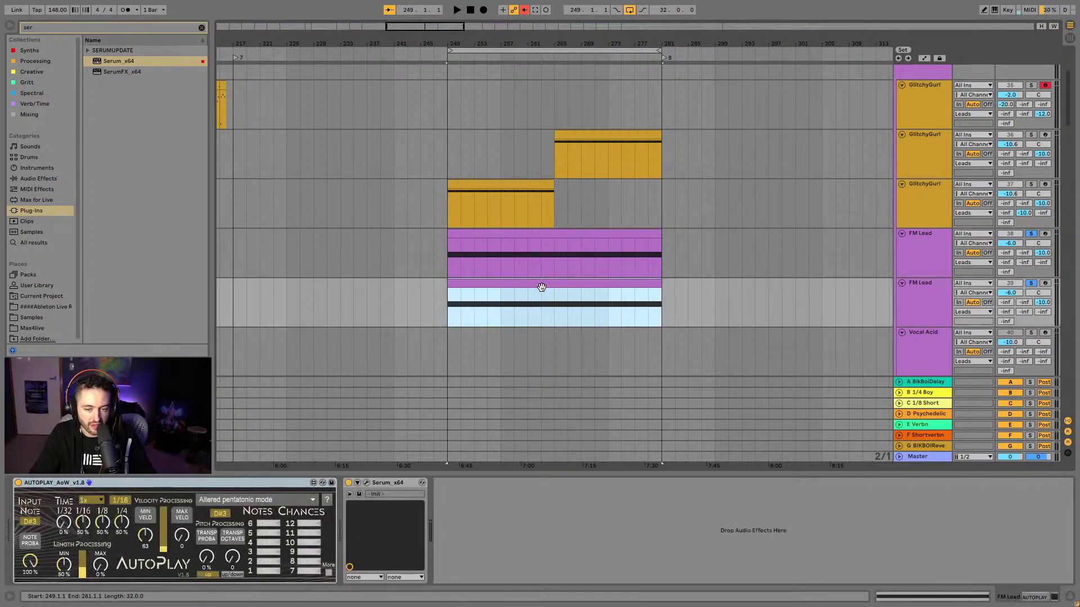
{"action": "key", "text": "space"}
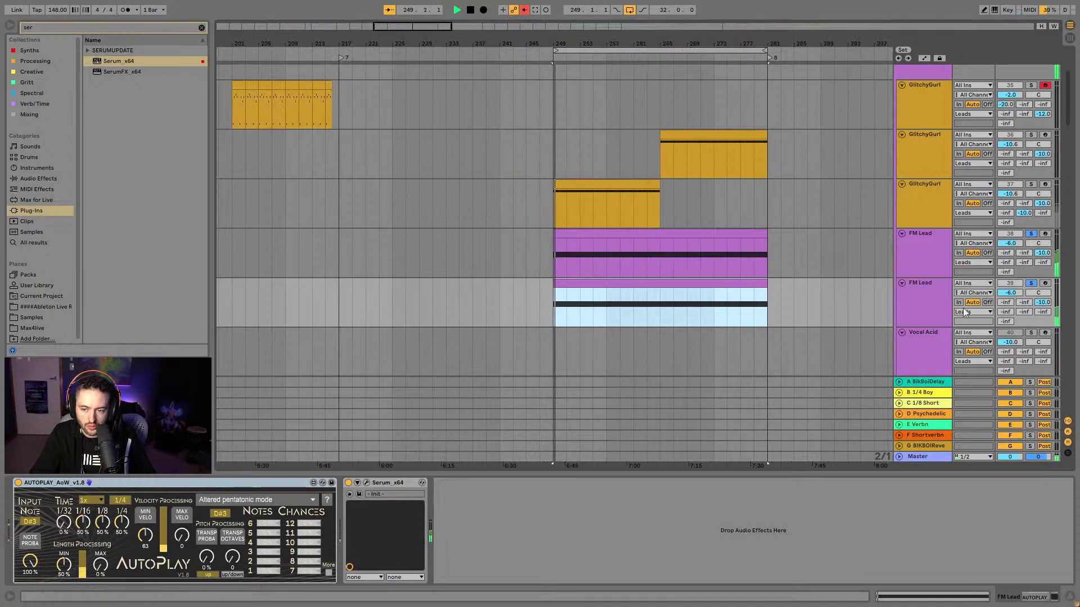
{"action": "left_click", "coordinate": [925, 288]}
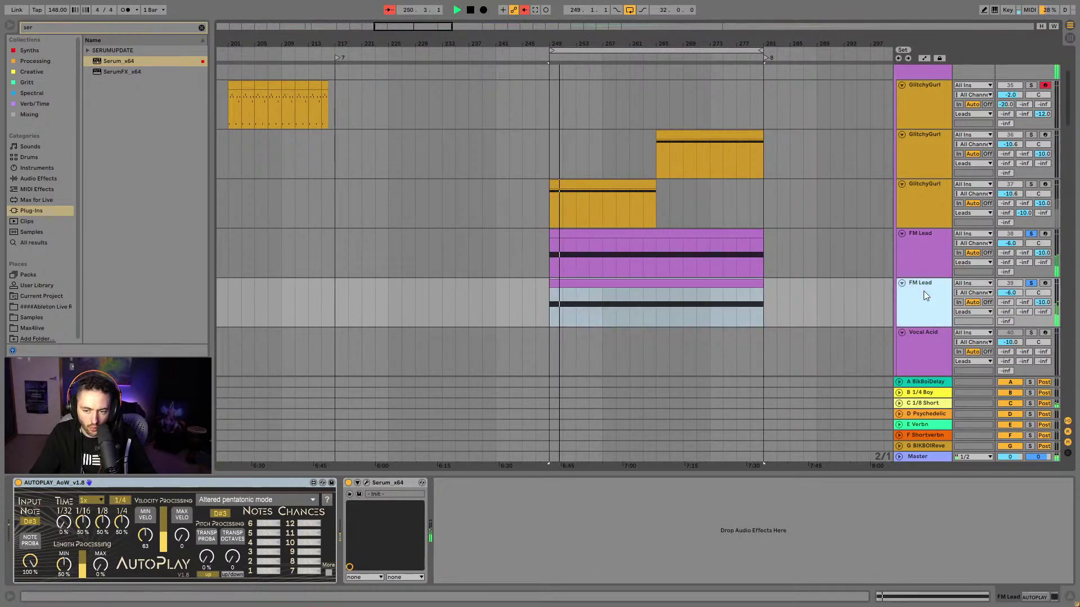
{"action": "scroll", "coordinate": [903, 302], "scroll_direction": "down", "scroll_amount": 2}
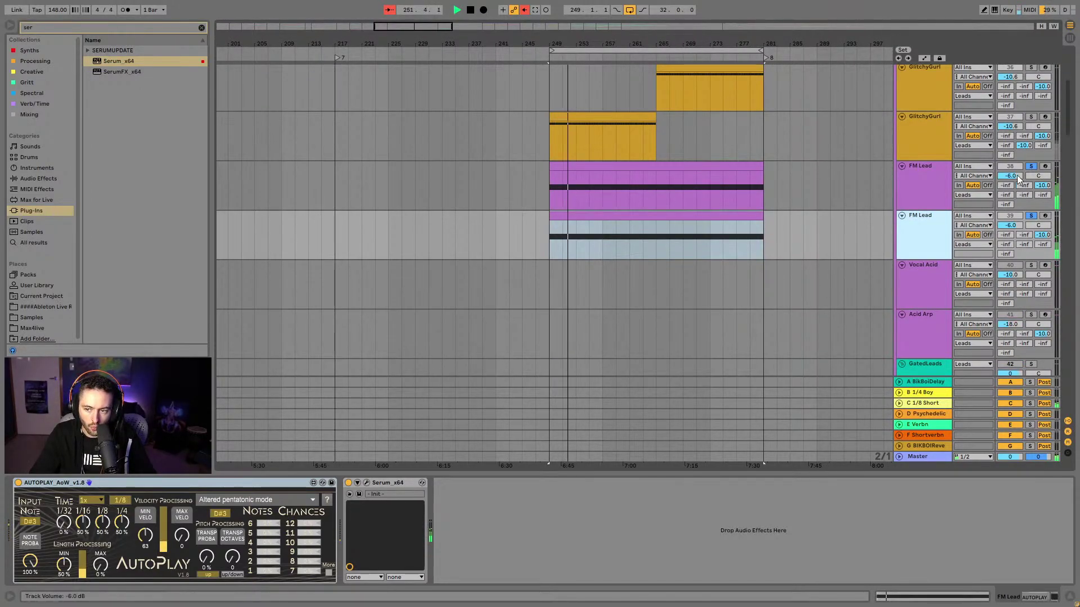
{"action": "left_click", "coordinate": [915, 204]}
{"action": "left_click", "coordinate": [920, 194]}
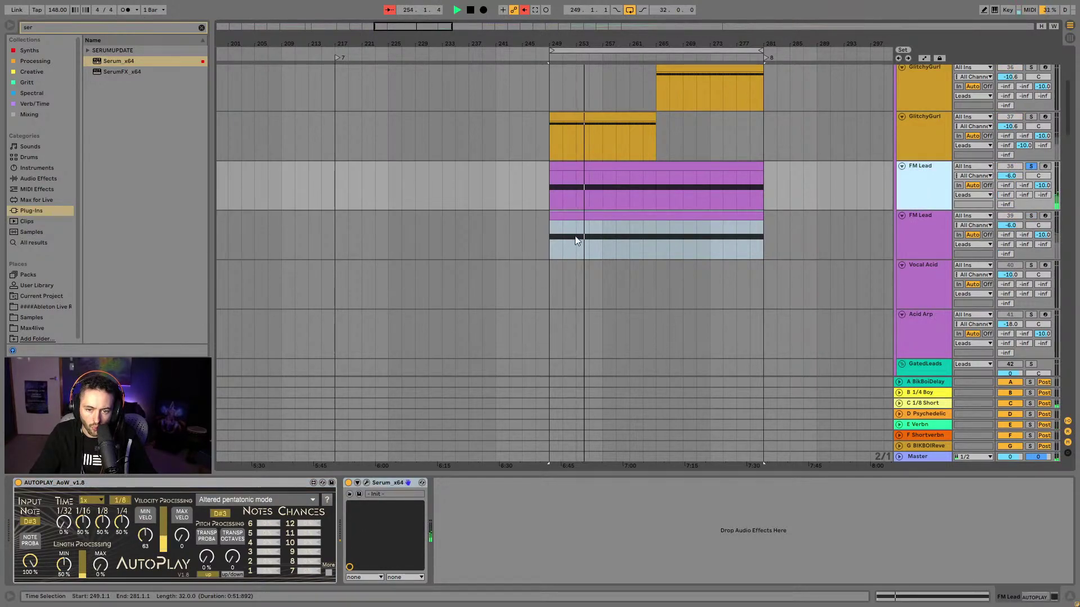
Solo only the second FM Lead track and duplicate it
{"action": "left_click", "coordinate": [600, 220]}
{"action": "left_click", "coordinate": [1032, 216]}
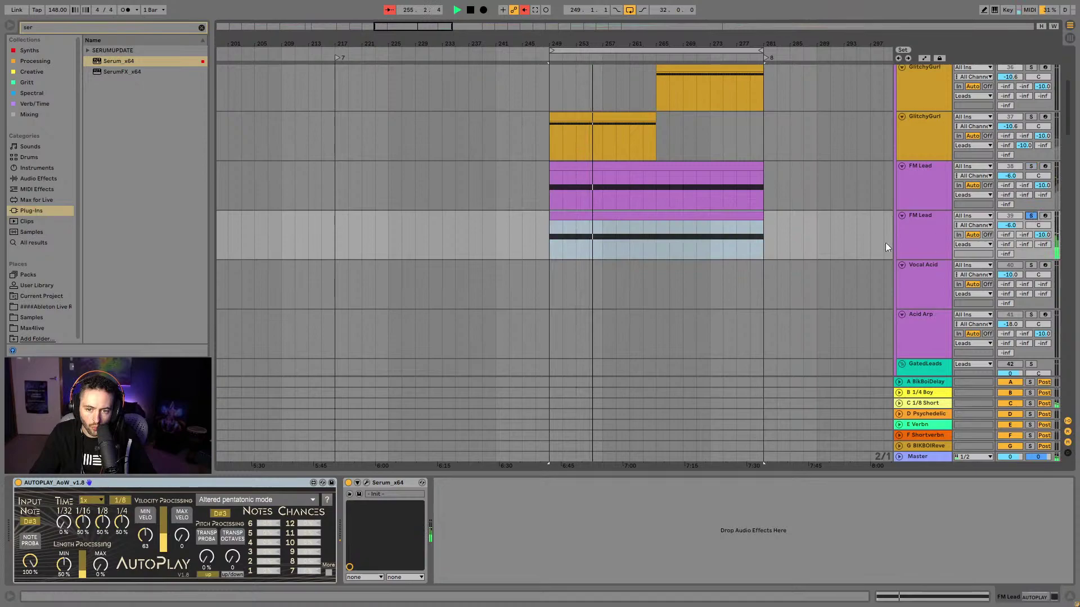
{"action": "left_click", "coordinate": [899, 230]}
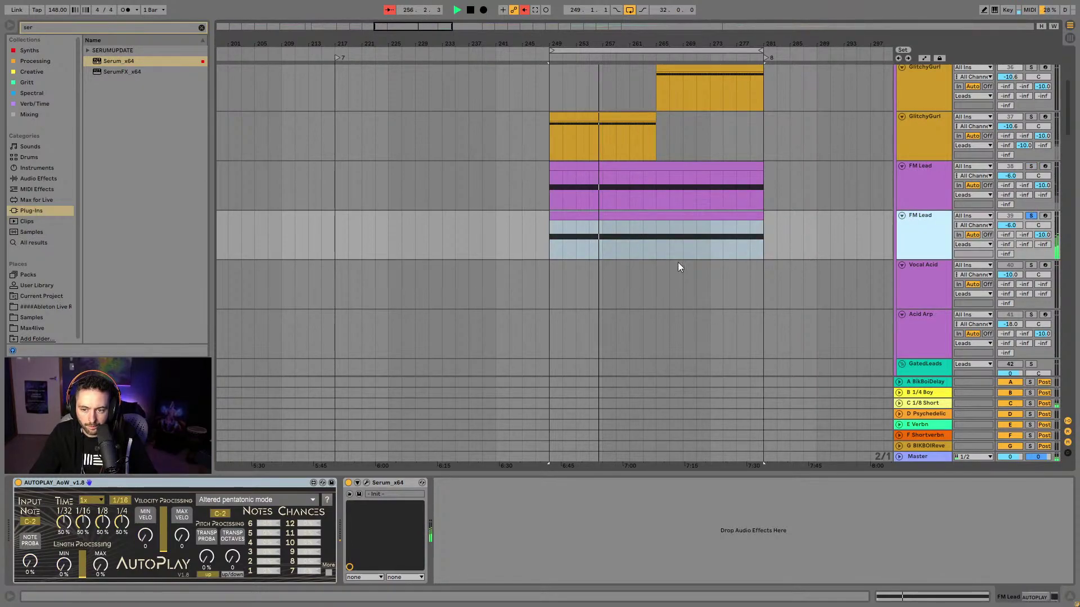
{"action": "key", "text": "ctrl+d"}
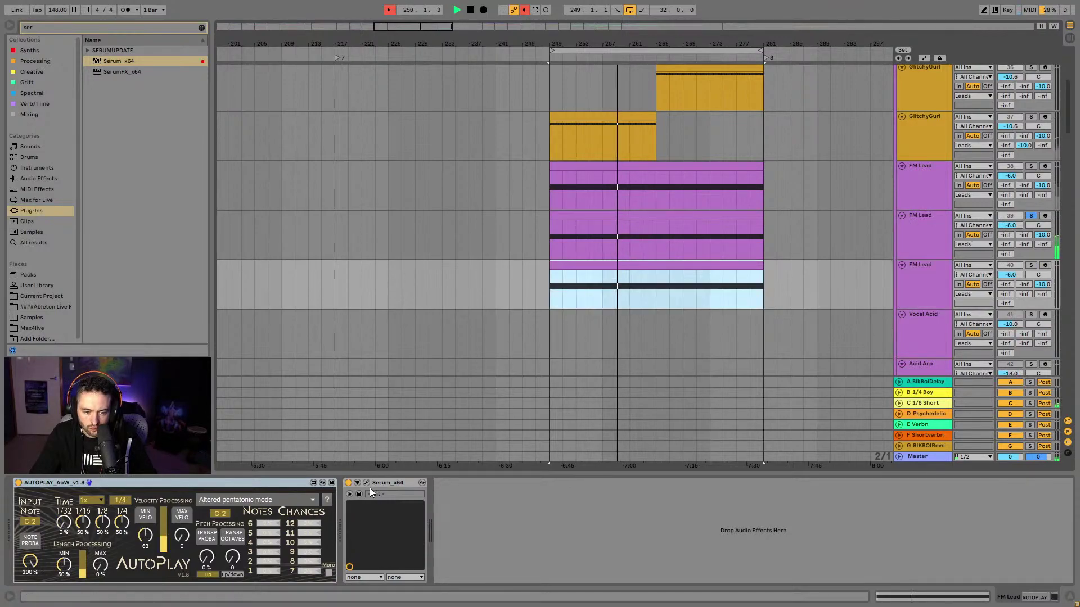
Open Serum on the new FM Lead copy and load the PsyTables Sweeps wavetable FM Pulse 1 into oscillator A
{"action": "left_click", "coordinate": [367, 483]}
{"action": "left_click", "coordinate": [490, 221]}
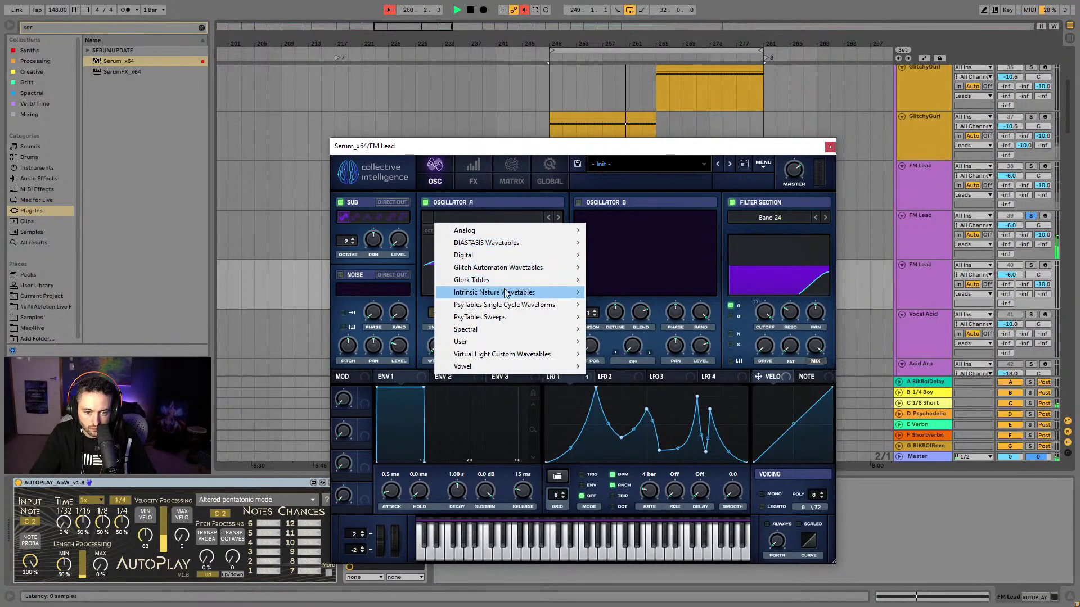
{"action": "mouse_move", "coordinate": [508, 316]}
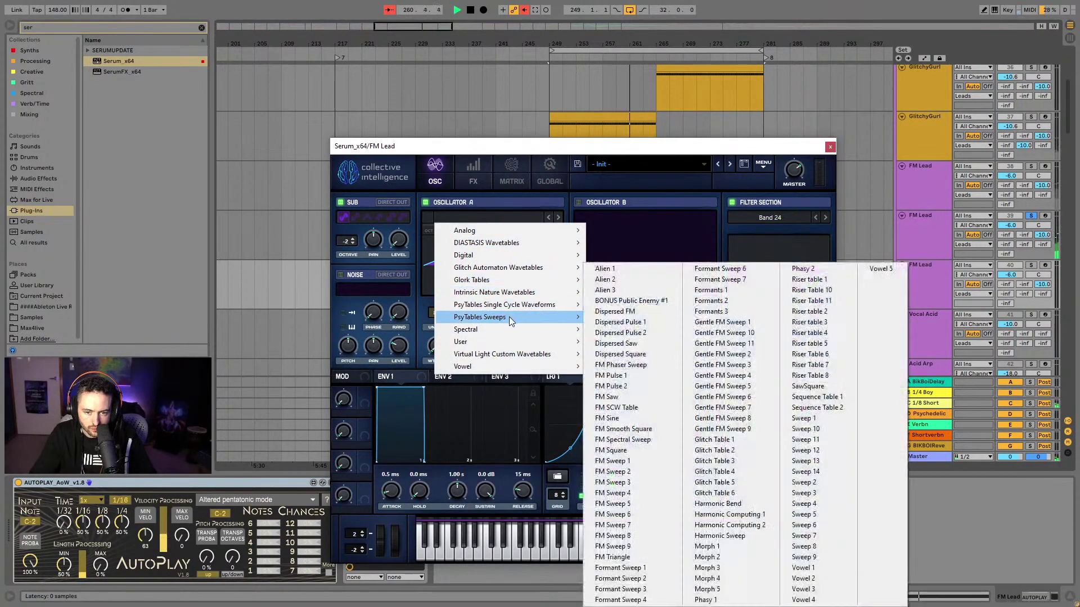
{"action": "left_click", "coordinate": [625, 375]}
{"action": "left_click", "coordinate": [515, 217]}
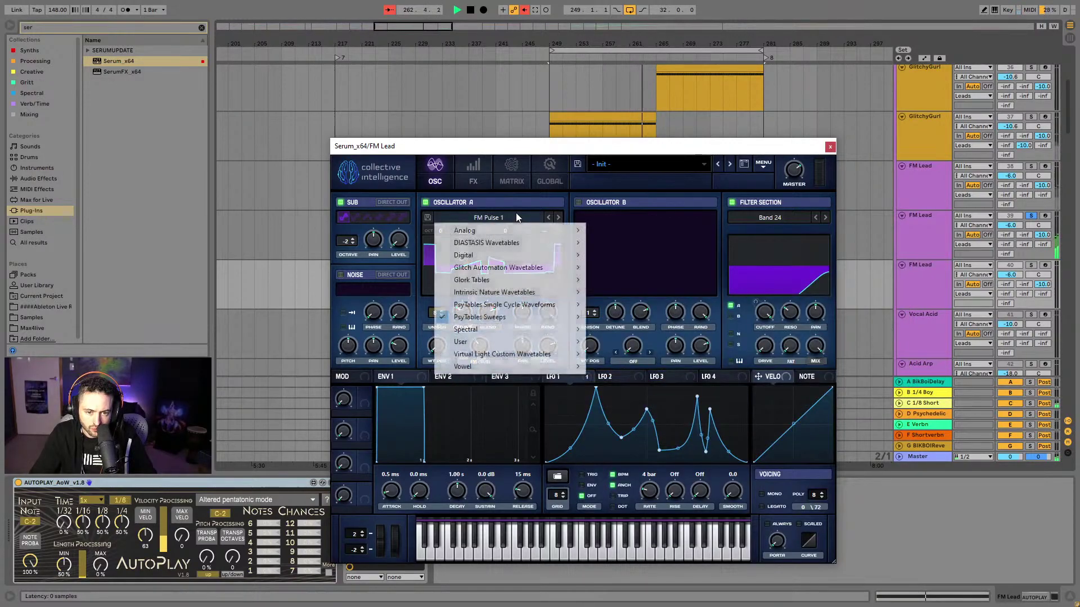
Solo the third FM Lead track and assign NoteOn Rand1 as modulation source for oscillator A's wavetable position
{"action": "left_click", "coordinate": [1033, 267]}
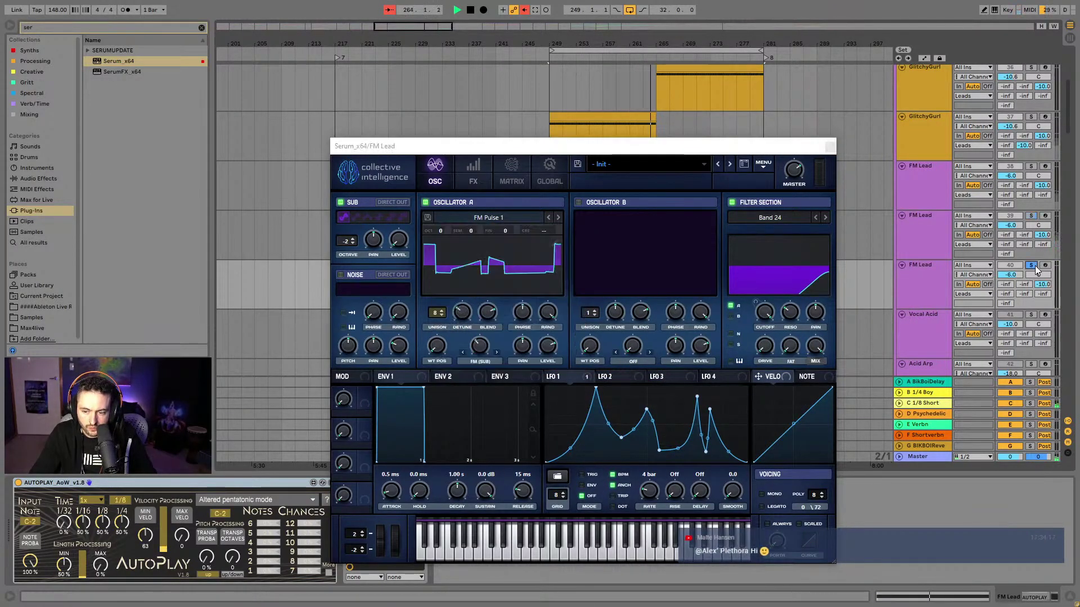
{"action": "left_click_drag", "start_coordinate": [779, 149], "coordinate": [776, 375]}
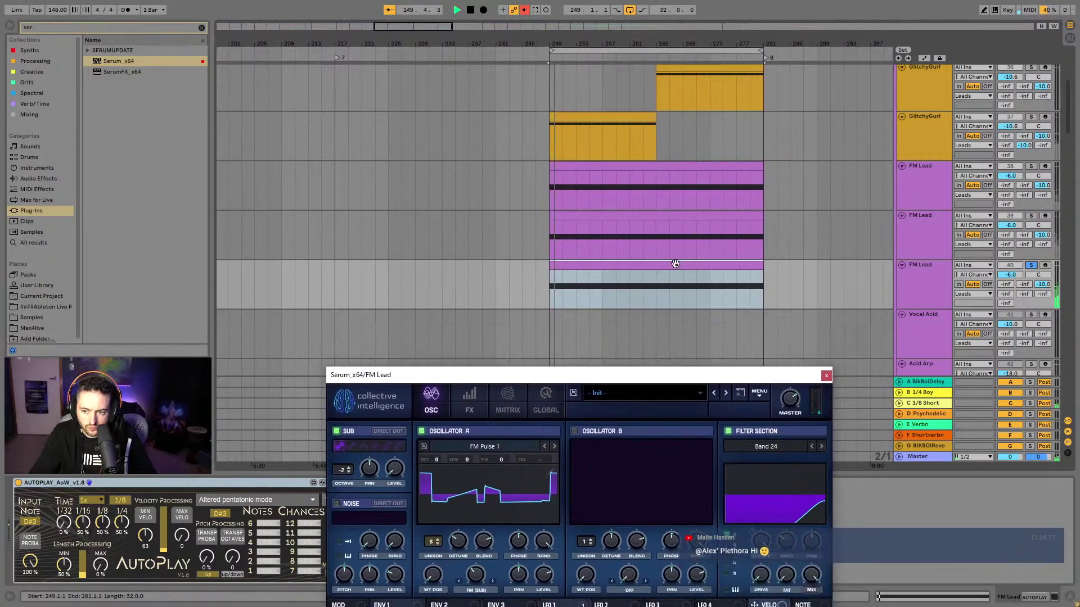
{"action": "left_click_drag", "start_coordinate": [684, 373], "coordinate": [679, 208]}
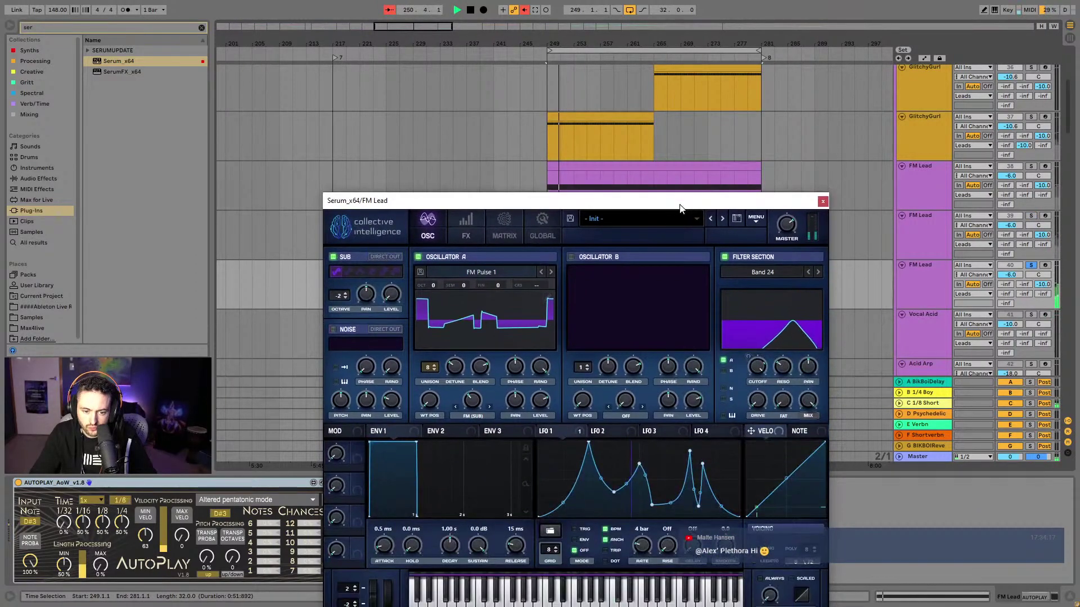
{"action": "right_click", "coordinate": [429, 404]}
{"action": "mouse_move", "coordinate": [500, 460]}
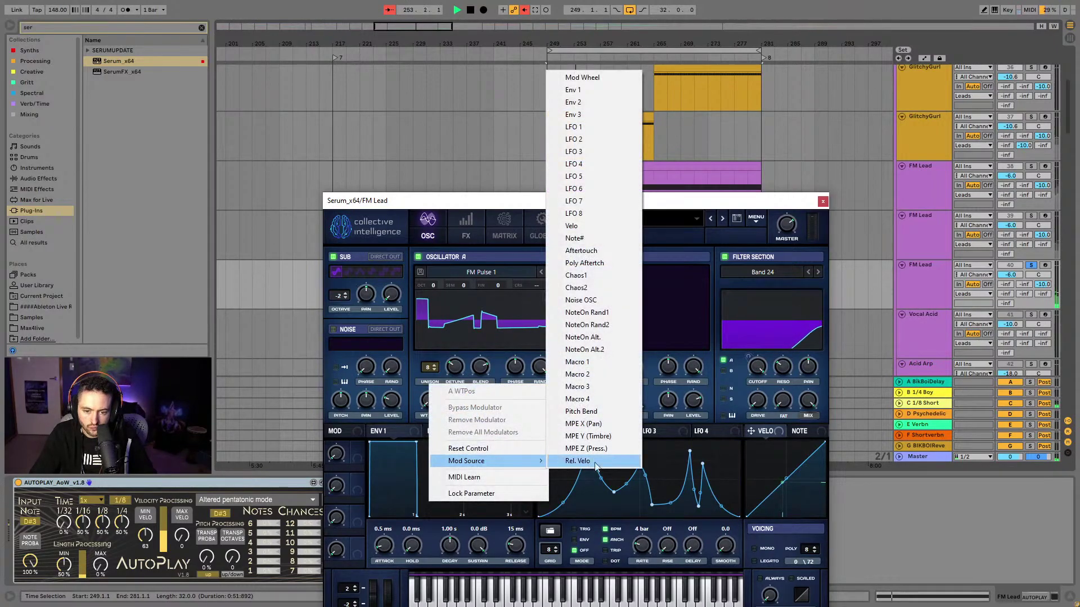
{"action": "left_click", "coordinate": [614, 318]}
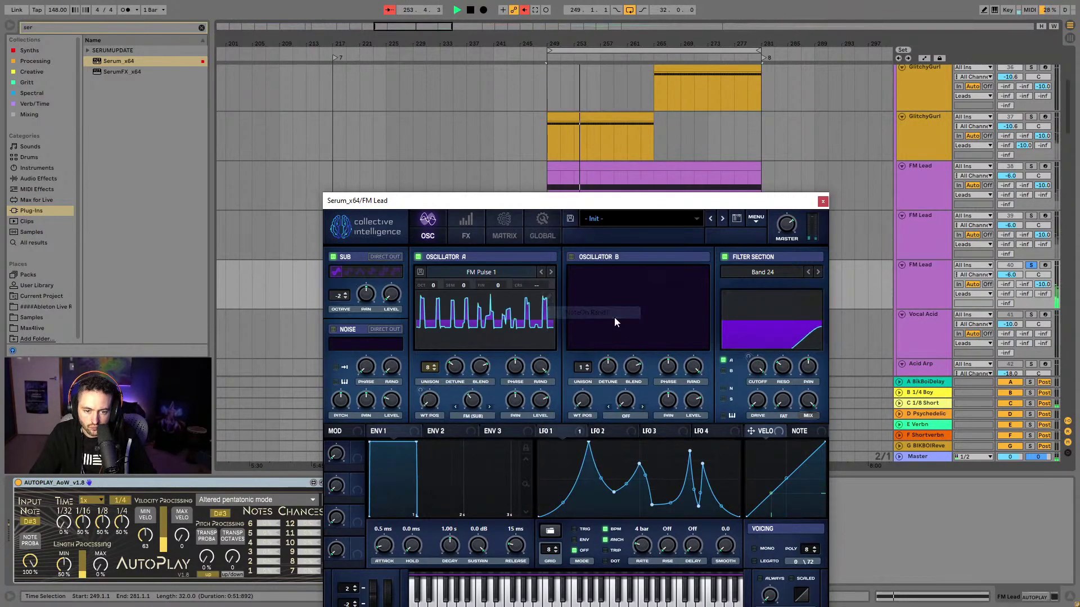
Turn off Serum's sub oscillator and set oscillator A's octave to -3
{"action": "left_click", "coordinate": [333, 257]}
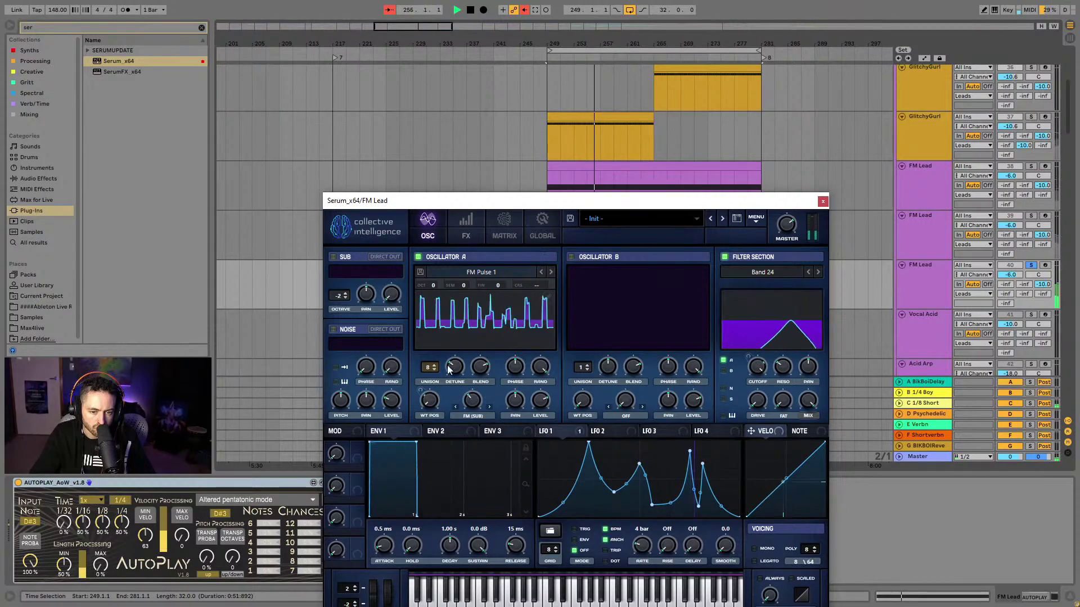
{"action": "left_click_drag", "start_coordinate": [432, 285], "coordinate": [440, 324]}
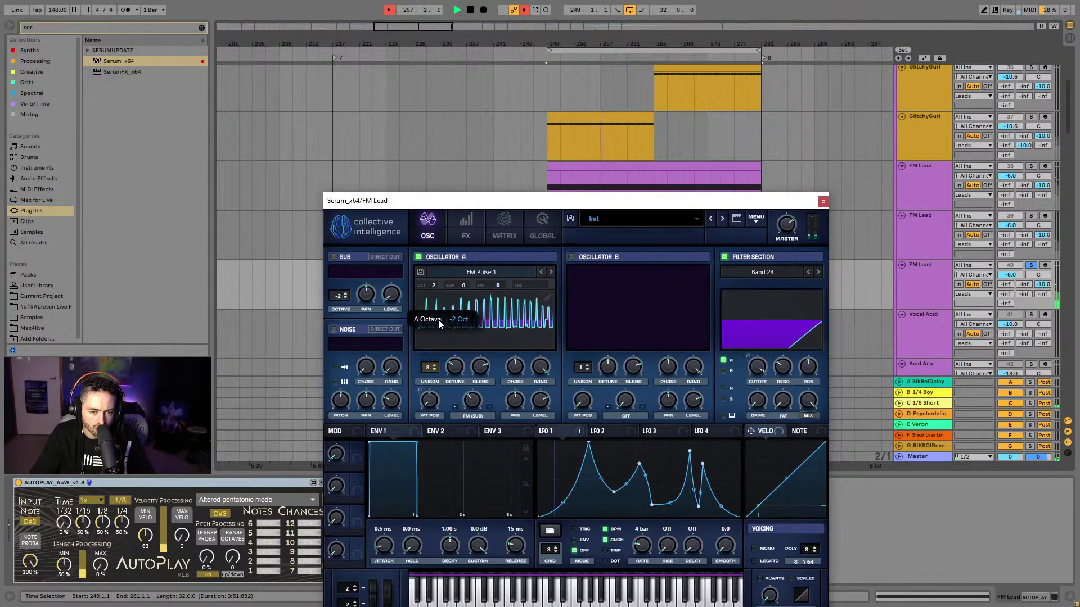
{"action": "left_click_drag", "start_coordinate": [431, 286], "coordinate": [432, 297]}
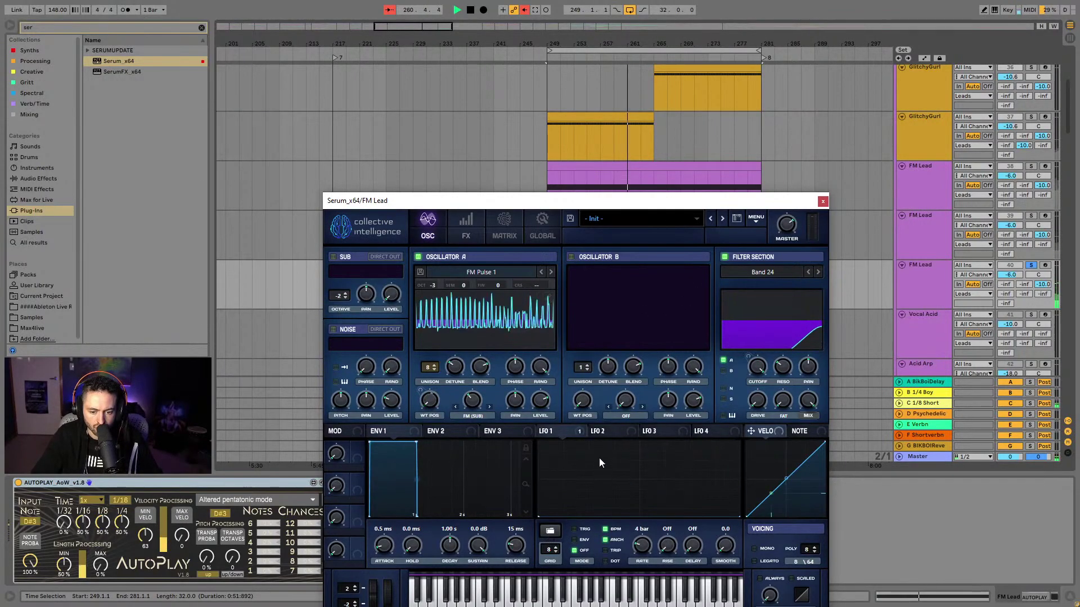
Load a shape from Glitch Automaton 2 LFO Shapes into LFO 1 and step on to a curve of separate rounded pulses
{"action": "left_click", "coordinate": [549, 531]}
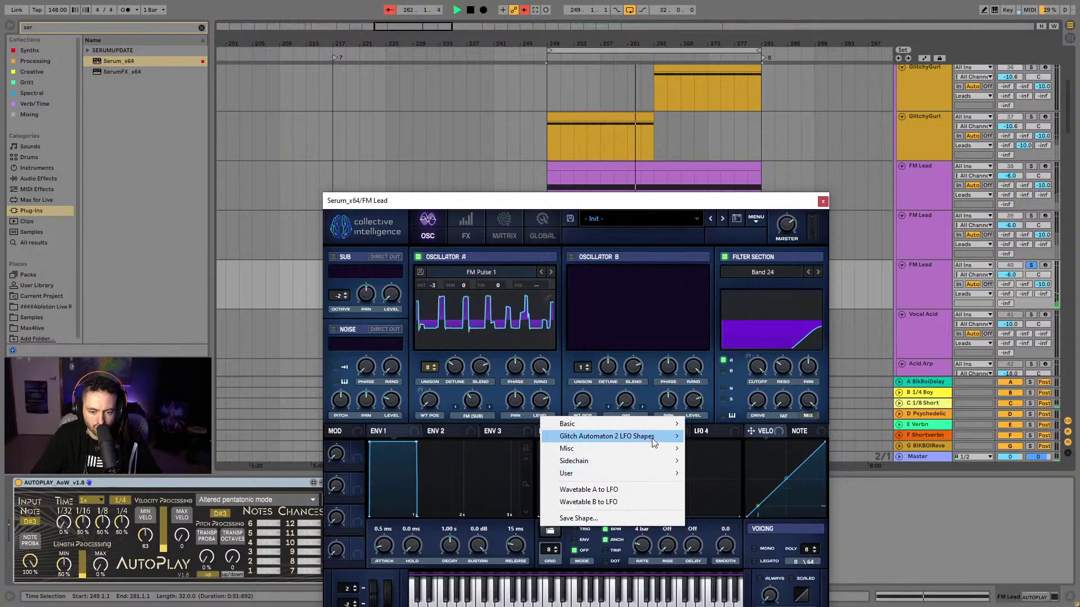
{"action": "mouse_move", "coordinate": [651, 438]}
{"action": "left_click", "coordinate": [817, 129]}
{"action": "scroll", "coordinate": [558, 532], "scroll_direction": "down", "scroll_amount": 3}
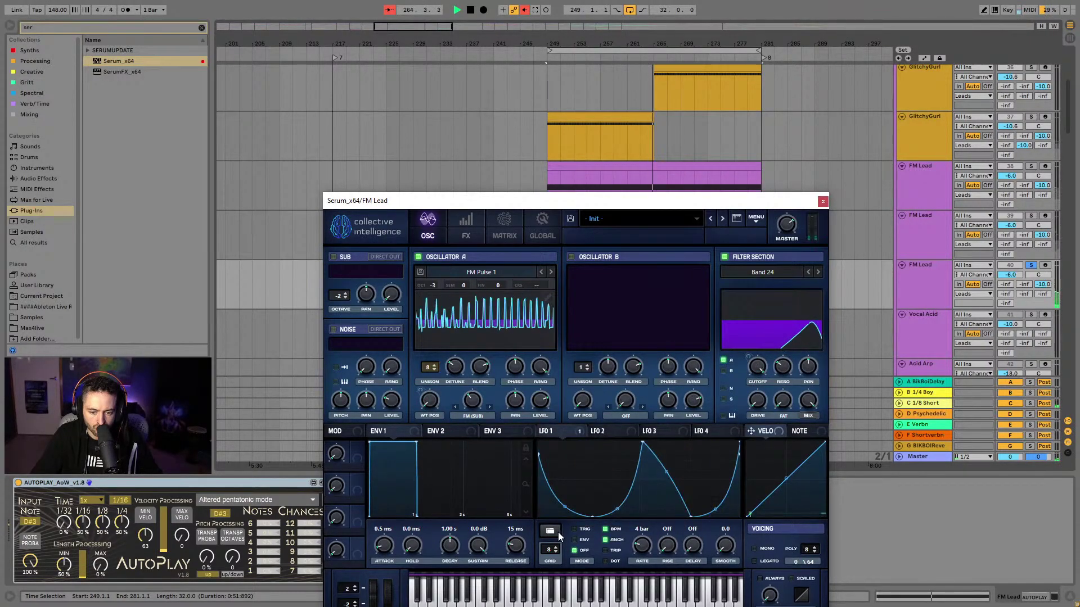
{"action": "scroll", "coordinate": [557, 532], "scroll_direction": "down", "scroll_amount": 1}
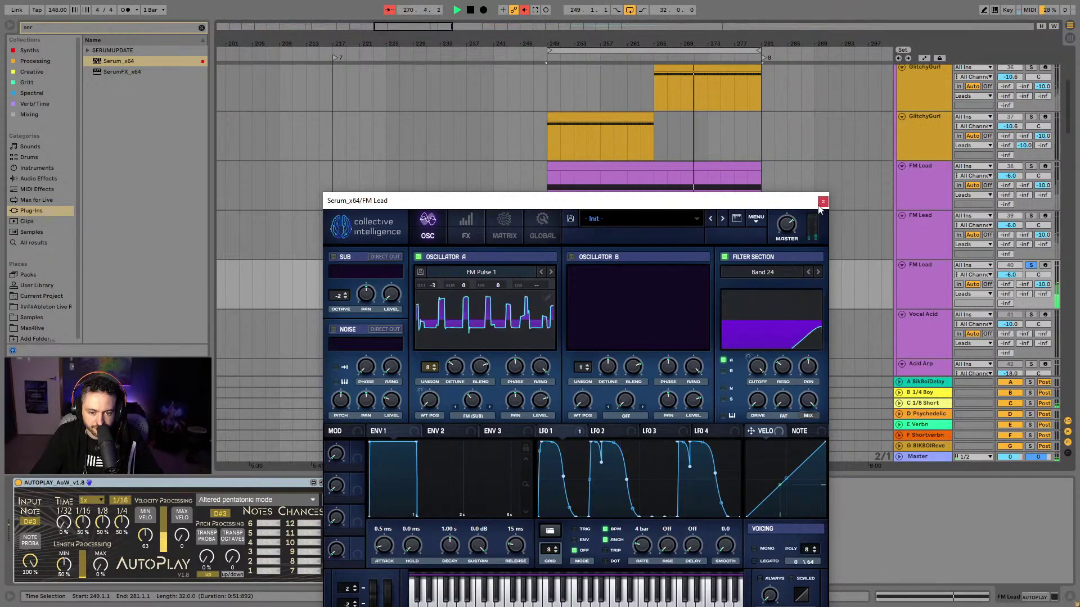
Enable Serum's Equalizer with a smooth low cut, return to the oscillator page and close Serum
{"action": "left_click", "coordinate": [470, 225]}
{"action": "left_click", "coordinate": [444, 229]}
{"action": "left_click", "coordinate": [465, 226]}
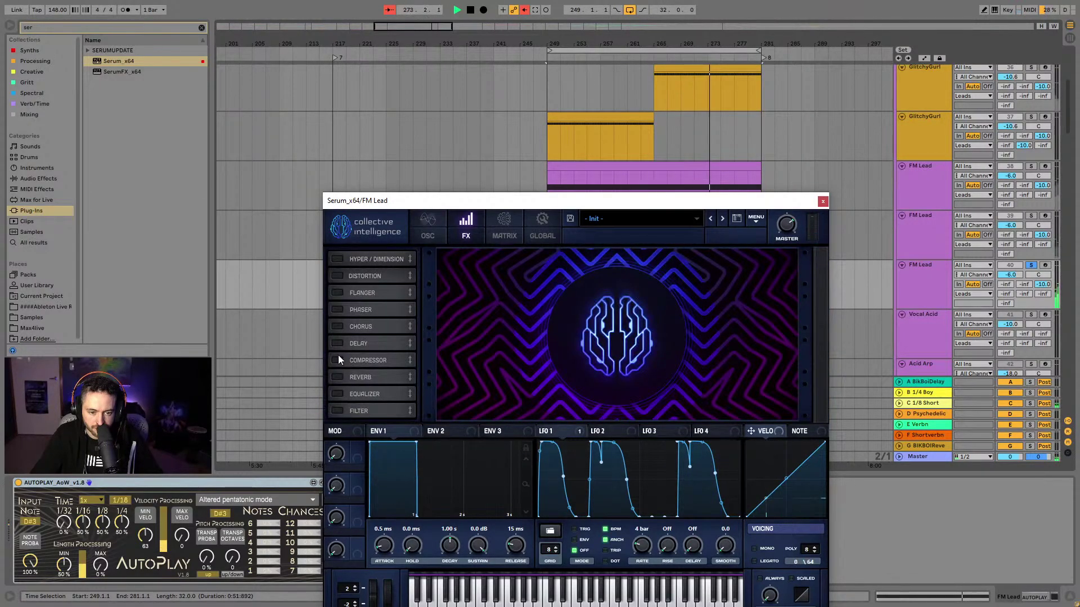
{"action": "left_click", "coordinate": [337, 393]}
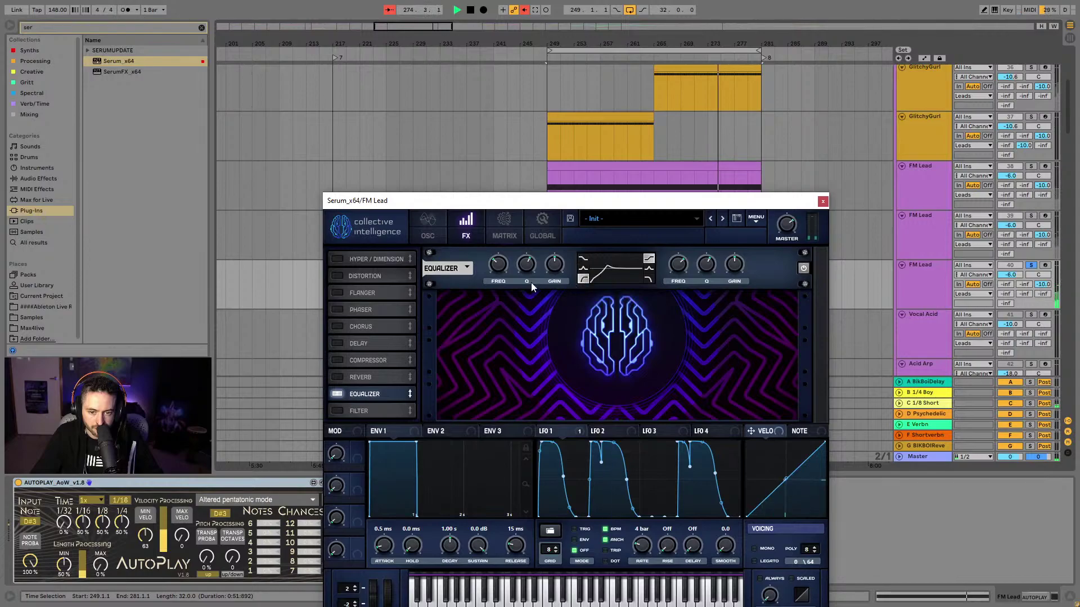
{"action": "mouse_move", "coordinate": [501, 265]}
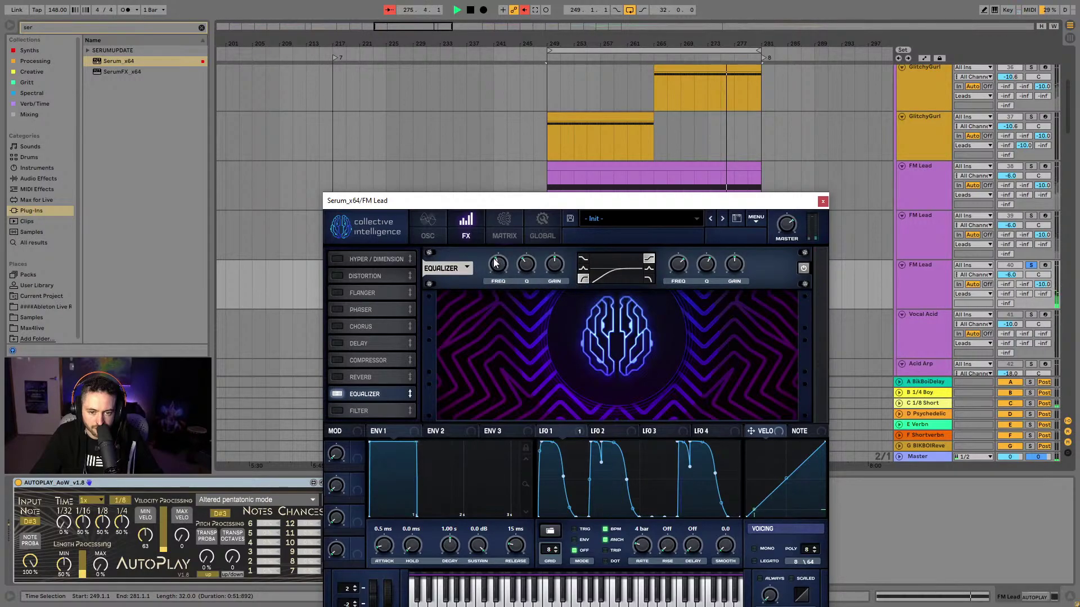
{"action": "left_click", "coordinate": [431, 229]}
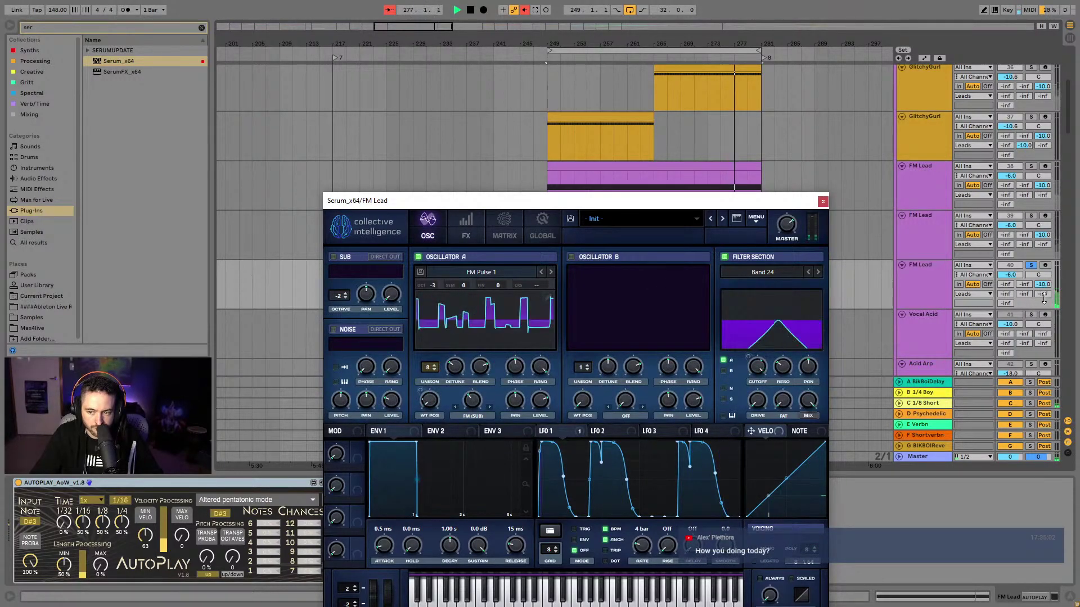
{"action": "left_click", "coordinate": [825, 202]}
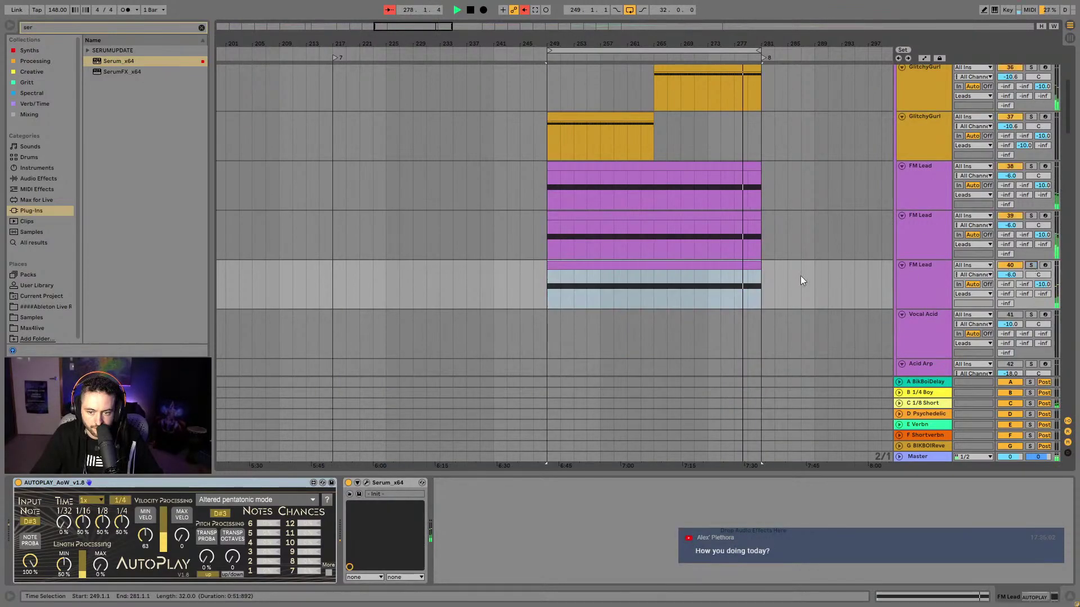
Solo the third FM Lead track together with the two gated GlitchyGurl tracks, and select that FM Lead track
{"action": "left_click", "coordinate": [1033, 267]}
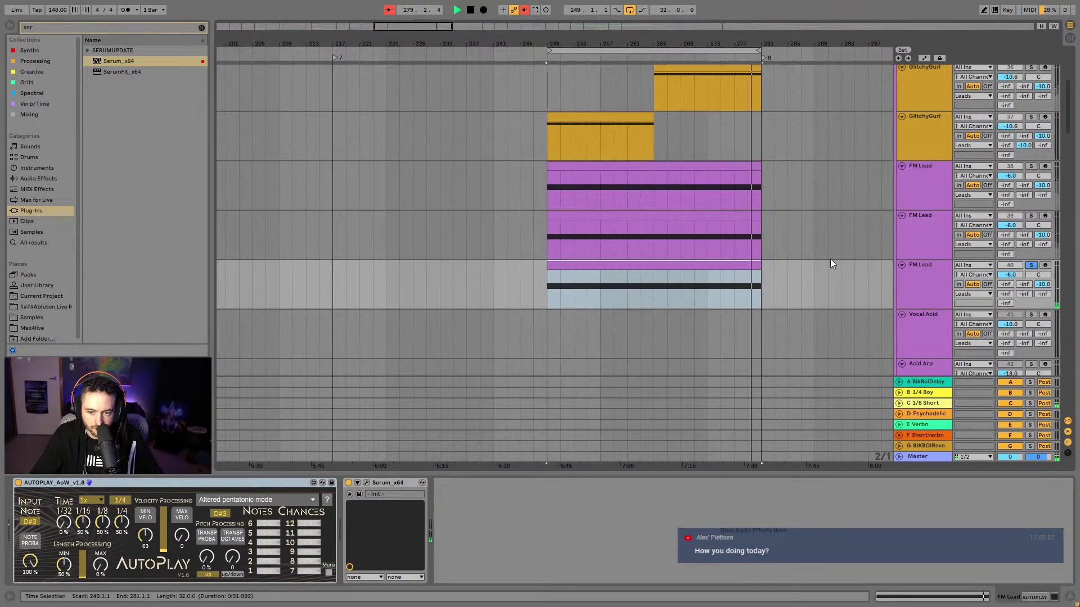
{"action": "left_click_drag", "start_coordinate": [1069, 107], "coordinate": [1059, 133]}
{"action": "left_click", "coordinate": [1031, 129]}
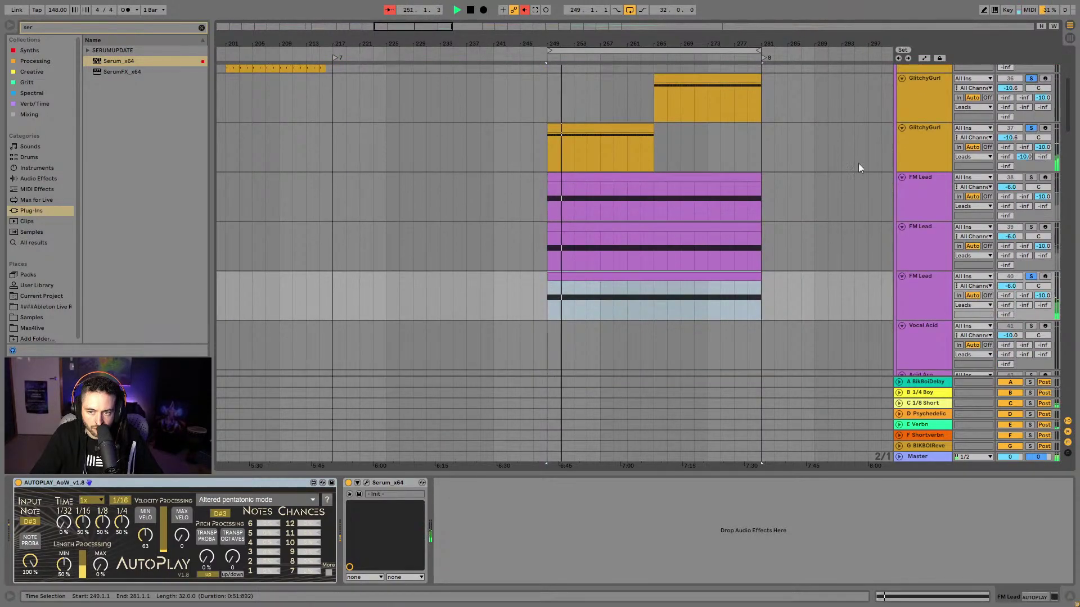
{"action": "left_click", "coordinate": [919, 292]}
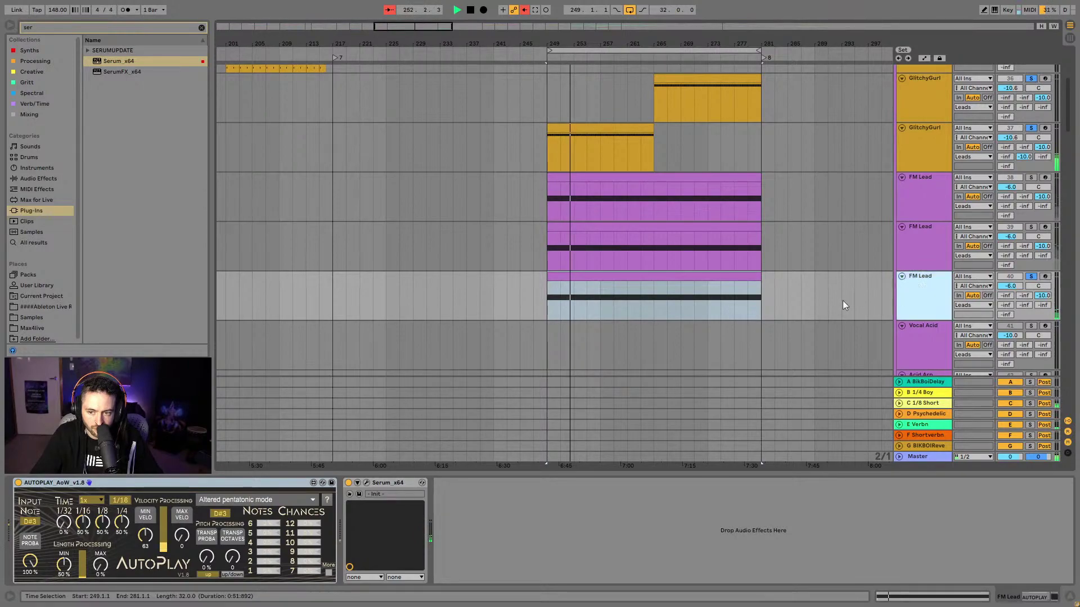
Set the third FM Lead track's volume to 0 dB and save the set
{"action": "right_click", "coordinate": [1012, 286]}
{"action": "left_click", "coordinate": [990, 320]}
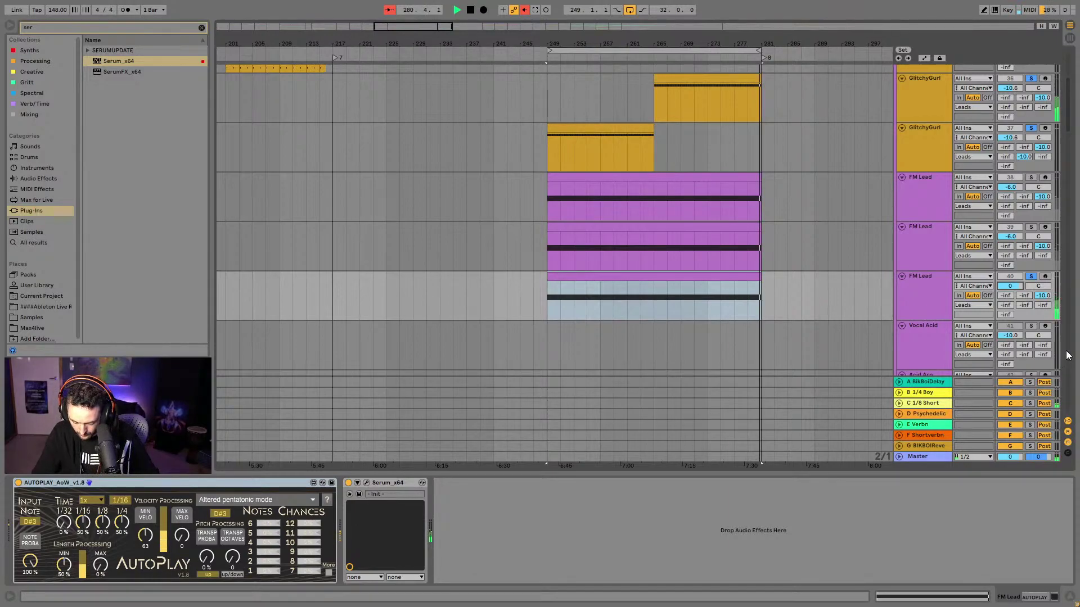
{"action": "left_click", "coordinate": [513, 266]}
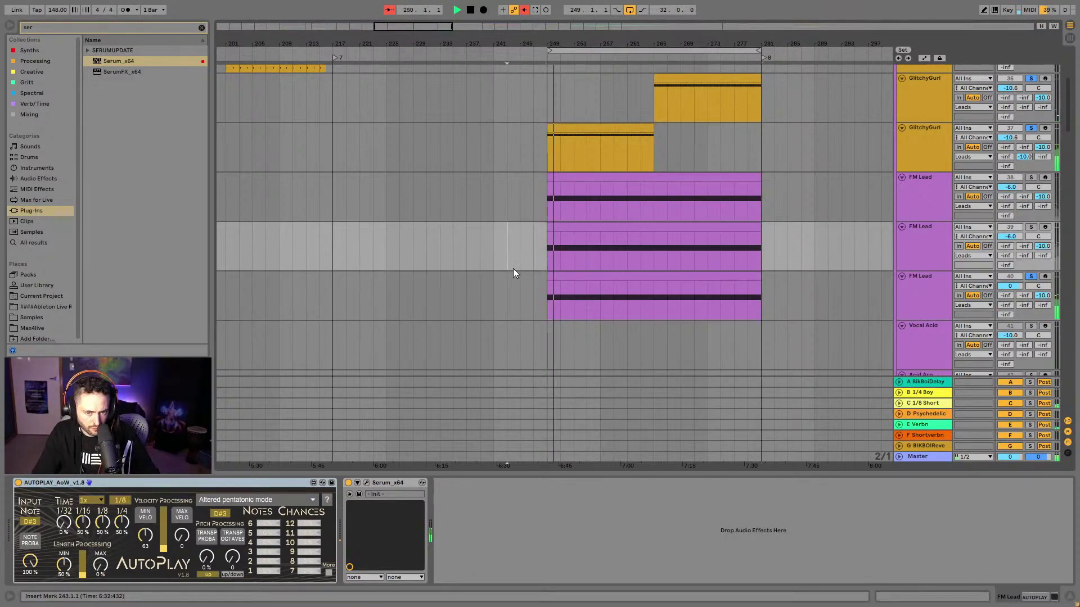
{"action": "key", "text": "ctrl+s"}
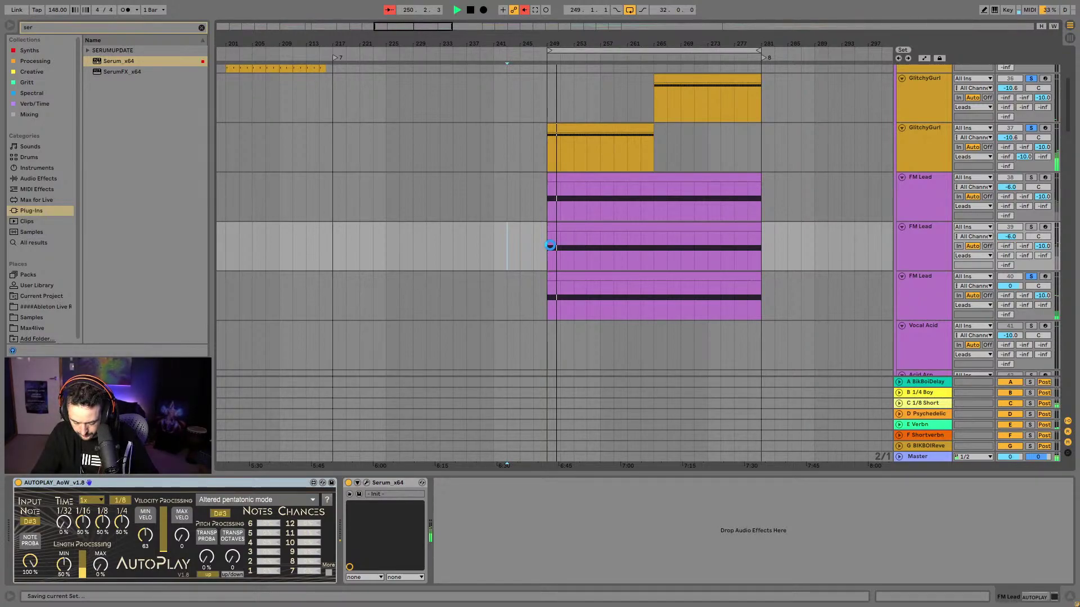
Clear the browser search, stop playback, and duplicate the third FM Lead track as the only soloed track
{"action": "left_click", "coordinate": [201, 27]}
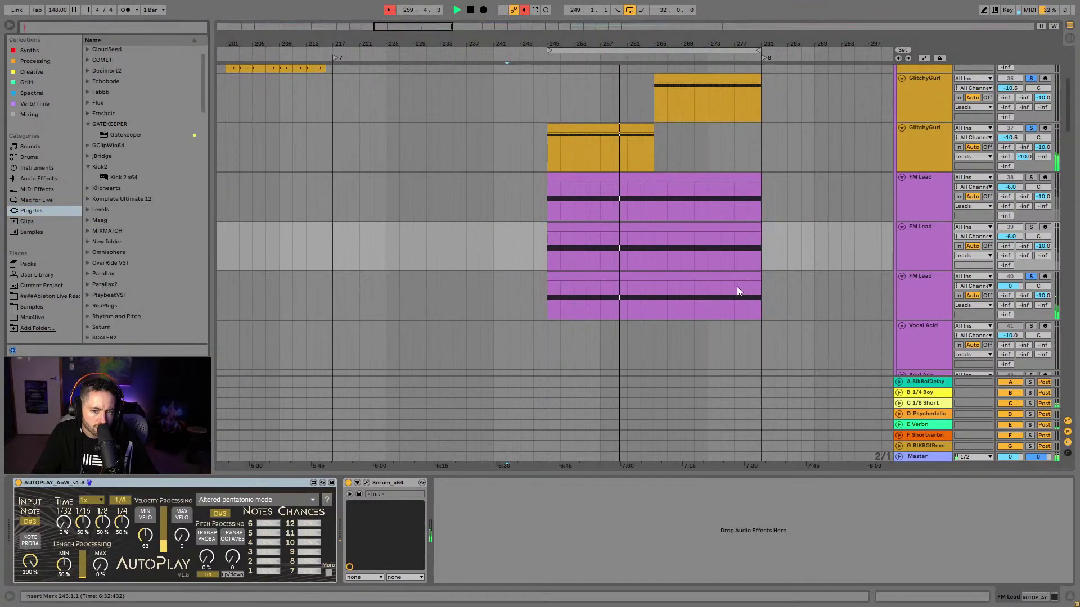
{"action": "left_click", "coordinate": [930, 299]}
{"action": "key", "text": "space"}
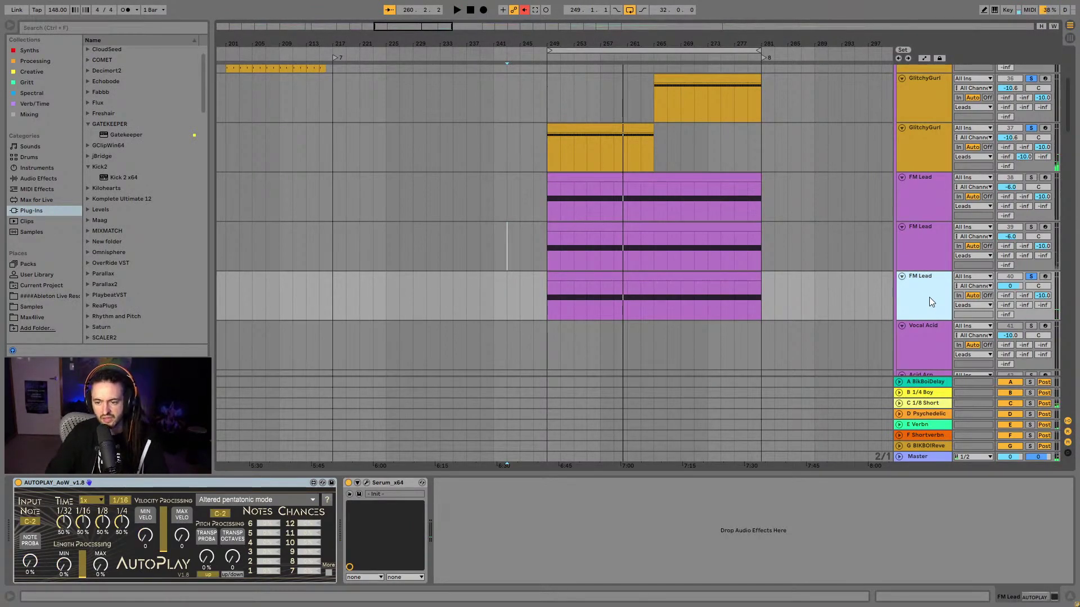
{"action": "key", "text": "ctrl+d"}
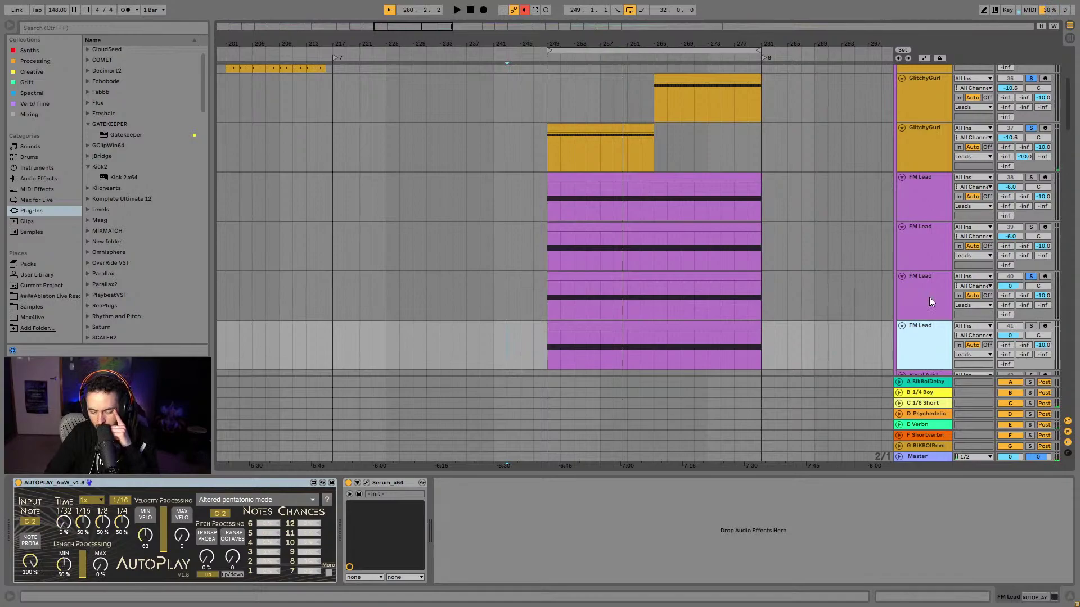
{"action": "left_click", "coordinate": [758, 341]}
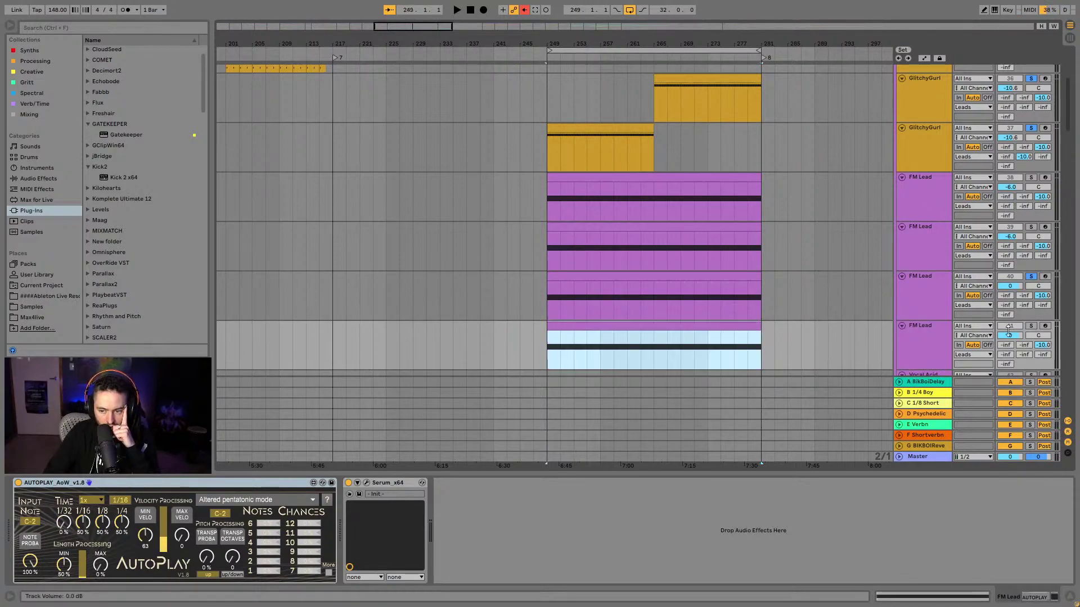
{"action": "left_click", "coordinate": [1028, 327]}
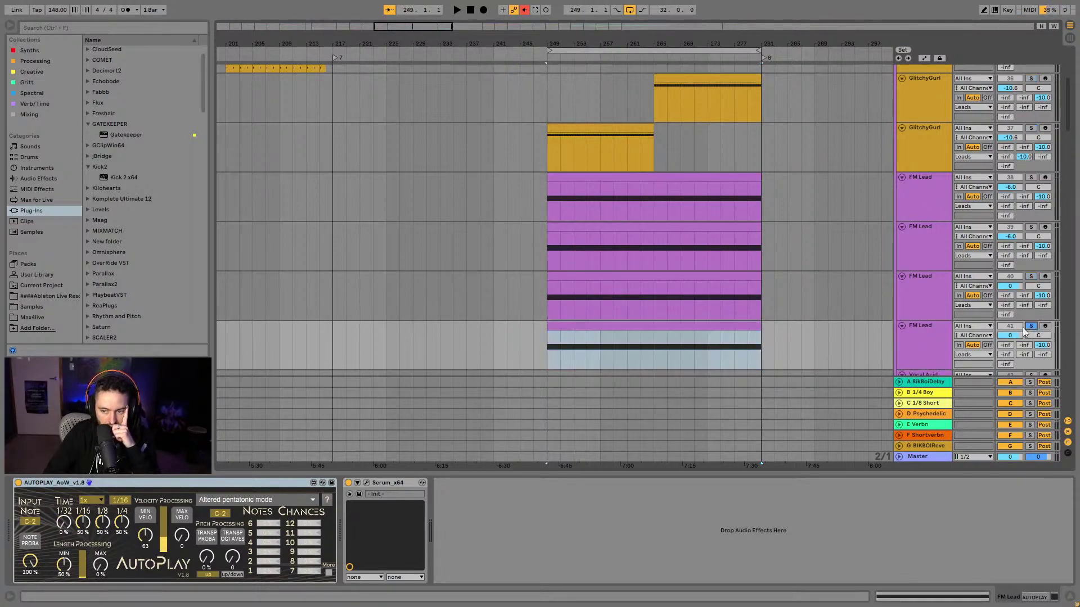
Load the PsyTables Sweeps wavetable FM Sweep 1 into oscillator A of the copy's Serum and start playback
{"action": "left_click", "coordinate": [367, 483]}
{"action": "left_click", "coordinate": [551, 238]}
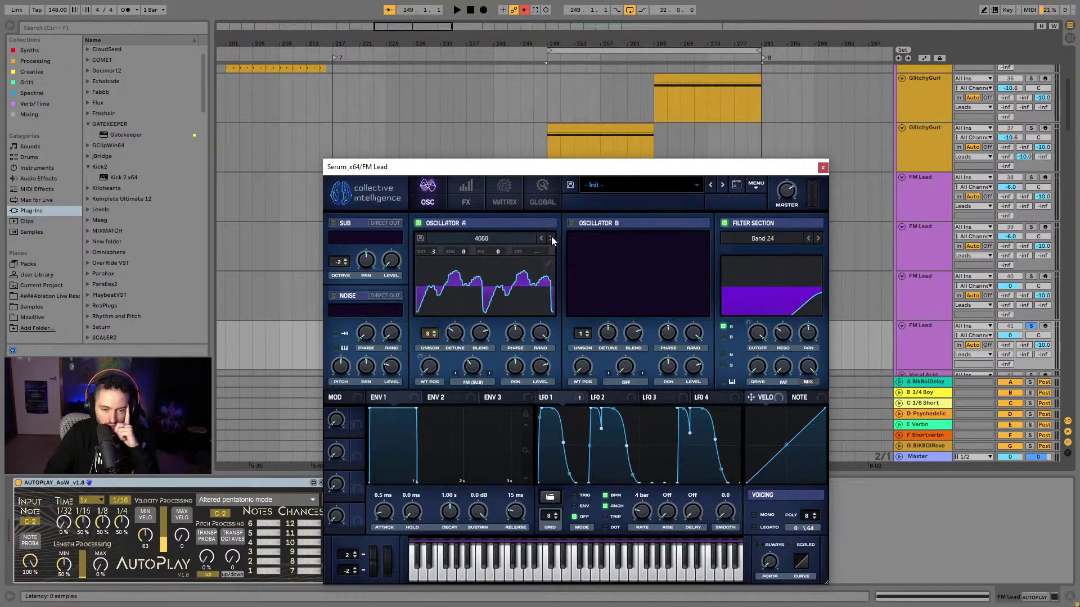
{"action": "left_click", "coordinate": [509, 242]}
{"action": "mouse_move", "coordinate": [535, 338]}
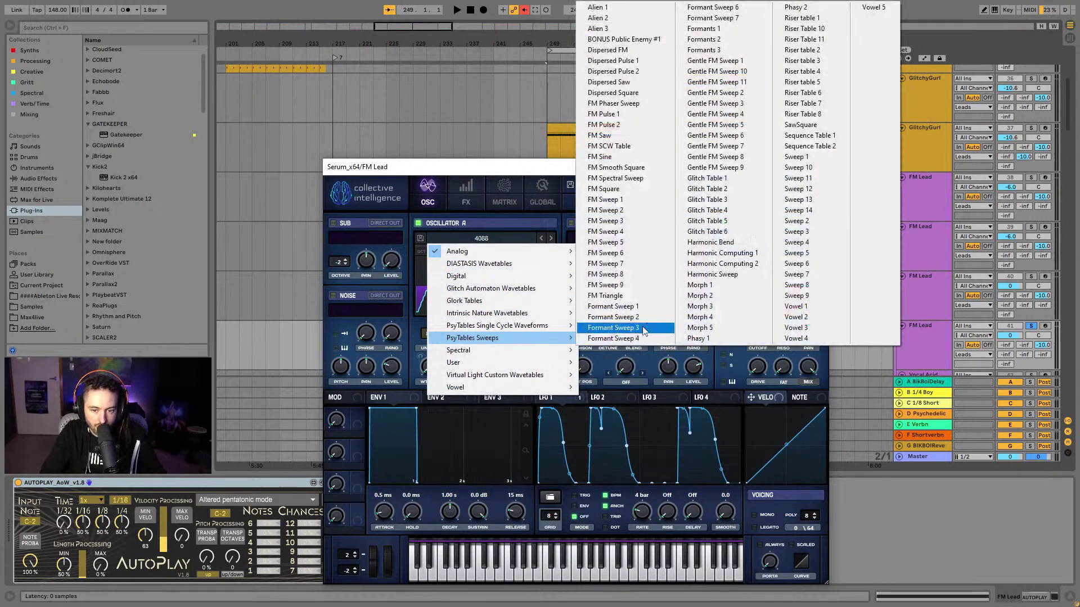
{"action": "left_click", "coordinate": [642, 200]}
{"action": "key", "text": "space"}
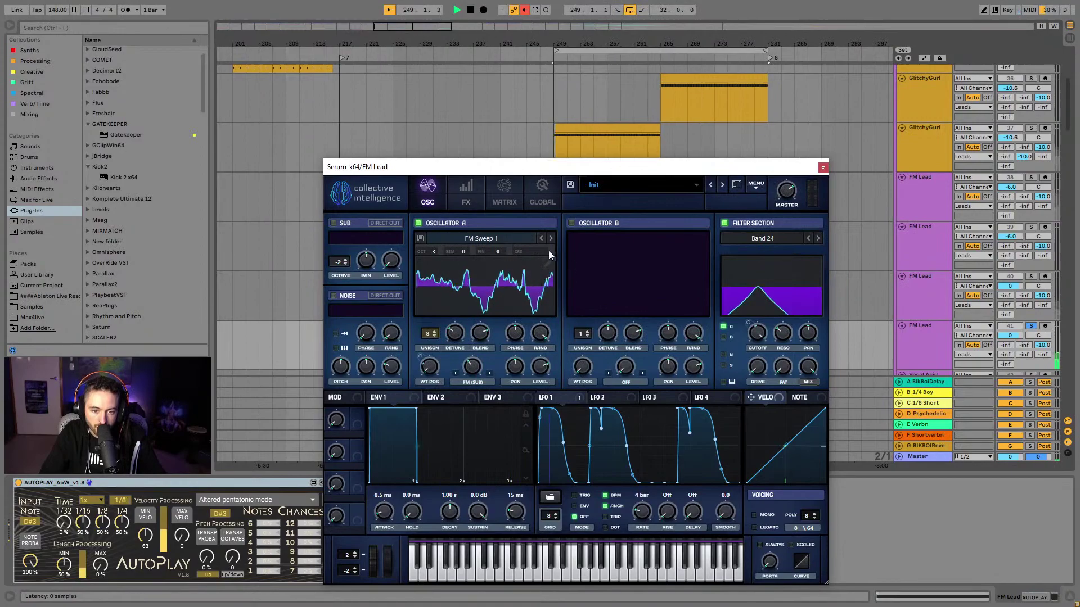
Step oscillator A's wavetable on to FM Sweep 4 and switch off Serum's filter
{"action": "left_click_drag", "start_coordinate": [590, 163], "coordinate": [569, 283]}
{"action": "left_click", "coordinate": [545, 319]}
{"action": "left_click", "coordinate": [544, 356]}
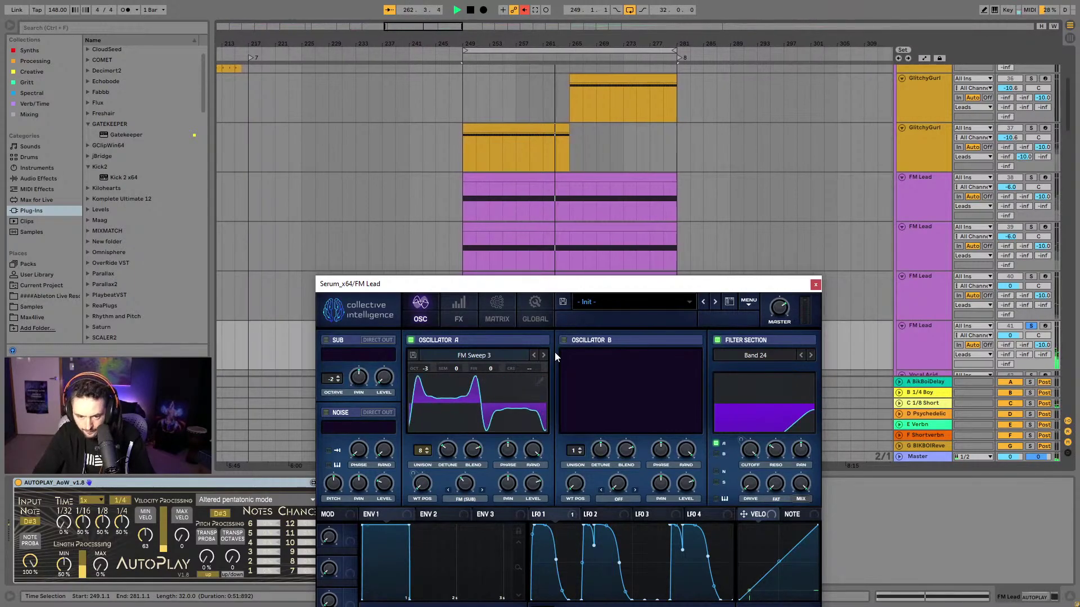
{"action": "left_click", "coordinate": [544, 356]}
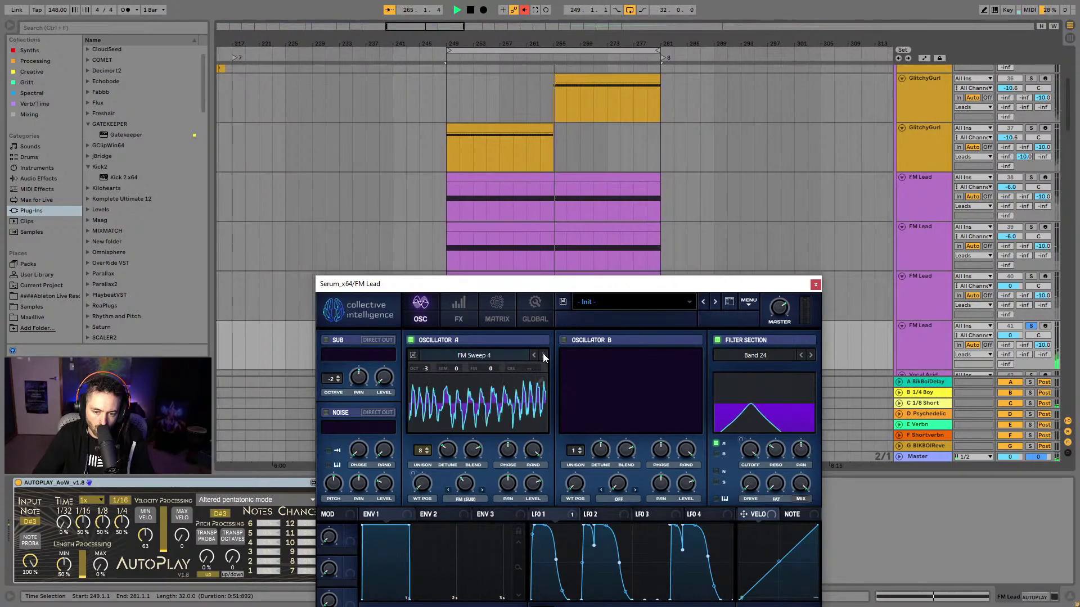
{"action": "left_click", "coordinate": [717, 340]}
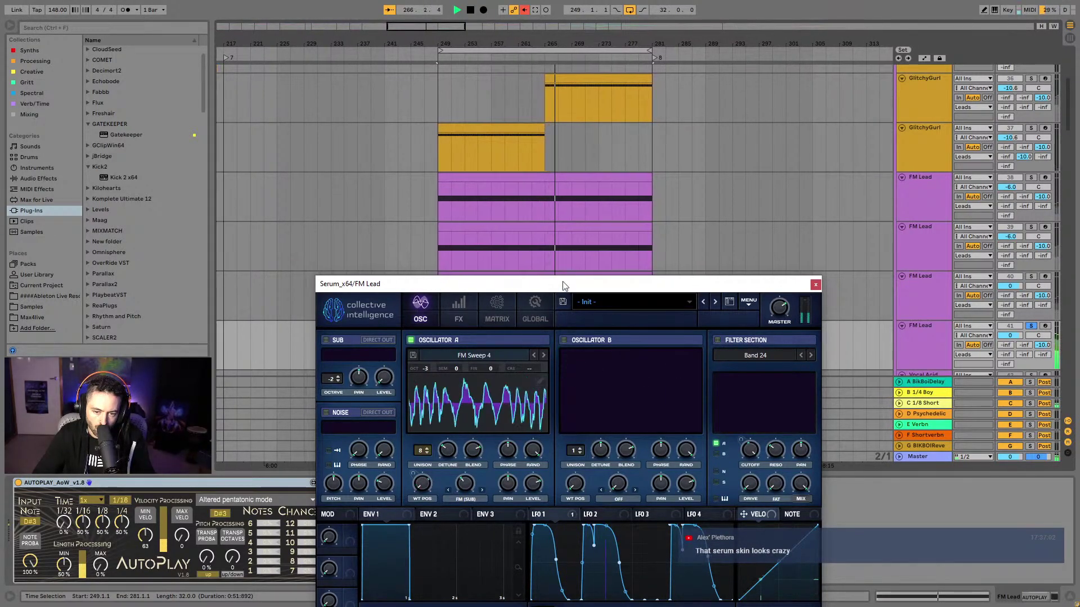
Step oscillator A's wavetable one past FM Sweep 6 and set the oscillator's octave to -2
{"action": "left_click_drag", "start_coordinate": [562, 287], "coordinate": [492, 162]}
{"action": "left_click", "coordinate": [495, 187]}
{"action": "left_click", "coordinate": [489, 233]}
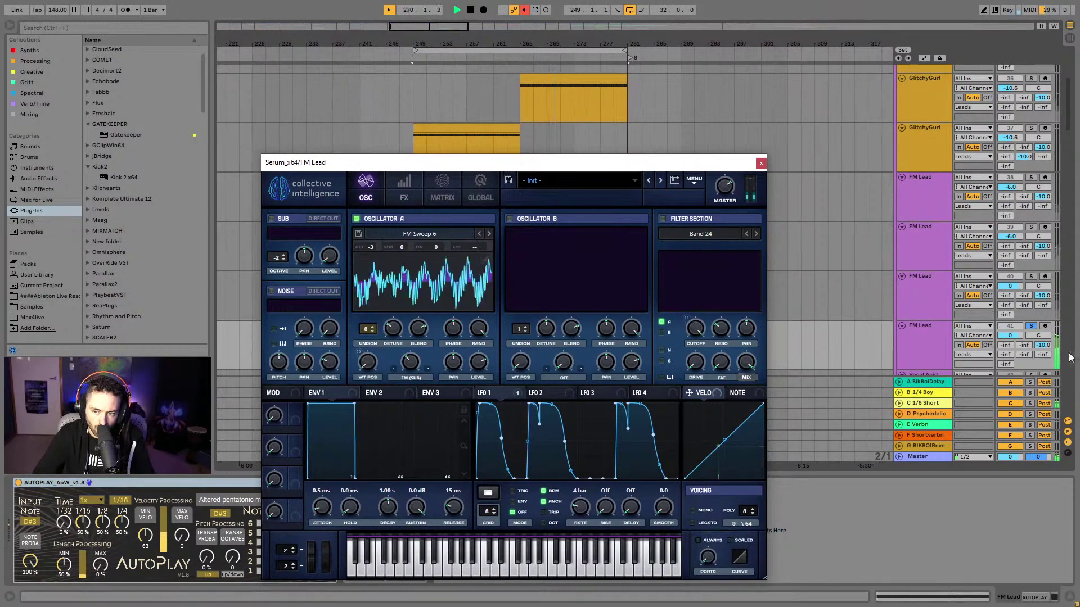
{"action": "left_click", "coordinate": [491, 232]}
{"action": "left_click_drag", "start_coordinate": [370, 253], "coordinate": [376, 228]}
Audition oscillator A's wavetables from FM Sweep 8 through the Formant Sweep and Formants tables to Gentle FM Sweep 1
{"action": "left_click", "coordinate": [489, 234]}
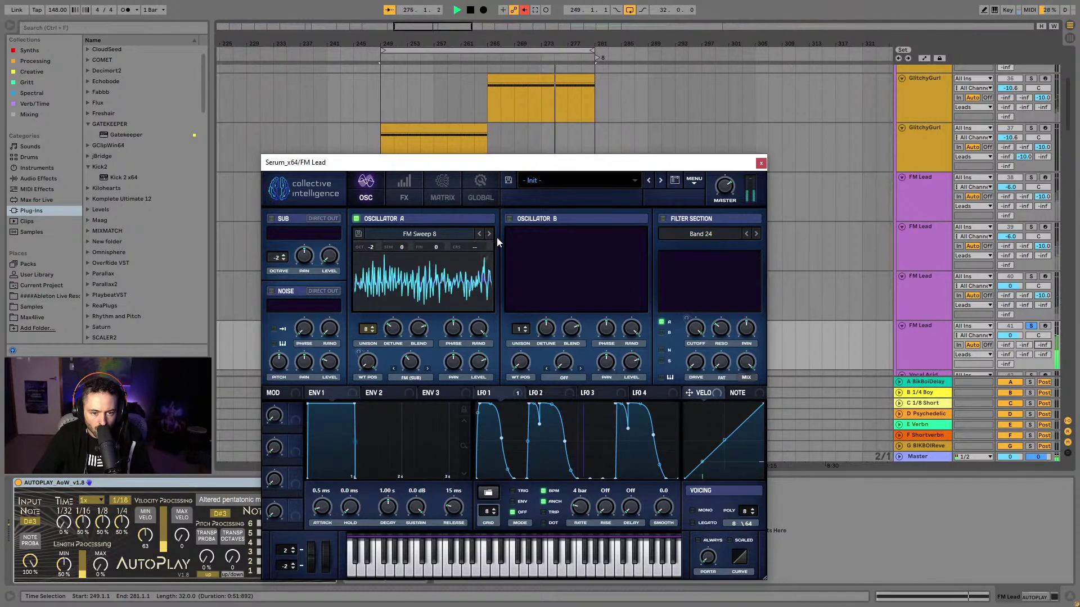
{"action": "left_click", "coordinate": [489, 233]}
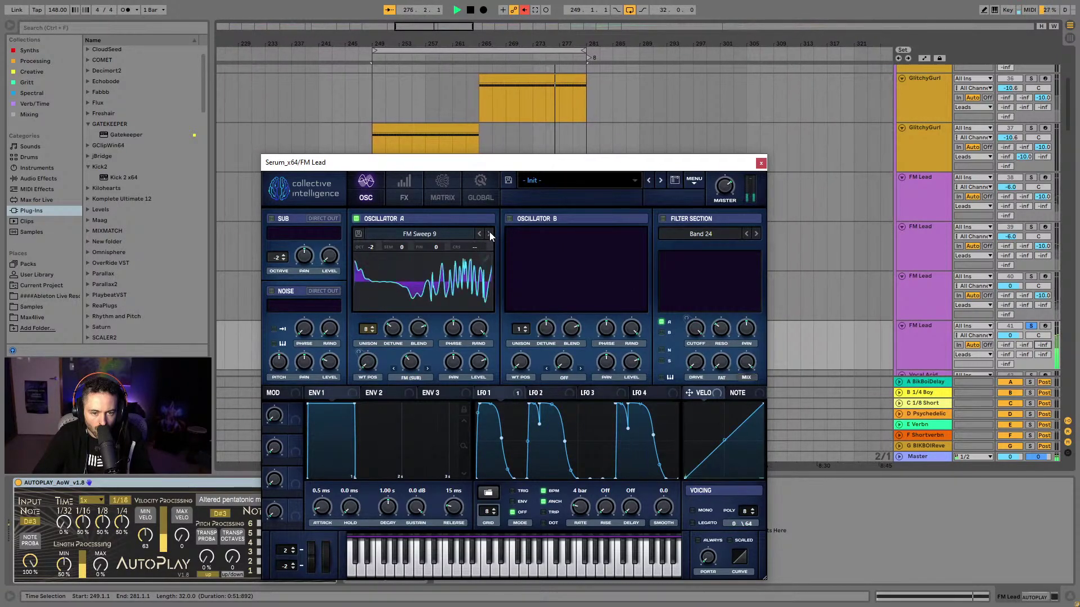
{"action": "left_click", "coordinate": [489, 234]}
{"action": "left_click", "coordinate": [489, 234]}
{"action": "left_click", "coordinate": [489, 234]}
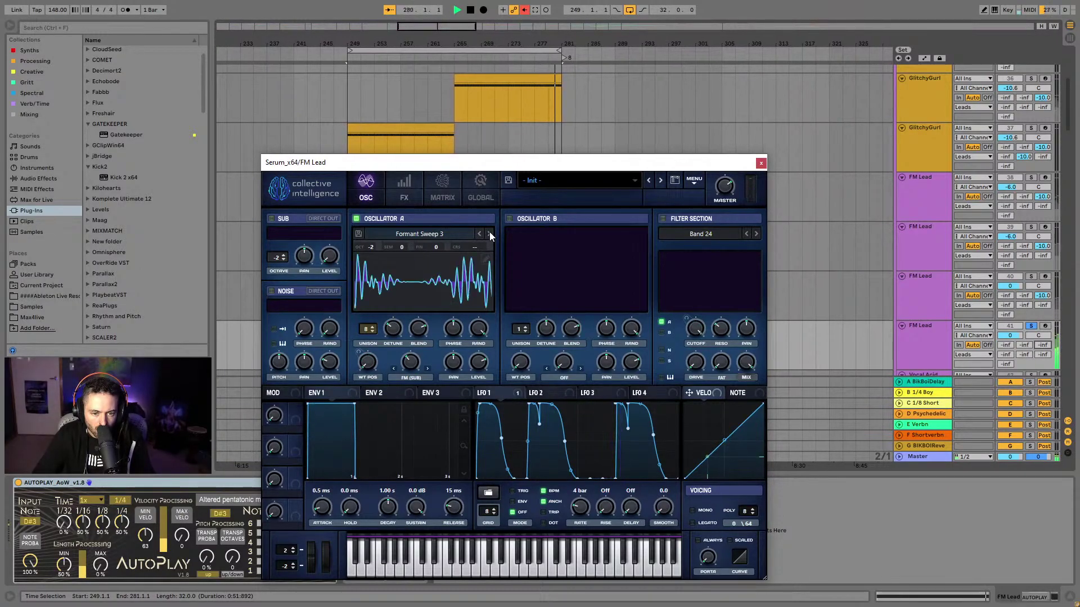
{"action": "left_click", "coordinate": [489, 234]}
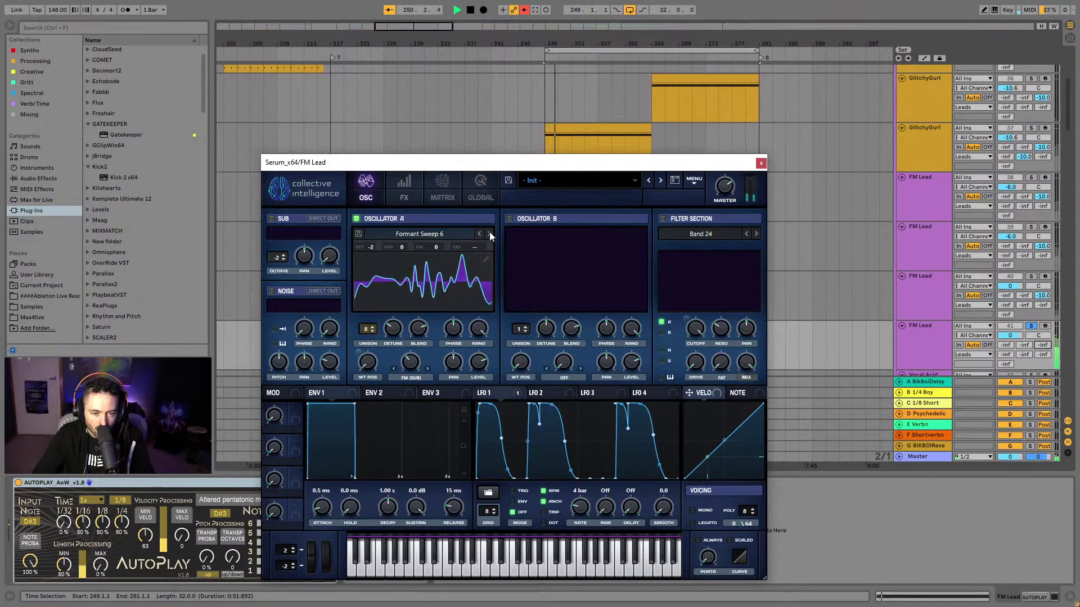
{"action": "left_click", "coordinate": [489, 233]}
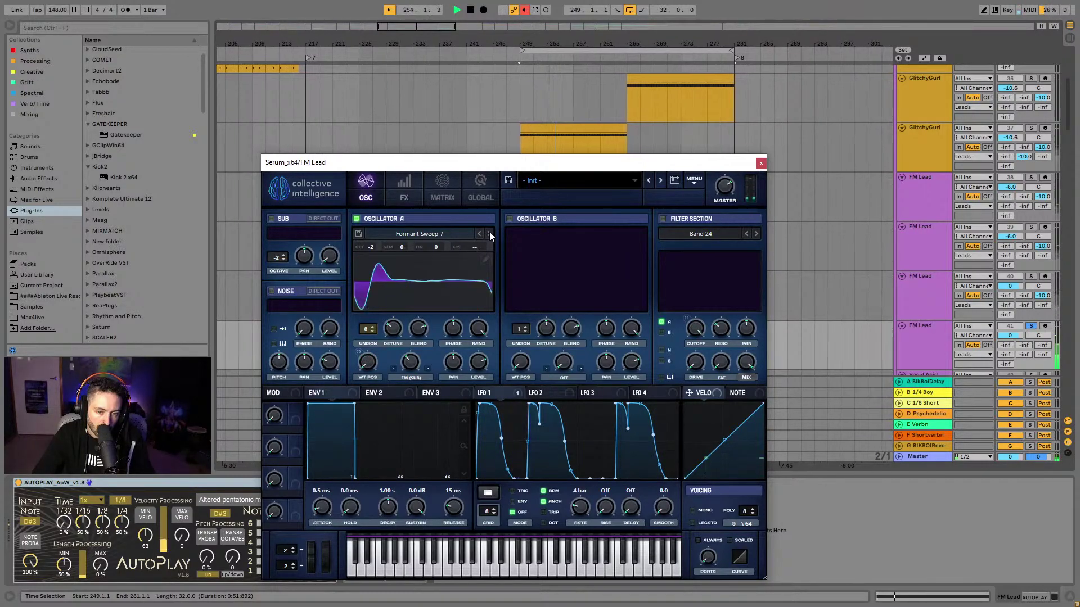
{"action": "left_click", "coordinate": [490, 233]}
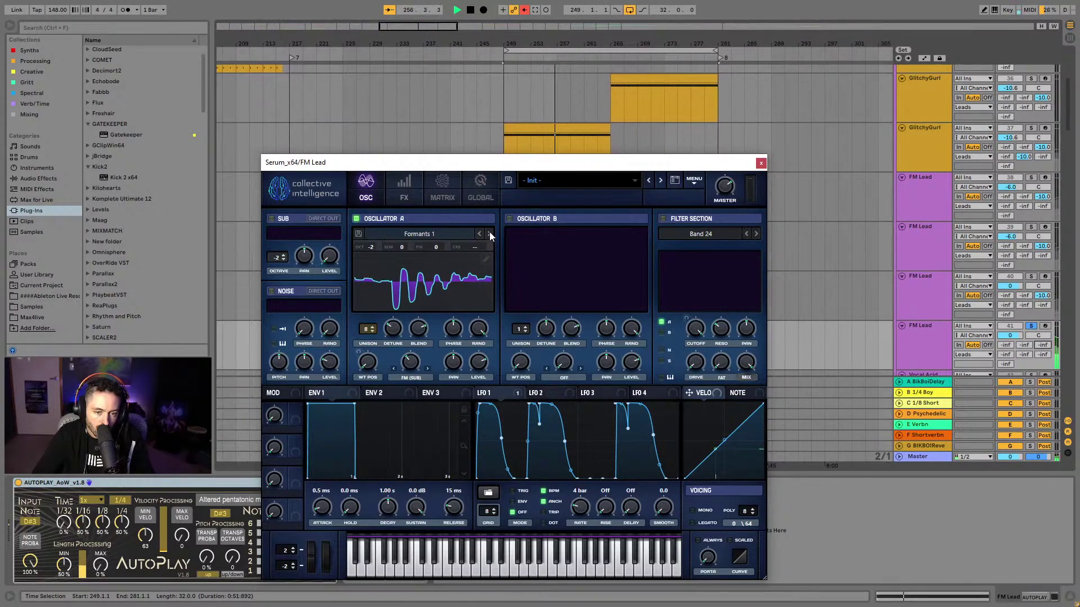
{"action": "left_click", "coordinate": [490, 234]}
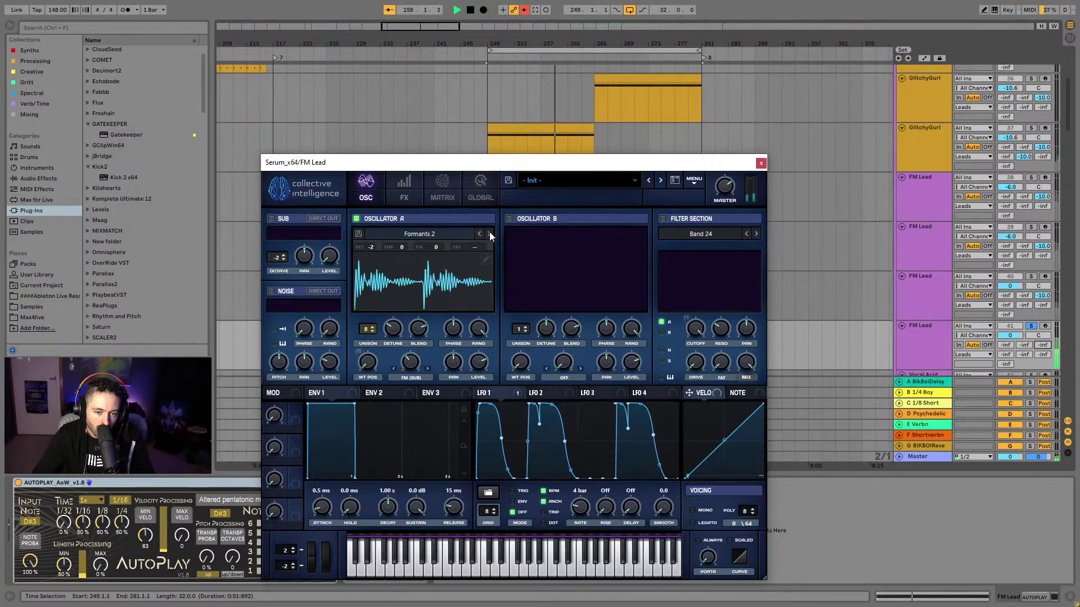
{"action": "left_click", "coordinate": [490, 234]}
{"action": "left_click", "coordinate": [489, 233]}
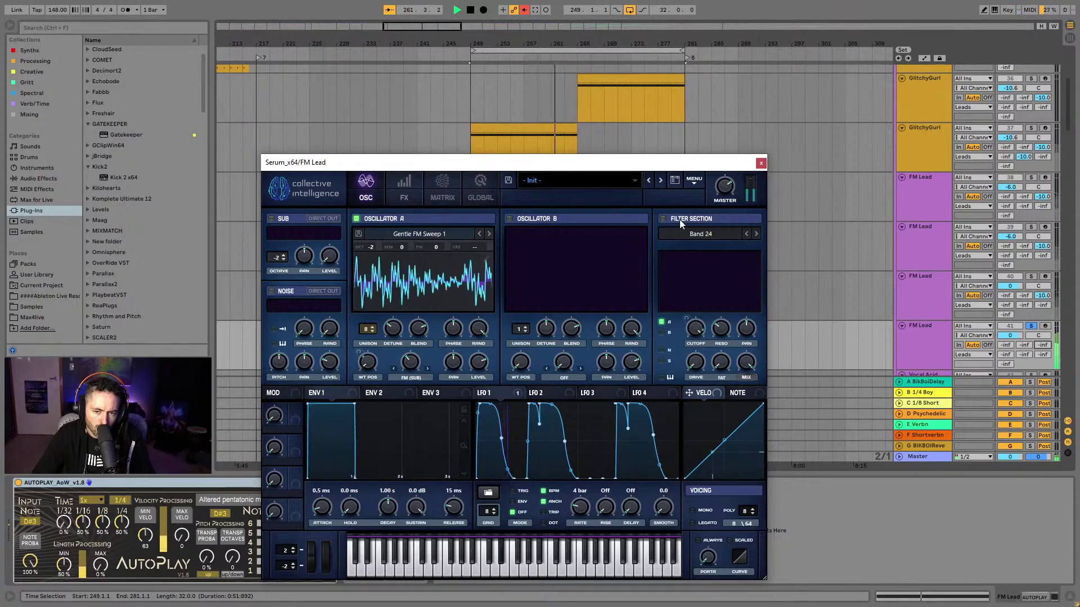
Step oscillator A on to Gentle FM Sweep 3, comparing the wavetables along the way with the Band 24 filter on and off
{"action": "left_click", "coordinate": [663, 219]}
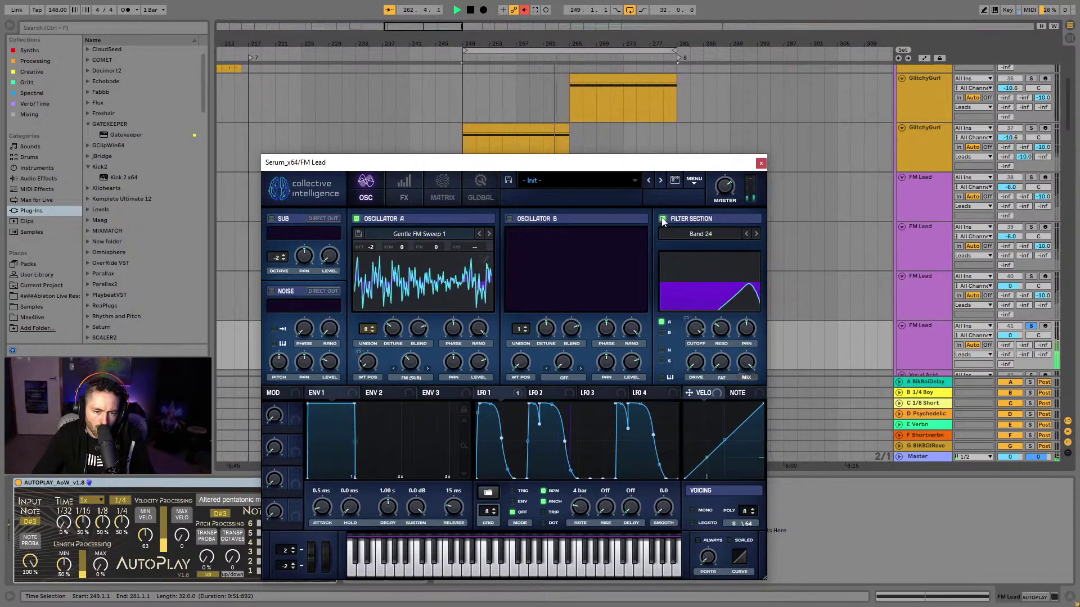
{"action": "left_click", "coordinate": [663, 218]}
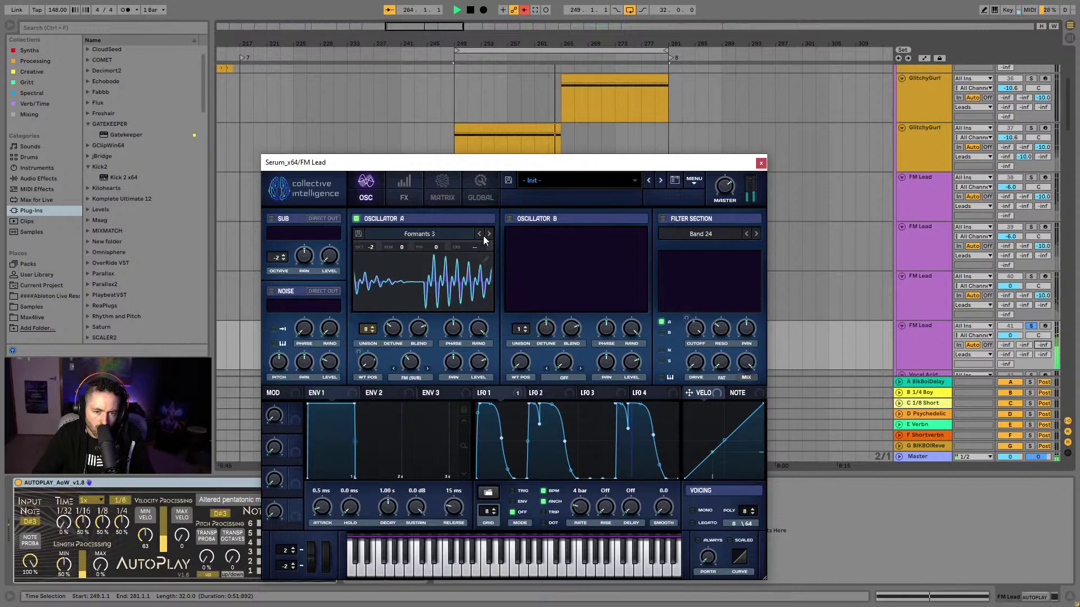
{"action": "left_click", "coordinate": [488, 234]}
{"action": "left_click", "coordinate": [488, 234]}
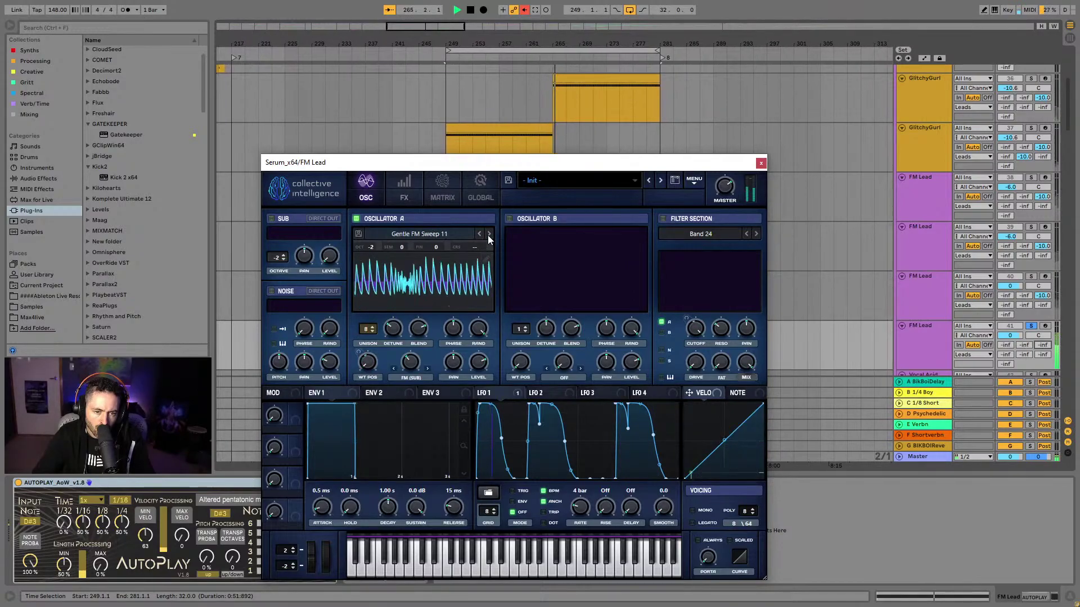
{"action": "left_click", "coordinate": [663, 219]}
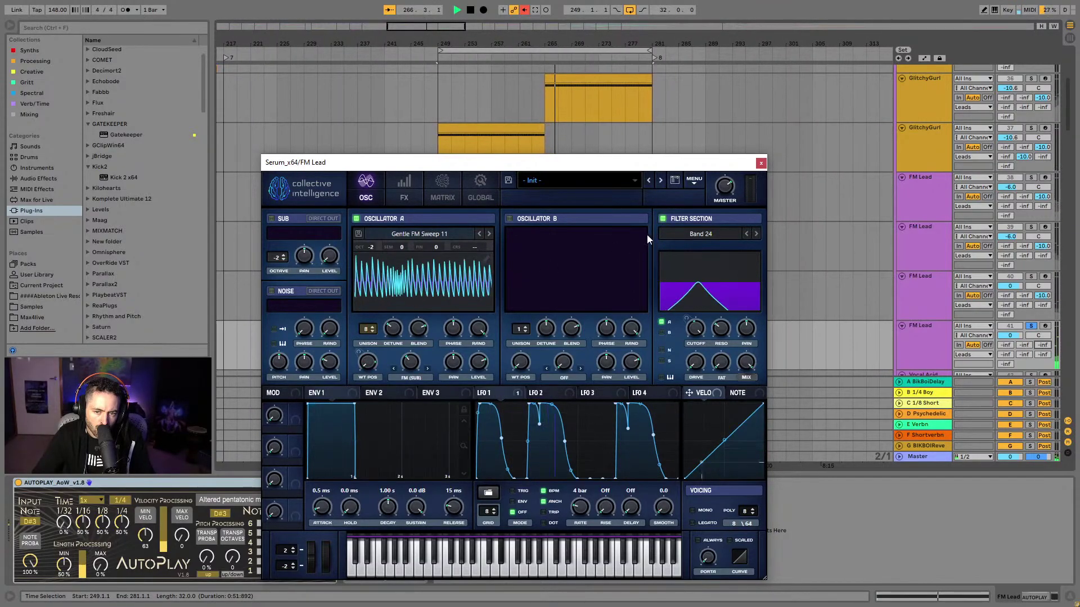
{"action": "left_click", "coordinate": [663, 219]}
{"action": "left_click", "coordinate": [488, 234]}
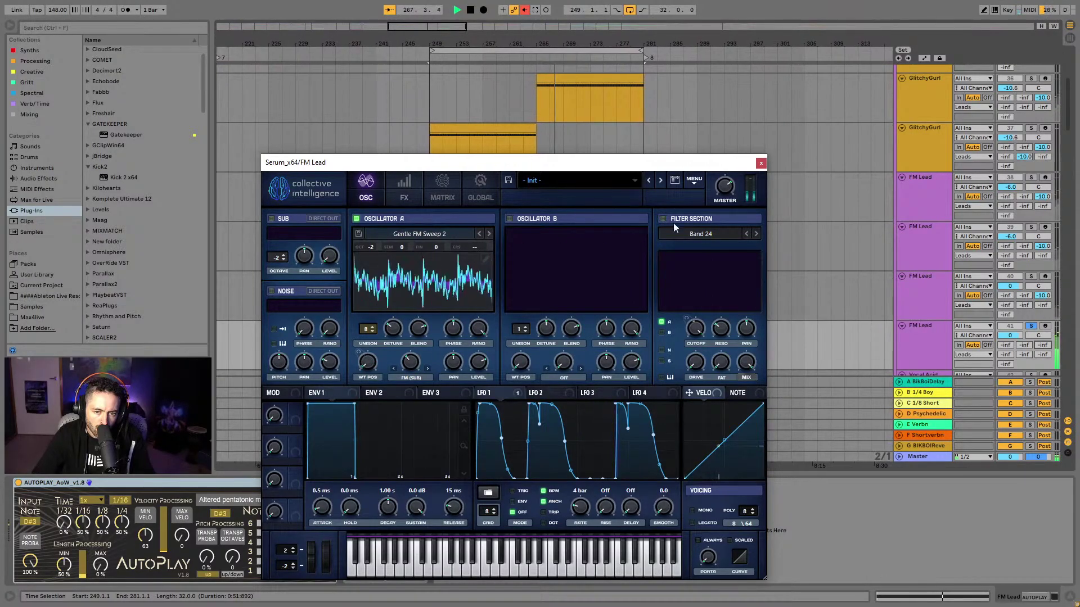
{"action": "left_click", "coordinate": [662, 219]}
{"action": "left_click", "coordinate": [663, 219]}
{"action": "left_click", "coordinate": [488, 234]}
{"action": "left_click", "coordinate": [664, 218]}
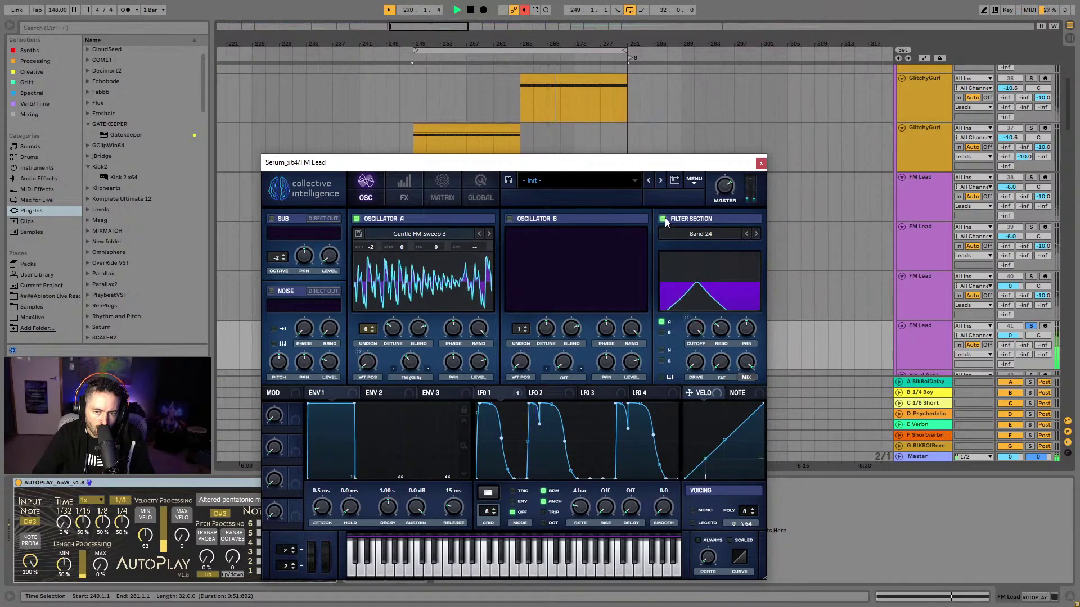
{"action": "left_click", "coordinate": [663, 219]}
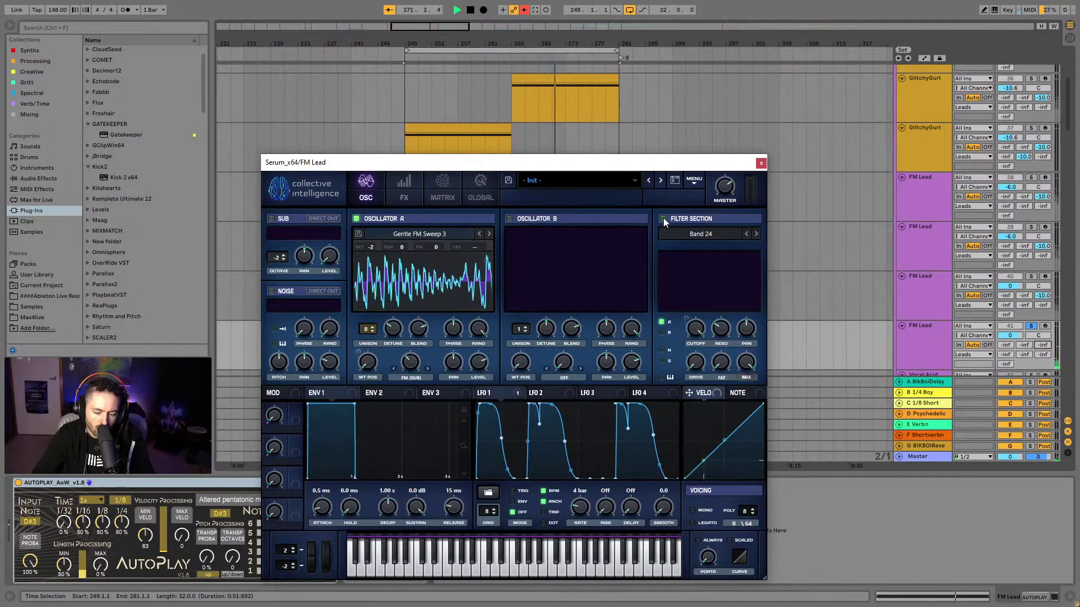
Set oscillator A to Gentle FM Sweep 4, stop playback, and close Serum with the set saved
{"action": "left_click", "coordinate": [489, 233]}
{"action": "key", "text": "space"}
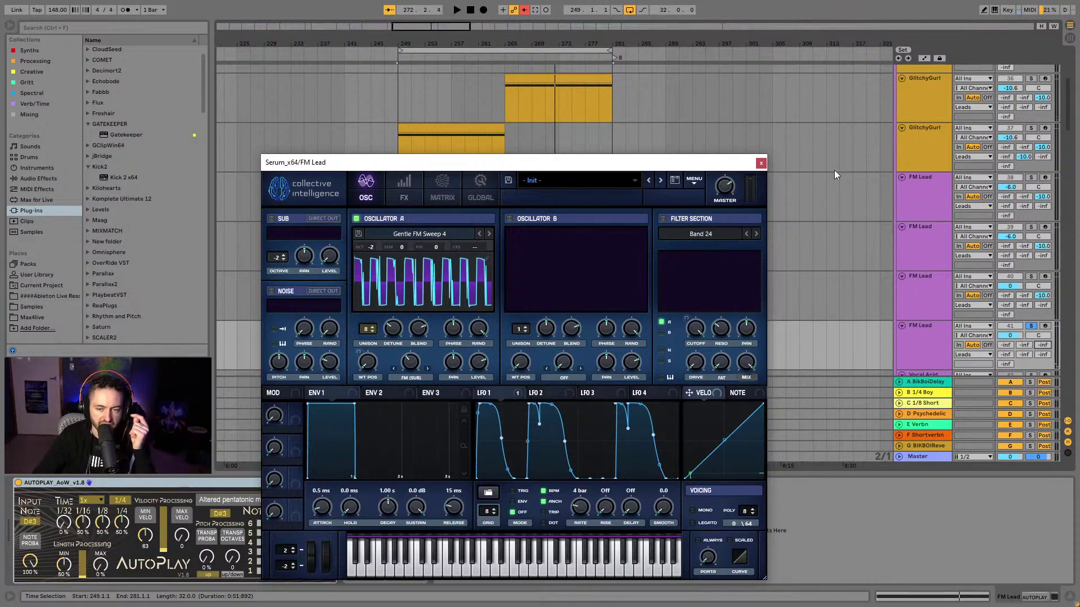
{"action": "left_click", "coordinate": [760, 162]}
{"action": "left_click", "coordinate": [456, 324]}
{"action": "key", "text": "ctrl+s"}
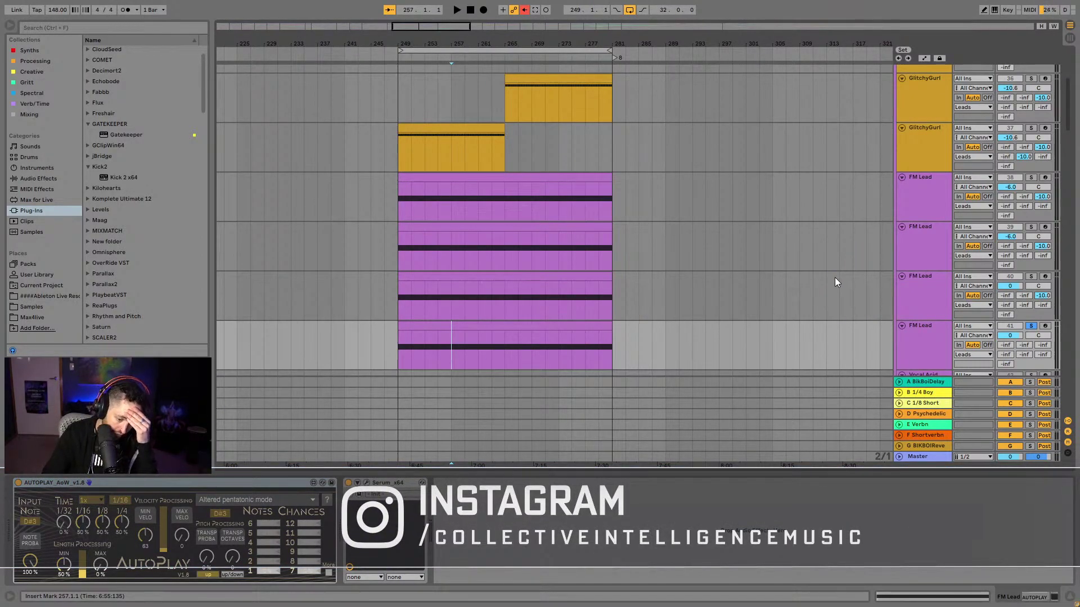
Select the fourth FM Lead clip from bar 249 to 281 and return to the start of the track list
{"action": "left_click", "coordinate": [470, 326]}
{"action": "scroll", "coordinate": [623, 298], "scroll_direction": "down", "scroll_amount": 2}
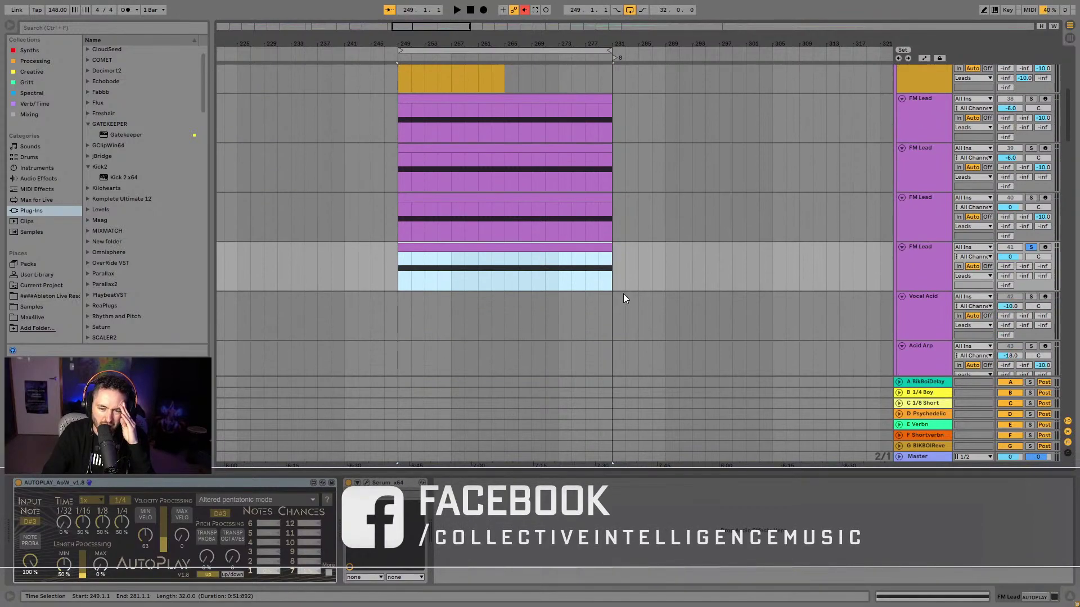
{"action": "scroll", "coordinate": [626, 292], "scroll_direction": "up", "scroll_amount": 3}
{"action": "left_click_drag", "start_coordinate": [1070, 89], "coordinate": [1052, 31]}
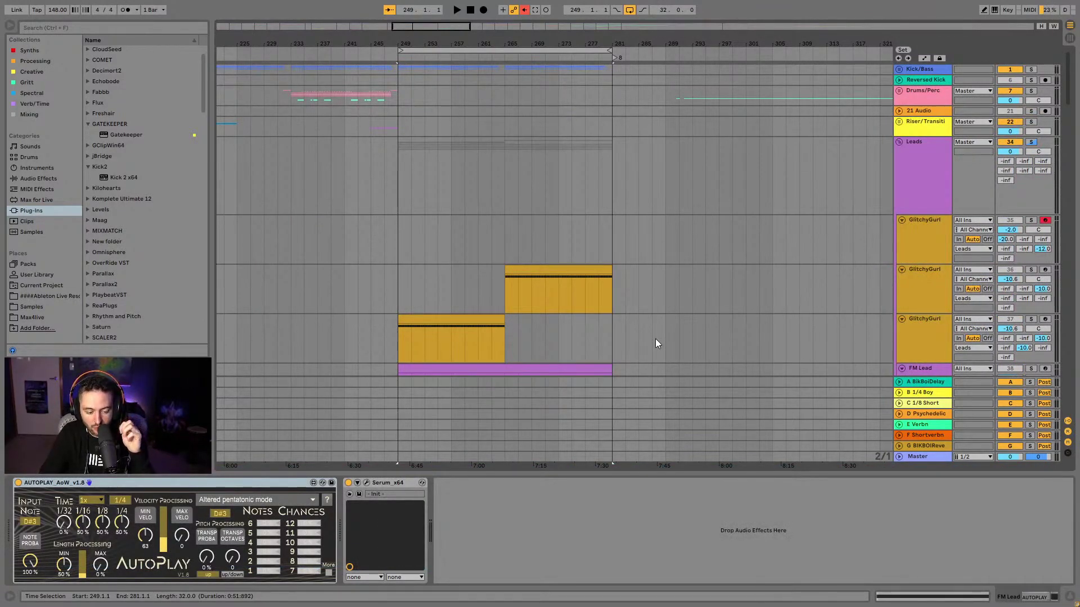